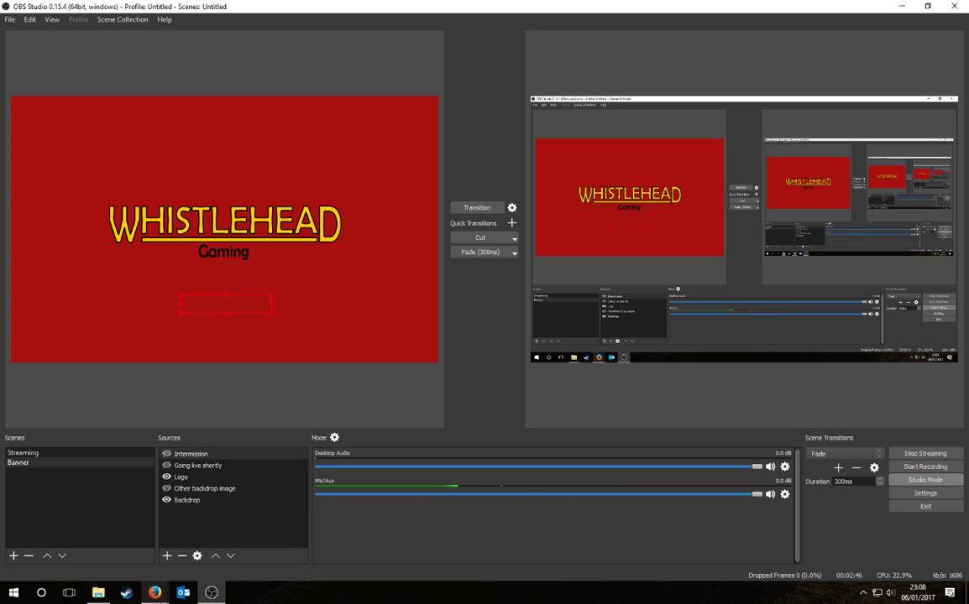
Step: Bring the Firefox forum screenshots page forward, open a blank tab, and scroll the forum to the top
mouse_move(154, 592)
left_click(245, 514)
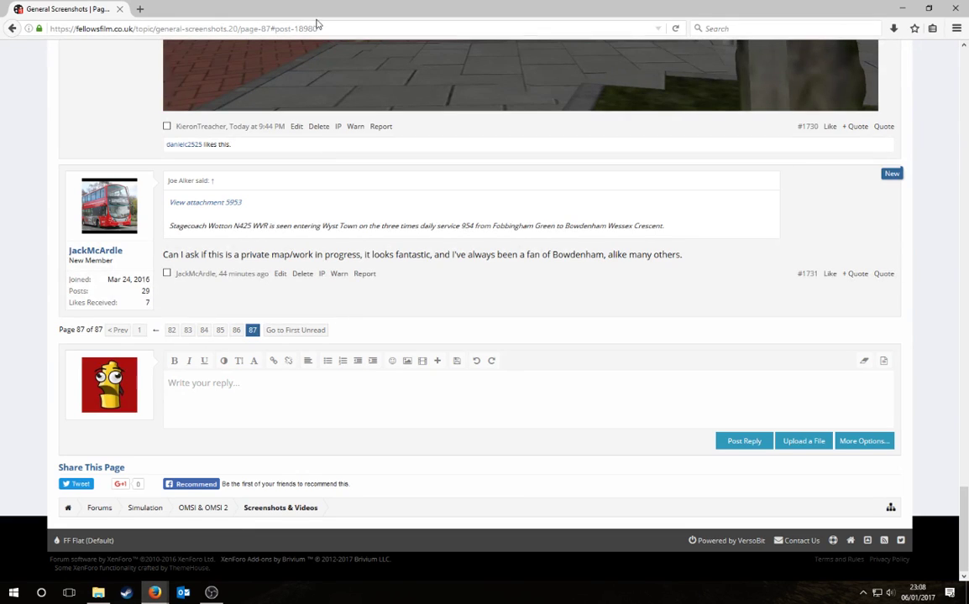
left_click(139, 9)
left_click(79, 8)
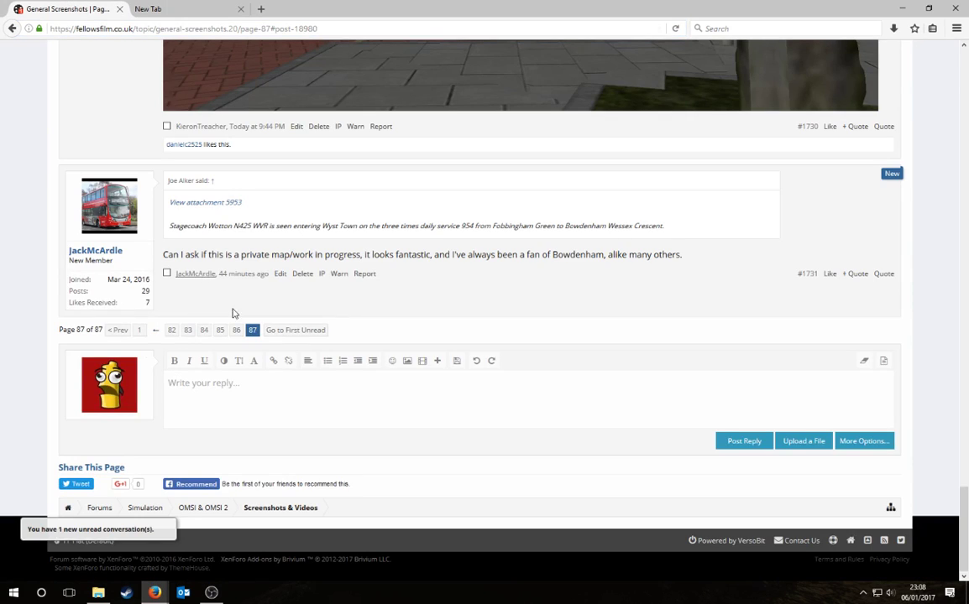
key("Home")
Step: Close the forum tab and search Google for 'google maps' in the new tab
left_click(182, 6)
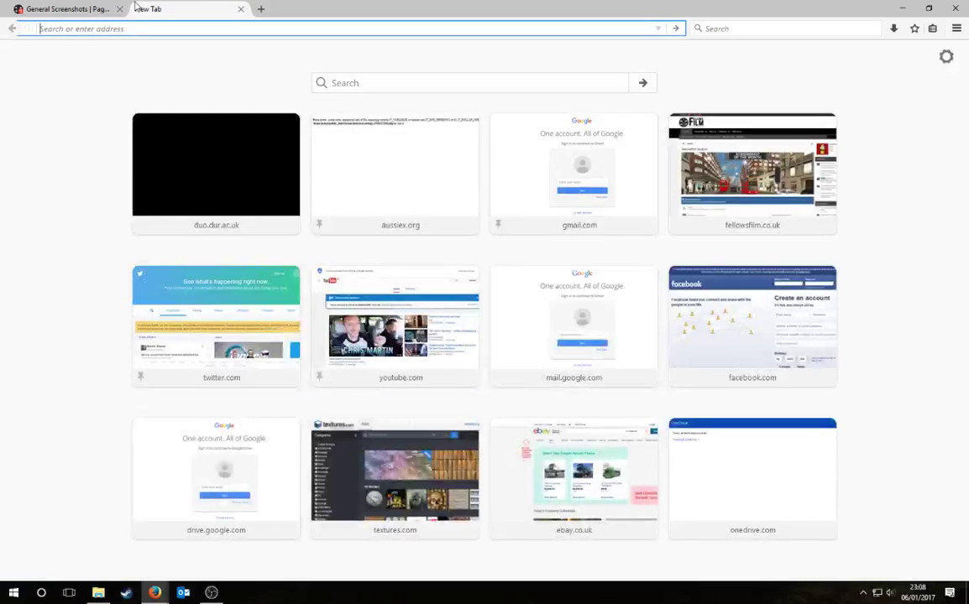
middle_click(80, 8)
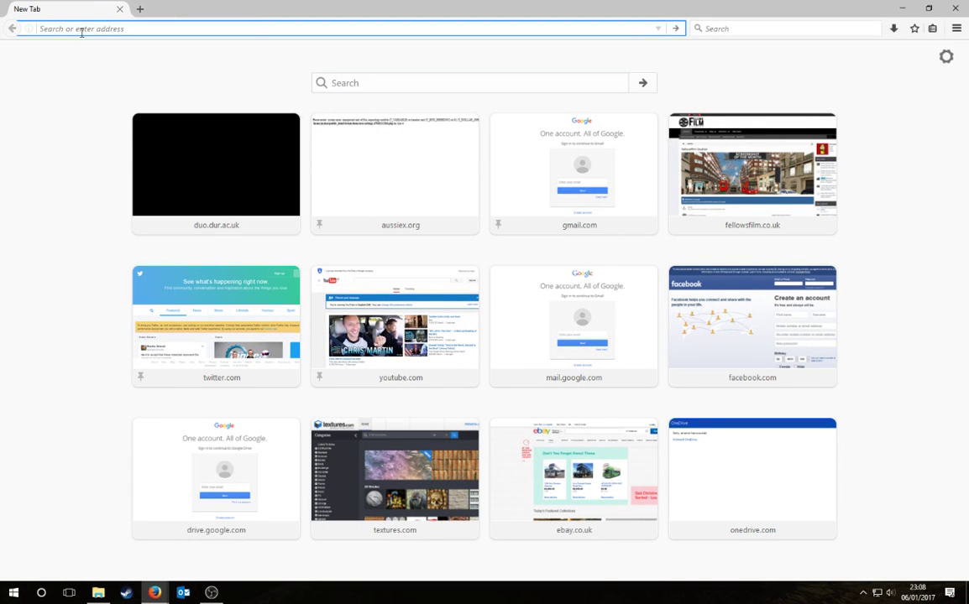
type("google maps")
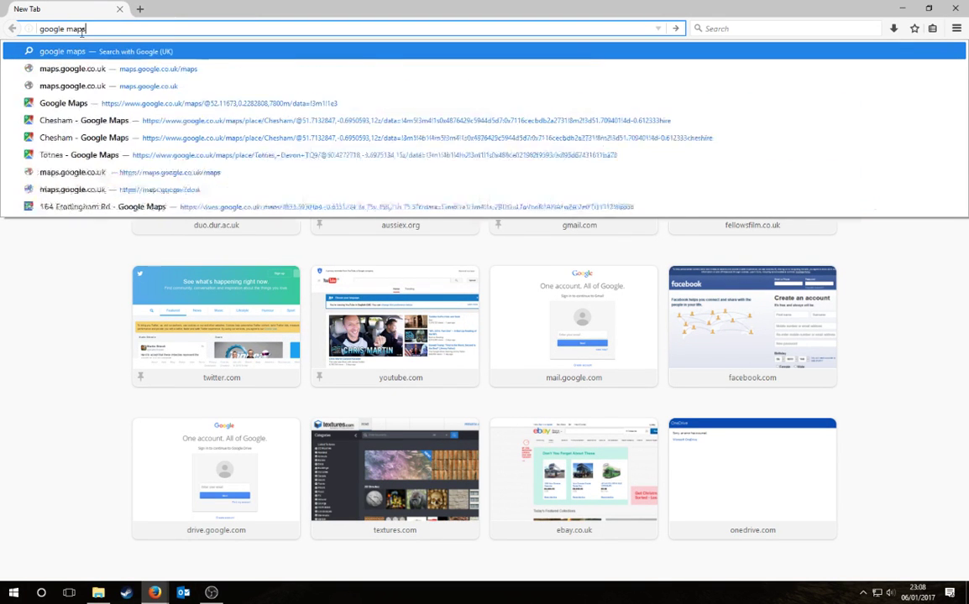
key("Return")
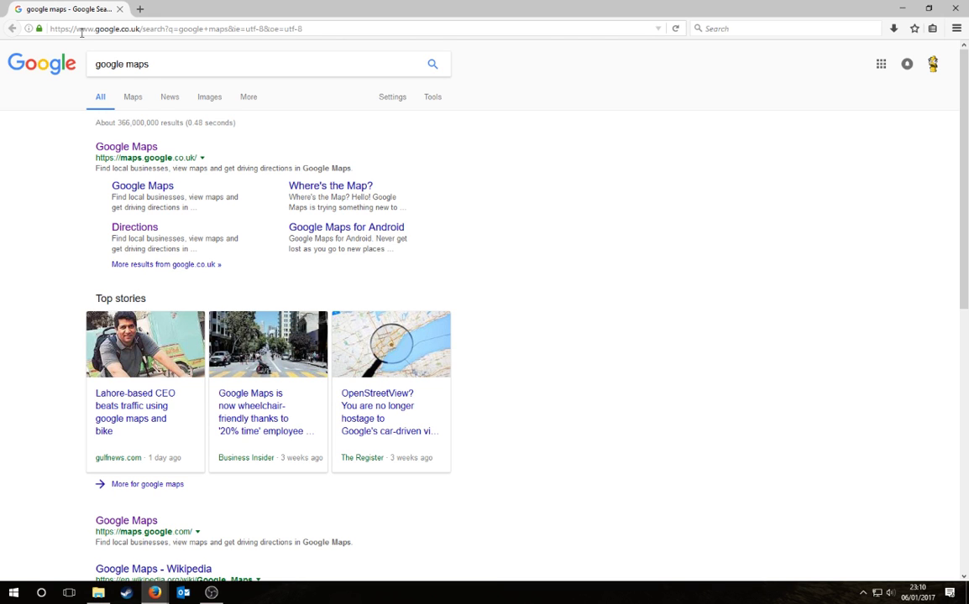
Step: Replace the search query with 'pontypridd' and run the search
left_click_drag(149, 64, 40, 62)
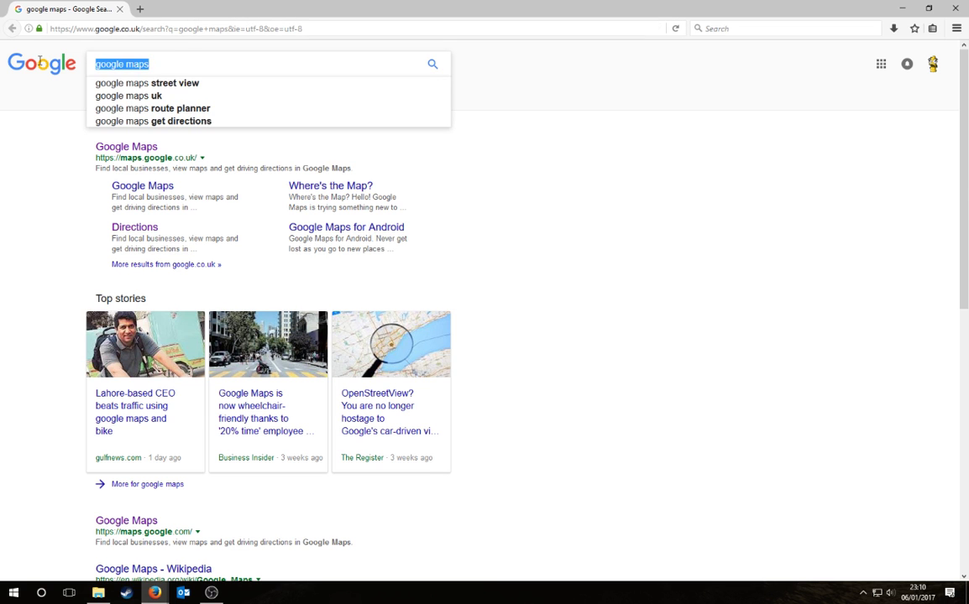
type("pontypridd")
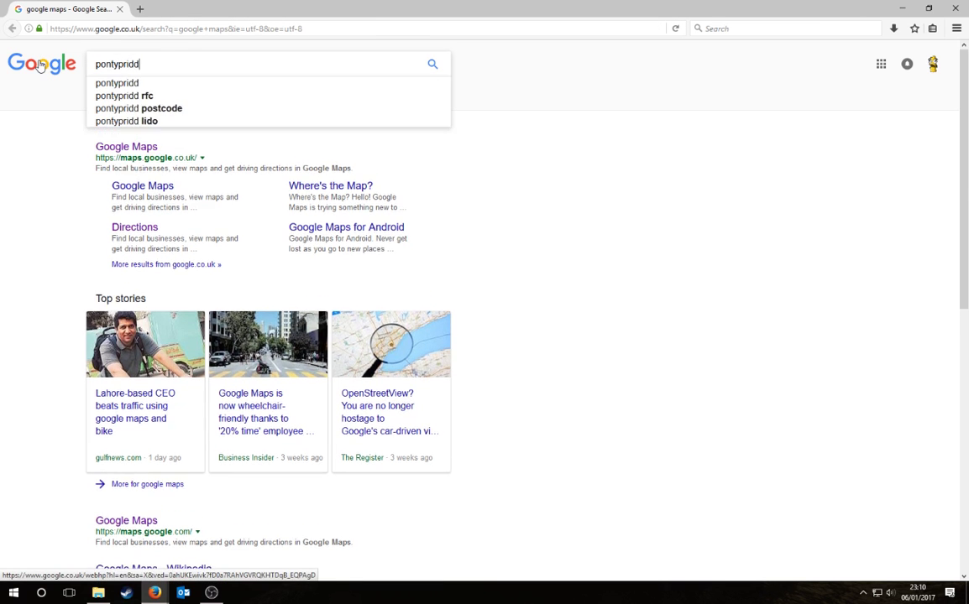
key("Return")
Step: Open Pontypridd in Google Maps, zoom and pan west, and drop into Street View on Lan Cl
left_click(667, 192)
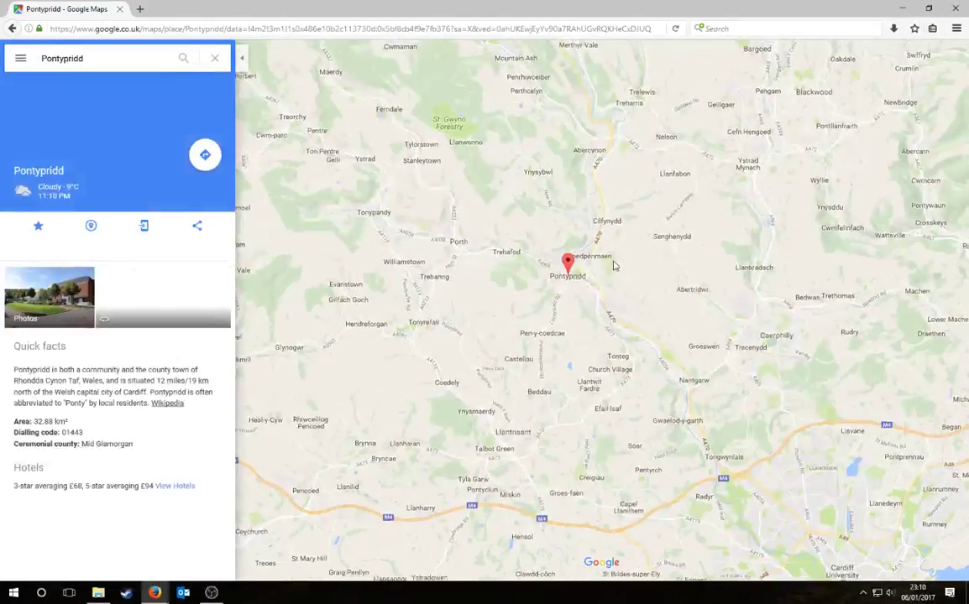
scroll(574, 277, "up", 5)
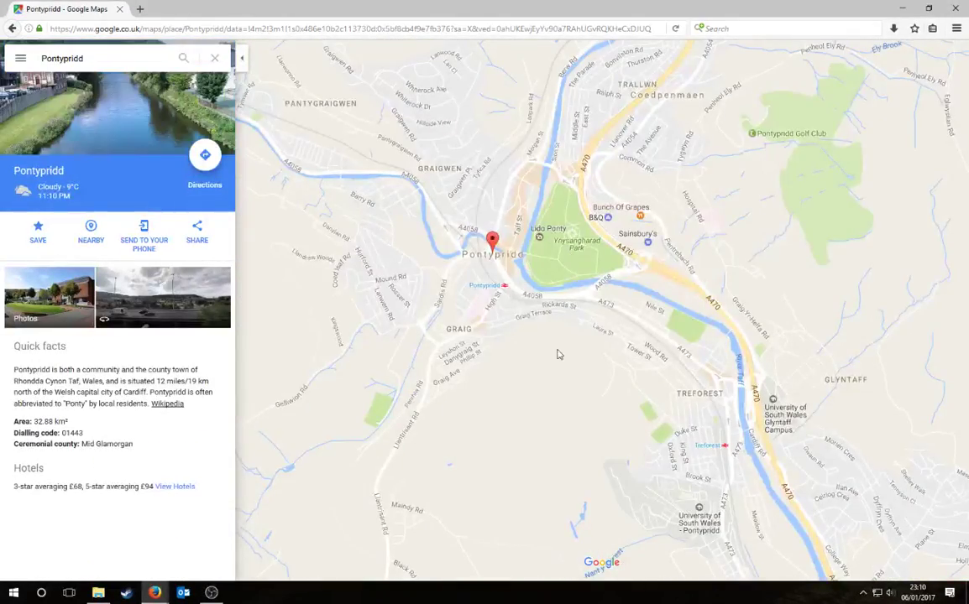
left_click_drag(522, 328, 688, 397)
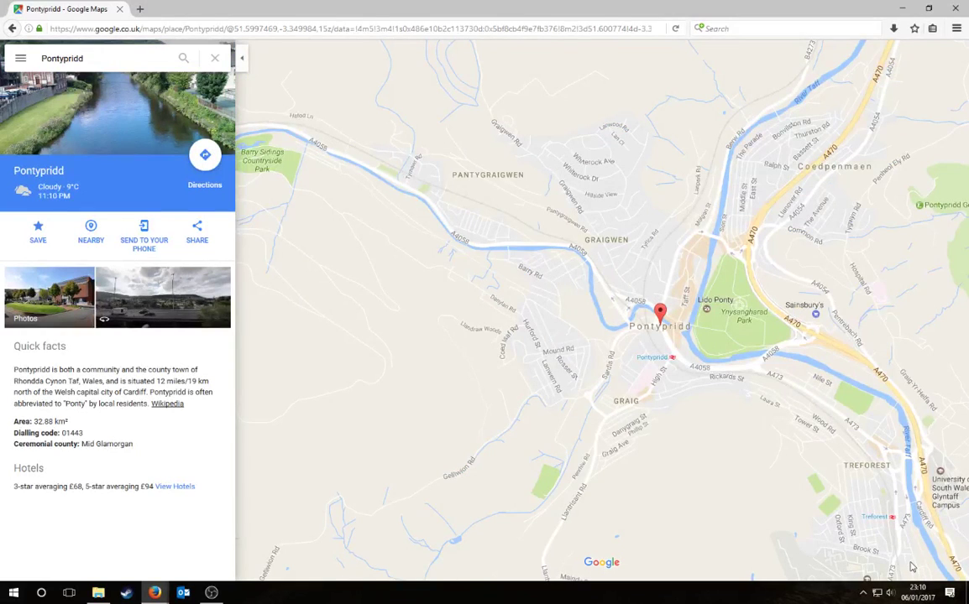
left_click_drag(883, 562, 603, 101)
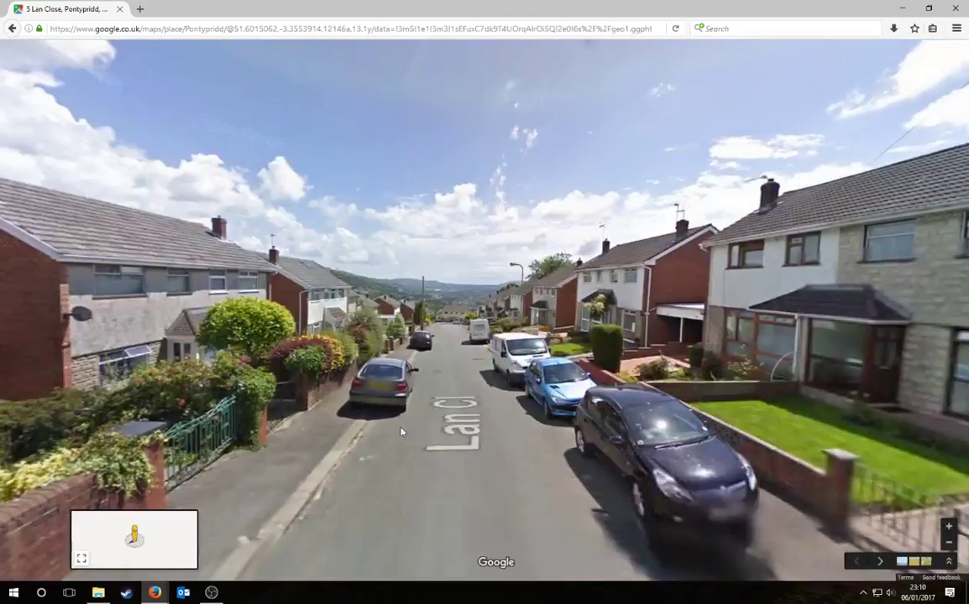
Step: Look around and move along Lan Cl, turning toward the Lanwood Rd houses
left_click_drag(874, 377, 751, 336)
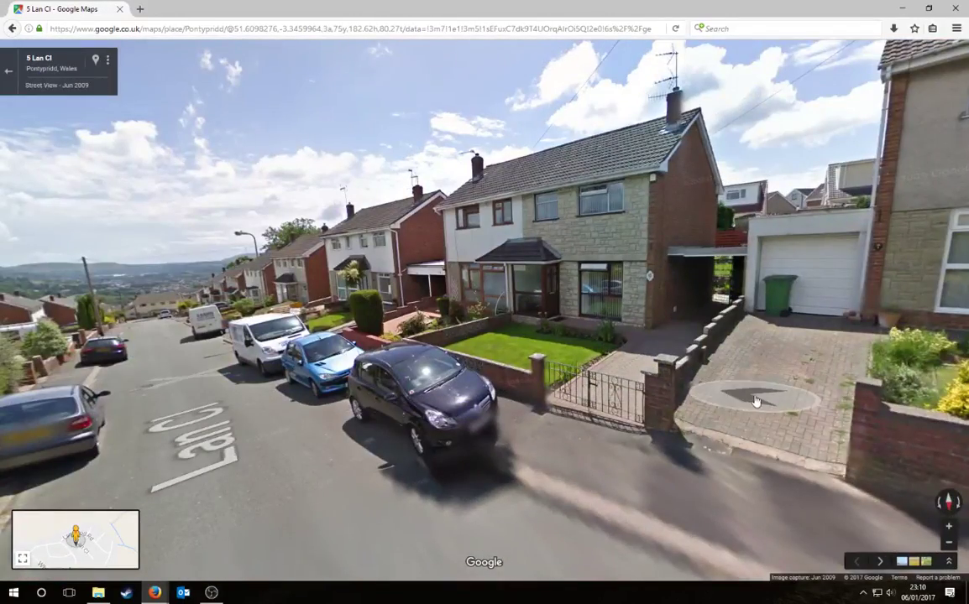
left_click_drag(755, 401, 450, 400)
left_click_drag(708, 354, 263, 385)
left_click_drag(657, 381, 524, 412)
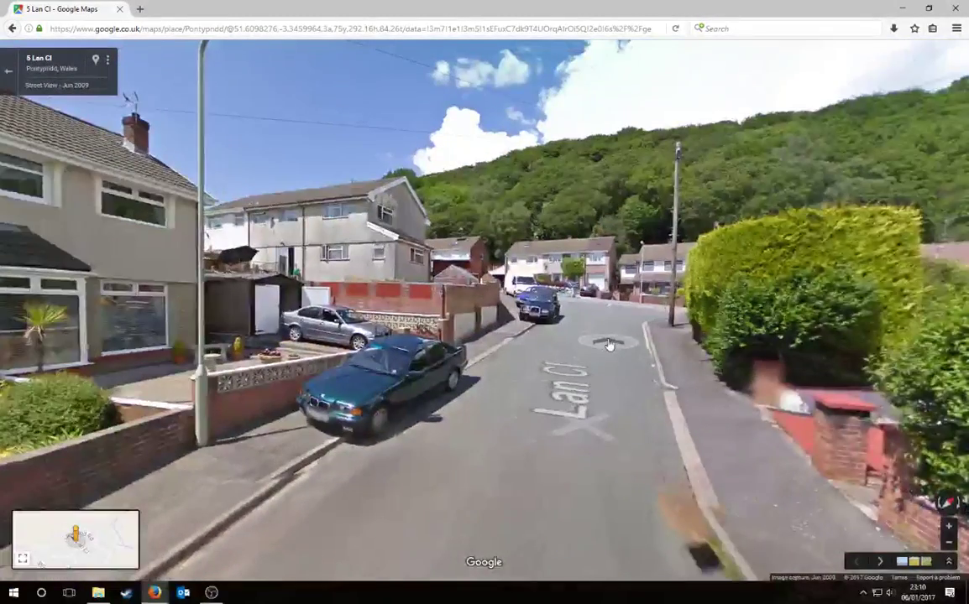
left_click(609, 344)
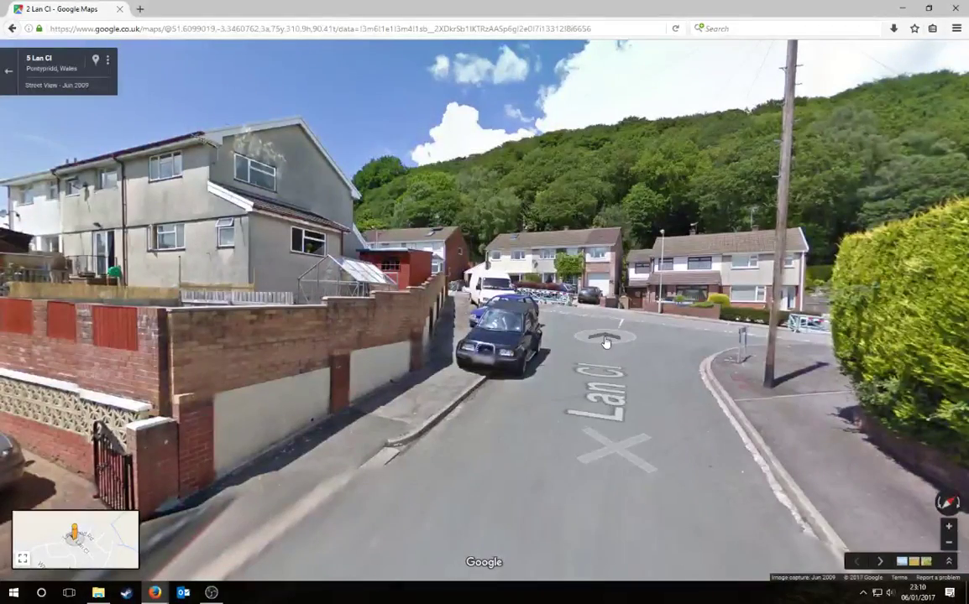
left_click(606, 340)
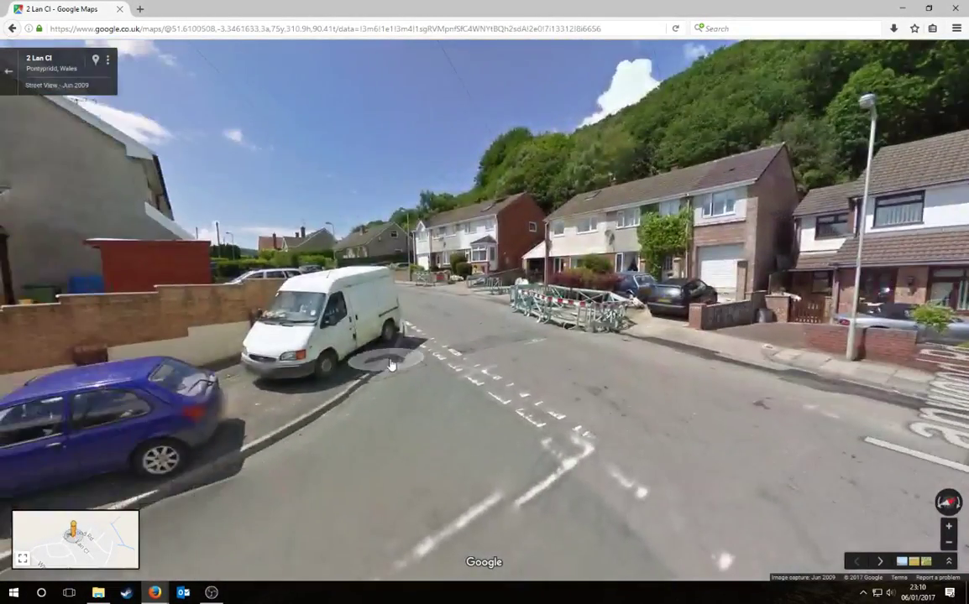
left_click_drag(396, 362, 608, 355)
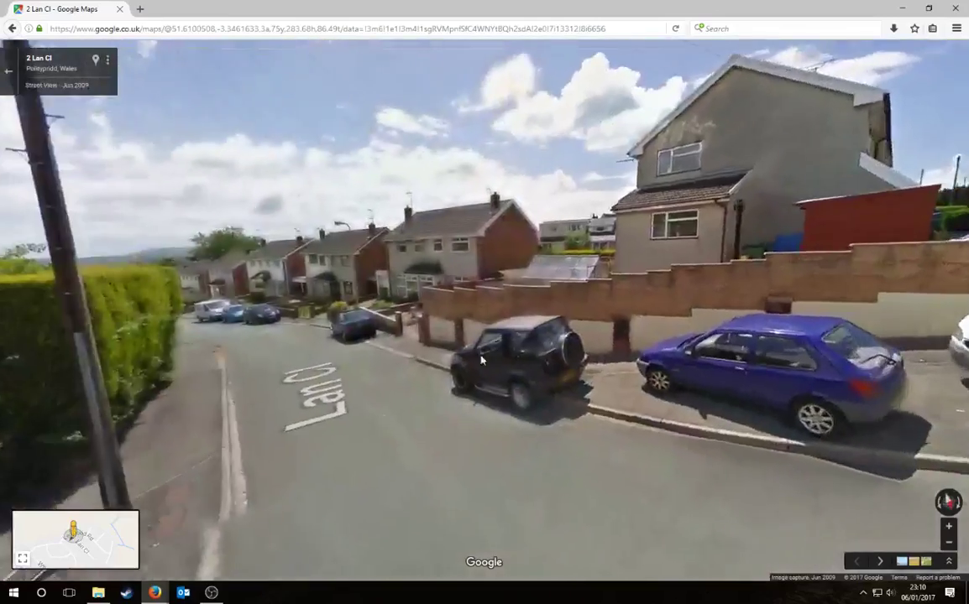
left_click_drag(290, 352, 729, 329)
left_click_drag(420, 354, 690, 349)
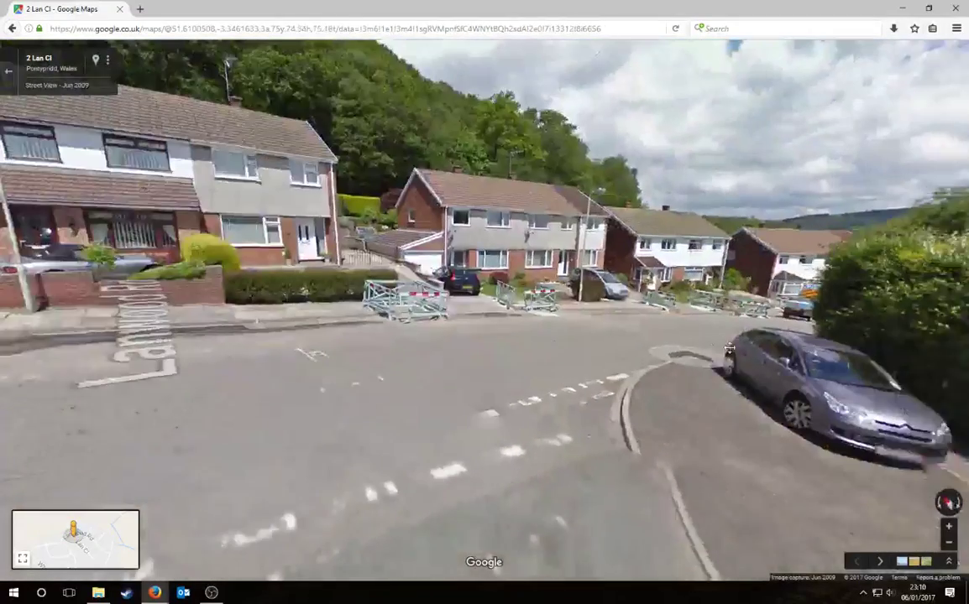
left_click(648, 330)
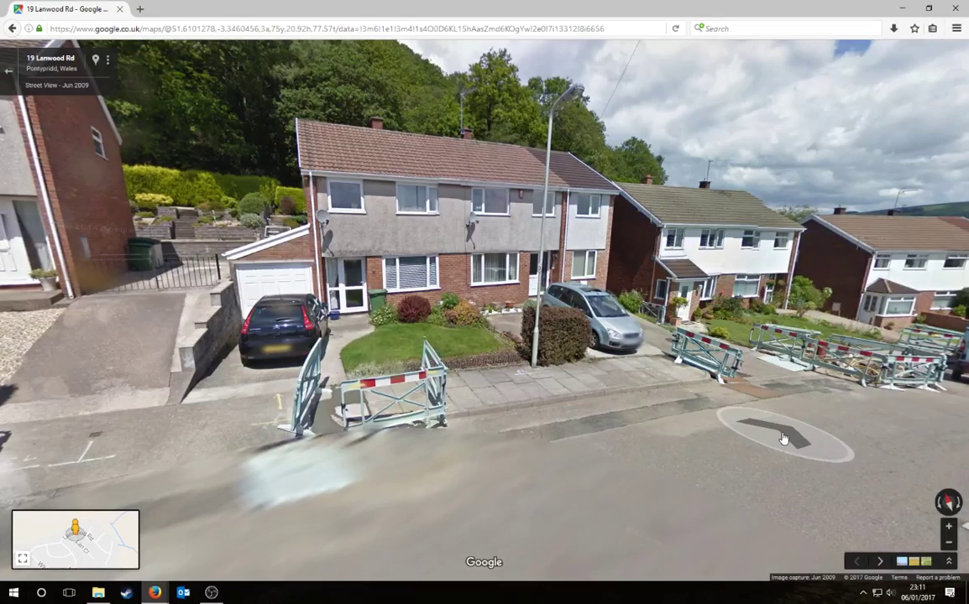
left_click(687, 426)
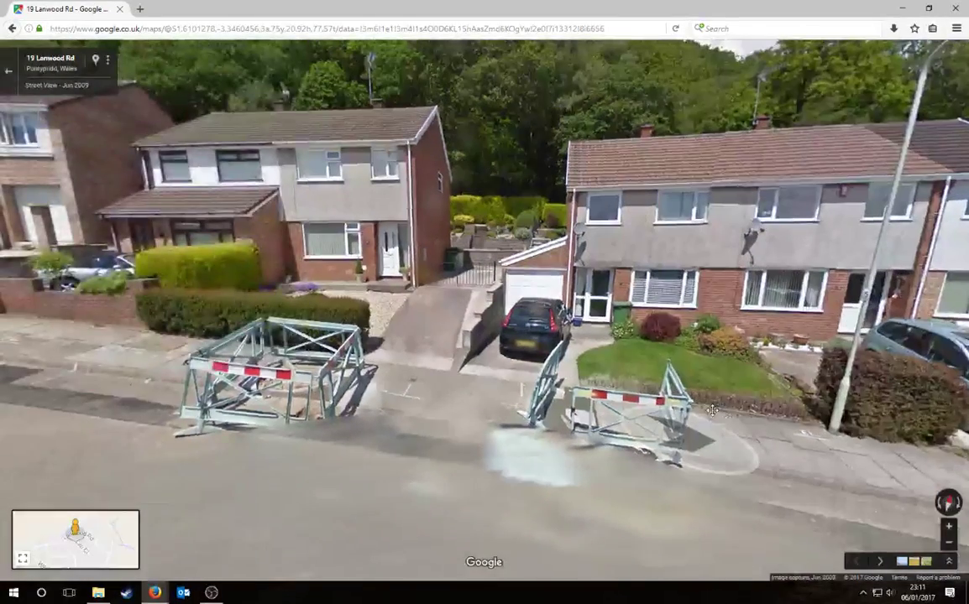
left_click_drag(711, 409, 451, 358)
left_click(451, 358)
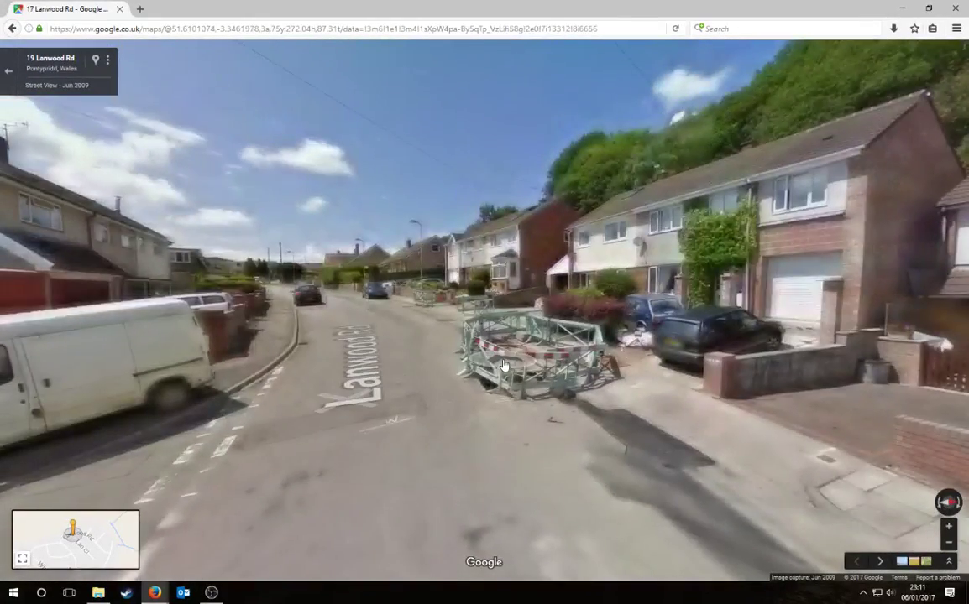
left_click(503, 374)
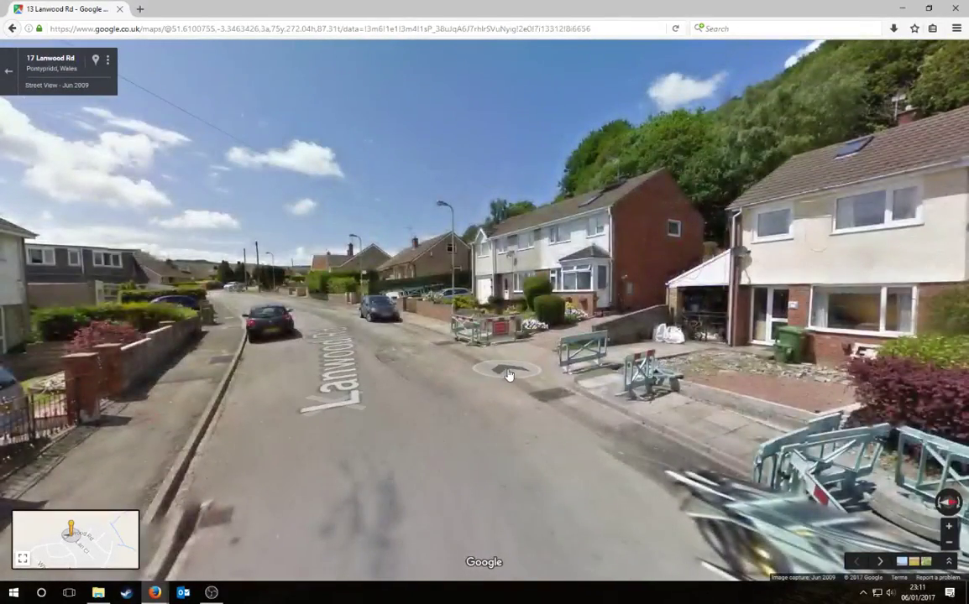
left_click(607, 411)
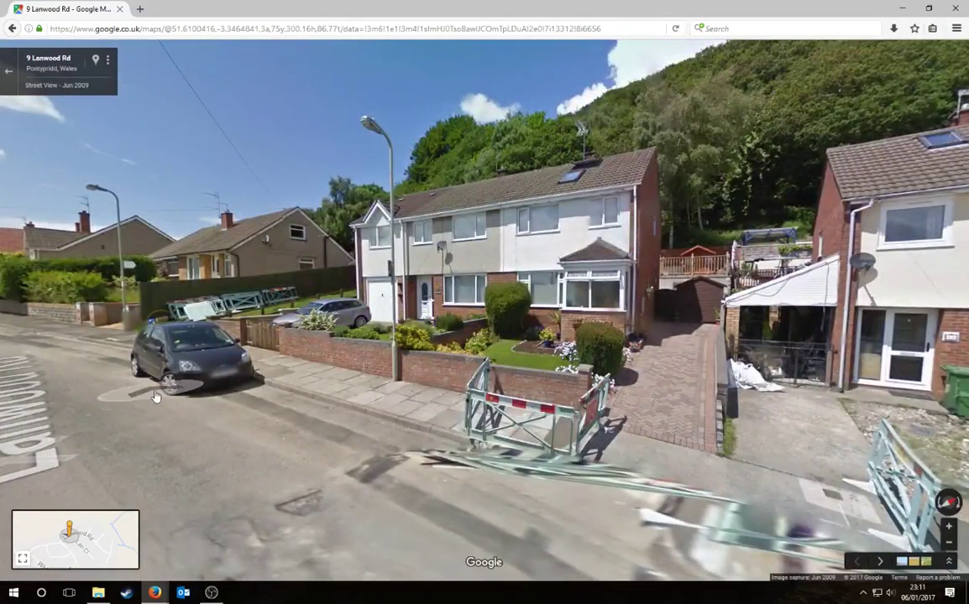
left_click(155, 396)
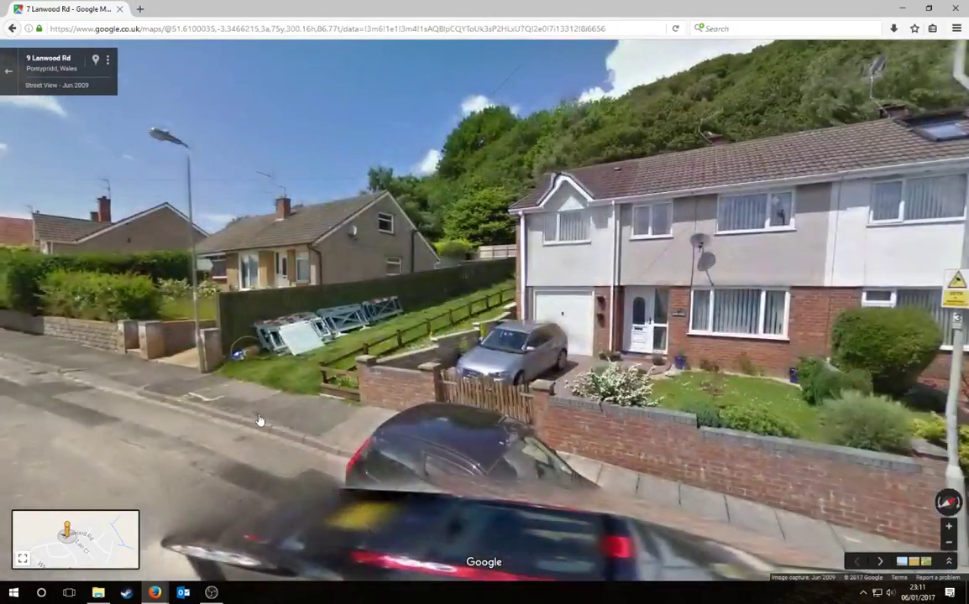
left_click(259, 421)
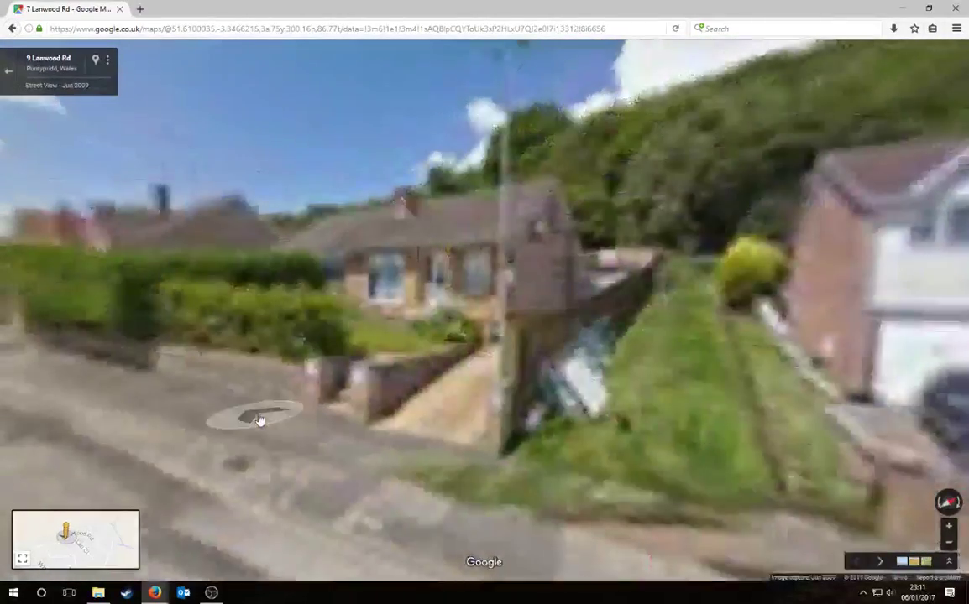
left_click_drag(648, 428, 363, 384)
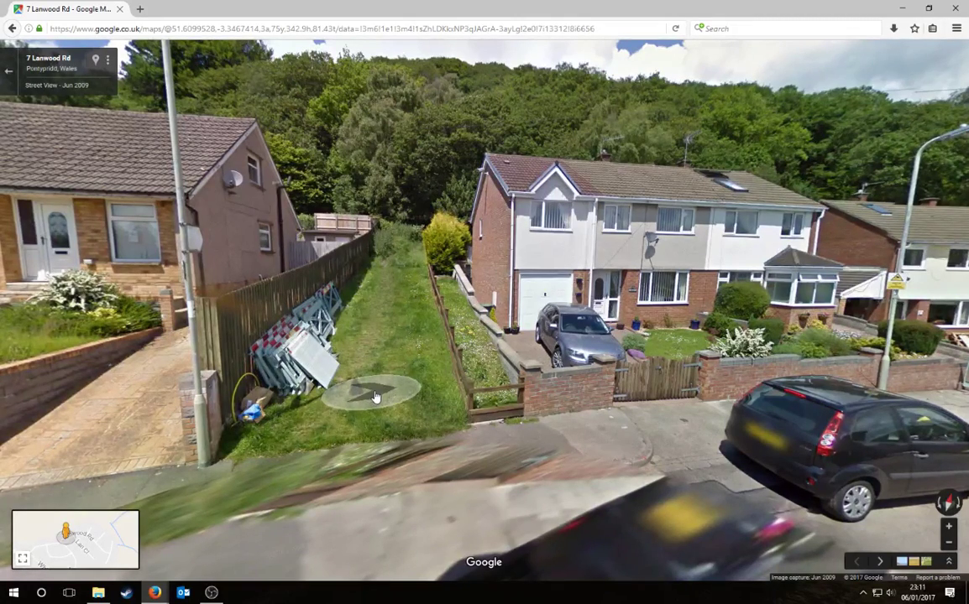
Step: Launch GIMP and paint.net from Windows search
key("super+s")
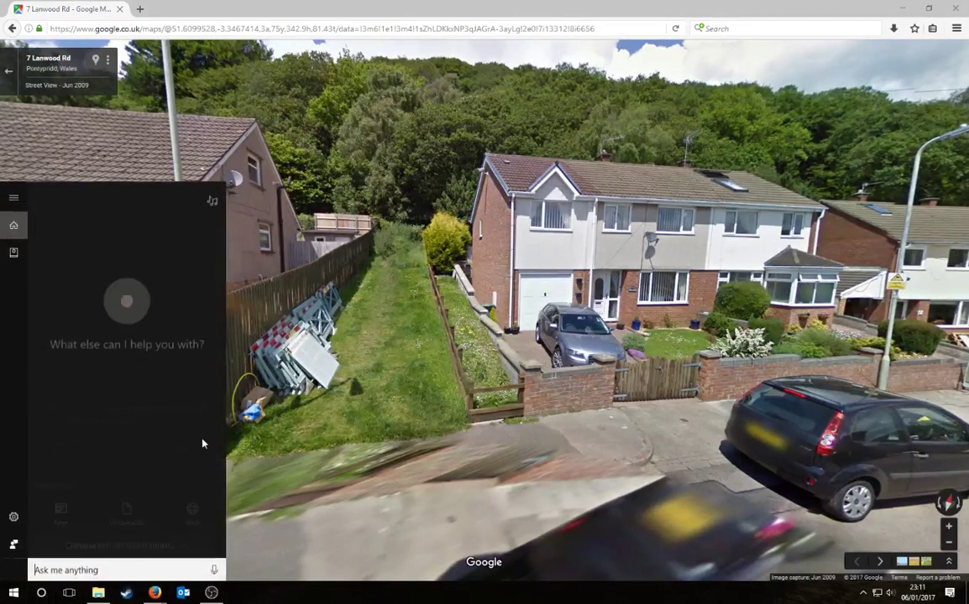
type("gimp")
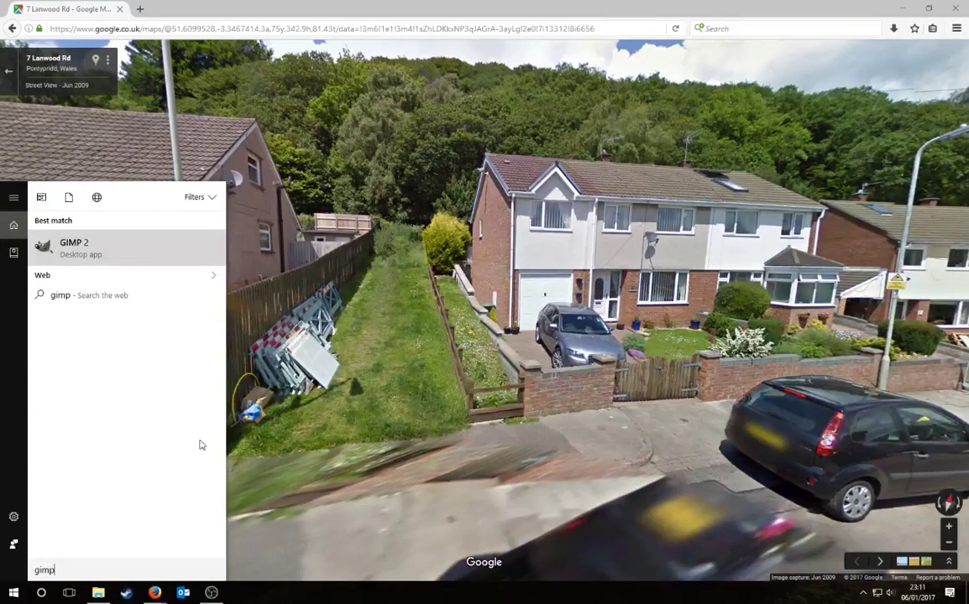
key("Return")
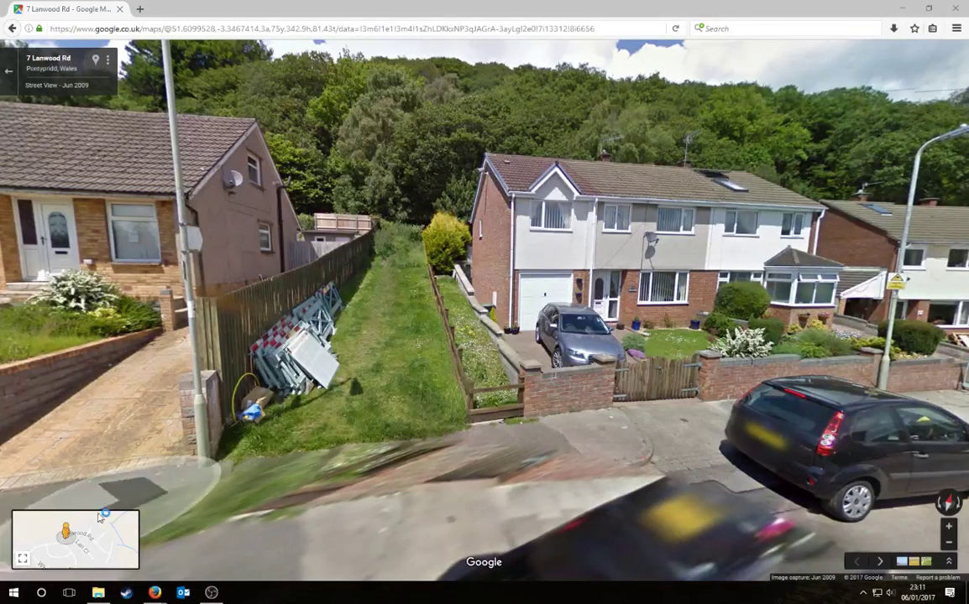
left_click(41, 593)
type("paint.")
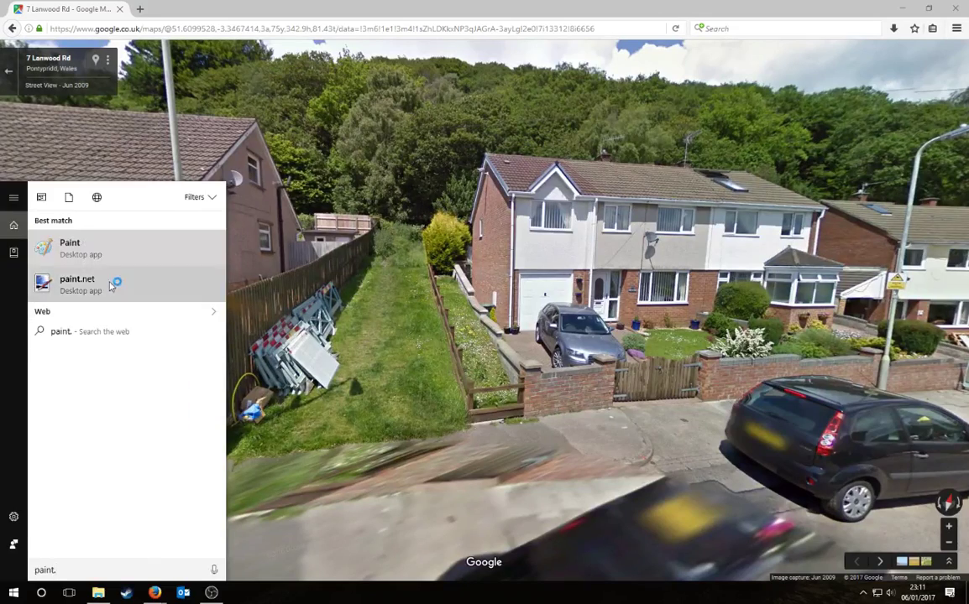
left_click(111, 284)
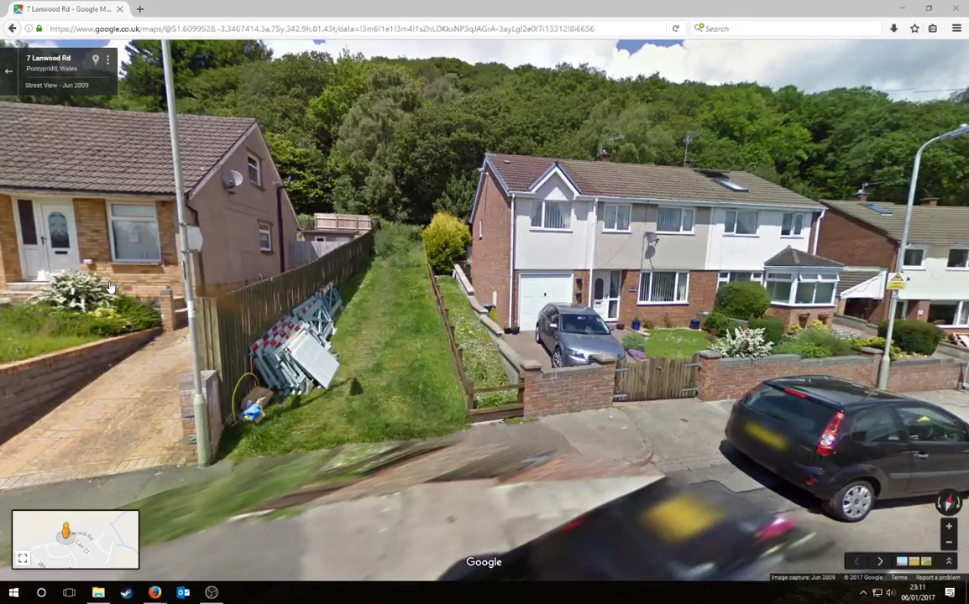
Step: Launch Blender 2.78 from Steam's Software library, then return to the Firefox Street View
left_click(41, 593)
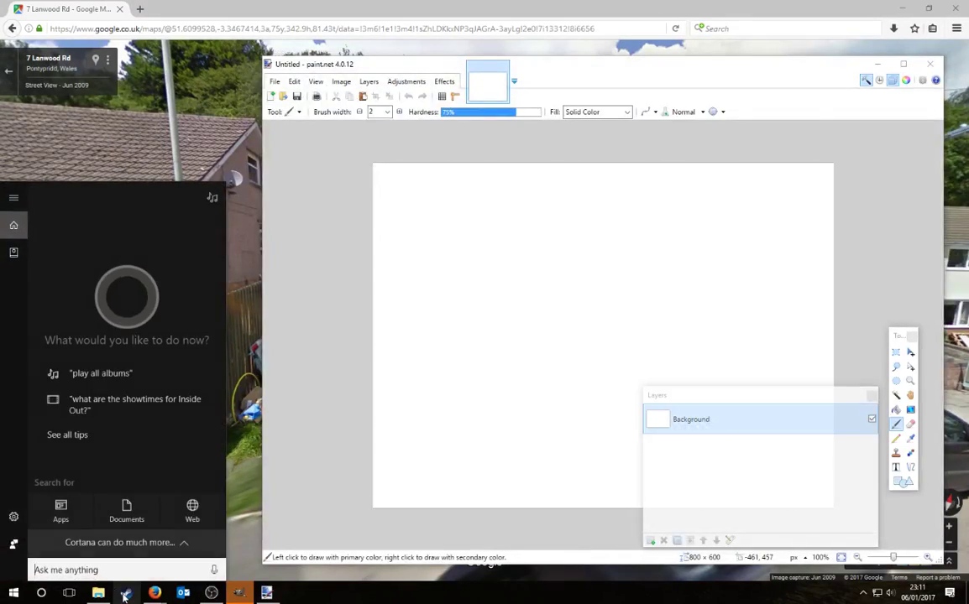
left_click(126, 593)
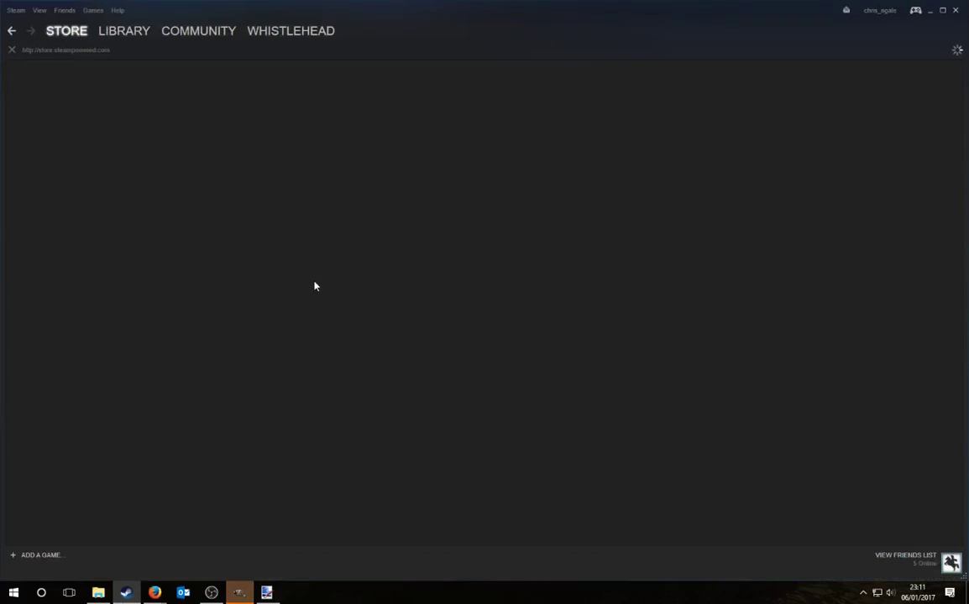
mouse_move(125, 31)
left_click(126, 56)
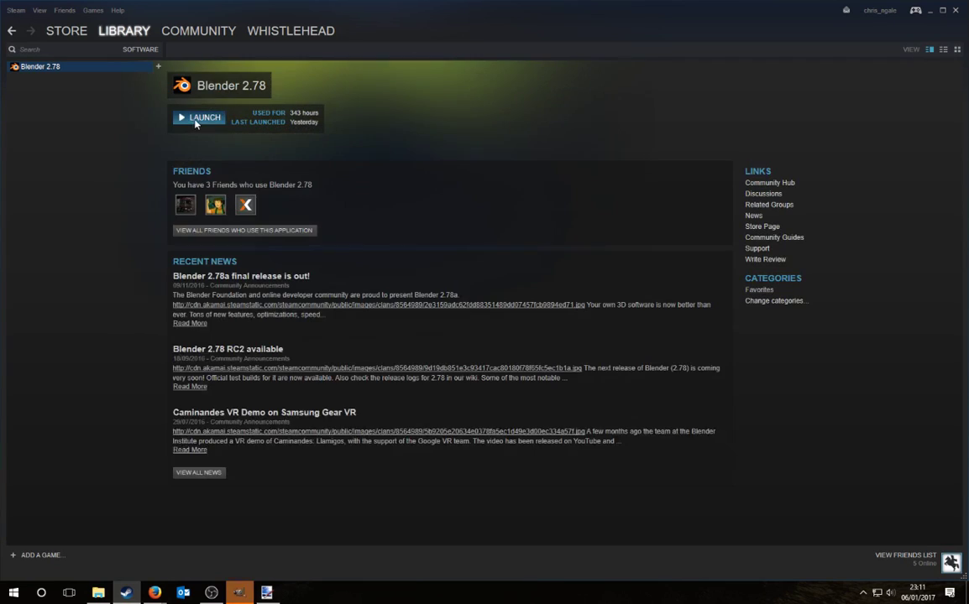
left_click(930, 10)
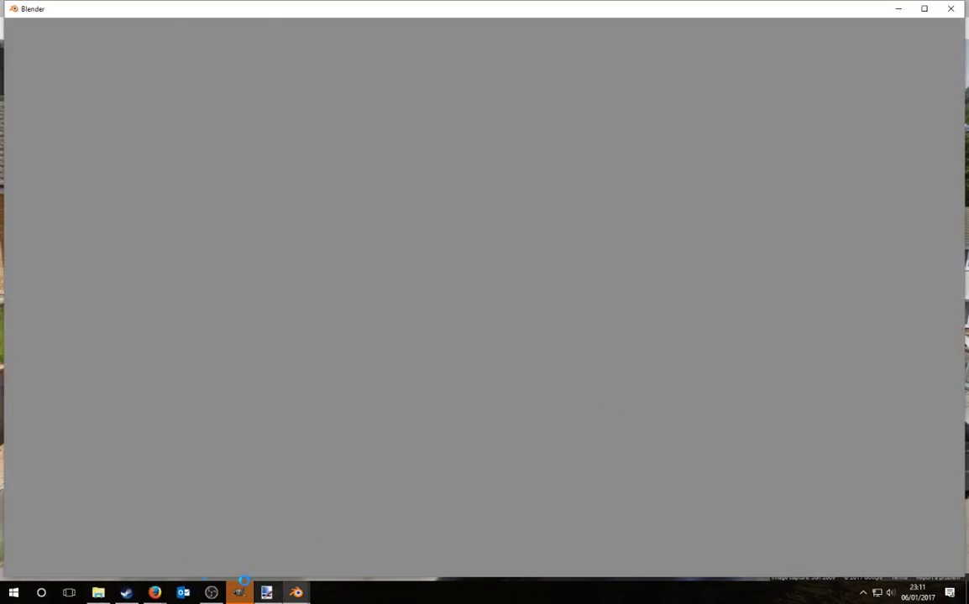
left_click(165, 588)
left_click(186, 540)
Step: Turn Street View to the gated brick house and zoom in on its gable end
left_click_drag(696, 366, 326, 366)
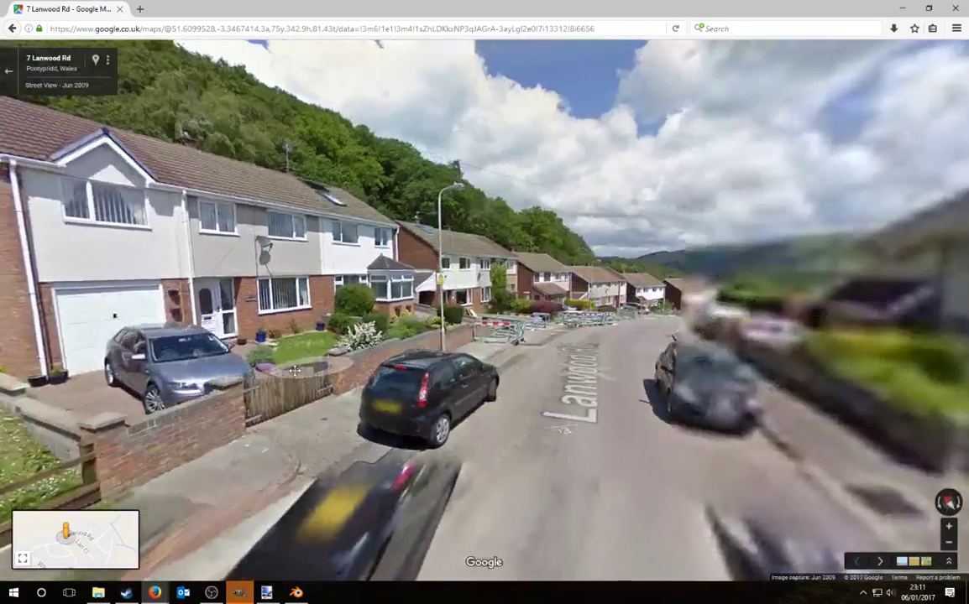
left_click_drag(697, 376, 315, 361)
left_click_drag(623, 357, 507, 379)
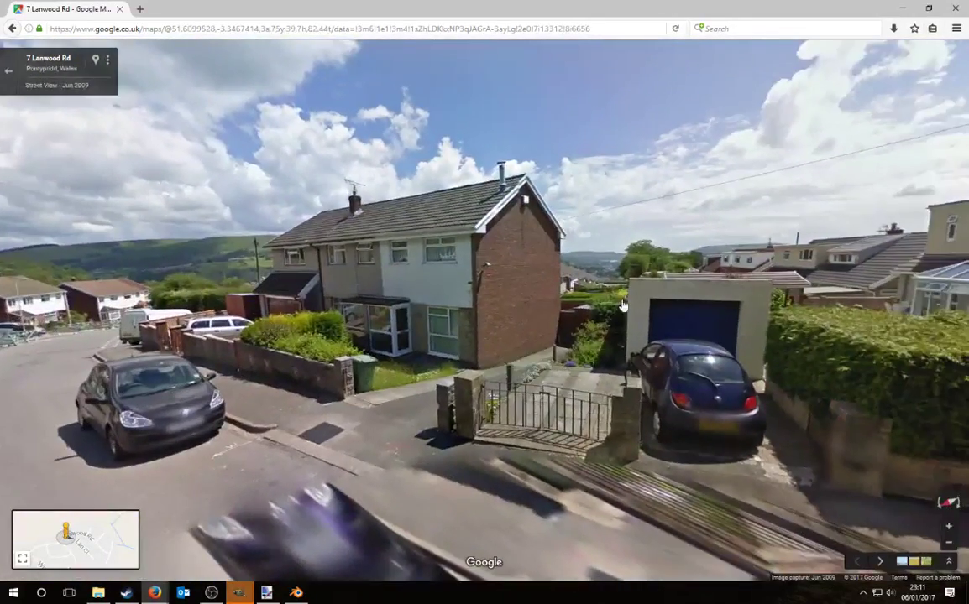
scroll(618, 307, "up", 3)
left_click_drag(698, 375, 743, 393)
scroll(740, 393, "up", 3)
left_click_drag(676, 382, 876, 481)
scroll(732, 330, "down", 2)
scroll(732, 330, "down", 3)
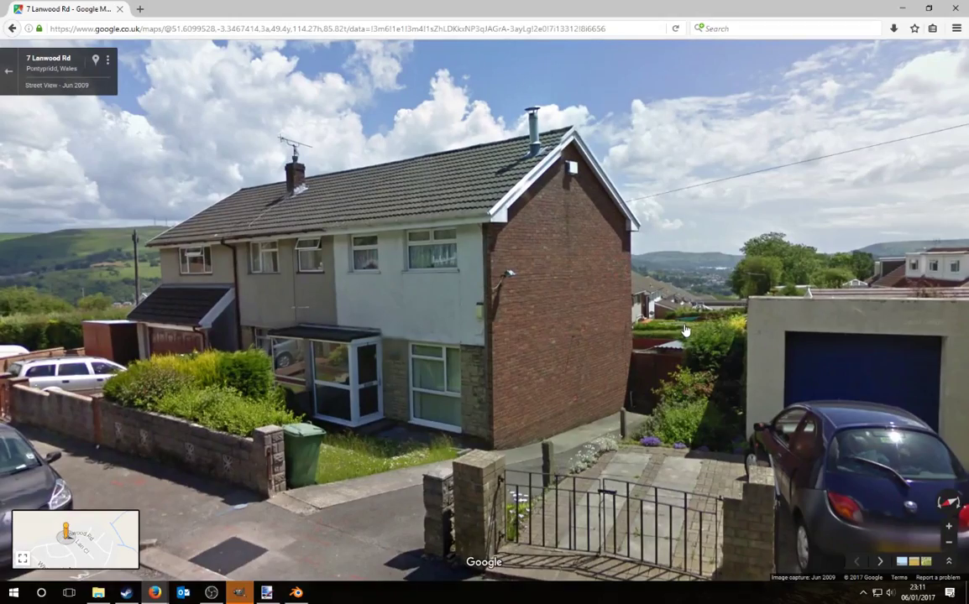
Step: View the gable full screen, then exit Street View back to the Pontypridd place panel
key("F11")
scroll(711, 334, "up", 4)
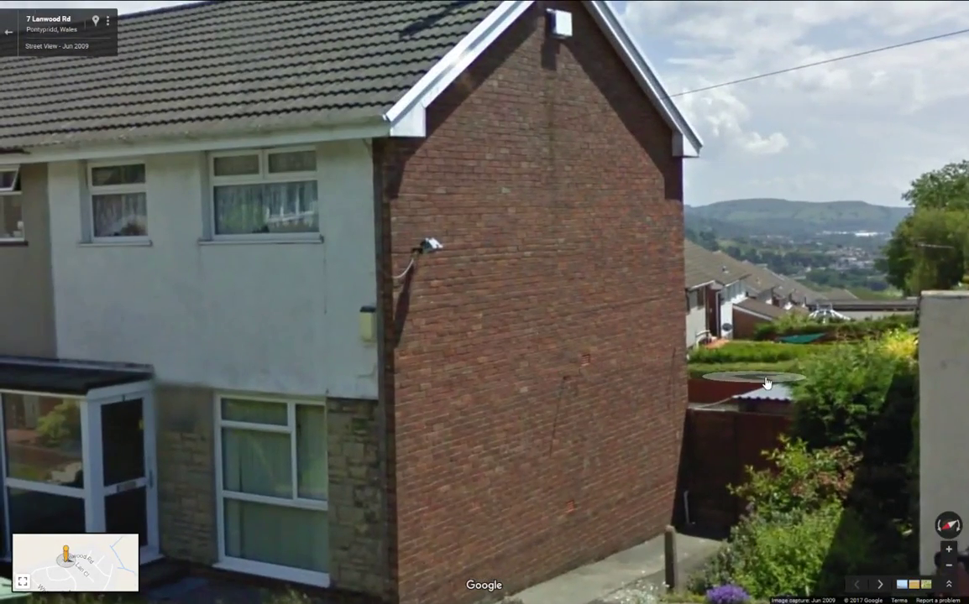
key("F11")
key("F11")
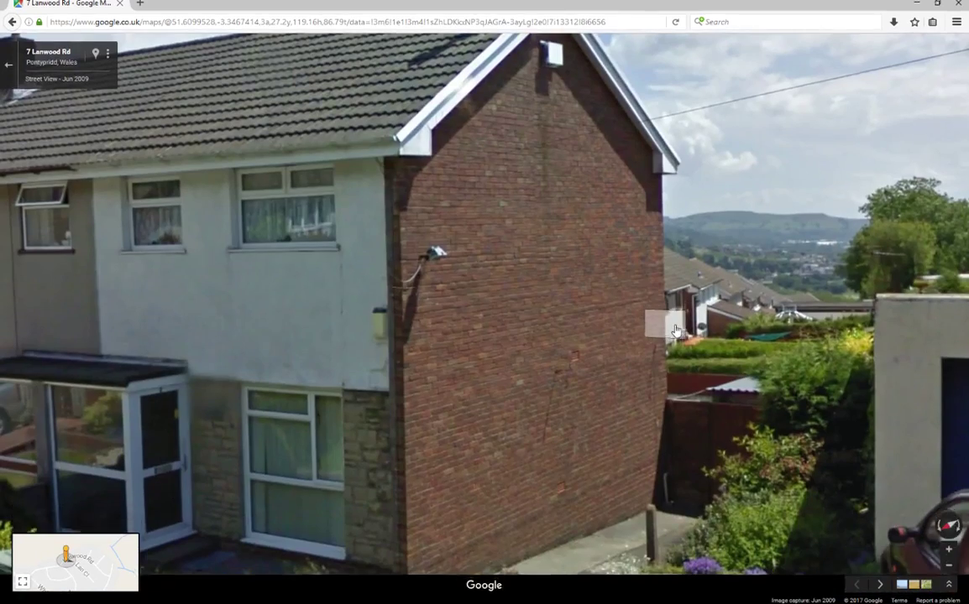
scroll(676, 329, "down", 4)
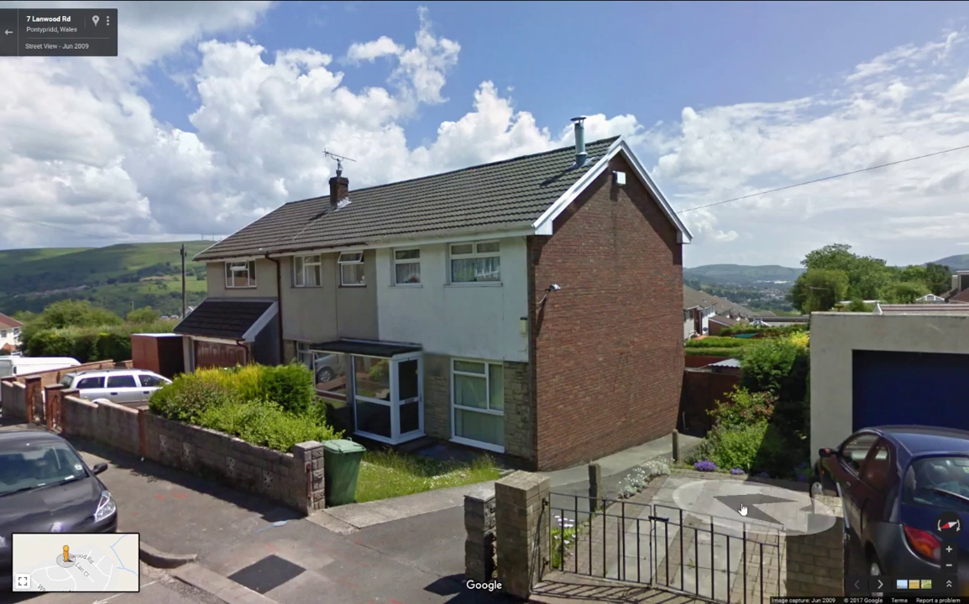
left_click(95, 561)
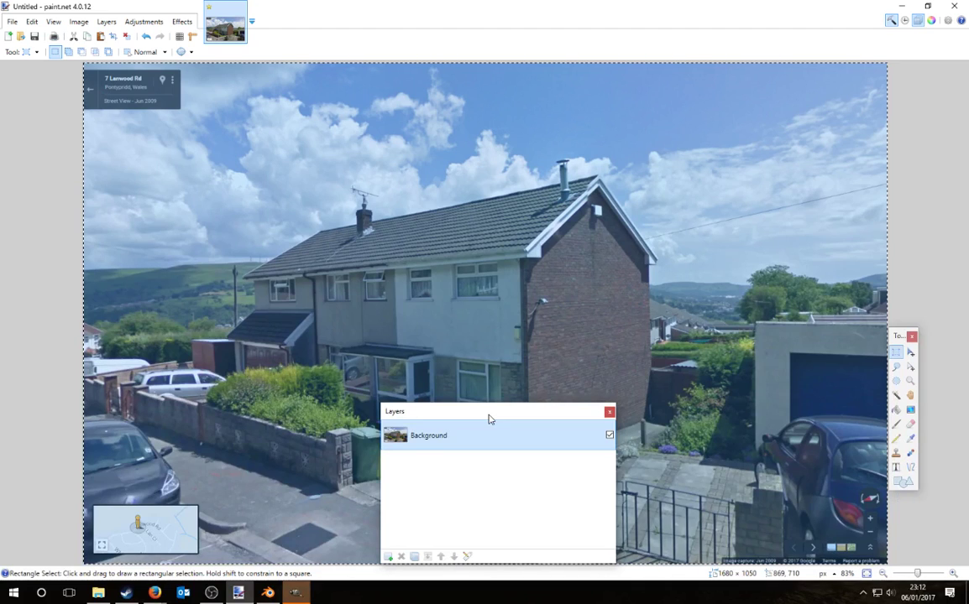
Step: Crop the Street View image to the 320 × 633 brick gable end, select all, and switch to GIMP
left_click_drag(488, 419, 193, 426)
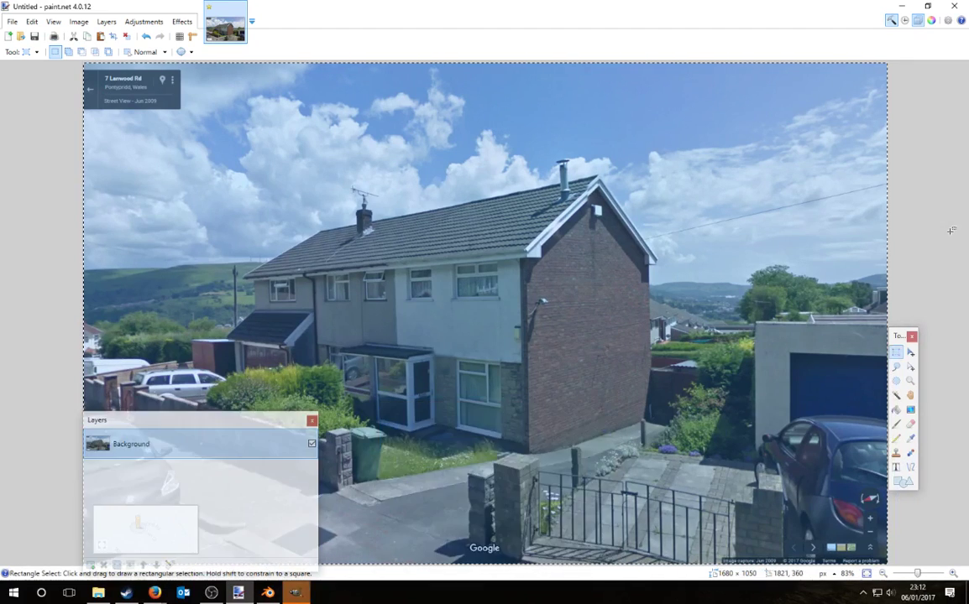
left_click(951, 230)
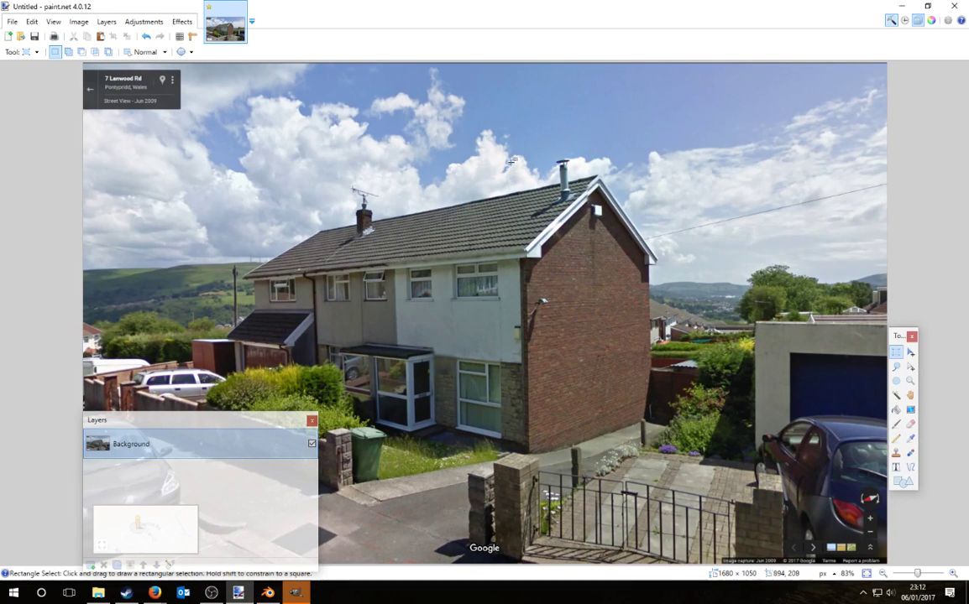
left_click_drag(511, 162, 663, 463)
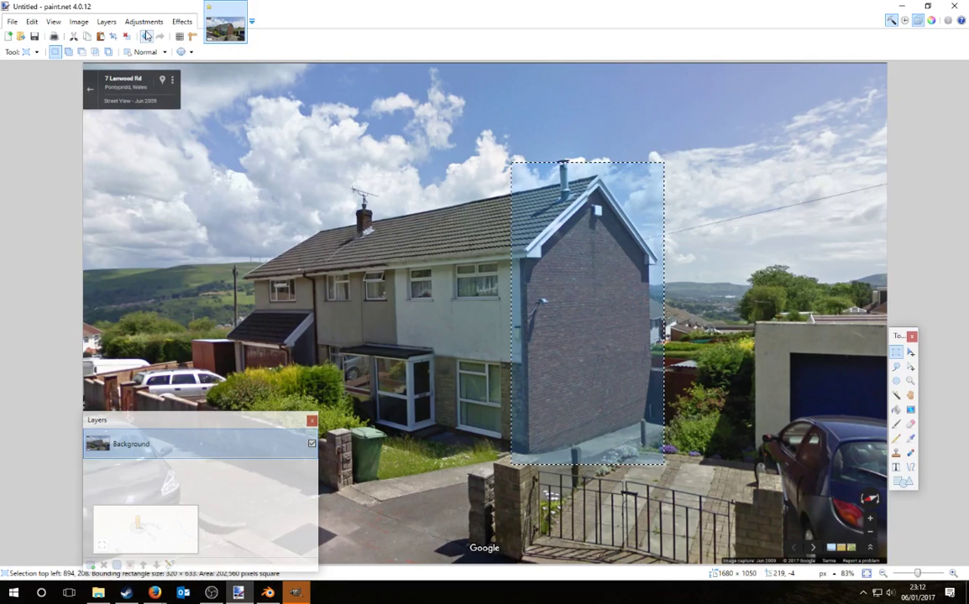
left_click(79, 22)
left_click(98, 34)
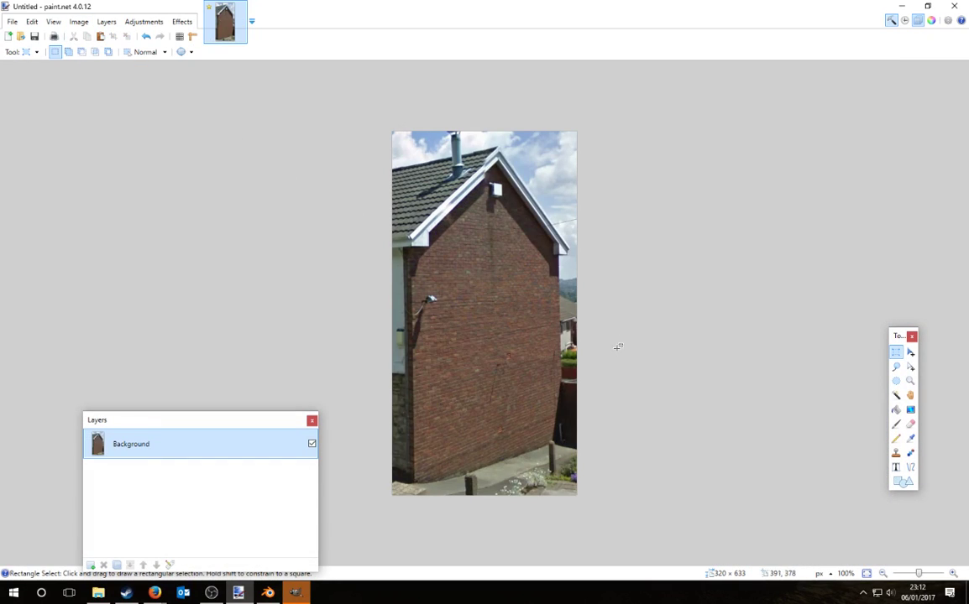
key("ctrl+a")
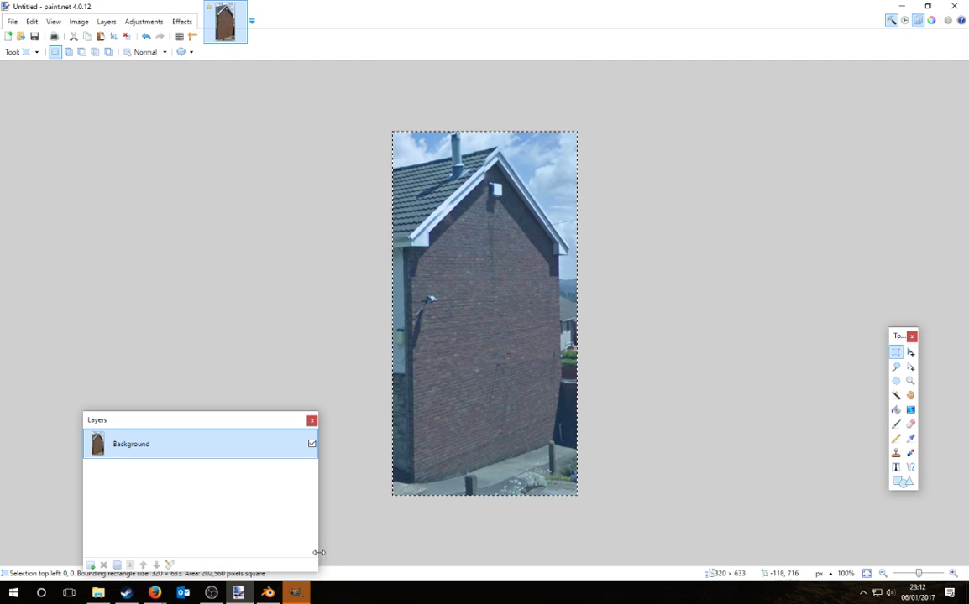
left_click(296, 595)
Step: Maximize GIMP and paste the copied gable as a new image, clearing paint.net's selection meanwhile
left_click_drag(597, 46, 611, 5)
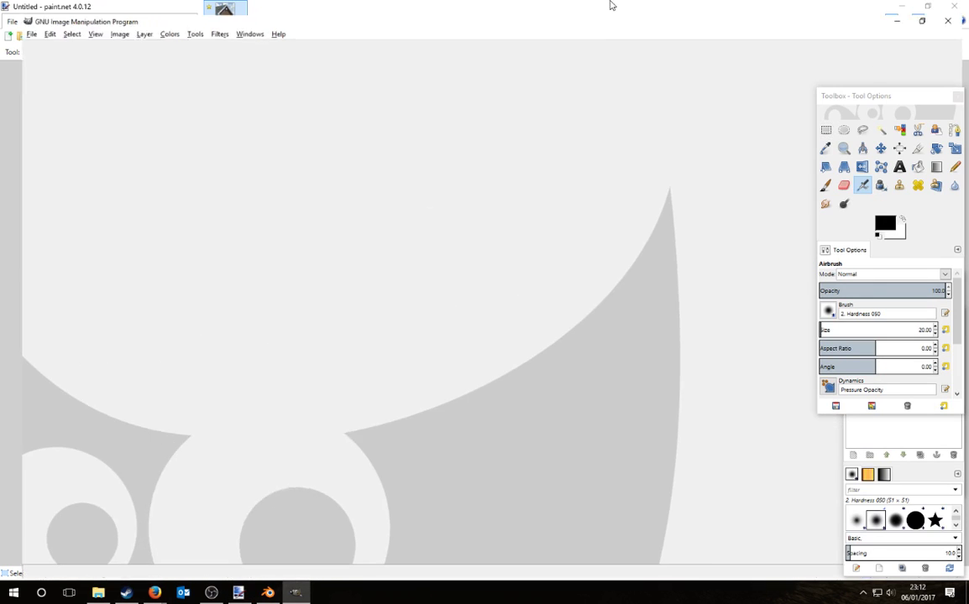
key("ctrl+v")
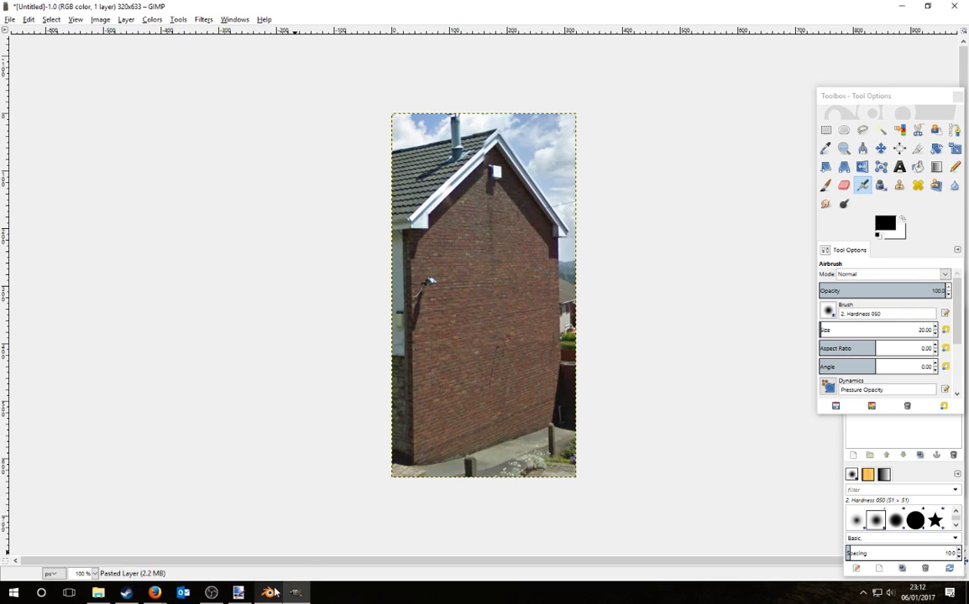
left_click(239, 593)
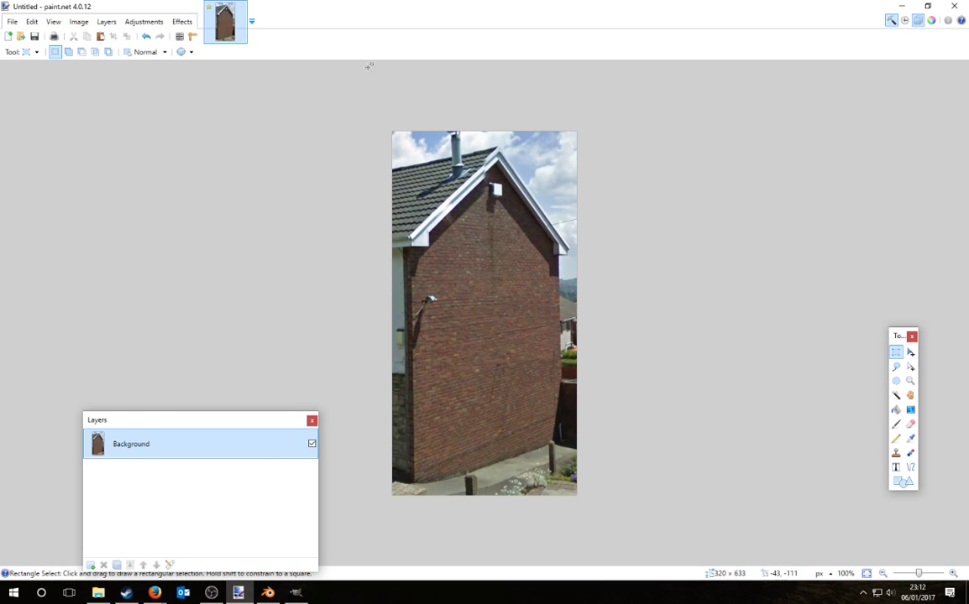
key("ctrl+a")
key("ctrl+d")
left_click(296, 593)
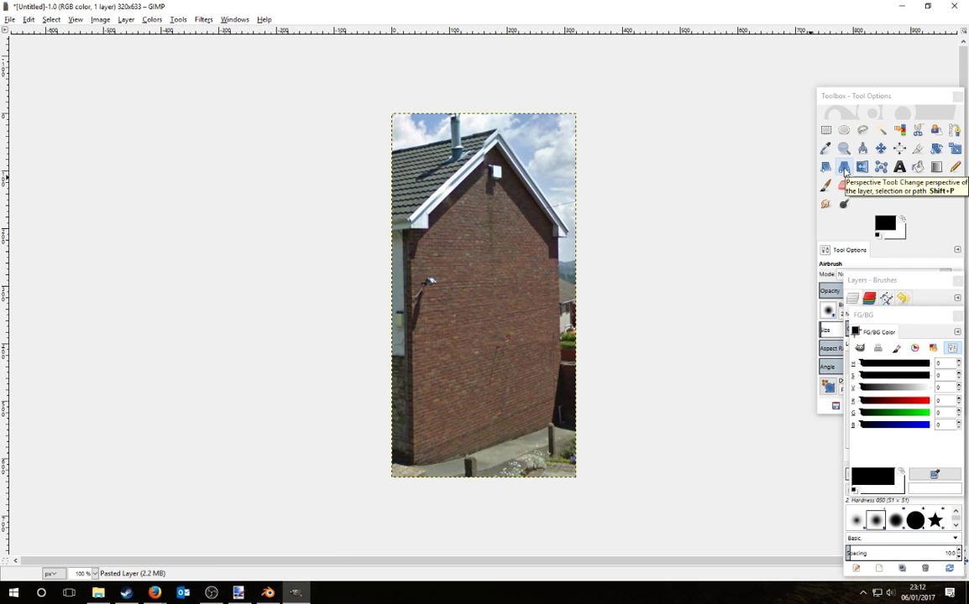
Step: Perspective-transform the gable in GIMP, adjusting all four corners to straighten the wall
left_click(845, 167)
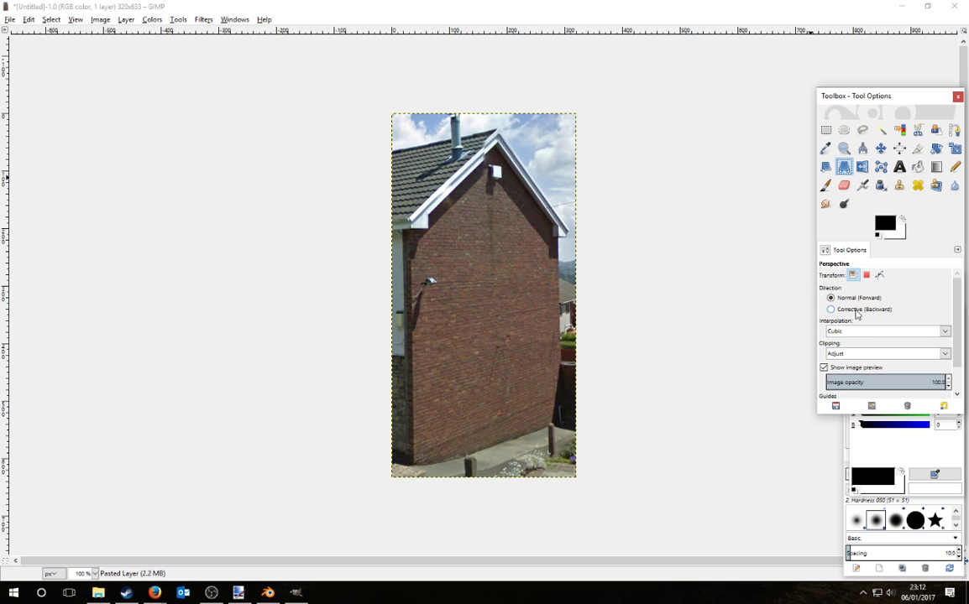
left_click(535, 372)
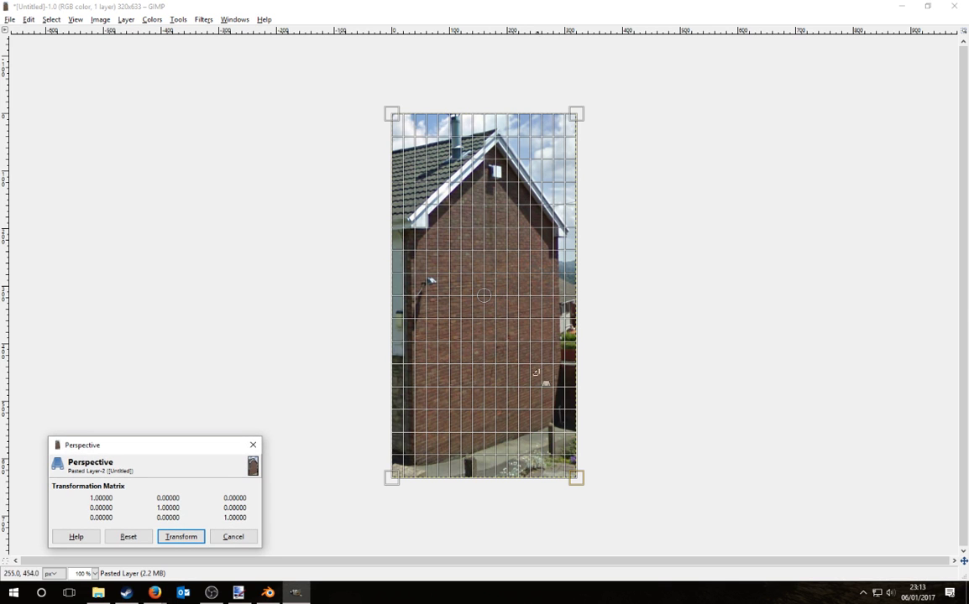
left_click_drag(578, 476, 556, 420)
left_click_drag(391, 475, 414, 461)
left_click_drag(554, 427, 561, 410)
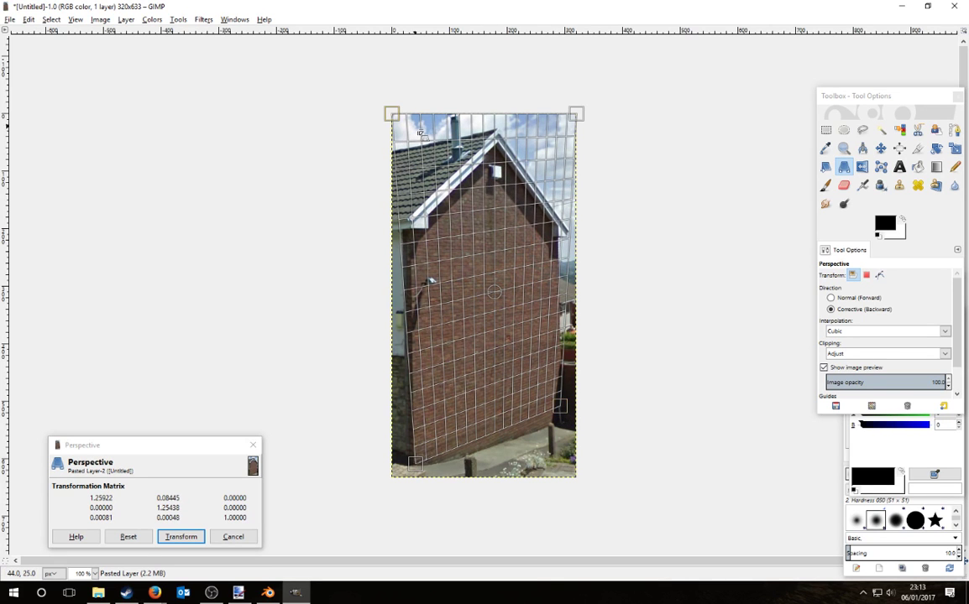
left_click_drag(395, 111, 409, 113)
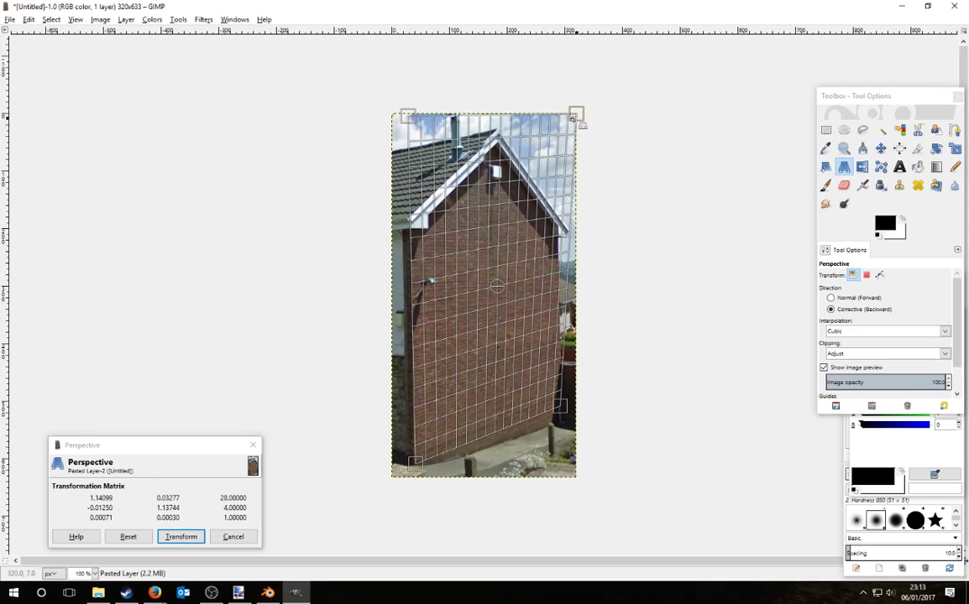
left_click_drag(573, 118, 555, 146)
left_click_drag(420, 121, 411, 117)
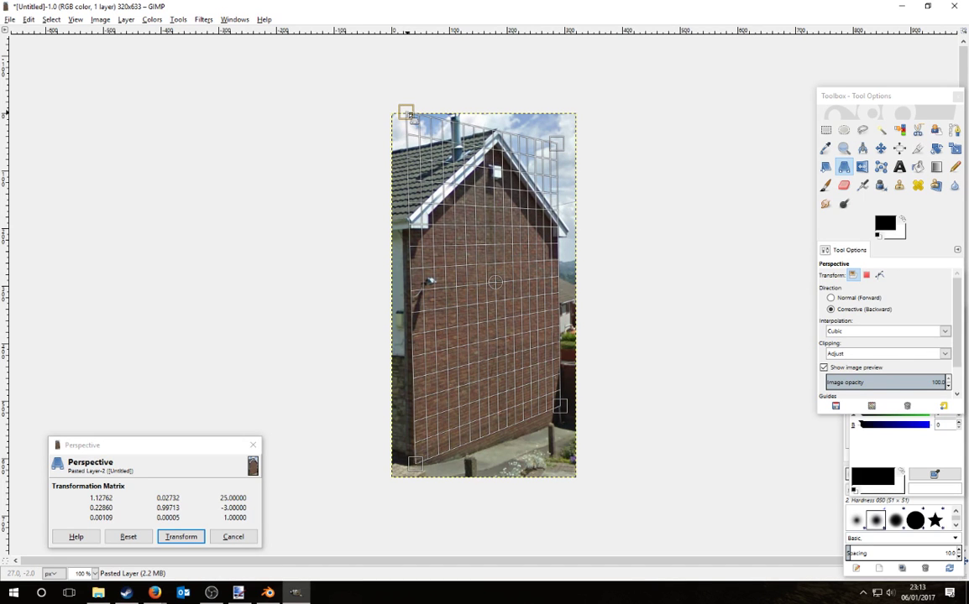
left_click_drag(412, 118, 407, 102)
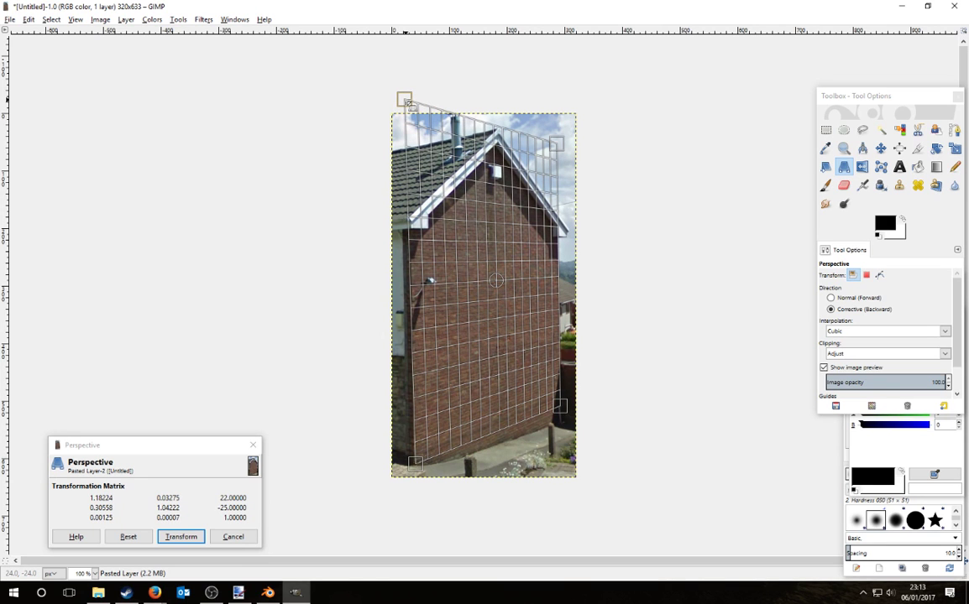
left_click_drag(409, 103, 411, 105)
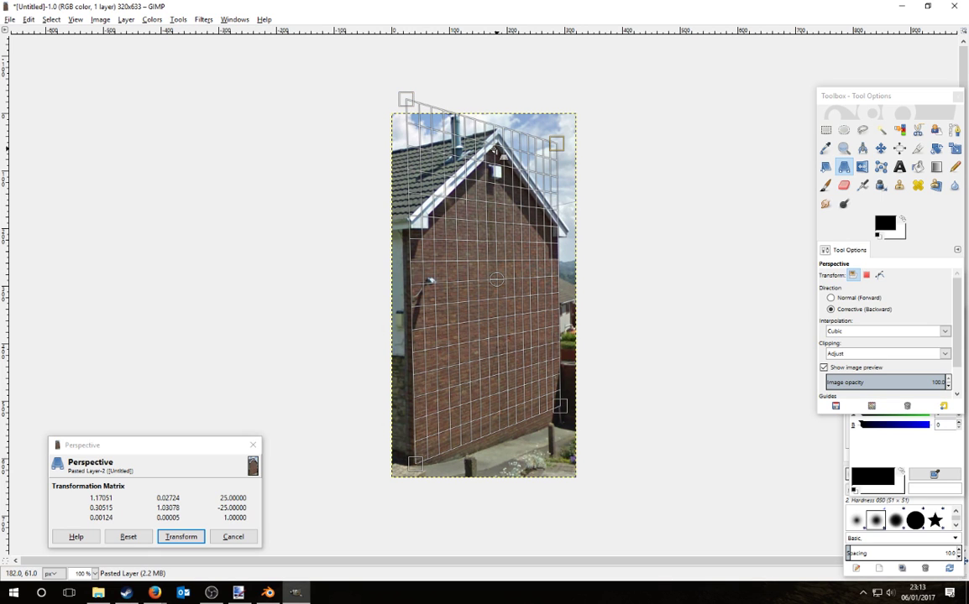
key("Return")
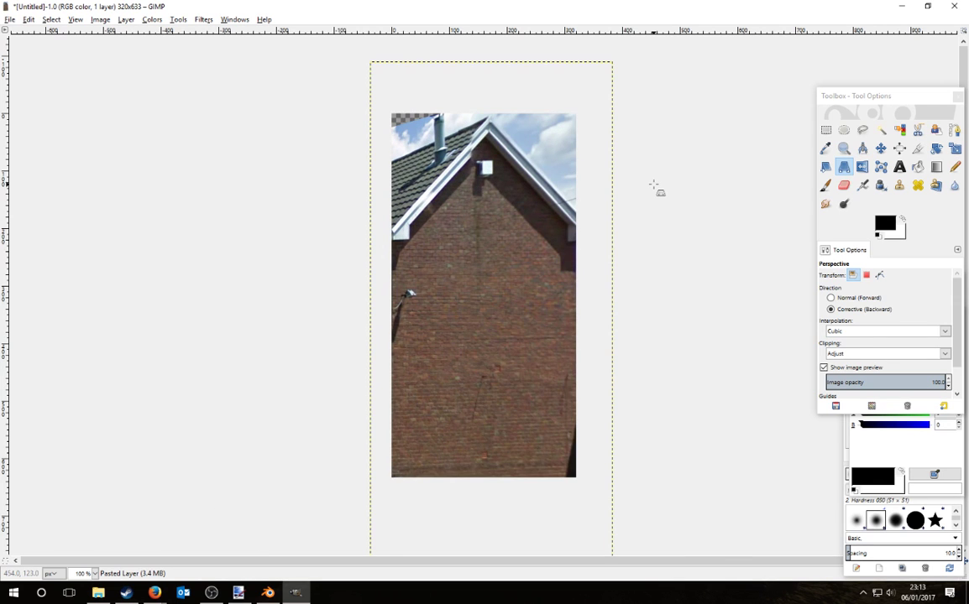
Step: Copy the image, nudge the lower-right corner in another perspective correction, and paste into paint.net
key("ctrl+a")
key("ctrl+c")
left_click(664, 225)
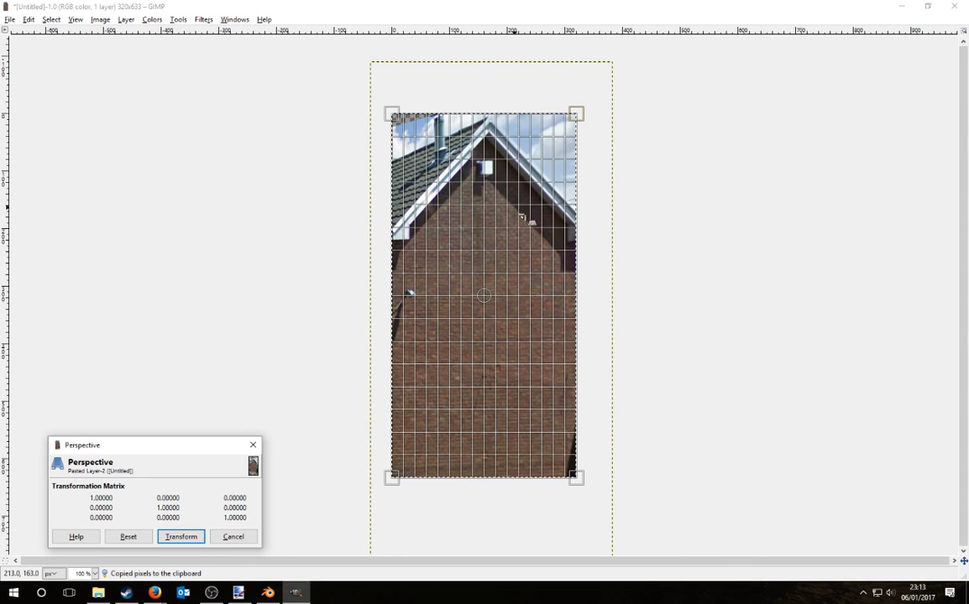
key("Tab")
left_click_drag(576, 454, 576, 471)
key("Return")
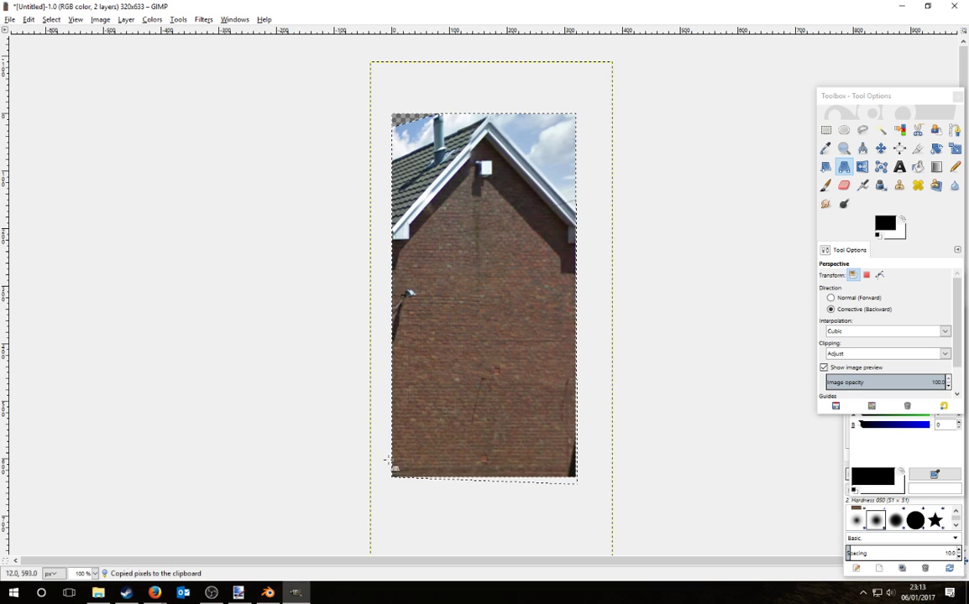
left_click(239, 594)
key("ctrl+v")
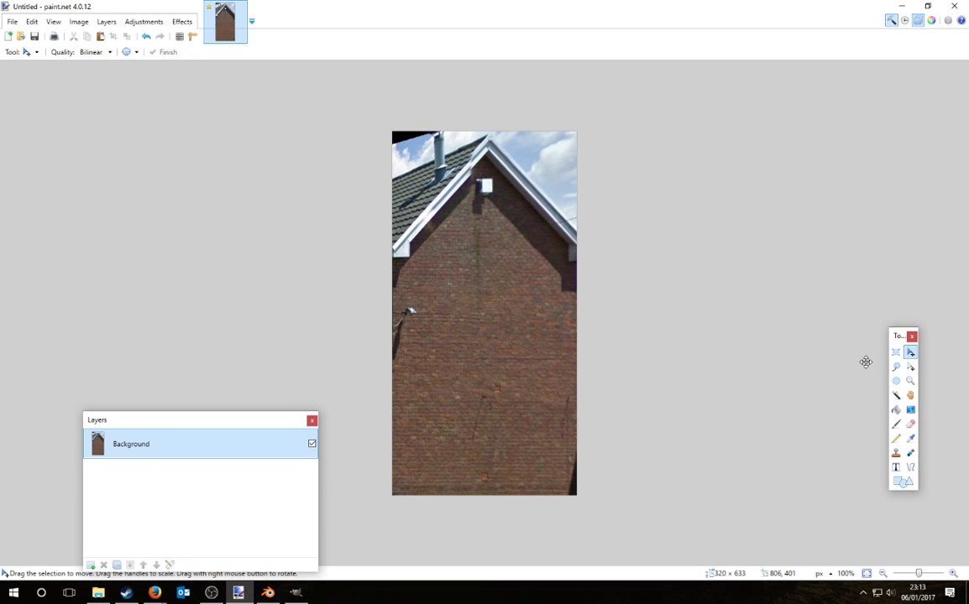
Step: Copy the gable's upper-right half onto a new layer and flip it across to mirror the left side
left_click(896, 353)
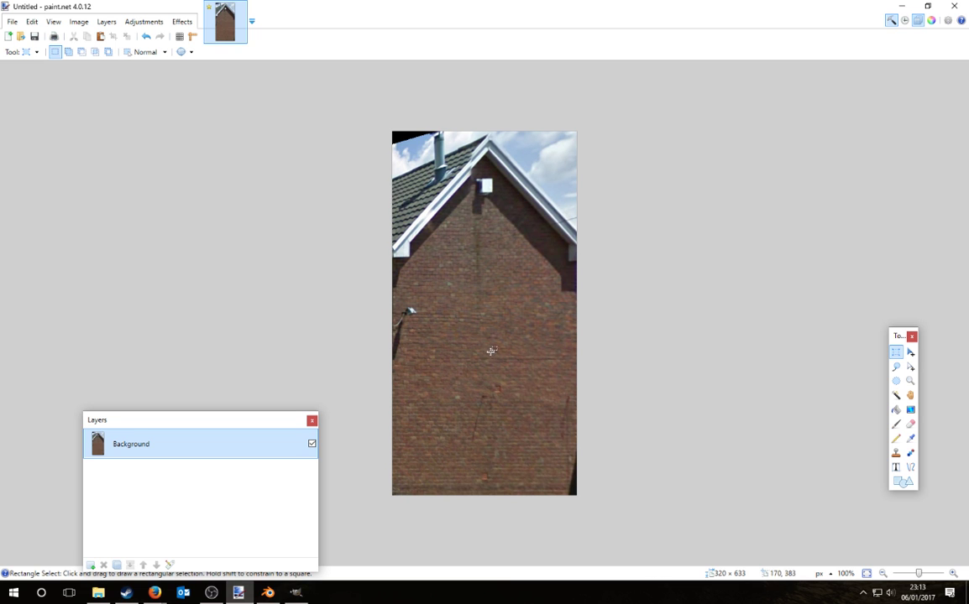
scroll(469, 176, "up", 2, "ctrl")
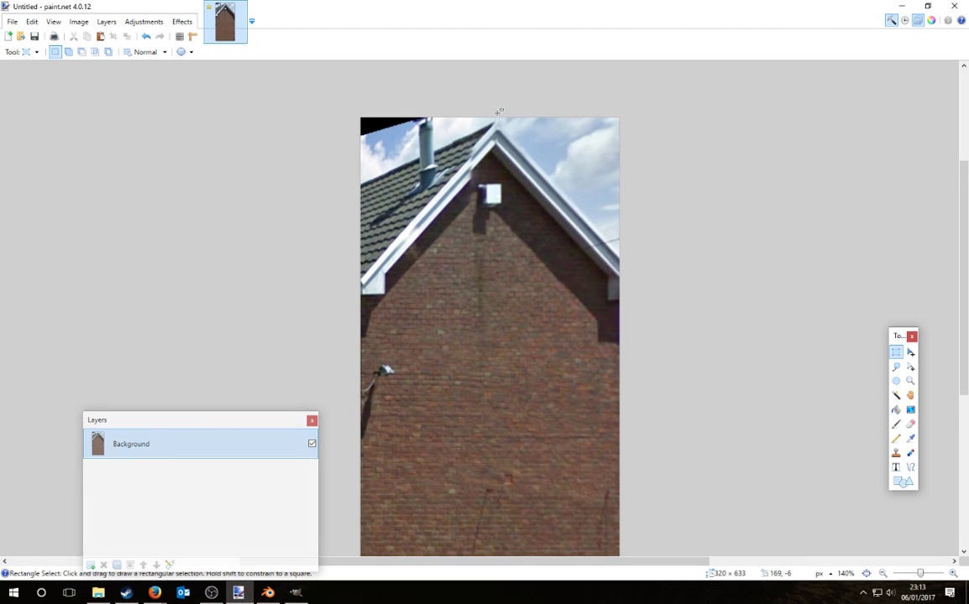
left_click_drag(498, 111, 703, 345)
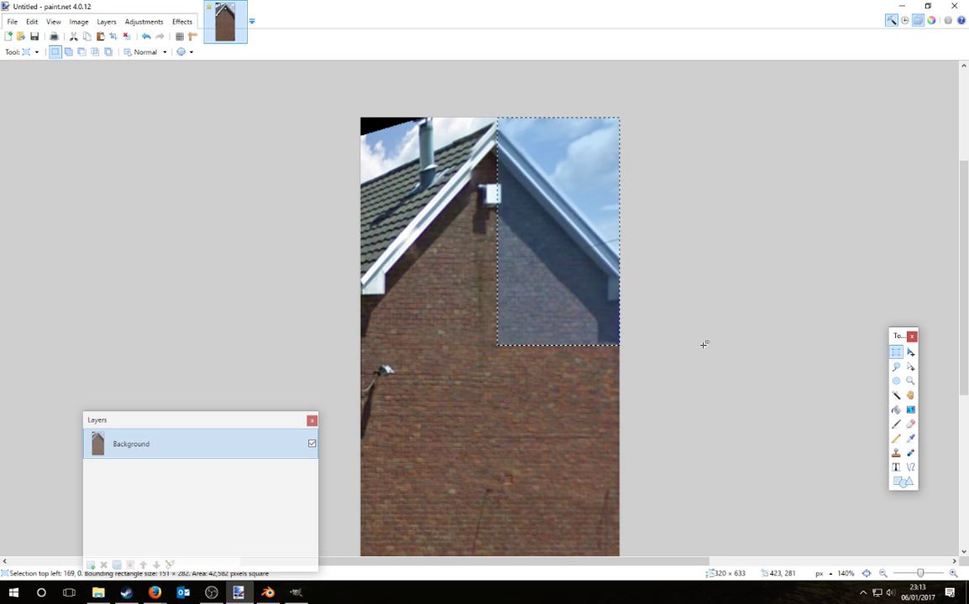
left_click(89, 566)
key("ctrl+v")
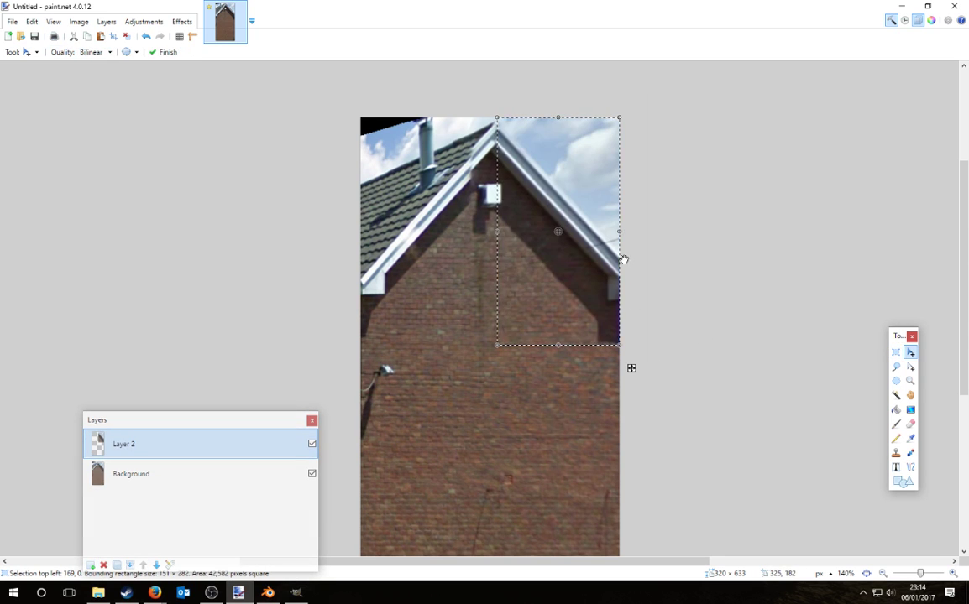
left_click_drag(614, 237, 359, 228)
key("ctrl+d")
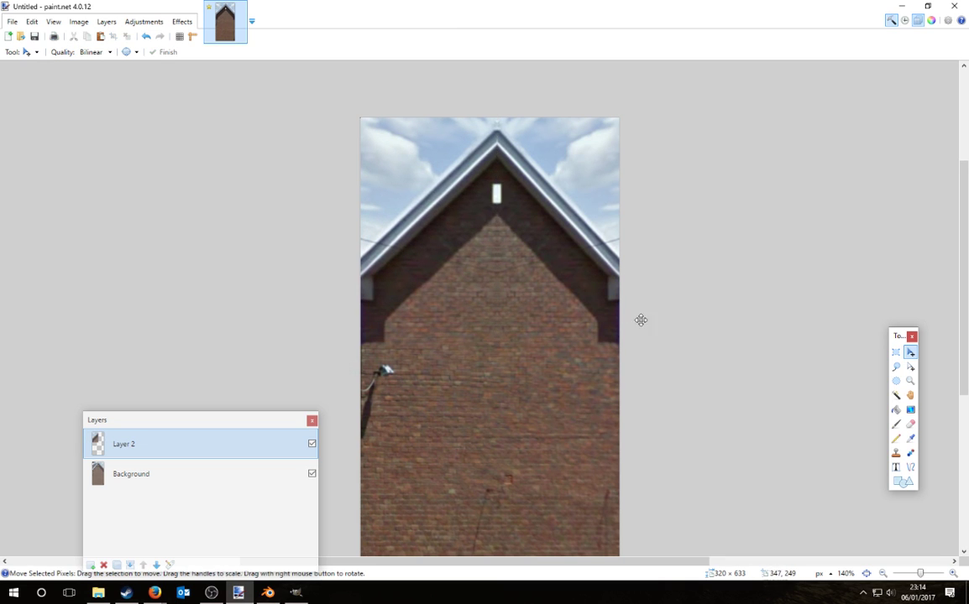
Step: Make Layer 2 the active layer and pick the Eraser
left_click(140, 474)
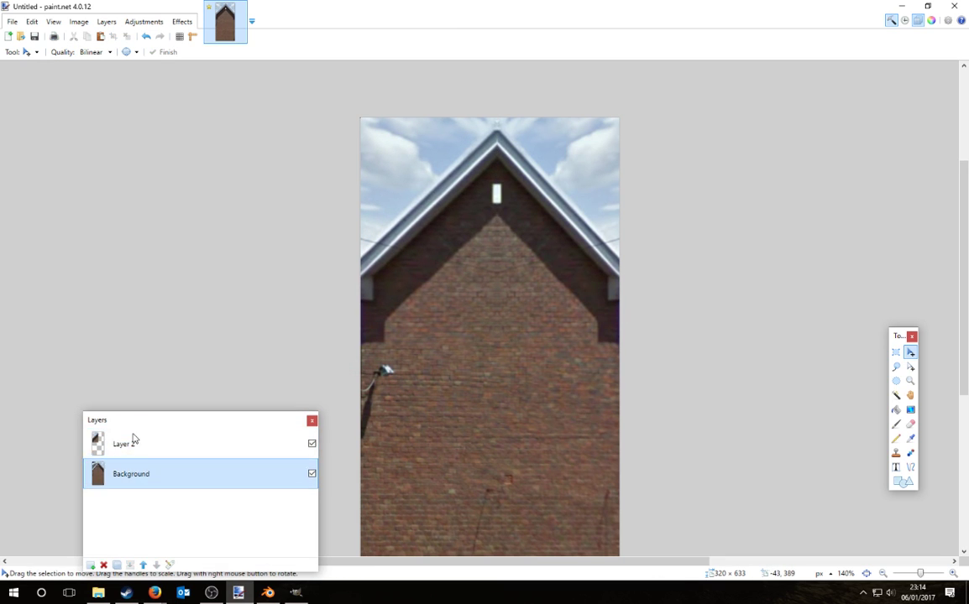
left_click(135, 443)
left_click(911, 424)
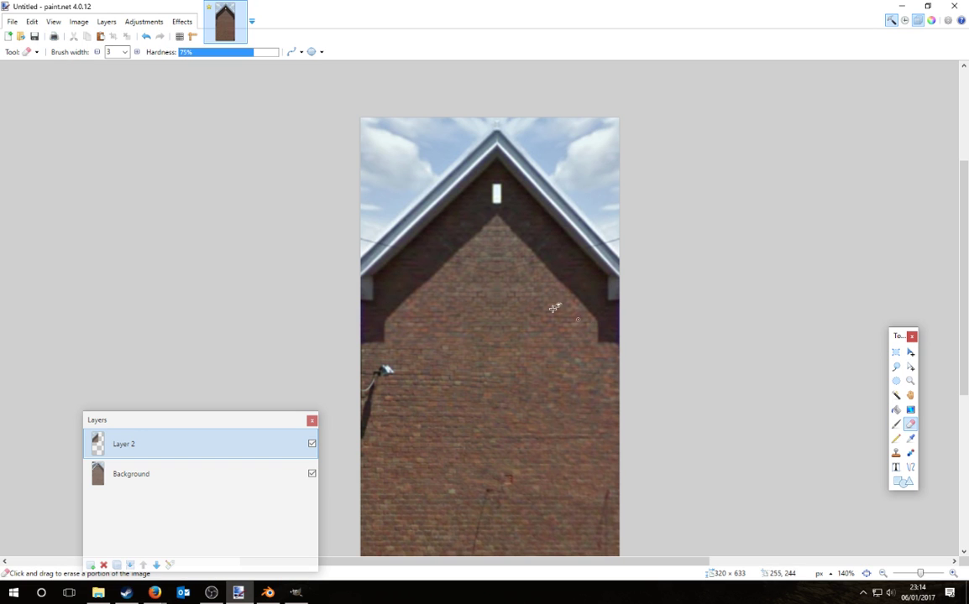
Step: Set the Eraser to 0% hardness and width 77, undo a trial stroke, then choose the Magic Wand
left_click_drag(193, 51, 163, 52)
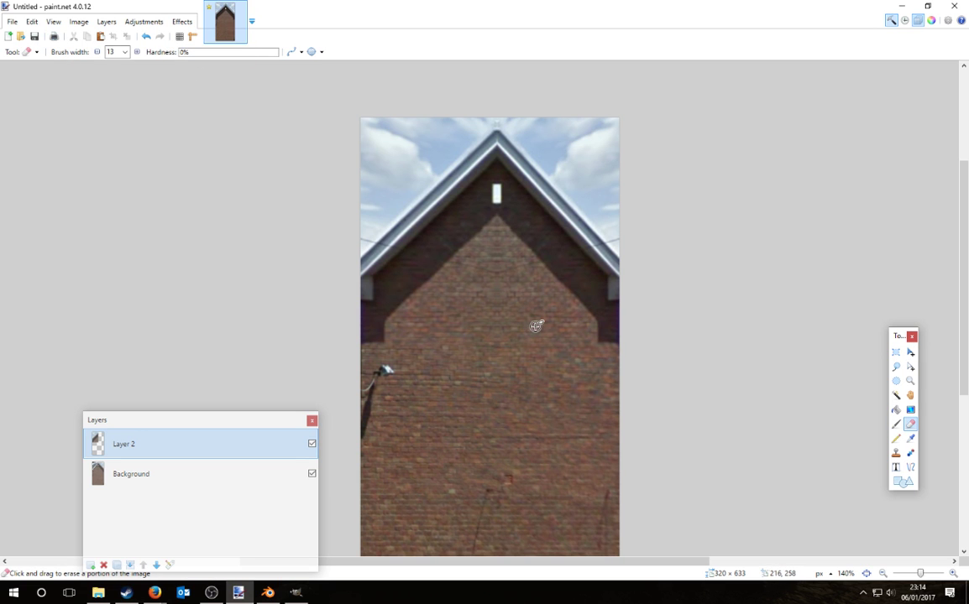
key("bracketright")
key("bracketright")
key("bracketright")
key("bracketright")
key("bracketright")
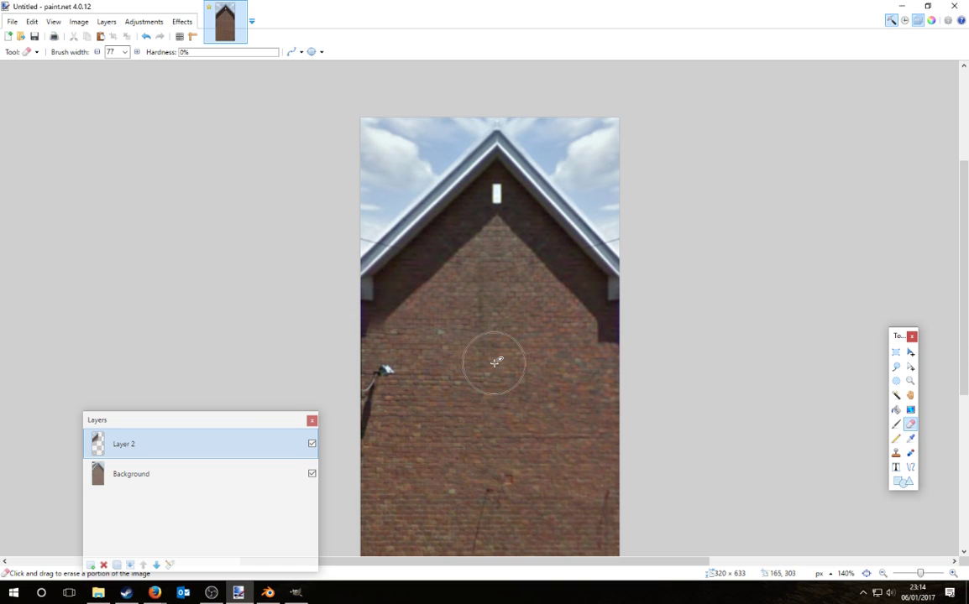
key("ctrl+z")
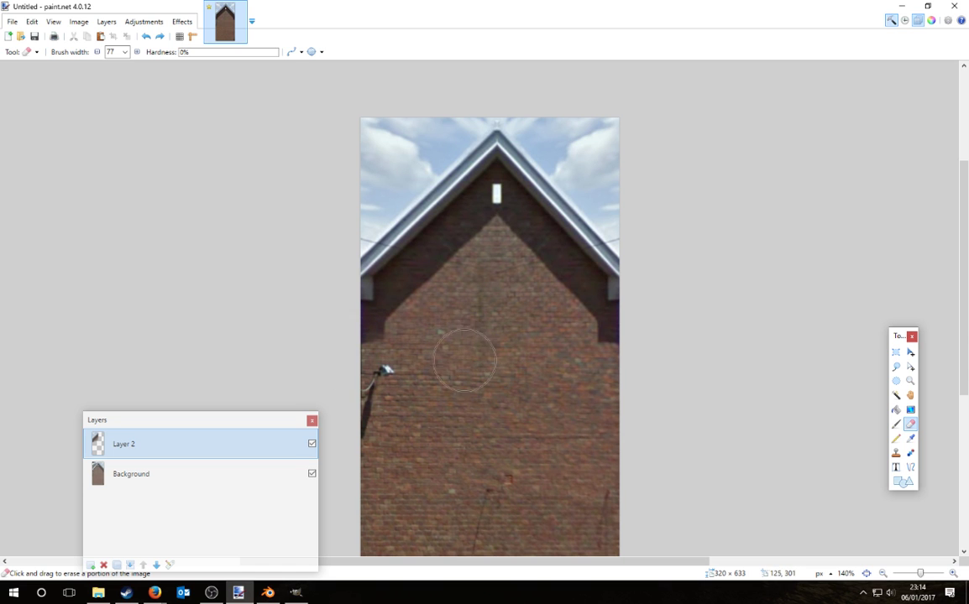
scroll(478, 422, "down", 3, "ctrl")
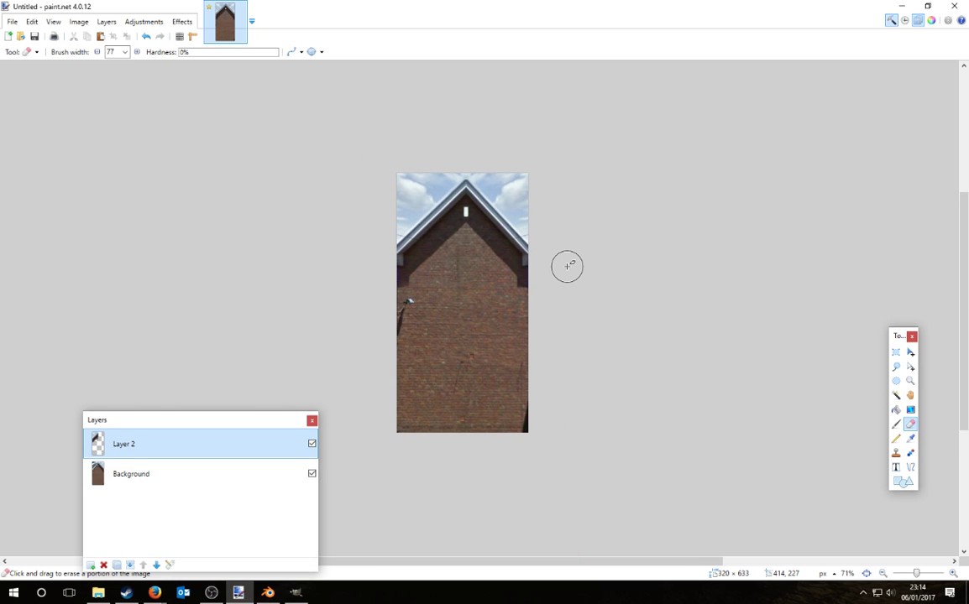
scroll(519, 232, "up", 4, "ctrl")
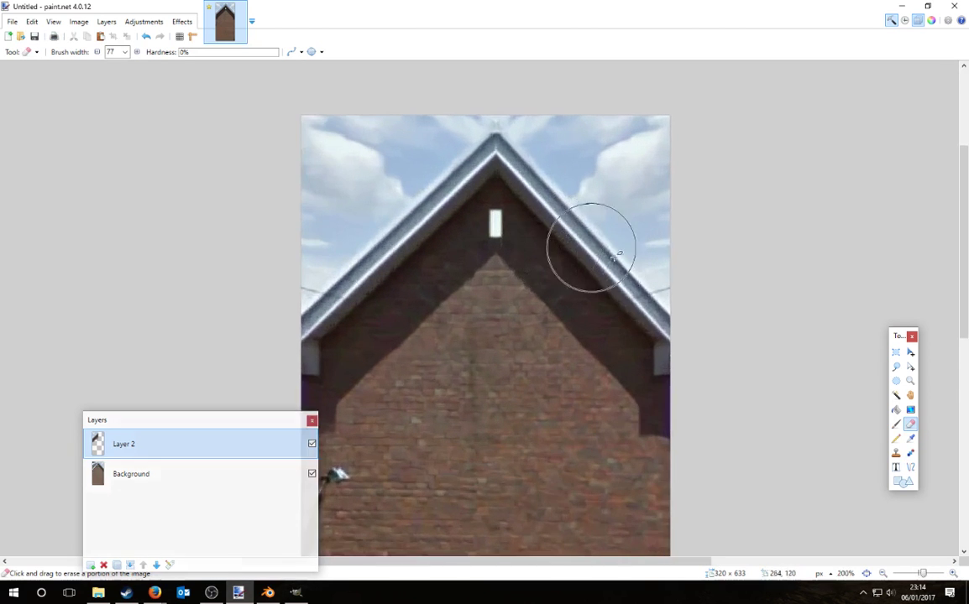
scroll(571, 264, "down", 2, "ctrl")
scroll(492, 340, "up", 2, "ctrl")
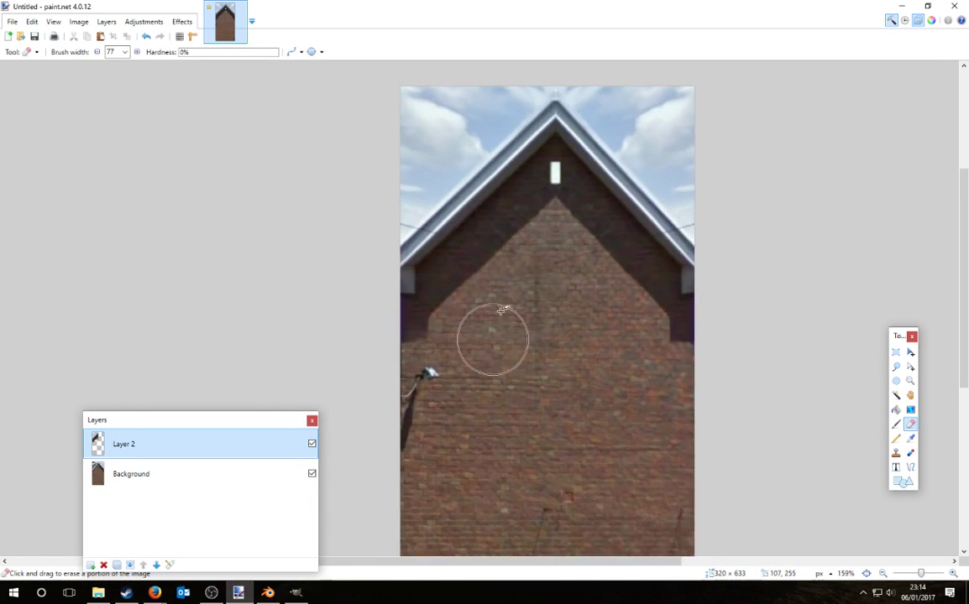
scroll(587, 310, "down", 3, "ctrl")
key("s")
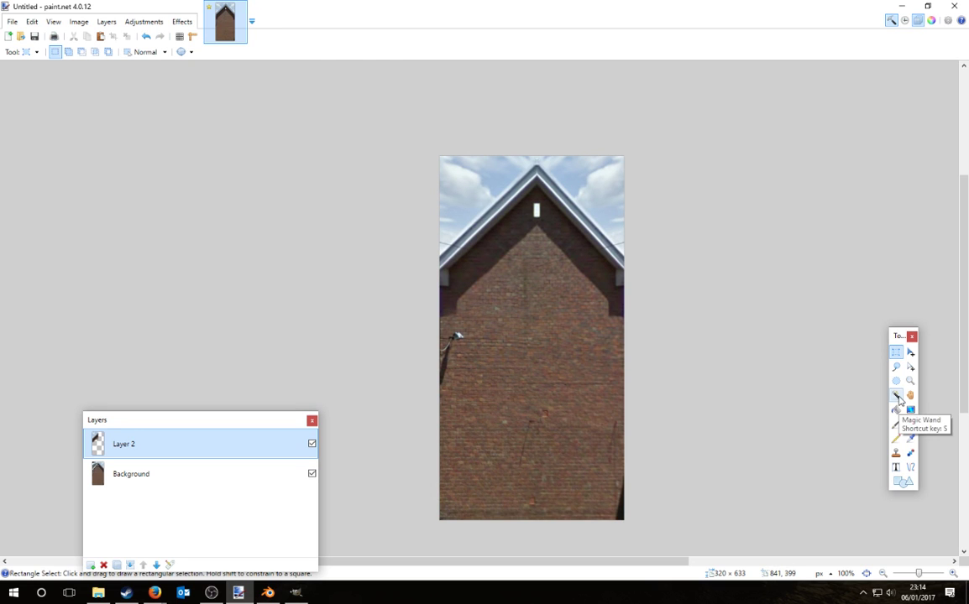
left_click(896, 396)
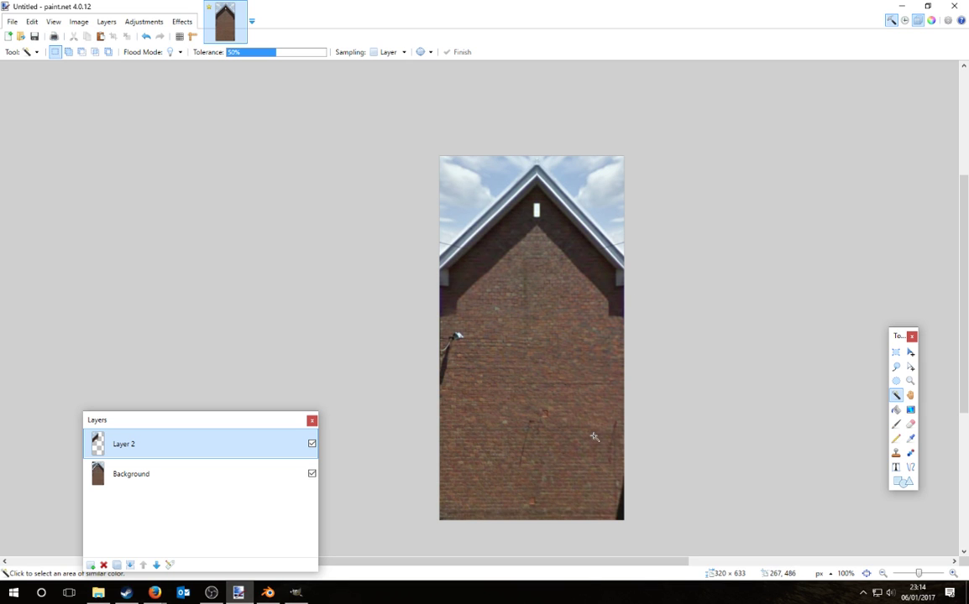
Step: Bring the Pontypridd map forward, re-enter Street View, and turn toward the junction and hill
mouse_move(155, 593)
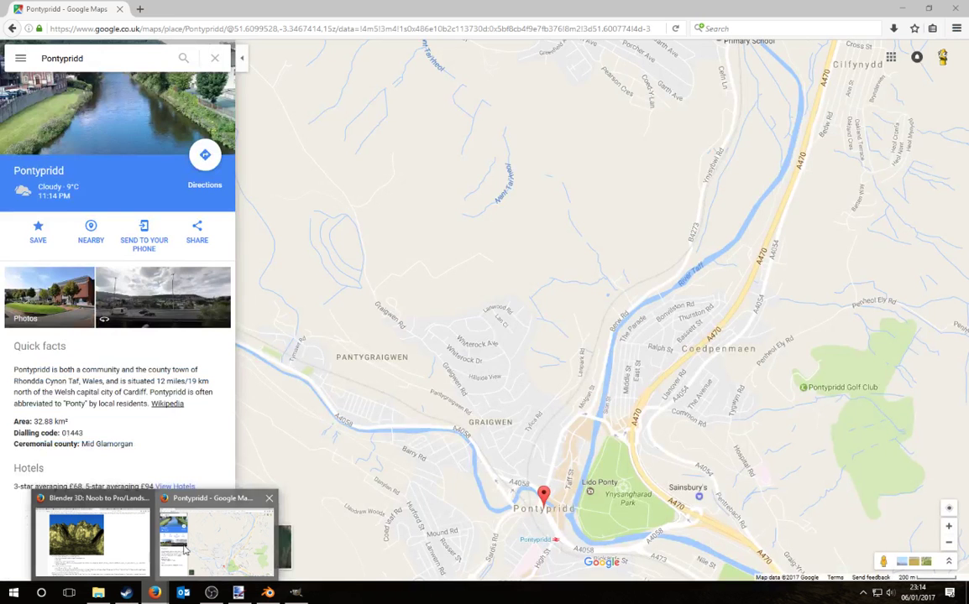
left_click(185, 549)
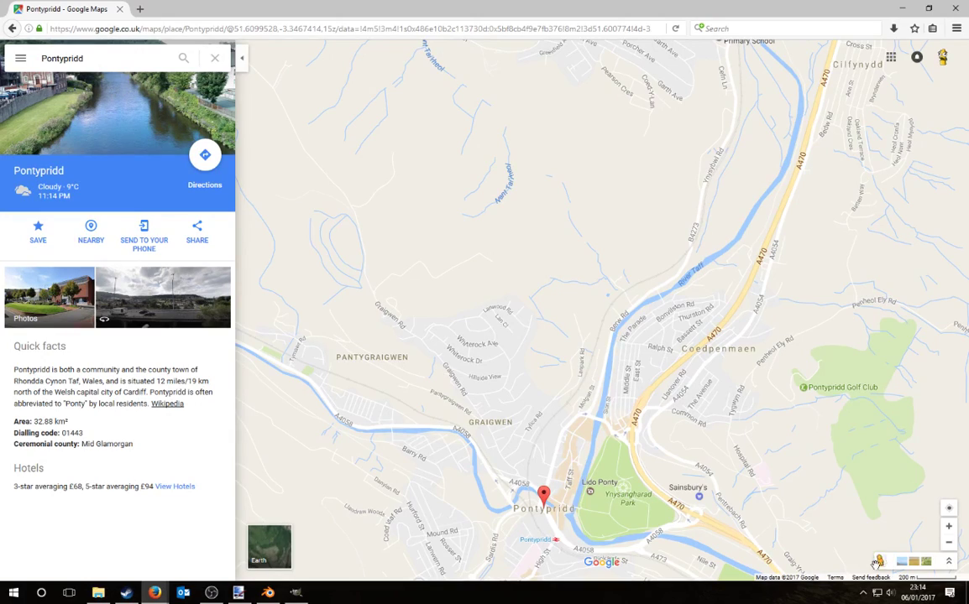
left_click_drag(880, 560, 532, 296)
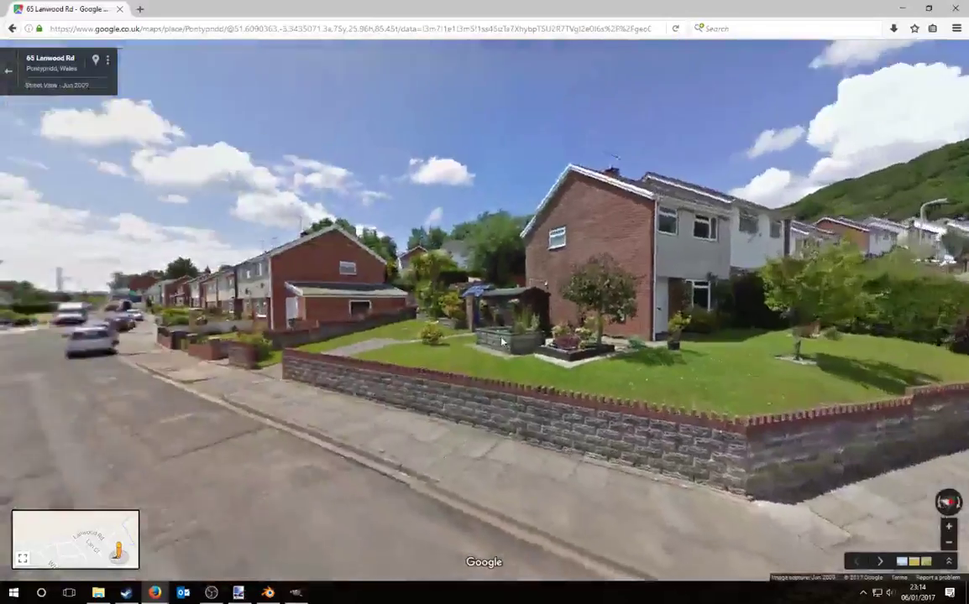
left_click_drag(504, 341, 794, 346)
mouse_move(143, 374)
left_mouse_down()
mouse_move(410, 391)
mouse_move(620, 390)
mouse_move(126, 370)
left_mouse_up()
left_click_drag(755, 336, 177, 372)
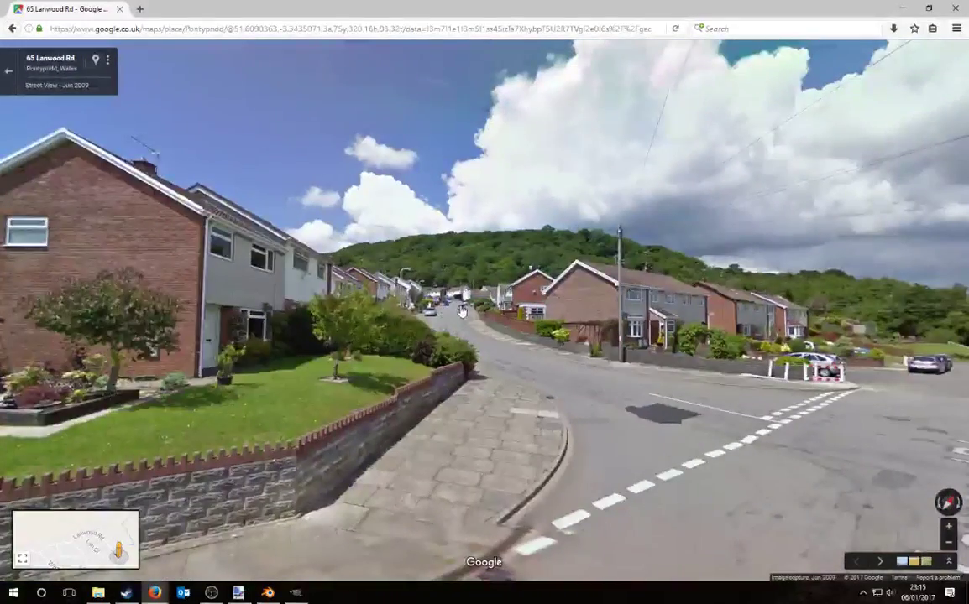
left_click(461, 311)
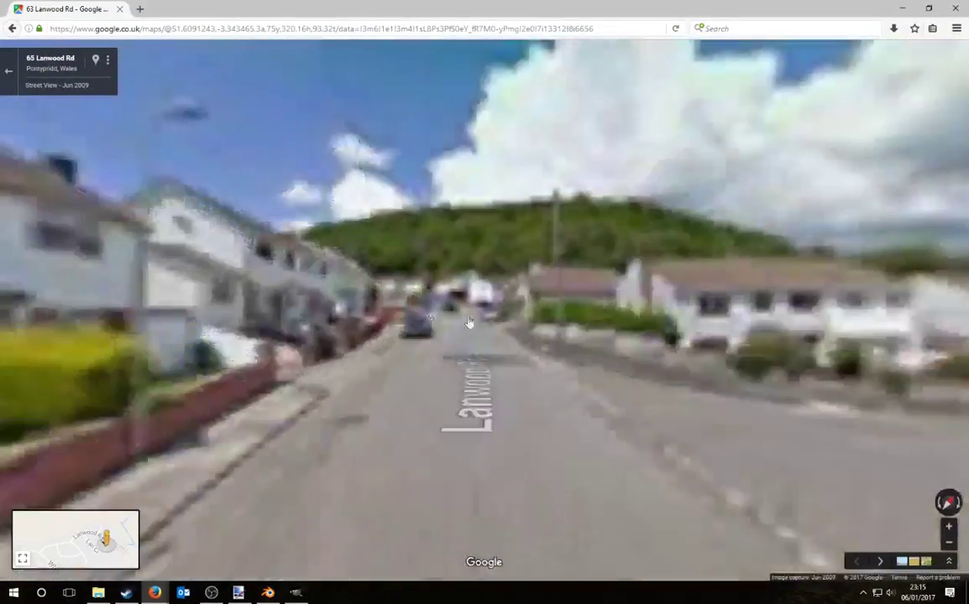
left_click(445, 321)
left_click(416, 320)
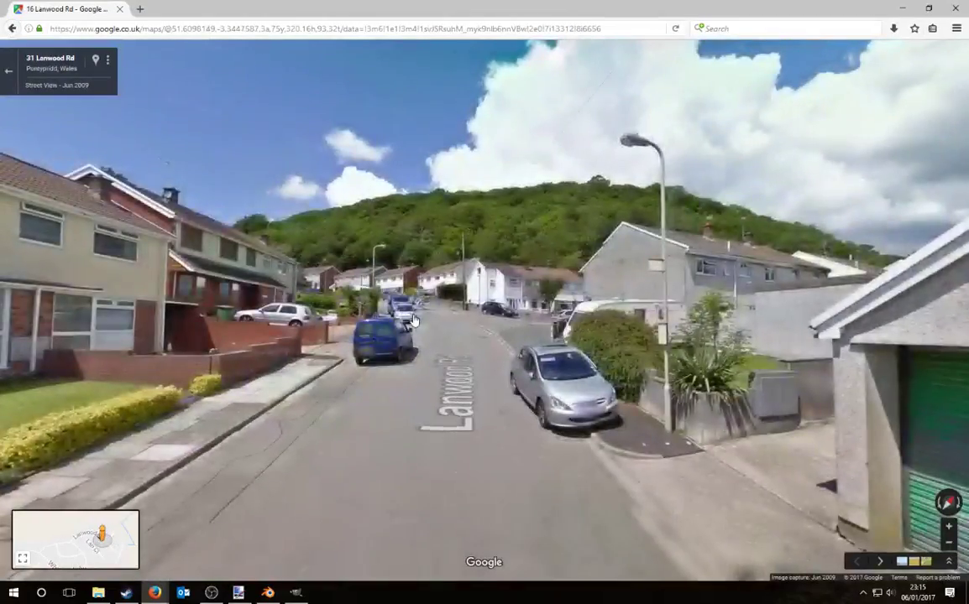
left_click(413, 320)
left_click(544, 357)
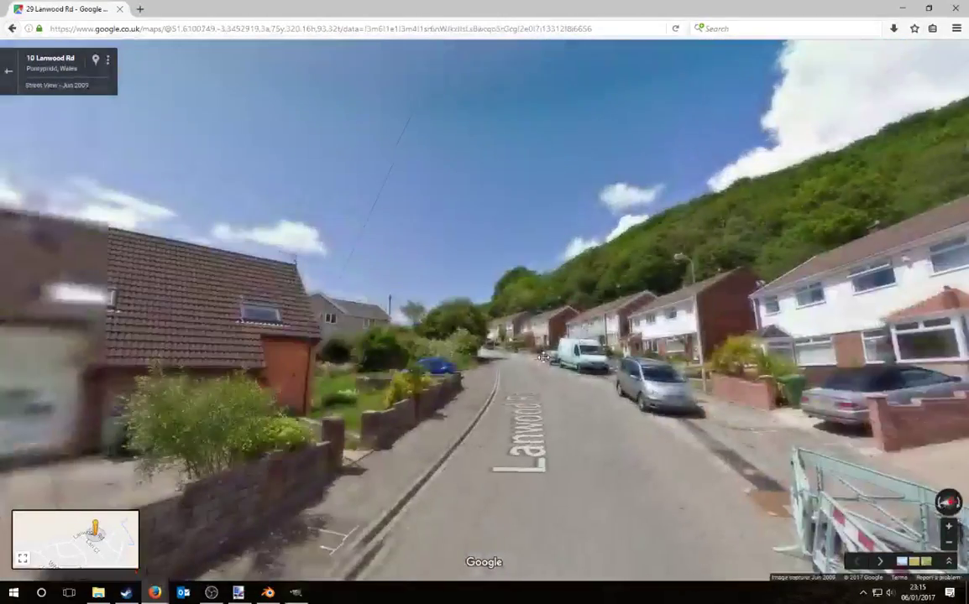
left_click(476, 357)
left_click_drag(601, 391, 112, 384)
left_click_drag(827, 361, 498, 309)
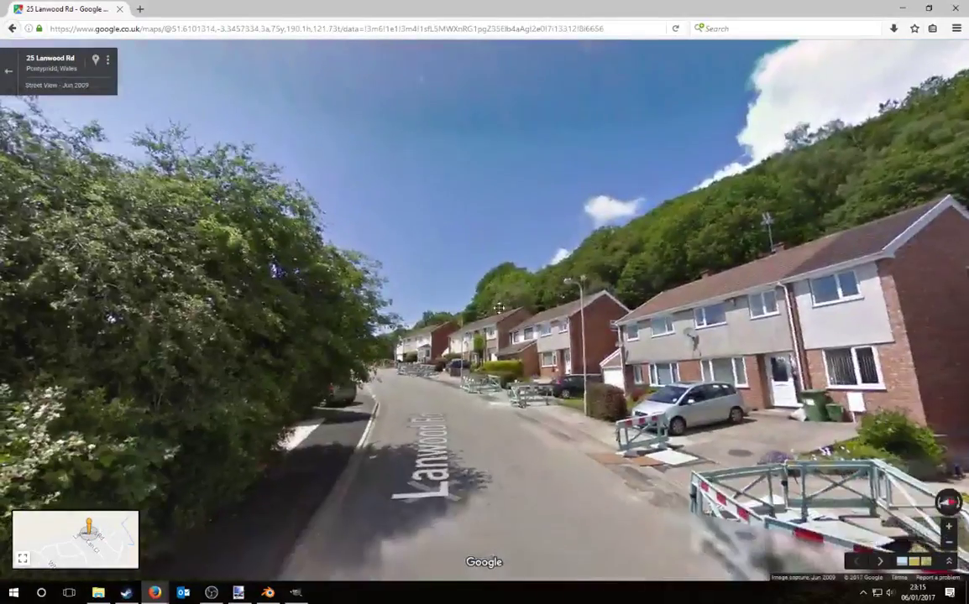
left_click(377, 336)
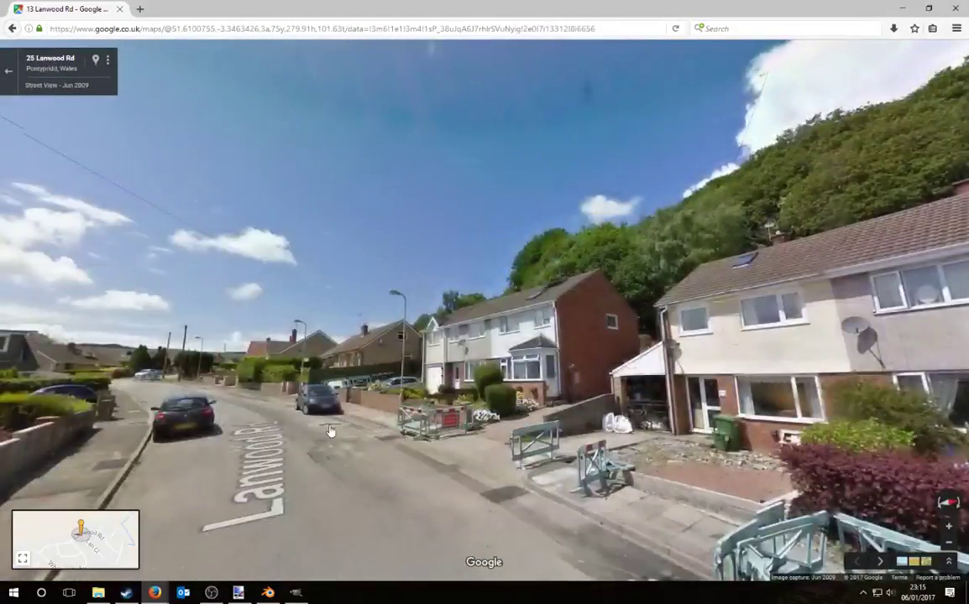
left_click(330, 430)
left_click(309, 492)
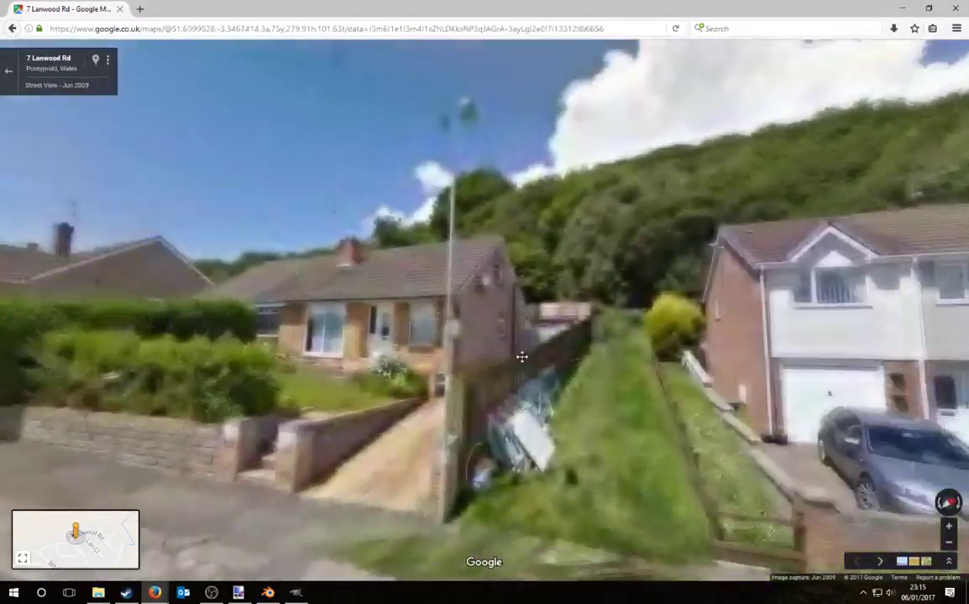
Step: Turn to face the brick-sided house and zoom in on it
left_click_drag(522, 357, 93, 311)
left_click_drag(839, 344, 328, 398)
scroll(568, 371, "up", 1)
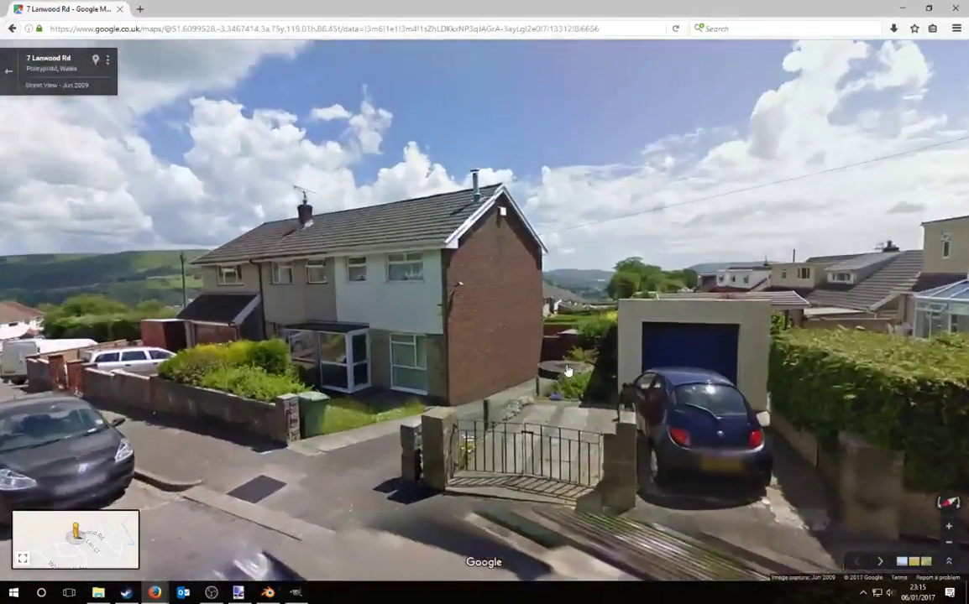
scroll(568, 370, "up", 1)
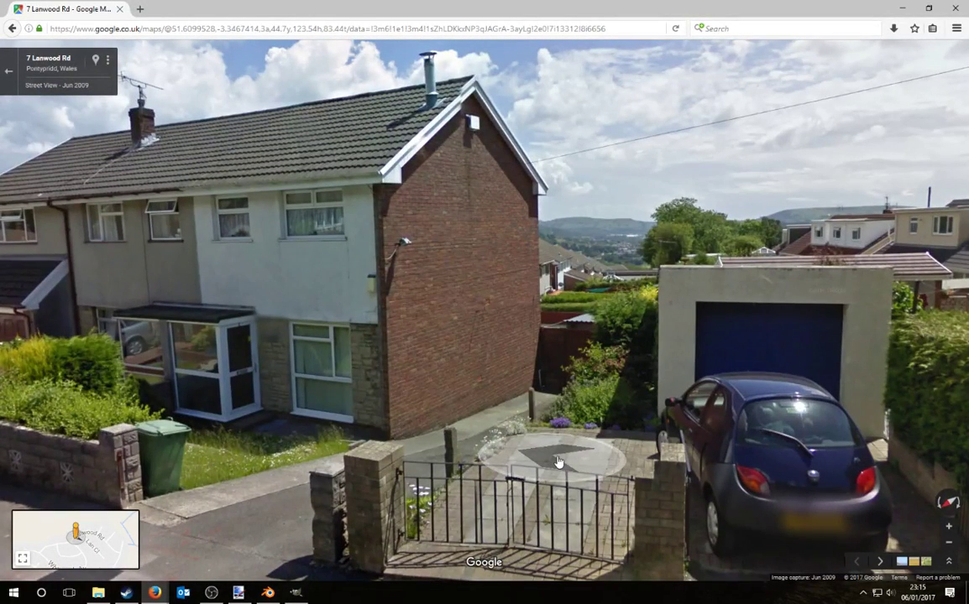
scroll(559, 462, "down", 2)
Step: Return to the brick gable image in paint.net and add a new blank Layer 3 above Layer 2
left_click(239, 593)
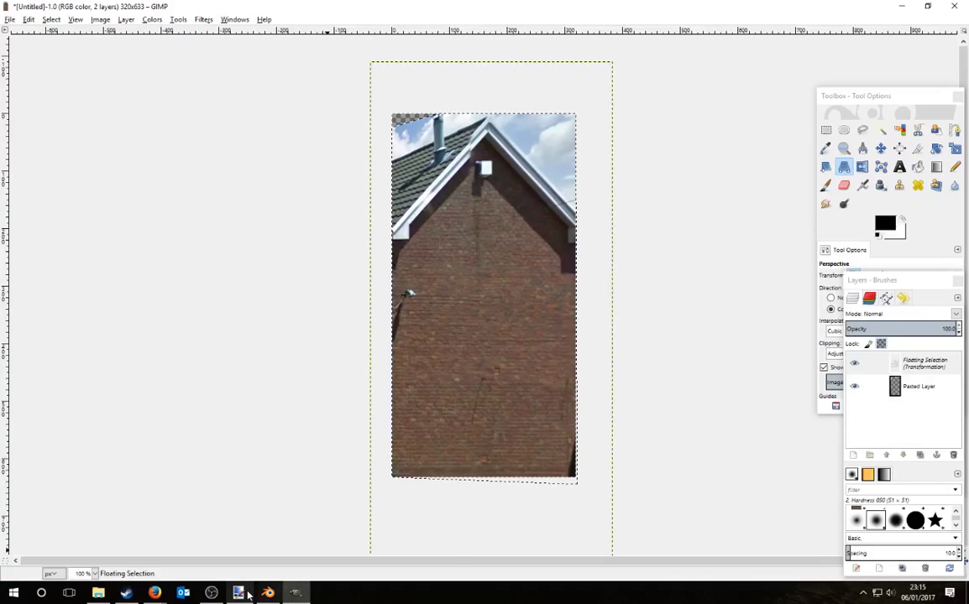
left_click(240, 592)
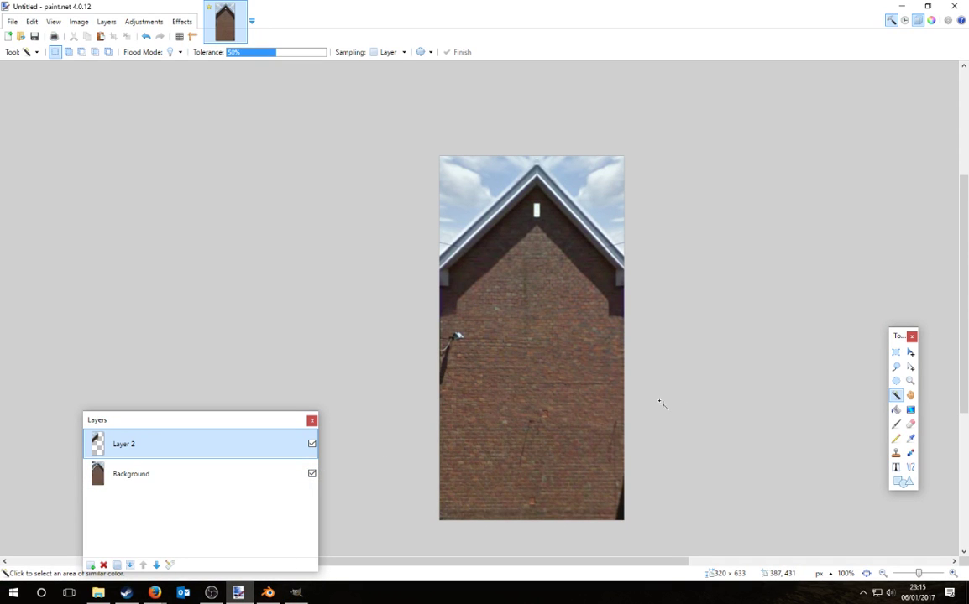
scroll(659, 401, "down", 3, "ctrl")
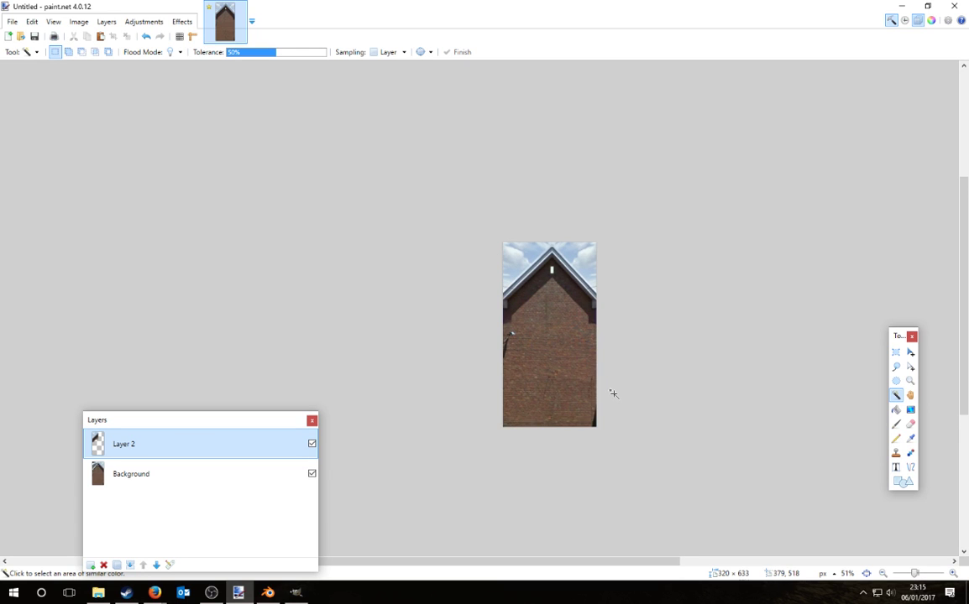
scroll(613, 394, "up", 2, "ctrl")
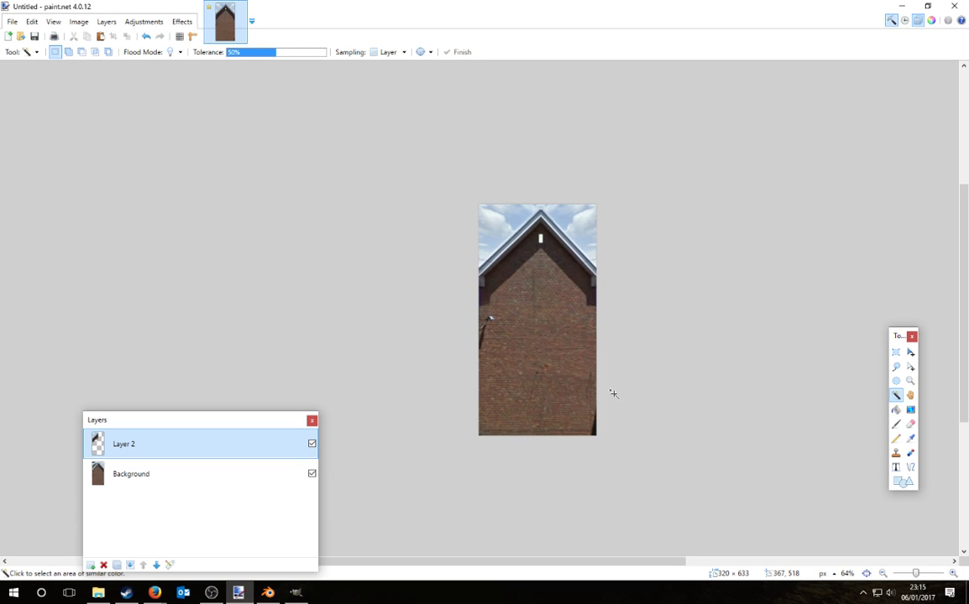
left_click(91, 565)
Step: Glance at the Effects menu, then bring the Firefox Google Maps window forward
left_click(180, 22)
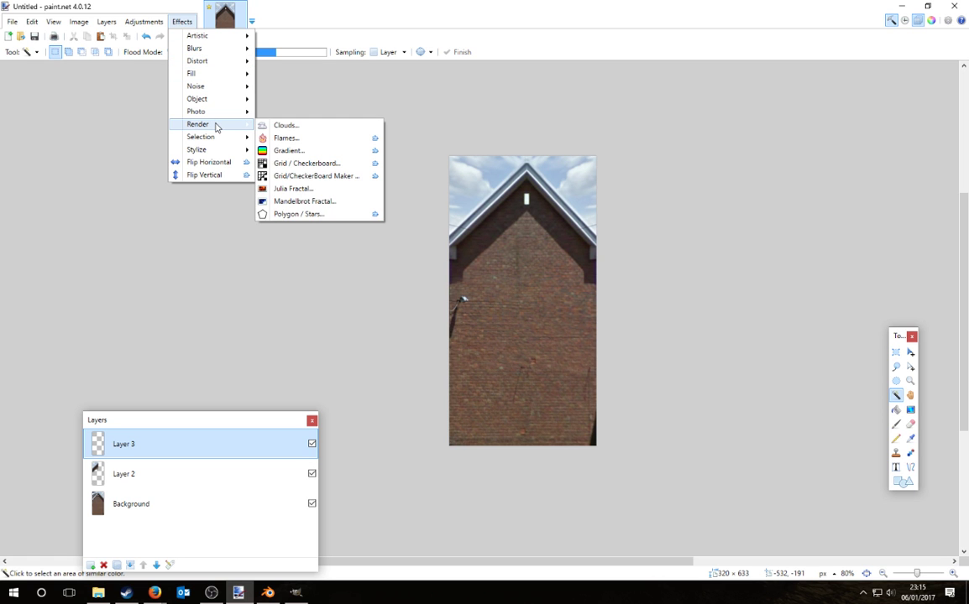
left_click(165, 594)
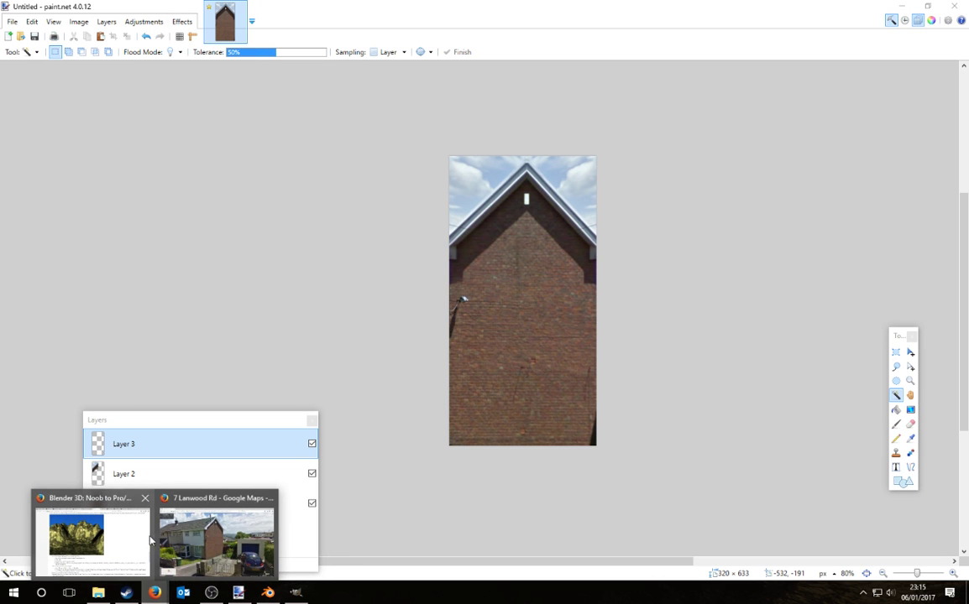
left_click(199, 527)
Step: Search 'paint net pluging pack' in a new tab and open BoltBait's FREE Paint.NET Plugins page
left_click(148, 9)
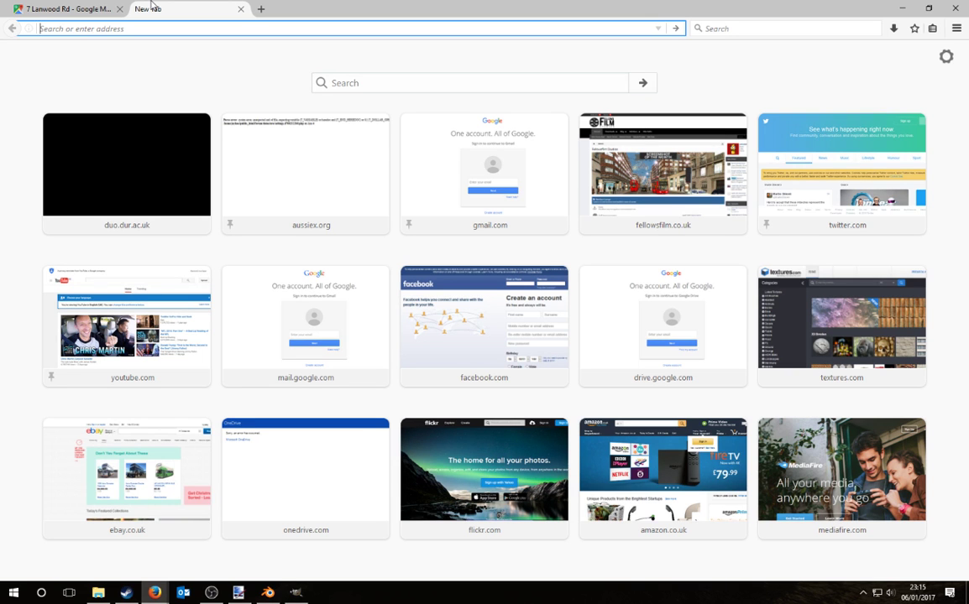
type("paint")
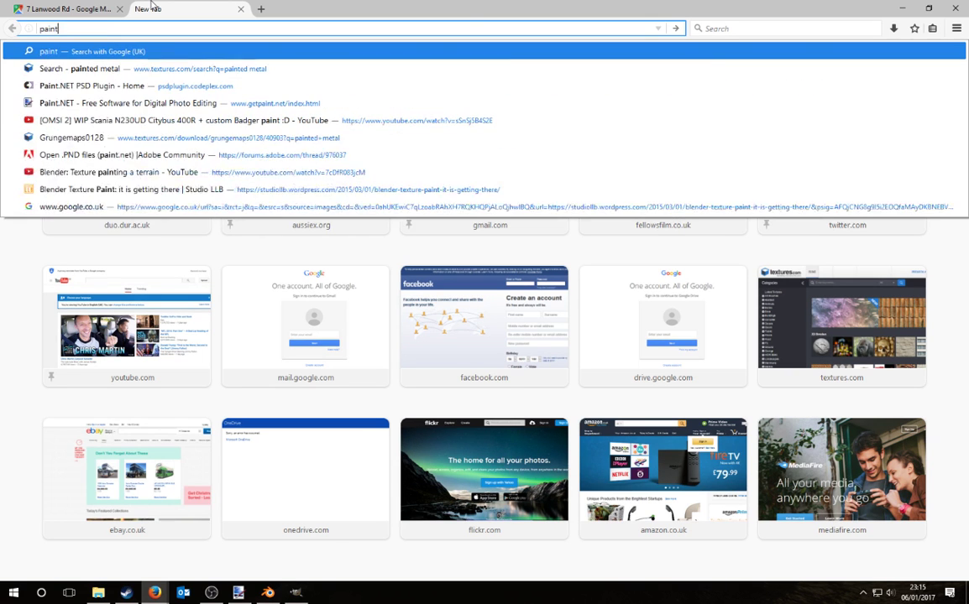
type(" net pl")
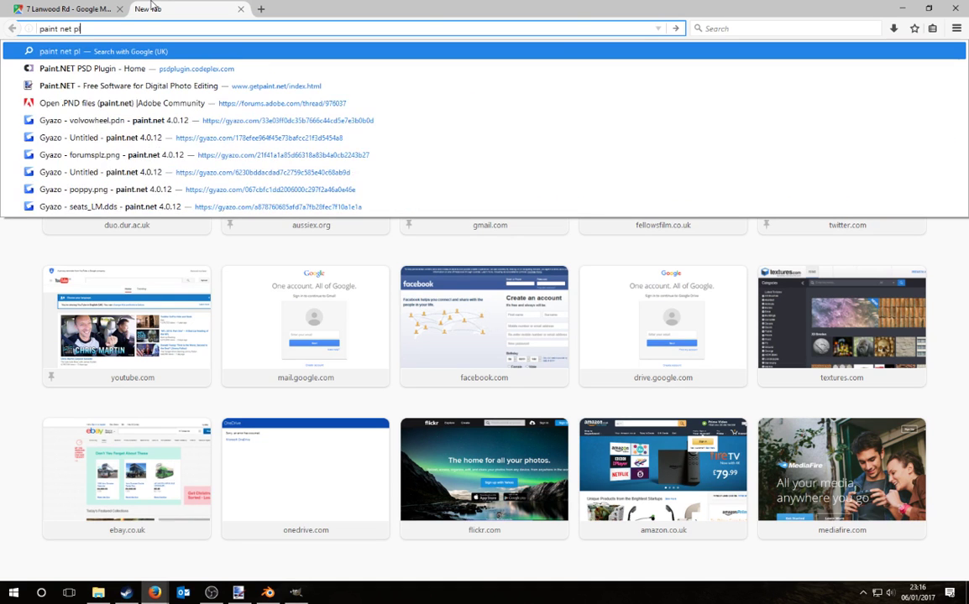
type("uging pack")
key("Return")
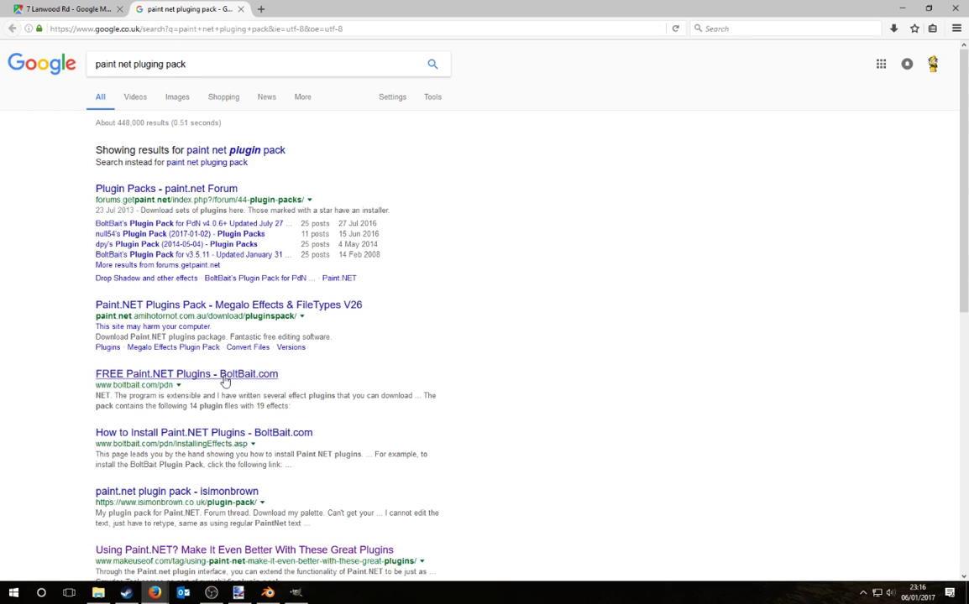
left_click(227, 376)
scroll(469, 351, "down", 3)
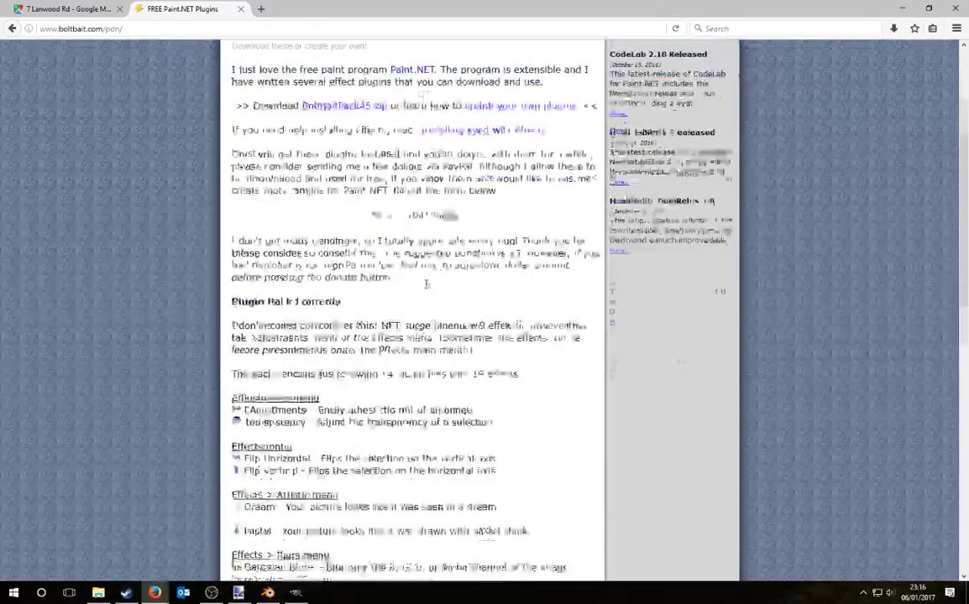
scroll(469, 351, "up", 2)
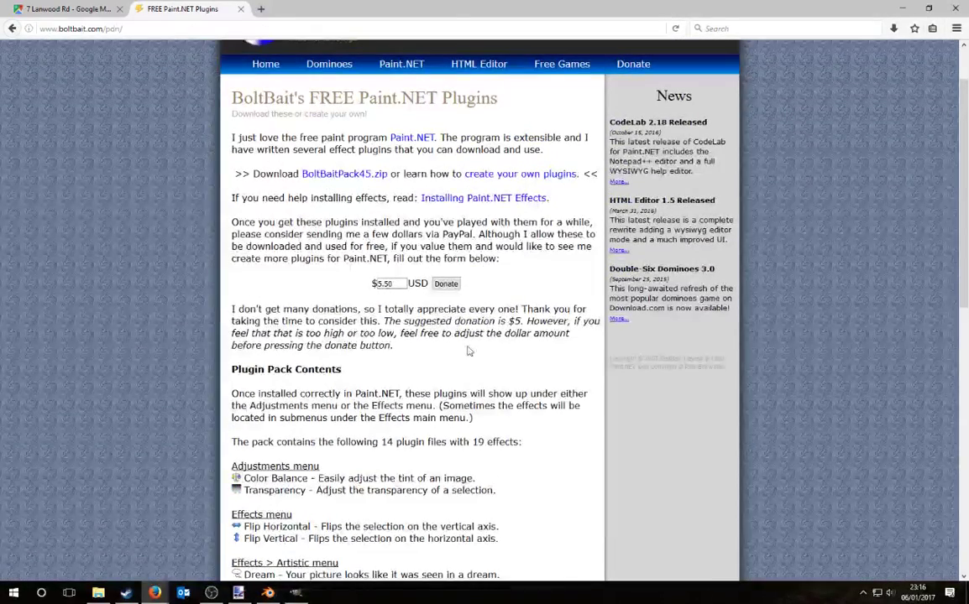
scroll(467, 353, "up", 1)
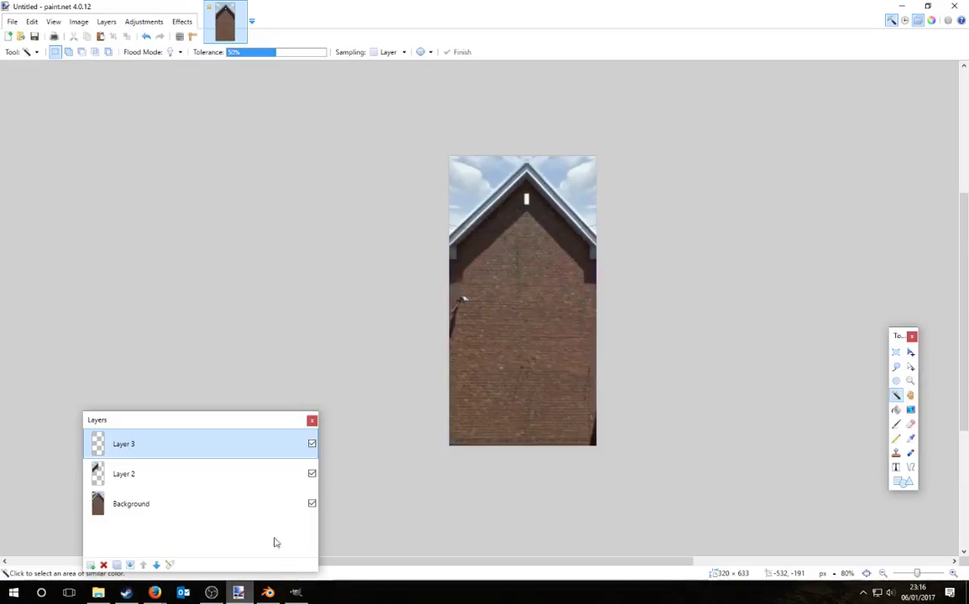
left_click(143, 21)
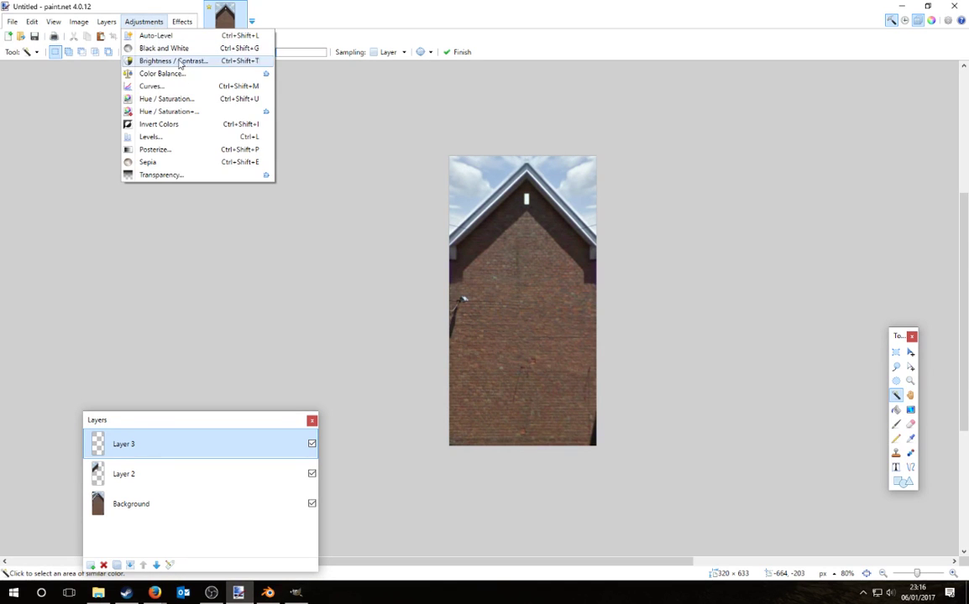
left_click(149, 113)
left_click_drag(451, 131, 764, 117)
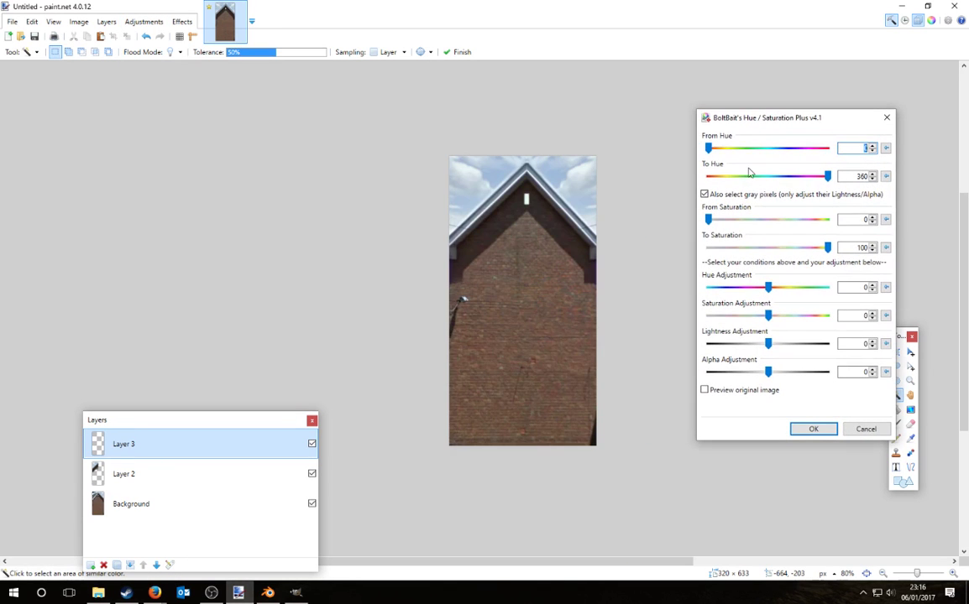
left_click_drag(827, 176, 723, 172)
left_click_drag(828, 246, 772, 248)
mouse_move(768, 288)
left_mouse_down()
mouse_move(832, 299)
mouse_move(779, 297)
left_mouse_up()
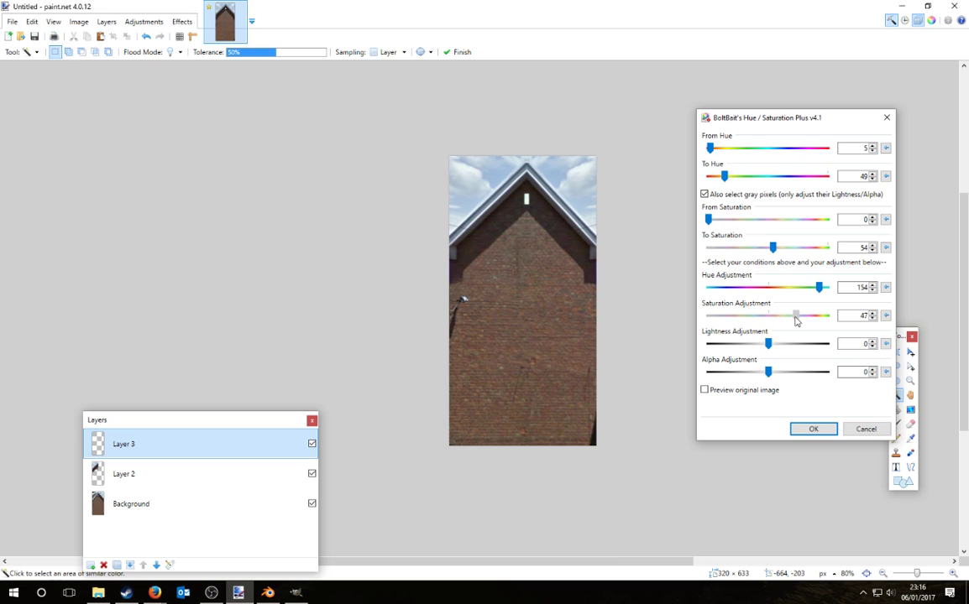
left_click_drag(726, 178, 860, 178)
left_click_drag(821, 288, 798, 300)
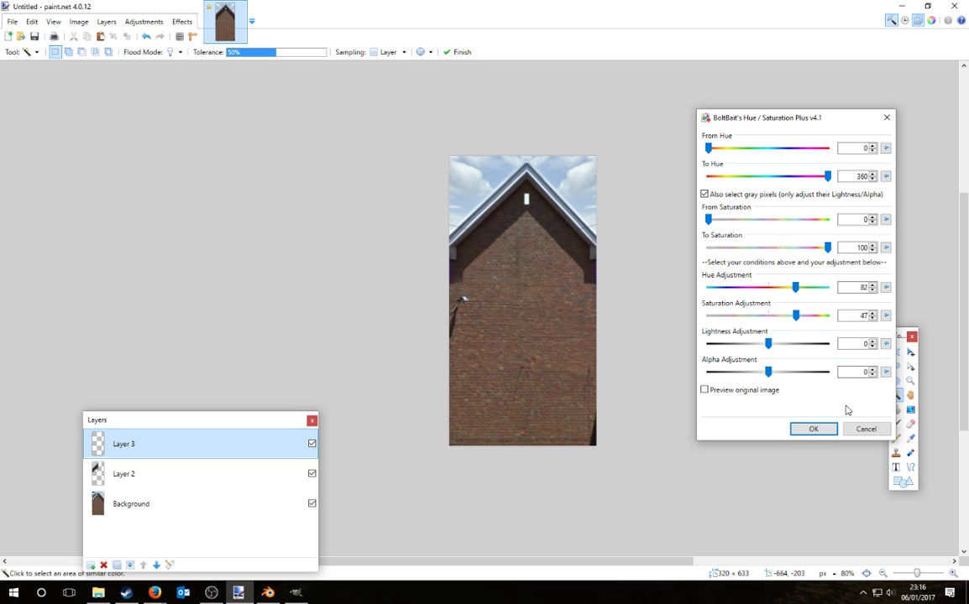
left_click(813, 429)
left_click(144, 503)
left_click(127, 23)
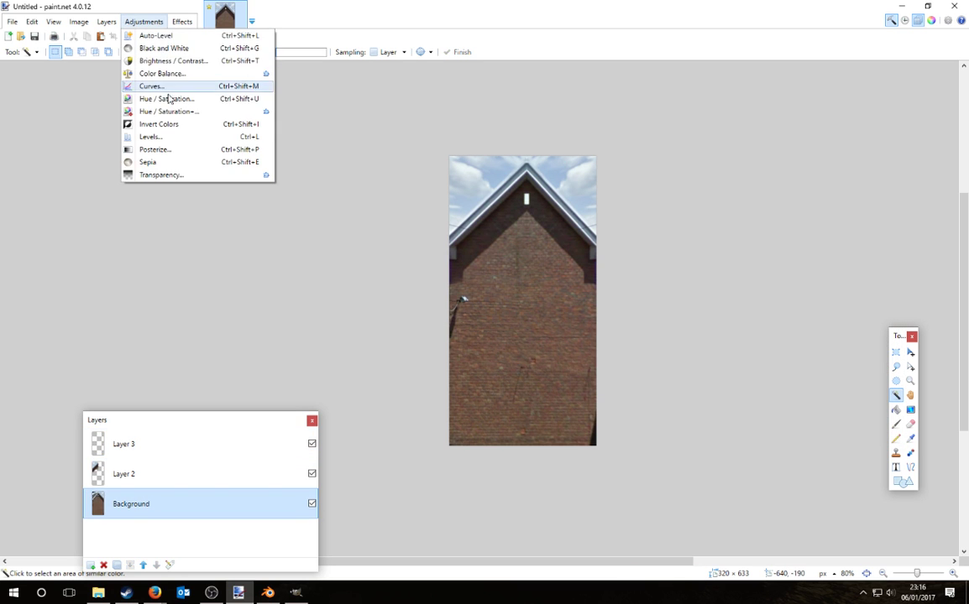
left_click(173, 108)
left_click_drag(432, 136, 744, 136)
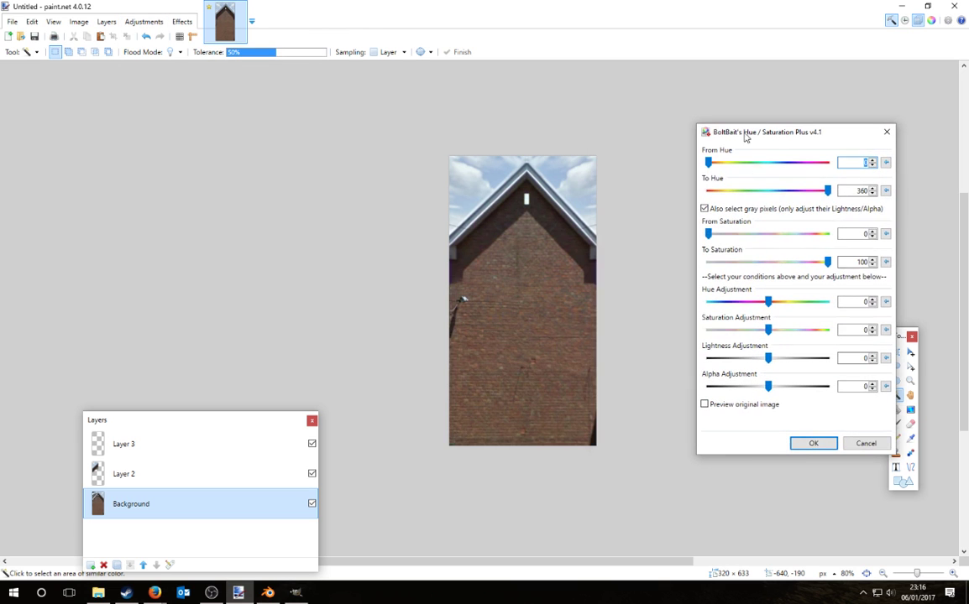
left_click_drag(831, 192, 735, 191)
left_click_drag(767, 305, 720, 308)
left_click_drag(743, 193, 810, 165)
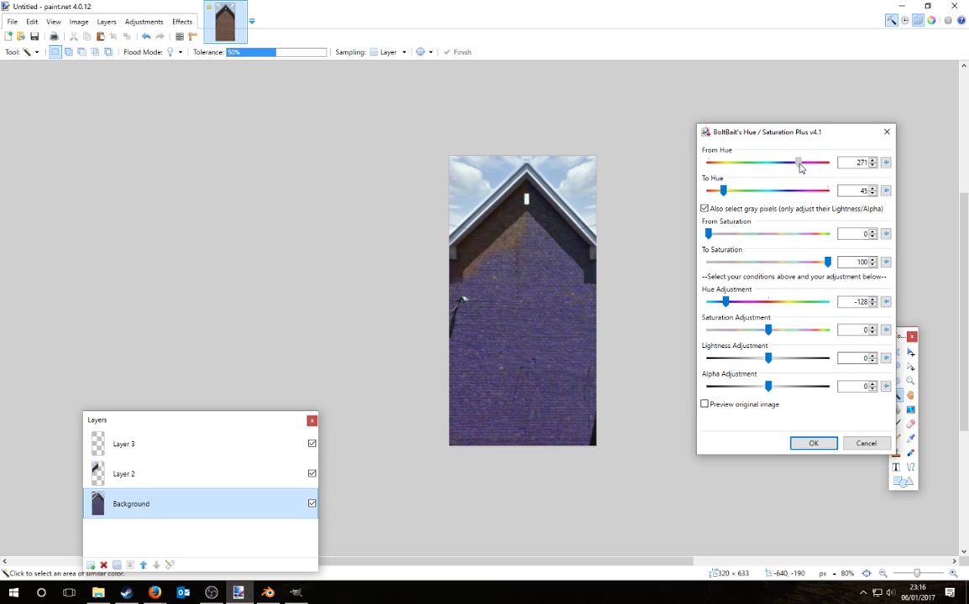
left_click_drag(719, 191, 759, 190)
left_click_drag(727, 303, 820, 302)
left_click(866, 443)
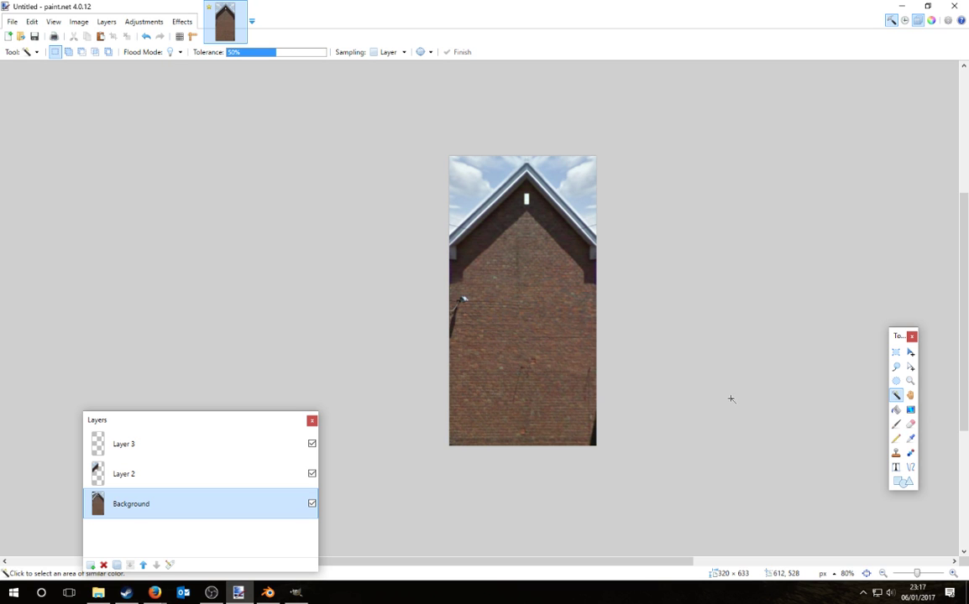
Step: Select Layer 3, browse the Effects and Adjustments menus, and cancel the Canvas Size dialog unchanged
scroll(677, 414, "up", 1, "ctrl")
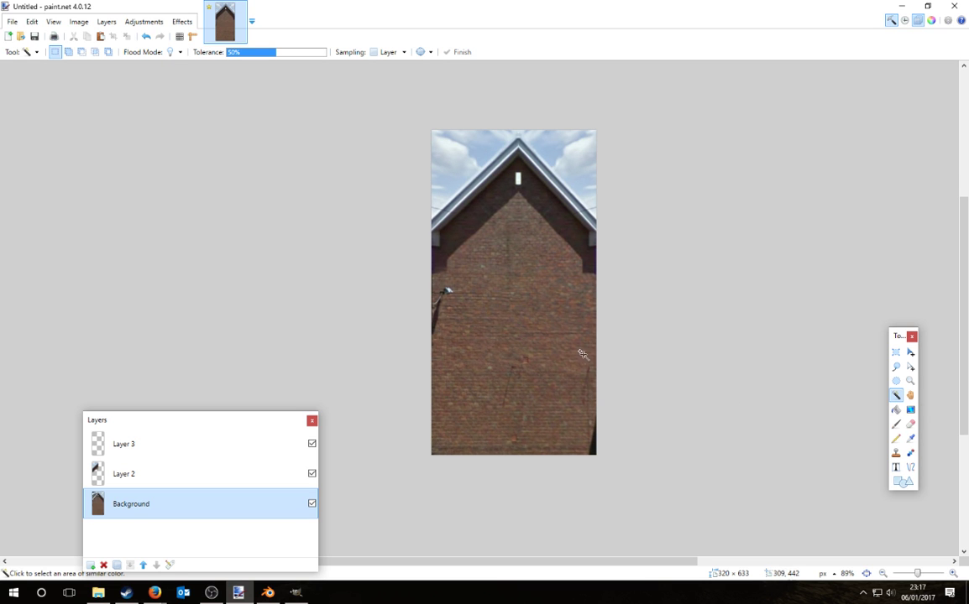
left_click(197, 446)
left_click(182, 21)
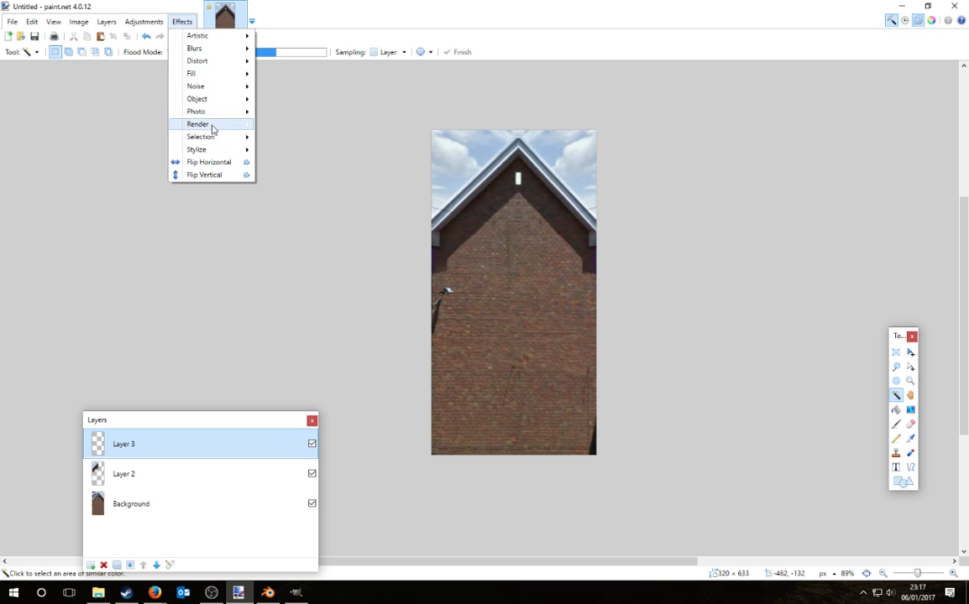
mouse_move(208, 125)
left_click(270, 4)
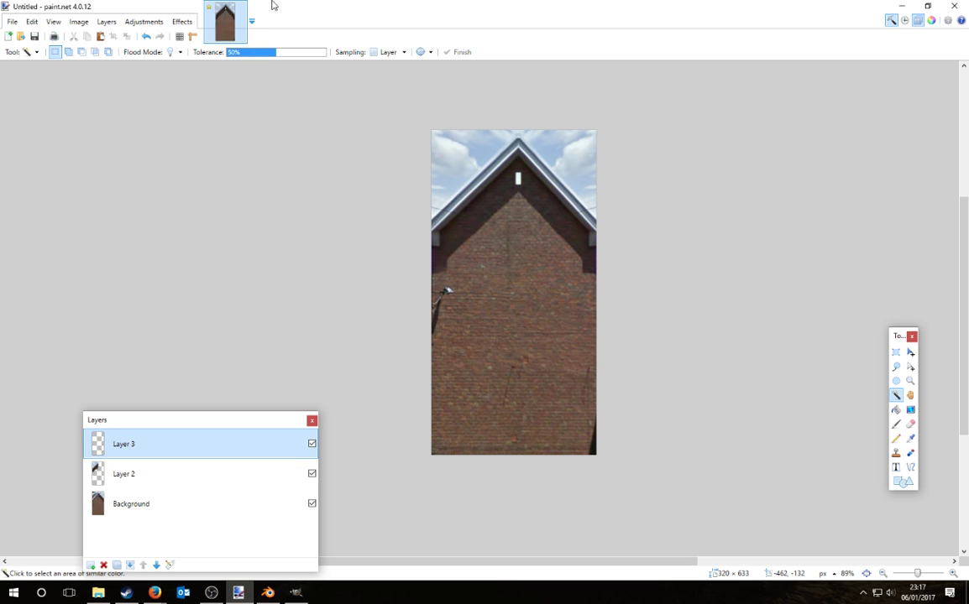
left_click(145, 22)
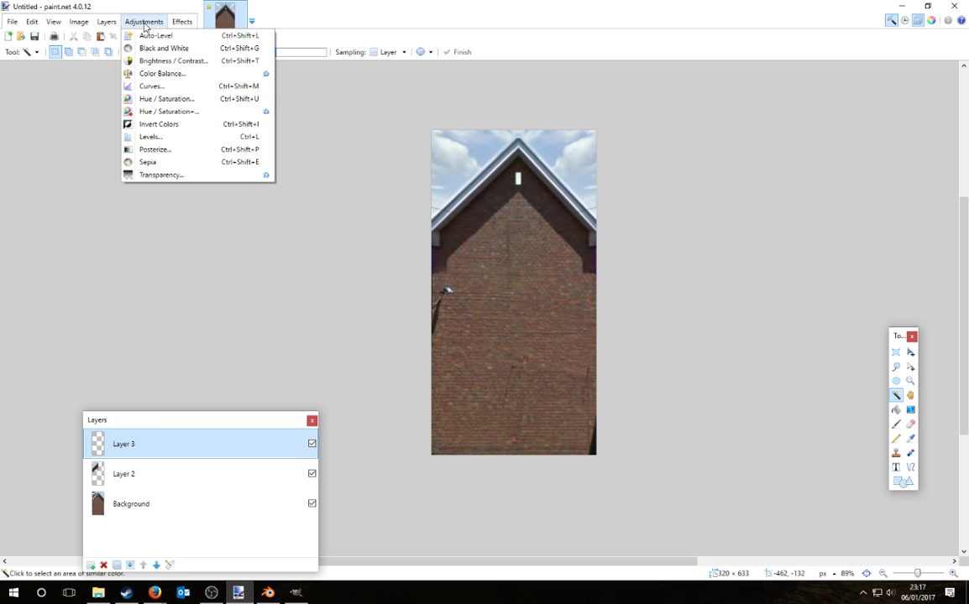
mouse_move(77, 23)
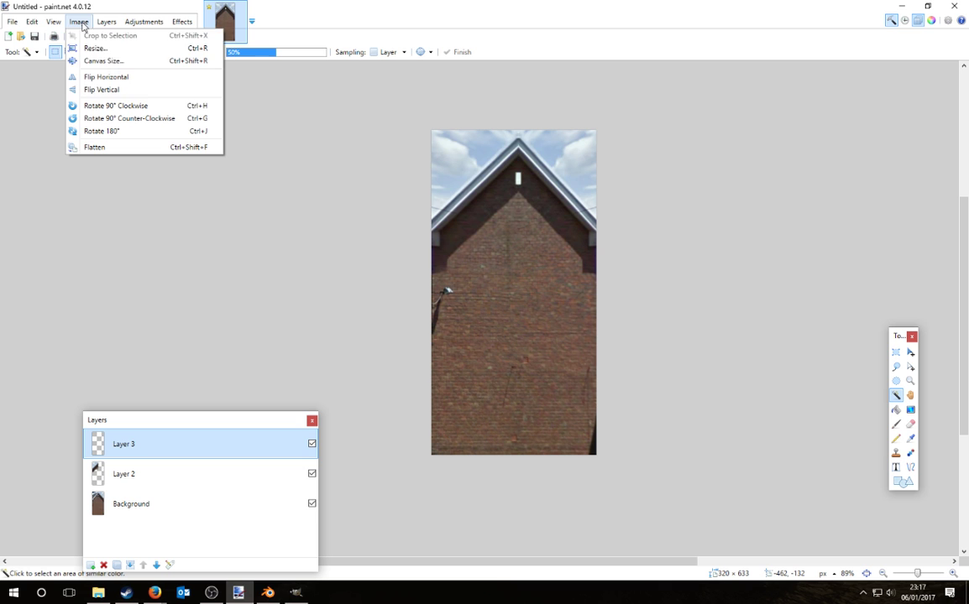
left_click(103, 61)
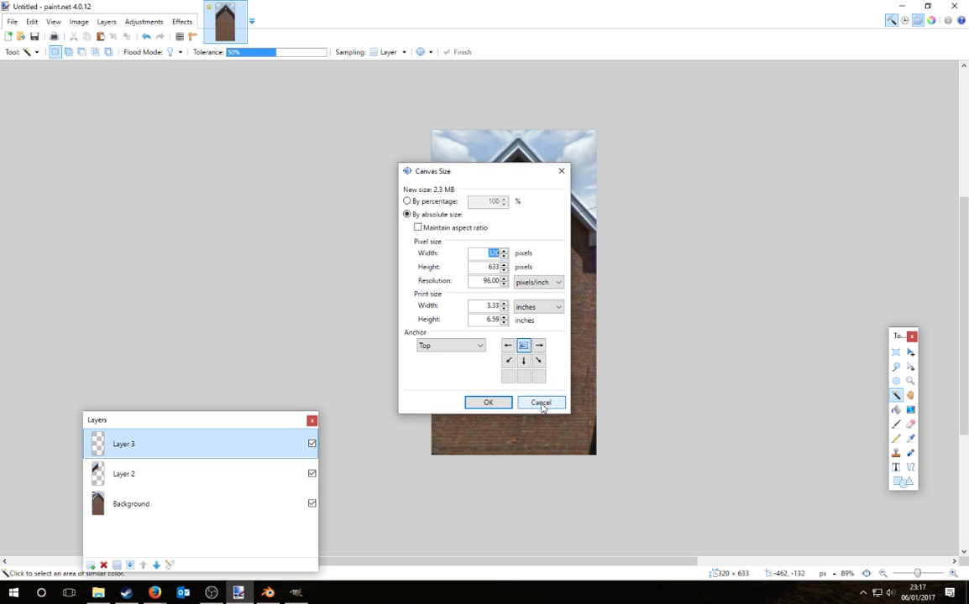
left_click(540, 403)
Step: Render a red 1-pixel grid with 160-pixel cells on Layer 3 using Grid/CheckerBoard Maker
left_click(182, 22)
mouse_move(214, 125)
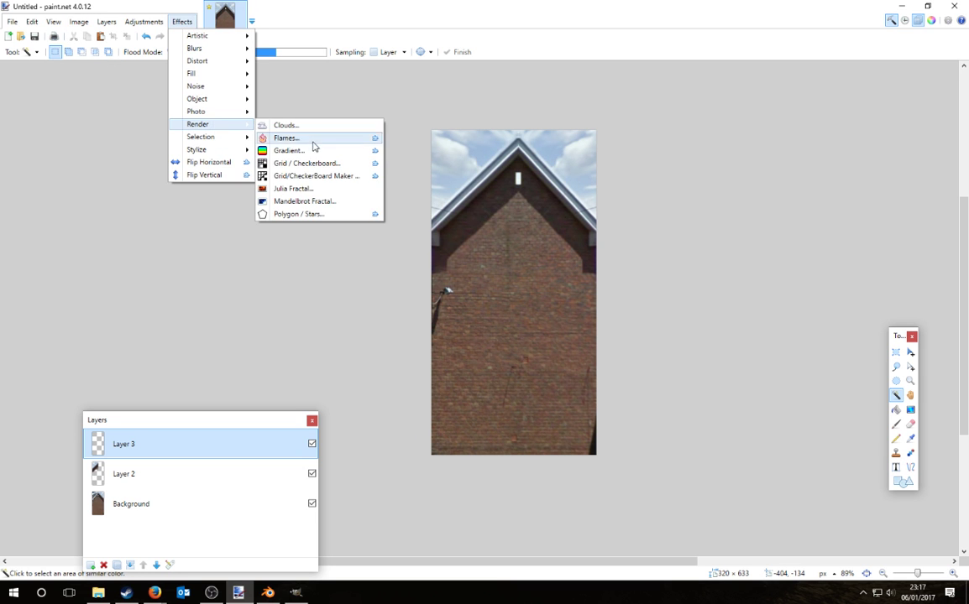
left_click(314, 176)
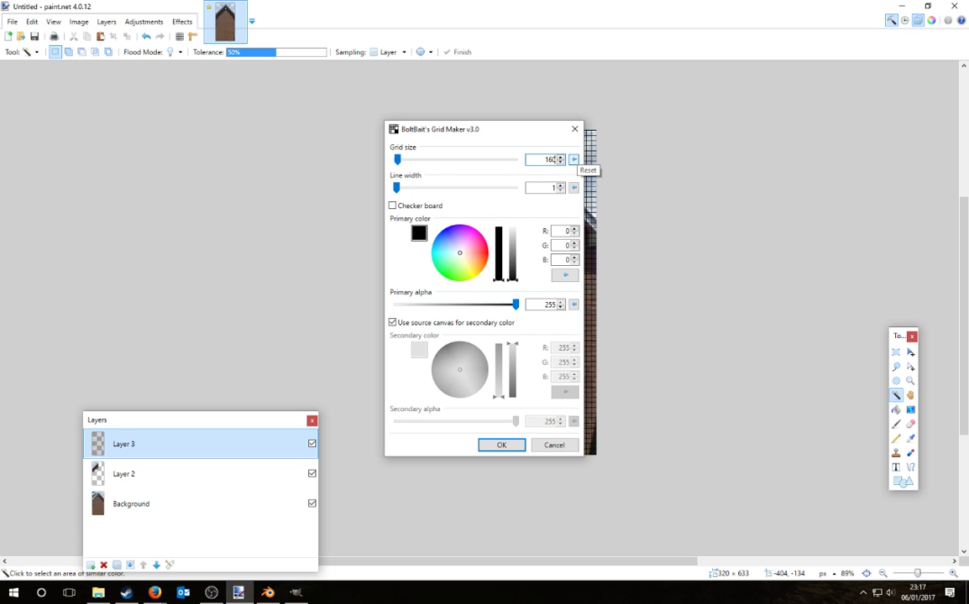
left_click_drag(467, 252, 550, 238)
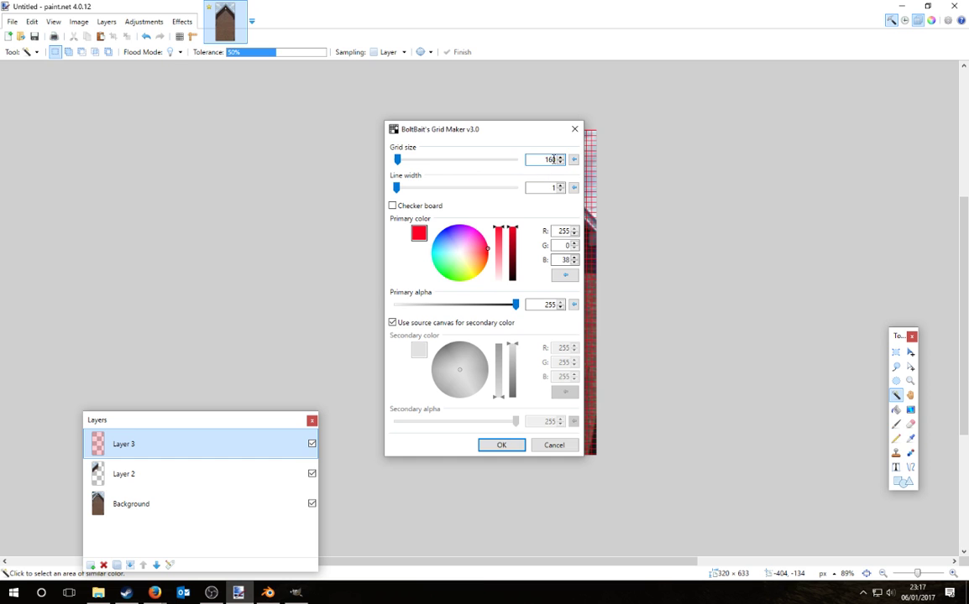
key("Return")
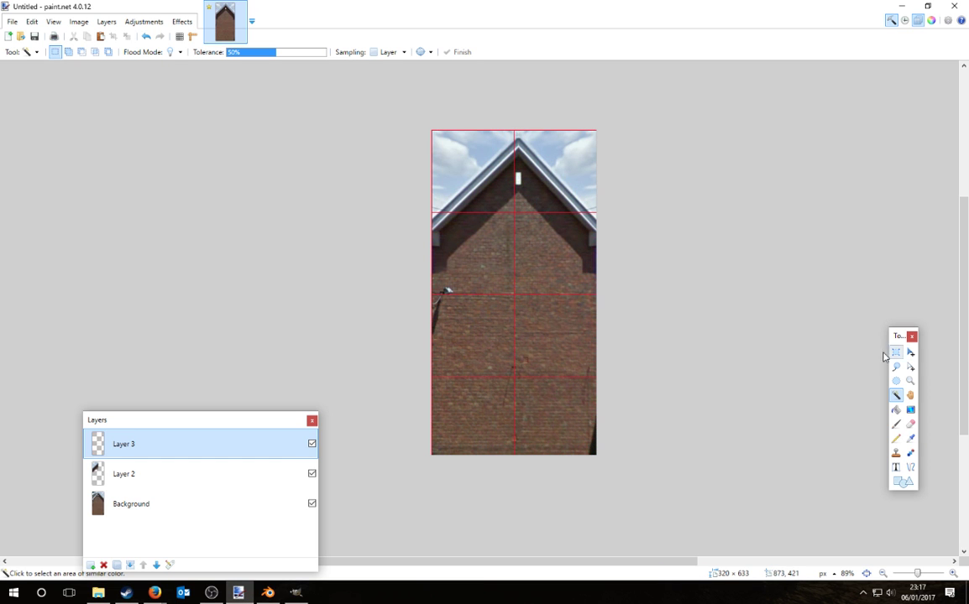
Step: On the Background layer, select the left half and squeeze it slightly narrower
scroll(495, 138, "up", 2, "ctrl")
scroll(506, 115, "down", 1, "ctrl")
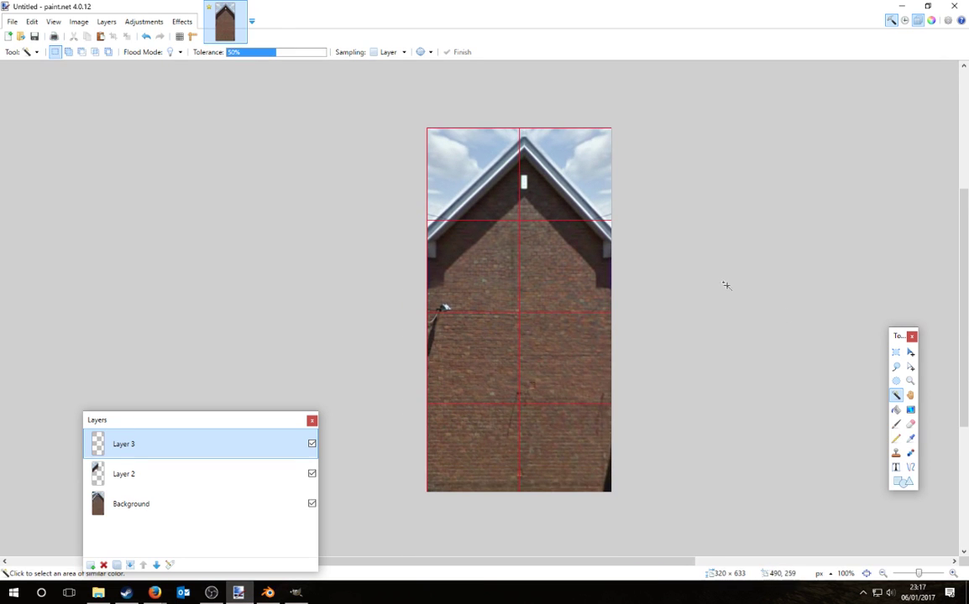
left_click(895, 351)
left_click_drag(427, 129, 524, 537)
scroll(458, 252, "up", 3, "ctrl")
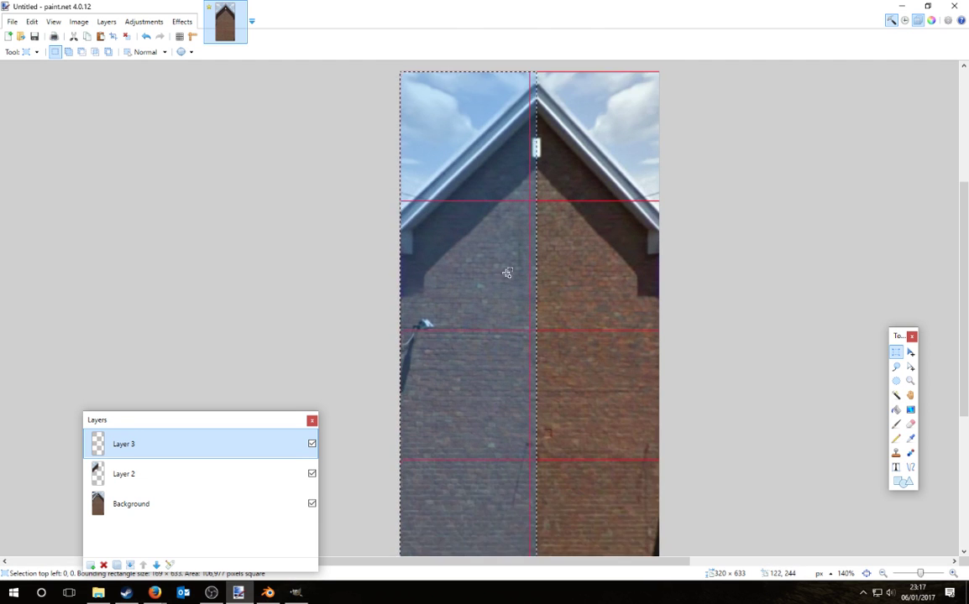
left_click(910, 353)
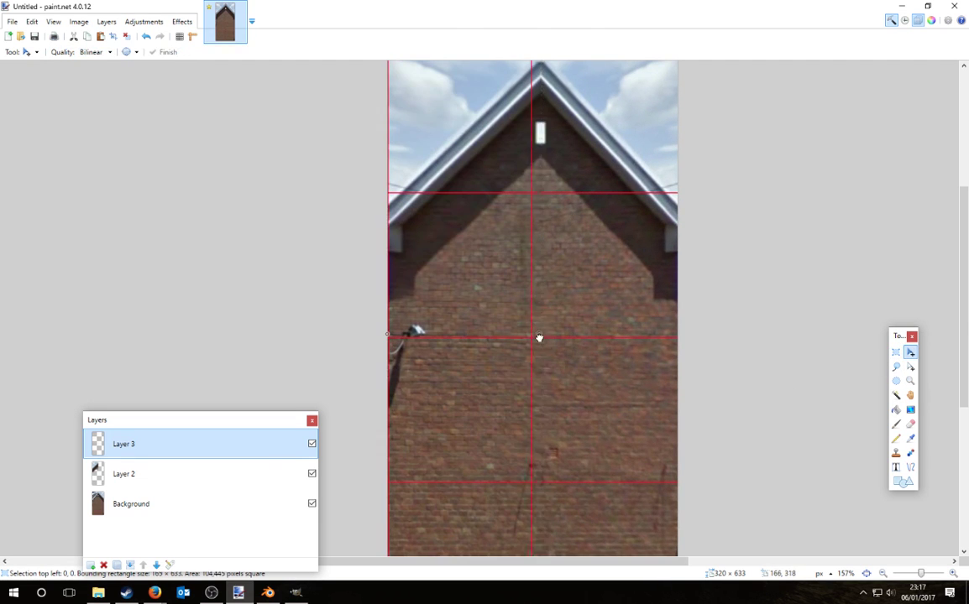
left_click(147, 502)
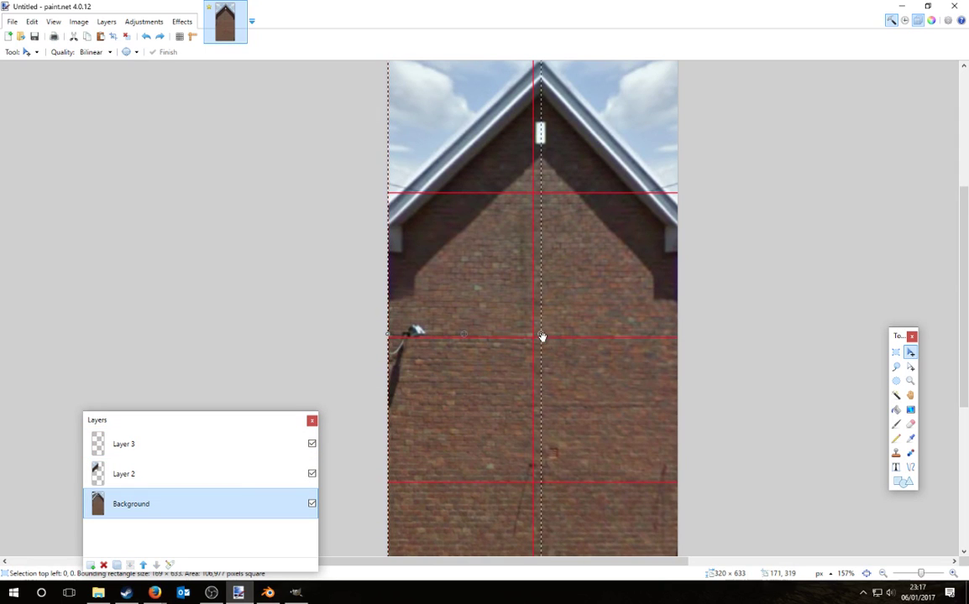
left_click_drag(541, 337, 534, 337)
key("ctrl+d")
Step: Select the right strip and slide it left to close the gap at the centre line
scroll(371, 288, "down", 2, "ctrl")
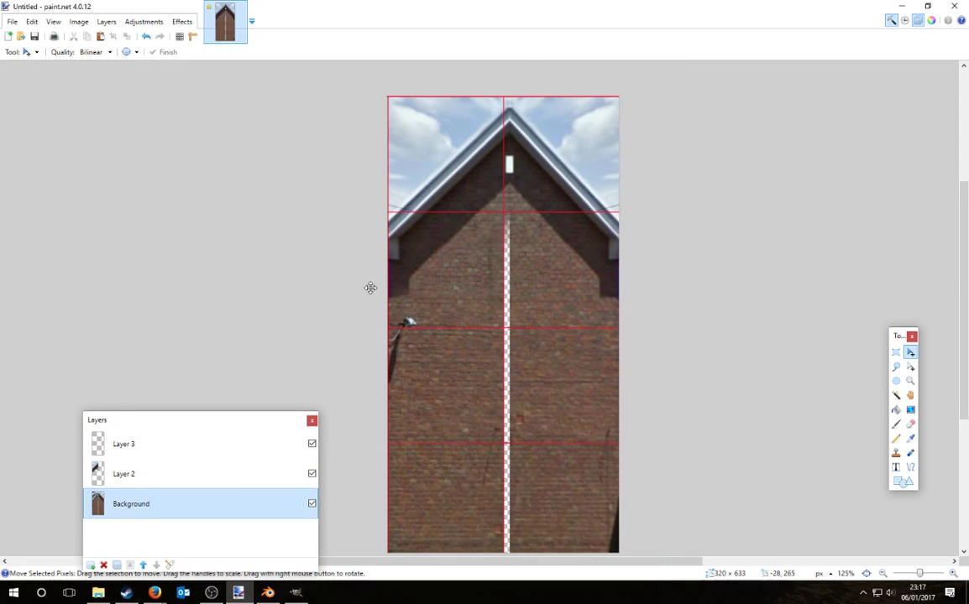
left_click(895, 352)
scroll(767, 304, "down", 1, "ctrl")
left_click_drag(626, 122, 532, 546)
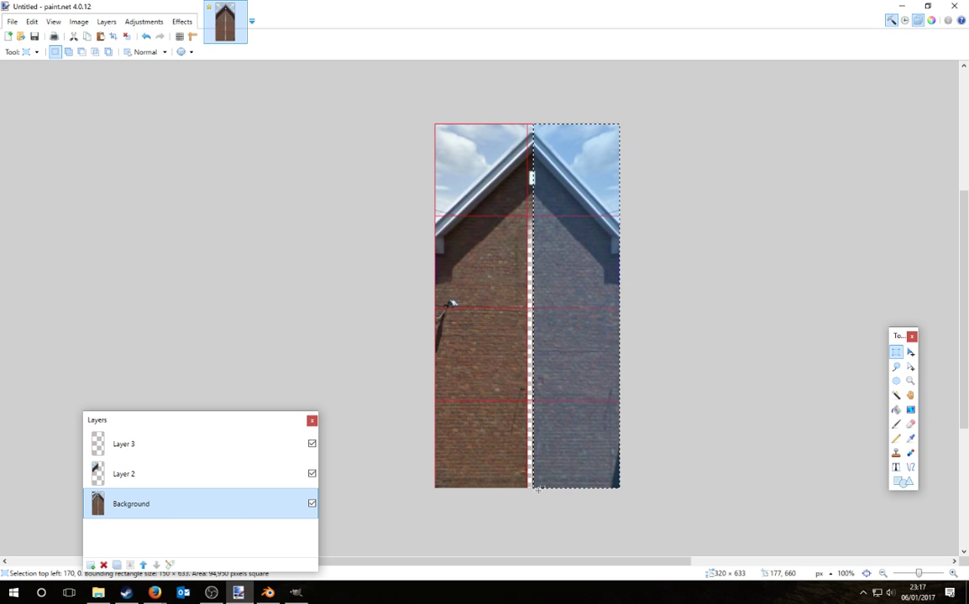
scroll(506, 292, "up", 3, "ctrl")
left_click(912, 354)
scroll(564, 345, "up", 2, "ctrl")
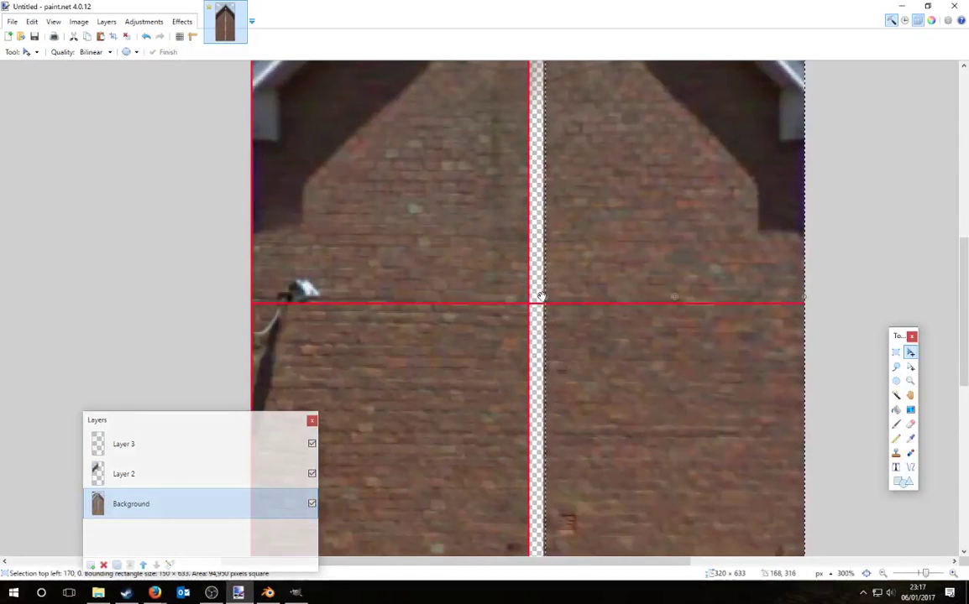
left_click_drag(540, 298, 525, 303)
scroll(642, 448, "down", 3, "ctrl")
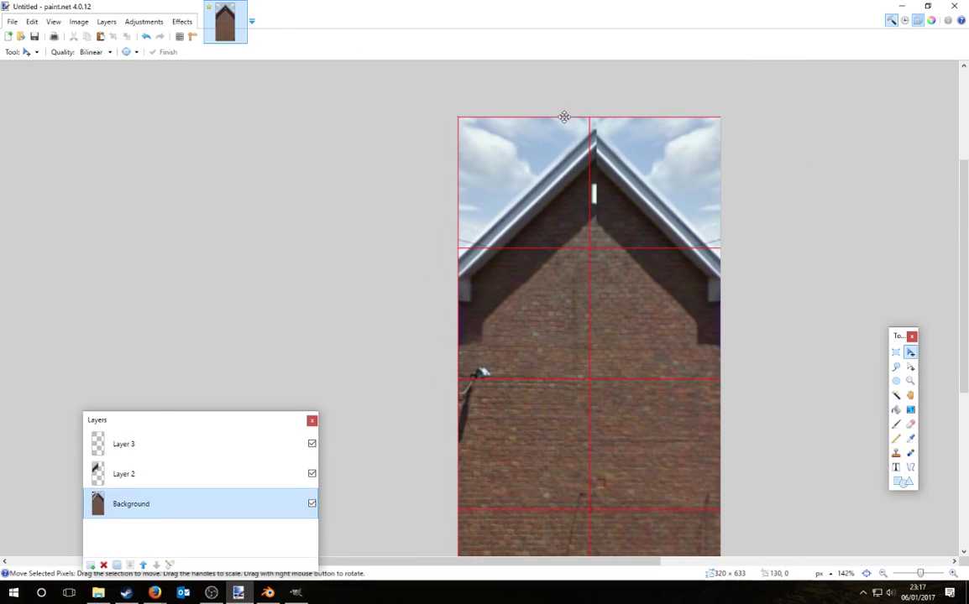
scroll(564, 117, "up", 1, "ctrl")
left_click(151, 474)
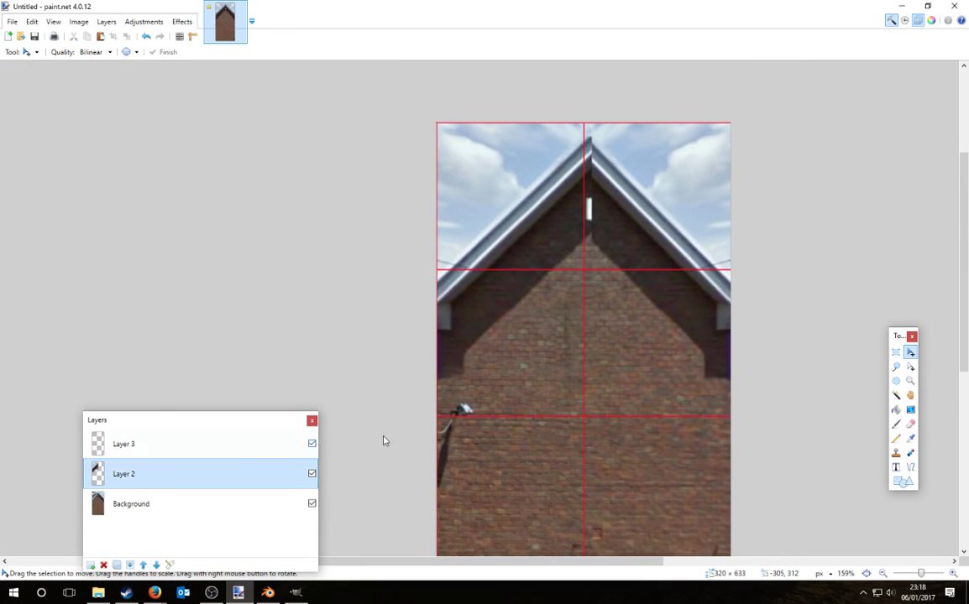
Step: Select Layer 2's left half and shift it so the roof peaks line up
left_click(895, 353)
left_click_drag(436, 123, 589, 499)
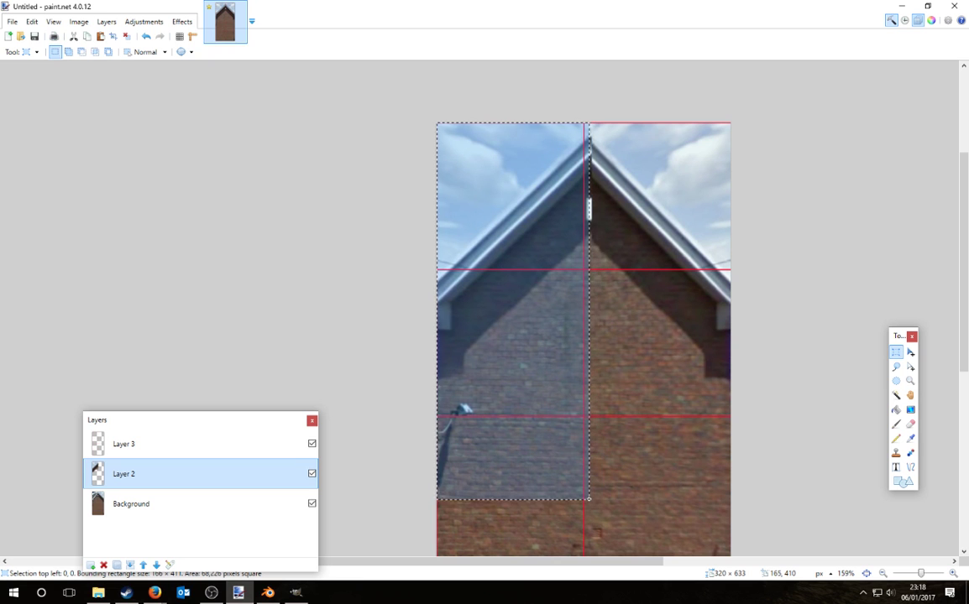
scroll(768, 289, "up", 3, "ctrl")
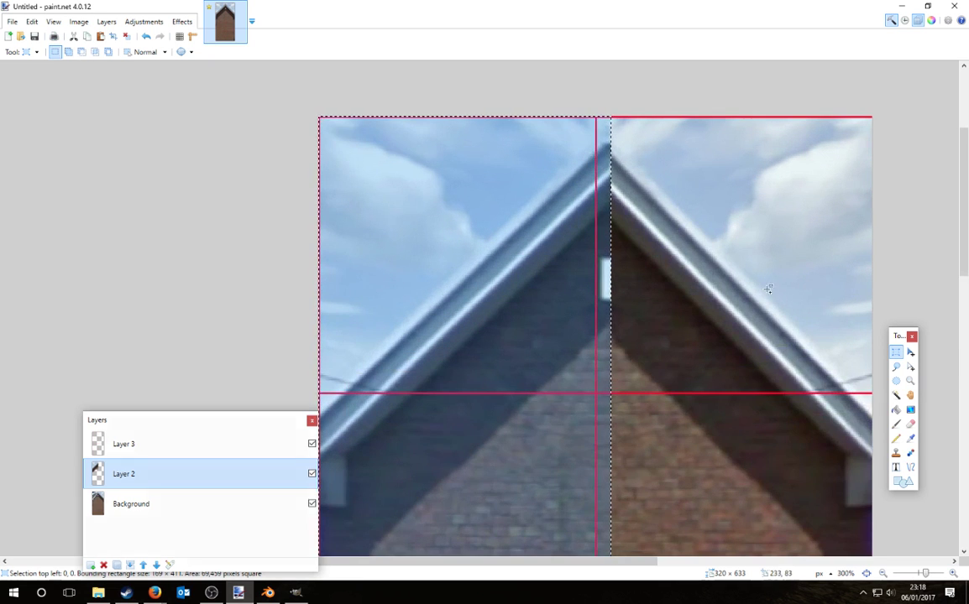
key("m")
left_click_drag(609, 472, 595, 476)
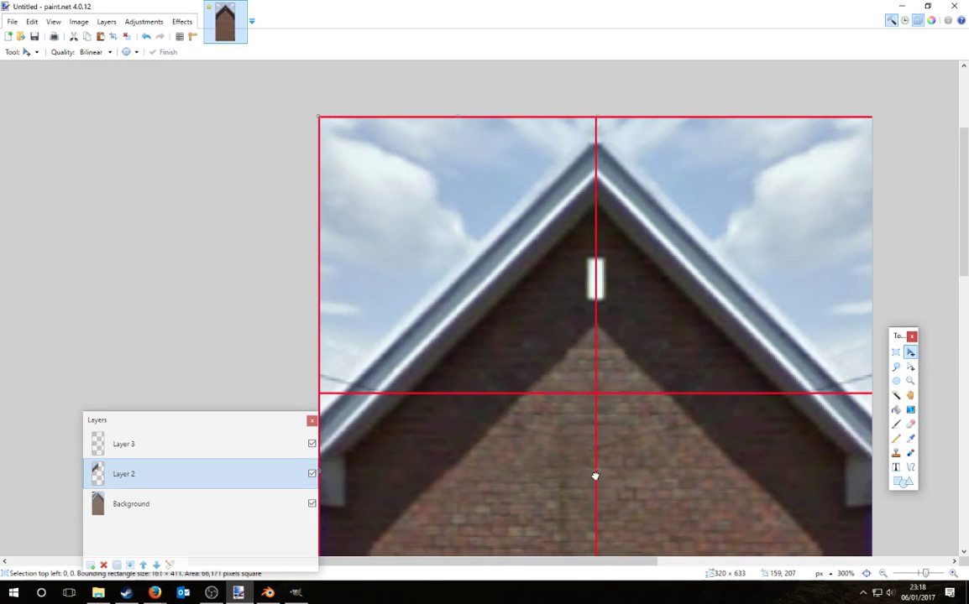
scroll(567, 158, "down", 1, "ctrl")
scroll(568, 158, "down", 4, "ctrl")
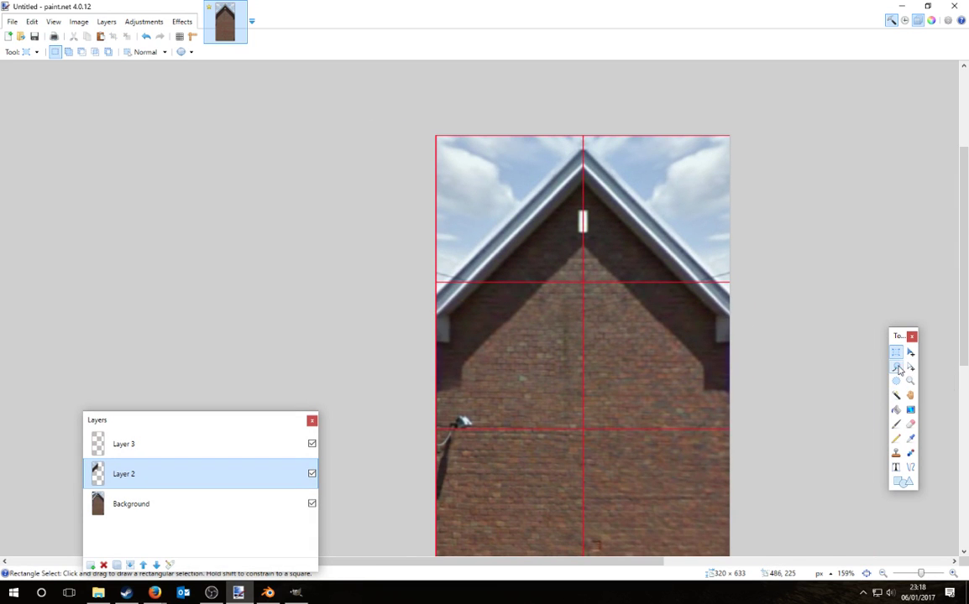
Step: Lasso the upper-right sky, delete it, and retrace the outline along the roof edge
left_click(896, 368)
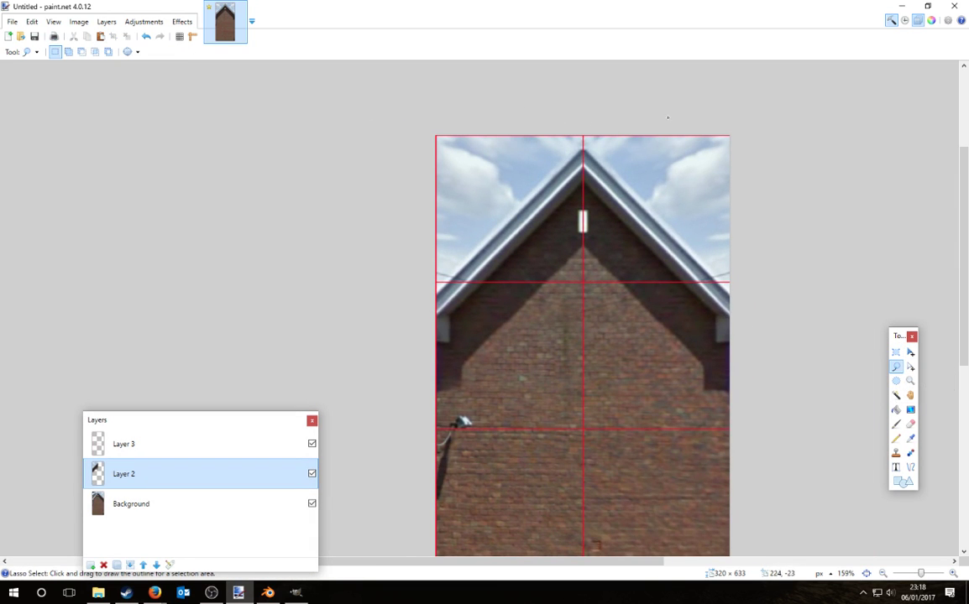
left_click_drag(667, 118, 800, 273)
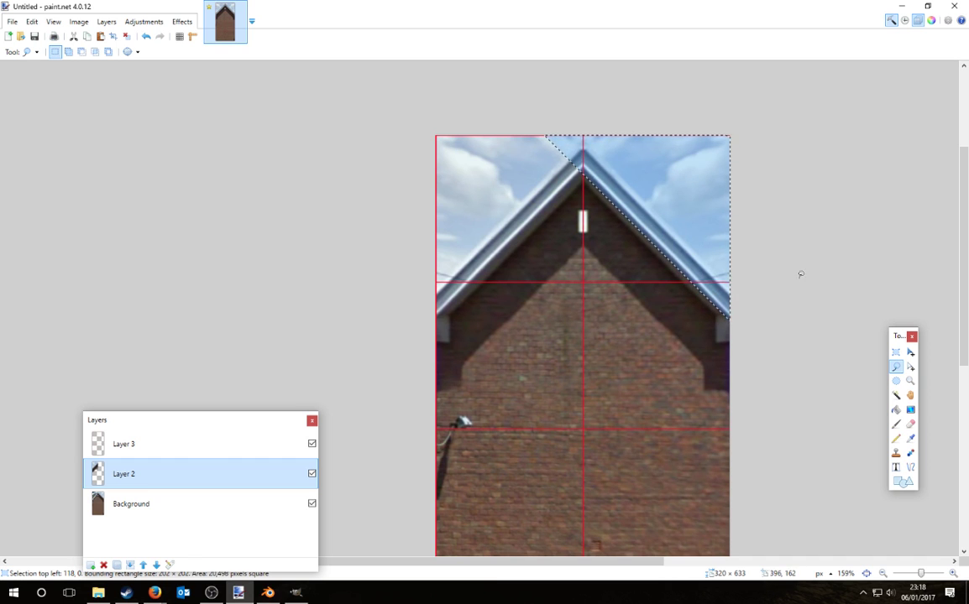
key("Delete")
mouse_move(659, 122)
left_mouse_down()
mouse_move(725, 217)
mouse_move(739, 327)
mouse_move(739, 126)
mouse_move(520, 122)
left_mouse_up()
left_click_drag(410, 17, 415, 14)
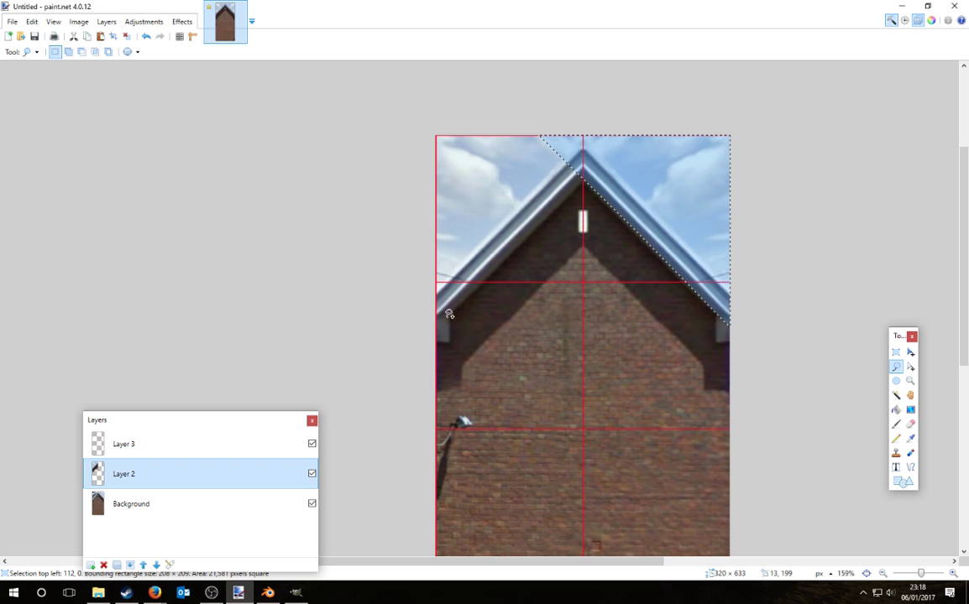
Step: Add the upper-left sky, roof edging and grey blocks under both roof ends to the lasso selection
mouse_move(447, 317)
left_mouse_down("ctrl")
mouse_move(401, 281)
mouse_move(395, 143)
mouse_move(503, 117)
mouse_move(736, 32)
left_mouse_up("ctrl")
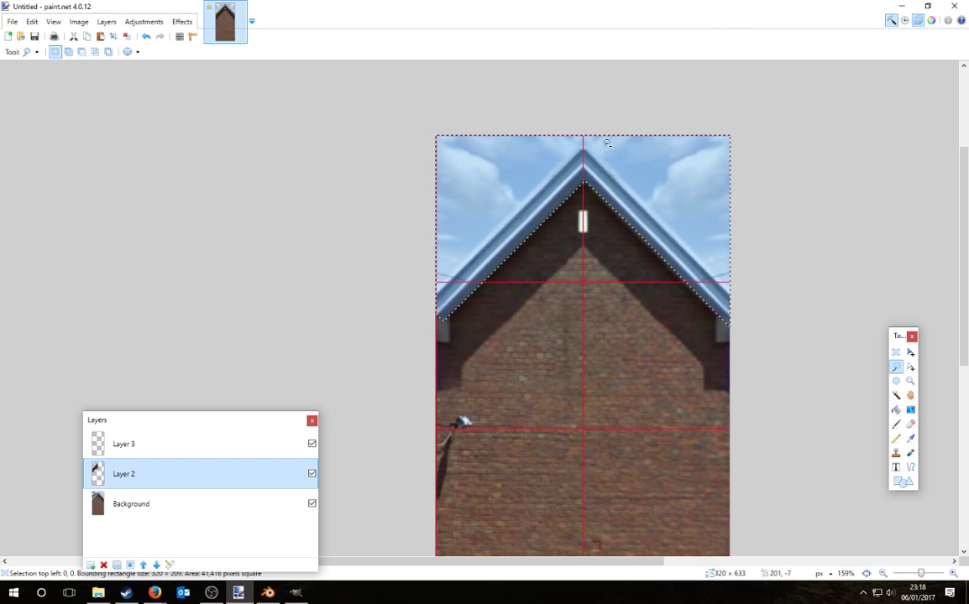
scroll(443, 319, "up", 9, "ctrl")
mouse_move(461, 306)
left_mouse_down("ctrl")
mouse_move(432, 299)
mouse_move(424, 361)
mouse_move(461, 382)
left_mouse_up("ctrl")
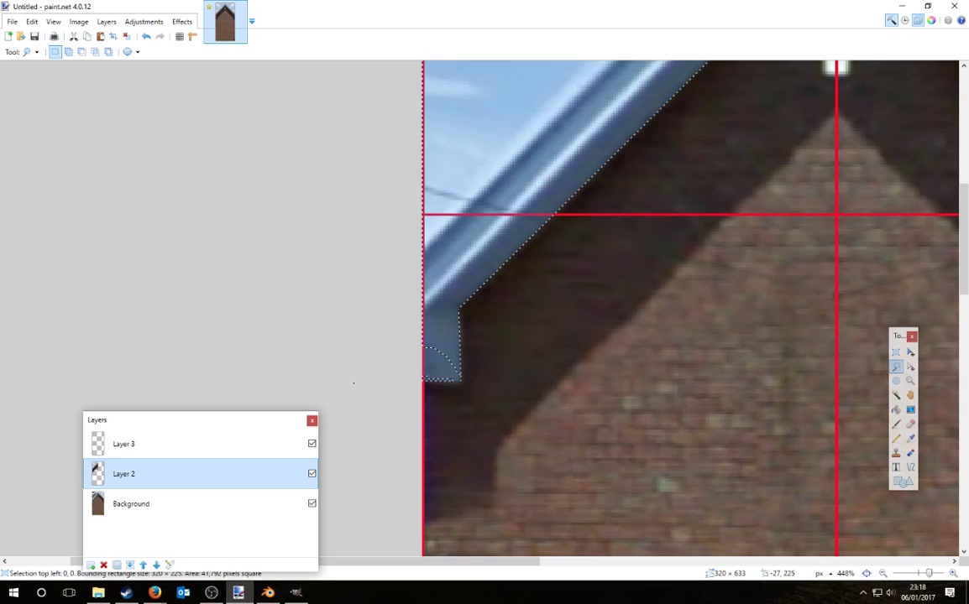
scroll(253, 271, "down", 10, "ctrl")
scroll(720, 281, "up", 8, "ctrl")
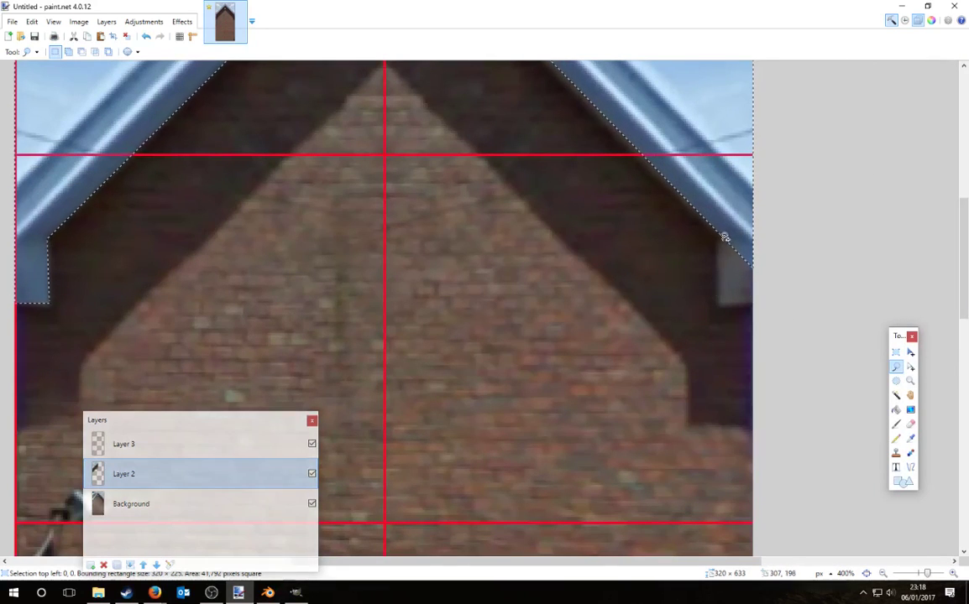
mouse_move(794, 271)
left_mouse_down("ctrl")
mouse_move(718, 235)
mouse_move(718, 305)
mouse_move(745, 304)
left_mouse_up("ctrl")
scroll(744, 303, "up", 8, "ctrl")
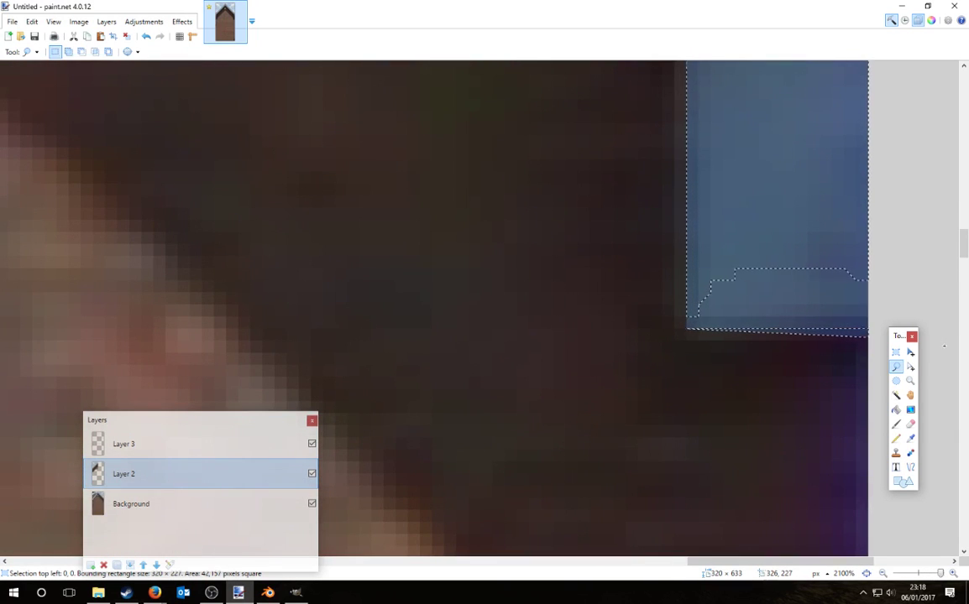
mouse_move(944, 346)
left_mouse_down("ctrl")
mouse_move(820, 305)
mouse_move(617, 410)
left_mouse_up("ctrl")
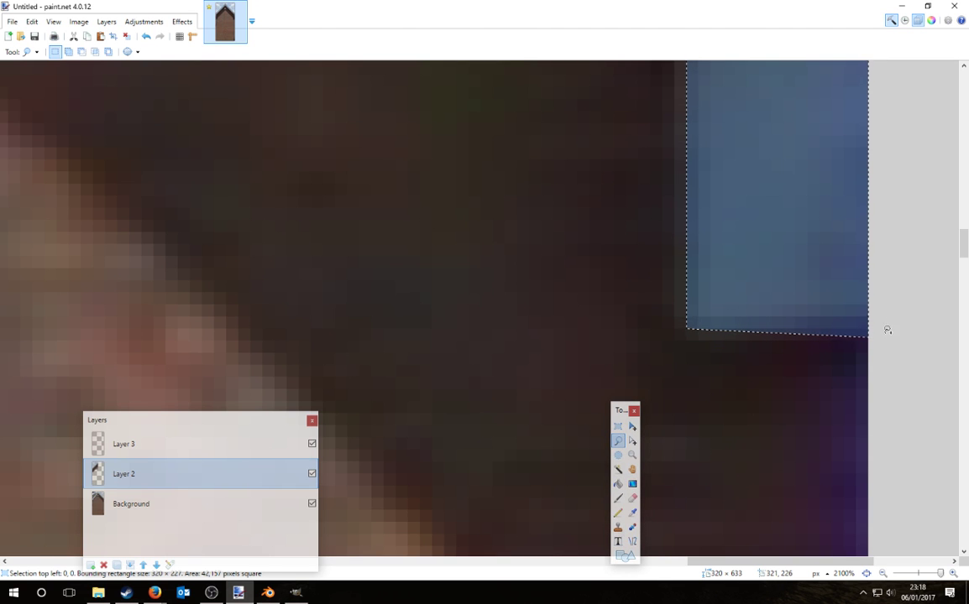
left_click_drag(783, 288, 681, 332, "ctrl")
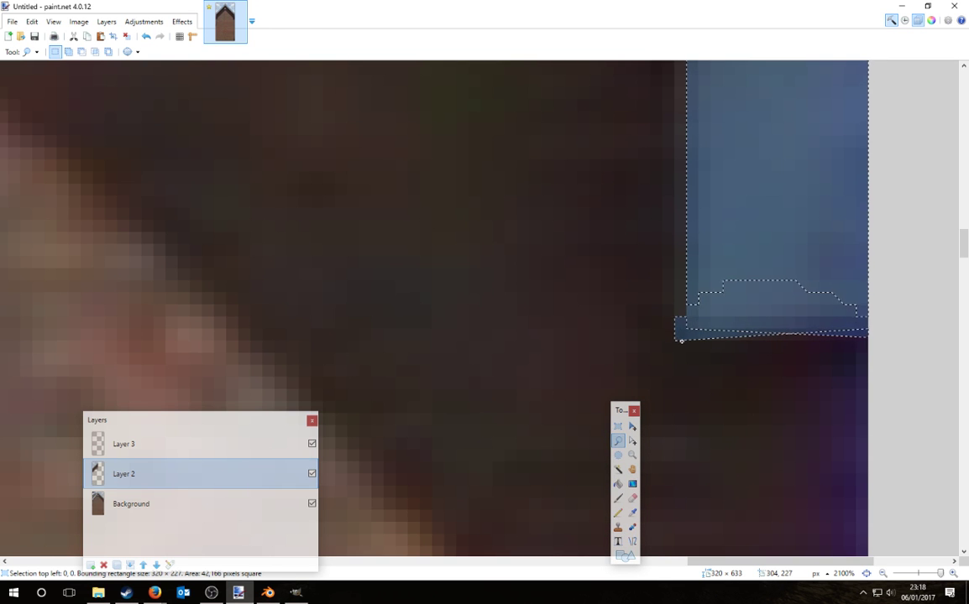
scroll(712, 246, "down", 4, "ctrl")
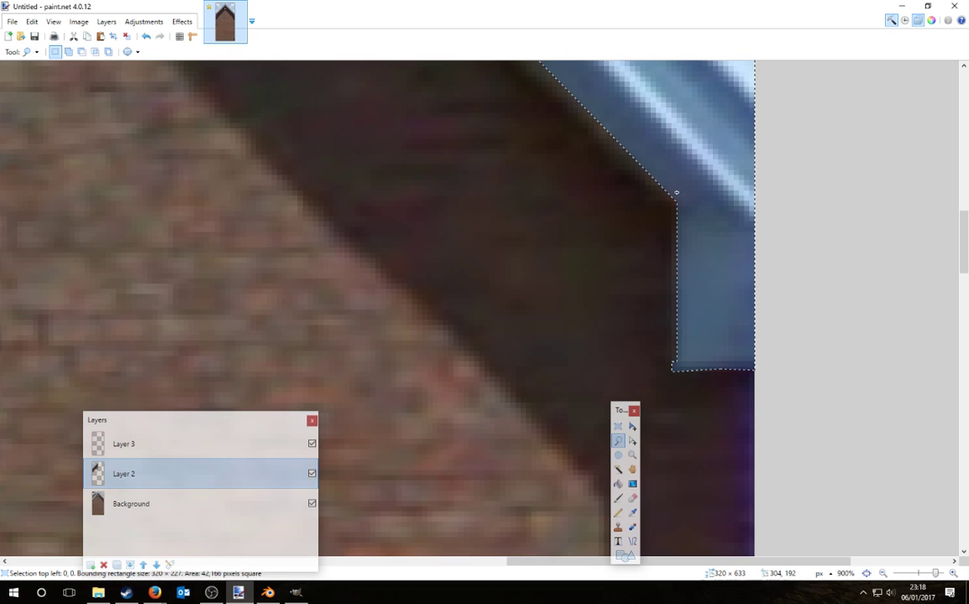
mouse_move(677, 193)
left_mouse_down("ctrl")
mouse_move(672, 367)
mouse_move(833, 378)
mouse_move(845, 368)
left_mouse_up("ctrl")
scroll(918, 422, "down", 6, "ctrl")
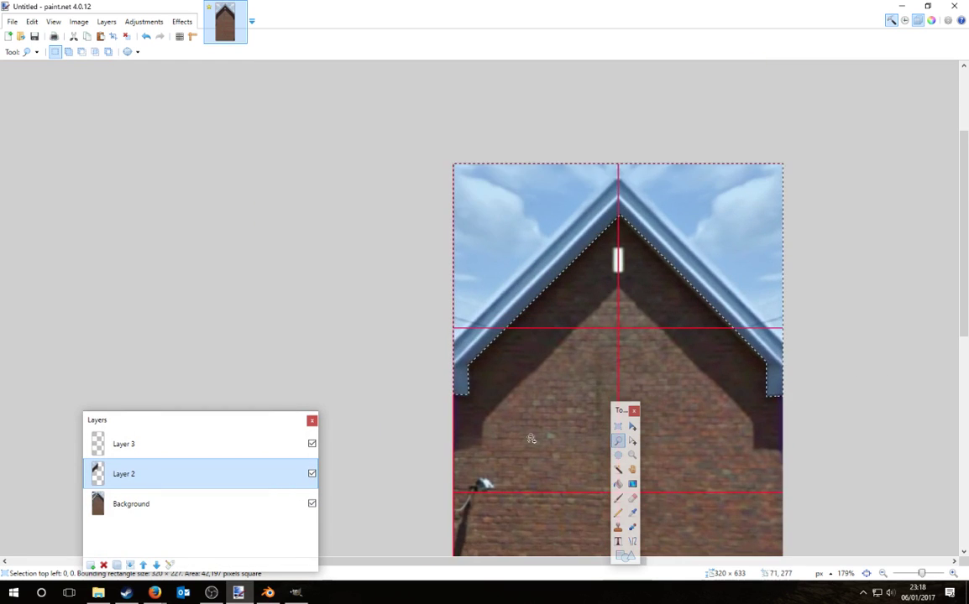
Step: Shift the gable image down and delete the extra layers, including the grid Layer 3
scroll(604, 339, "up", 1, "ctrl")
key("m")
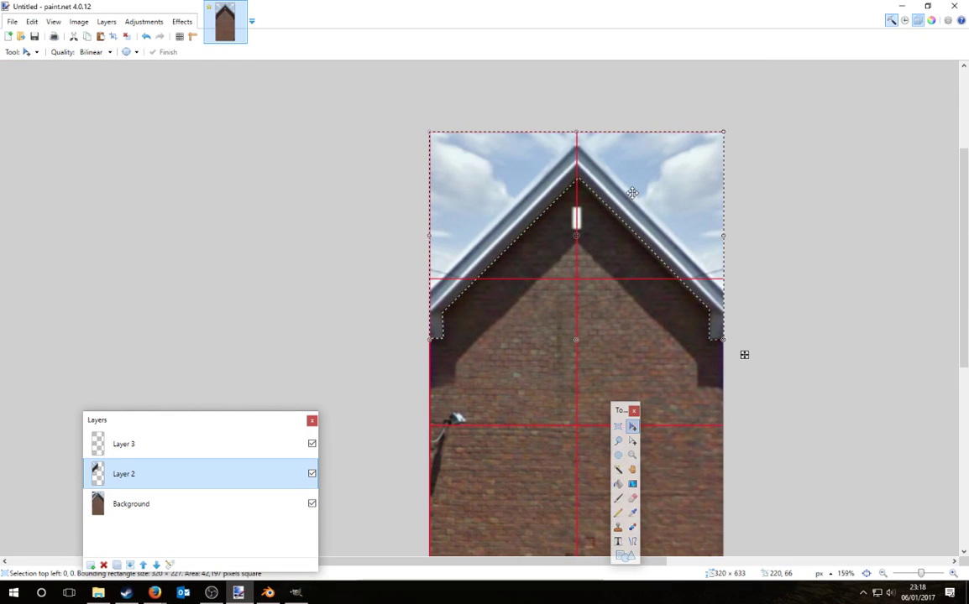
left_click_drag(219, 419, 285, 283)
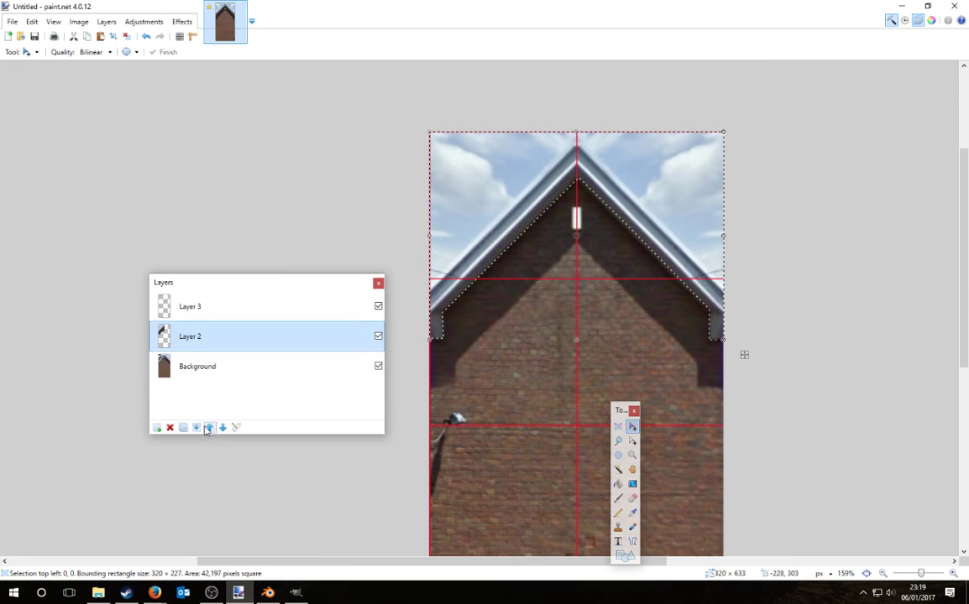
left_click(170, 427)
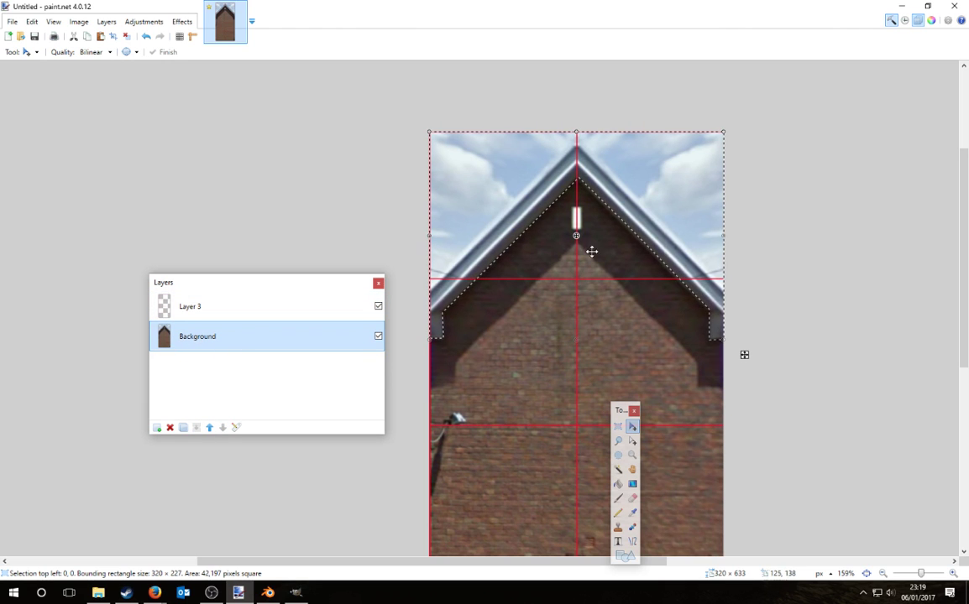
left_click_drag(659, 219, 659, 260)
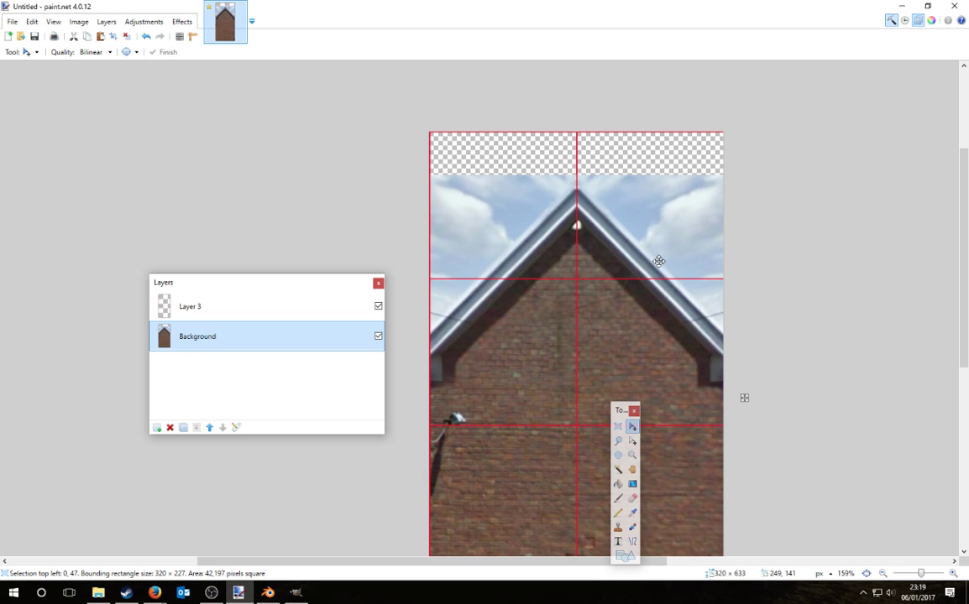
left_click(201, 309)
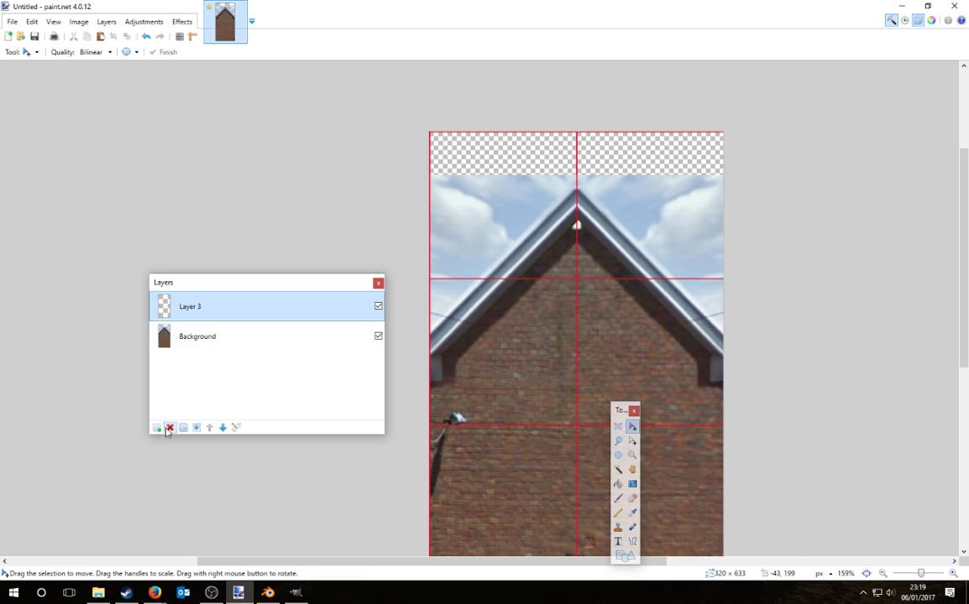
left_click(169, 428)
scroll(677, 388, "down", 4, "ctrl")
Step: Select the image below the transparent strip and crop to it, leaving 320 × 586
key("s")
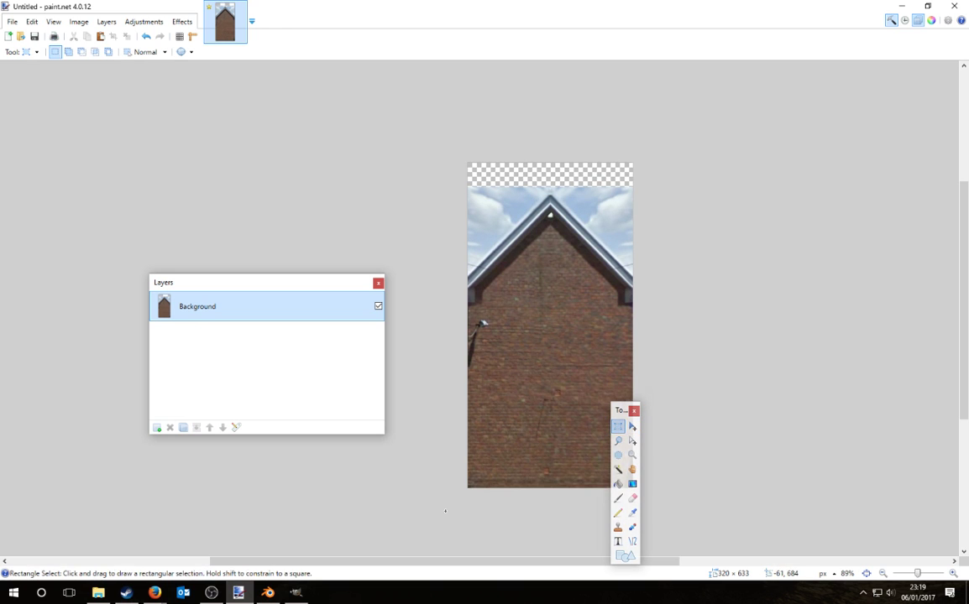
left_click_drag(445, 511, 648, 187)
scroll(688, 233, "up", 7, "ctrl")
left_click(78, 22)
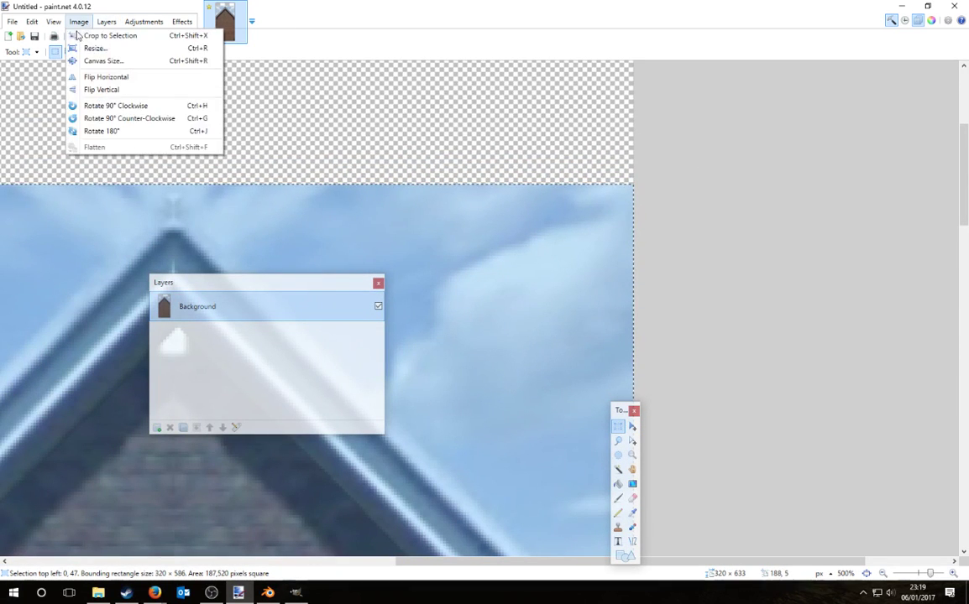
left_click(77, 35)
scroll(713, 307, "down", 7, "ctrl")
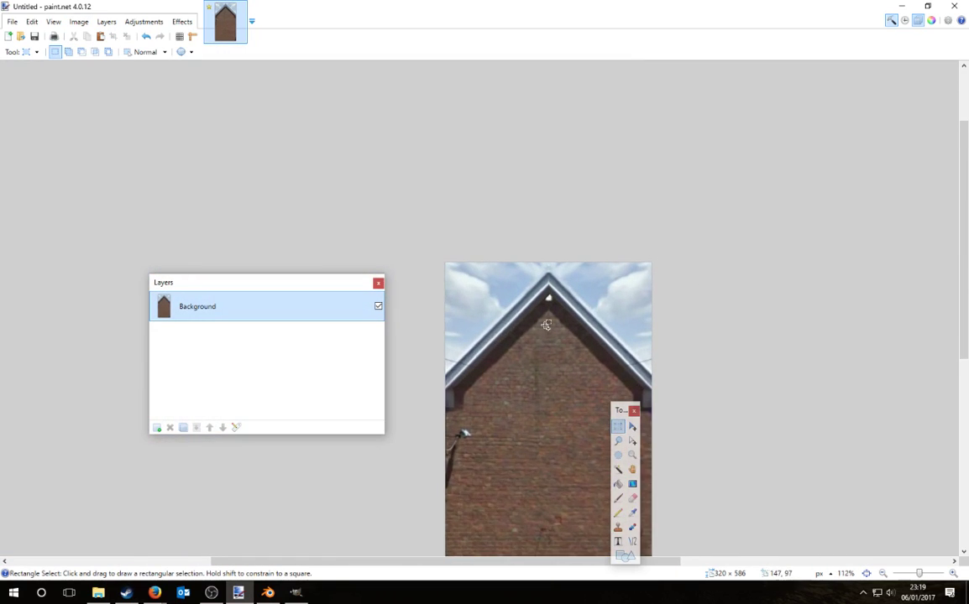
scroll(546, 324, "up", 9, "ctrl")
Step: Sample the gable's dark brown and paint over the white spot with a 69% hardness, width 6 brush
key("k")
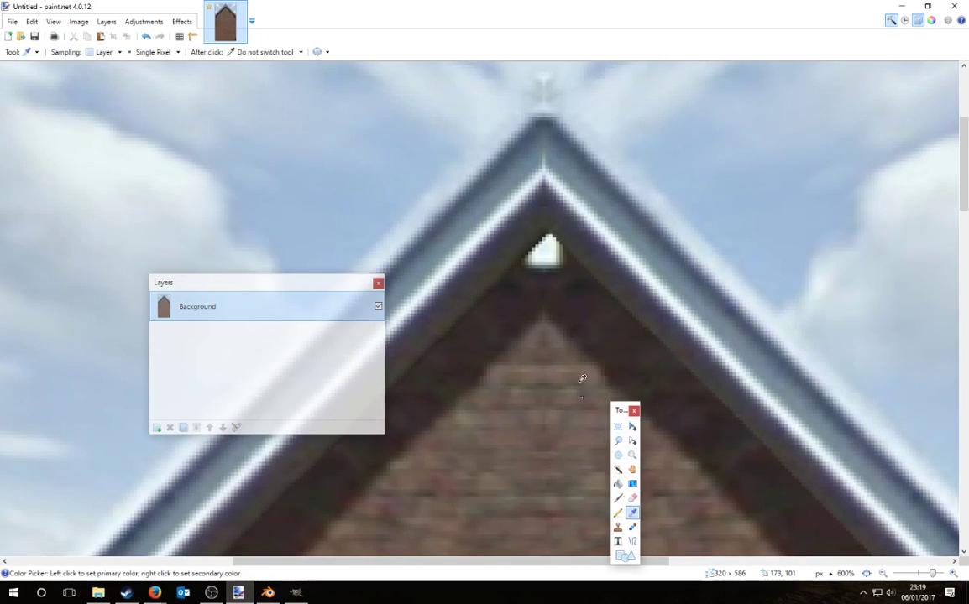
scroll(597, 298, "up", 3, "ctrl")
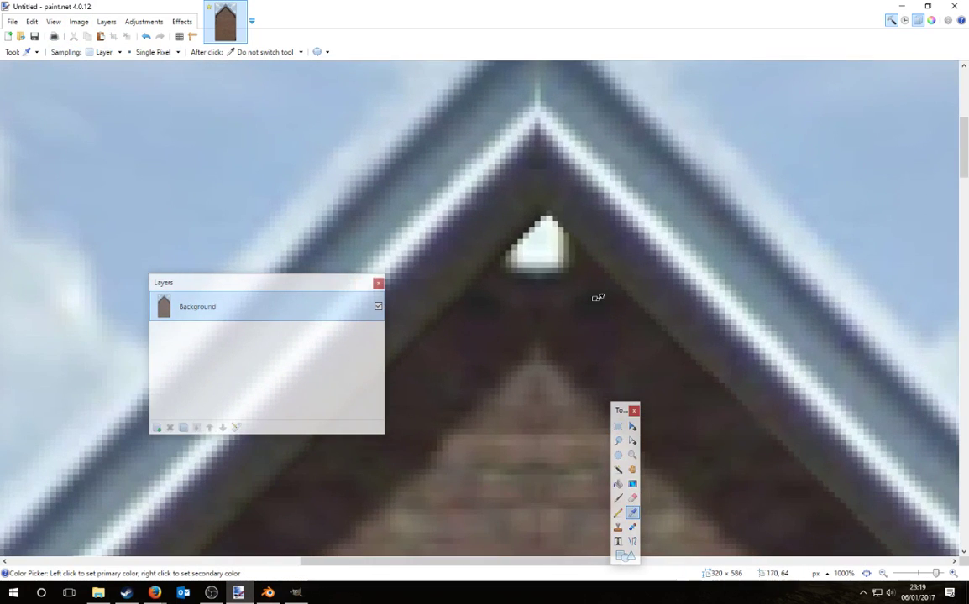
left_click(618, 498)
left_click(247, 52)
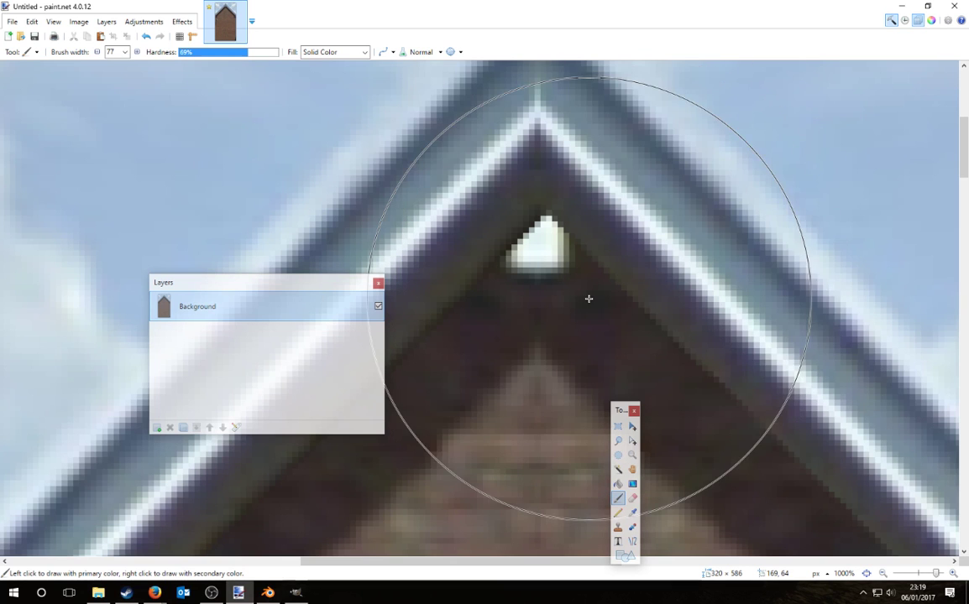
left_click(639, 274)
key("bracketleft")
key("bracketleft")
key("ctrl+z")
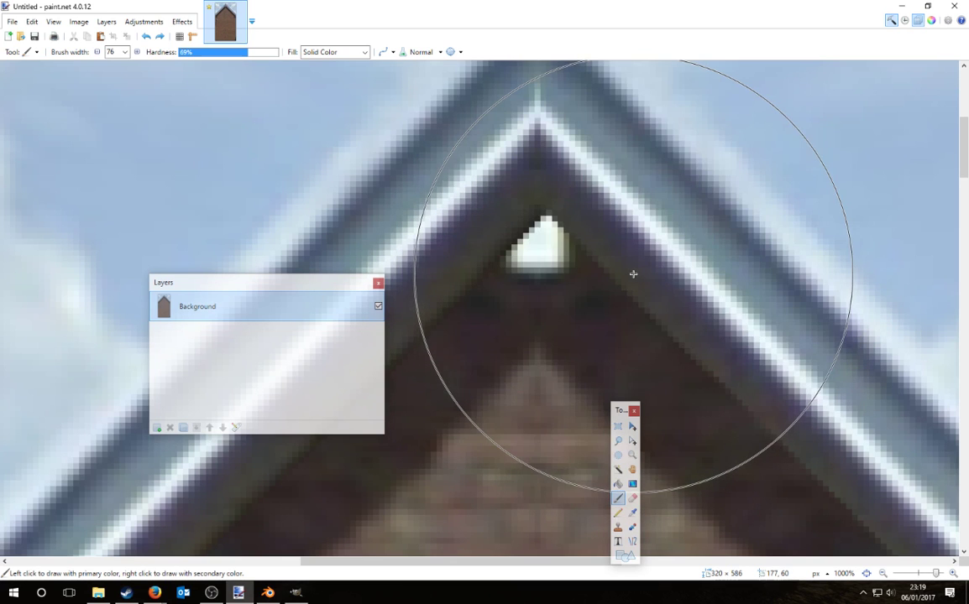
key("bracketleft")
key("bracketleft")
key("bracketleft")
key("bracketleft")
key("bracketleft")
key("bracketleft")
key("bracketleft")
key("bracketleft")
key("bracketleft")
key("bracketleft")
key("bracketleft")
key("bracketleft")
key("bracketleft")
key("bracketleft")
key("bracketleft")
key("bracketleft")
key("bracketleft")
key("bracketleft")
key("bracketleft")
key("bracketleft")
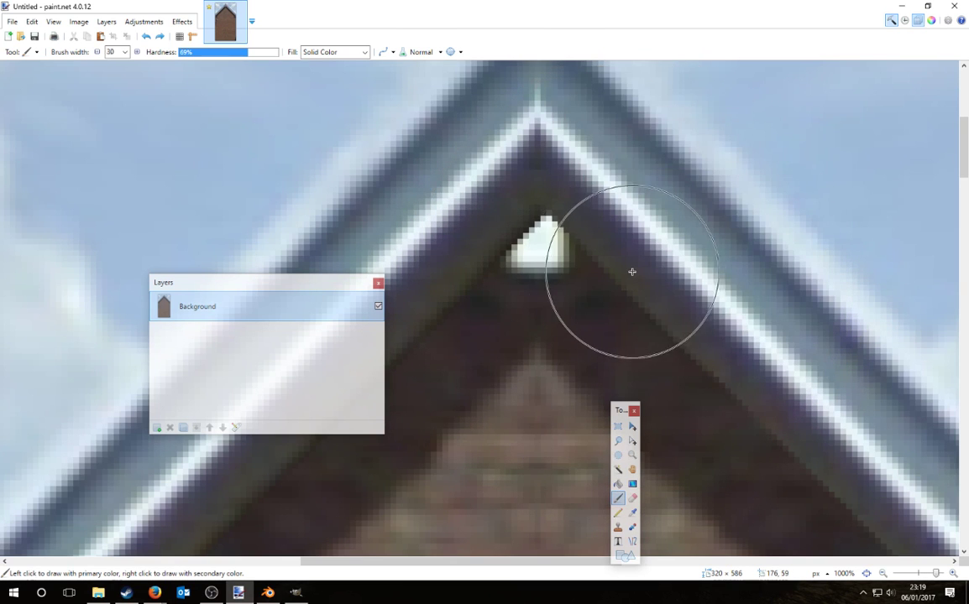
key("bracketleft")
key("bracketleft")
key("bracketleft")
key("bracketleft")
key("bracketleft")
key("bracketleft")
key("bracketleft")
key("bracketleft")
mouse_move(542, 246)
left_mouse_down()
mouse_move(523, 255)
mouse_move(546, 261)
left_mouse_up()
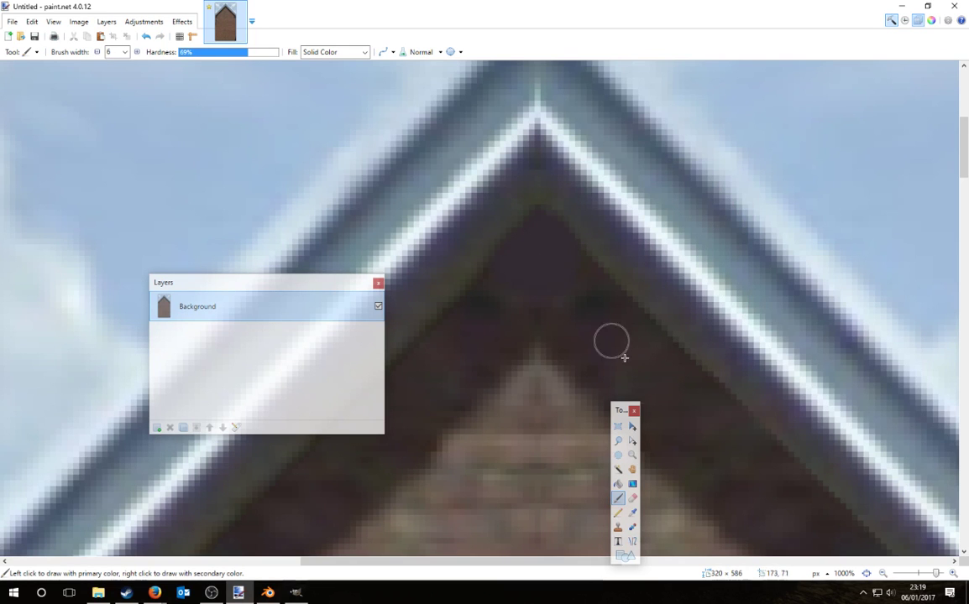
scroll(621, 303, "down", 11, "ctrl")
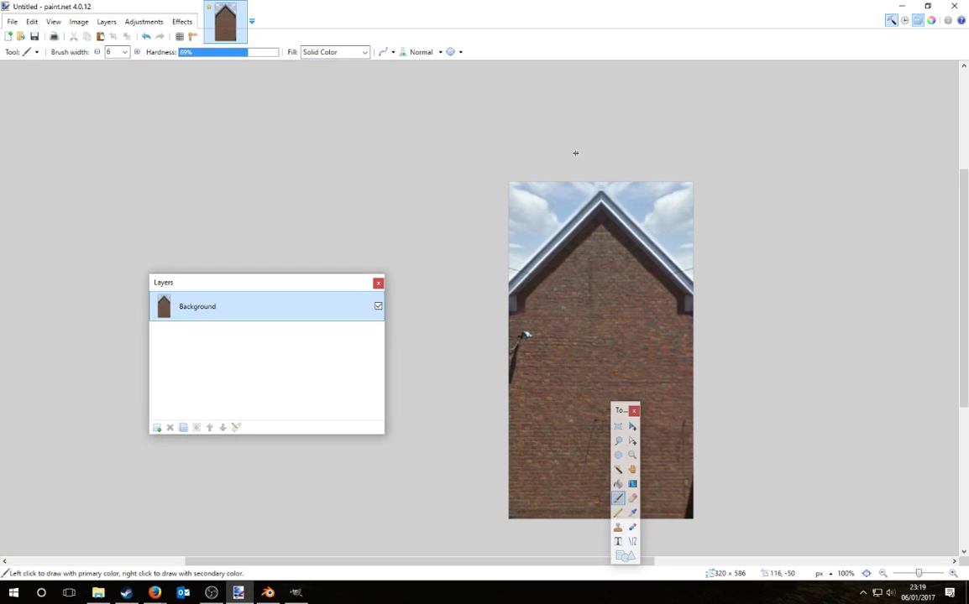
Step: Copy a block of lower-left brick wall onto a new layer and slide it to the right
scroll(579, 156, "down", 3, "ctrl")
scroll(643, 330, "up", 2, "ctrl")
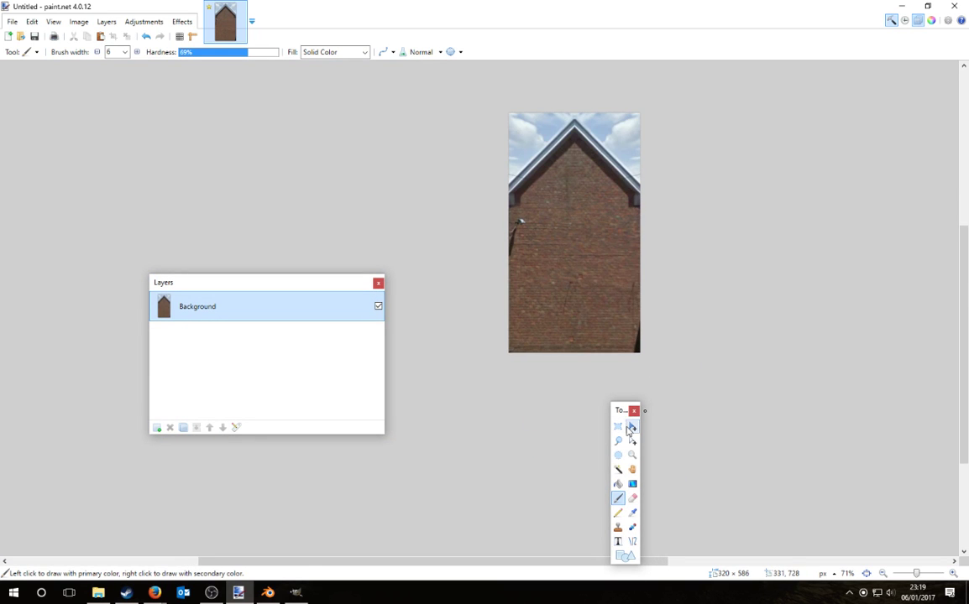
key("s")
scroll(566, 320, "up", 3, "ctrl")
left_click_drag(425, 238, 565, 422)
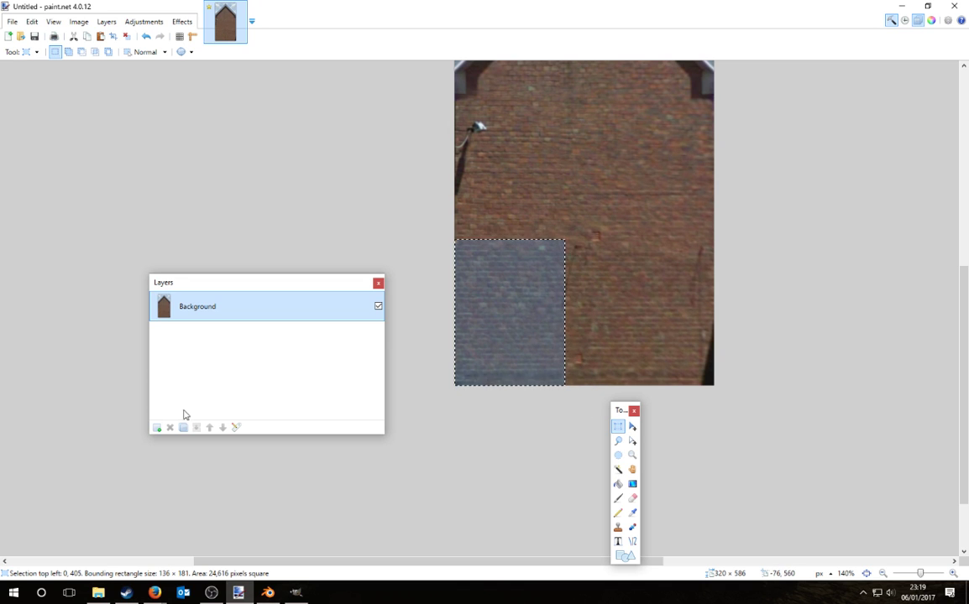
left_click(157, 428)
key("m")
left_click_drag(527, 344, 703, 345)
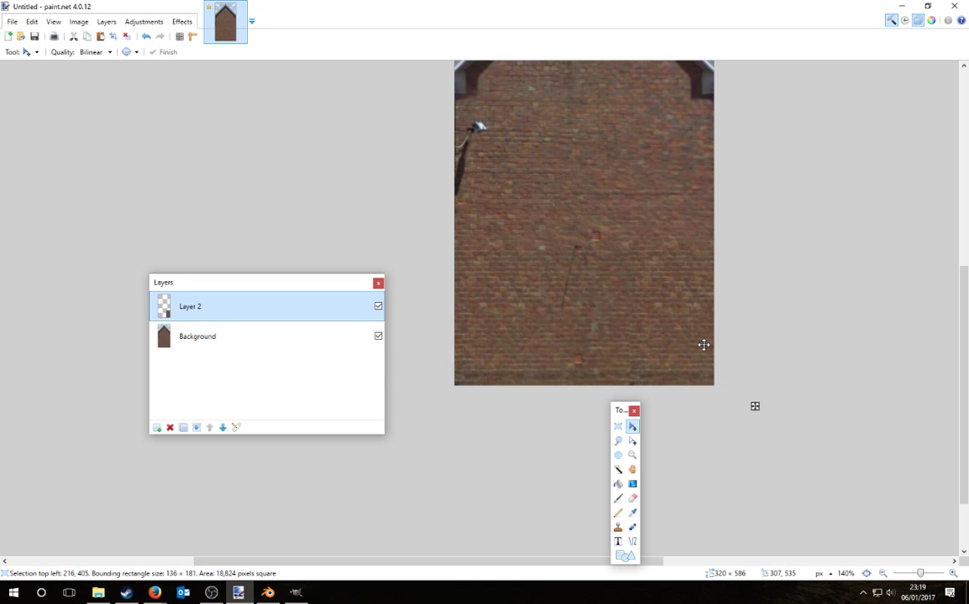
left_click(632, 498)
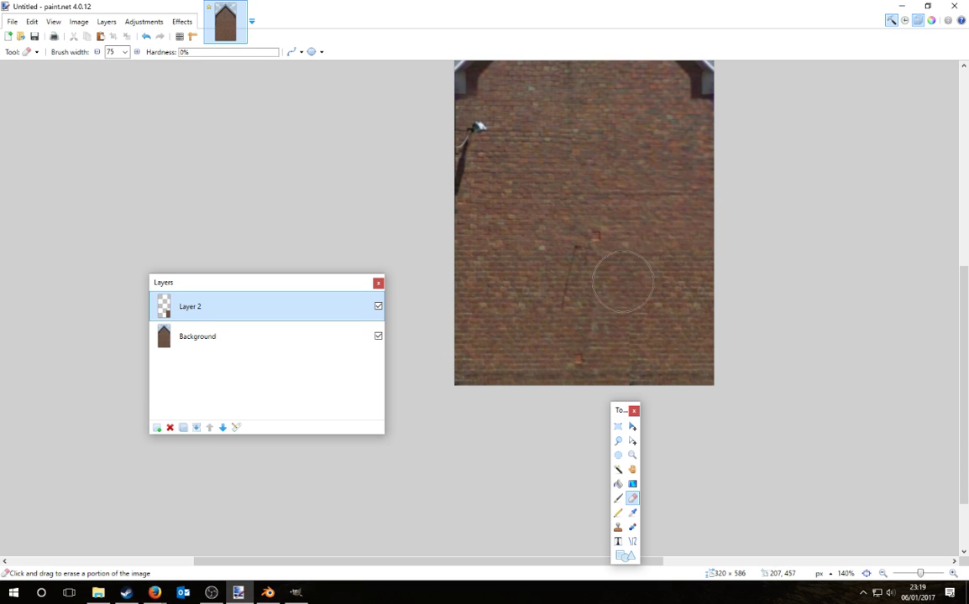
scroll(805, 372, "down", 3, "ctrl")
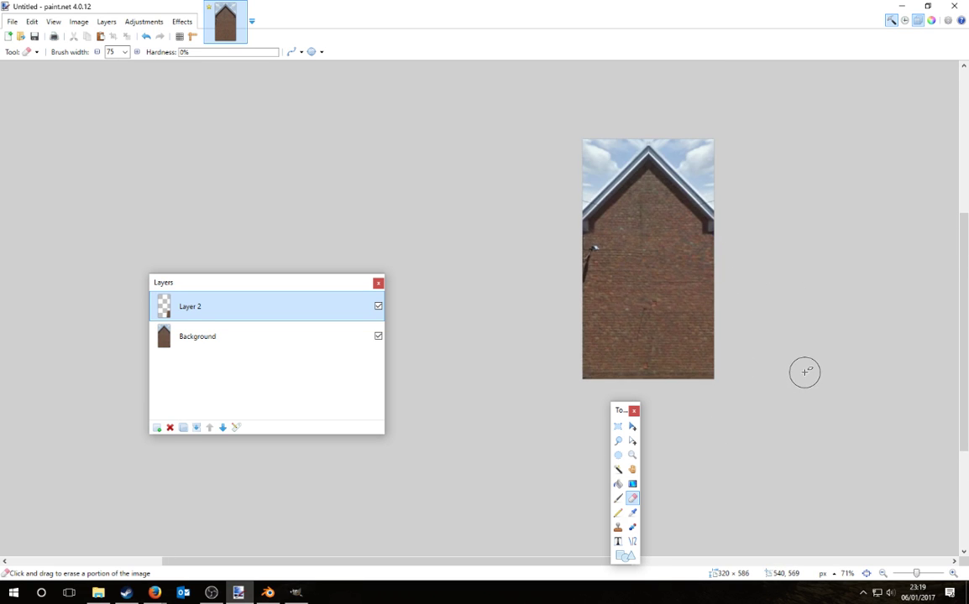
scroll(610, 262, "up", 3, "ctrl")
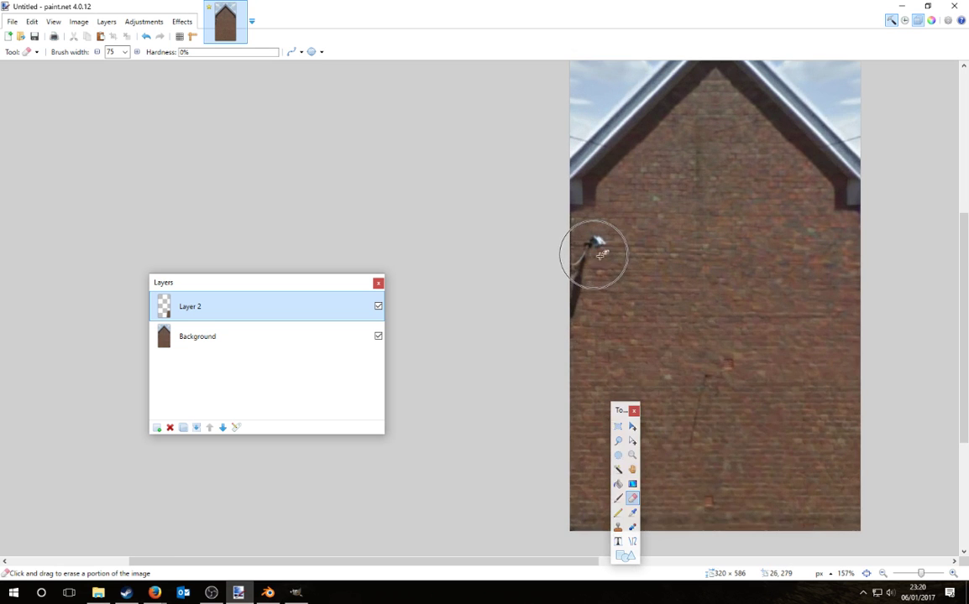
Step: On the Background, move a block of mid-wall bricks left to cover the wall lamp
left_click(618, 427)
left_click_drag(616, 231, 656, 329)
key("m")
left_click(310, 333)
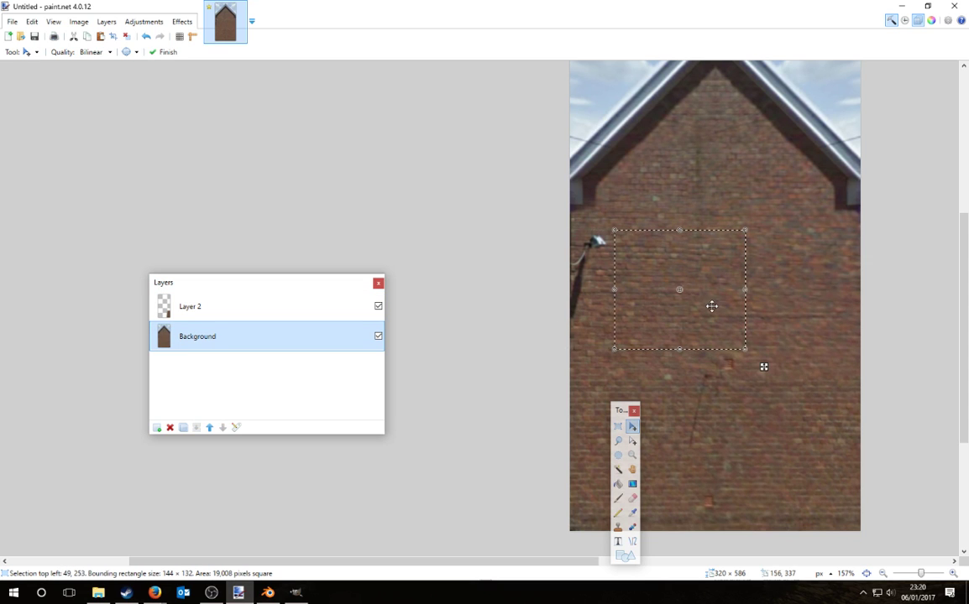
left_click_drag(711, 307, 646, 305)
key("ctrl+d")
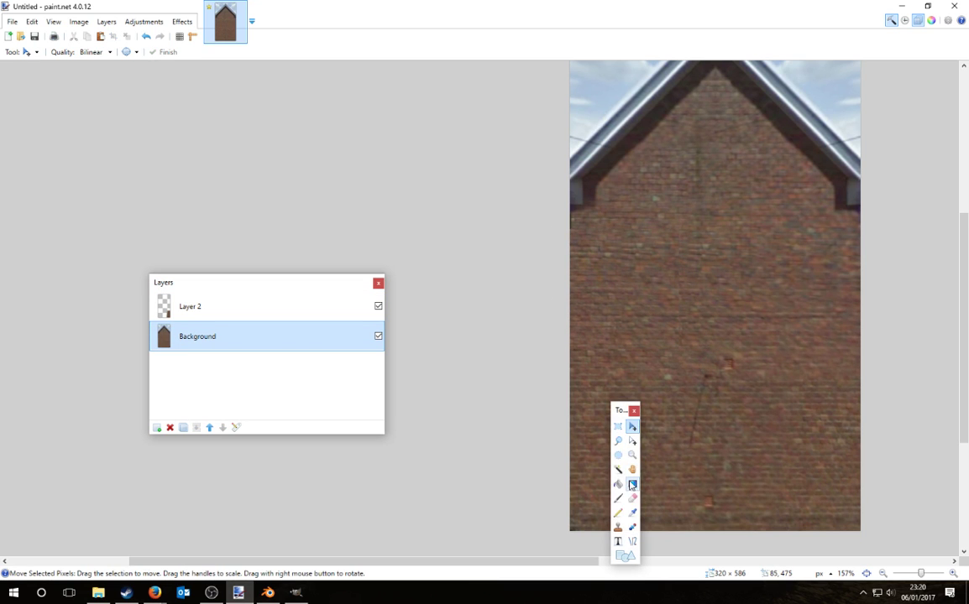
Step: Try erasing part of the wall, then undo the strokes to restore the selection
left_click(632, 498)
left_click(578, 206)
left_click_drag(579, 207, 676, 204)
key("ctrl+z")
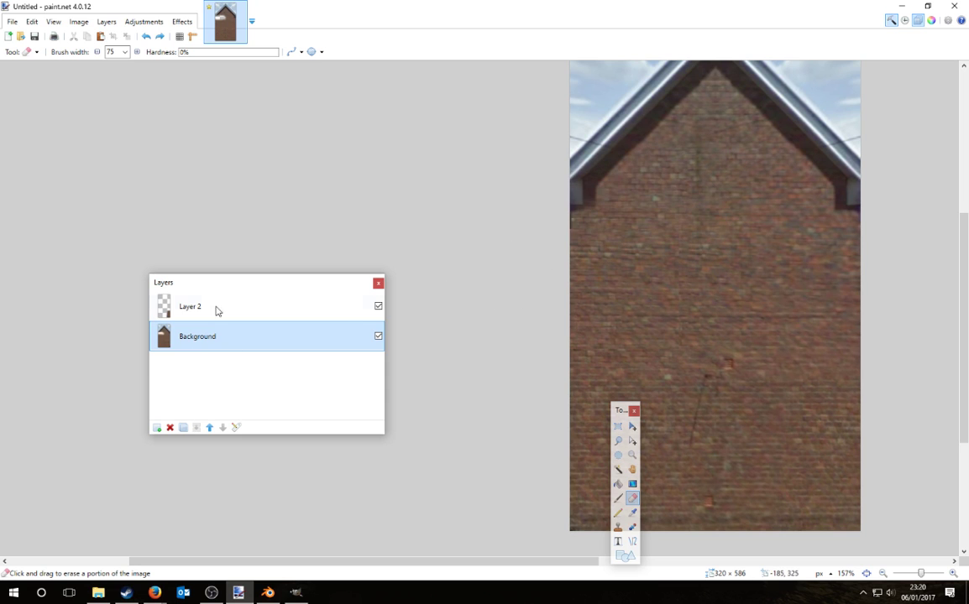
left_click(217, 309)
key("ctrl+z")
key("ctrl+z")
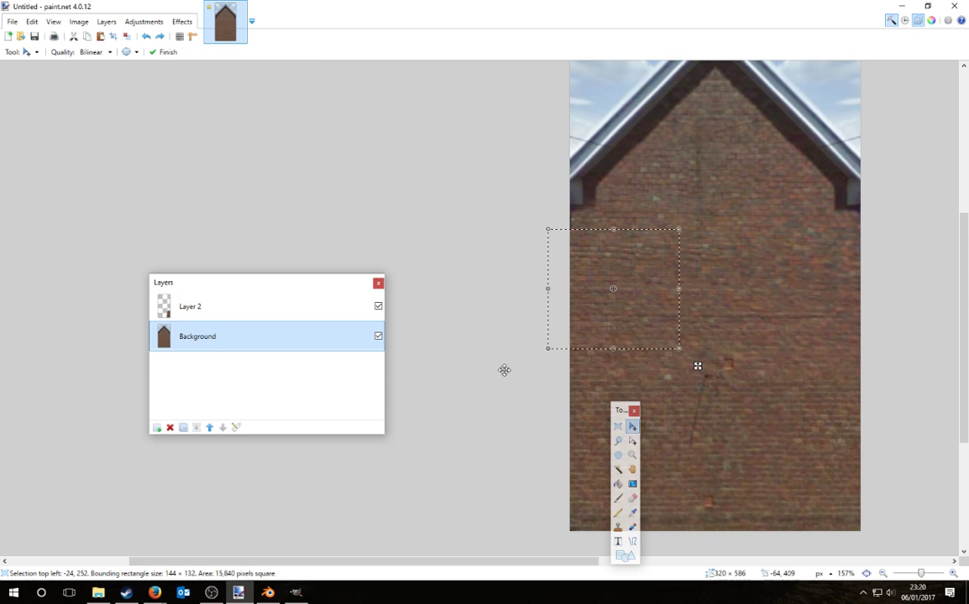
key("ctrl+z")
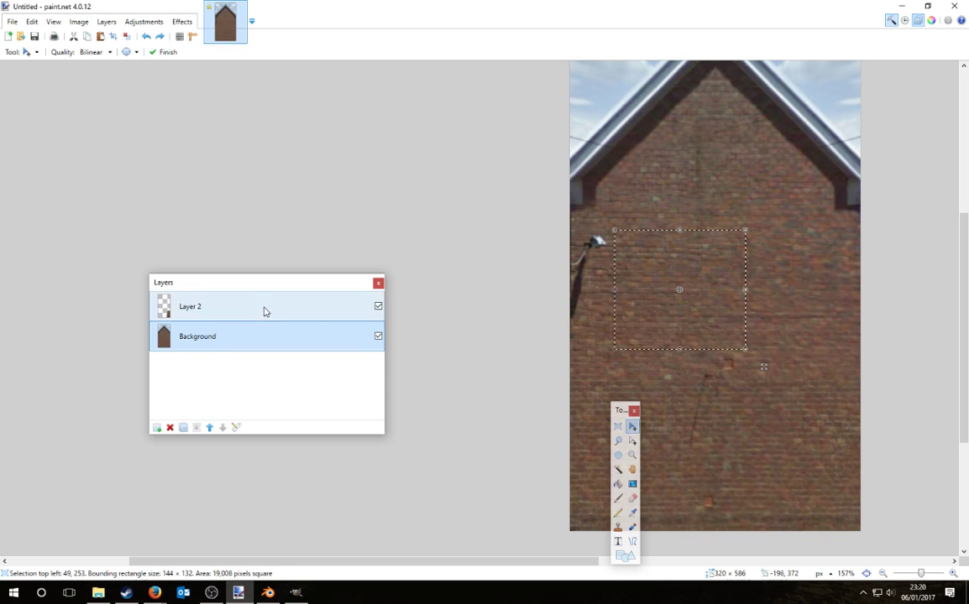
Step: Paste the brick patch onto Layer 2 and soft-erase its edges near the left eave
left_click(266, 312)
key("ctrl+v")
key("ctrl+d")
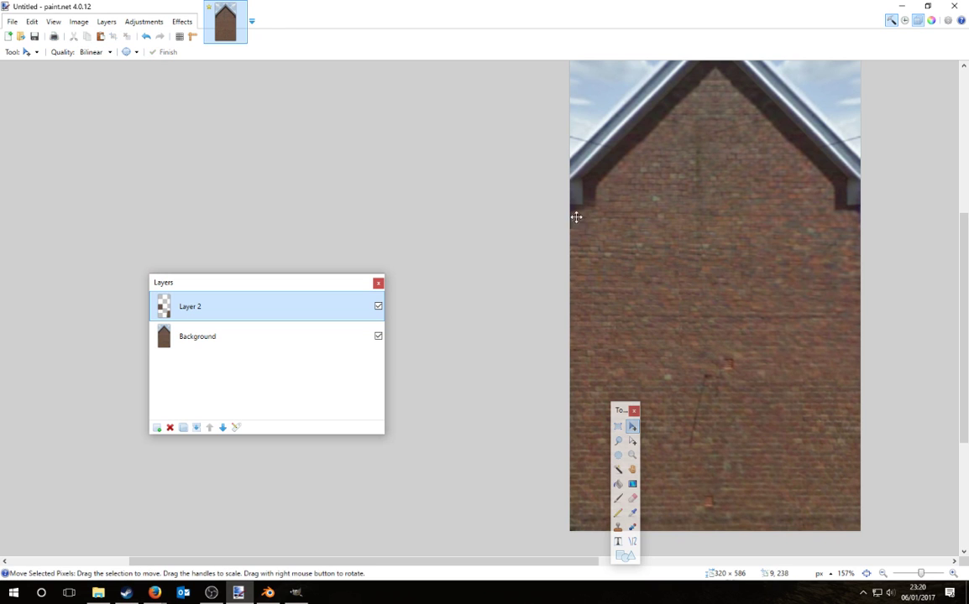
left_click(632, 498)
left_click_drag(551, 204, 683, 215)
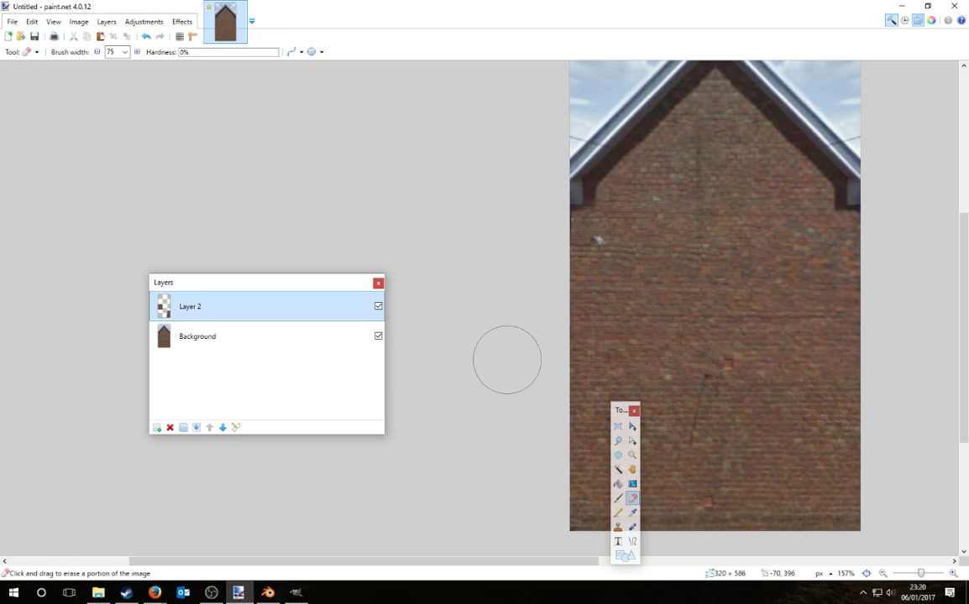
scroll(420, 356, "down", 5, "ctrl")
scroll(625, 286, "up", 6, "ctrl")
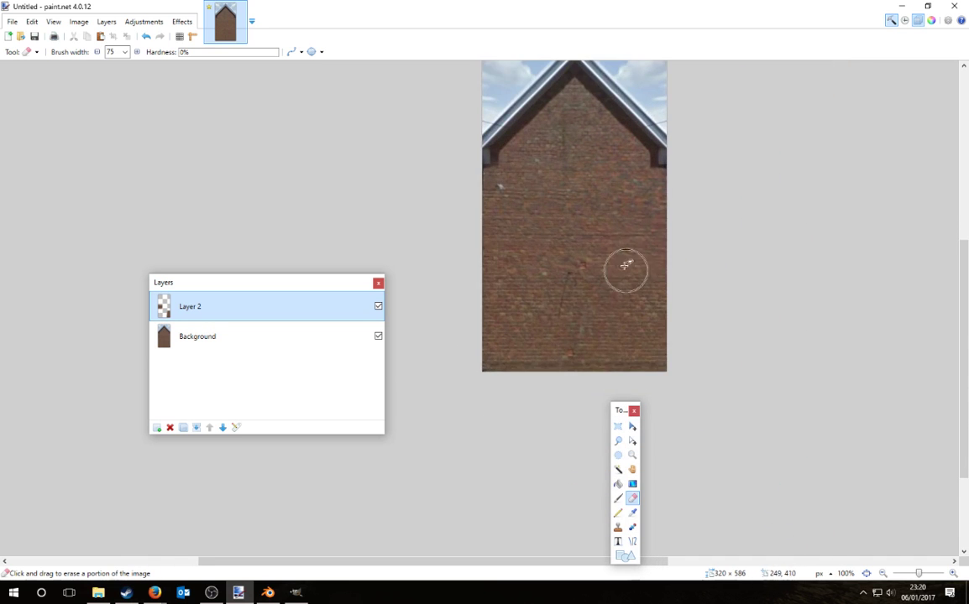
left_click(525, 268)
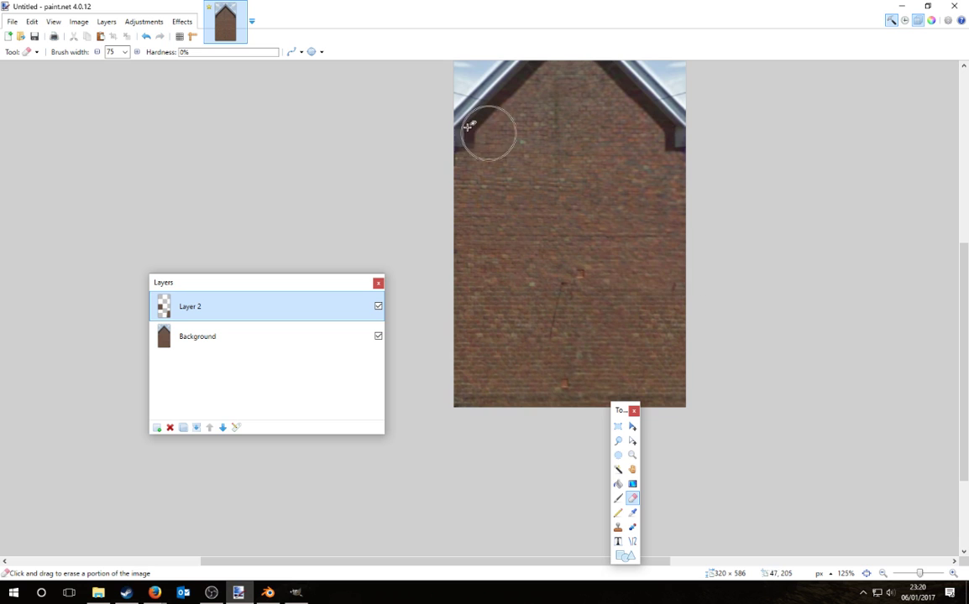
Step: Merge Layer 2 down into the Background layer
scroll(469, 126, "up", 4, "ctrl")
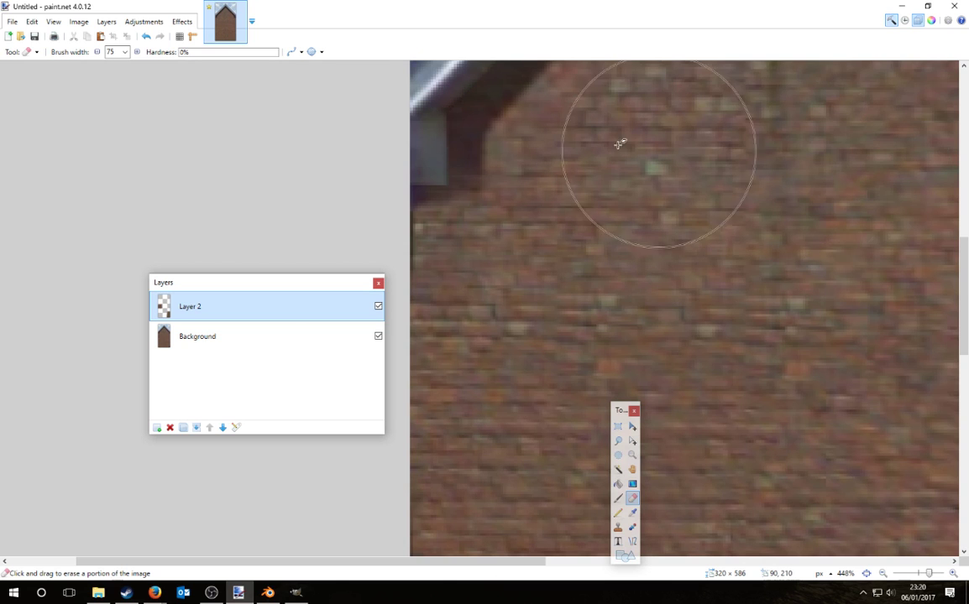
scroll(566, 134, "down", 5, "ctrl")
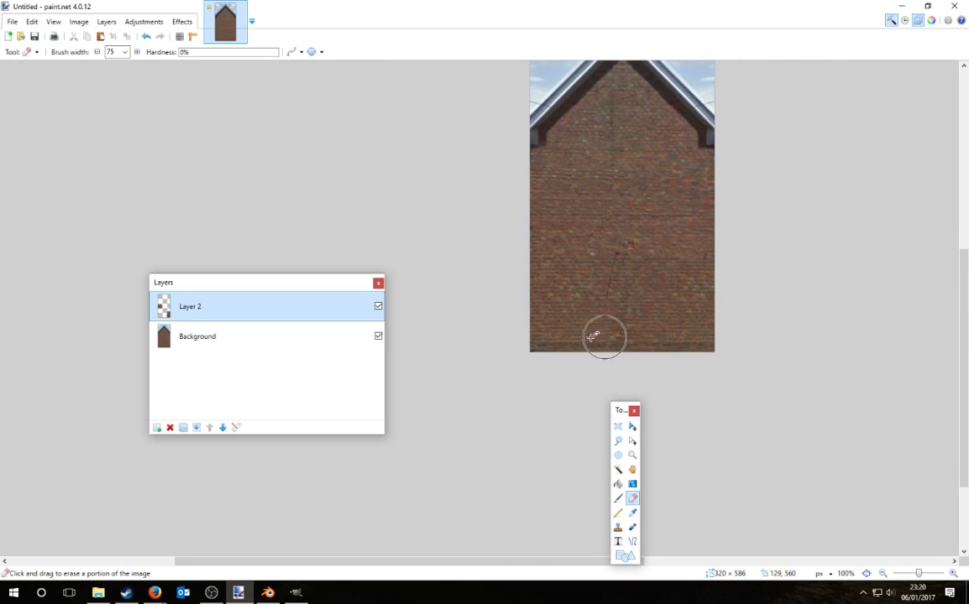
left_click(200, 428)
Step: Zoom into the roof peak, sample a colour and set the Paintbrush to width 6
left_click(620, 428)
scroll(748, 422, "down", 1, "ctrl")
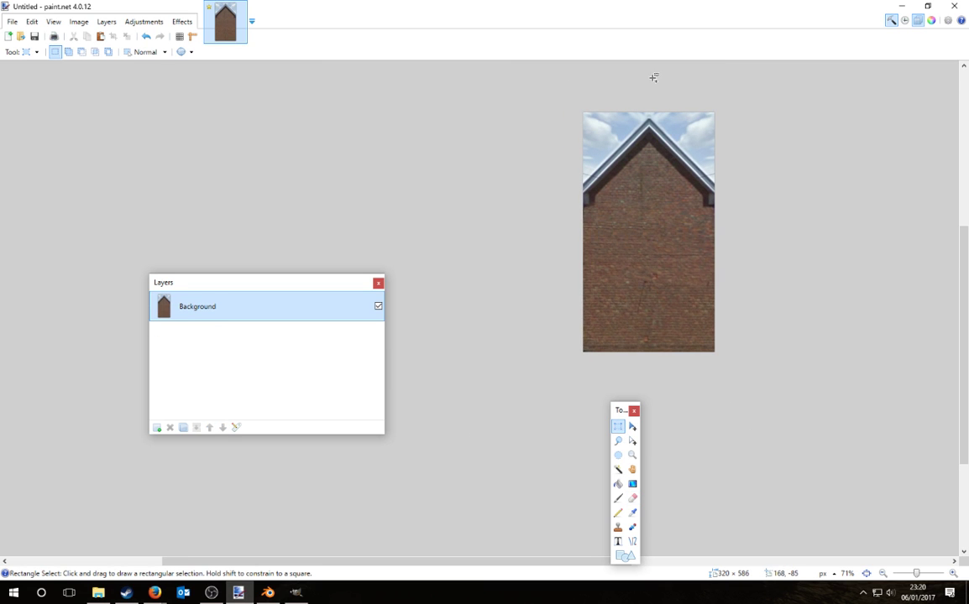
scroll(653, 77, "up", 3, "ctrl")
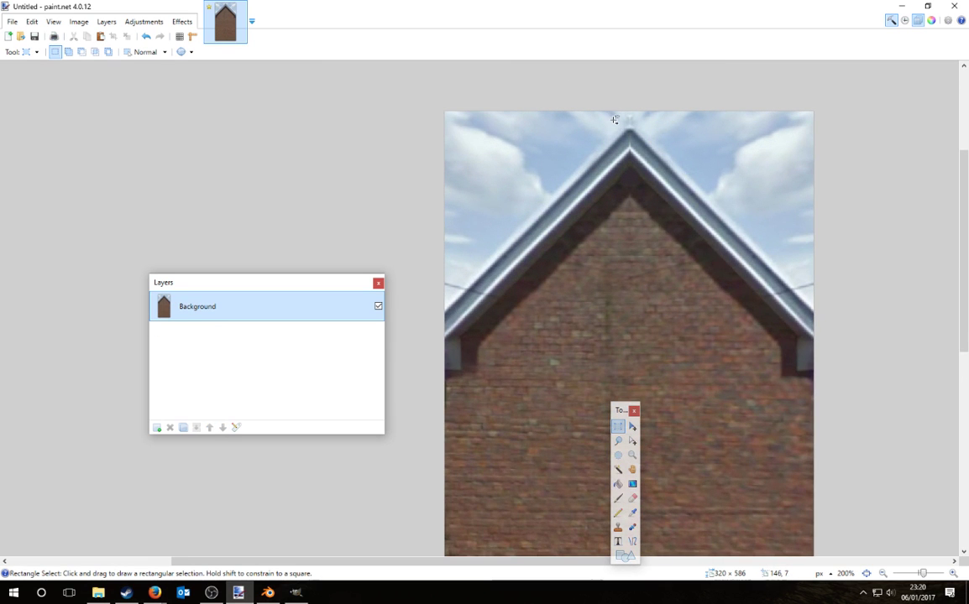
scroll(614, 120, "up", 5, "ctrl")
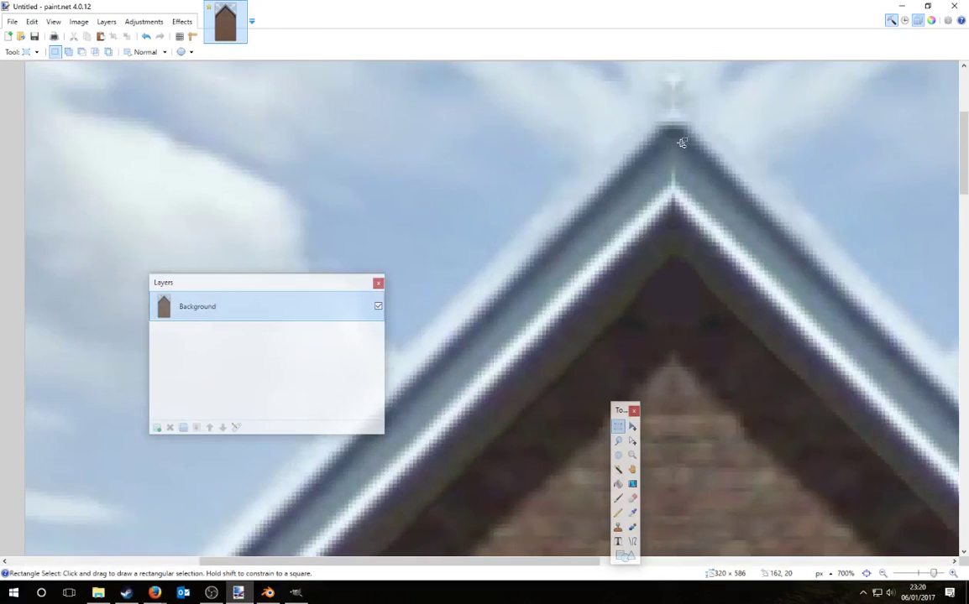
scroll(673, 134, "up", 3, "ctrl")
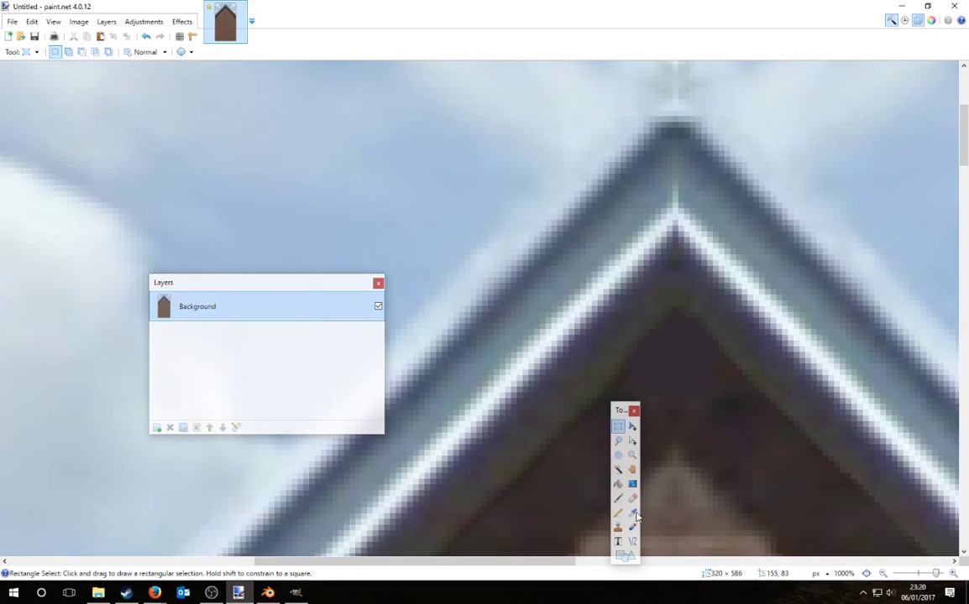
left_click(633, 513)
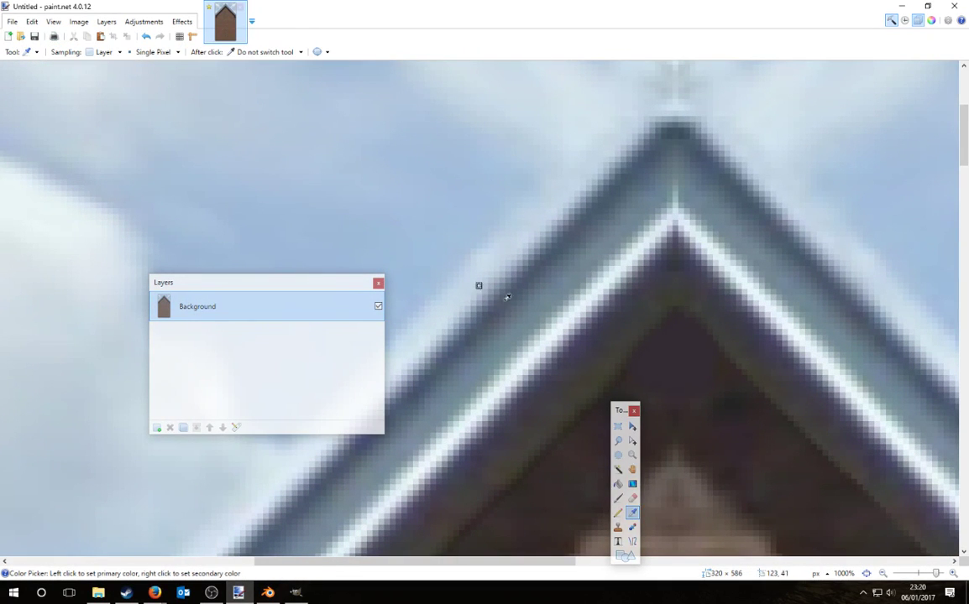
left_click(618, 498)
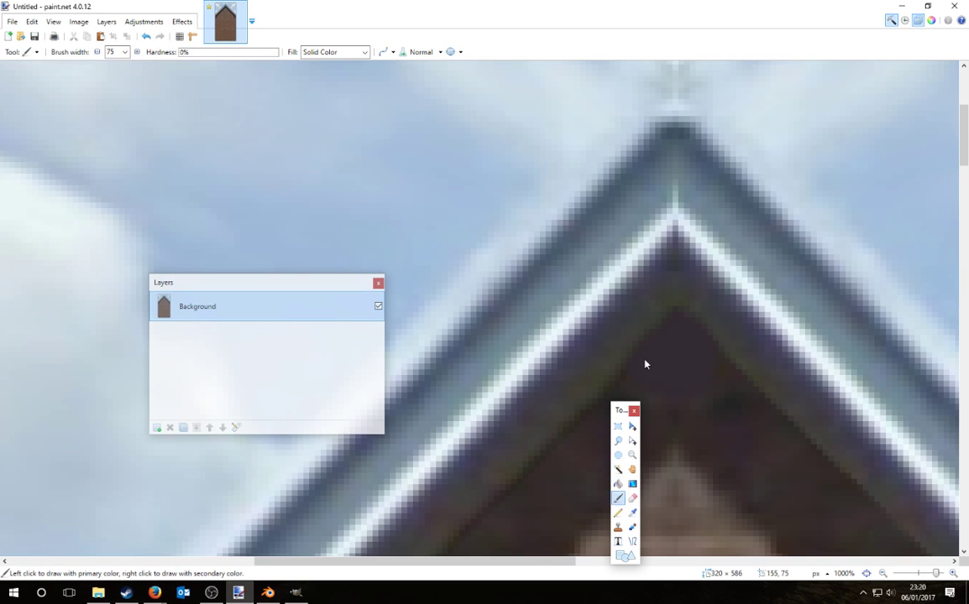
key("bracketleft")
key("bracketleft")
key("bracketleft")
key("bracketleft")
key("bracketleft")
key("bracketleft")
key("bracketleft")
key("bracketleft")
key("bracketleft")
key("bracketleft")
key("bracketleft")
key("bracketleft")
key("bracketleft")
key("bracketleft")
key("bracketleft")
key("bracketleft")
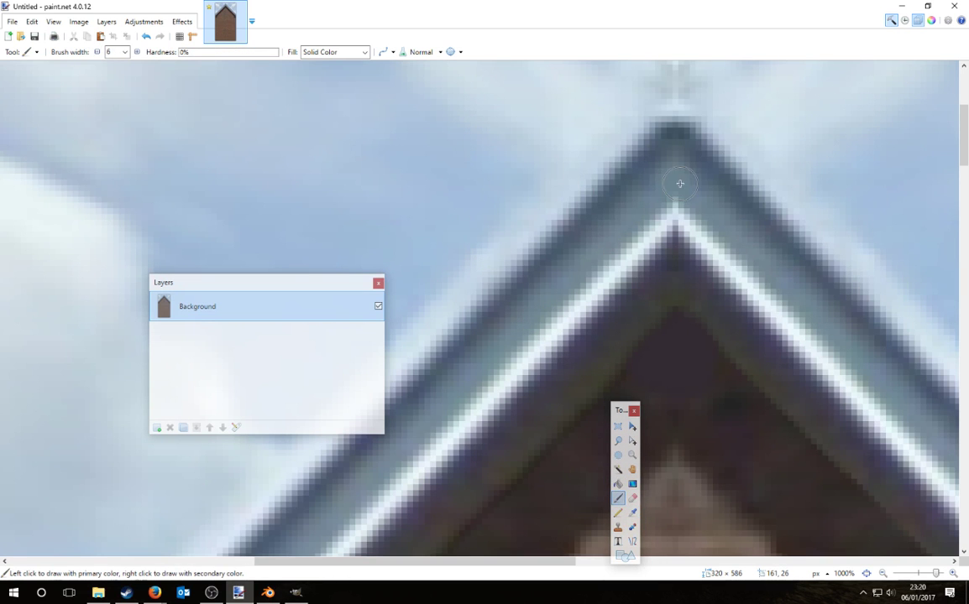
Step: Lasso-outline the sky to the right of the roof peak
scroll(718, 172, "down", 8, "ctrl")
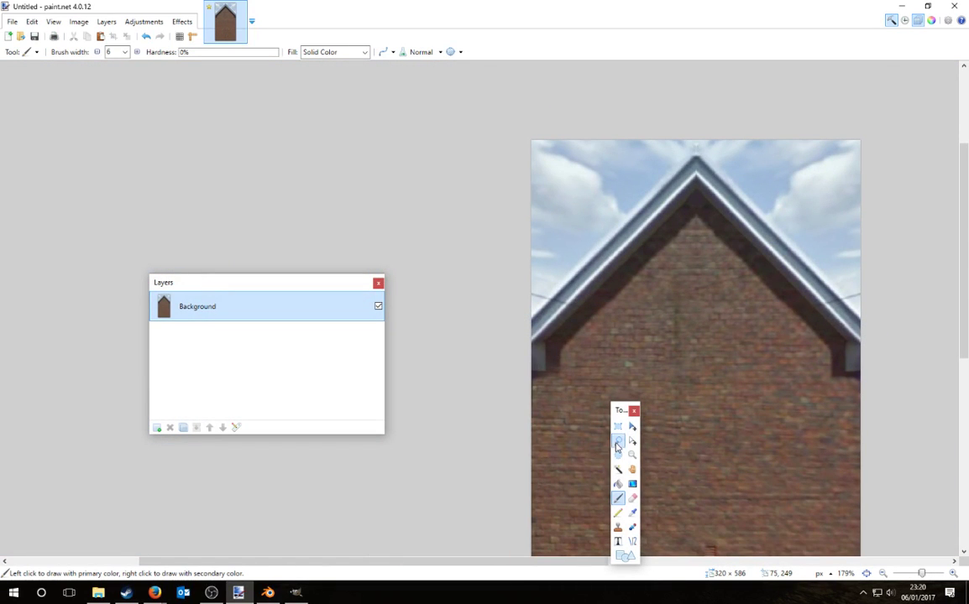
left_click(618, 441)
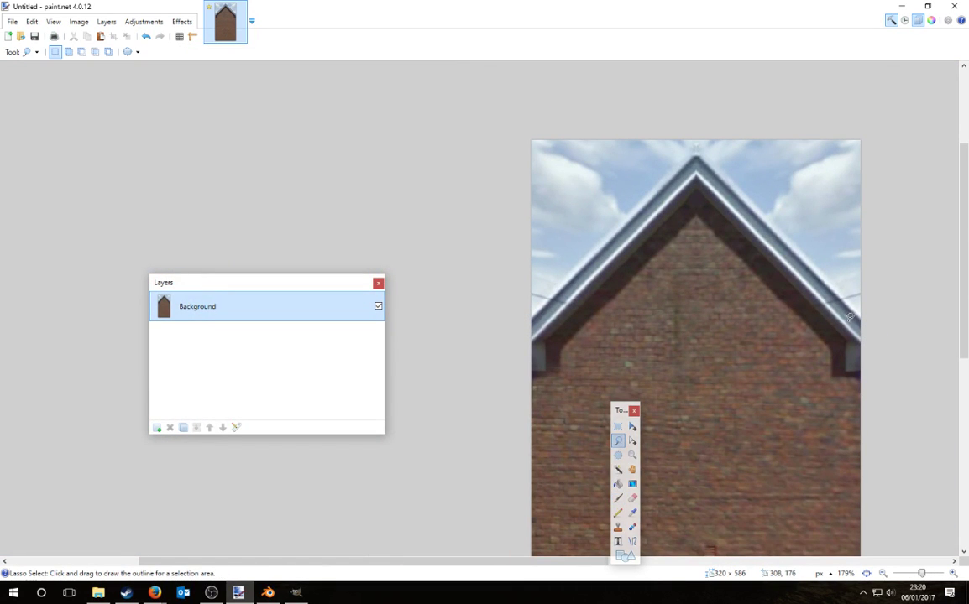
mouse_move(864, 313)
left_mouse_down()
mouse_move(710, 127)
mouse_move(607, 40)
mouse_move(595, 43)
left_mouse_up()
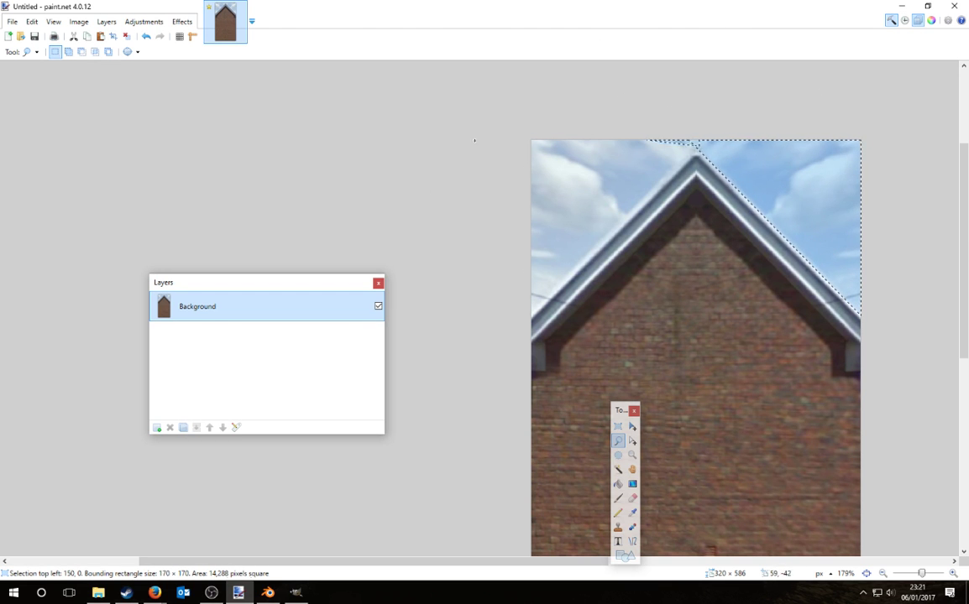
Step: Extend the lasso over the whole sky, fill it dark grey on a new layer, and merge down
mouse_move(475, 140)
left_mouse_down()
mouse_move(405, 398)
mouse_move(414, 430)
left_mouse_up()
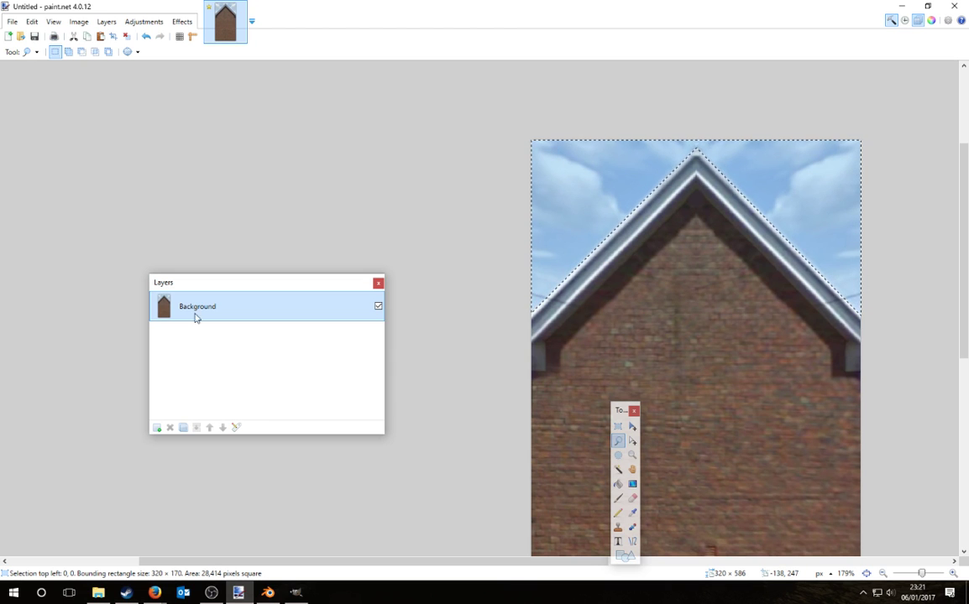
left_click(157, 428)
left_click(618, 485)
key("F8")
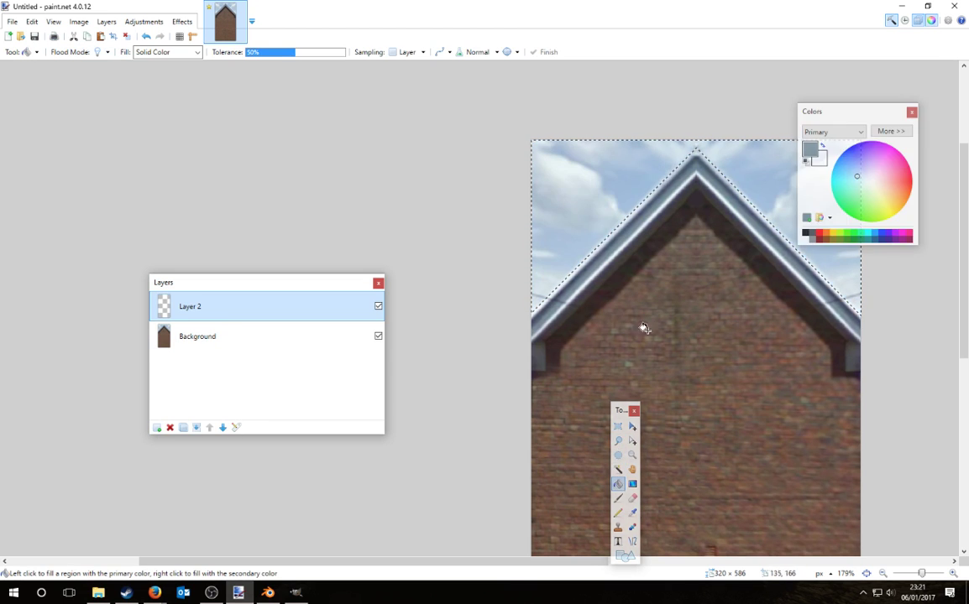
left_click(811, 234)
left_click(752, 169)
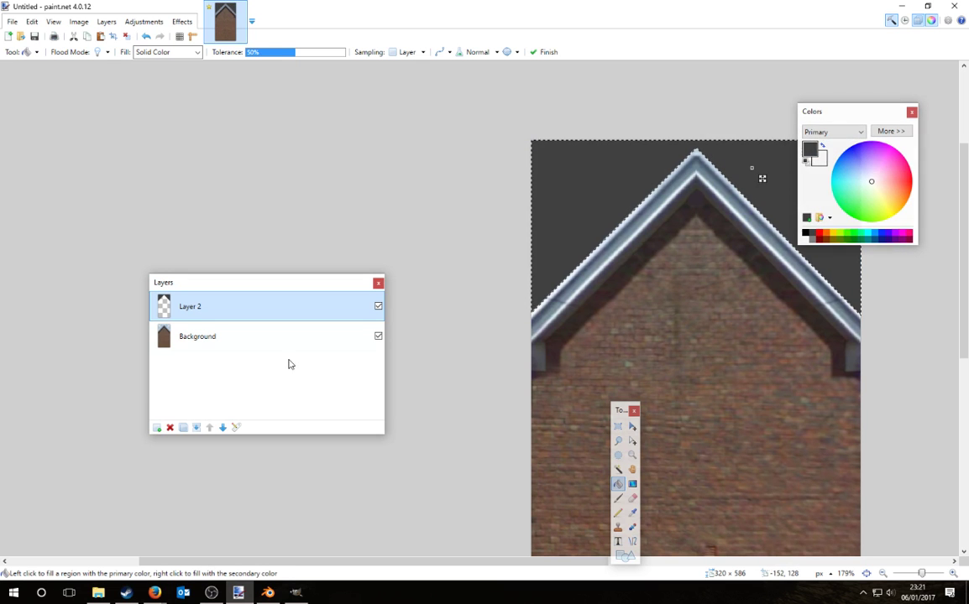
left_click(618, 427)
left_click(477, 368)
scroll(600, 277, "up", 5, "ctrl")
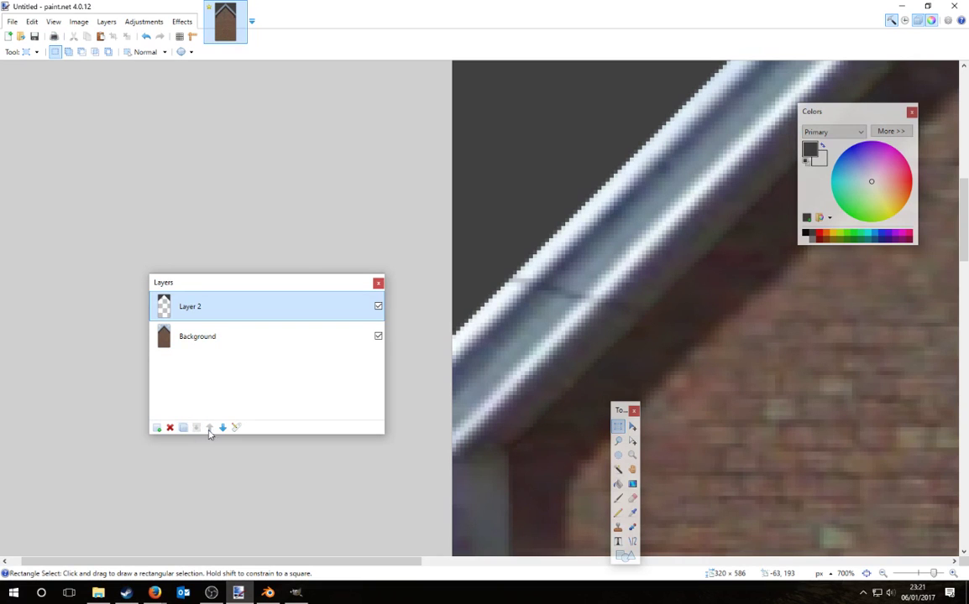
left_click(196, 427)
Step: Copy a strip of the left roof edge onto a new Layer 2 and shift it down-left
scroll(439, 277, "down", 4, "ctrl")
scroll(450, 207, "up", 3, "ctrl")
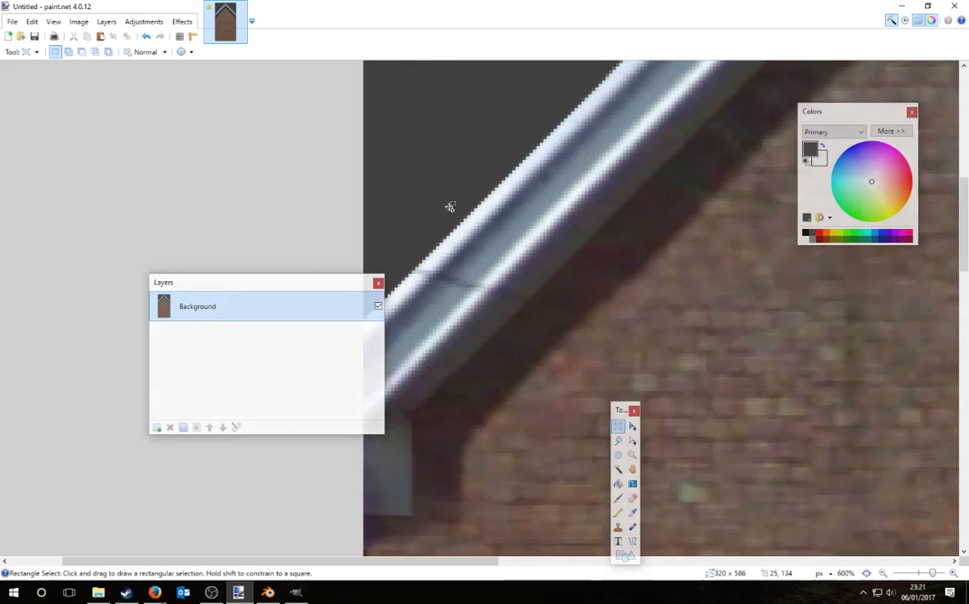
left_click_drag(398, 250, 723, 121)
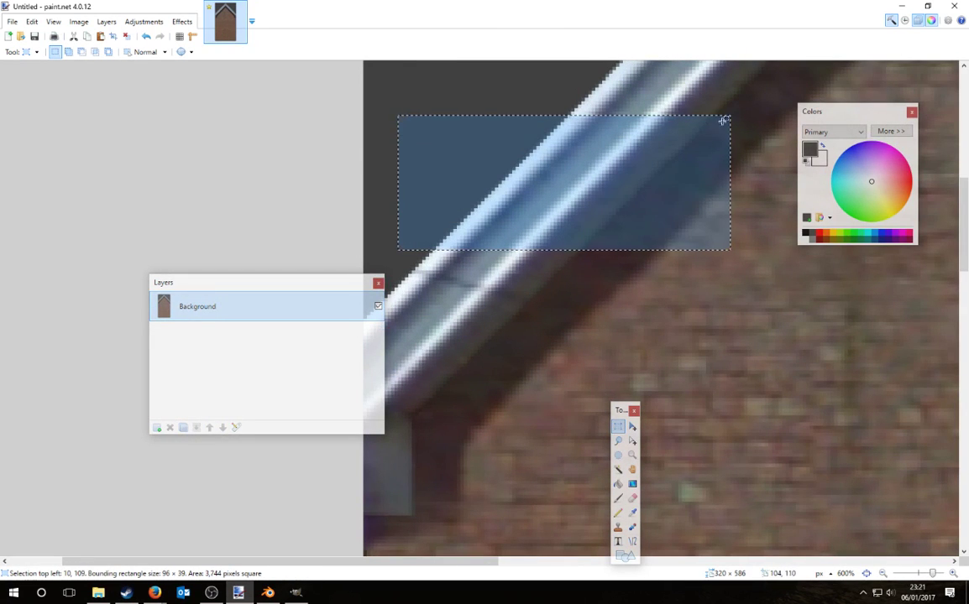
key("ctrl+c")
left_click(158, 427)
key("ctrl+v")
left_click_drag(619, 182, 524, 273)
key("ctrl+d")
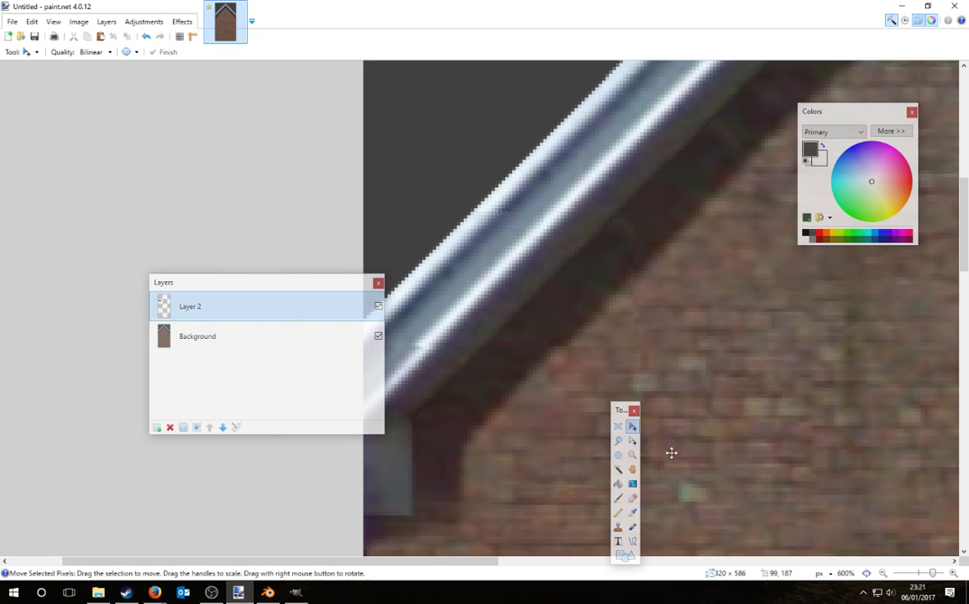
Step: Switch to the Eraser and enlarge it to width 30
left_click(632, 498)
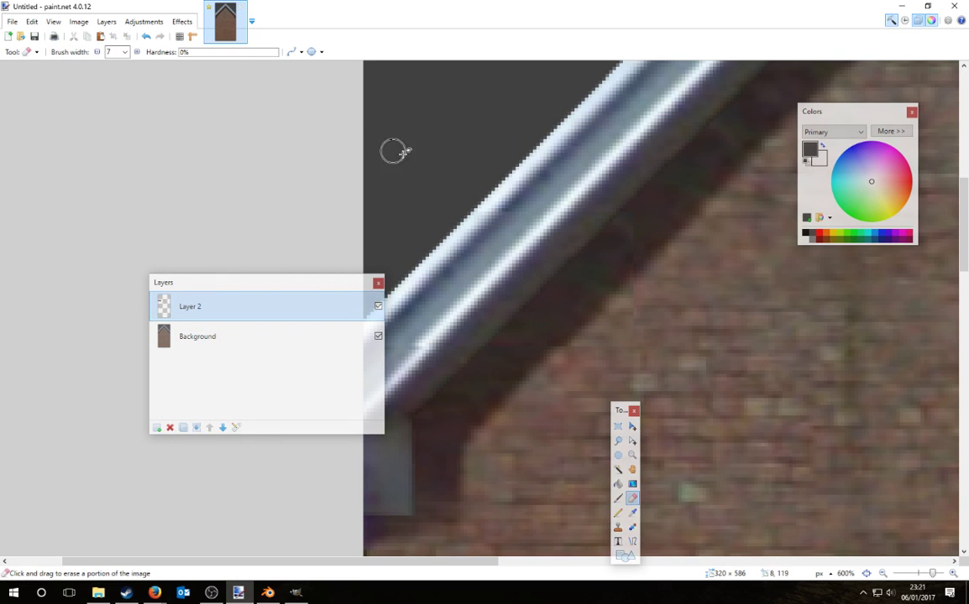
key("bracketright")
key("bracketright")
key("bracketright")
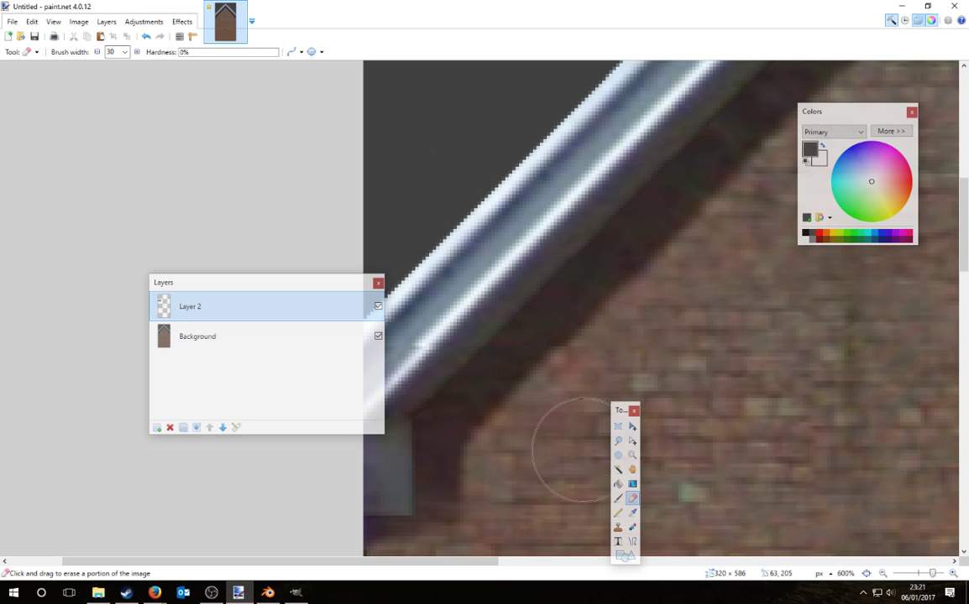
scroll(440, 372, "down", 6, "ctrl")
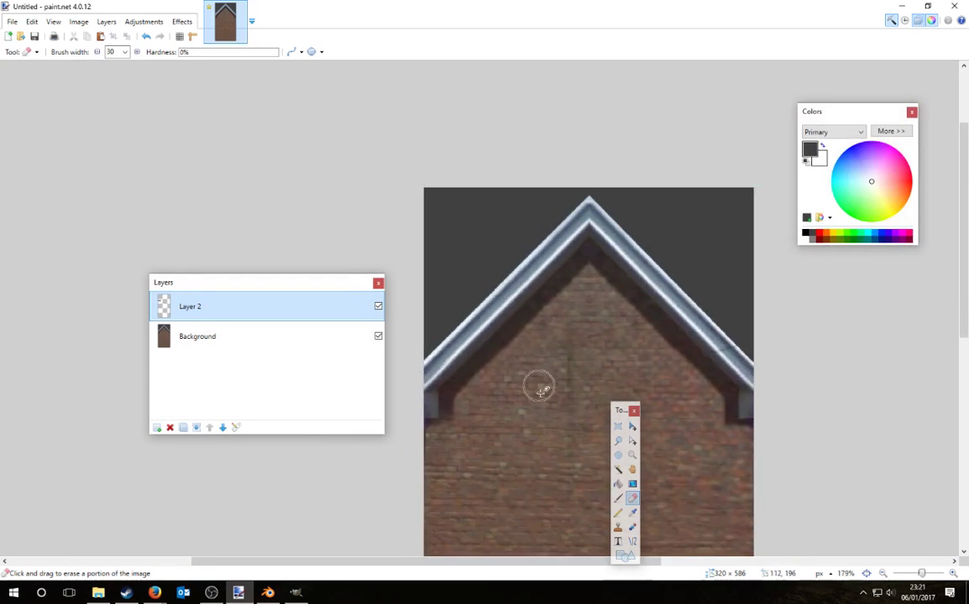
Step: Rectangle-select a section of the right roof edge
scroll(722, 382, "up", 5, "ctrl")
left_click(618, 426)
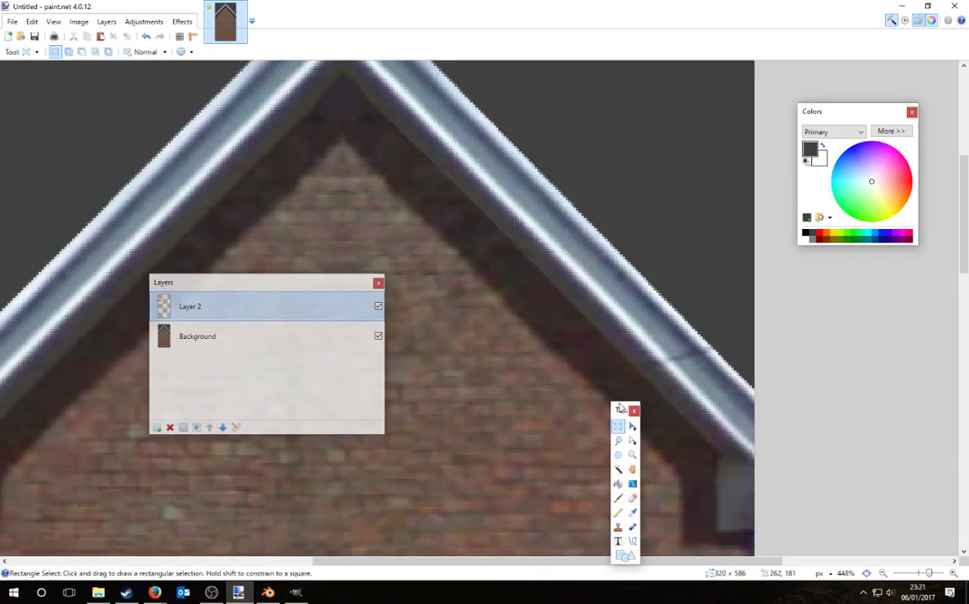
left_click_drag(525, 352, 709, 194)
left_click(552, 357)
left_click_drag(534, 329, 713, 185)
left_click_drag(669, 246, 715, 316)
Step: Select part of the right roof edge and slide Layer 2's roof pixels down-right along it
left_click(256, 344)
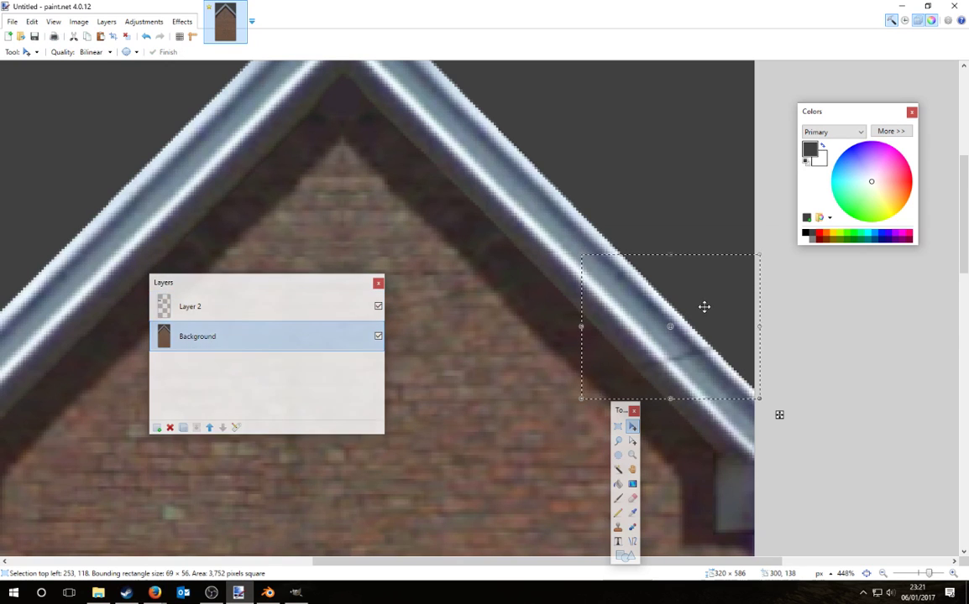
left_click(618, 426)
left_click_drag(495, 240, 739, 326)
left_click(251, 307)
key("m")
left_click_drag(665, 307, 715, 346)
key("ctrl+d")
Step: Erase stray pixels and merge the roof patch down into the single Background layer
left_click(632, 498)
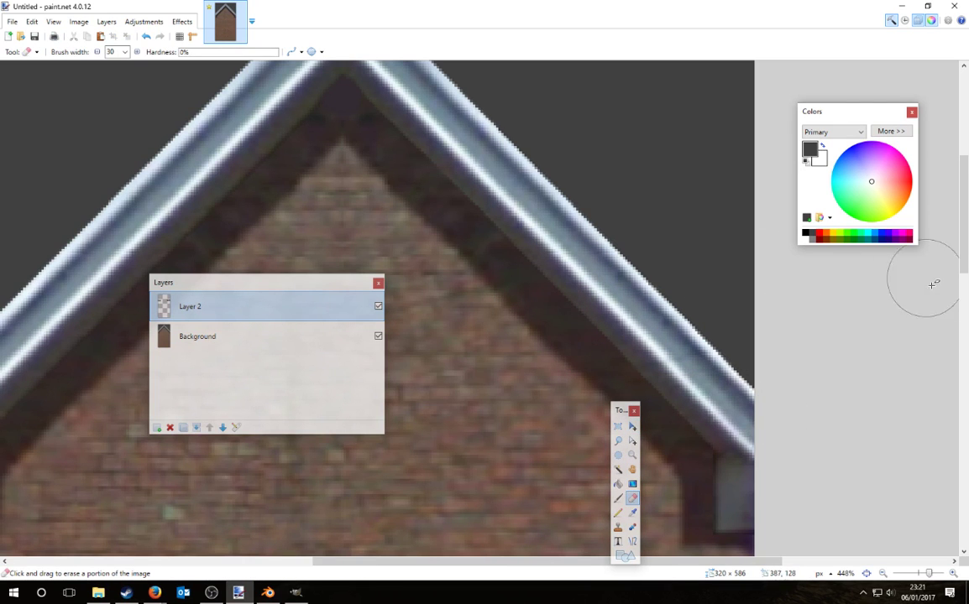
scroll(770, 376, "down", 4, "ctrl")
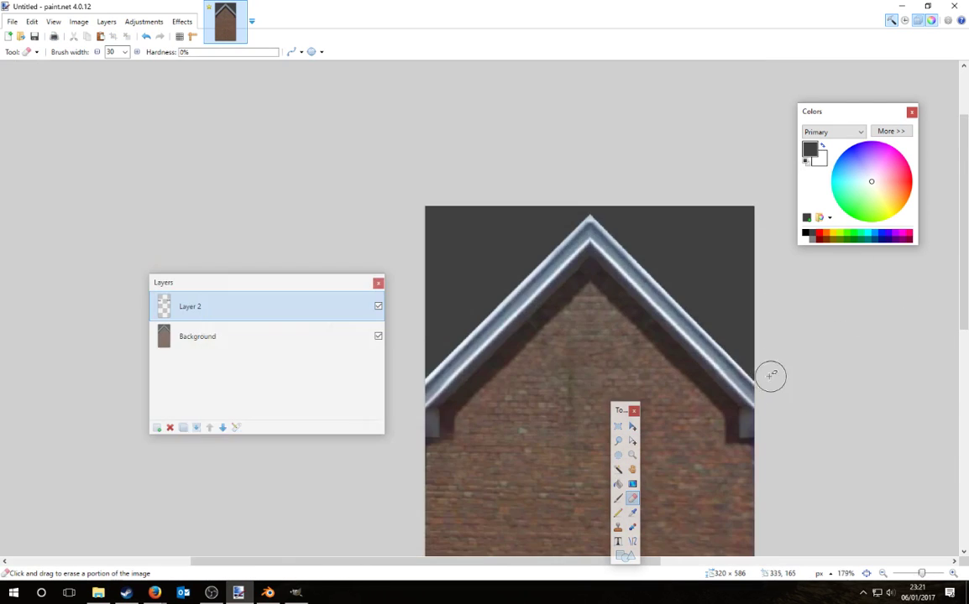
left_click(197, 427)
scroll(657, 402, "down", 2, "ctrl")
key("s")
scroll(669, 157, "down", 1, "ctrl")
scroll(669, 157, "down", 3, "ctrl")
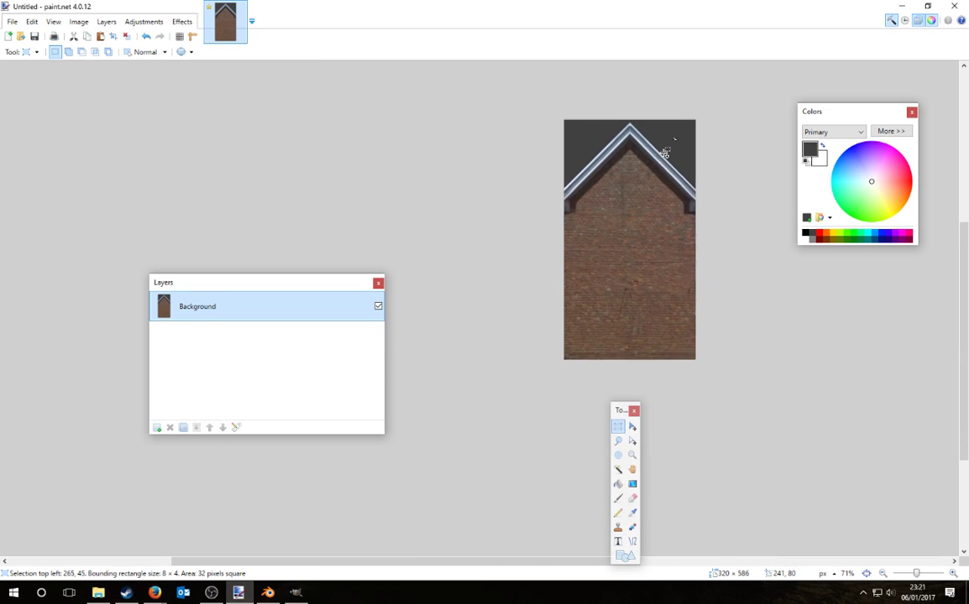
scroll(695, 107, "up", 1, "ctrl")
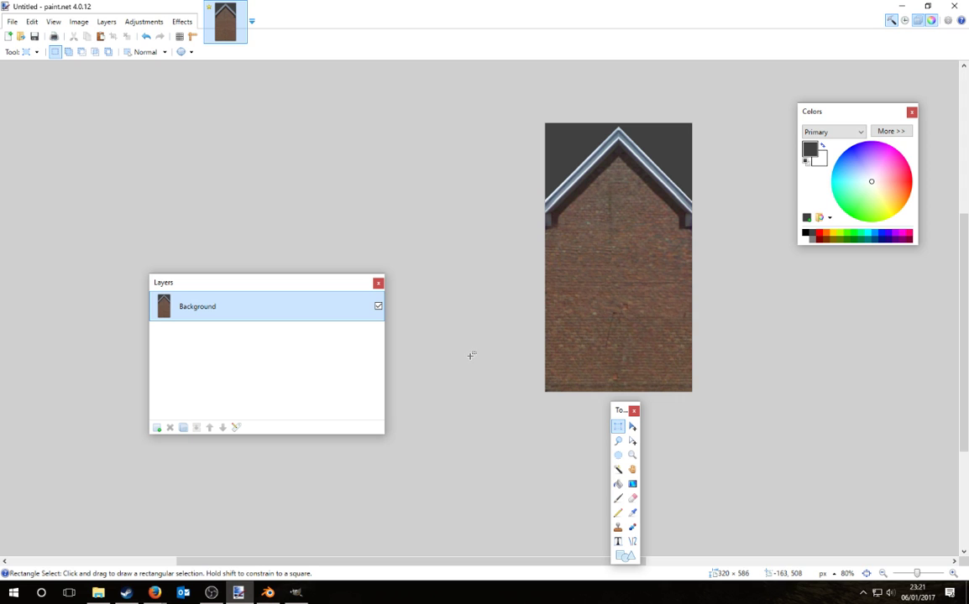
left_click(78, 21)
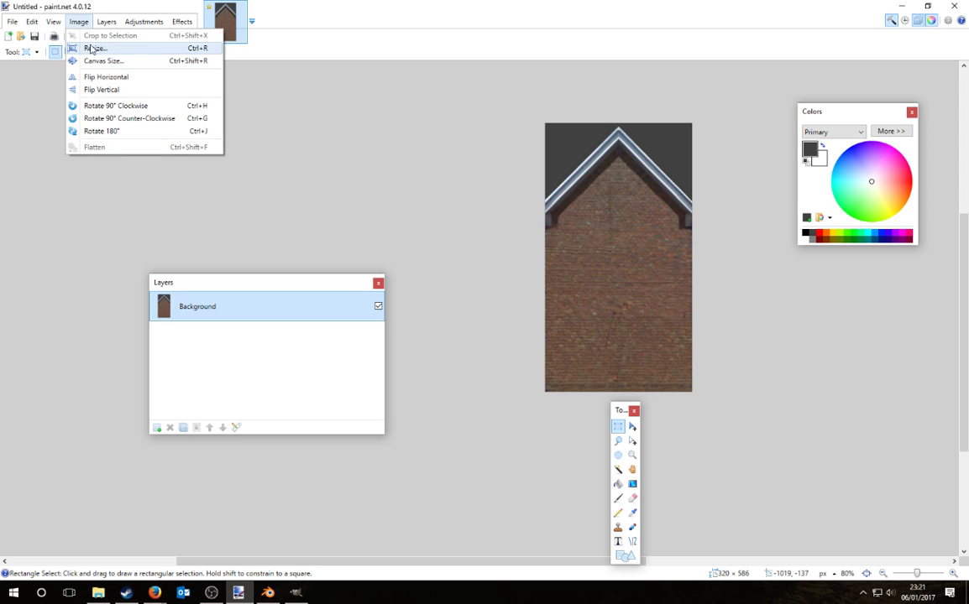
Step: In Save As, create an 'OMSI building tutorial' folder on the Desktop and open it
left_click(51, 105)
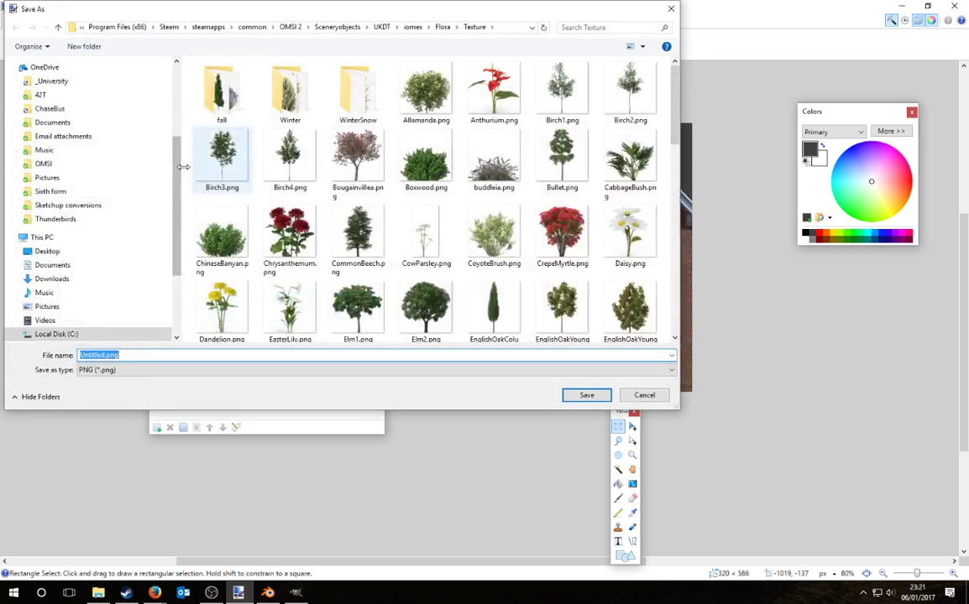
scroll(92, 214, "up", 4)
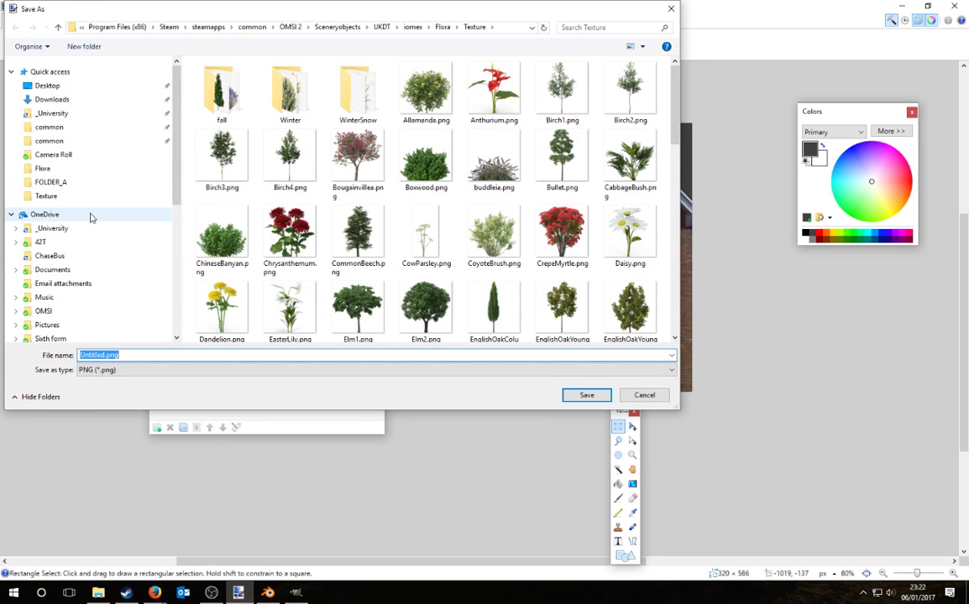
left_click(48, 87)
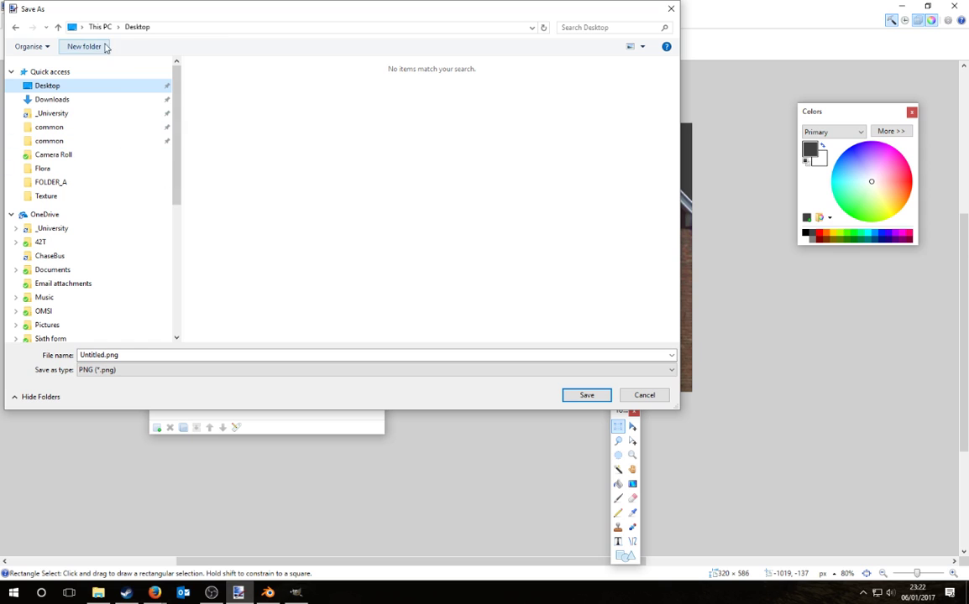
left_click(84, 46)
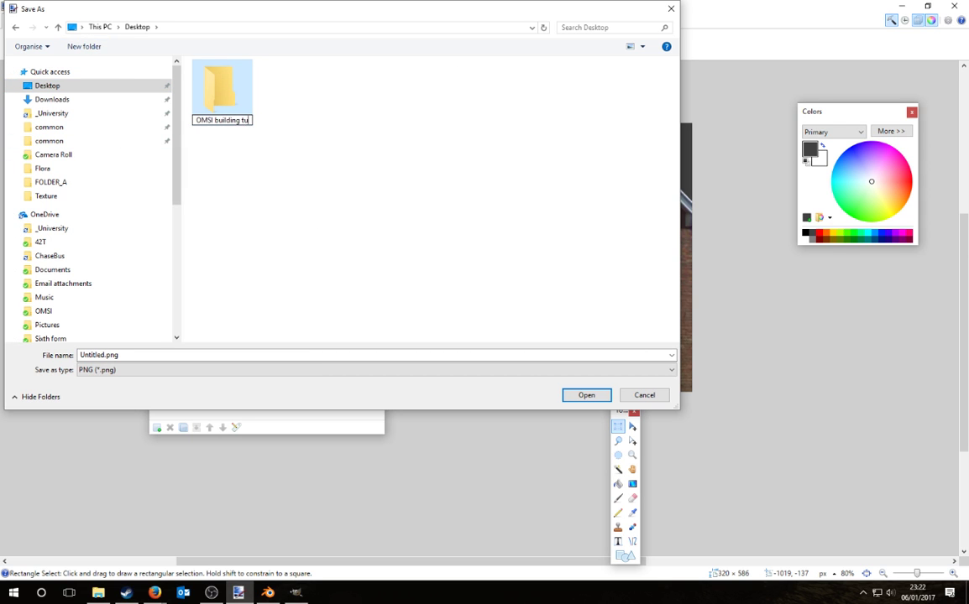
type("OMSI building tutorial")
key("Return")
double_click(217, 90)
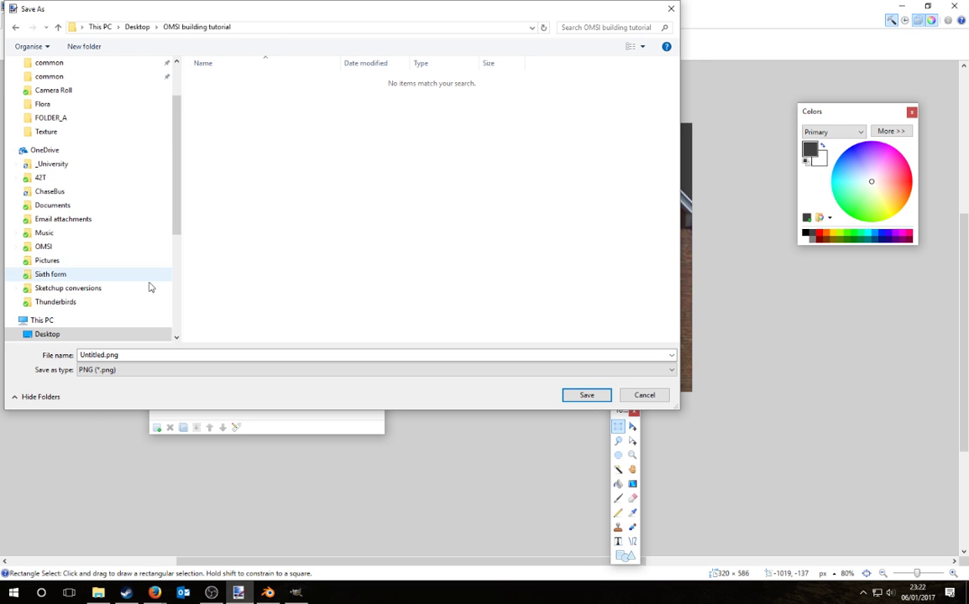
Step: Save the image there as Tut_house01a.png
left_click(134, 355)
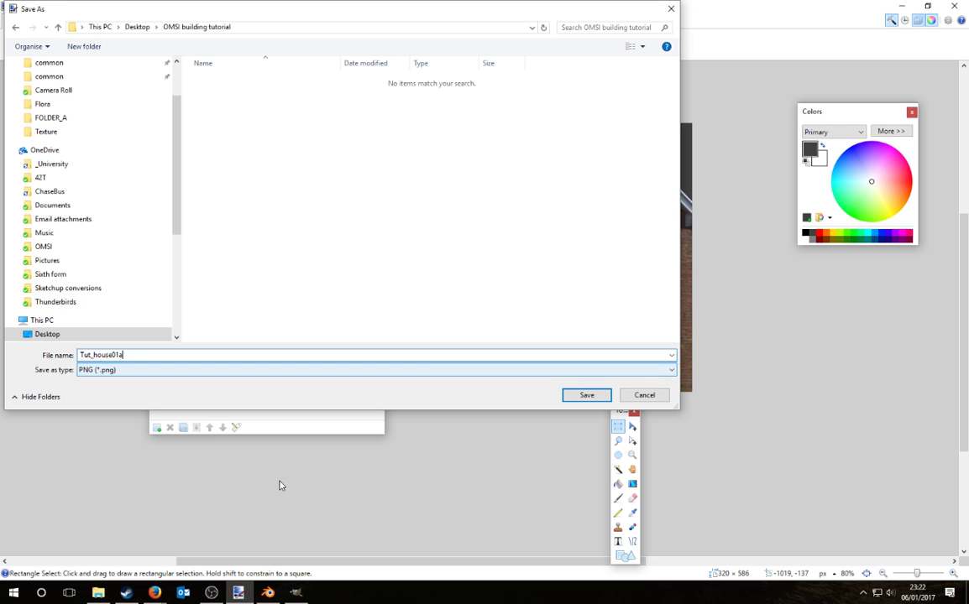
left_click(585, 395)
left_click(478, 283)
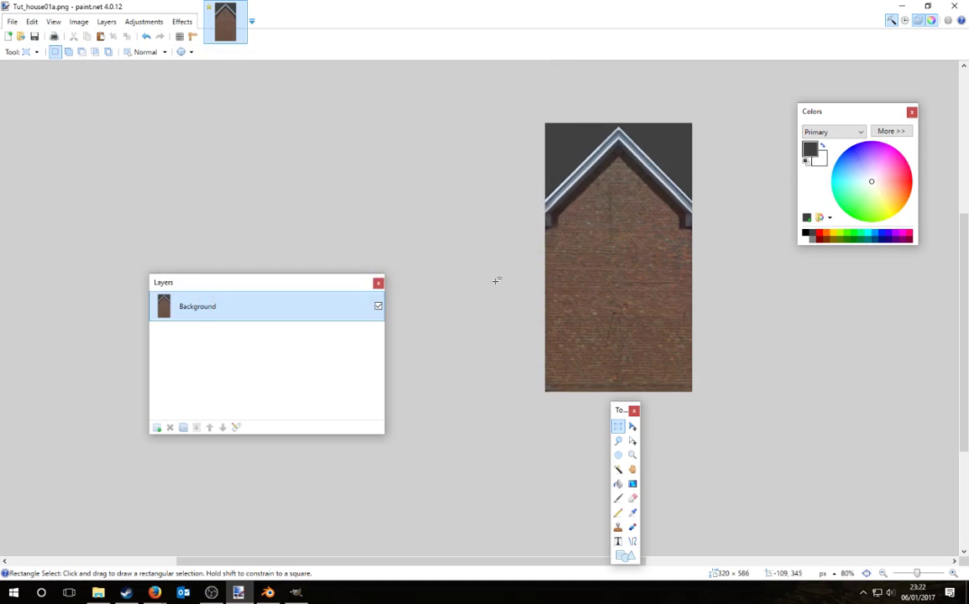
mouse_move(155, 593)
left_click(198, 491)
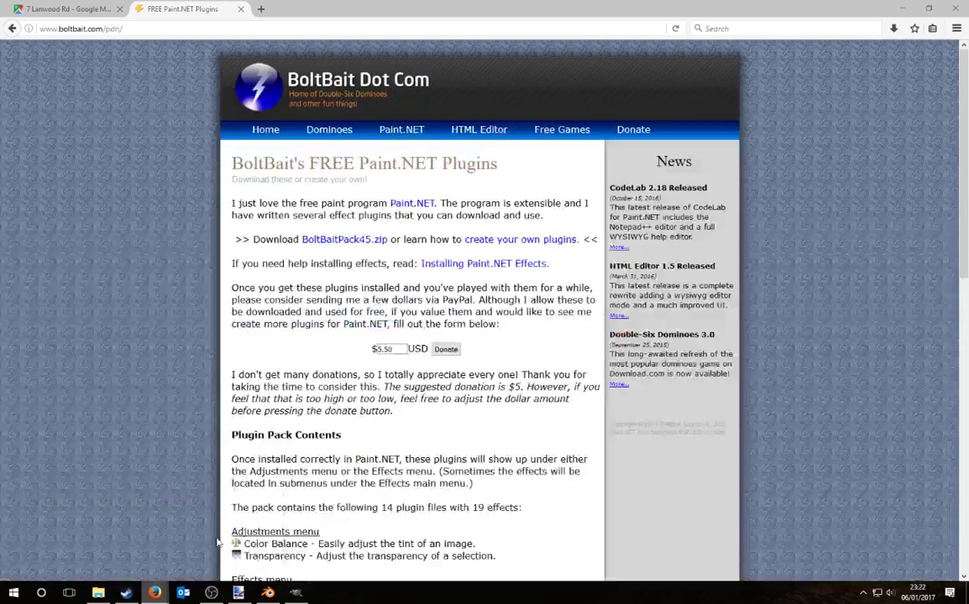
left_click(52, 9)
left_click(526, 271)
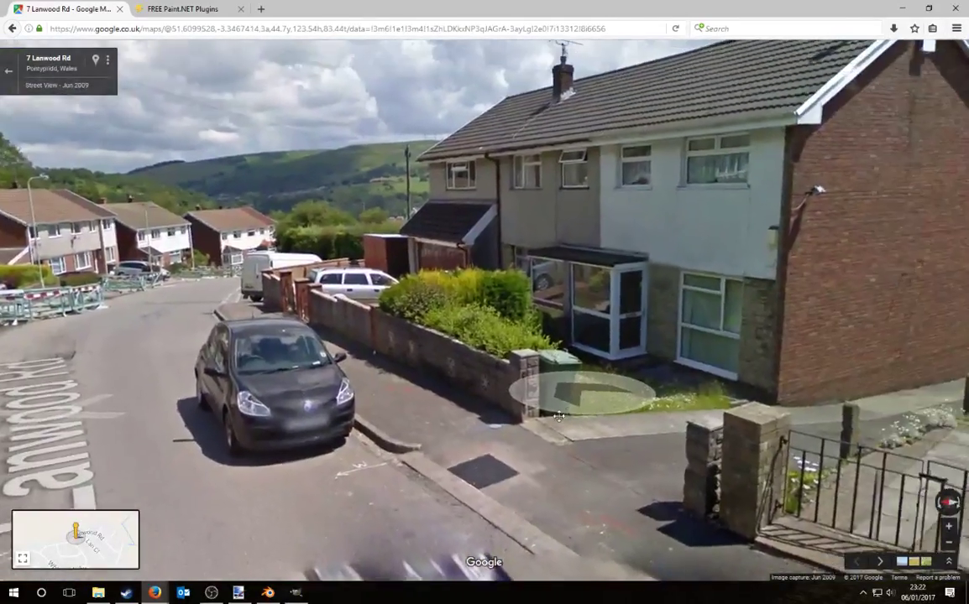
left_click_drag(558, 415, 732, 374)
left_click(732, 374)
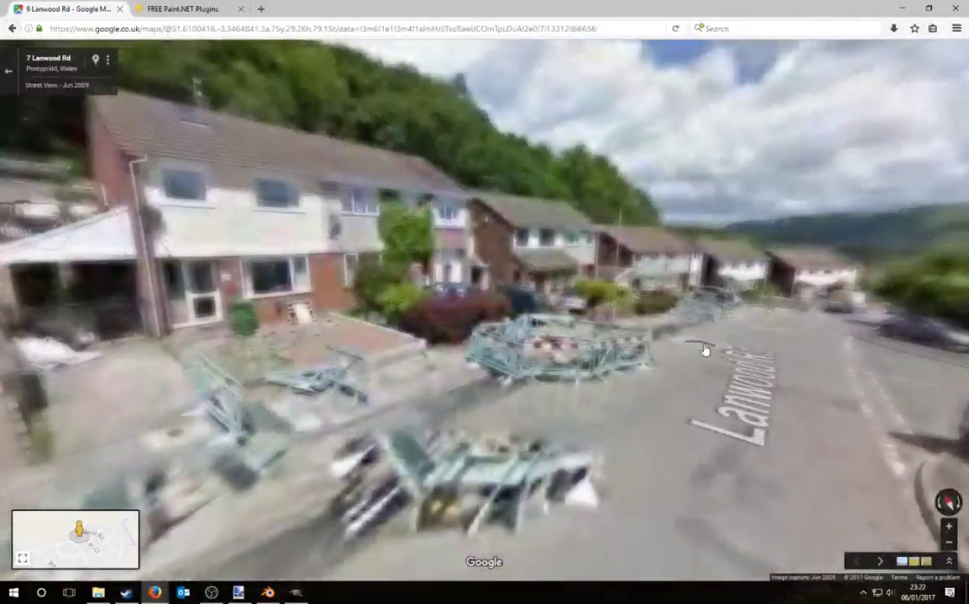
left_click(709, 356)
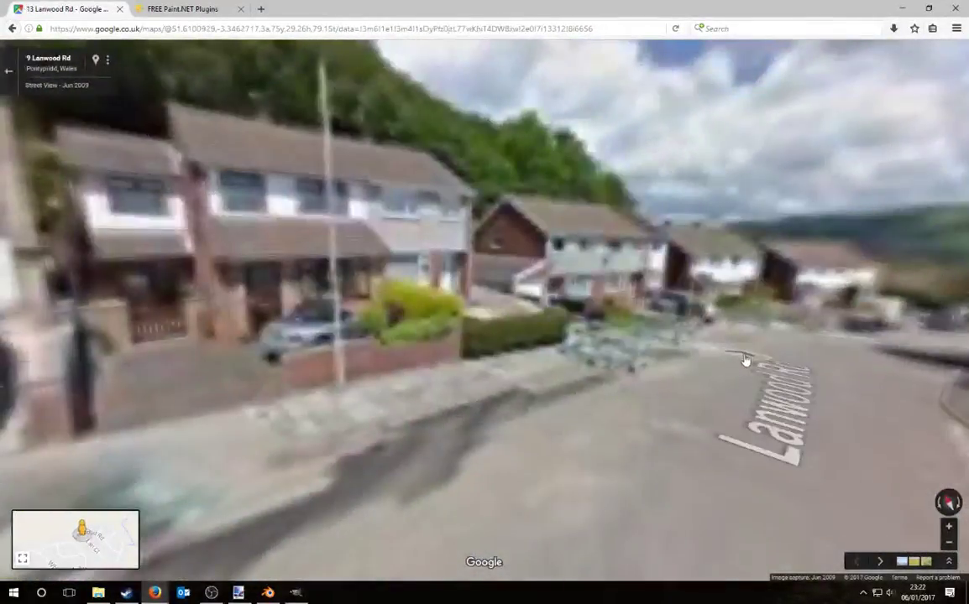
left_click(745, 361)
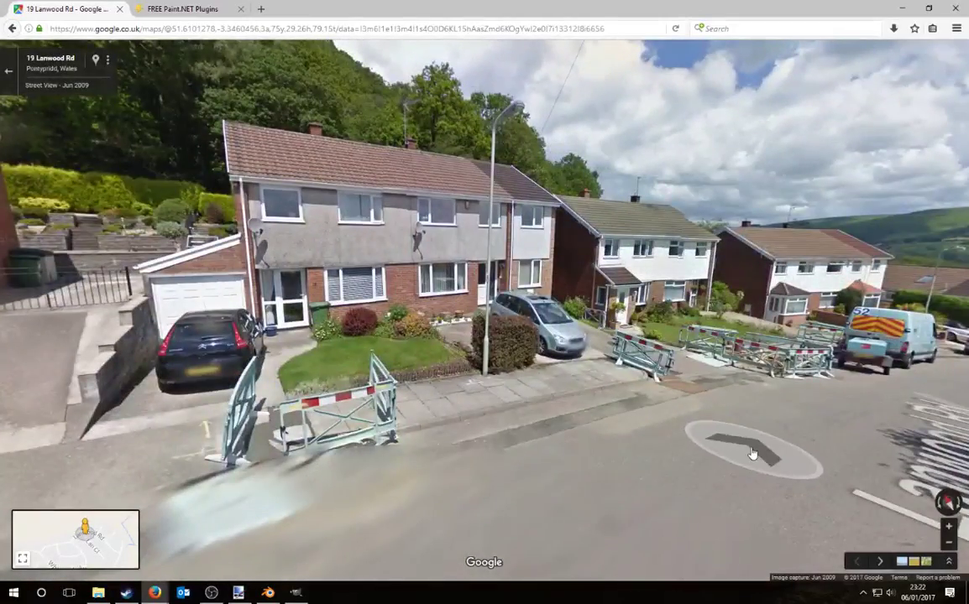
left_click_drag(491, 434, 649, 487)
scroll(739, 457, "up", 2)
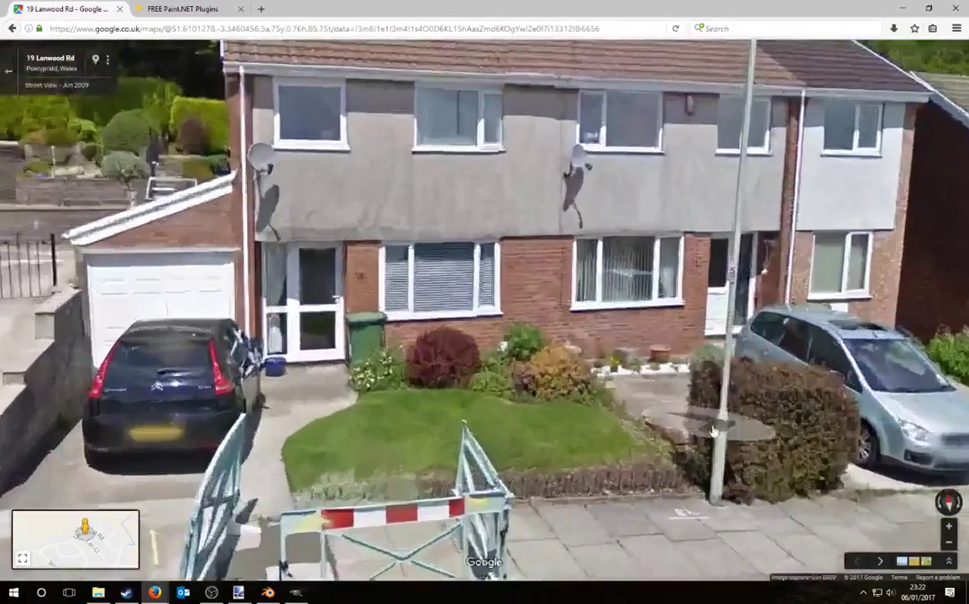
left_click_drag(830, 430, 819, 386)
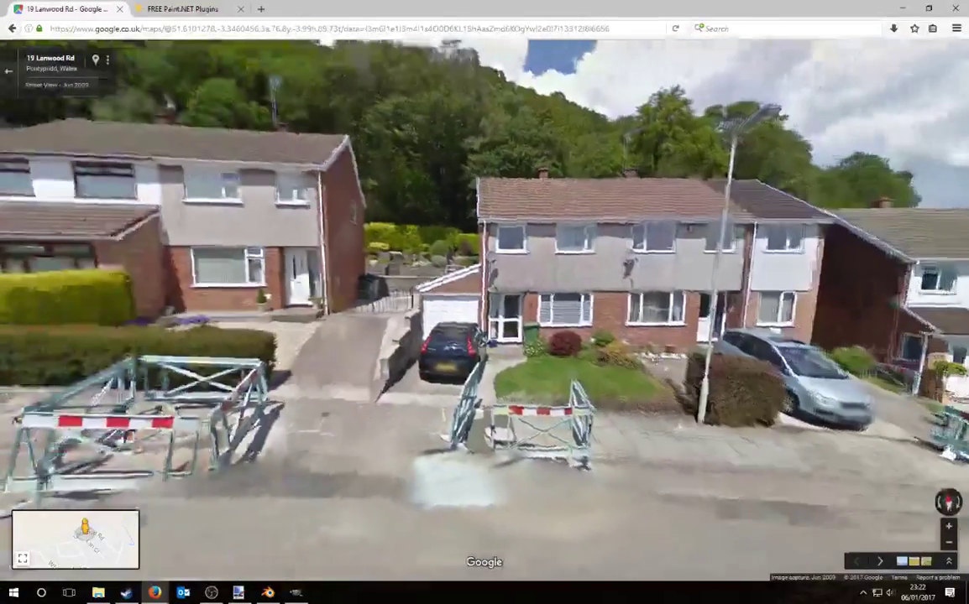
left_click_drag(656, 359, 329, 324)
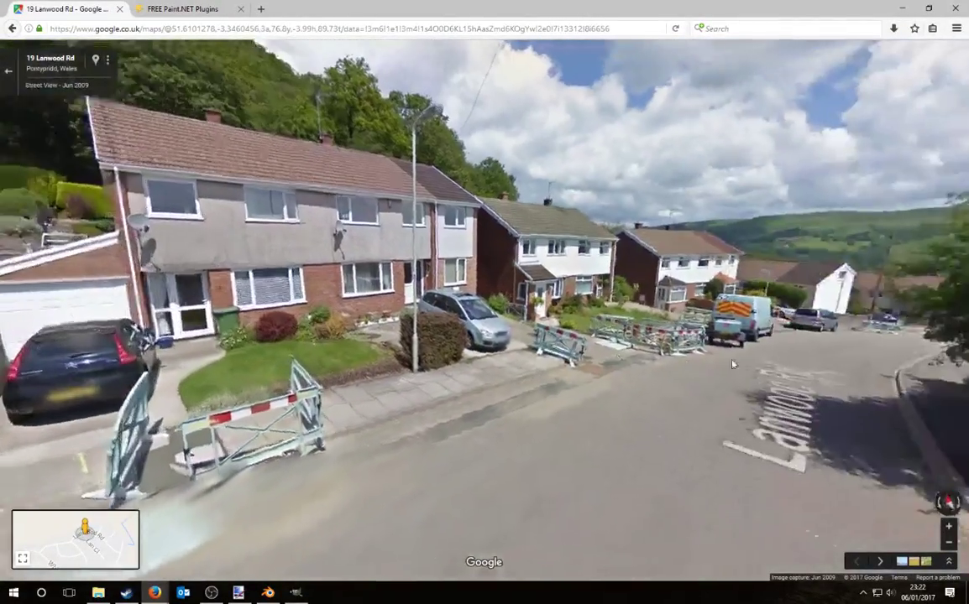
left_click(775, 371)
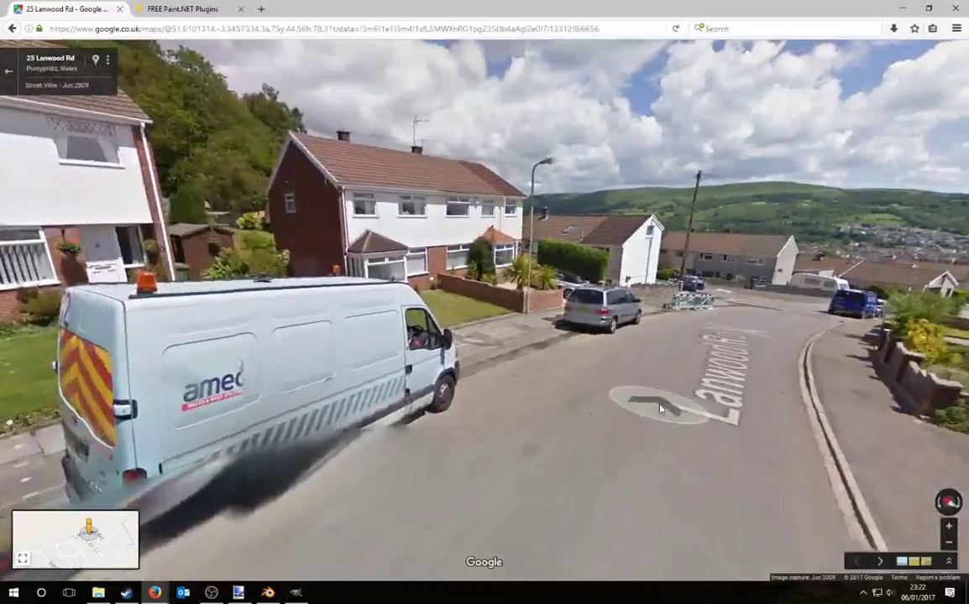
left_click(660, 409)
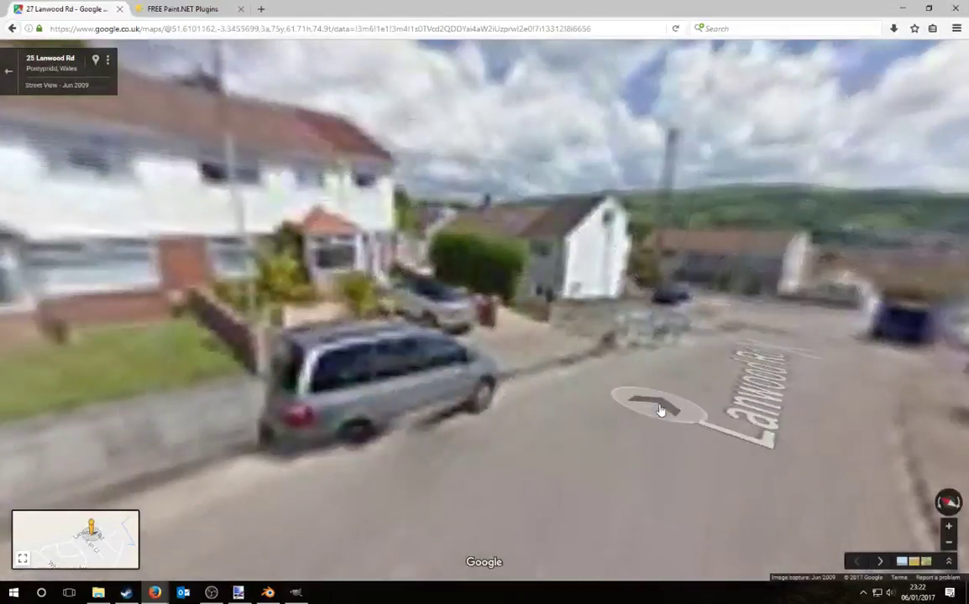
left_click_drag(654, 399, 283, 389)
left_click_drag(739, 336, 294, 386)
left_click(548, 323)
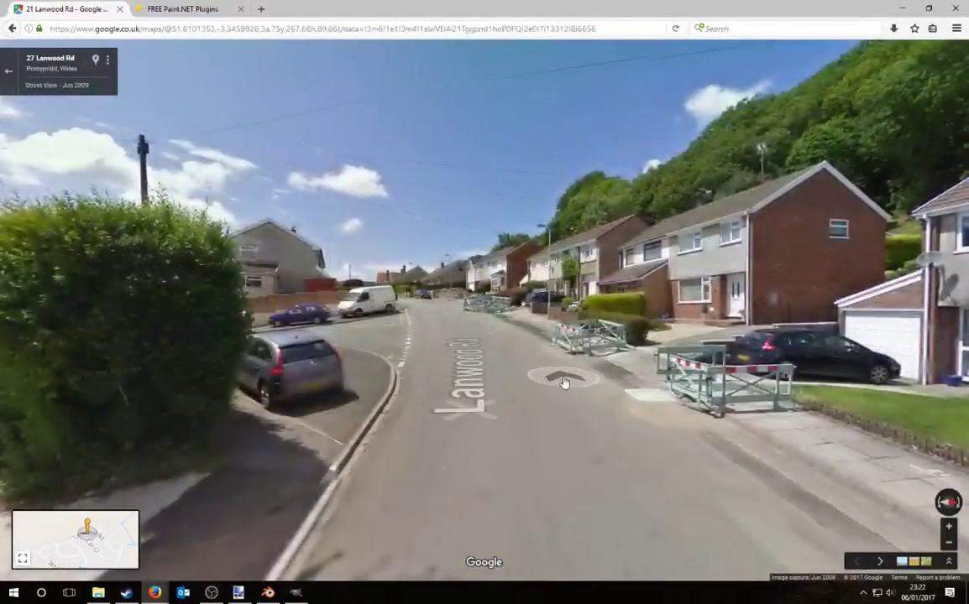
left_click(561, 378)
left_click(425, 349)
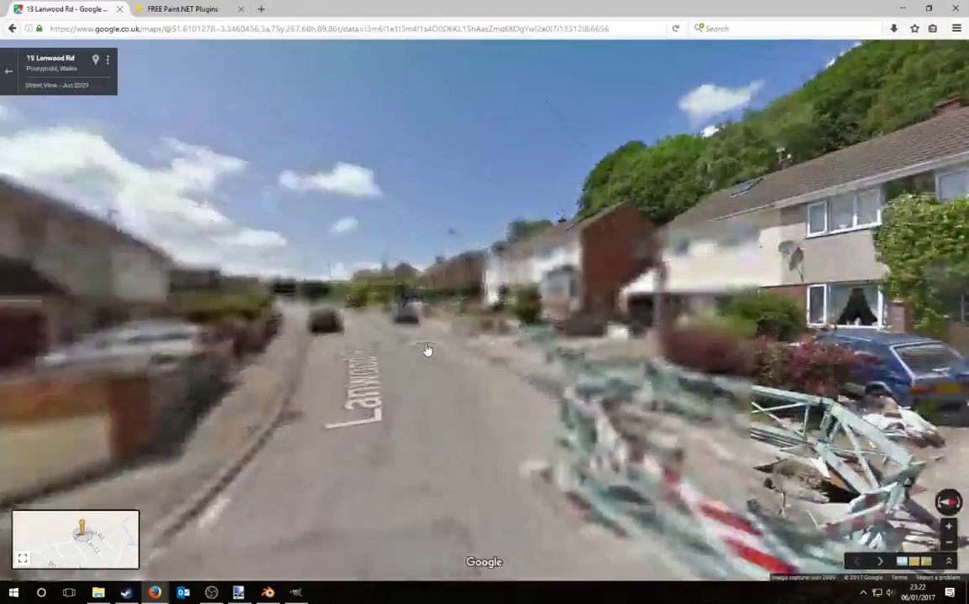
left_click(395, 355)
left_click_drag(395, 355, 718, 386)
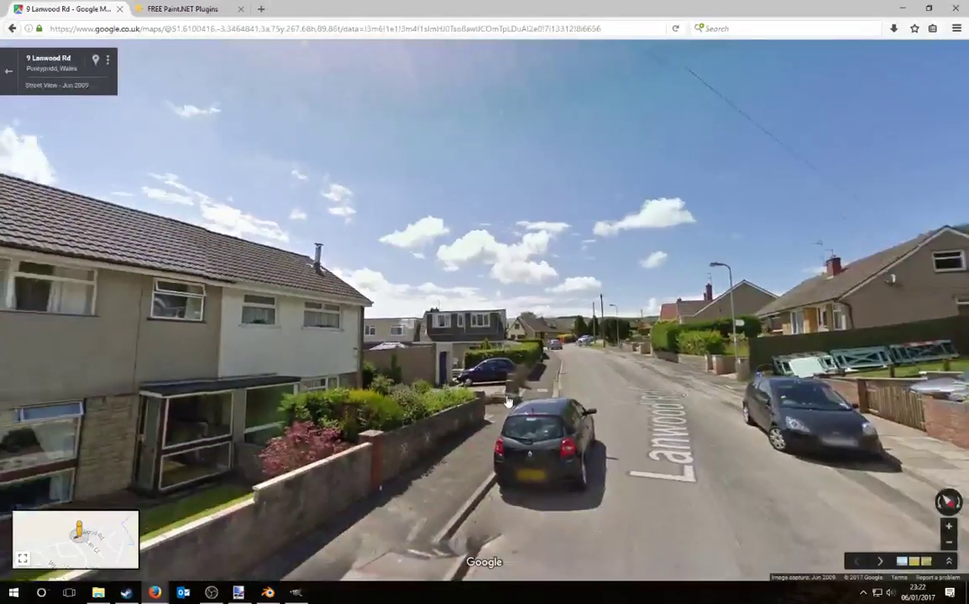
left_click_drag(525, 399, 806, 370)
left_click(821, 431)
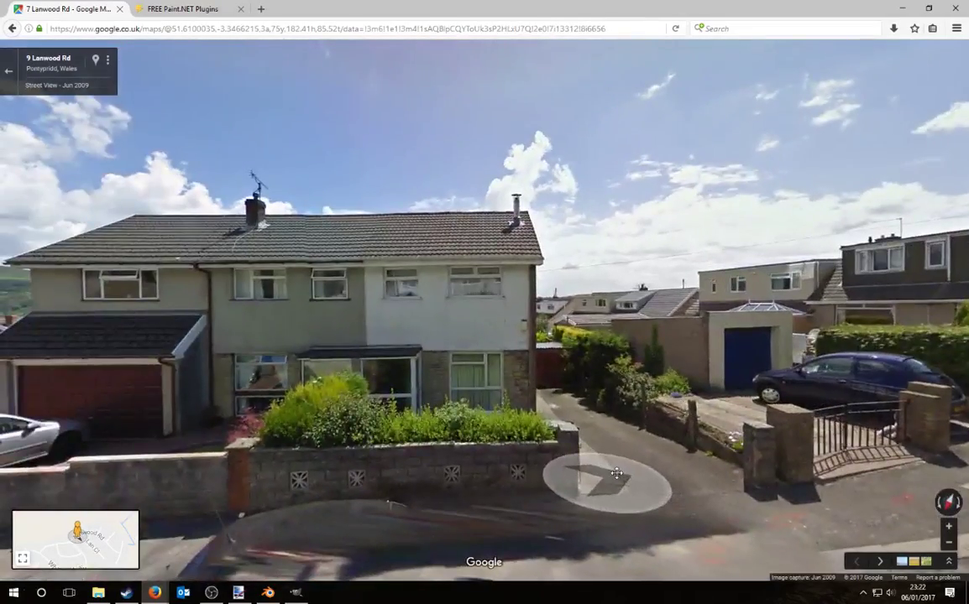
left_click_drag(616, 474, 395, 406)
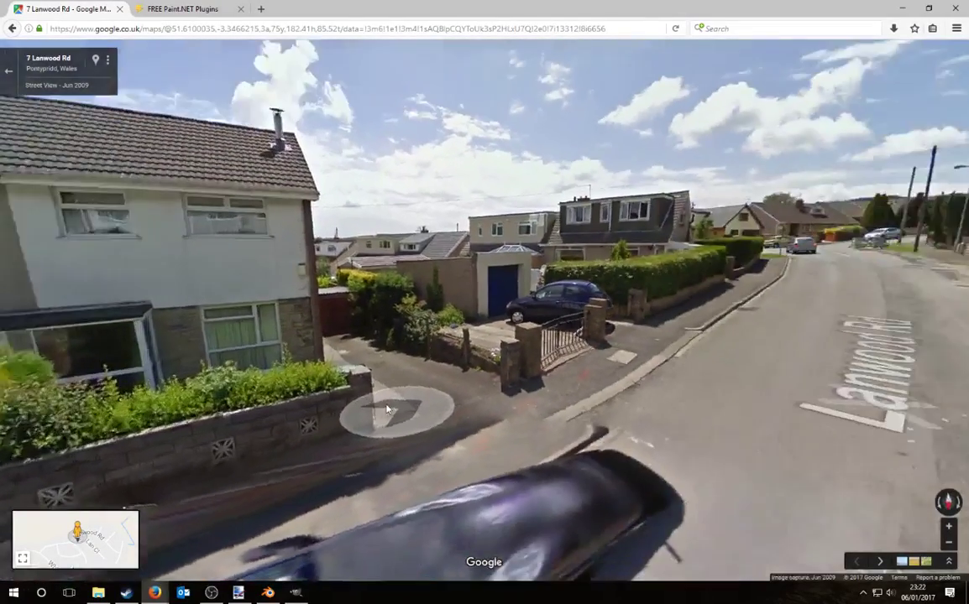
left_click(666, 351)
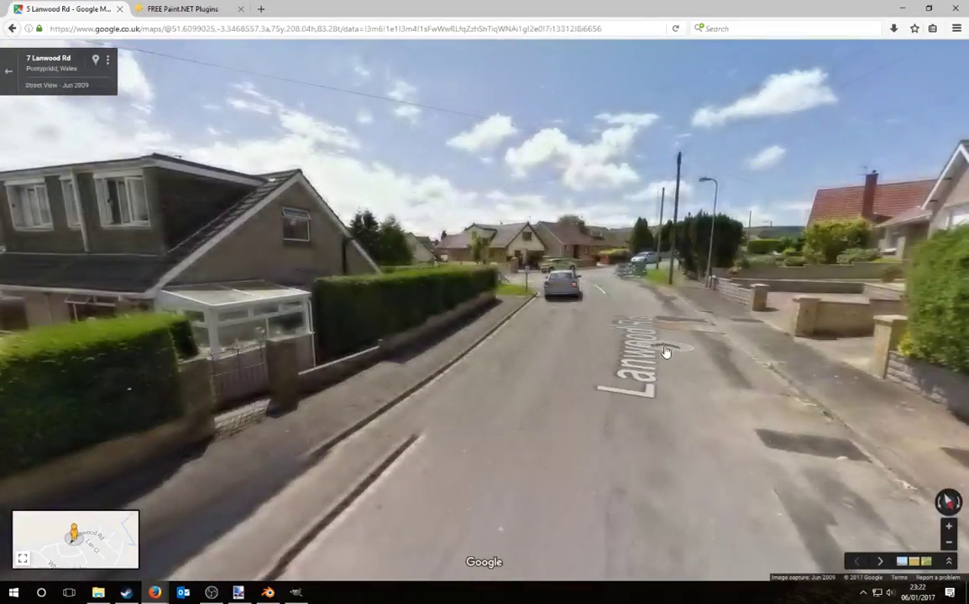
left_click(660, 345)
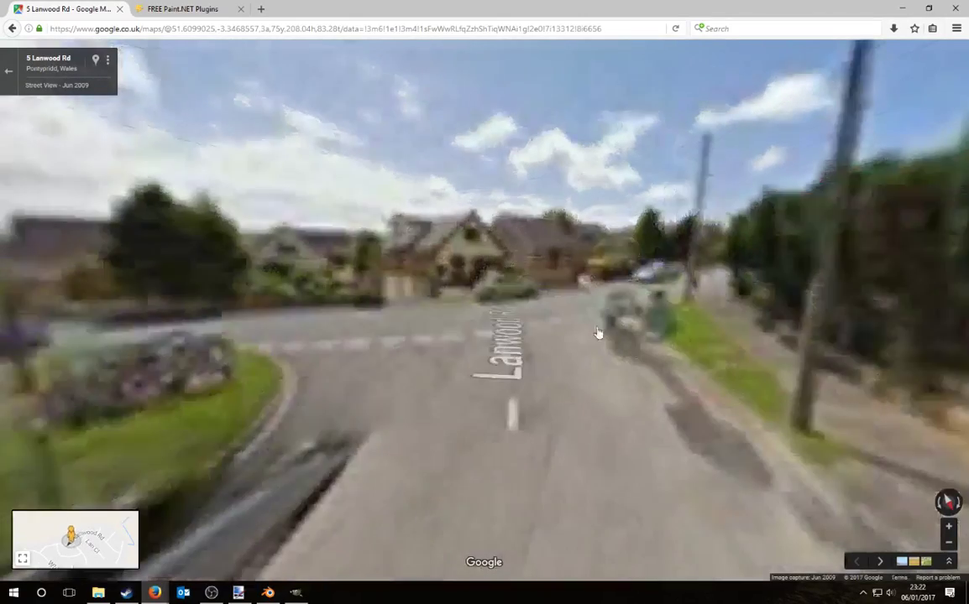
left_click_drag(293, 404, 523, 370)
left_click(522, 369)
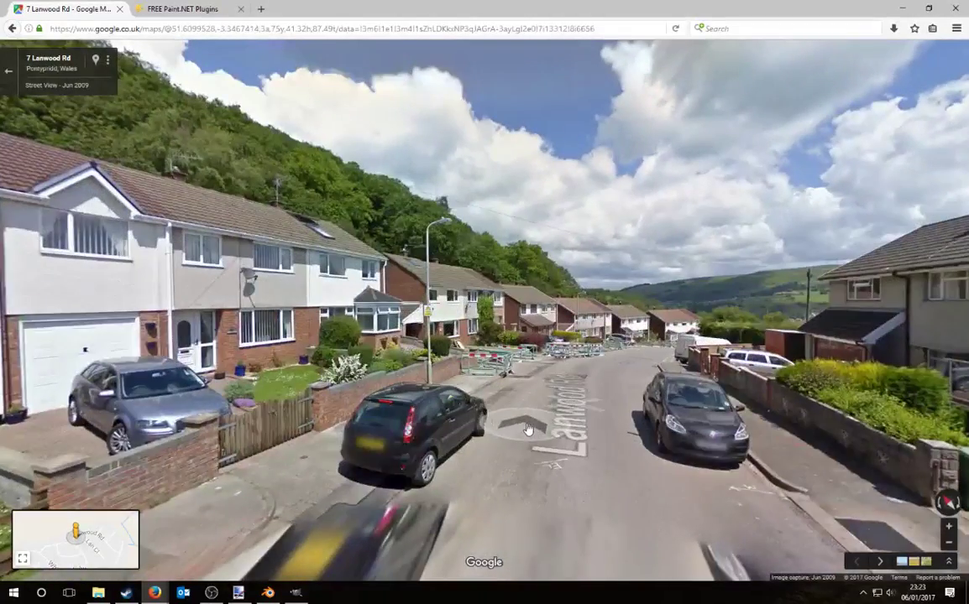
left_click(512, 422)
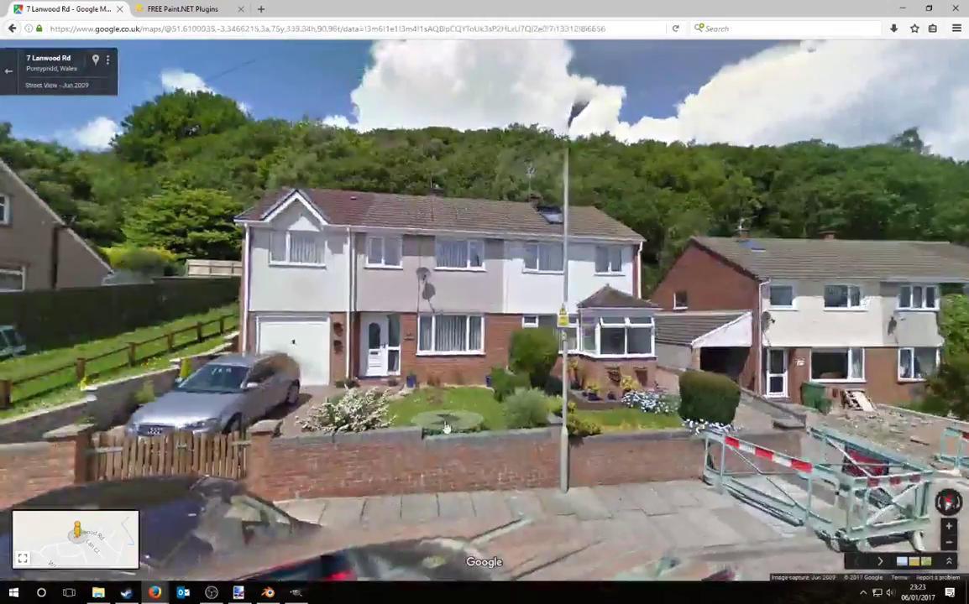
left_click_drag(437, 457, 545, 471)
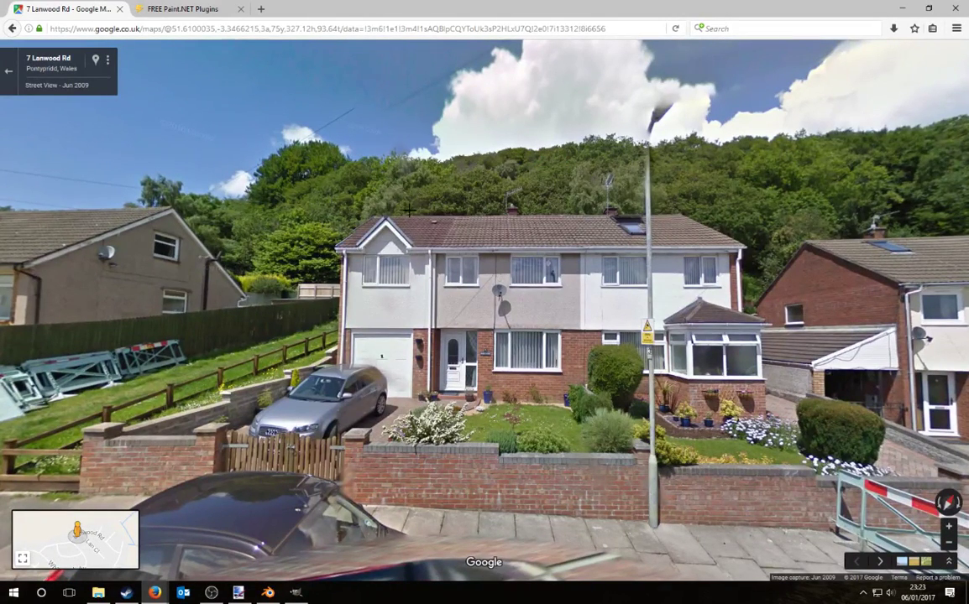
Step: Zoom in on the semi-detached house facade in full screen, then exit Street View to the Pontypridd map
scroll(452, 295, "up", 3)
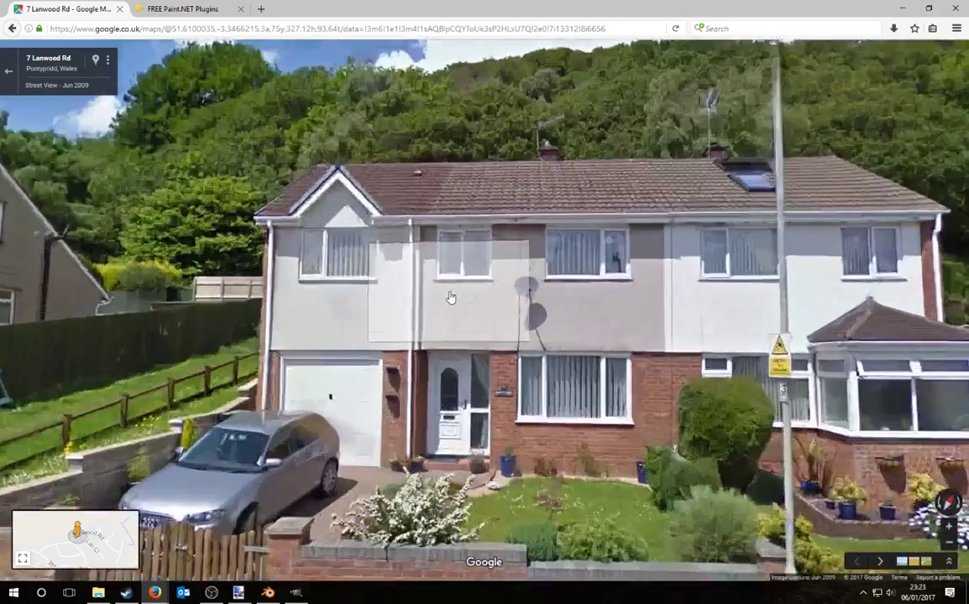
key("F11")
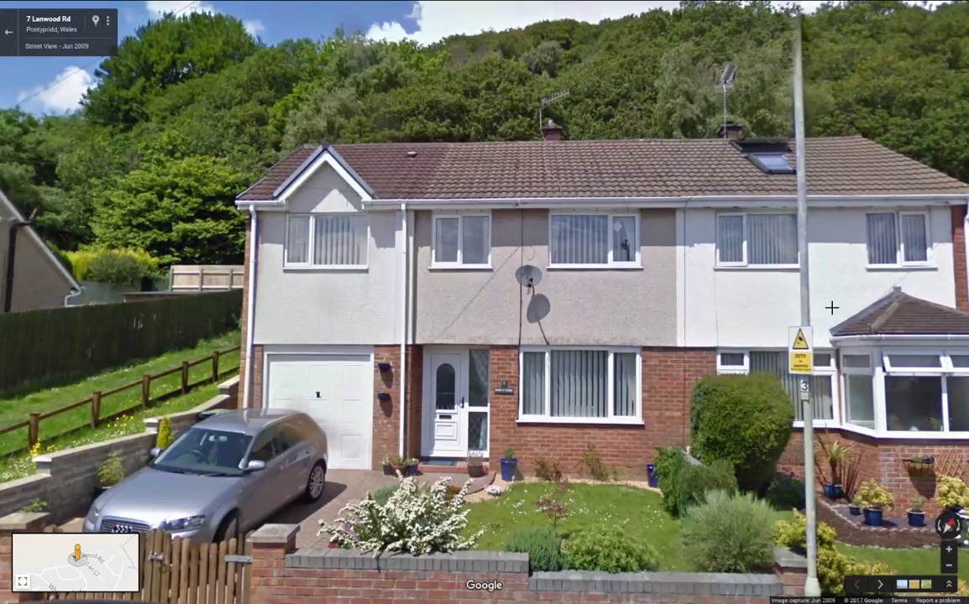
key("Escape")
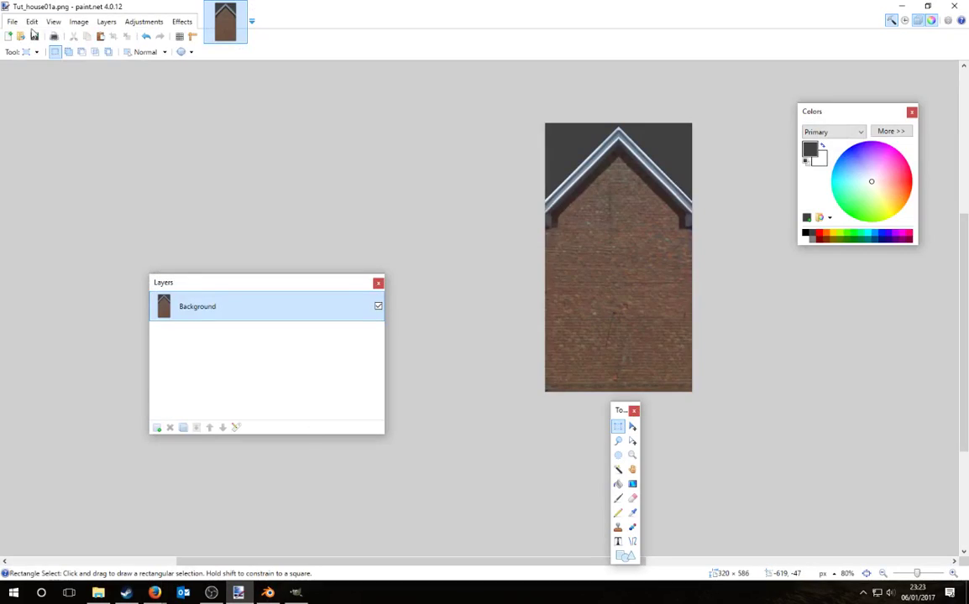
Step: Paste the Street View screenshot into a new 1680 × 1050 image and fit it to the window
left_click(13, 21)
left_click(28, 35)
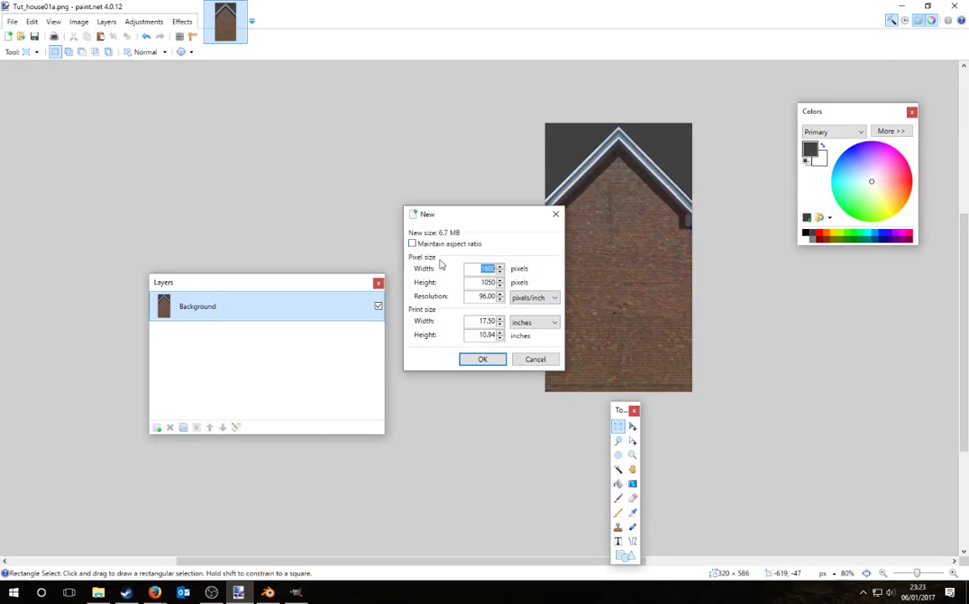
key("Return")
key("ctrl+v")
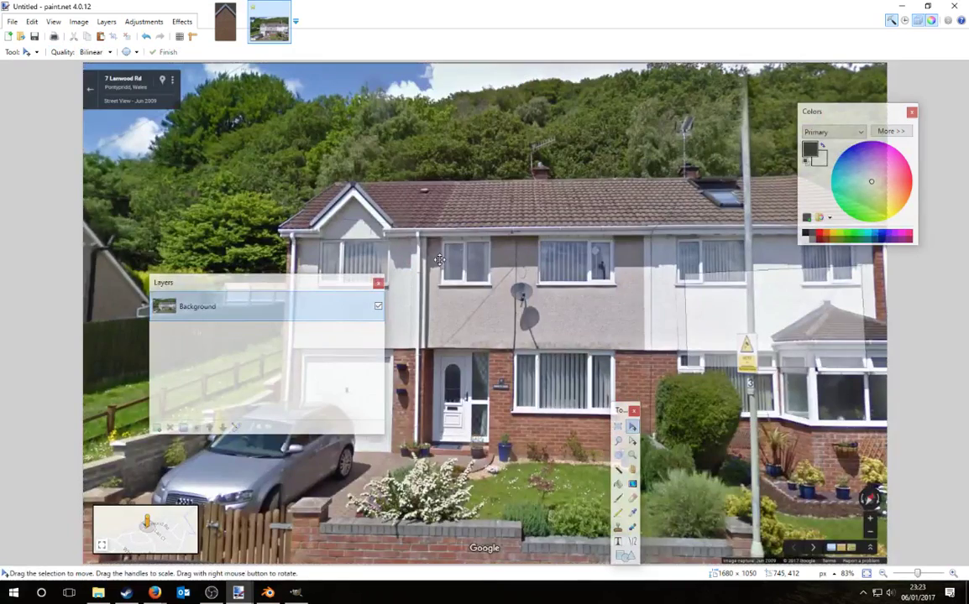
key("ctrl+b")
Step: Select and copy the brickwork below the front window
key("s")
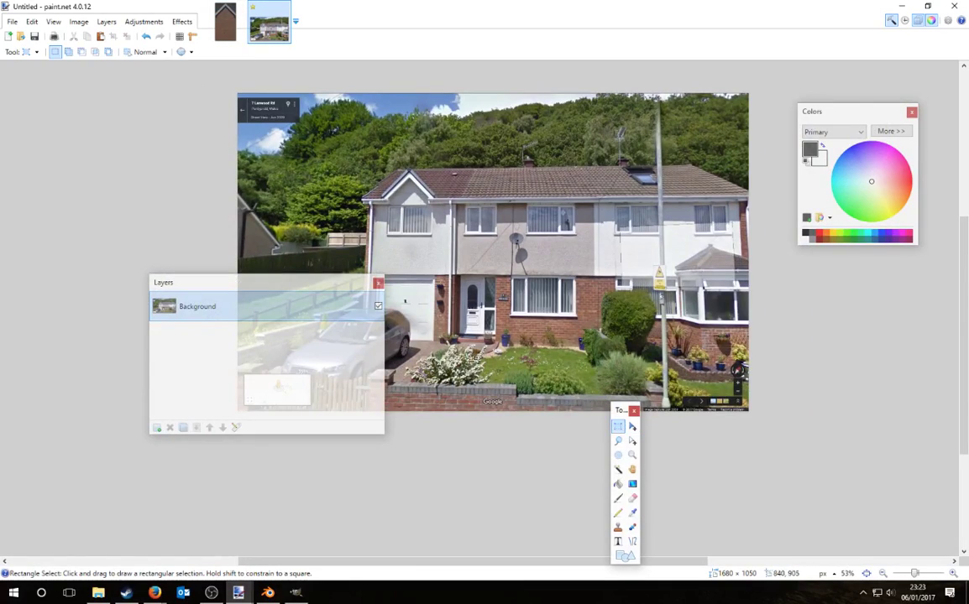
scroll(542, 343, "up", 4, "ctrl")
left_click_drag(541, 352, 607, 380)
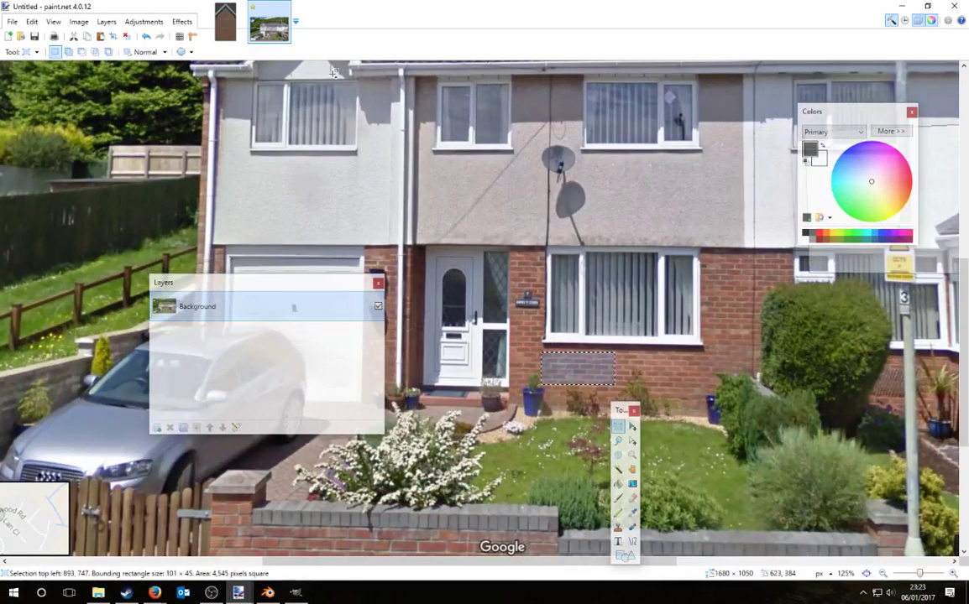
key("ctrl+c")
Step: Paste the brick strip into Tut_house01a.png's lower-right corner and add Layer 2
key("ctrl+Tab")
key("ctrl+v")
scroll(715, 411, "up", 3, "ctrl")
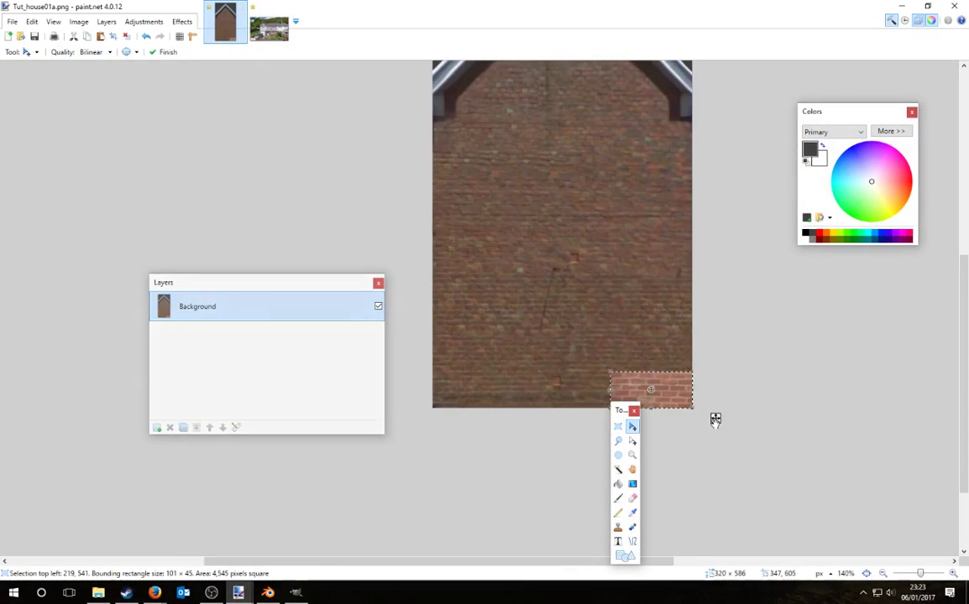
left_click_drag(716, 420, 624, 321)
key("ctrl+z")
left_click(157, 427)
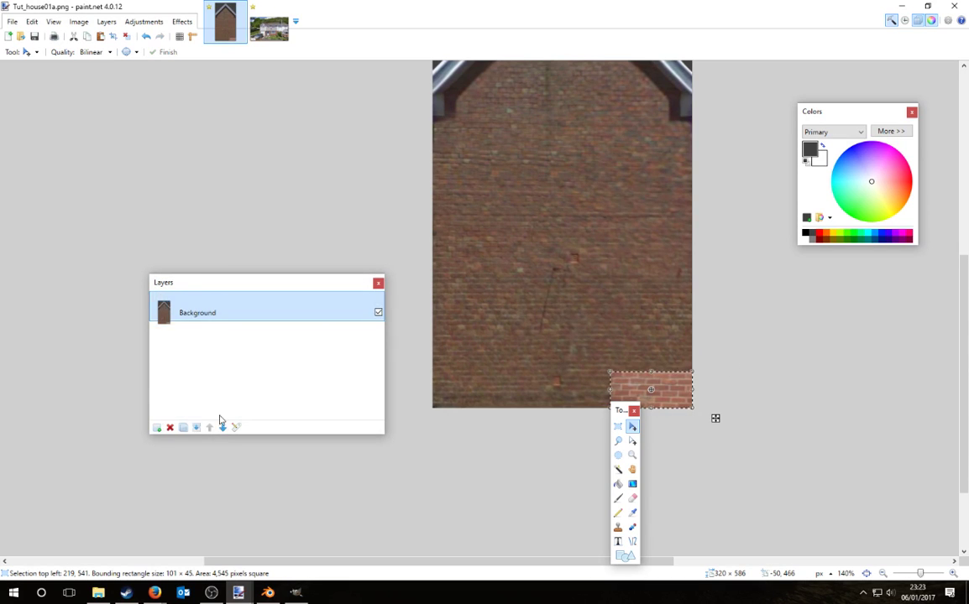
key("ctrl+z")
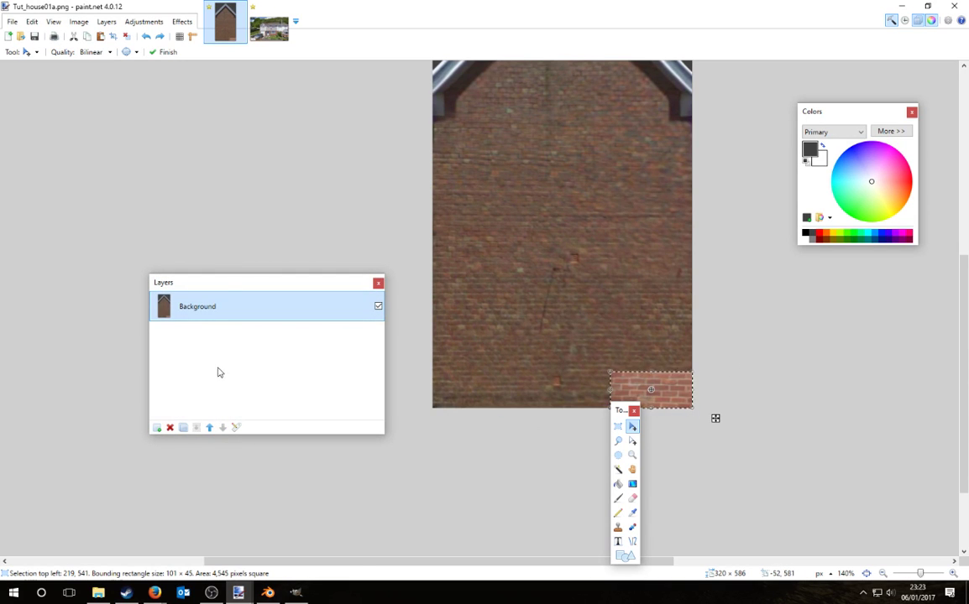
left_click(157, 428)
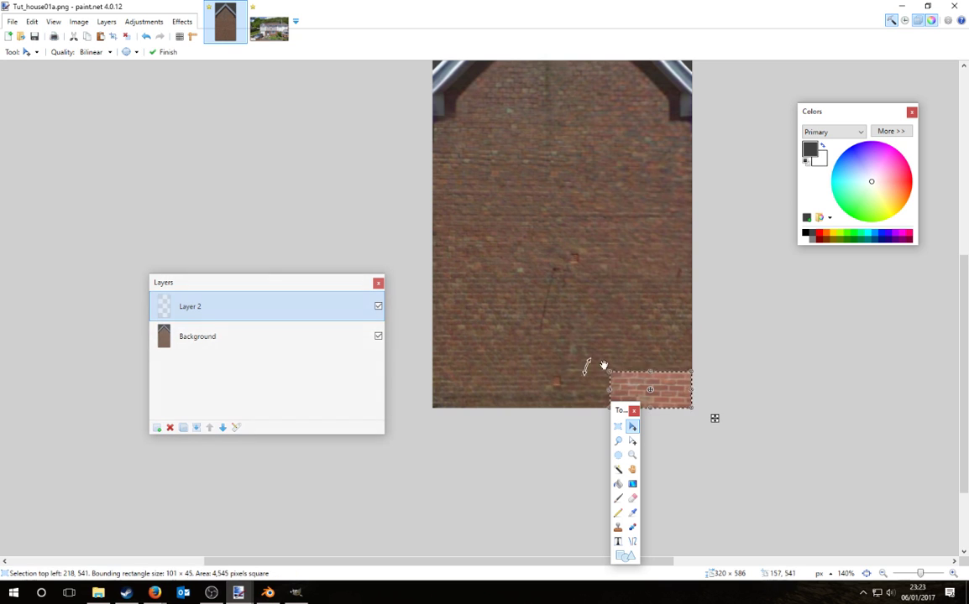
left_click(618, 427)
scroll(737, 383, "down", 3, "ctrl")
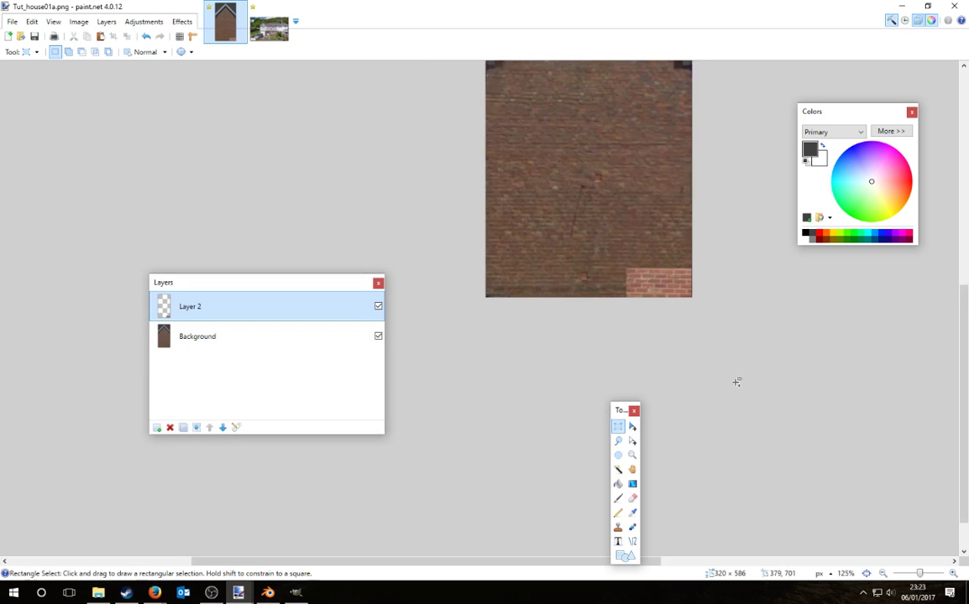
Step: Try shifting the brick strip's hue toward yellow, then discard it
left_click(141, 21)
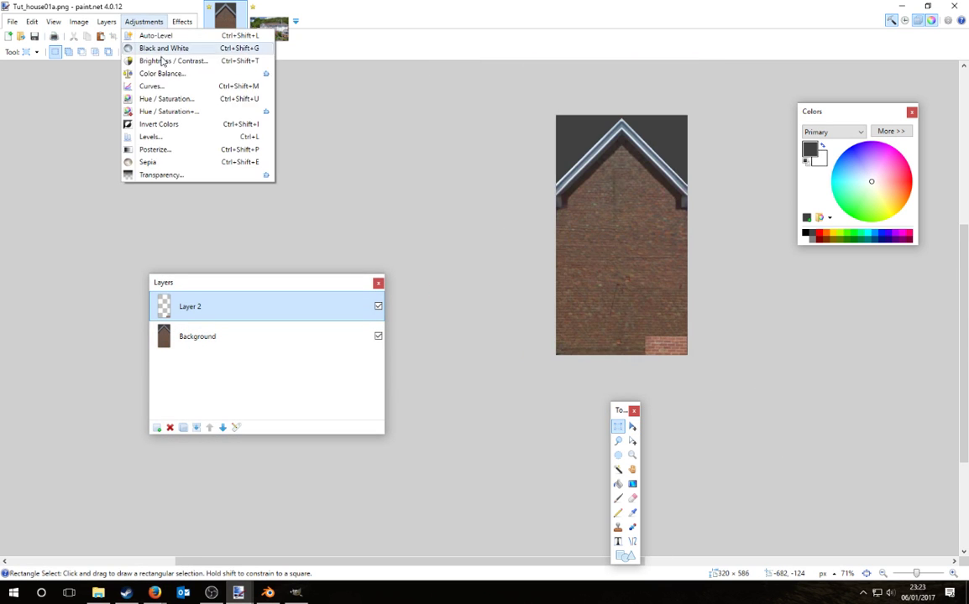
left_click(170, 98)
left_click_drag(503, 232, 310, 160)
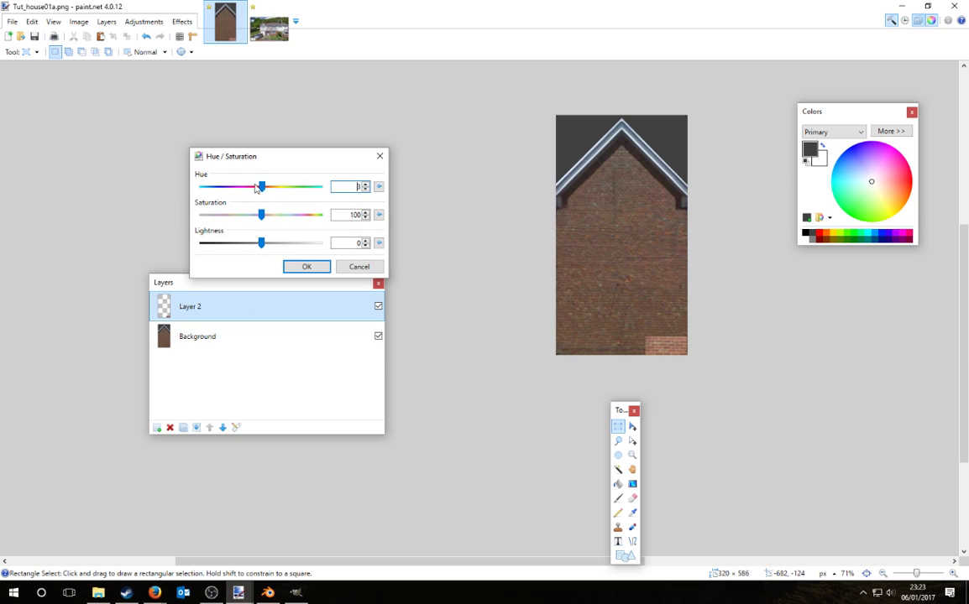
left_click_drag(262, 188, 273, 186)
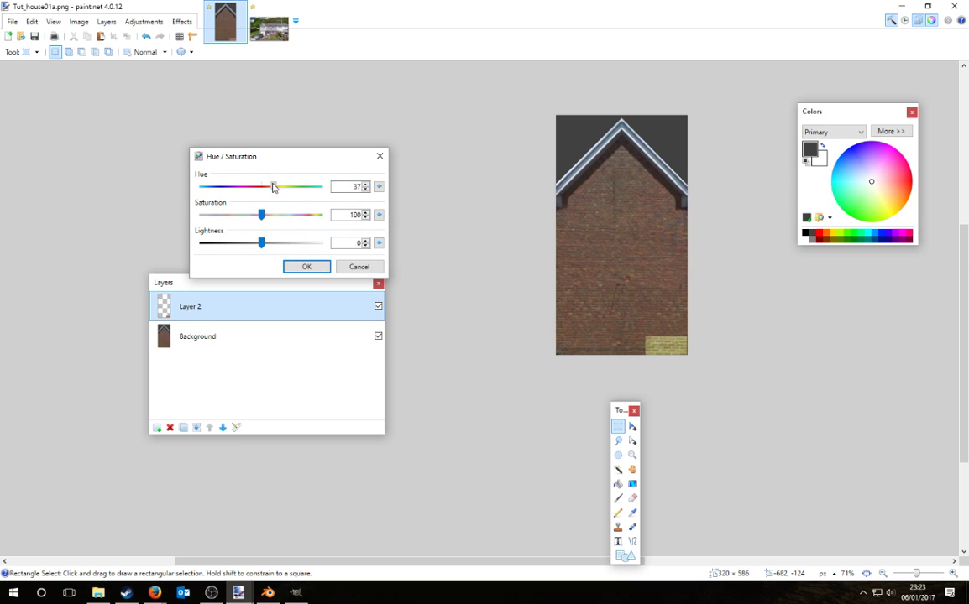
left_click(356, 267)
Step: On the Background layer, try lightening the wall with Hue / Saturation, then discard it
left_click(211, 336)
left_click(144, 21)
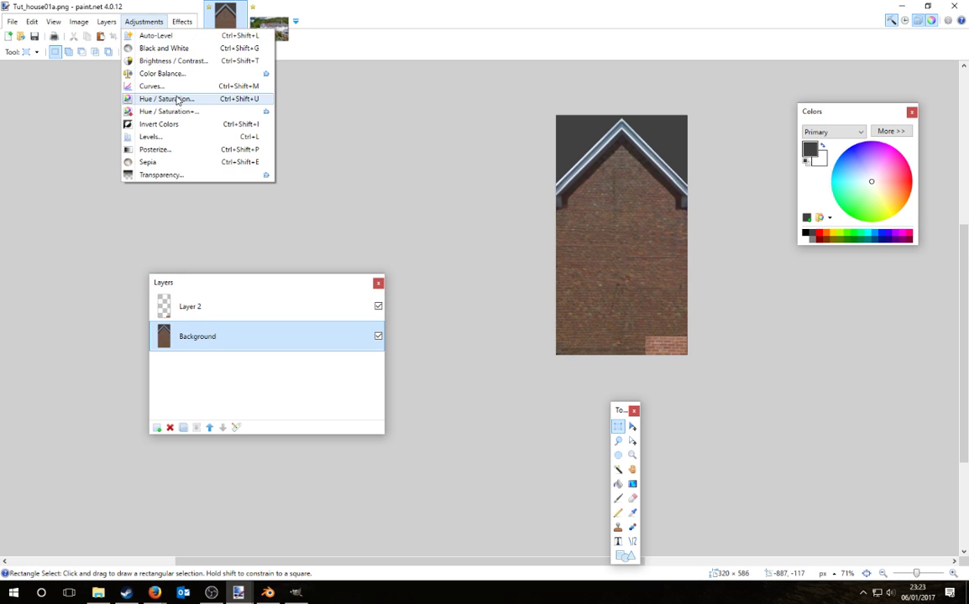
left_click(178, 99)
left_click_drag(441, 229, 279, 158)
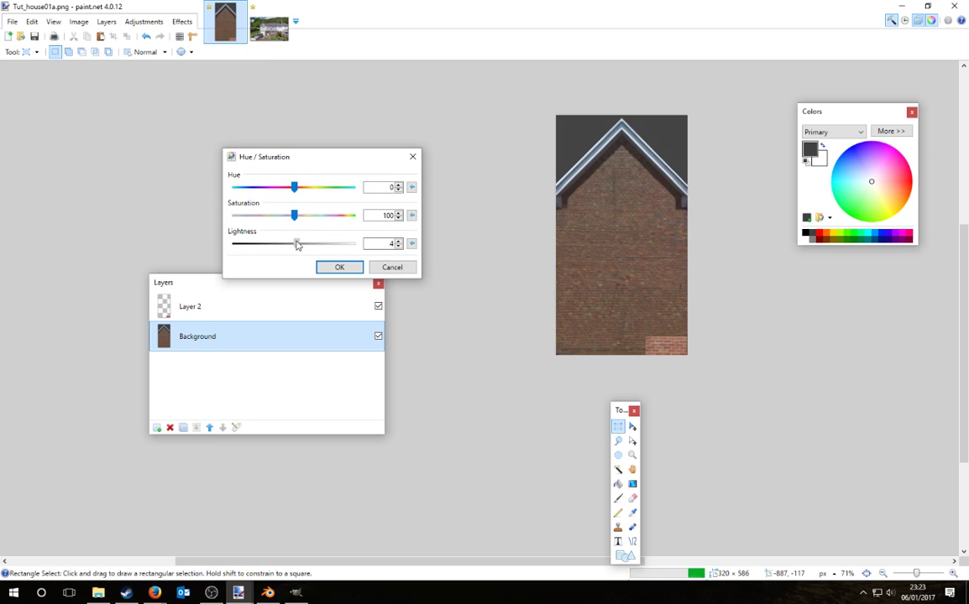
left_click_drag(297, 244, 299, 246)
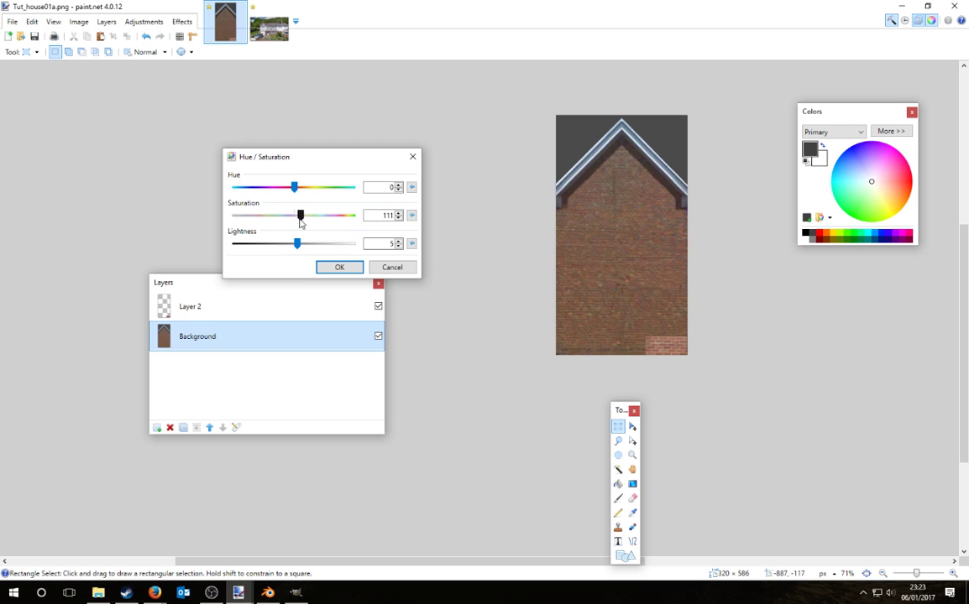
left_click_drag(301, 246, 306, 250)
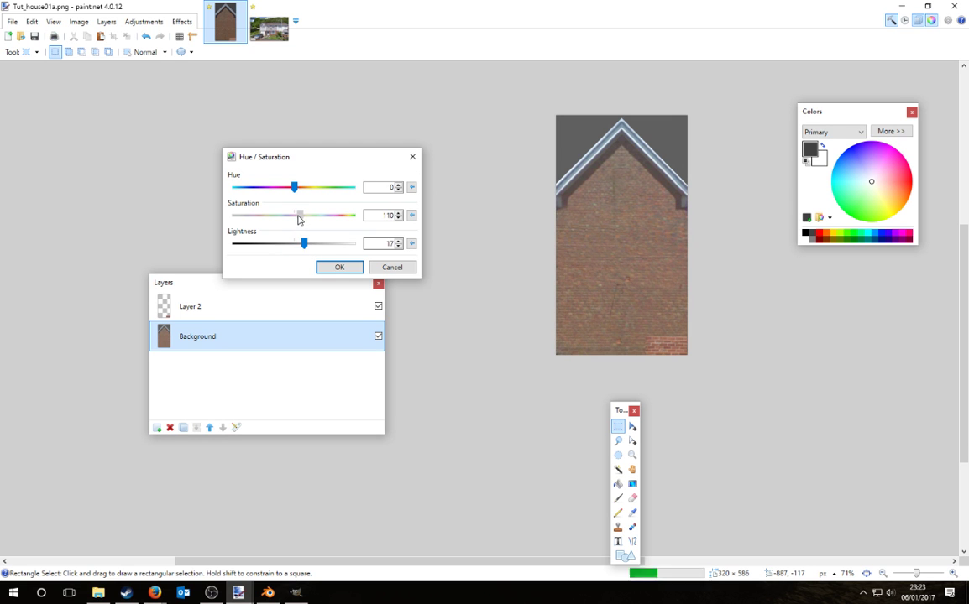
left_click_drag(304, 243, 295, 248)
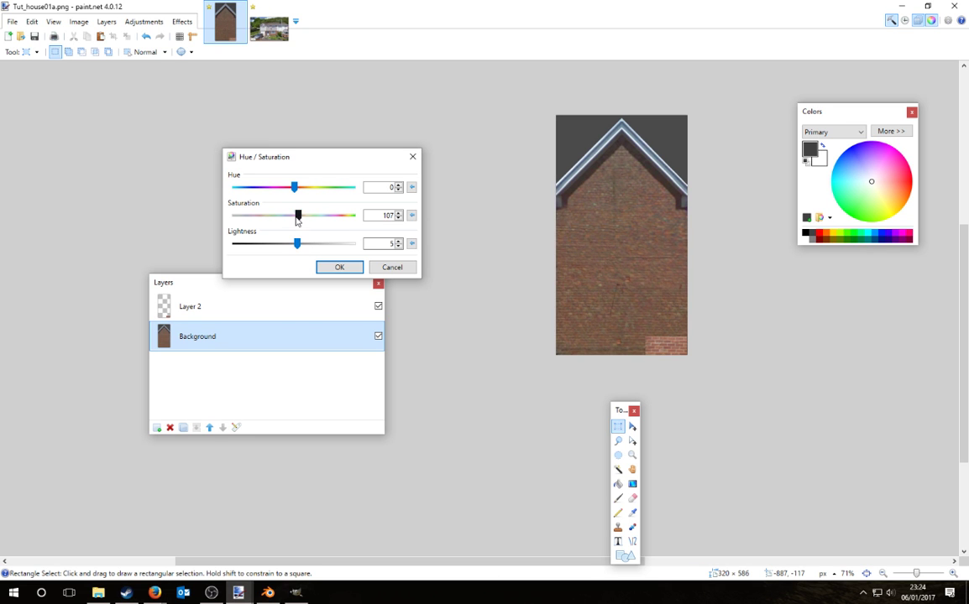
left_click(392, 266)
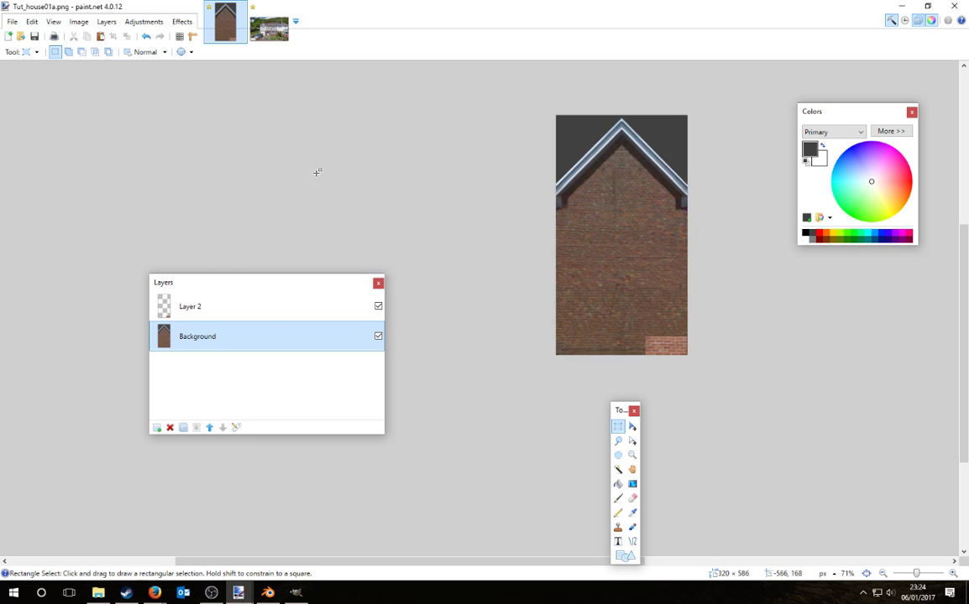
Step: Apply Brightness 19 and Contrast 17 to the Background brick wall
left_click(144, 21)
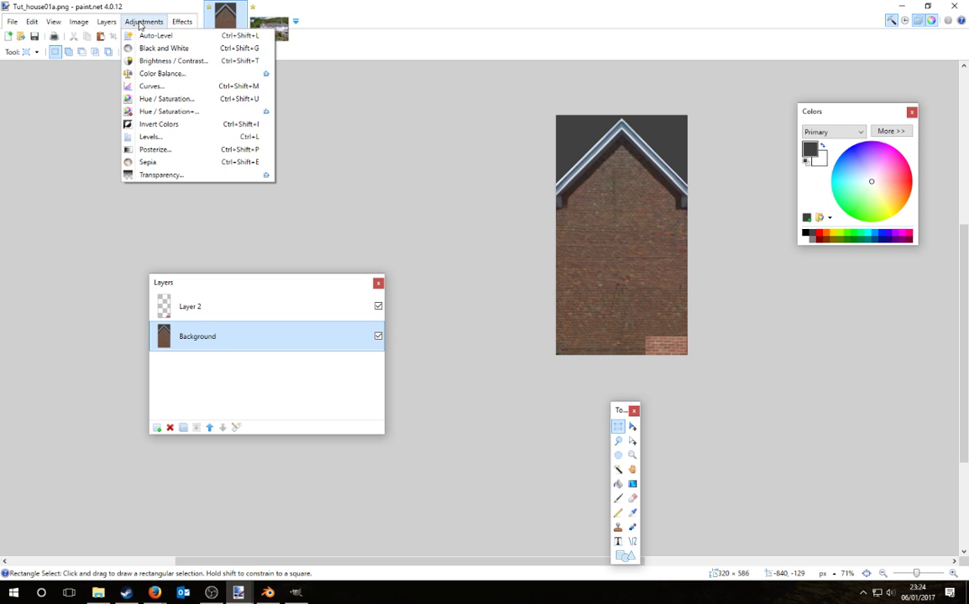
left_click(172, 62)
left_click_drag(495, 246, 324, 213)
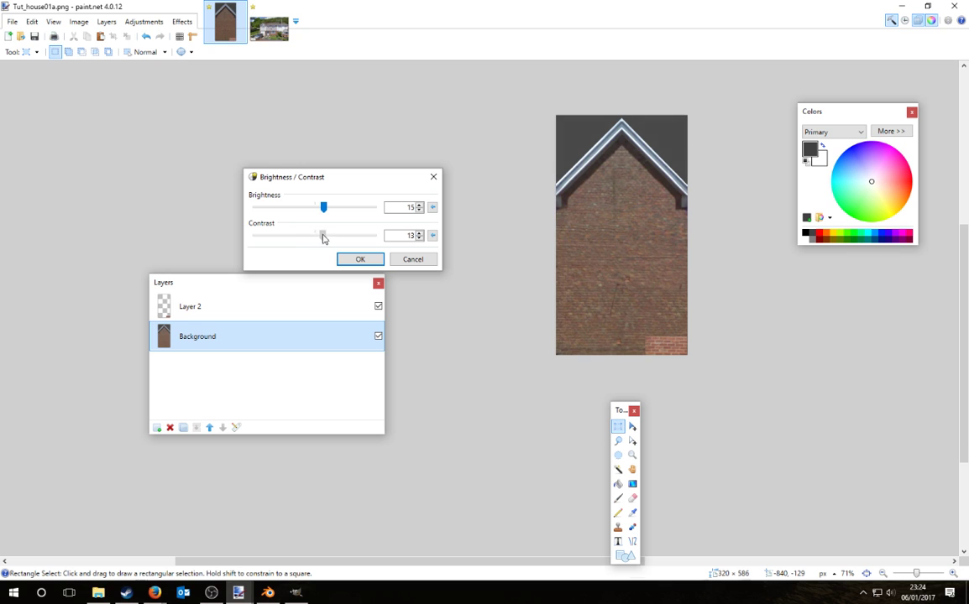
left_click_drag(326, 216, 334, 213)
left_click(360, 259)
Step: Select a rectangle of bricks in the middle of the Background wall
left_click(227, 311)
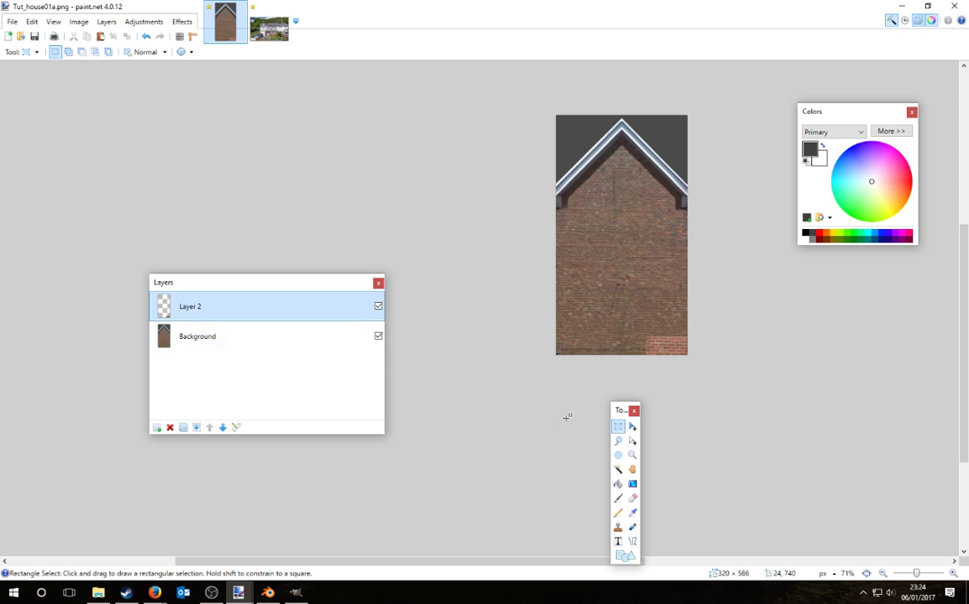
left_click(228, 336)
left_click_drag(582, 251, 652, 284)
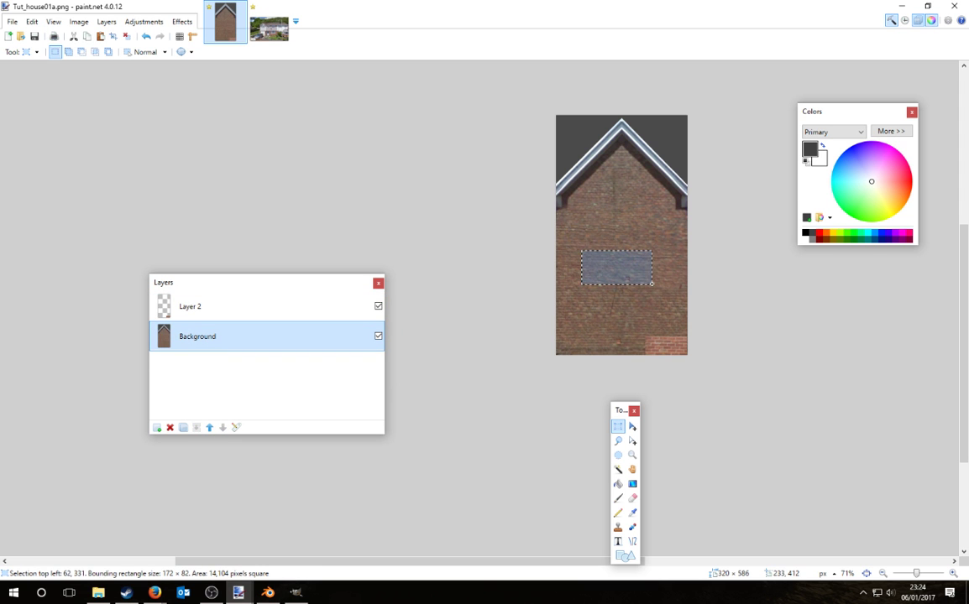
Step: In the house screenshot, paste the brick patch on a new layer just below the front window
left_click(269, 27)
left_click(156, 427)
key("ctrl+v")
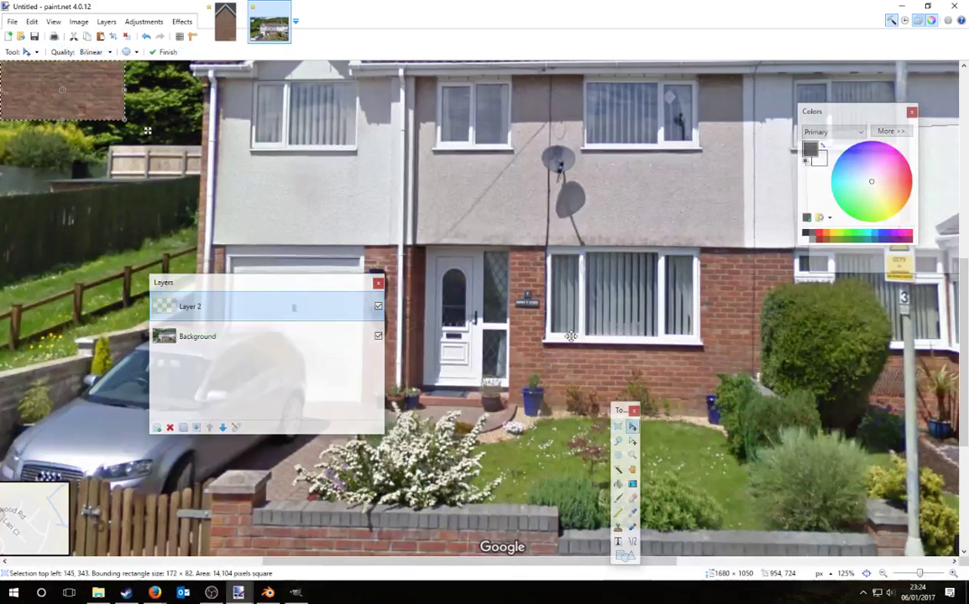
left_click_drag(84, 91, 657, 353)
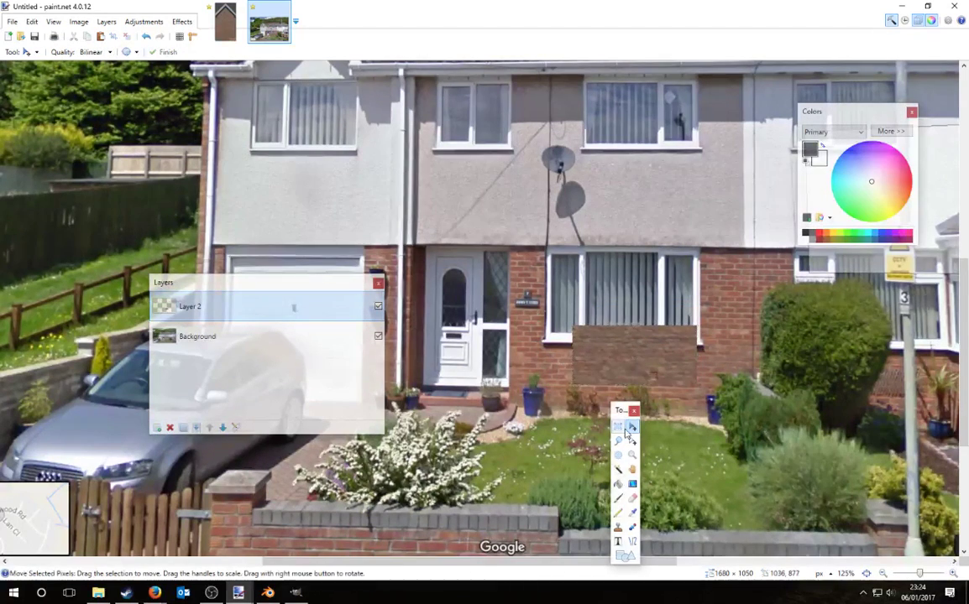
Step: Try darkening the Background photo with Brightness / Contrast, then cancel it
left_click(144, 21)
left_click(172, 60)
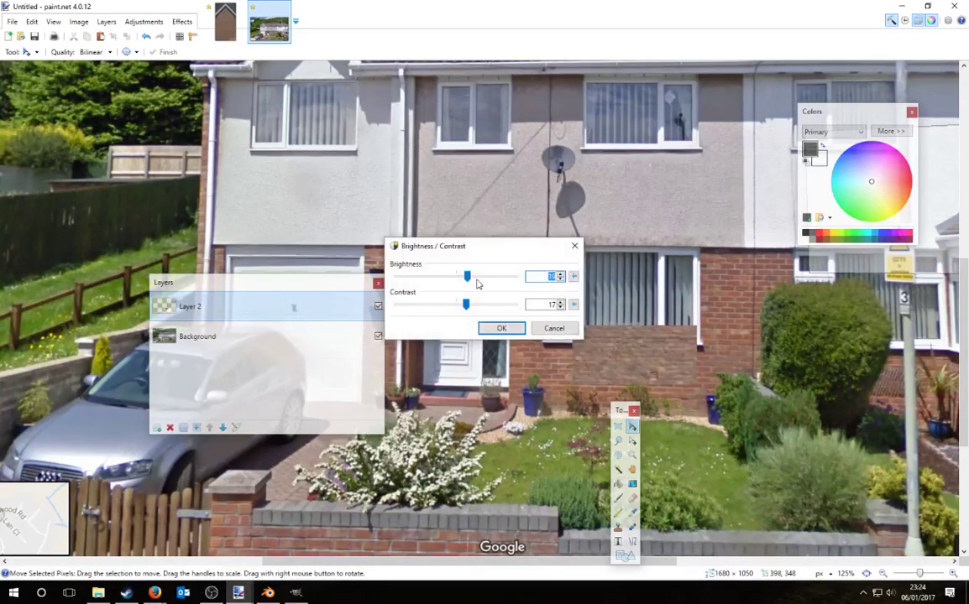
left_click_drag(500, 246, 567, 154)
left_click(621, 235)
left_click(305, 338)
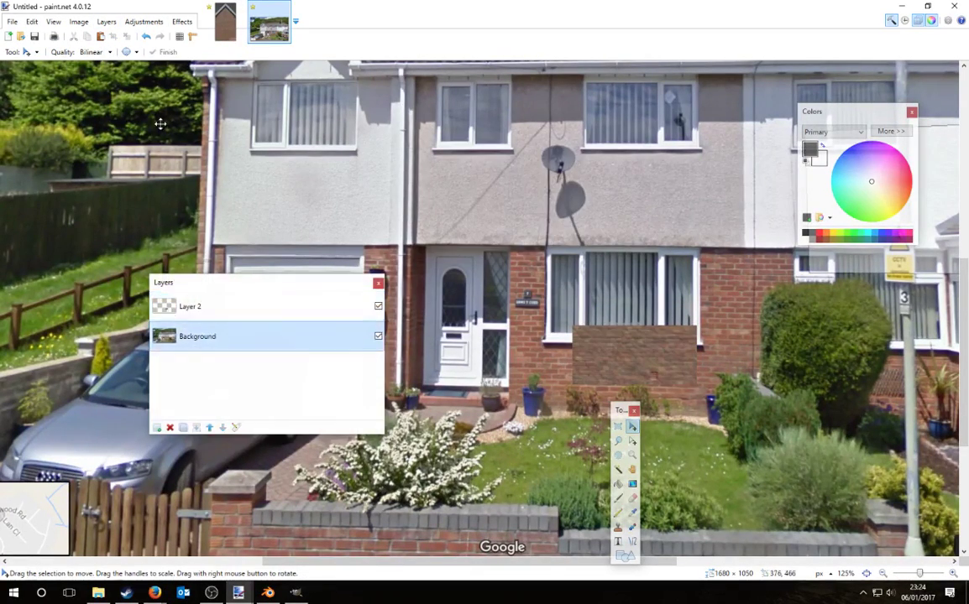
left_click(143, 21)
left_click(172, 59)
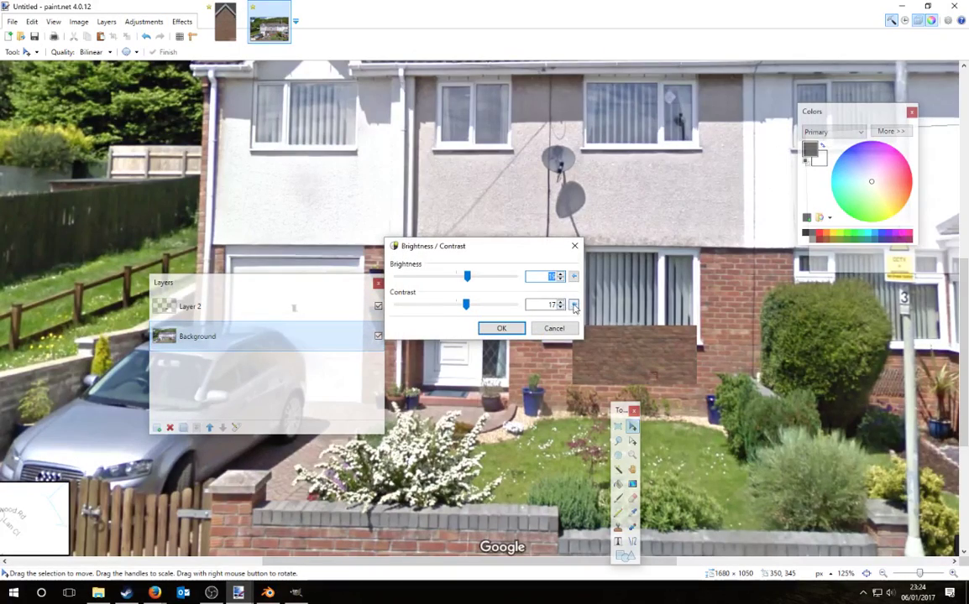
left_click(574, 305)
left_click(574, 276)
left_click_drag(505, 245, 803, 165)
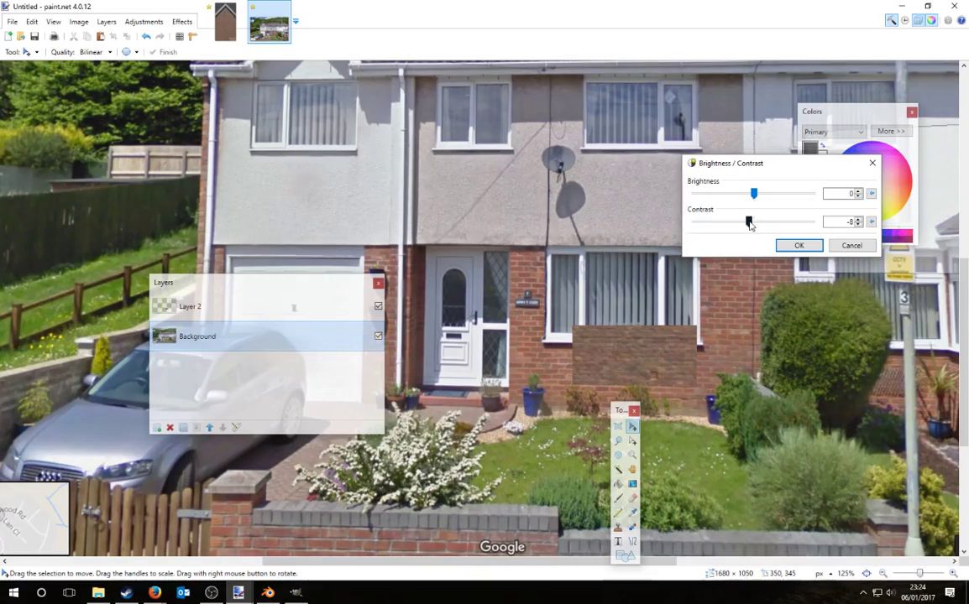
left_click_drag(753, 193, 750, 221)
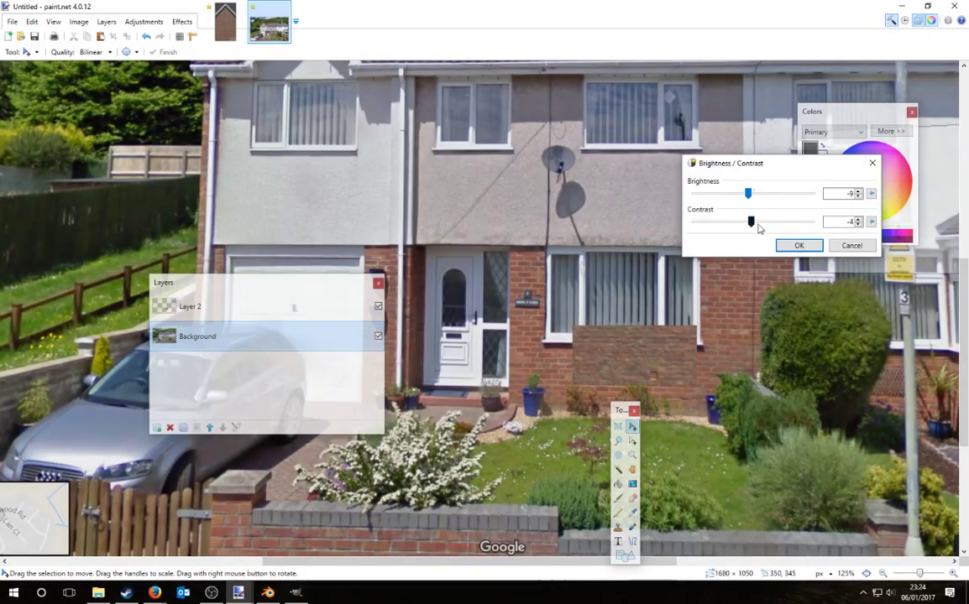
left_click(850, 246)
Step: Apply Hue / Saturation with Saturation 92 and Lightness -17 to the Background photo
left_click(143, 21)
left_click(168, 219)
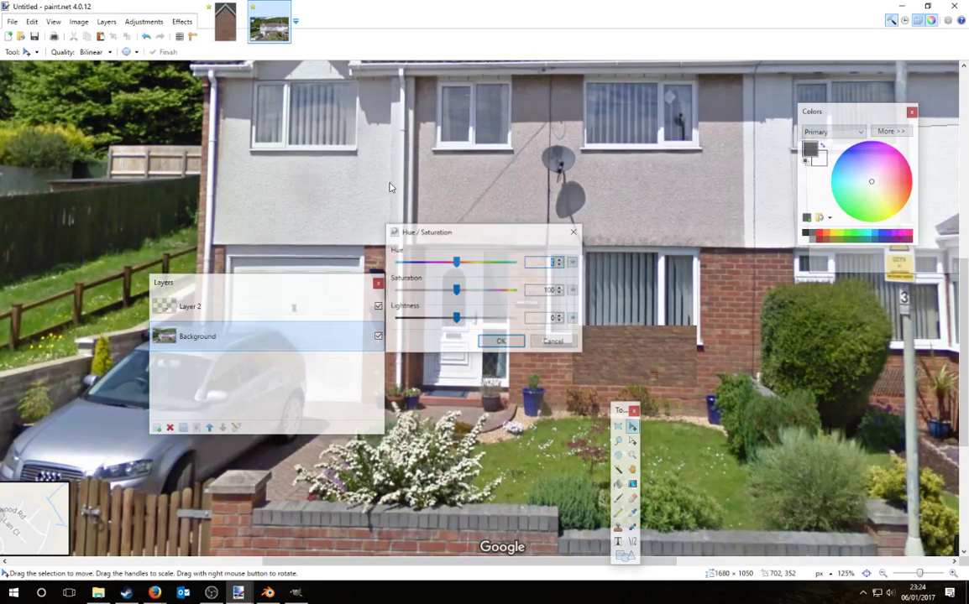
left_click_drag(465, 238, 539, 211)
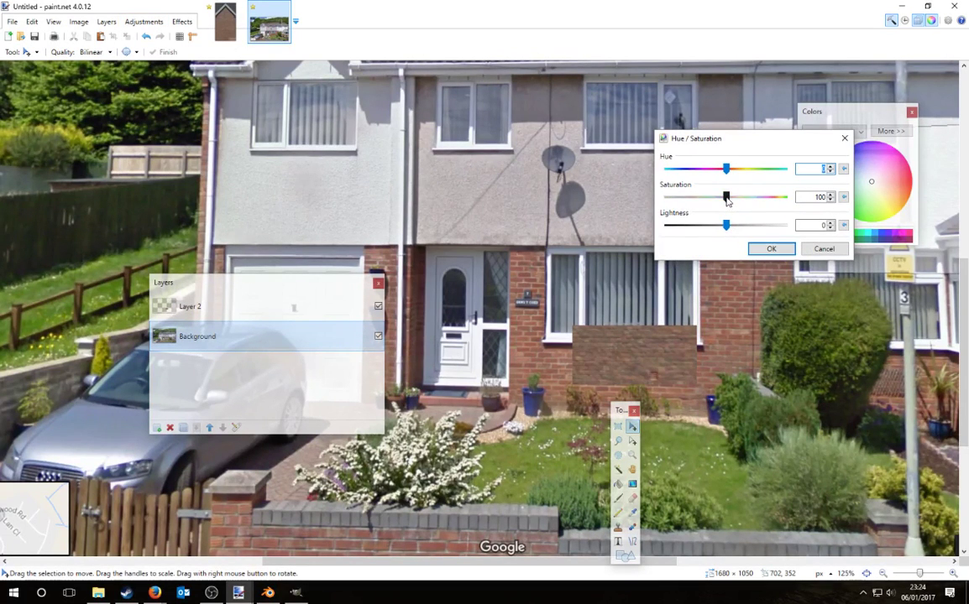
left_click_drag(718, 205, 718, 228)
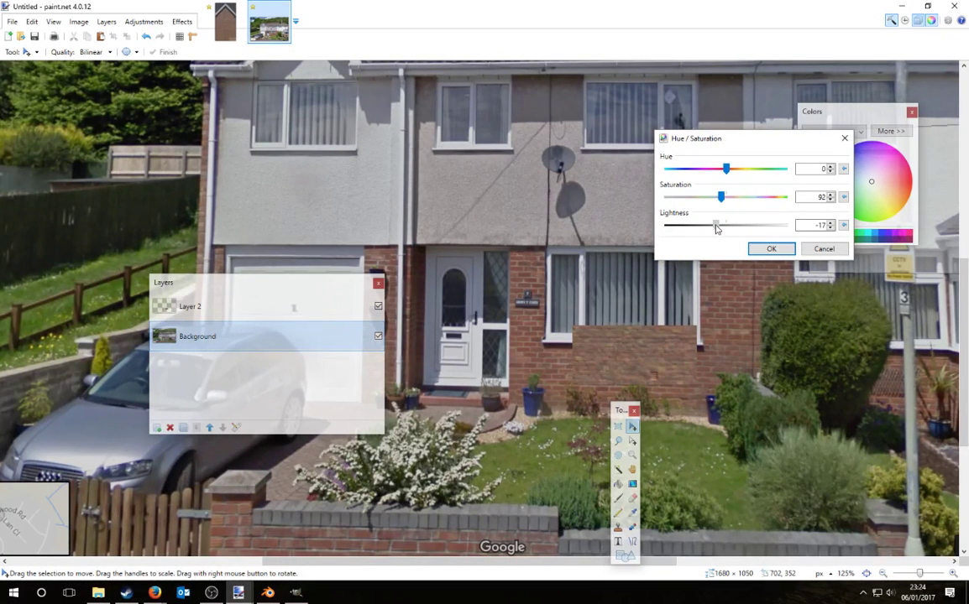
key("Return")
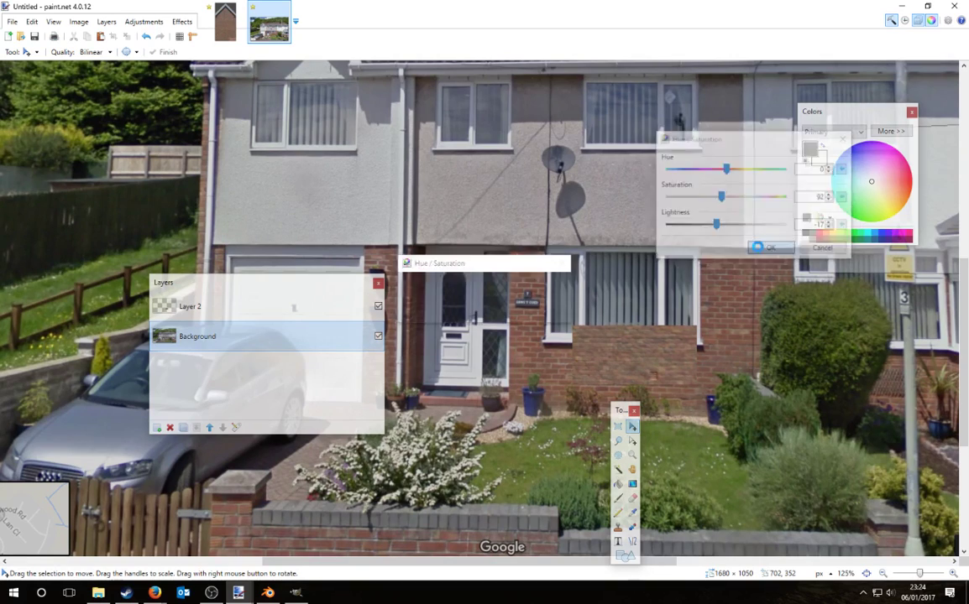
scroll(415, 361, "down", 3, "ctrl")
Step: Delete Layer 2 and select a strip of roof tiles above the windows
left_click(201, 306)
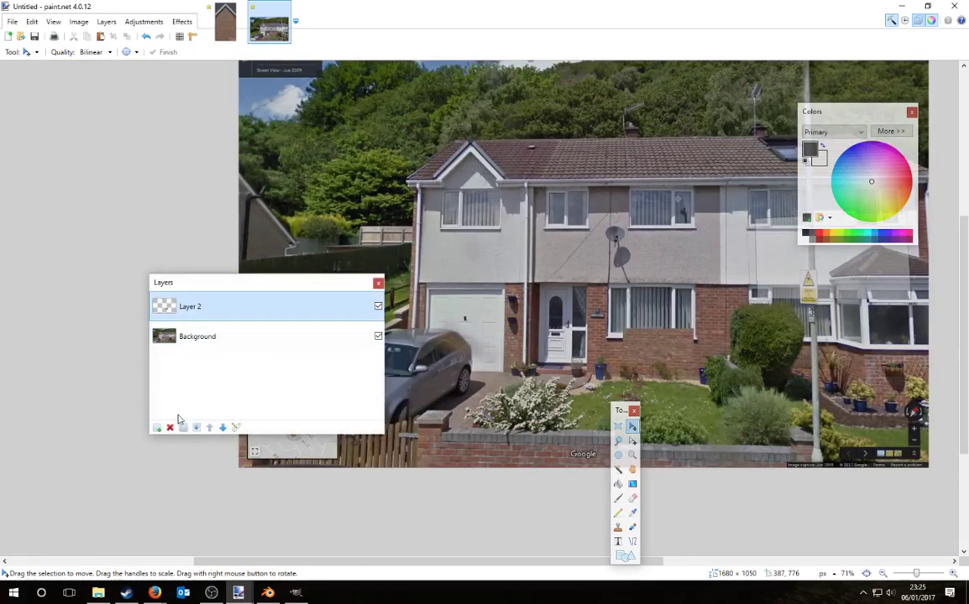
left_click(169, 428)
key("s")
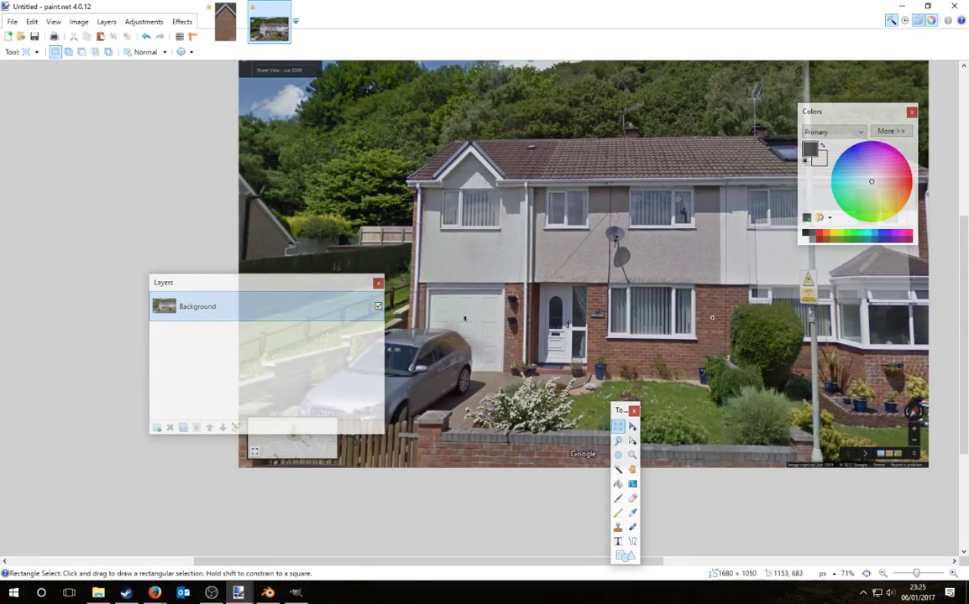
scroll(692, 265, "down", 1, "ctrl")
scroll(746, 167, "up", 2, "ctrl")
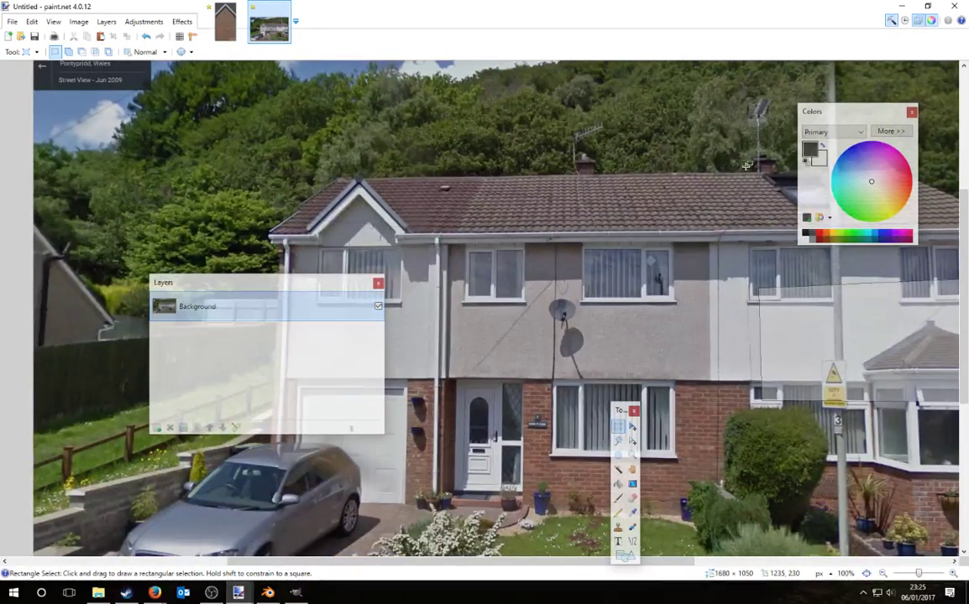
left_click_drag(501, 177, 672, 229)
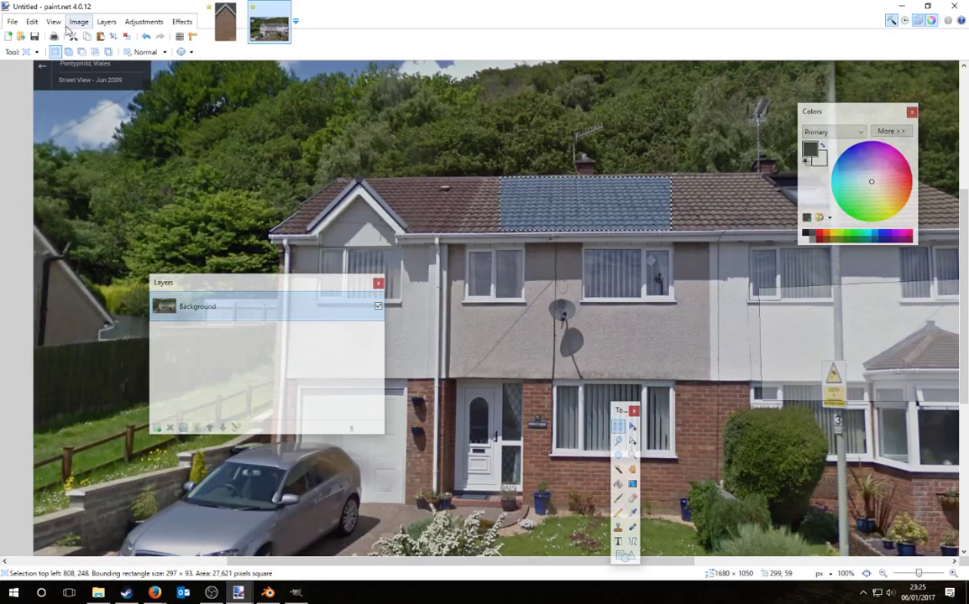
Step: Paste the roof tiles into a new 297 × 93 image
left_click(12, 21)
left_click(30, 34)
key("Return")
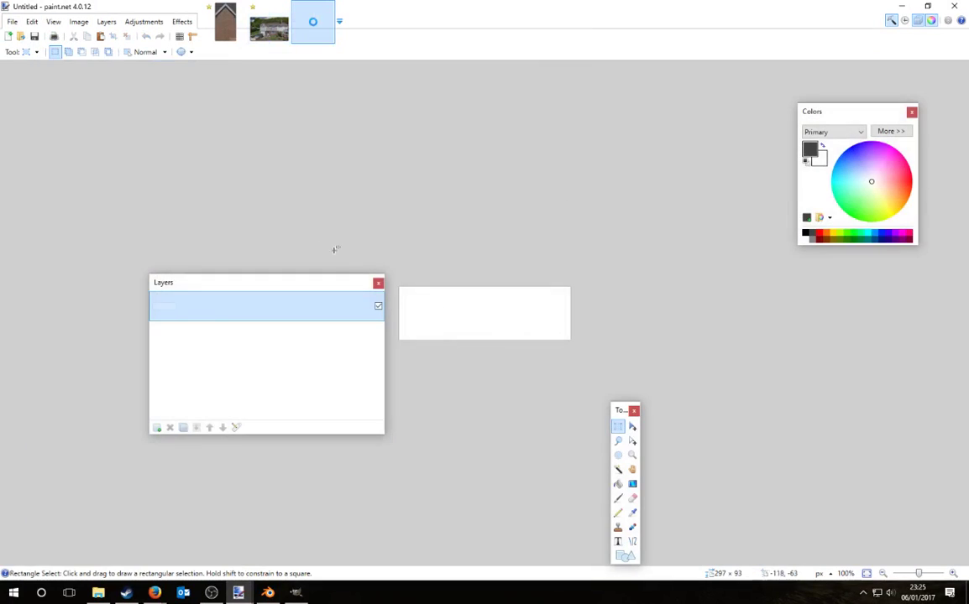
key("ctrl+v")
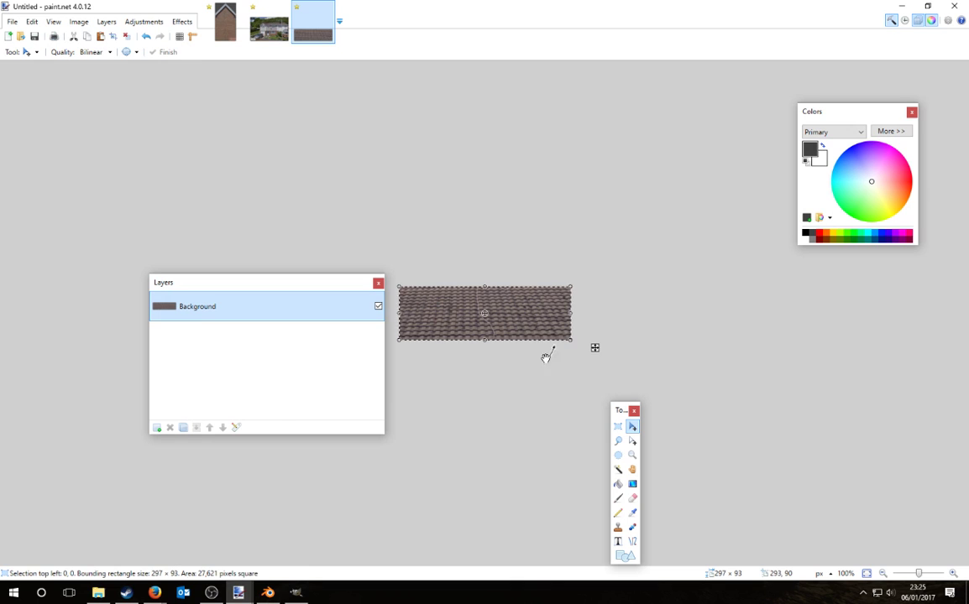
left_click(296, 593)
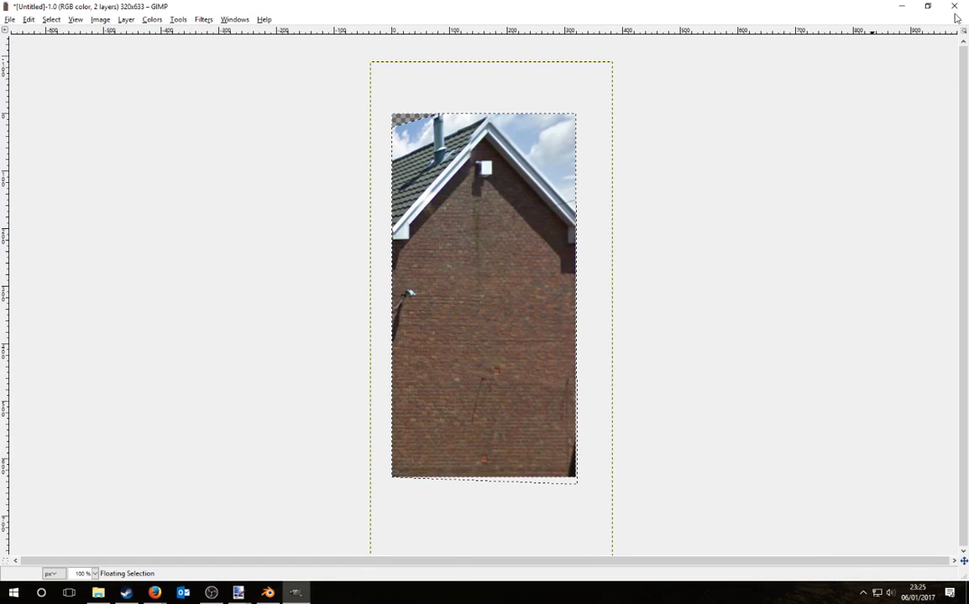
Step: Discard the old brick house image in GIMP and paste the roof tiles as a new image
left_click(954, 6)
left_click(490, 358)
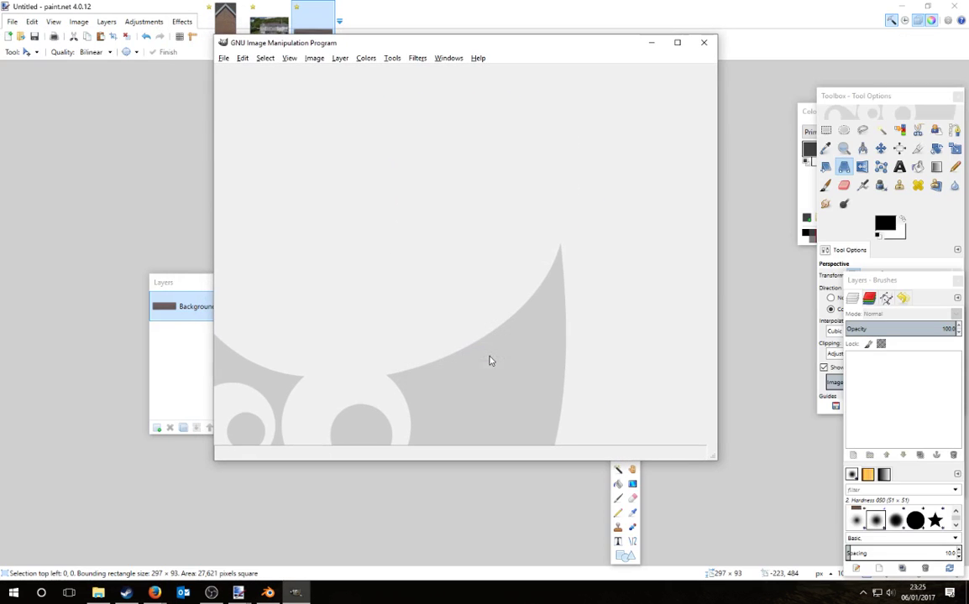
key("ctrl+shift+v")
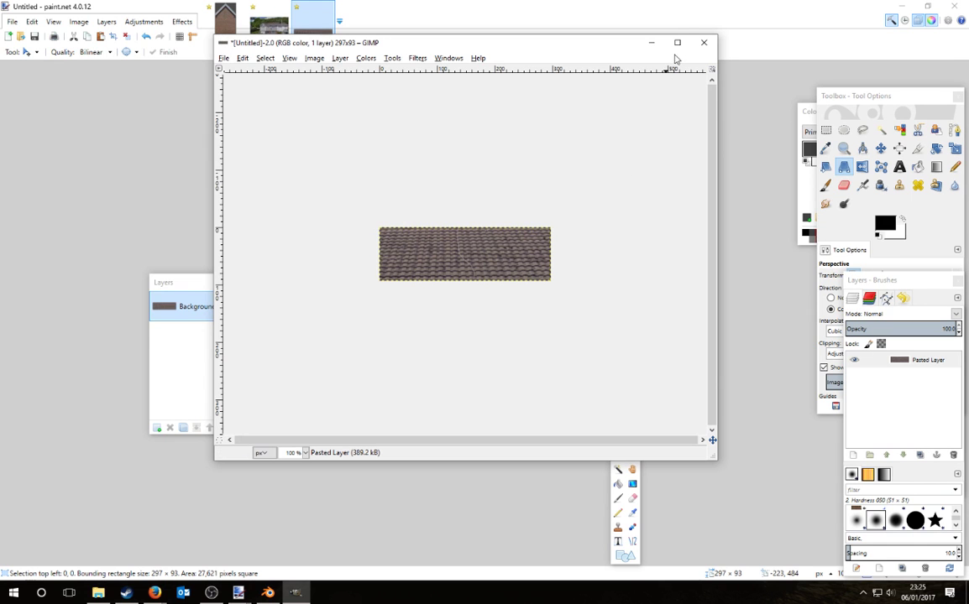
left_click(676, 42)
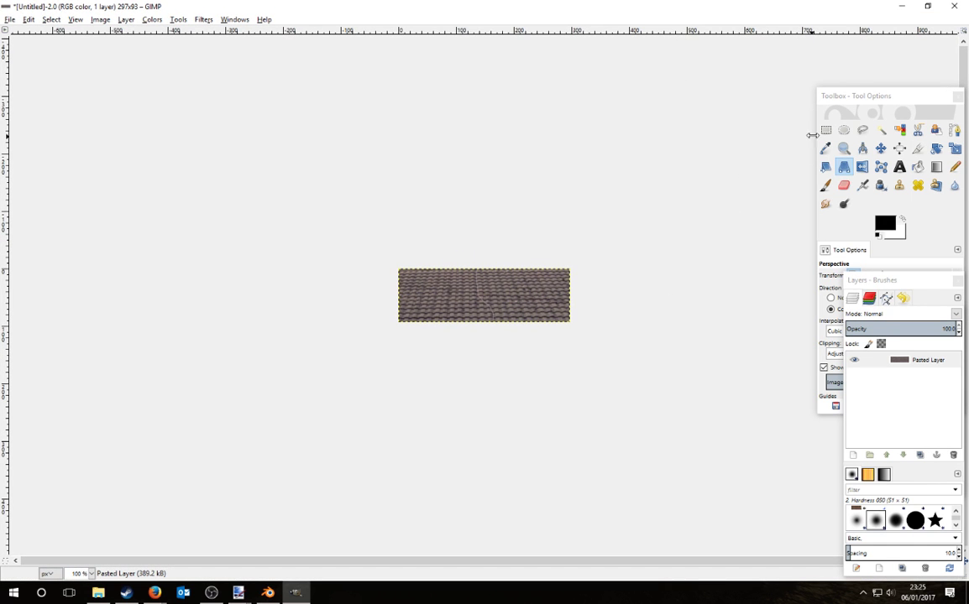
scroll(475, 301, "up", 6, "ctrl")
scroll(475, 301, "down", 3, "ctrl")
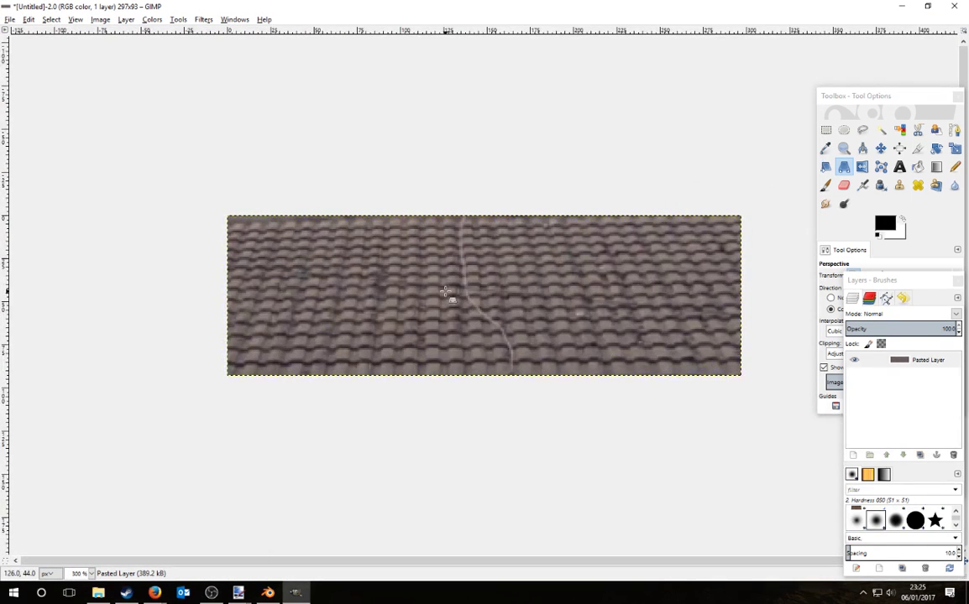
Step: Straighten the roof tiles into level rows with a perspective correction and copy the result
left_click(445, 292)
mouse_move(259, 228)
left_mouse_down()
mouse_move(277, 220)
mouse_move(262, 224)
left_mouse_up()
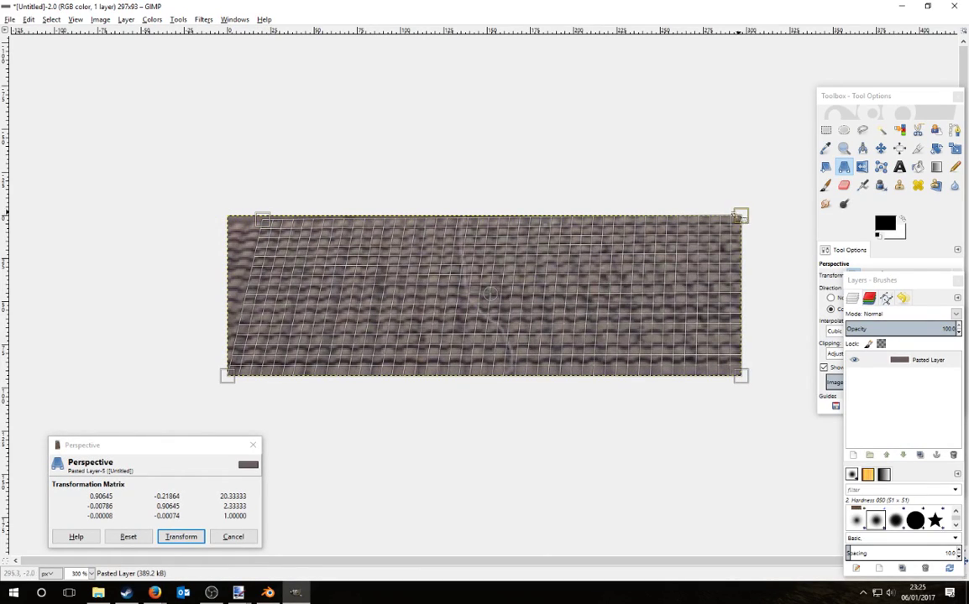
left_click_drag(736, 218, 668, 220)
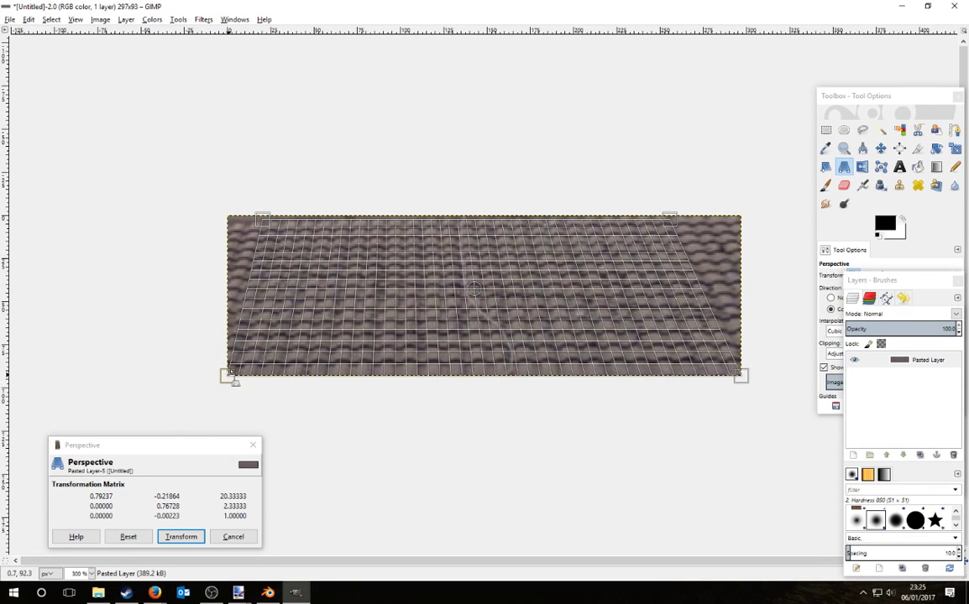
left_click_drag(232, 378, 254, 379)
left_click_drag(262, 225, 292, 224)
key("Return")
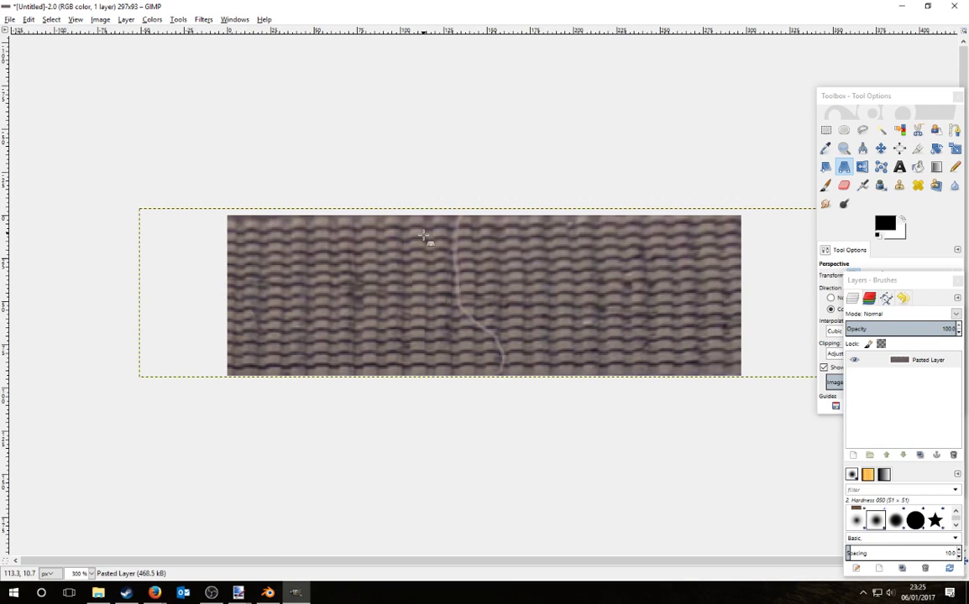
key("ctrl+c")
Step: Back in paint.net, deselect the roof-tile image and close Canvas Size unchanged
left_click(267, 593)
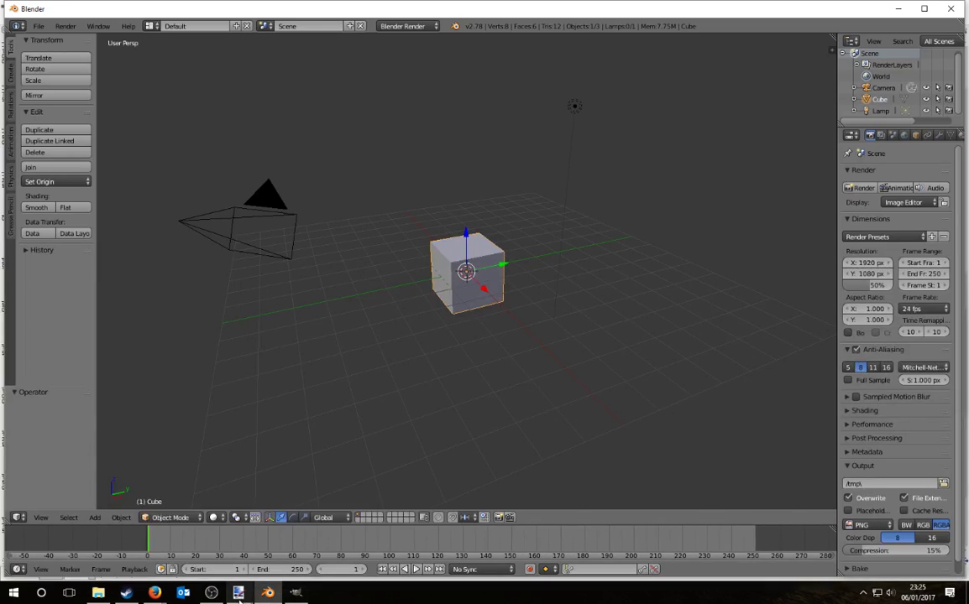
mouse_move(303, 574)
left_click(361, 527)
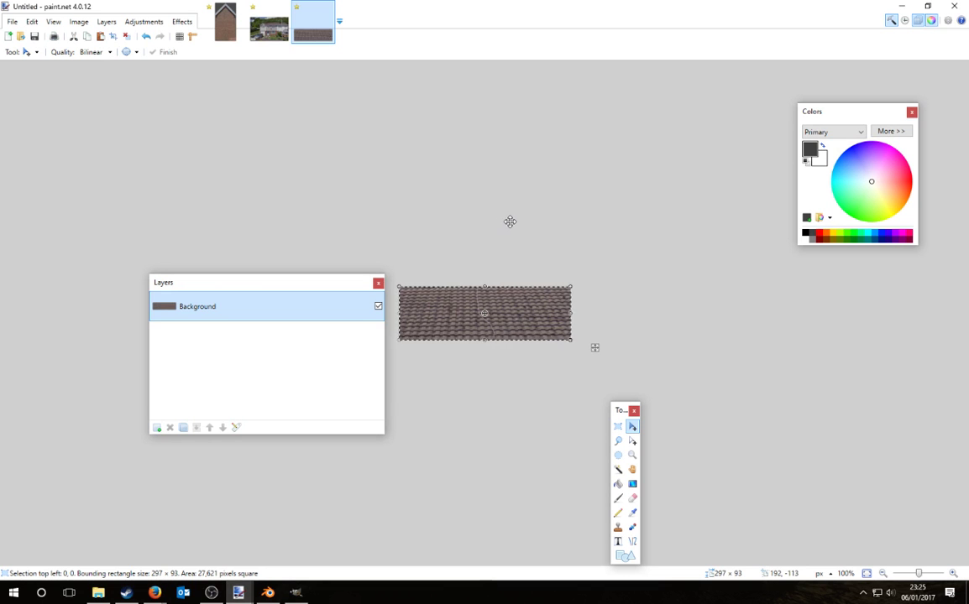
key("ctrl+d")
scroll(525, 365, "up", 3, "ctrl")
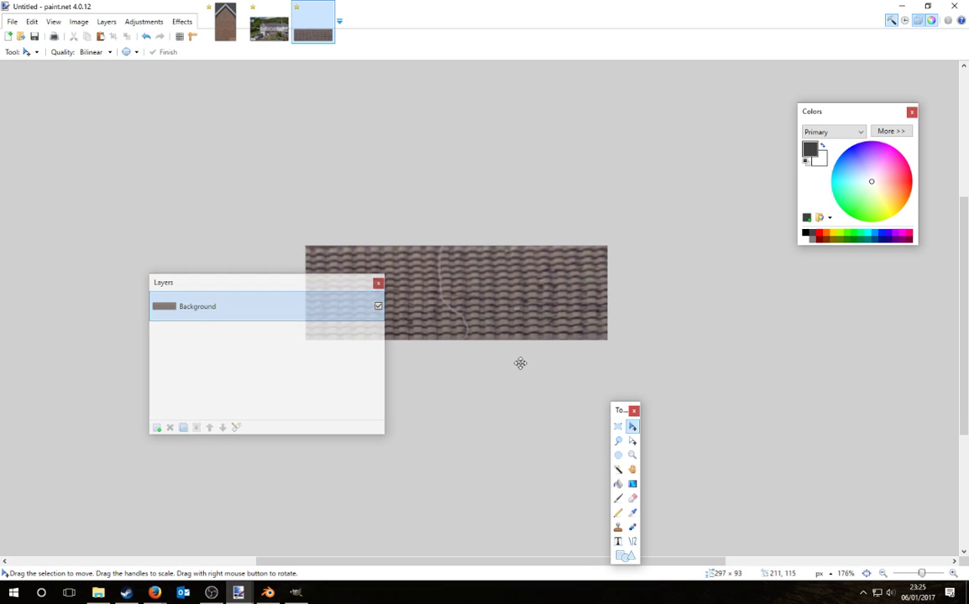
left_click(79, 21)
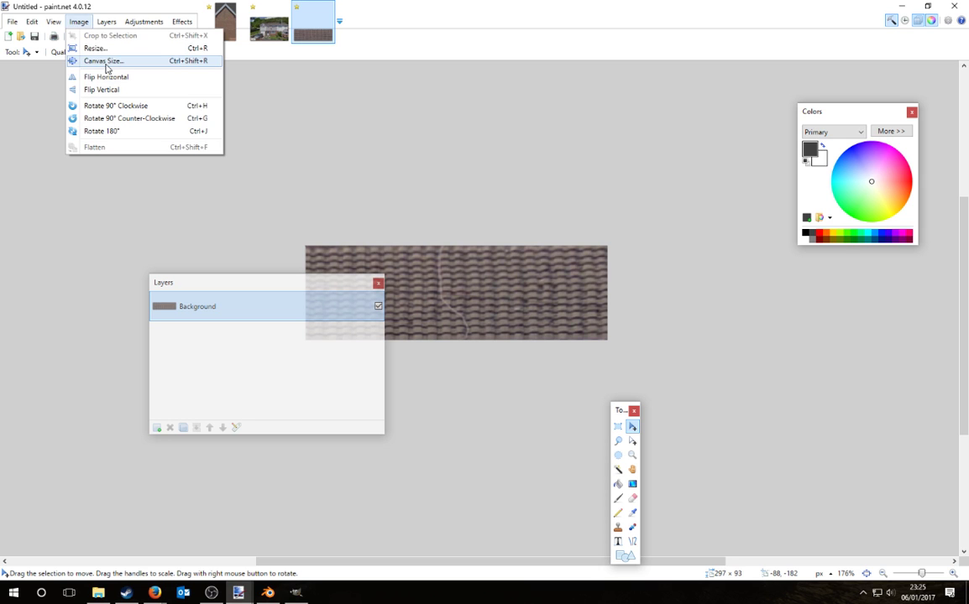
left_click(105, 62)
left_click(561, 171)
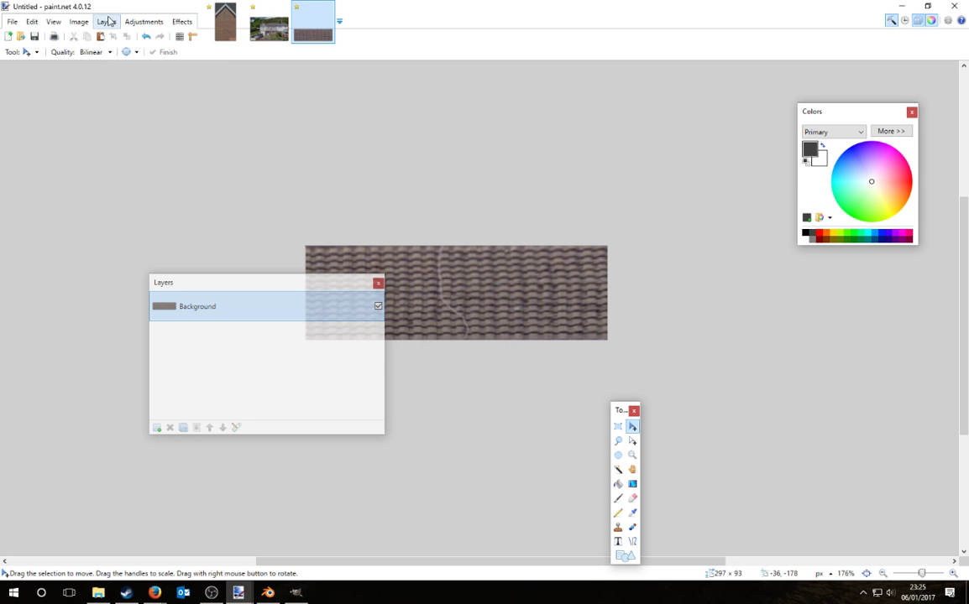
Step: Resize the roof-tile image to 128 × 128 pixels and select all of it
left_click(78, 21)
left_click(91, 48)
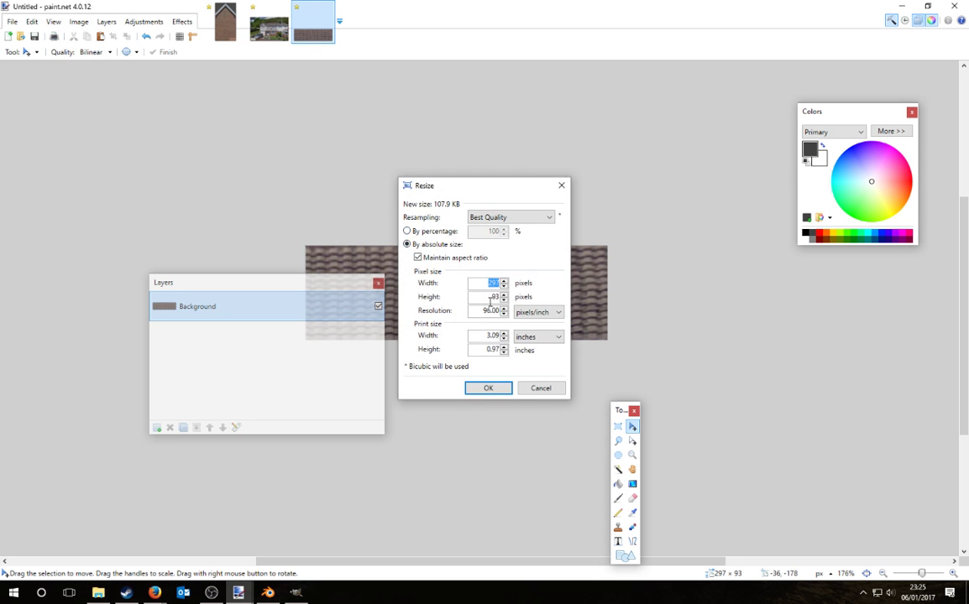
type("128")
key("Tab")
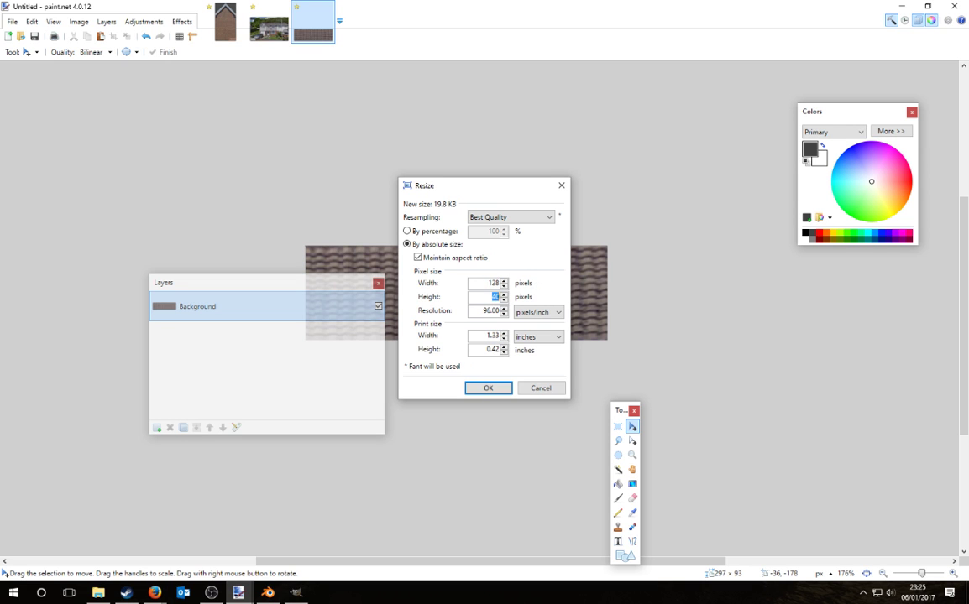
type("8")
left_click(418, 257)
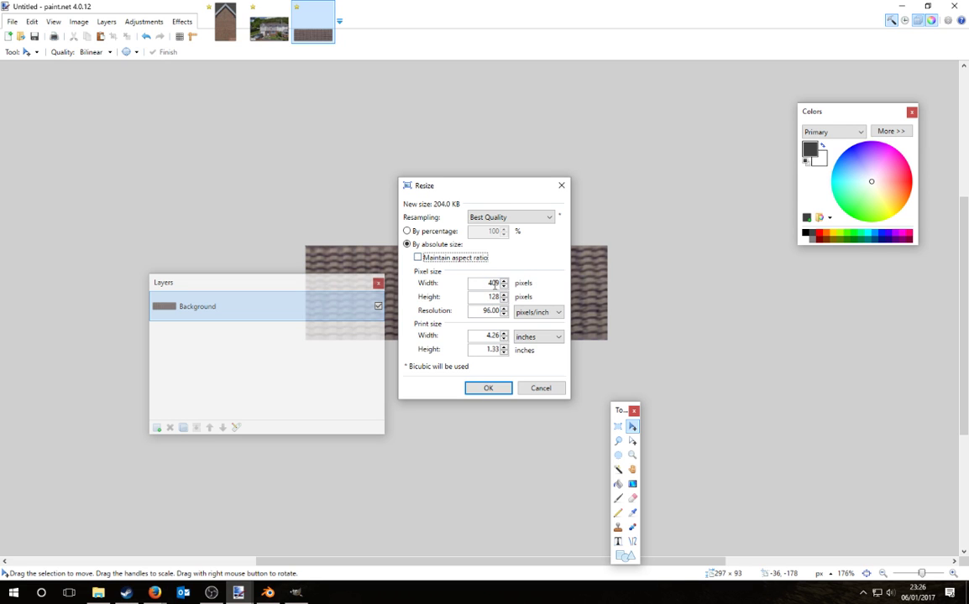
key("Tab")
type("128")
key("Return")
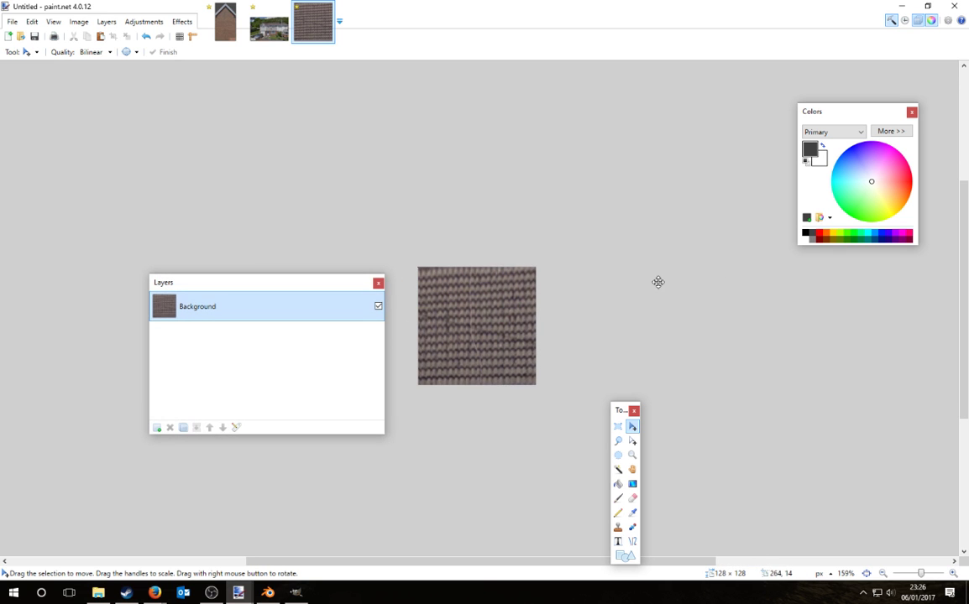
key("ctrl+a")
Step: In GIMP, discard the old strip image and paste the 128 × 128 texture as a new image
left_click(295, 593)
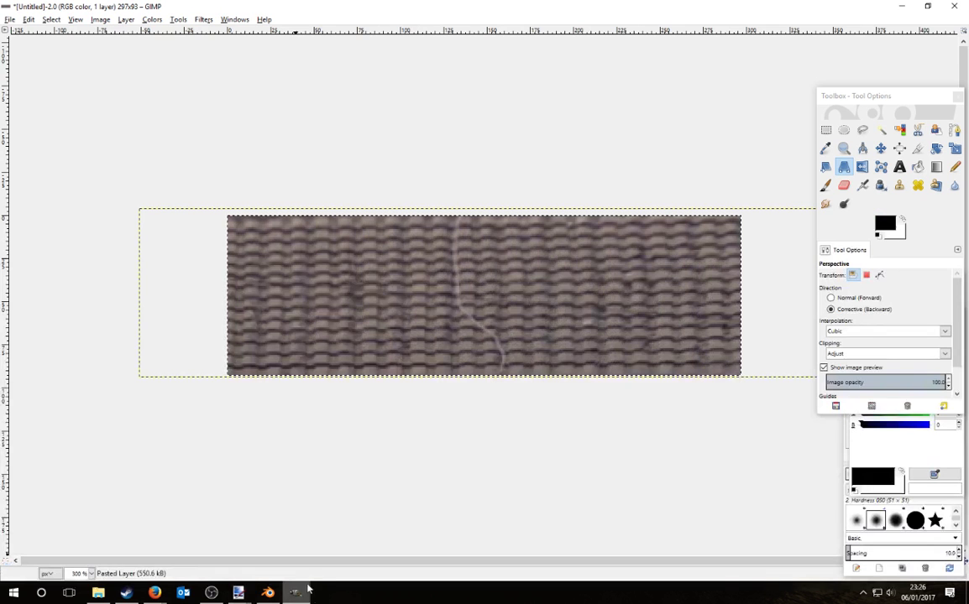
key("ctrl+w")
left_click(487, 356)
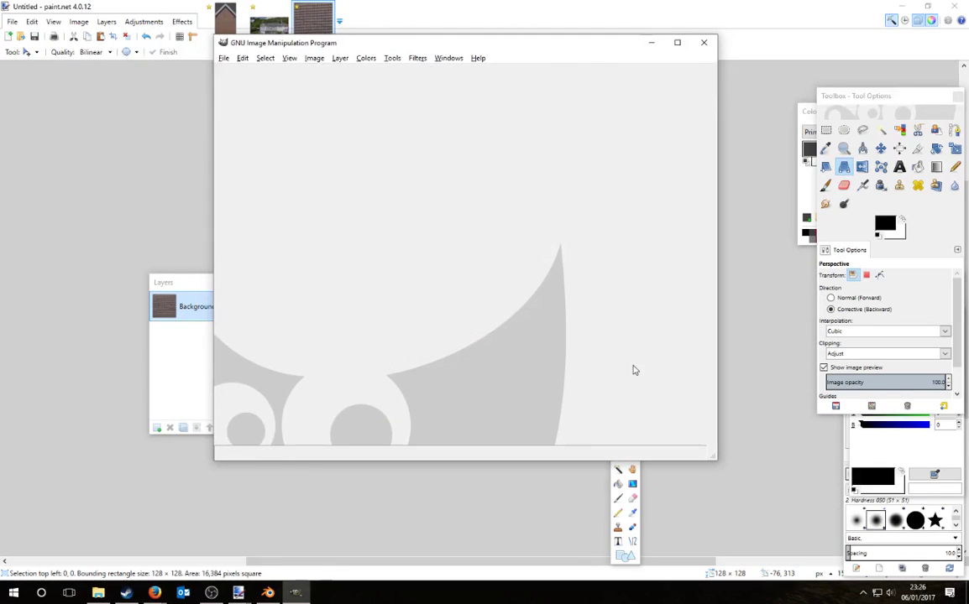
key("ctrl+shift+v")
scroll(445, 209, "up", 5, "ctrl")
scroll(445, 208, "down", 3, "ctrl")
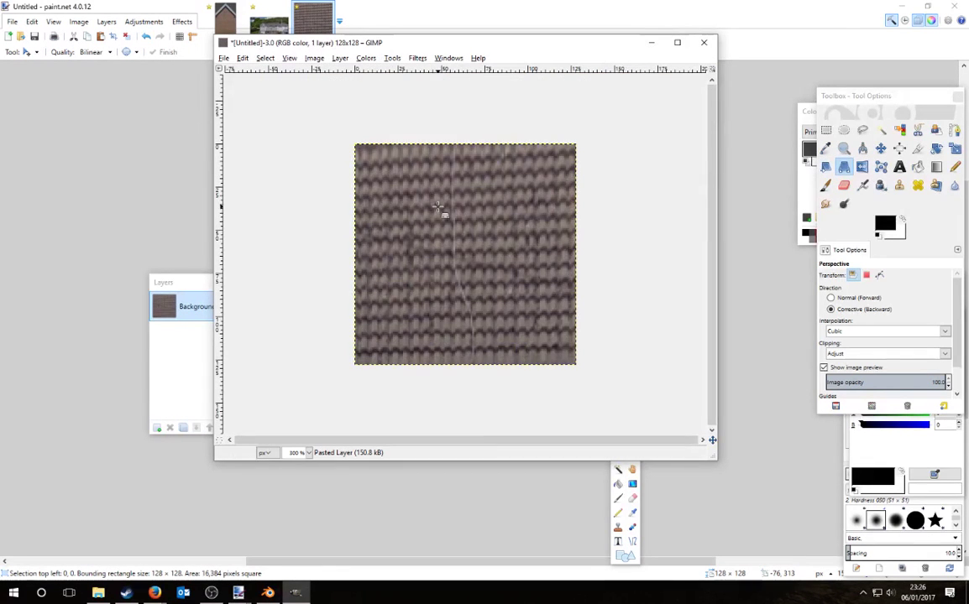
Step: Apply a slight perspective correction to the texture's top-left and bottom-right corners
left_click(445, 210)
left_click_drag(358, 147, 361, 158)
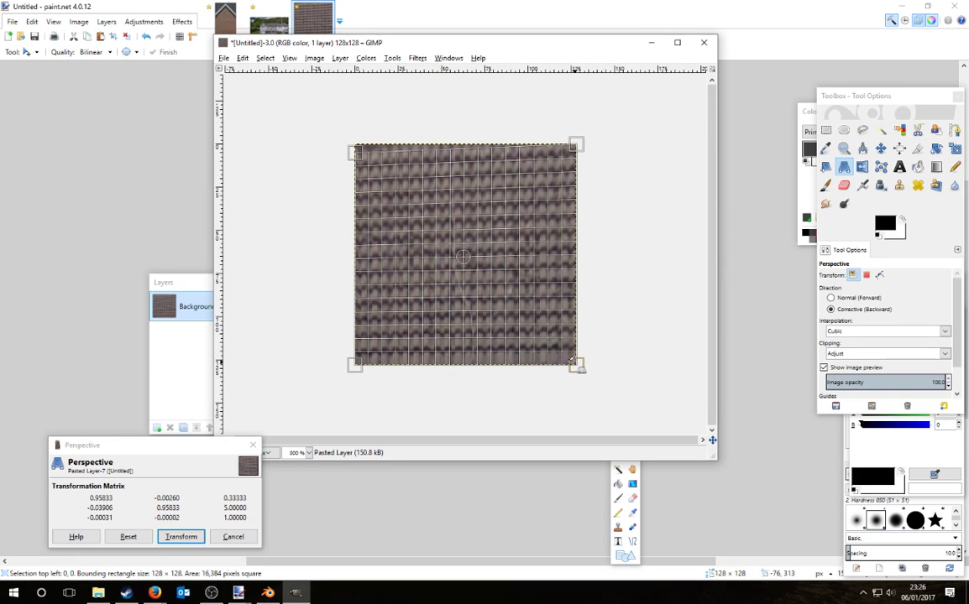
left_click_drag(572, 359, 571, 356)
key("Return")
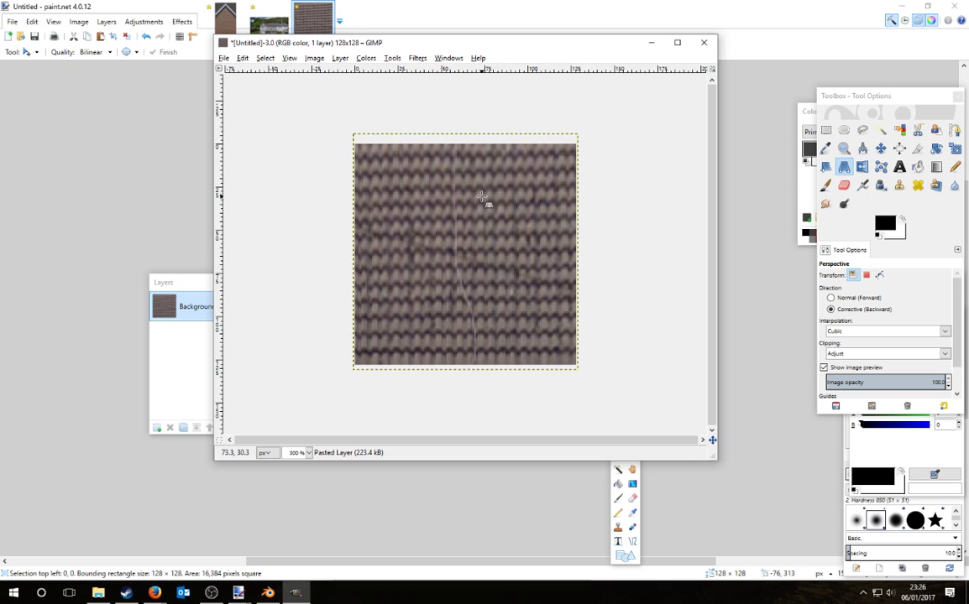
left_click(554, 255)
key("Escape")
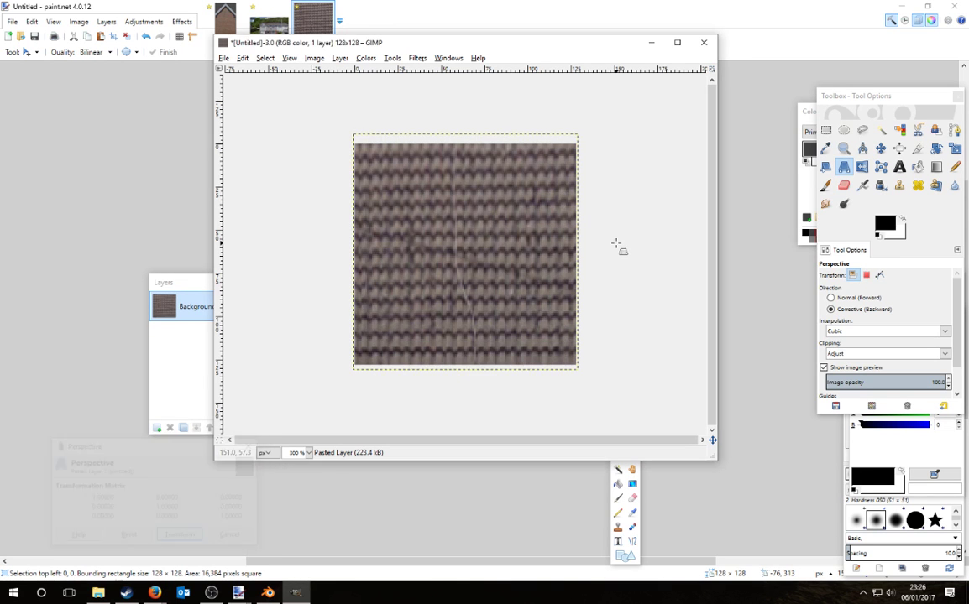
left_click(621, 249)
key("Escape")
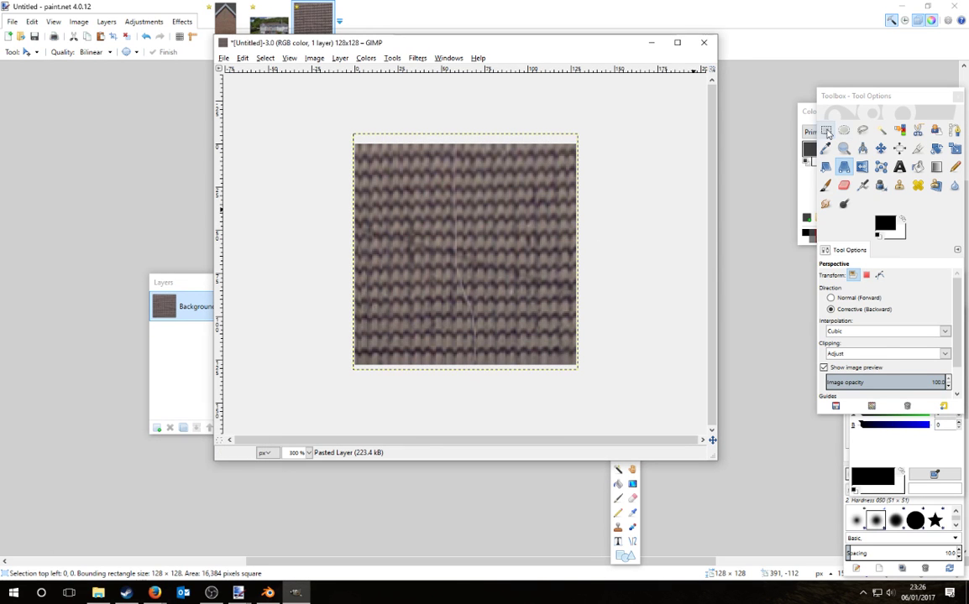
key("r")
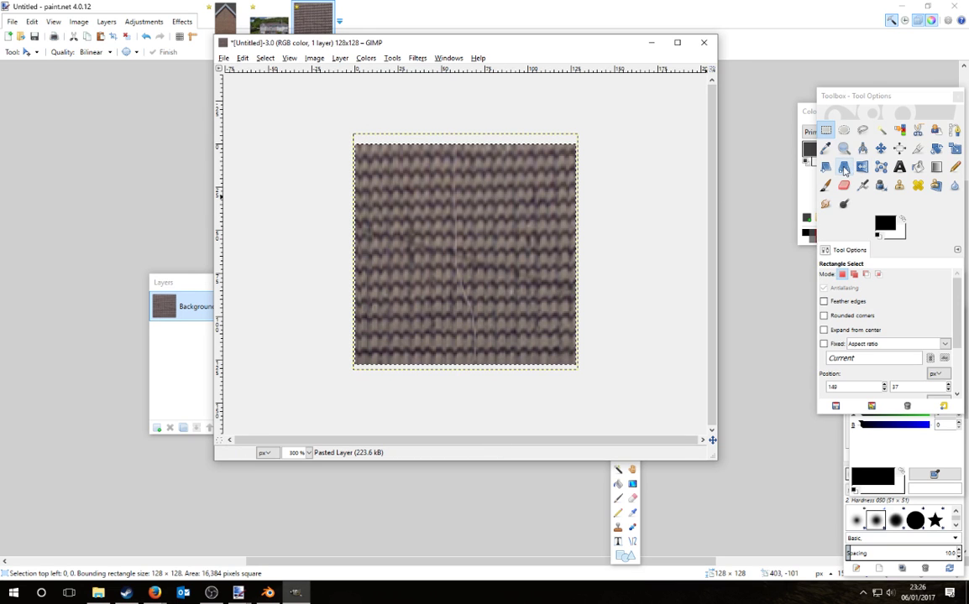
left_click(844, 167)
Step: Apply another slight perspective tweak, copy the texture and paste it into paint.net
left_click(370, 158)
left_click_drag(358, 147, 359, 154)
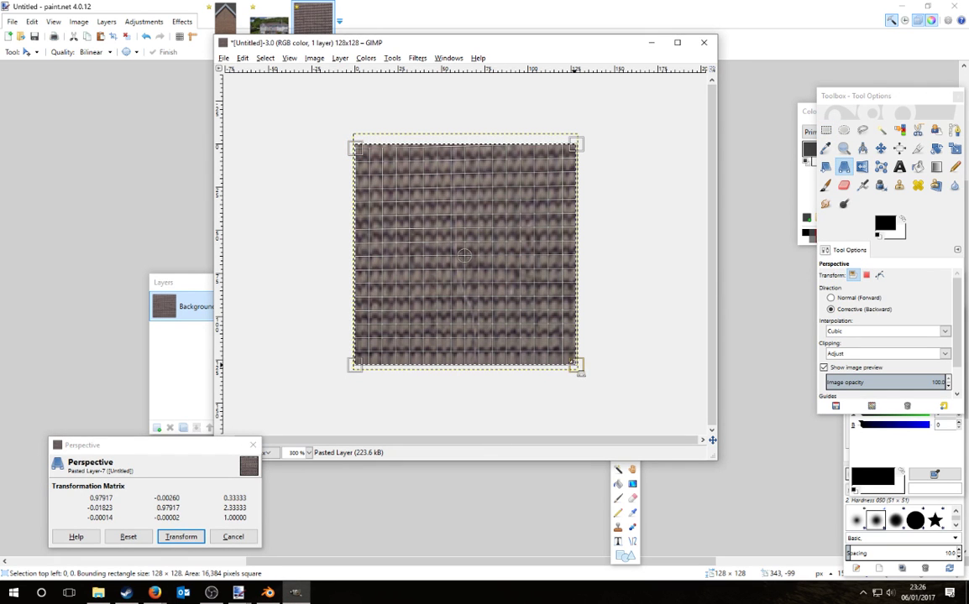
left_click_drag(574, 363, 574, 363)
key("Return")
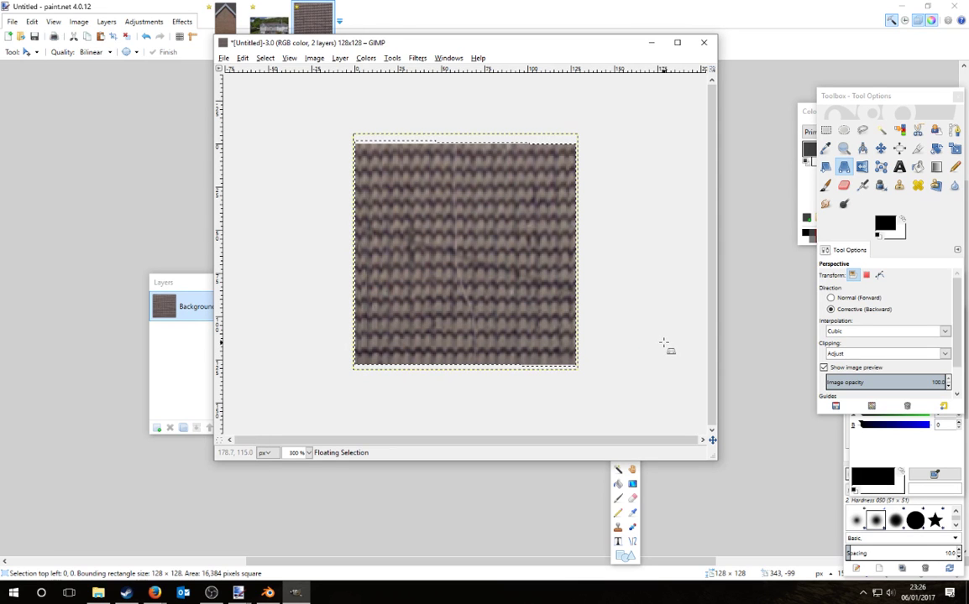
key("ctrl+c")
left_click(783, 4)
key("ctrl+v")
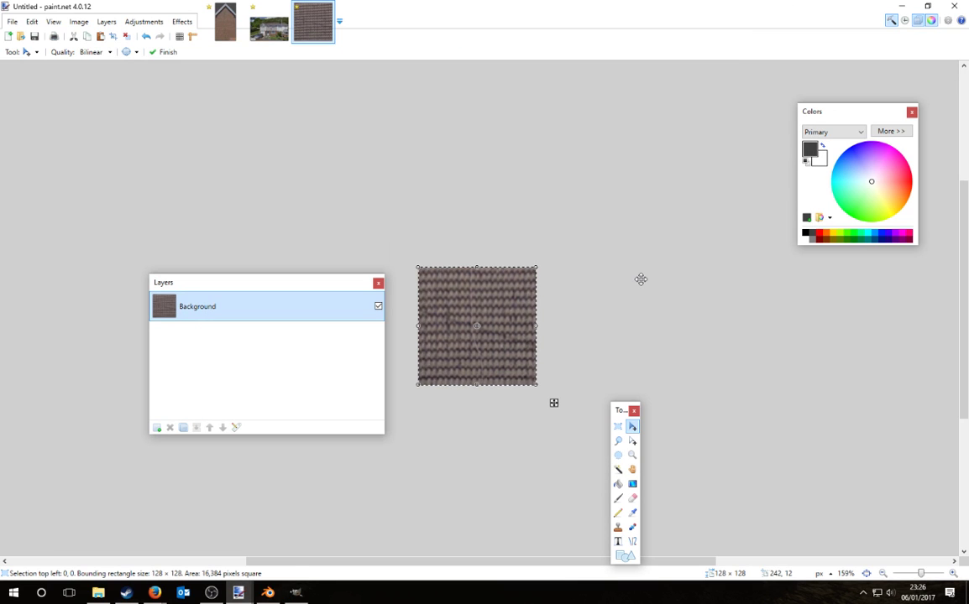
Step: Select a narrow strip of brick texture just right of the vertical crack
key("ctrl+d")
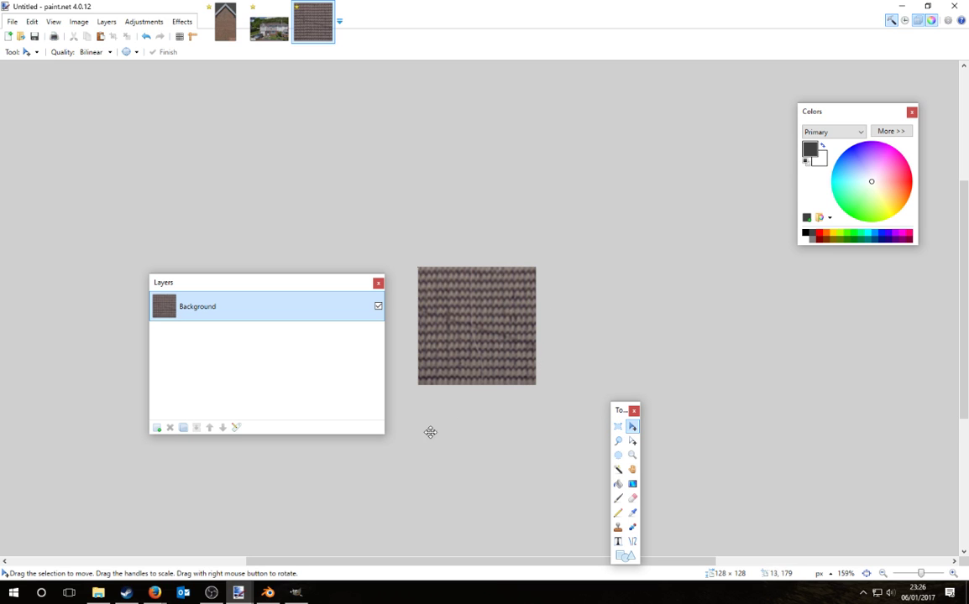
scroll(454, 309, "up", 1, "ctrl")
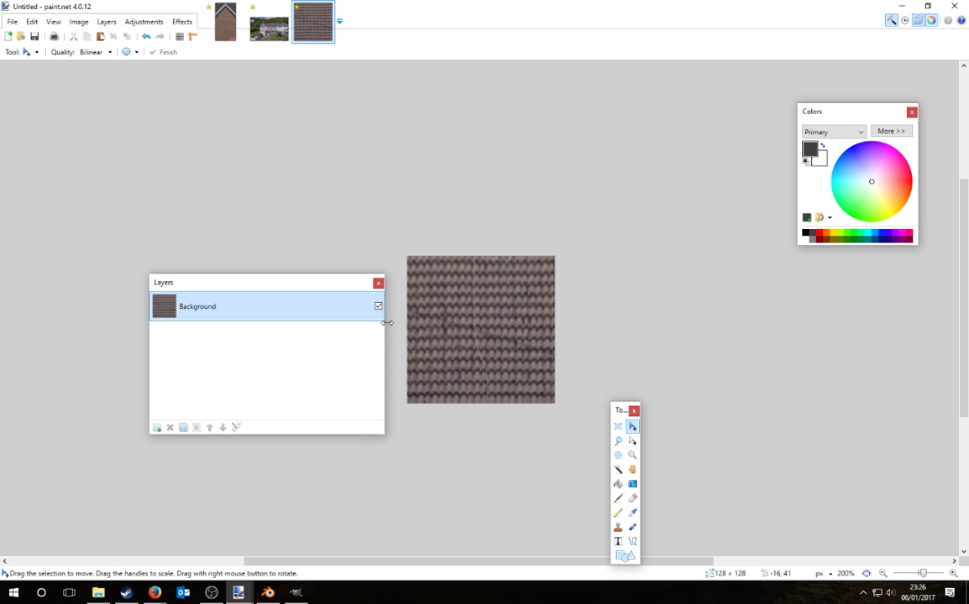
scroll(428, 341, "up", 1, "ctrl")
left_click(618, 426)
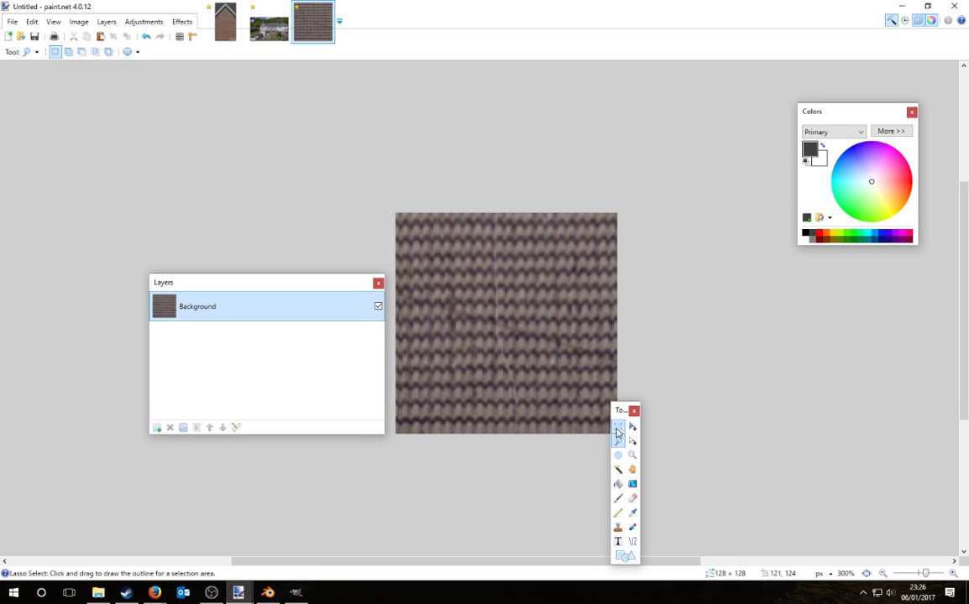
left_click_drag(516, 212, 621, 436)
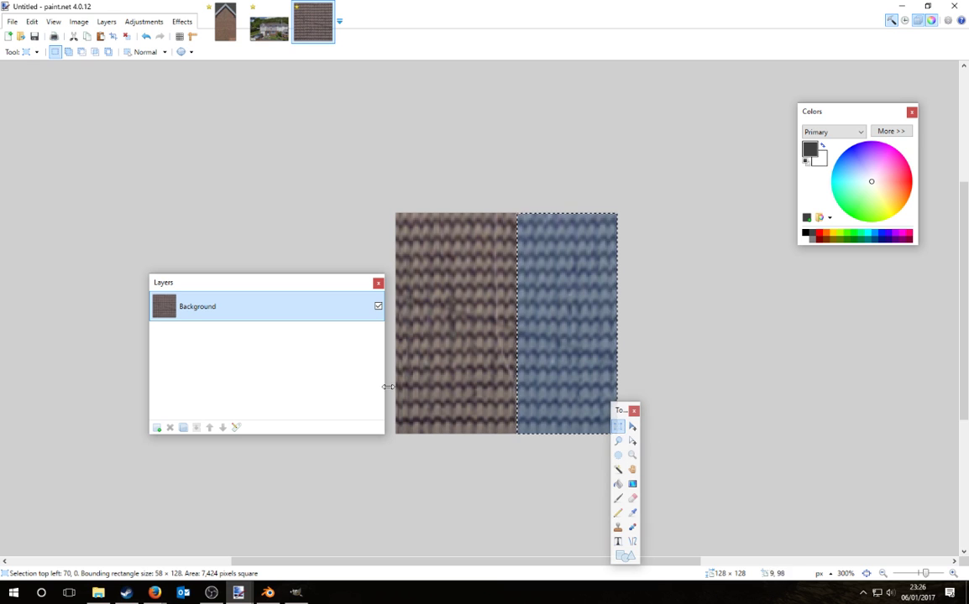
left_click_drag(523, 211, 619, 437)
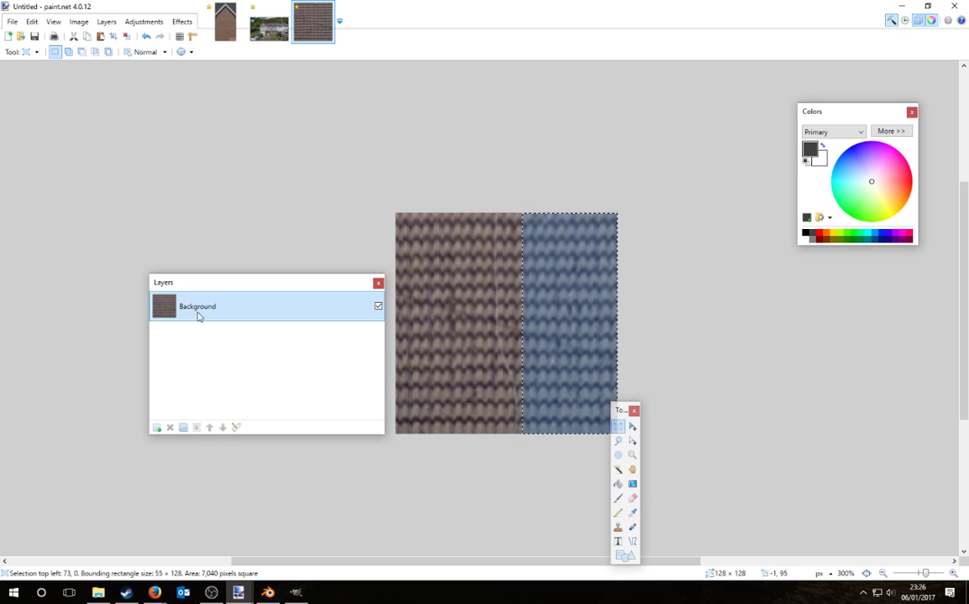
Step: Paste the copied strip onto a new layer and slide it left over the crack
left_click(153, 432)
key("ctrl+v")
left_click_drag(573, 361, 494, 372)
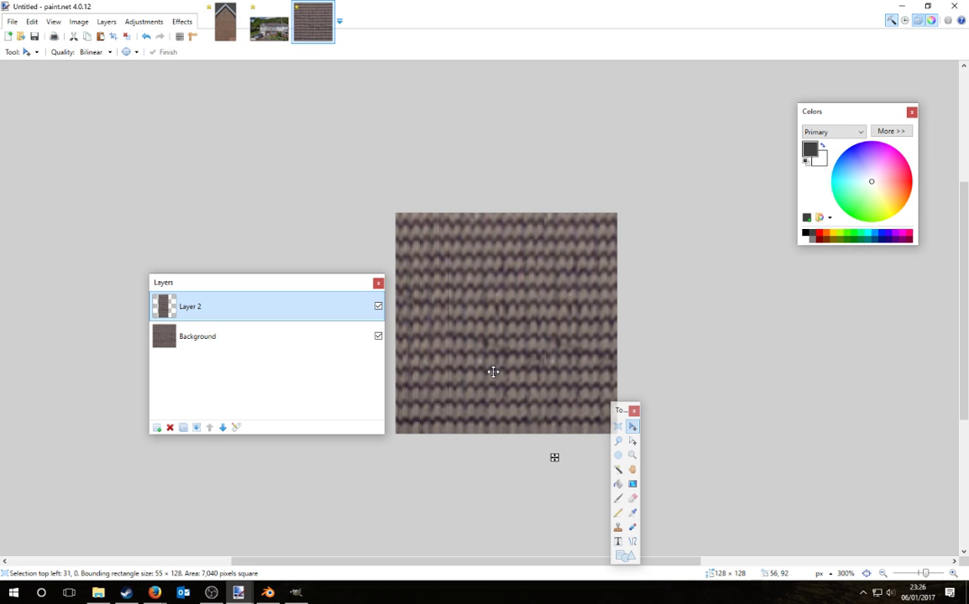
key("ctrl+d")
Step: Erase the strip's edges softly, nudging it one pixel left to align the bricks
left_click(632, 498)
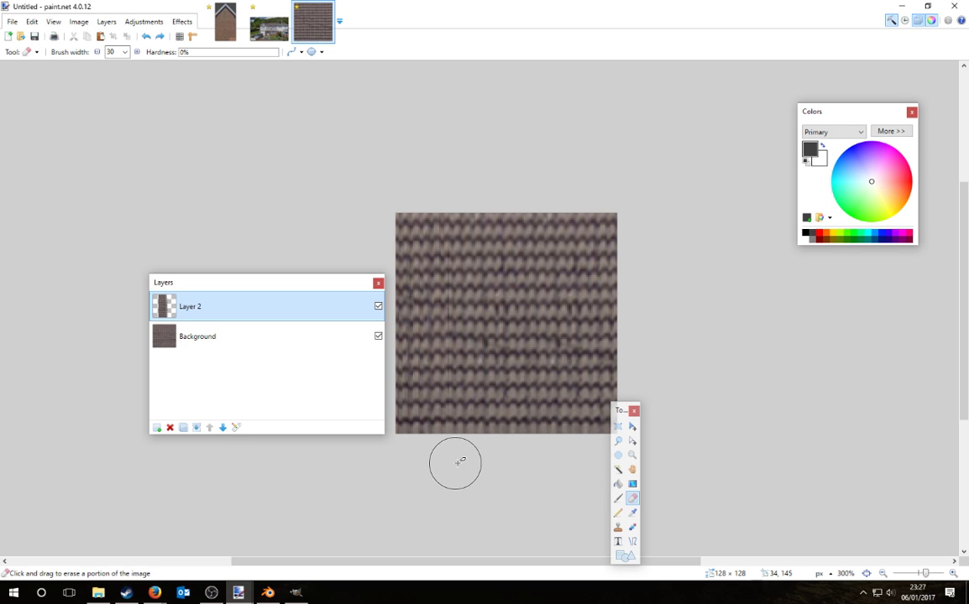
left_click(632, 426)
left_click_drag(446, 329, 445, 326)
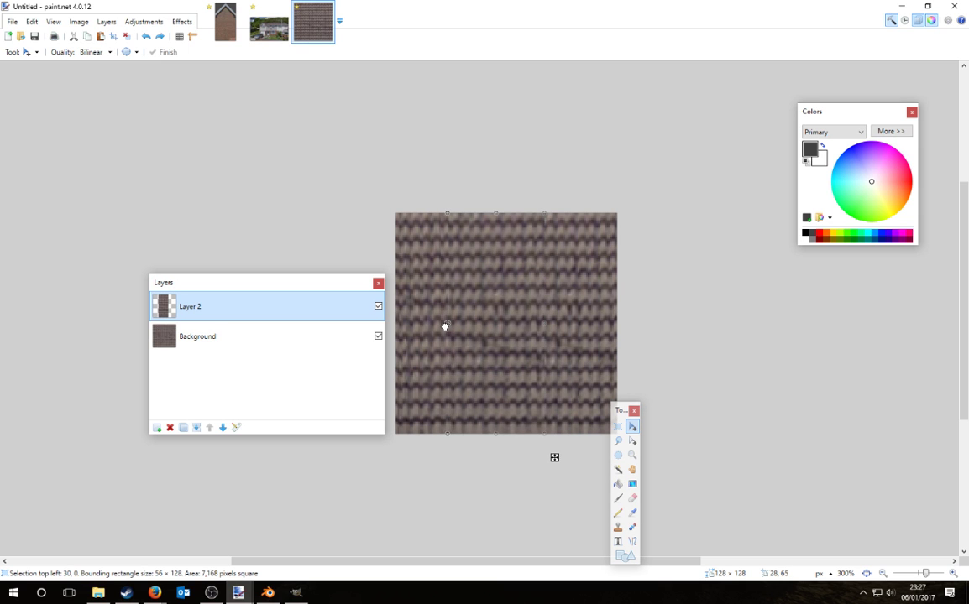
left_click(632, 498)
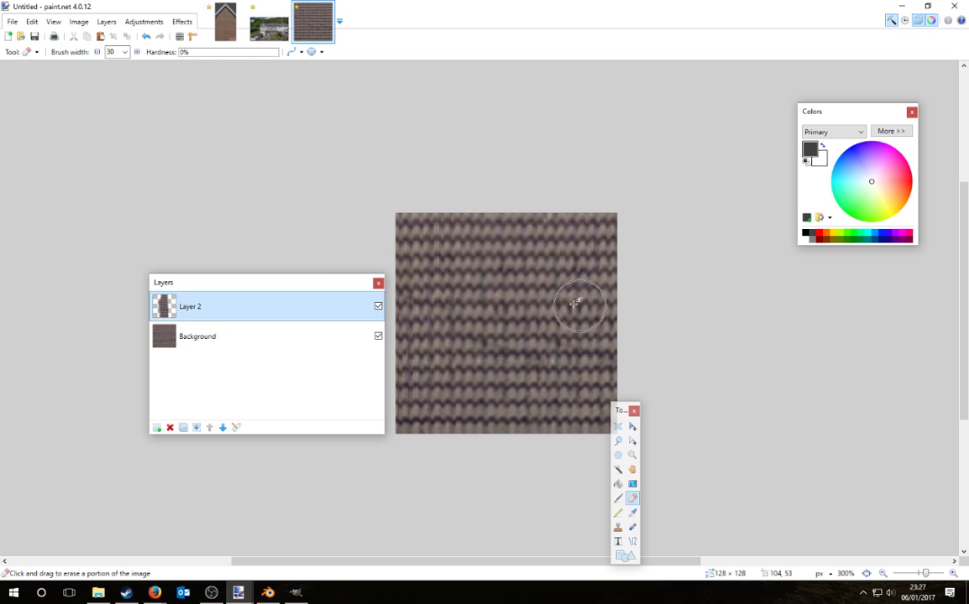
scroll(511, 385, "down", 1, "ctrl")
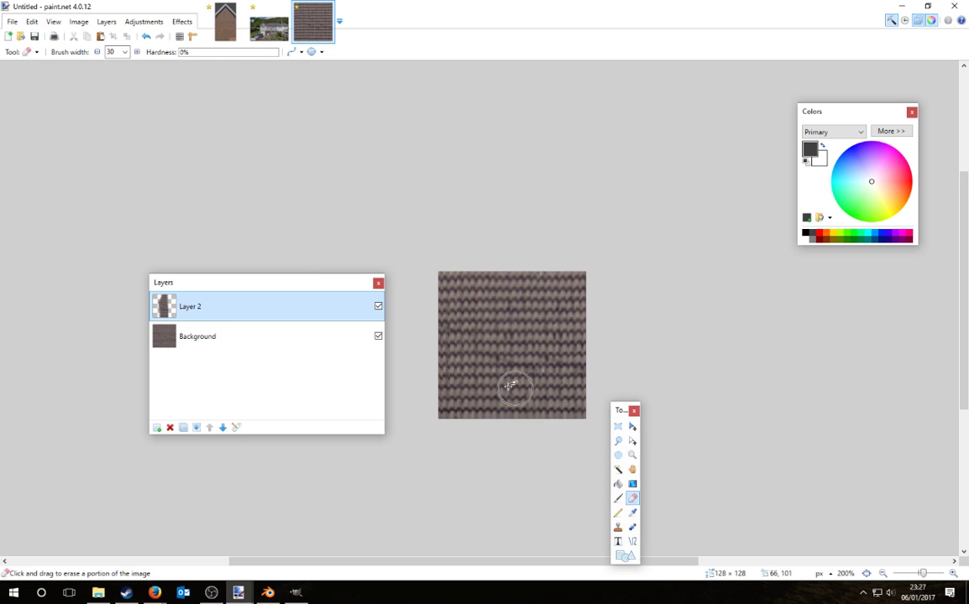
Step: Merge the strip layer into the Background, then try a stretched left-half copy and undo it
left_click(196, 429)
left_click(618, 427)
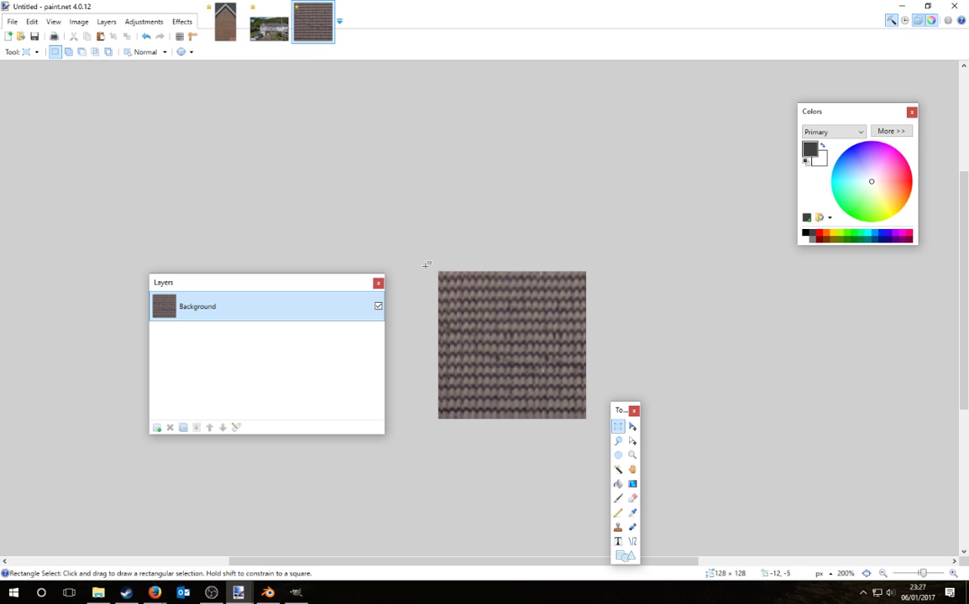
left_click_drag(427, 265, 458, 448)
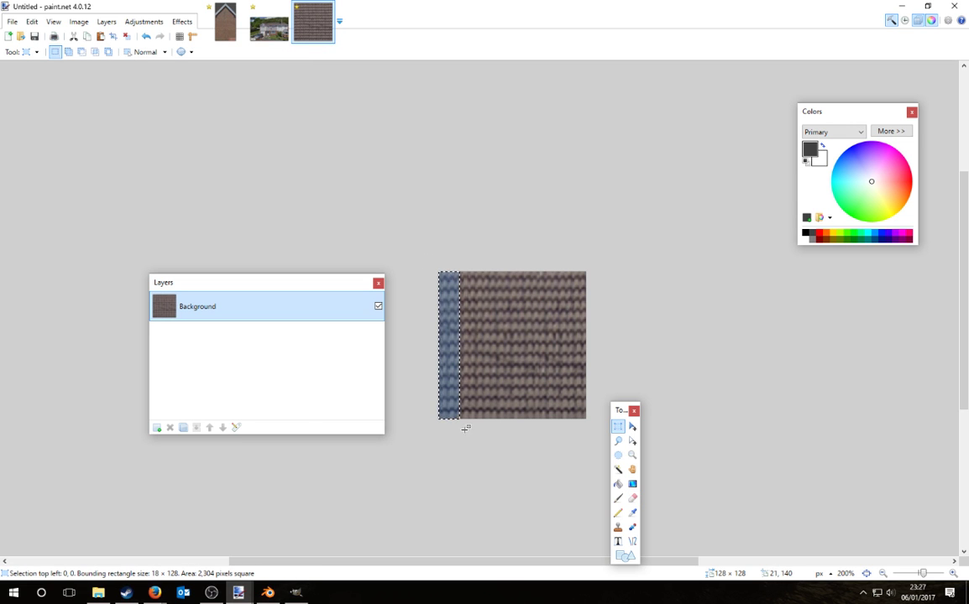
left_click_drag(426, 286, 509, 453)
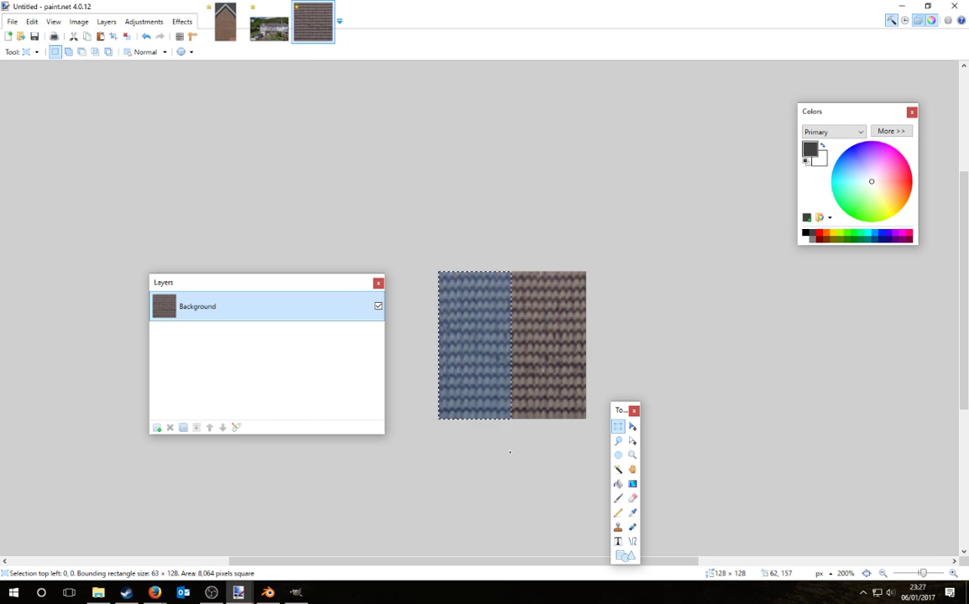
key("m")
left_click_drag(437, 345, 588, 358)
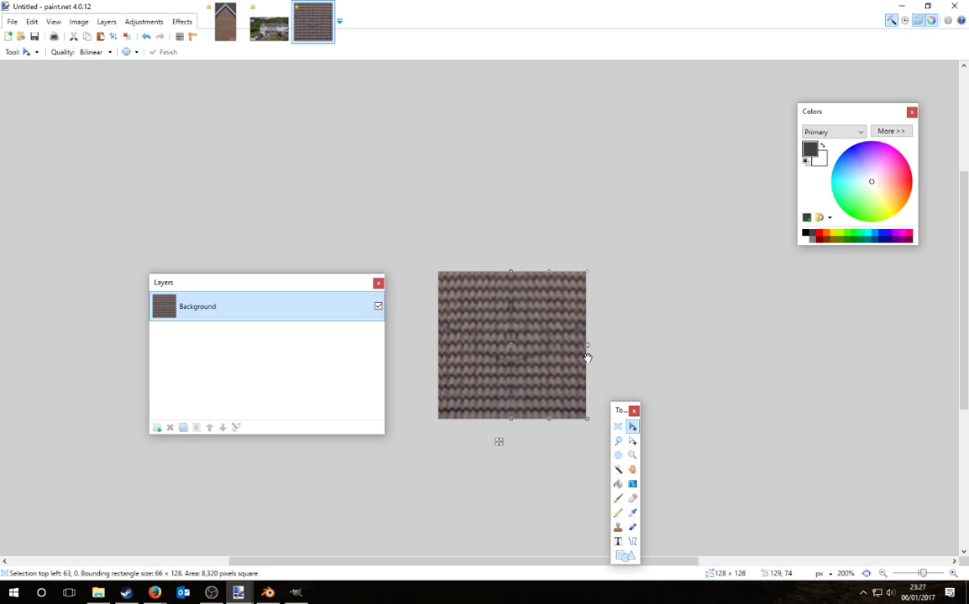
scroll(587, 358, "up", 3, "ctrl")
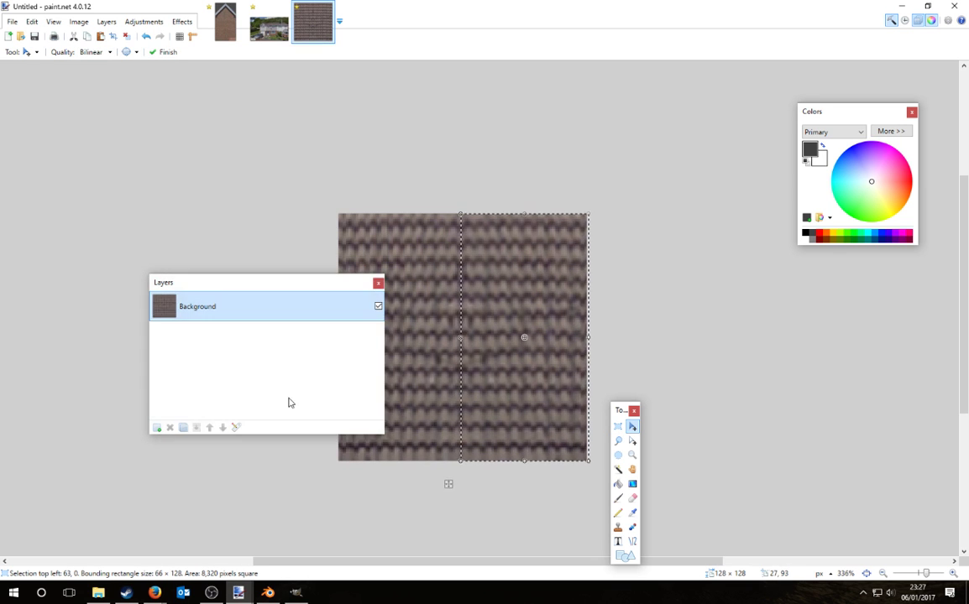
key("ctrl+z")
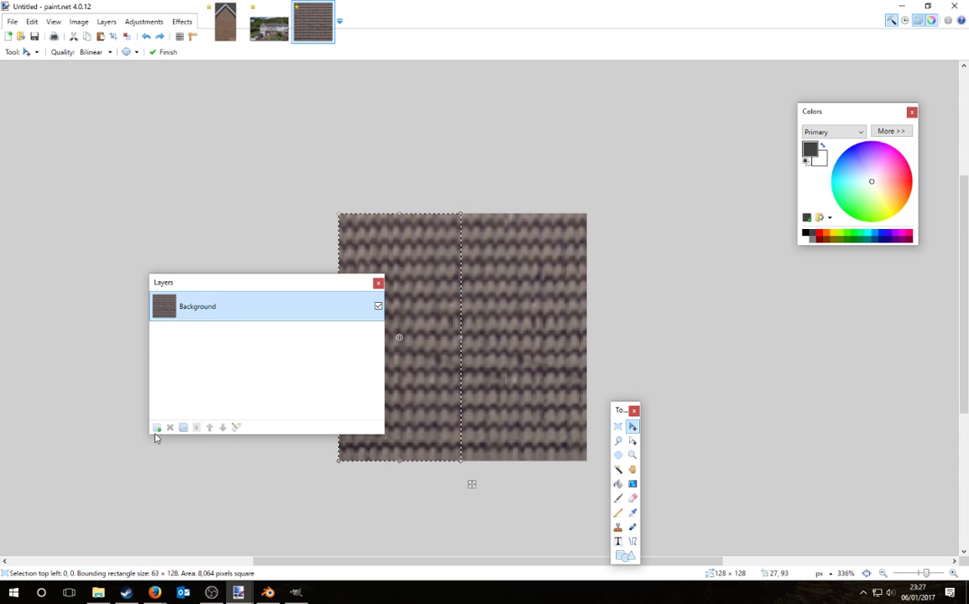
Step: Add a new layer, erase parts of the top brick layer, and merge it into the Background
left_click(156, 428)
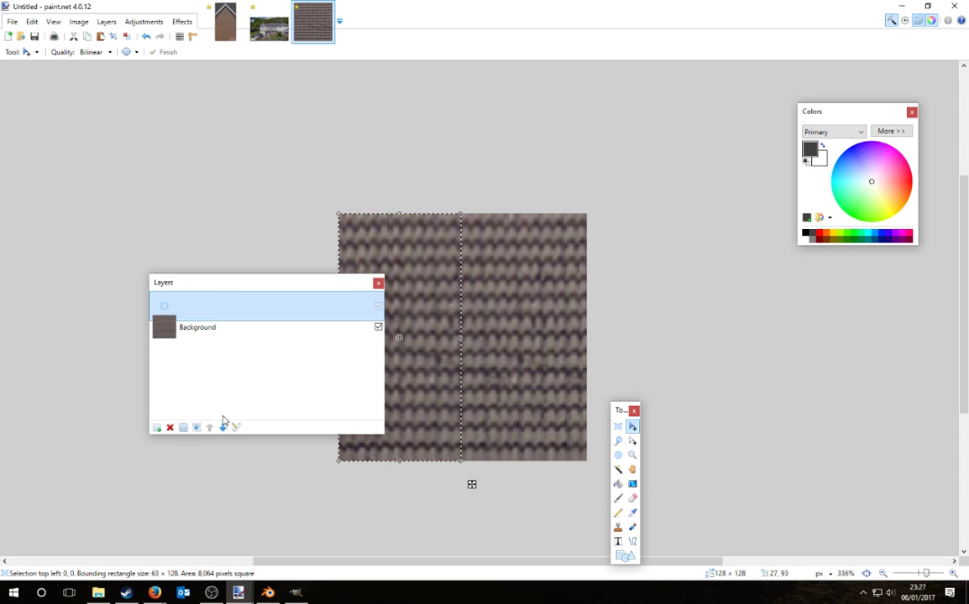
left_click(631, 496)
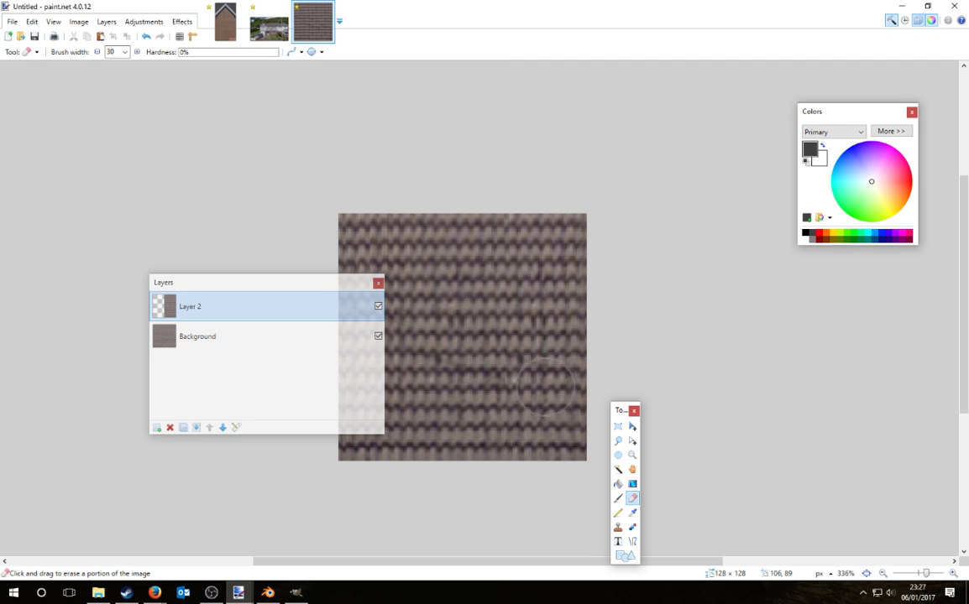
scroll(737, 403, "down", 2, "ctrl")
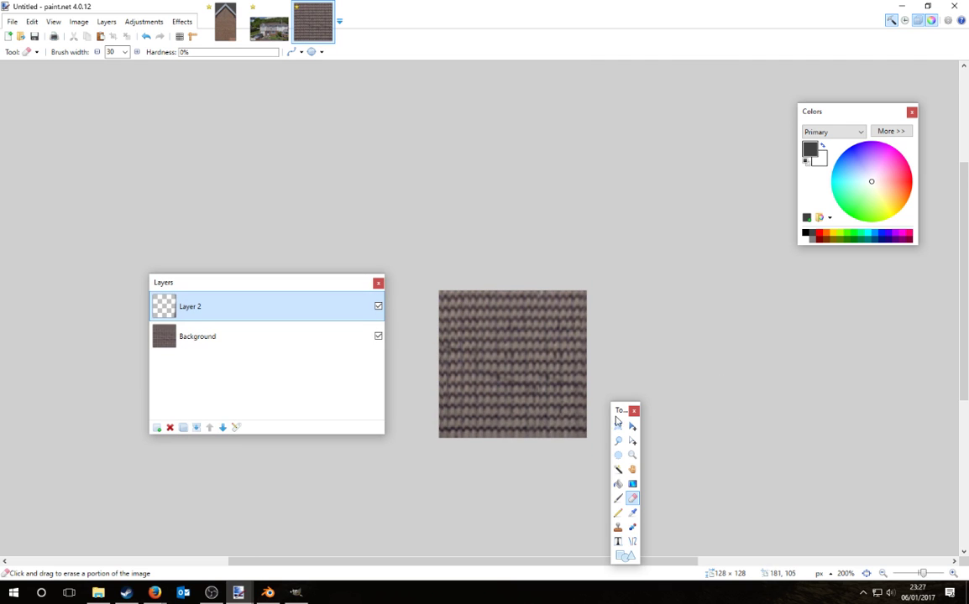
scroll(558, 434, "up", 1, "ctrl")
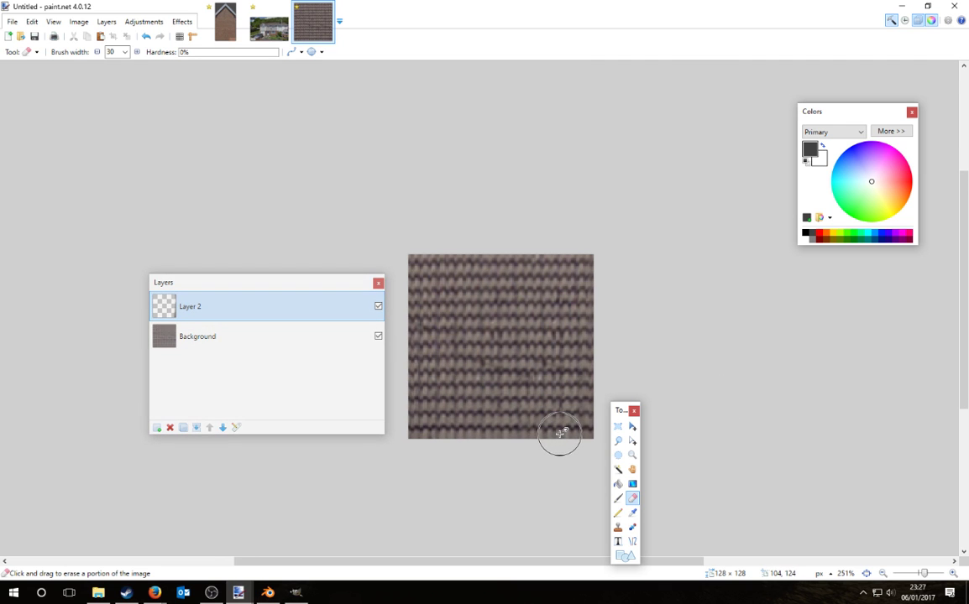
scroll(697, 371, "down", 1, "ctrl")
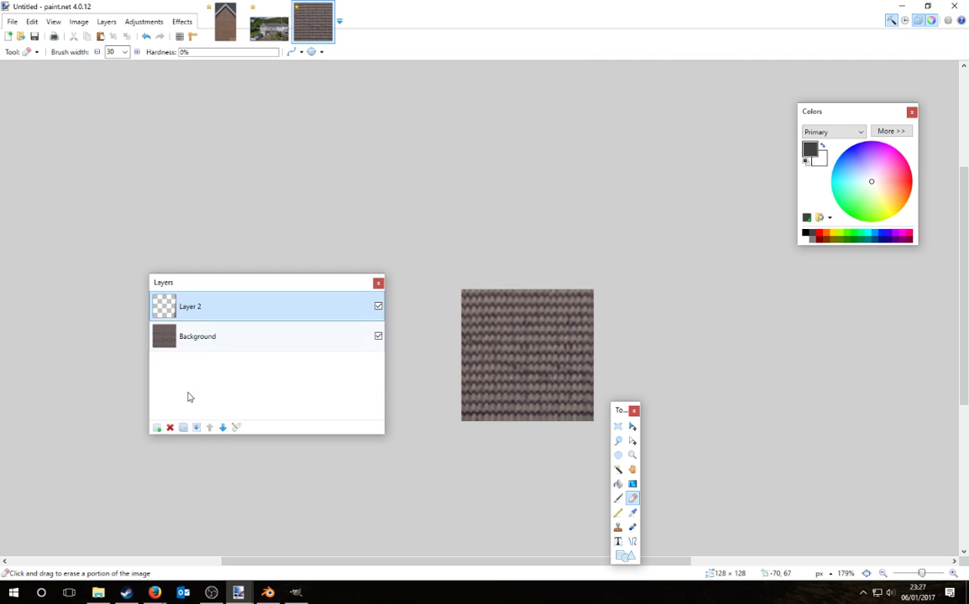
left_click(196, 428)
scroll(655, 357, "down", 2, "ctrl")
Step: Save the texture as Tut_house01b.png beside Tut_house01a.png with default save settings
key("s")
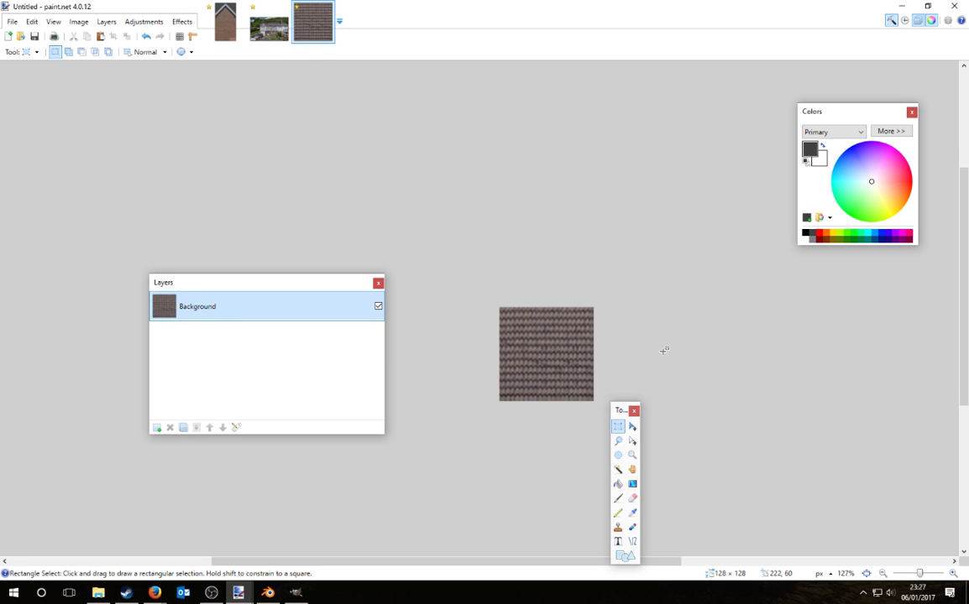
left_click(11, 21)
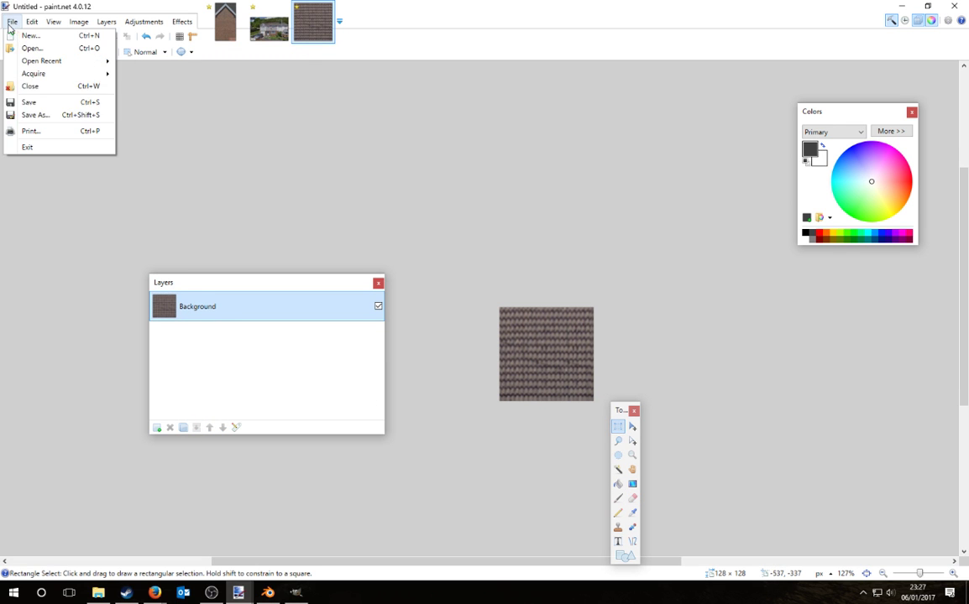
left_click(34, 115)
left_click(225, 101)
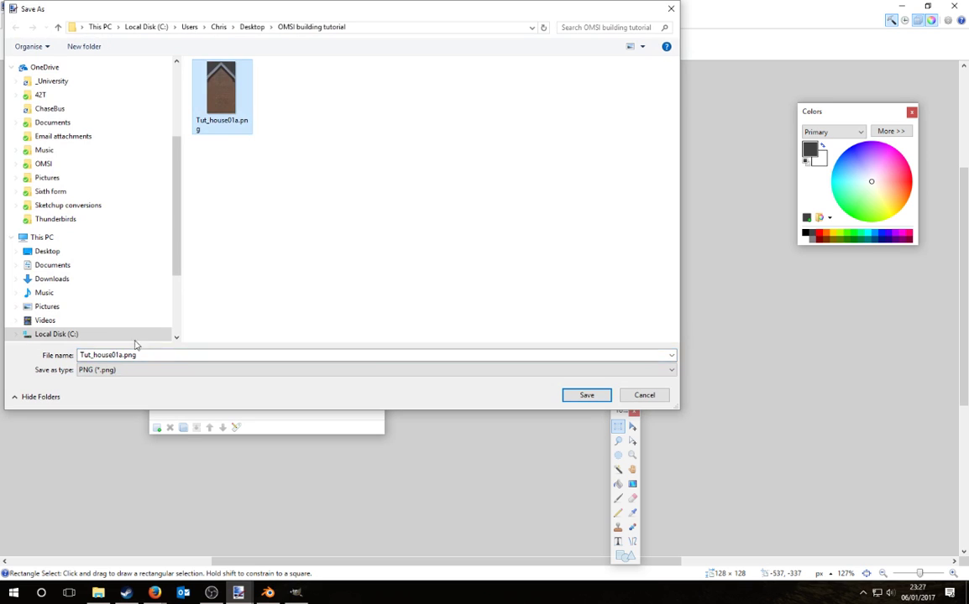
left_click(123, 355)
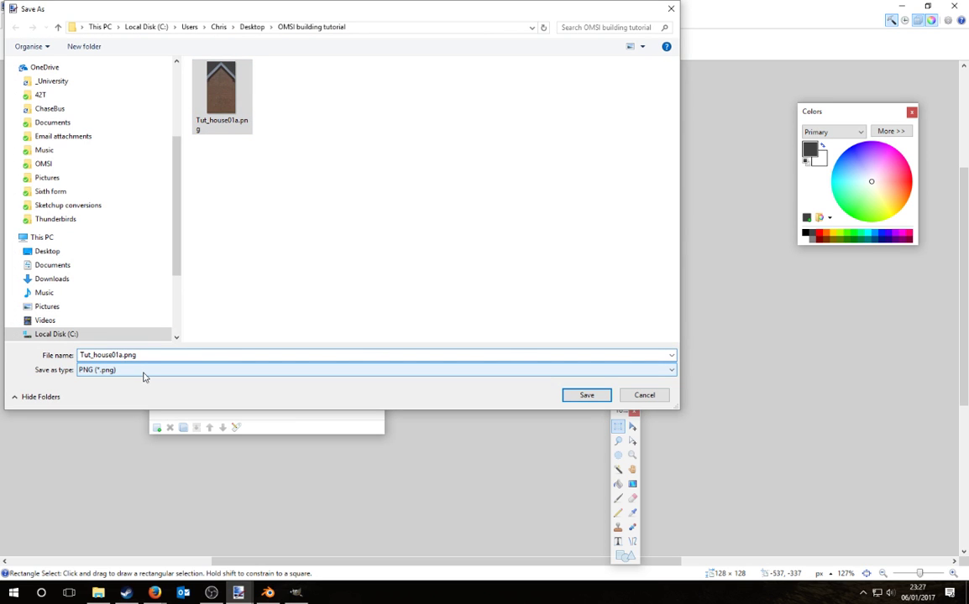
key("BackSpace")
type("b")
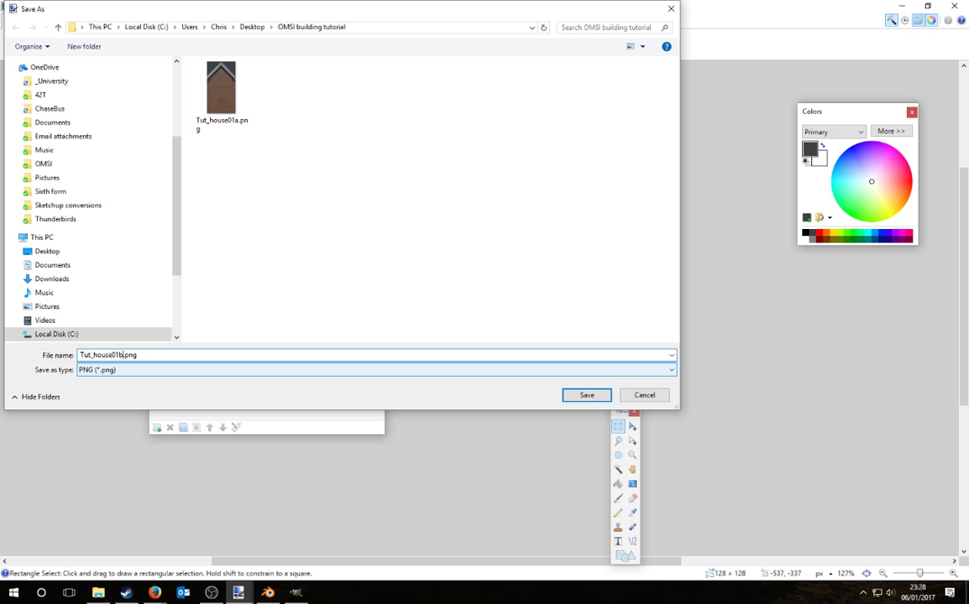
key("Return")
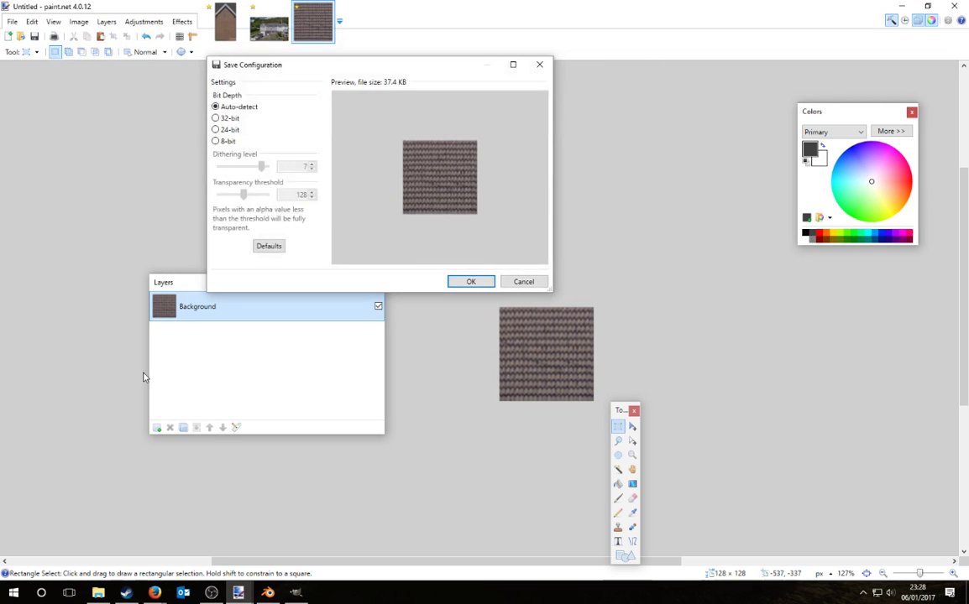
key("Return")
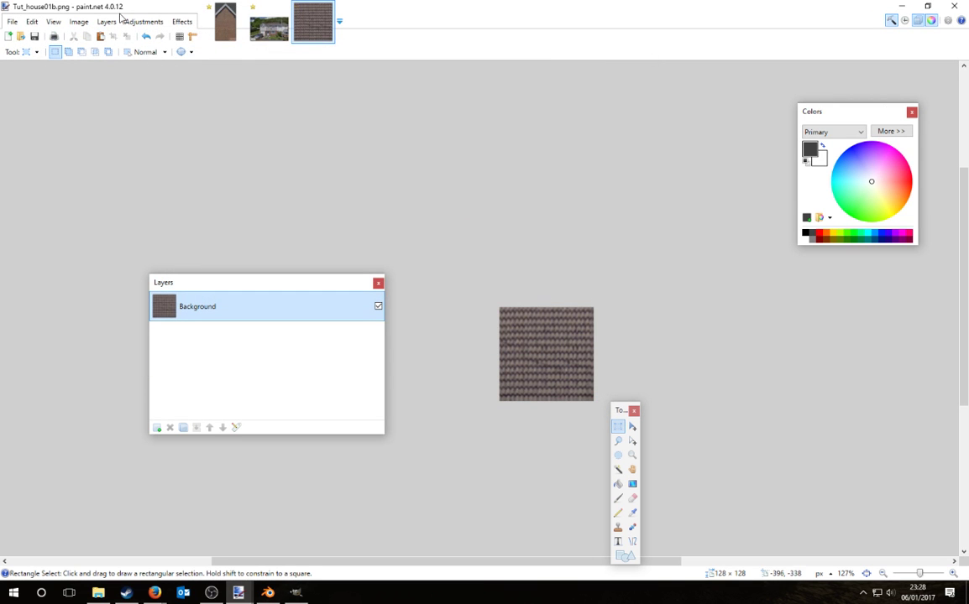
left_click(144, 21)
Step: Darken the texture with Hue / Saturation and save it
left_click(162, 98)
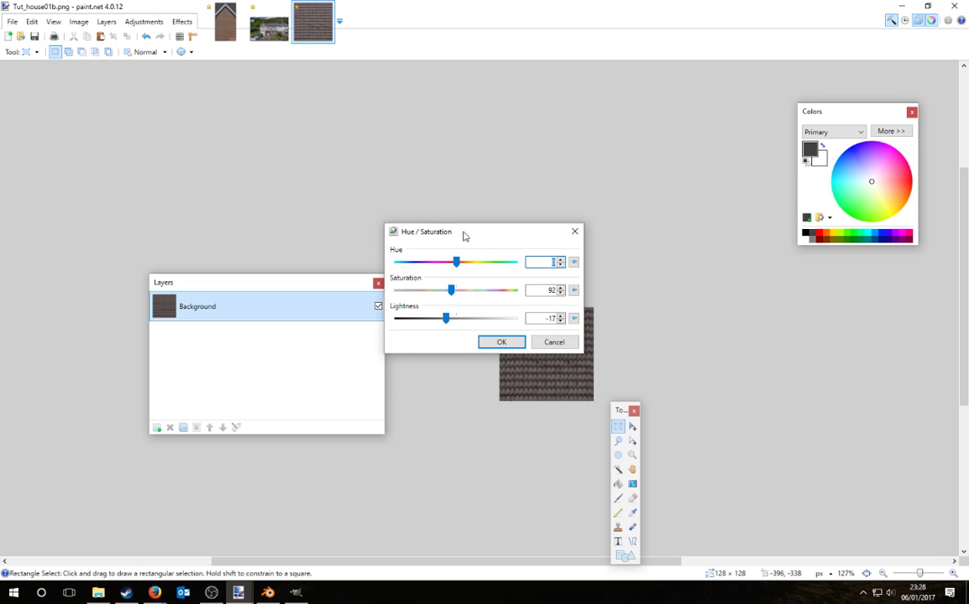
left_click_drag(464, 236, 465, 89)
left_click(502, 196)
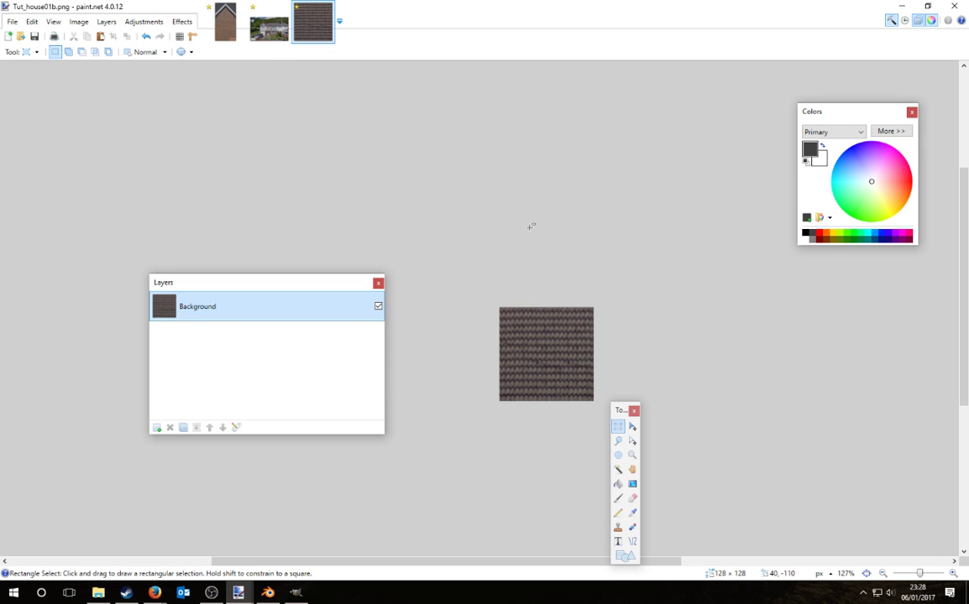
left_click(10, 22)
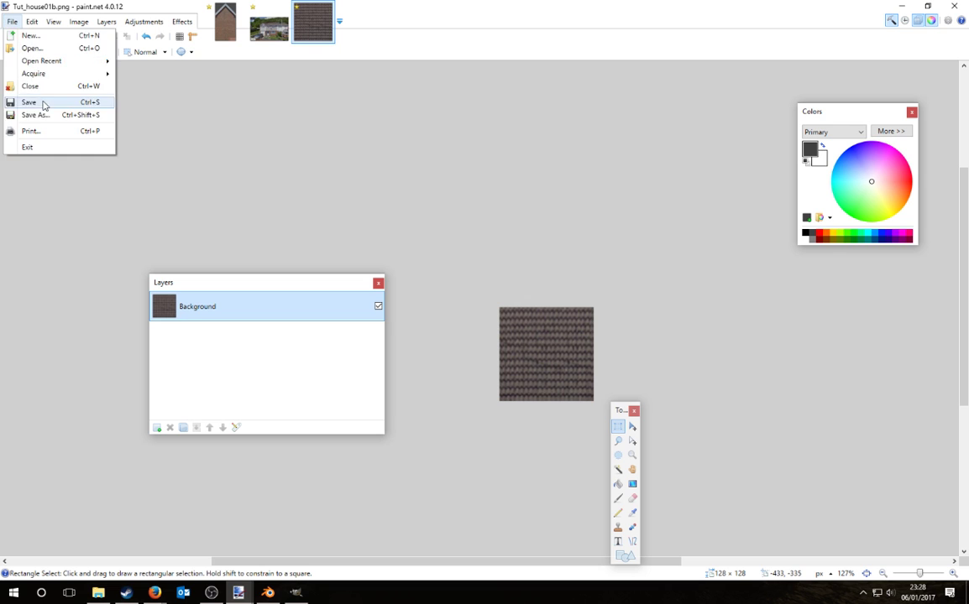
left_click(49, 101)
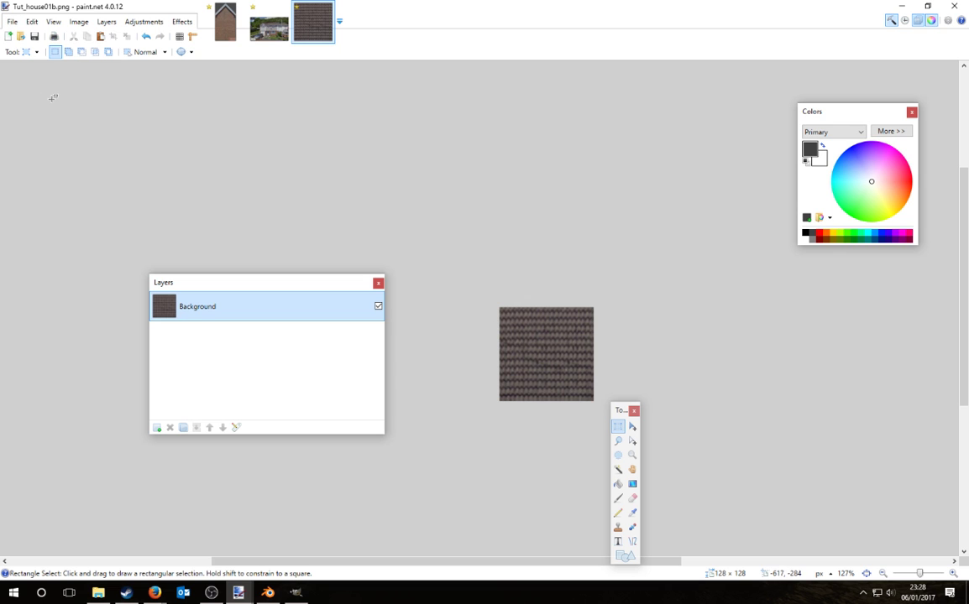
Step: Make the texture black and white, then apply brightness 60 and contrast 80
left_click(141, 22)
left_click(155, 48)
left_click(143, 22)
left_click(156, 63)
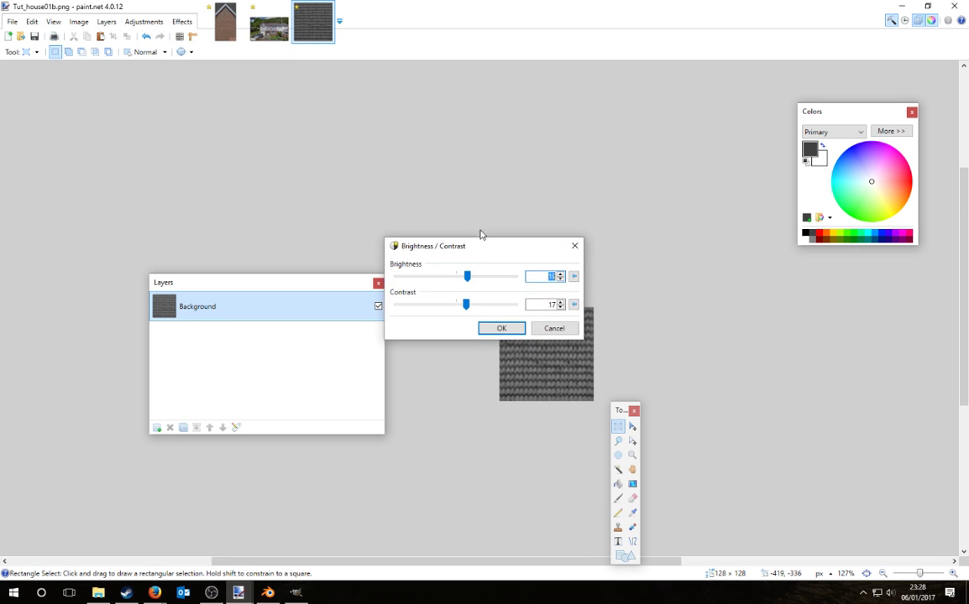
left_click_drag(482, 246, 627, 136)
left_click_drag(611, 195, 661, 195)
mouse_move(612, 166)
left_mouse_down()
mouse_move(641, 168)
mouse_move(648, 201)
left_mouse_up()
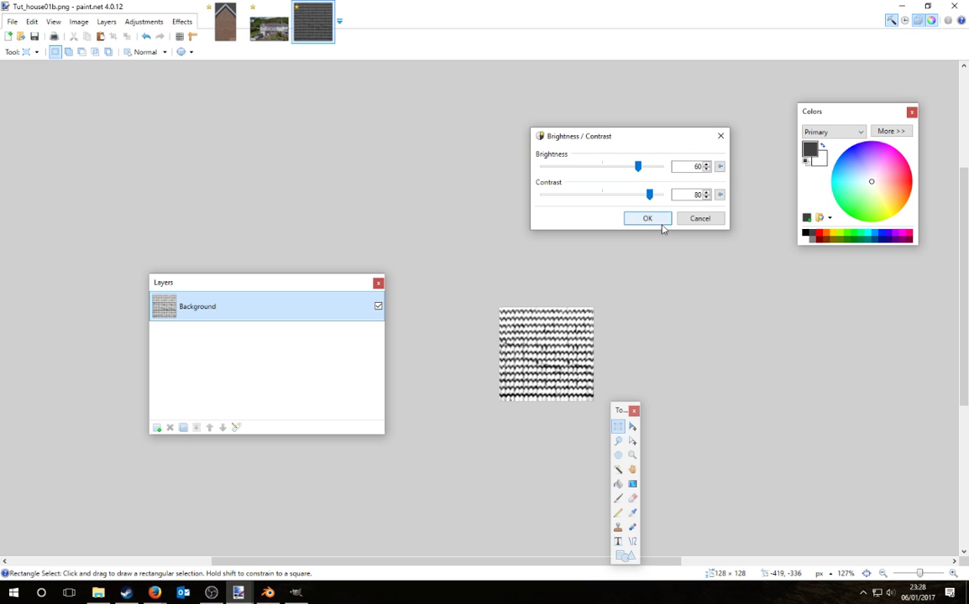
left_click(654, 221)
Step: Save the stark copy as Tut_house01b.png inside a new Wintersnow folder
left_click(13, 23)
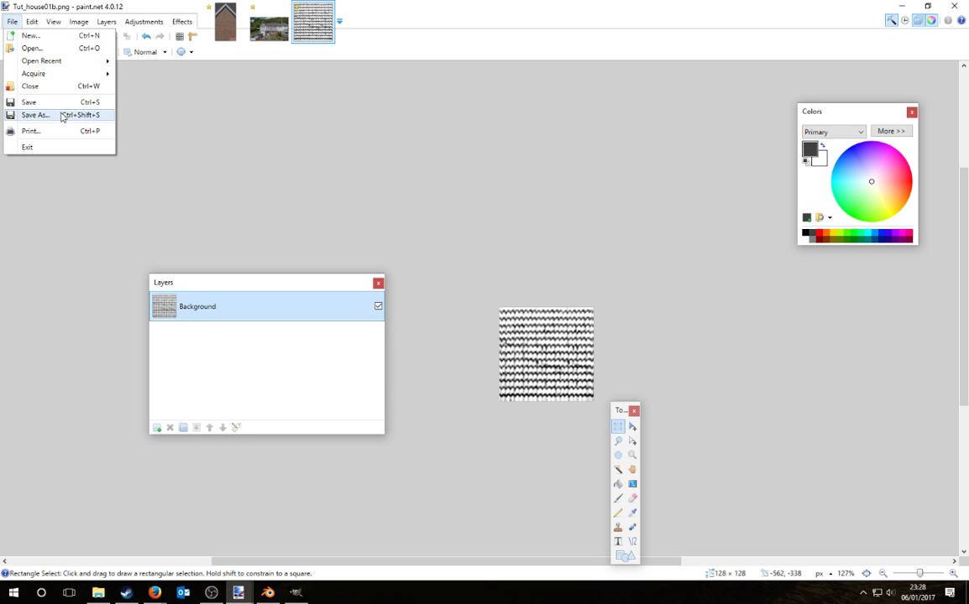
left_click(34, 115)
left_click(84, 47)
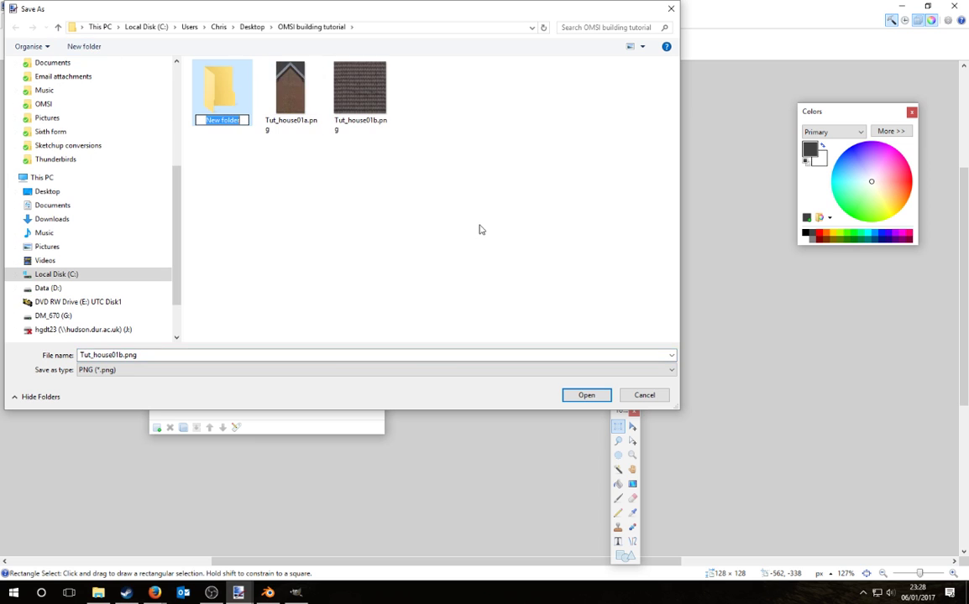
type("Wintersnow")
key("Return")
double_click(221, 101)
left_click(564, 398)
left_click(461, 283)
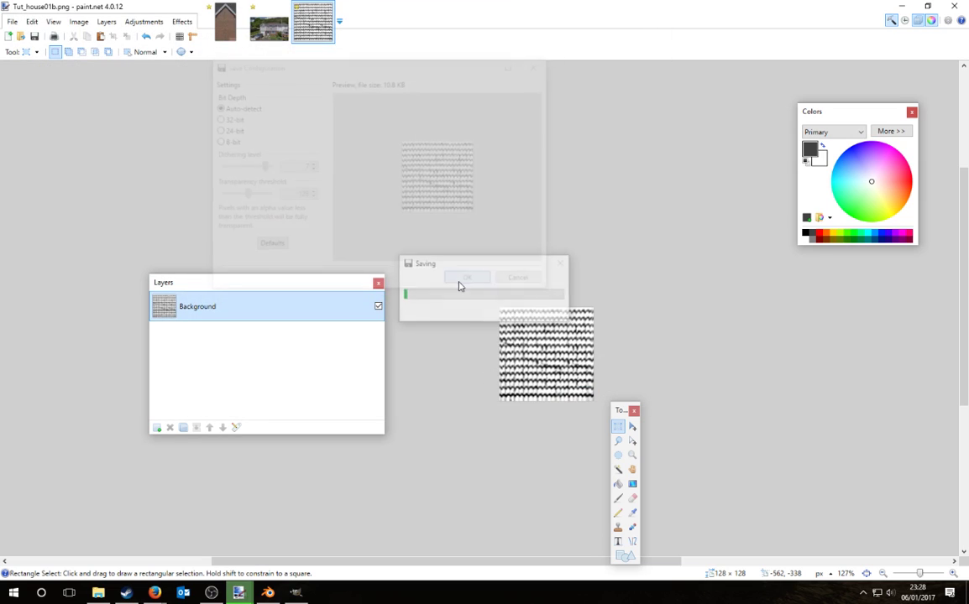
left_click(223, 34)
Step: Crop the street photo to the nearer house (803 × 618) and select the whole image
left_click(269, 26)
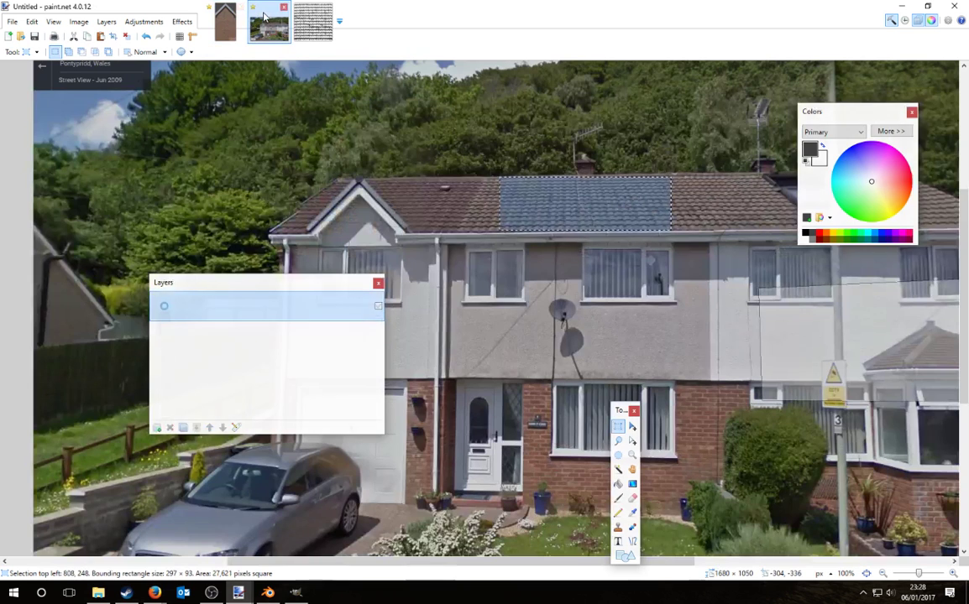
scroll(595, 303, "down", 3, "ctrl")
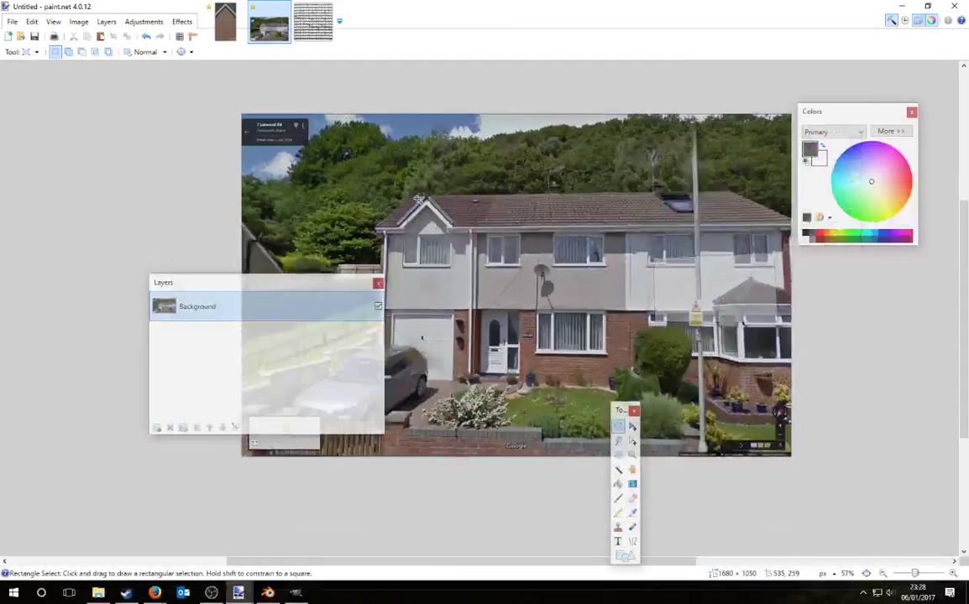
left_click_drag(365, 191, 628, 392)
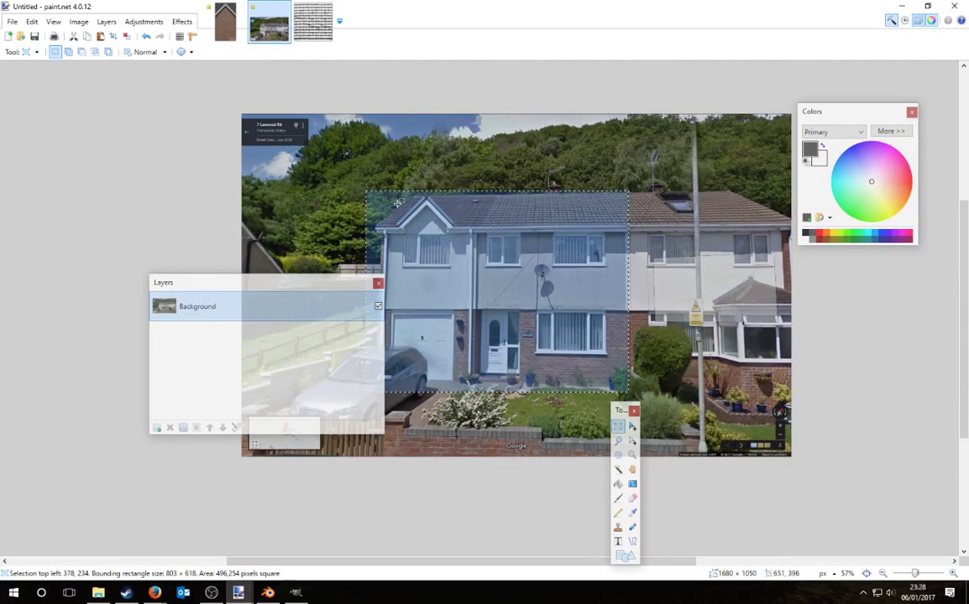
left_click(80, 24)
left_click(90, 33)
left_click_drag(289, 281, 91, 277)
scroll(581, 325, "up", 2, "ctrl")
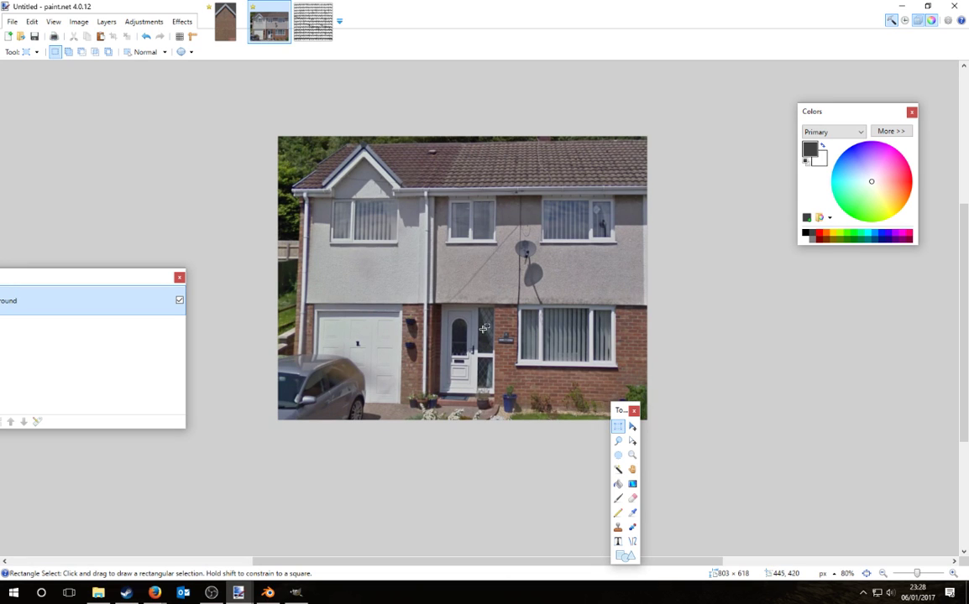
key("ctrl+a")
Step: In GIMP, close the old texture without saving and paste the house as a new image
key("alt+Tab")
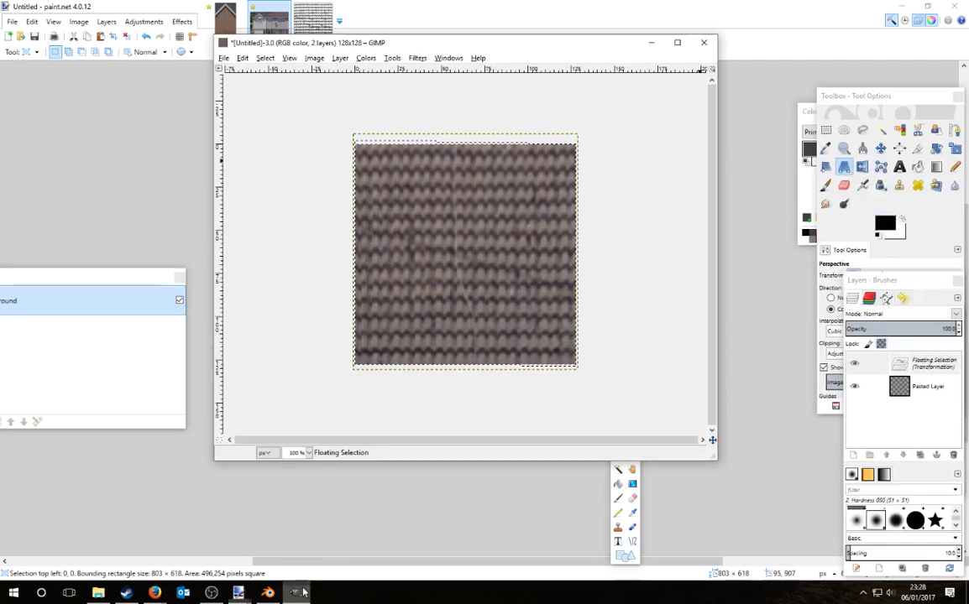
left_click(704, 44)
left_click(483, 316)
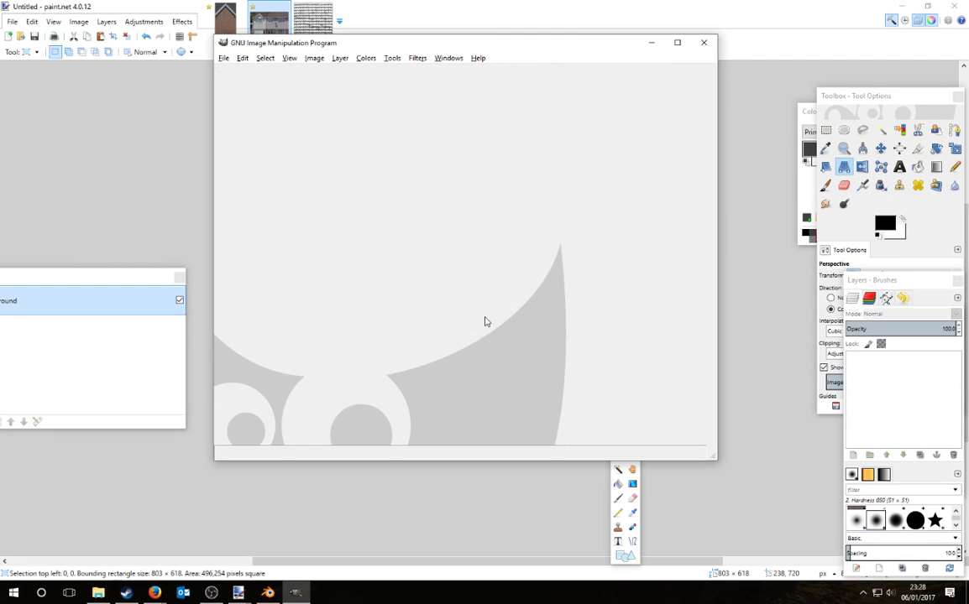
key("ctrl+shift+v")
left_click(677, 43)
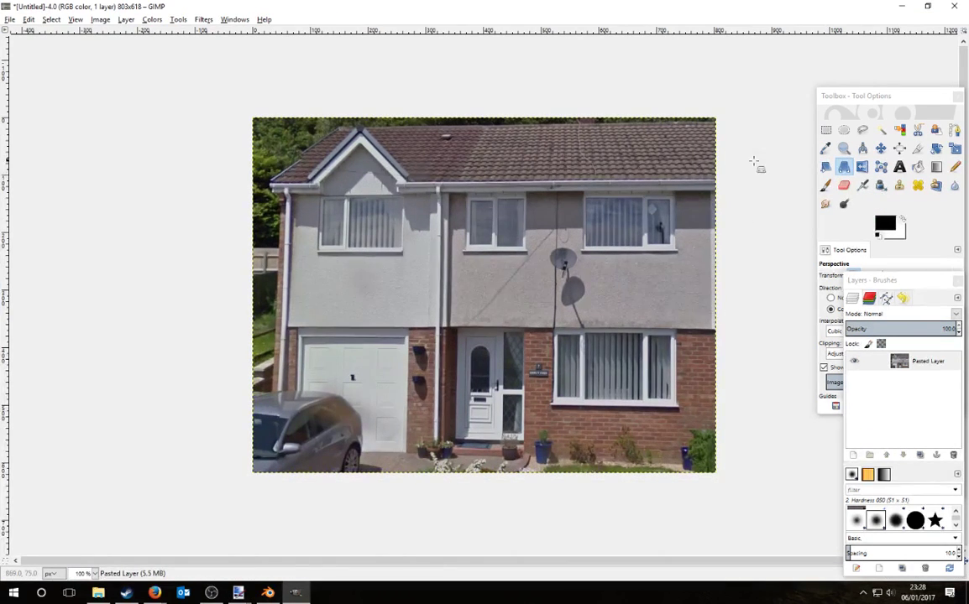
Step: Apply a trial perspective correction to the facade corners, then undo it
left_click(638, 165)
left_click_drag(252, 117, 288, 124)
left_click_drag(123, 447, 18, 446)
left_click_drag(252, 473, 268, 445)
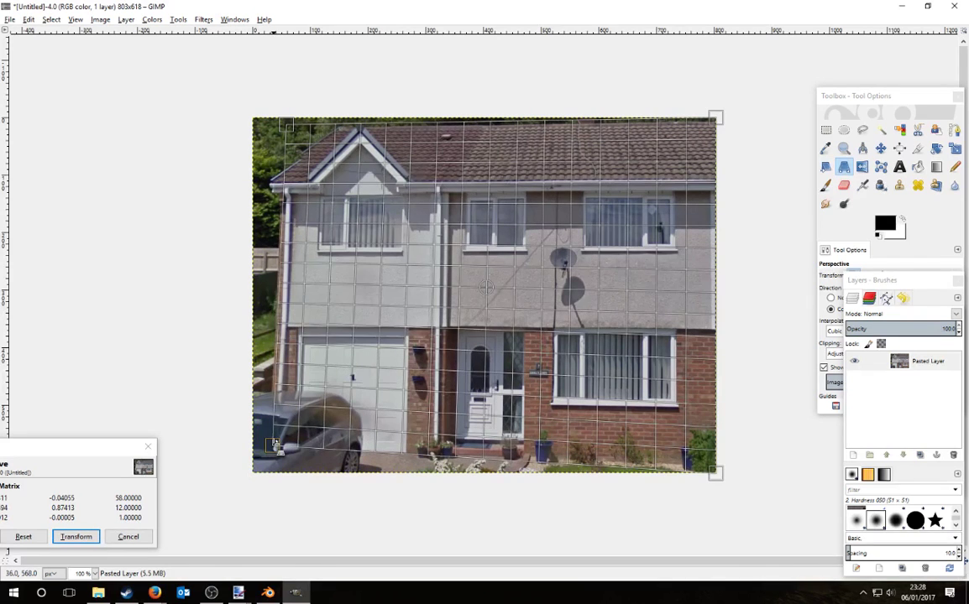
left_click_drag(720, 476, 711, 464)
mouse_move(715, 118)
left_mouse_down()
mouse_move(704, 116)
mouse_move(703, 126)
mouse_move(702, 115)
left_mouse_up()
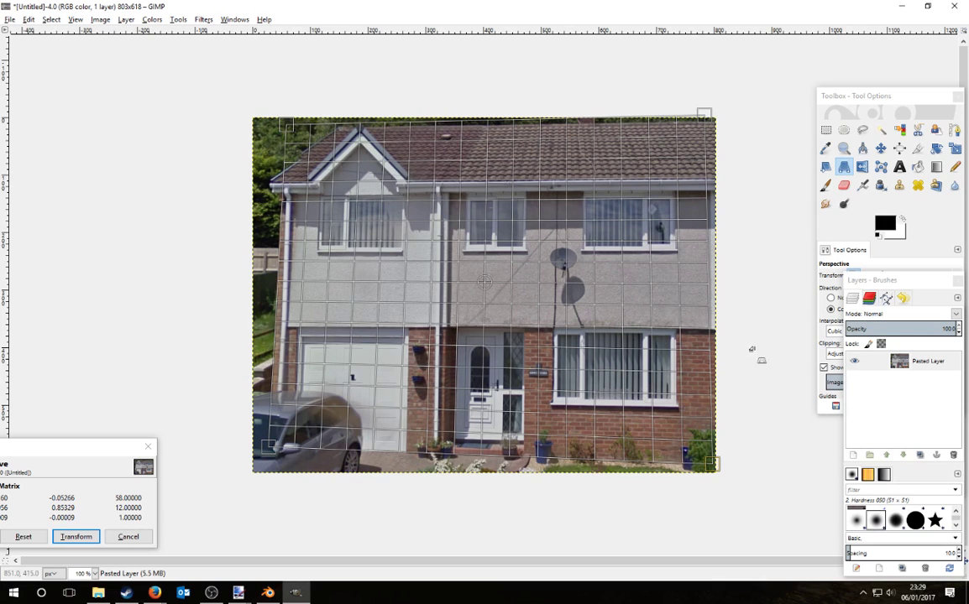
key("Return")
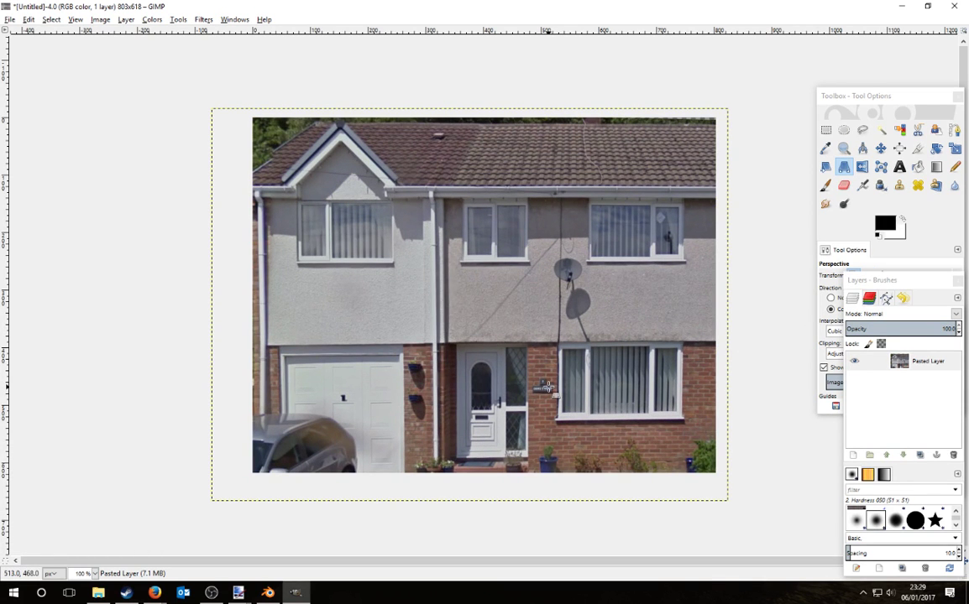
key("ctrl+z")
Step: Start a new perspective transform and pull the four corners inward to square the facade
left_click(486, 391)
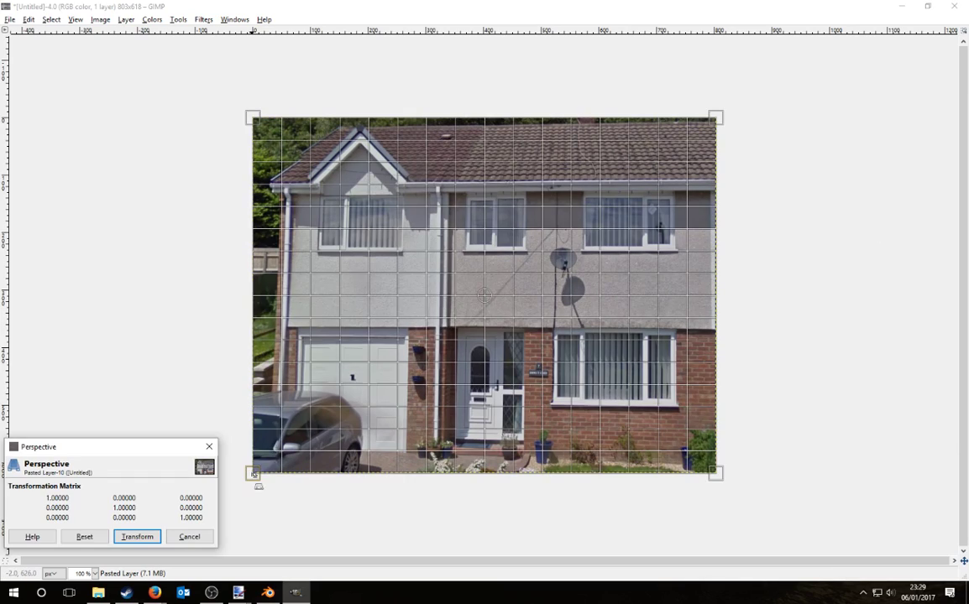
left_click_drag(255, 475, 273, 406)
left_click_drag(239, 118, 283, 128)
left_click_drag(724, 128, 709, 117)
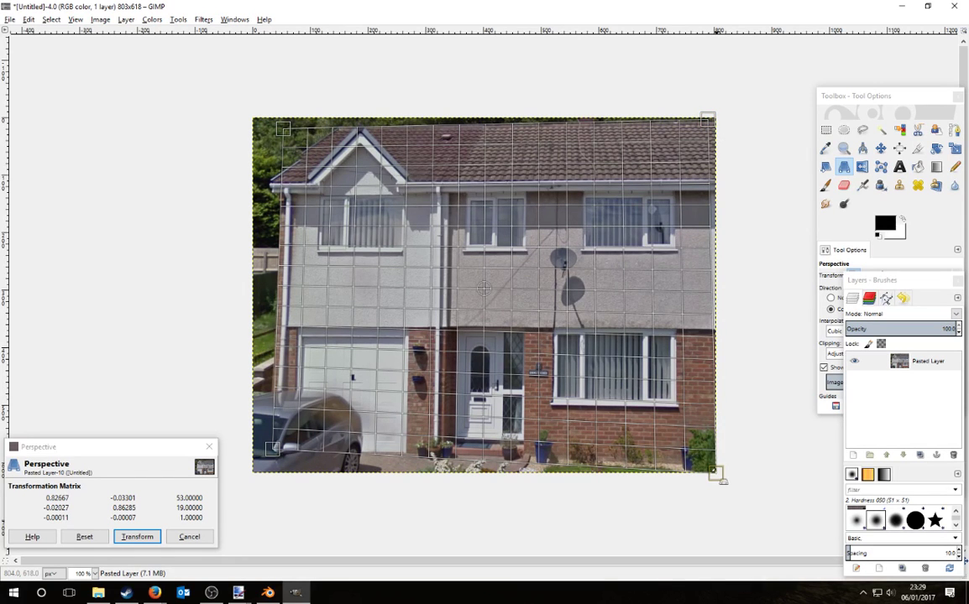
left_click_drag(715, 473, 712, 465)
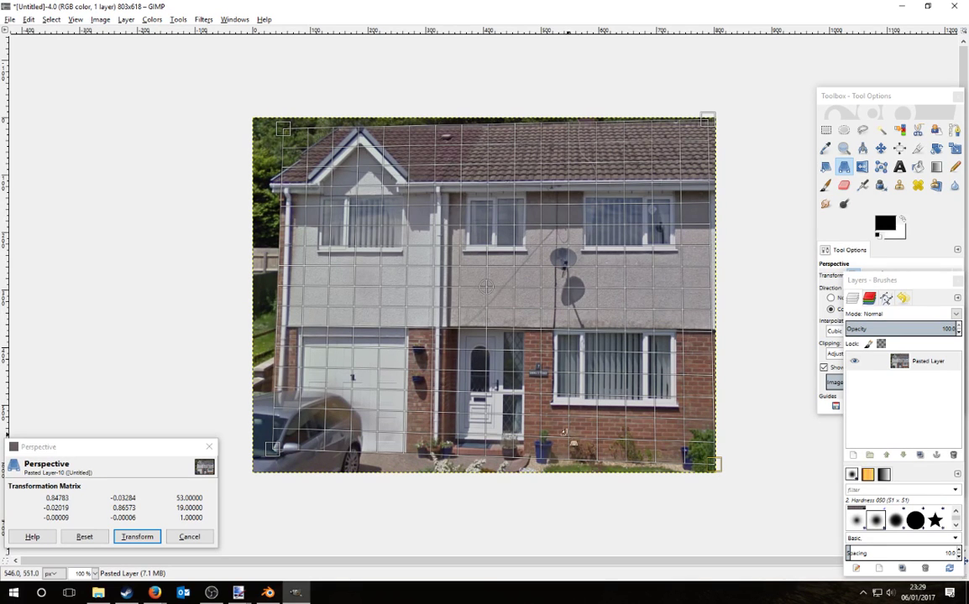
scroll(483, 453, "up", 3, "ctrl")
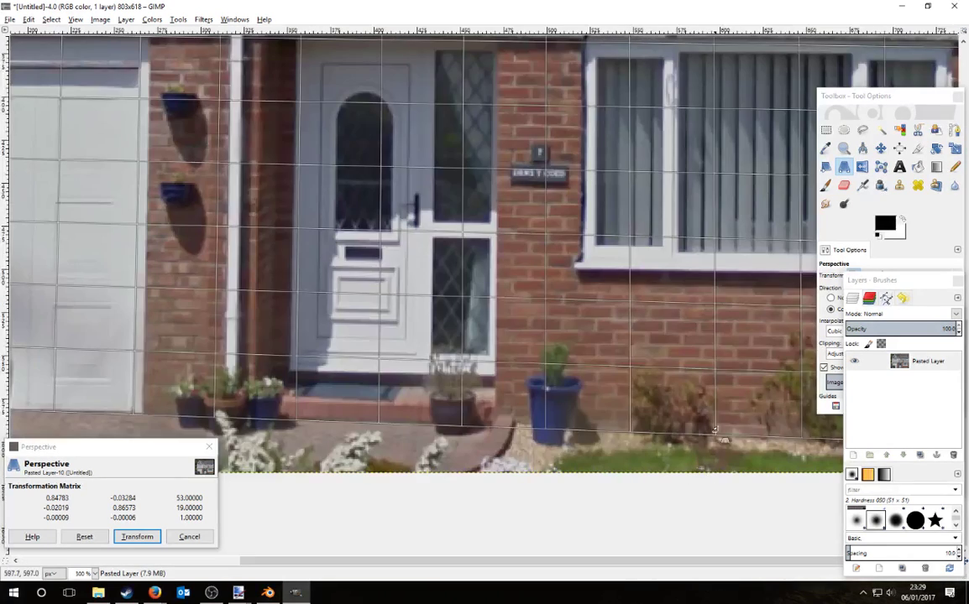
scroll(441, 342, "right", 5)
scroll(441, 341, "down", 2, "ctrl")
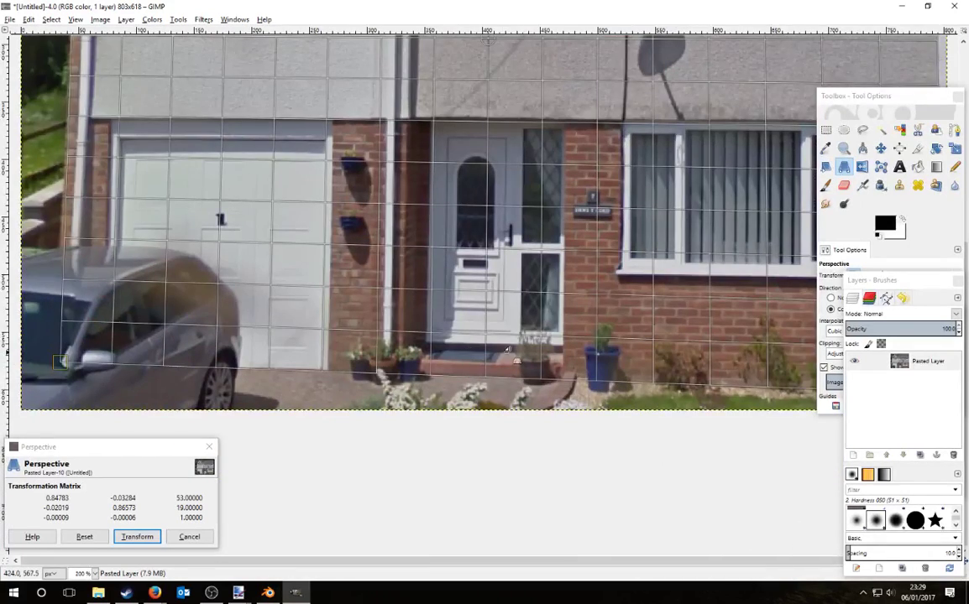
scroll(508, 349, "right", 5)
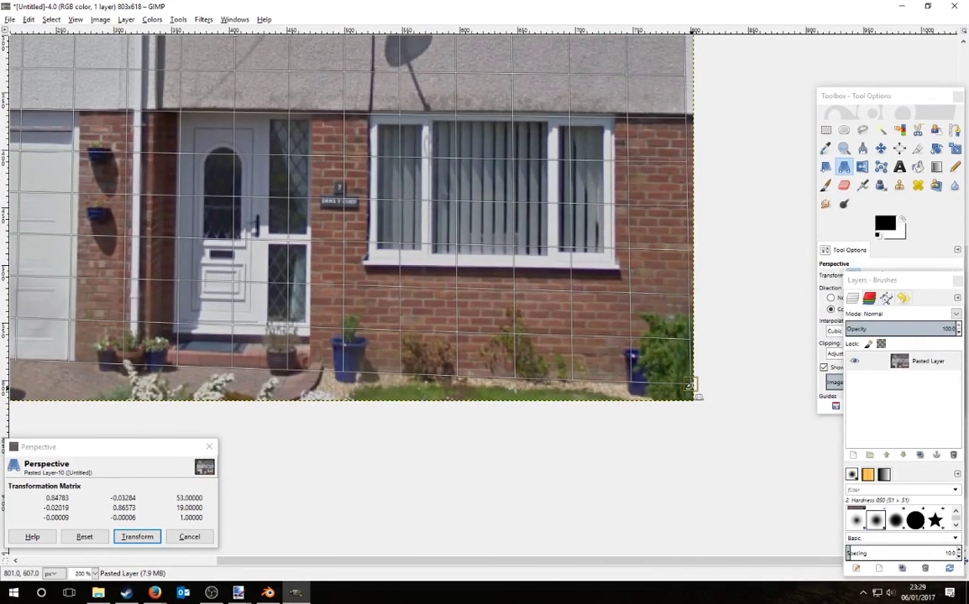
left_click_drag(690, 387, 689, 380)
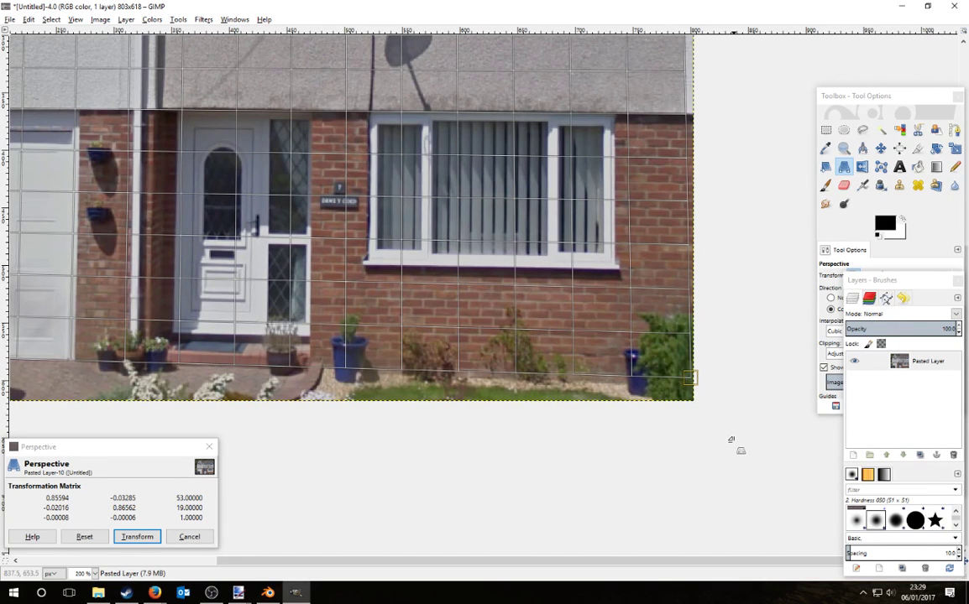
Step: Fine-tune the left corners, commit the perspective correction, and copy the straightened image
key("1")
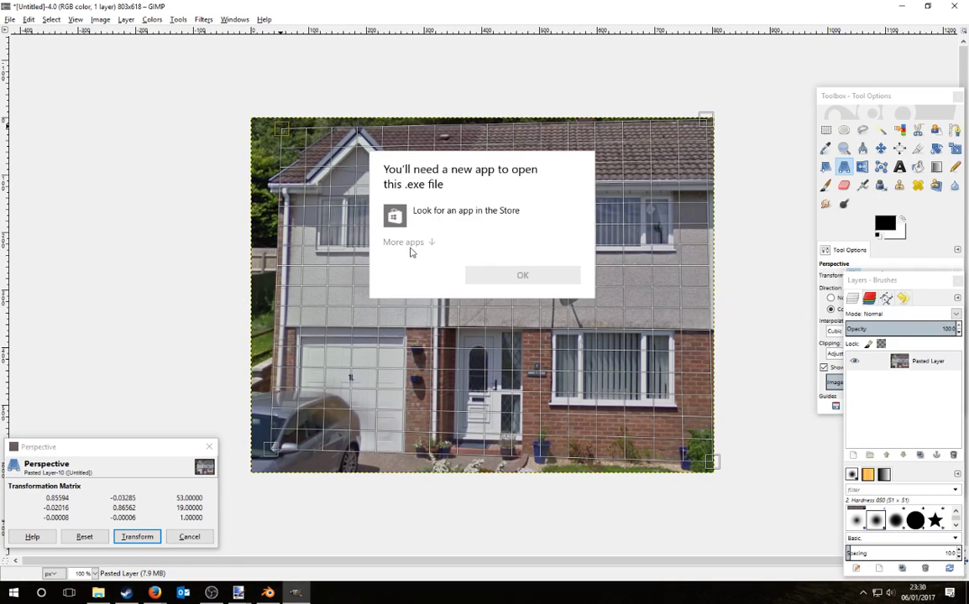
left_click(407, 243)
left_click(526, 423)
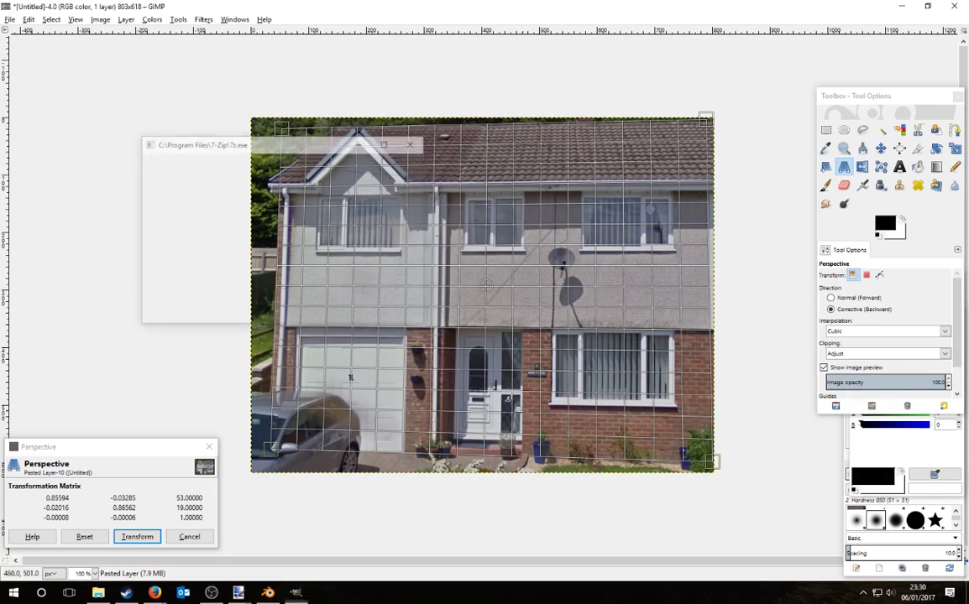
scroll(267, 113, "up", 2, "ctrl")
scroll(134, 168, "down", 1, "ctrl")
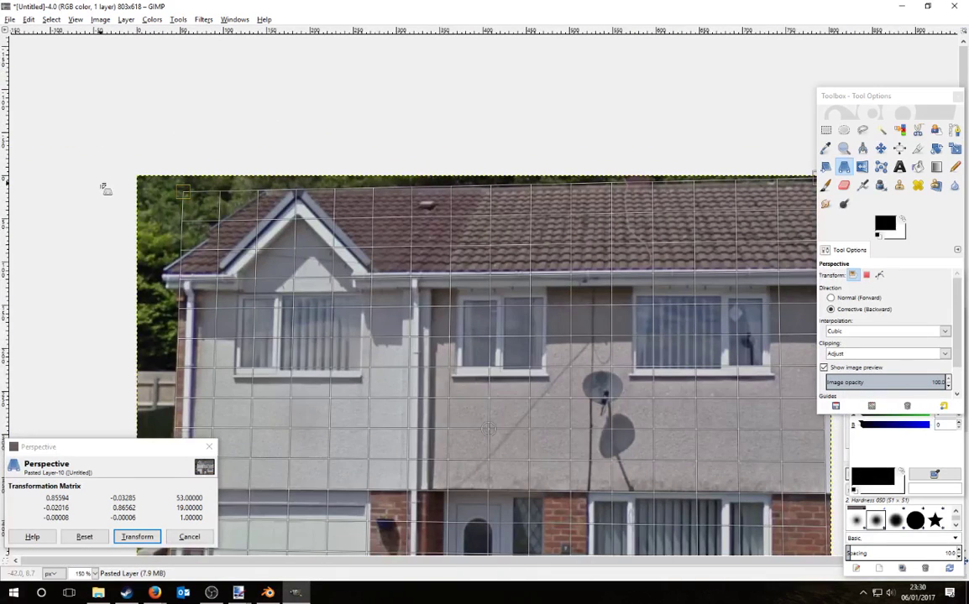
left_click_drag(182, 194, 186, 192)
scroll(225, 145, "down", 2, "ctrl")
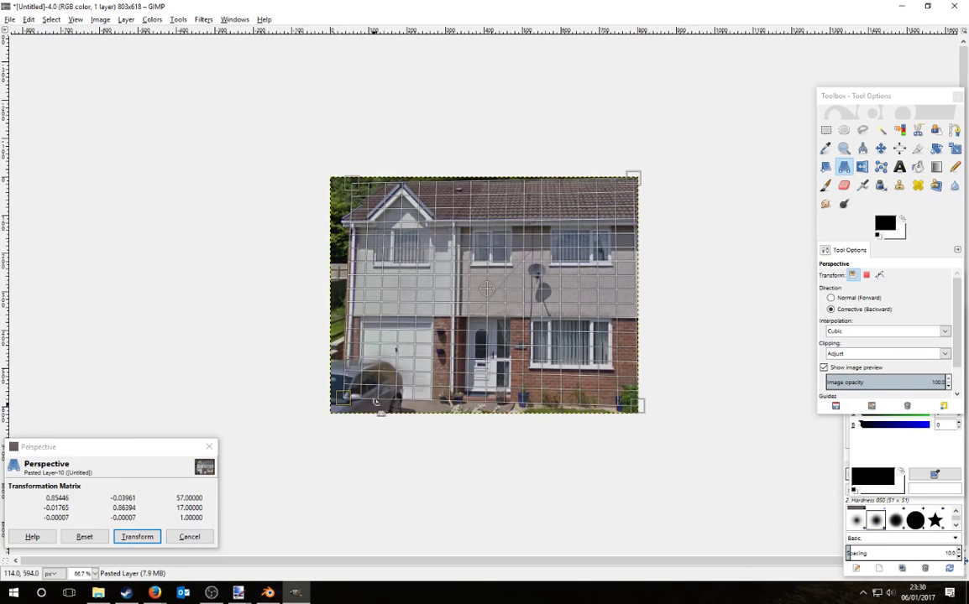
scroll(340, 373, "up", 1, "ctrl")
left_click_drag(275, 448, 272, 448)
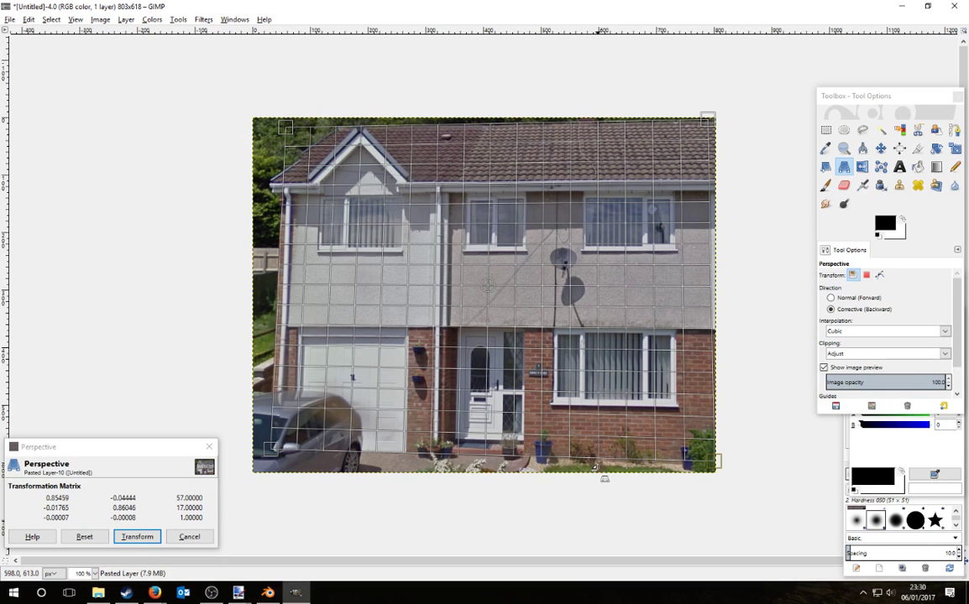
key("Return")
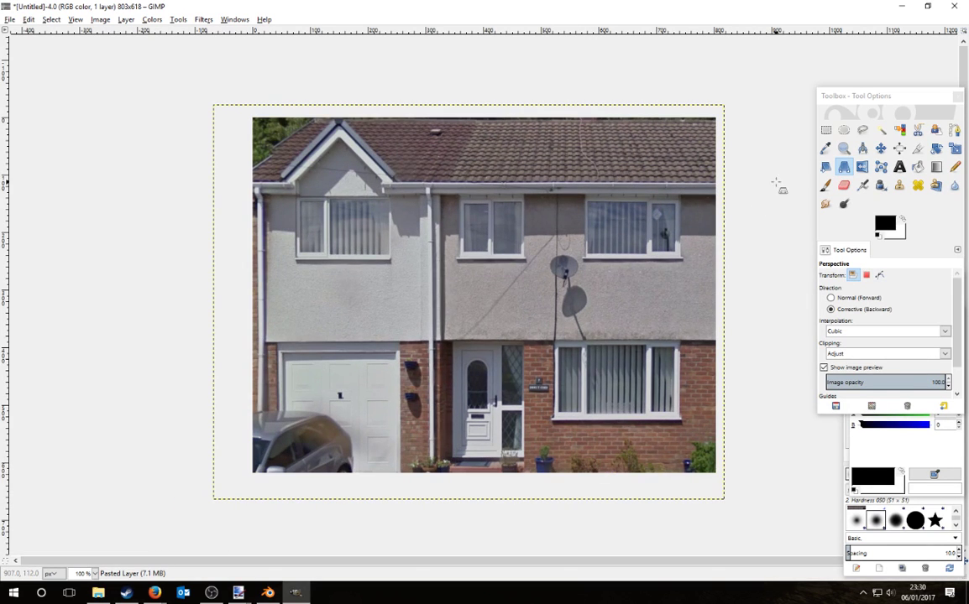
key("ctrl+c")
key("alt+Tab")
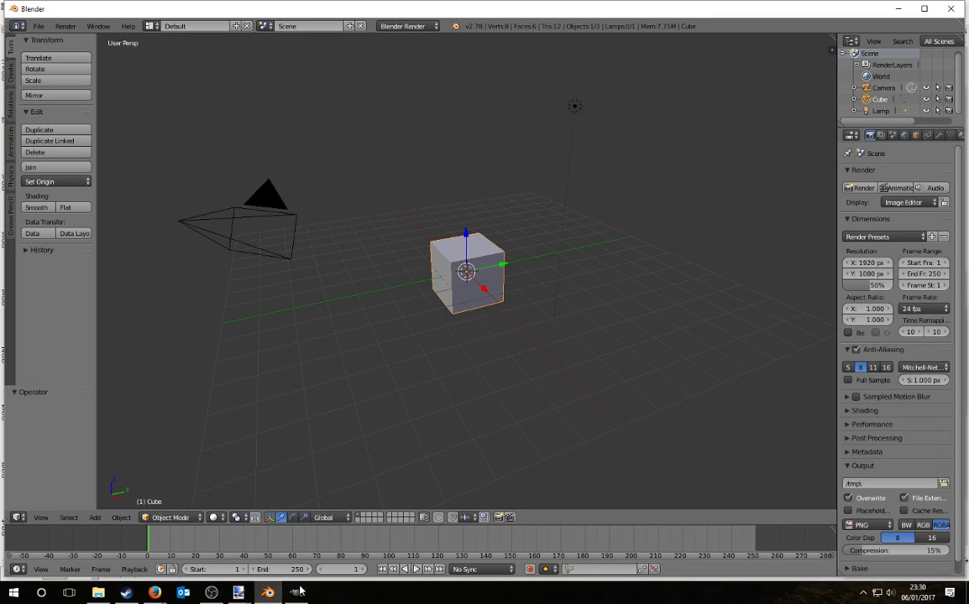
Step: Paste the straightened house into paint.net and select the right half of the garage door
mouse_move(238, 593)
left_click(209, 546)
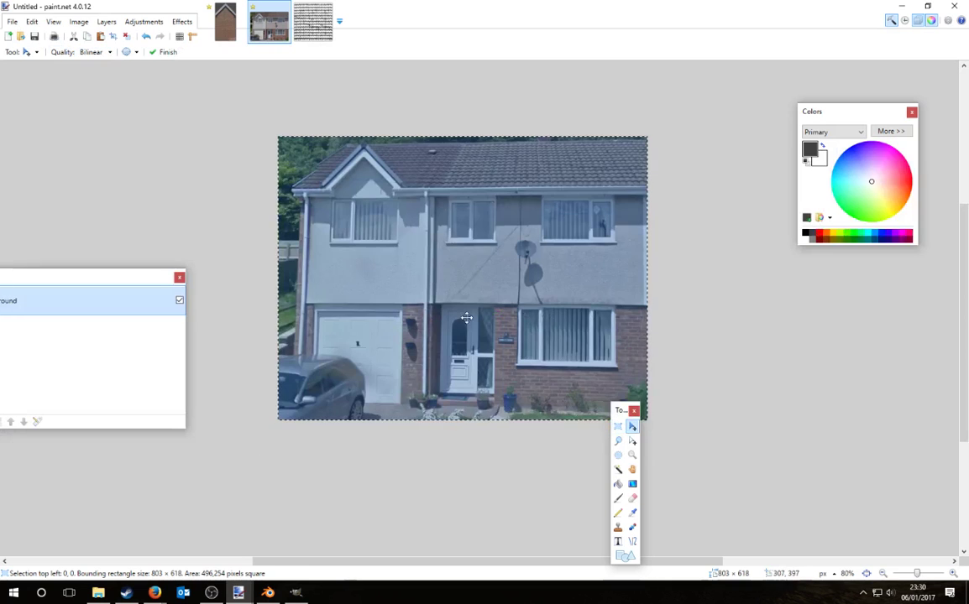
key("ctrl+v")
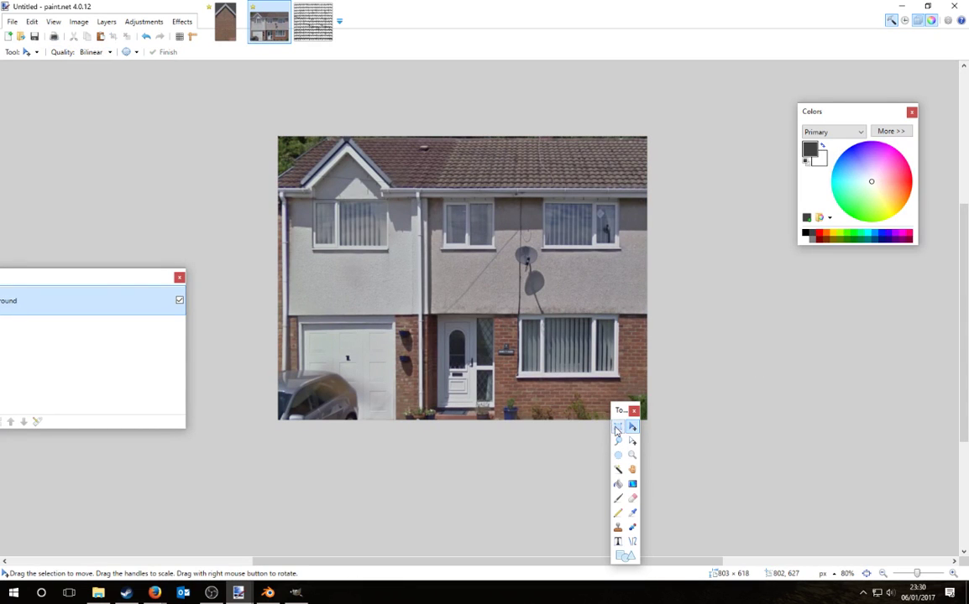
left_click(618, 431)
scroll(743, 359, "down", 1, "ctrl")
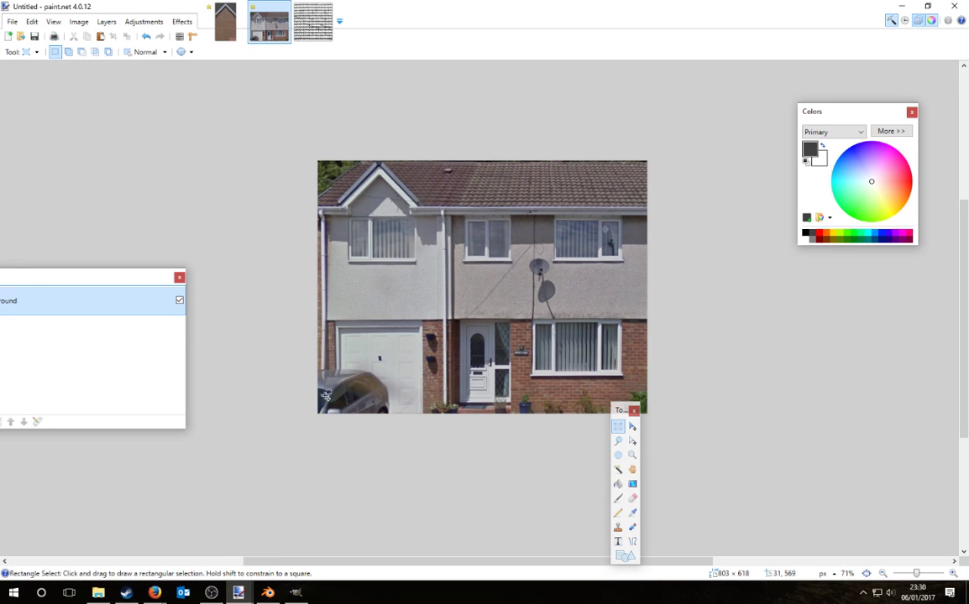
scroll(288, 394, "up", 3, "ctrl")
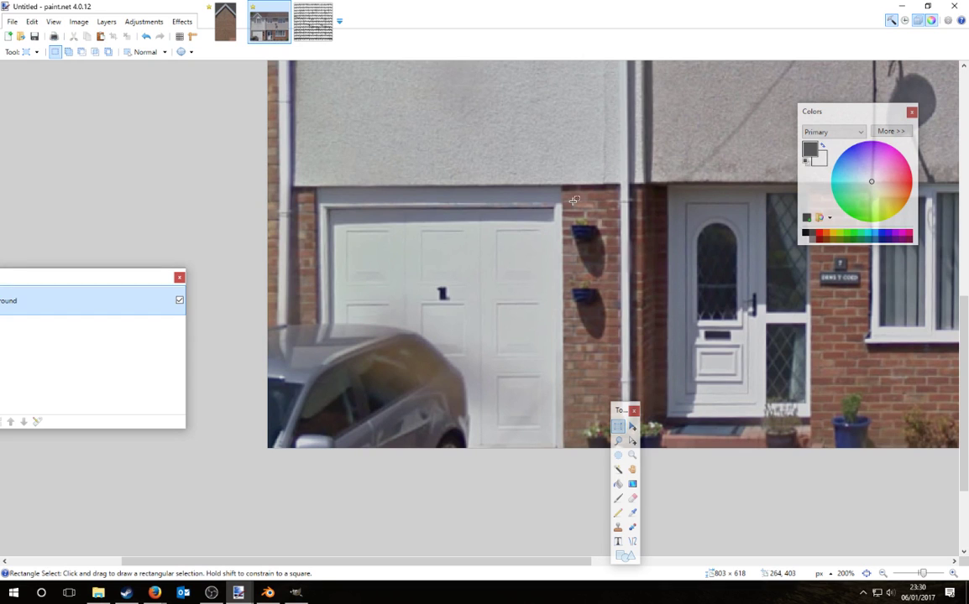
left_click_drag(562, 185, 443, 510)
left_click_drag(108, 281, 835, 242)
Step: Paste the garage-door copy onto a new layer and slide it left over the car
left_click(685, 383)
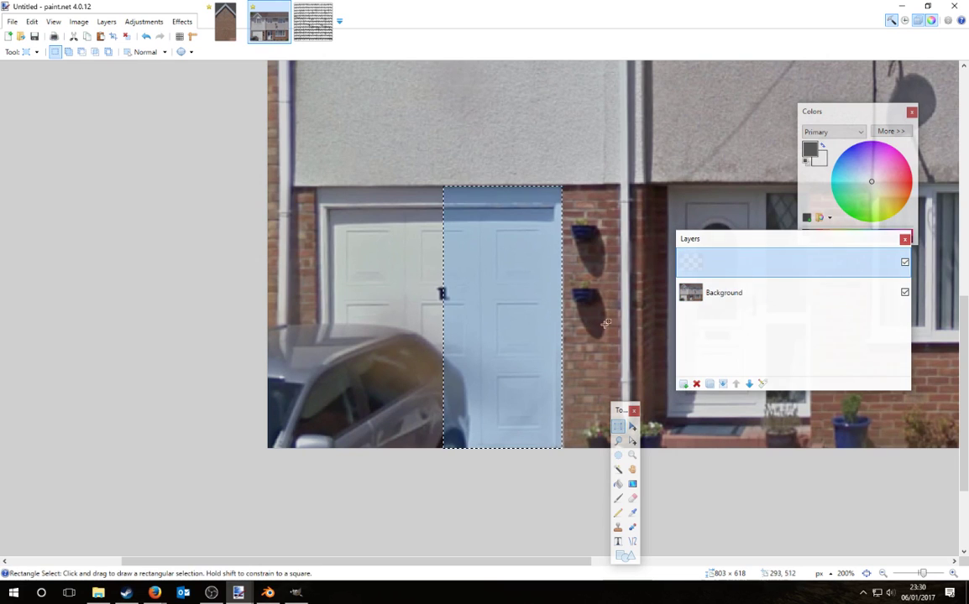
key("ctrl+v")
left_click_drag(560, 319, 315, 326)
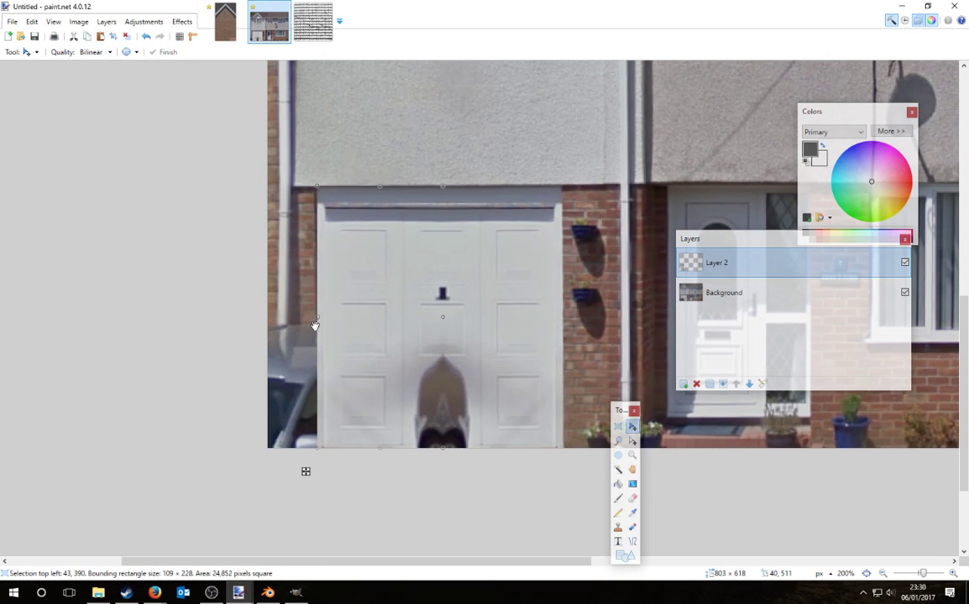
key("ctrl+d")
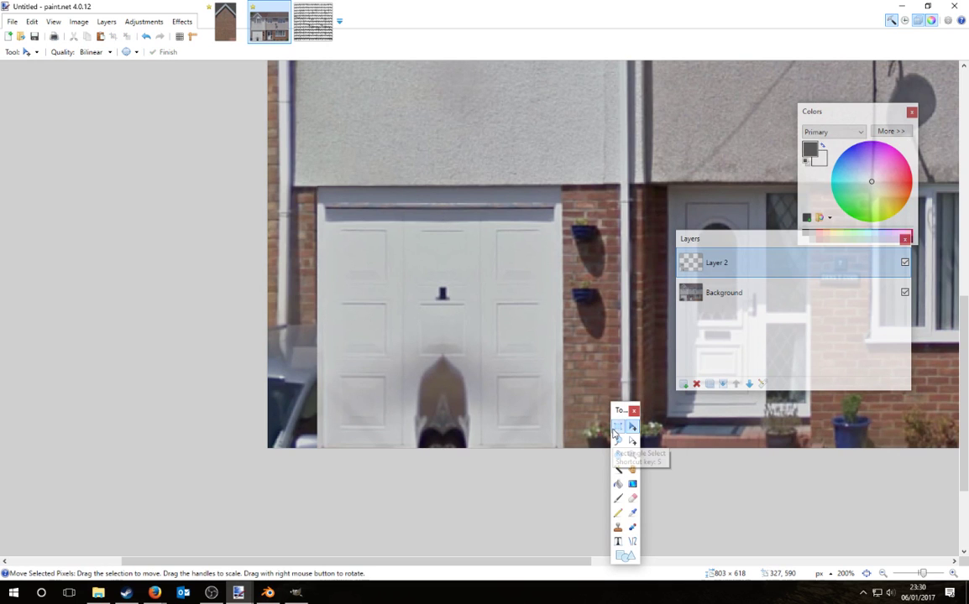
Step: Select the lower-right door panel and try moving it on the Background, then undo
left_click(619, 427)
scroll(485, 370, "up", 1, "ctrl")
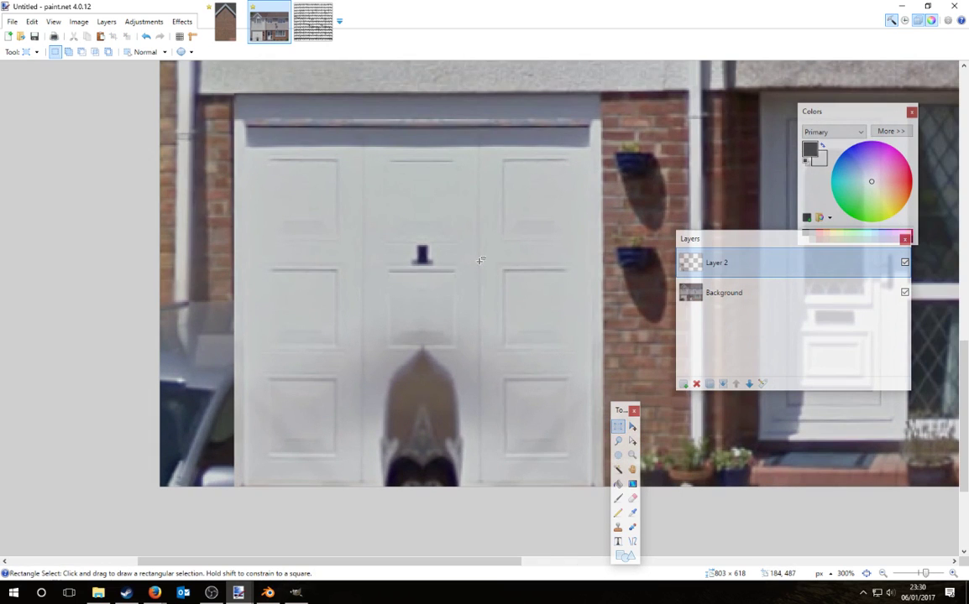
left_click_drag(480, 269, 591, 486)
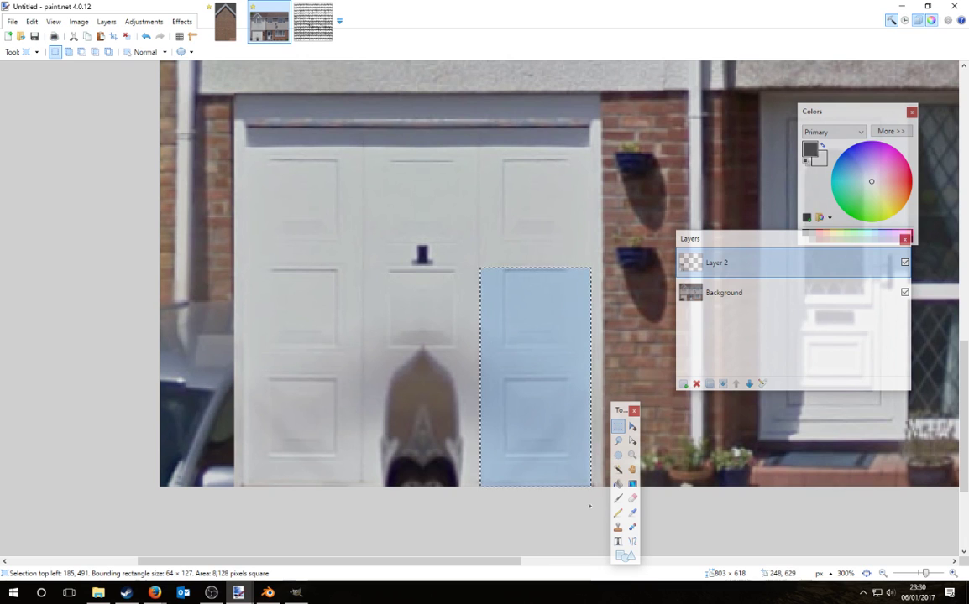
key("m")
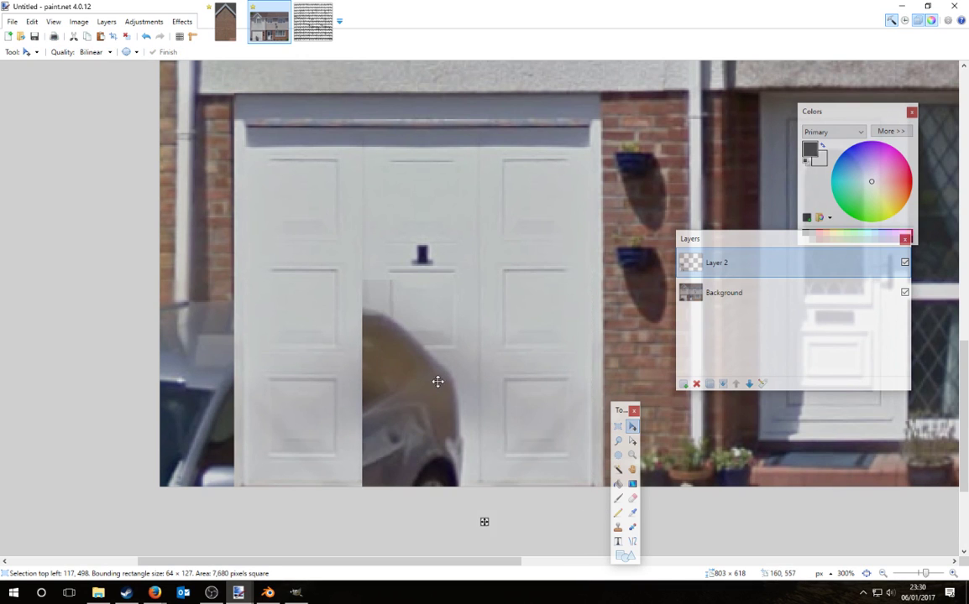
left_click(724, 293)
left_click_drag(491, 312, 437, 346)
key("ctrl+z")
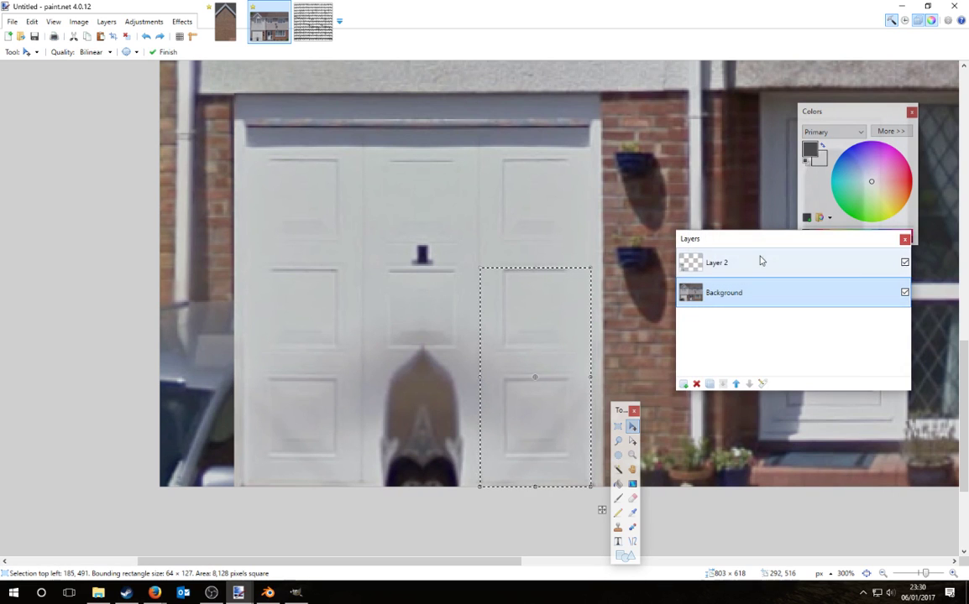
Step: On Layer 2, move the panel onto the middle door and erase along its right seam
left_click(762, 263)
left_click_drag(533, 328, 419, 316)
key("ctrl+d")
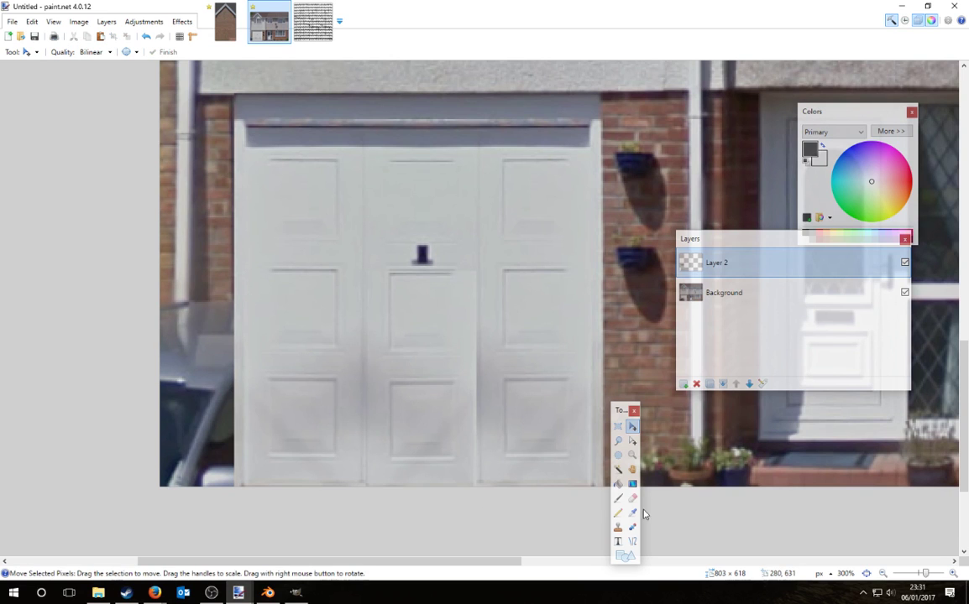
left_click(632, 498)
mouse_move(487, 293)
left_mouse_down()
mouse_move(496, 438)
mouse_move(497, 308)
mouse_move(500, 509)
mouse_move(489, 520)
left_mouse_up()
Step: Soften the garage-door seams with a 30-wide, 0%-hardness eraser, undoing a stroke that left a dark smear
scroll(541, 389, "down", 5, "ctrl")
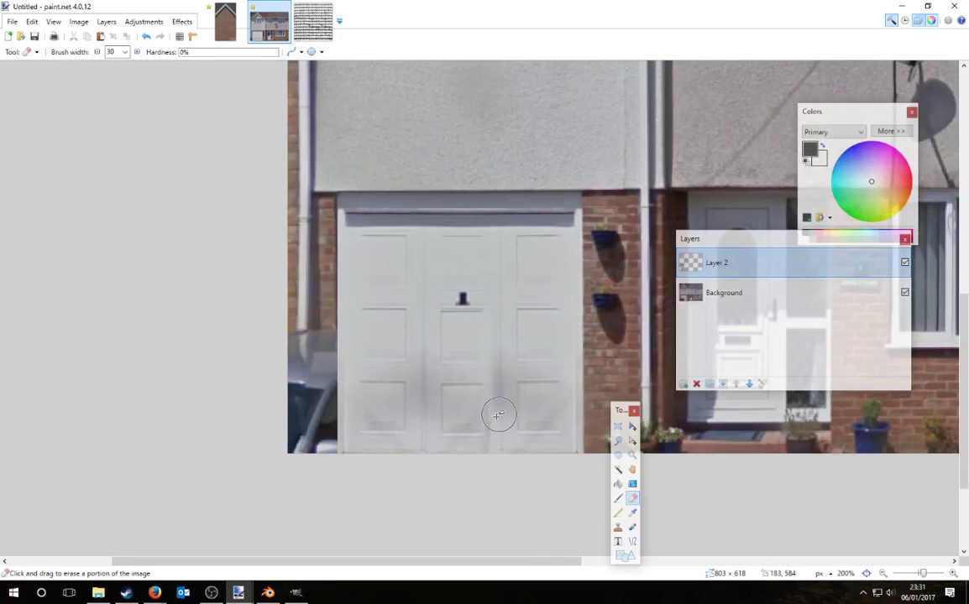
scroll(495, 458, "up", 6, "ctrl")
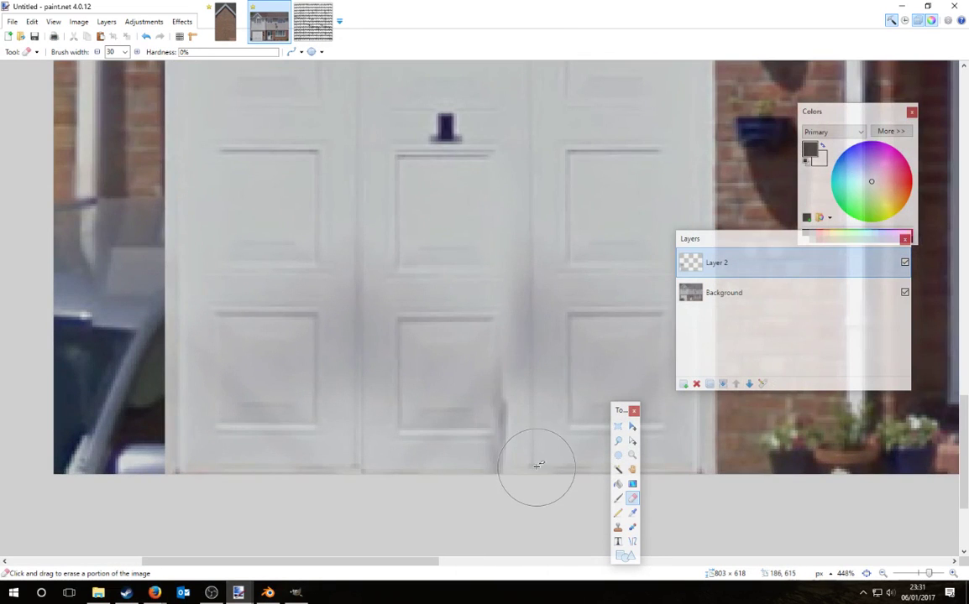
mouse_move(537, 466)
left_mouse_down()
mouse_move(580, 454)
mouse_move(584, 367)
mouse_move(558, 411)
mouse_move(554, 354)
mouse_move(558, 147)
mouse_move(539, 234)
mouse_move(514, 256)
mouse_move(527, 272)
left_mouse_up()
key("ctrl+z")
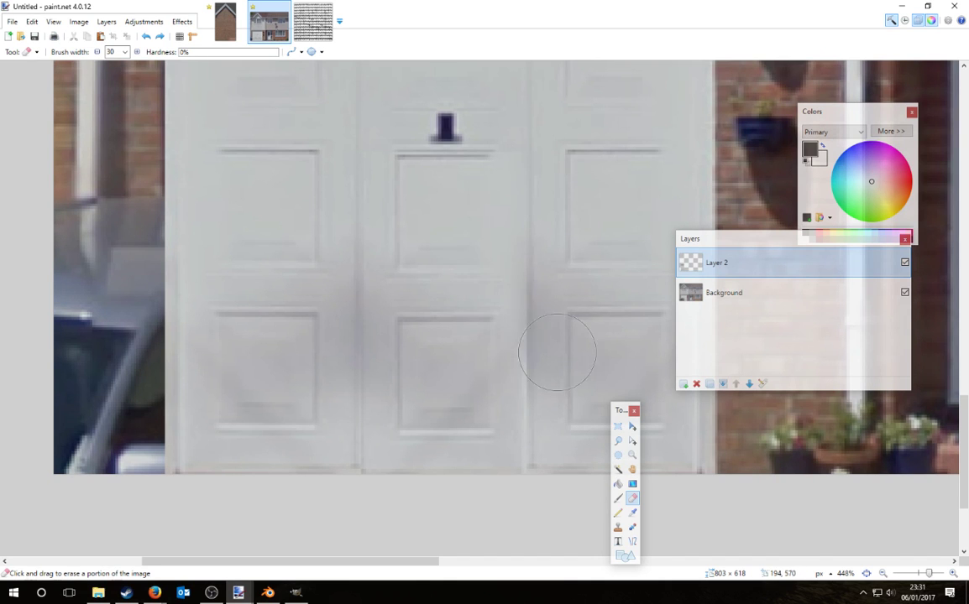
scroll(563, 520, "down", 8, "ctrl")
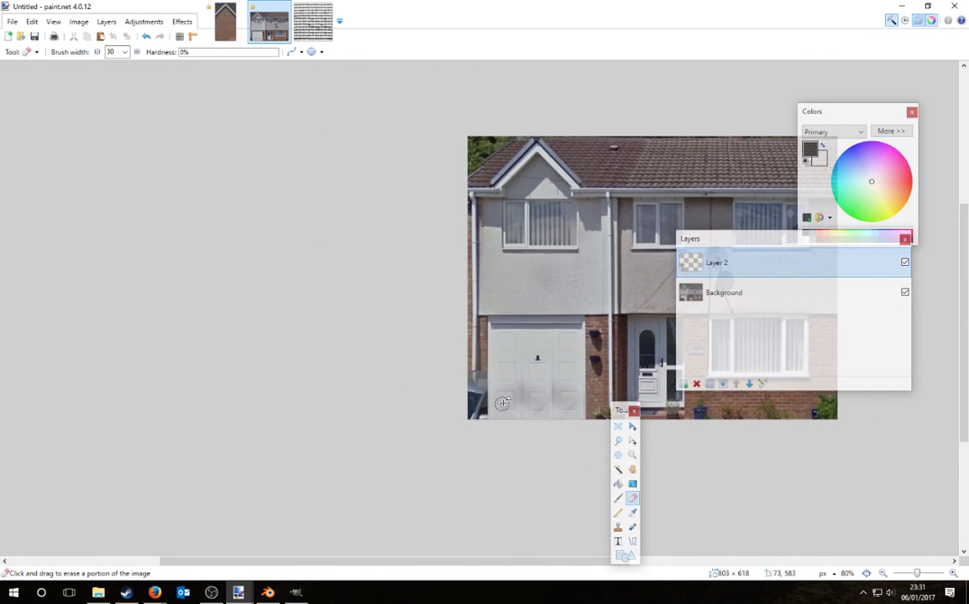
scroll(502, 404, "up", 3, "ctrl")
left_click(618, 426)
scroll(485, 273, "up", 2, "ctrl")
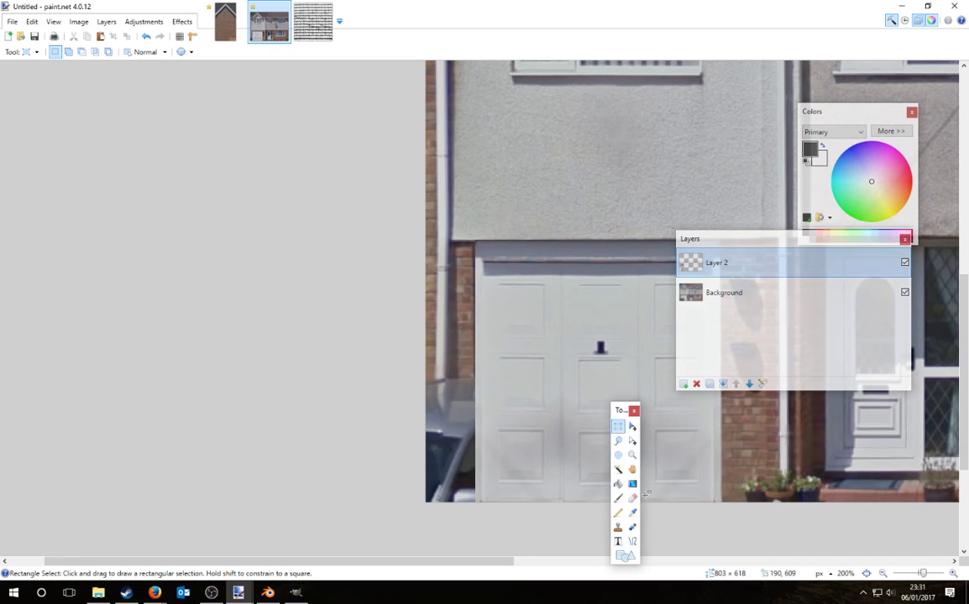
key("e")
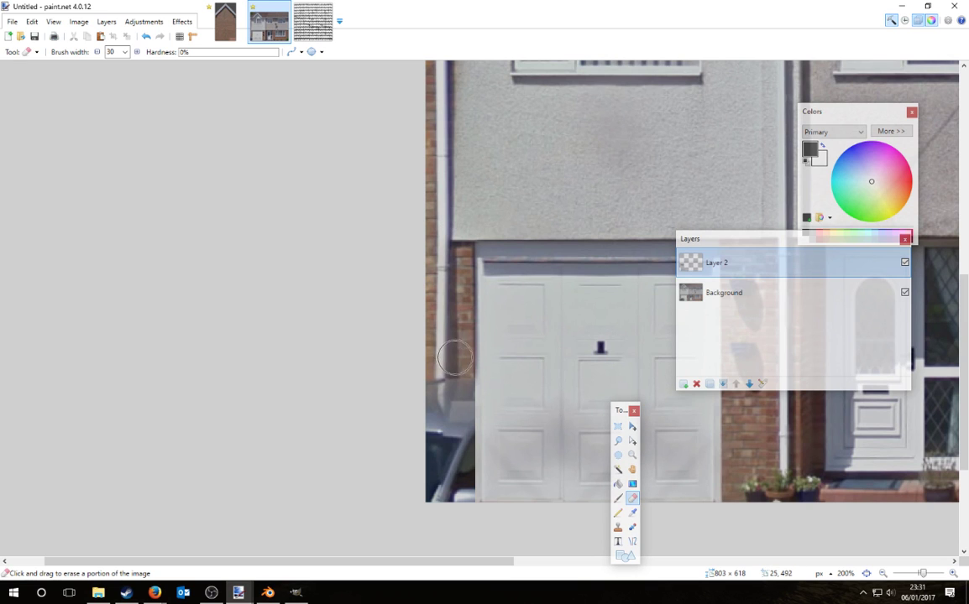
Step: Merge the patch down and move a copy of the left-edge brick strip over the car
key("s")
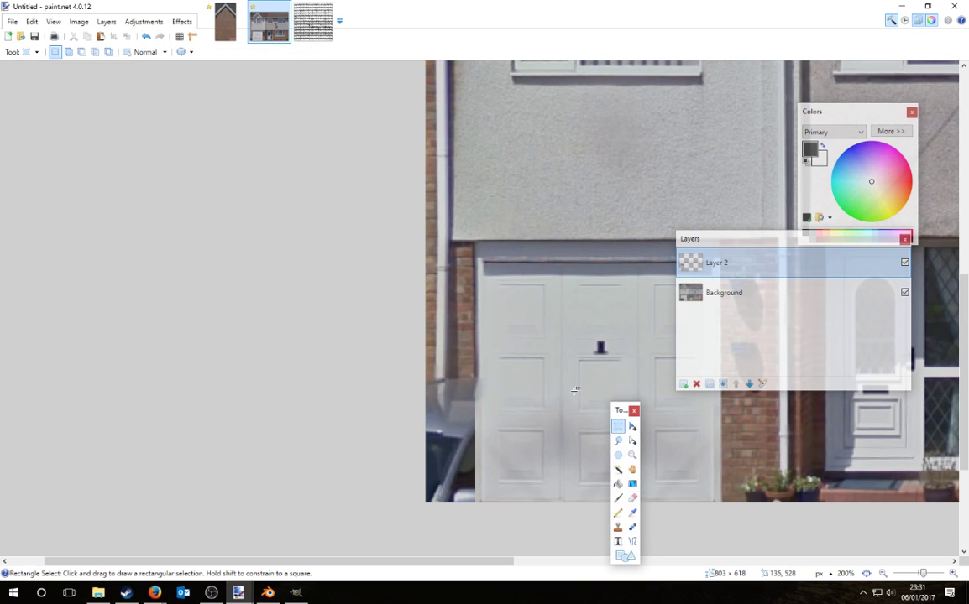
left_click_drag(481, 259, 365, 376)
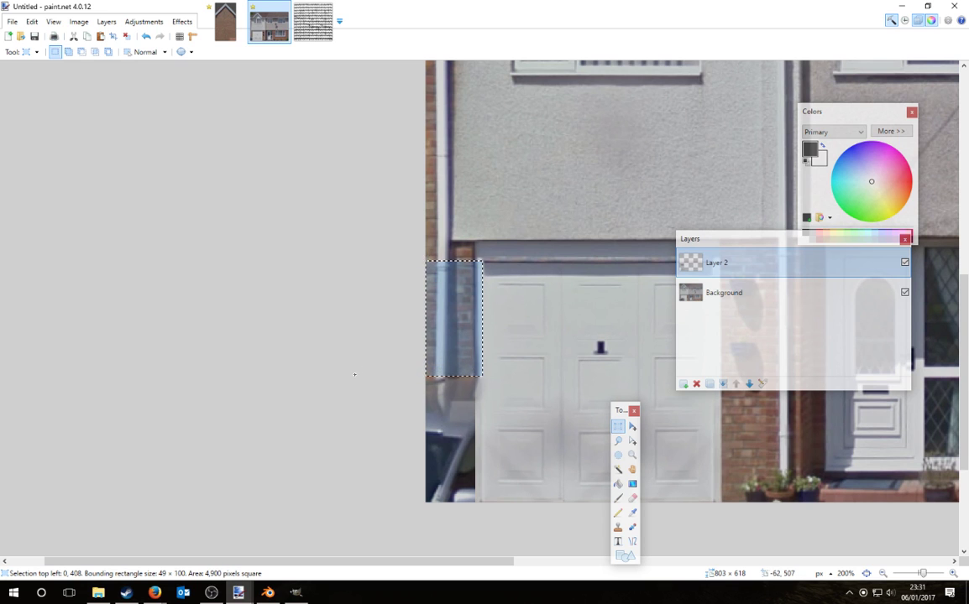
left_click(723, 384)
key("m")
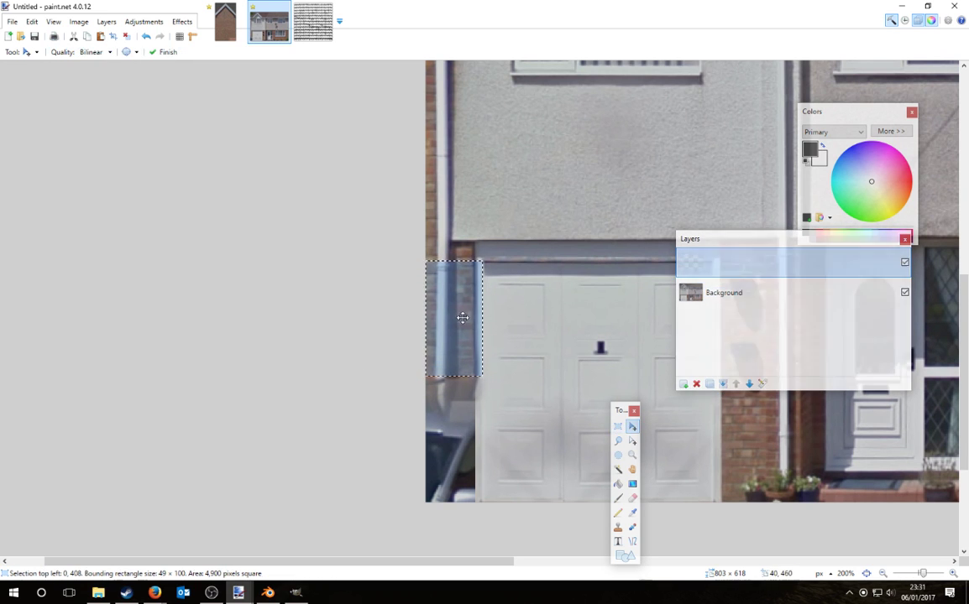
left_click_drag(462, 317, 423, 430)
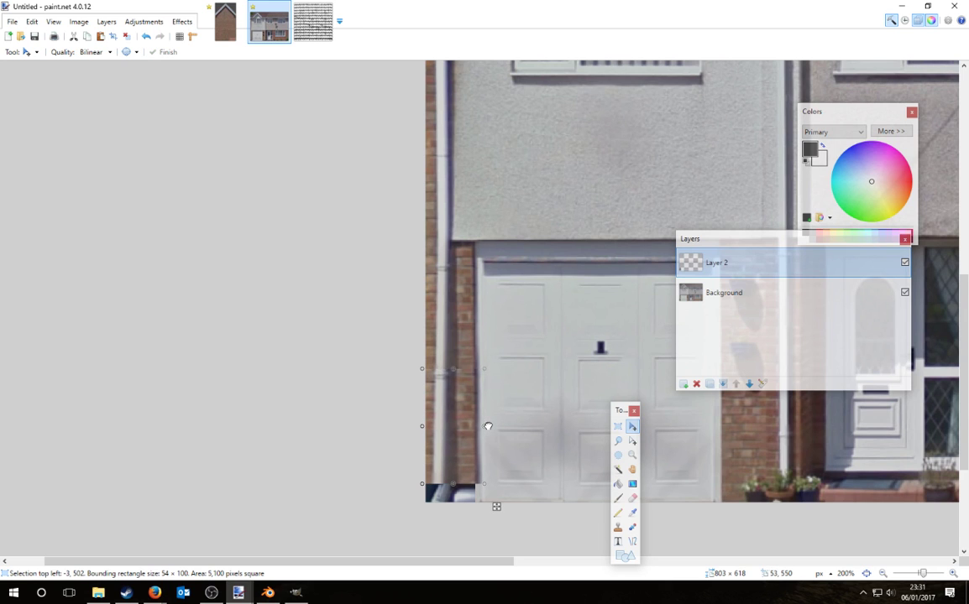
left_click(633, 484)
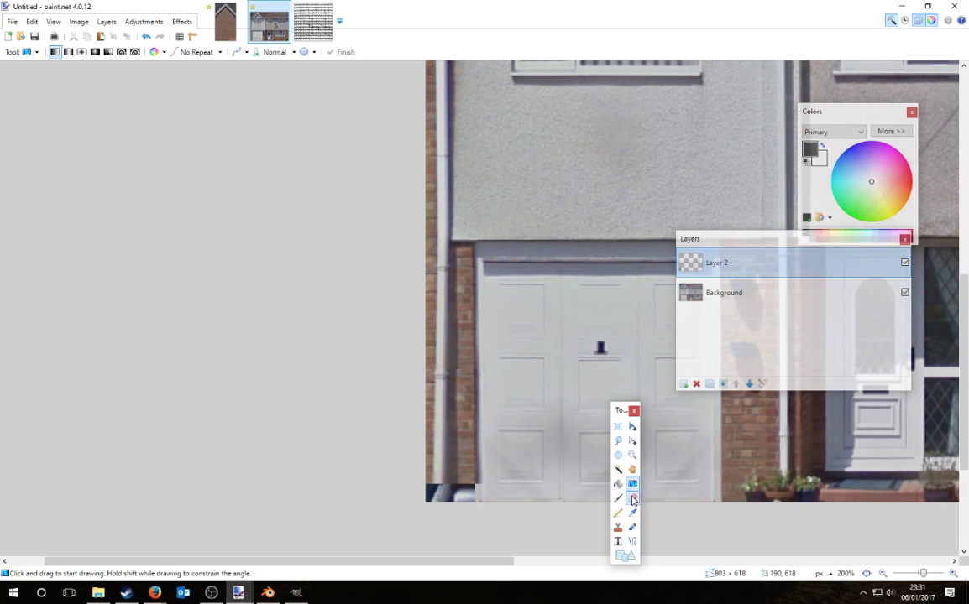
left_click(632, 498)
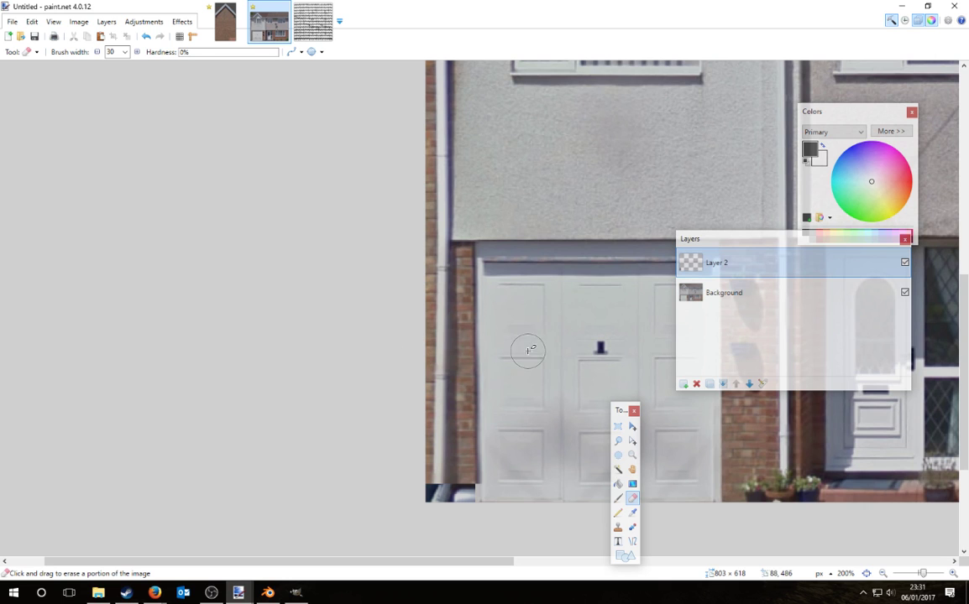
Step: Paste another brick strip copy as Layer 3 in the bottom-left corner and erase its edges
left_click(618, 427)
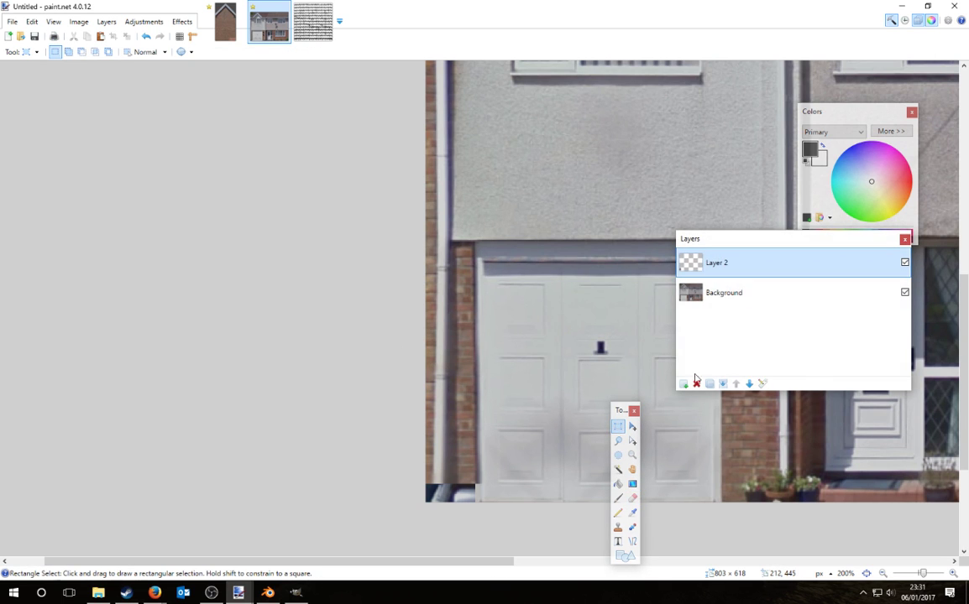
key("ctrl+shift+v")
left_click_drag(460, 313, 486, 534)
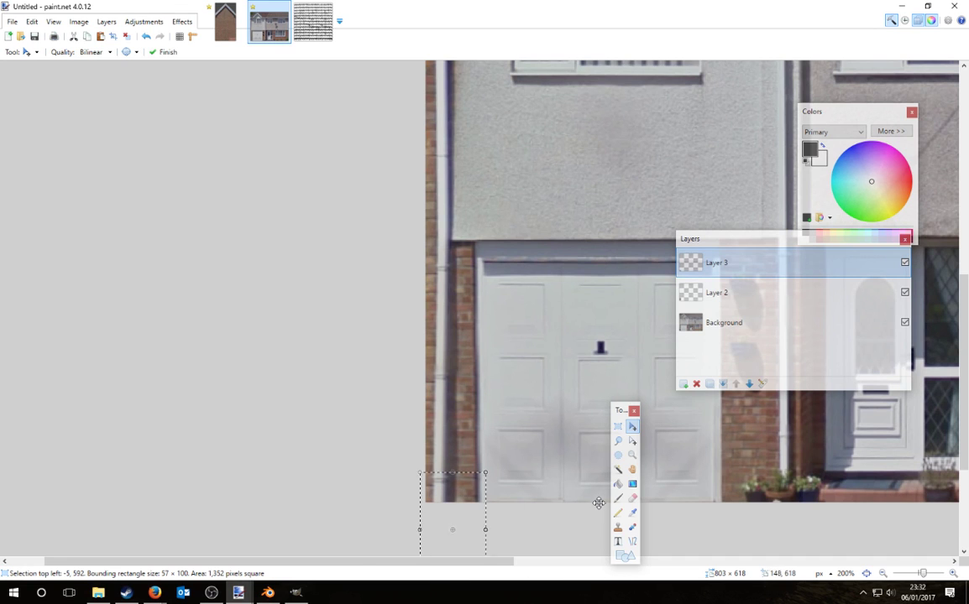
left_click(632, 498)
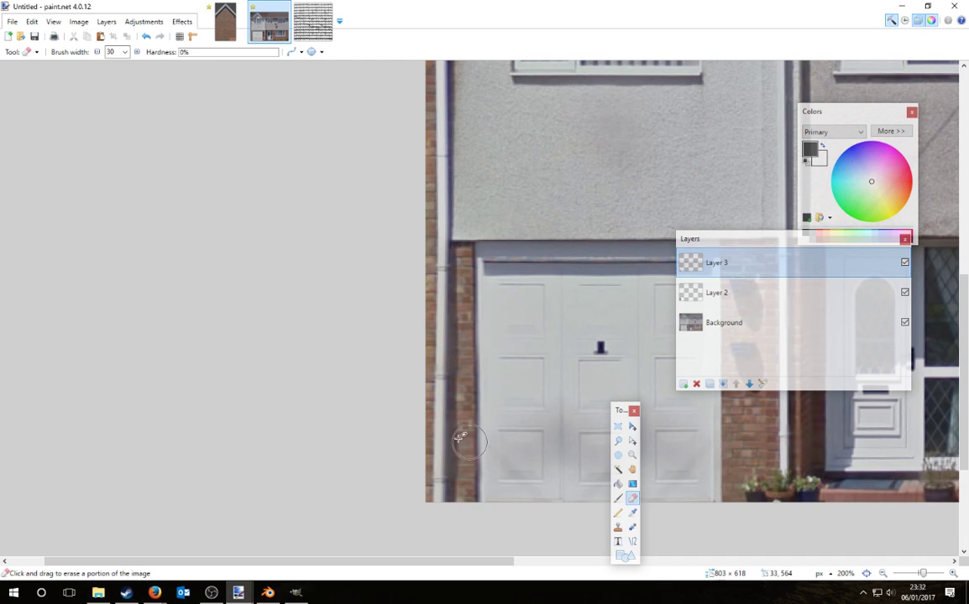
scroll(327, 395, "down", 6, "ctrl")
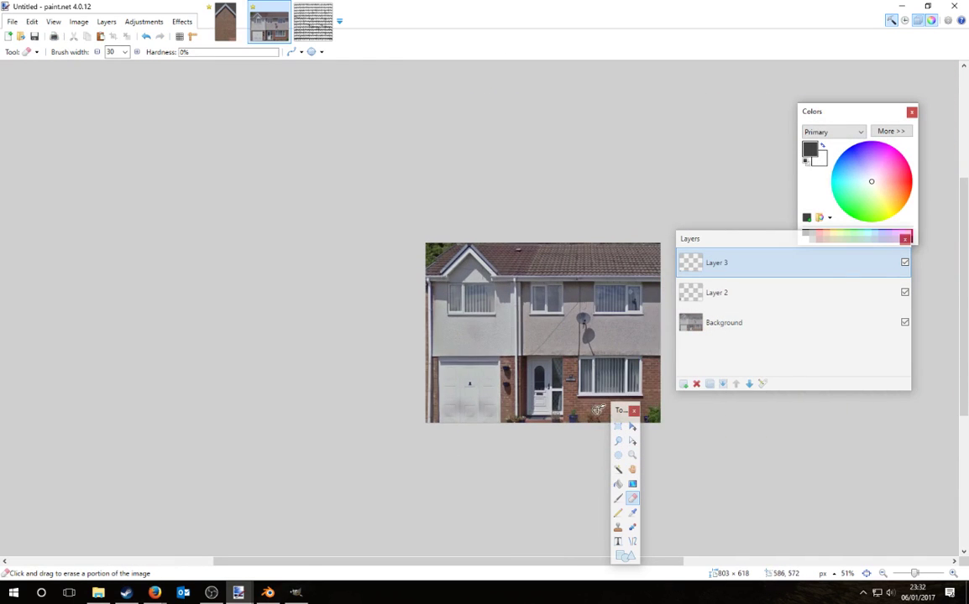
left_click(617, 426)
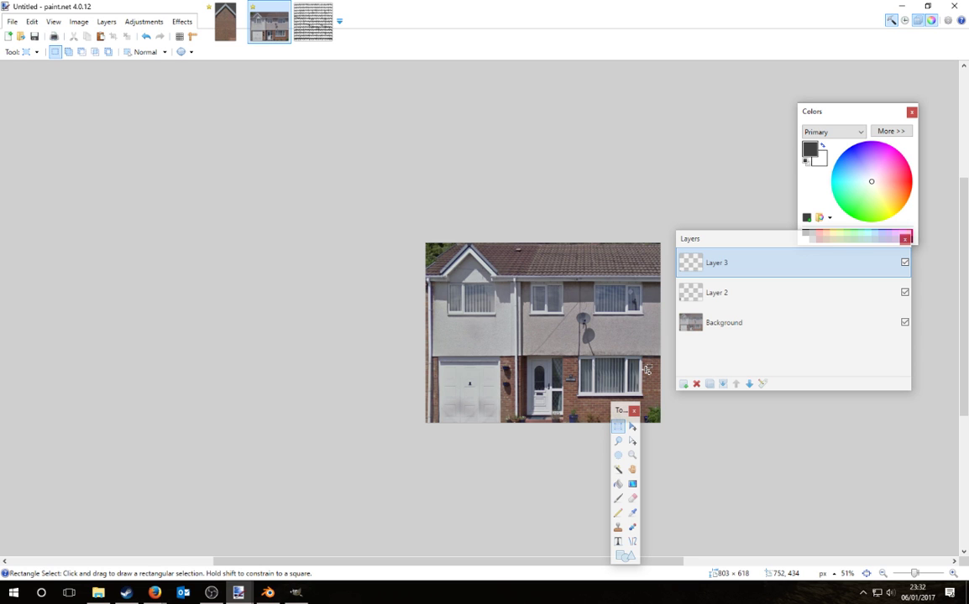
scroll(654, 382, "up", 1, "ctrl")
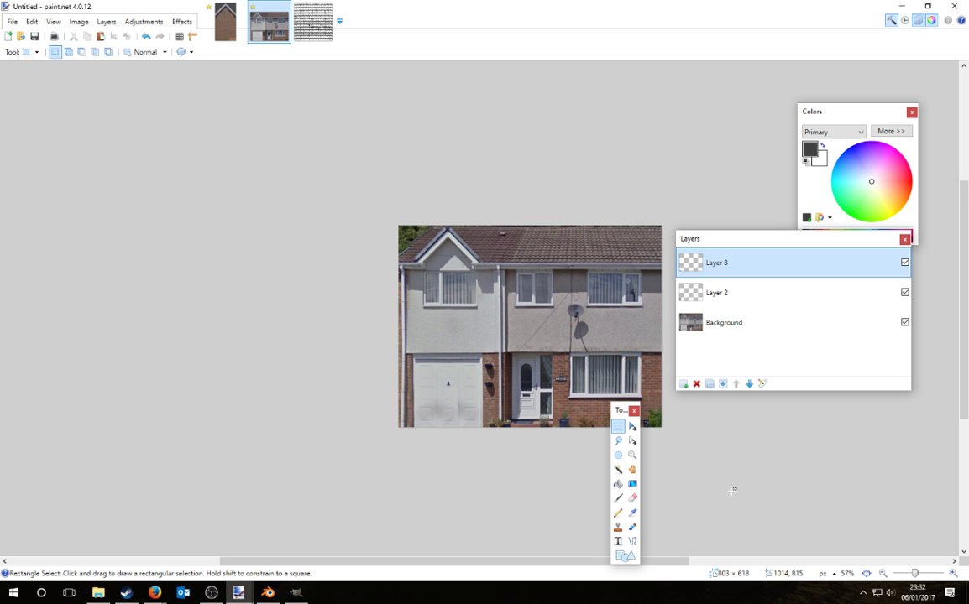
scroll(684, 464, "up", 6, "ctrl")
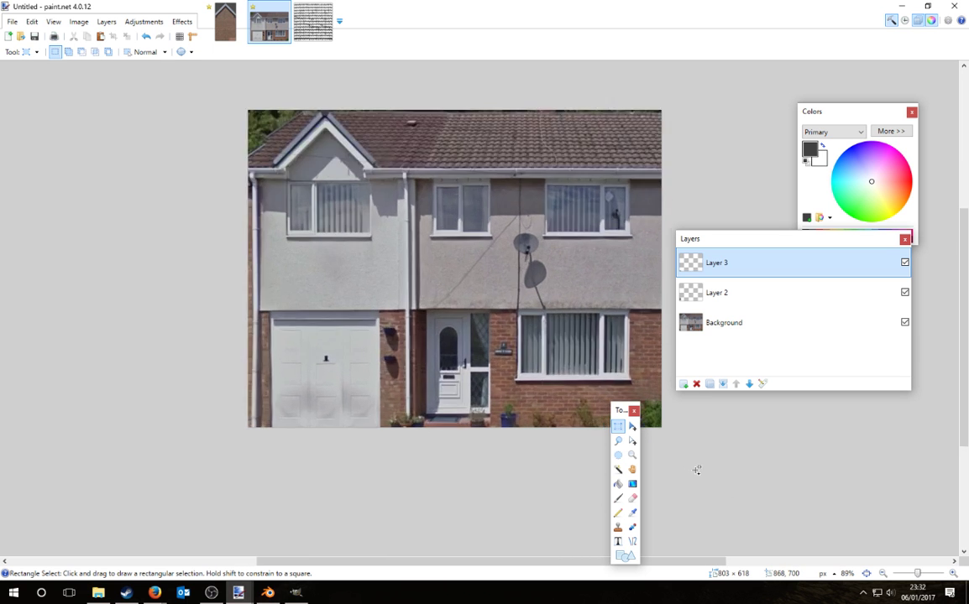
scroll(521, 334, "down", 2, "ctrl")
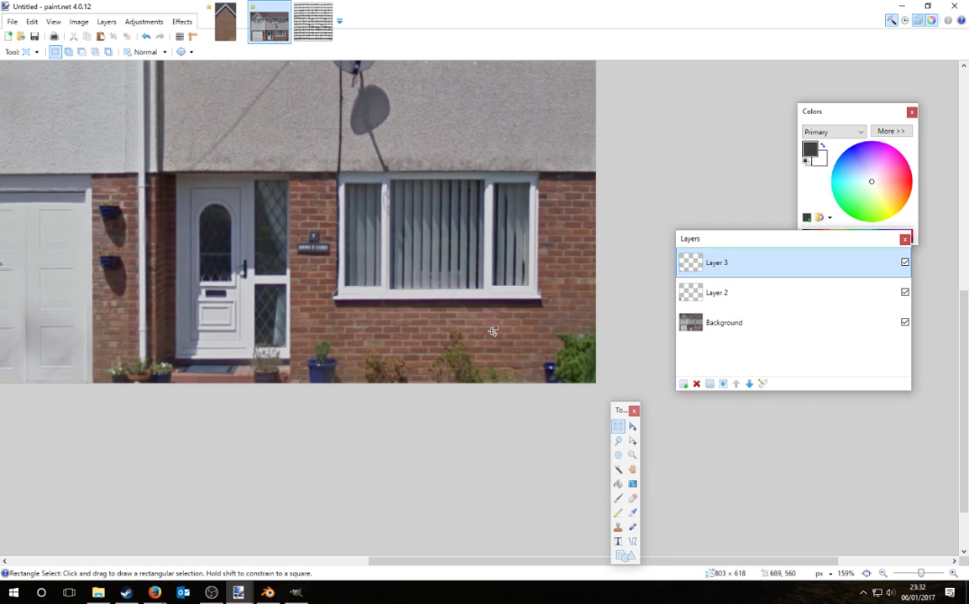
scroll(641, 327, "down", 1, "ctrl")
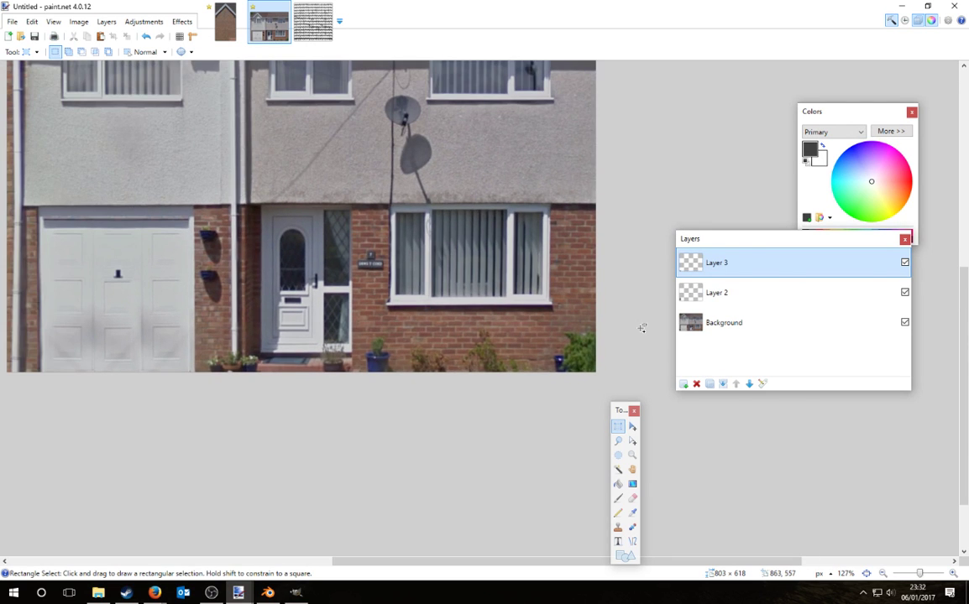
scroll(629, 332, "down", 1, "ctrl")
scroll(629, 332, "down", 1, "ctrl")
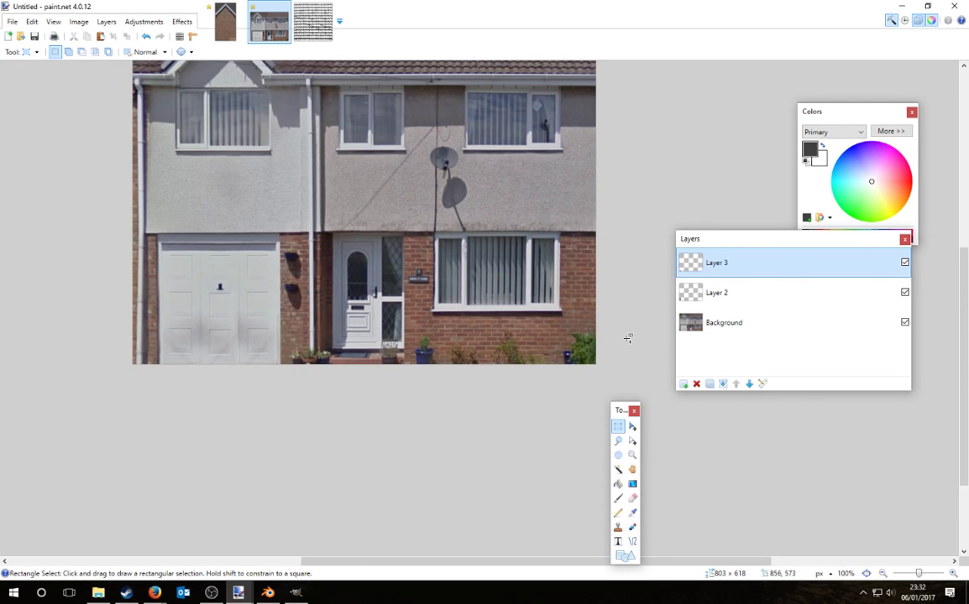
scroll(628, 338, "down", 1, "ctrl")
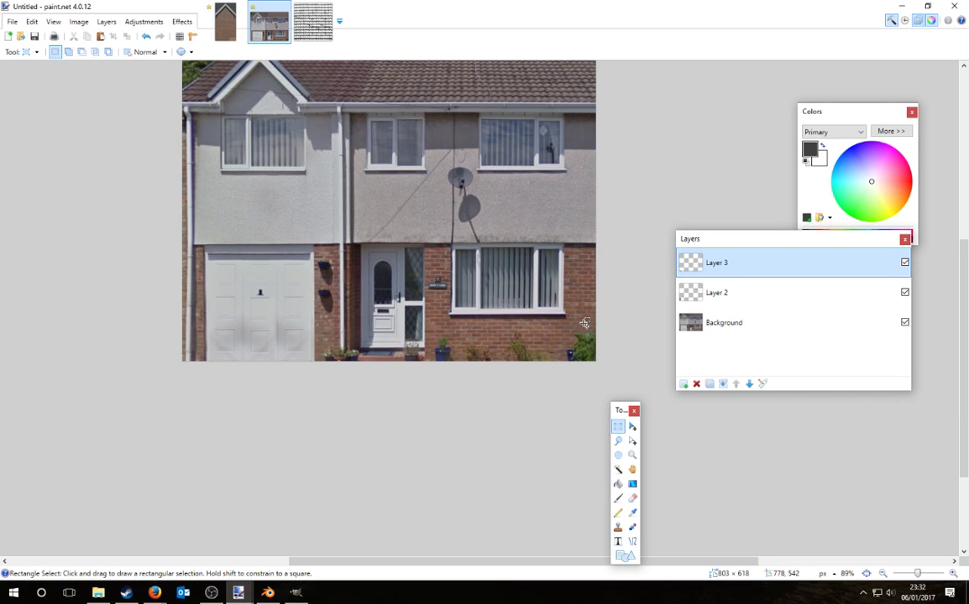
scroll(591, 325, "up", 5, "ctrl")
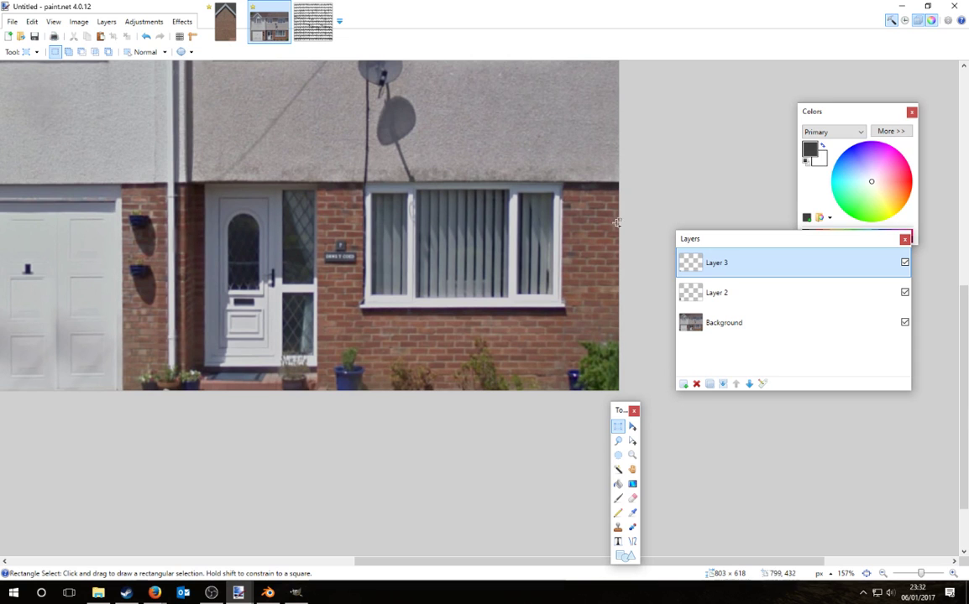
scroll(523, 337, "up", 4, "ctrl")
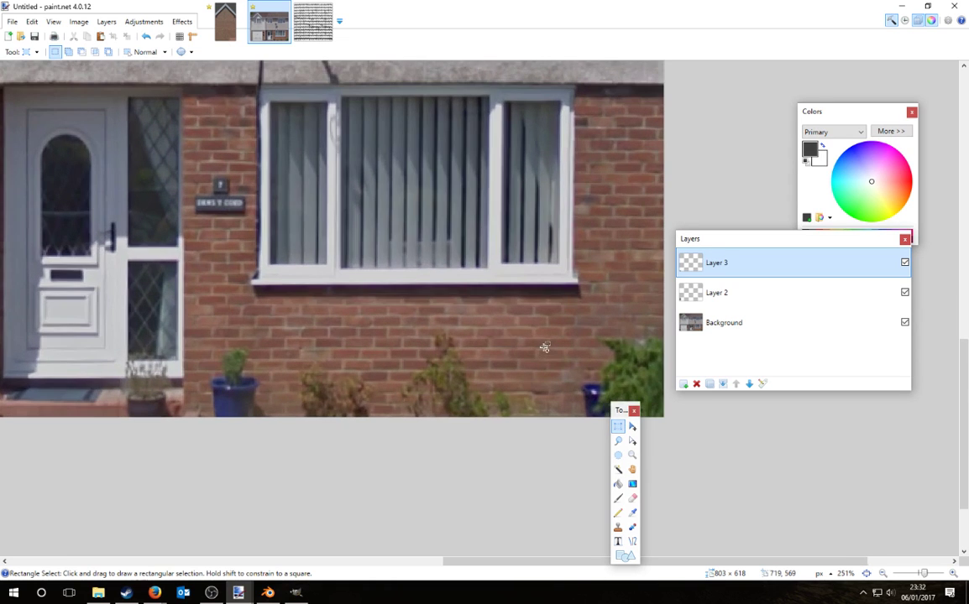
Step: Merge Layers 3 and 2 into the Background and try placing a brick patch over the bush
left_click_drag(477, 306, 576, 382)
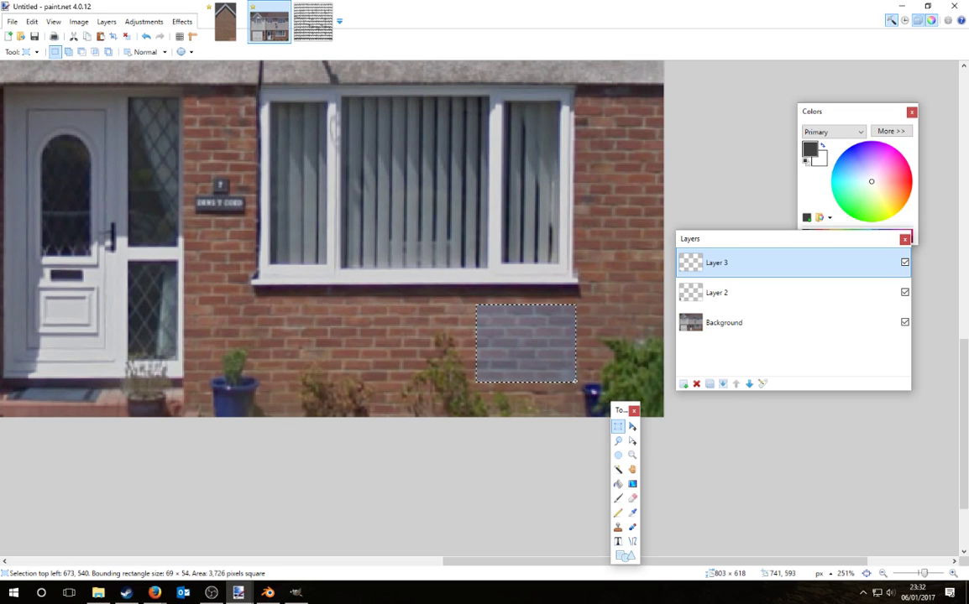
left_click(722, 383)
left_click(722, 384)
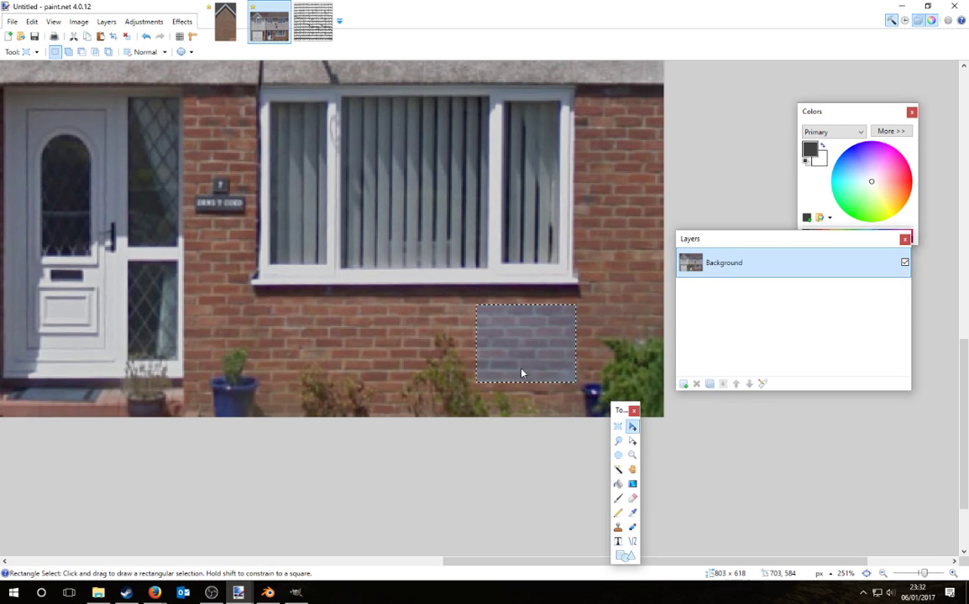
key("m")
left_click_drag(522, 371, 565, 428)
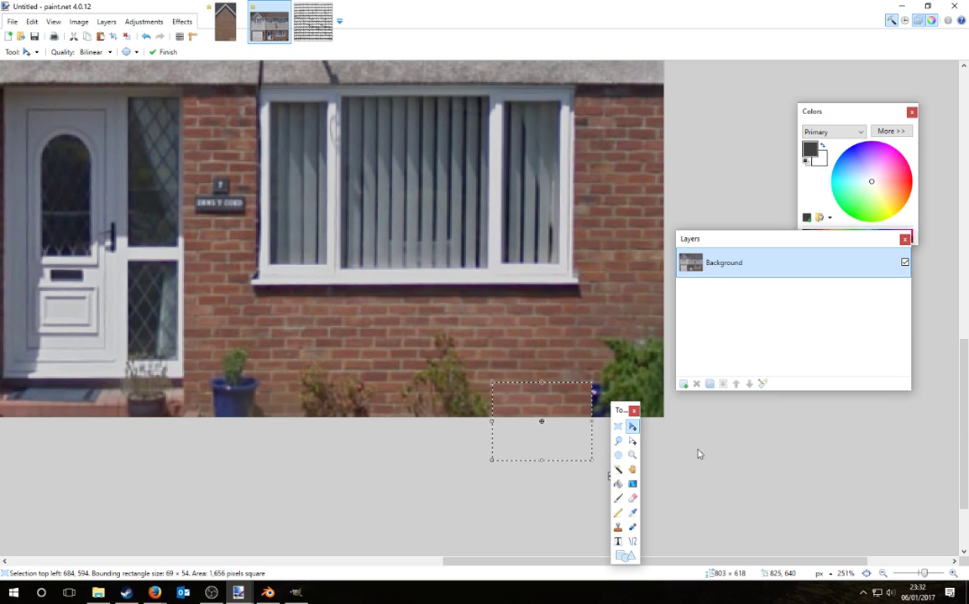
key("ctrl+d")
key("ctrl+v")
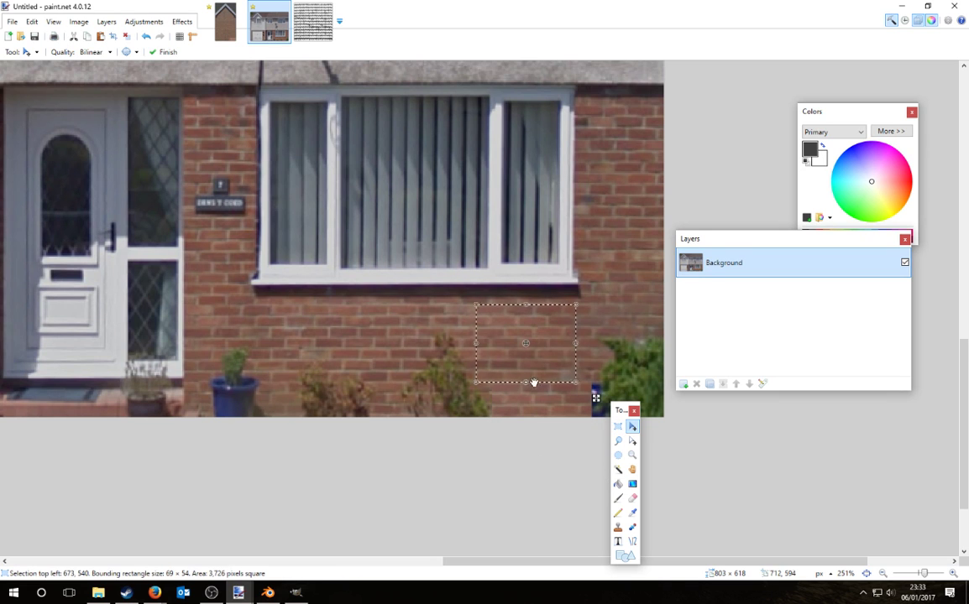
left_click_drag(565, 350, 660, 422)
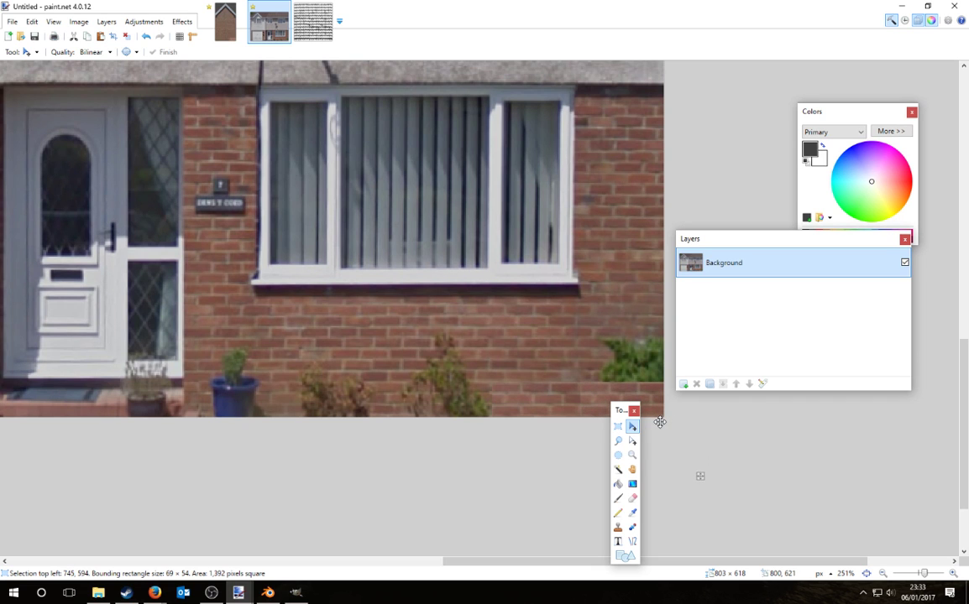
key("ctrl+z")
Step: Add a new layer, shift the brick patch down-right, and switch to the Eraser
left_click(682, 387)
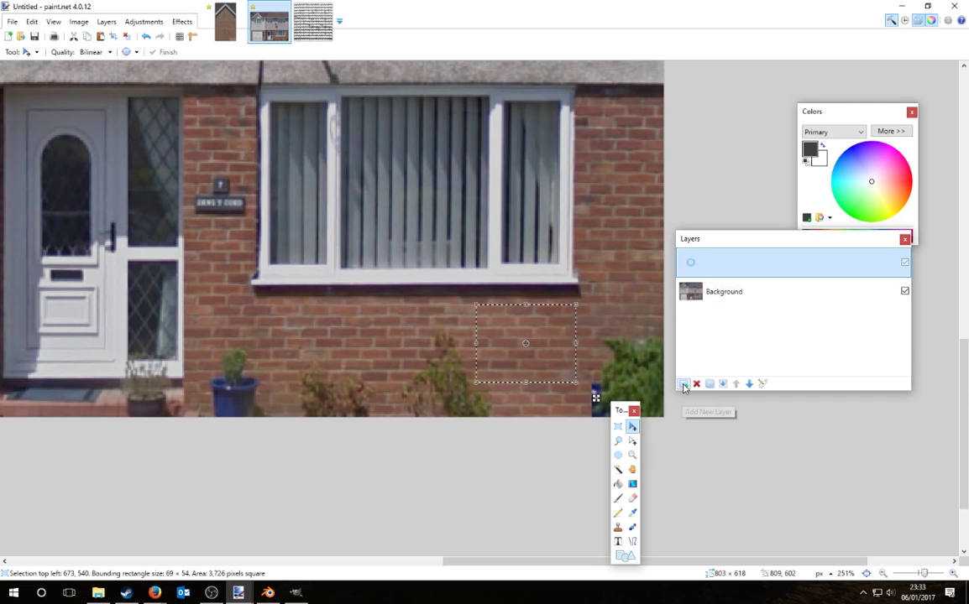
left_click_drag(553, 341, 659, 419)
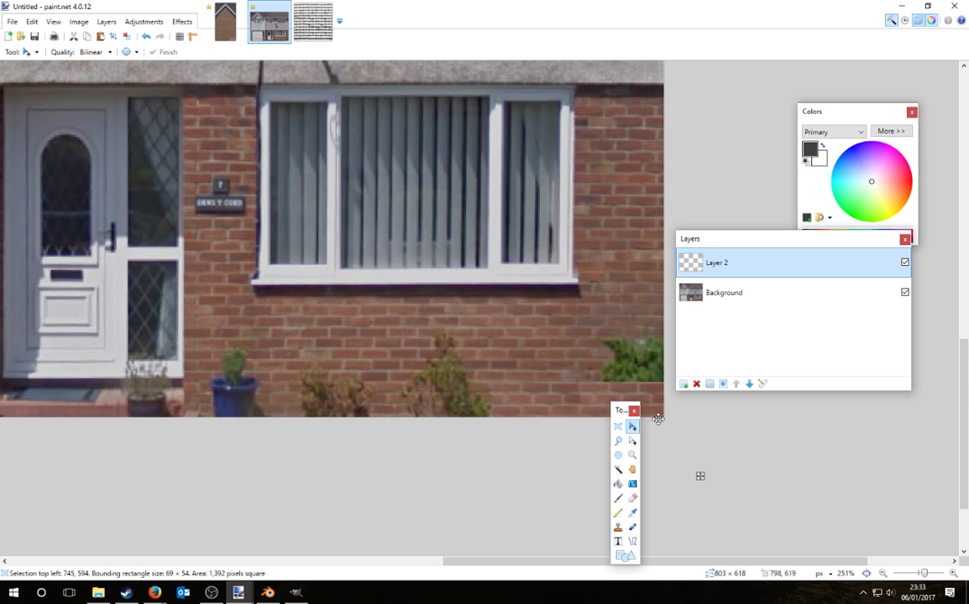
left_click(632, 498)
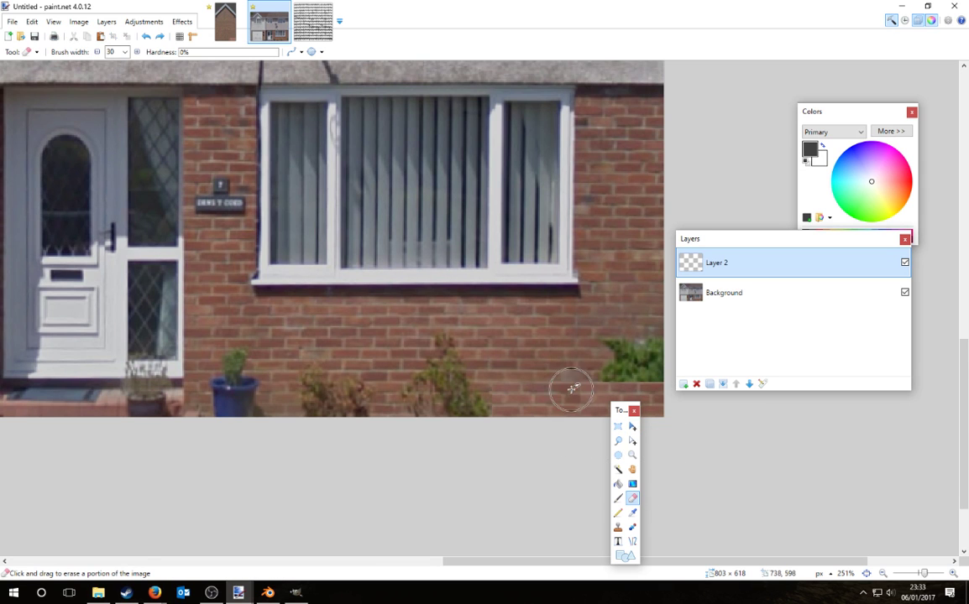
scroll(463, 405, "down", 1, "ctrl")
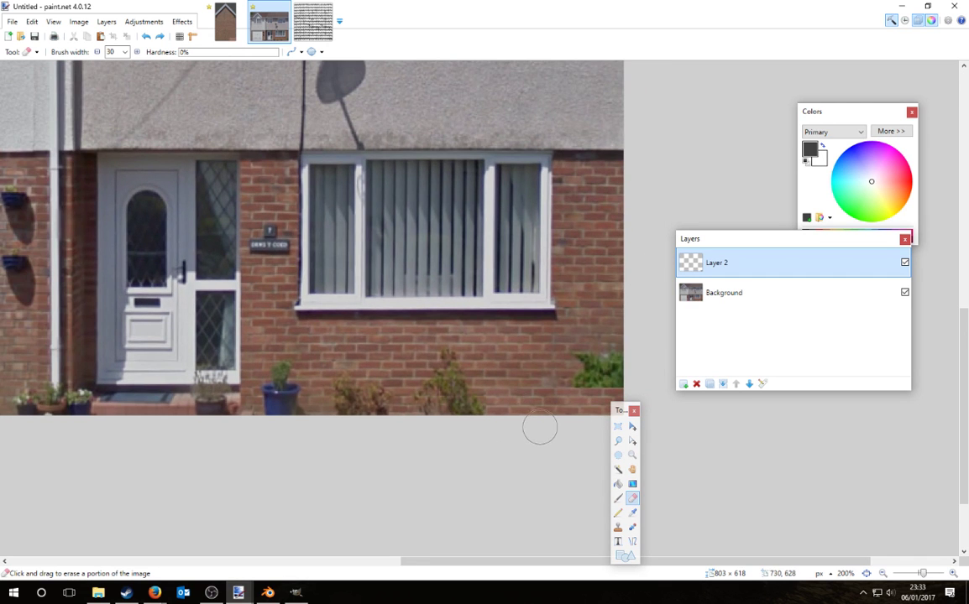
scroll(419, 439, "down", 1, "ctrl")
scroll(510, 438, "up", 2, "ctrl")
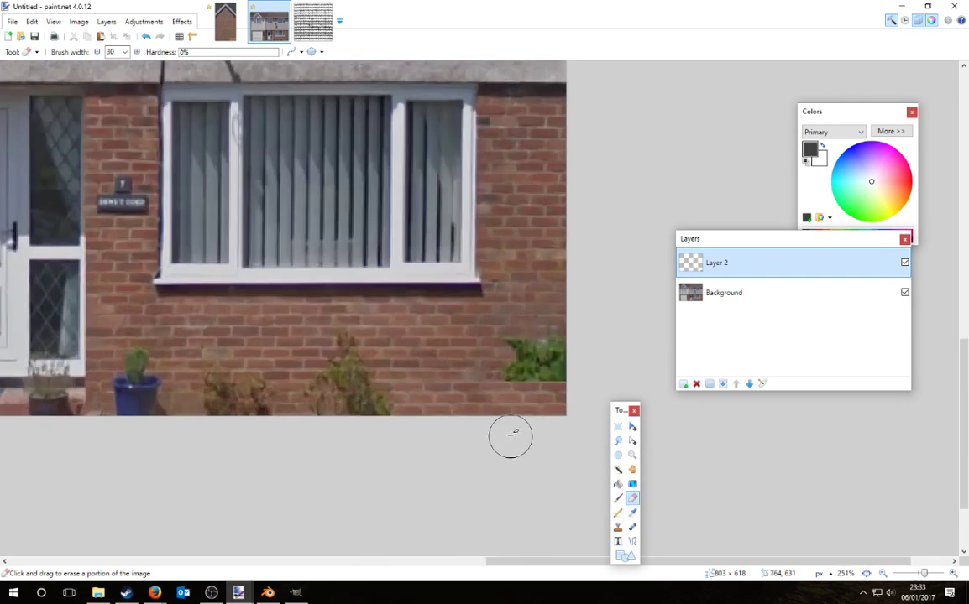
scroll(510, 435, "up", 1, "ctrl")
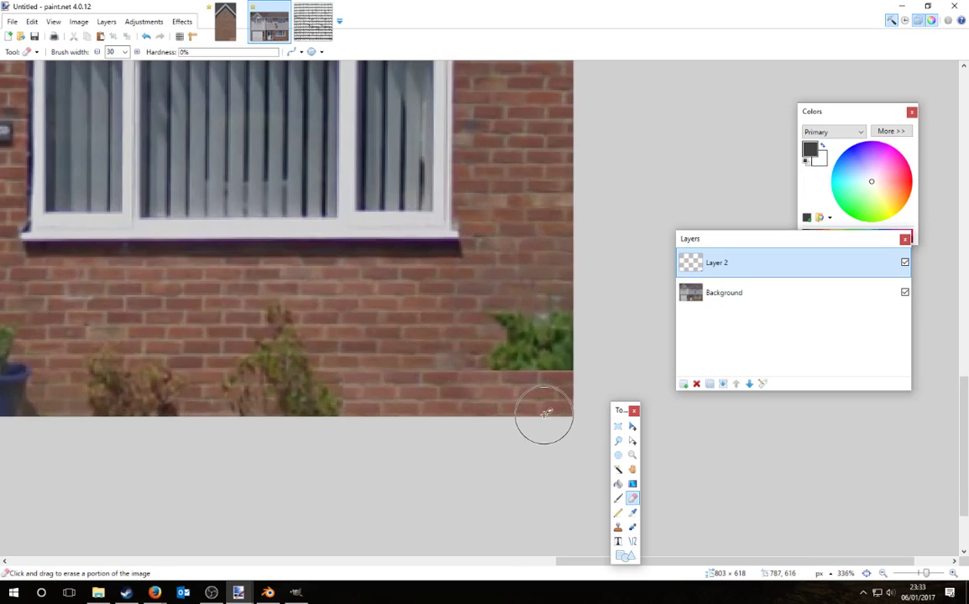
Step: Merge the new layer into the Background and select the brick strip at the wall's bottom-right
left_click(722, 384)
left_click(618, 426)
left_click_drag(578, 420, 341, 371)
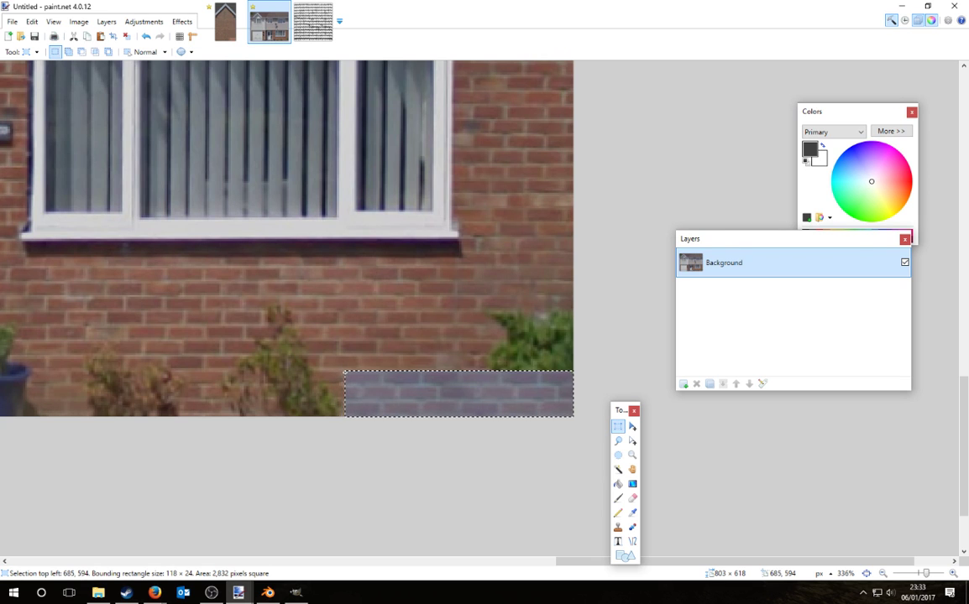
Step: Move the selected brick strip up over the right-hand bush and commit it
left_click_drag(340, 371, 341, 371)
key("m")
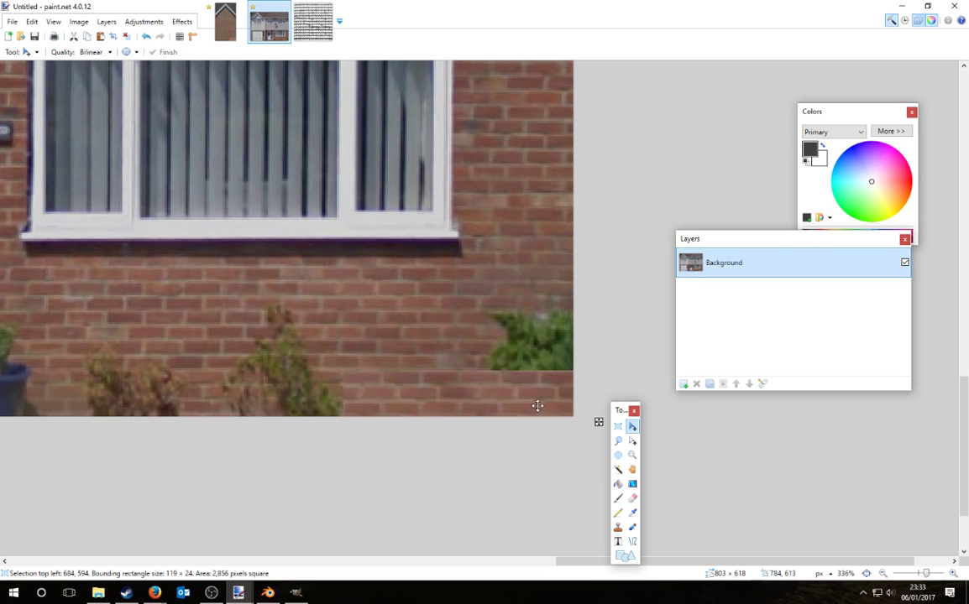
left_click_drag(537, 405, 558, 362)
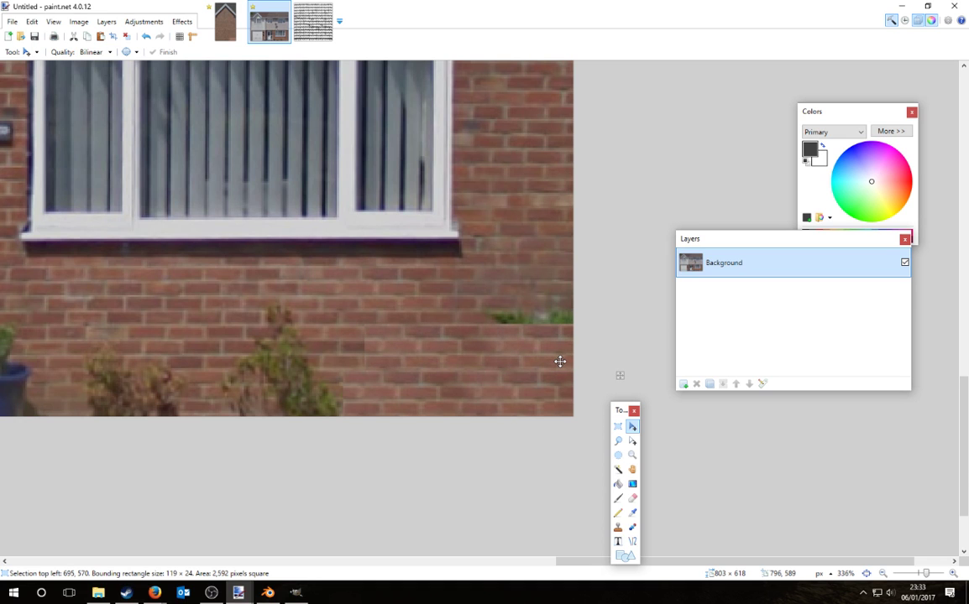
left_click_drag(560, 362, 560, 362)
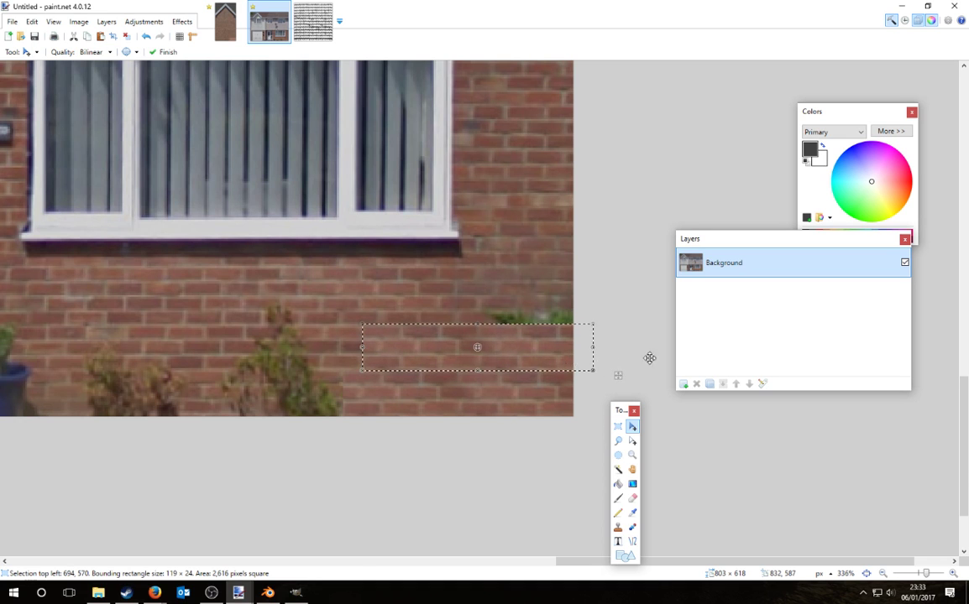
key("Return")
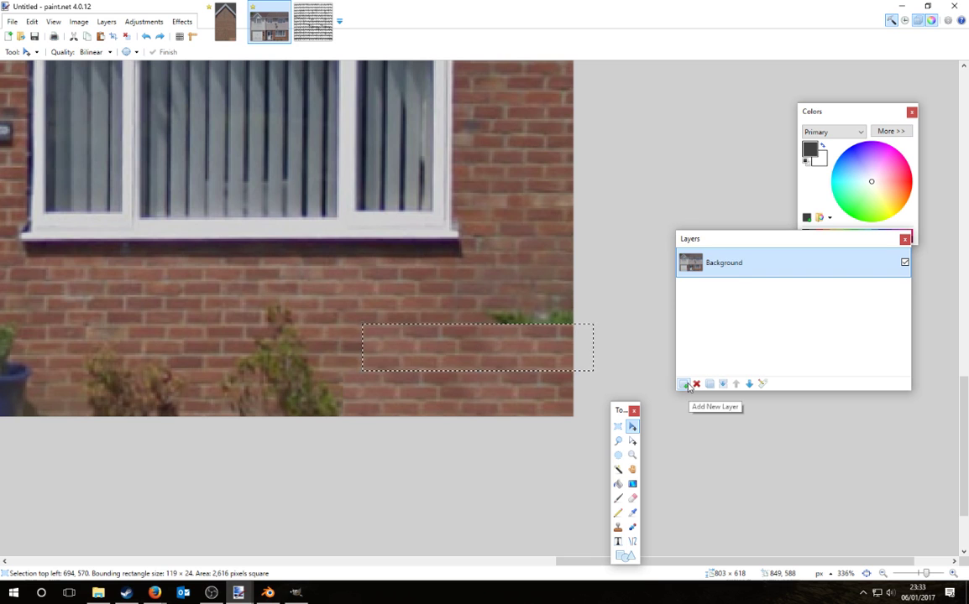
Step: Add a layer, undo and redo the strip move, and clear the selection
left_click(685, 384)
left_click(720, 308)
key("ctrl+z")
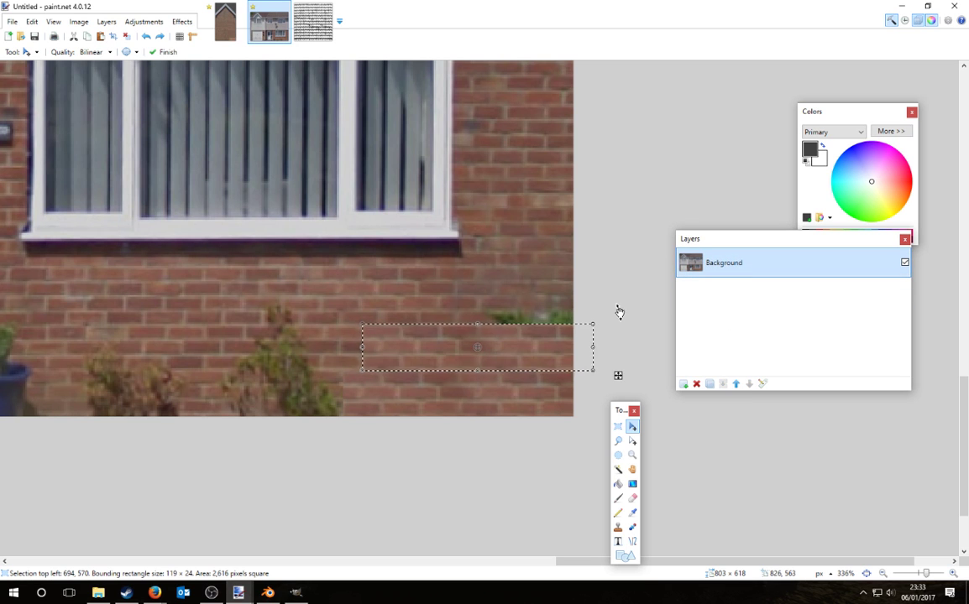
key("ctrl+z")
key("ctrl+y")
key("ctrl+y")
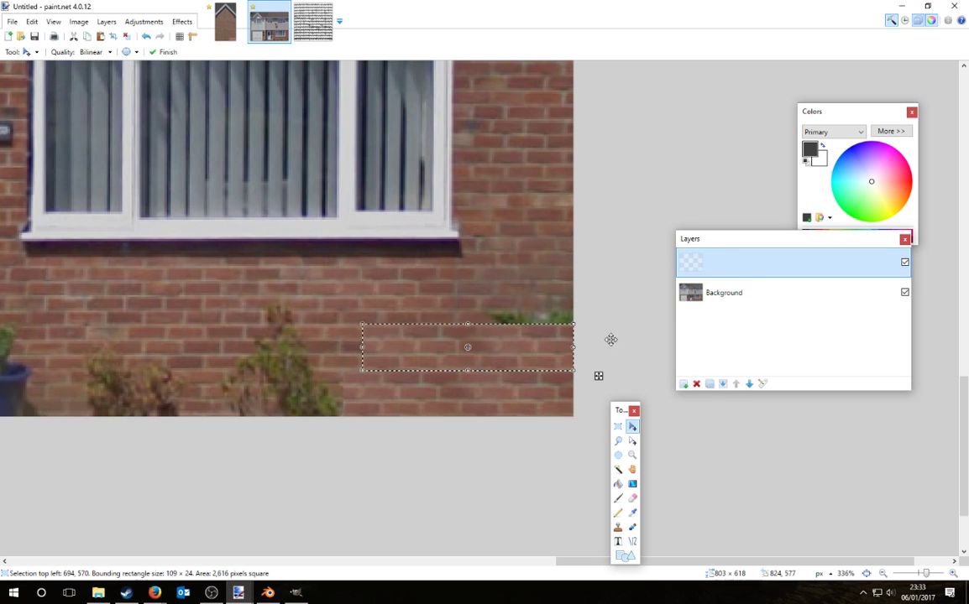
key("ctrl+d")
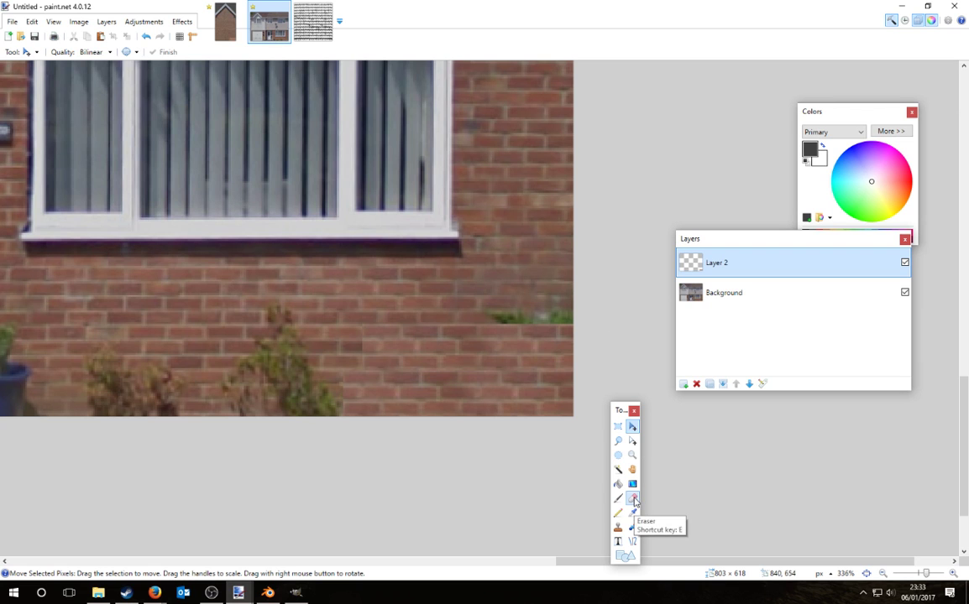
left_click(632, 498)
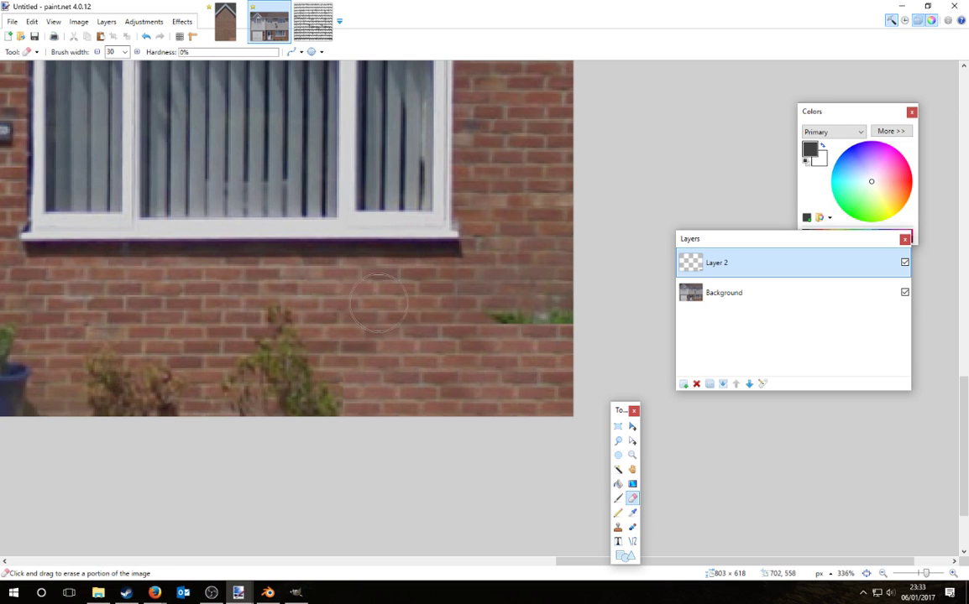
Step: Paste the brick strip into another new layer and move it up over the bush
left_click(682, 383)
key("ctrl+v")
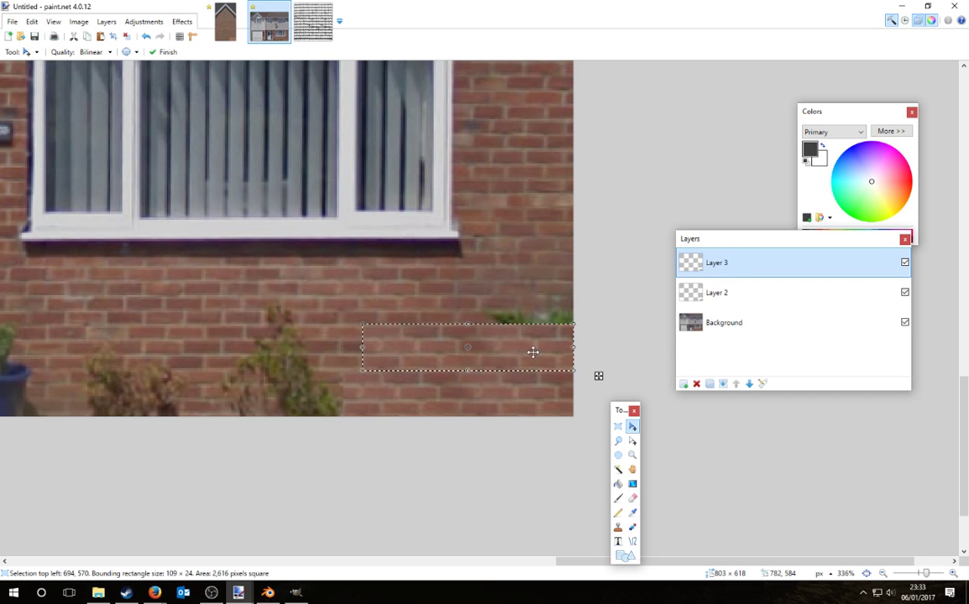
left_click_drag(532, 351, 552, 305)
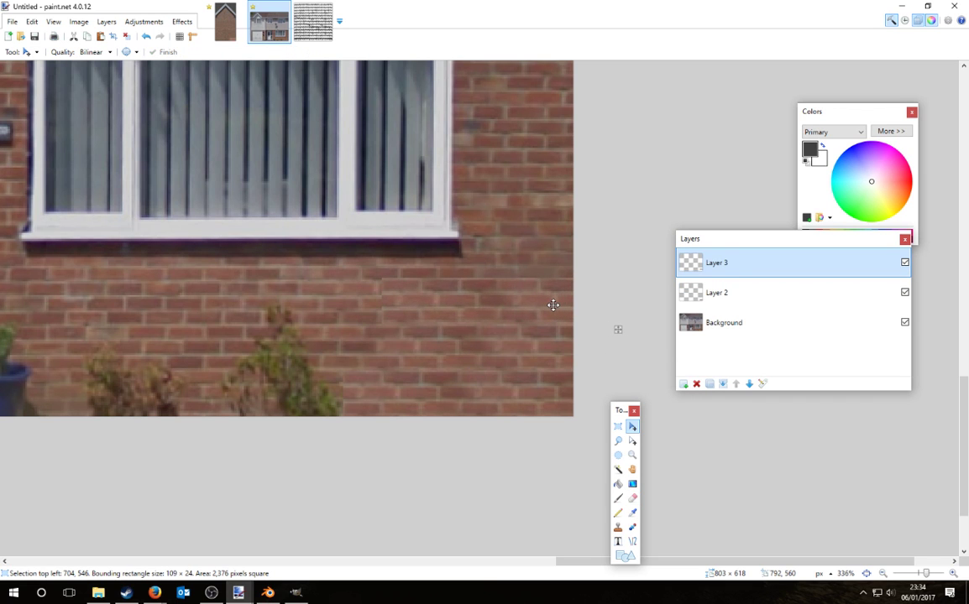
key("ctrl+d")
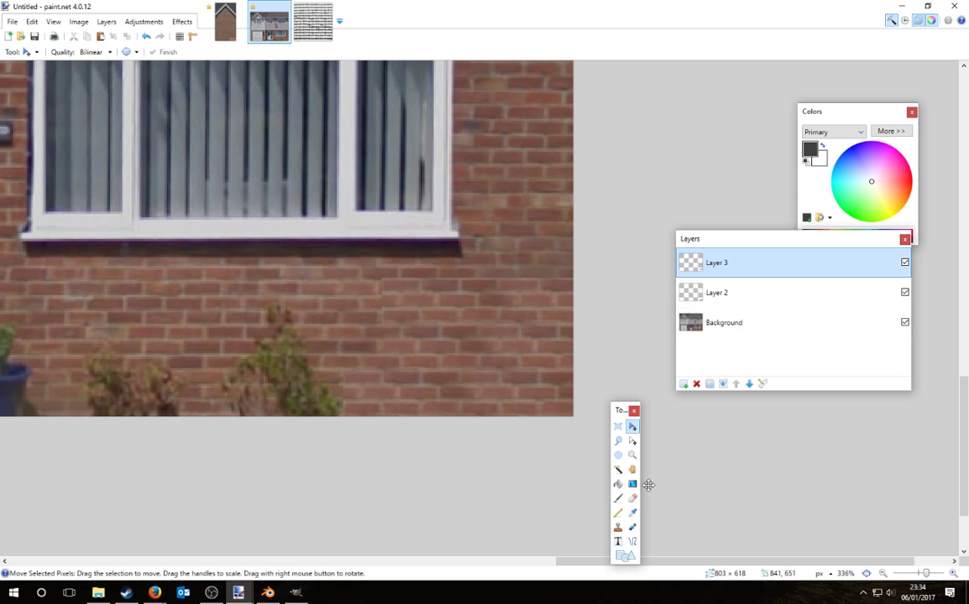
key("e")
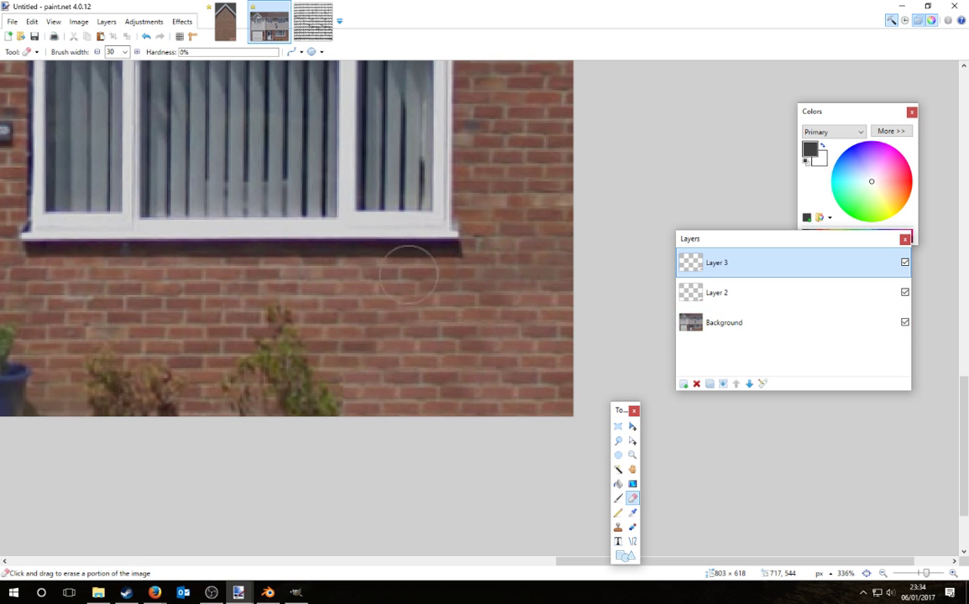
Step: Paste the brick strip into a new layer and place it over the bushes
scroll(655, 391, "down", 5, "ctrl")
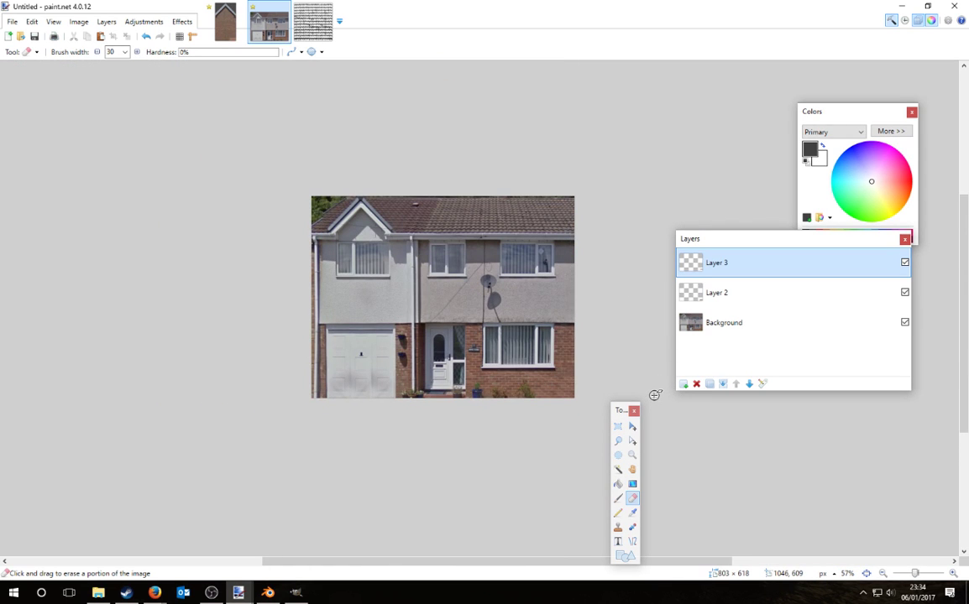
scroll(523, 410, "up", 6, "ctrl")
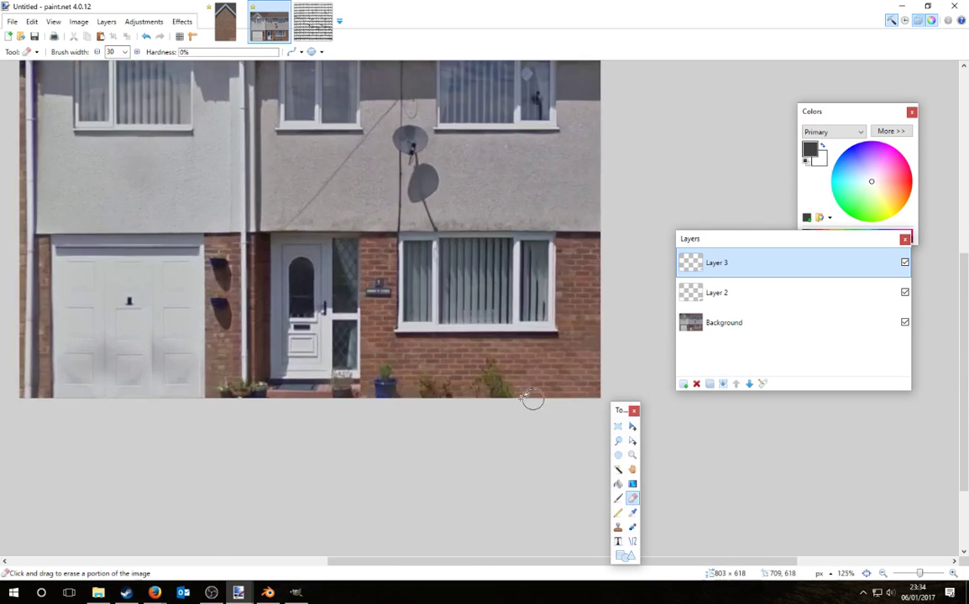
scroll(616, 357, "up", 1, "ctrl")
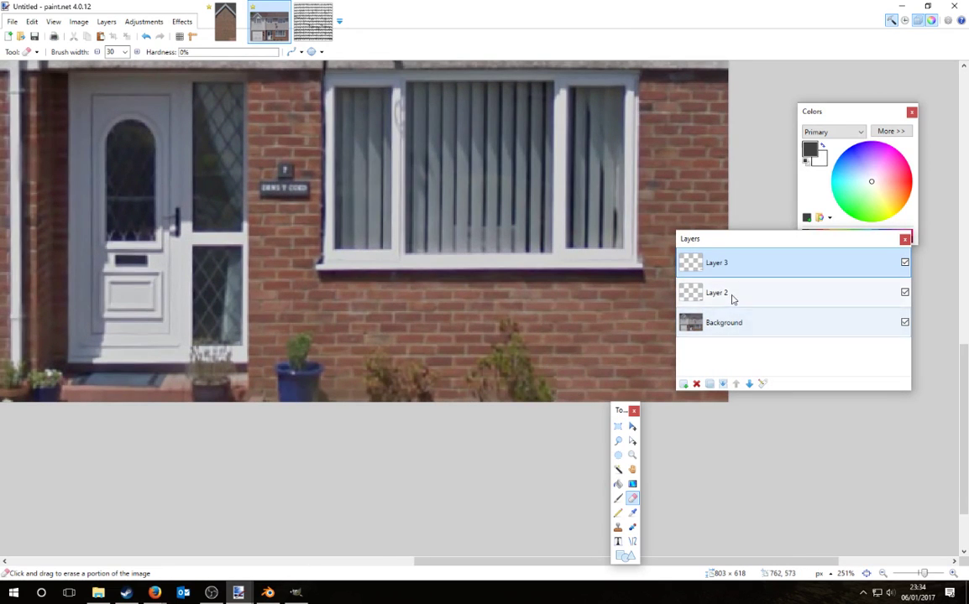
left_click(683, 383)
key("ctrl+v")
left_click_drag(598, 353, 446, 386)
left_click(632, 497)
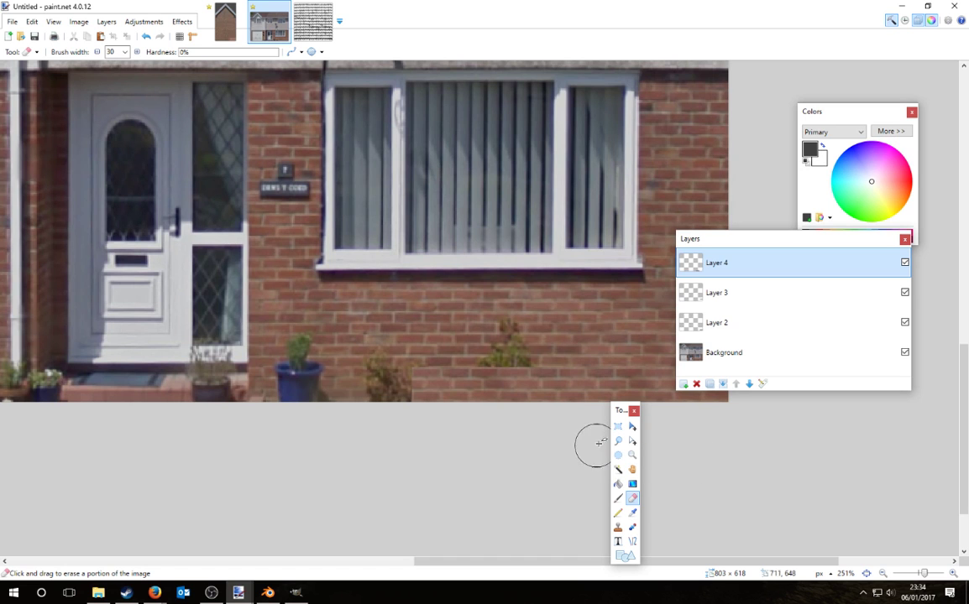
Step: Paste the brick patch into a new layer above Layer 4, covering the plant
left_click(683, 383)
key("ctrl+v")
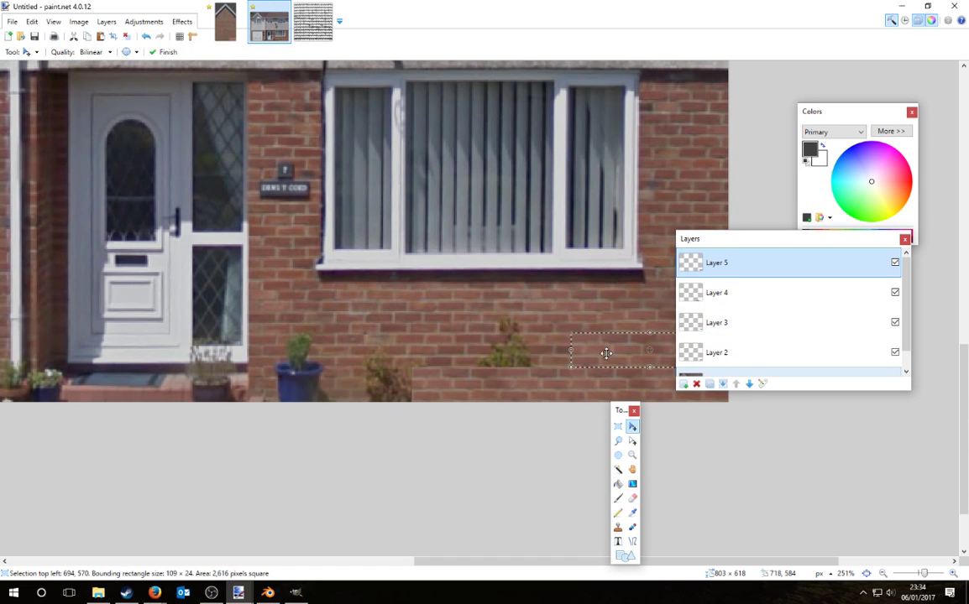
left_click_drag(609, 356, 459, 352)
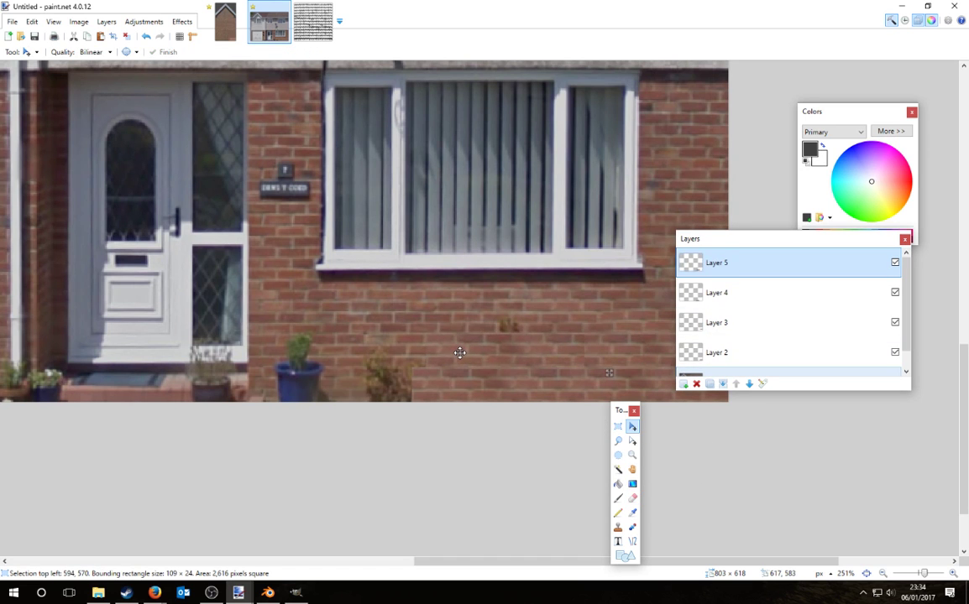
key("ctrl+d")
left_click(632, 500)
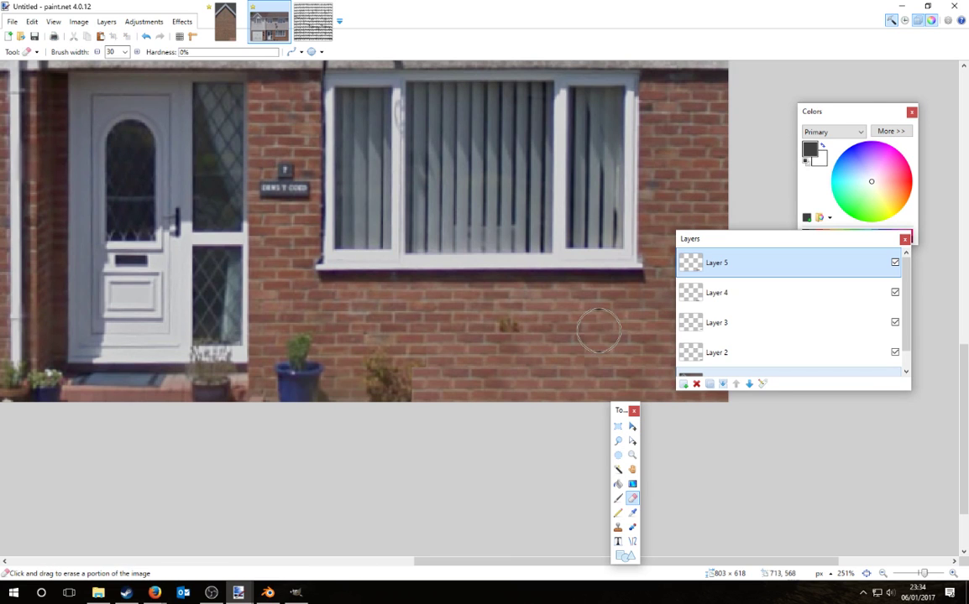
Step: Paste another brick patch over the weed, inspect the wall, and add a blank layer
key("ctrl+v")
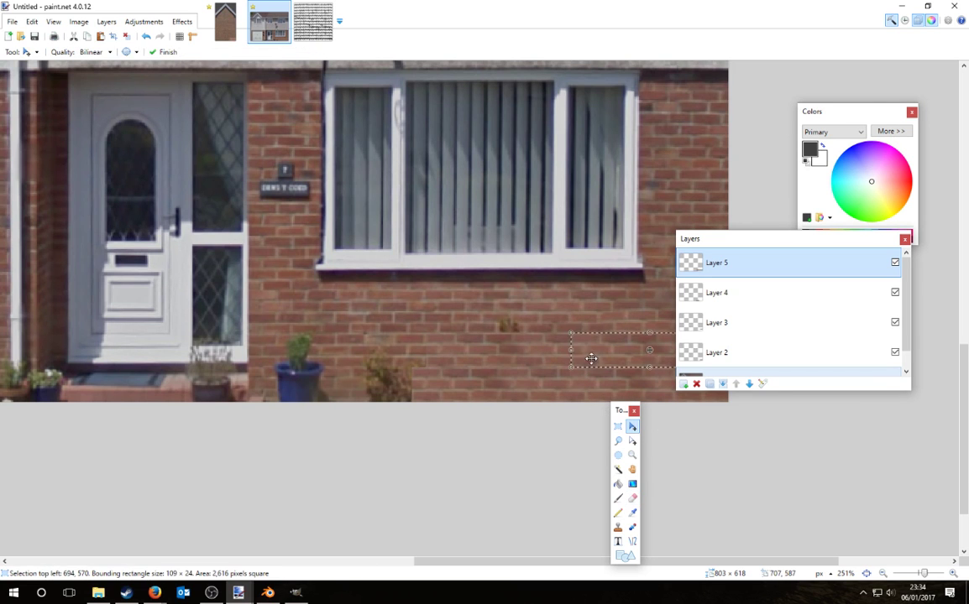
left_click_drag(575, 348, 457, 319)
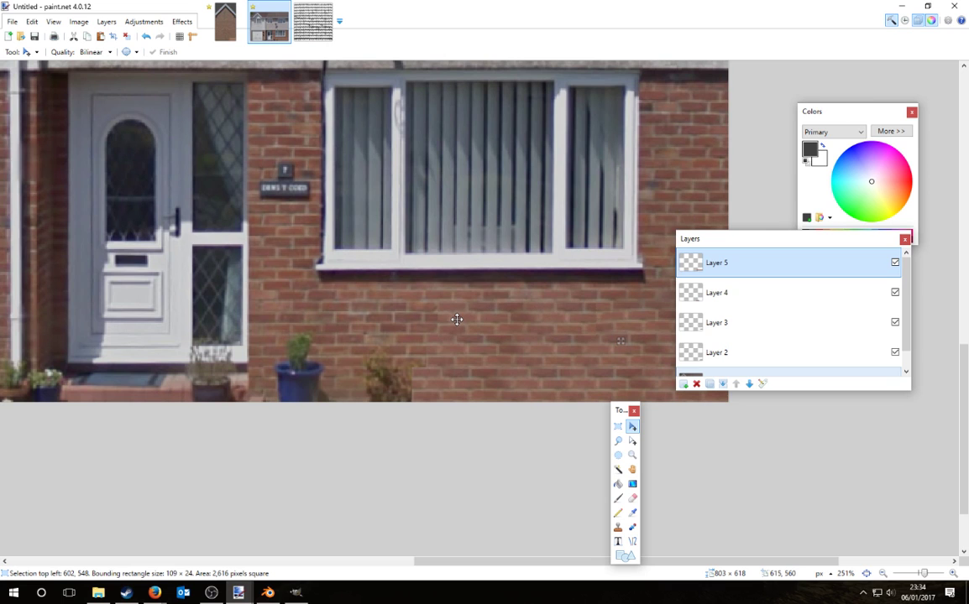
left_click(632, 498)
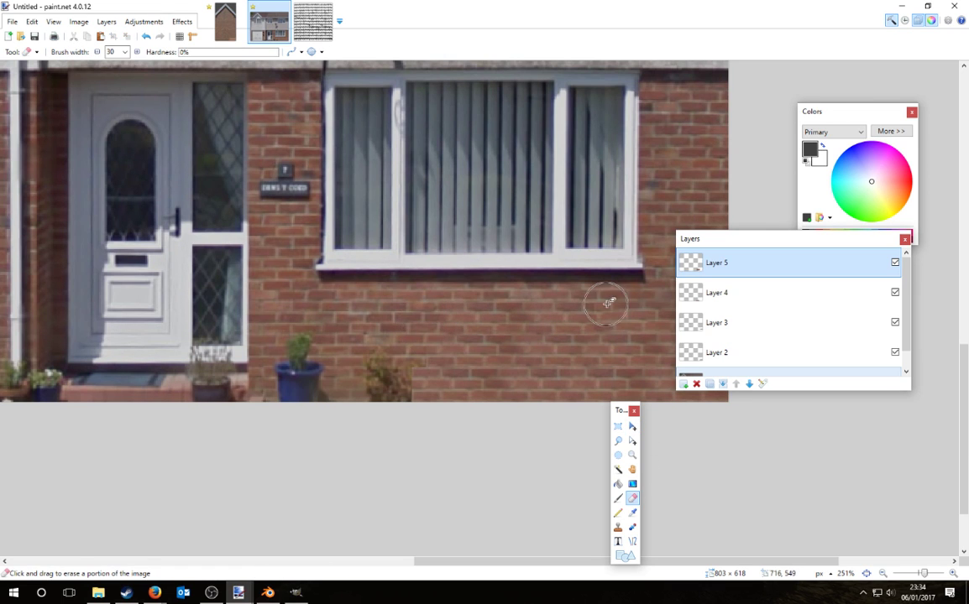
scroll(835, 522, "down", 1, "ctrl")
scroll(655, 448, "down", 3, "ctrl")
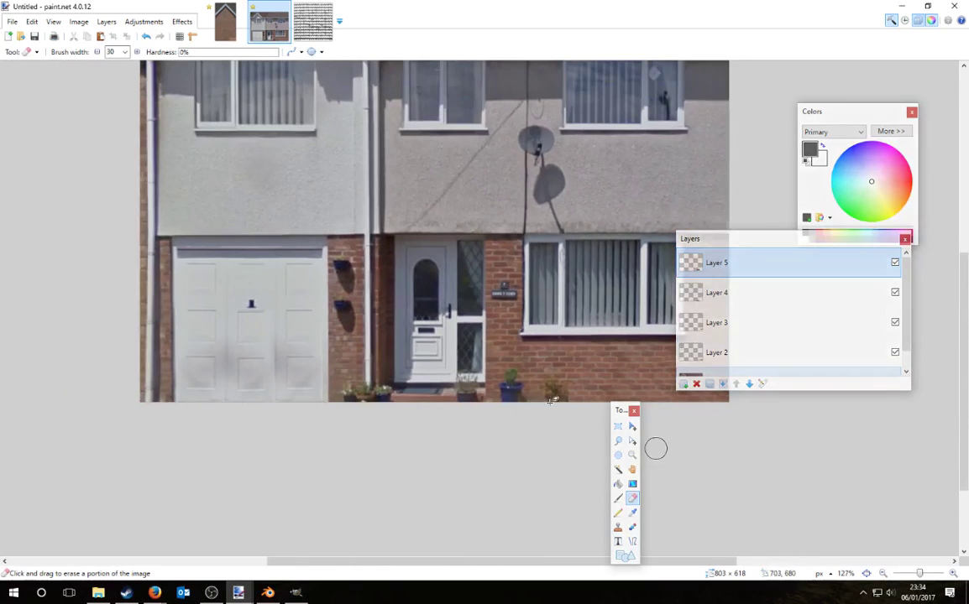
scroll(600, 361, "down", 2, "ctrl")
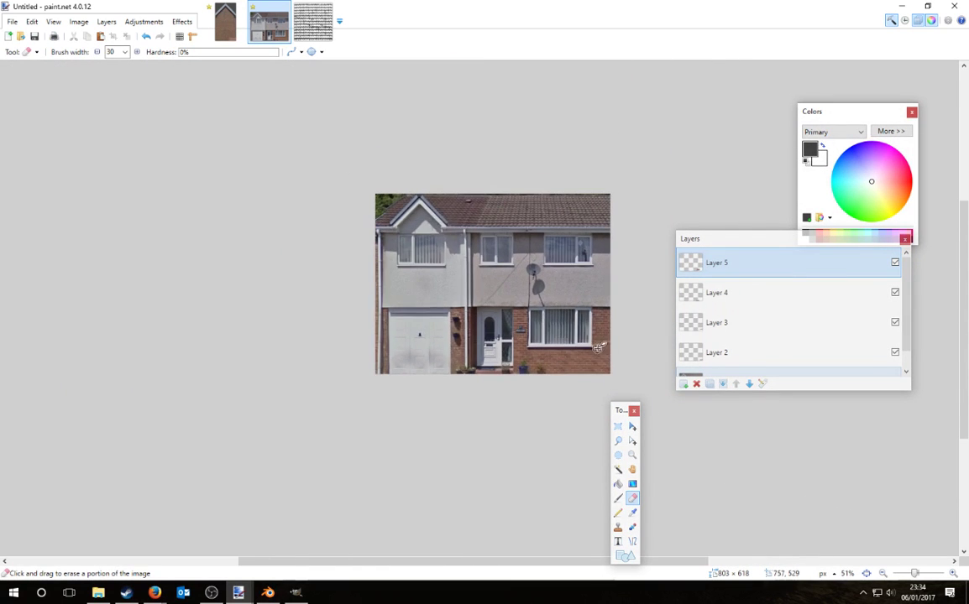
scroll(571, 379, "up", 3, "ctrl")
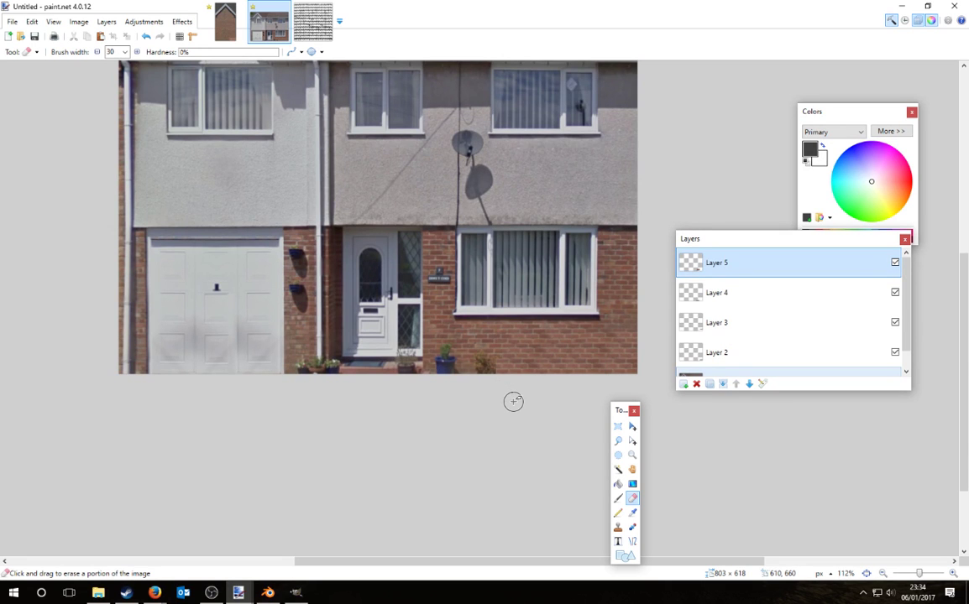
scroll(561, 395, "down", 2, "ctrl")
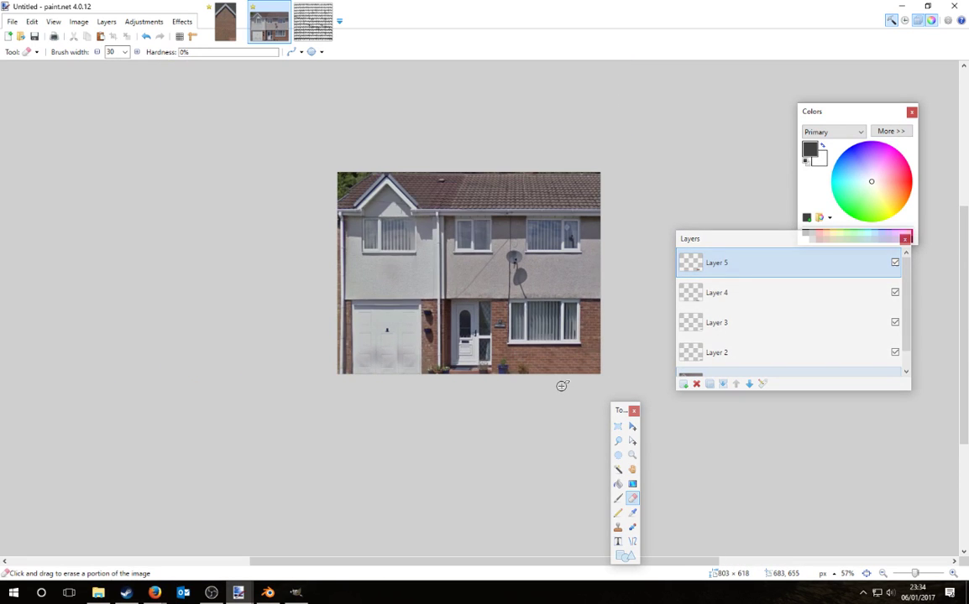
scroll(521, 382, "up", 1, "ctrl")
scroll(518, 382, "up", 2, "ctrl")
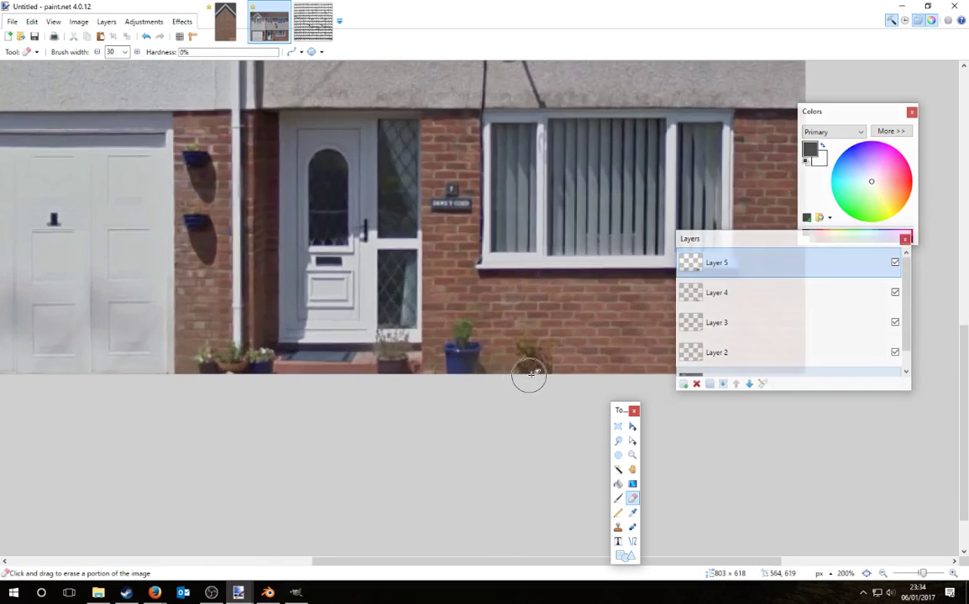
key("ctrl+shift+n")
Step: Paste the brick strip and slide it down over the wall base
key("ctrl+v")
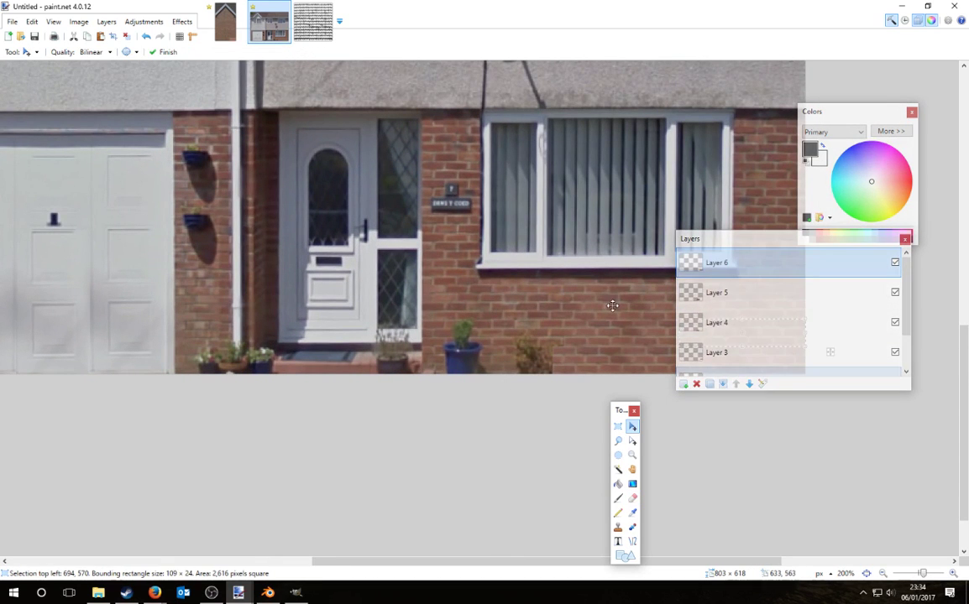
left_click_drag(736, 241, 875, 367)
left_click_drag(783, 334, 562, 364)
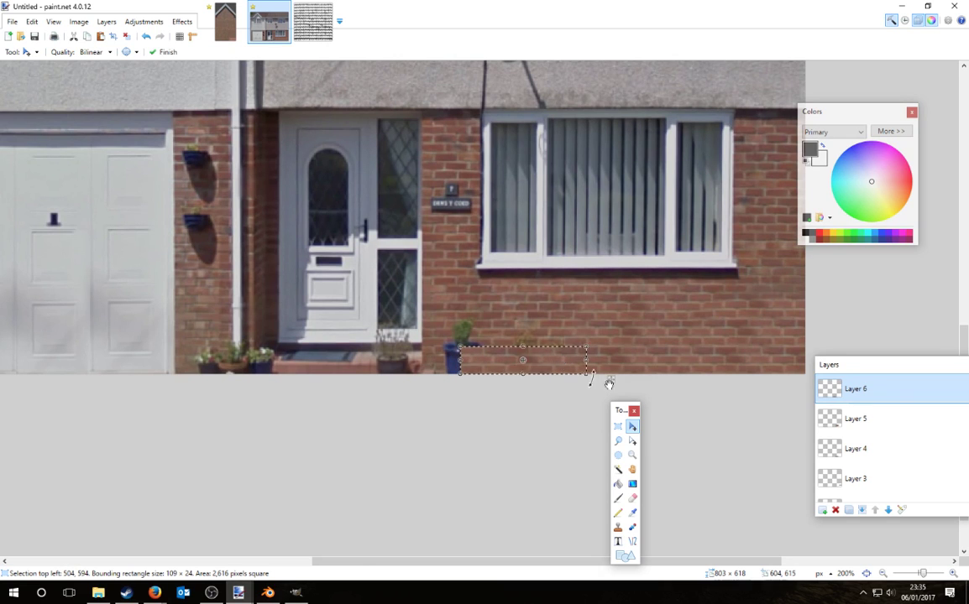
key("ctrl+d")
left_click(633, 500)
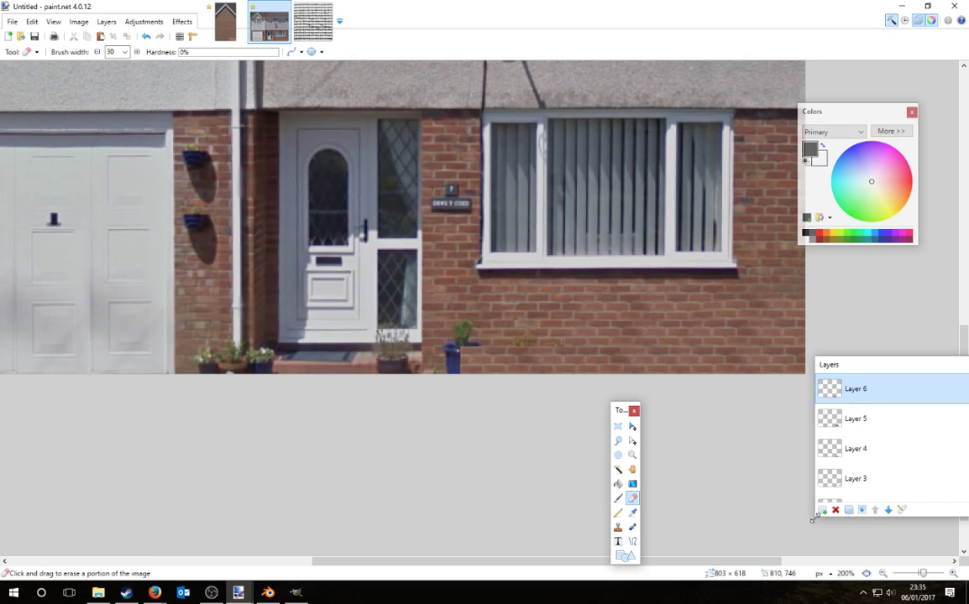
Step: Add two more layers, each with a brick strip moved left across the wall
left_click(823, 510)
key("ctrl+v")
left_click_drag(742, 336, 476, 334)
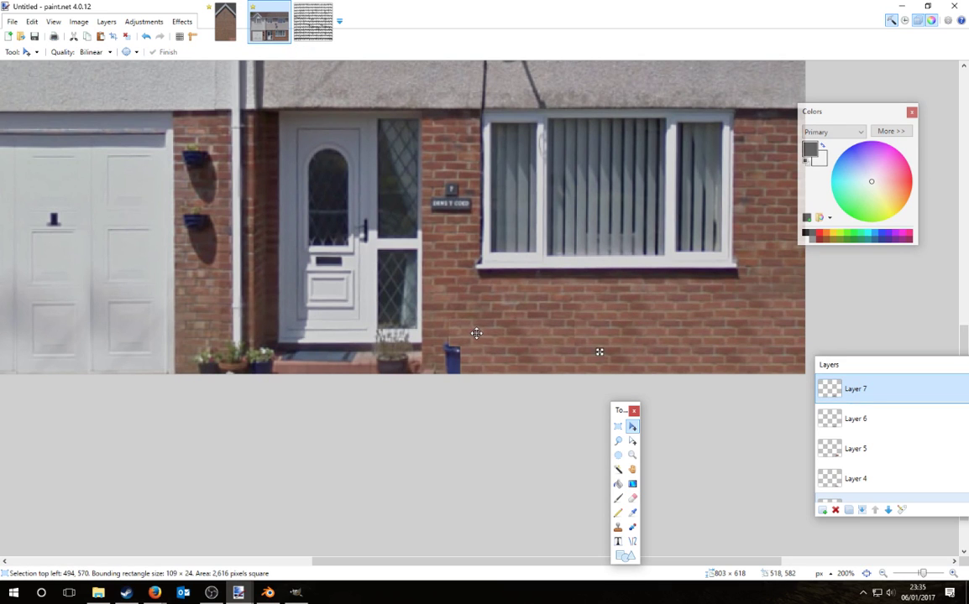
key("ctrl+d")
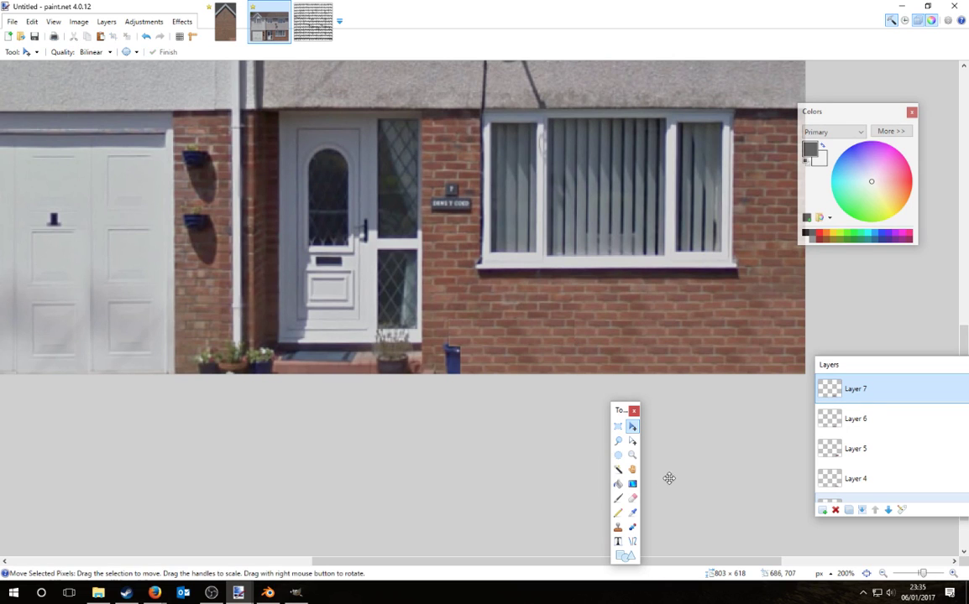
left_click(634, 498)
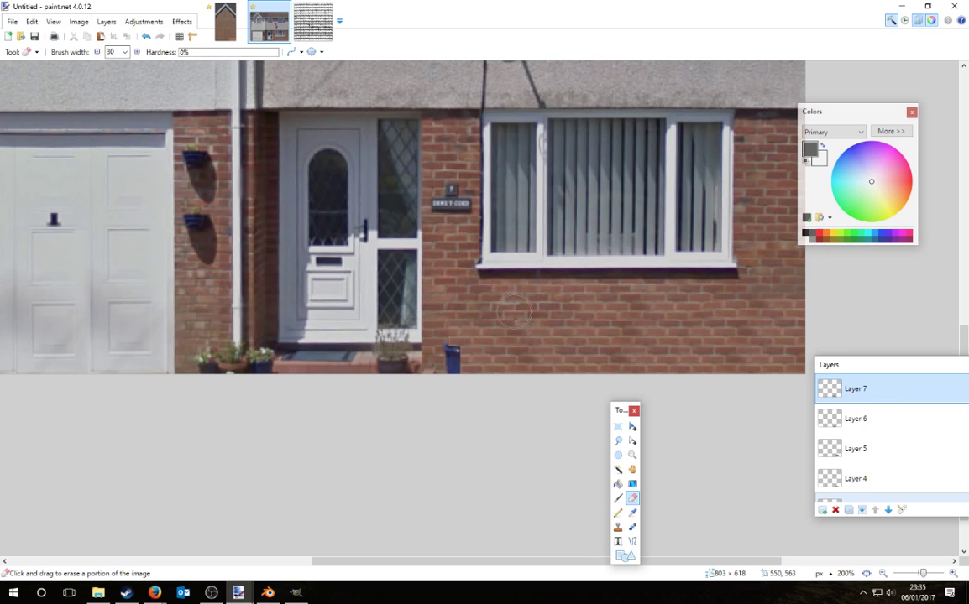
left_click(820, 512)
key("ctrl+v")
left_click_drag(703, 339, 487, 324)
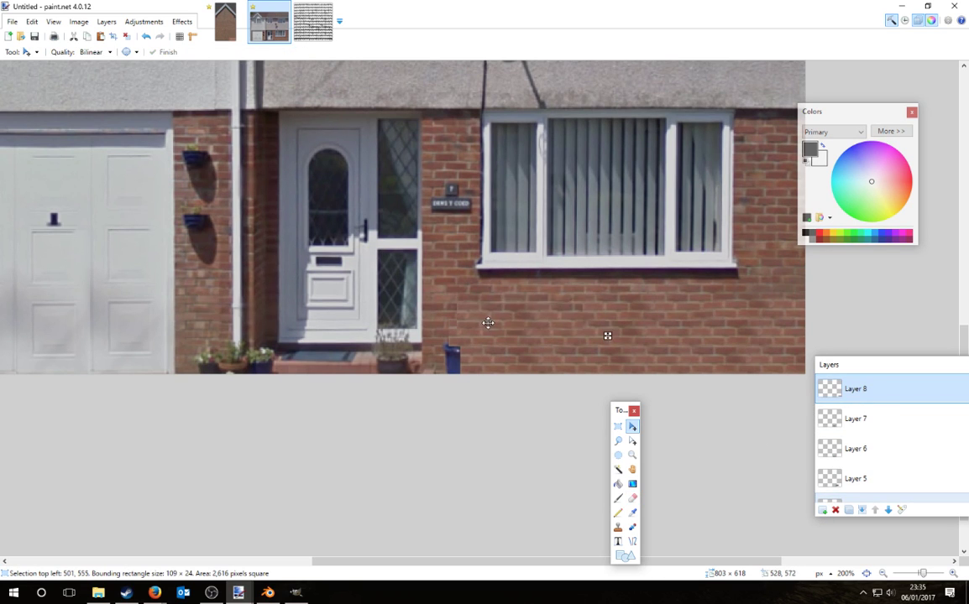
key("ctrl+d")
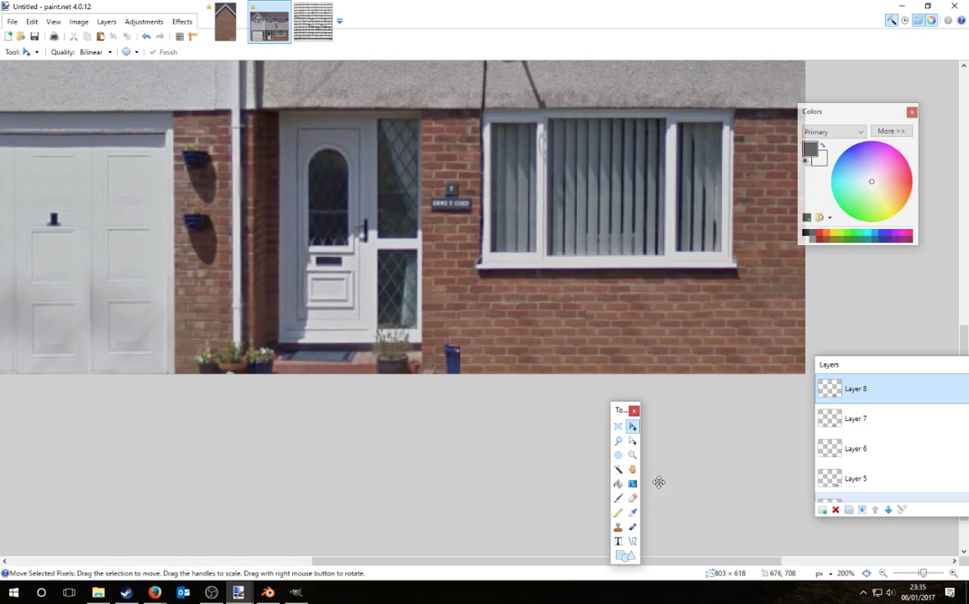
left_click(635, 498)
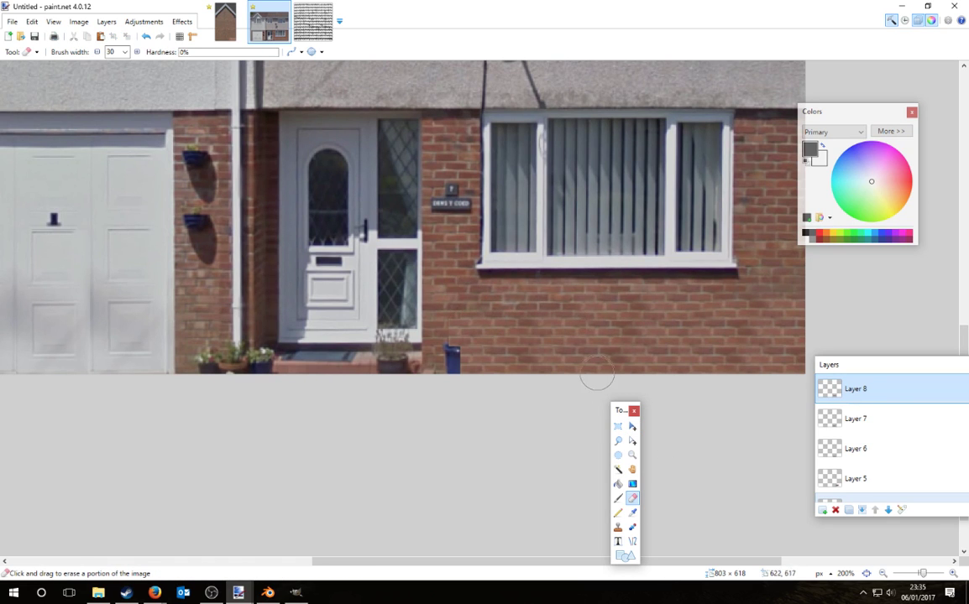
Step: Add layers with brick strips over the wall base and covering the blue pot
left_click(819, 512)
key("ctrl+v")
left_click_drag(720, 329, 462, 335)
key("ctrl+d")
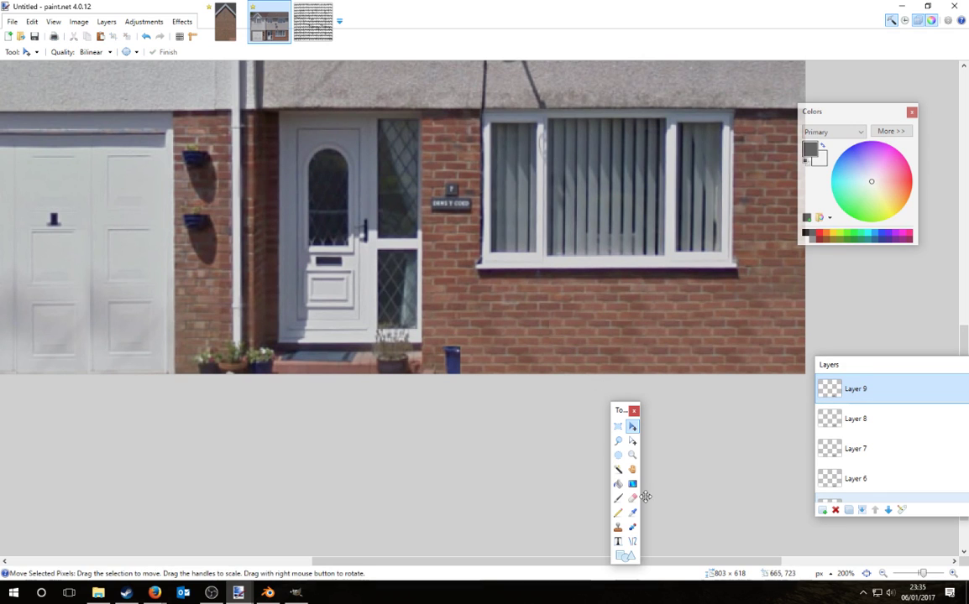
left_click(632, 497)
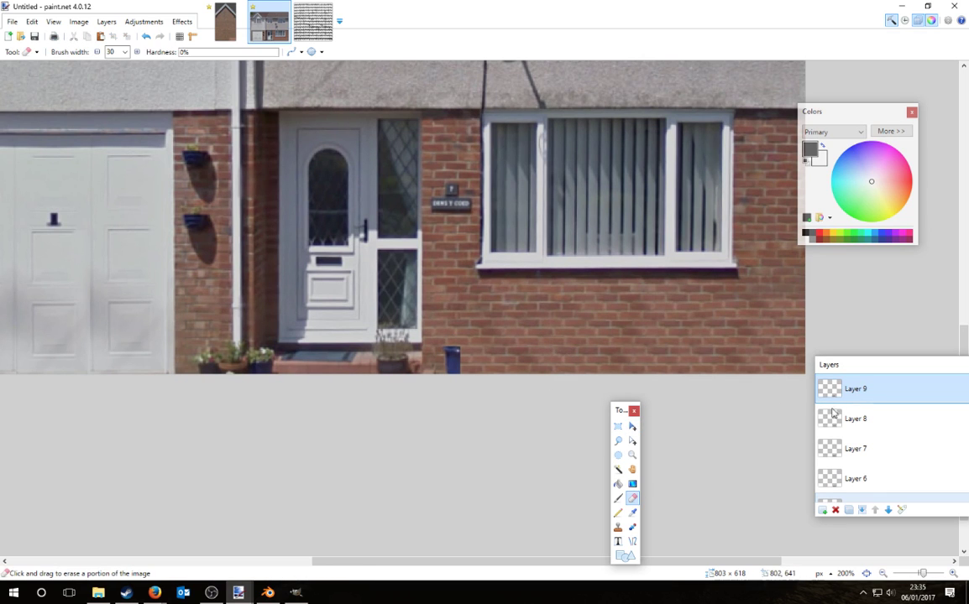
left_click(824, 510)
key("ctrl+v")
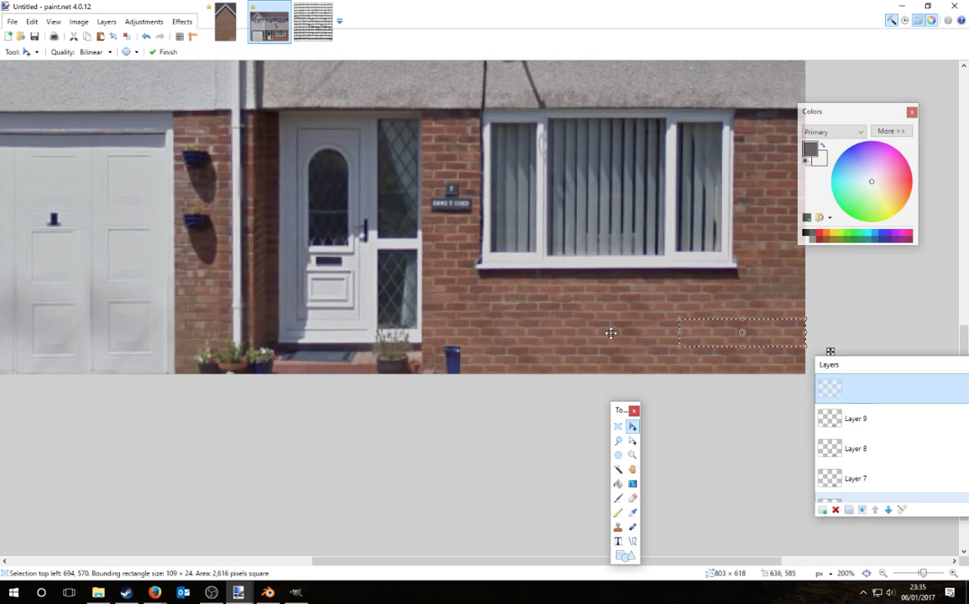
left_click_drag(712, 339, 453, 357)
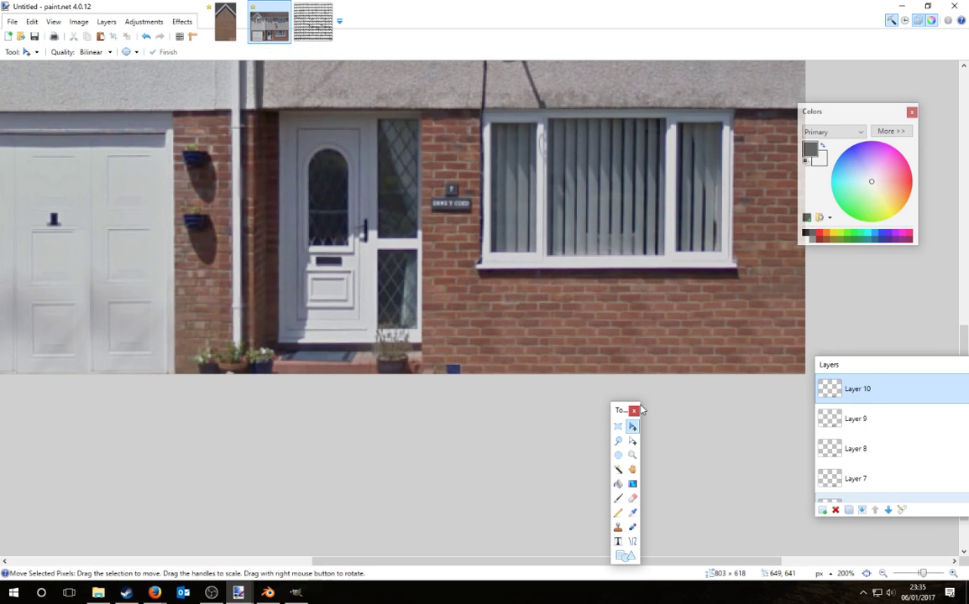
Step: Paste one more brick patch onto the doorstep area and check Layers 10 and 11
left_click(824, 511)
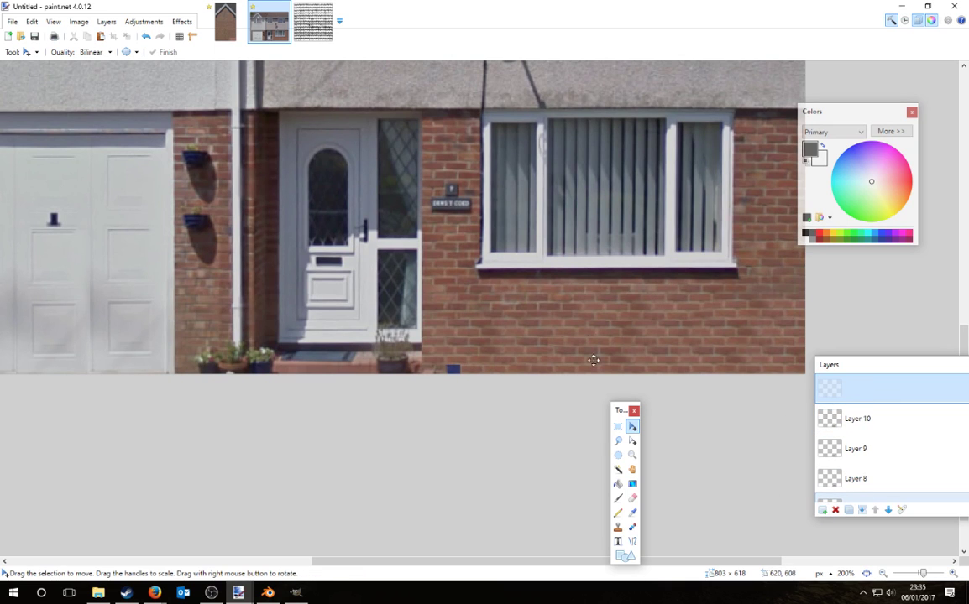
key("ctrl+v")
left_click_drag(458, 391, 445, 371)
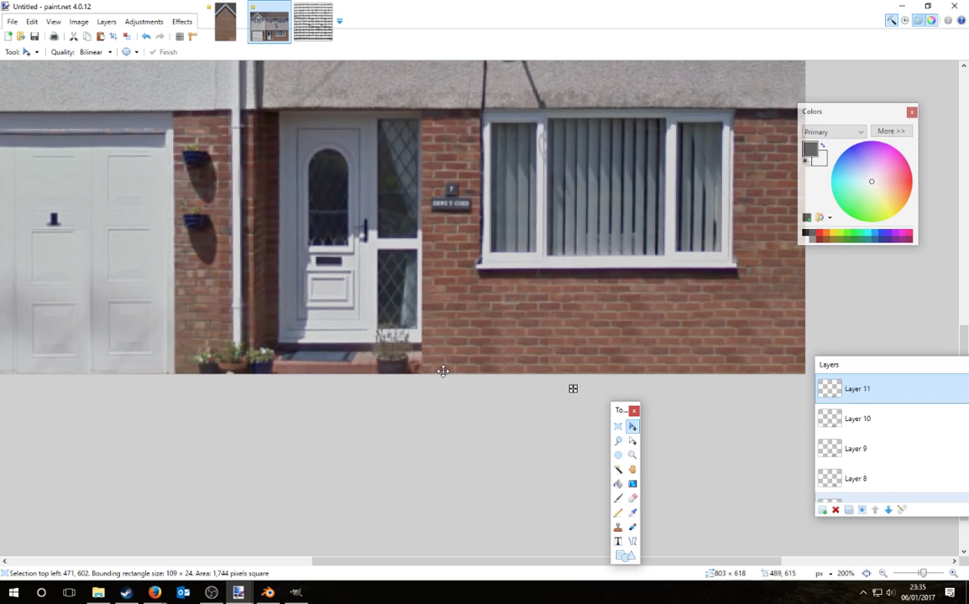
key("e")
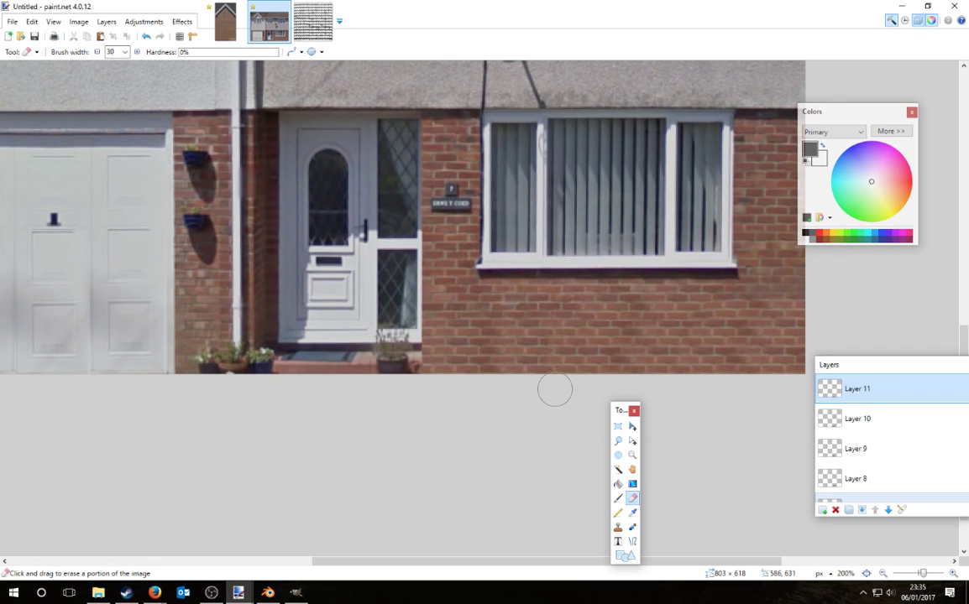
left_click(865, 424)
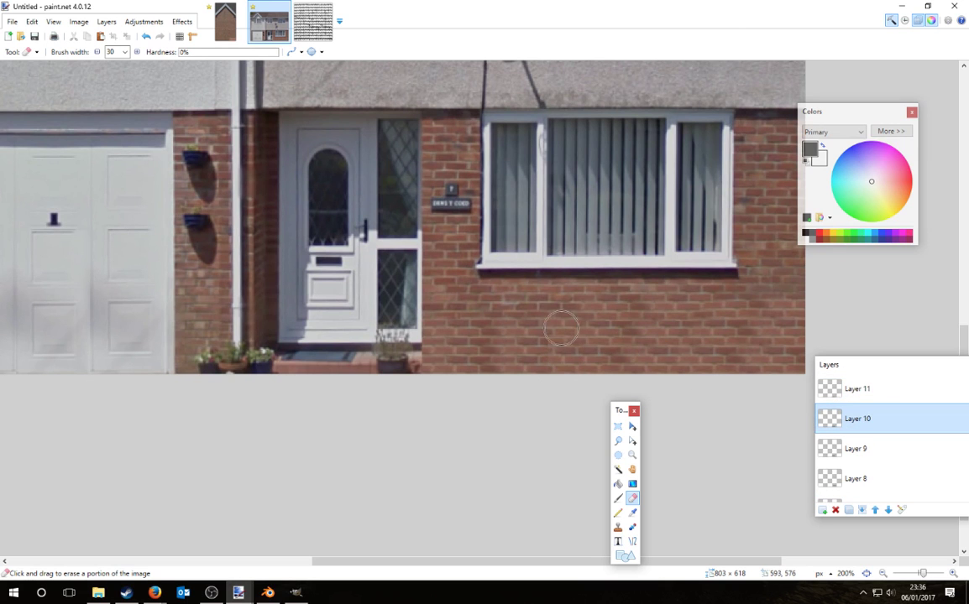
scroll(671, 378, "down", 7, "ctrl")
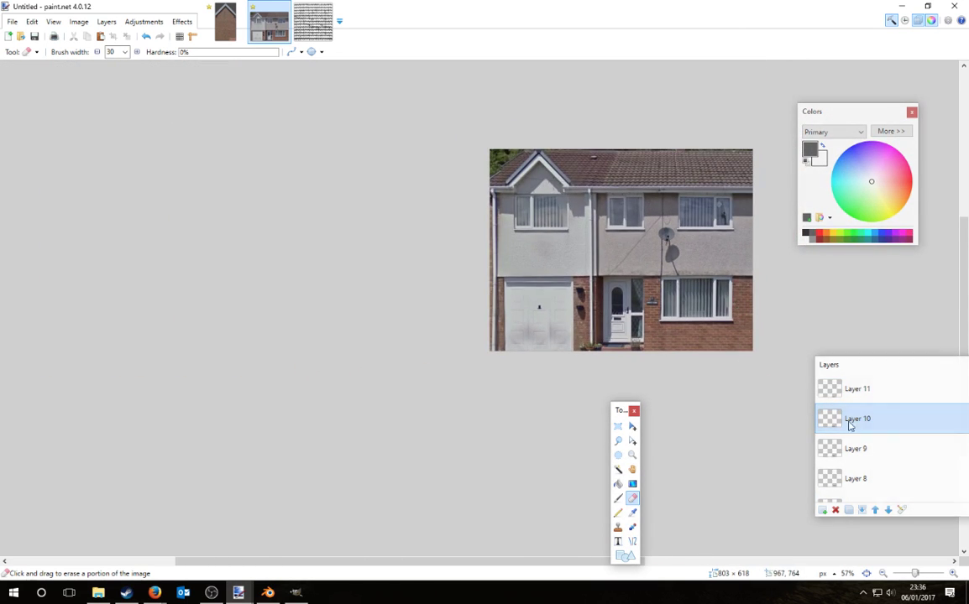
left_click(849, 393)
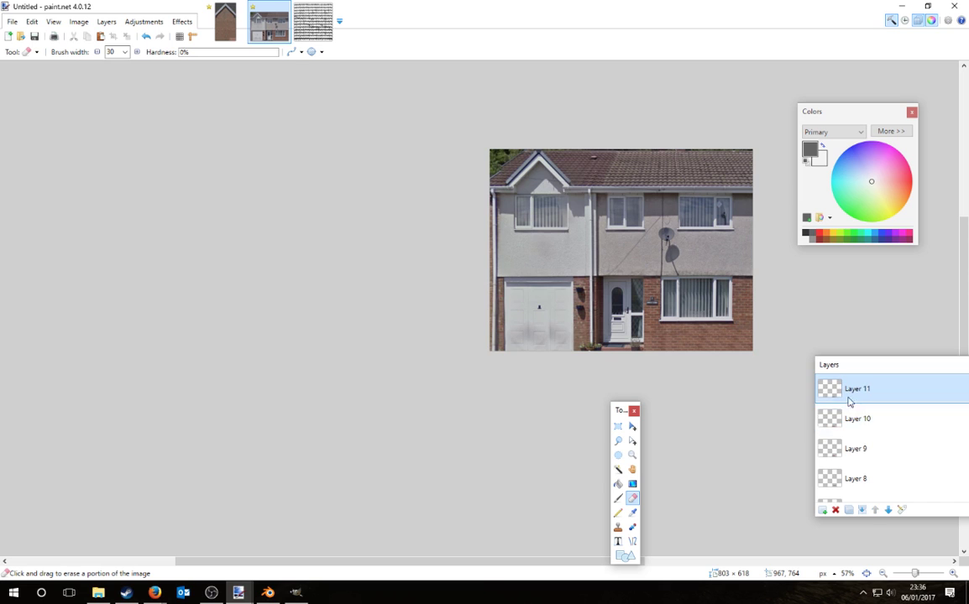
Step: Merge the five brick patch layers down into one
left_click(862, 512)
left_click(862, 511)
left_click(862, 512)
left_click(862, 512)
left_click(862, 512)
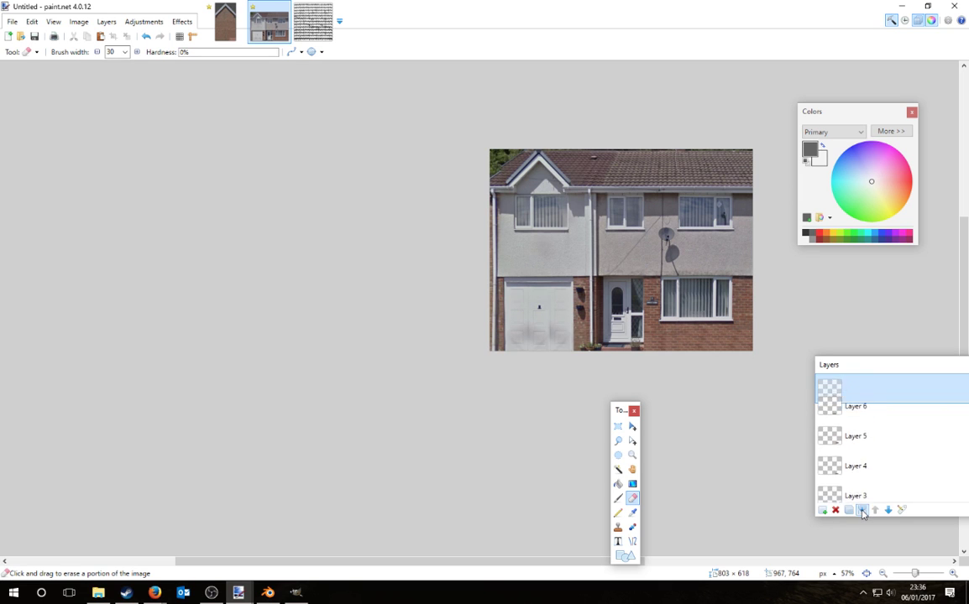
left_click(862, 511)
left_click(862, 512)
left_click(862, 512)
left_click(862, 511)
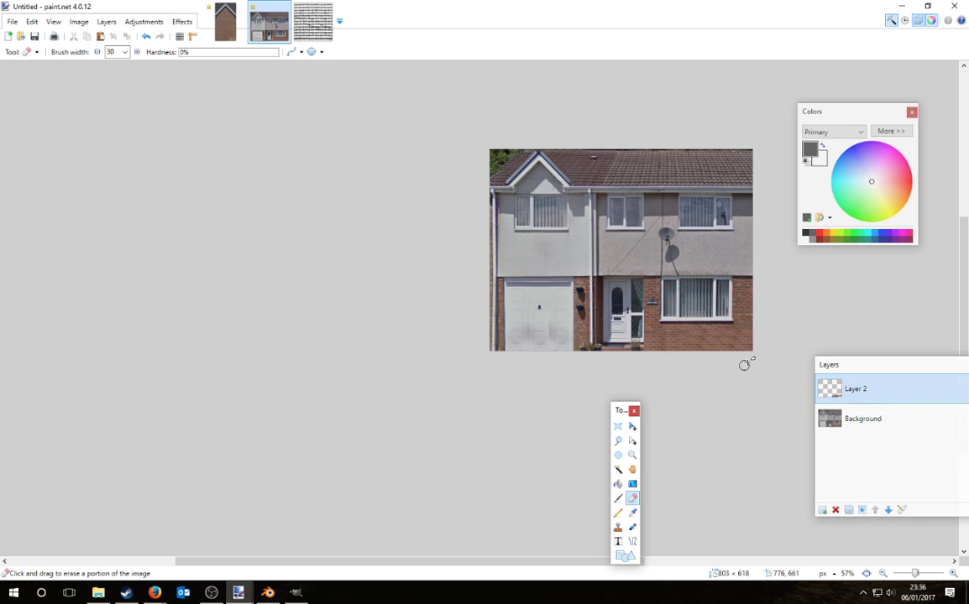
Step: Select the narrow strip between the pot and brick wall on the Background layer
scroll(748, 359, "up", 3, "ctrl")
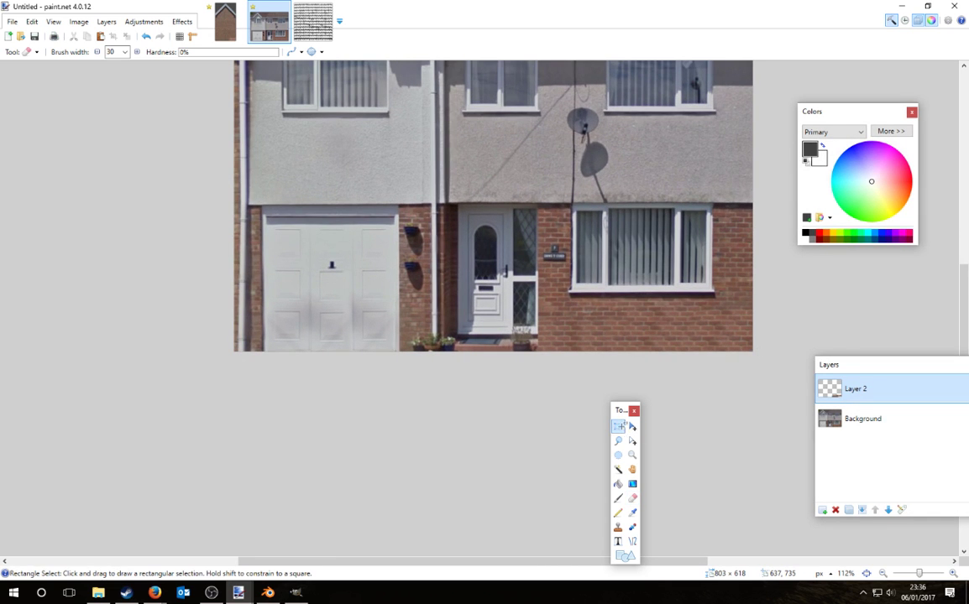
left_click(619, 427)
scroll(650, 339, "up", 5, "ctrl")
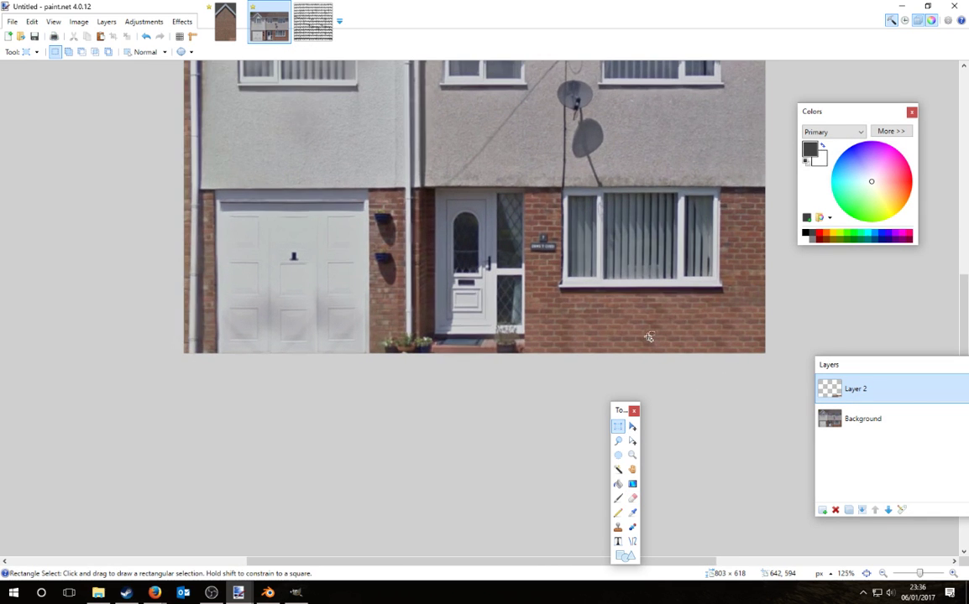
scroll(550, 352, "up", 2, "ctrl")
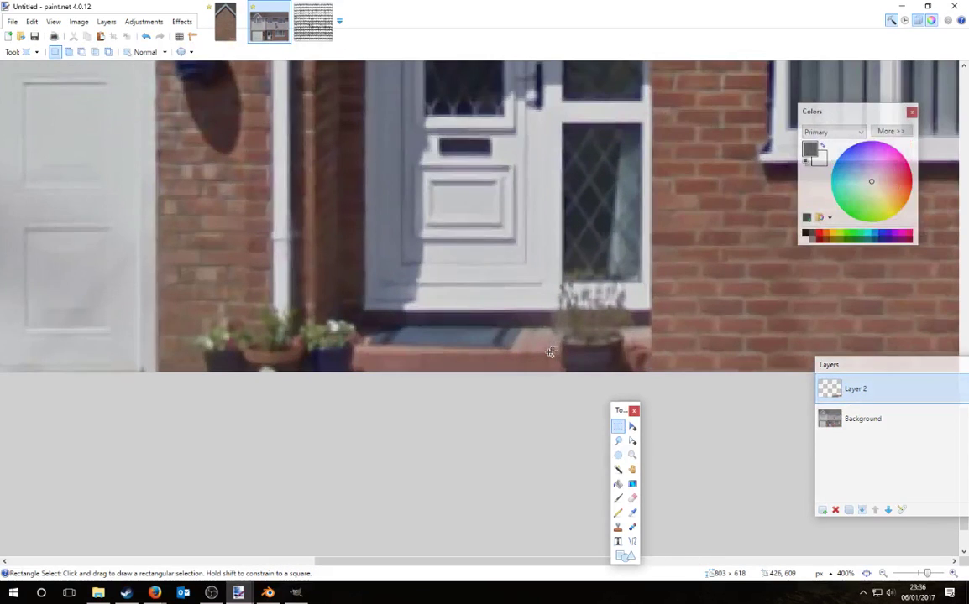
left_click_drag(629, 283, 643, 308)
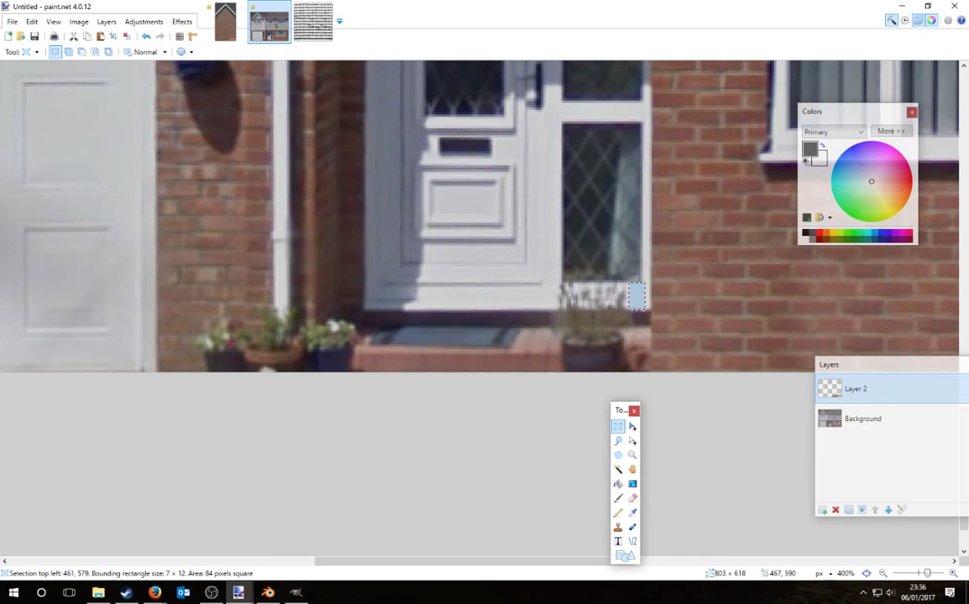
left_click(649, 320)
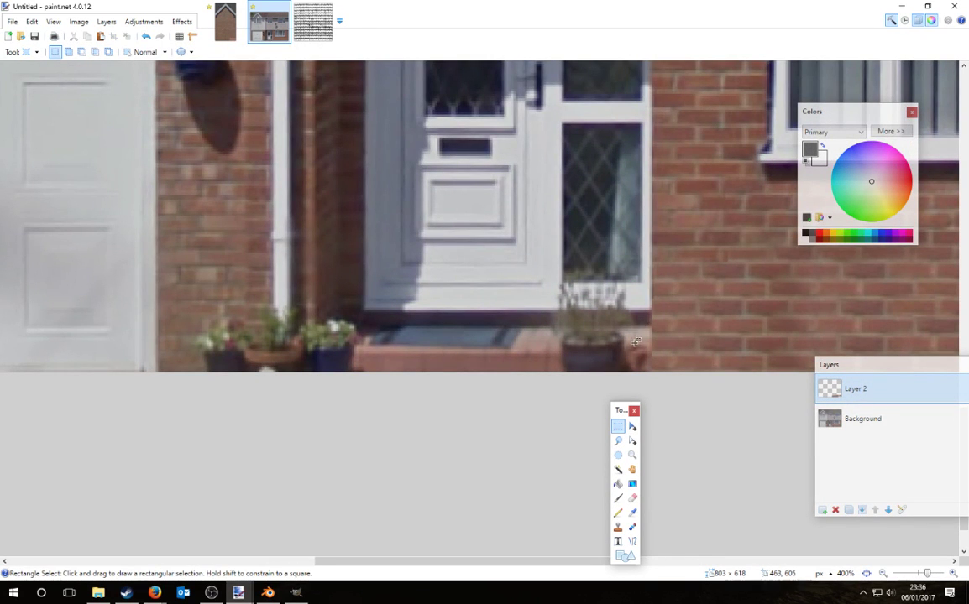
left_click_drag(649, 349, 547, 316)
left_click(632, 426)
left_click(864, 419)
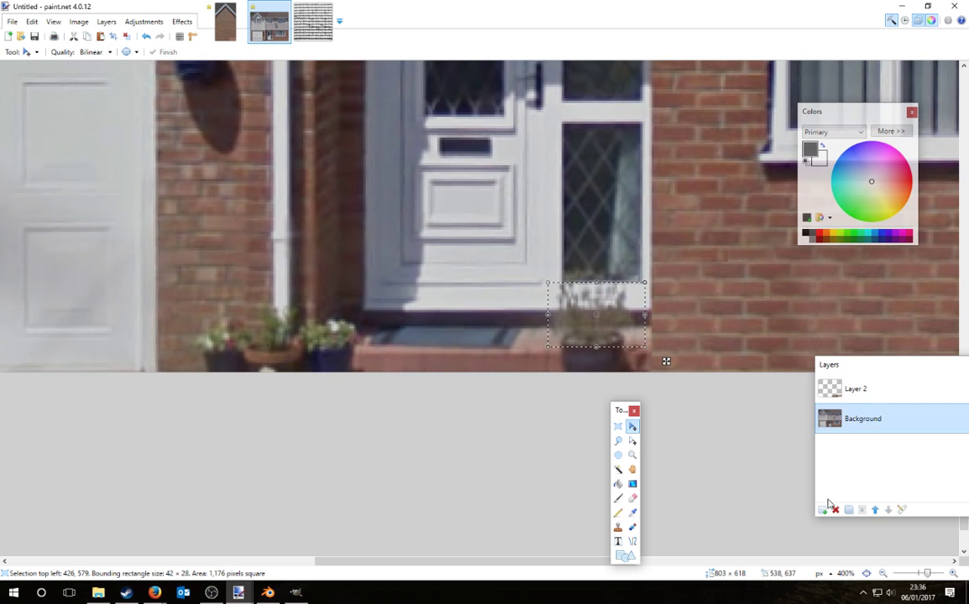
key("ctrl+z")
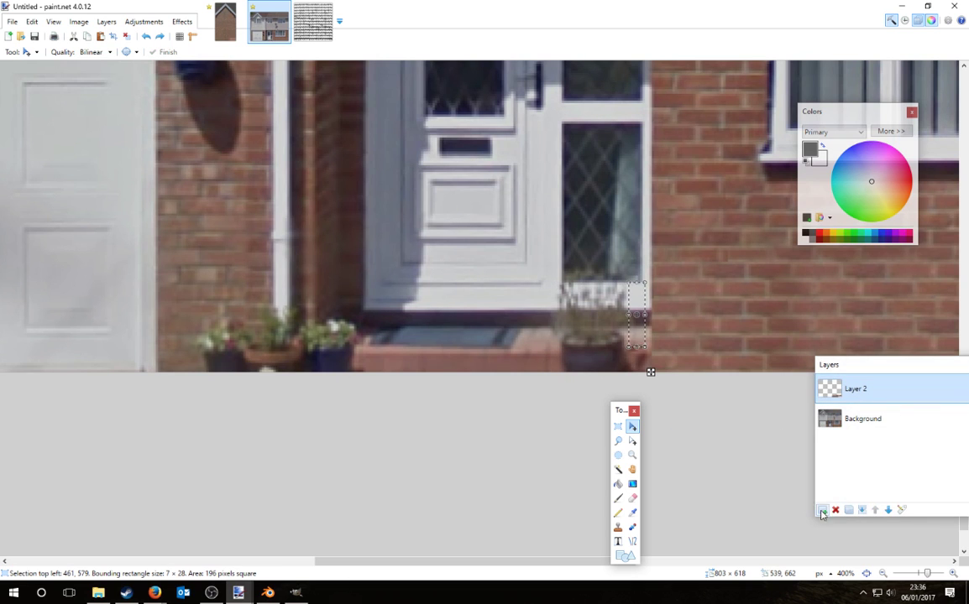
left_click(848, 419)
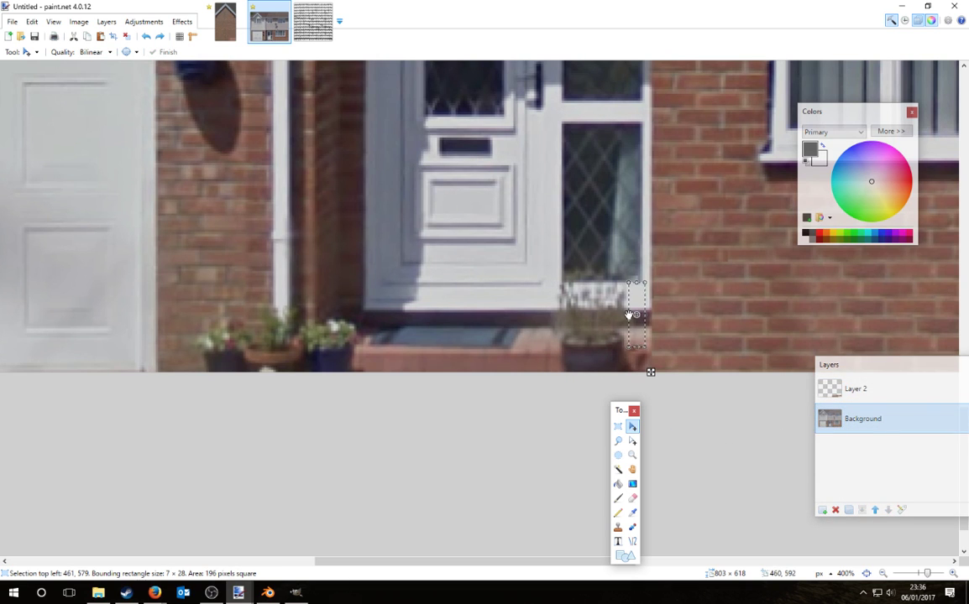
Step: Paste the strip as a new layer stretched over the pot, soften its edge, and select the step face
key("ctrl+shift+v")
left_click_drag(632, 315, 530, 318)
left_click(633, 498)
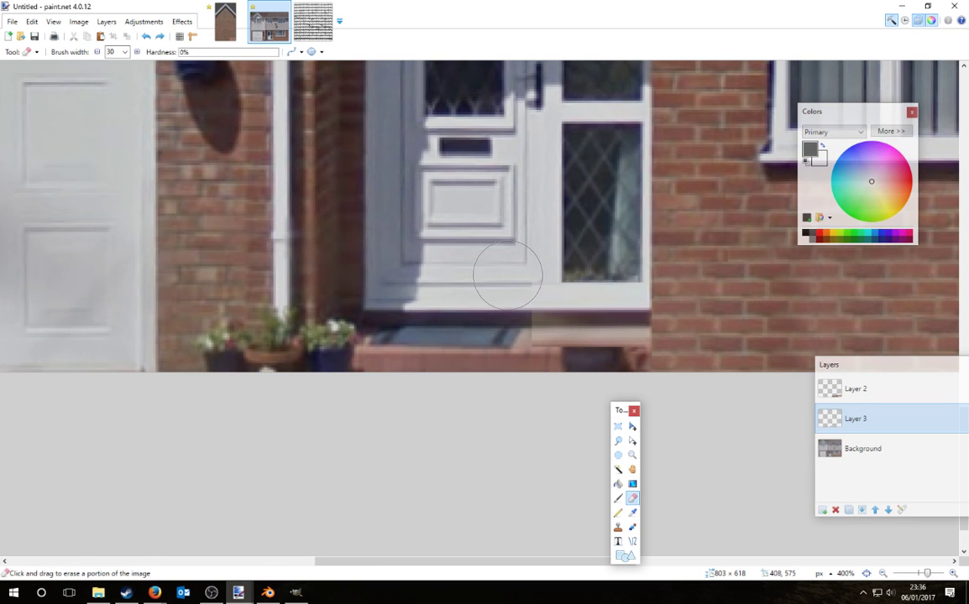
left_click_drag(506, 288, 504, 321)
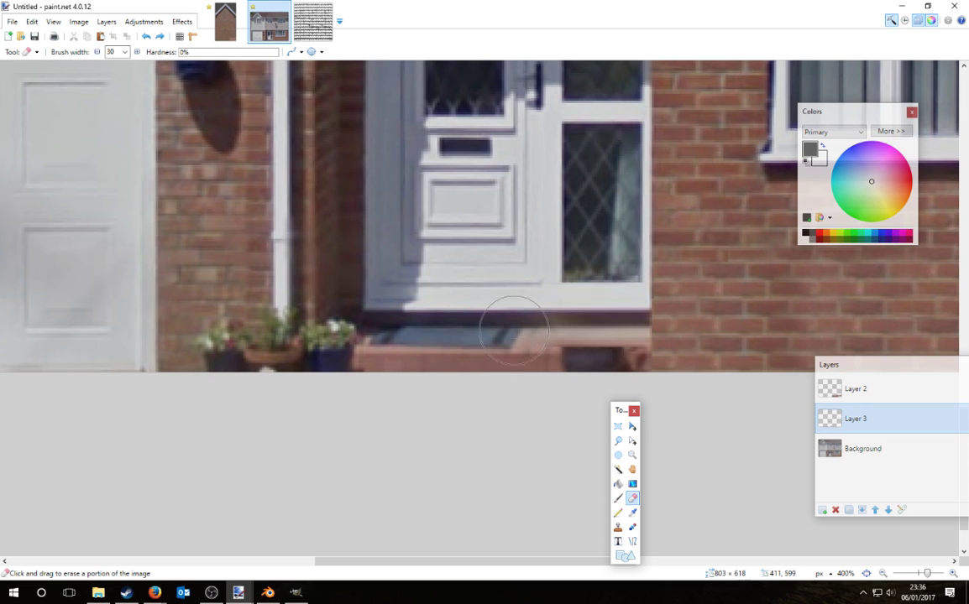
left_click(618, 427)
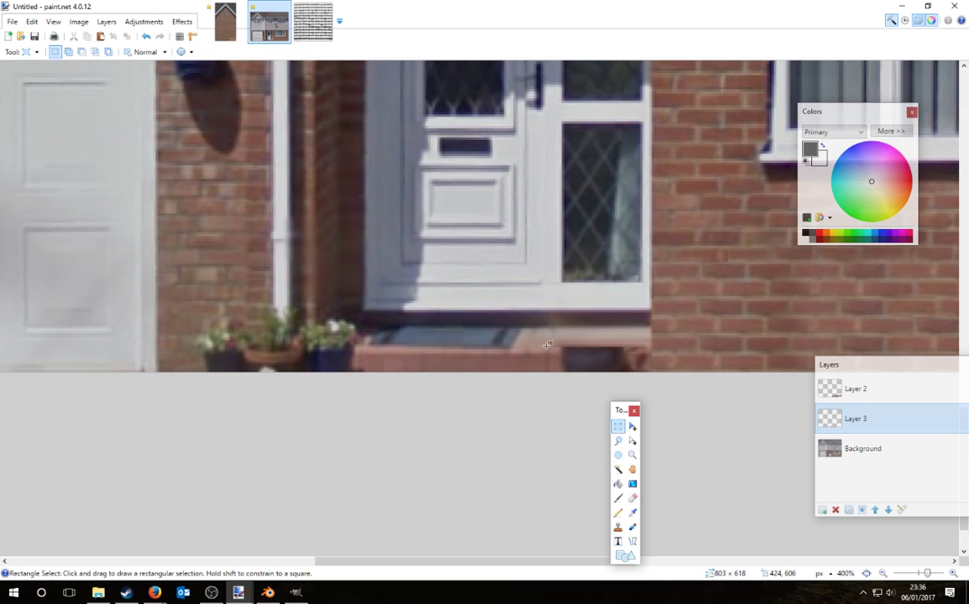
left_click_drag(551, 347, 379, 413)
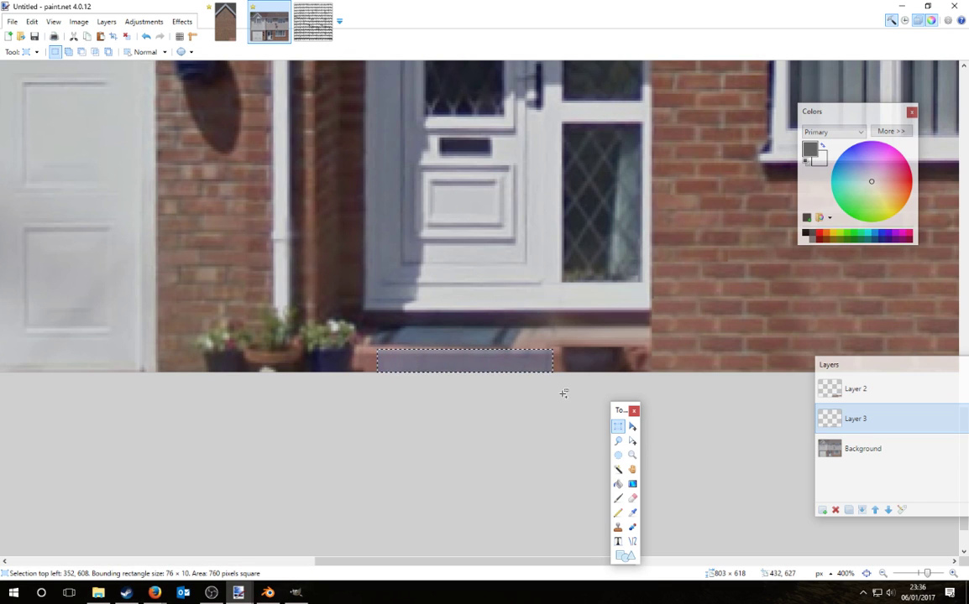
Step: Copy the step face from Background, paste it on Layer 3 and shift it right over the pot base
left_click(870, 448)
key("ctrl+c")
left_click(878, 423)
key("ctrl+v")
left_click_drag(565, 384, 617, 364)
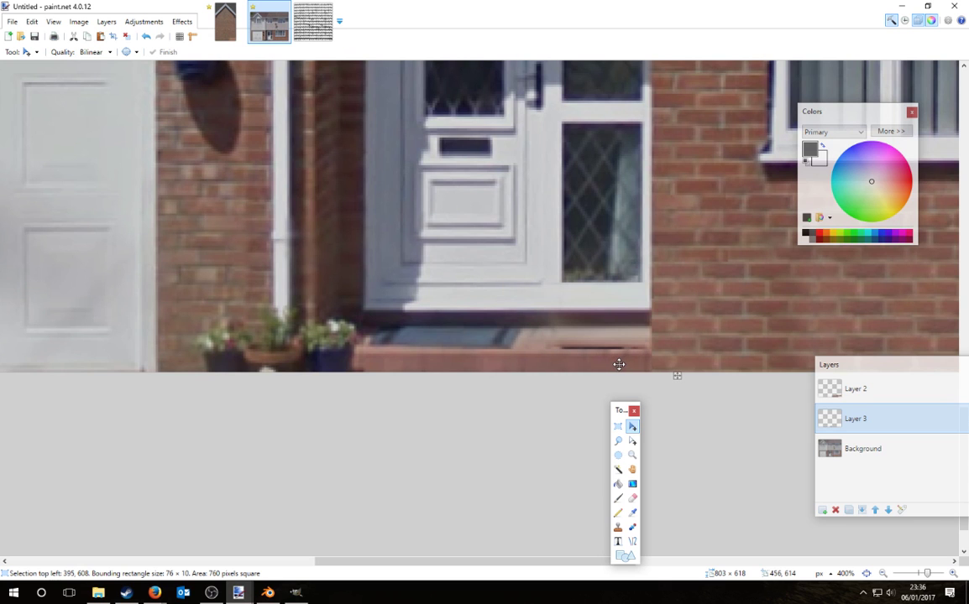
Step: Sample a brick colour from the step and paint over the dark line with a narrow brush
key("k")
scroll(550, 346, "up", 3, "ctrl")
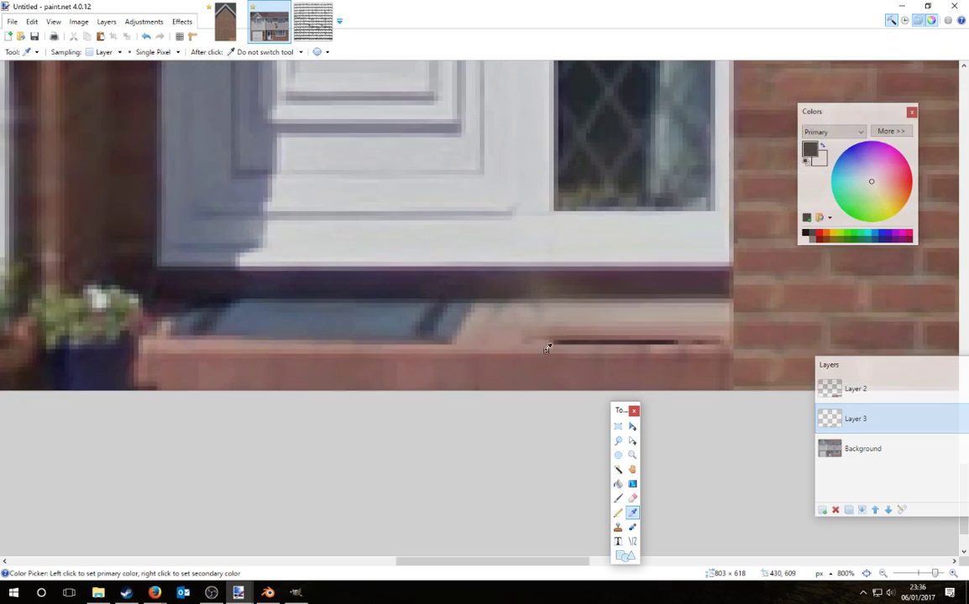
key("b")
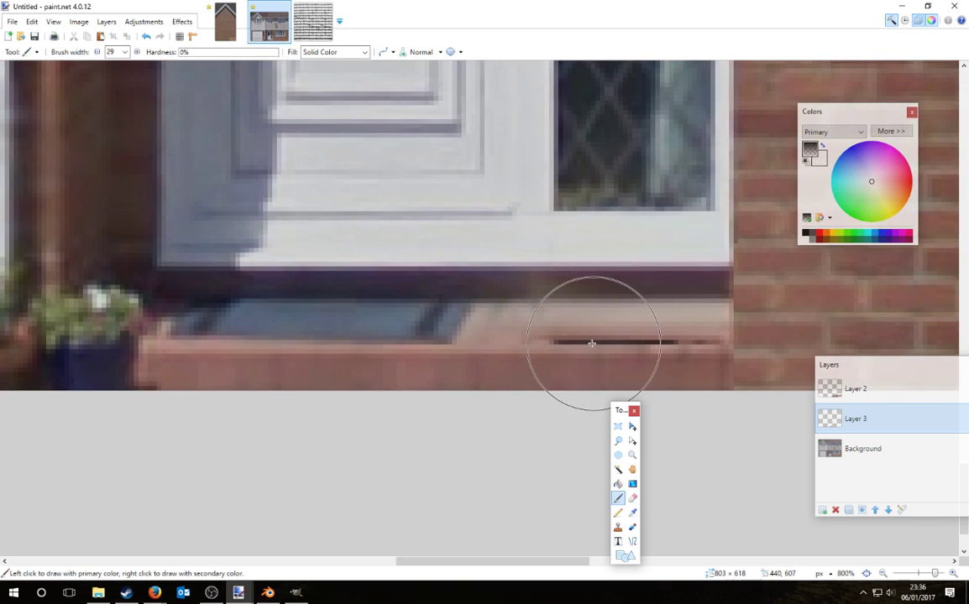
key("bracketleft")
key("bracketleft")
key("bracketleft")
key("bracketleft")
key("bracketleft")
key("bracketleft")
key("bracketleft")
key("bracketleft")
key("bracketleft")
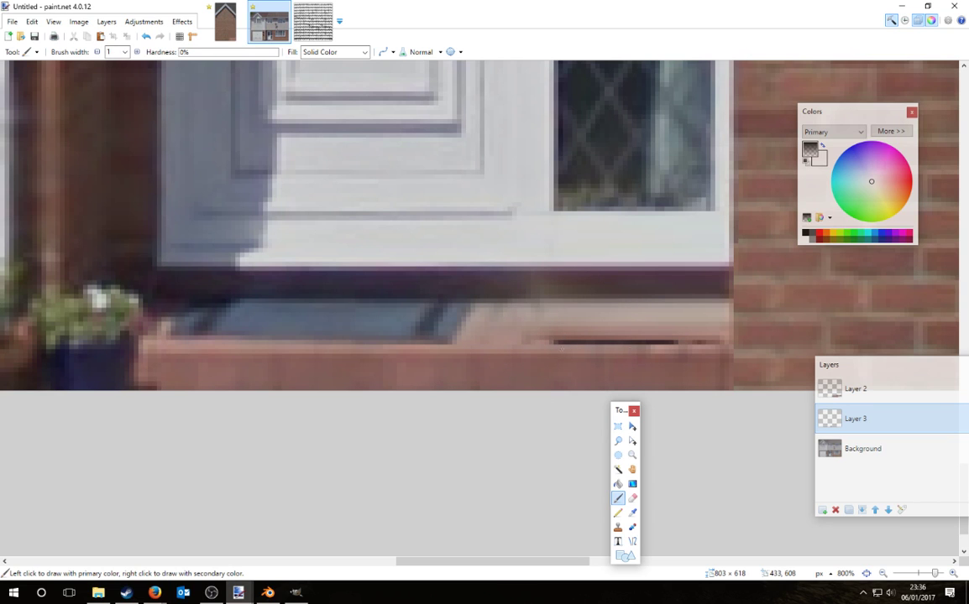
key("bracketright")
left_click(632, 512)
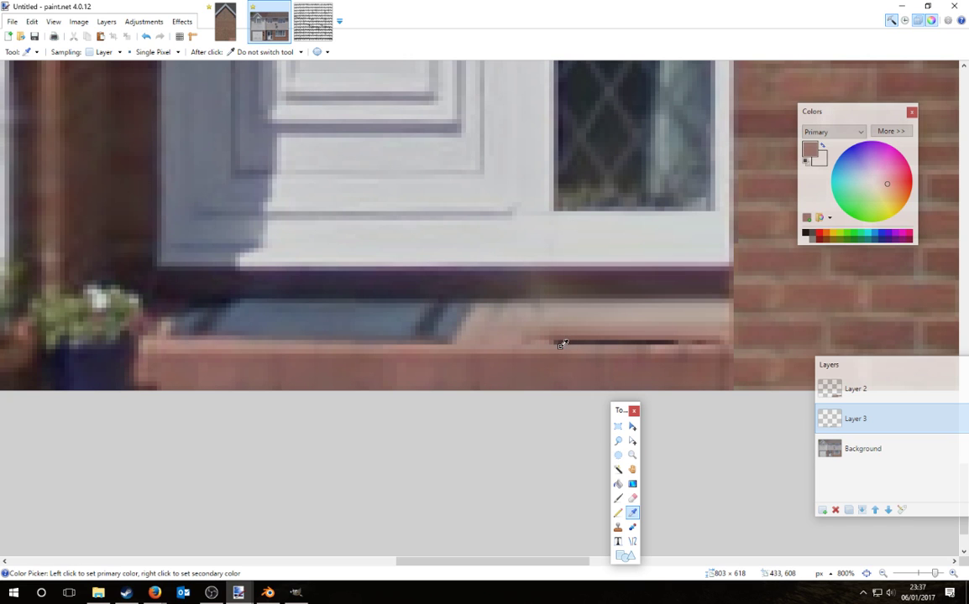
left_click(618, 499)
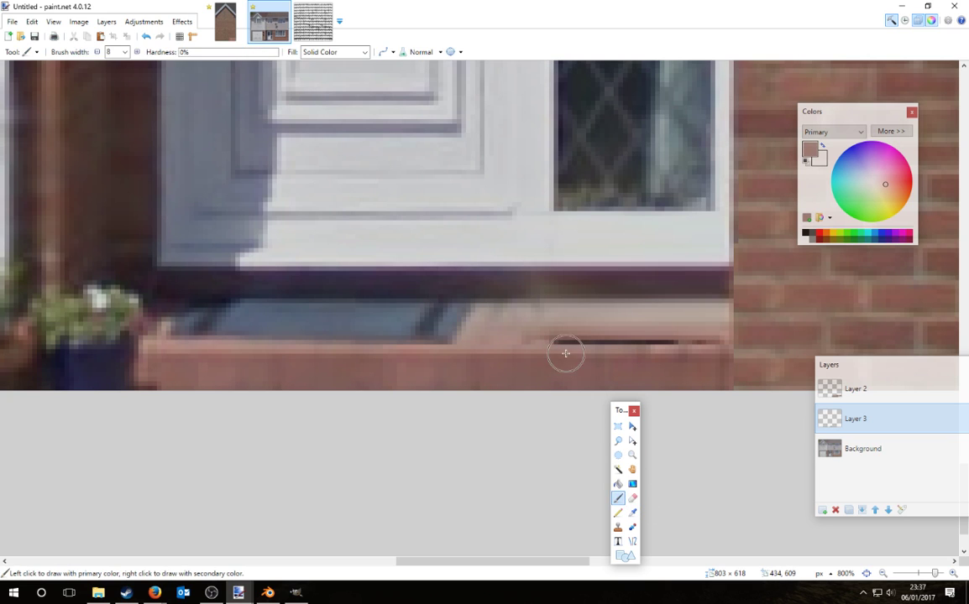
key("bracketleft")
left_click_drag(552, 342, 719, 344)
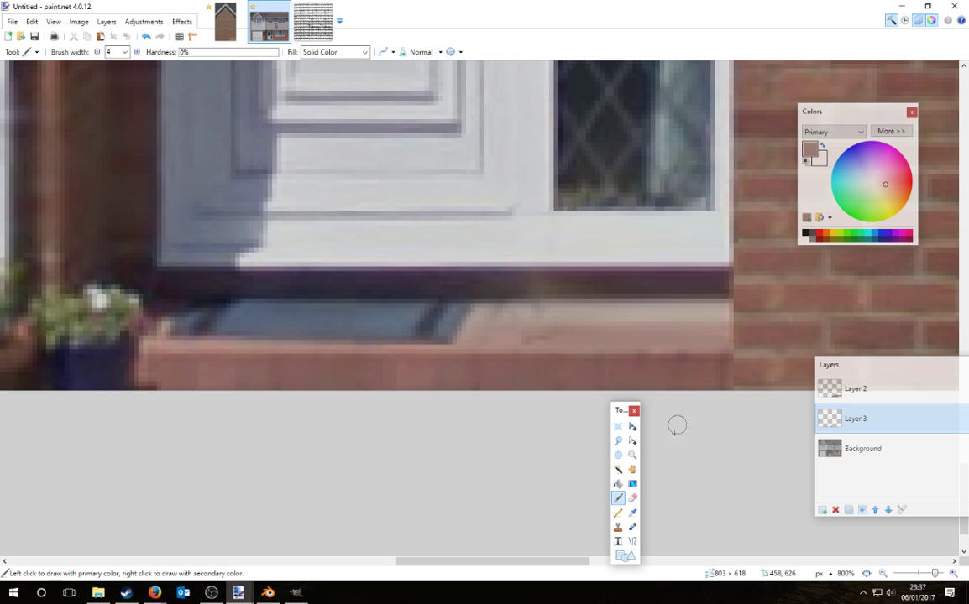
key("ctrl+z")
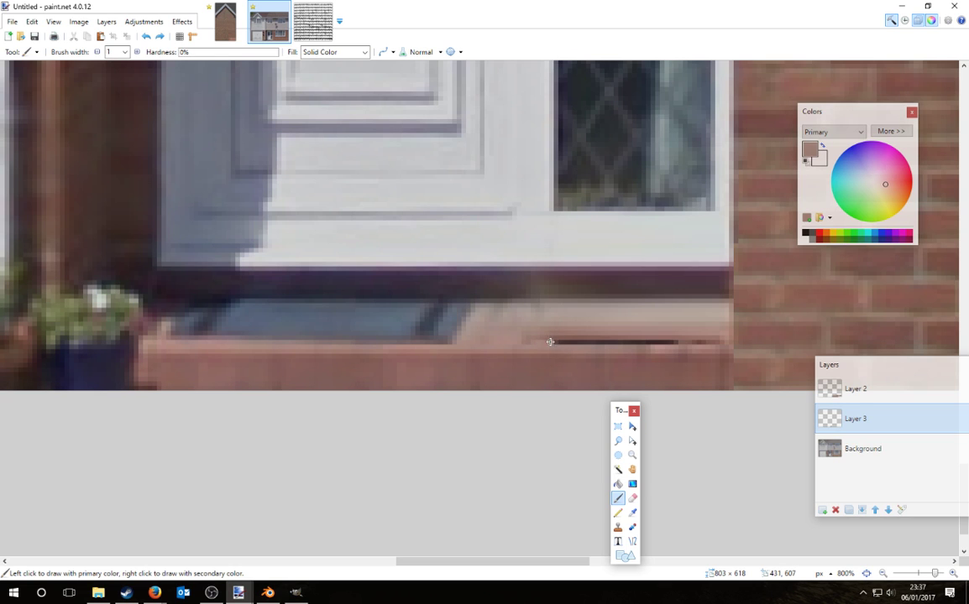
left_click_drag(701, 343, 543, 342)
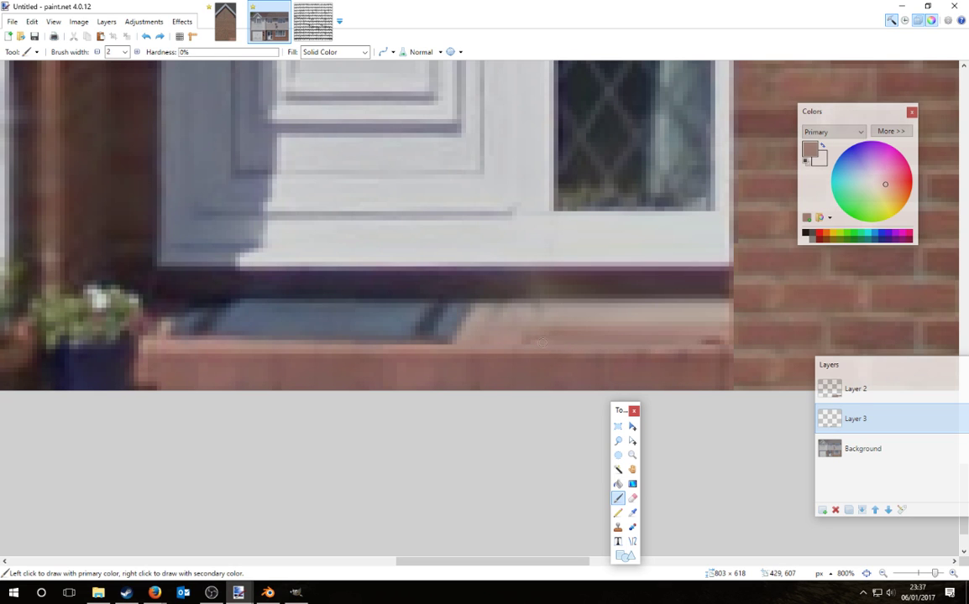
scroll(743, 430, "down", 10, "ctrl")
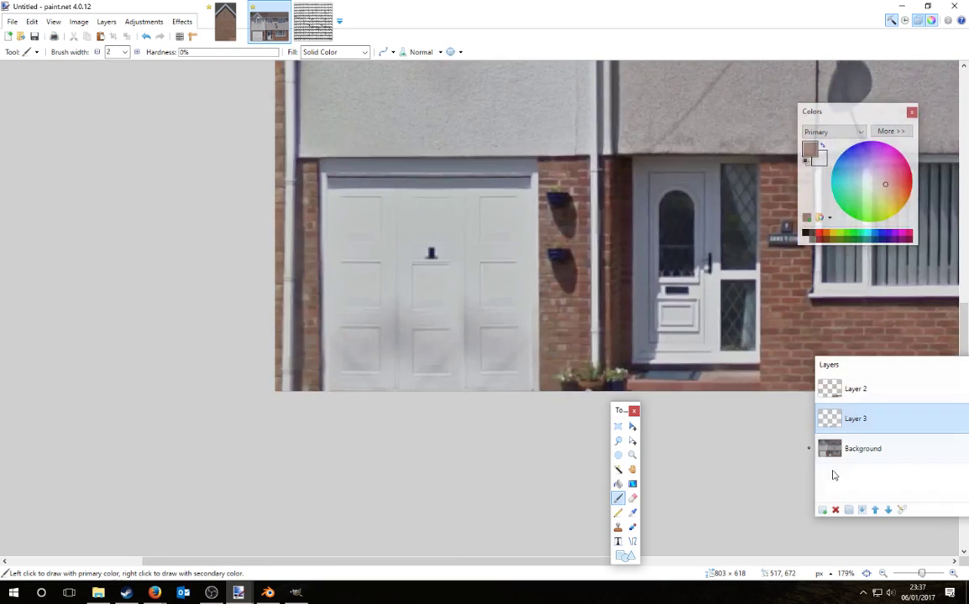
Step: Rectangle-select the brick wall and drainpipe above the pots, trying a move that is undone
scroll(555, 363, "up", 6, "ctrl")
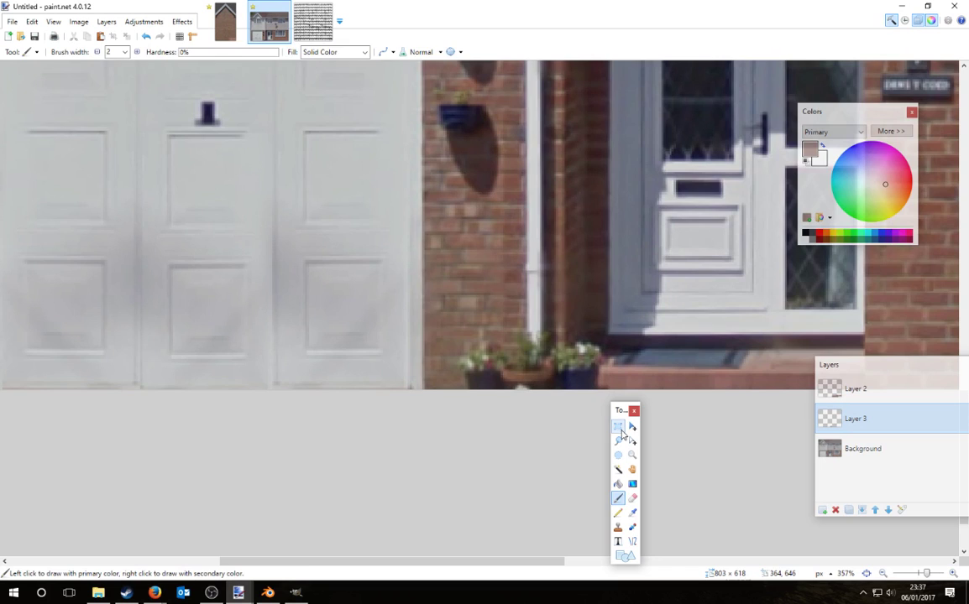
left_click(618, 427)
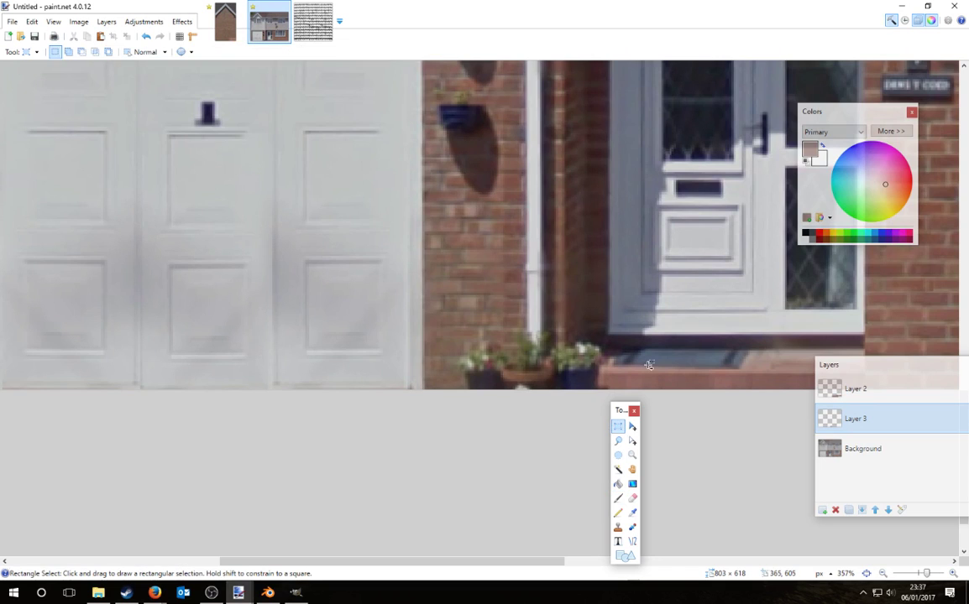
scroll(583, 281, "down", 1, "ctrl")
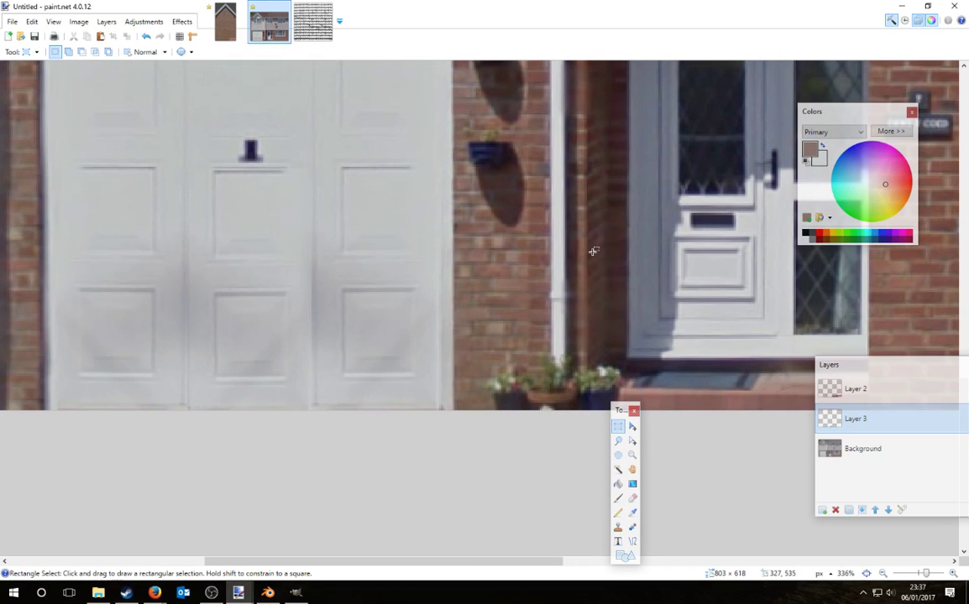
left_click_drag(586, 250, 454, 340)
key("m")
left_click_drag(581, 291, 571, 337)
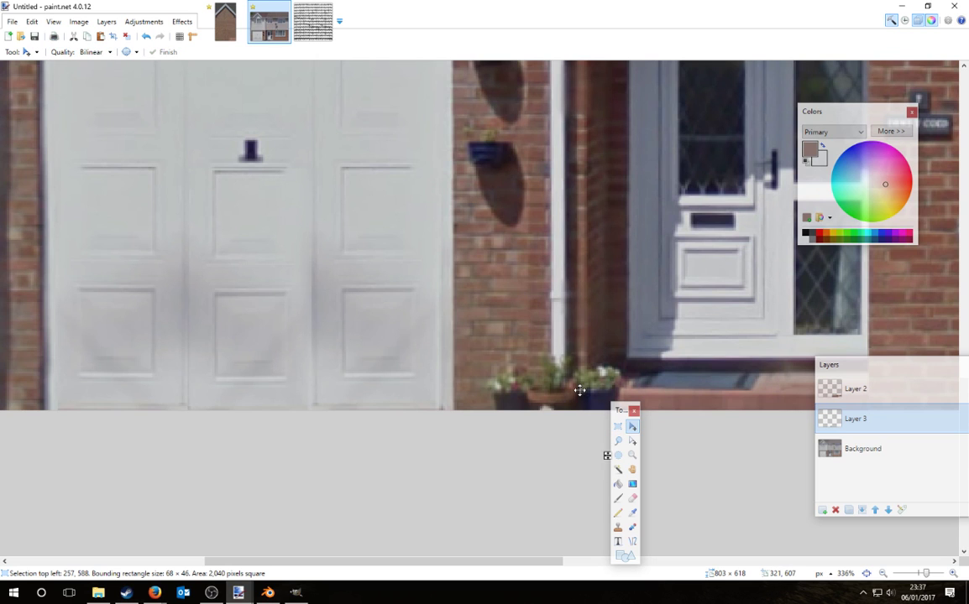
key("ctrl+z")
Step: Paste the wall-and-drainpipe patch into a new Layer 4 and slide it down over the pots
left_click(854, 453)
left_click_drag(561, 292, 561, 379)
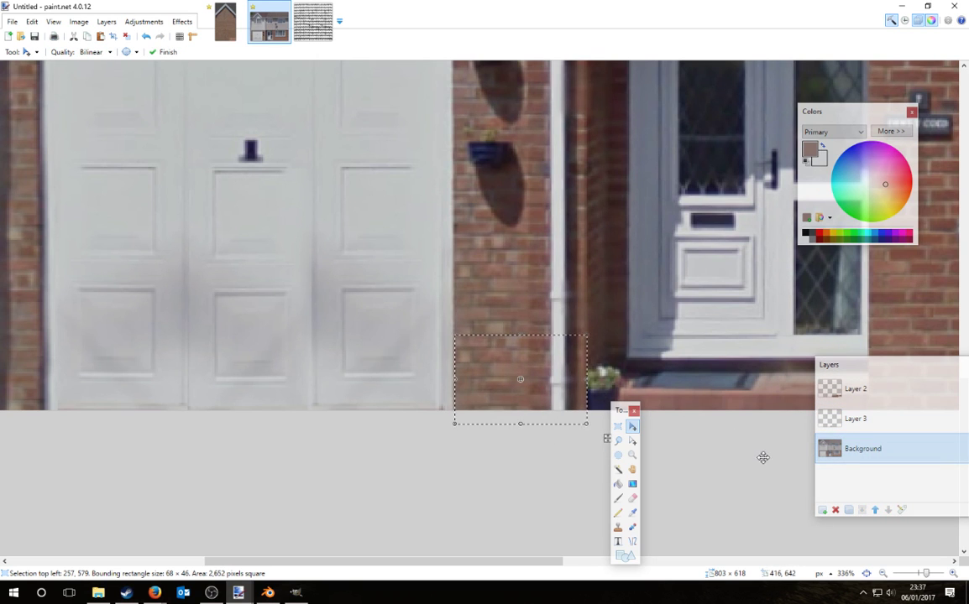
key("ctrl+z")
left_click(845, 431)
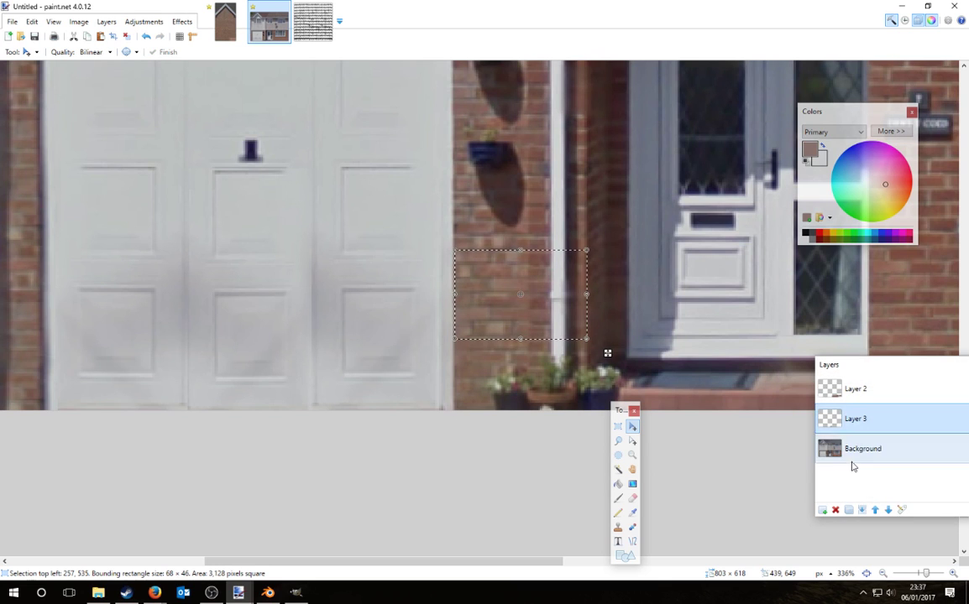
left_click(853, 462)
left_click(823, 514)
key("ctrl+v")
left_click_drag(570, 317, 570, 401)
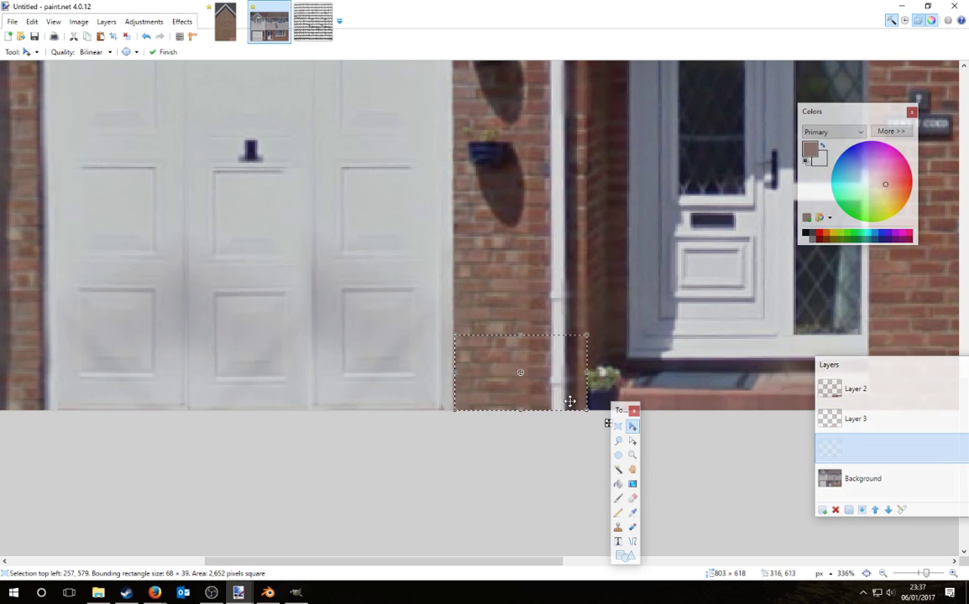
left_click(632, 497)
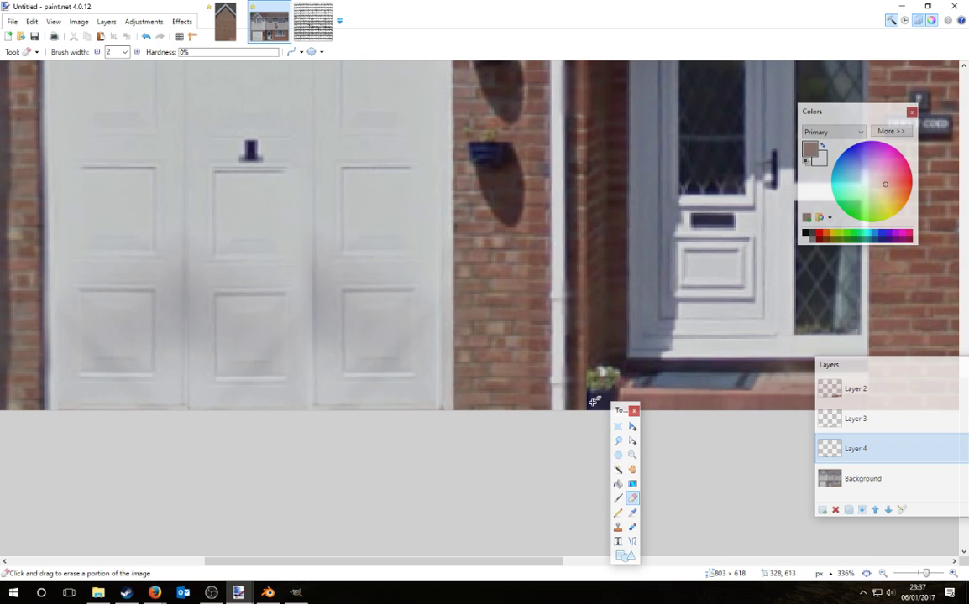
key("bracketright")
key("bracketright")
key("bracketright")
key("bracketright")
key("bracketright")
key("bracketright")
key("bracketright")
key("bracketright")
key("bracketright")
key("bracketright")
key("bracketright")
key("bracketright")
key("bracketright")
key("bracketright")
key("bracketright")
key("bracketright")
key("bracketright")
key("bracketright")
key("bracketright")
key("bracketright")
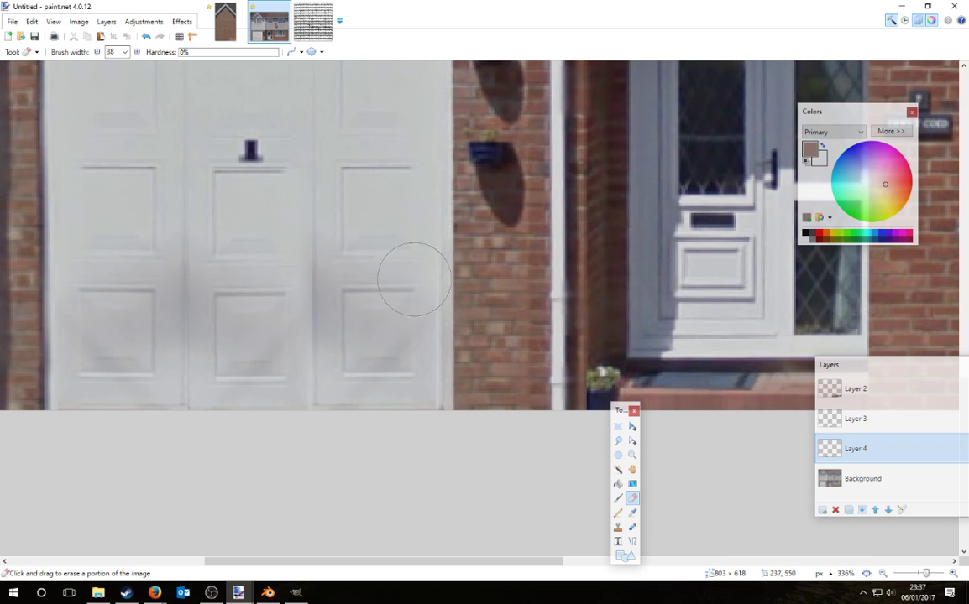
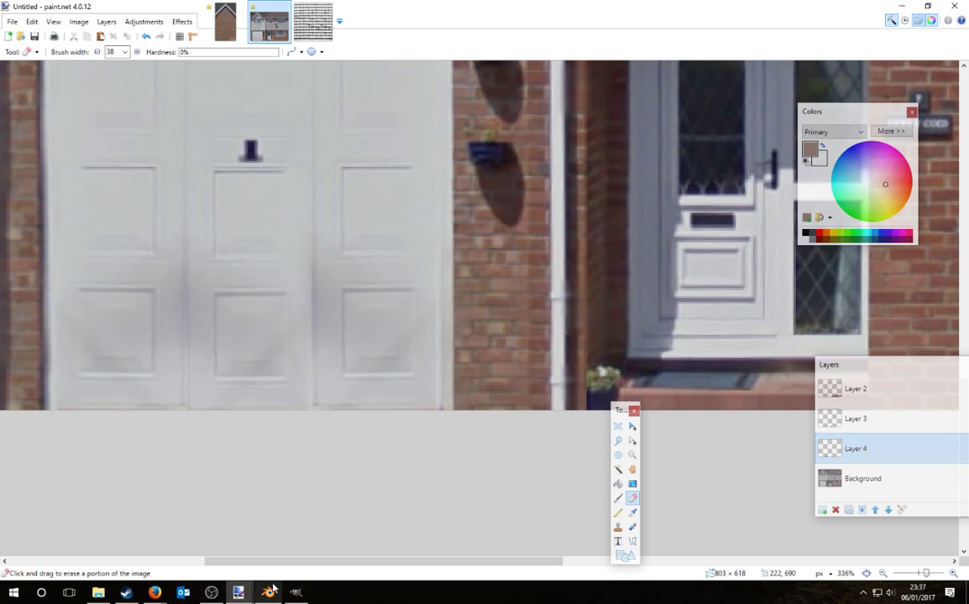
Step: Rectangle-select the brick doorstep strip below the front door
left_click(210, 593)
left_click(902, 6)
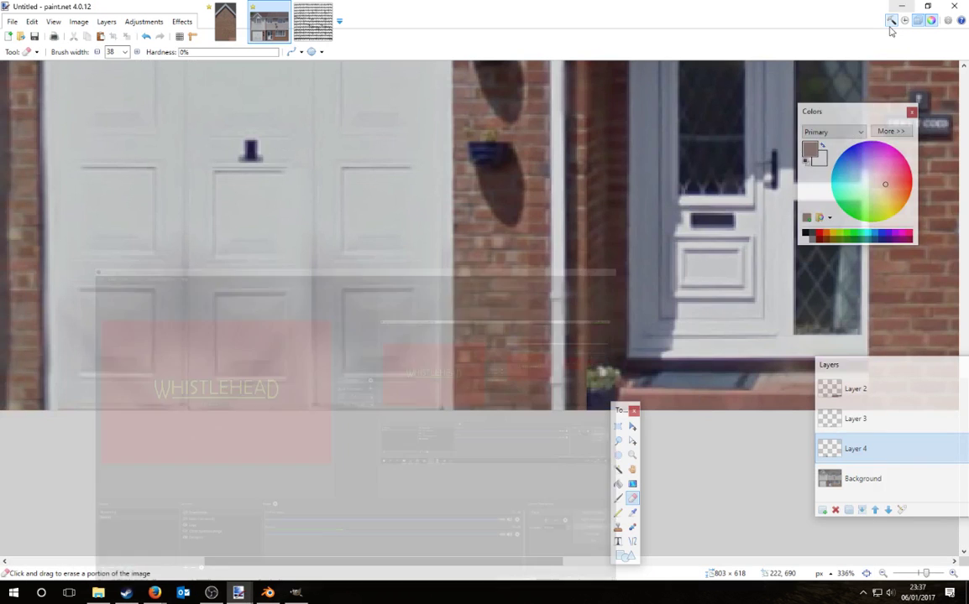
scroll(522, 381, "down", 3, "ctrl")
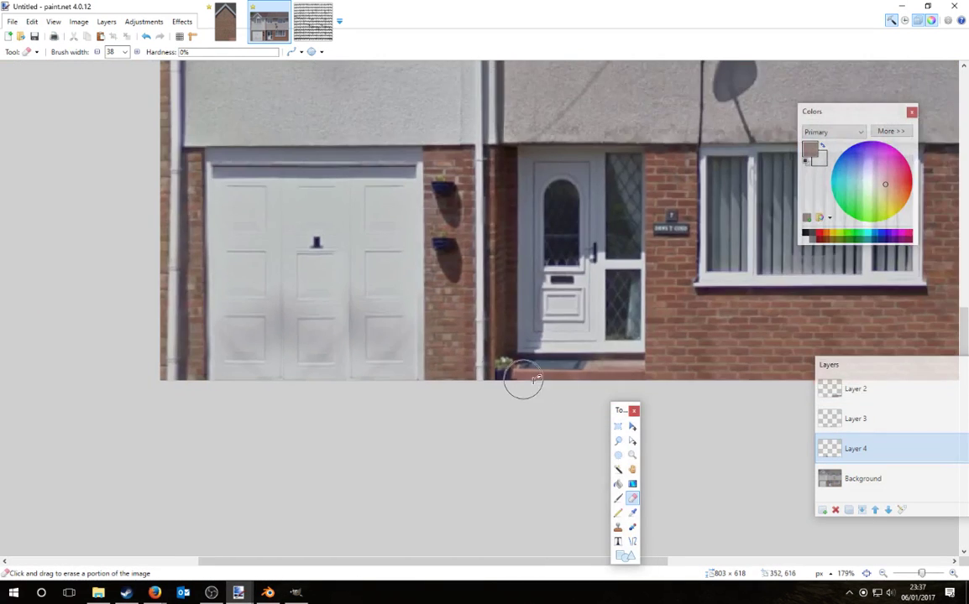
scroll(526, 384, "up", 4, "ctrl")
key("s")
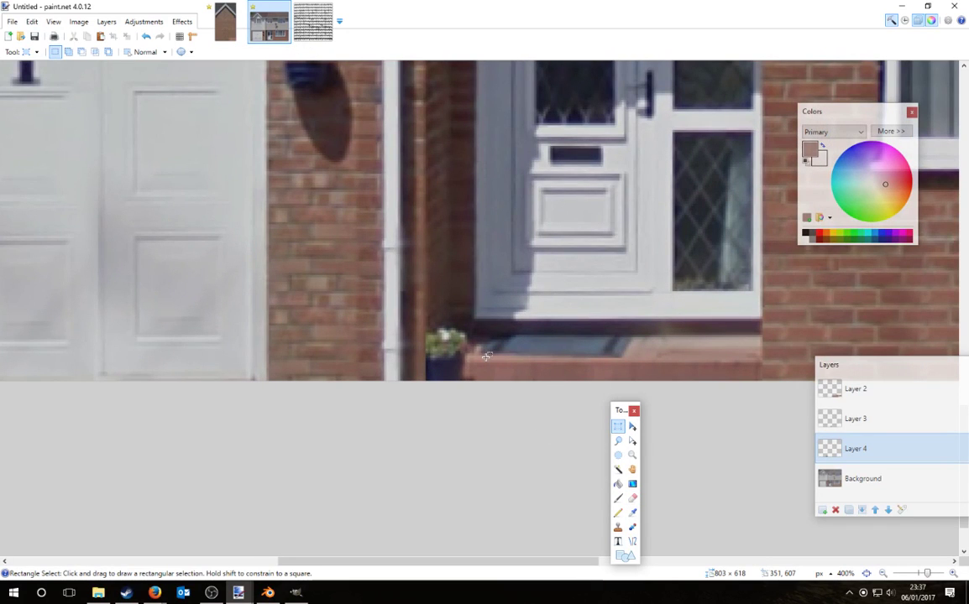
left_click_drag(491, 356, 635, 413)
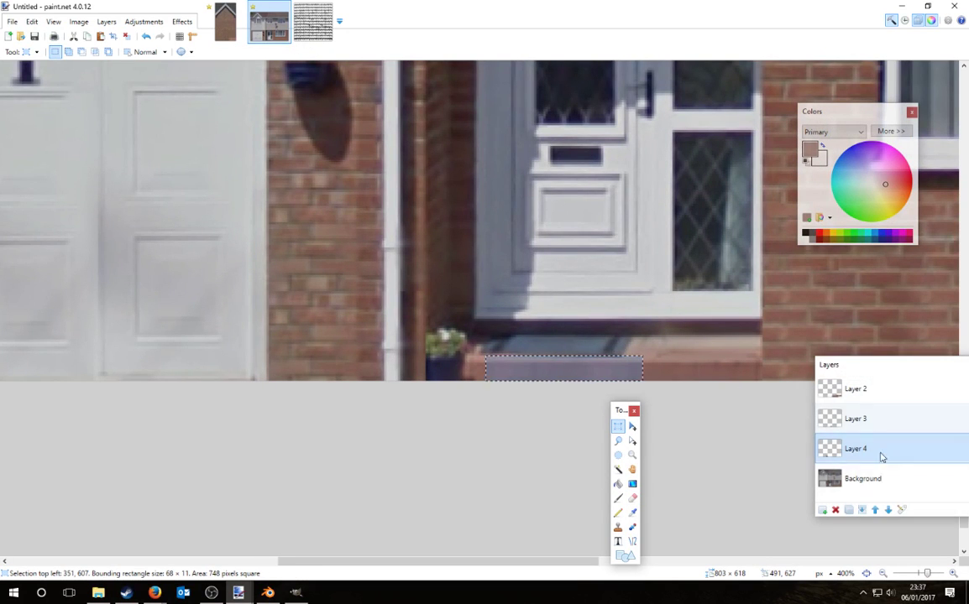
Step: On Layer 4, slide the doorstep copy left over the plant pot and start erasing its edges
left_click(855, 473)
left_click(860, 457)
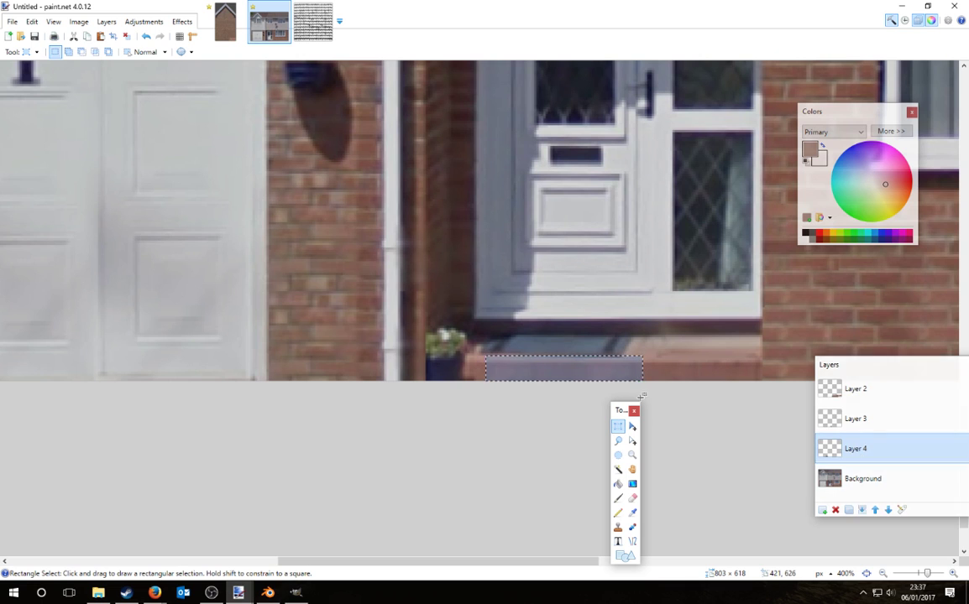
key("m")
left_click_drag(559, 374, 475, 373)
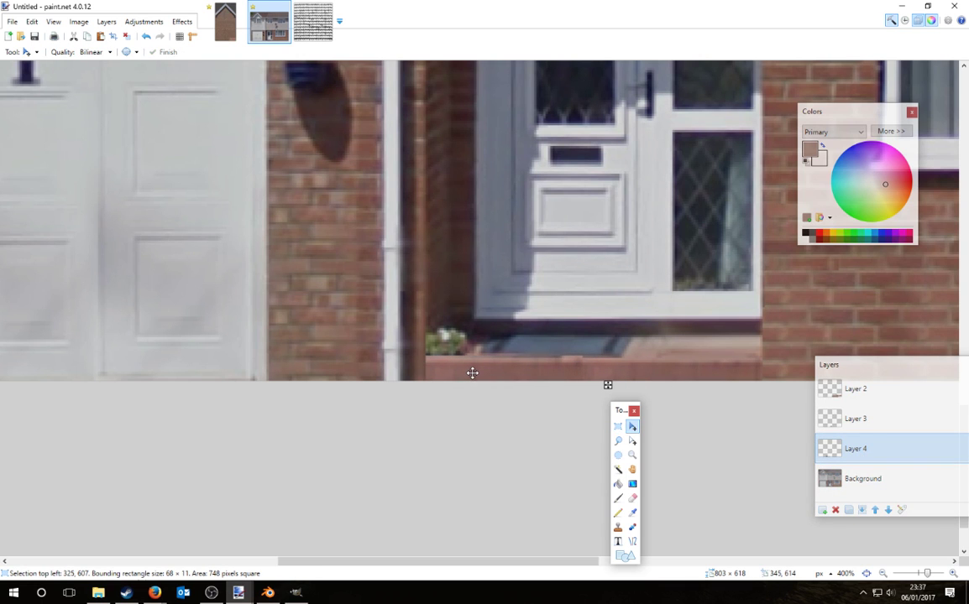
left_click(632, 498)
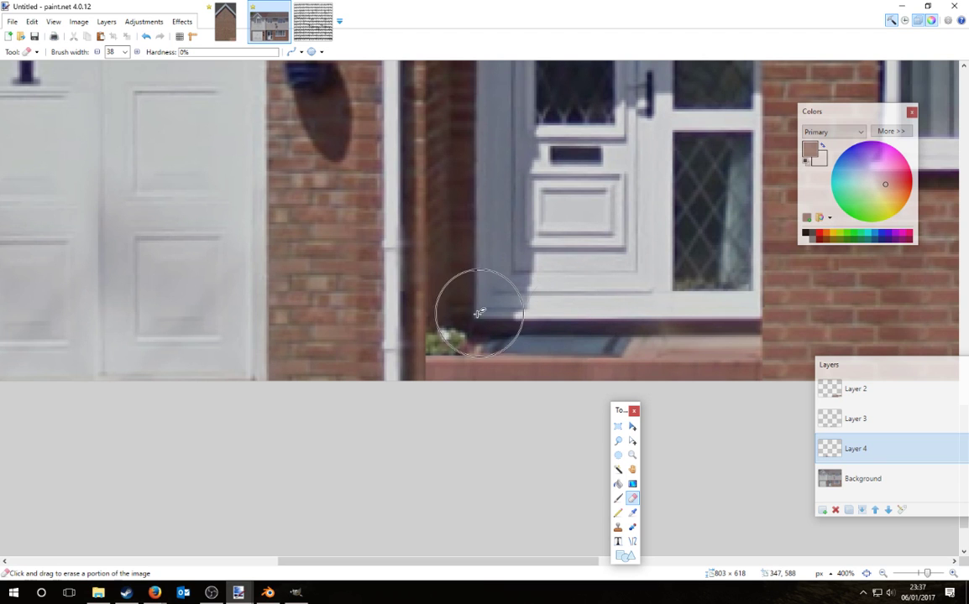
scroll(411, 401, "up", 5, "ctrl")
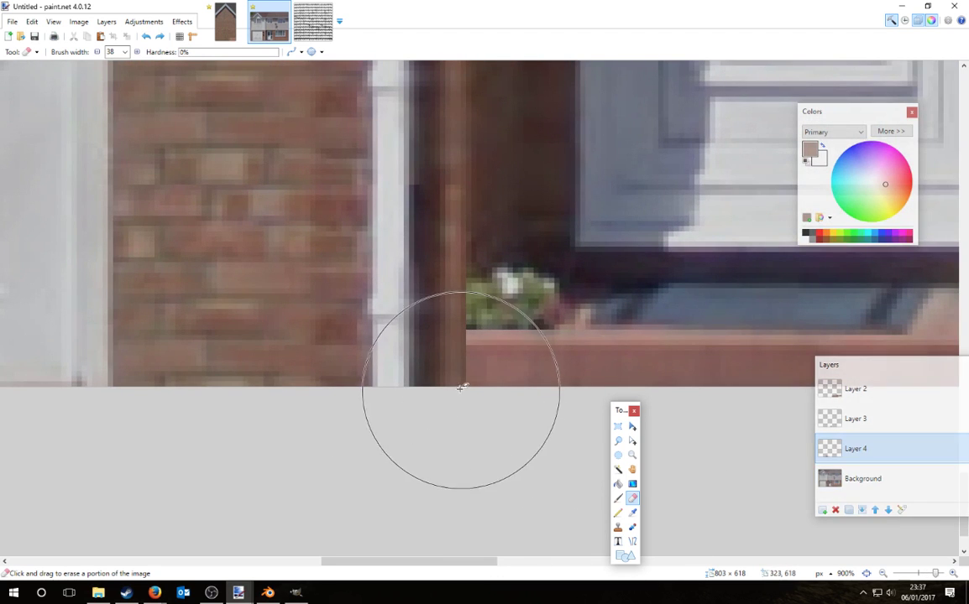
scroll(460, 388, "down", 12, "ctrl")
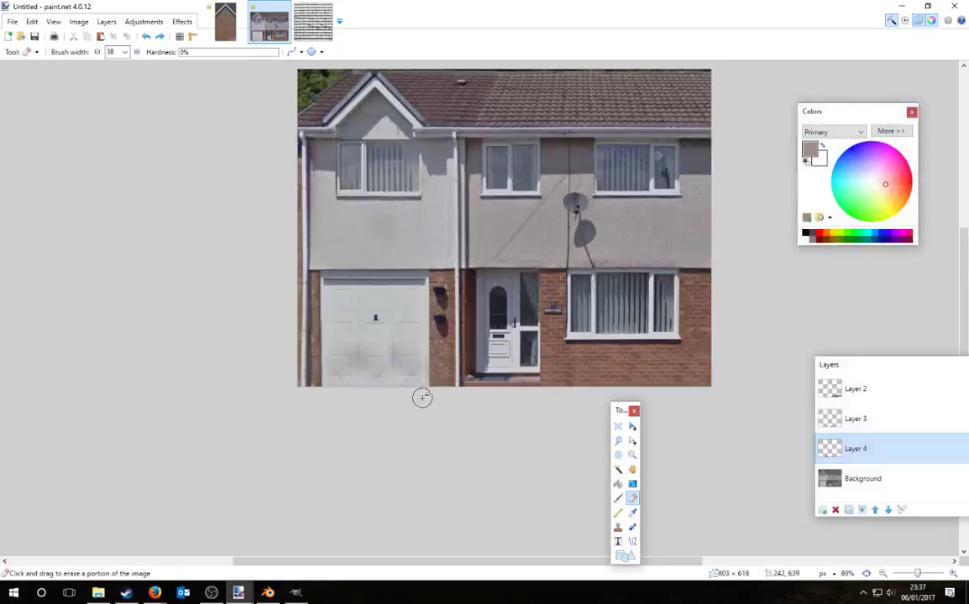
scroll(424, 403, "down", 2, "ctrl")
scroll(444, 400, "up", 12, "ctrl")
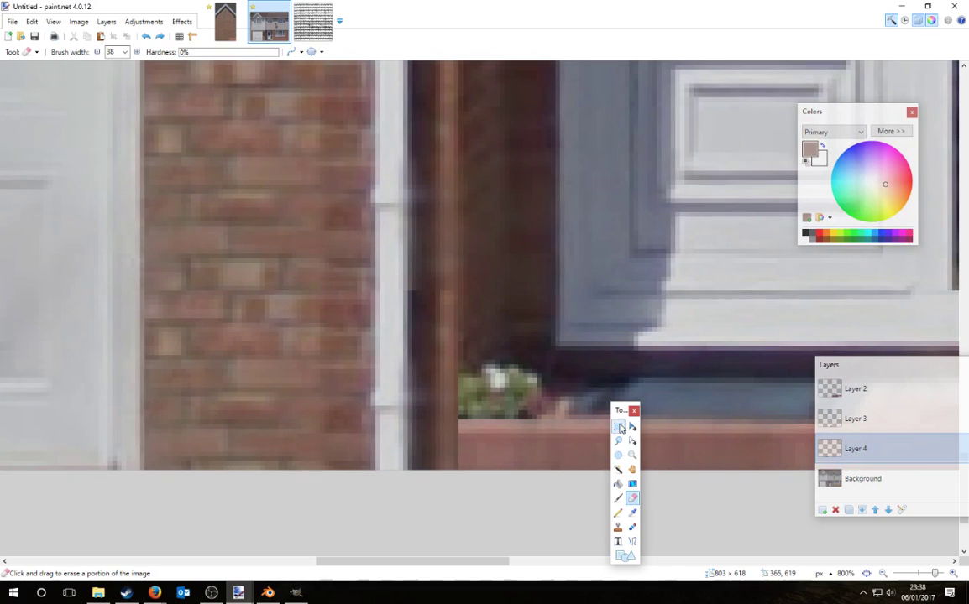
Step: Sample the dark shadow colour beside the door from the Background layer
key("s")
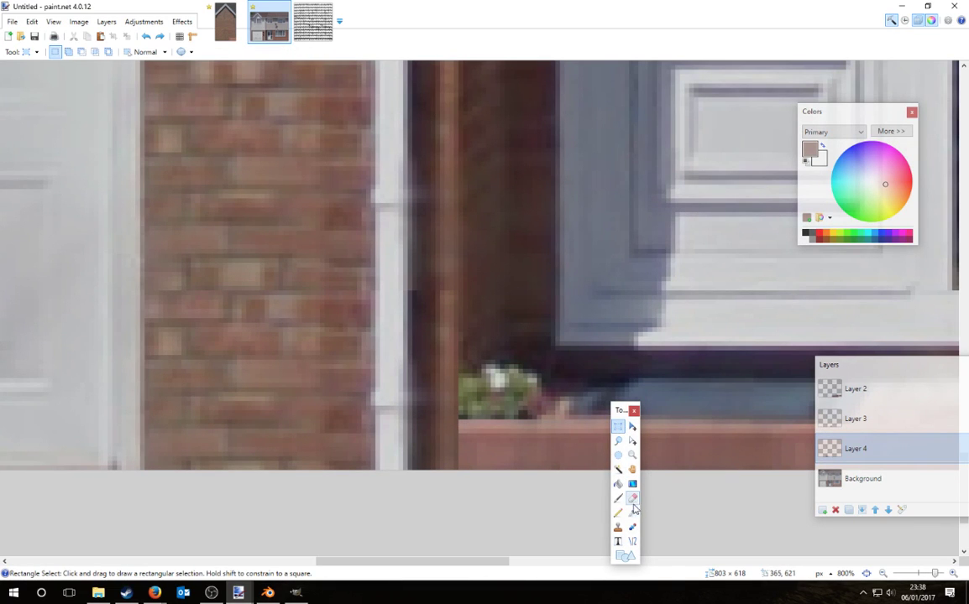
left_click(633, 511)
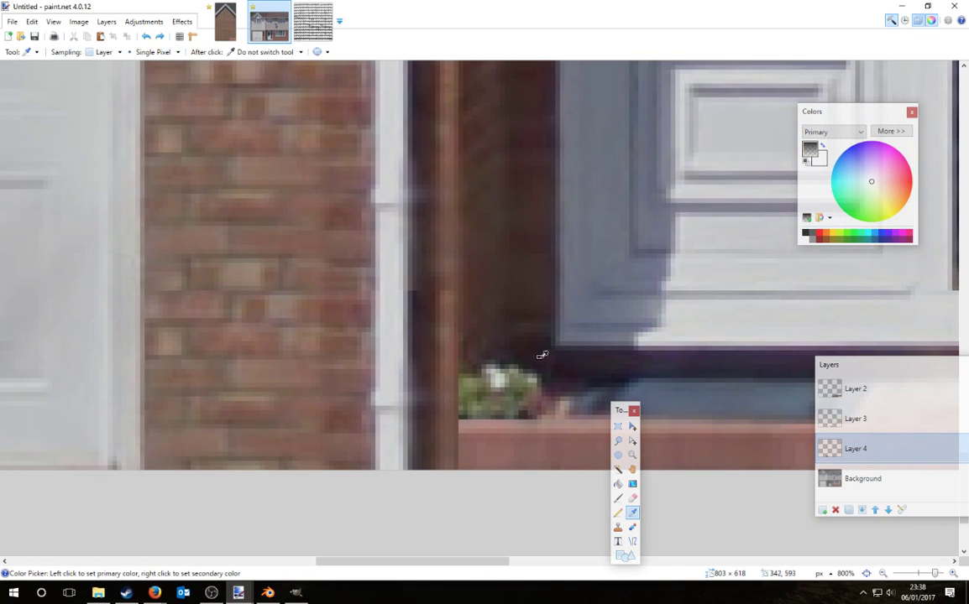
left_click(861, 478)
left_click(547, 359)
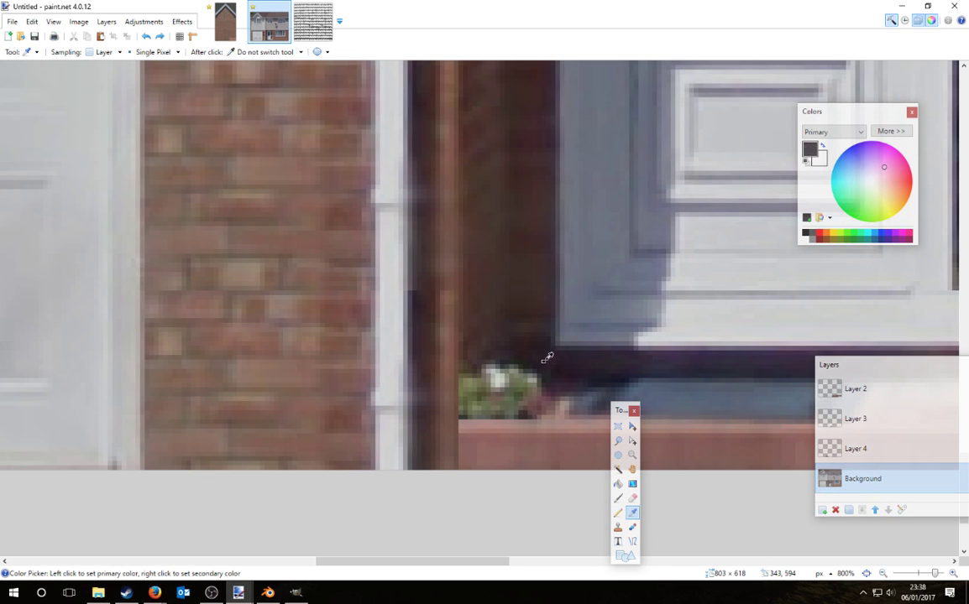
left_click(865, 446)
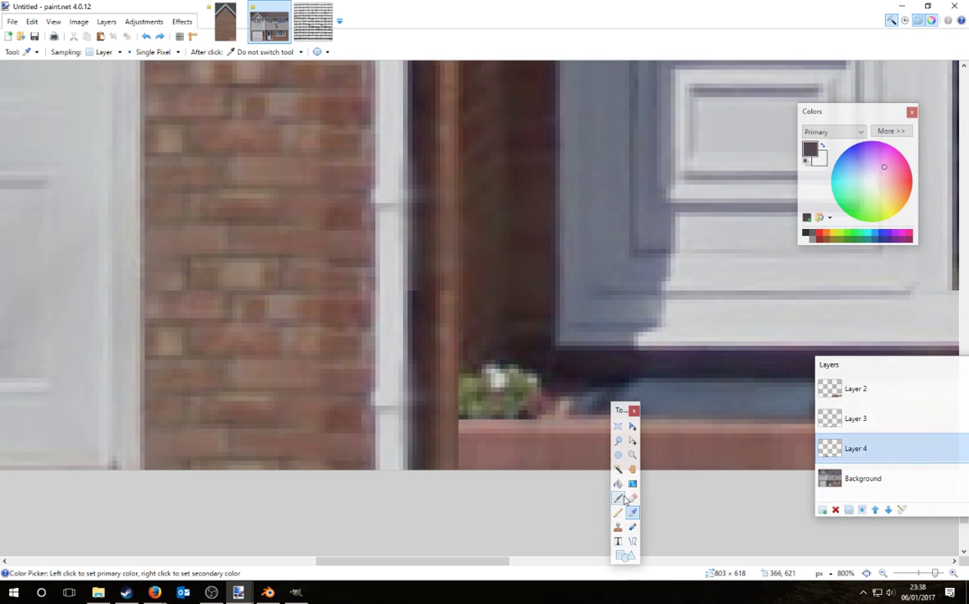
Step: On Layer 4, paint the green plant below the door dark with progressively finer brushes
key("b")
key("bracketleft")
key("bracketleft")
key("bracketleft")
key("bracketleft")
key("bracketleft")
key("bracketleft")
key("bracketleft")
key("bracketleft")
key("bracketleft")
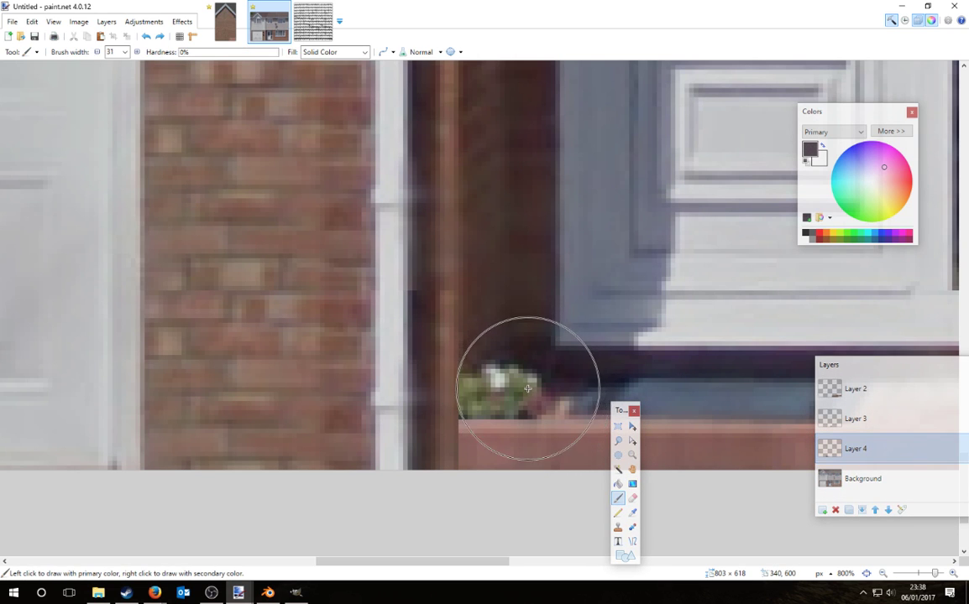
key("bracketleft")
key("bracketleft")
key("bracketleft")
key("bracketleft")
key("bracketleft")
key("bracketleft")
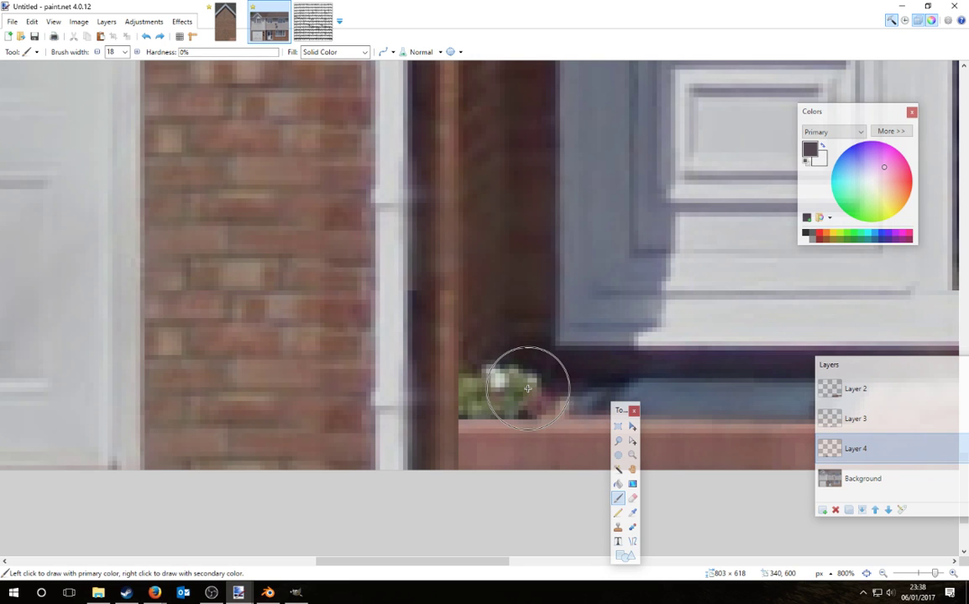
mouse_move(517, 386)
left_mouse_down()
mouse_move(499, 382)
mouse_move(540, 390)
mouse_move(499, 387)
left_mouse_up()
key("bracketleft")
key("bracketleft")
key("bracketleft")
key("bracketleft")
key("bracketleft")
key("bracketleft")
key("bracketleft")
key("bracketleft")
key("bracketleft")
key("bracketleft")
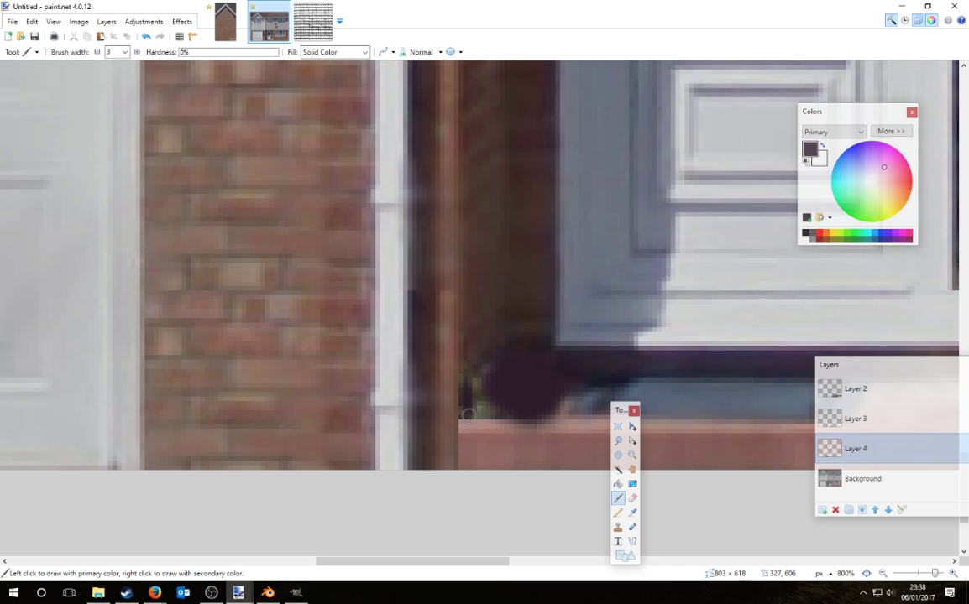
left_click_drag(490, 392, 509, 410)
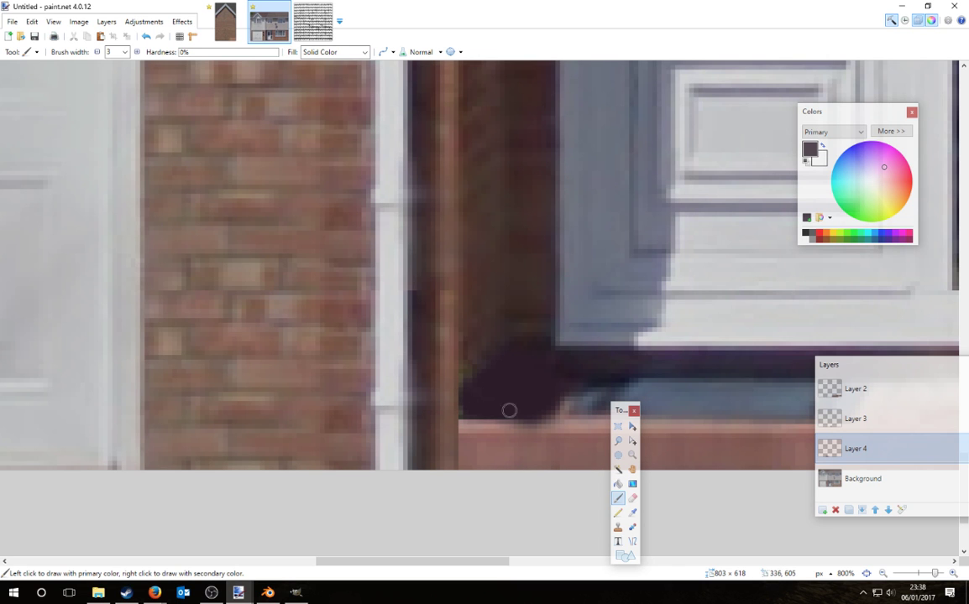
Step: Merge Layer 2 and the remaining layers down into the Background
scroll(536, 399, "down", 10, "ctrl")
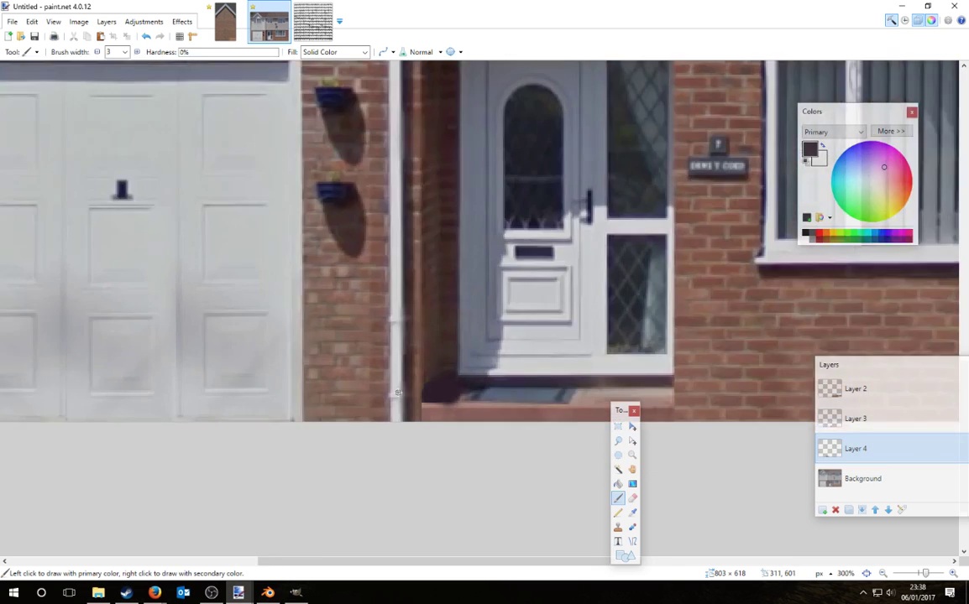
scroll(591, 447, "down", 3, "ctrl")
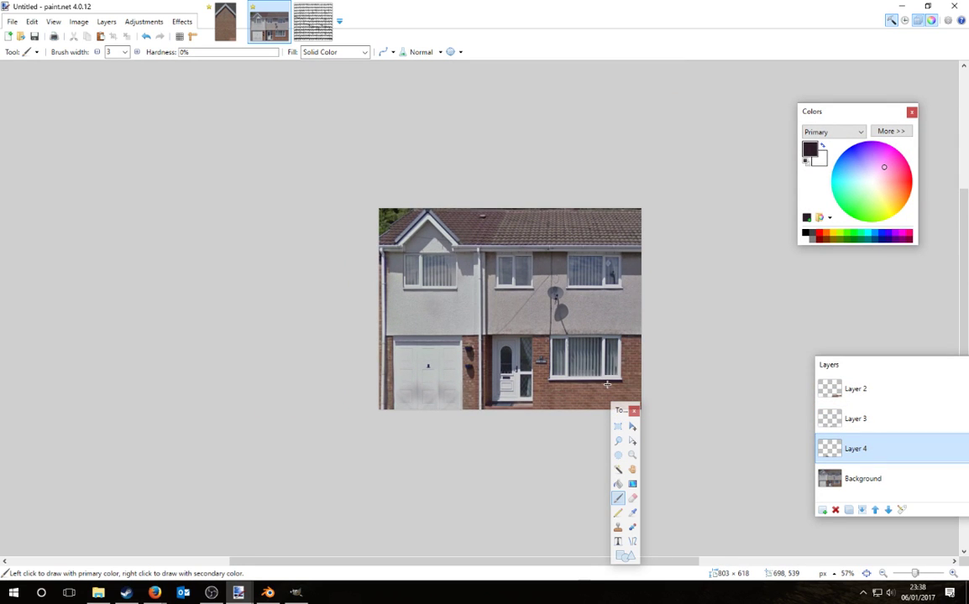
left_click(882, 400)
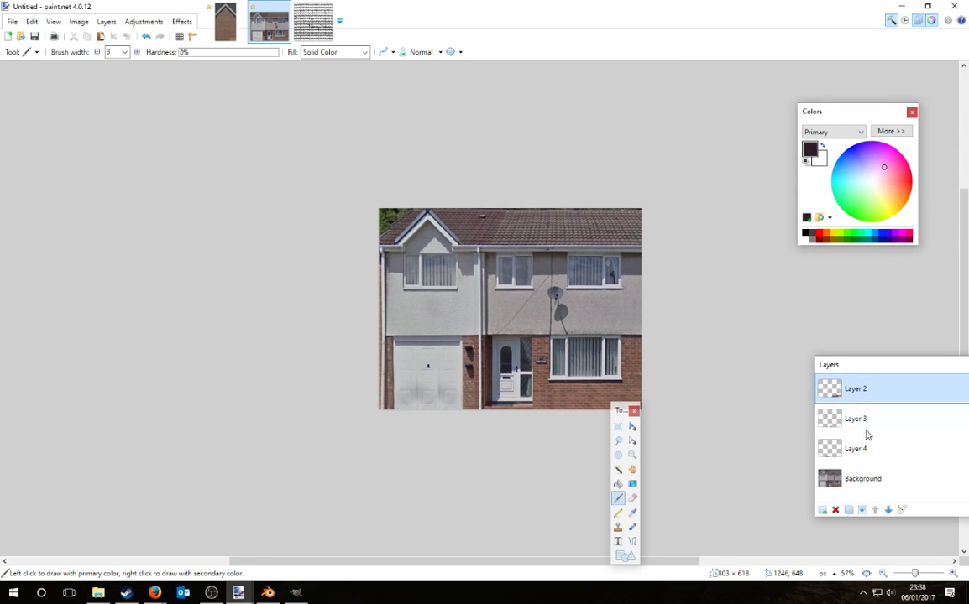
left_click(861, 510)
left_click(861, 511)
left_click(861, 511)
scroll(669, 306, "down", 2, "ctrl")
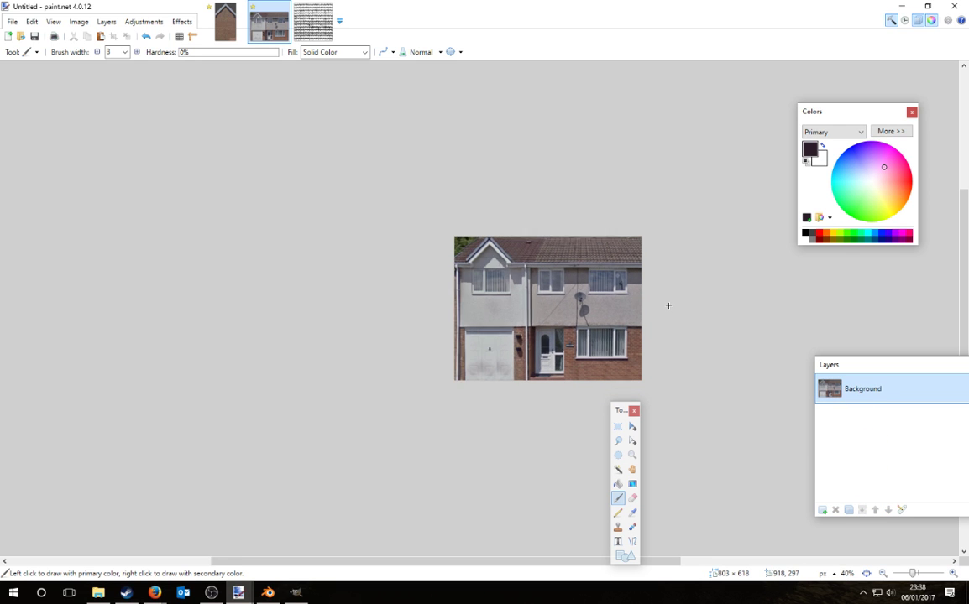
scroll(668, 306, "down", 1, "ctrl")
Step: Go to textures.com in a new Firefox tab and search for 'crunge'
mouse_move(155, 592)
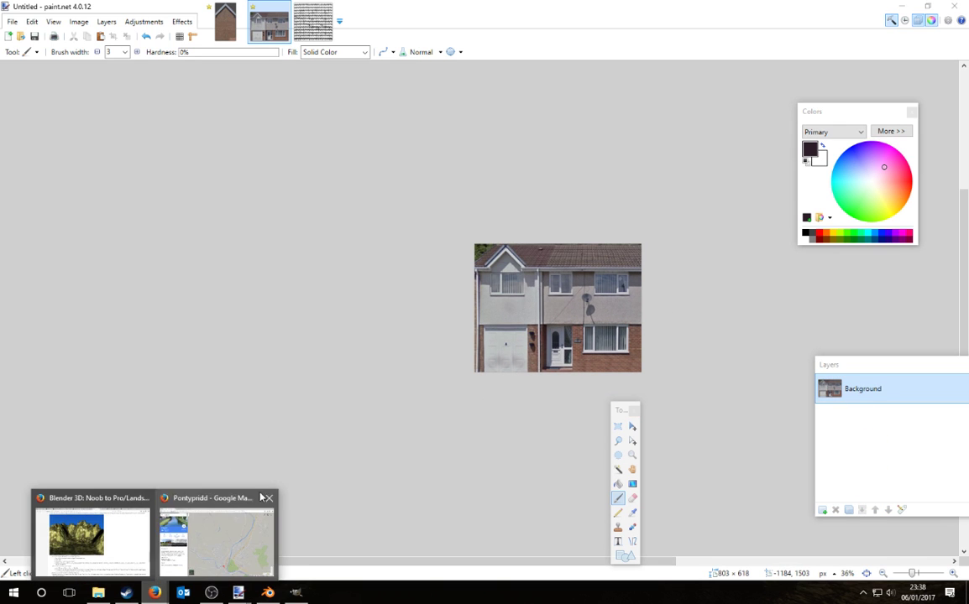
left_click(217, 538)
left_click(259, 8)
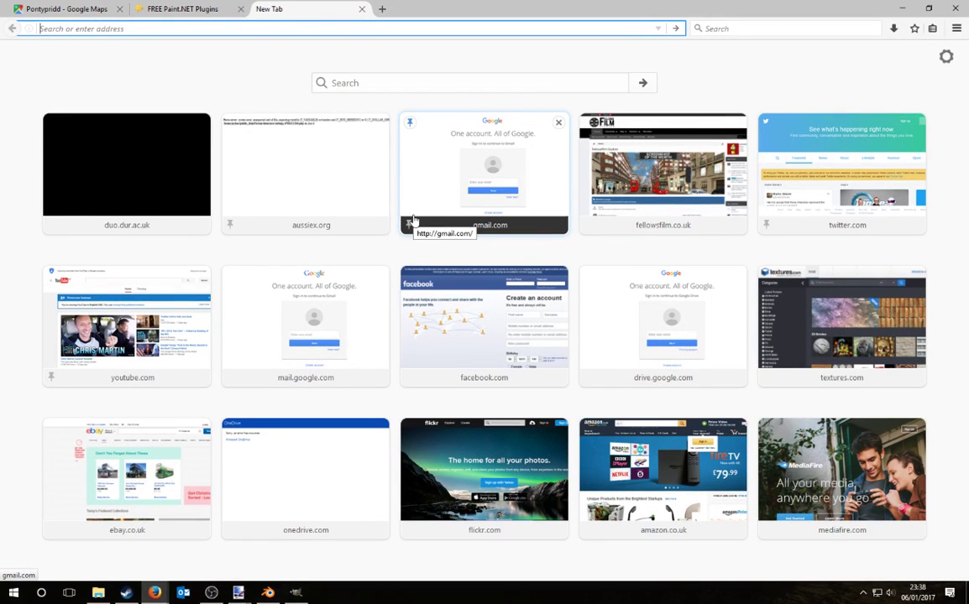
type("textures.com/")
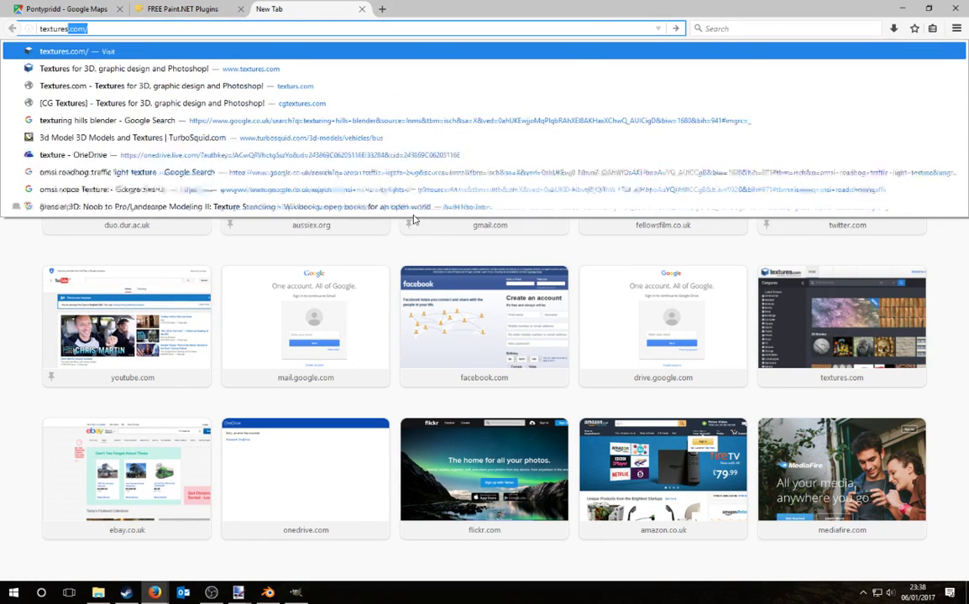
key("Return")
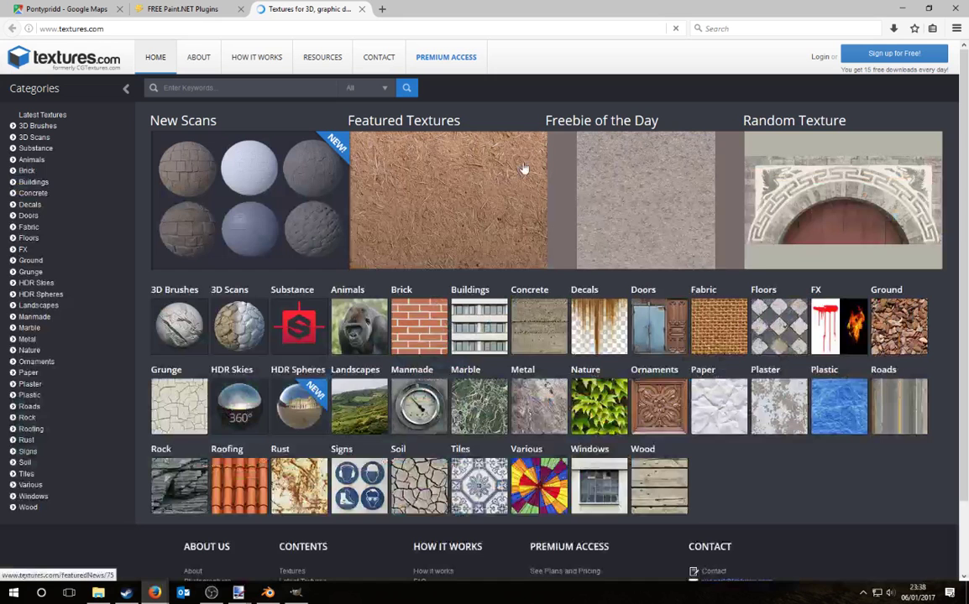
left_click(259, 89)
type("crung")
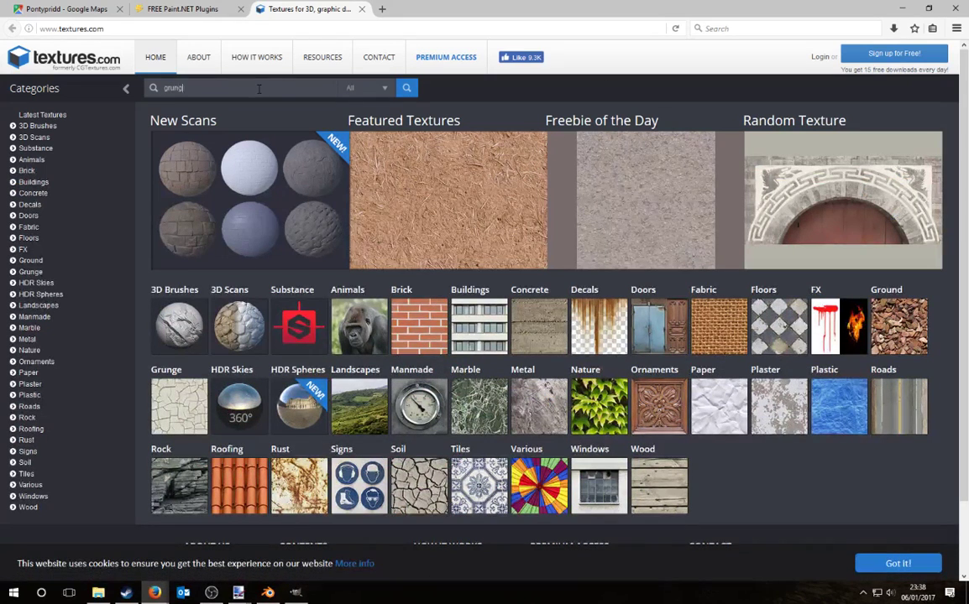
type("e")
key("Return")
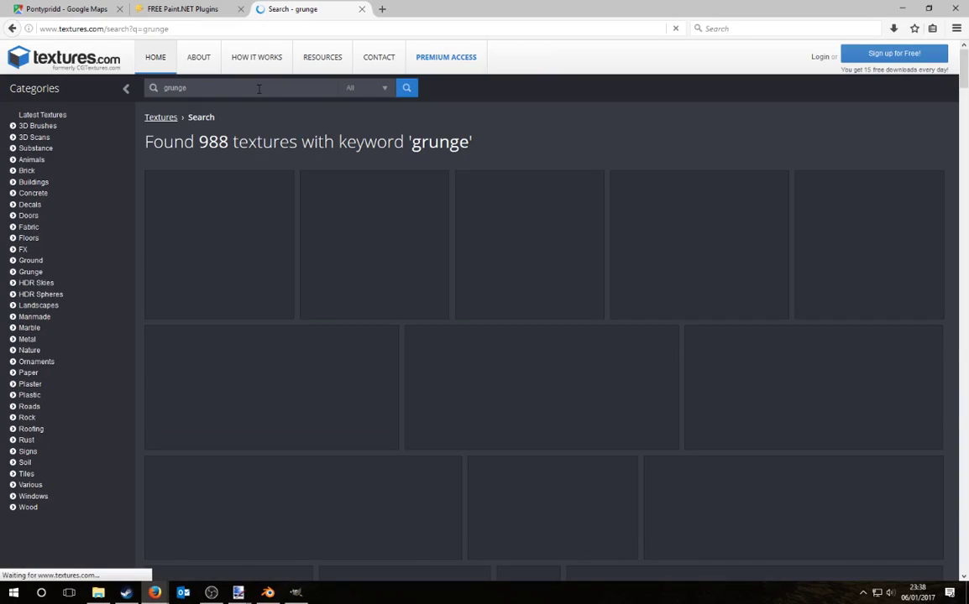
Step: Scroll the grunge results and open the Grungemaps0044 texture page
scroll(840, 197, "down", 4)
scroll(704, 200, "down", 3)
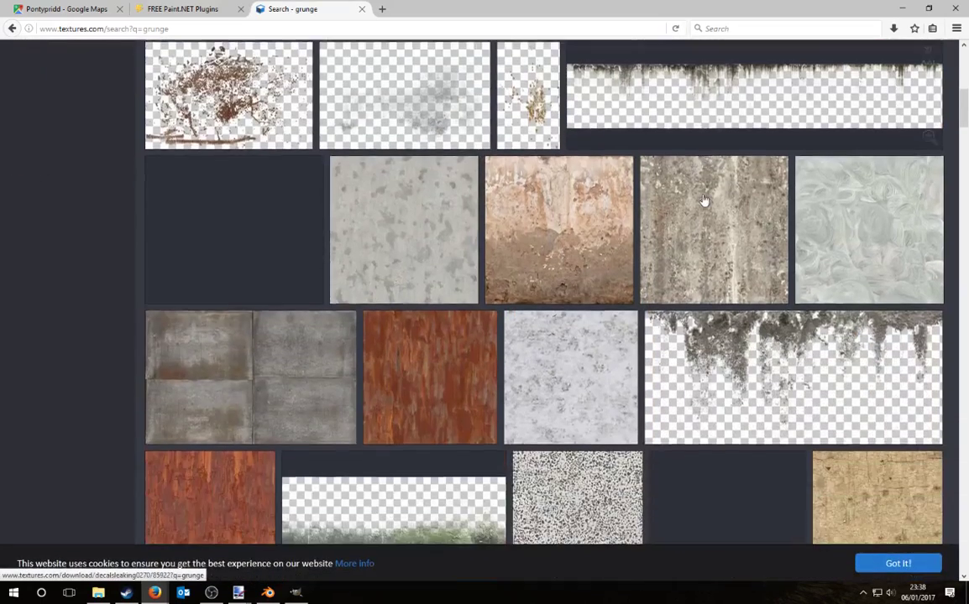
scroll(704, 200, "down", 8)
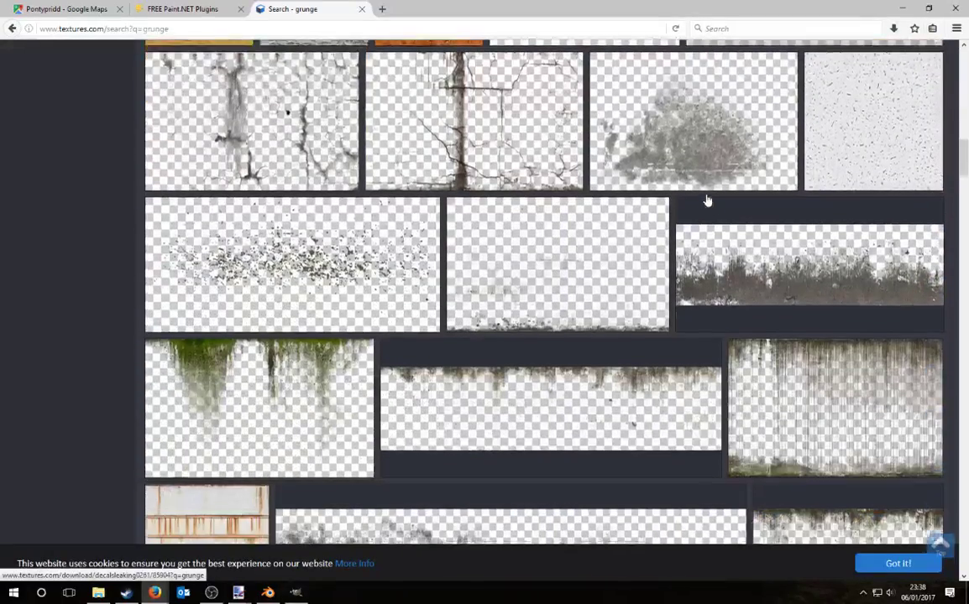
scroll(706, 200, "down", 8)
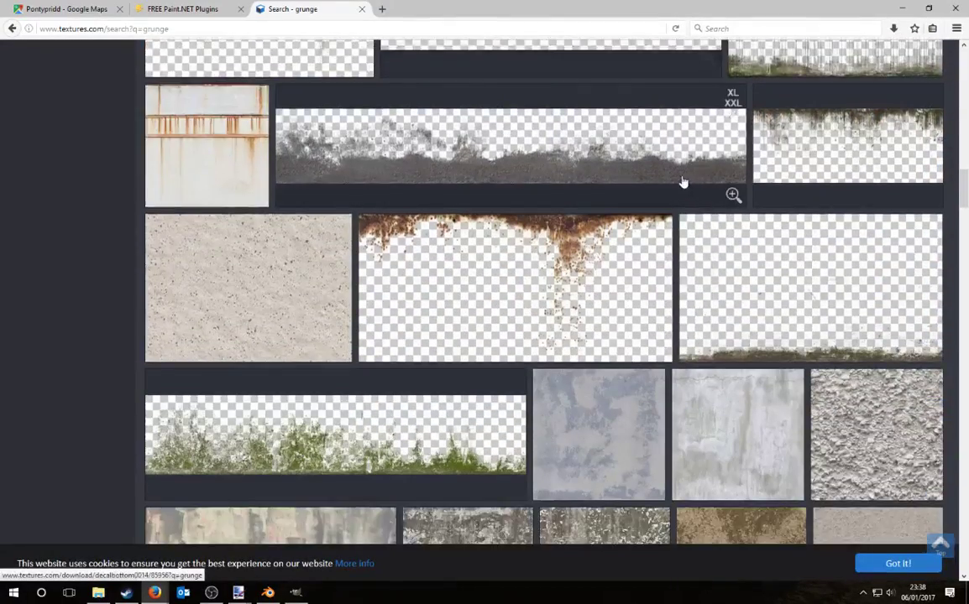
scroll(683, 182, "down", 5)
scroll(663, 167, "down", 1)
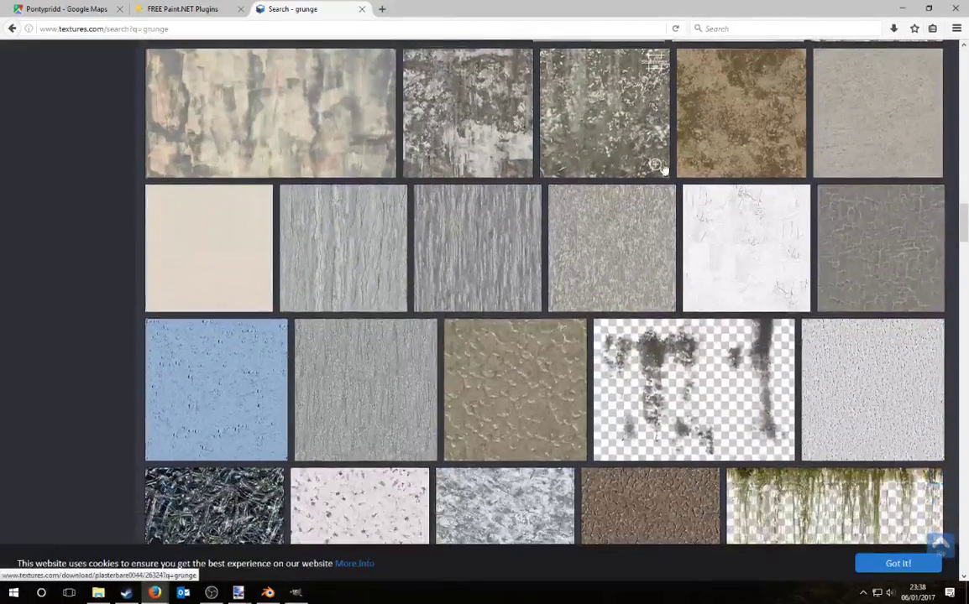
left_click(497, 242)
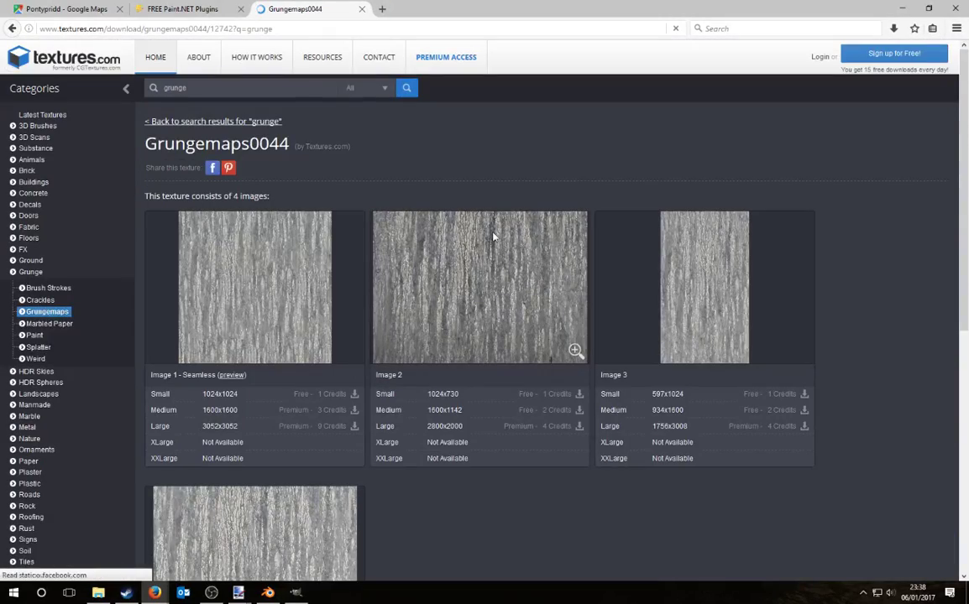
Step: Request the Small seamless version of Grungemaps0044's Image 1
scroll(320, 320, "down", 3)
left_click(356, 265)
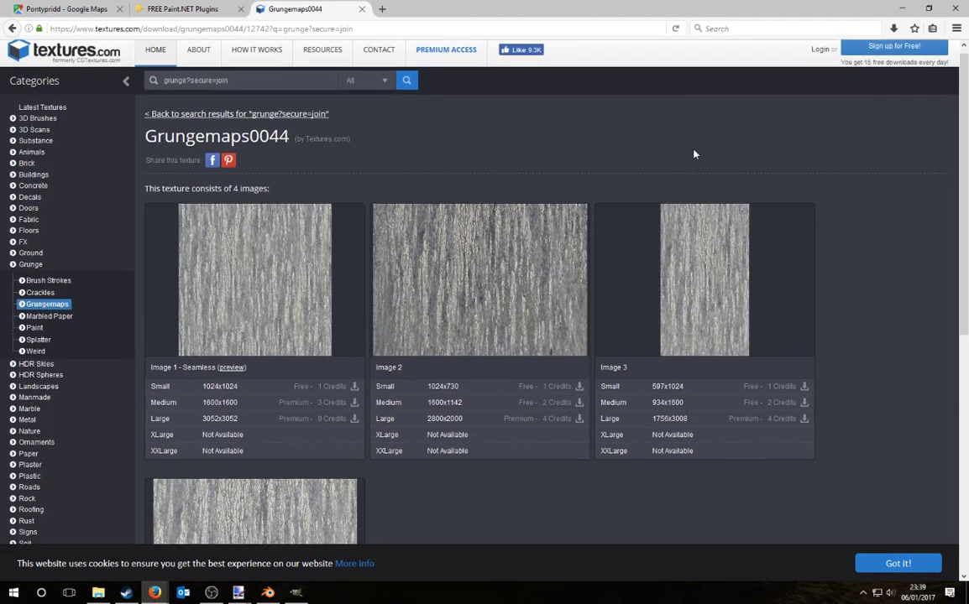
scroll(692, 152, "down", 3)
scroll(839, 185, "up", 3)
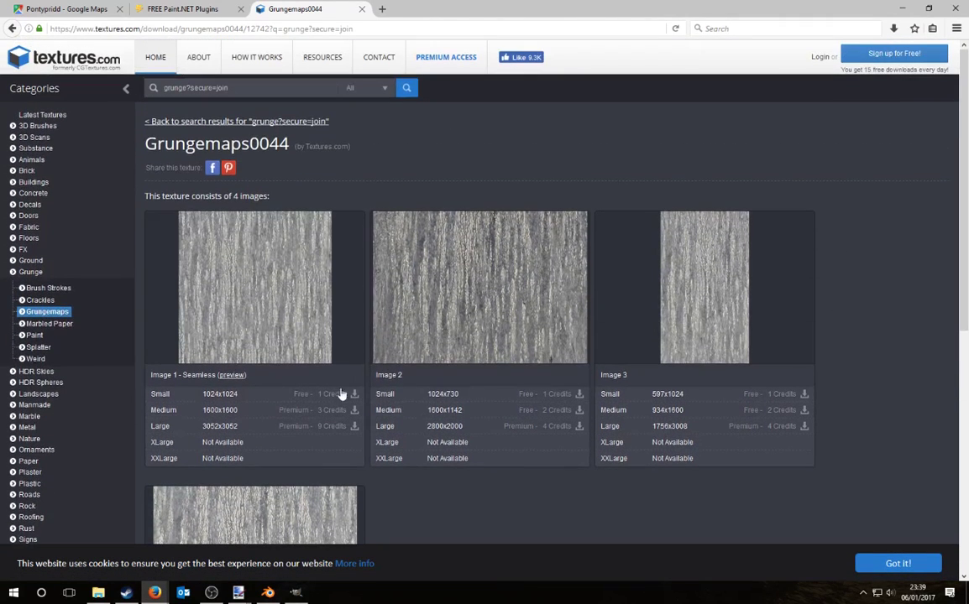
left_click(351, 394)
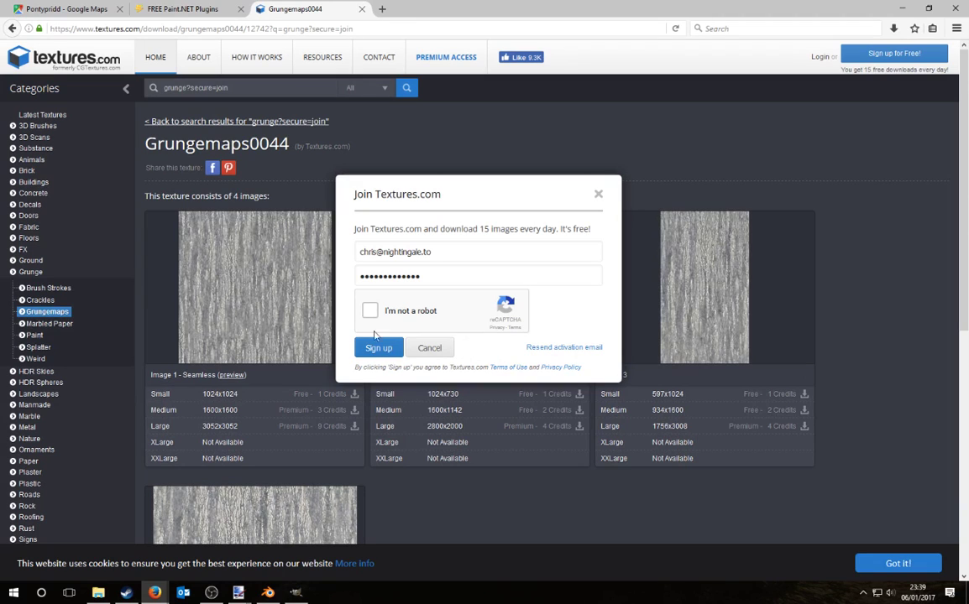
Step: Pass the reCAPTCHA, log in, and download the 1024x1024 Small image
left_click(369, 311)
left_click(819, 58)
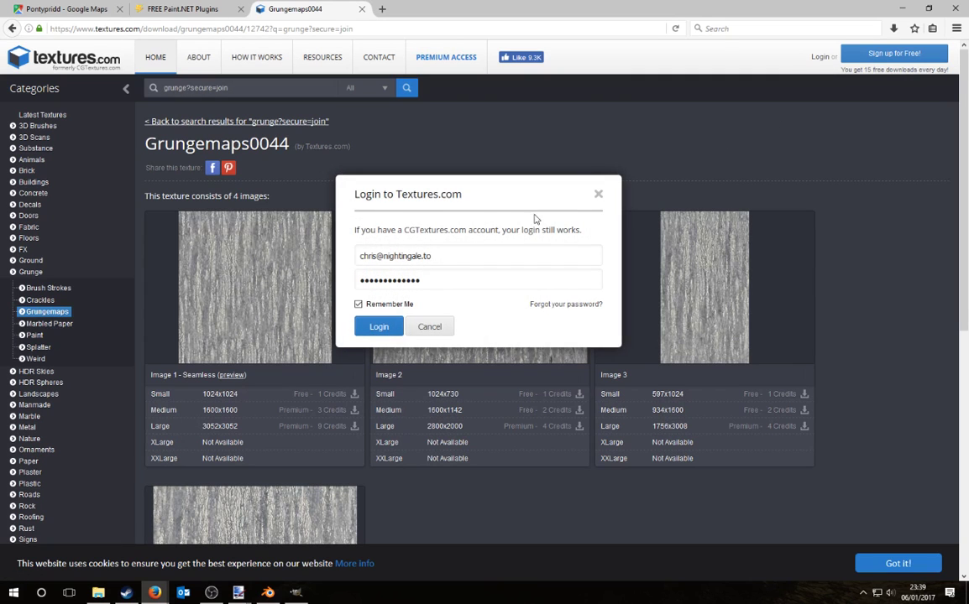
left_click(374, 329)
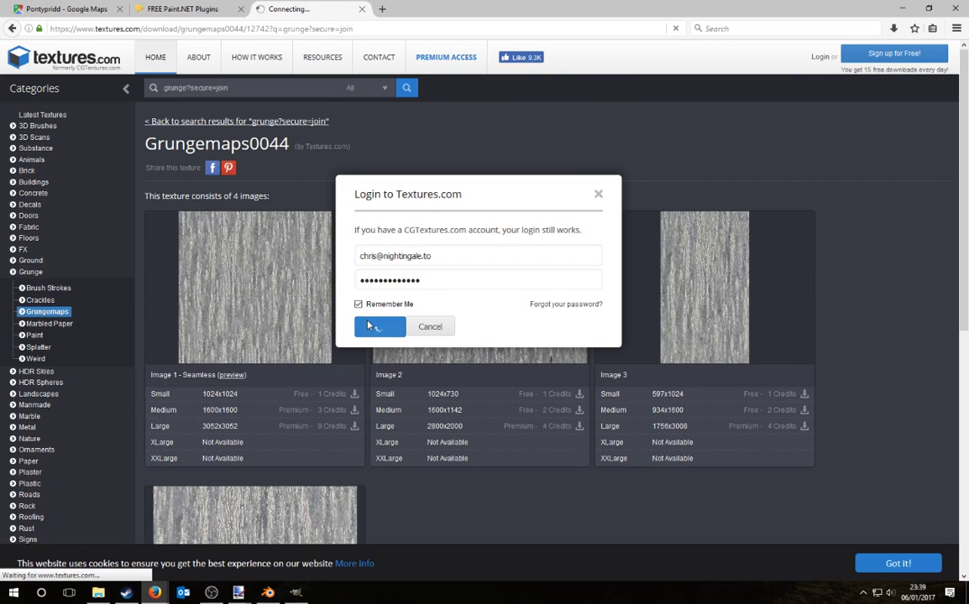
left_click(319, 393)
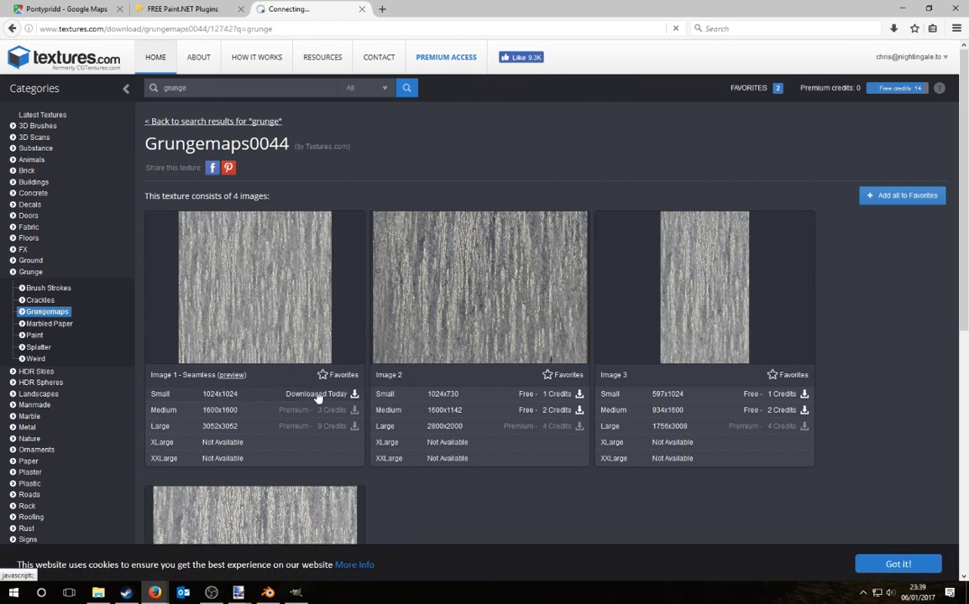
Step: Open the texture in paint.net and paste it onto a new layer of the house photo, keeping canvas size
left_click(587, 191)
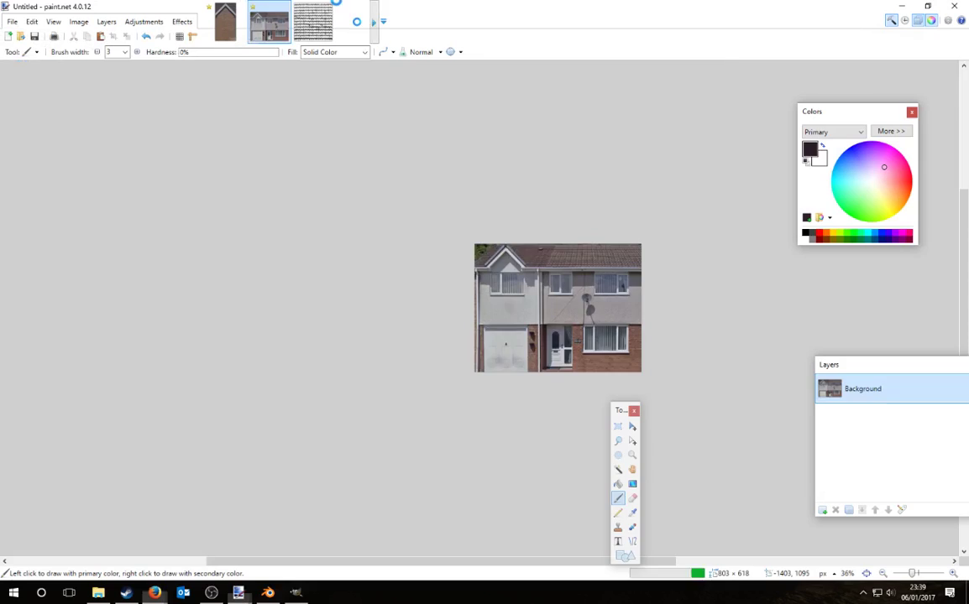
left_click(269, 24)
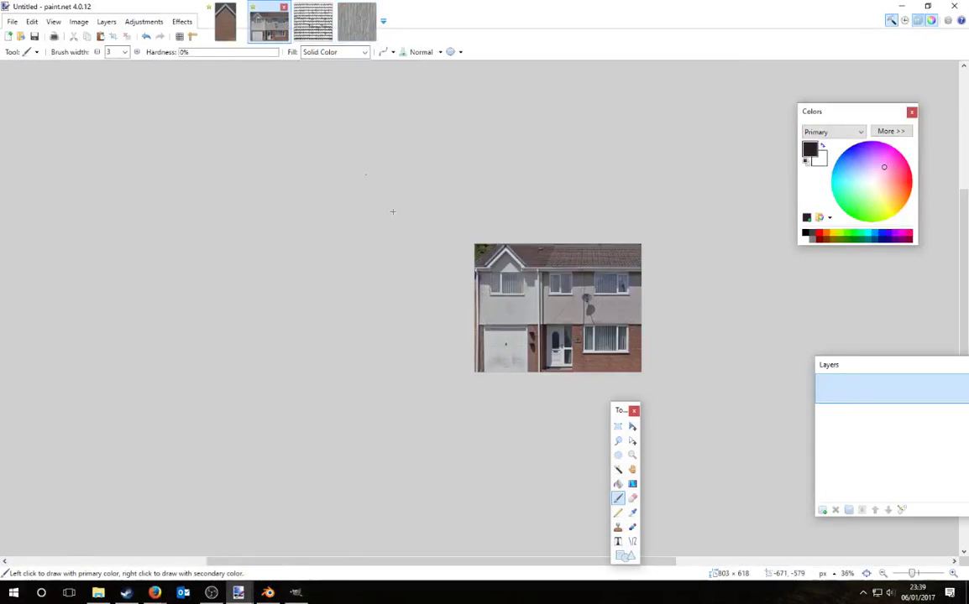
left_click(822, 511)
key("ctrl+v")
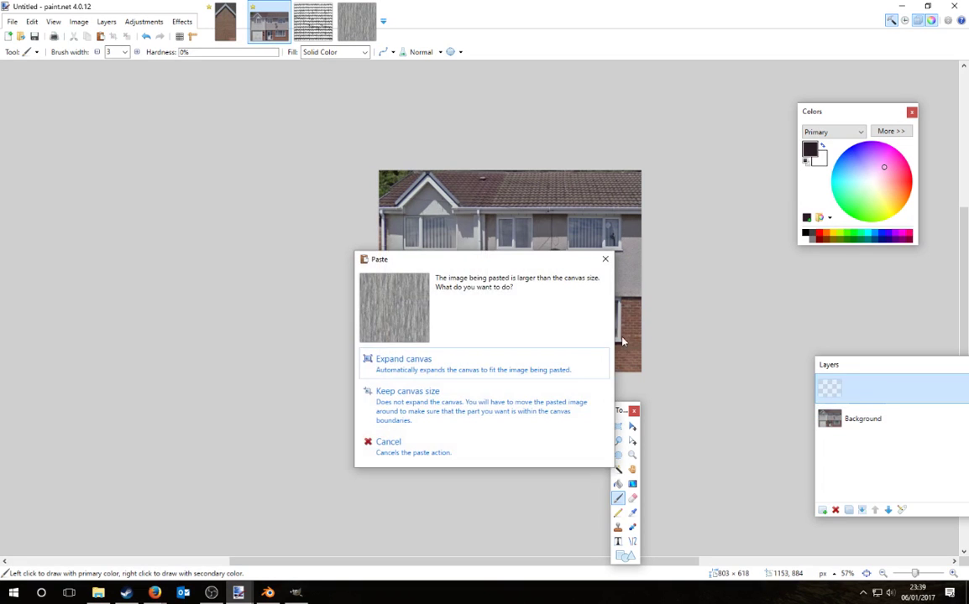
left_click(447, 410)
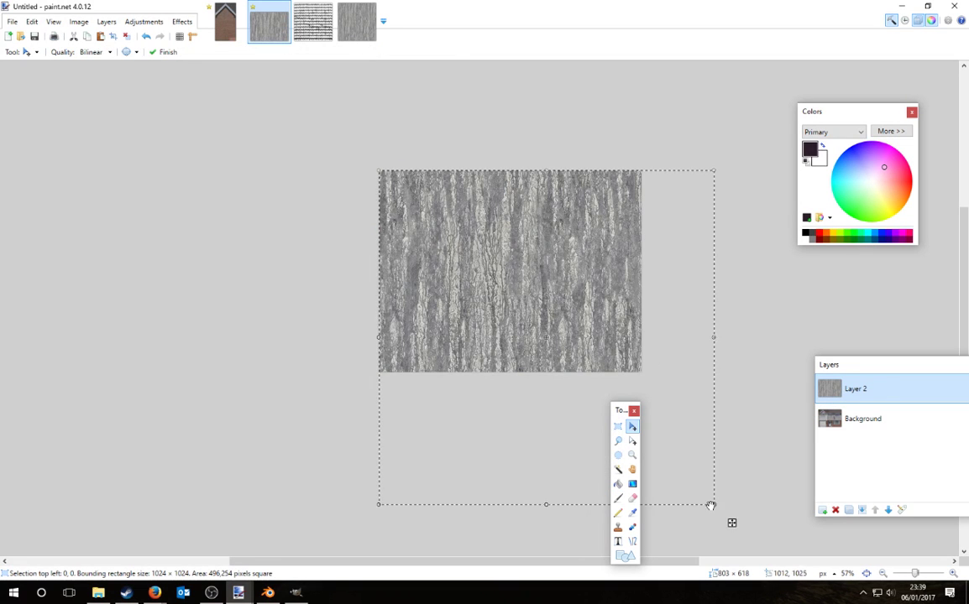
Step: Stretch the pasted grunge texture to the image width over the ground floor and finish placing it
left_click_drag(710, 505, 661, 293)
left_click_drag(576, 242, 573, 369)
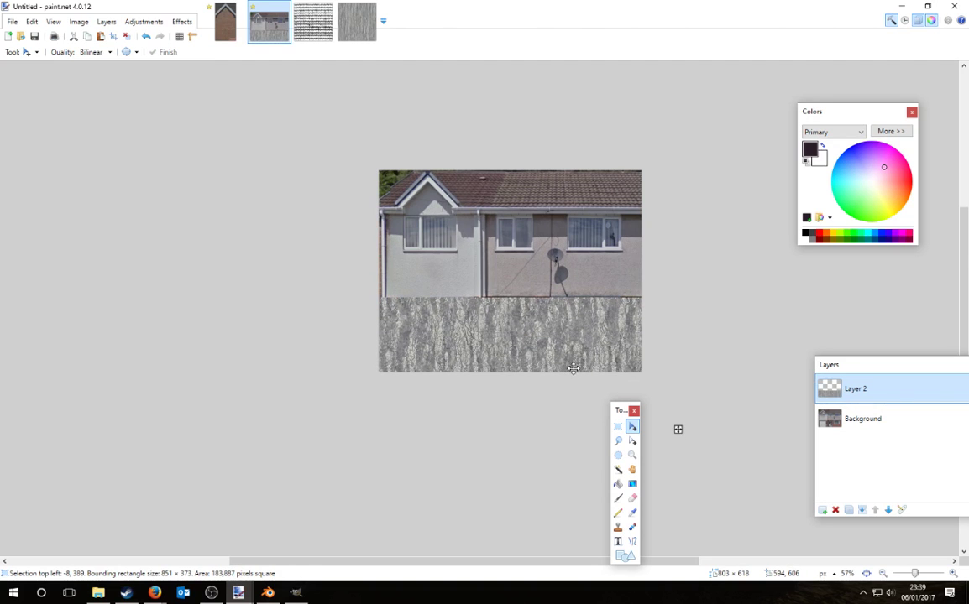
scroll(669, 400, "up", 3, "ctrl")
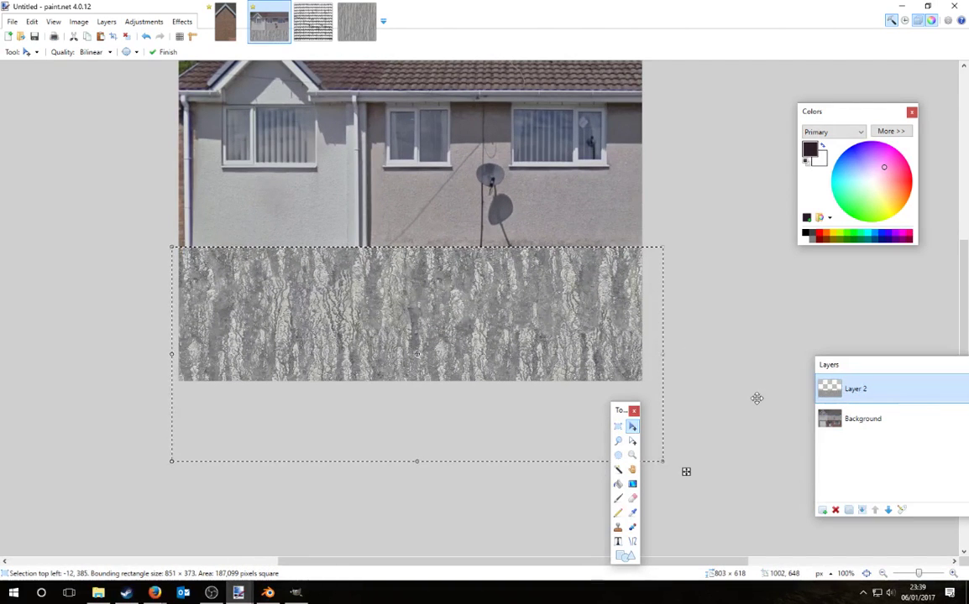
key("ctrl+d")
left_click(144, 21)
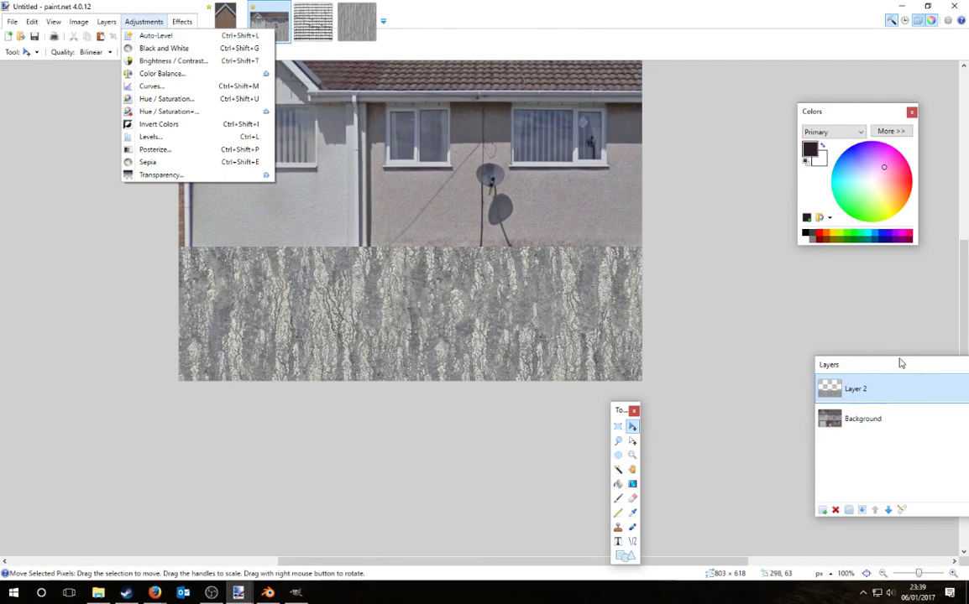
Step: In Layer Properties, set grunge Layer 2 to Multiply blend mode with opacity 30
left_click_drag(901, 363, 697, 359)
left_click(698, 506)
left_click(476, 301)
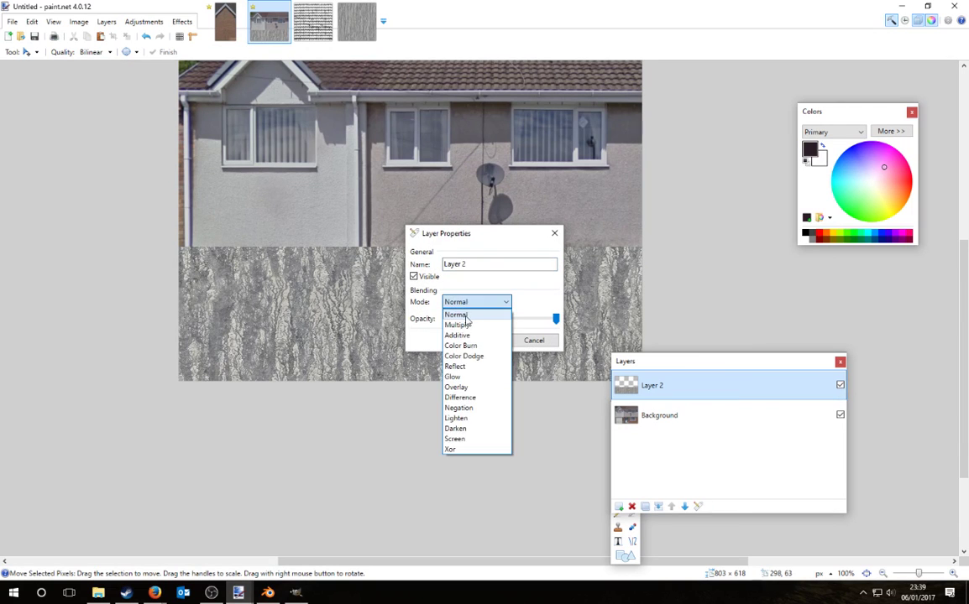
left_click(470, 327)
left_click(481, 338)
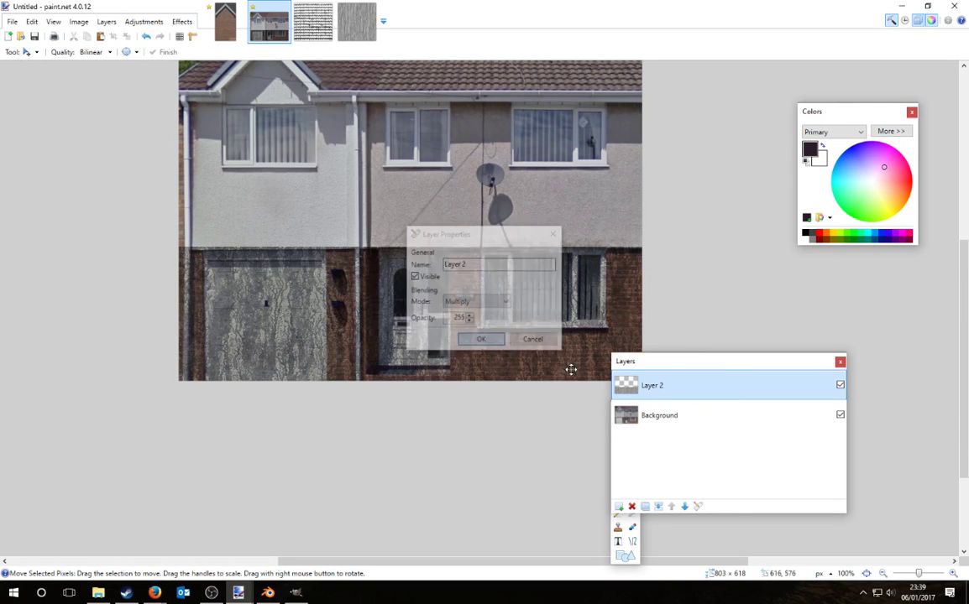
left_click(698, 507)
left_click_drag(553, 317, 505, 323)
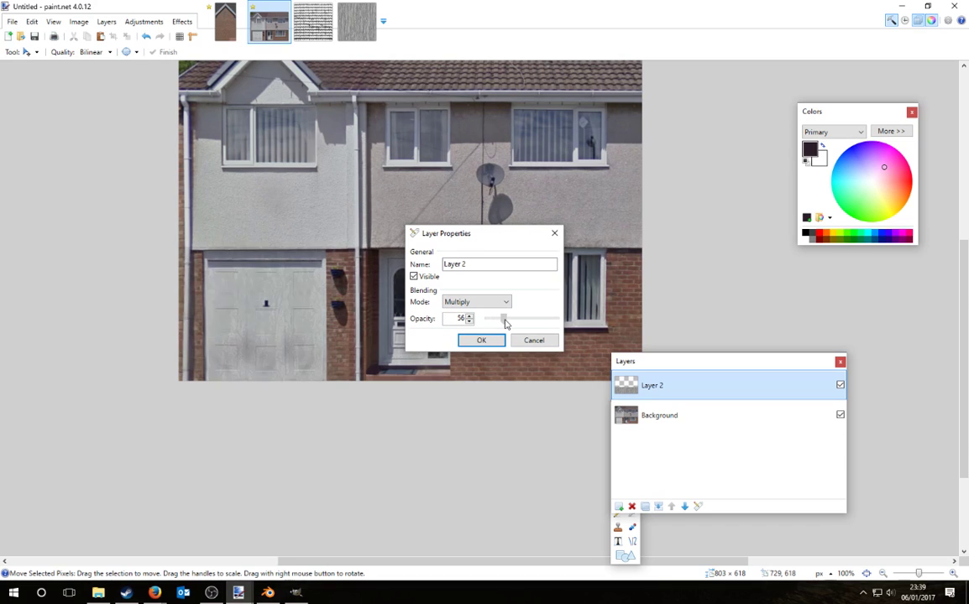
left_click_drag(486, 235, 709, 151)
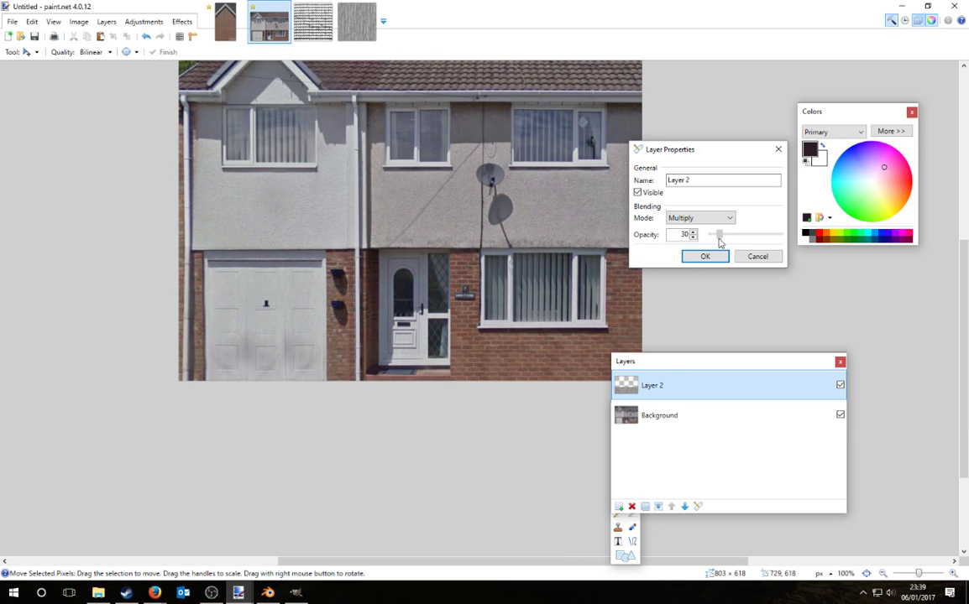
left_click(727, 256)
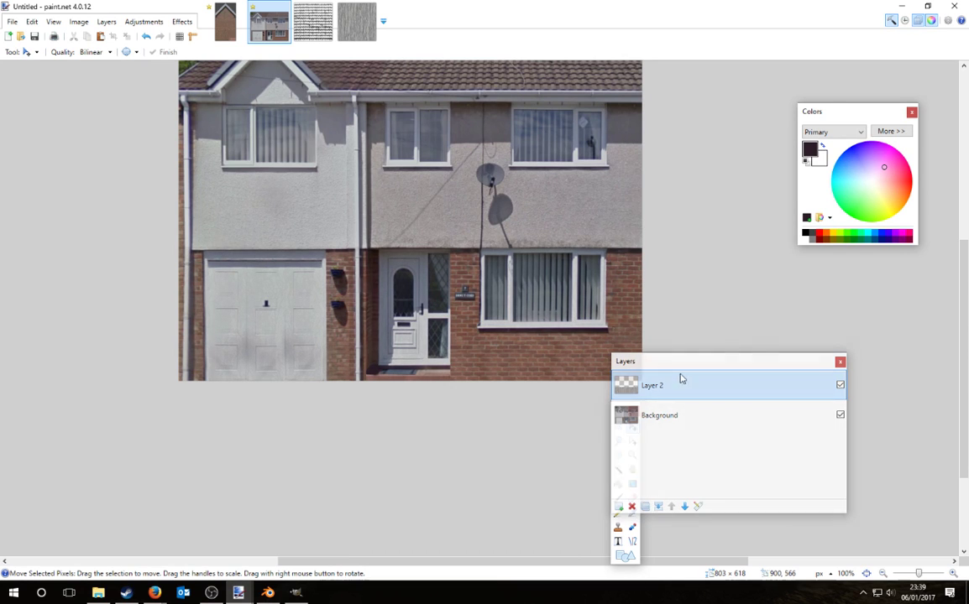
left_click(840, 361)
Step: Abandon an early Save As and merge the grunge layer down into the Background
key("s")
scroll(786, 387, "down", 3, "ctrl")
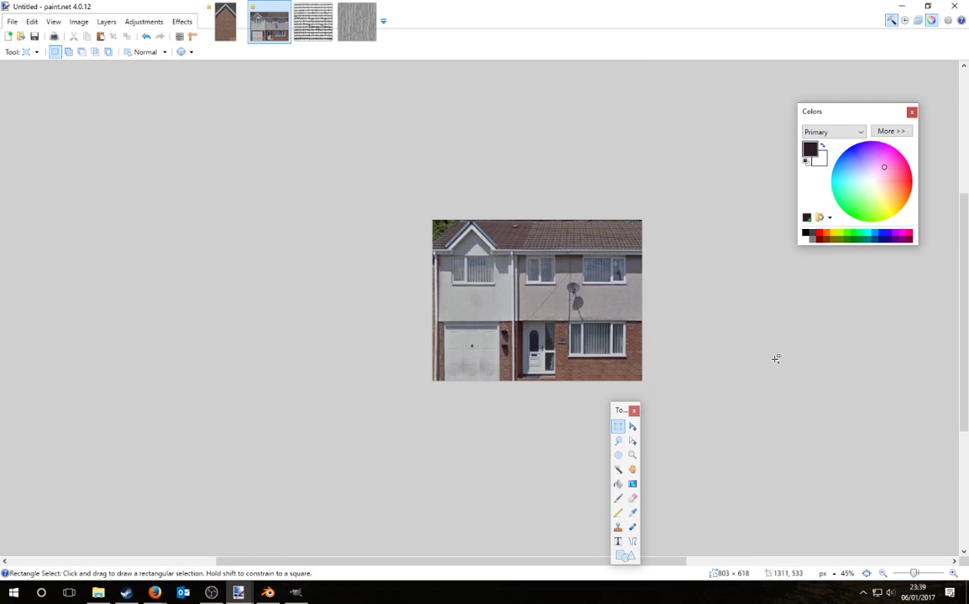
left_click(13, 21)
left_click(33, 107)
left_click(109, 369)
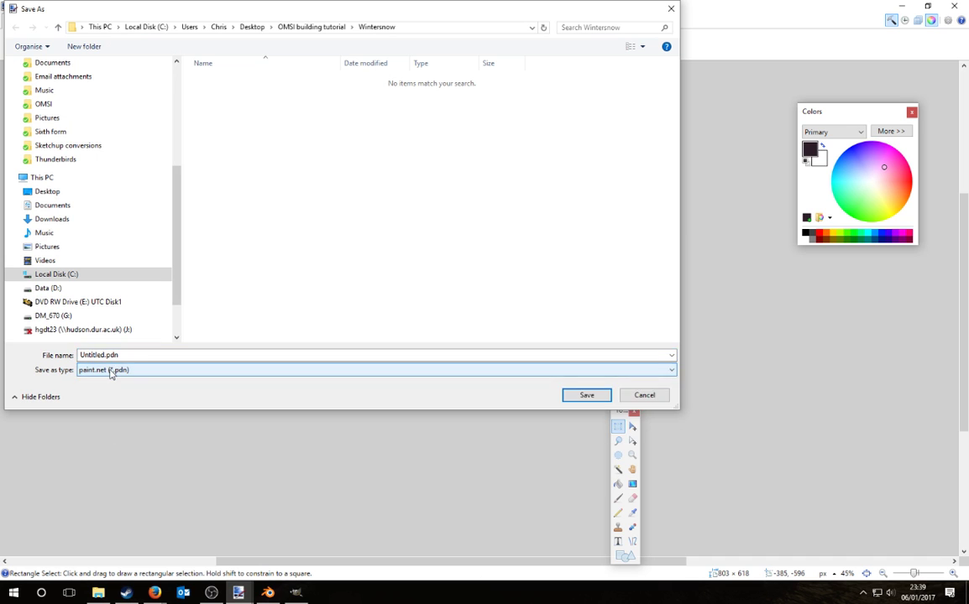
key("Escape")
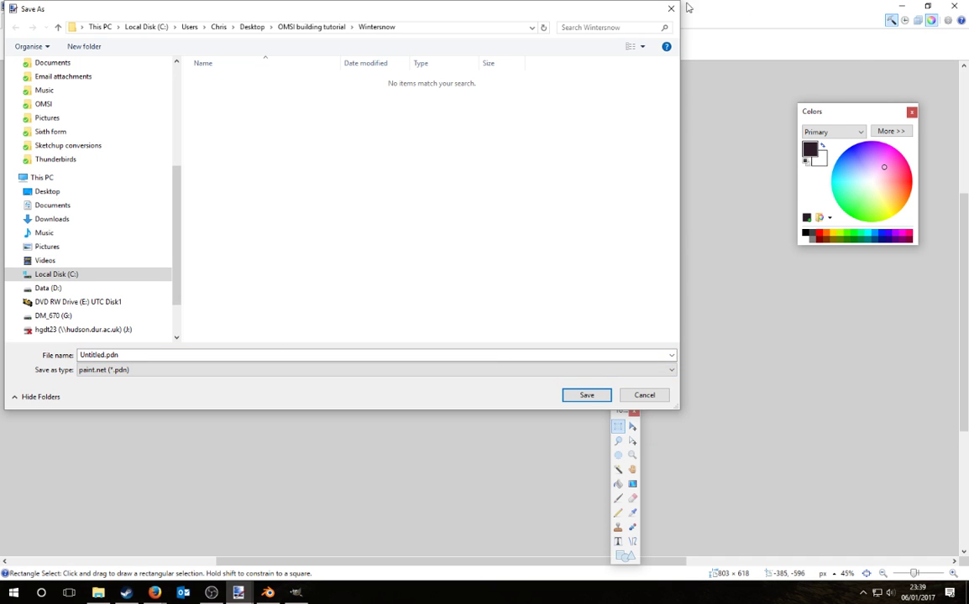
left_click(671, 8)
left_click(917, 21)
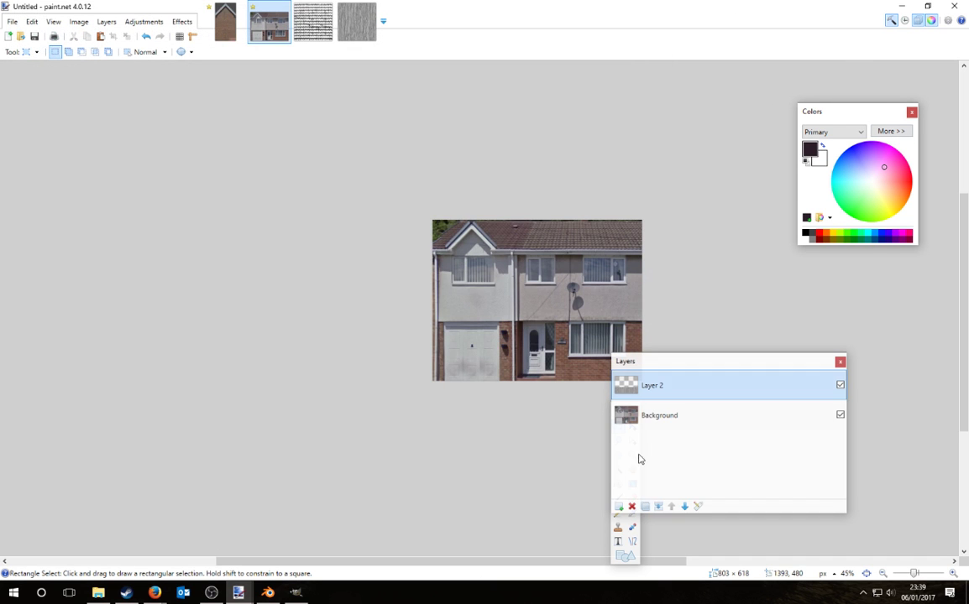
left_click(660, 508)
Step: Save the image as PNG 'Tut_house01c' in the OMSI building tutorial folder
left_click(13, 21)
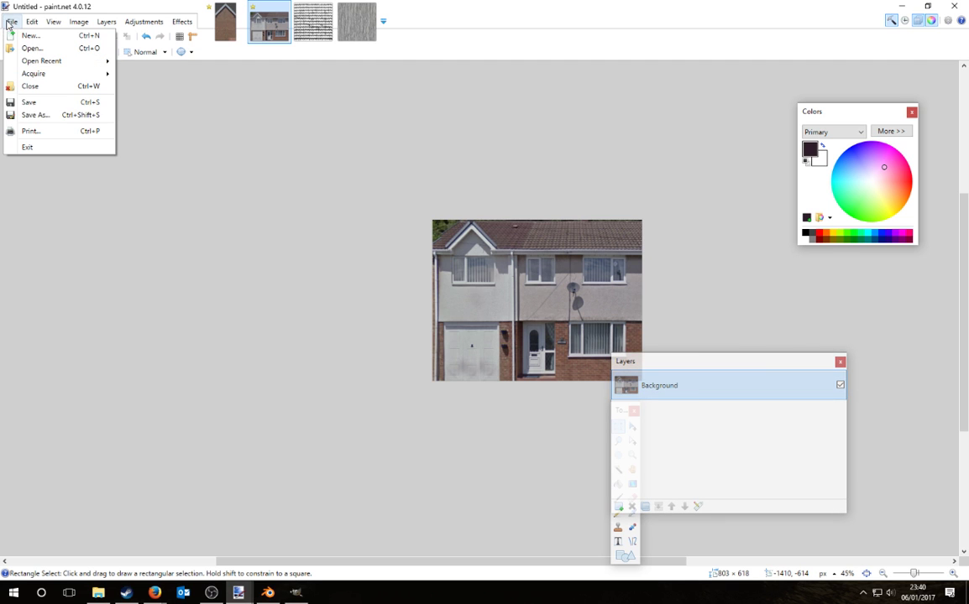
left_click(35, 115)
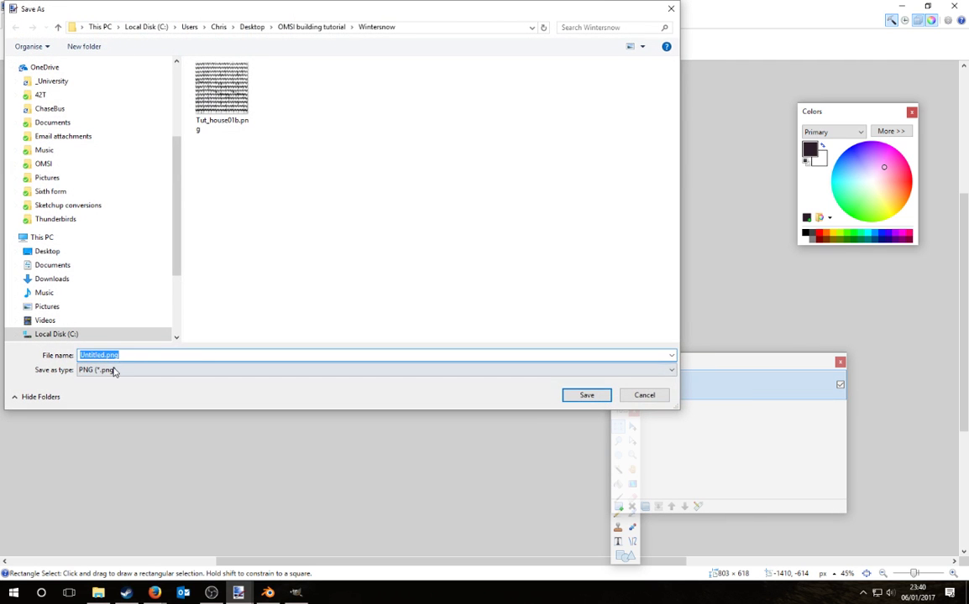
left_click(114, 372)
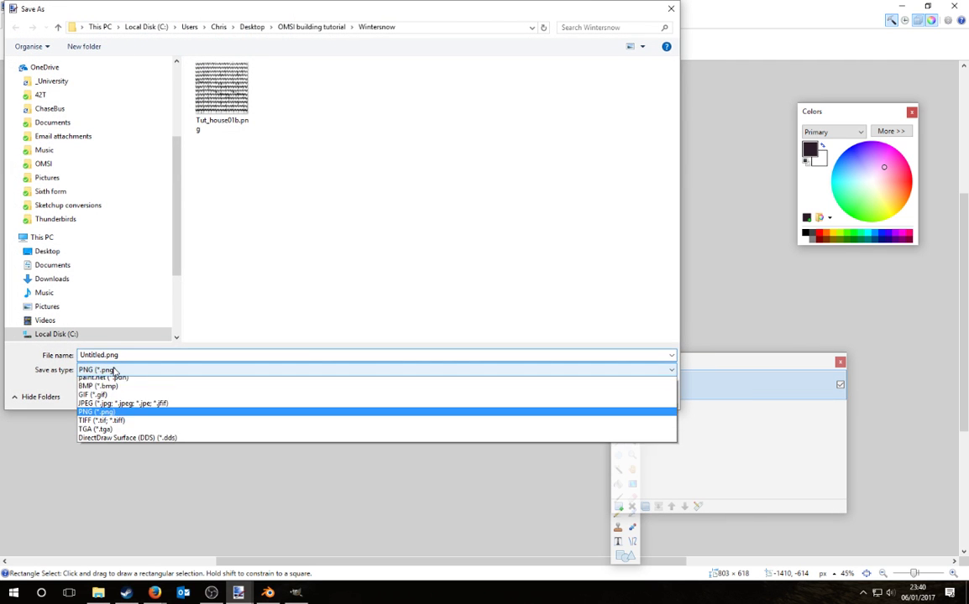
left_click(96, 416)
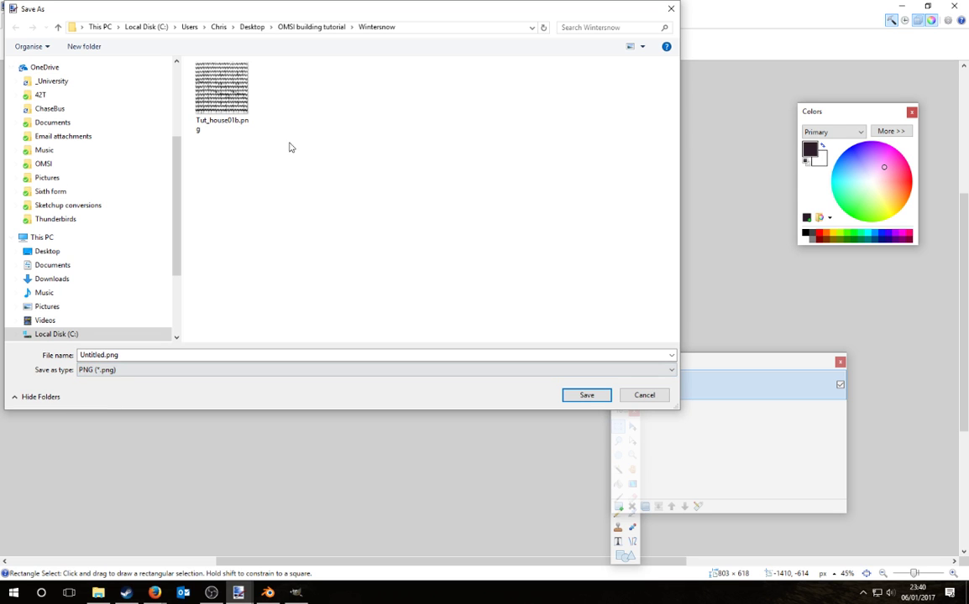
left_click(312, 27)
double_click(130, 355)
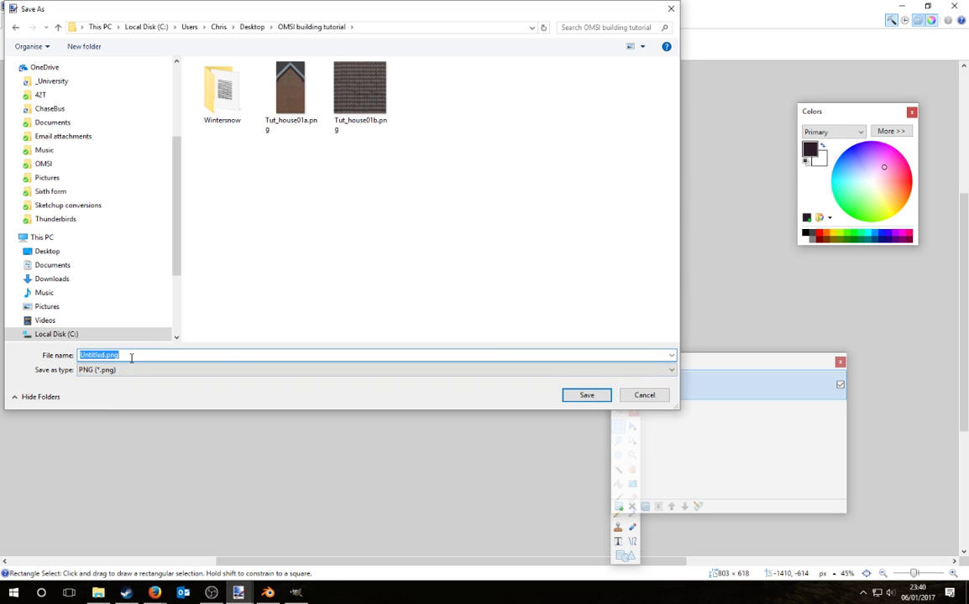
type("Tut_house0")
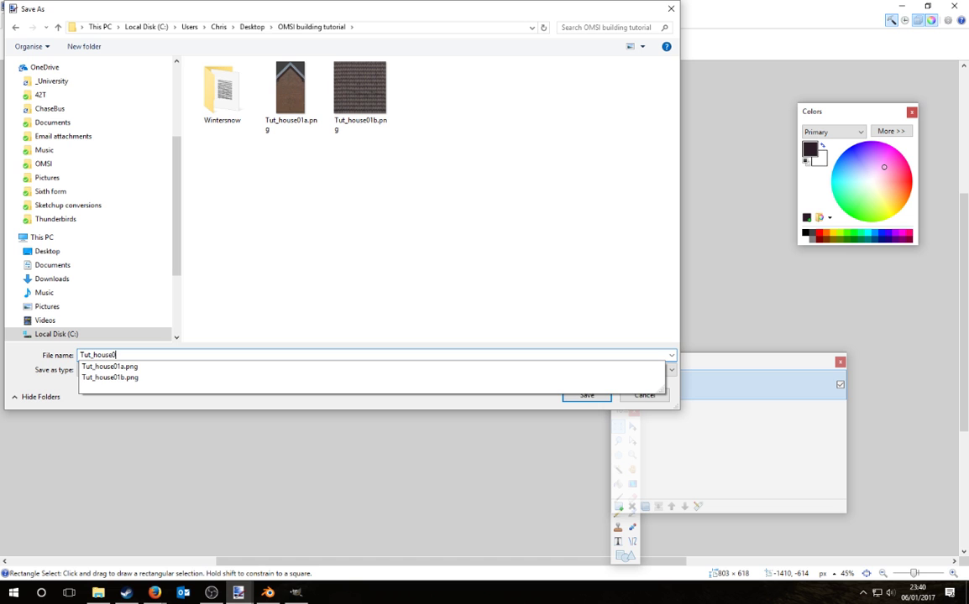
type("1c")
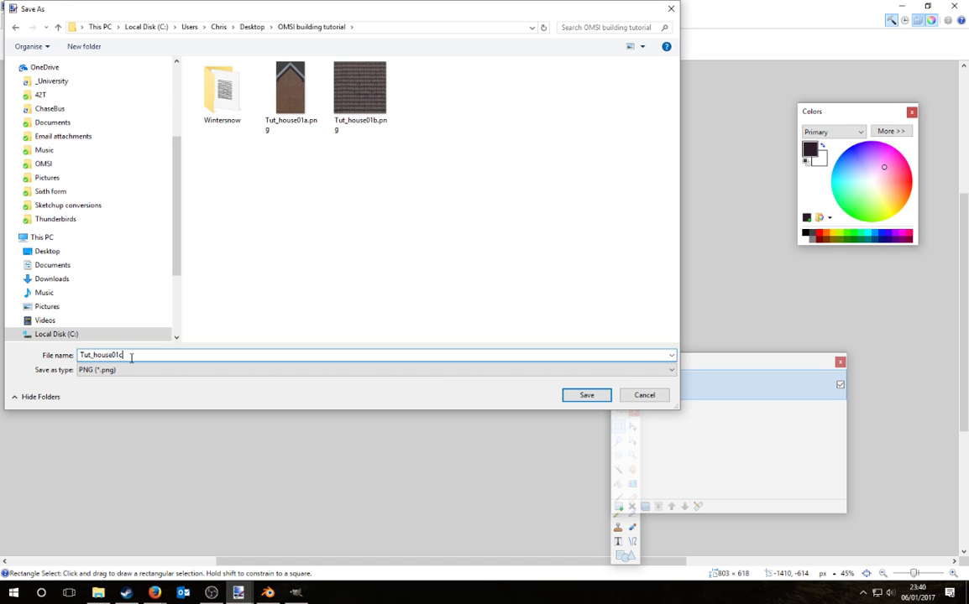
key("Return")
key("Return")
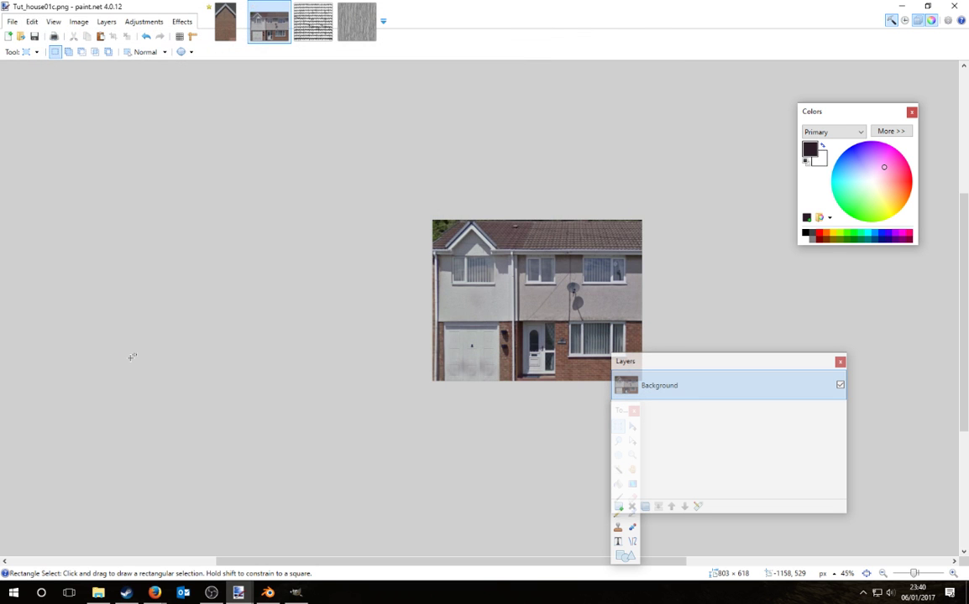
Step: Copy clean wall from the right edge and paste it on a new layer over the satellite dish
scroll(612, 297, "up", 5, "ctrl")
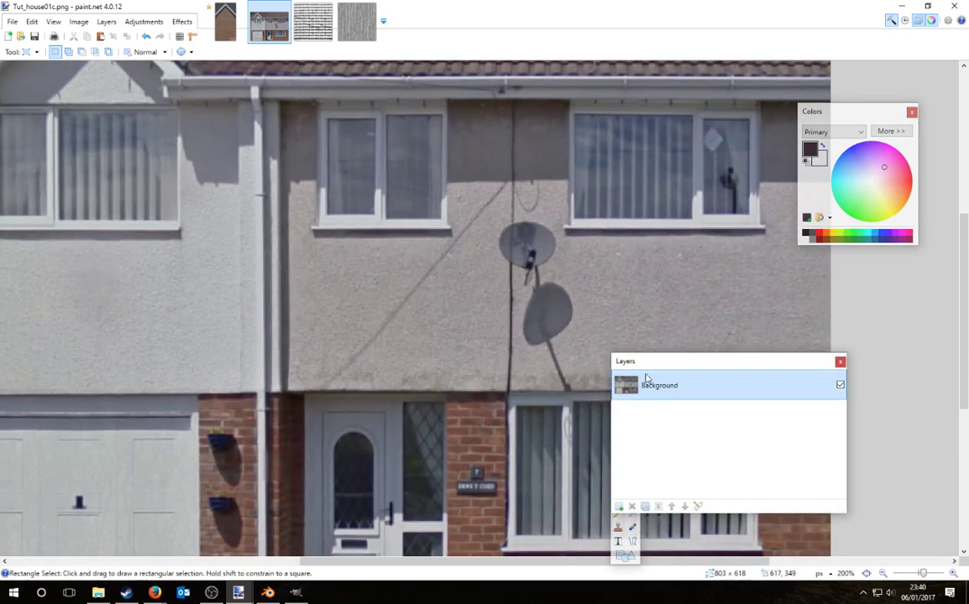
left_click_drag(647, 371, 780, 377)
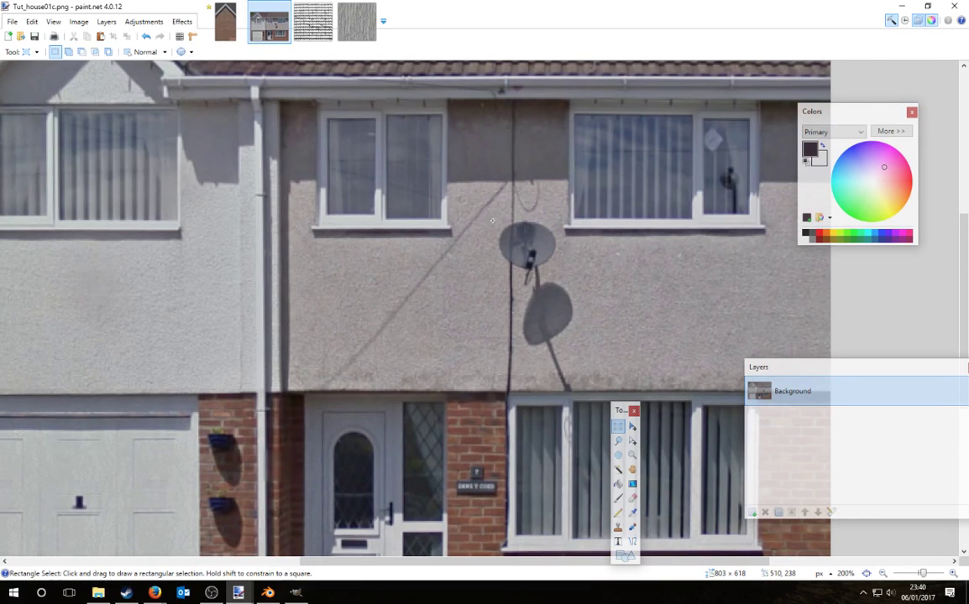
left_click_drag(494, 221, 476, 389)
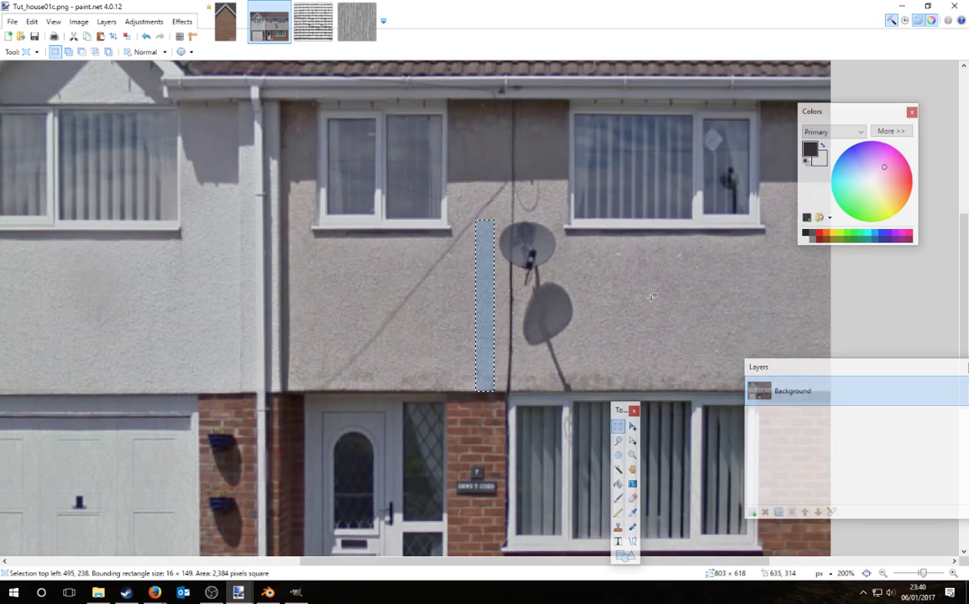
left_click(797, 197)
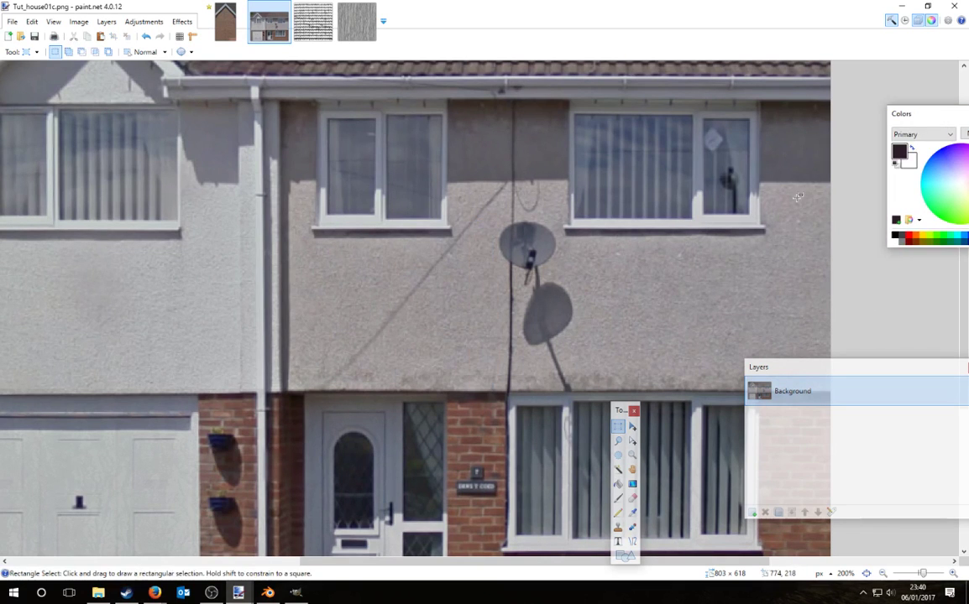
left_click_drag(765, 204, 927, 475)
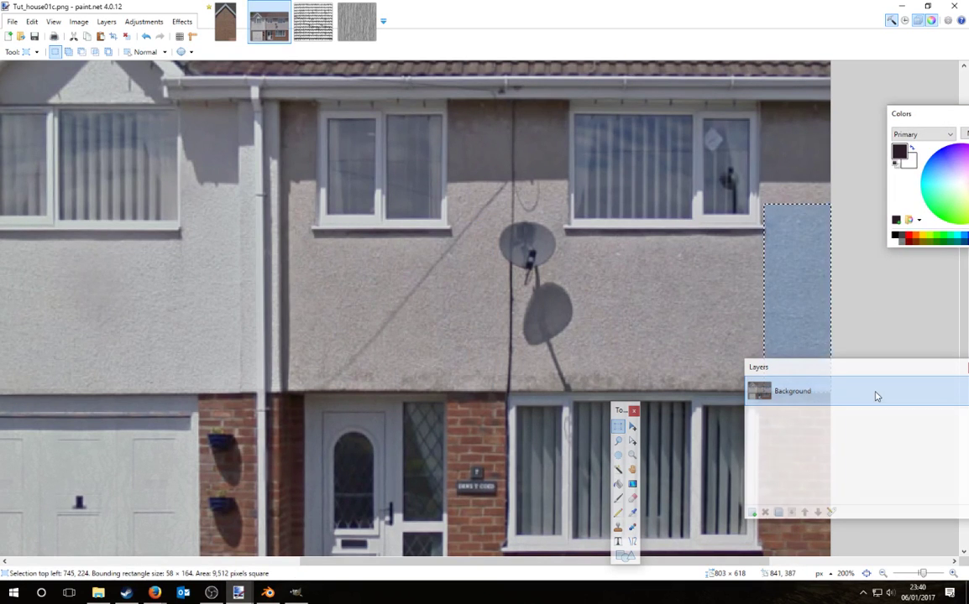
left_click(752, 512)
key("ctrl+v")
left_click_drag(795, 262, 557, 260)
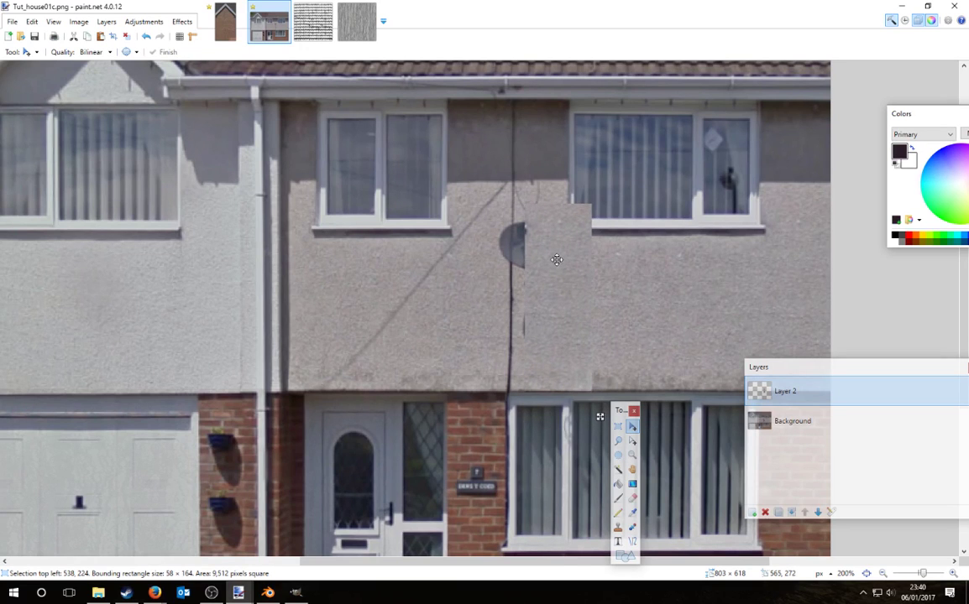
Step: Paste a second wall patch on another layer and slide it left over the remaining wire
left_click(752, 514)
key("ctrl+v")
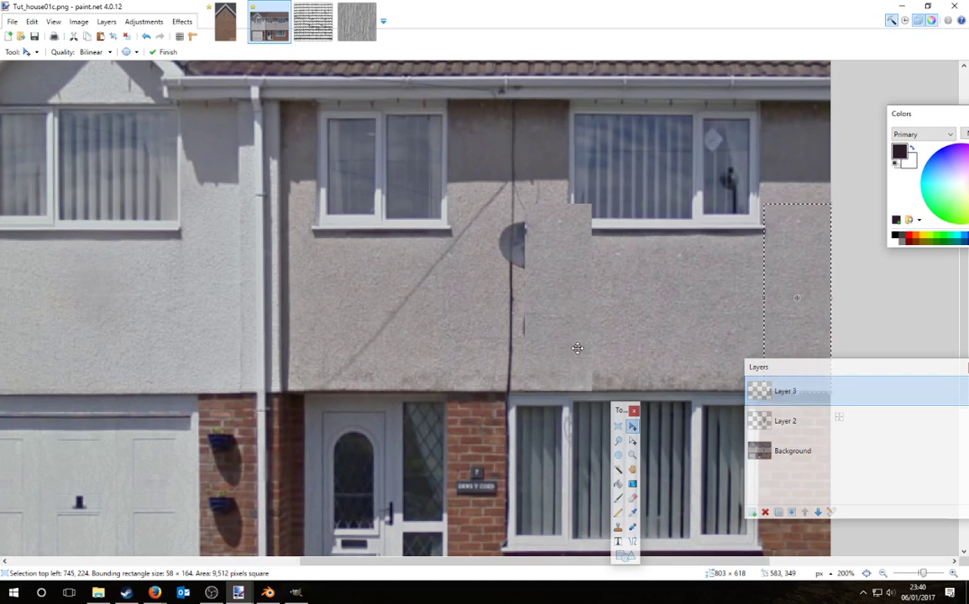
left_click_drag(672, 347, 279, 347)
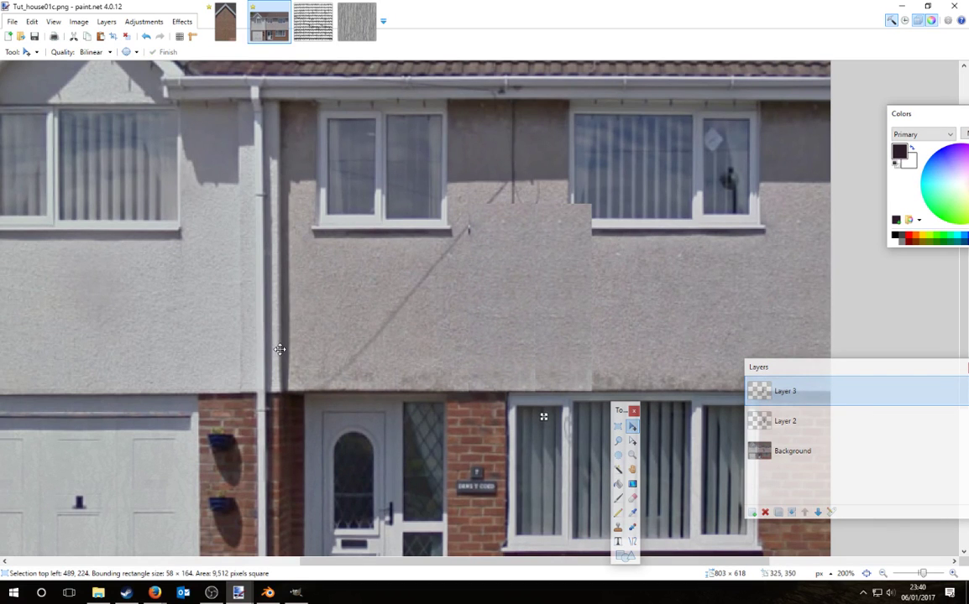
key("e")
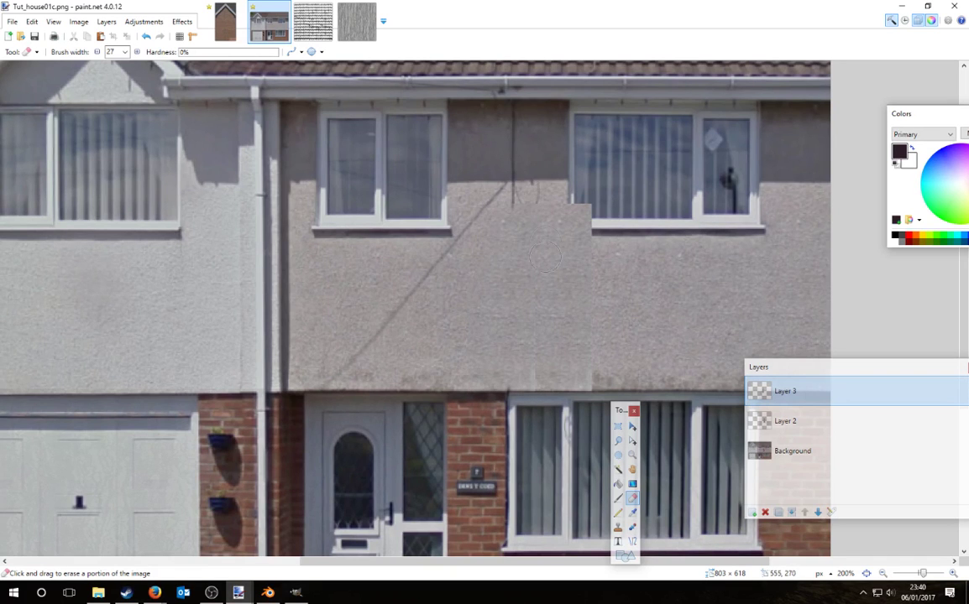
Step: On Layer 2, erase the patch over the upper window's lower-left corner to reveal frame and sill
left_click(781, 420)
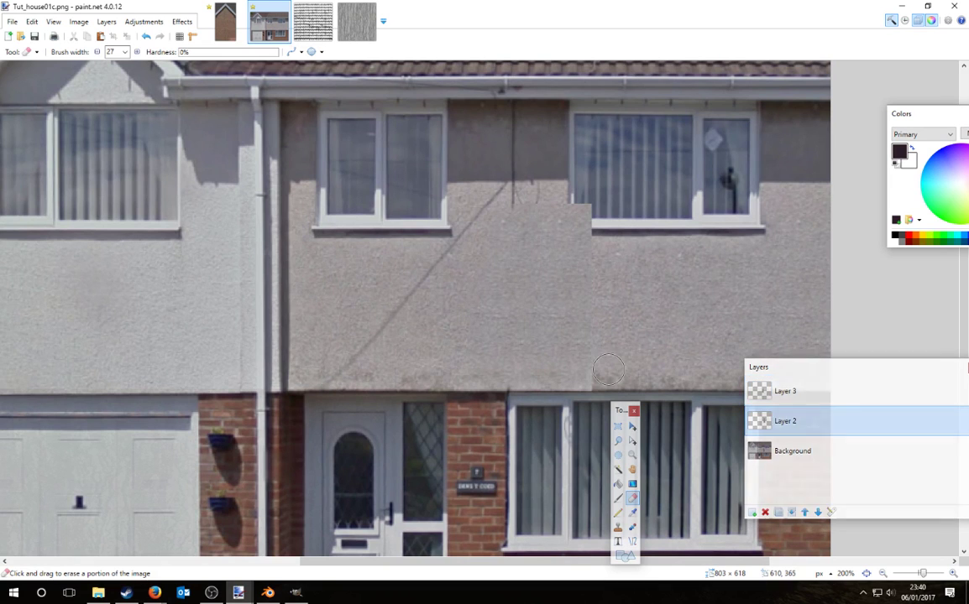
left_click_drag(588, 282, 582, 198)
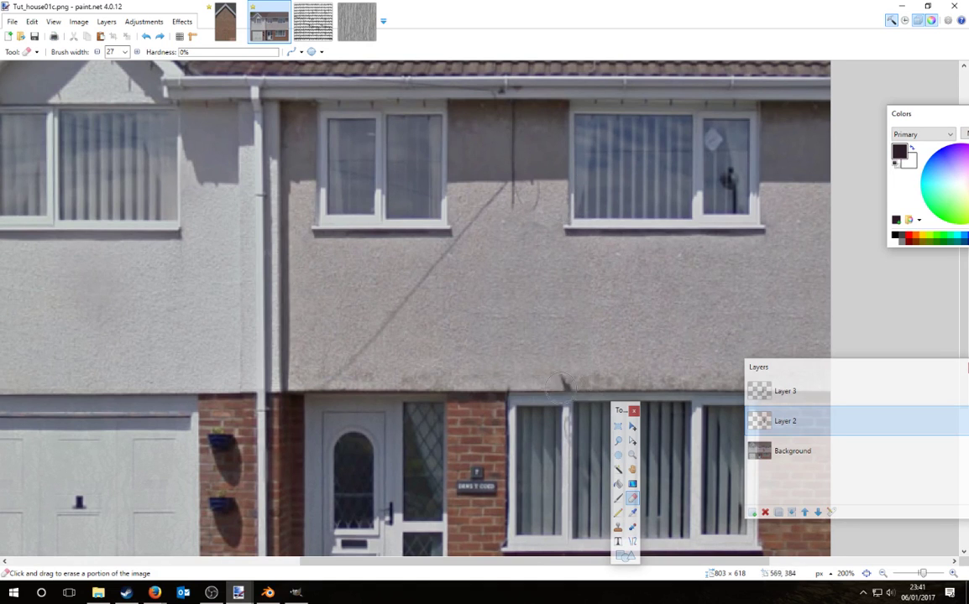
key("ctrl+z")
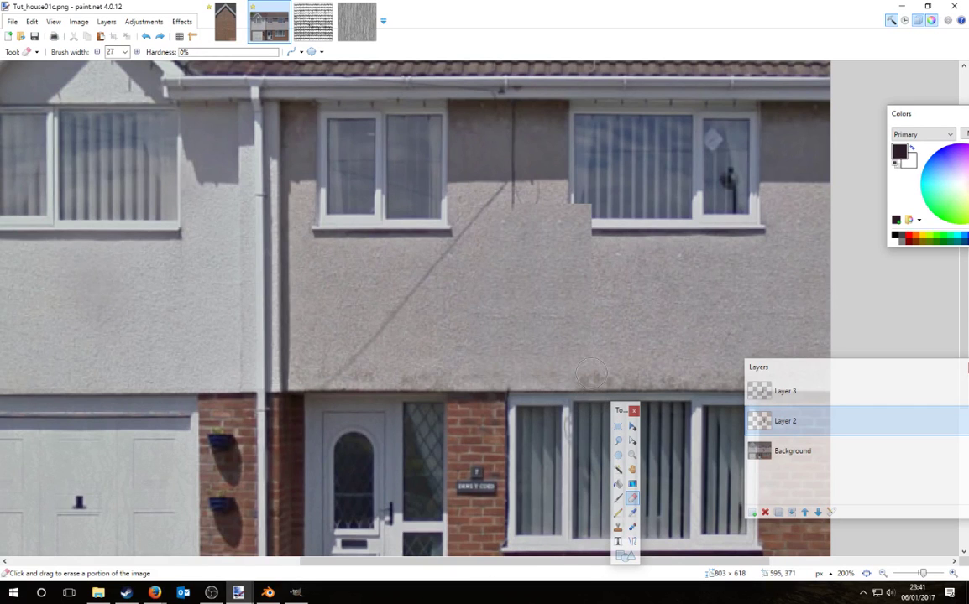
left_click_drag(602, 259, 574, 211)
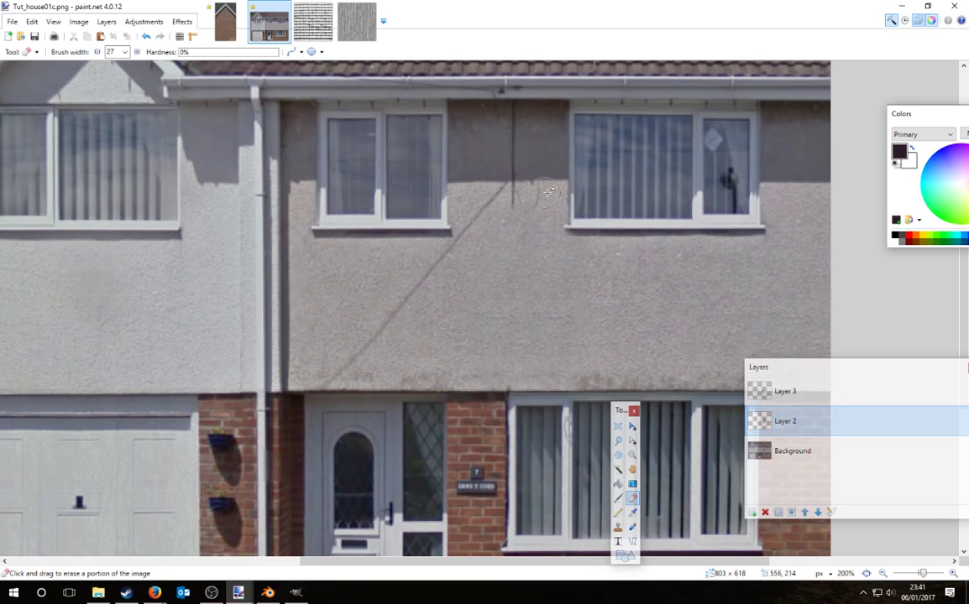
Step: Fit the whole image in the window and select Layer 3
key("ctrl+b")
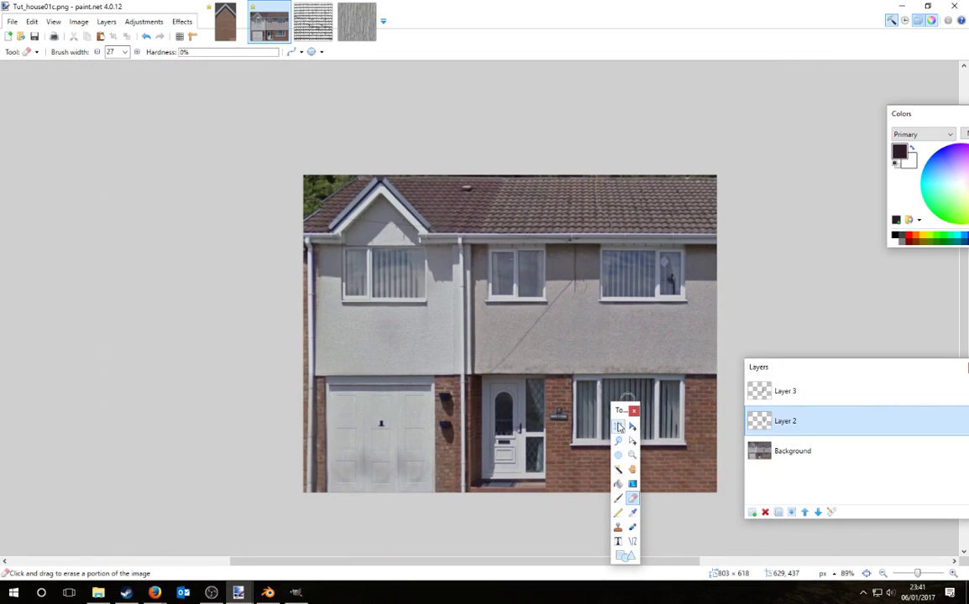
key("s")
scroll(593, 362, "up", 2, "ctrl")
scroll(580, 210, "up", 4, "ctrl")
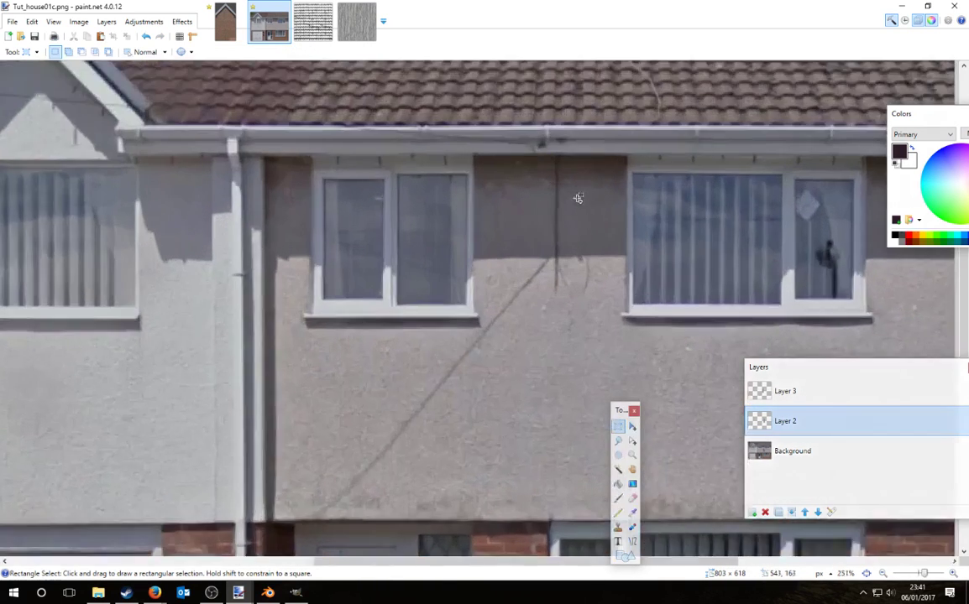
scroll(622, 356, "down", 3, "ctrl")
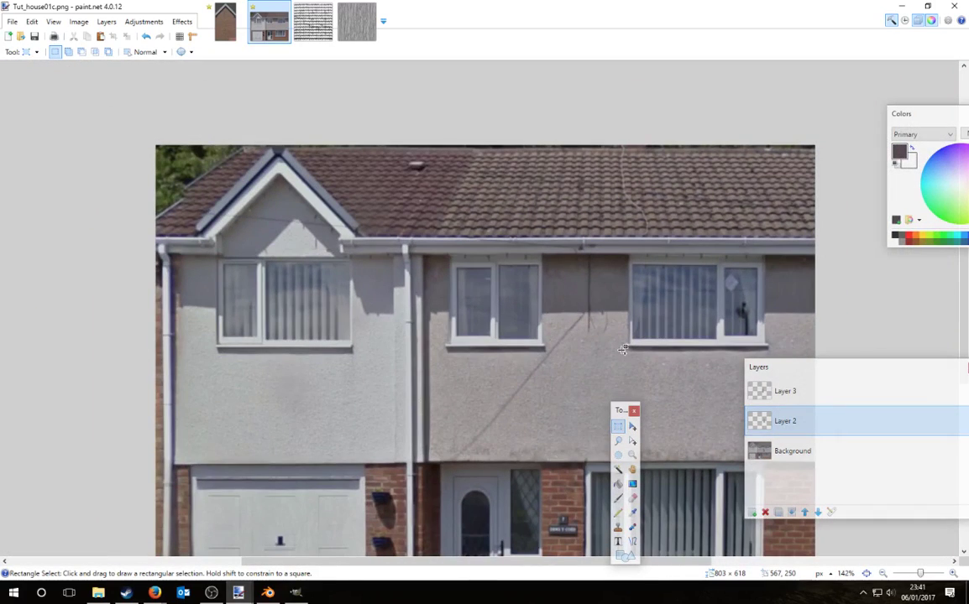
scroll(622, 349, "up", 1, "ctrl")
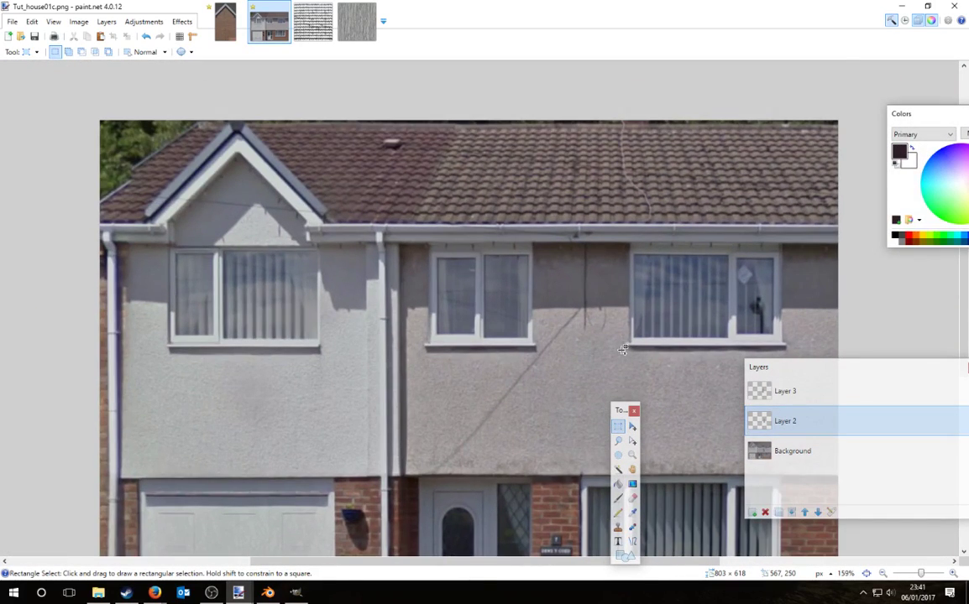
scroll(622, 349, "up", 2, "ctrl")
scroll(622, 349, "down", 1, "ctrl")
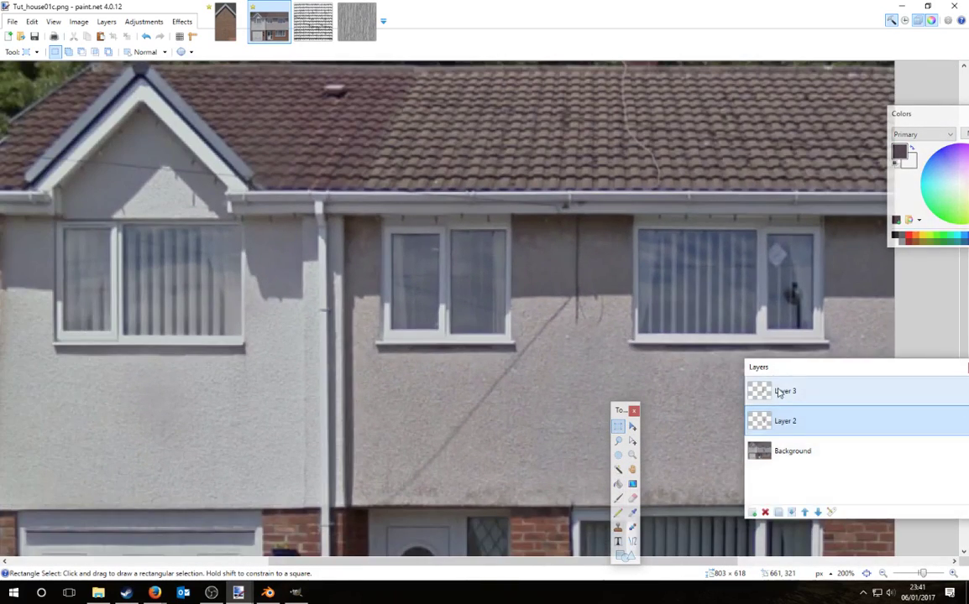
left_click(780, 393)
Step: Delete Layers 3 and 2, then try selecting a wall strip below the gutter
left_click(765, 512)
left_click(765, 512)
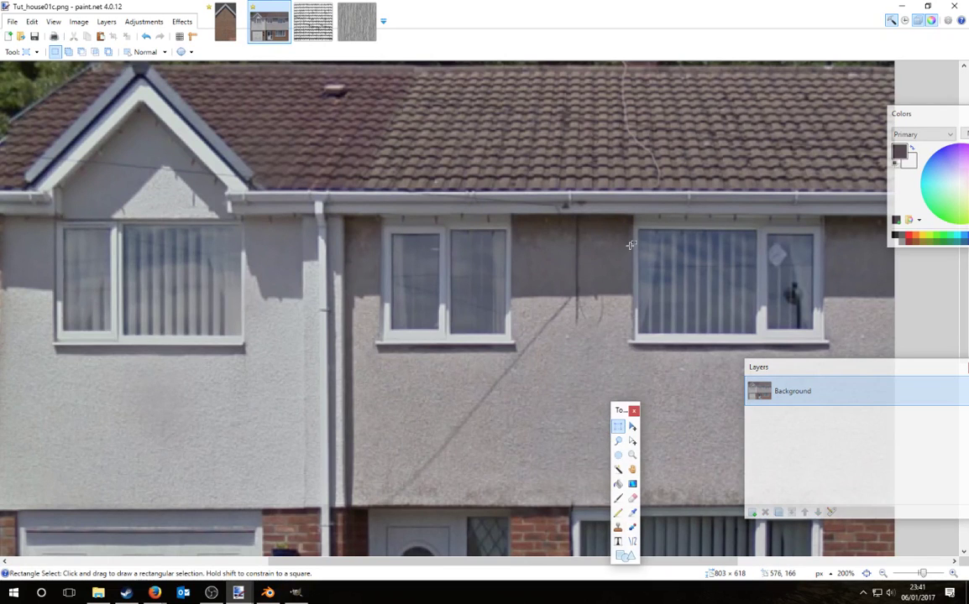
left_click_drag(613, 205, 647, 246)
scroll(647, 246, "down", 1, "ctrl")
left_click_drag(629, 327, 624, 567)
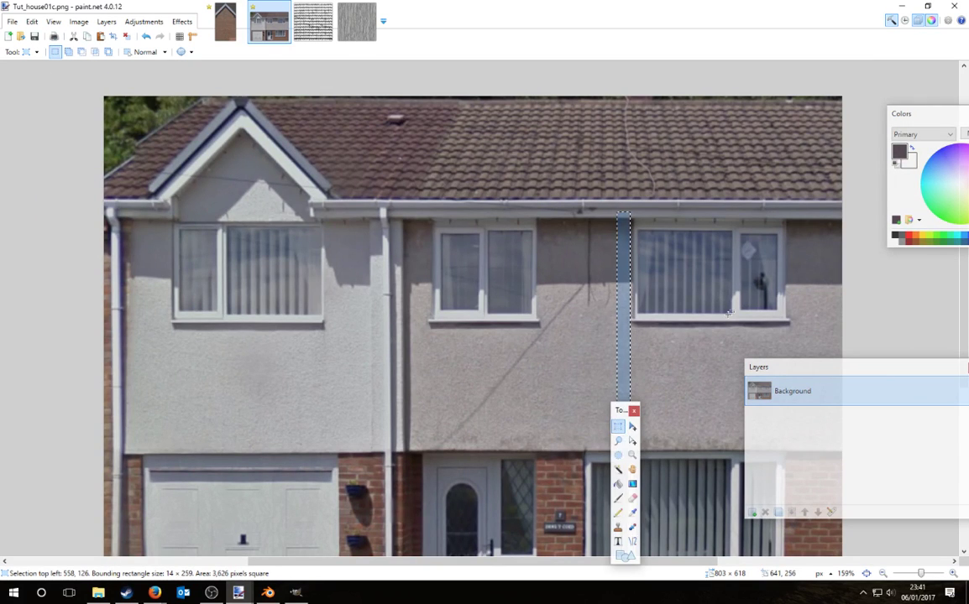
Step: Select a clean wall strip at the right edge and trial moving and erasing it, undoing the erase
left_click_drag(791, 214, 882, 435)
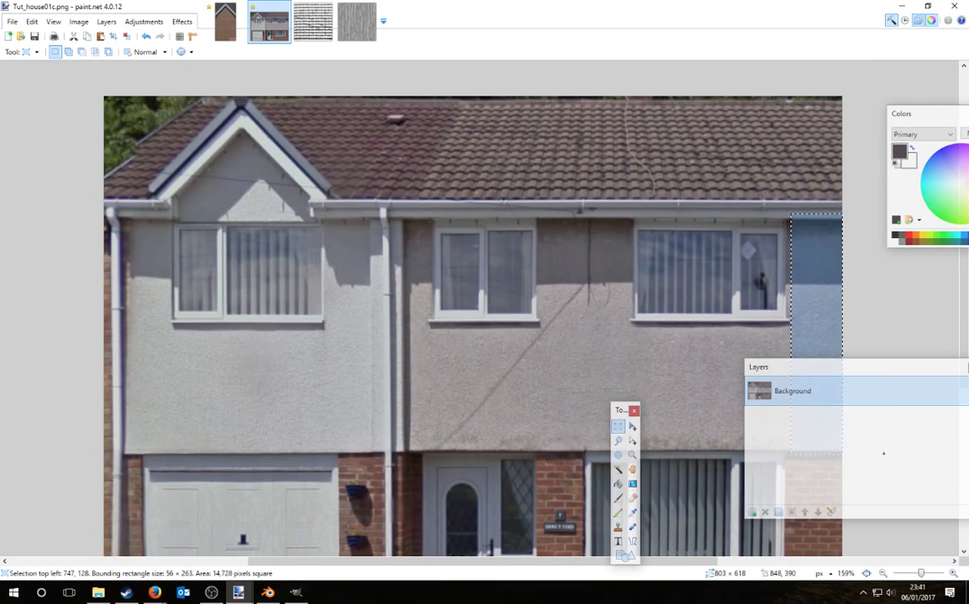
key("m")
left_click_drag(813, 297, 584, 296)
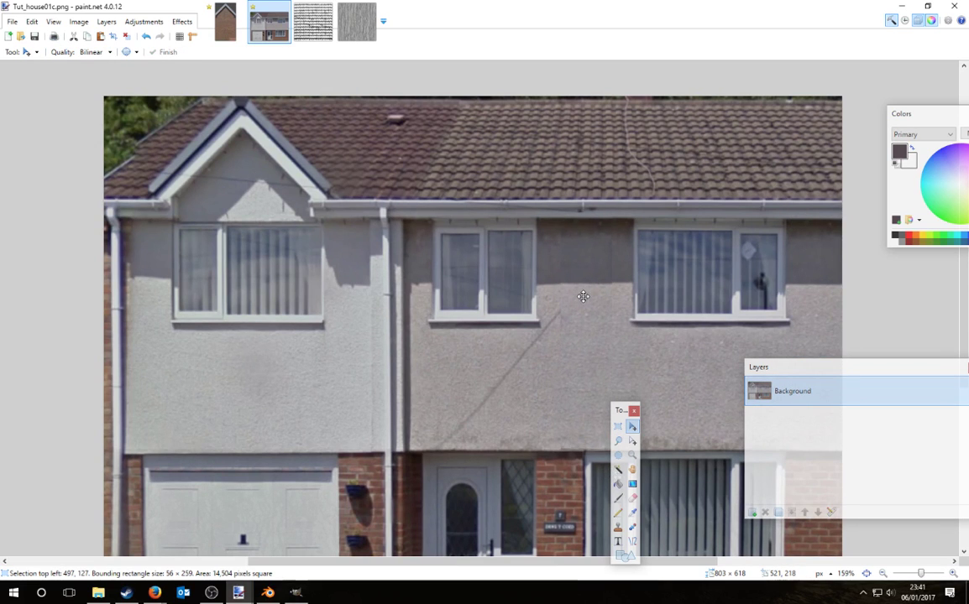
left_click(632, 498)
left_click_drag(612, 210, 612, 313)
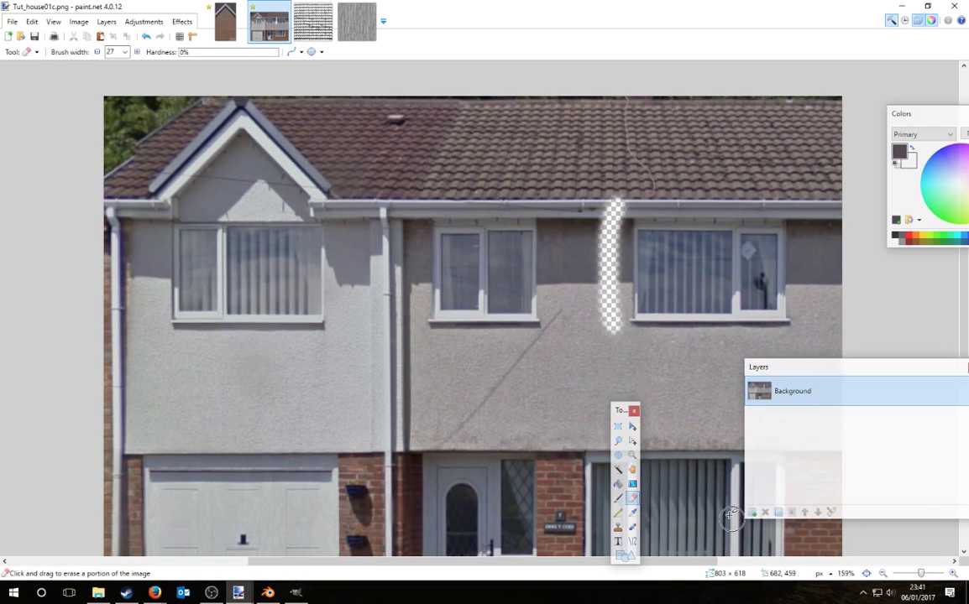
key("ctrl+z")
key("ctrl+z")
key("ctrl+z")
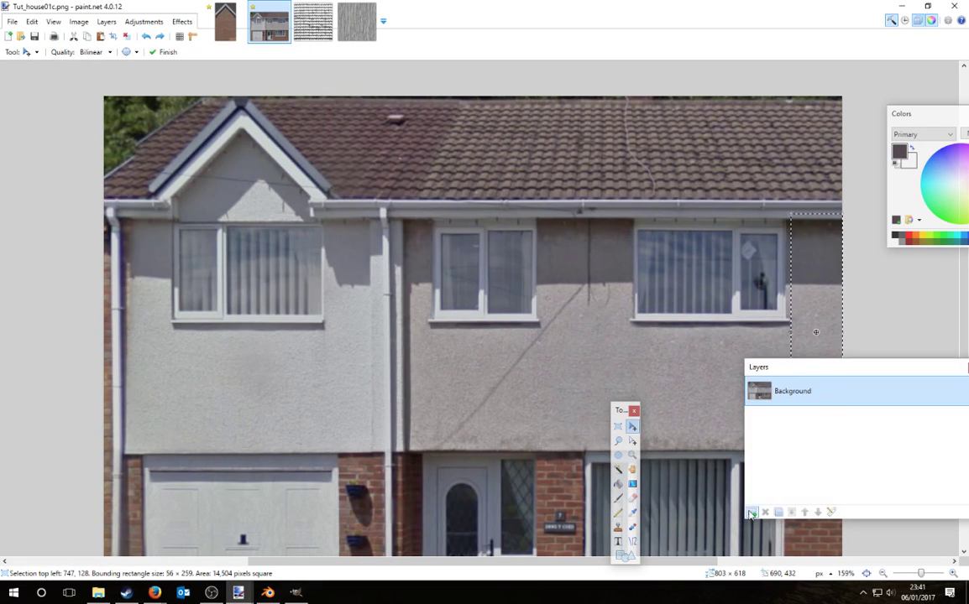
Step: Place the wall strip on a new layer, resized to 57 × 259 over the wire between windows
left_click(752, 513)
left_click_drag(817, 292, 543, 290)
mouse_move(515, 330)
left_mouse_down()
mouse_move(605, 329)
mouse_move(576, 306)
mouse_move(610, 338)
mouse_move(603, 315)
left_mouse_up()
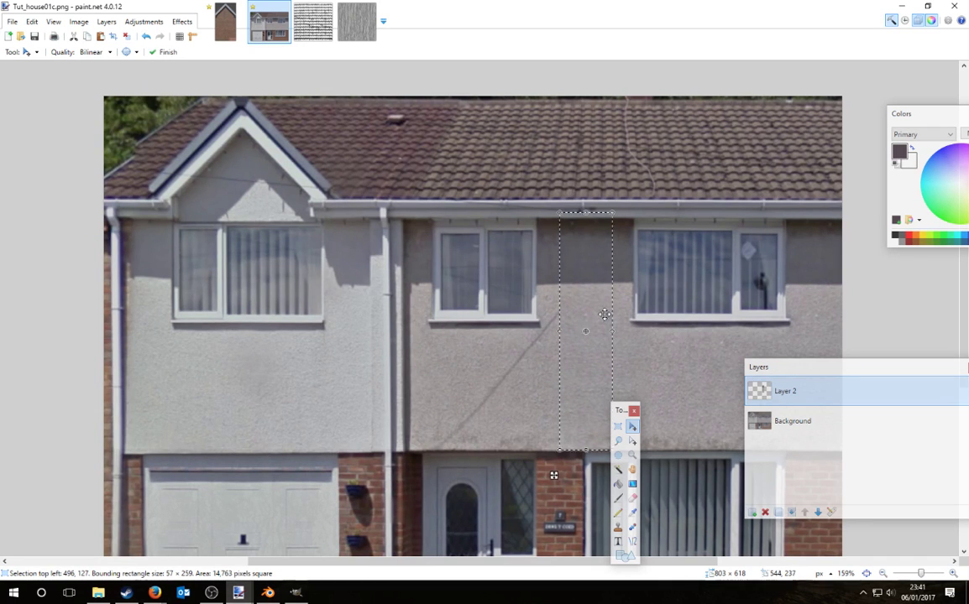
left_click(632, 497)
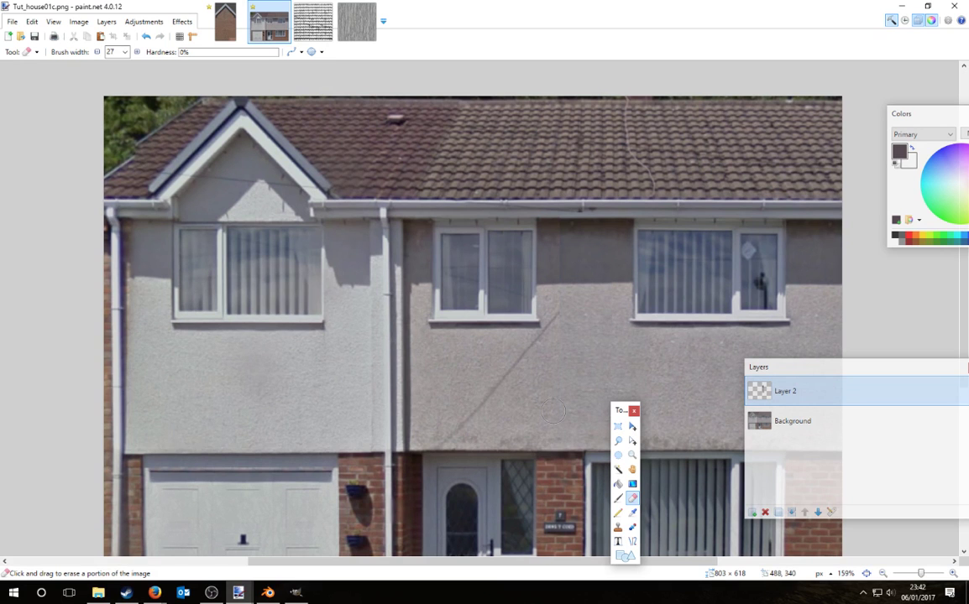
left_click(619, 428)
scroll(609, 286, "down", 4, "ctrl")
scroll(608, 267, "up", 2, "ctrl")
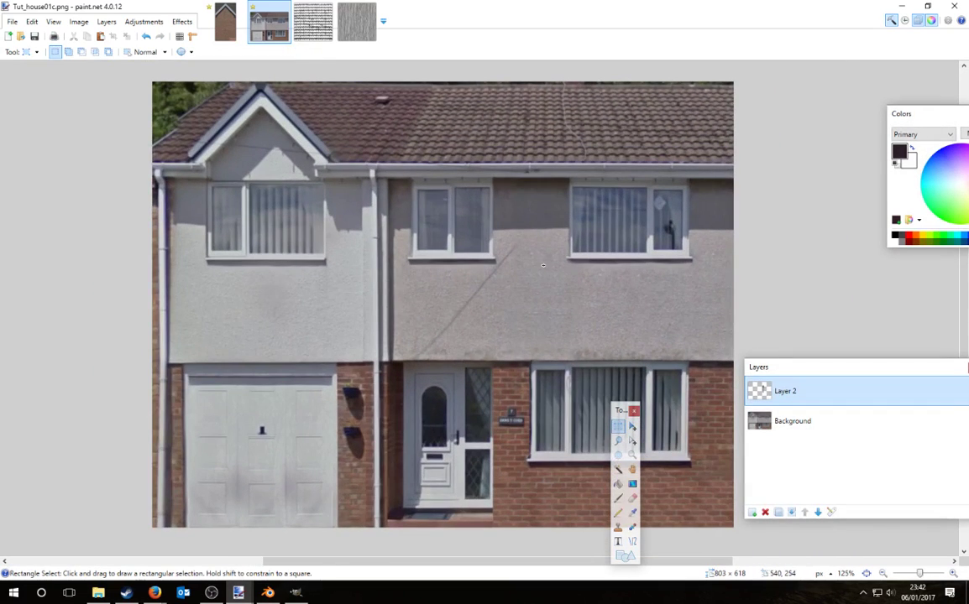
Step: Paste a wall patch on a new layer over the wire, erase its edges and merge it down
left_click_drag(543, 266, 673, 335)
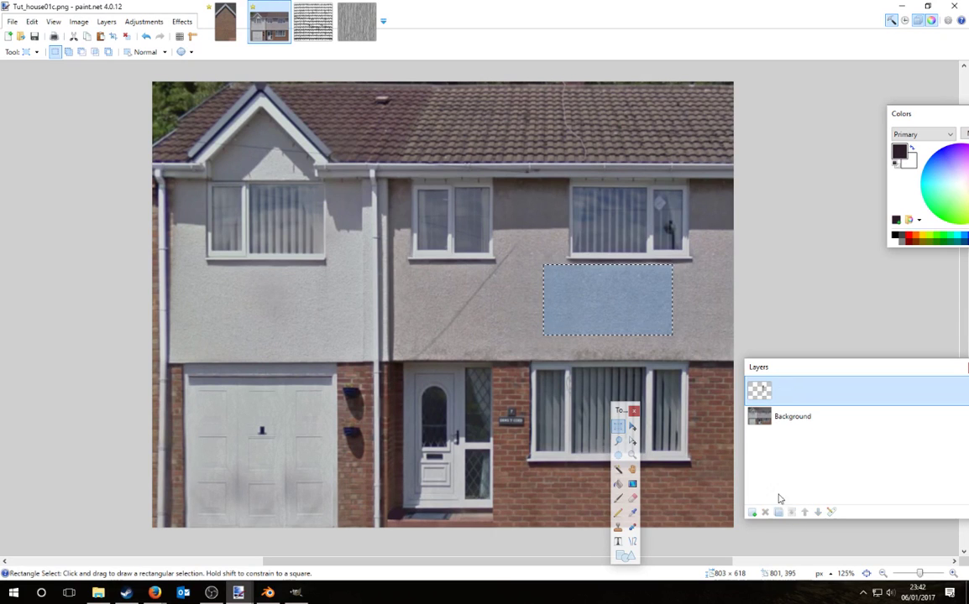
left_click(765, 512)
left_click(753, 514)
key("m")
left_click_drag(685, 353, 583, 318)
key("ctrl+d")
left_click(633, 498)
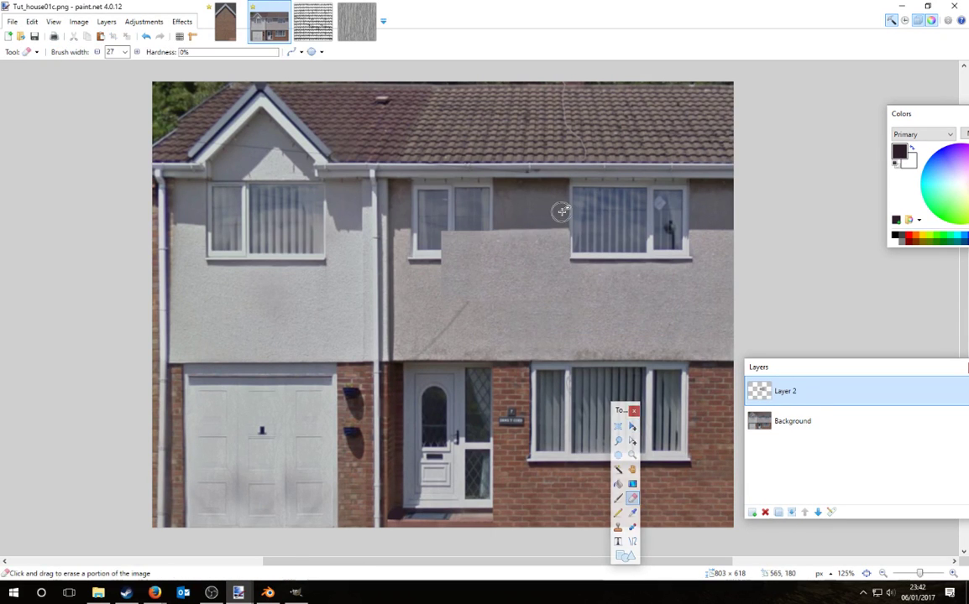
key("bracketright")
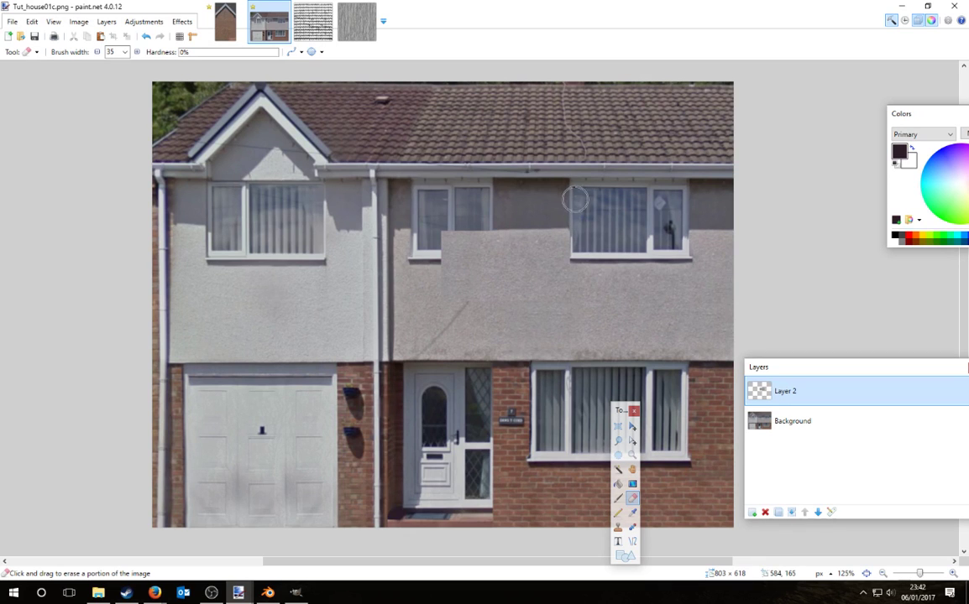
mouse_move(502, 208)
left_mouse_down()
mouse_move(424, 220)
mouse_move(485, 248)
left_mouse_up()
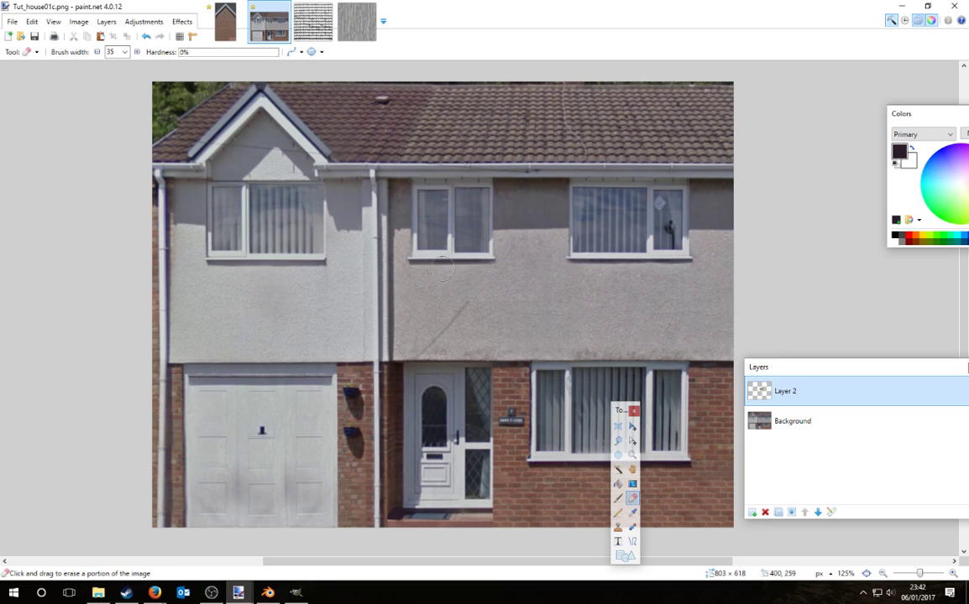
left_click(791, 512)
Step: Paste a second wall patch further left and lower over the wall, undoing a trial erase
key("ctrl+v")
left_click_drag(630, 315, 480, 341)
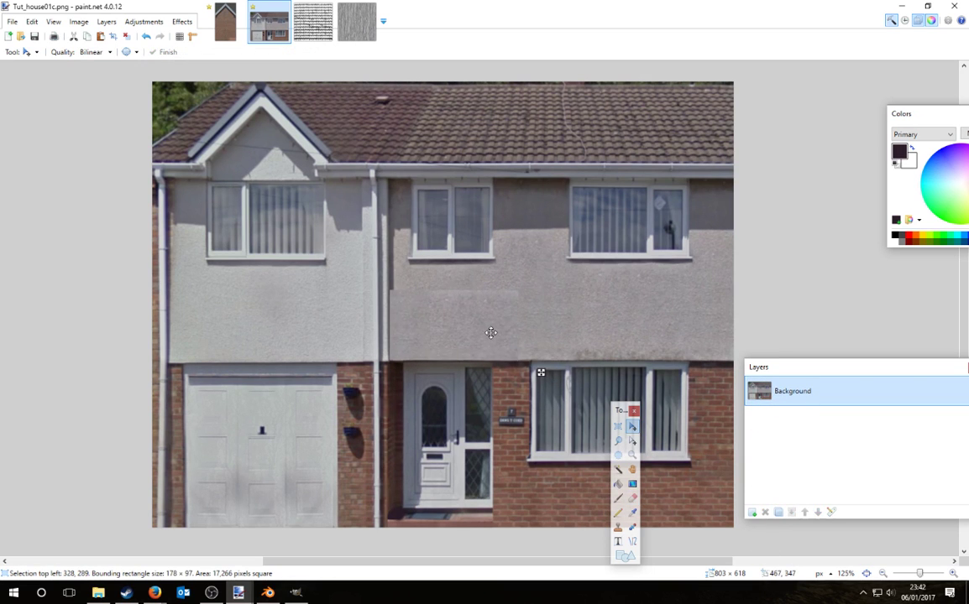
key("ctrl+d")
left_click(632, 498)
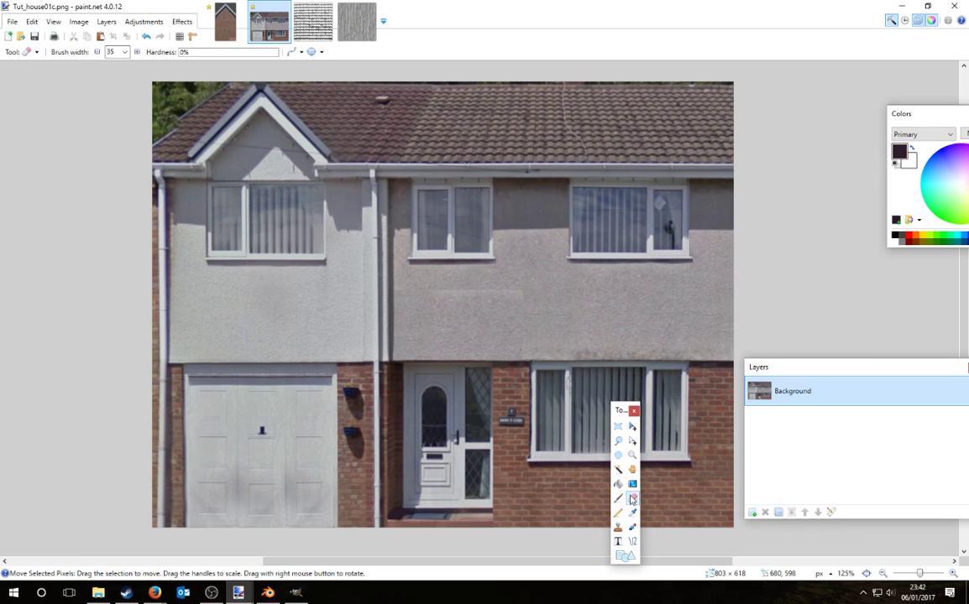
left_click_drag(506, 287, 402, 287)
key("ctrl+z")
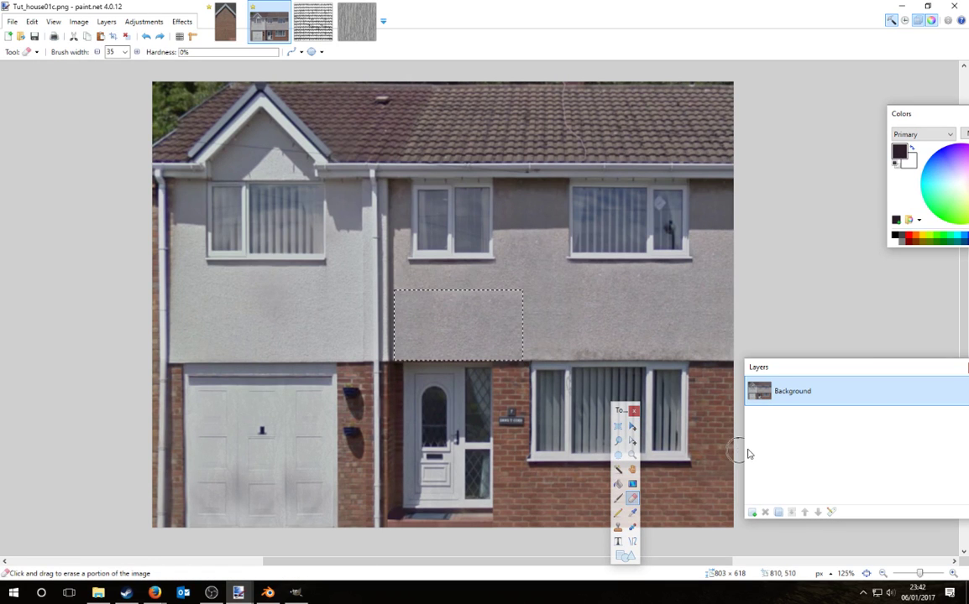
Step: Paste the patch onto another new layer, soften its edges and merge it into the background
key("ctrl+v")
left_click(752, 512)
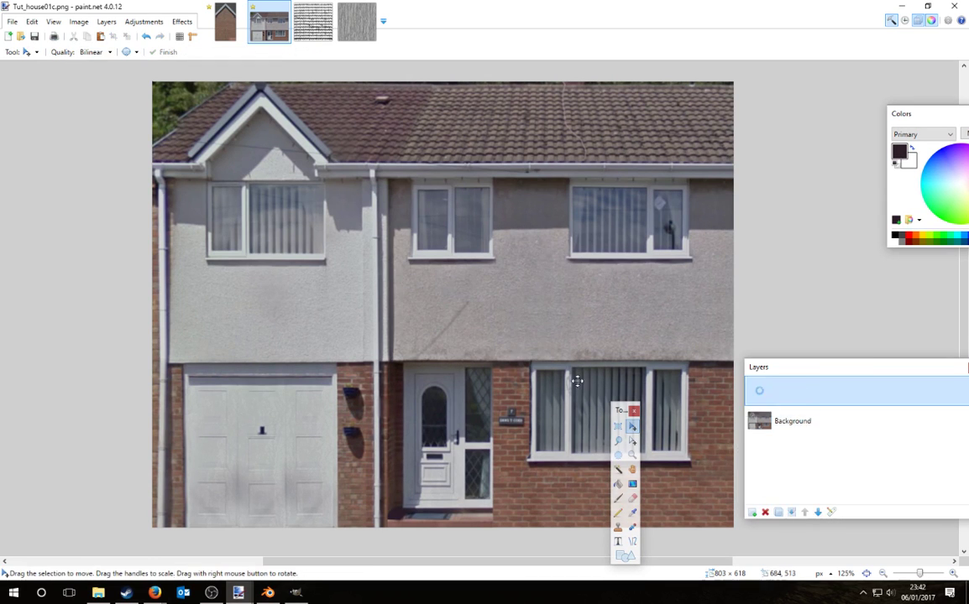
left_click(632, 498)
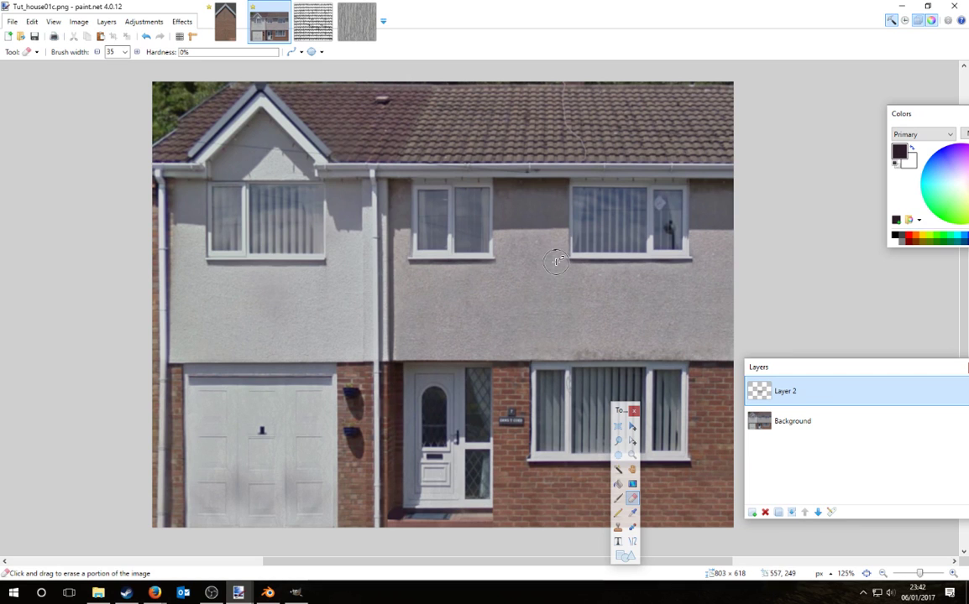
left_click(765, 512)
scroll(474, 331, "down", 2, "ctrl")
Step: Lasso-select the roof and sky area from the gable peak to the left edge
scroll(474, 331, "down", 2, "ctrl")
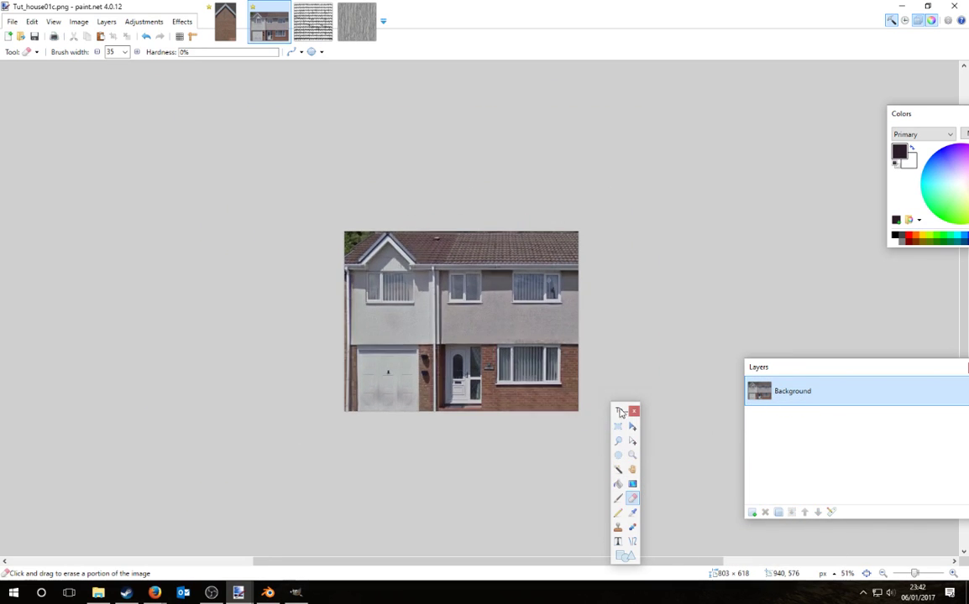
scroll(369, 221, "up", 4, "ctrl")
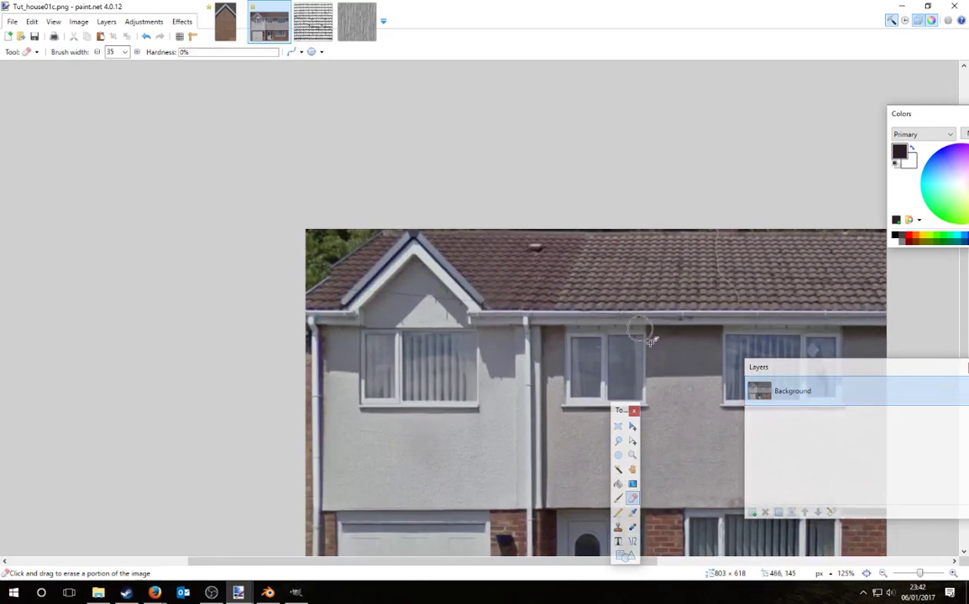
left_click(618, 441)
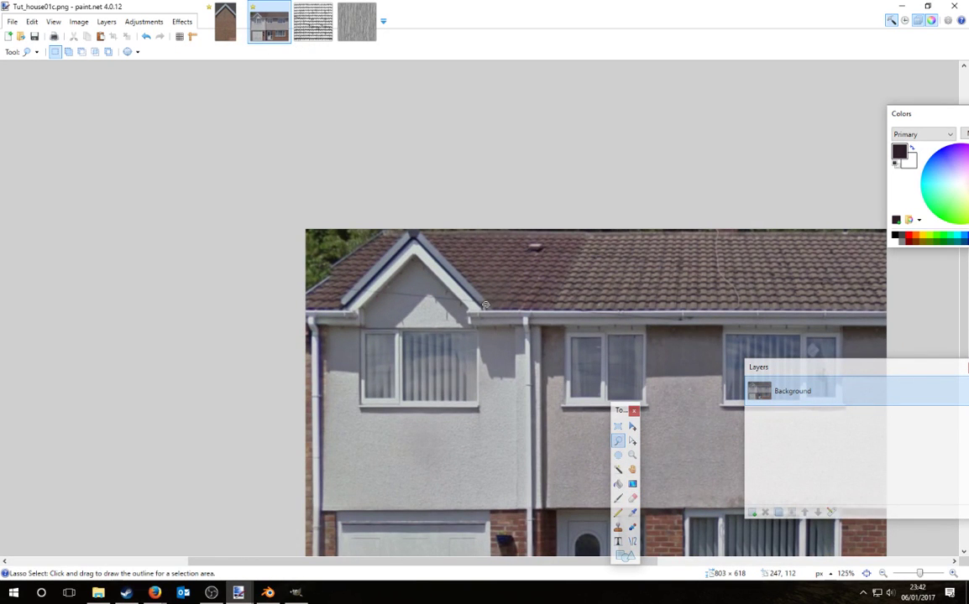
mouse_move(484, 304)
left_mouse_down()
mouse_move(713, 231)
mouse_move(957, 252)
mouse_move(963, 305)
left_mouse_up()
mouse_move(902, 300)
left_mouse_down()
mouse_move(638, 280)
mouse_move(377, 210)
mouse_move(445, 219)
mouse_move(572, 207)
mouse_move(588, 267)
mouse_move(496, 309)
mouse_move(491, 326)
mouse_move(411, 240)
mouse_move(378, 228)
mouse_move(319, 231)
mouse_move(324, 277)
mouse_move(367, 346)
left_mouse_up()
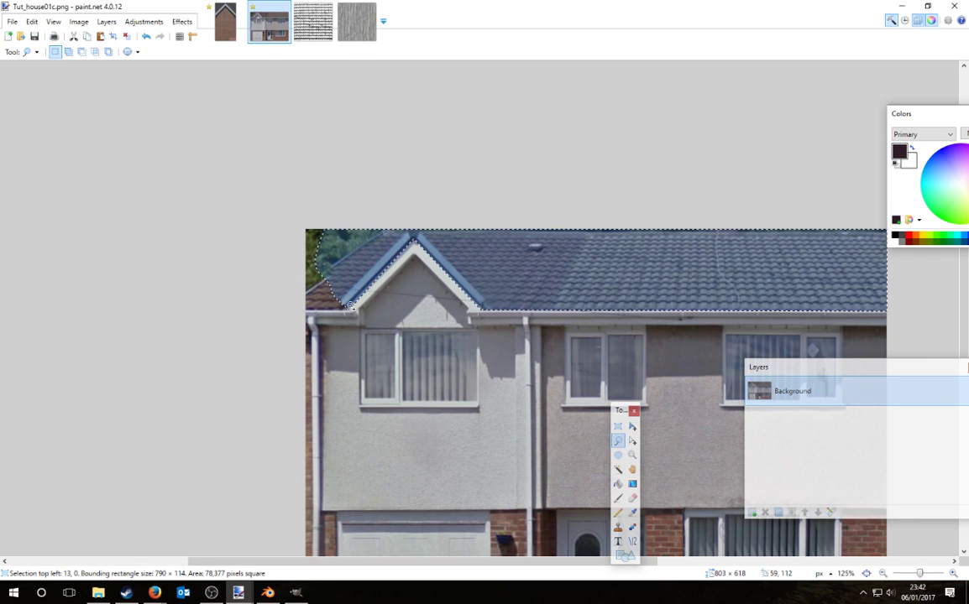
mouse_move(349, 310)
left_mouse_down()
mouse_move(289, 252)
mouse_move(277, 269)
mouse_move(281, 220)
mouse_move(229, 308)
left_mouse_up()
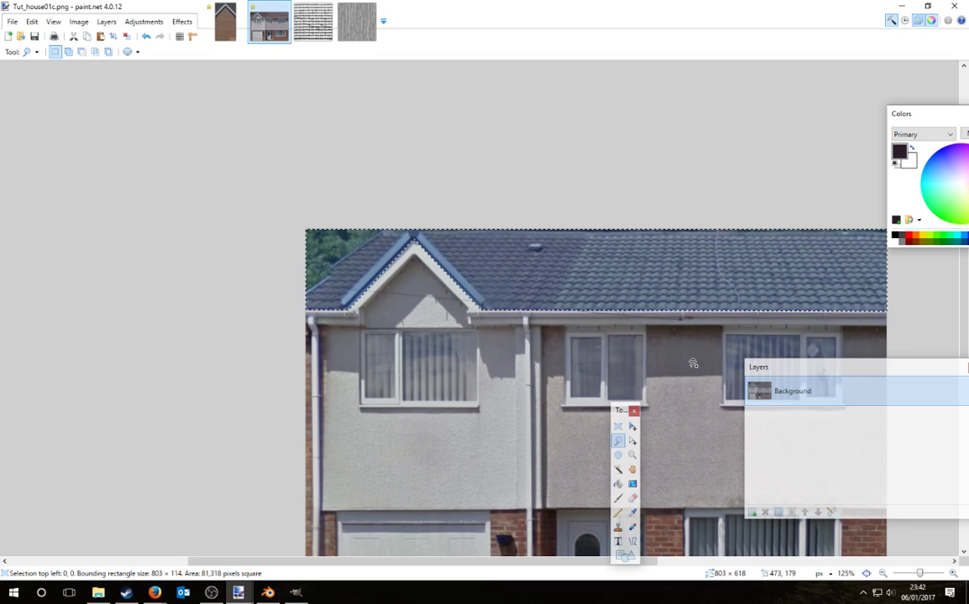
Step: Fill the selection dark grey on a new layer, deselect, close the Colors panel and merge down
left_click(753, 514)
left_click(618, 483)
left_click(767, 267)
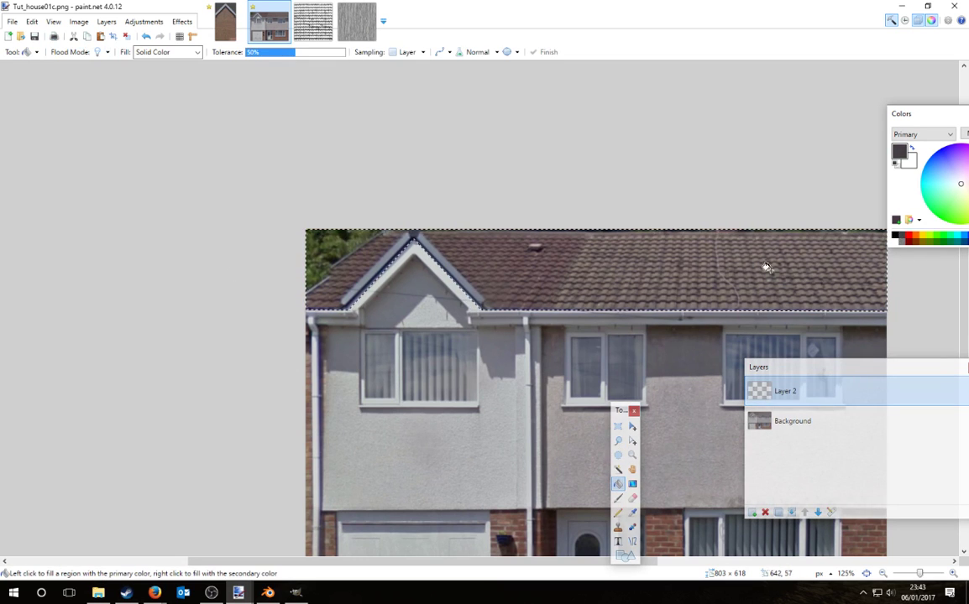
key("ctrl+d")
key("s")
scroll(296, 233, "down", 4, "ctrl")
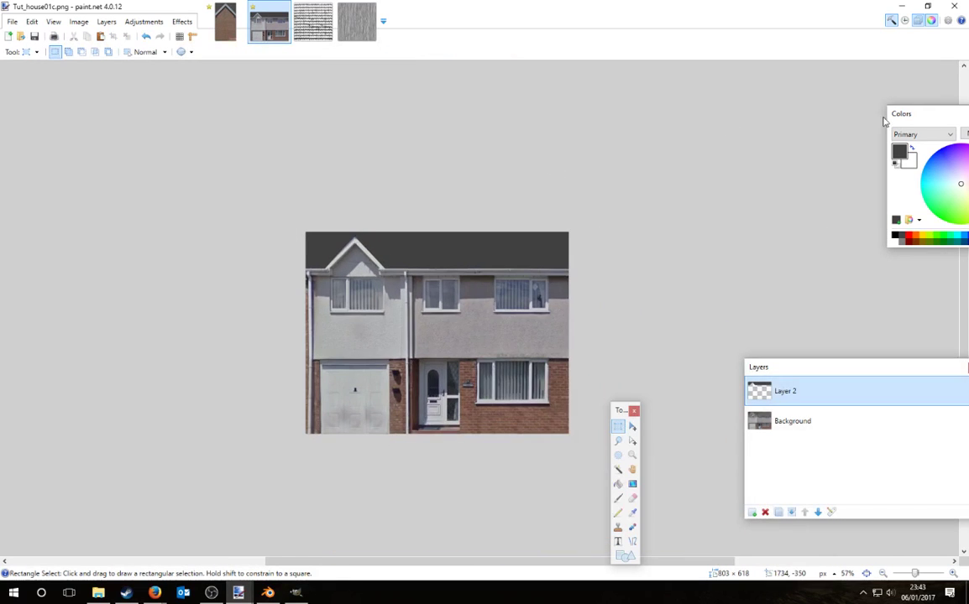
left_click_drag(891, 115, 574, 169)
left_click(677, 168)
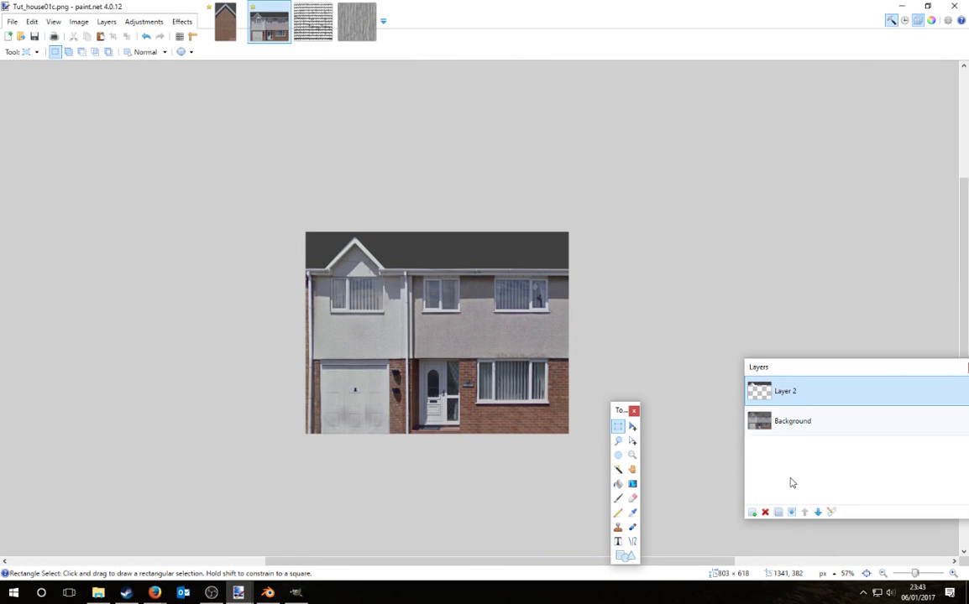
key("ctrl+m")
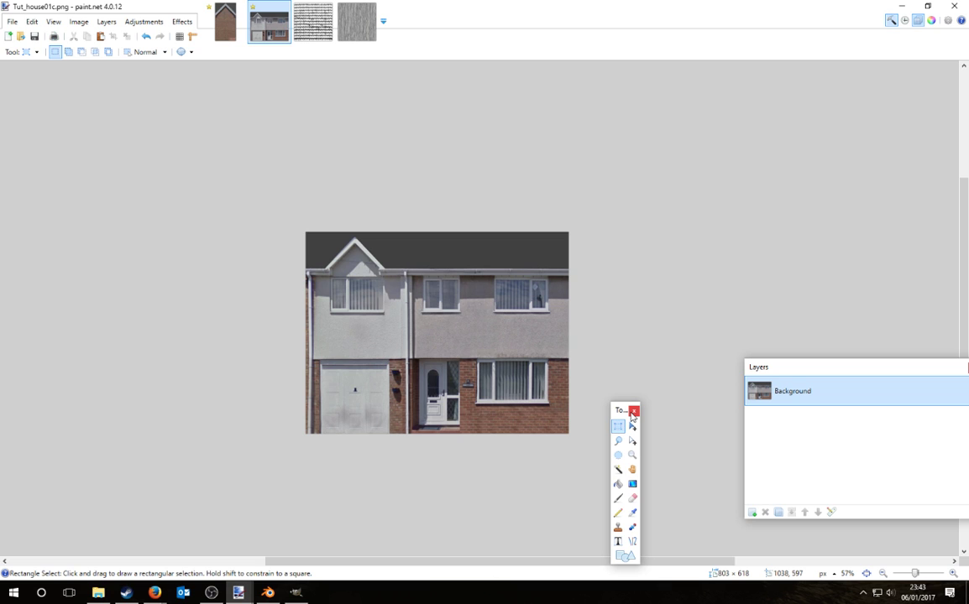
Step: Save the facade image, then delete the extra patch layer in Tut_house01a.png
left_click(79, 21)
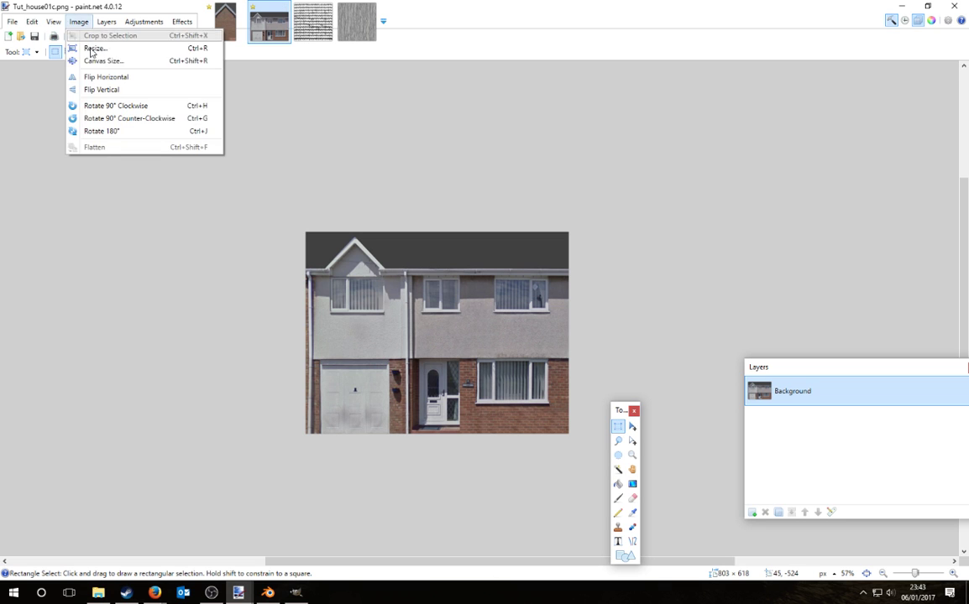
left_click(41, 103)
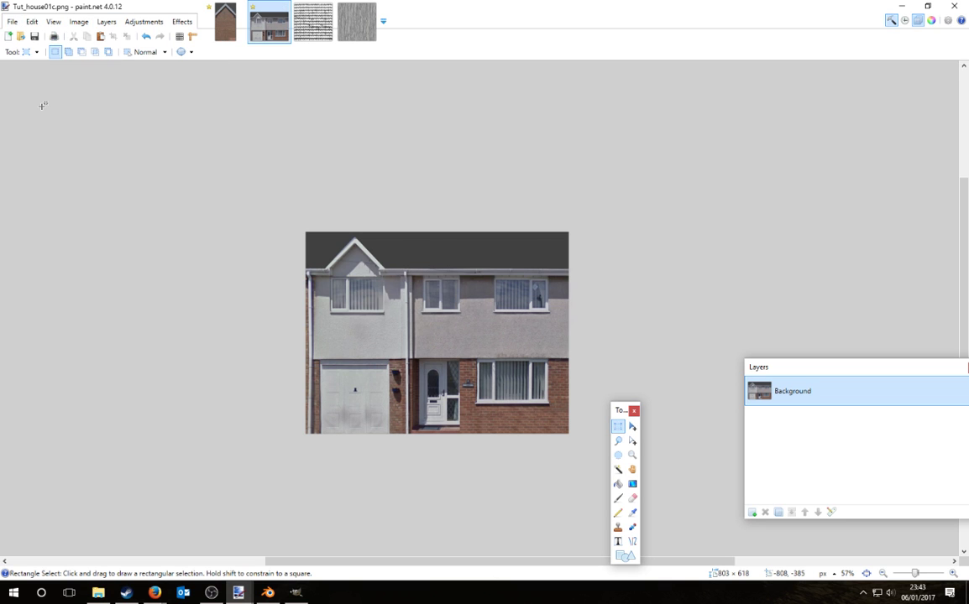
left_click(226, 26)
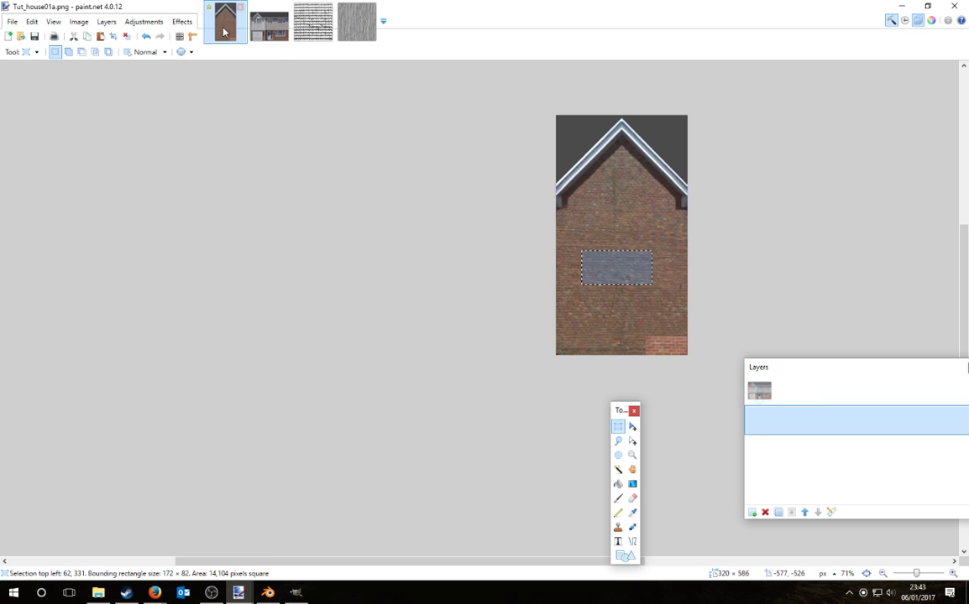
left_click(765, 512)
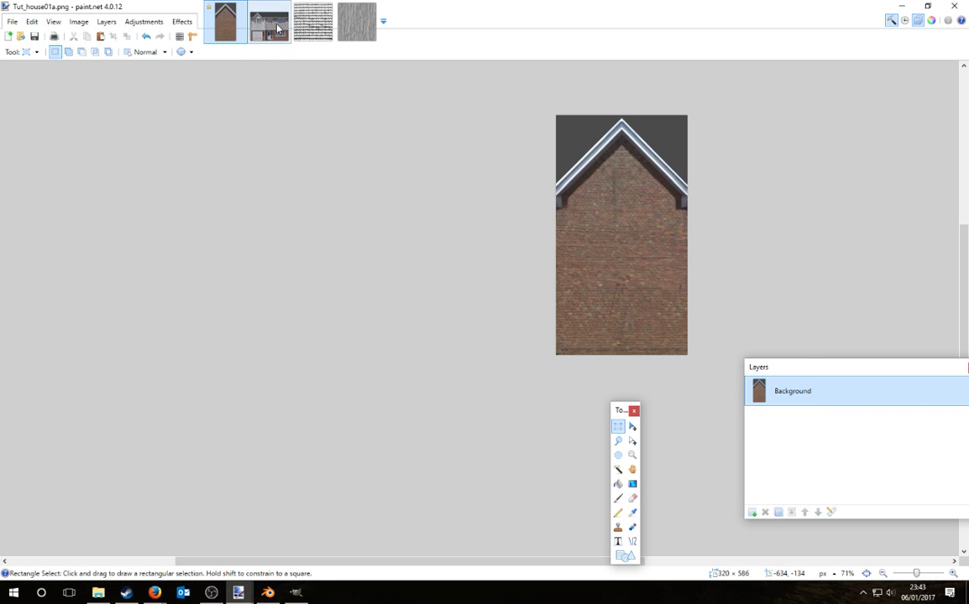
Step: Copy a small gable-peak sample from the facade, trial-paste it at the roof peak, then discard it
scroll(648, 378, "up", 5, "ctrl")
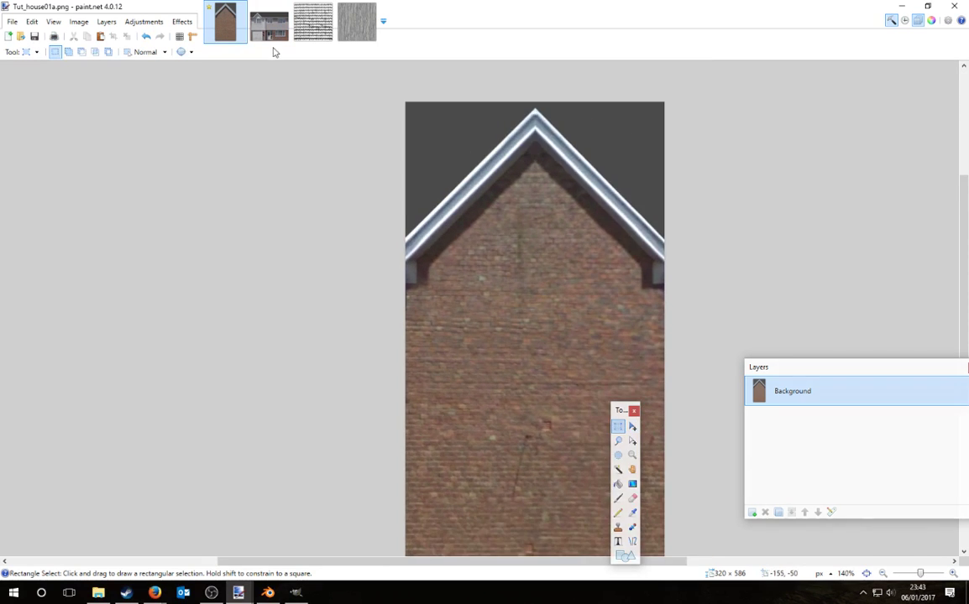
left_click(272, 33)
scroll(569, 320, "up", 3, "ctrl")
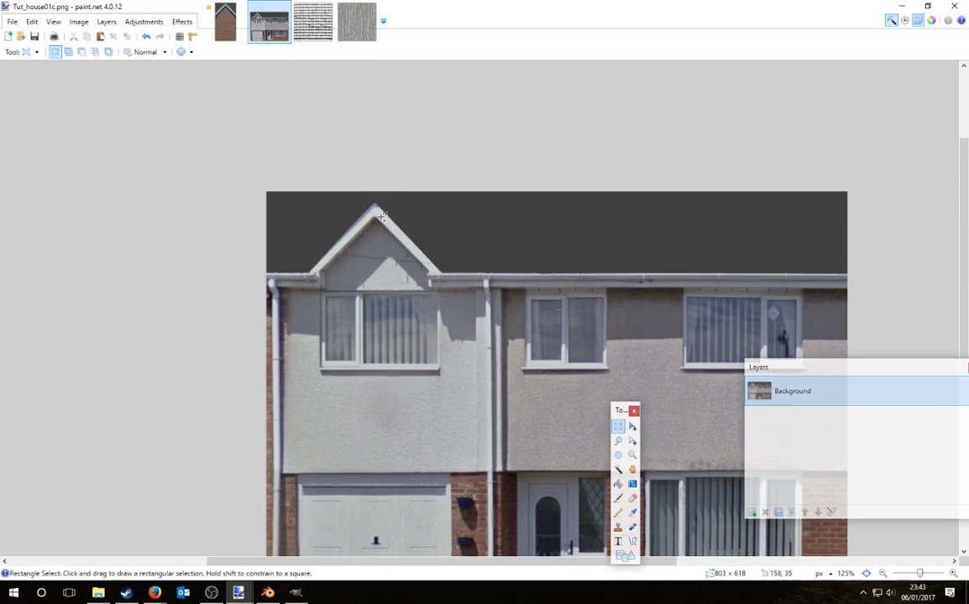
scroll(378, 221, "up", 3, "ctrl")
left_click_drag(375, 203, 387, 210)
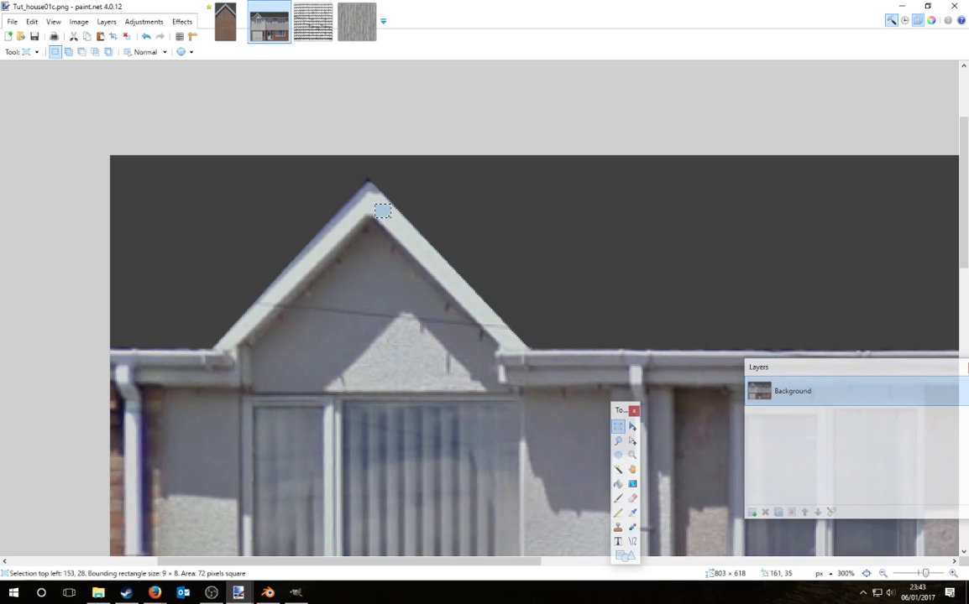
left_click(225, 21)
key("ctrl+v")
scroll(546, 143, "up", 5, "ctrl")
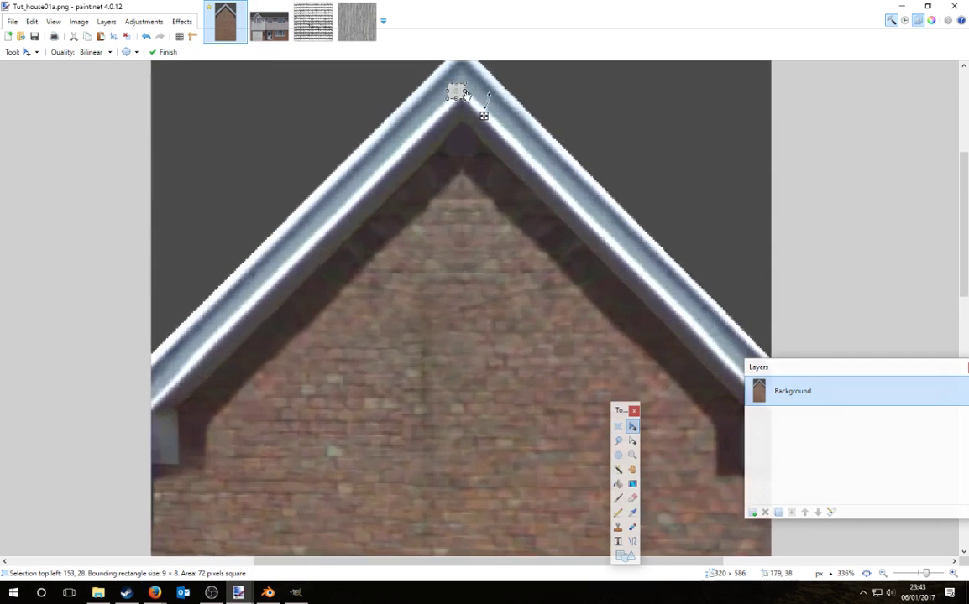
left_click_drag(548, 157, 406, 164)
key("ctrl+d")
Step: Paste the sample into a new layer, enlarge it to 55×58 pixels on the left roof edge, then Magic Wand-select
key("ctrl+shift+v")
scroll(507, 270, "down", 4, "ctrl")
left_click_drag(508, 273, 451, 382)
left_click_drag(414, 342, 433, 348)
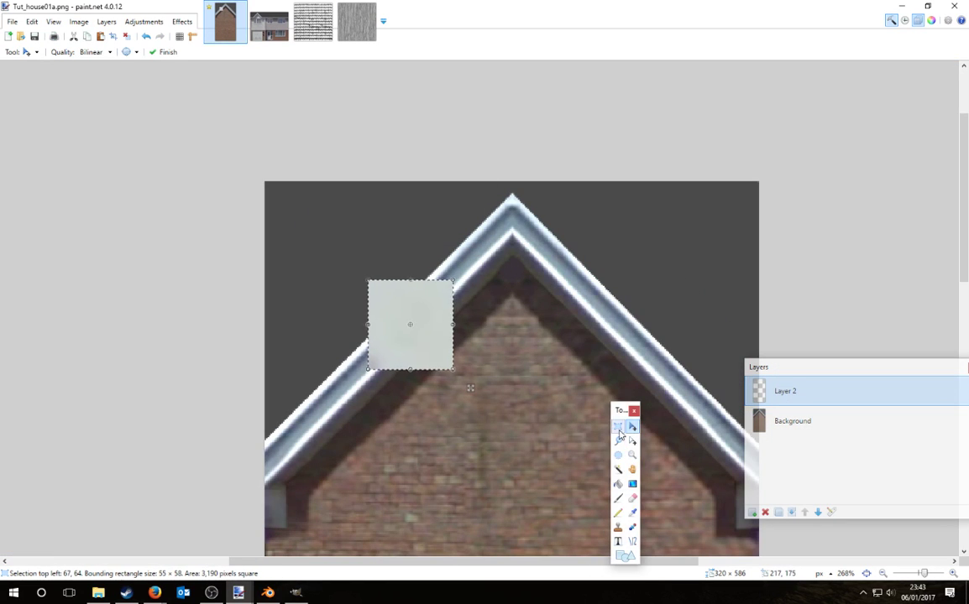
left_click(619, 428)
left_click(564, 466)
left_click(618, 441)
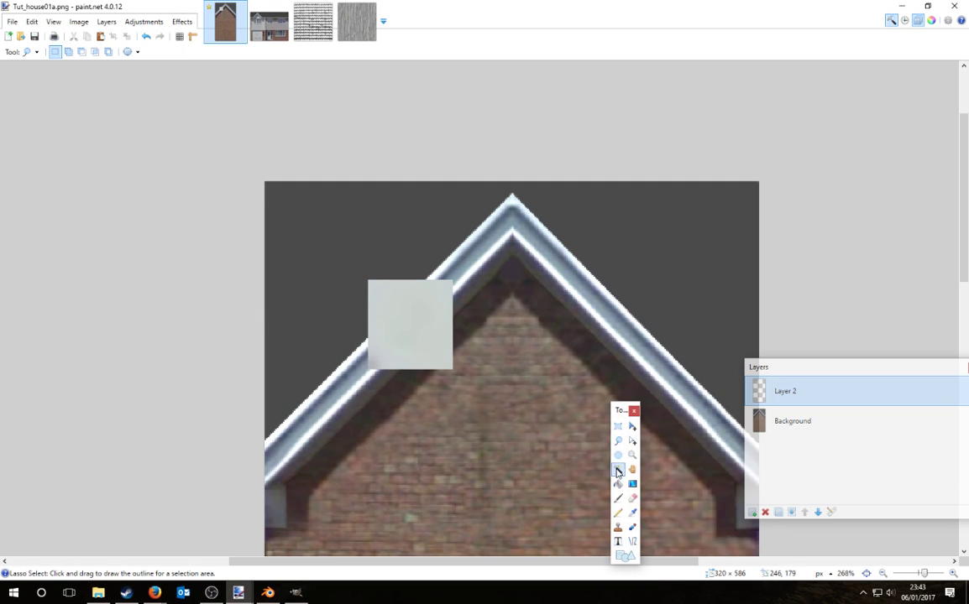
left_click(618, 469)
left_click(602, 294)
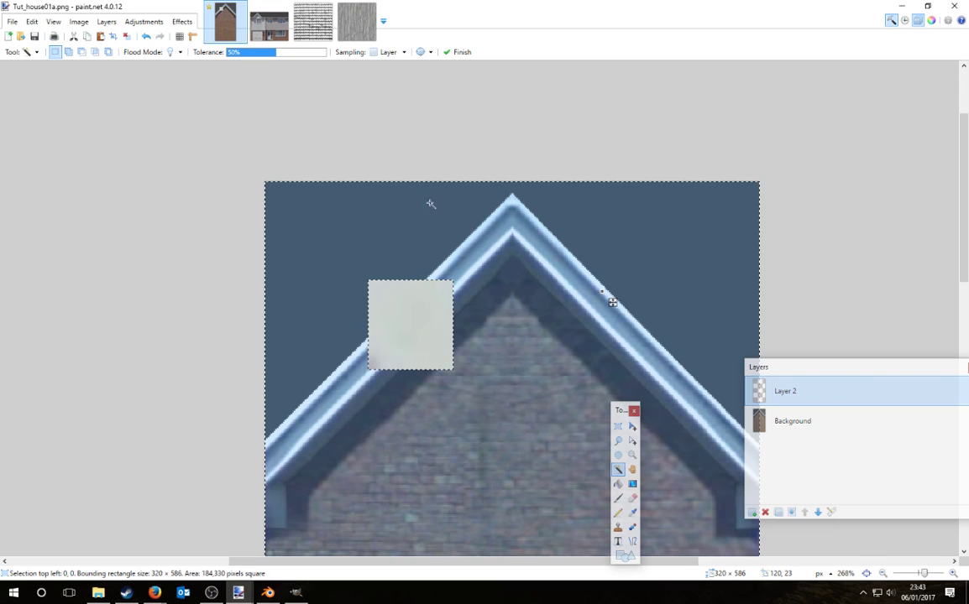
Step: On the Background layer, Magic Wand-select the white roof trim with a slightly lower tolerance
left_click(804, 426)
left_click(575, 283)
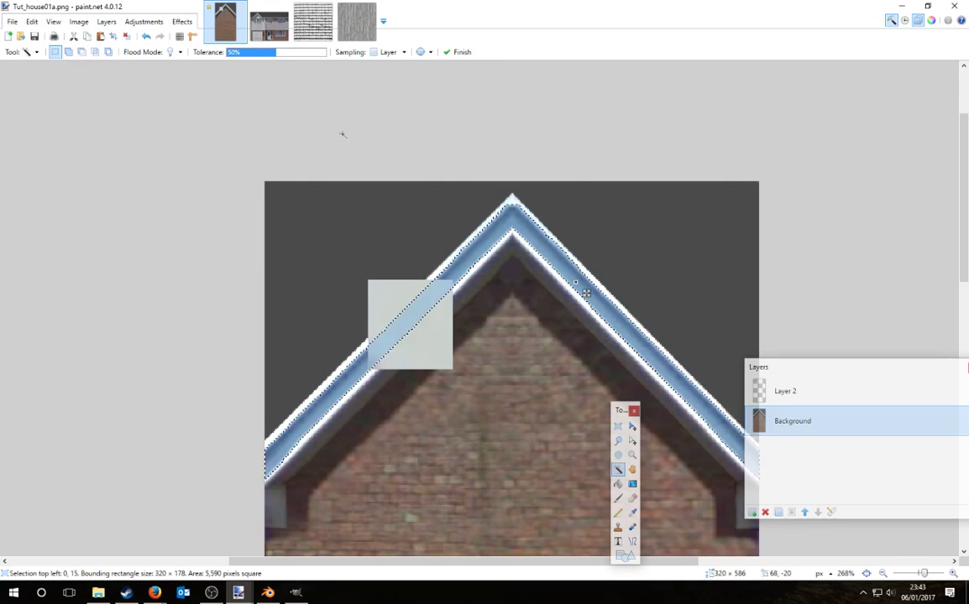
left_click_drag(252, 52, 275, 56)
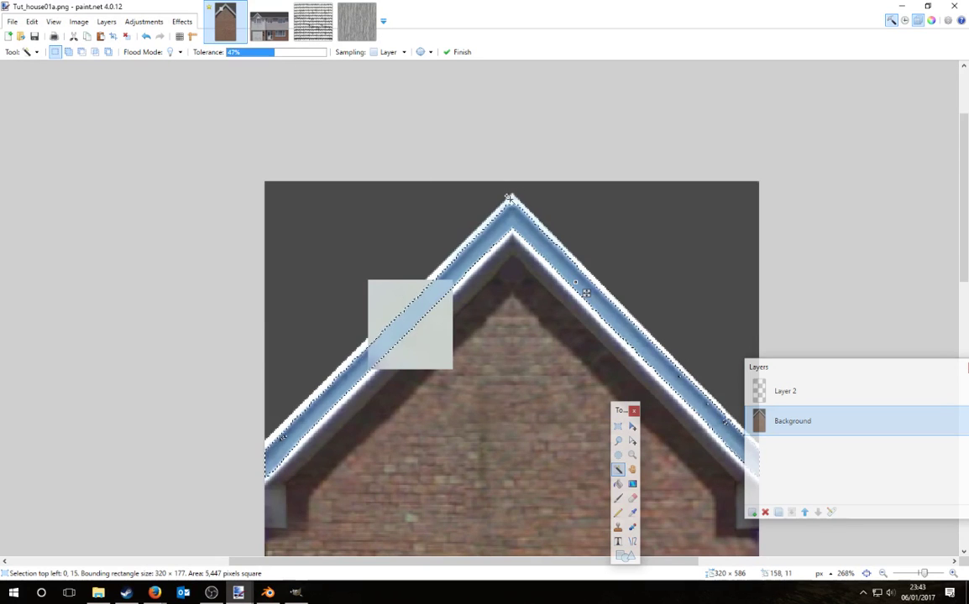
left_click(514, 202)
left_click(309, 443)
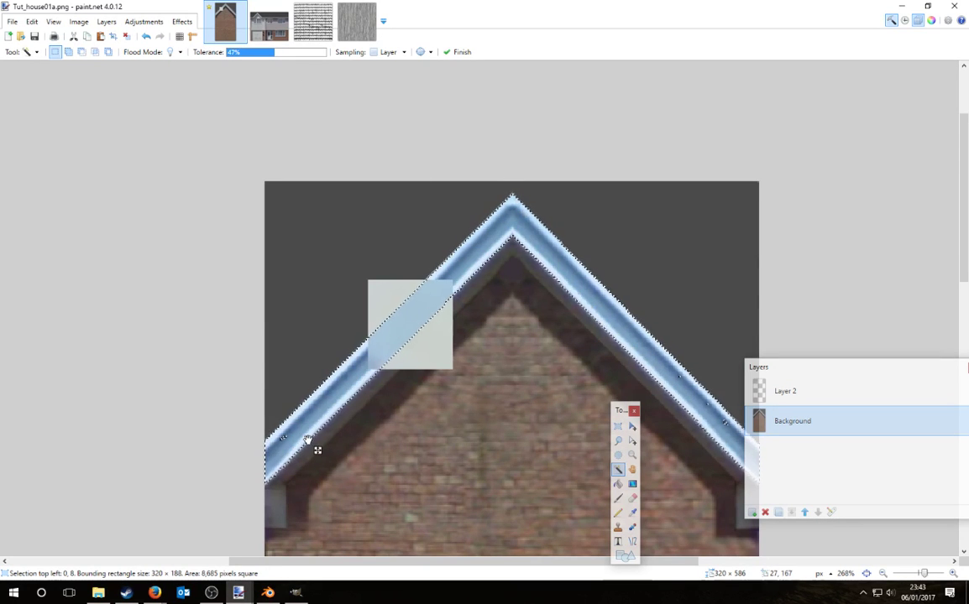
scroll(588, 411, "down", 3, "ctrl")
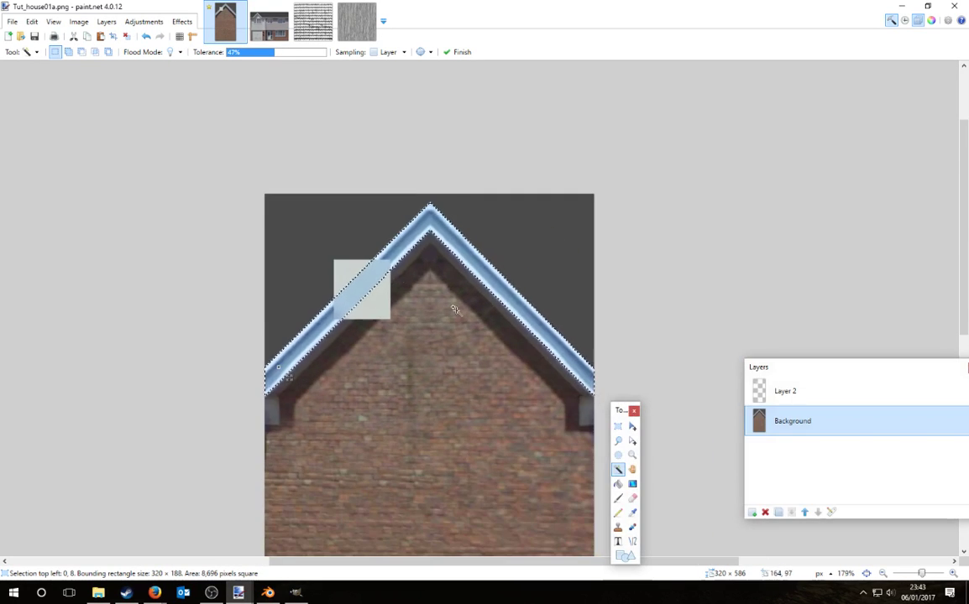
scroll(588, 410, "up", 3, "ctrl")
left_click(588, 411)
key("ctrl+z")
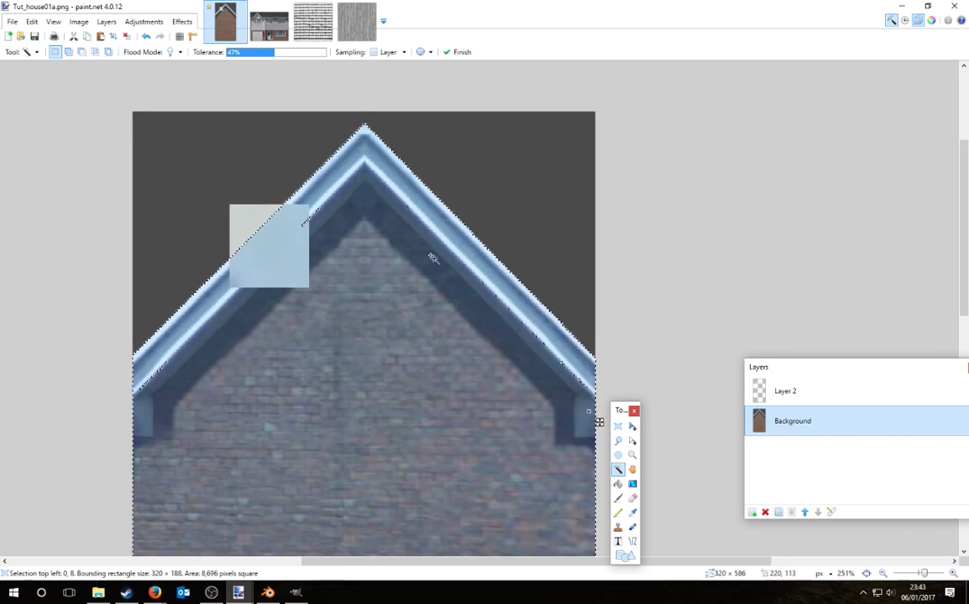
Step: Darken the selected trim with Brightness/Contrast at brightness -22, contrast -30
left_click(144, 22)
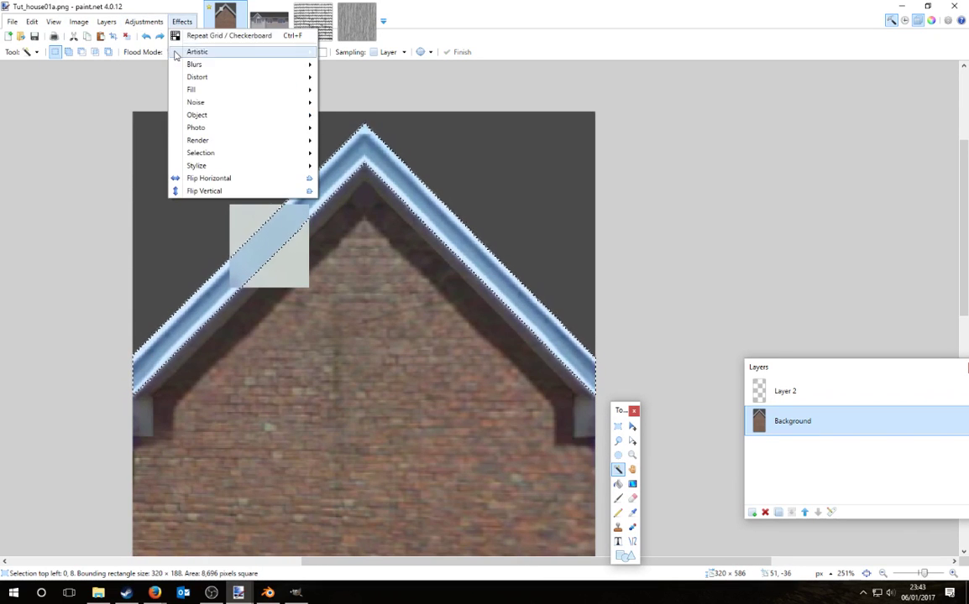
left_click(154, 61)
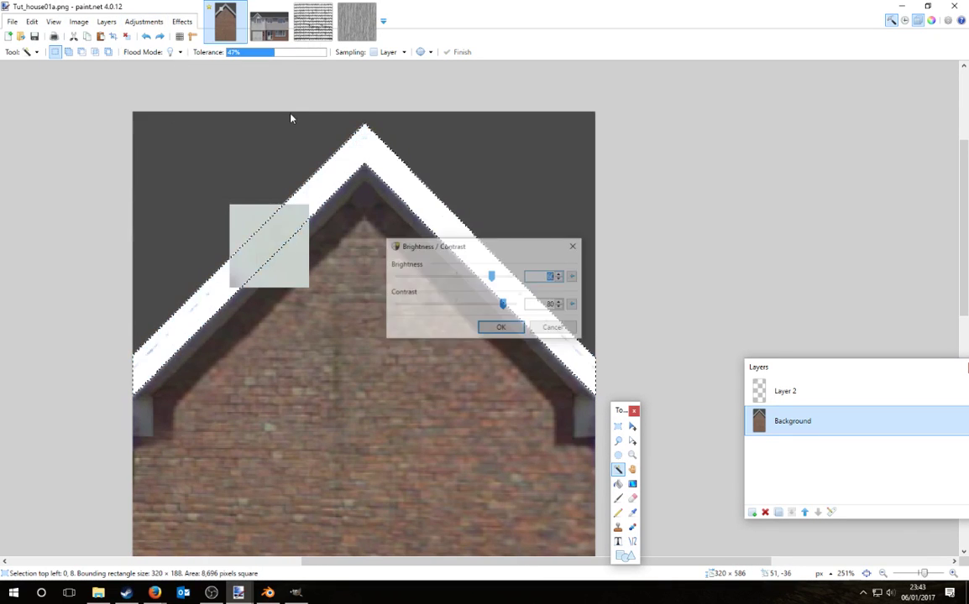
left_click(573, 304)
left_click(574, 276)
mouse_move(456, 277)
left_mouse_down()
mouse_move(443, 279)
mouse_move(448, 307)
mouse_move(435, 307)
mouse_move(443, 281)
left_mouse_up()
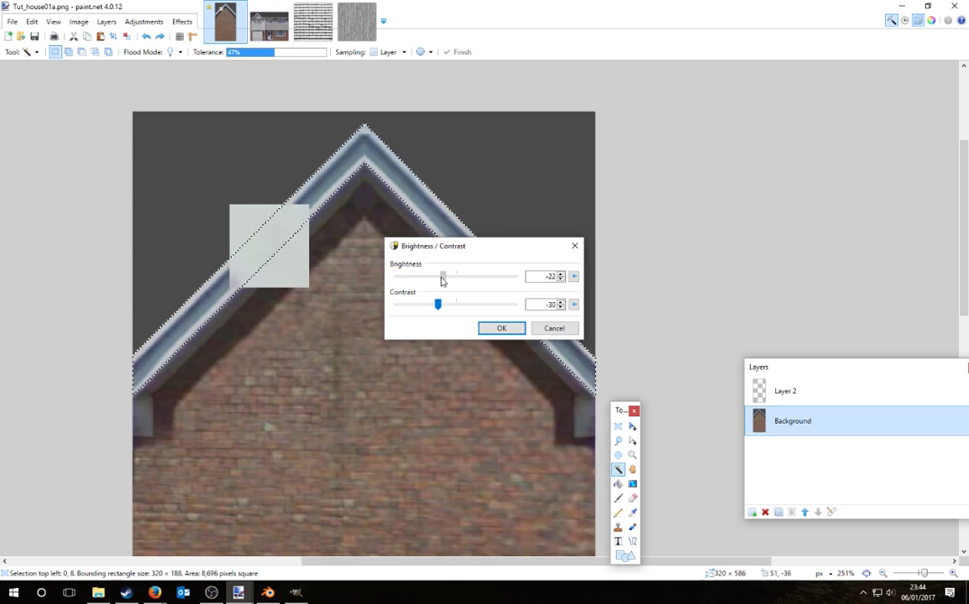
left_click(501, 328)
Step: Deselect and delete the layer holding the pale square
key("s")
key("ctrl+d")
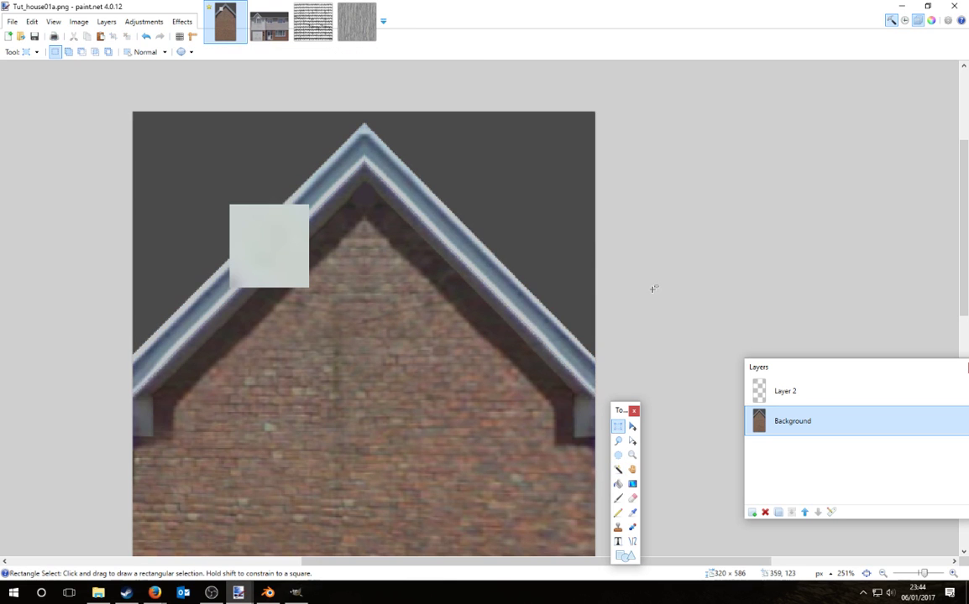
left_click(848, 391)
left_click(767, 513)
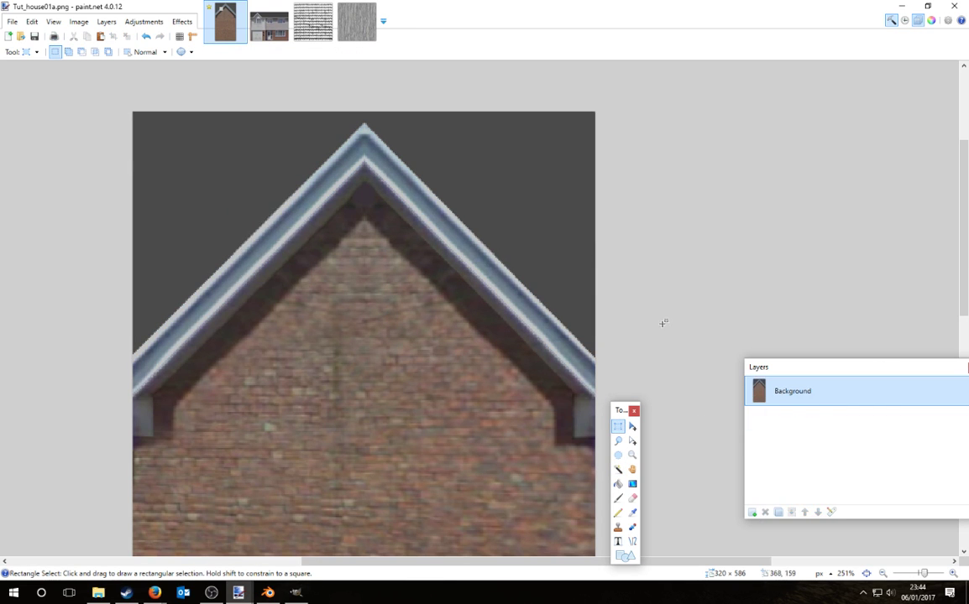
scroll(664, 324, "down", 5, "ctrl")
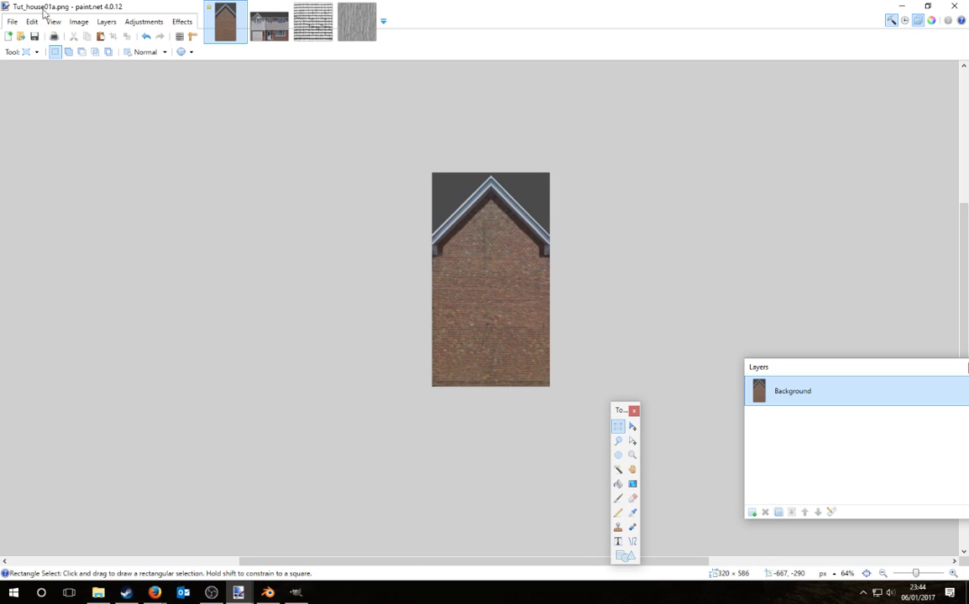
Step: Save the brick gable image and resize it to 256 pixels wide
left_click(12, 21)
left_click(32, 98)
left_click(78, 21)
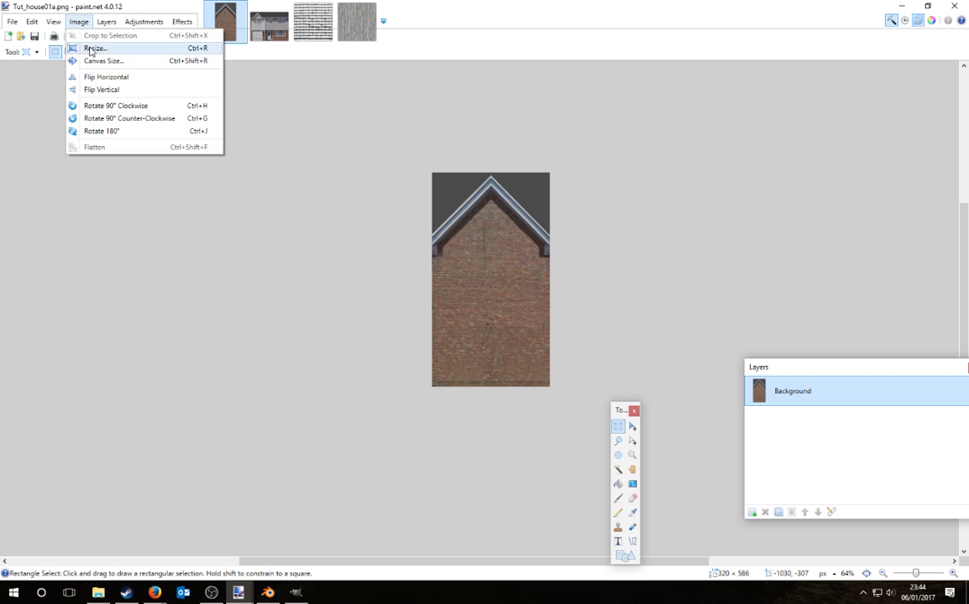
left_click(91, 46)
left_click_drag(512, 186, 710, 158)
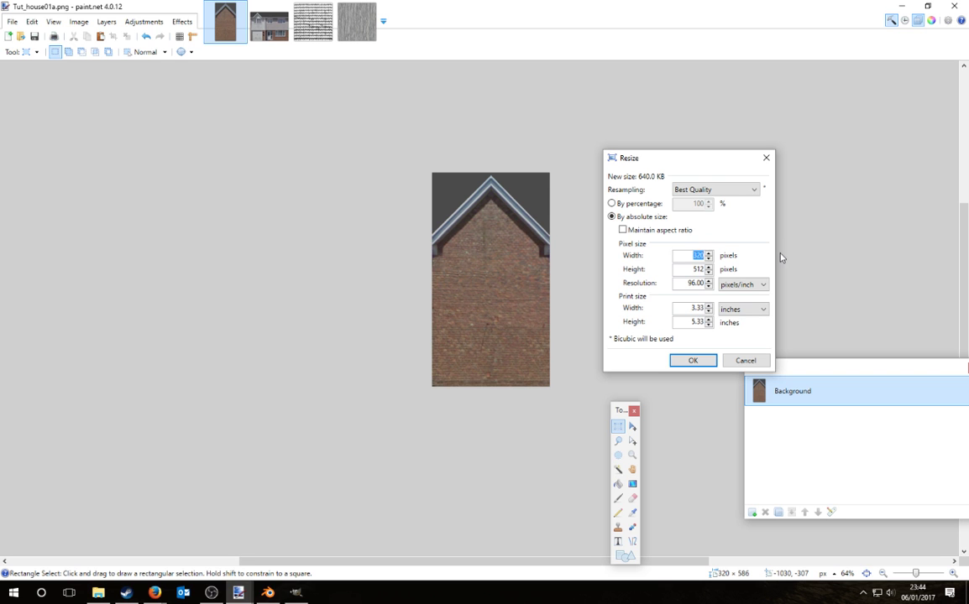
type("256")
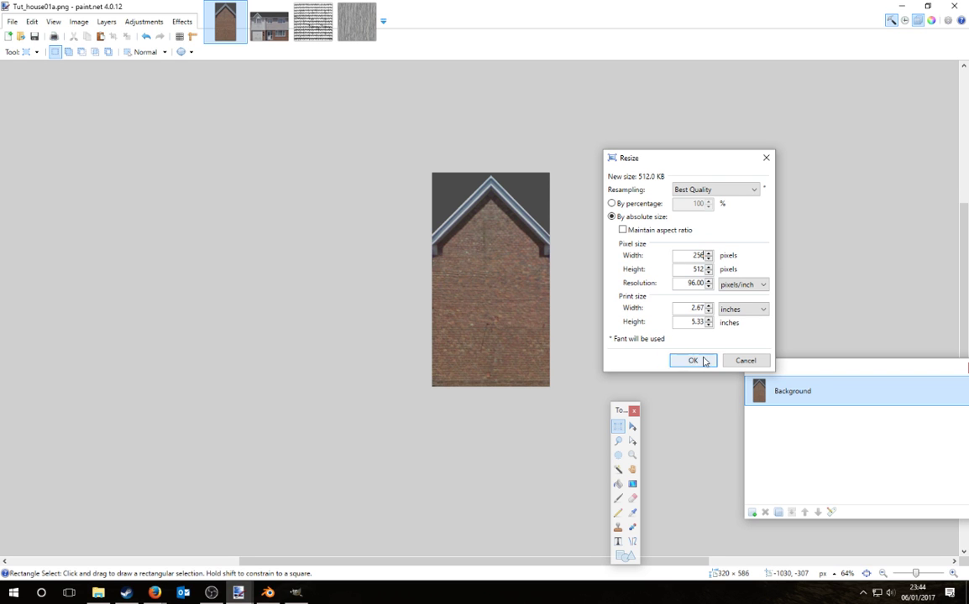
left_click(690, 360)
Step: Recheck the brick gable in the Resize dialog, confirming it stays 256 × 512
left_click(269, 32)
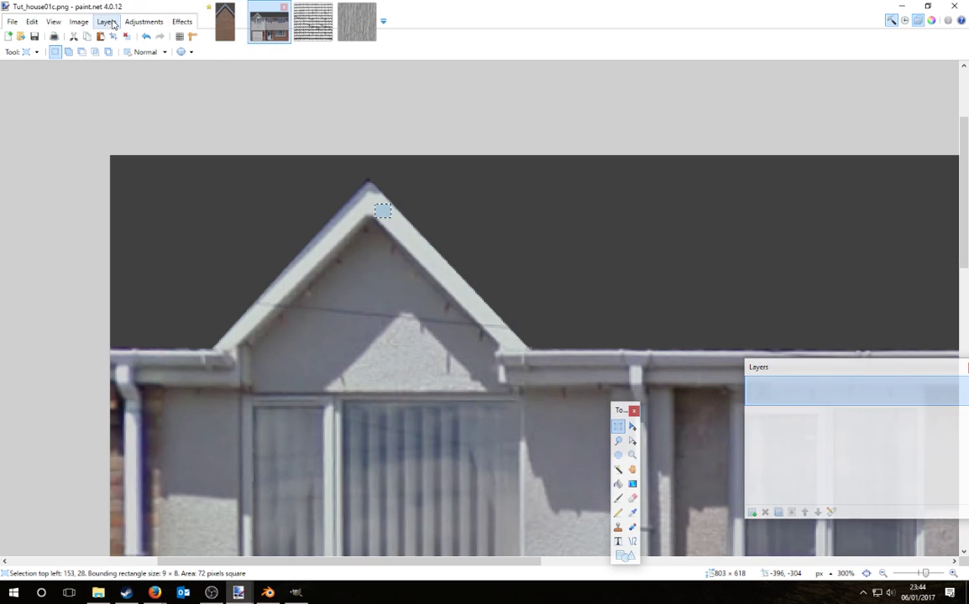
left_click(212, 26)
left_click(12, 21)
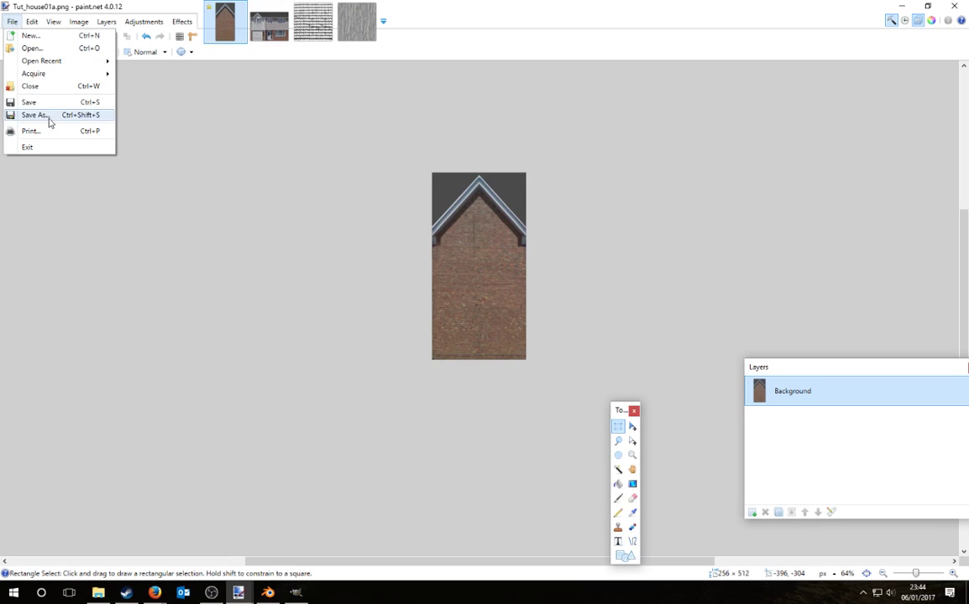
left_click(78, 21)
left_click(94, 49)
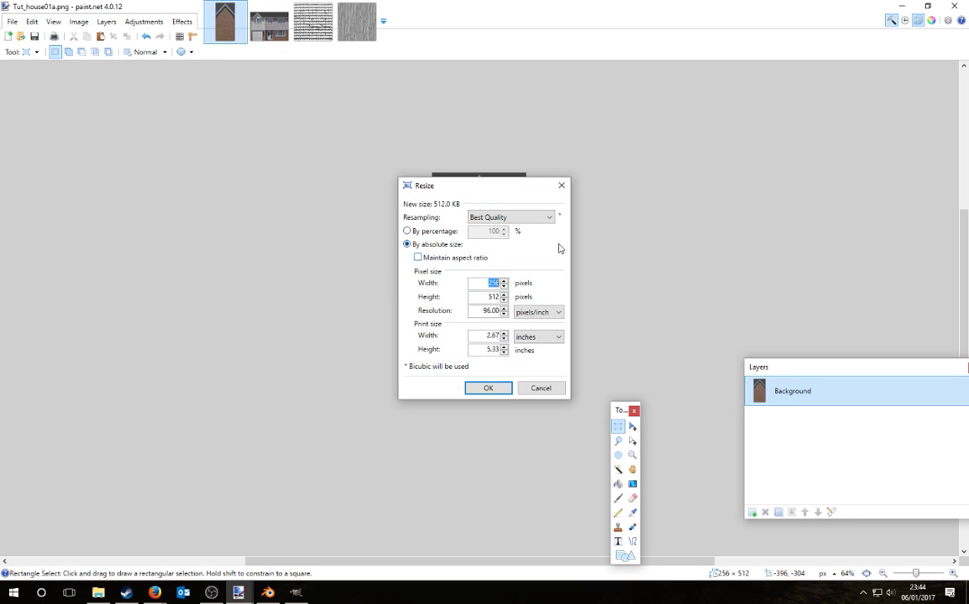
left_click_drag(494, 189, 607, 163)
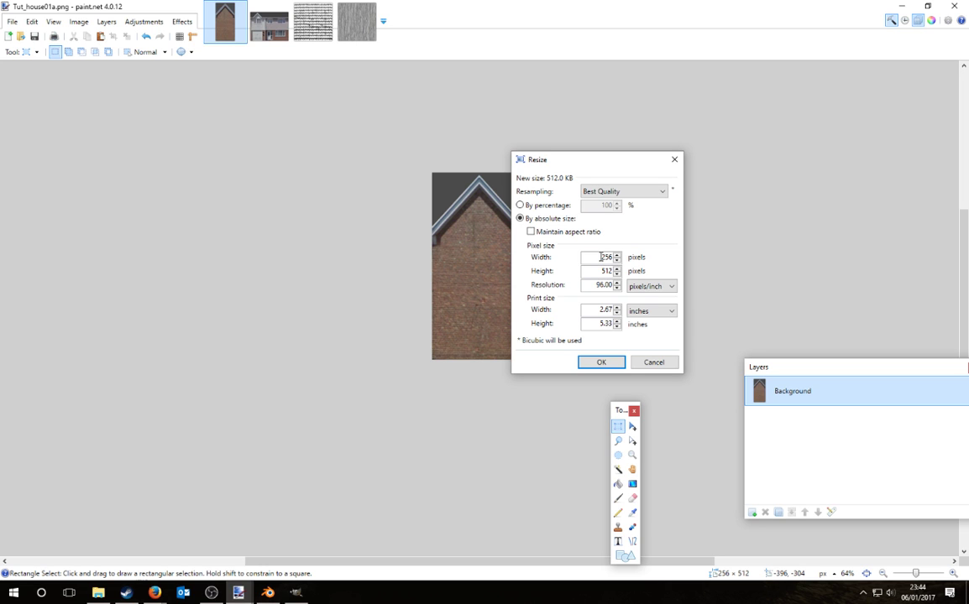
left_click(601, 362)
Step: Resize Tut_house01c.png to 512 × 512 pixels and fit it in view
left_click(268, 22)
left_click(78, 20)
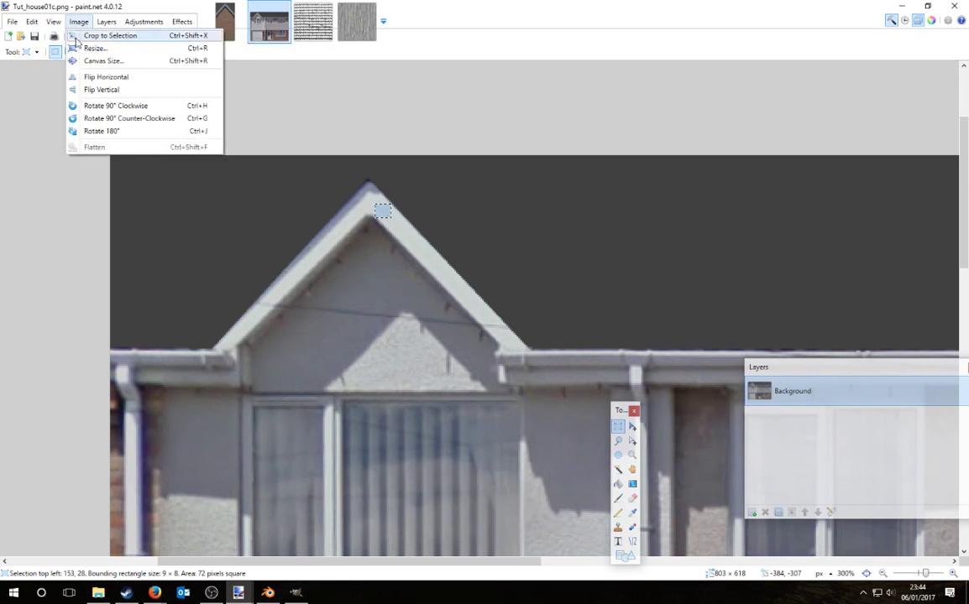
left_click(99, 48)
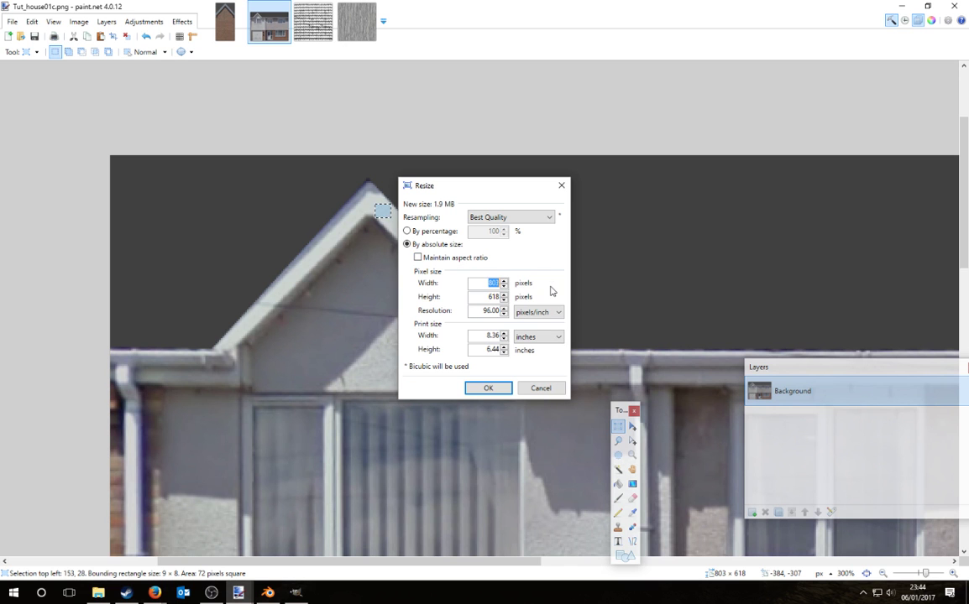
key("Return")
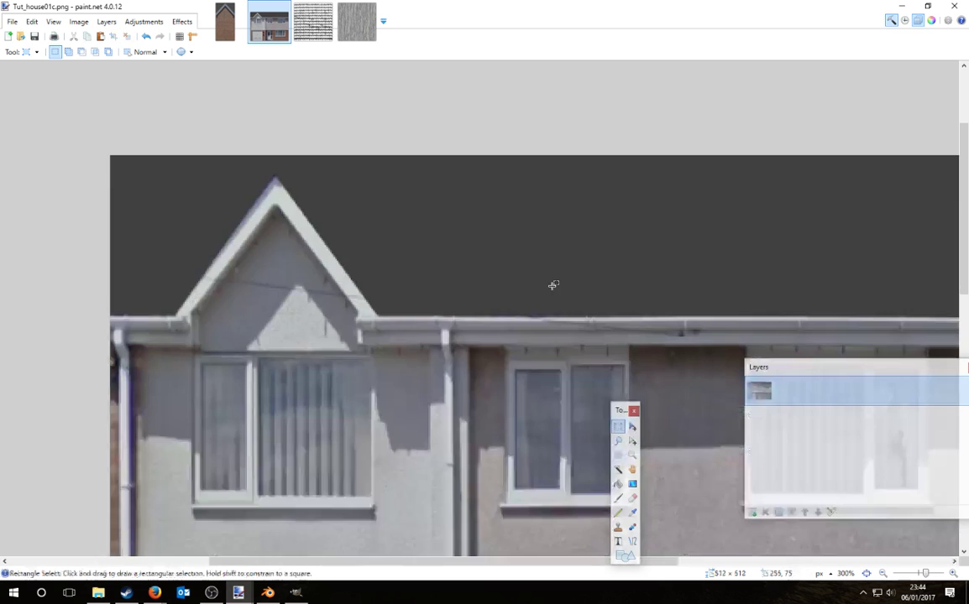
key("ctrl+b")
Step: Save the resized house image and confirm the black-and-white texture stays 128 × 128
left_click(13, 21)
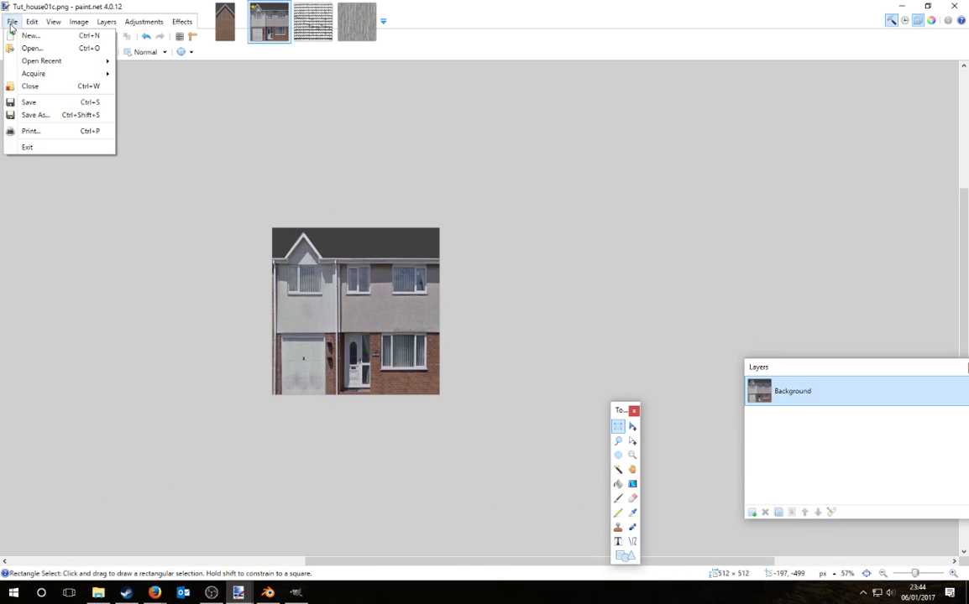
left_click(30, 101)
left_click(323, 34)
left_click(79, 21)
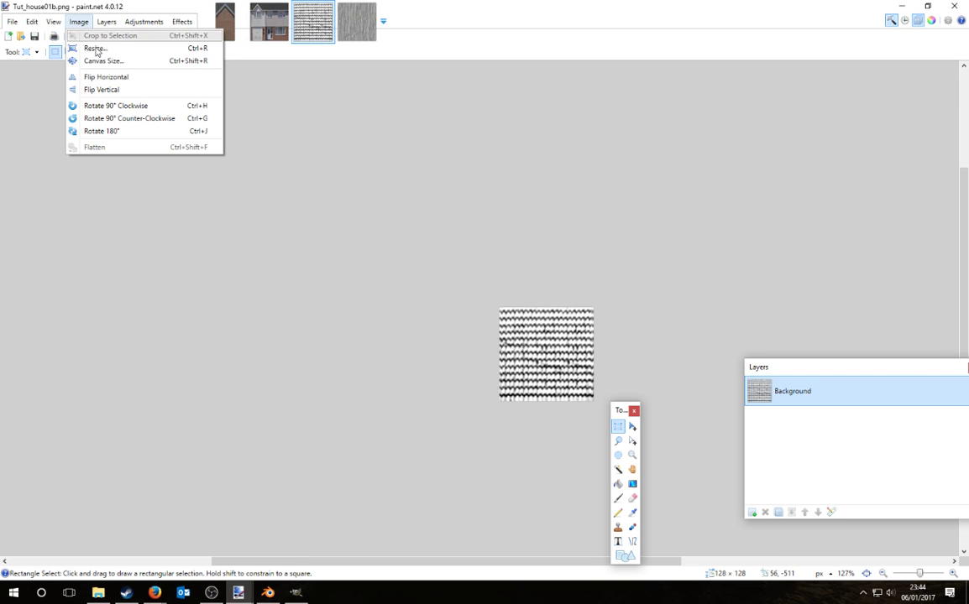
left_click(89, 47)
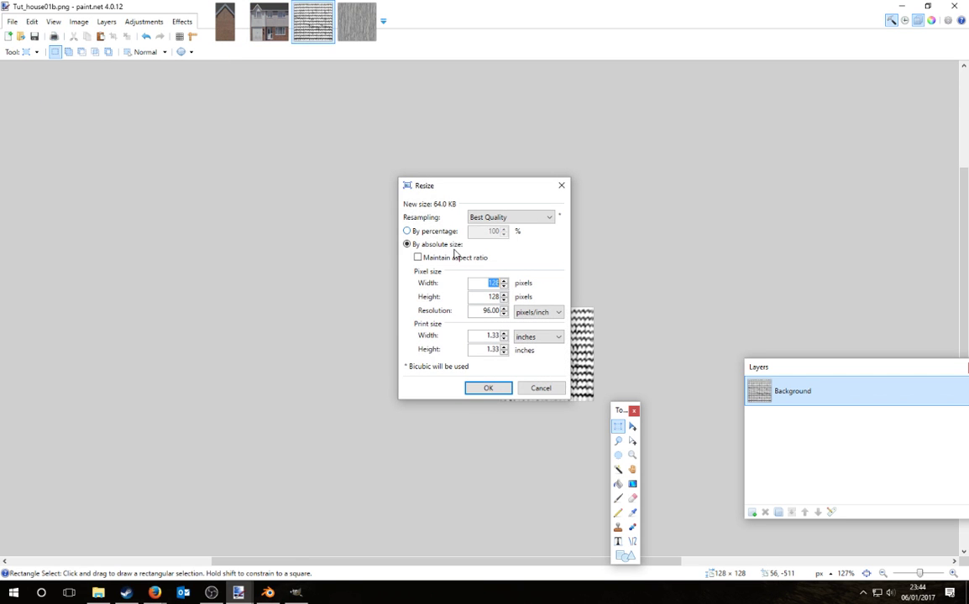
left_click(488, 388)
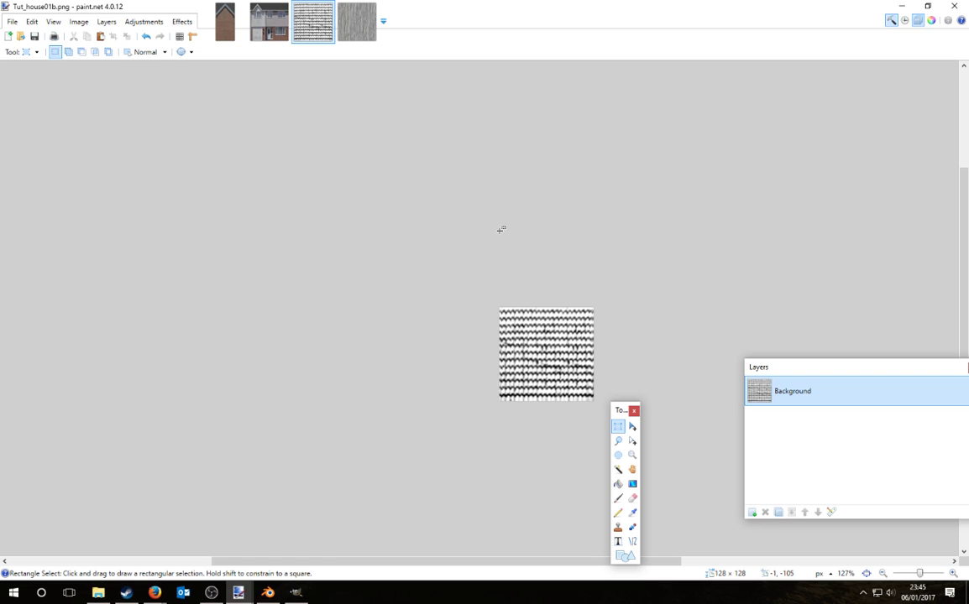
Step: Close the four open texture images and quit paint.net
left_click(329, 8)
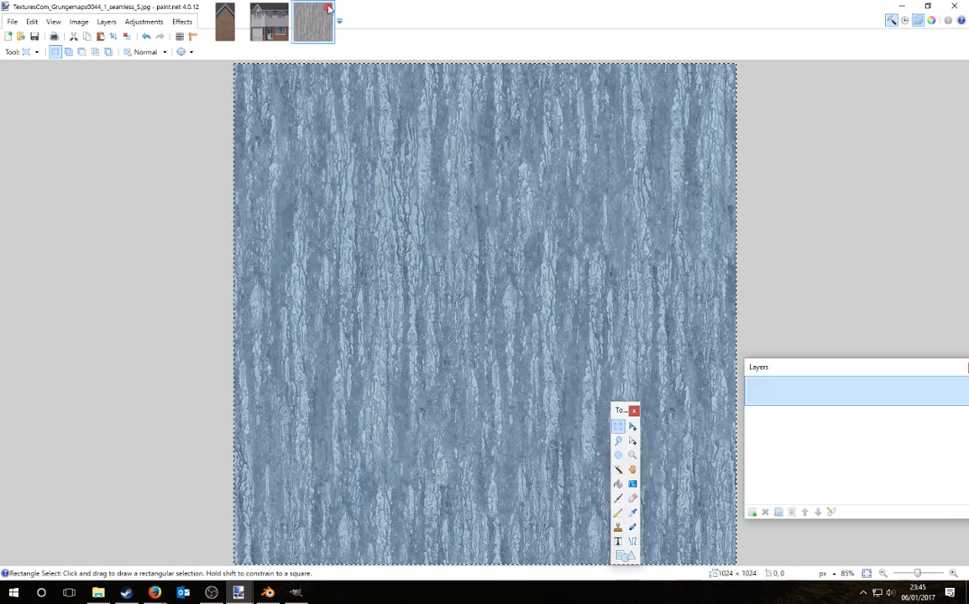
left_click(328, 8)
left_click(284, 8)
left_click(243, 8)
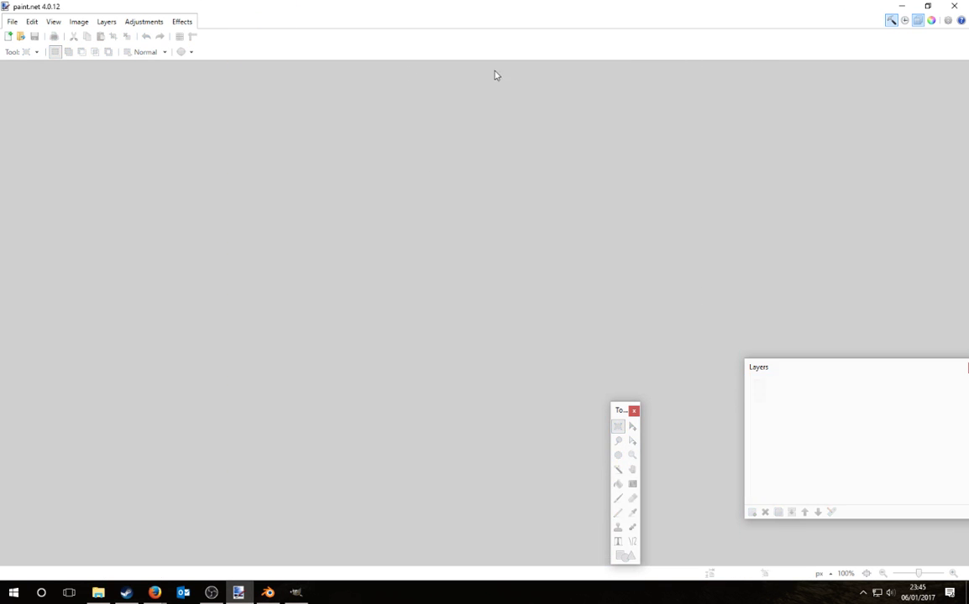
left_click(966, 4)
Step: Show the Pontypridd Google Maps page in Firefox in satellite view, zoomed onto the estate
left_click(240, 593)
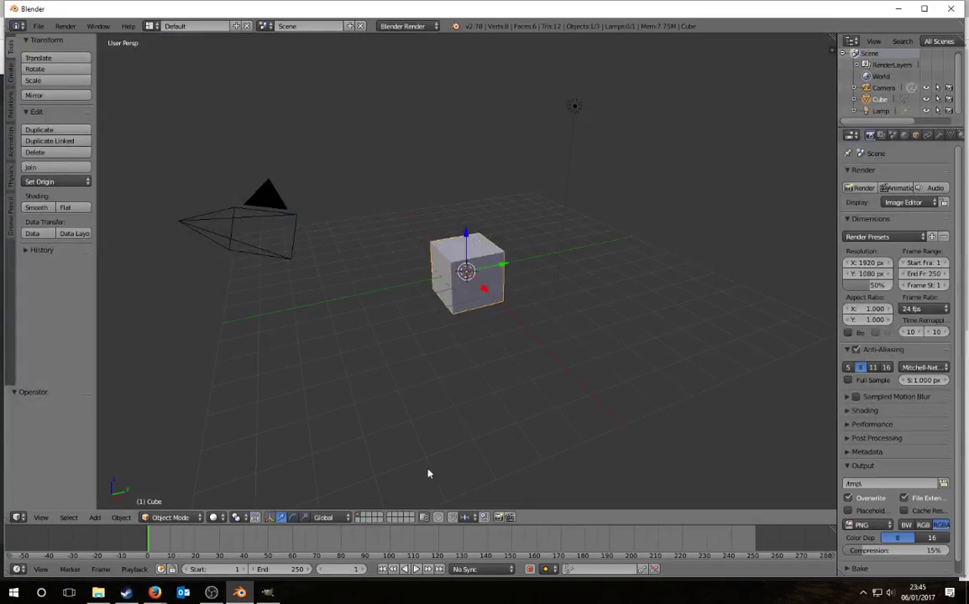
left_click(154, 592)
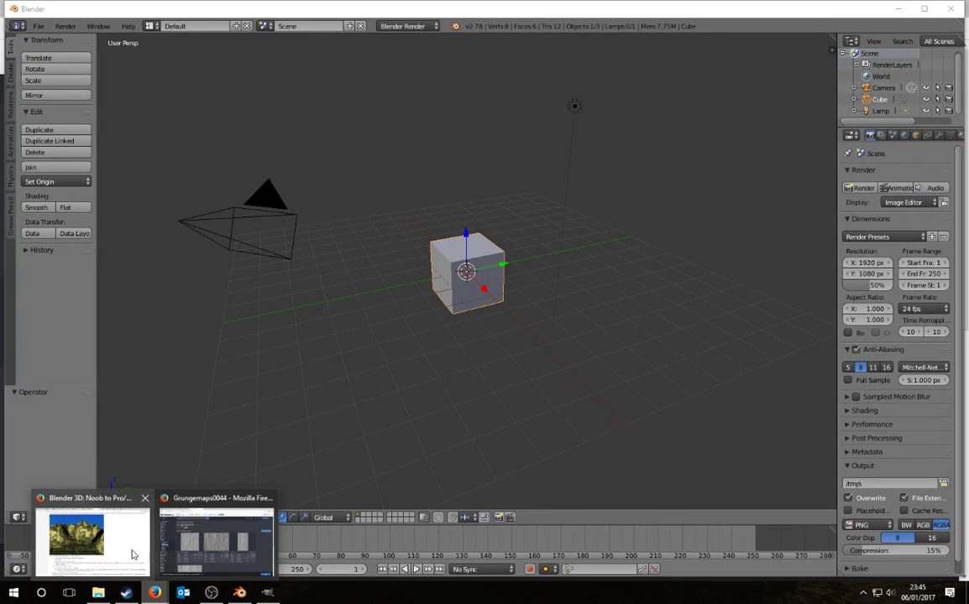
left_click(215, 537)
left_click(92, 8)
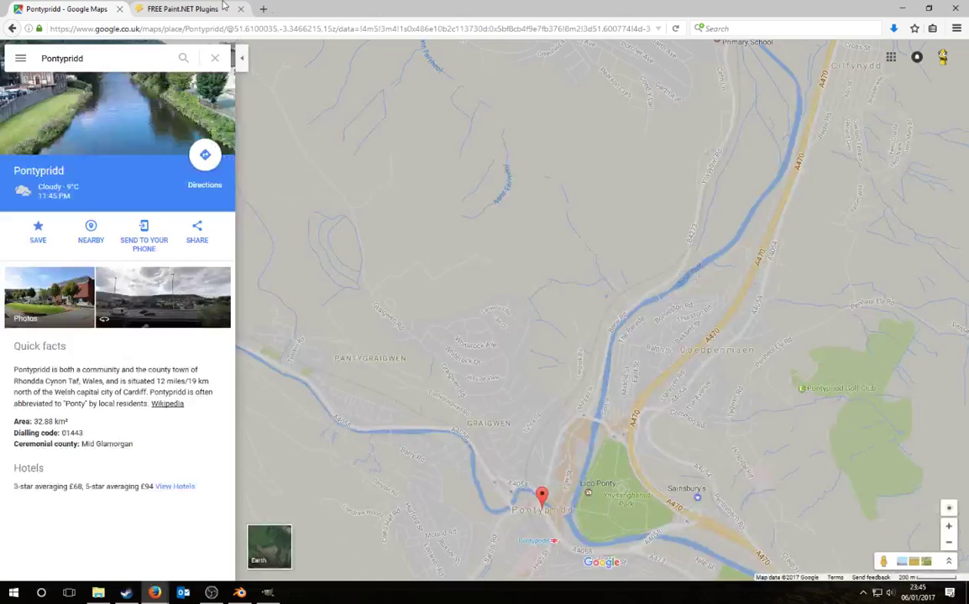
left_click(273, 546)
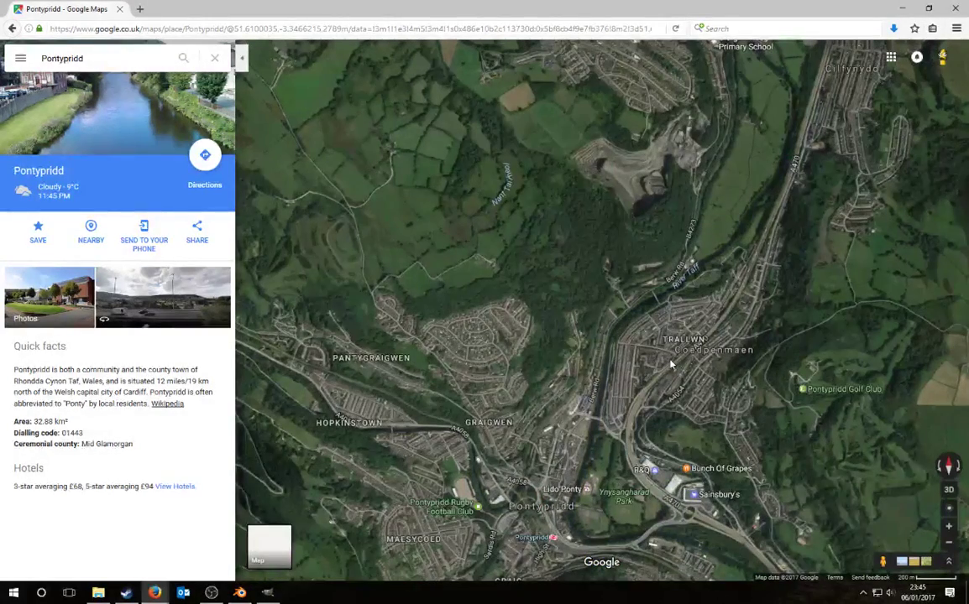
scroll(402, 258, "up", 3)
scroll(450, 297, "up", 2)
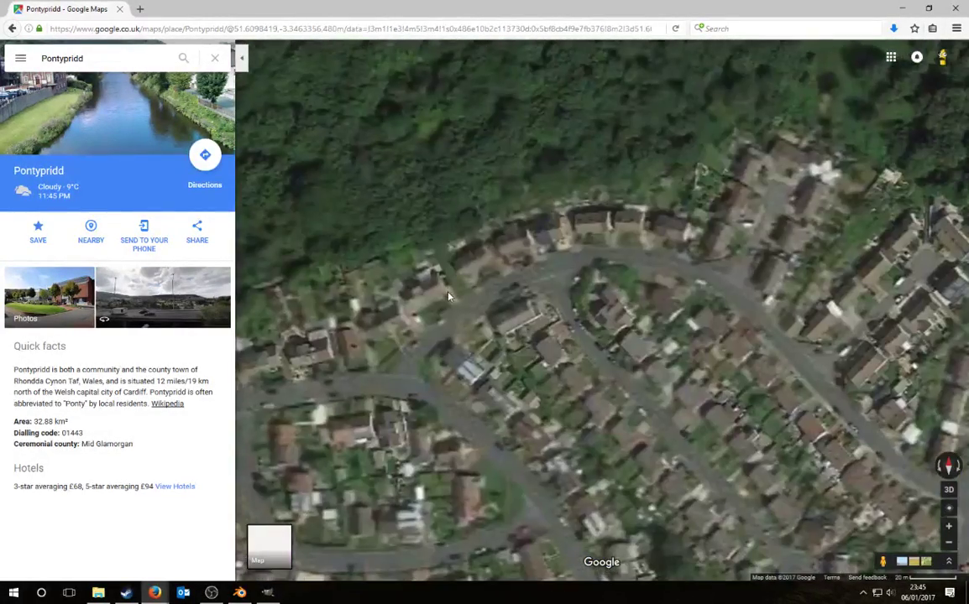
scroll(449, 296, "up", 2)
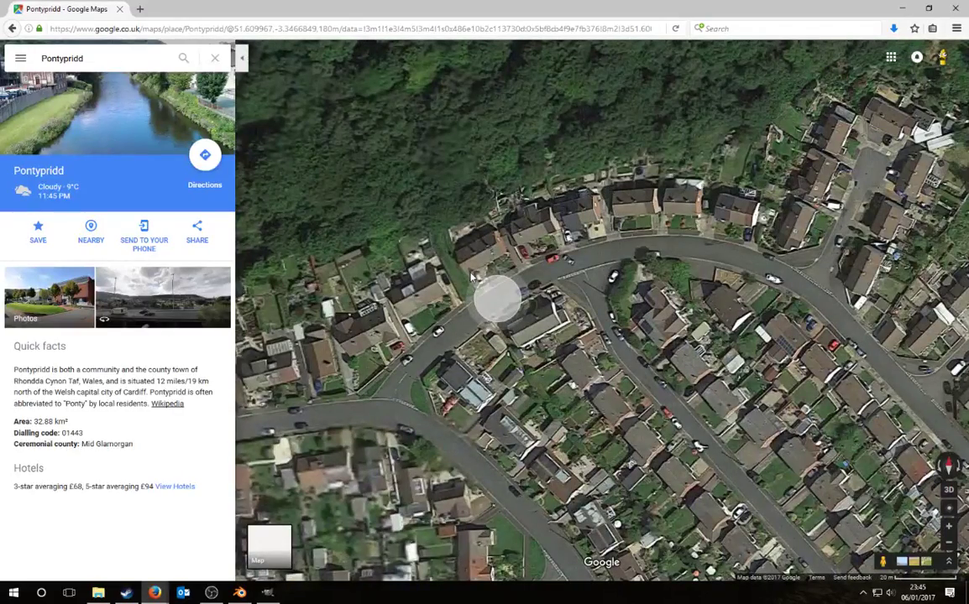
left_click_drag(491, 273, 525, 292)
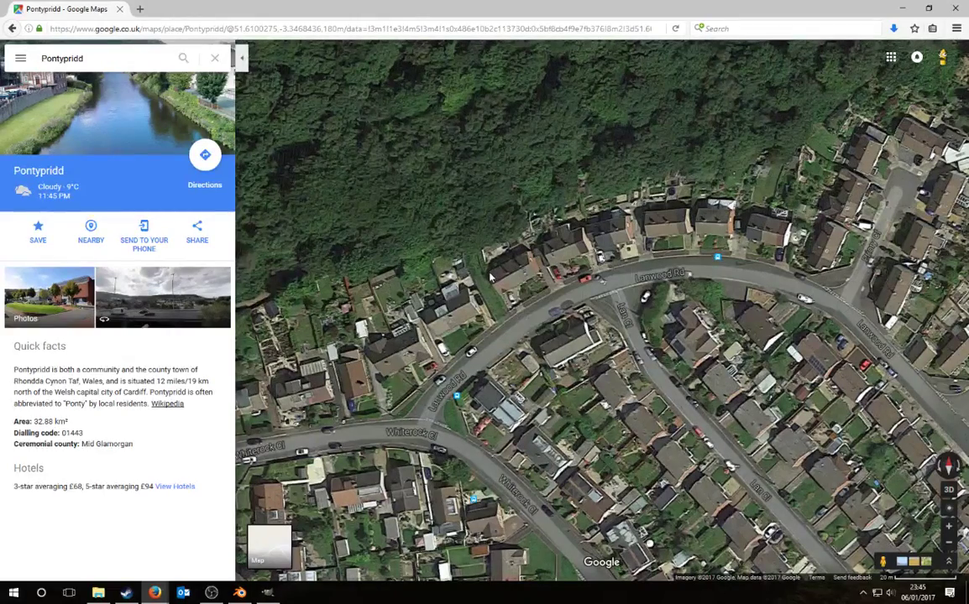
Step: Measure the house front at about 8.45 m, then return to Blender
right_click(492, 277)
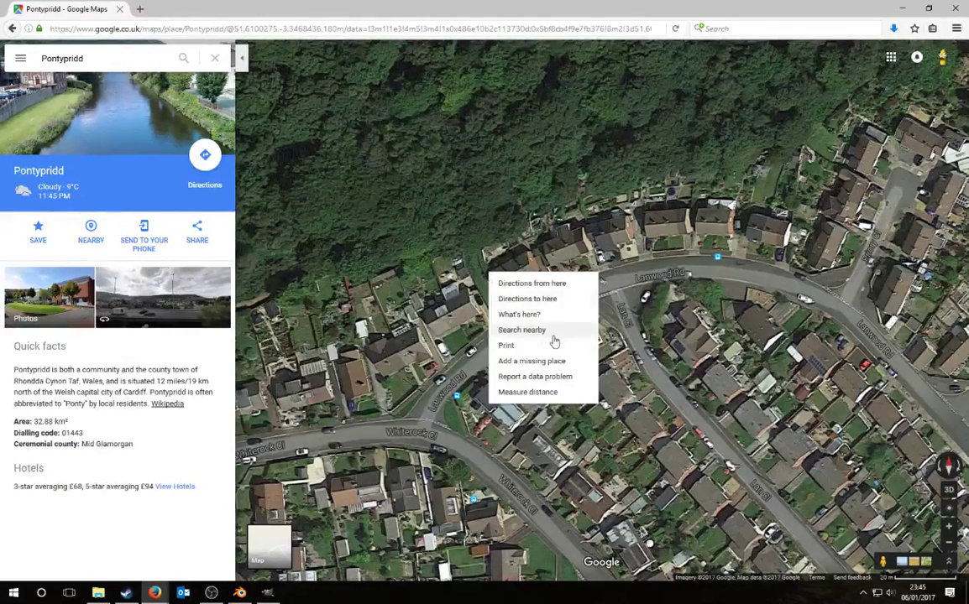
left_click(533, 394)
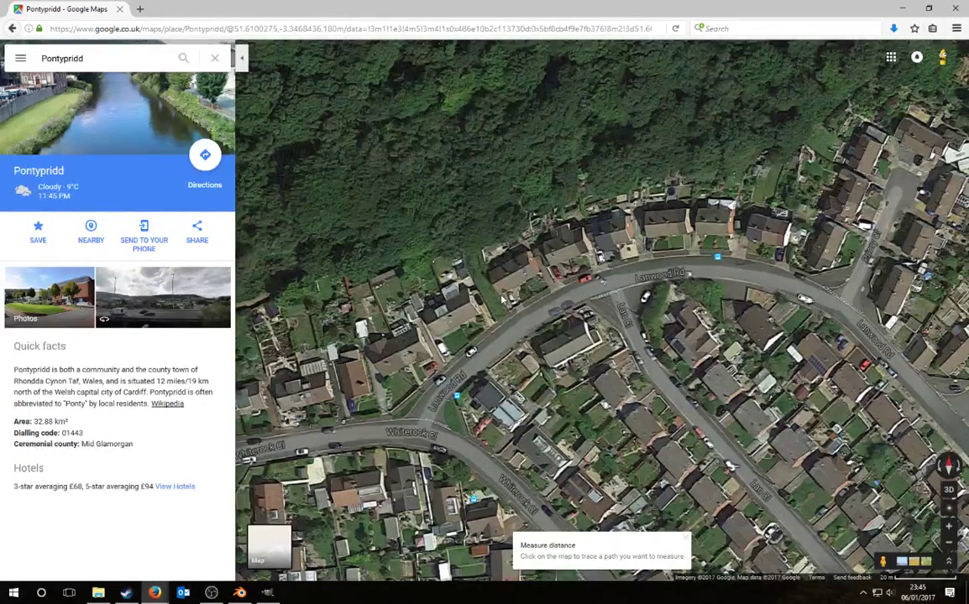
right_click(454, 272)
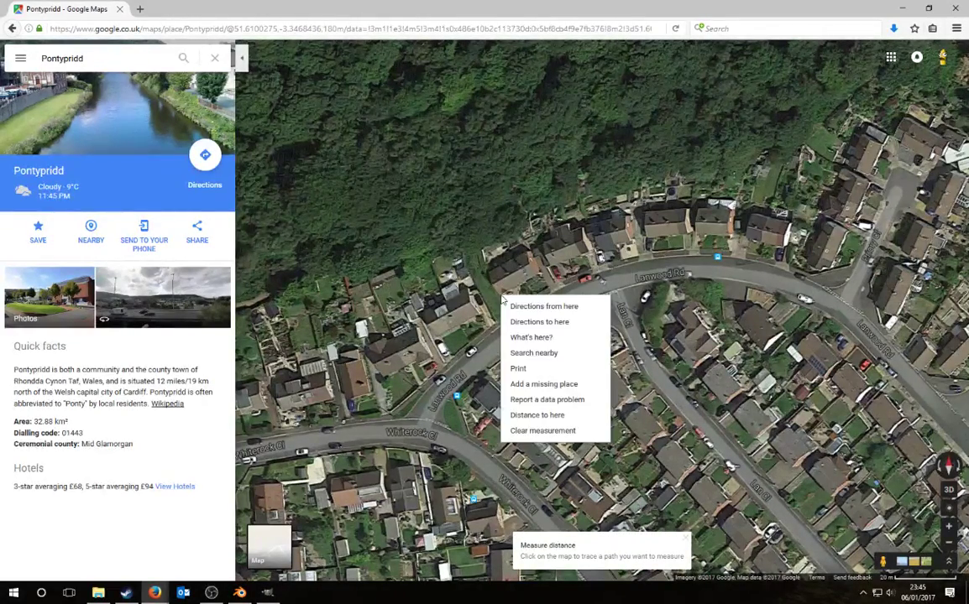
left_click(538, 414)
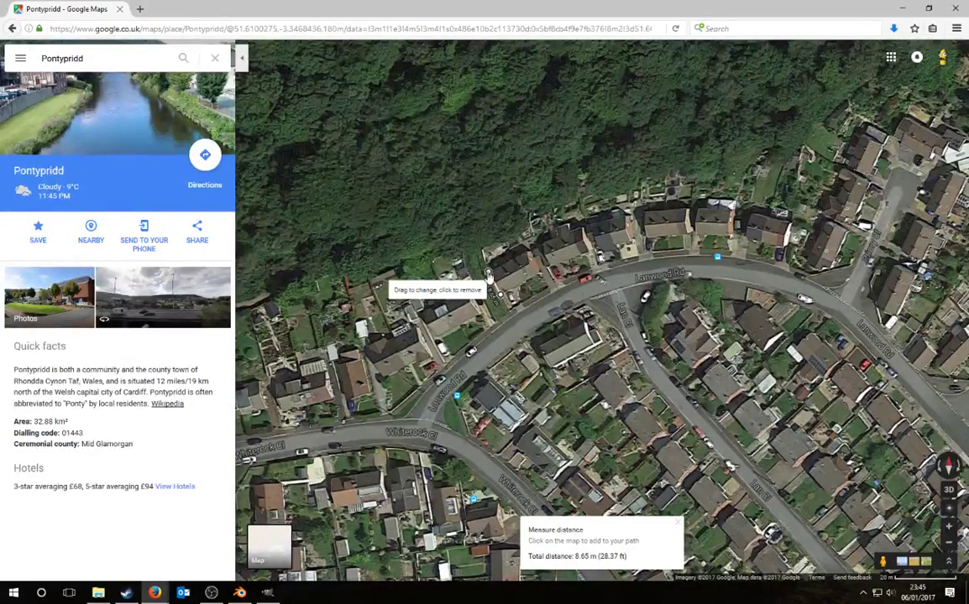
left_click_drag(488, 276, 491, 279)
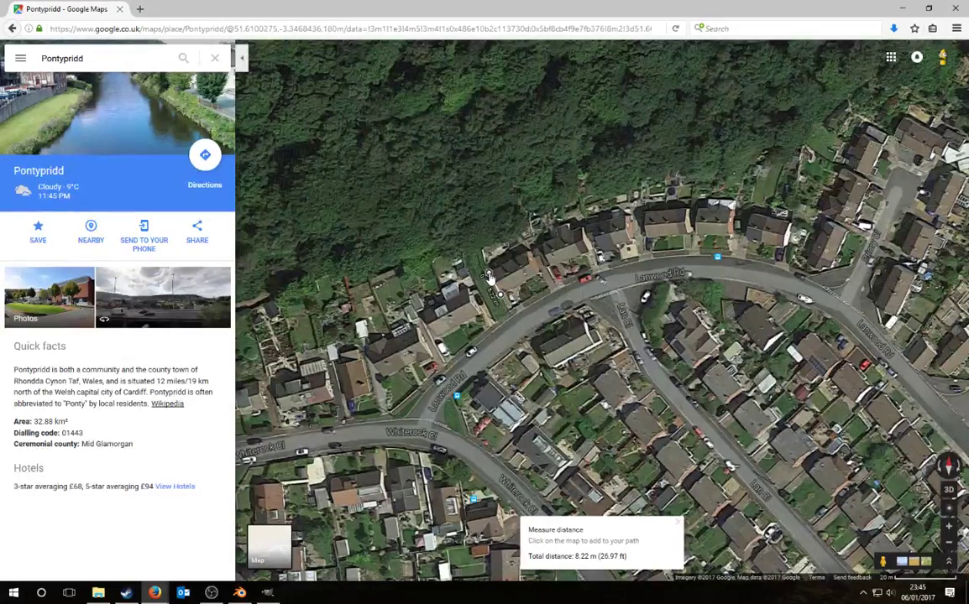
left_click_drag(490, 277, 522, 288)
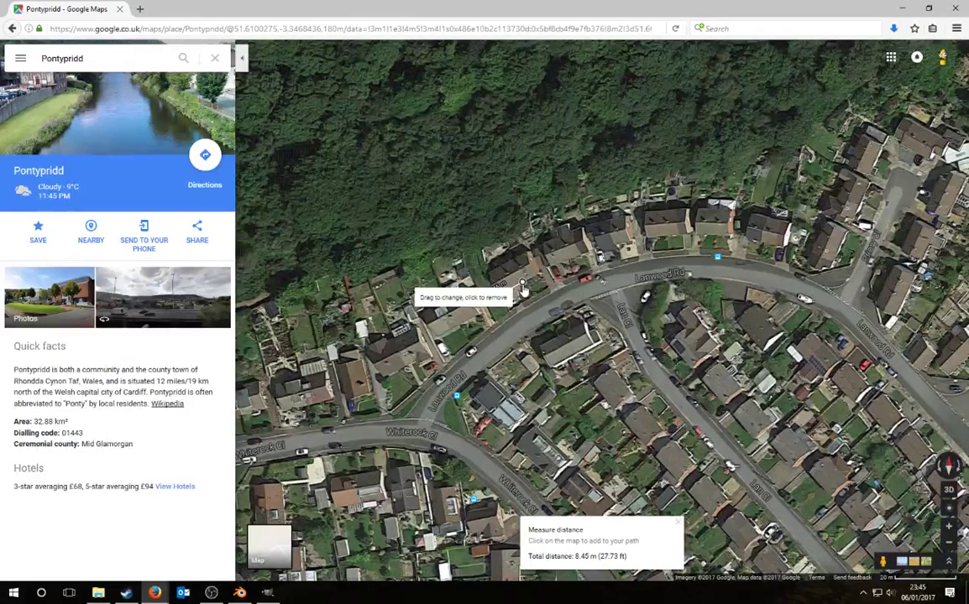
left_click(241, 592)
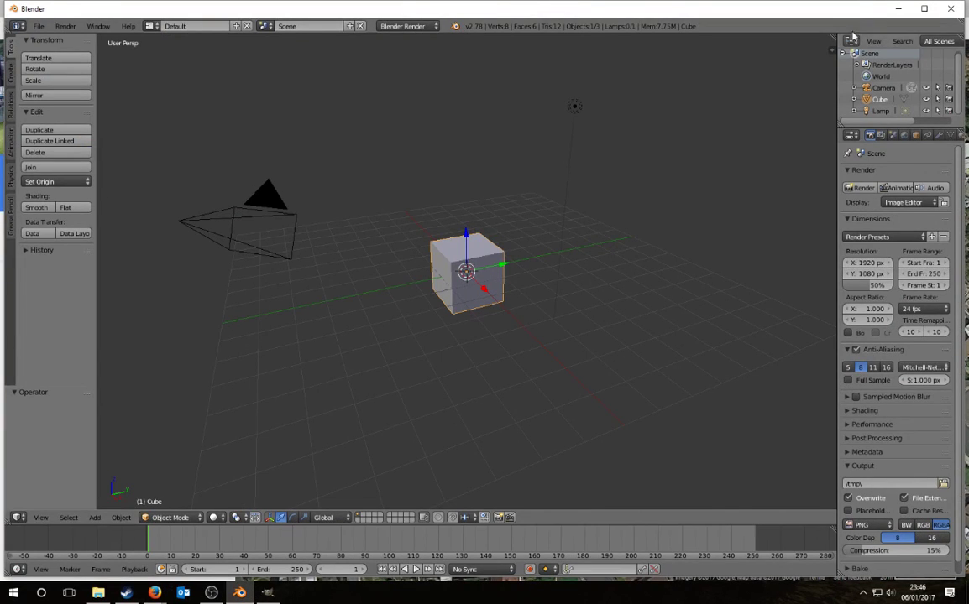
Step: Maximize the Blender window, toggle Edit Mode and nudge the cube off-centre with G
double_click(834, 10)
scroll(499, 321, "up", 3)
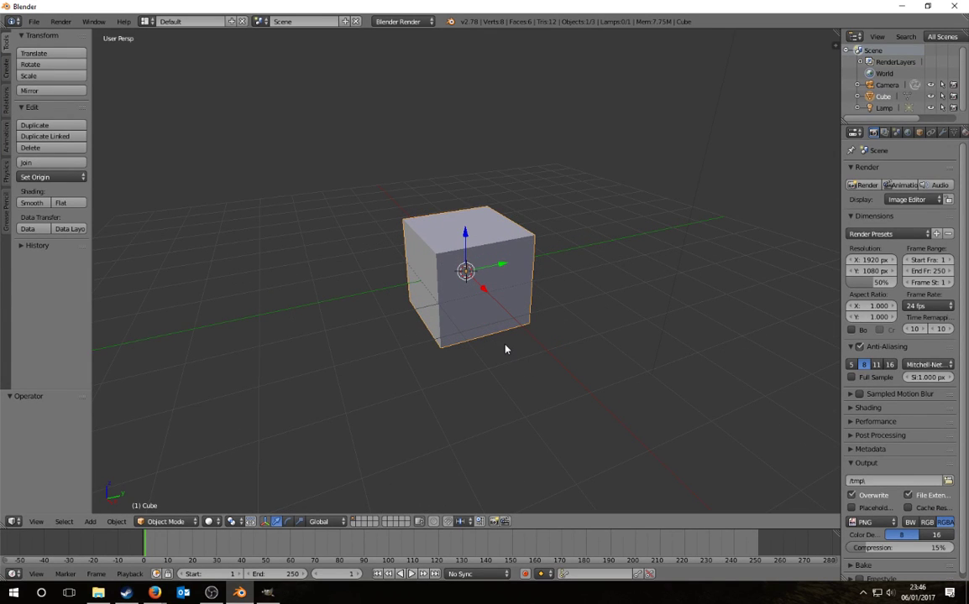
key("Tab")
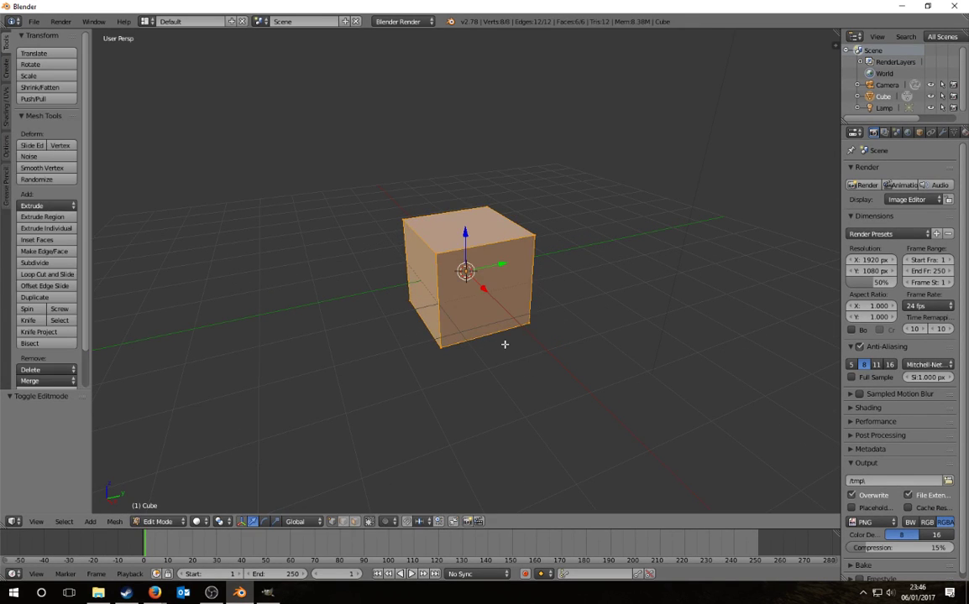
key("Tab")
key("Tab")
key("Tab")
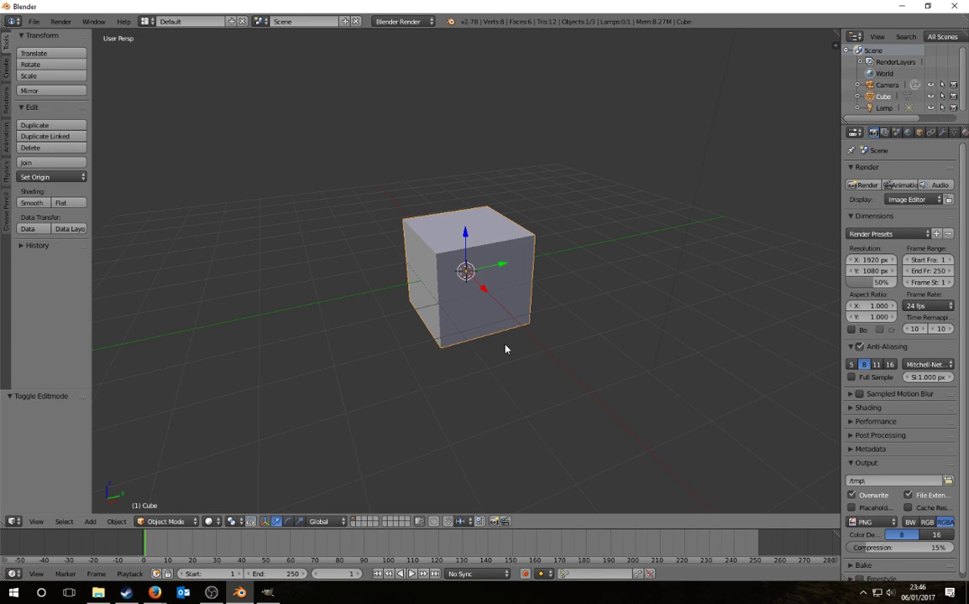
key("g")
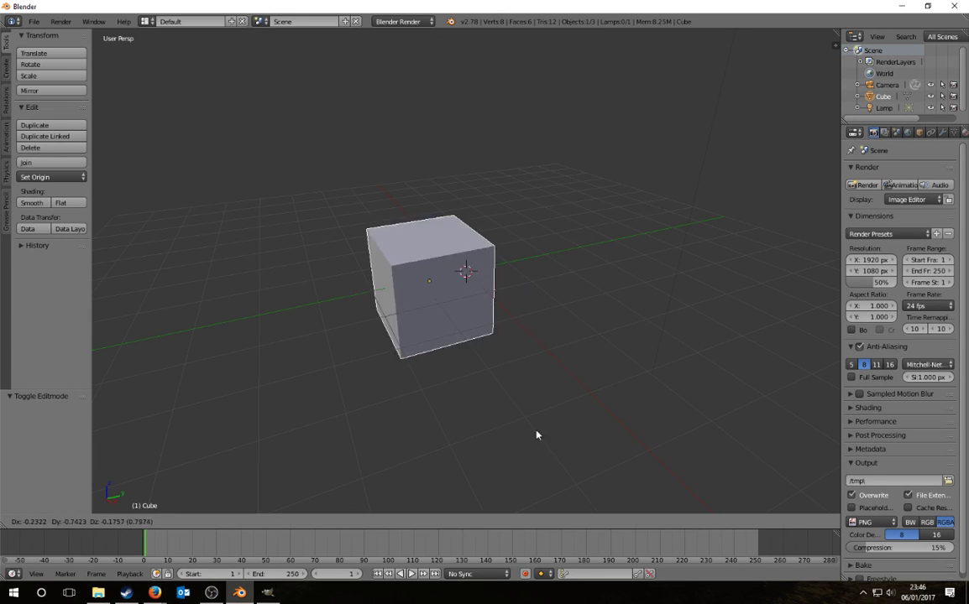
left_click(408, 223)
Step: Reset the cube's Location X, Y and Z to 0 in the N panel
scroll(420, 235, "up", 7)
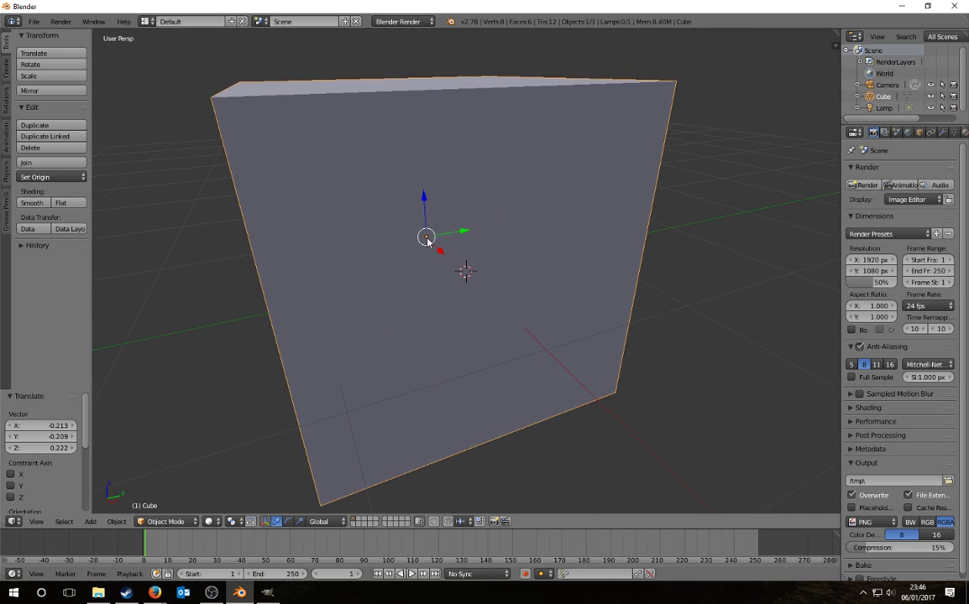
scroll(427, 238, "down", 7)
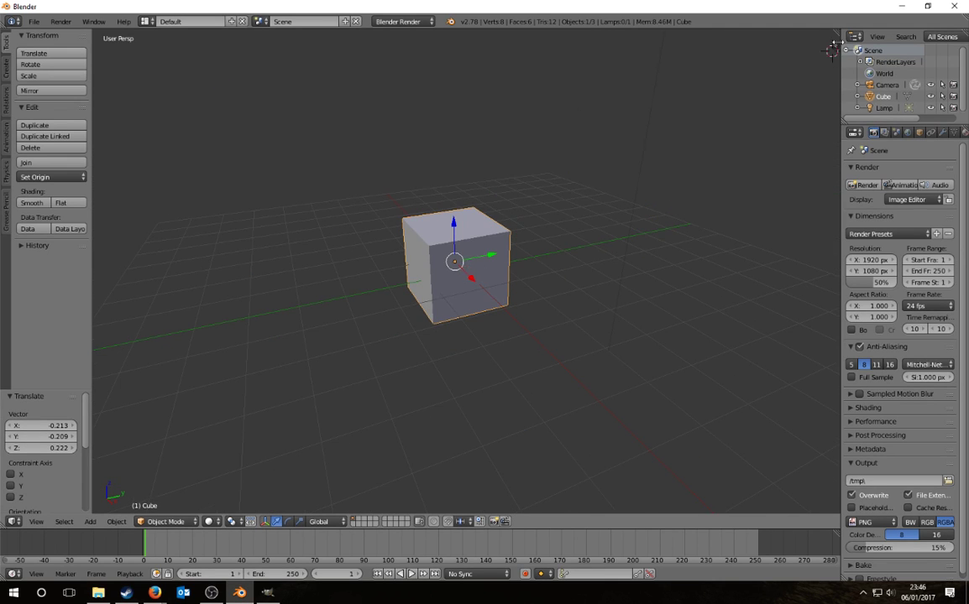
left_click(836, 45)
left_click(777, 64)
type("0")
key("Tab")
type("0")
key("Tab")
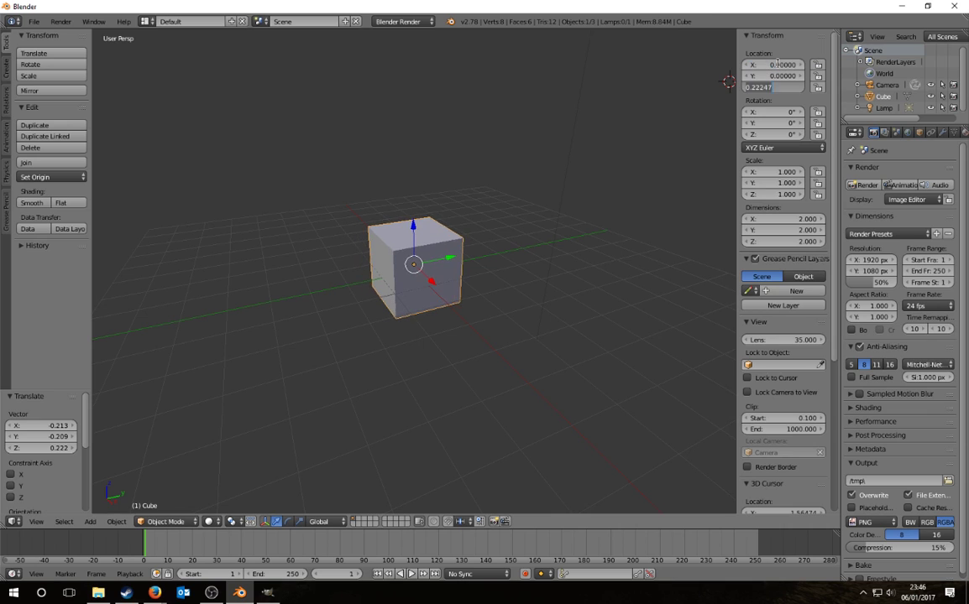
type("0")
key("Return")
Step: Try an X location of 10, undo back to 0, and re-enter Edit Mode
left_click(779, 65)
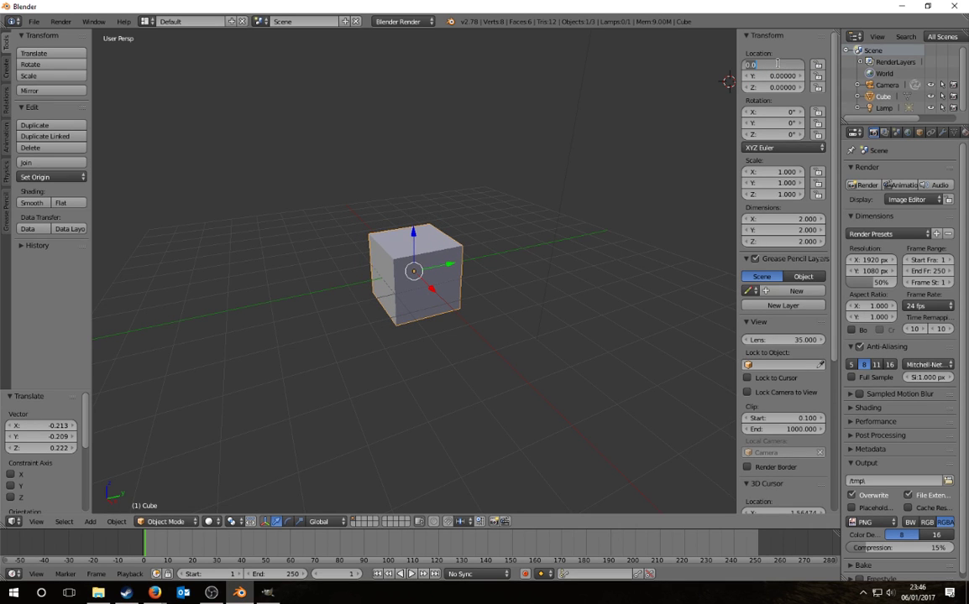
type("10")
key("Return")
key("ctrl+z")
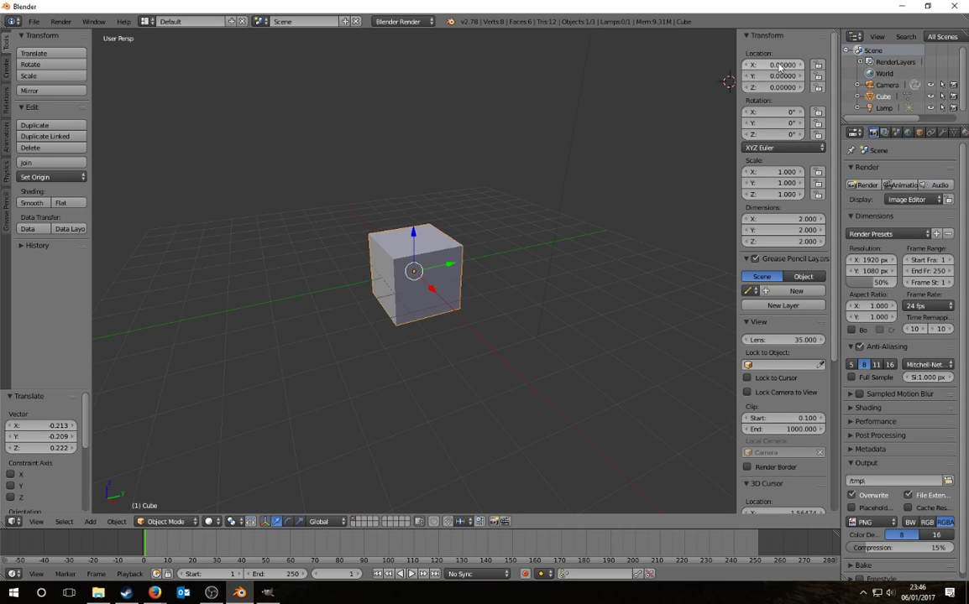
middle_click_drag(527, 267, 533, 279)
key("Tab")
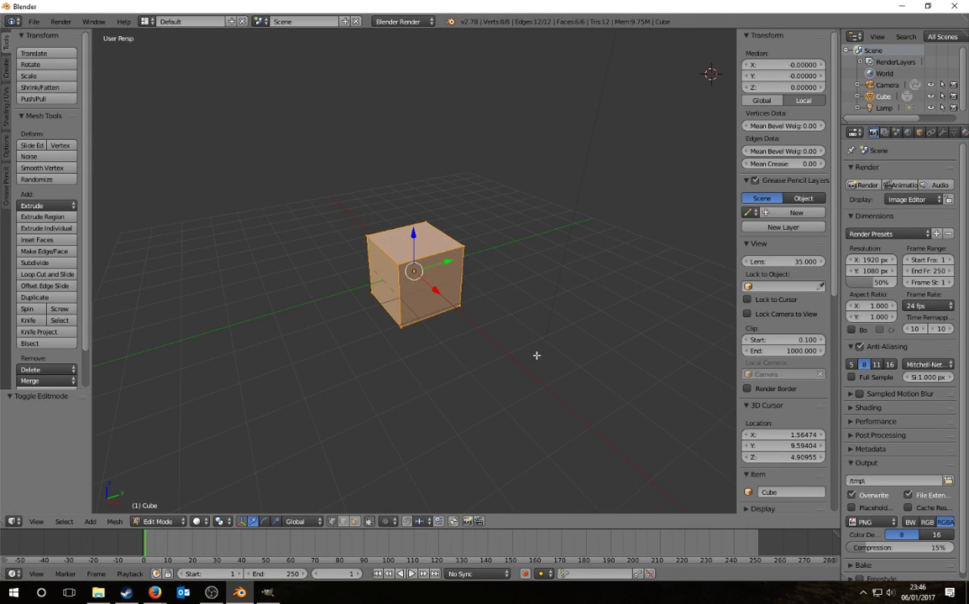
Step: Delete the cube's bottom face
middle_click_drag(536, 356, 484, 346)
right_click(412, 299)
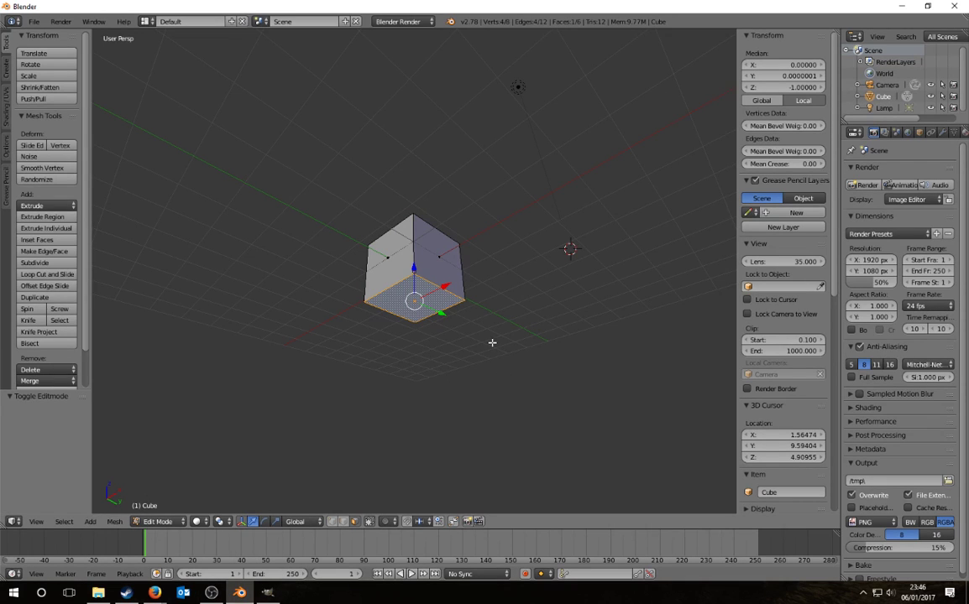
key("x")
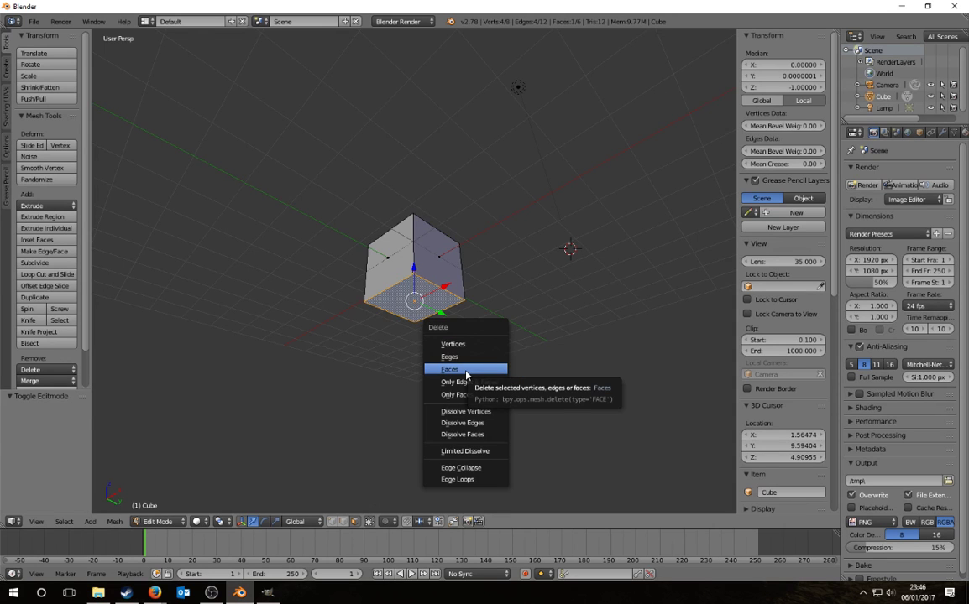
left_click(466, 370)
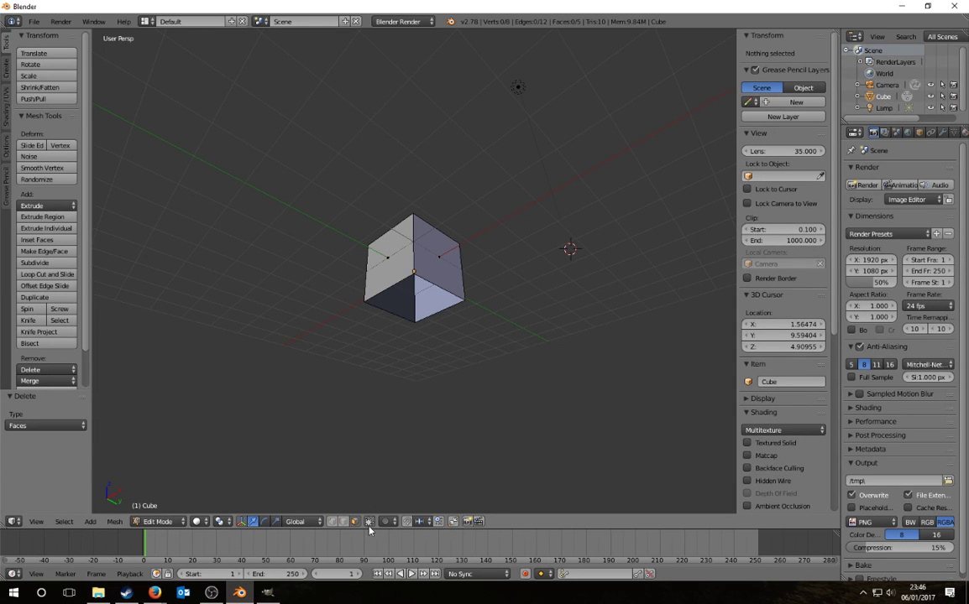
Step: Box-select the bottom-front vertices and set their Median Z to 0
middle_click_drag(443, 339, 414, 389)
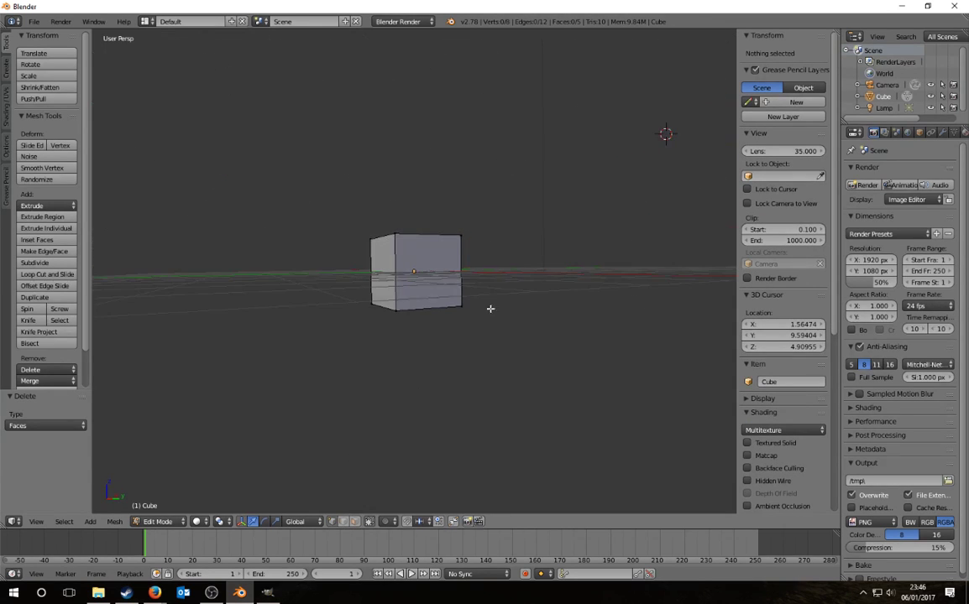
mouse_move(491, 309)
left_mouse_down("ctrl")
mouse_move(273, 303)
mouse_move(508, 352)
left_mouse_up("ctrl")
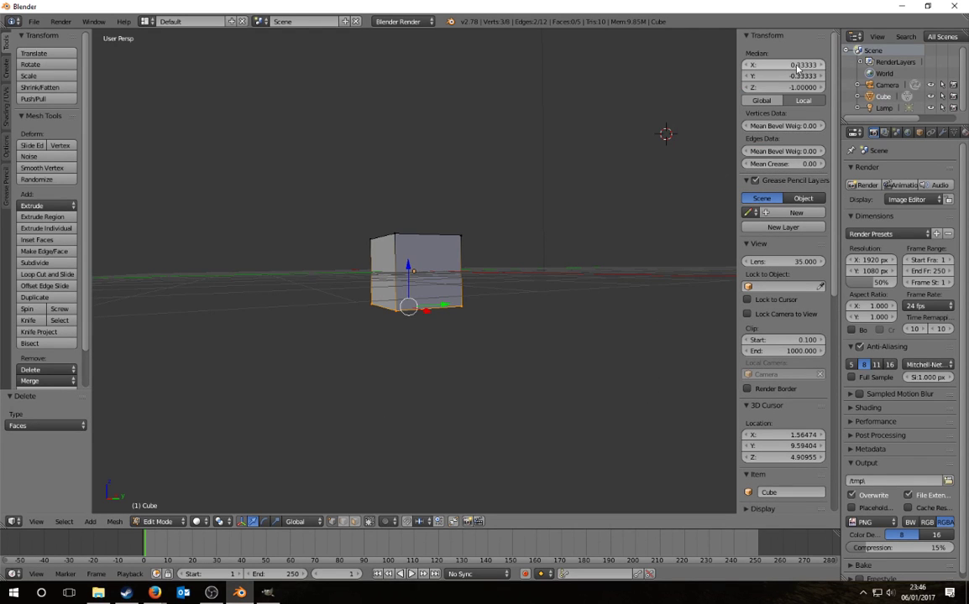
left_click(798, 86)
type("0")
key("Return")
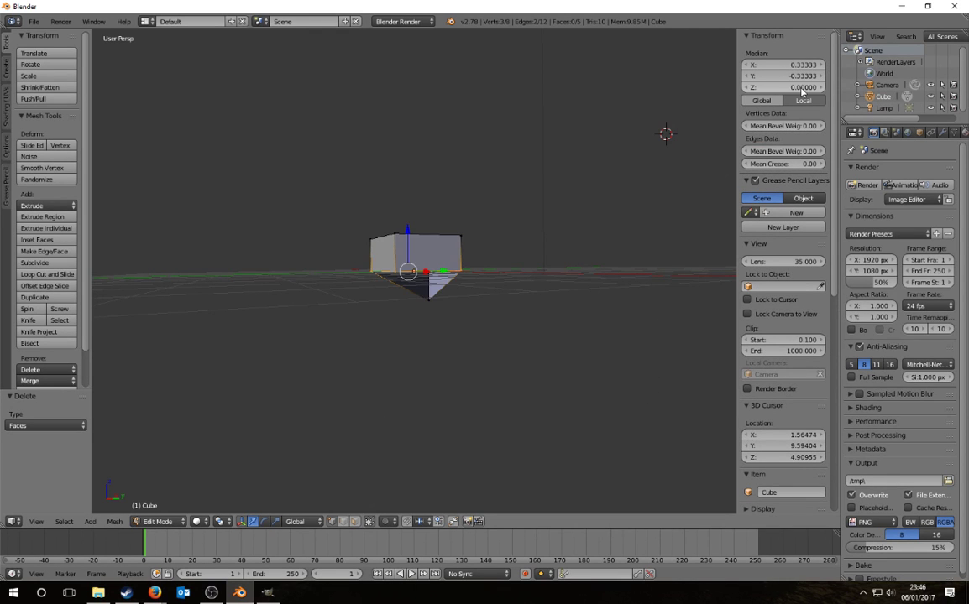
Step: Reselect all four bottom vertices and set their Median Z to 0
right_click(460, 294, "shift")
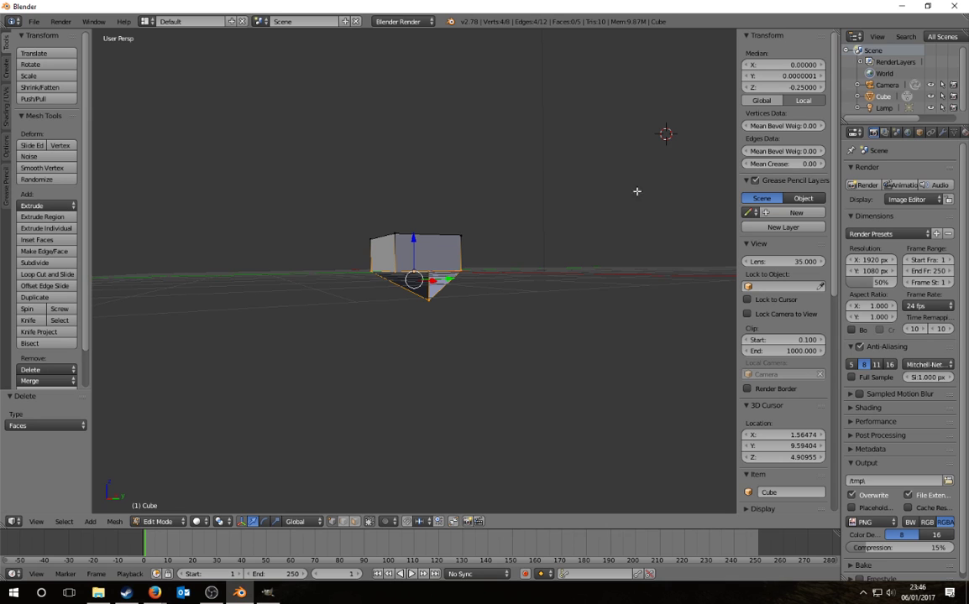
left_click(469, 327)
key("a")
right_click(429, 299)
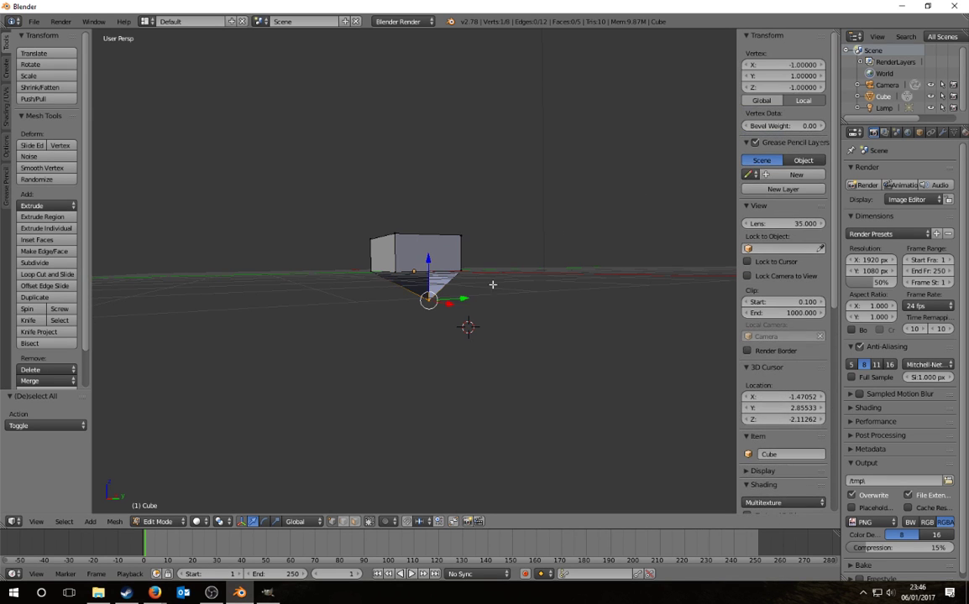
key("a")
mouse_move(491, 259)
left_mouse_down("ctrl")
mouse_move(303, 283)
mouse_move(529, 273)
left_mouse_up("ctrl")
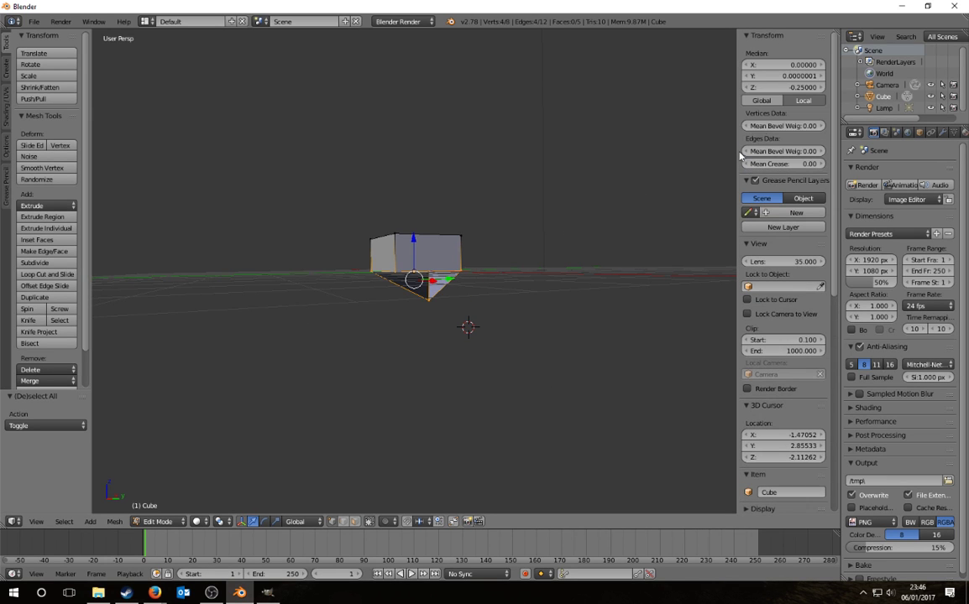
left_click(807, 86)
type("0")
key("Return")
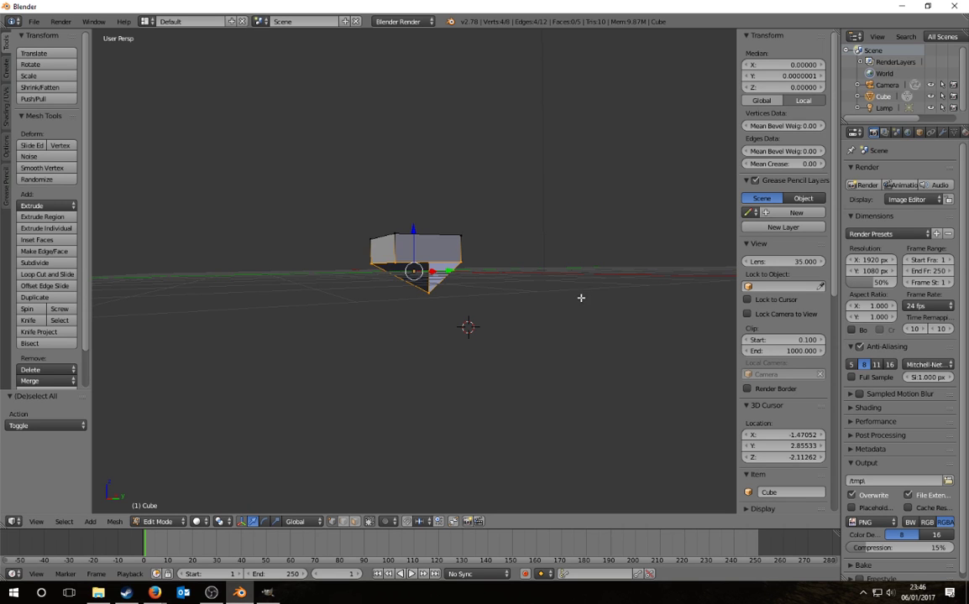
middle_click_drag(544, 302, 514, 318)
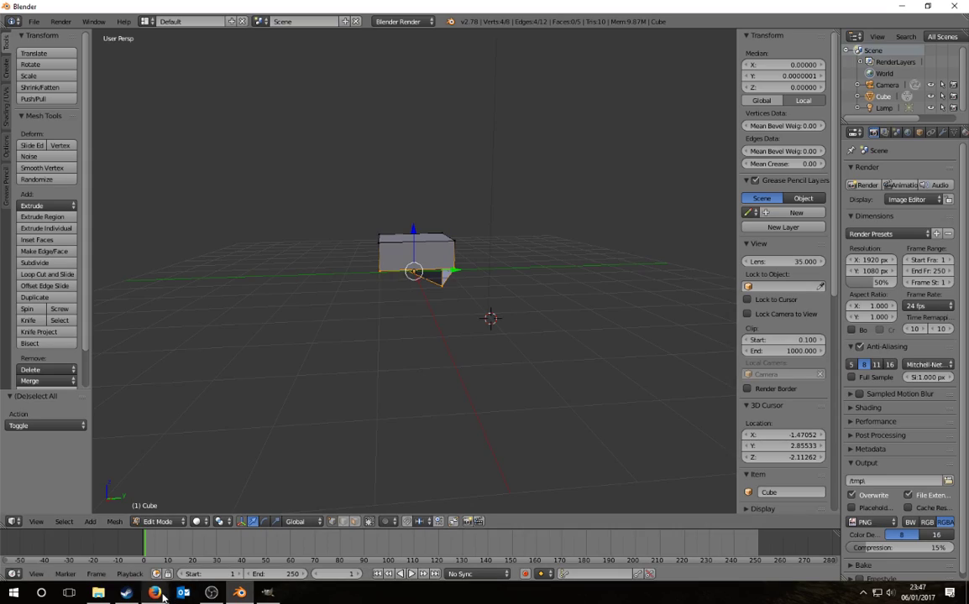
Step: Check the Pontypridd houses in Google Maps Street View, then return to Blender
mouse_move(154, 593)
left_click(231, 550)
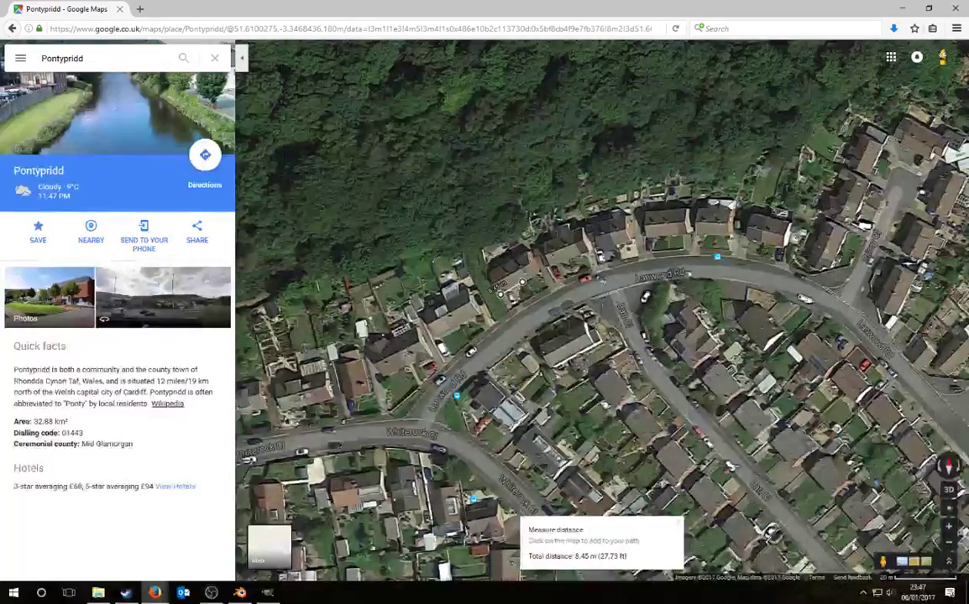
mouse_move(537, 307)
left_mouse_down()
mouse_move(522, 282)
mouse_move(525, 292)
left_mouse_up()
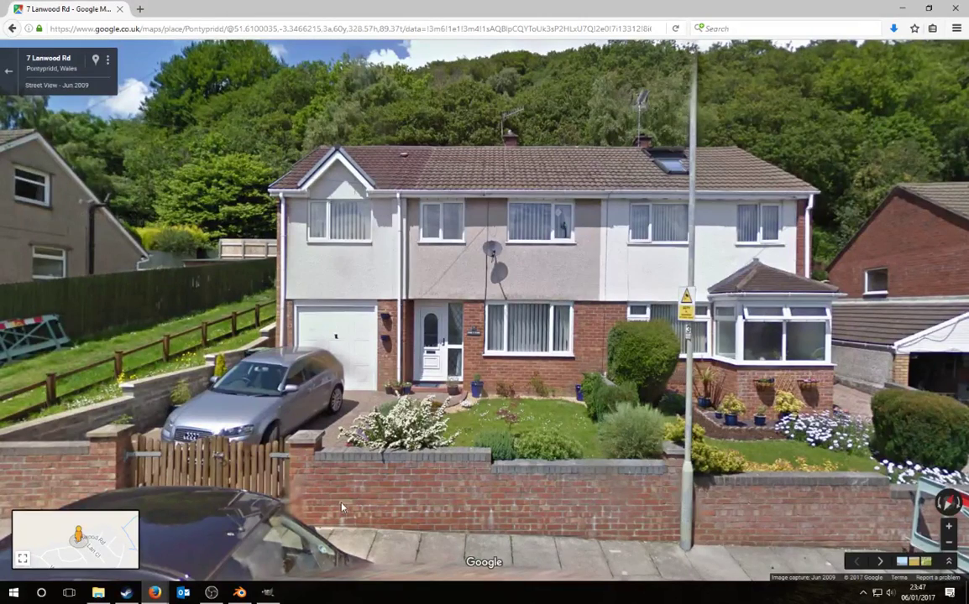
mouse_move(218, 592)
left_click(243, 594)
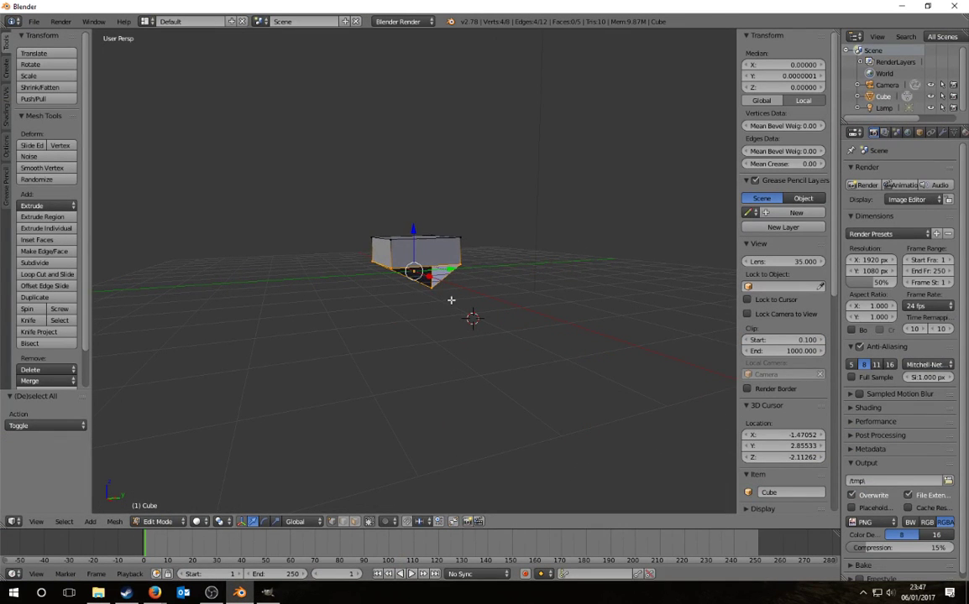
Step: Scale the selected bottom vertices to 0 on Z so the base is level, then inspect
key("s")
key("z")
key("0")
key("Return")
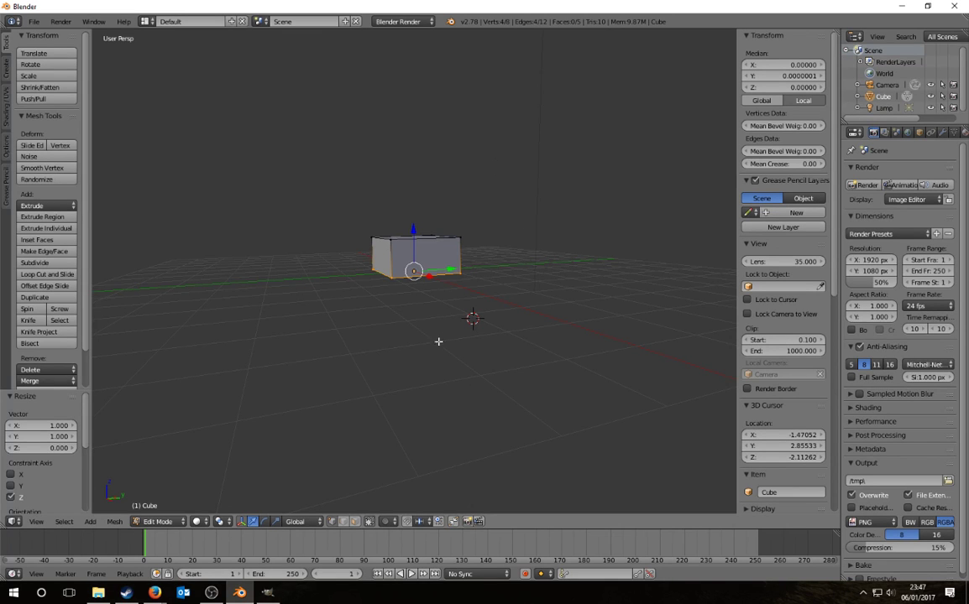
middle_click_drag(395, 308, 462, 273)
scroll(462, 273, "up", 3)
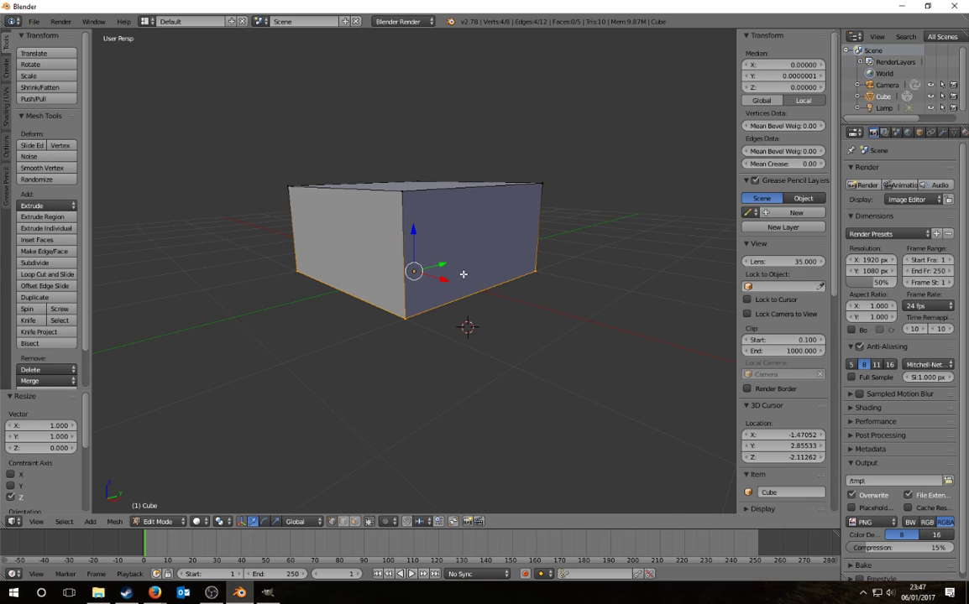
middle_click_drag(495, 311, 551, 350)
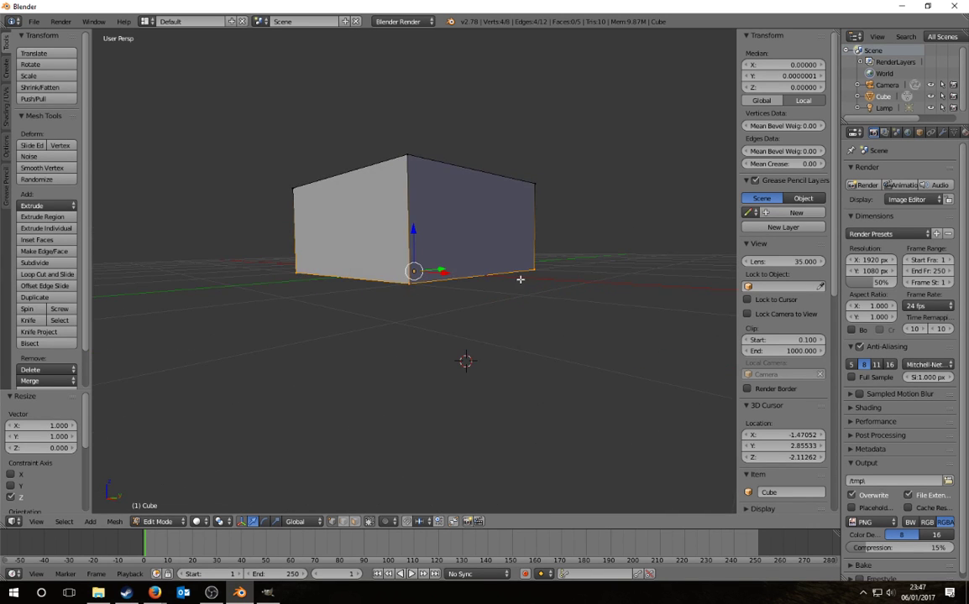
middle_click_drag(519, 278, 476, 278)
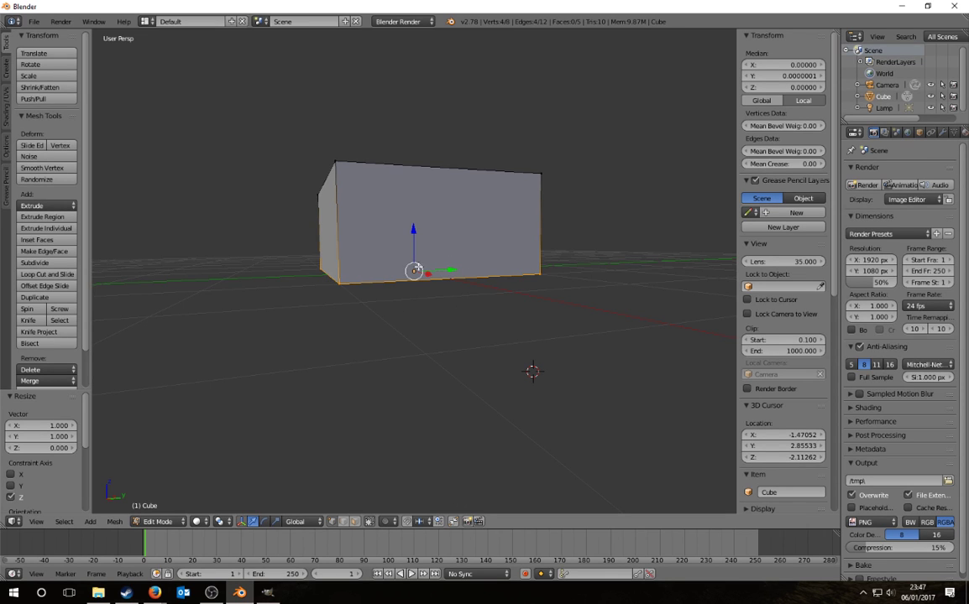
middle_click_drag(486, 335, 510, 363)
Step: Switch to face selection mode and try selecting the box's side faces
key("a")
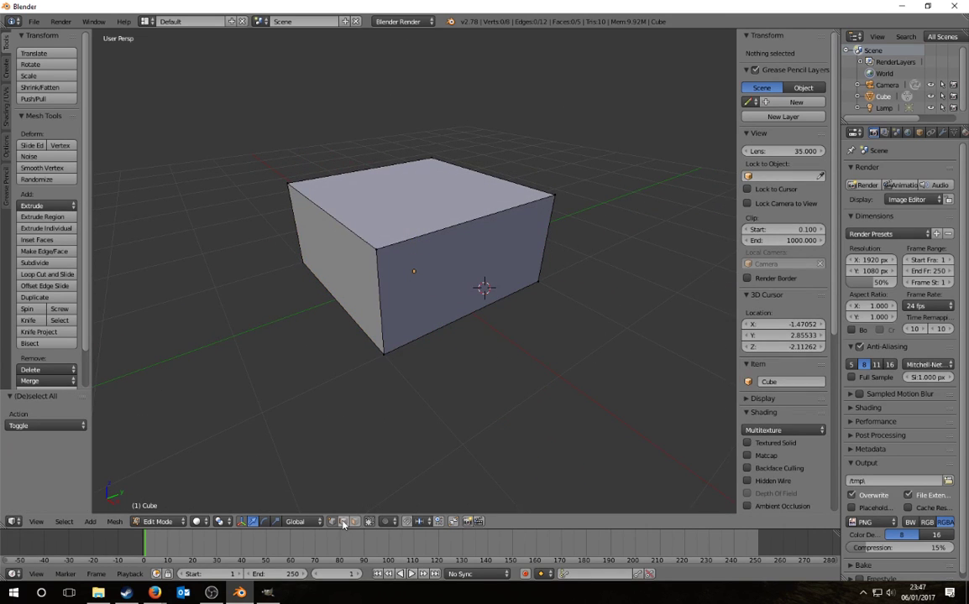
right_click(312, 201)
right_click(511, 179, "shift")
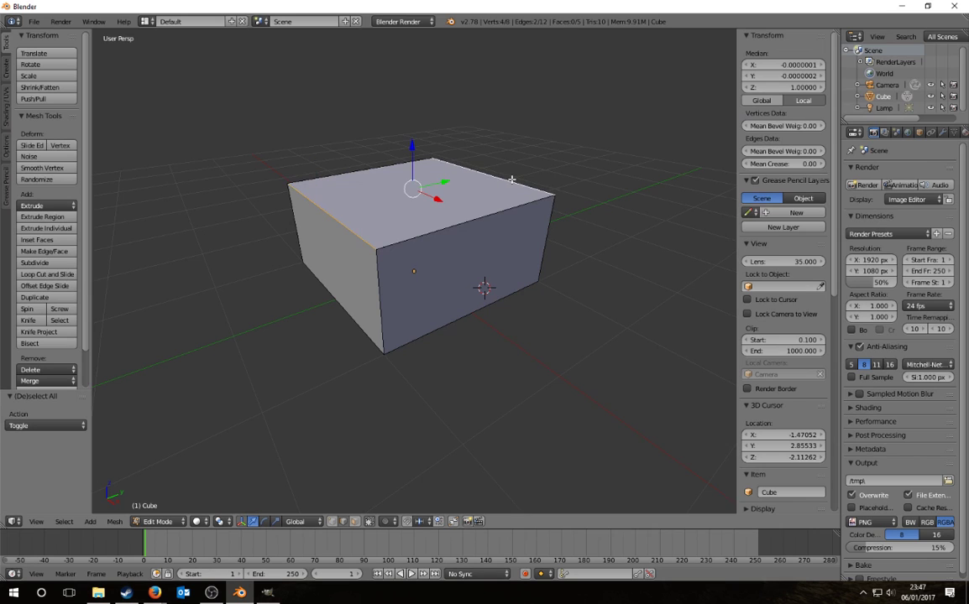
left_click(356, 522)
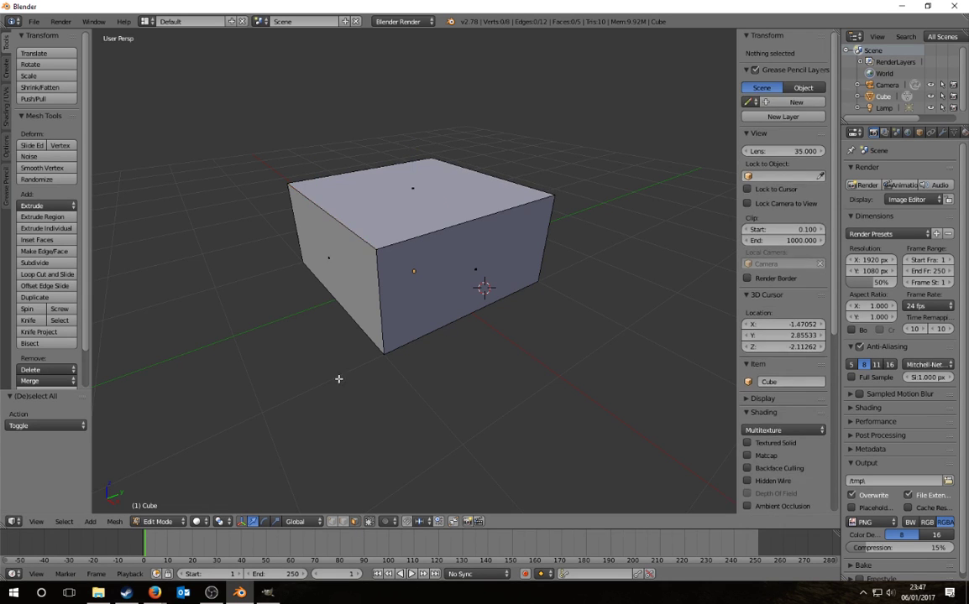
right_click(350, 236)
scroll(471, 340, "down", 3)
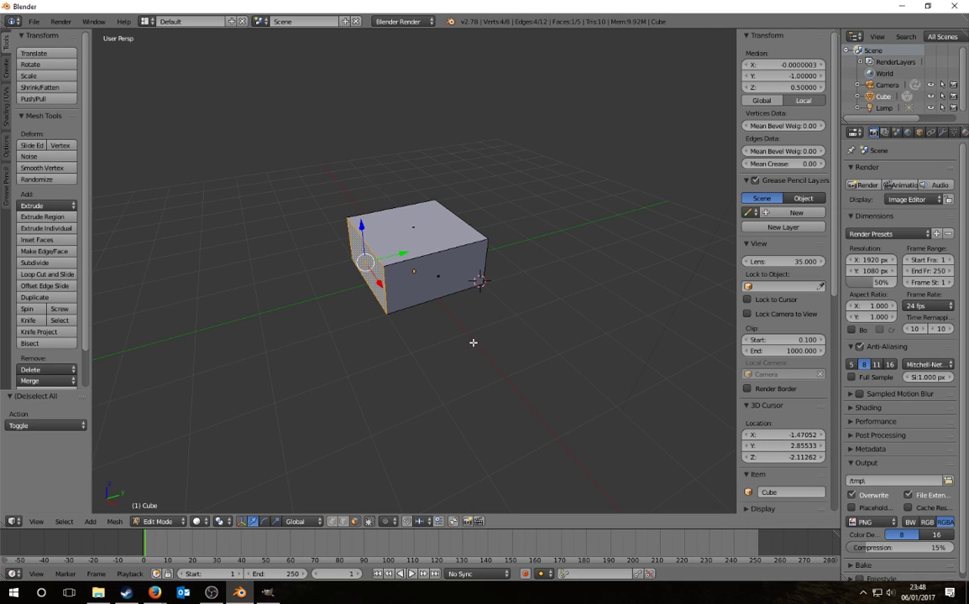
key("a")
key("a")
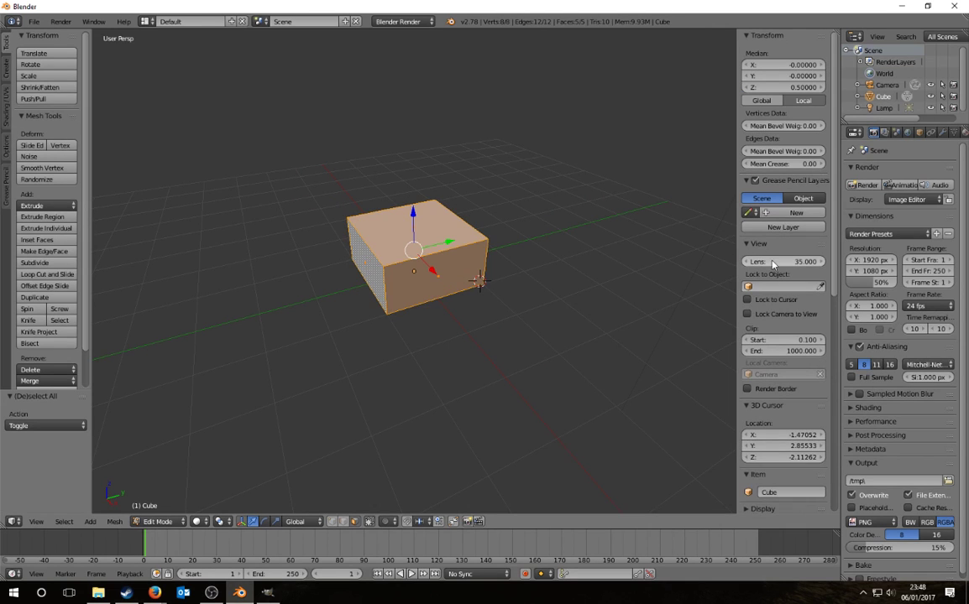
scroll(778, 267, "down", 7)
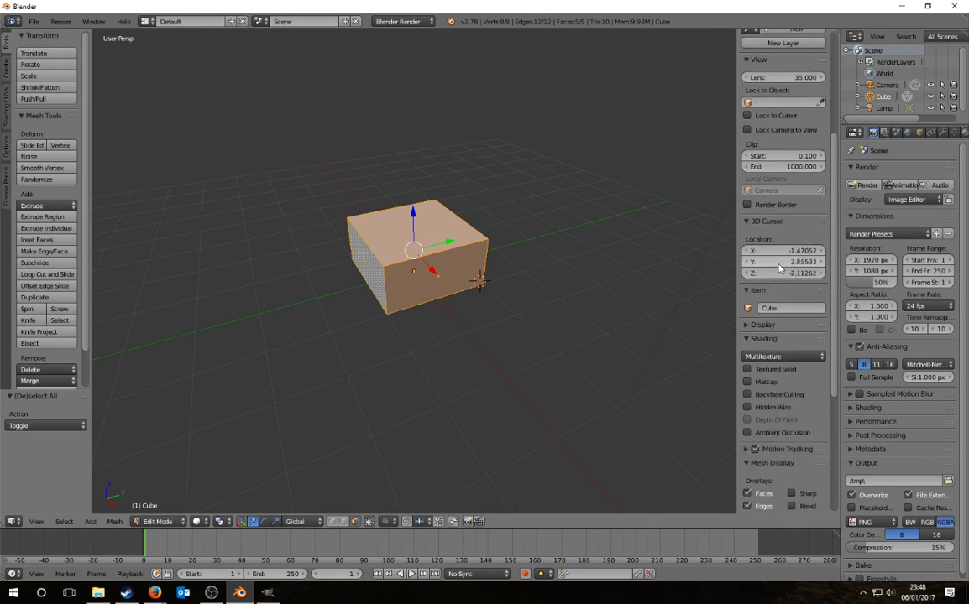
scroll(778, 267, "up", 7)
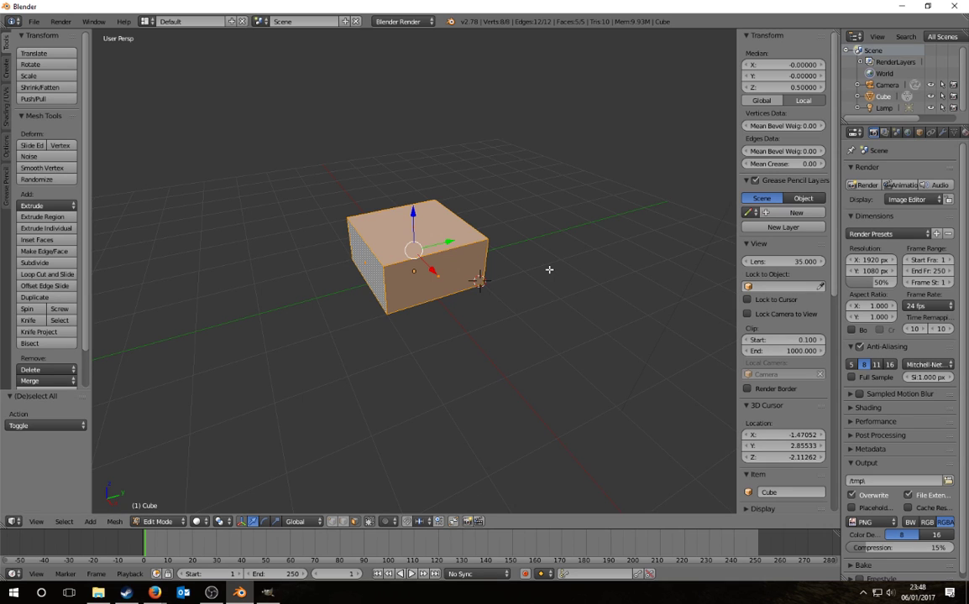
Step: Select the left end face and edit its Median Y position
right_click(367, 264)
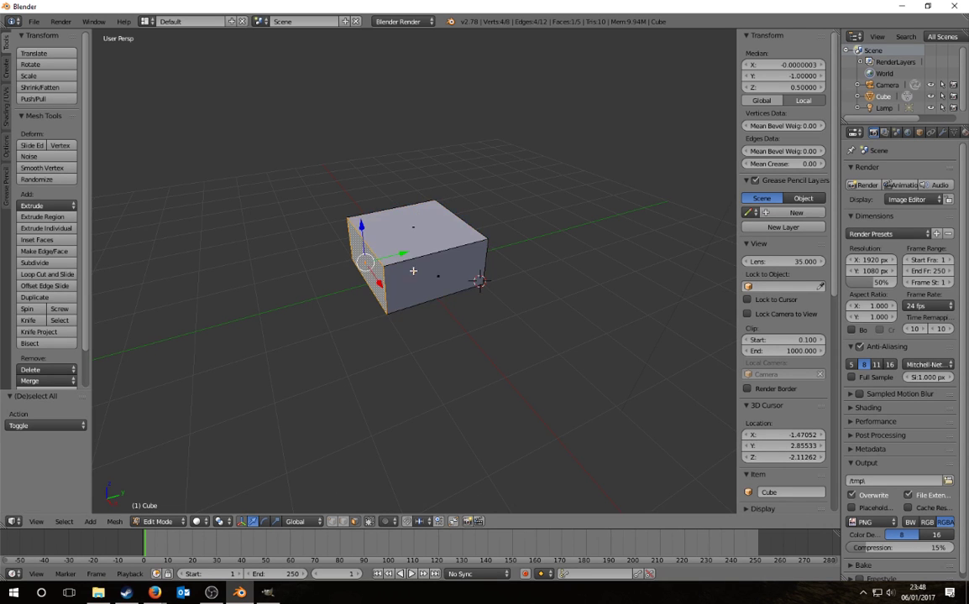
middle_click_drag(411, 271, 478, 303)
right_click(452, 268)
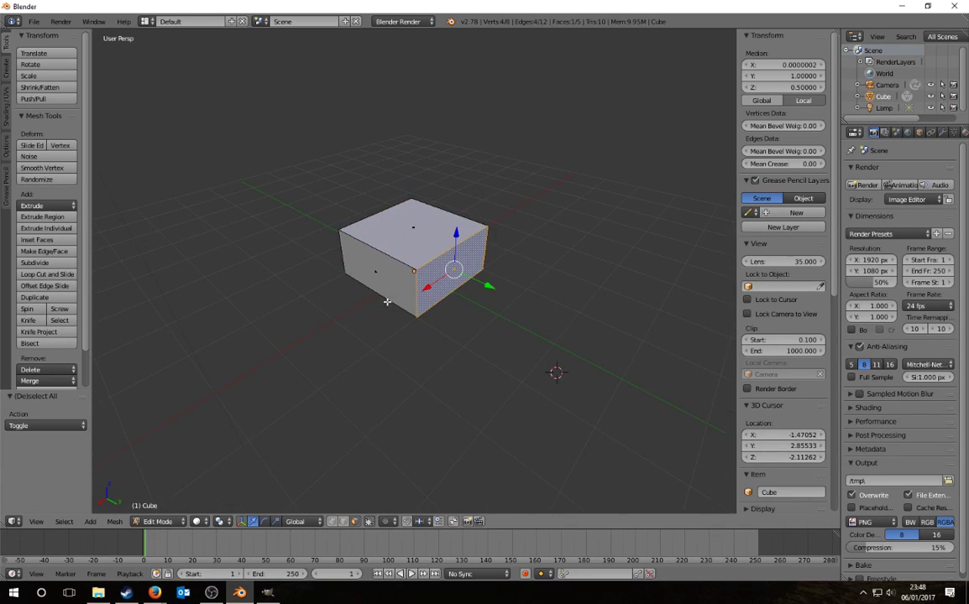
middle_click_drag(387, 302, 463, 293)
key("a")
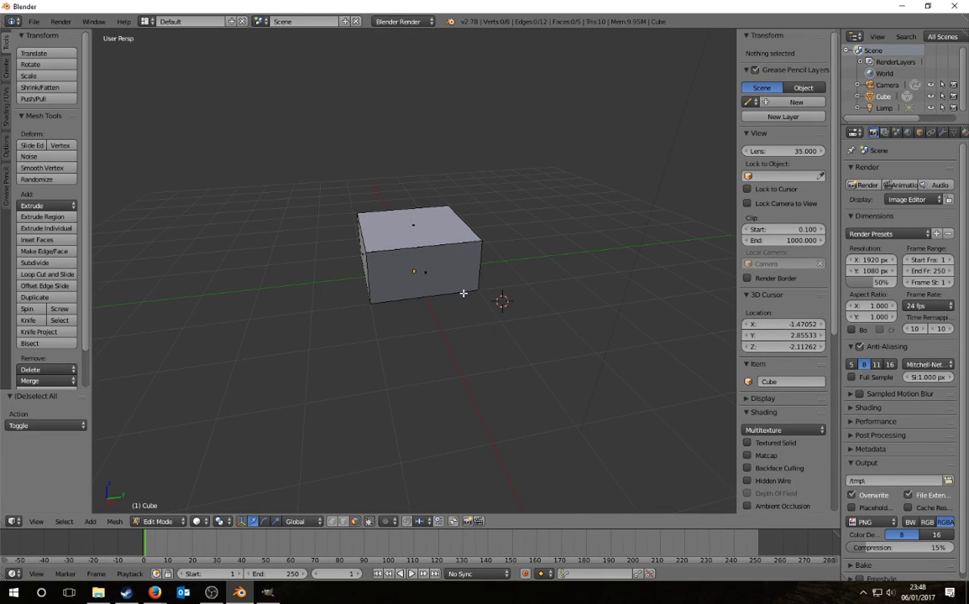
right_click_drag(418, 285, 463, 286)
right_click(468, 290)
middle_click_drag(356, 274, 419, 276)
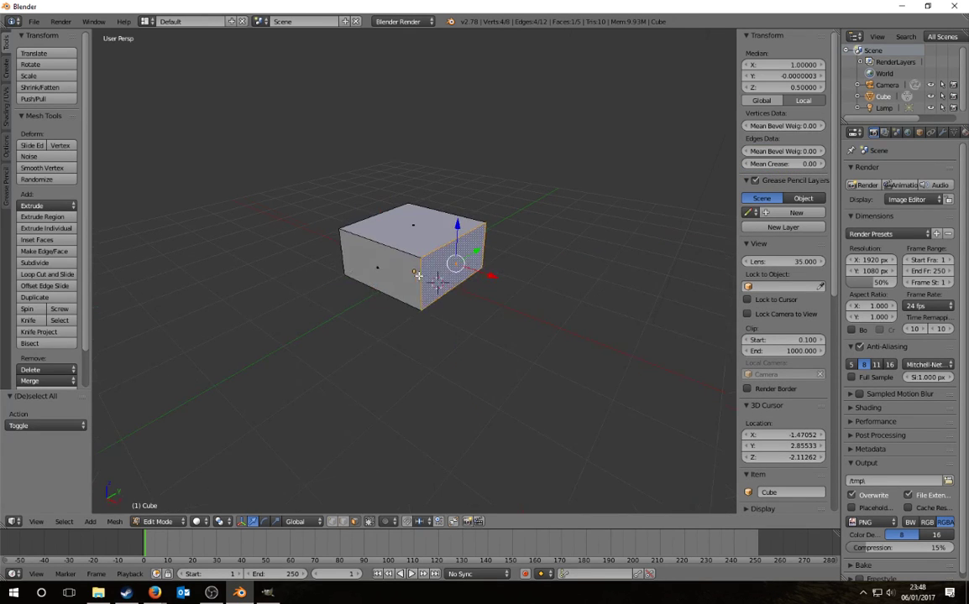
right_click(366, 272)
left_click(790, 76)
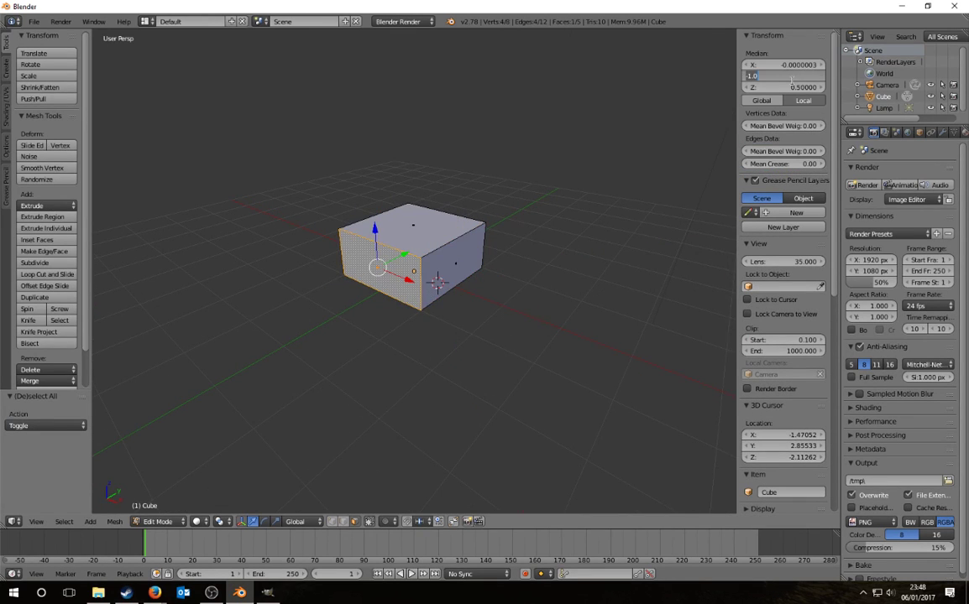
key("BackSpace")
key("Return")
Step: Set the opposite end face's Median Y to 4.5, lengthening the box
middle_click_drag(481, 322, 400, 331)
right_click(460, 251)
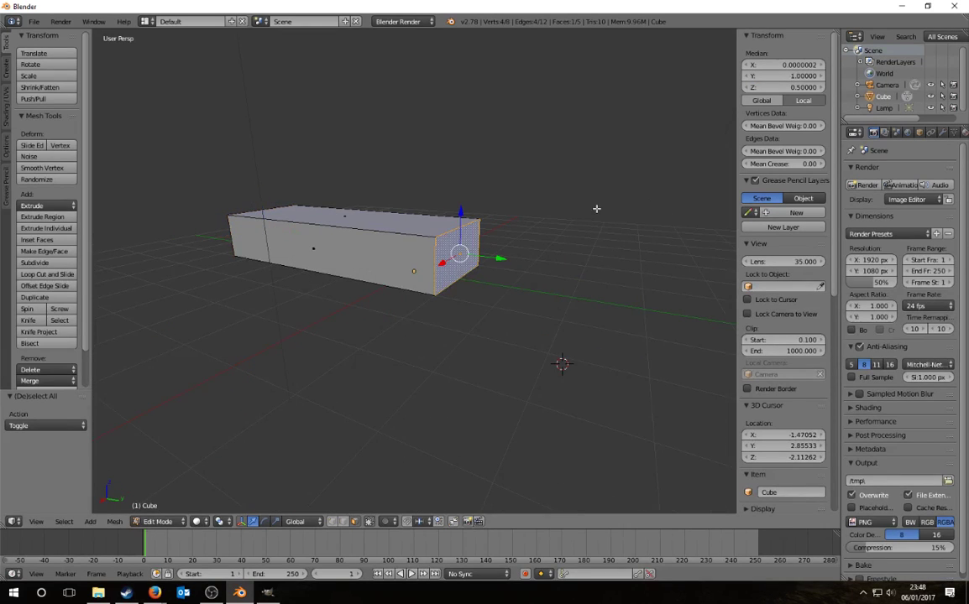
left_click(789, 76)
type("4.5")
key("Return")
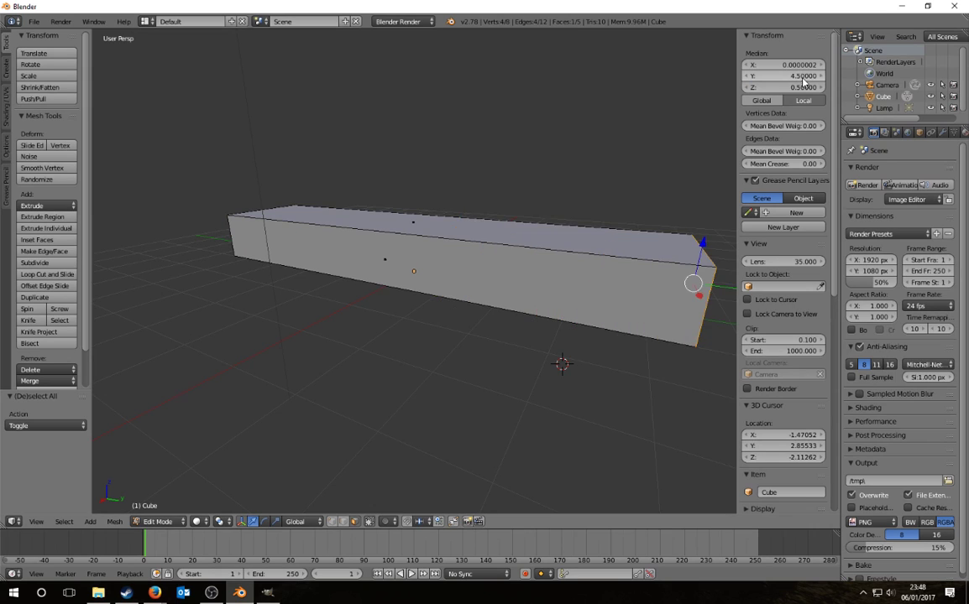
scroll(508, 292, "down", 5)
Step: Select the long side face at X -1 and set its Median X to 0
key("a")
middle_click_drag(439, 293, 597, 311)
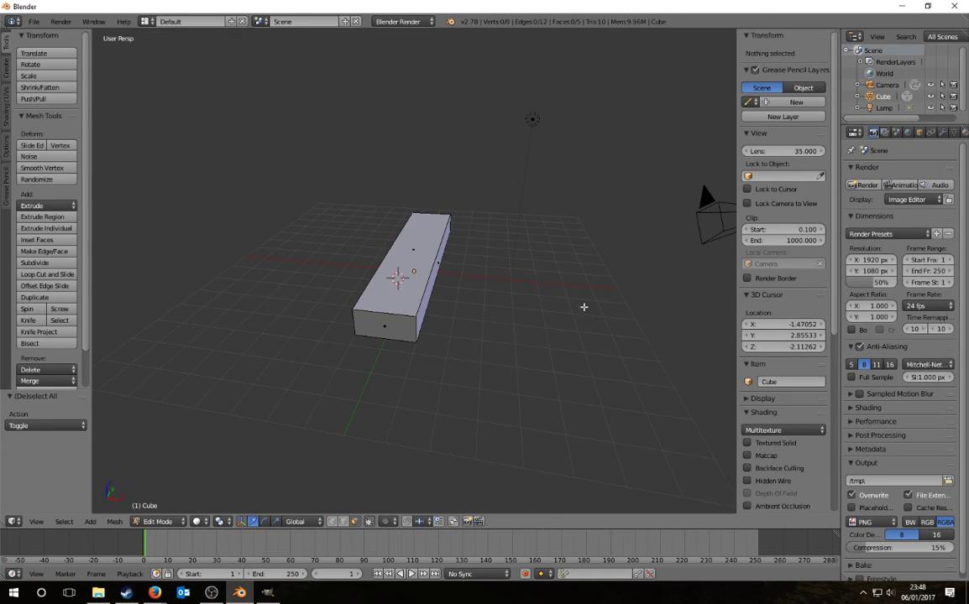
middle_click_drag(476, 323, 523, 316)
right_click(386, 265)
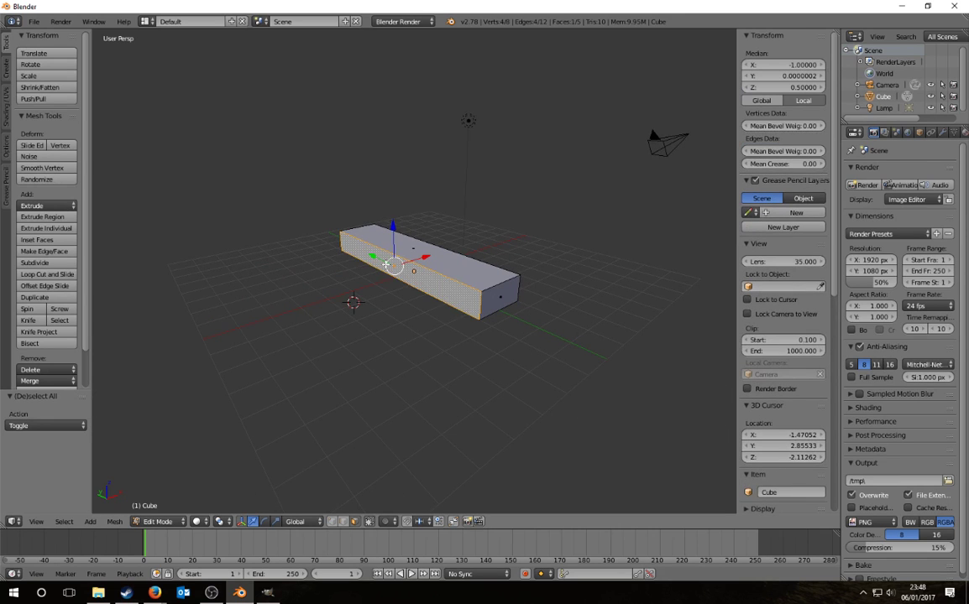
left_click(781, 64)
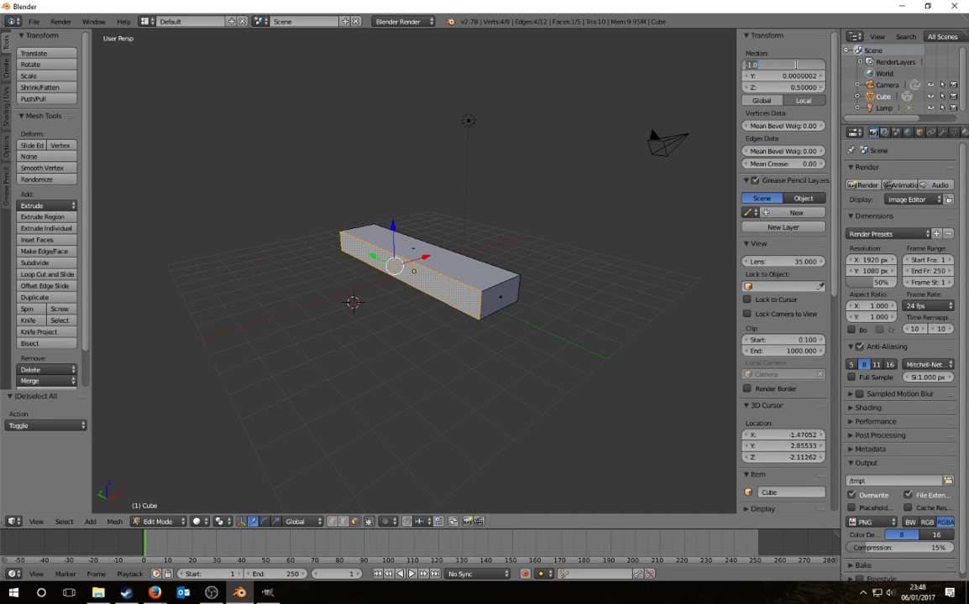
type("0")
key("Return")
middle_click_drag(520, 331, 415, 309)
Step: Delete the selected inner side face and add a Mirror modifier to the mesh
key("x")
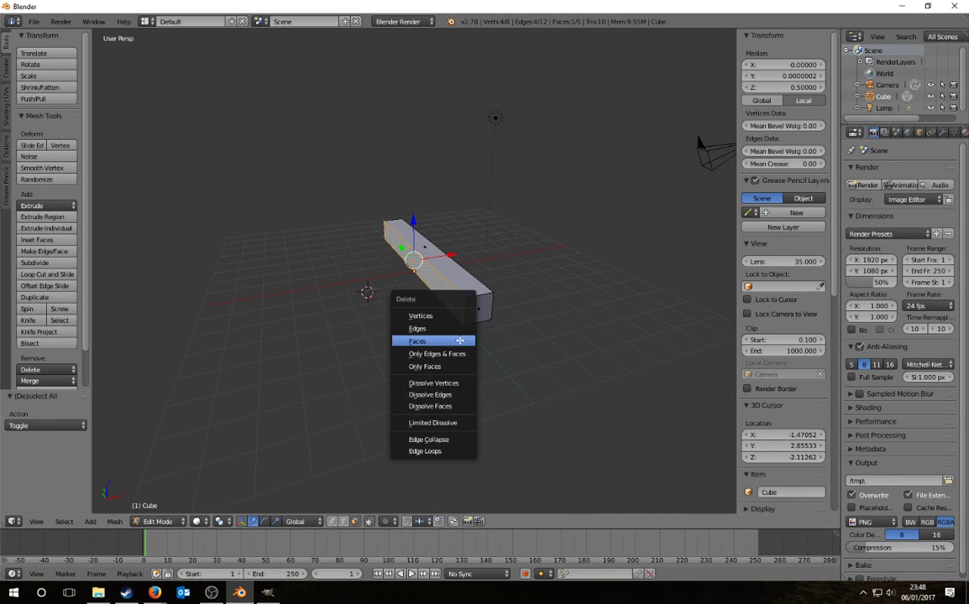
left_click(415, 309)
left_click(940, 133)
left_click(900, 171)
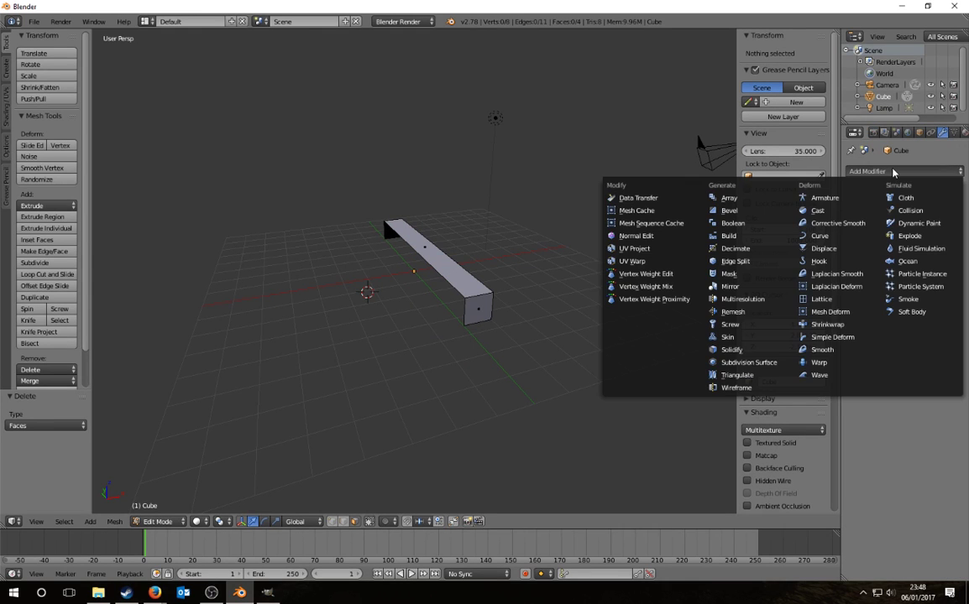
left_click(728, 285)
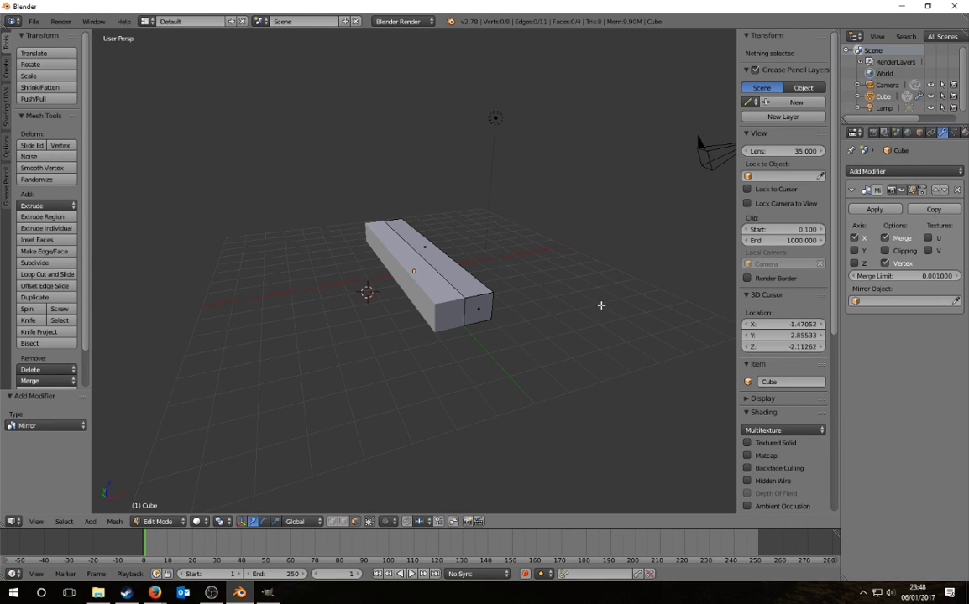
middle_click_drag(601, 305, 417, 271)
Step: Toggle the Mirror modifier's axes, leaving only X enabled
left_click(854, 237)
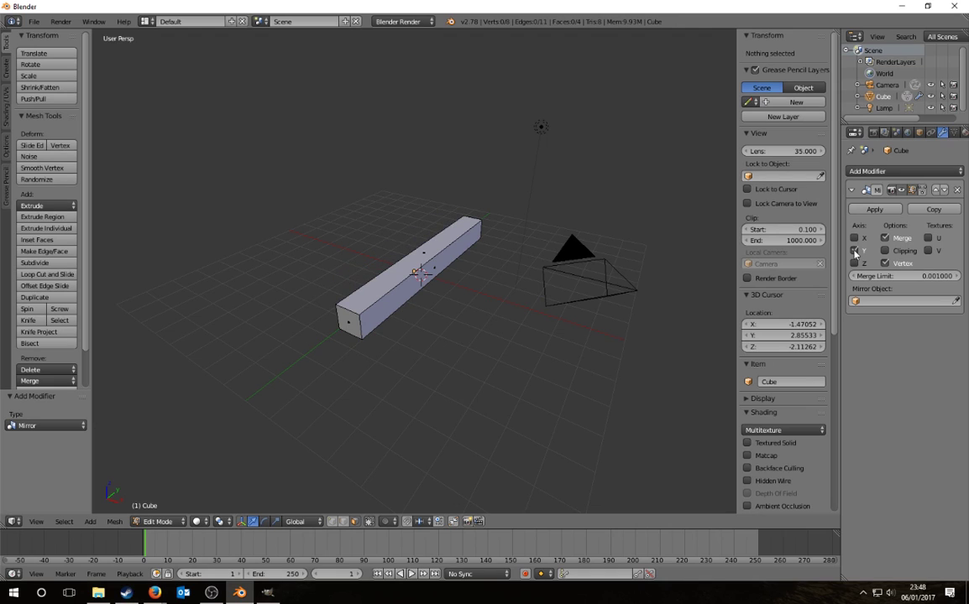
left_click(855, 263)
left_click(855, 263)
left_click(854, 238)
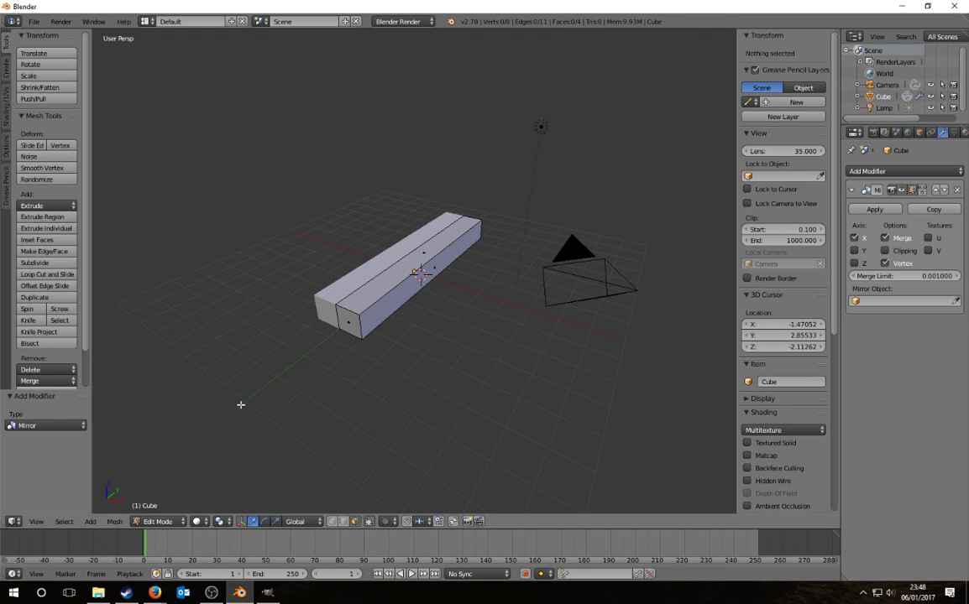
middle_click_drag(311, 359, 458, 296)
scroll(504, 277, "up", 3)
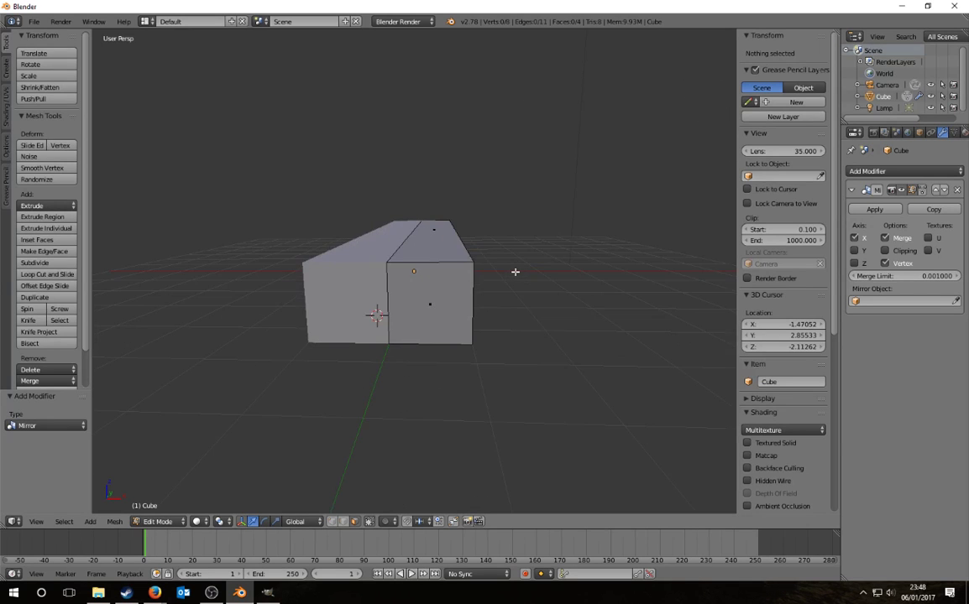
middle_click_drag(514, 270, 313, 474)
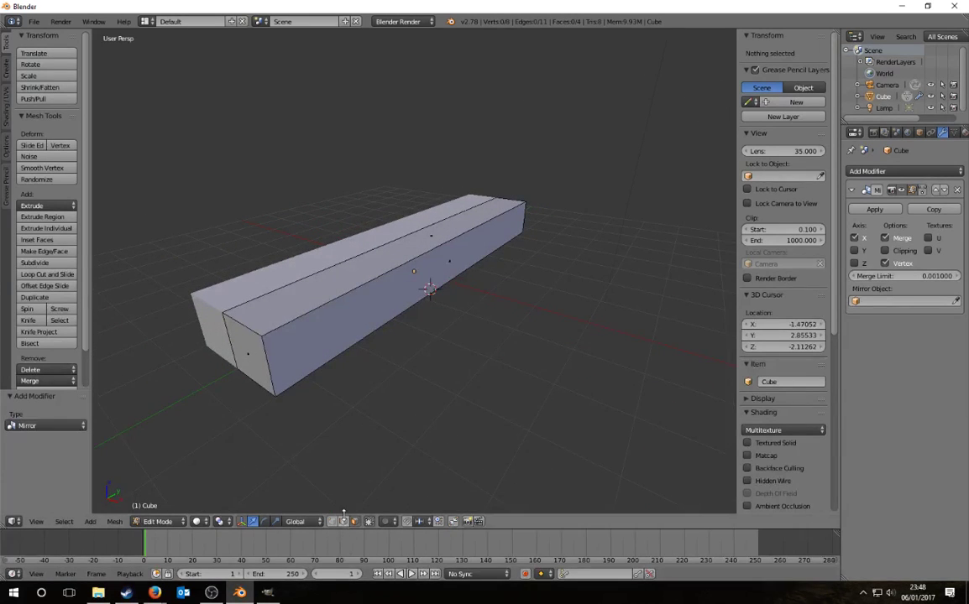
Step: Try raising the top ridge edge vertically with G Z, then undo it
right_click(363, 250)
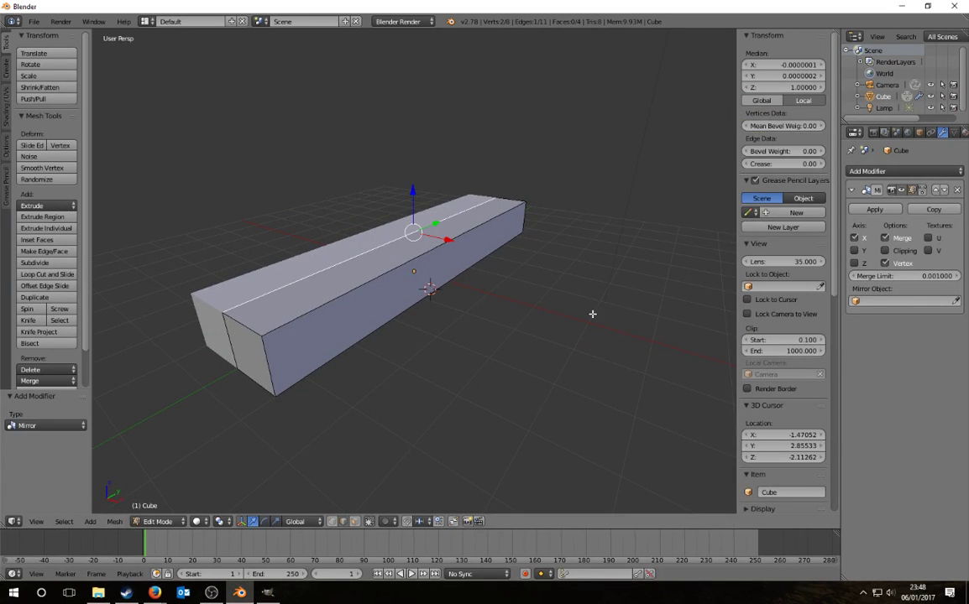
key("g")
key("z")
left_click(547, 346)
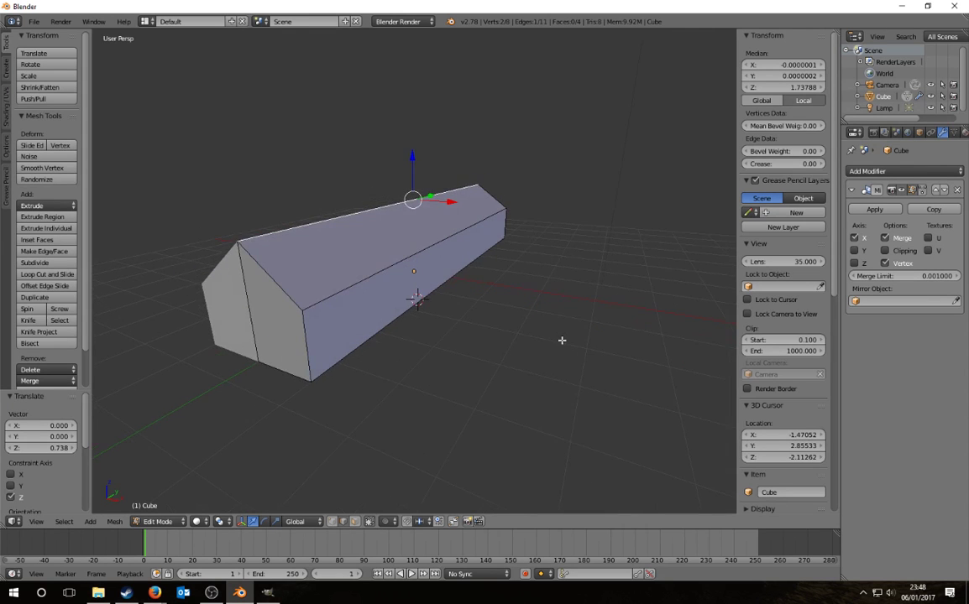
key("ctrl+z")
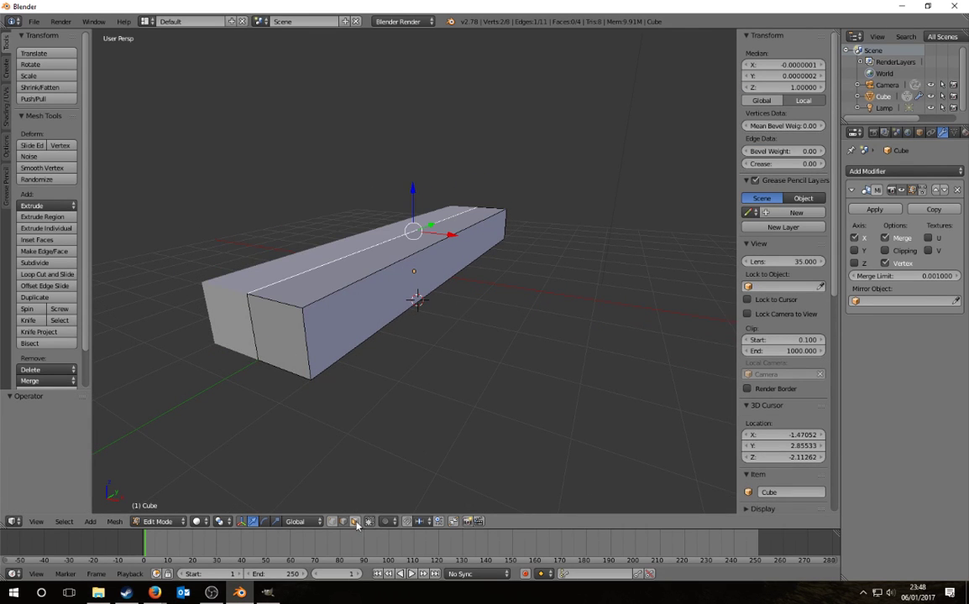
Step: Set the outer side face's Median X to 5, then bring up the house's Street View
left_click(357, 524)
middle_click_drag(545, 395, 533, 404)
right_click(446, 264)
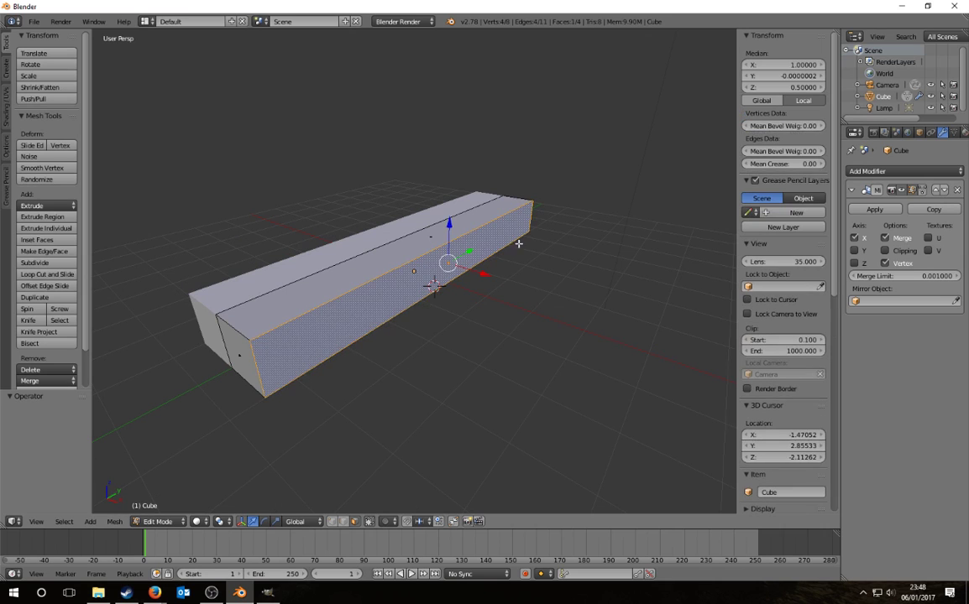
left_click(796, 64)
type("5")
key("Return")
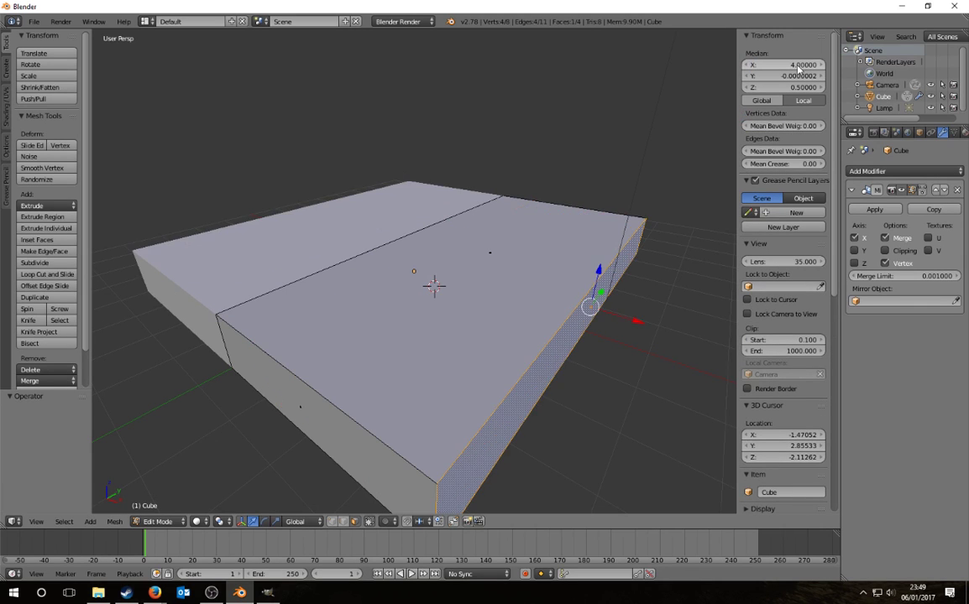
key("a")
scroll(242, 488, "down", 3)
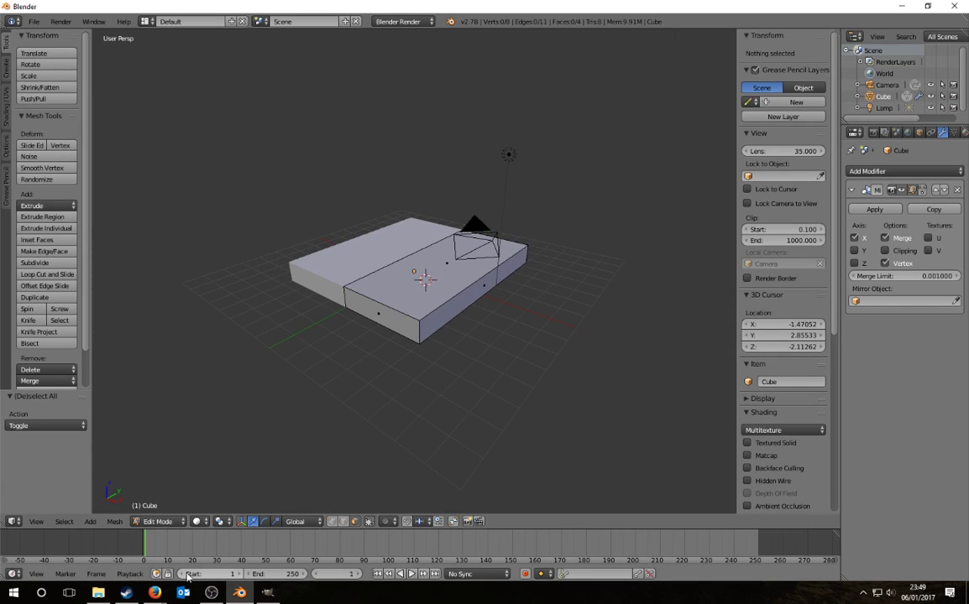
mouse_move(156, 593)
left_click(177, 495)
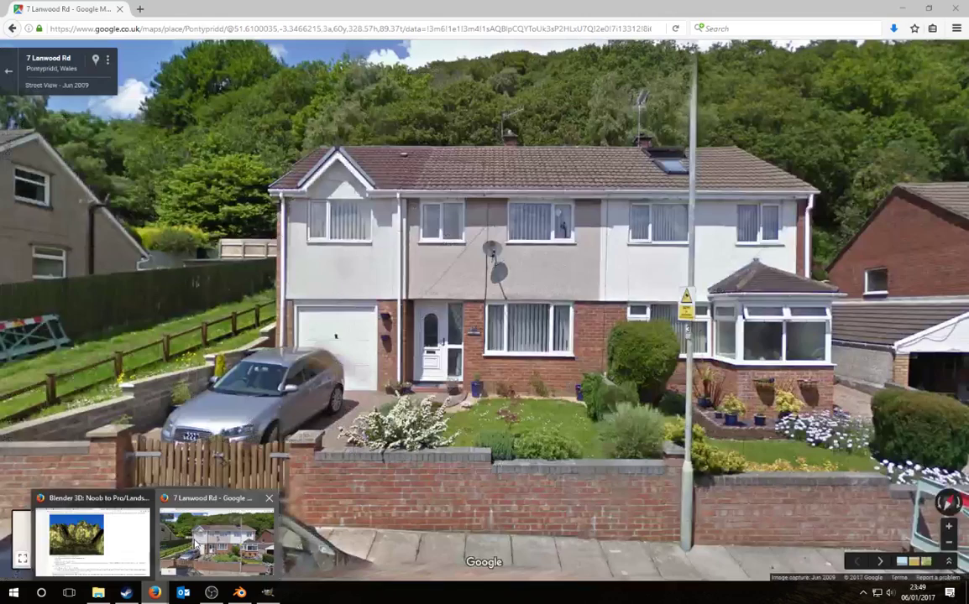
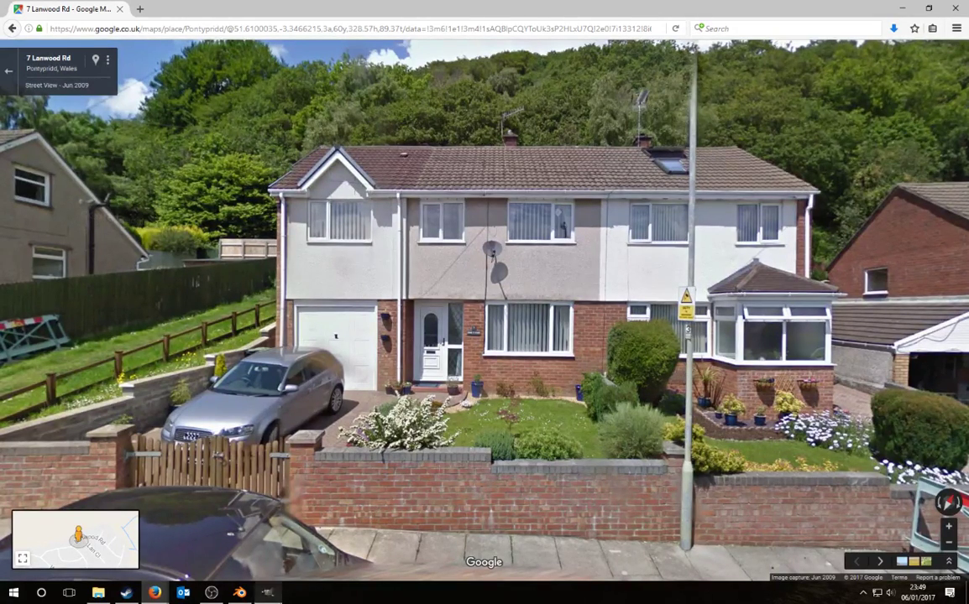
Step: Leave the Street View browser window and bring Blender back to the front
mouse_move(273, 599)
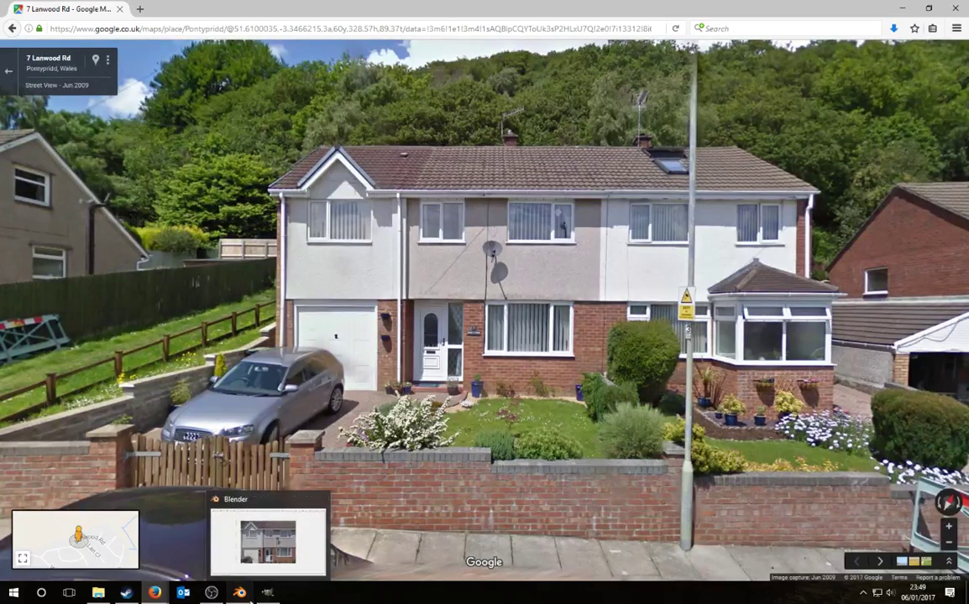
left_click(239, 592)
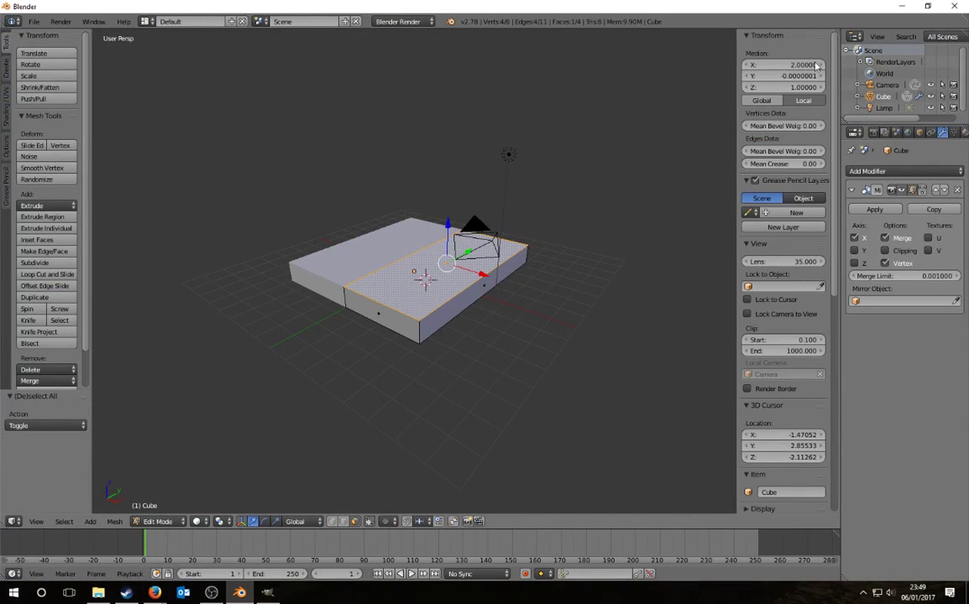
Step: Set the face's median Z to 5, keeping X at 2, so the box becomes taller
left_click(800, 63)
type("5")
key("Return")
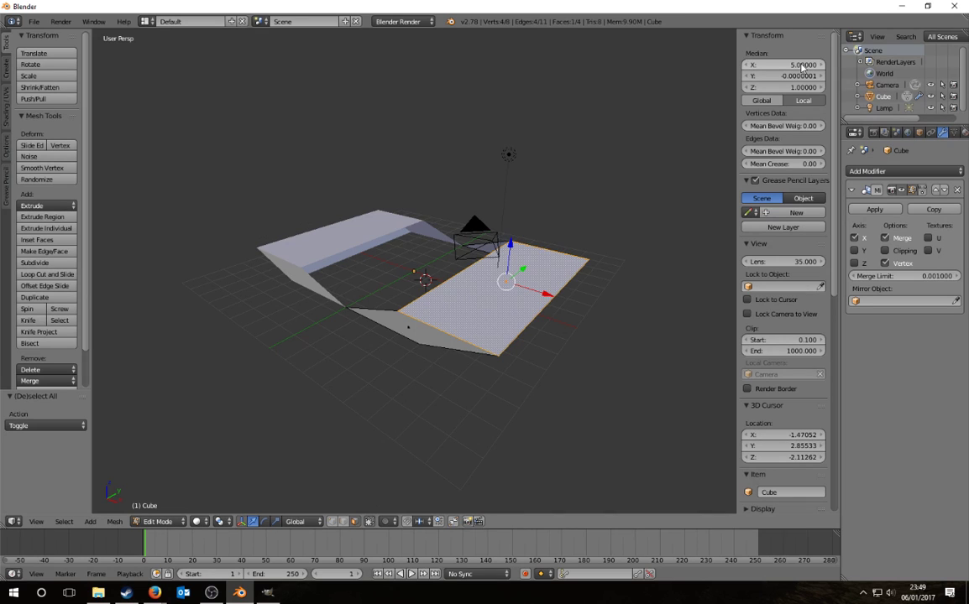
left_click(802, 65)
type("2")
key("Return")
left_click(797, 87)
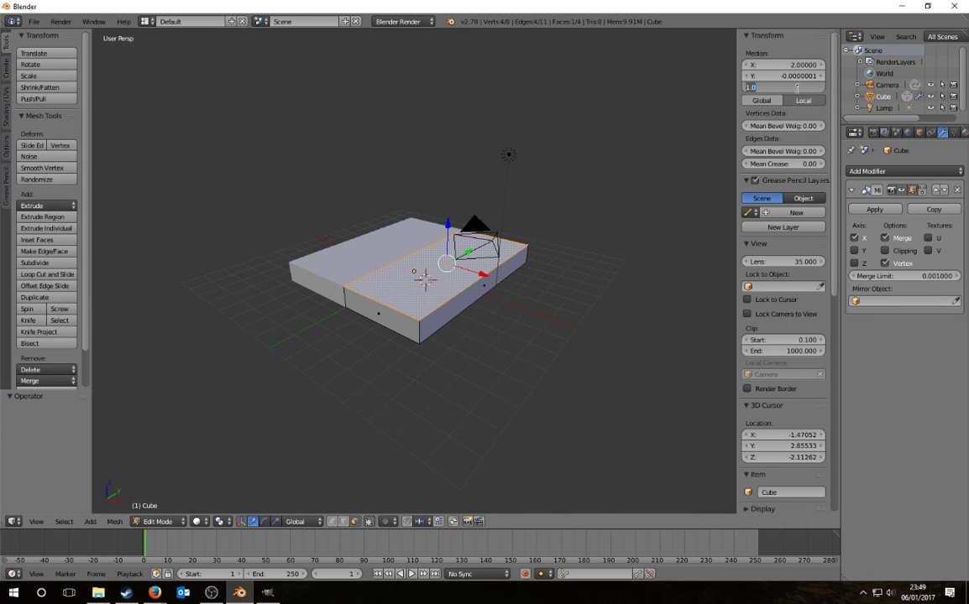
type("5")
key("Return")
Step: Add an empty Background Images slot, then select the top face's centre edge
key("a")
middle_click_drag(550, 353, 540, 378)
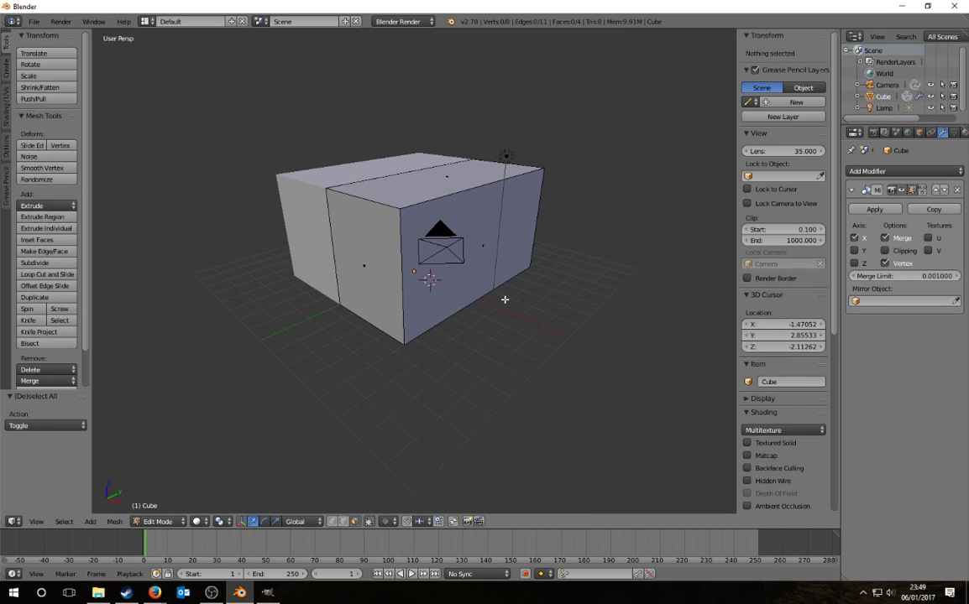
middle_click_drag(505, 300, 483, 361)
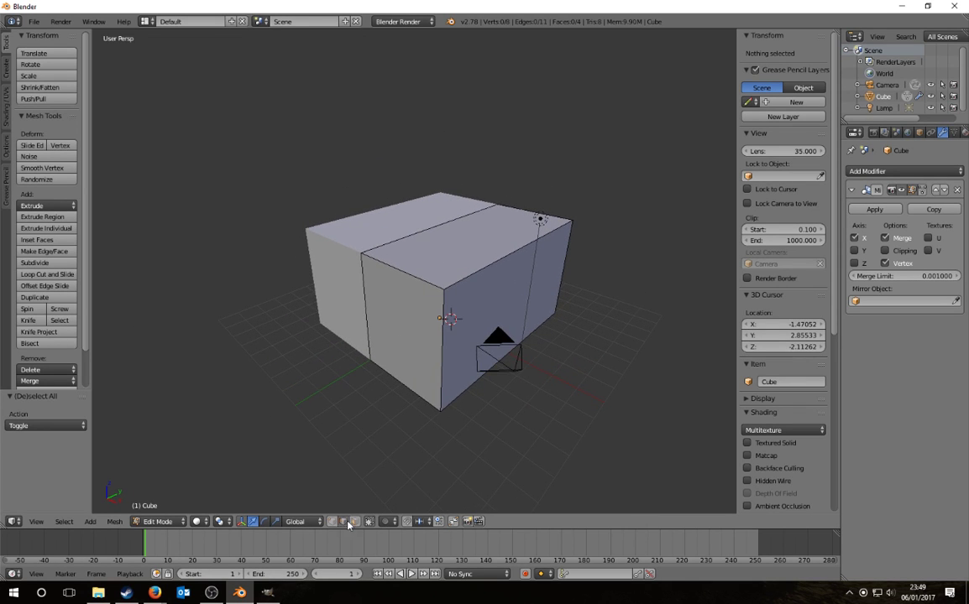
right_click(413, 245)
middle_click_drag(554, 353, 589, 353)
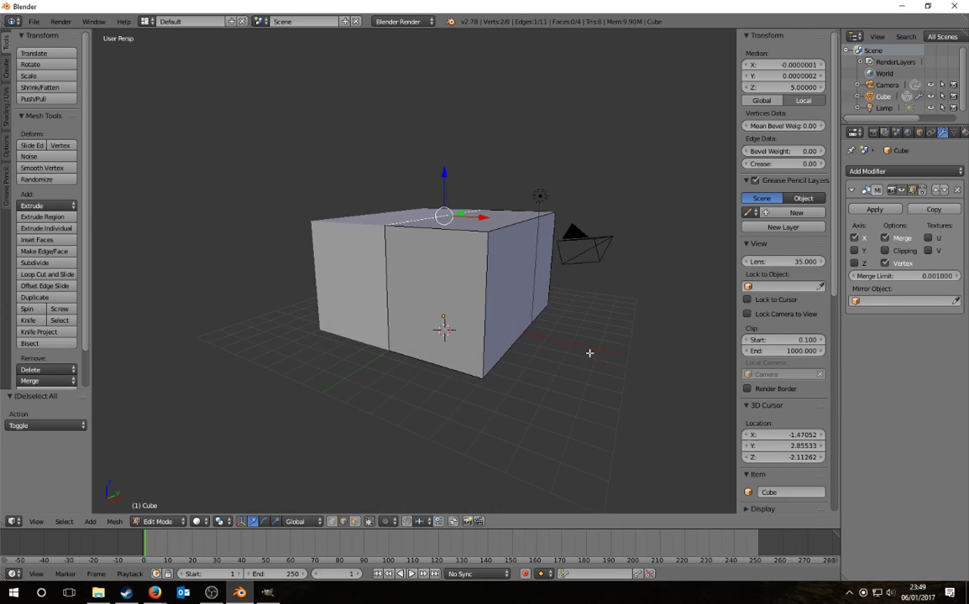
middle_click_drag(566, 427, 597, 357)
key("a")
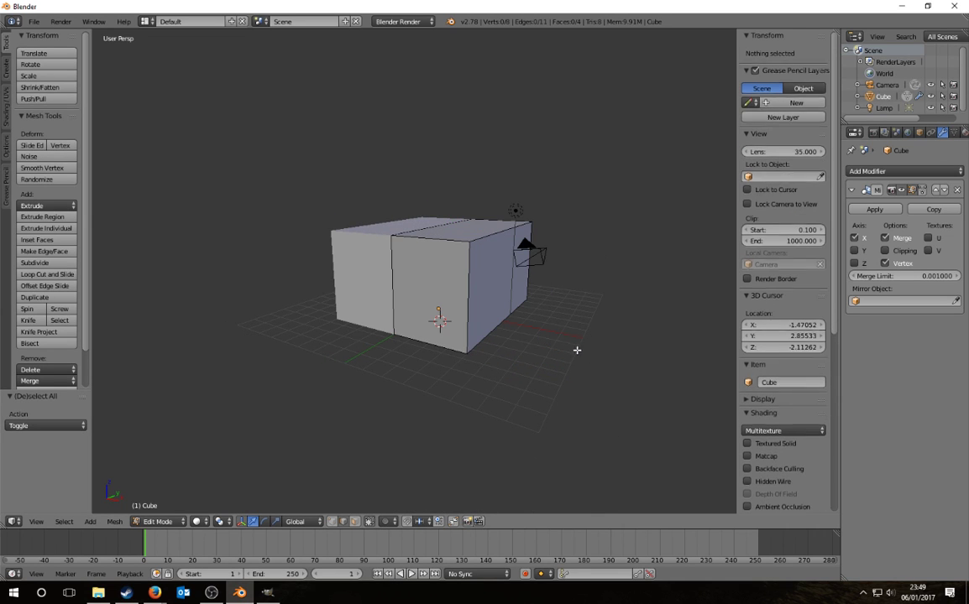
scroll(804, 398, "down", 8)
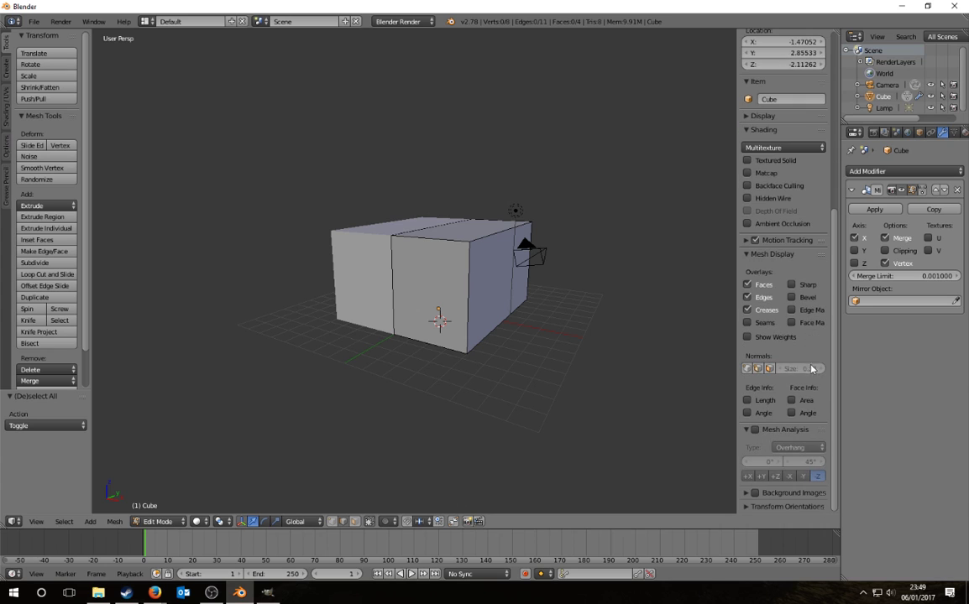
left_click(755, 493)
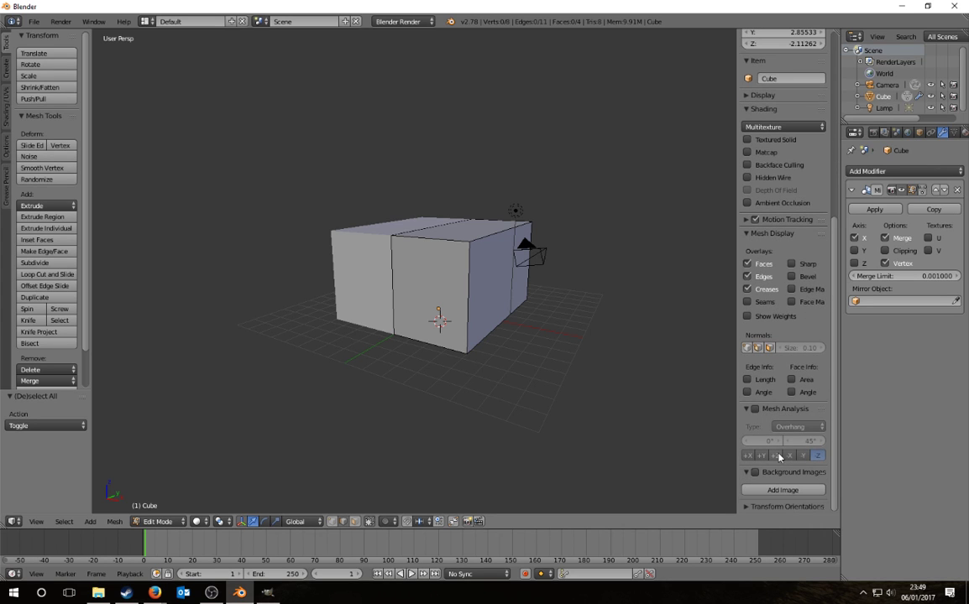
left_click(764, 492)
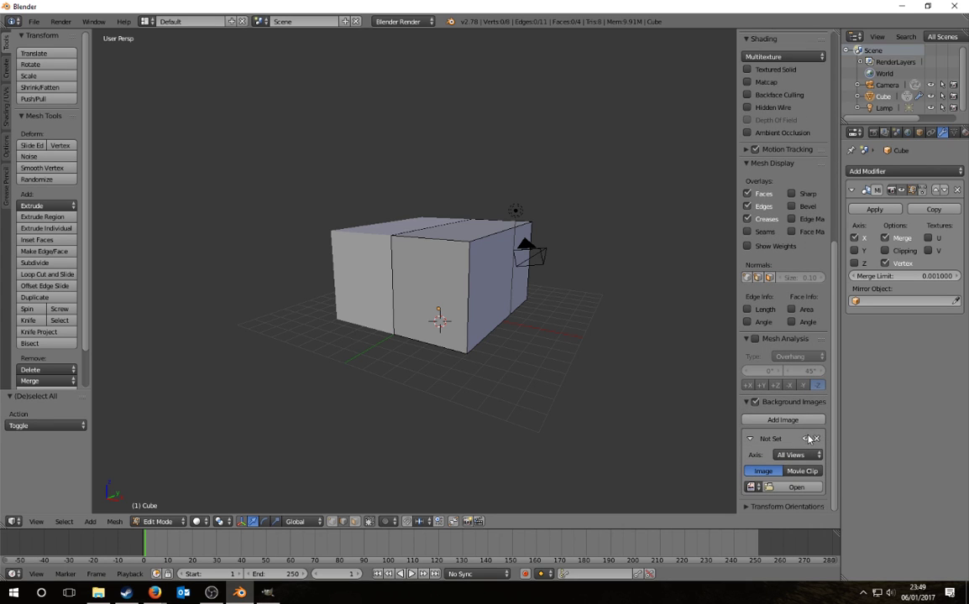
scroll(748, 404, "up", 6)
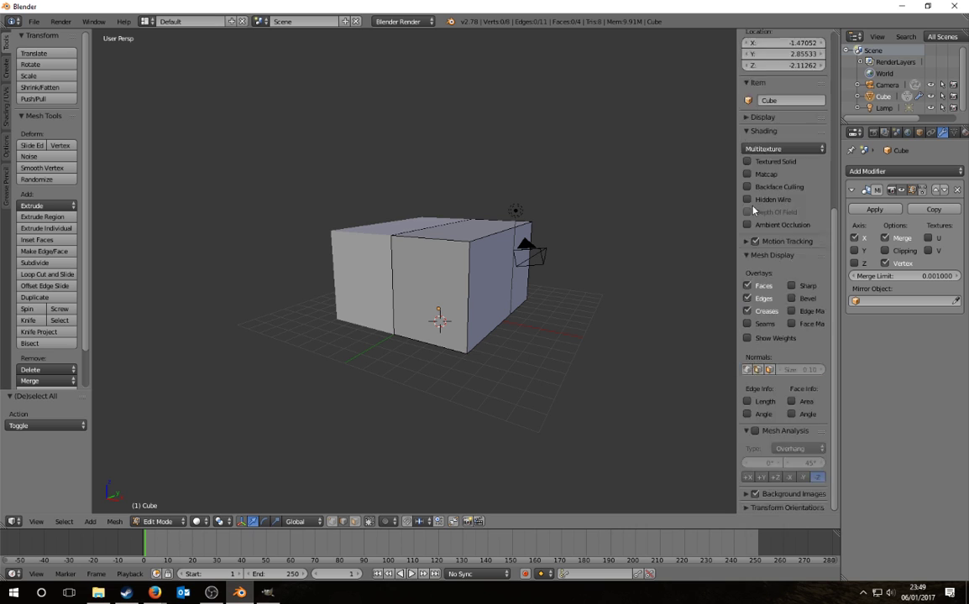
right_click(432, 224)
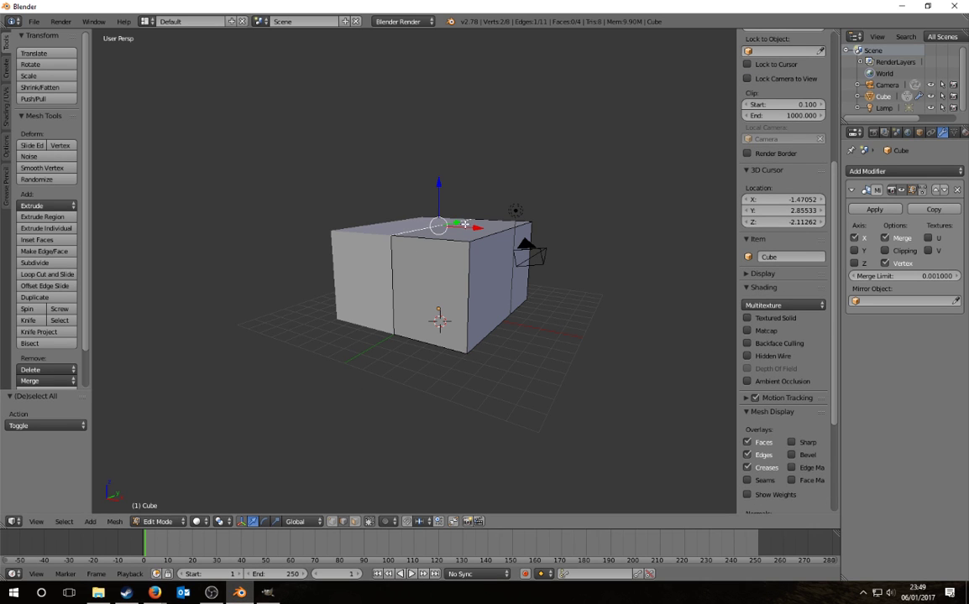
Step: Raise the top centre edge 3.14 along Z into a pitched gable roof ridge
key("g")
key("z")
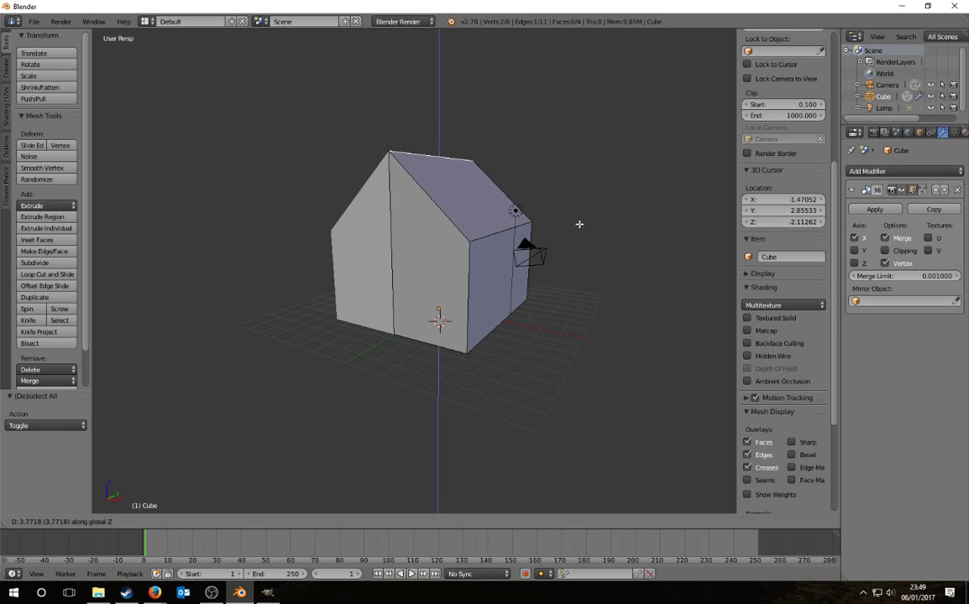
left_click(575, 236)
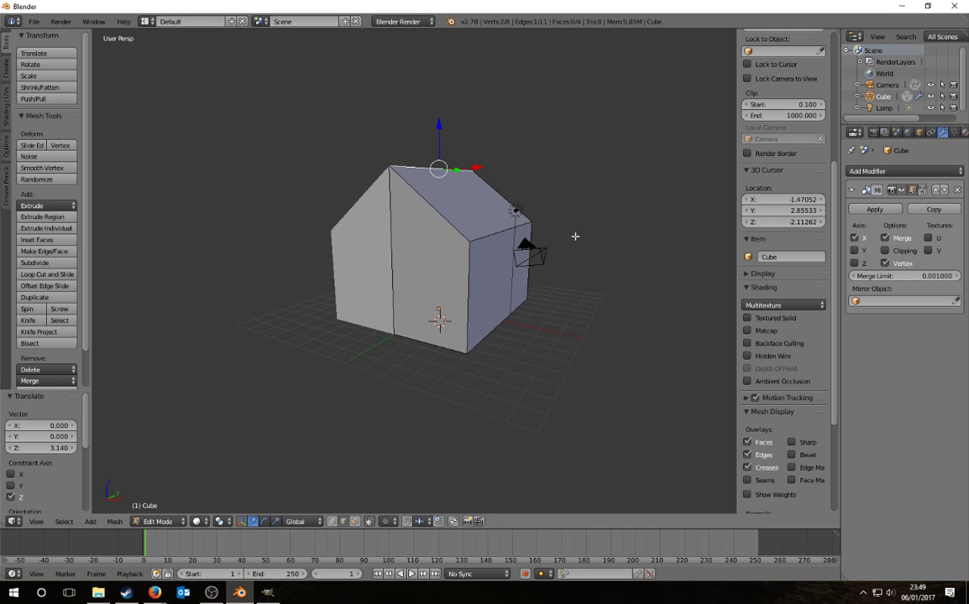
middle_click_drag(575, 236, 620, 366)
key("g")
key("z")
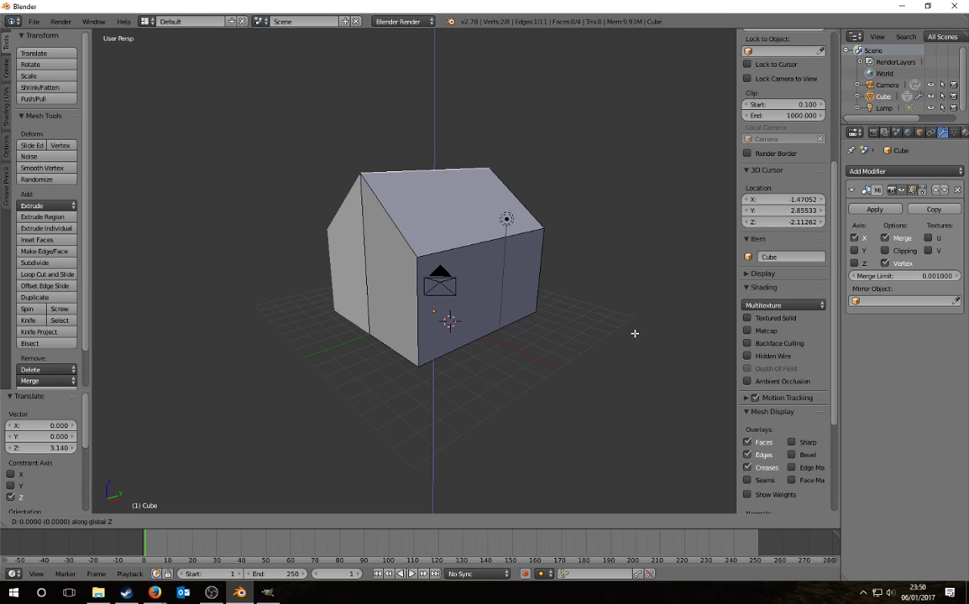
left_click(634, 341)
key("a")
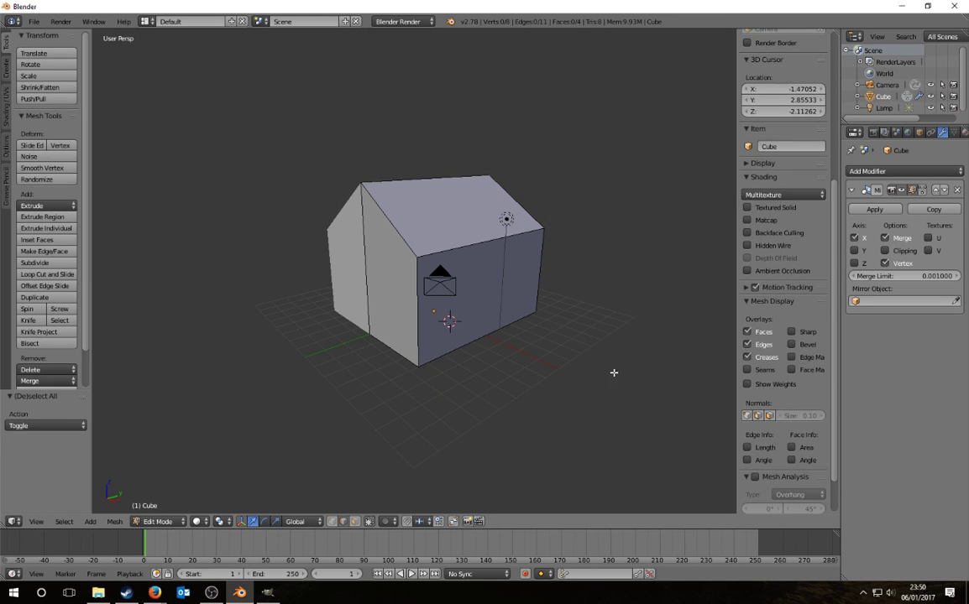
mouse_move(564, 307)
middle_mouse_down()
mouse_move(572, 359)
mouse_move(424, 337)
mouse_move(361, 341)
mouse_move(550, 320)
middle_mouse_up()
scroll(550, 320, "up", 4)
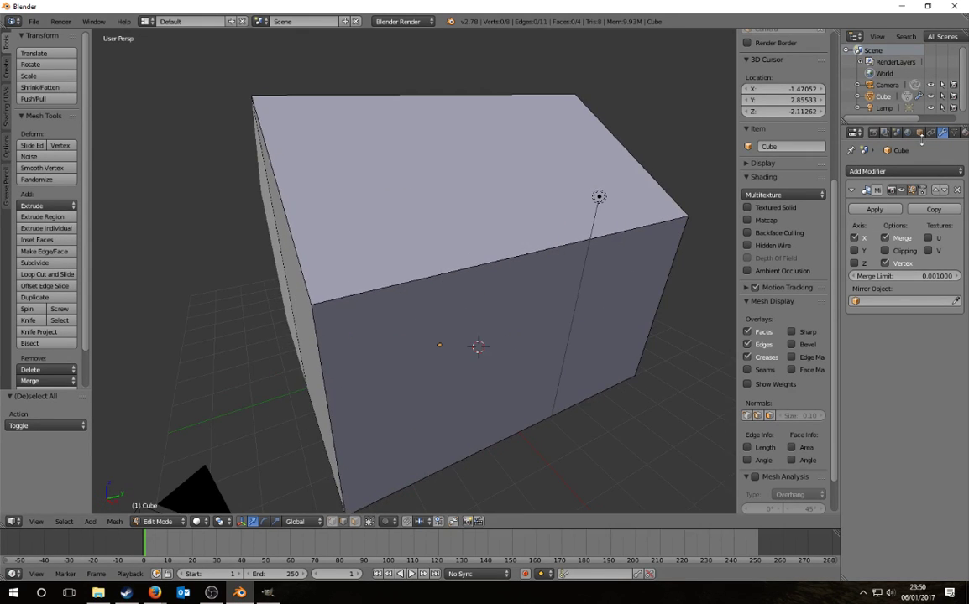
Step: Apply the Mirror modifier in Object Mode, then return to Edit Mode
left_click(878, 170)
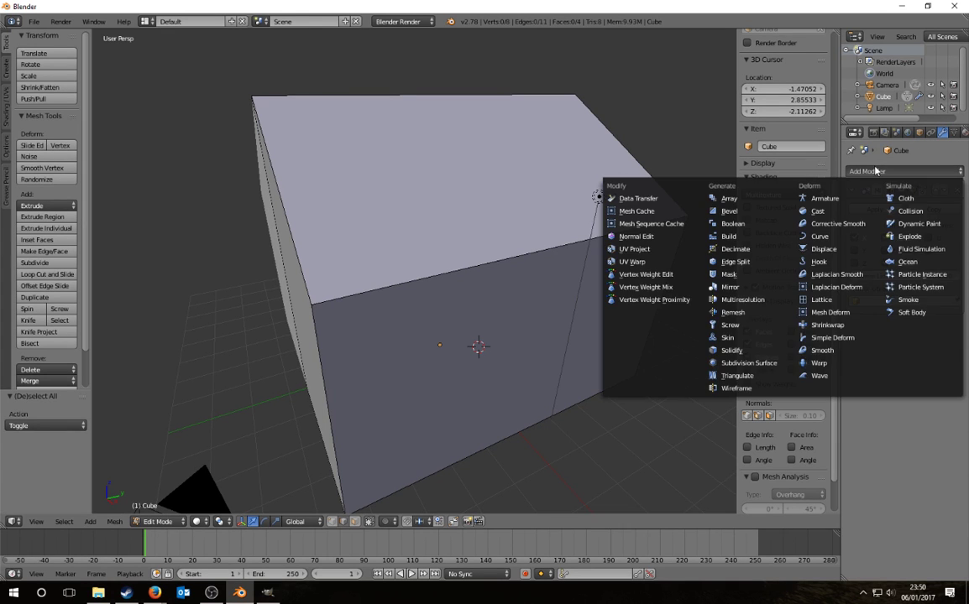
left_click(874, 209)
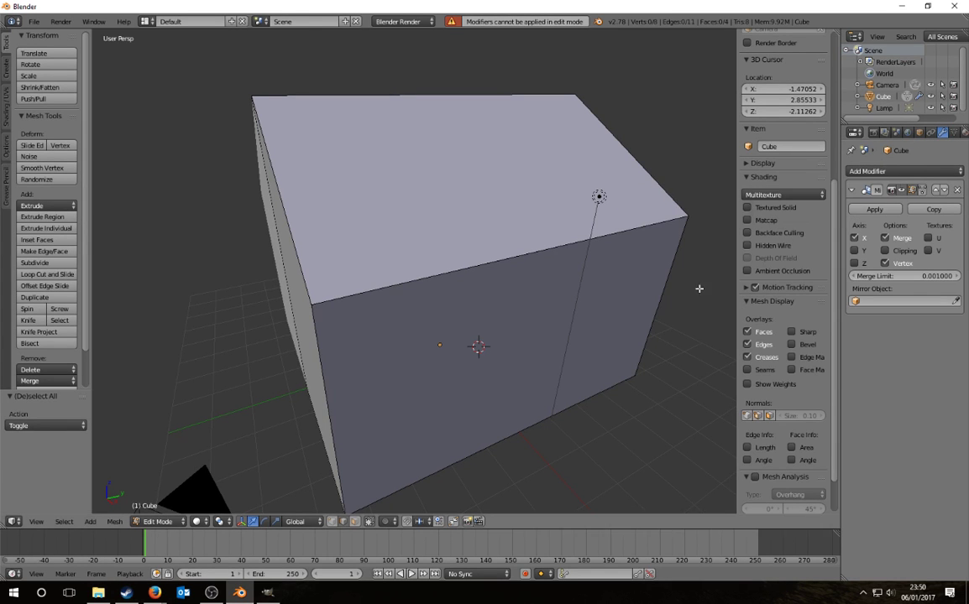
middle_click_drag(698, 288, 552, 332)
key("Tab")
left_click(876, 209)
key("Tab")
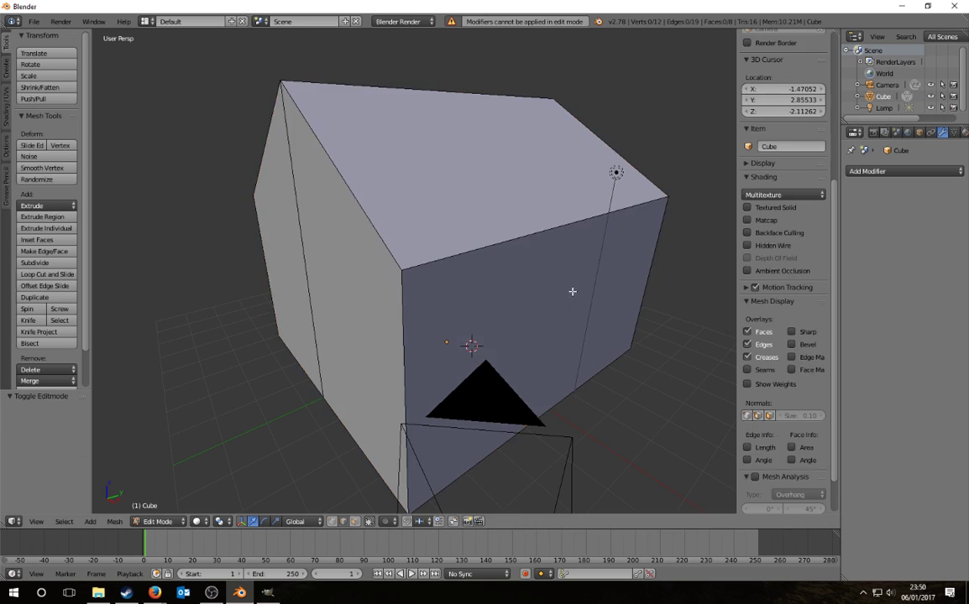
Step: Switch to vertex selection and try moving the centre edge's bottom vertex, then cancel
key("a")
middle_click_drag(572, 291, 588, 318)
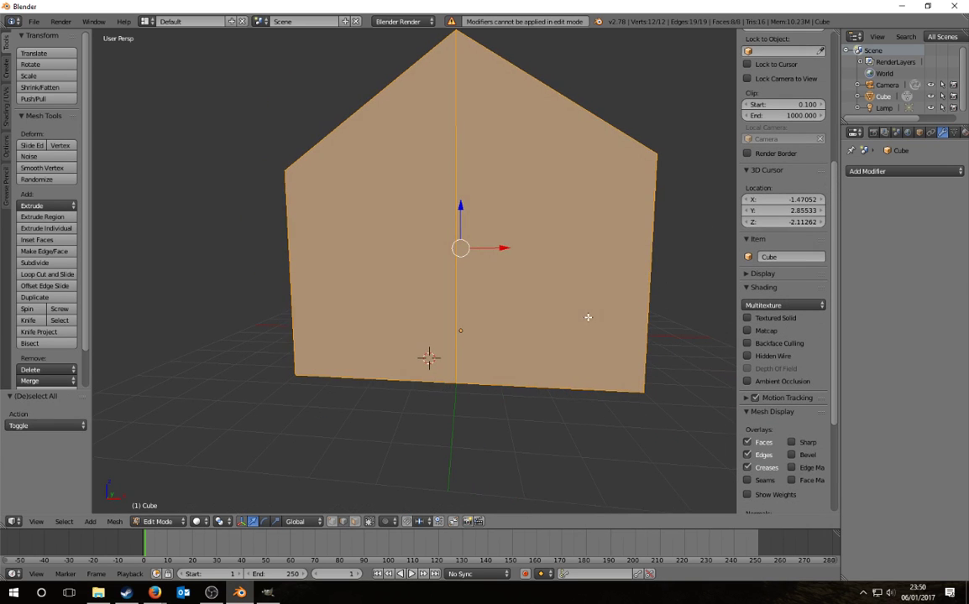
right_click(455, 393)
left_click(333, 522)
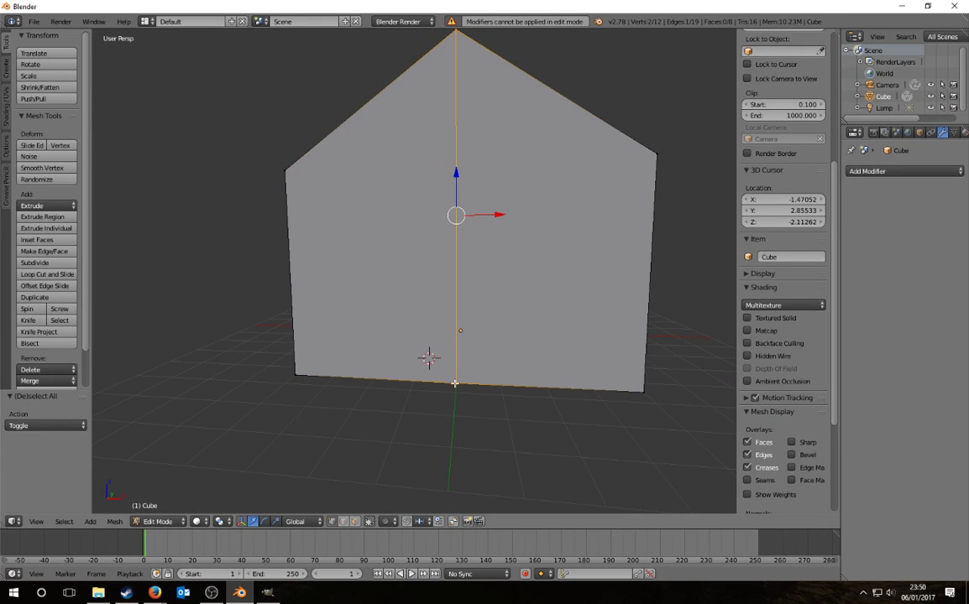
right_click(454, 383)
key("g")
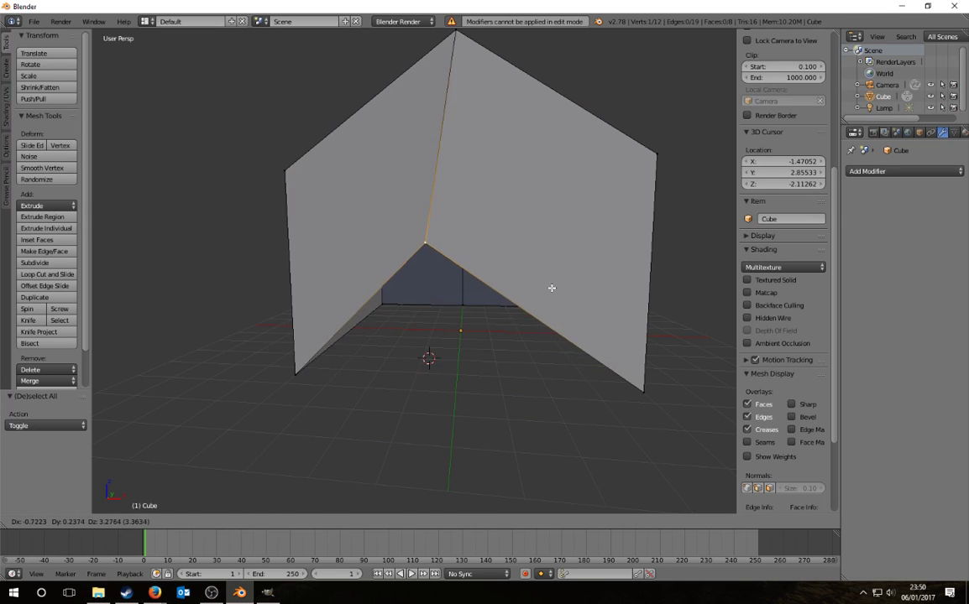
right_click(532, 417)
Step: Select both side wall faces and view them in Right Orthographic
middle_click_drag(532, 417, 473, 396)
scroll(473, 395, "down", 3)
middle_click_drag(385, 380, 369, 502)
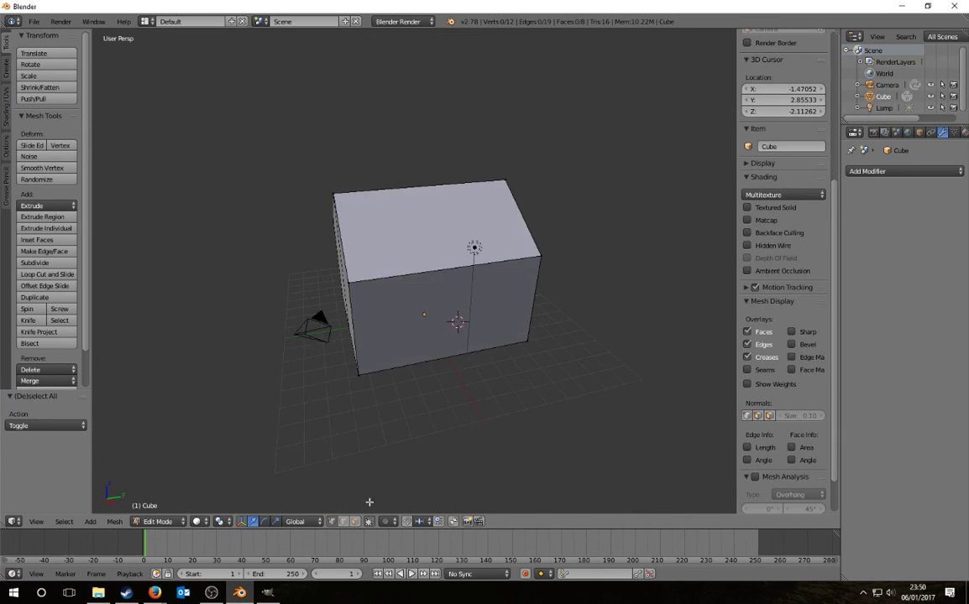
right_click(411, 319)
middle_click_drag(410, 319, 408, 289)
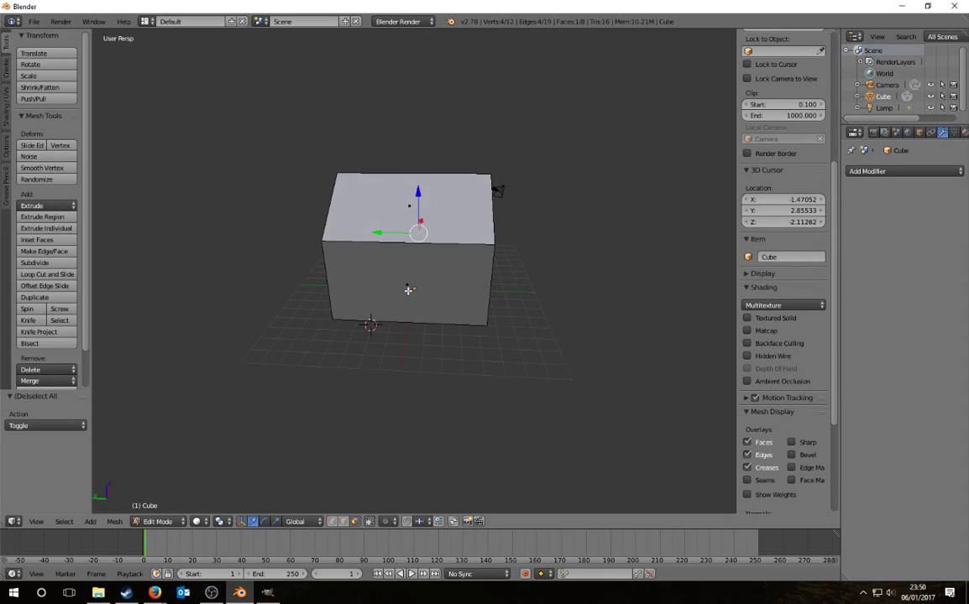
right_click(408, 290, "shift")
middle_click_drag(529, 362, 365, 358)
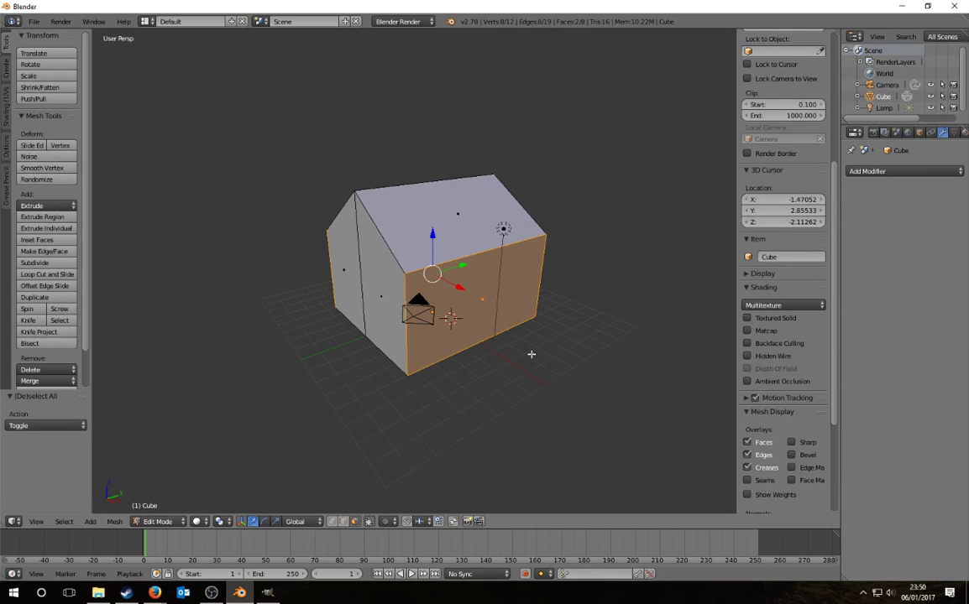
key("KP_5")
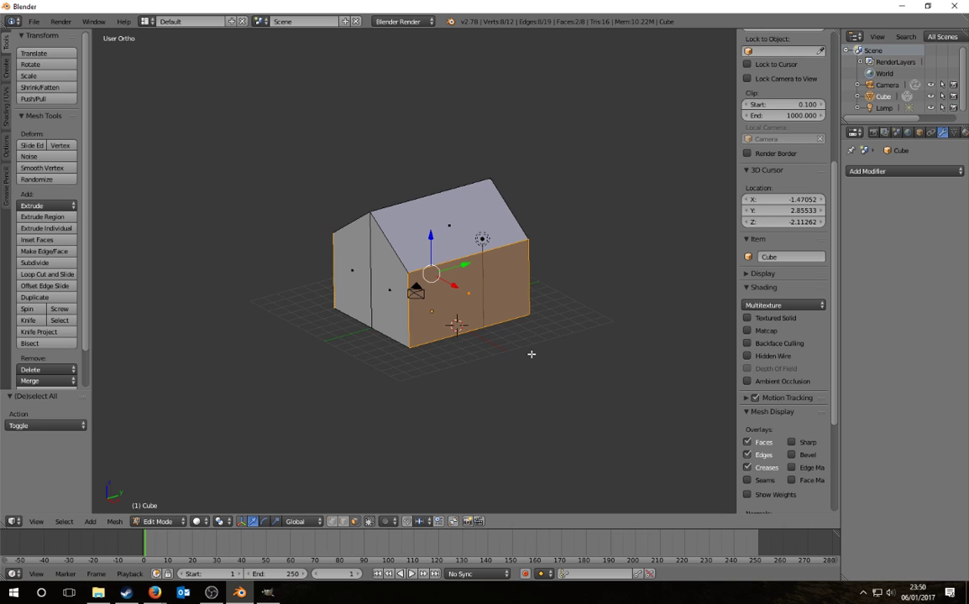
key("KP_3")
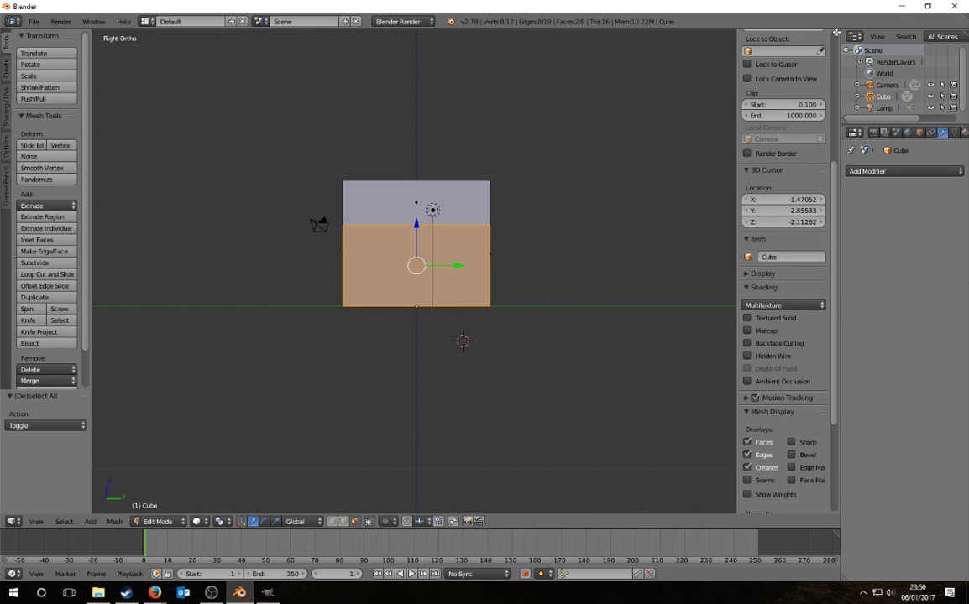
Step: Split the area into two viewports and set the left one to Right Ortho view
left_click_drag(834, 33, 610, 134)
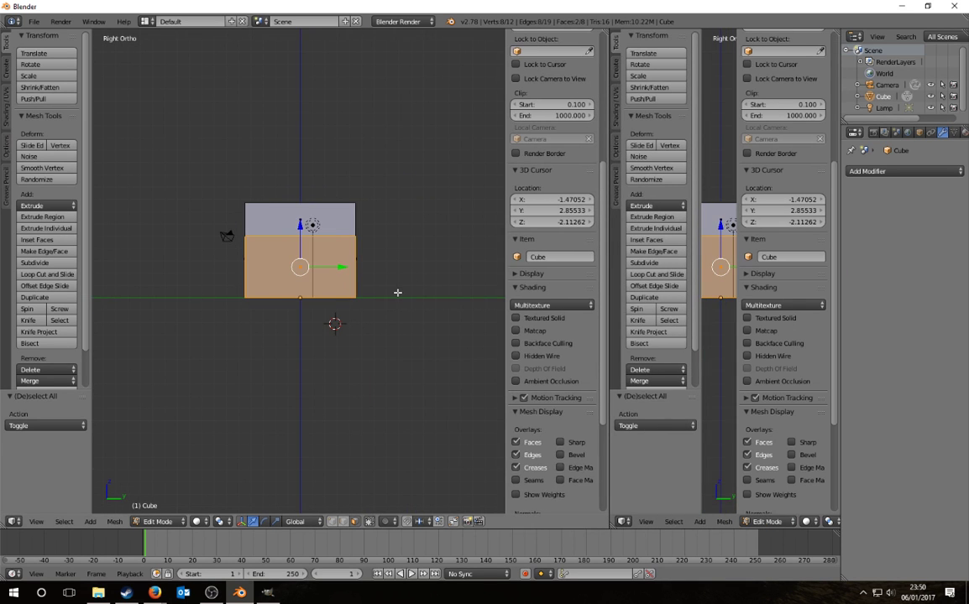
key("KP_5")
key("KP_5")
key("KP_5")
key("KP_5")
key("KP_5")
key("KP_5")
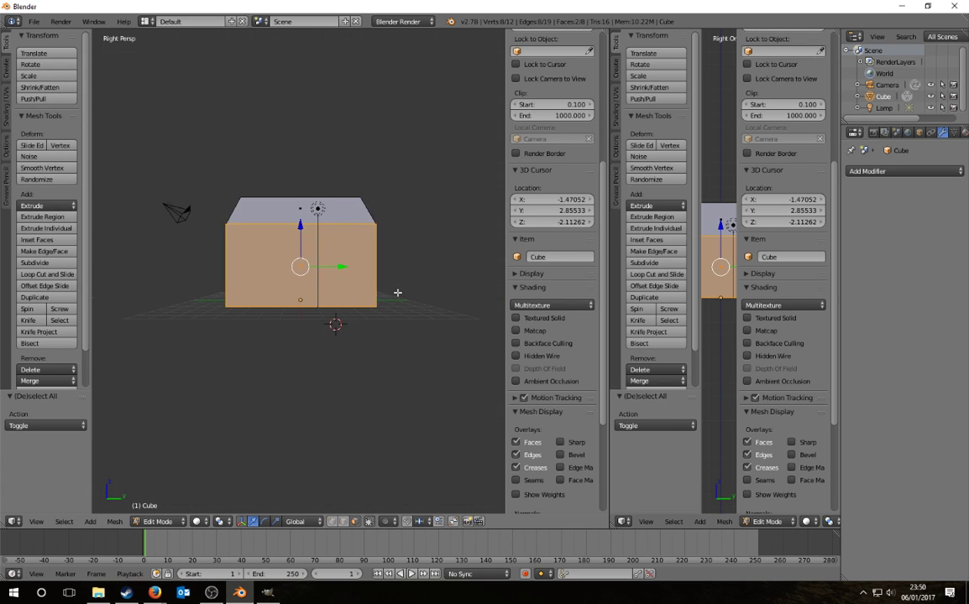
key("KP_1")
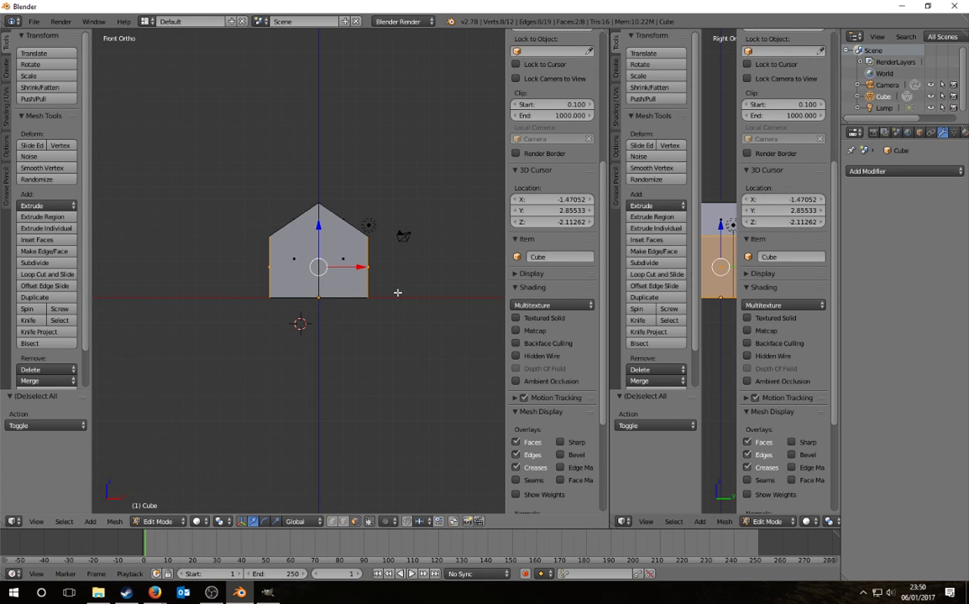
key("KP_3")
key("KP_7")
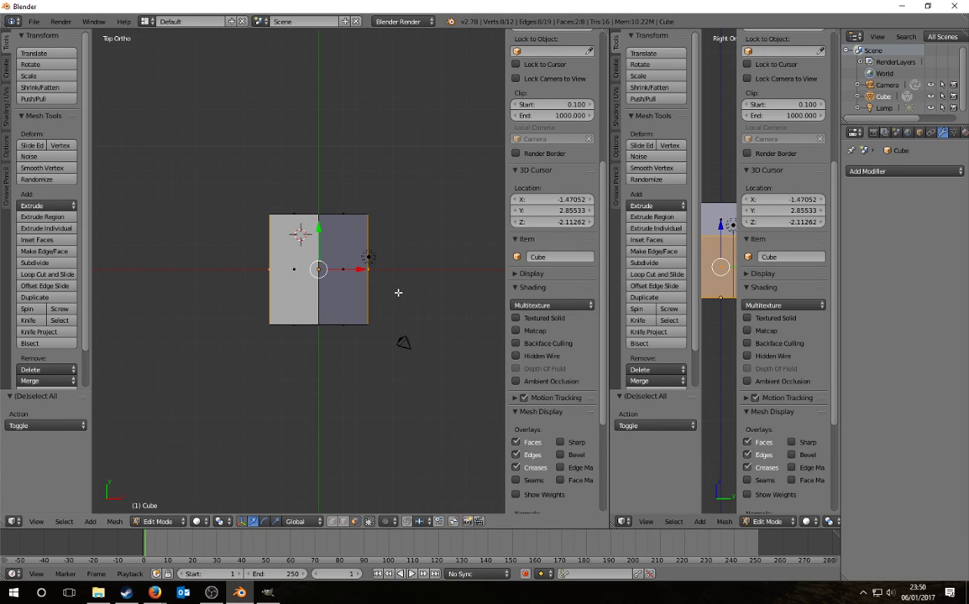
key("ctrl+KP_7")
key("KP_7")
key("KP_3")
Step: Rejoin and re-split into two equal 3D views, hiding the properties panel
left_click_drag(610, 67, 518, 175)
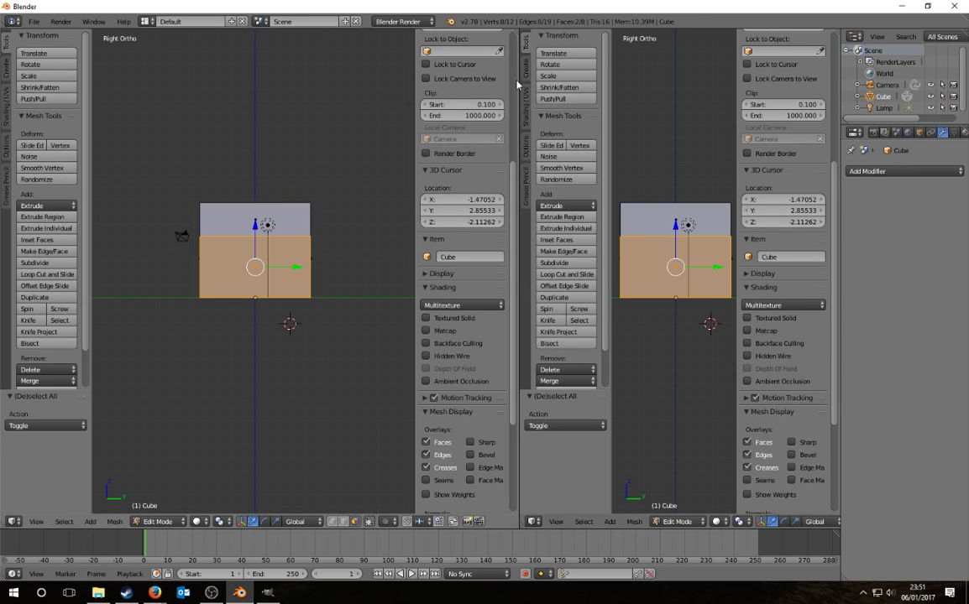
left_click_drag(520, 76, 794, 134)
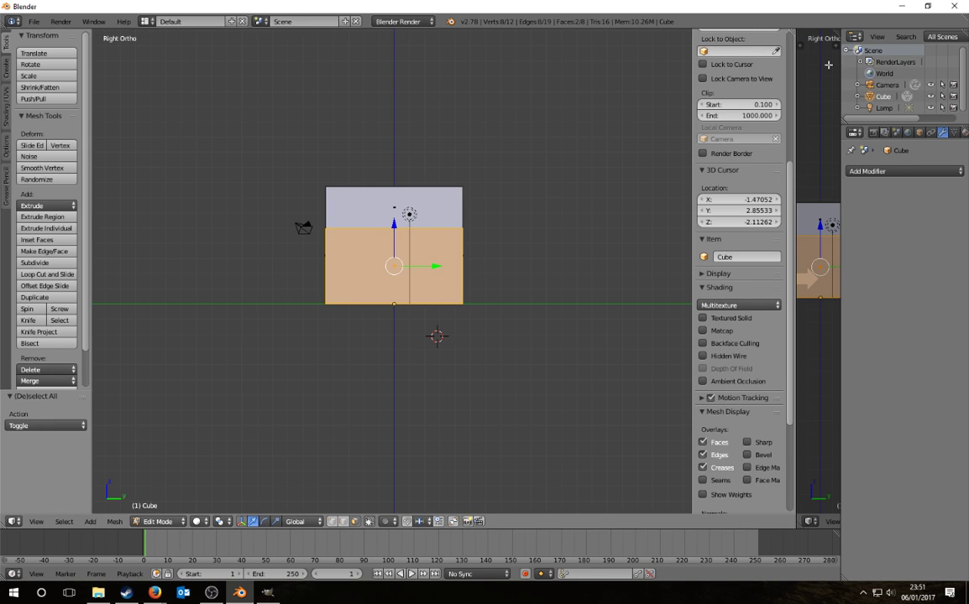
left_click_drag(828, 64, 831, 74)
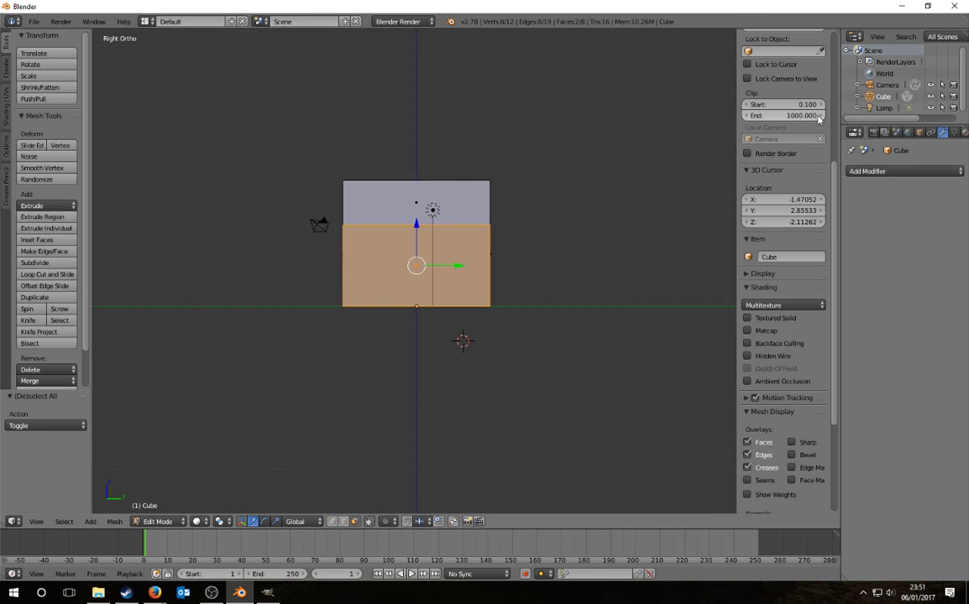
left_click_drag(837, 32, 411, 205)
key("n")
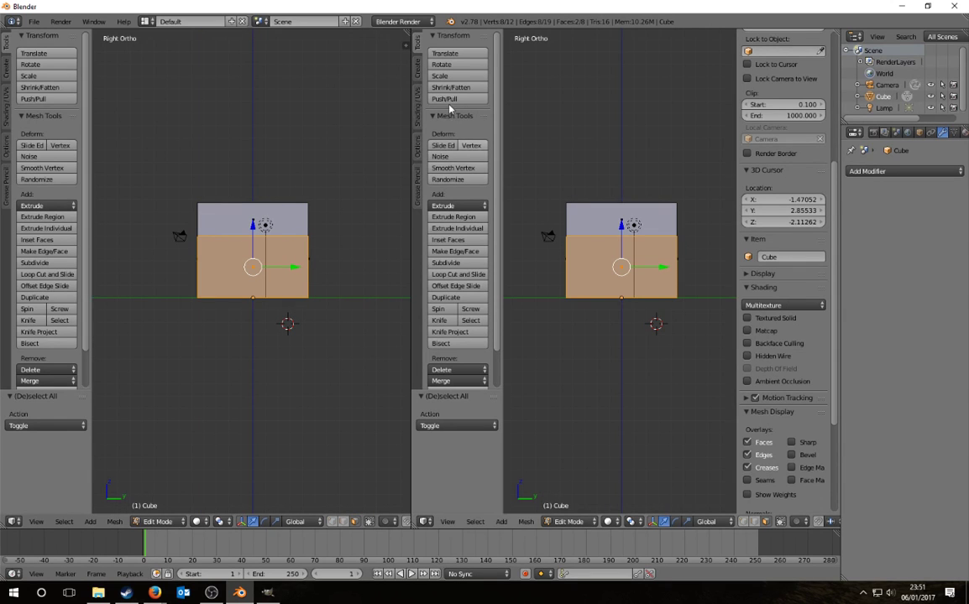
Step: Make the right pane a UV/Image Editor and open Desktop/OMSI building tutorial/Tut_house01c.png
left_click_drag(411, 61, 396, 67)
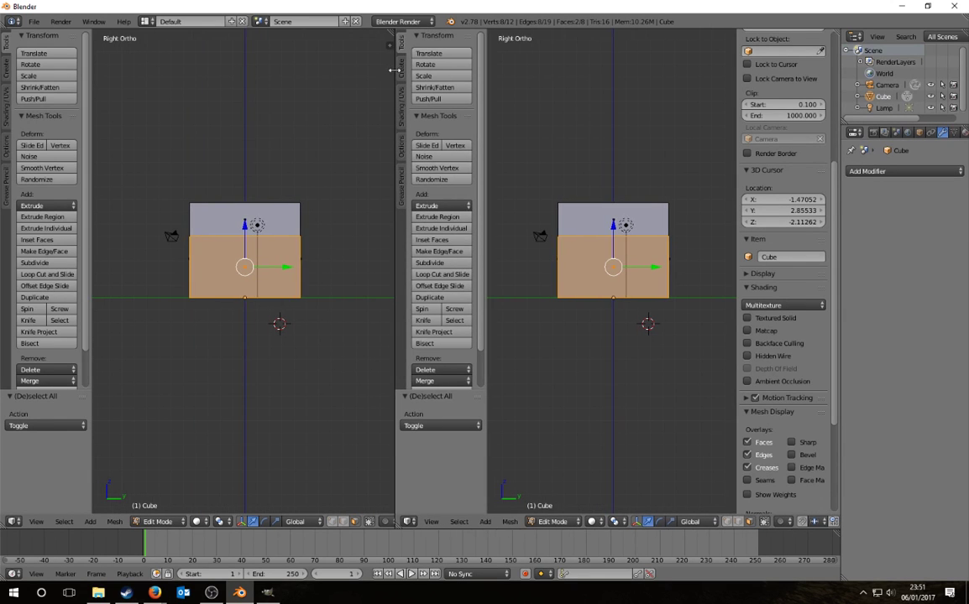
left_click(409, 522)
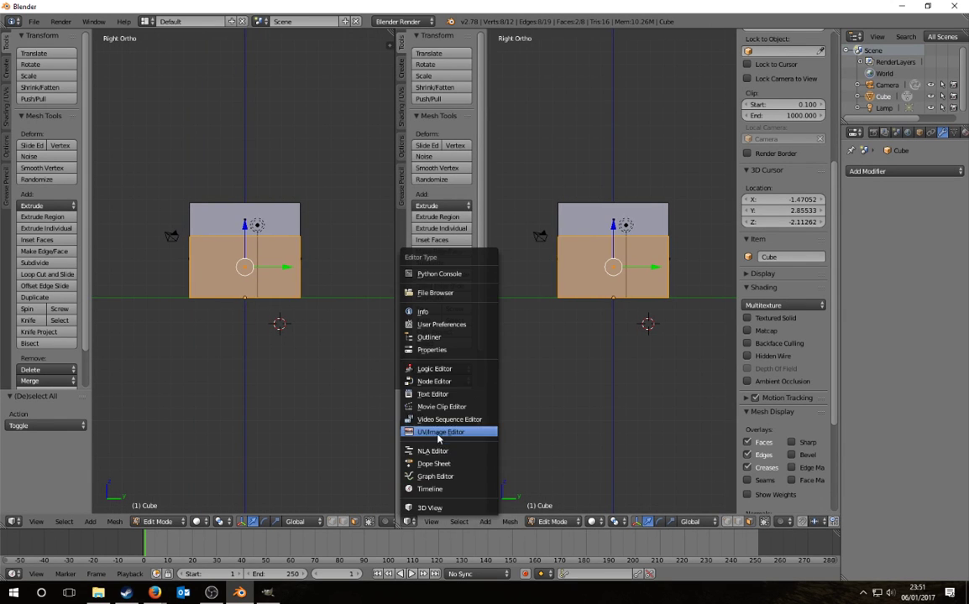
left_click(437, 432)
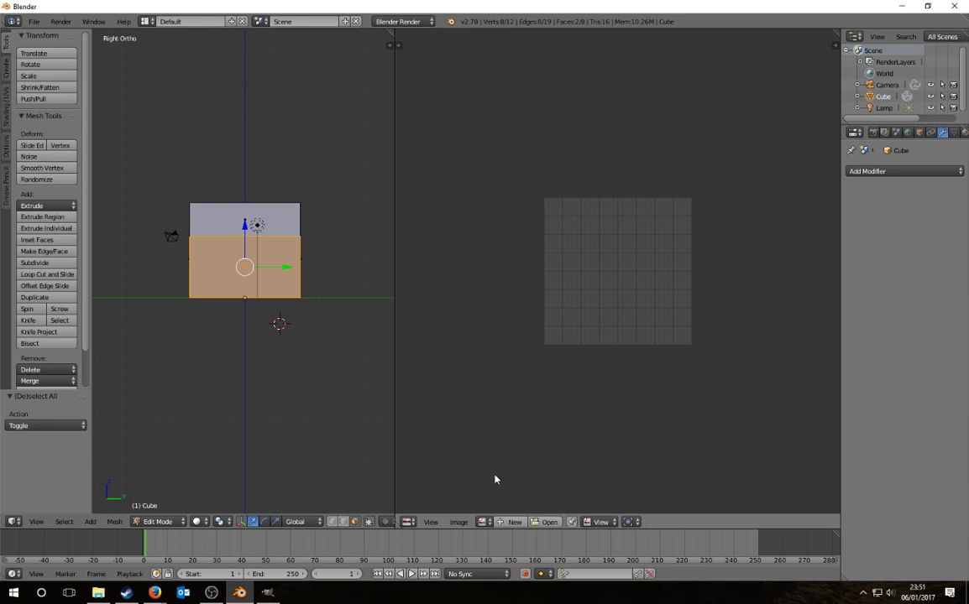
left_click(549, 522)
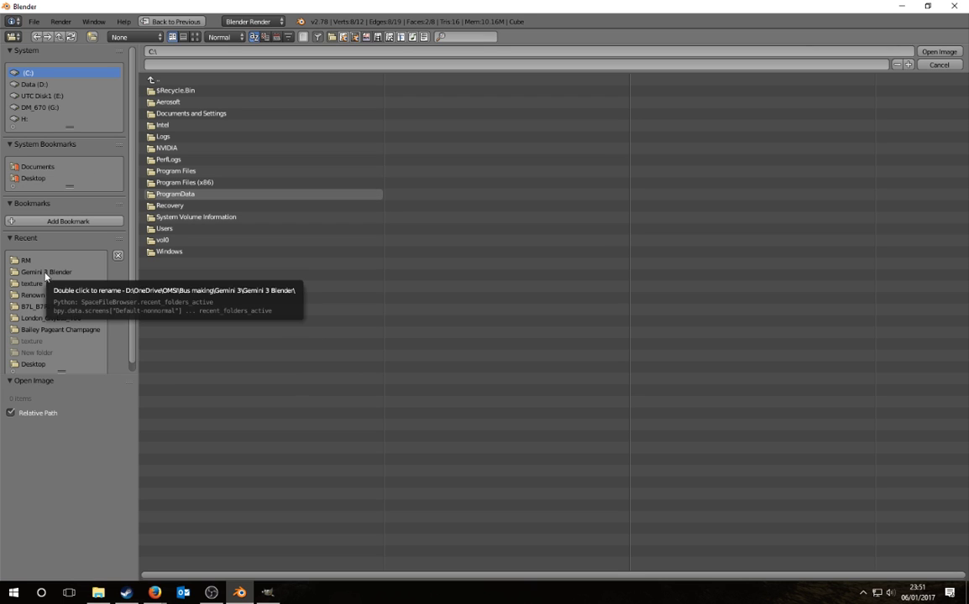
left_click(31, 178)
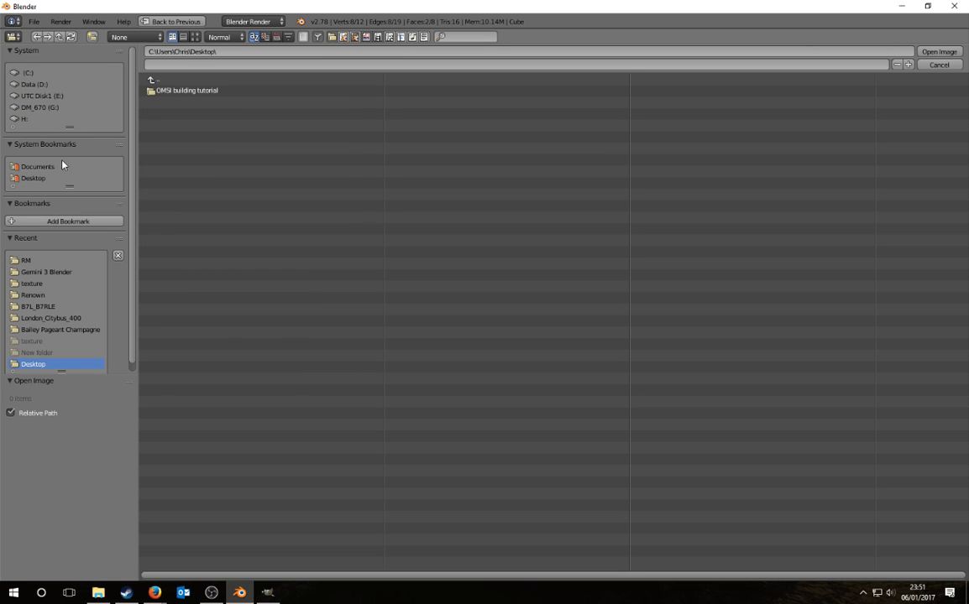
left_click(183, 90)
double_click(201, 124)
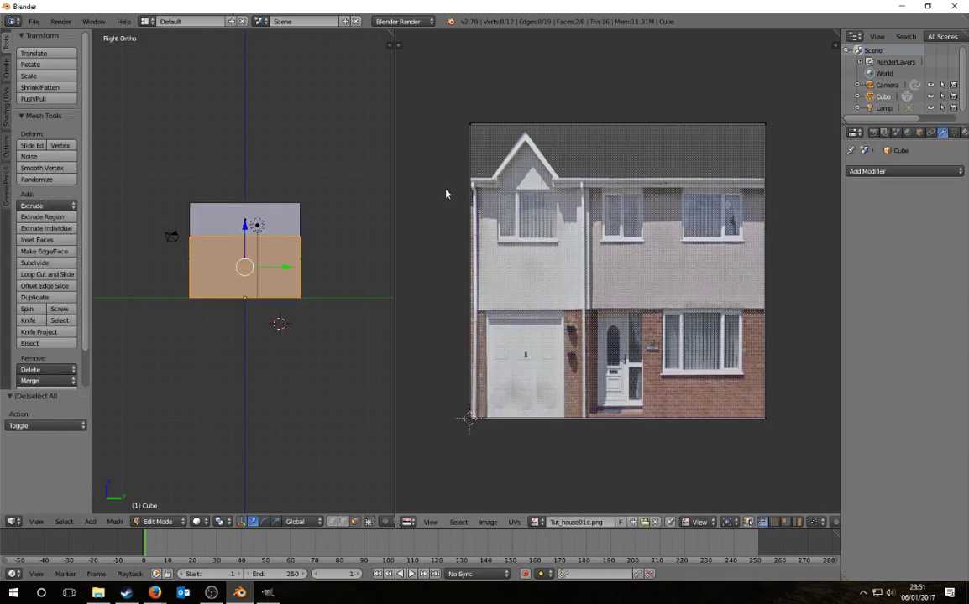
Step: Select the side wall's top UV vertices and move them down vertically on the photo
key("a")
mouse_move(461, 147)
left_mouse_down("ctrl")
mouse_move(814, 97)
mouse_move(792, 128)
left_mouse_up("ctrl")
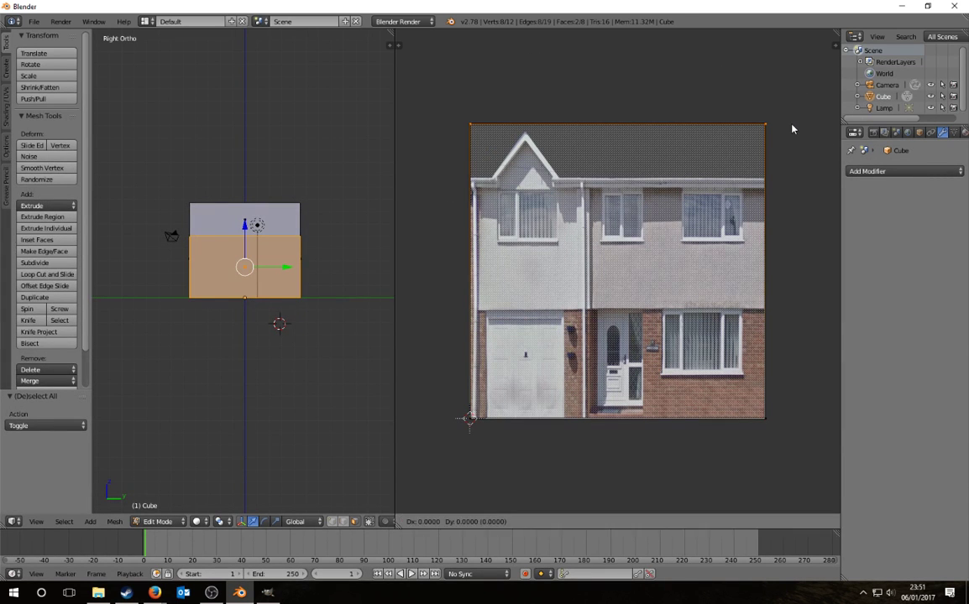
key("g")
key("y")
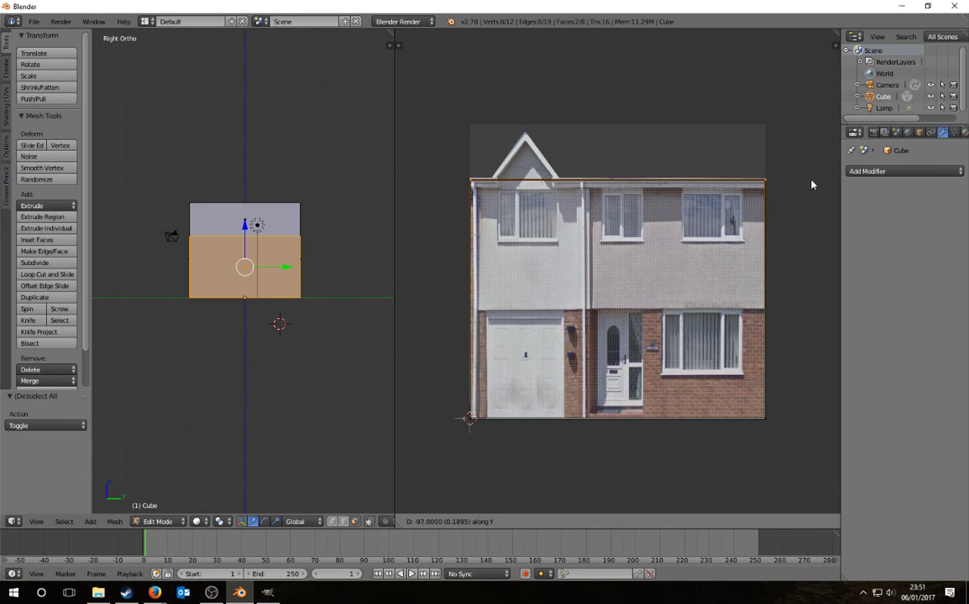
left_click(711, 162)
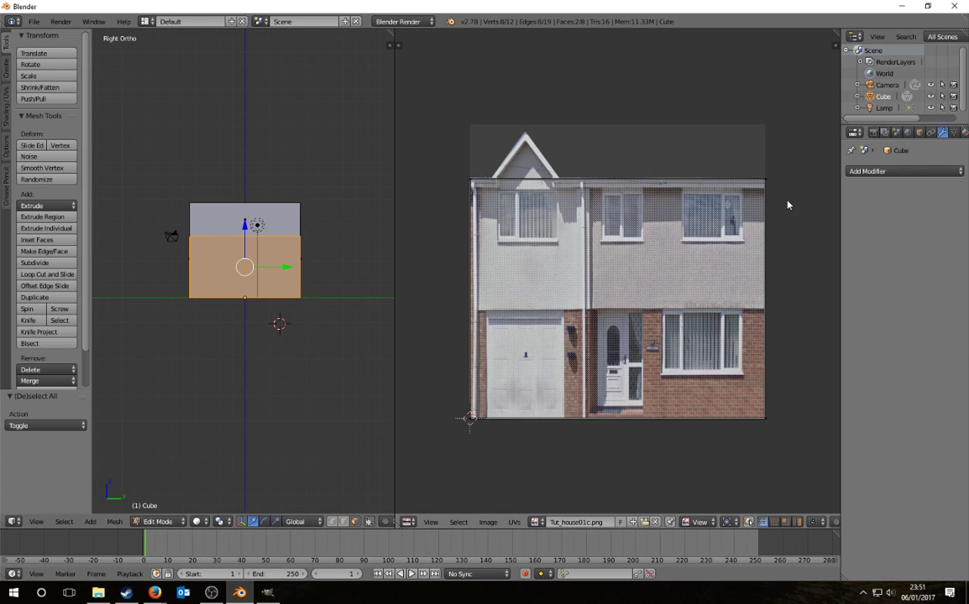
Step: Reposition the top UV edge vertically so it sits on the photo's eaves line
left_click_drag(787, 205, 438, 236, "ctrl")
key("g")
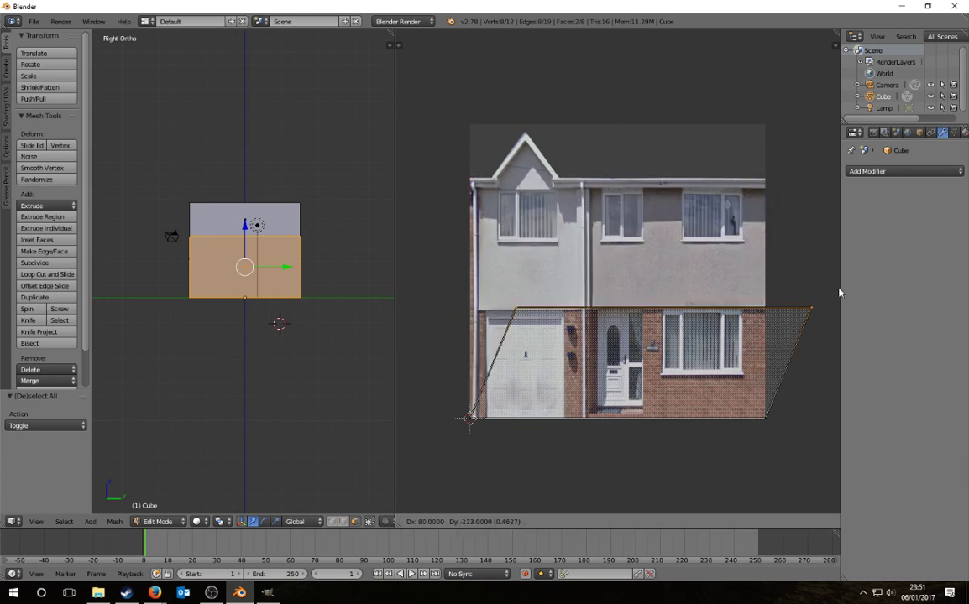
left_click(828, 199)
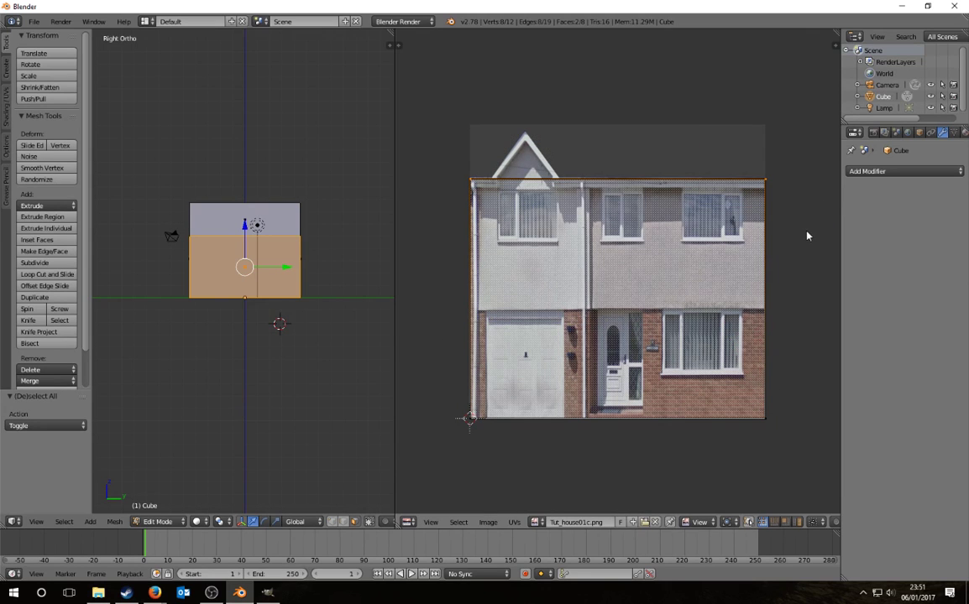
key("g")
key("y")
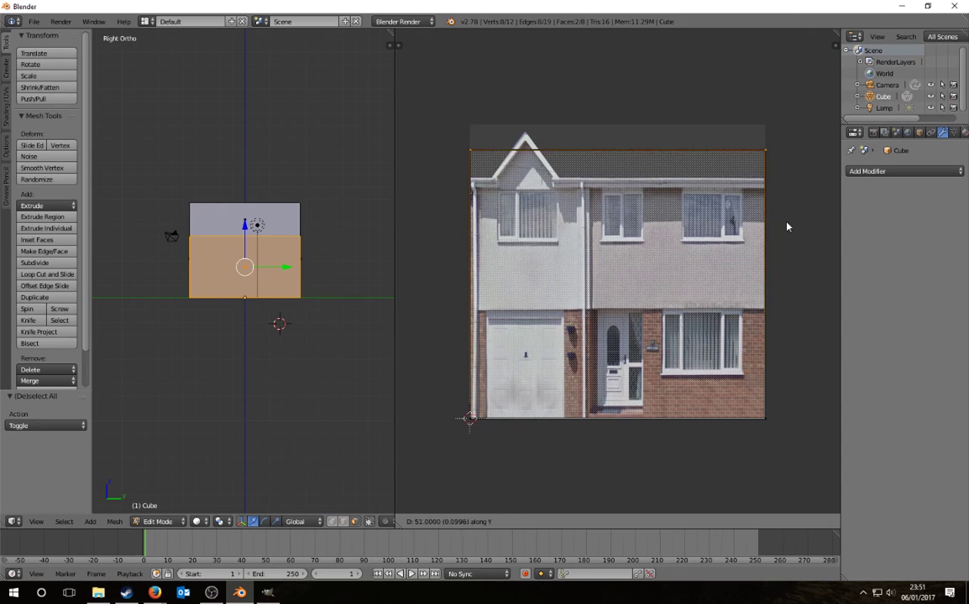
key("x")
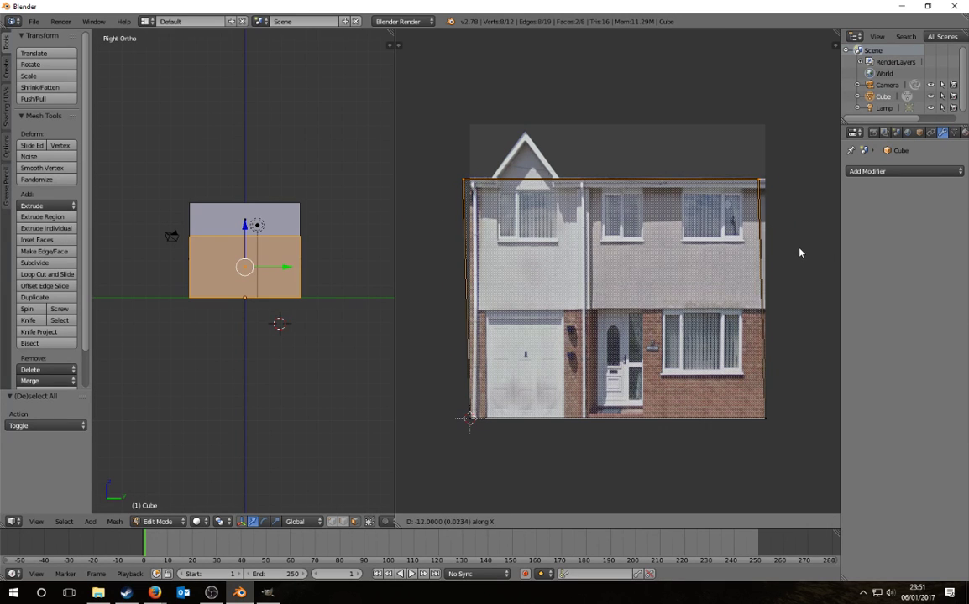
key("y")
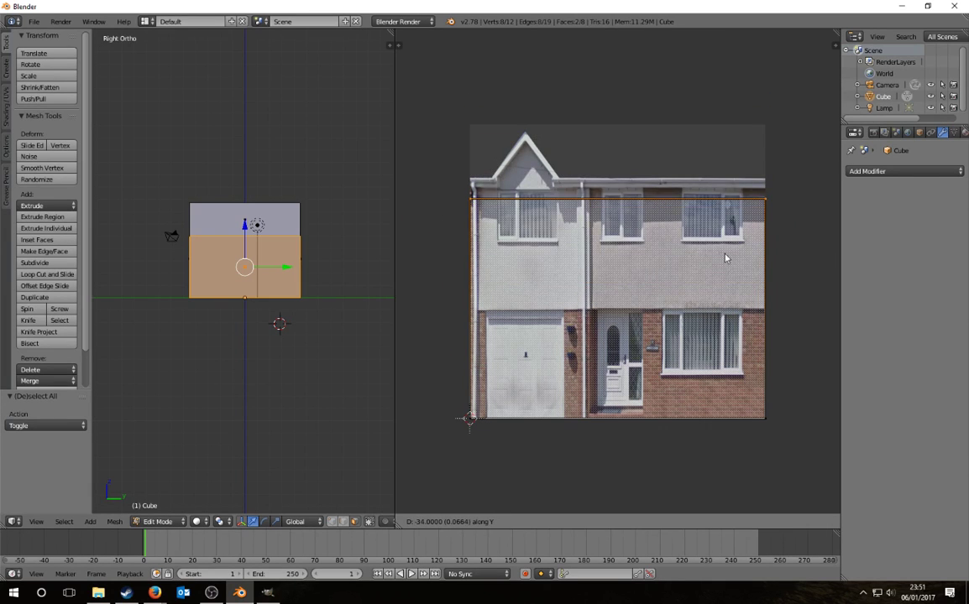
left_click(818, 233)
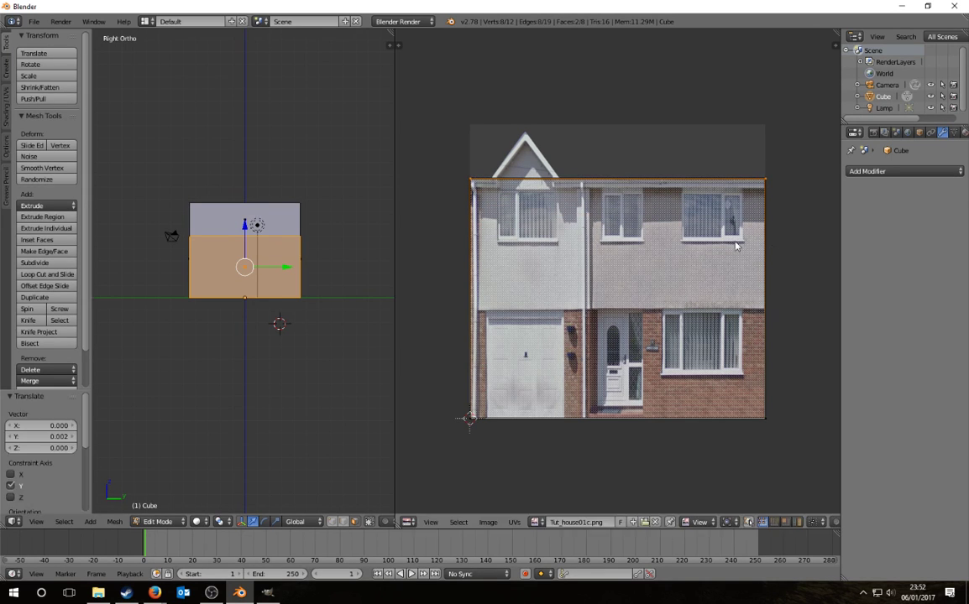
key("a")
middle_click_drag(277, 252, 294, 303)
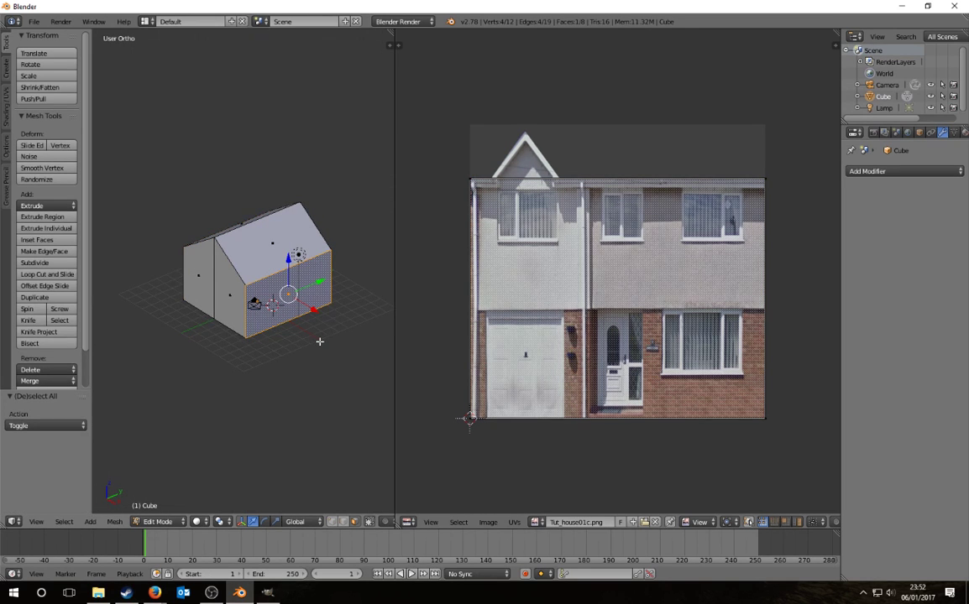
Step: Cancel an accidental extrusion and add the opposite side wall to the selection
key("e")
key("shift+z")
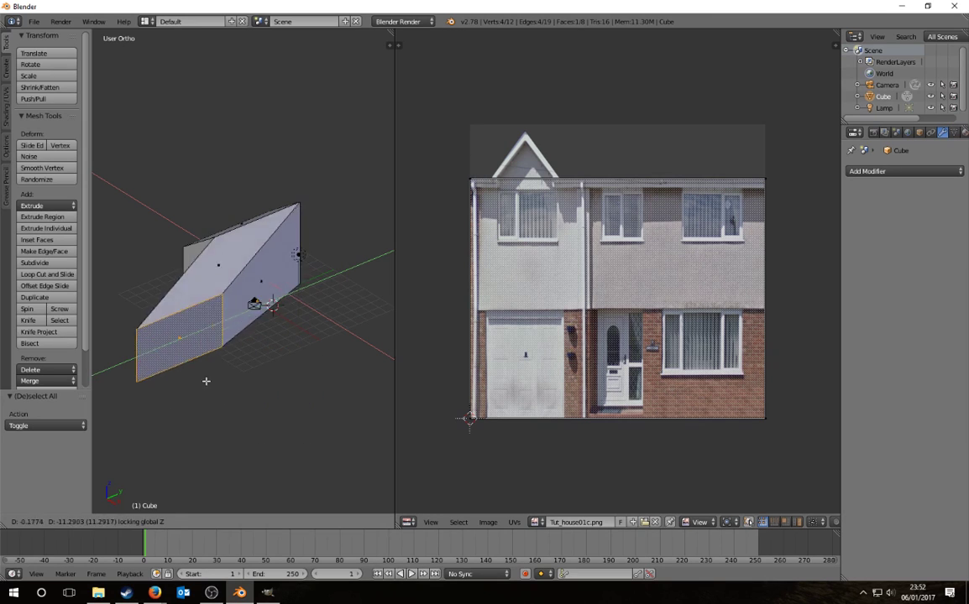
right_click(324, 330)
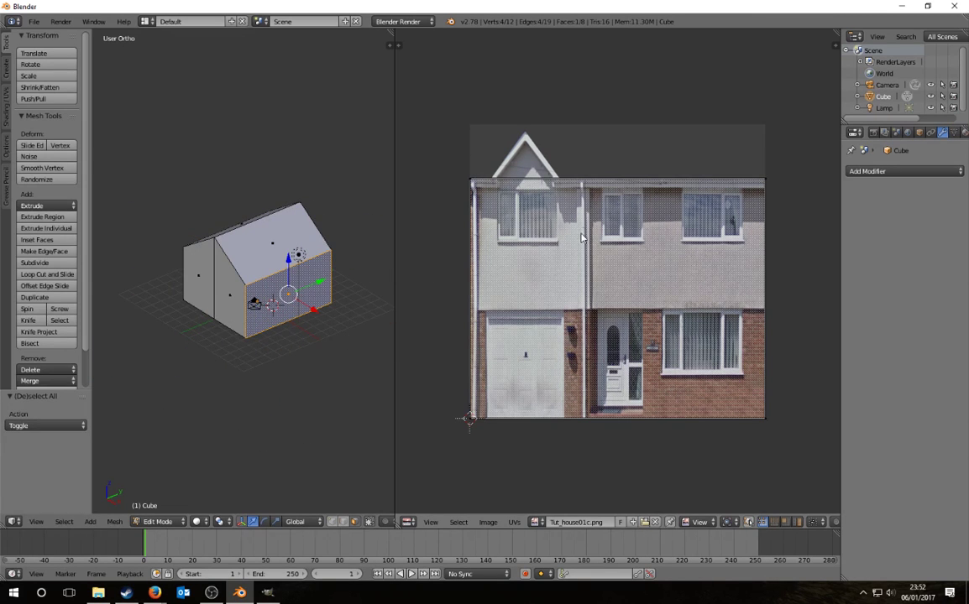
right_click(302, 228, "shift")
middle_click_drag(260, 277, 322, 372)
scroll(545, 280, "up", 3)
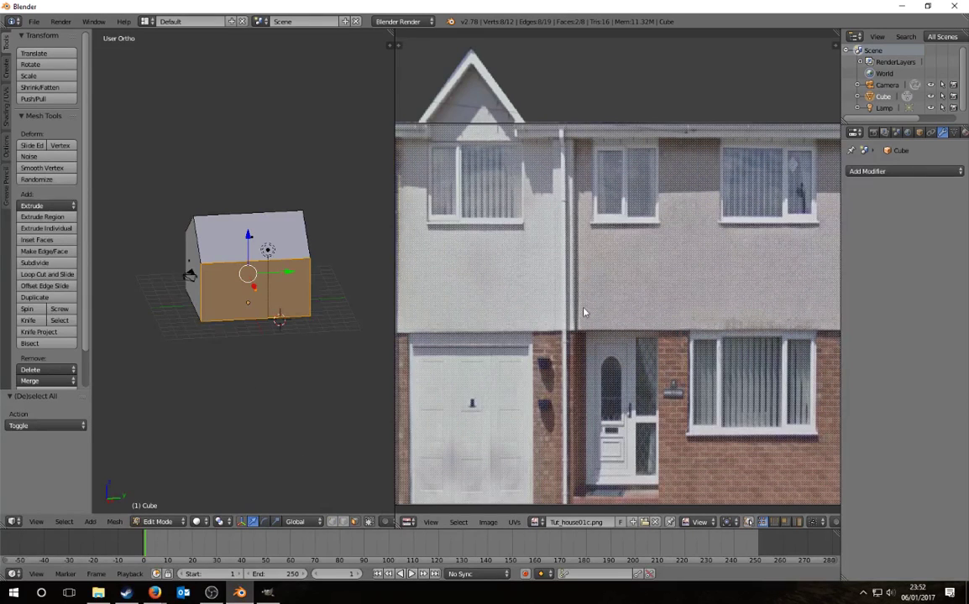
middle_click_drag(369, 307, 290, 303)
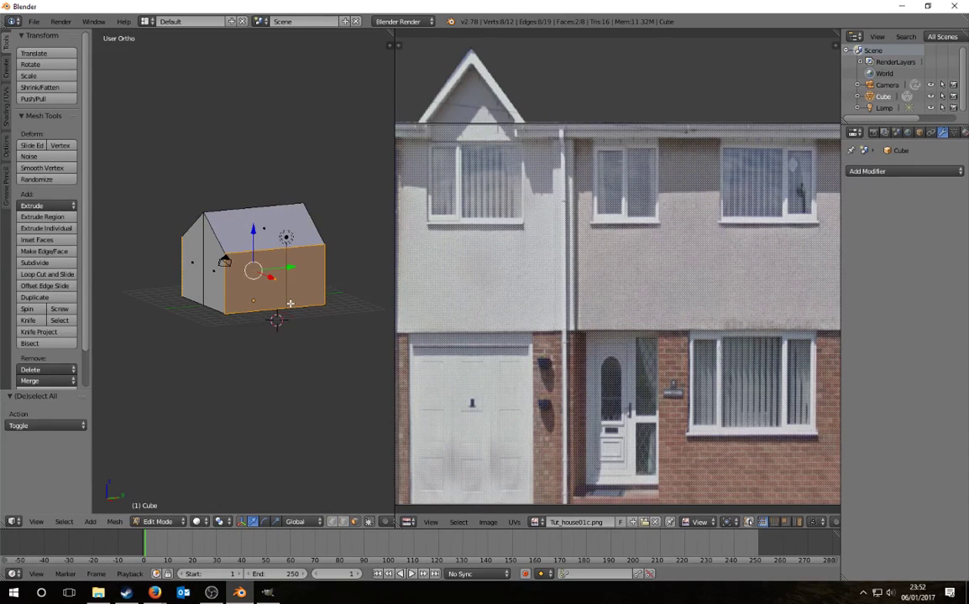
scroll(276, 273, "up", 2)
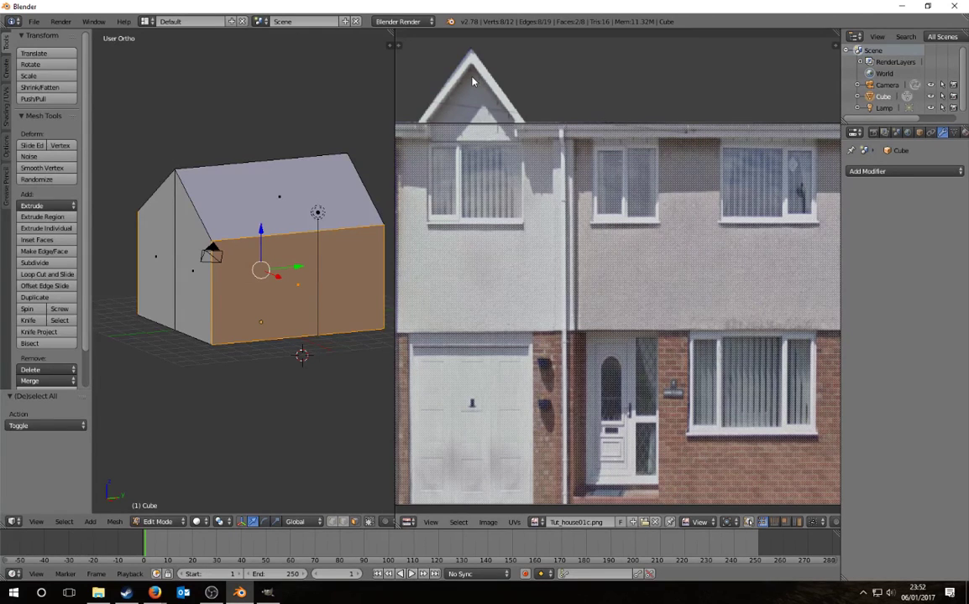
middle_click_drag(313, 290, 270, 281)
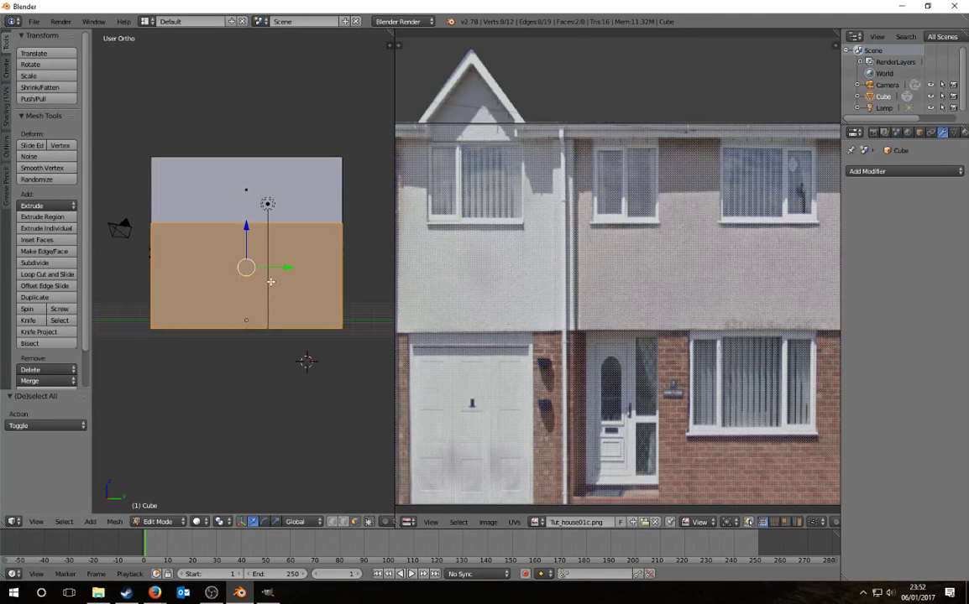
Step: Widen the 3D view and select the side wall's top edge plus the long roof edges
left_click_drag(395, 193, 609, 240)
middle_click_drag(319, 278, 332, 300)
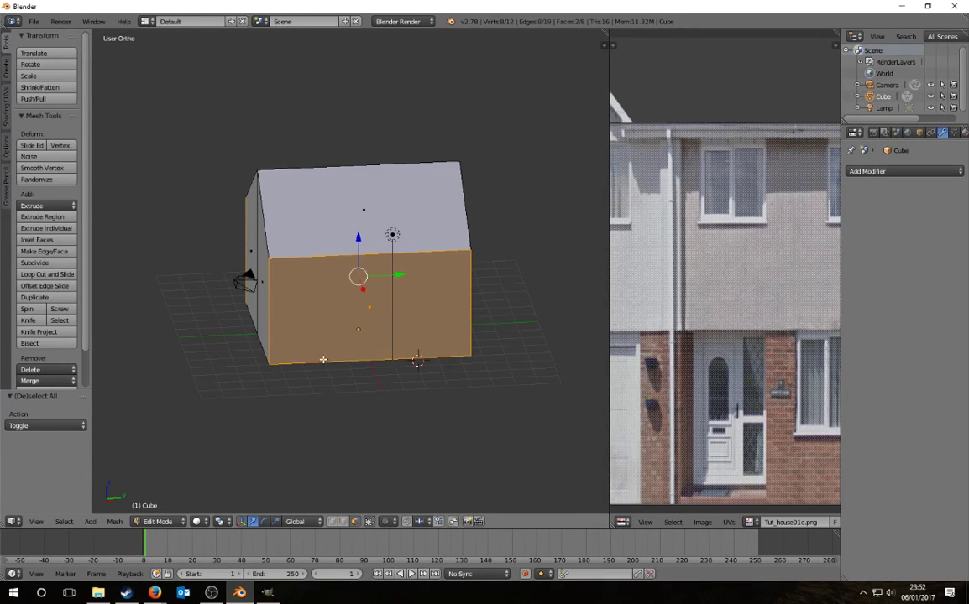
right_click(370, 284)
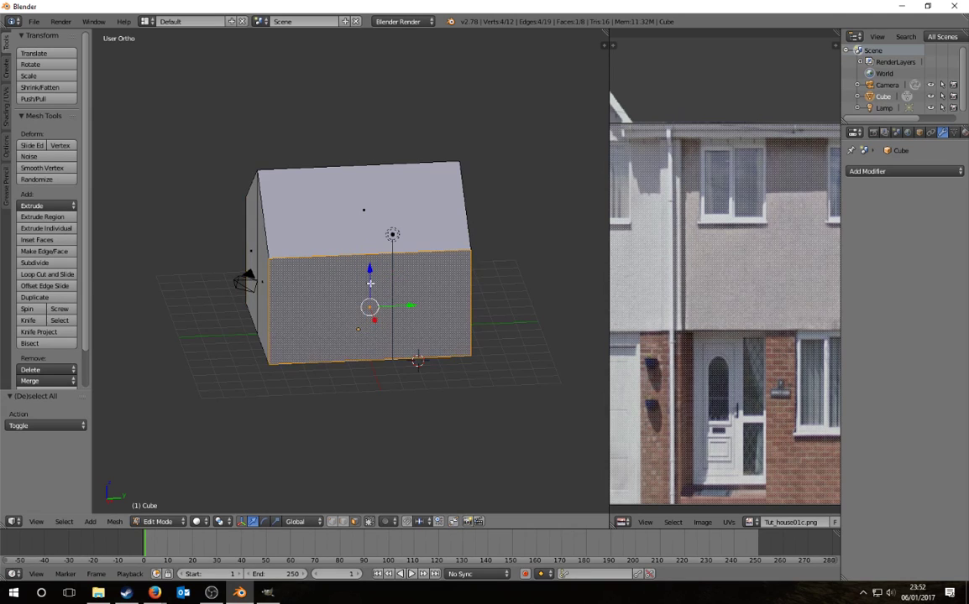
right_click(327, 329)
right_click(295, 228, "shift")
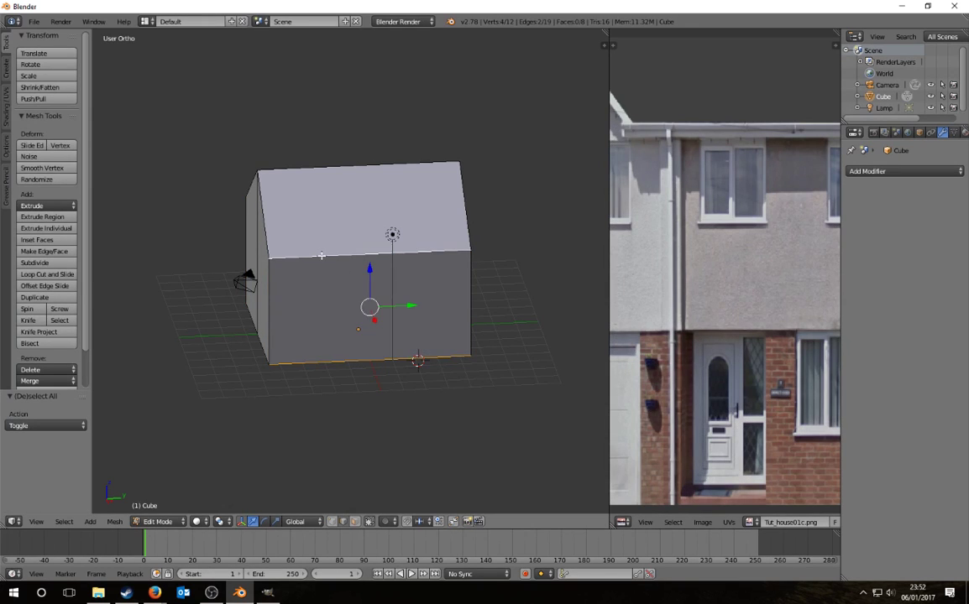
right_click(310, 169, "shift")
middle_click_drag(309, 168, 332, 238)
right_click(332, 247, "shift")
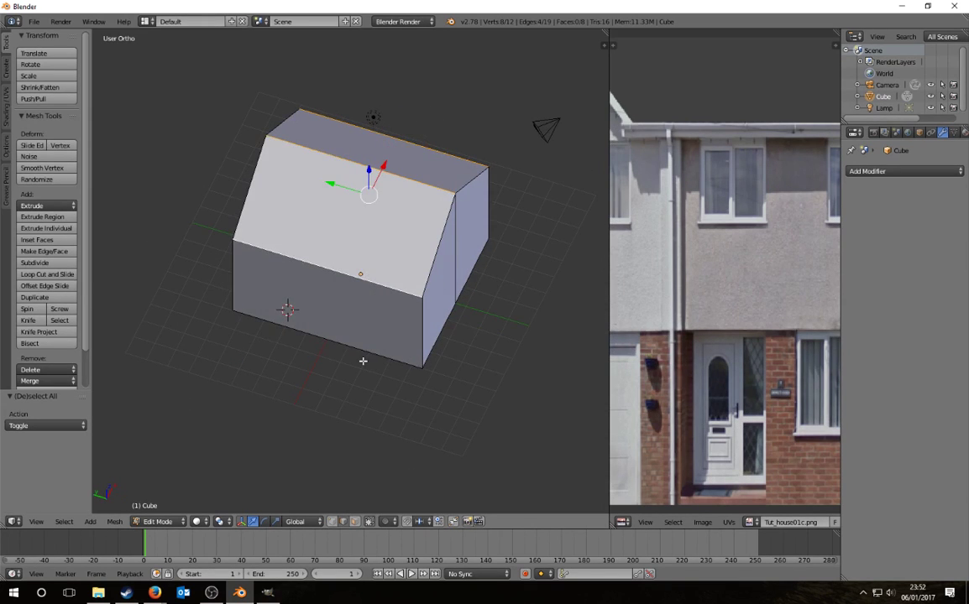
right_click(329, 325, "shift")
middle_click_drag(477, 410, 271, 375)
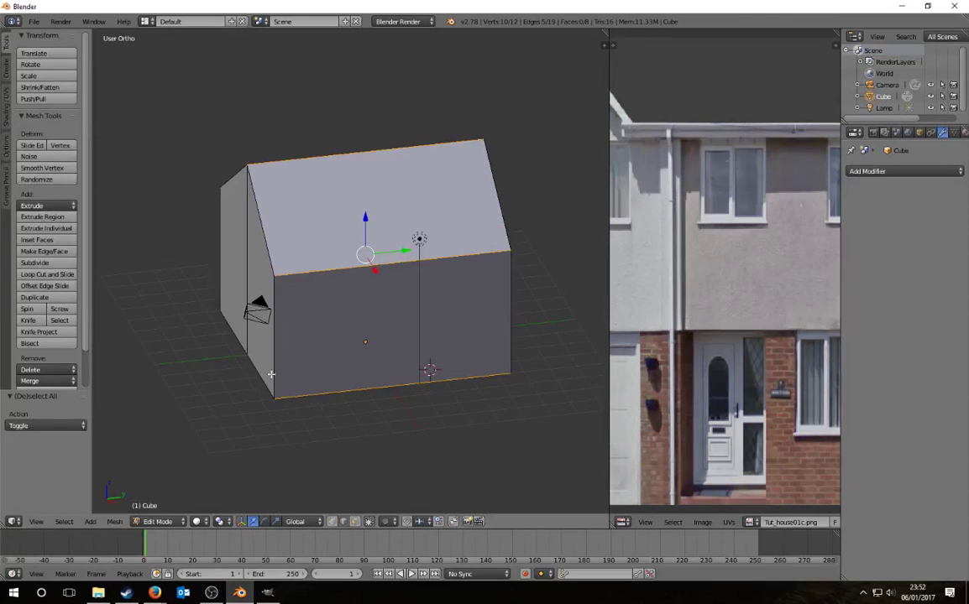
Step: Subdivide the selected long edges with 3 cuts
key("w")
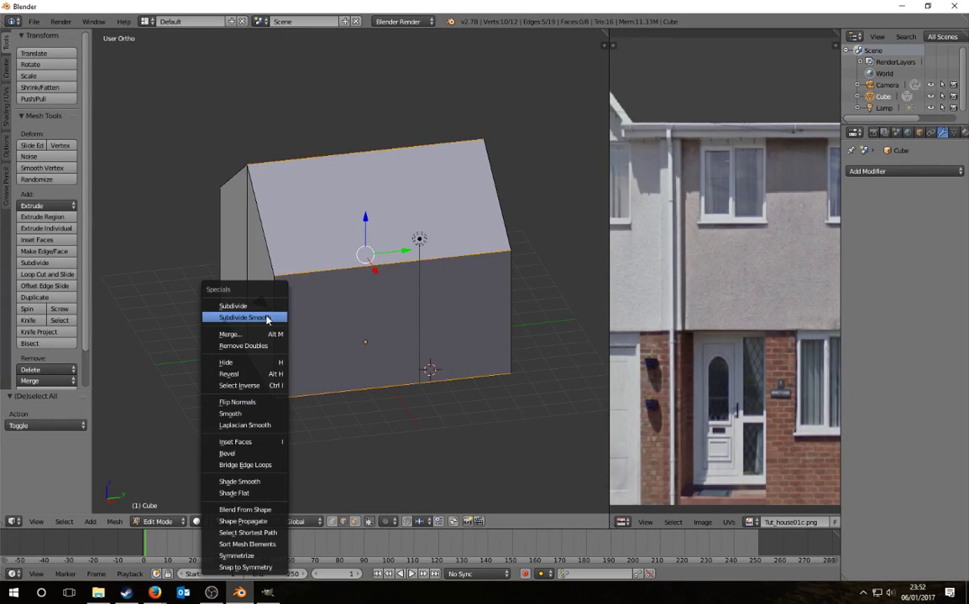
left_click(254, 305)
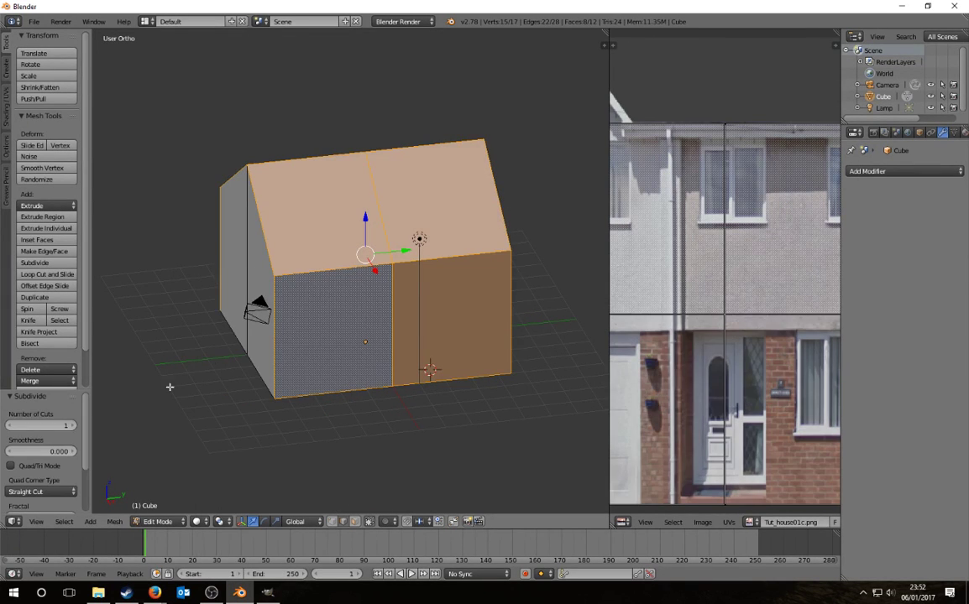
left_click(72, 426)
left_click(73, 427)
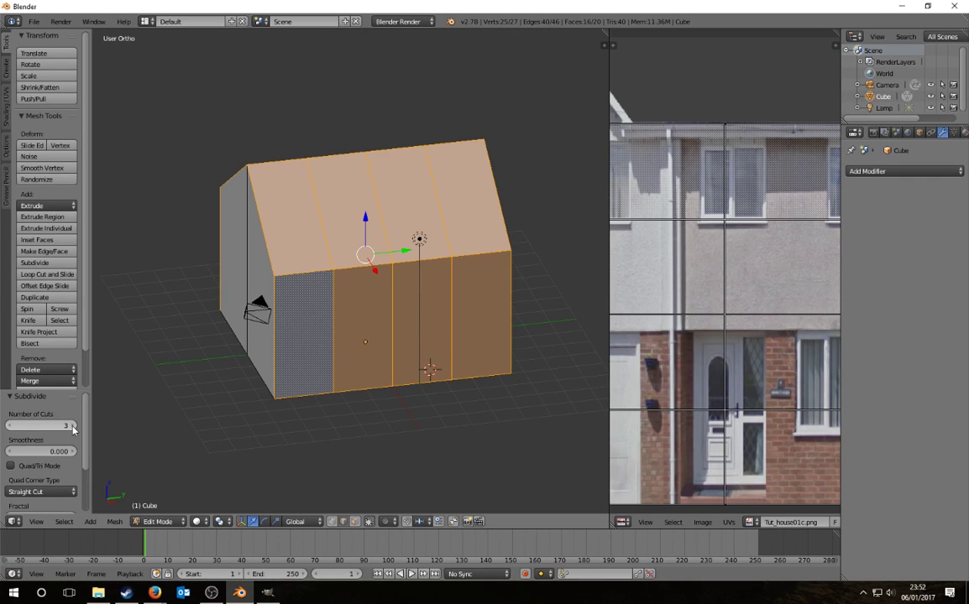
middle_click_drag(223, 430, 350, 450)
Step: Select the three new edge loops around the house using shortest-path selection
right_click(312, 317)
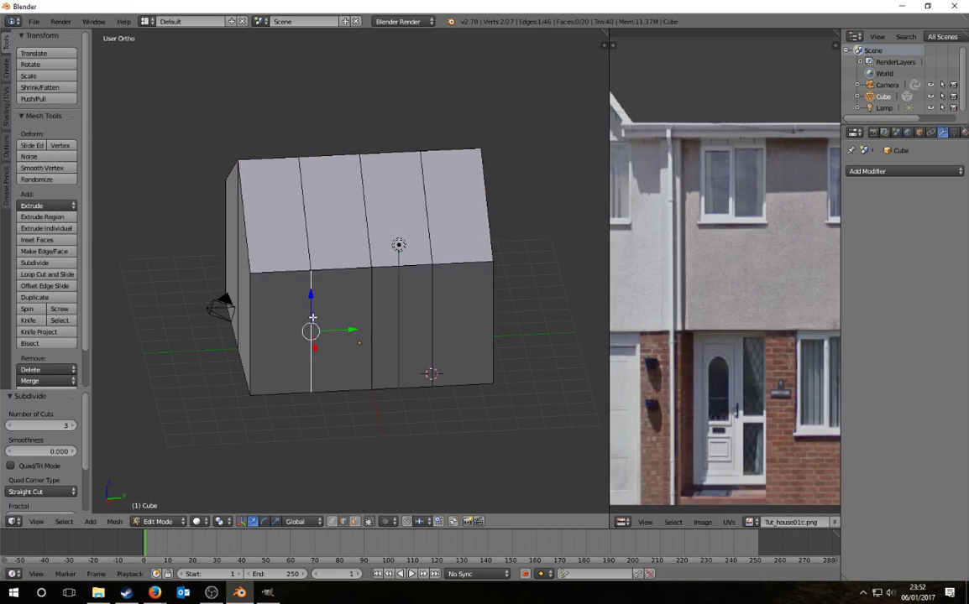
right_click(308, 234, "ctrl")
middle_click_drag(316, 294, 352, 291)
right_click(323, 222, "ctrl")
middle_click_drag(324, 223, 503, 382)
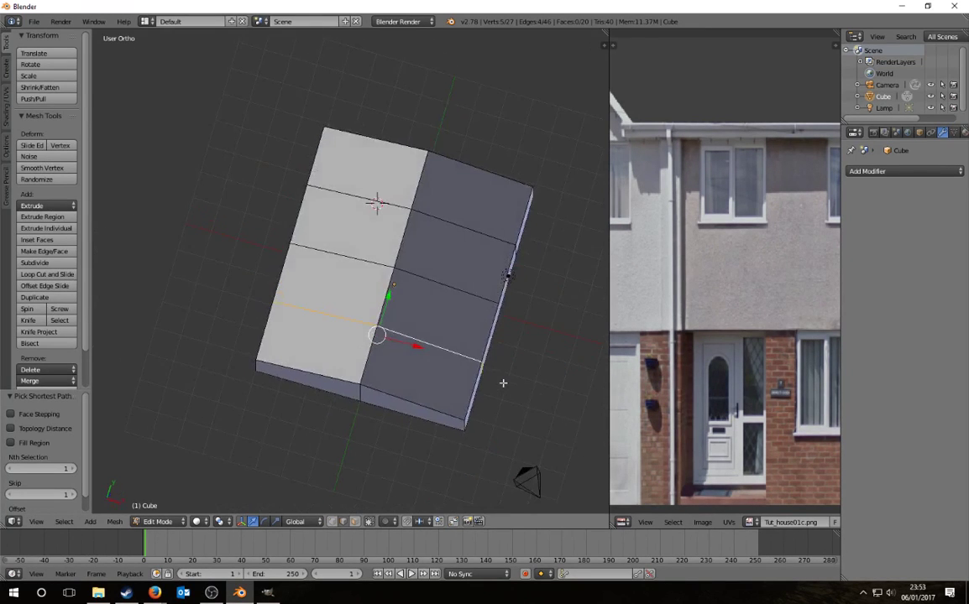
middle_click_drag(438, 277, 361, 285)
right_click(354, 295, "ctrl")
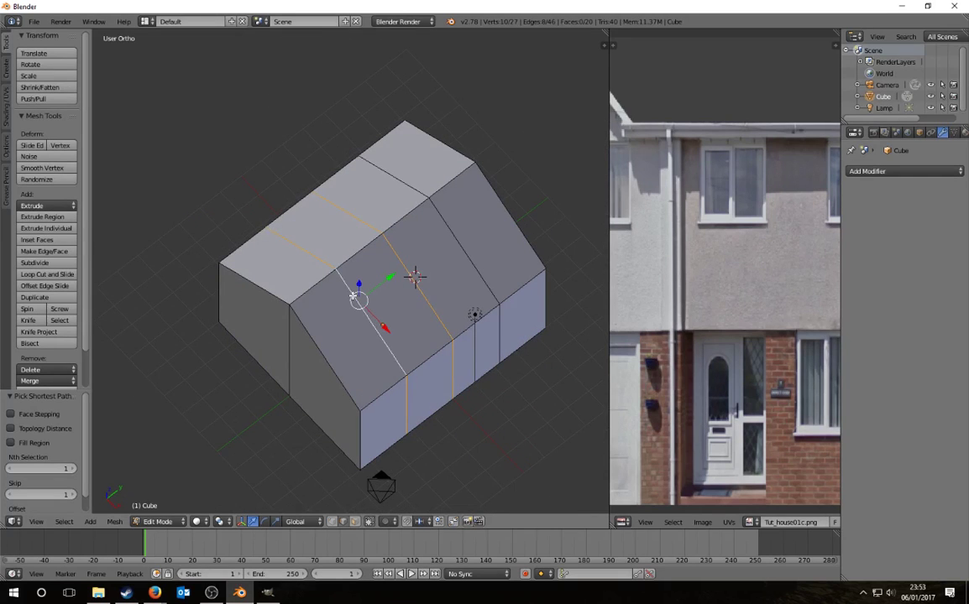
right_click(453, 252, "ctrl")
middle_click_drag(519, 380, 414, 260)
Step: Shift the selected edge loops -1.124 along Y
left_click_drag(393, 266, 363, 268)
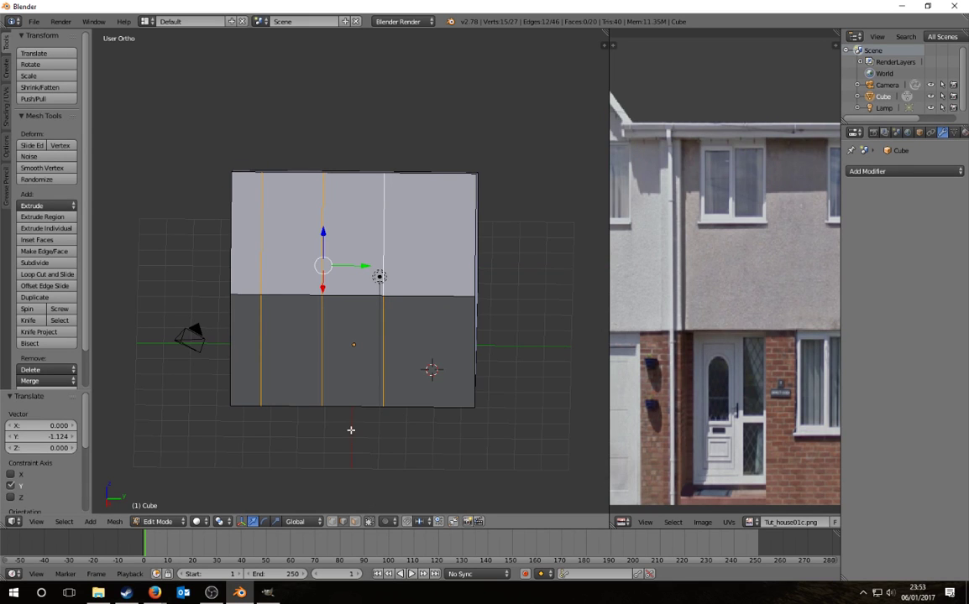
scroll(361, 413, "down", 1)
scroll(709, 288, "down", 1)
scroll(709, 288, "down", 2)
scroll(730, 283, "up", 2)
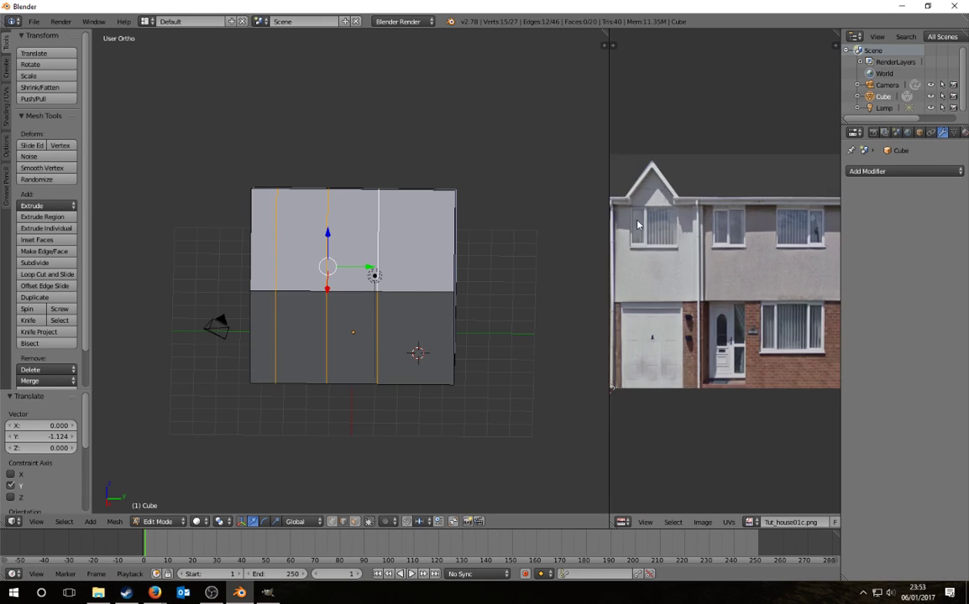
scroll(648, 282, "down", 2)
middle_click_drag(645, 283, 694, 296)
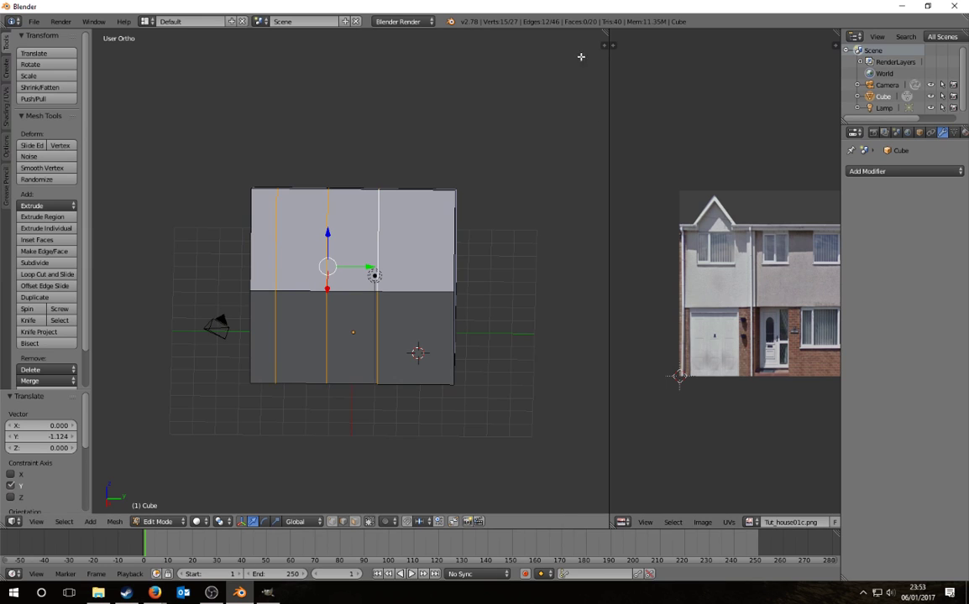
Step: Add Tut_house01c.png from the Desktop OMSI building tutorial folder as a viewport background image
key("n")
scroll(536, 319, "down", 5)
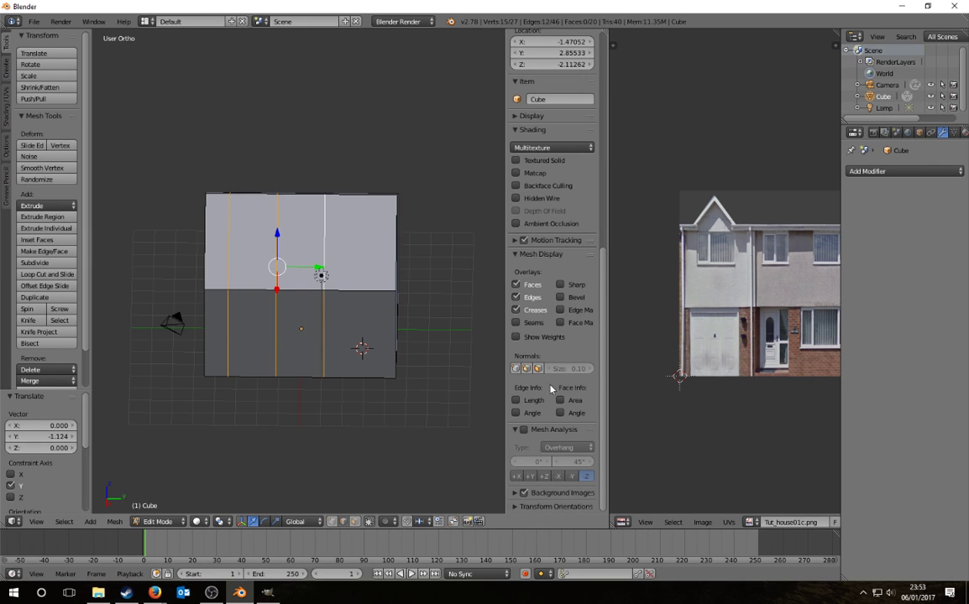
left_click(520, 492)
scroll(529, 470, "down", 3)
left_click(552, 420)
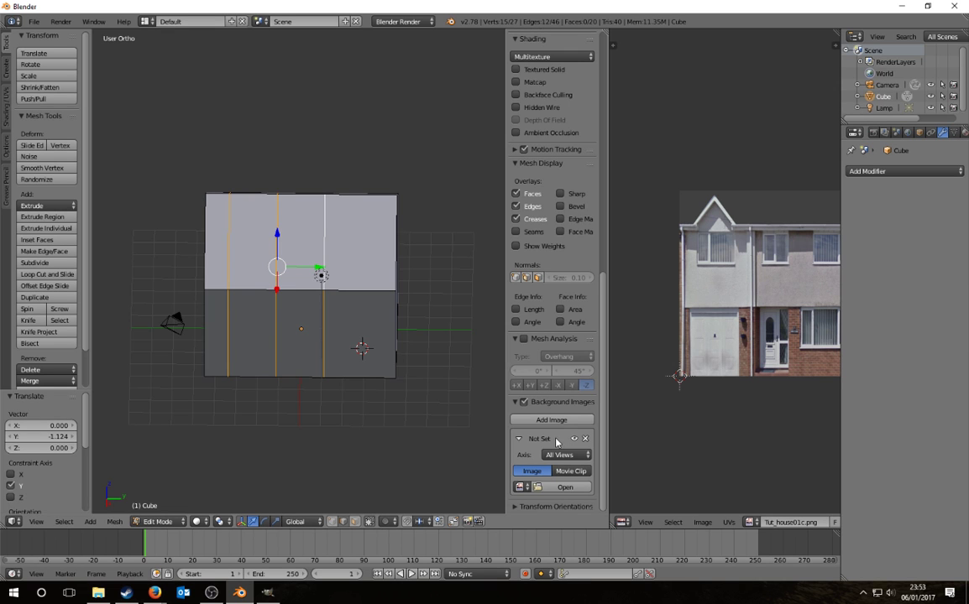
left_click(561, 489)
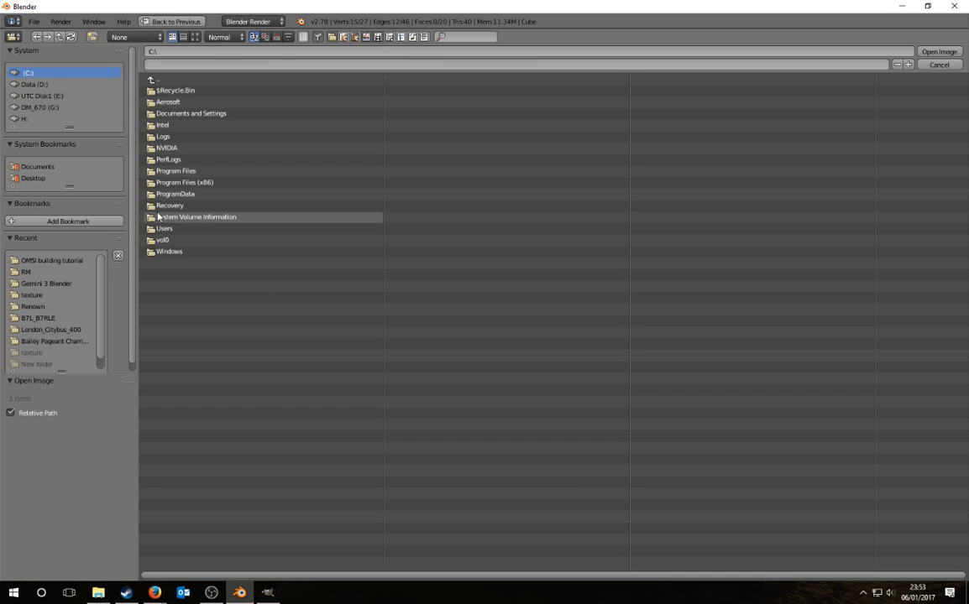
left_click(30, 178)
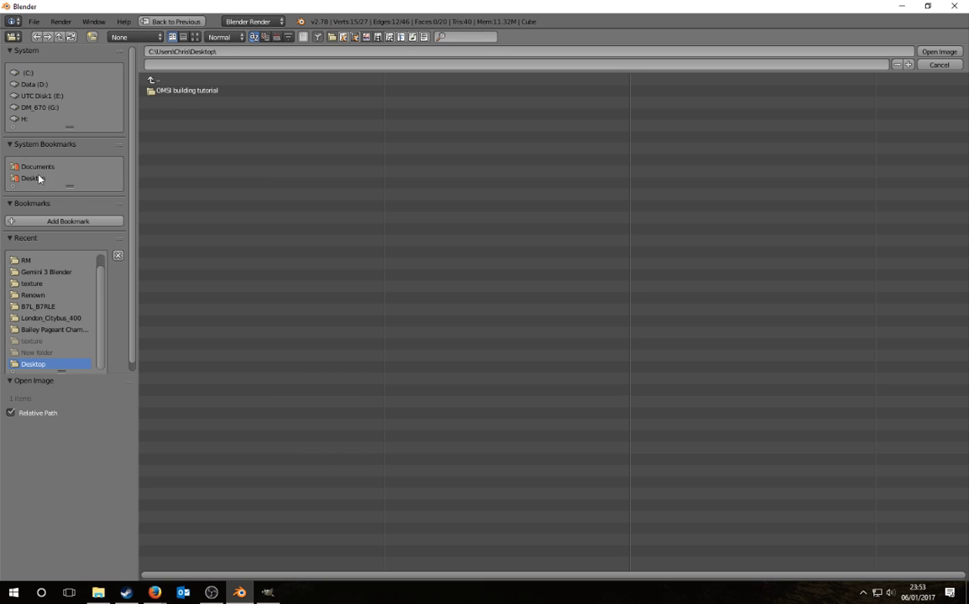
left_click(176, 91)
double_click(193, 125)
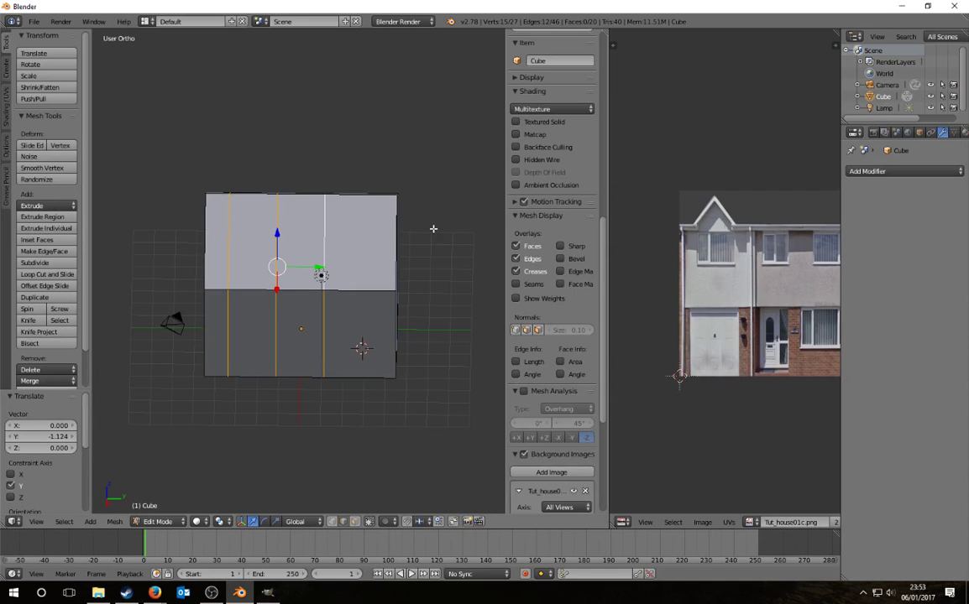
Step: Widen the sidebar and, in Right view, reset the background image's X and Y offsets to 0
scroll(510, 329, "down", 6)
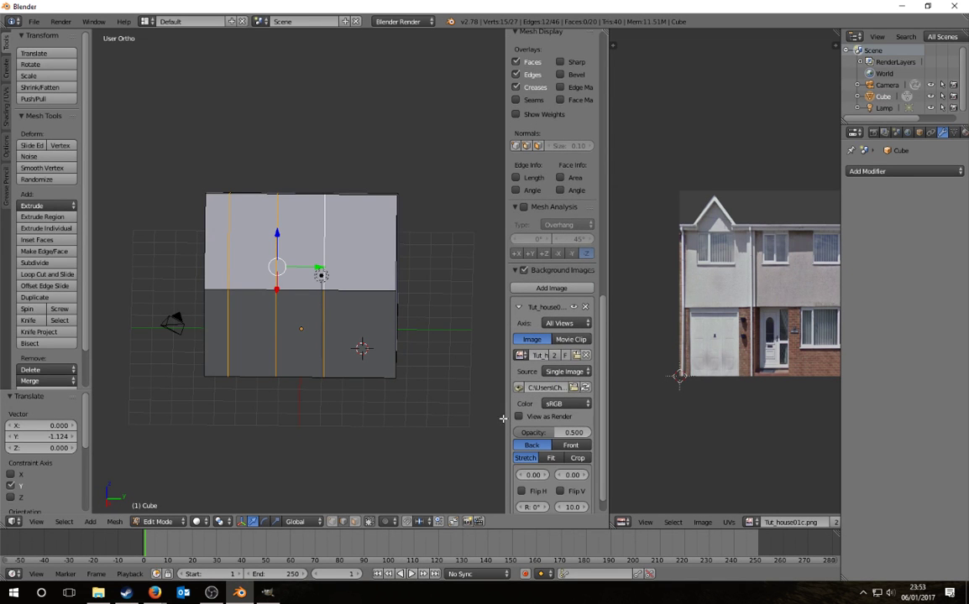
left_click_drag(503, 417, 403, 418)
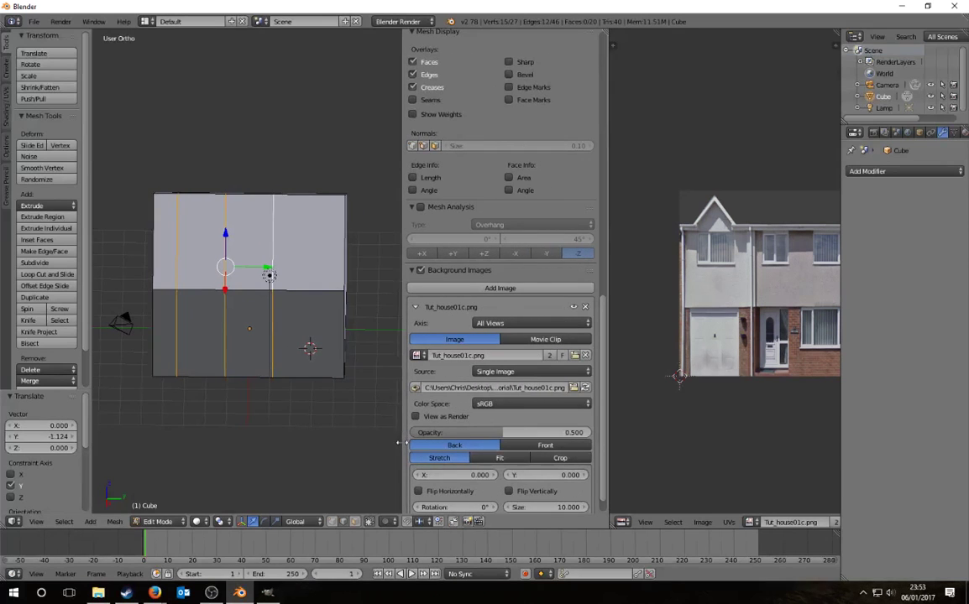
scroll(495, 397, "down", 1)
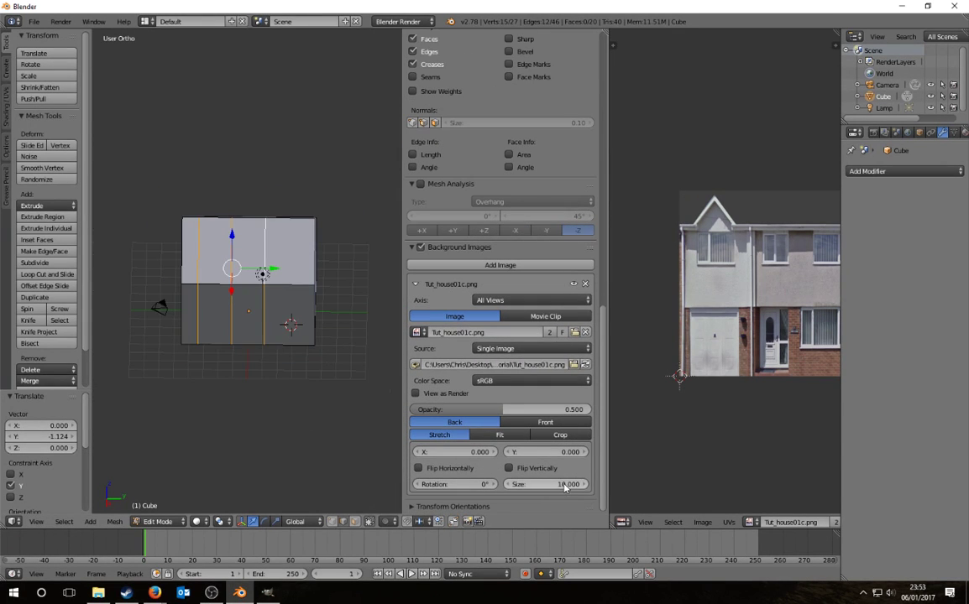
key("KP_3")
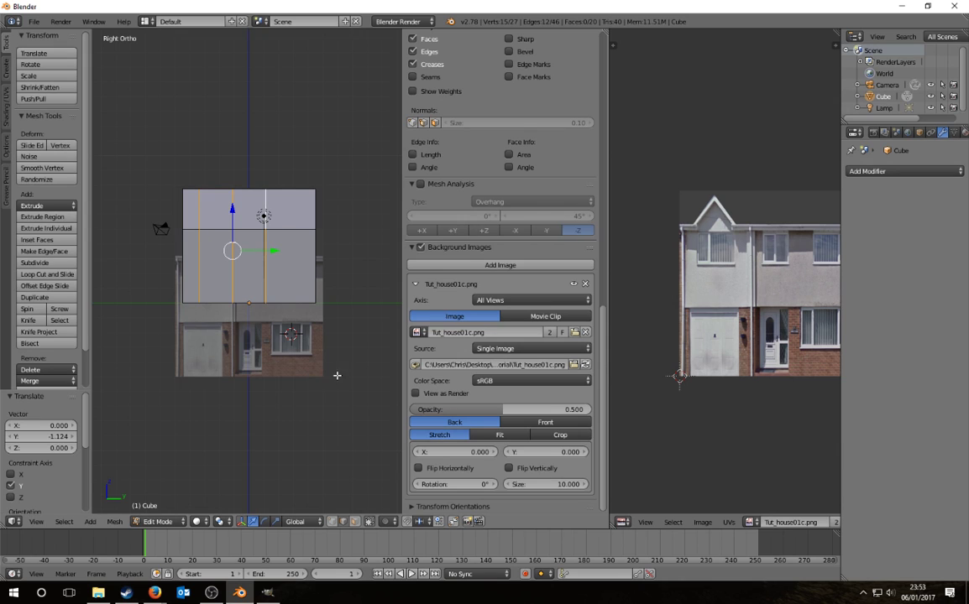
left_click_drag(538, 454, 471, 455)
left_click(471, 455)
type("0")
key("Return")
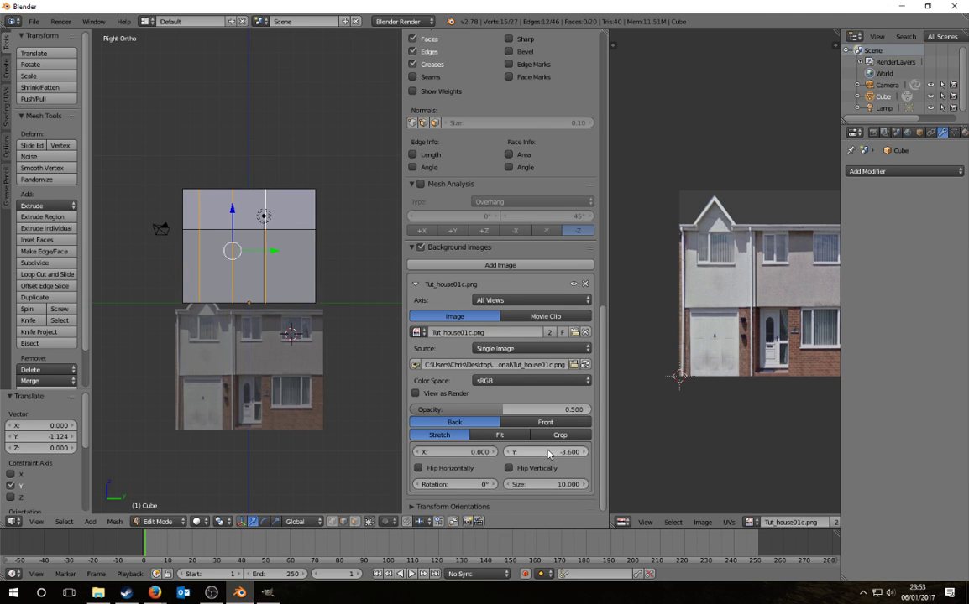
left_click(550, 452)
type("0")
key("Return")
Step: Try the background image's vertical and horizontal flips, leaving the photo upright and unflipped
left_click(525, 470)
left_click(525, 469)
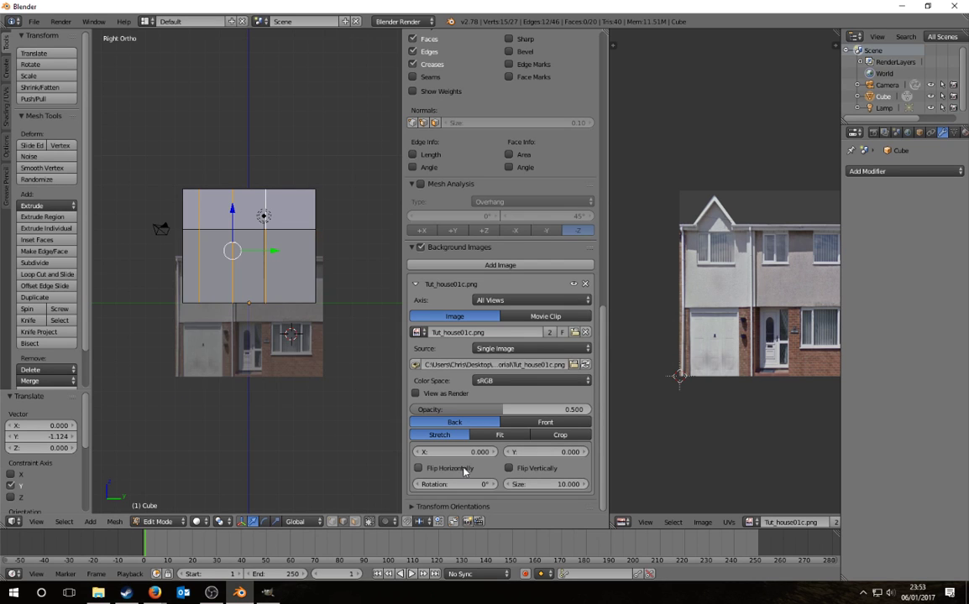
left_click(458, 468)
left_click(458, 468)
left_click(458, 468)
left_click(458, 468)
left_click(509, 468)
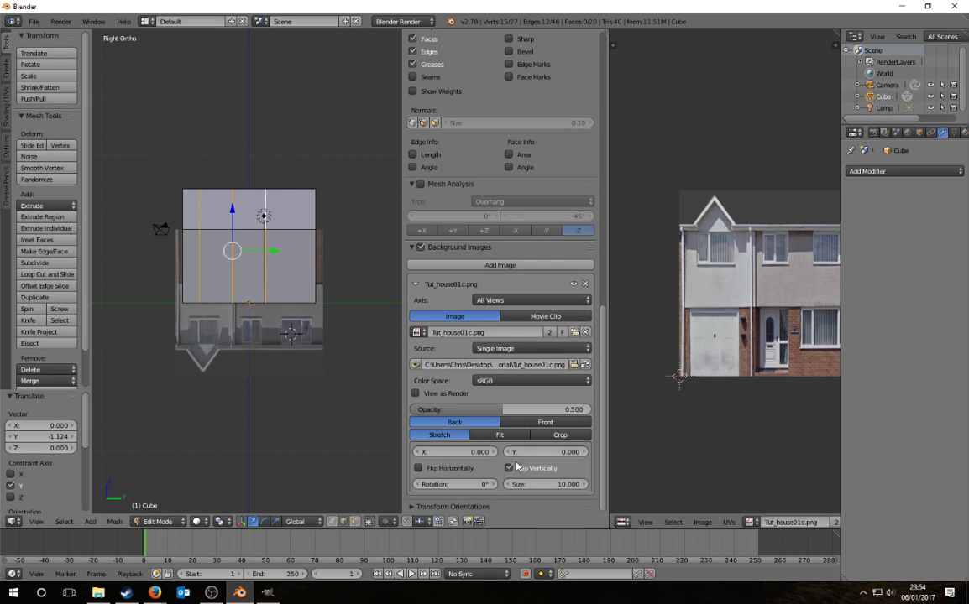
left_click(520, 469)
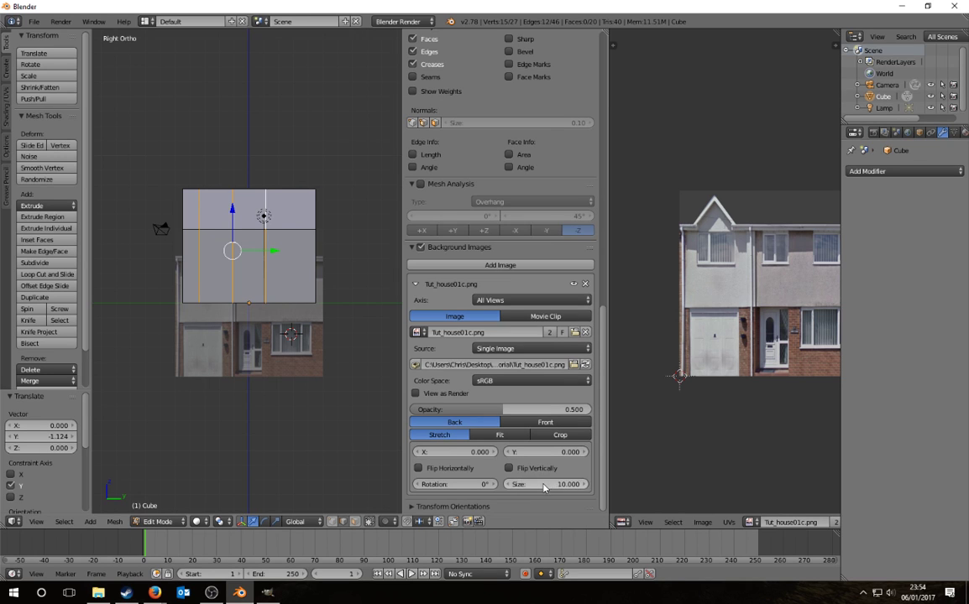
Step: Scale the background photo to 8.9 and shift it up 2.9 behind the mesh
left_click_drag(547, 486, 530, 486)
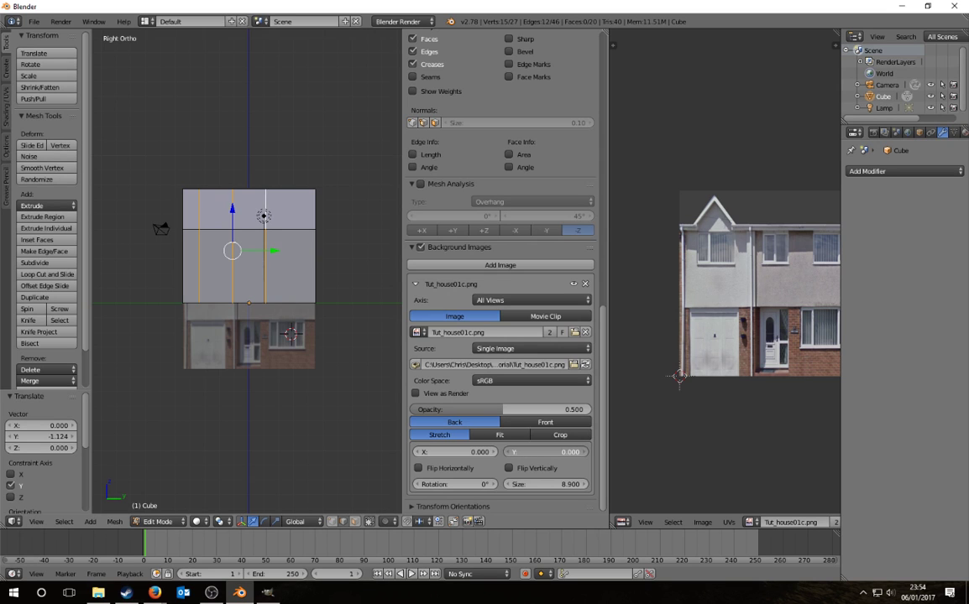
left_click_drag(546, 452, 586, 452)
scroll(198, 240, "up", 2, "ctrl")
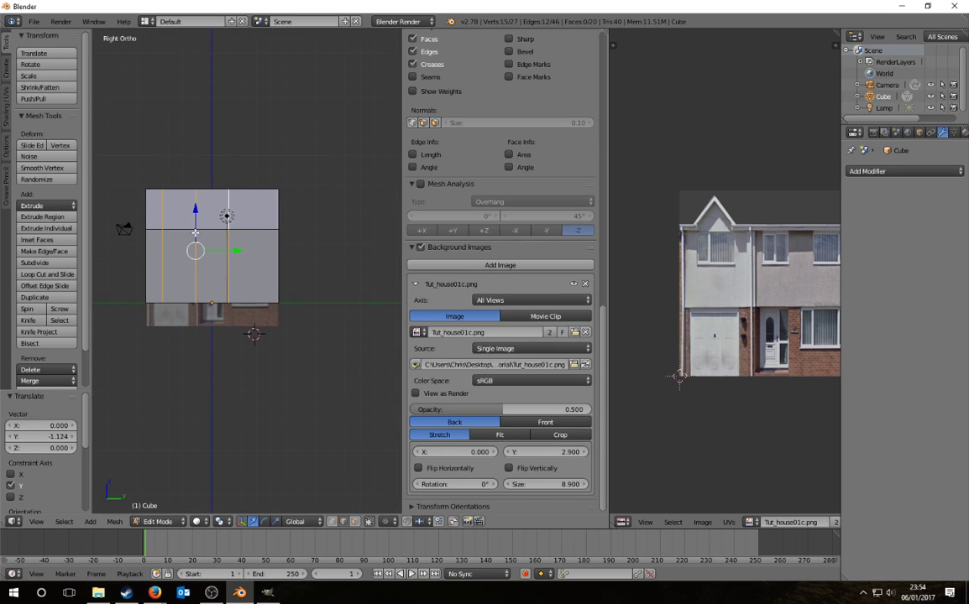
scroll(196, 232, "down", 4, "ctrl")
scroll(238, 229, "up", 4)
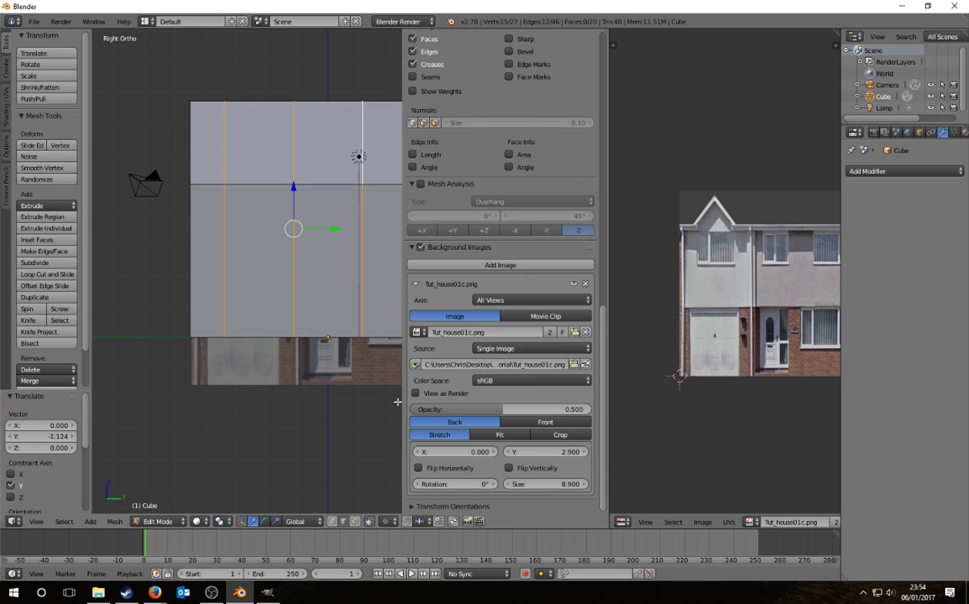
Step: Hide the sidebar, show the house texture, and move the selected edges along Y
key("n")
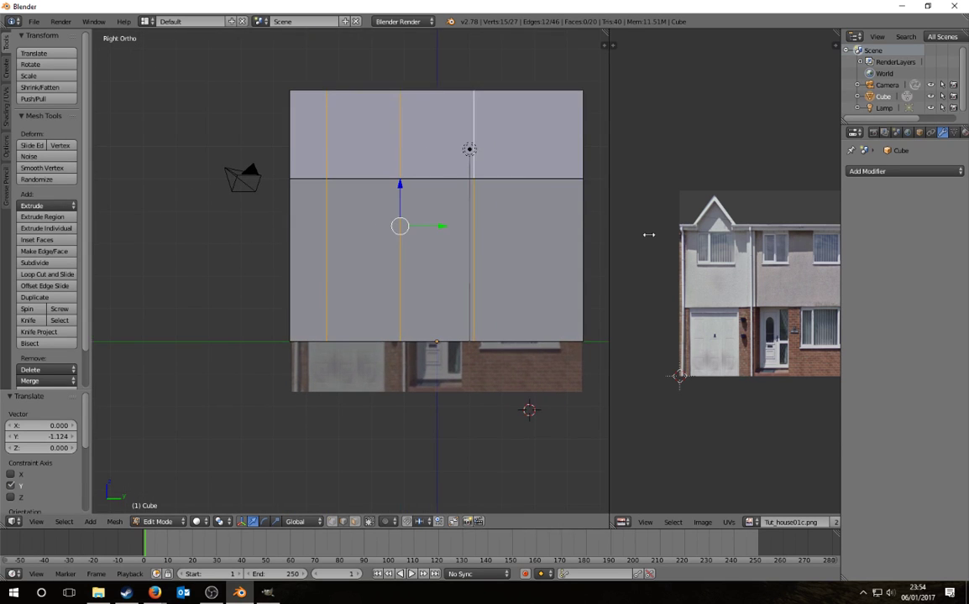
key("alt+z")
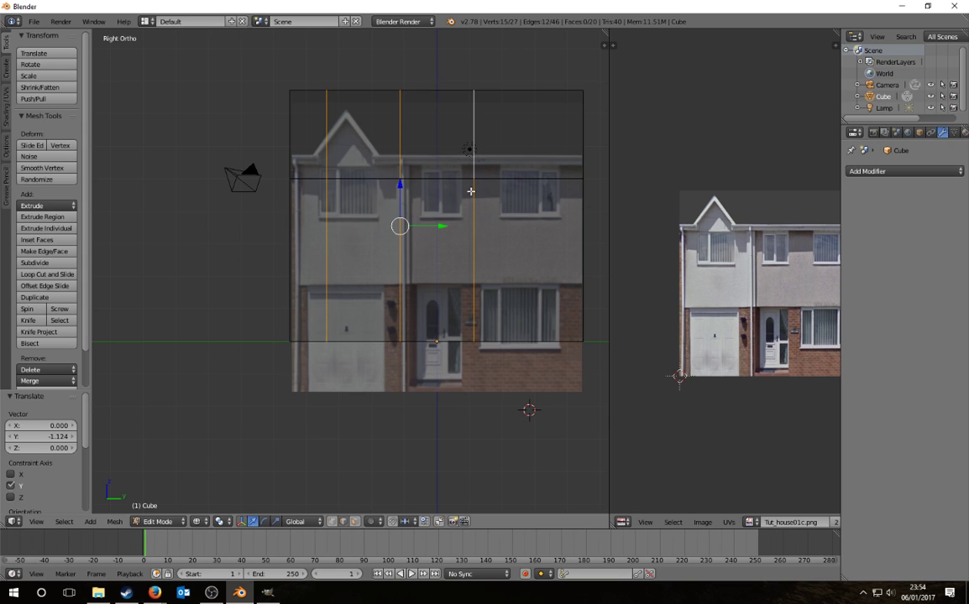
middle_click_drag(470, 192, 464, 284, "shift")
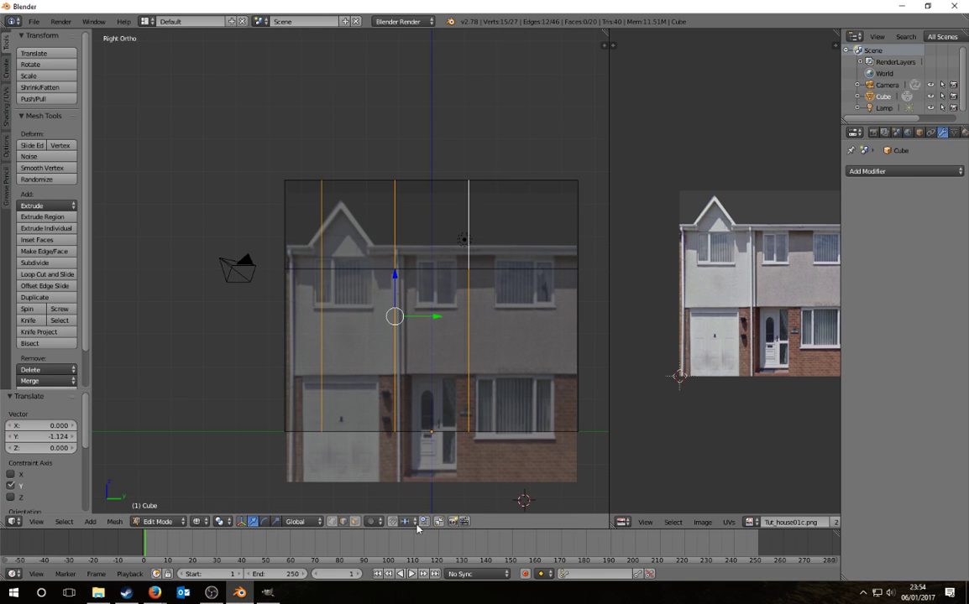
scroll(392, 327, "up", 3)
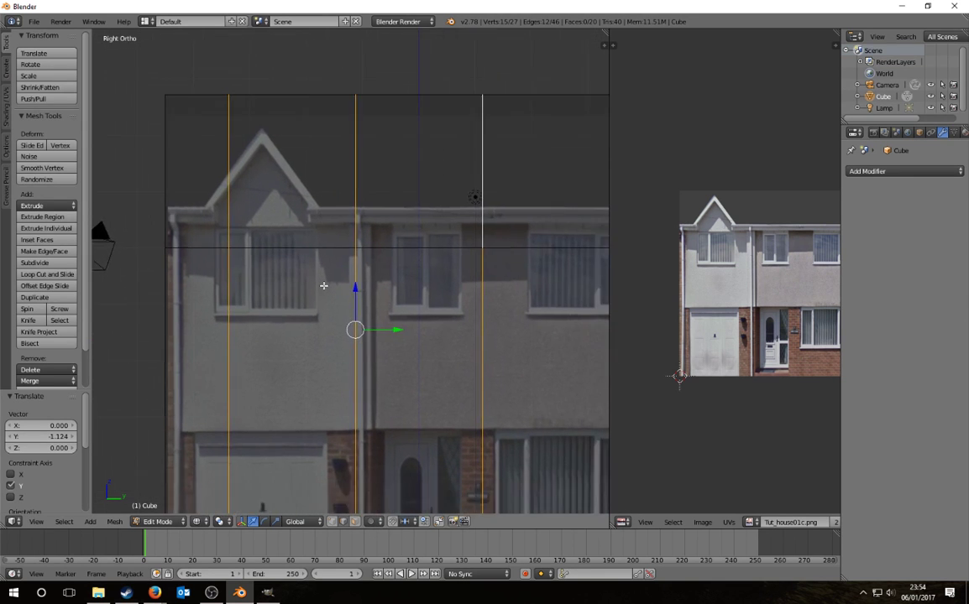
scroll(323, 286, "down", 2)
key("g")
key("y")
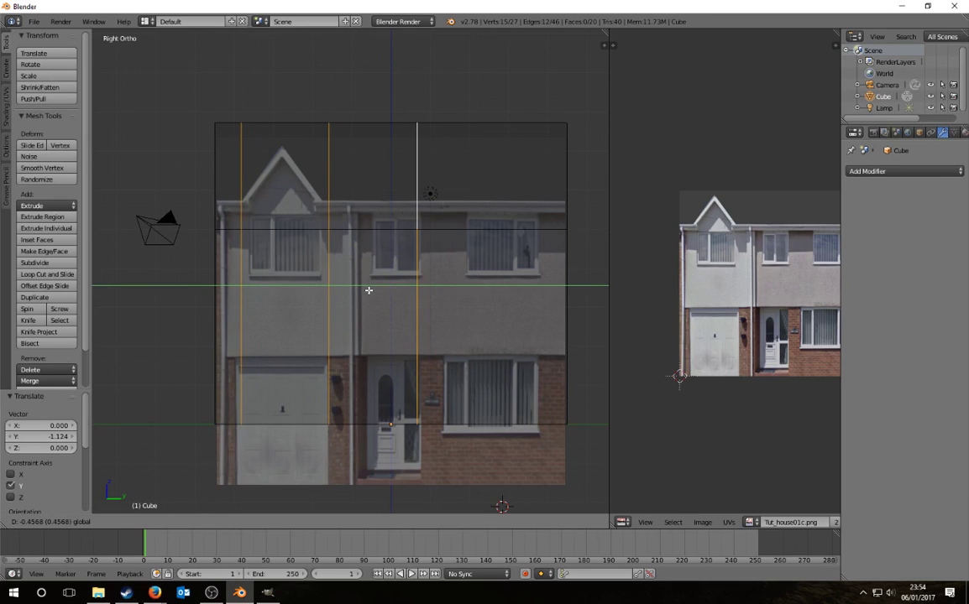
left_click(372, 288)
Step: Slide the middle face column and a vertical edge line left onto the photo's wall divisions
key("a")
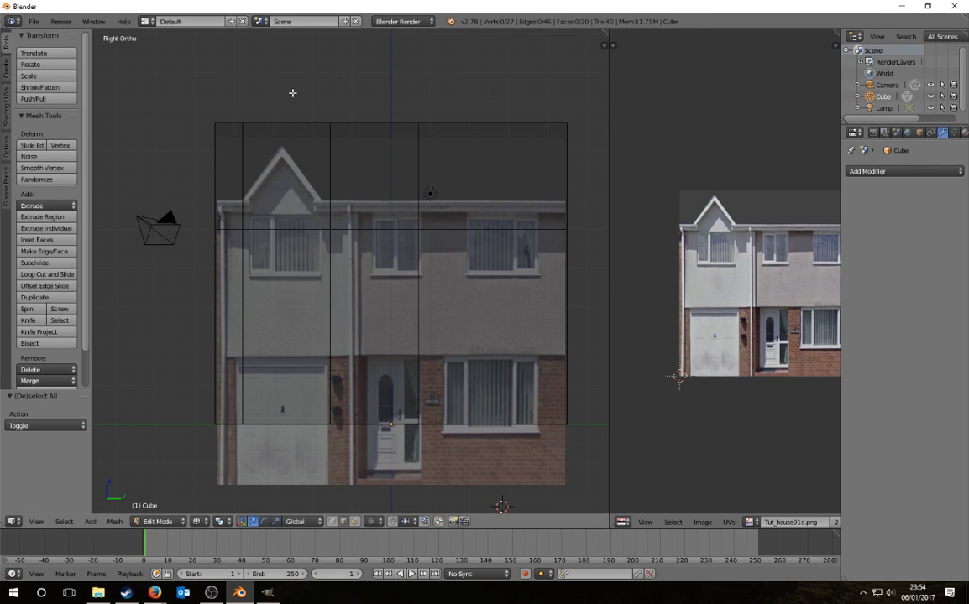
mouse_move(292, 93)
left_mouse_down("ctrl")
mouse_move(431, 454)
mouse_move(374, 346)
left_mouse_up("ctrl")
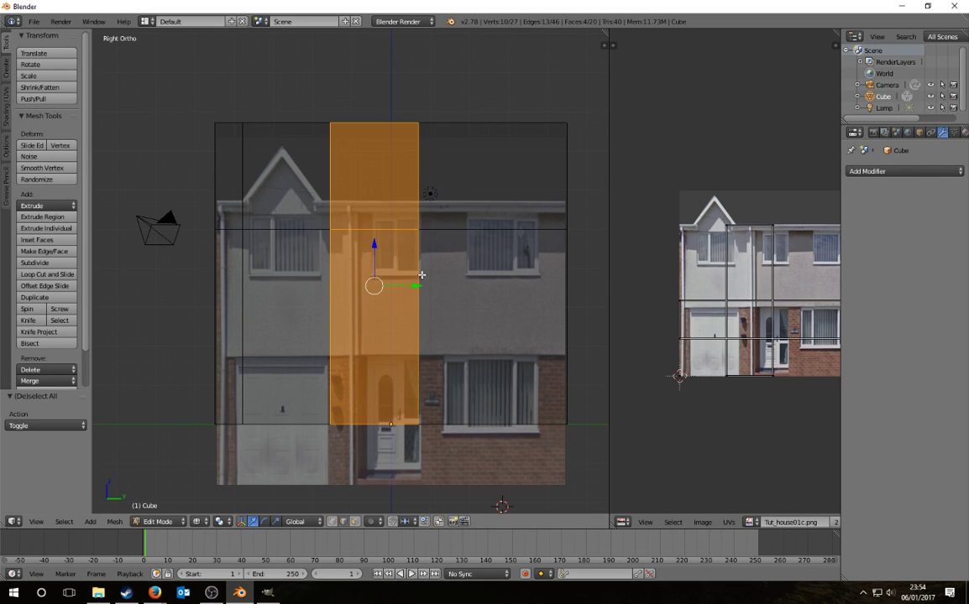
left_click_drag(412, 287, 366, 282)
key("a")
mouse_move(336, 109)
left_mouse_down("ctrl")
mouse_move(377, 477)
mouse_move(371, 445)
left_mouse_up("ctrl")
left_click_drag(413, 286, 363, 288)
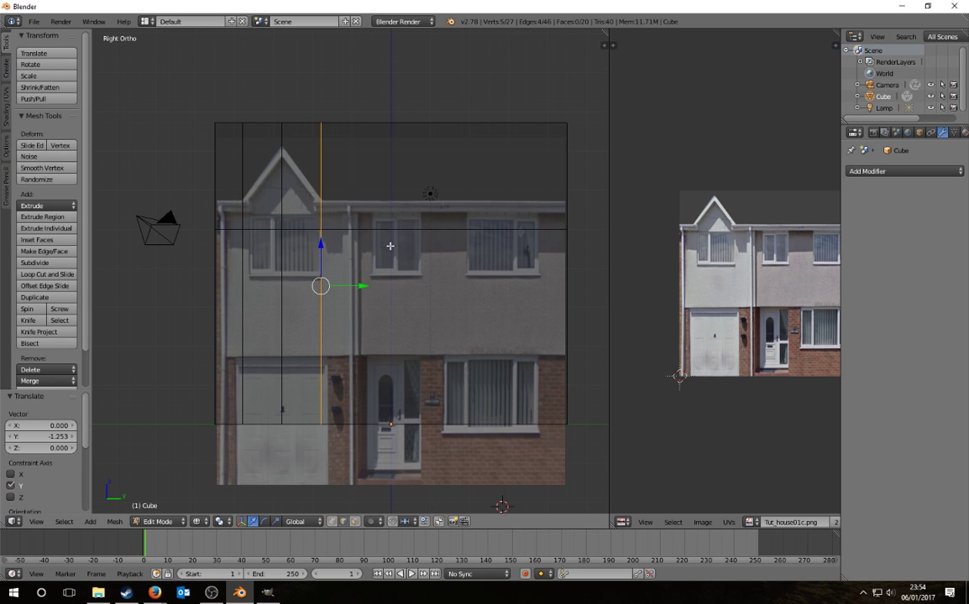
middle_click_drag(261, 214, 413, 278)
key("a")
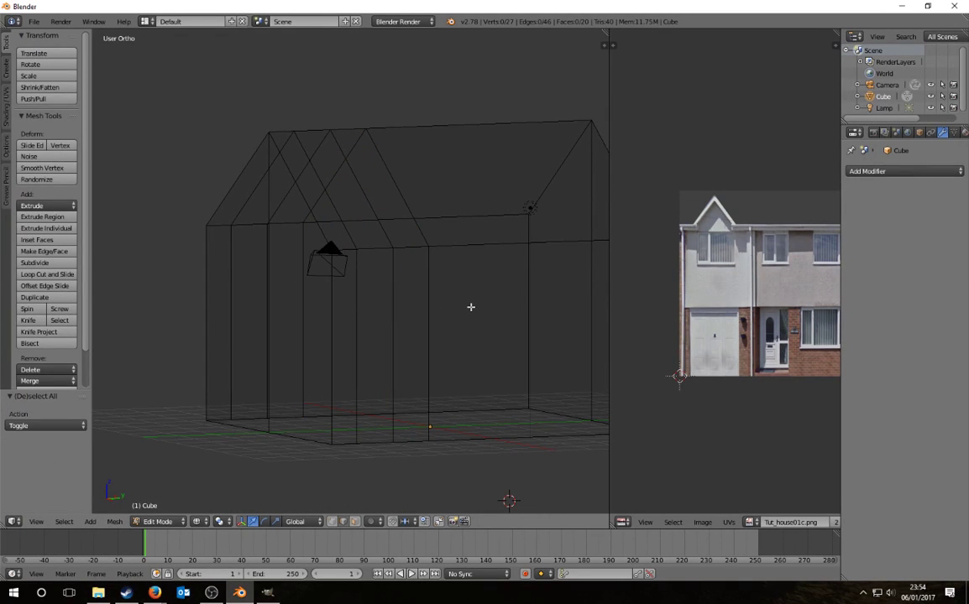
middle_click_drag(455, 300, 441, 323)
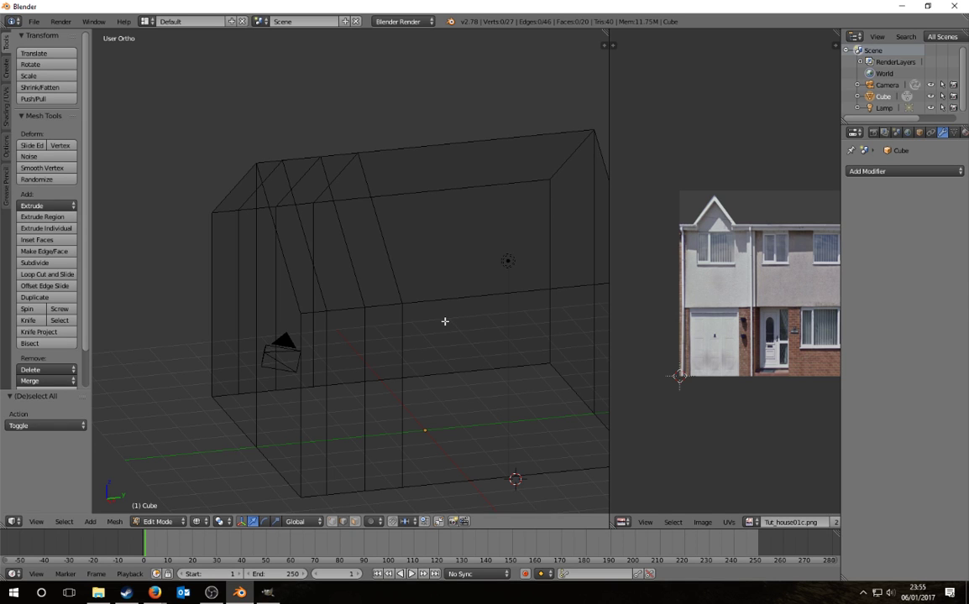
middle_click_drag(424, 321, 302, 461)
middle_click_drag(323, 383, 329, 283)
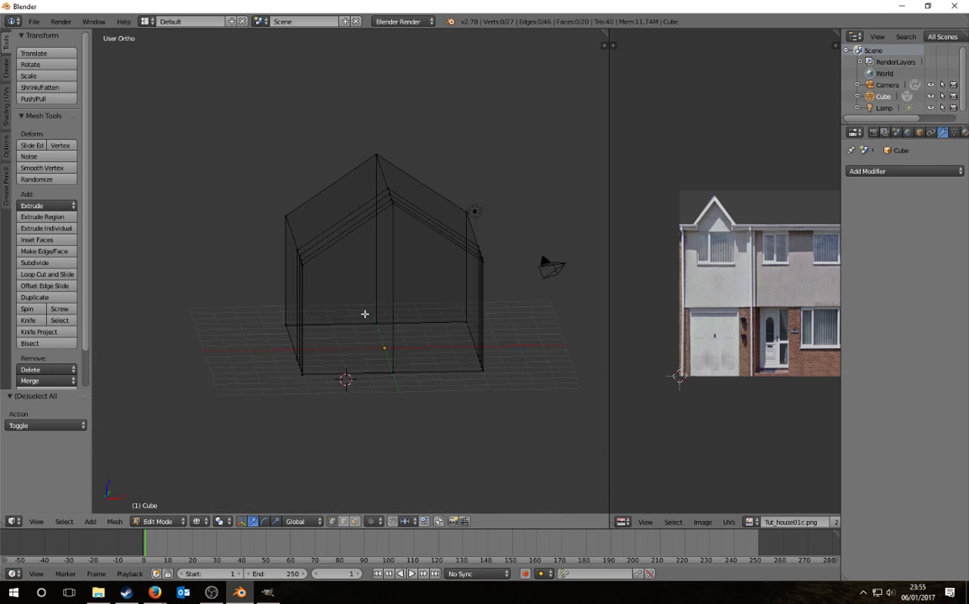
mouse_move(299, 164)
left_mouse_down("ctrl")
mouse_move(253, 441)
mouse_move(291, 381)
left_mouse_up("ctrl")
Step: Delete the left wall vertices and view the house in orthographic Right view
key("x")
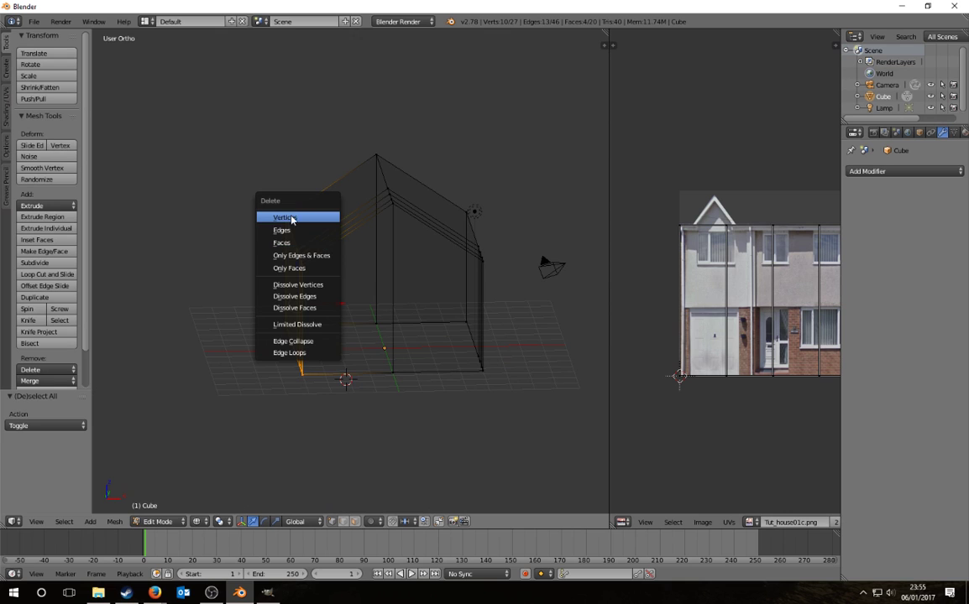
left_click(290, 217)
middle_click_drag(290, 217, 348, 308)
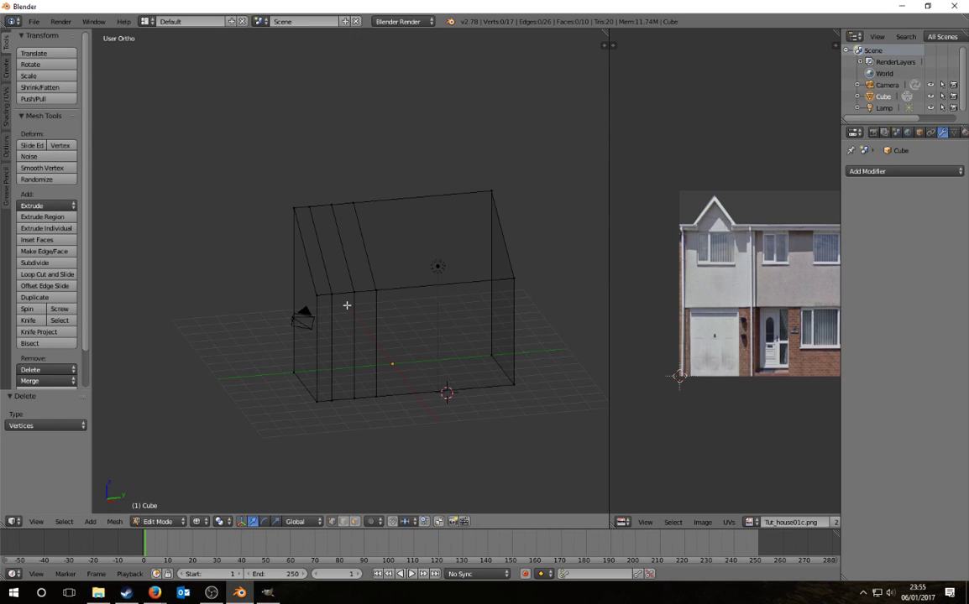
key("KP_5")
key("KP_5")
key("KP_3")
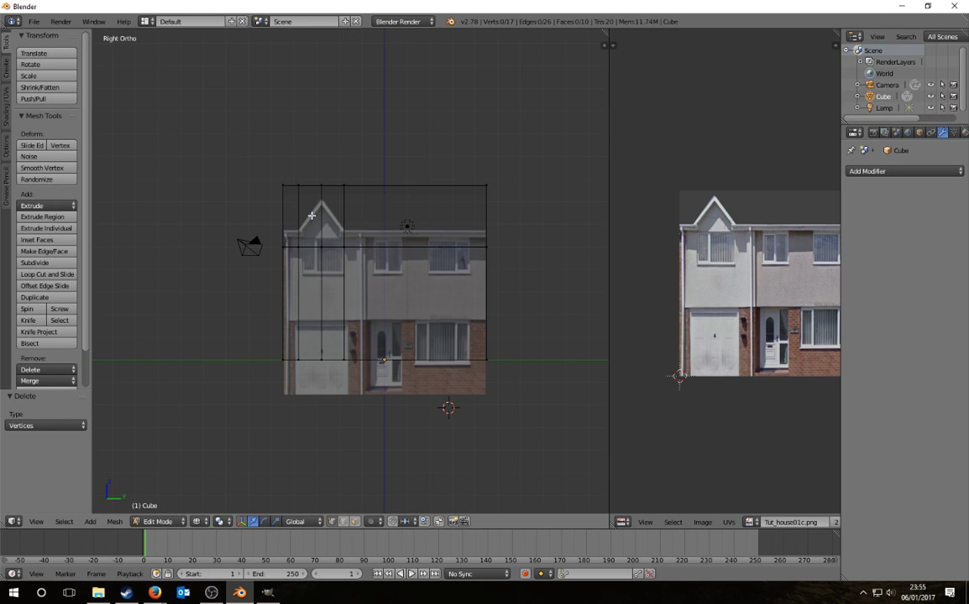
scroll(311, 211, "up", 4)
middle_click_drag(305, 191, 371, 340, "shift")
Step: Raise the vertex beneath the gable's centre along Z to form the gable apex
right_click(344, 330)
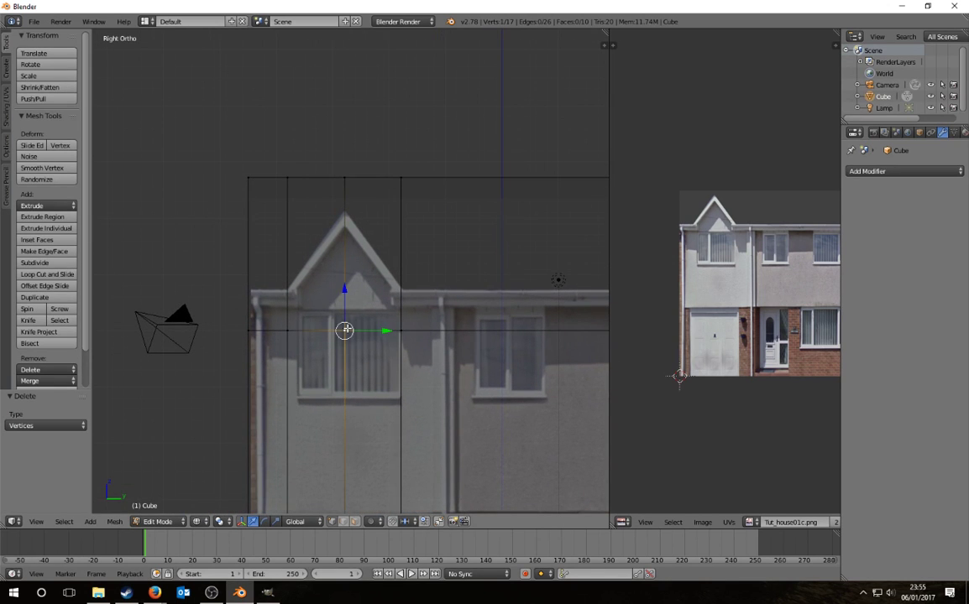
key("g")
key("z")
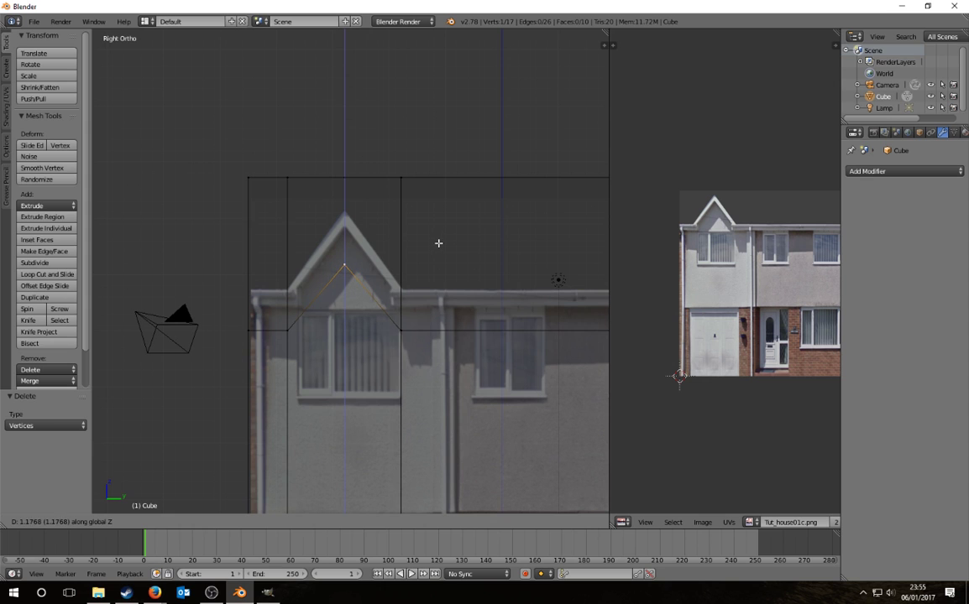
left_click(439, 241)
scroll(251, 243, "down", 2)
scroll(251, 243, "down", 3)
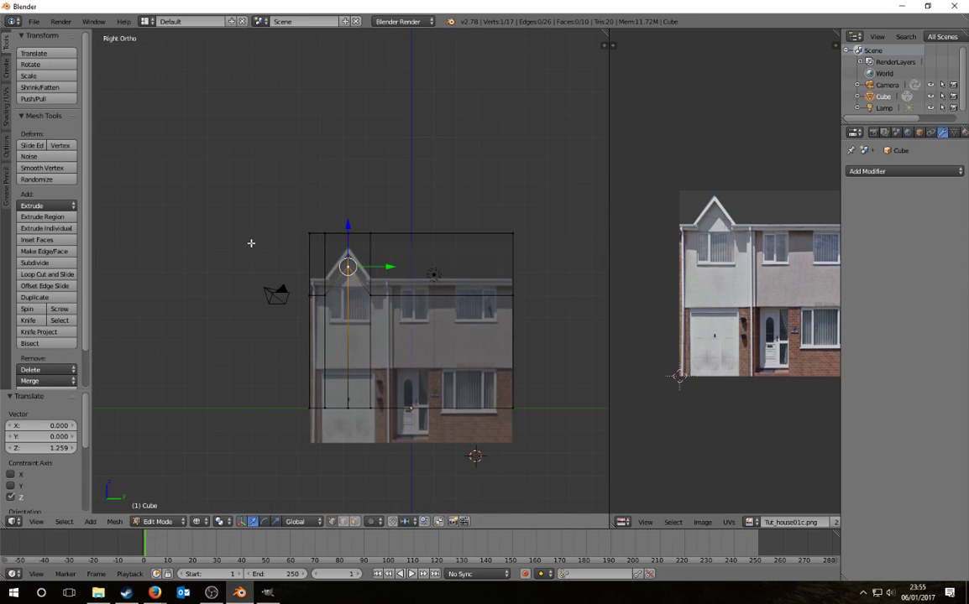
middle_click_drag(371, 301, 338, 298, "shift")
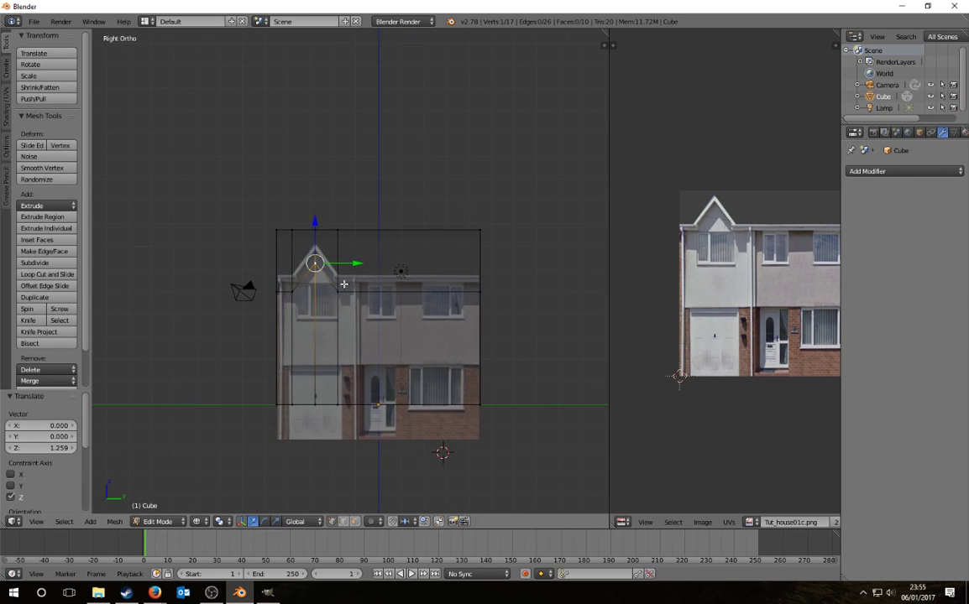
scroll(344, 285, "up", 2)
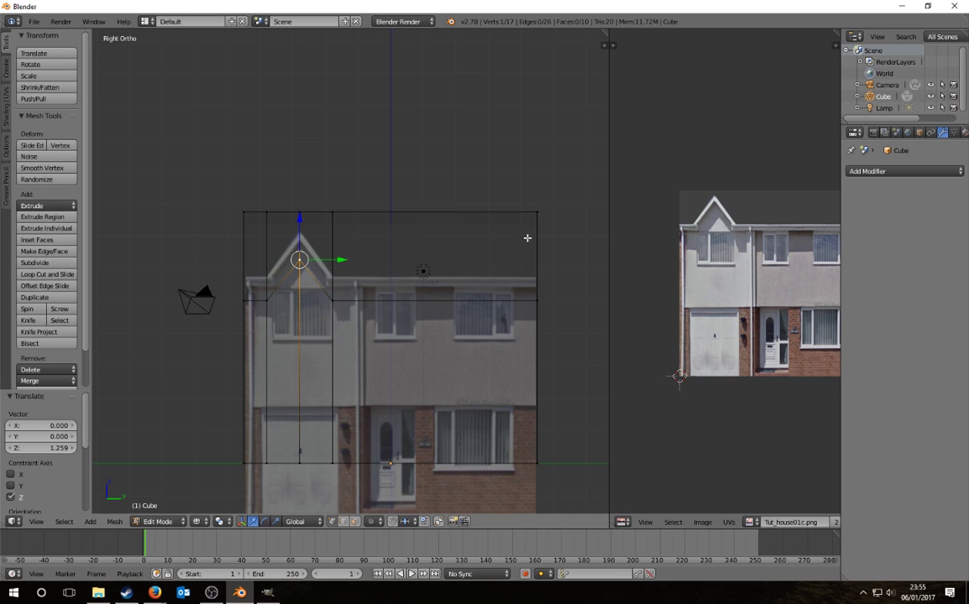
Step: Lower the mesh's top-edge vertices about 1.11 along Z
key("a")
mouse_move(548, 221)
left_mouse_down("ctrl")
mouse_move(195, 162)
mouse_move(538, 156)
left_mouse_up("ctrl")
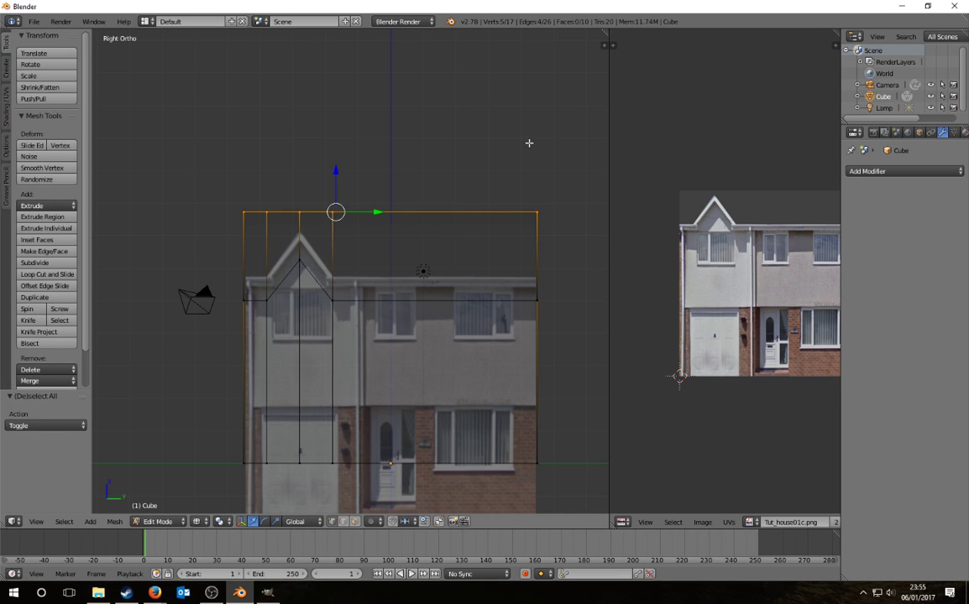
key("g")
key("z")
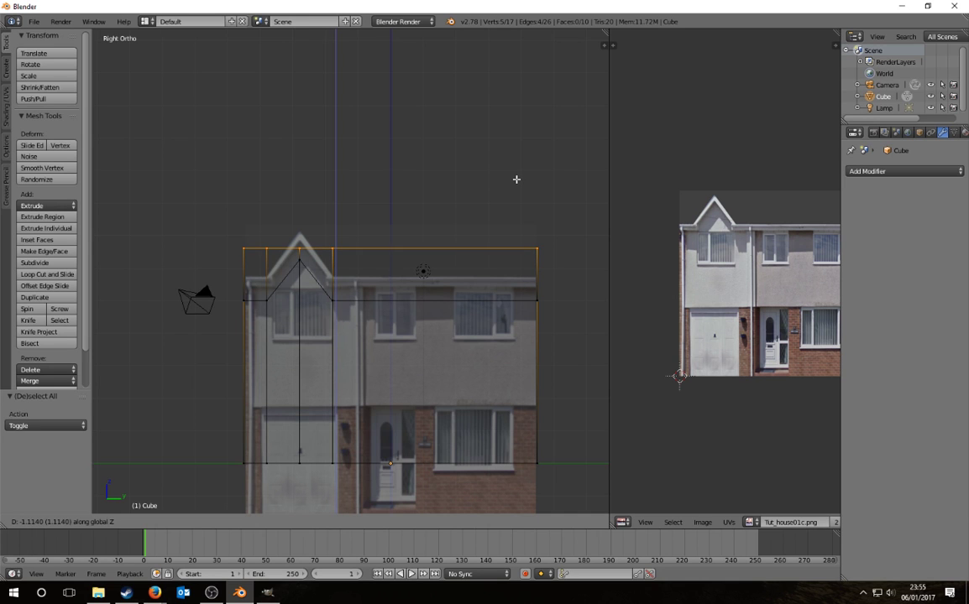
left_click(521, 176)
Step: Nudge the gable apex vertex -0.012 along Z to fit the photo
scroll(371, 234, "up", 1)
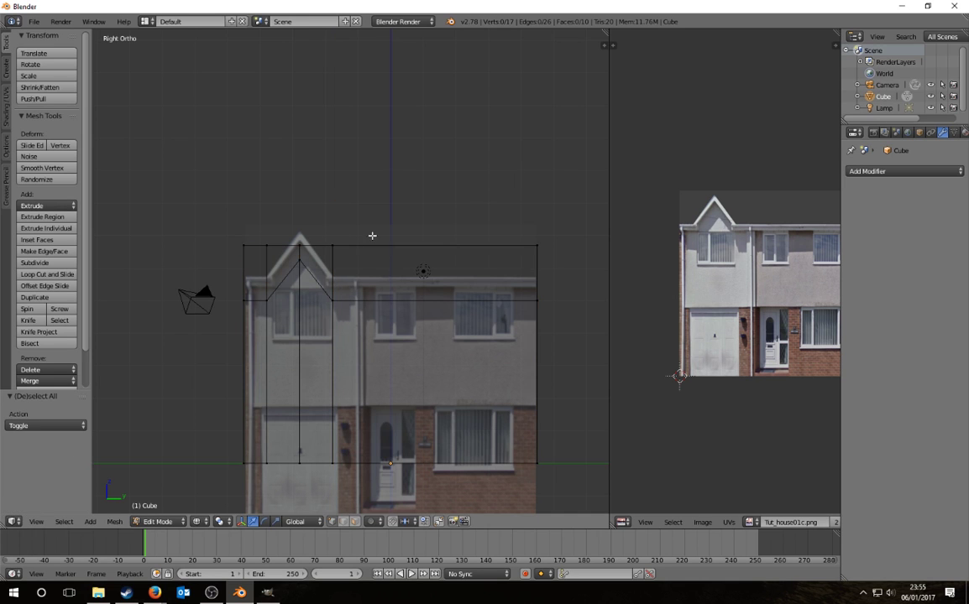
right_click(291, 260)
scroll(300, 266, "up", 1)
key("g")
key("z")
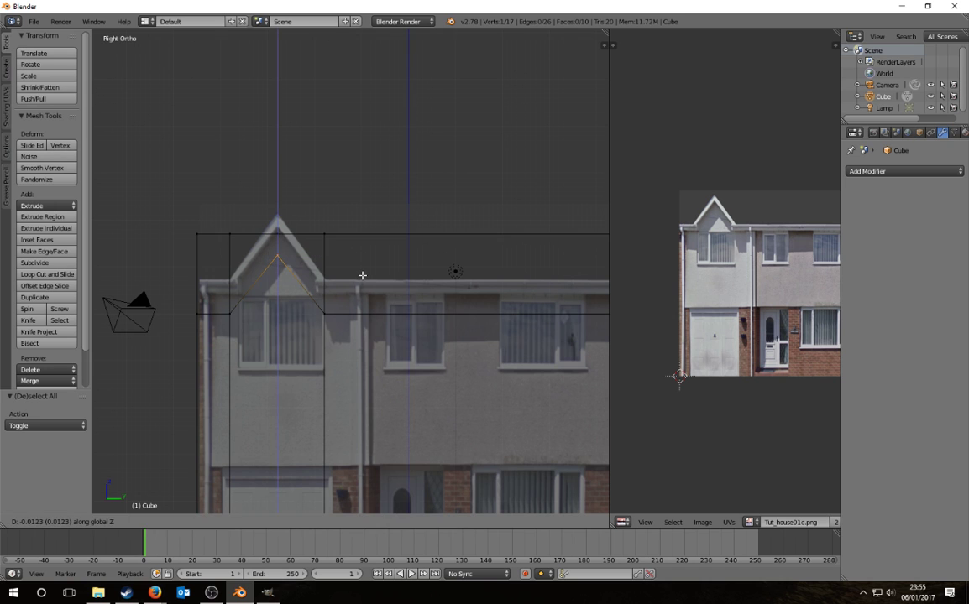
left_click(362, 275)
middle_click_drag(364, 330, 342, 271)
key("a")
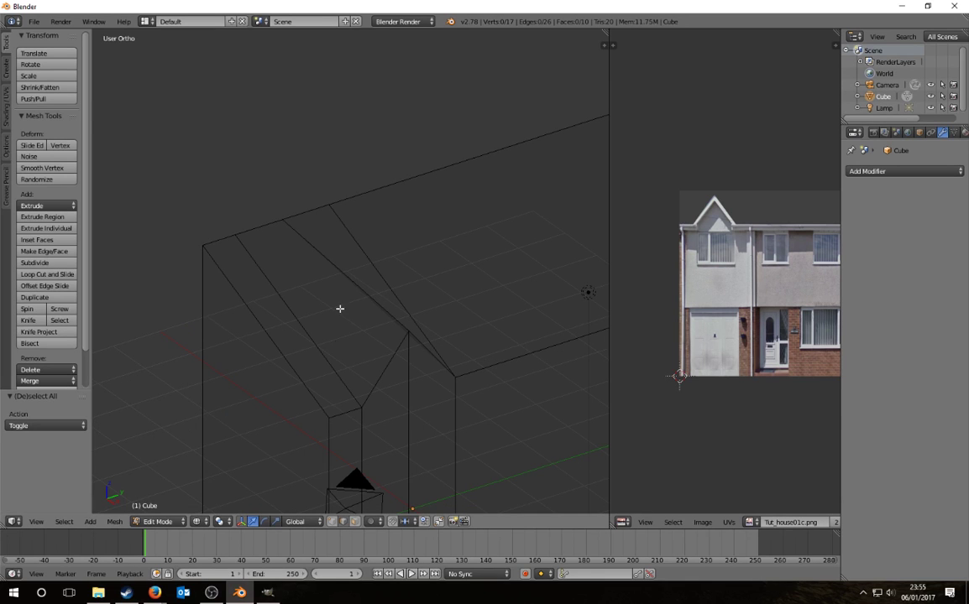
Step: Delete the sloped roof edge
right_click(330, 259)
key("w")
middle_click_drag(377, 261, 467, 285)
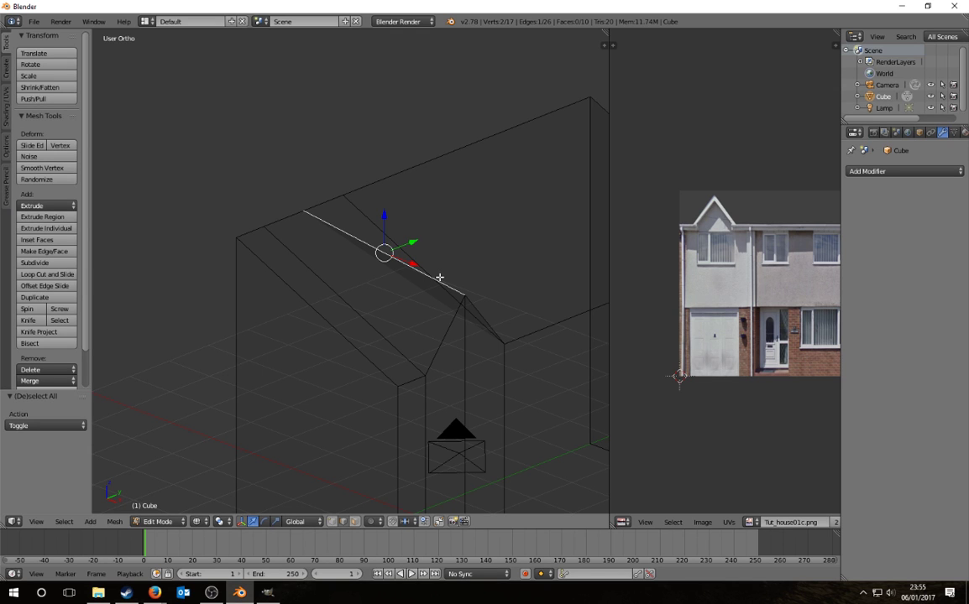
middle_click_drag(439, 277, 379, 325)
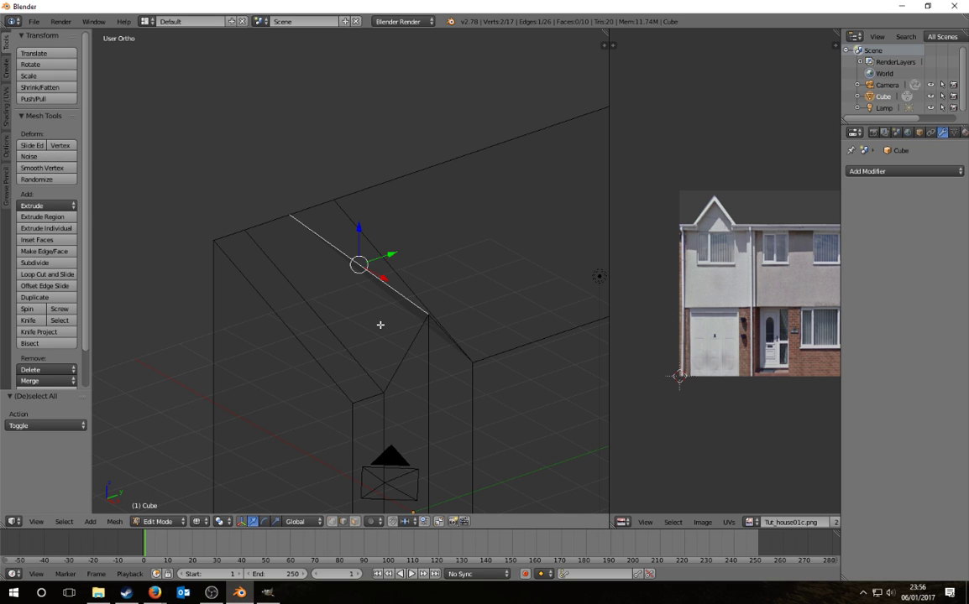
key("x")
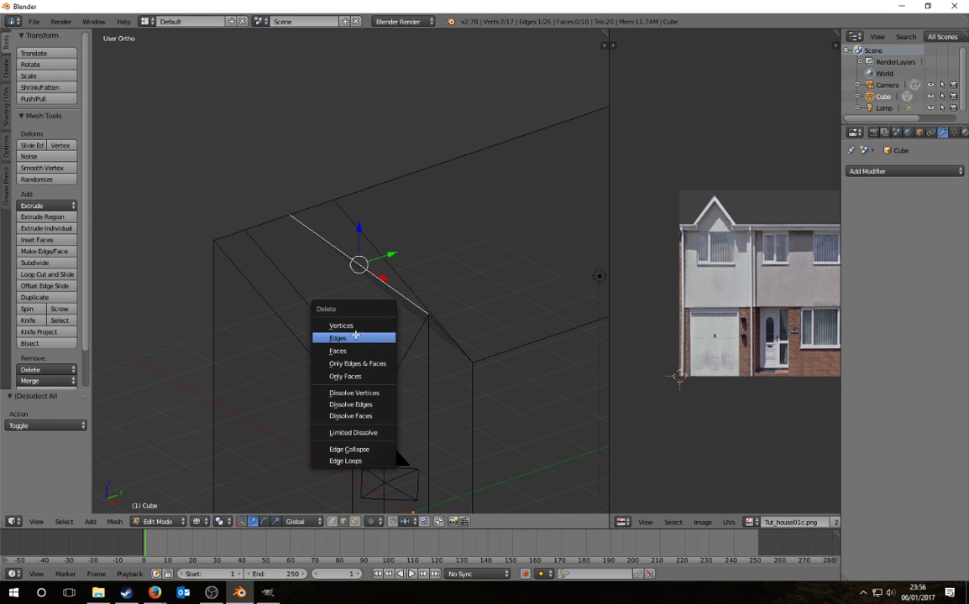
left_click(355, 335)
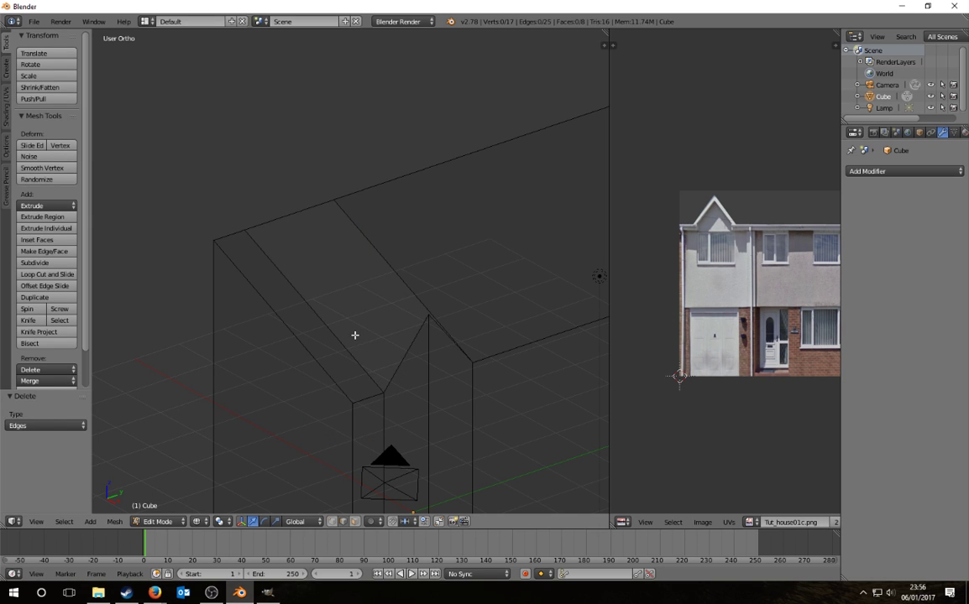
Step: Extrude the gable apex vertex along X to create a roof ridge
right_click(427, 315)
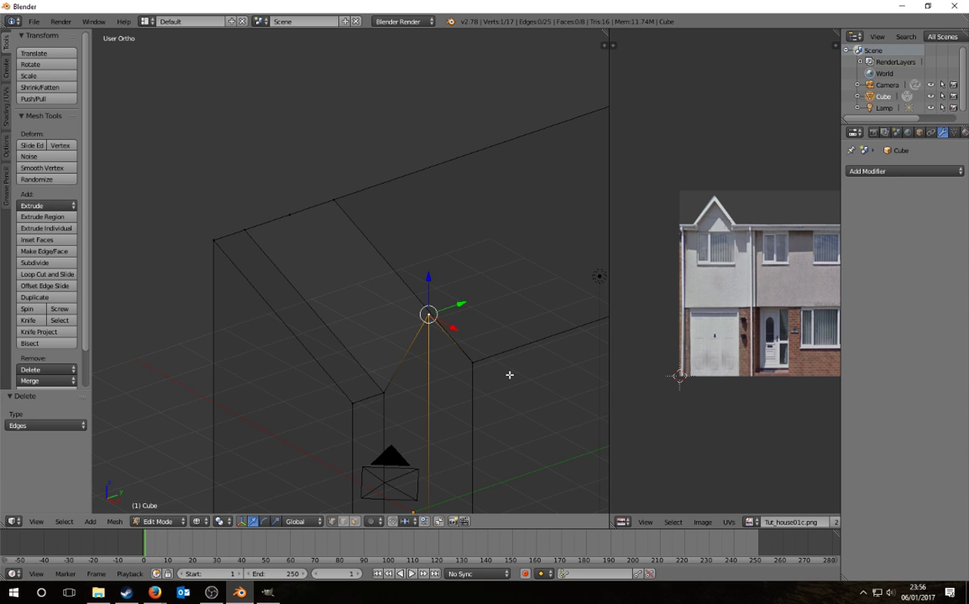
key("e")
key("x")
left_click(387, 332)
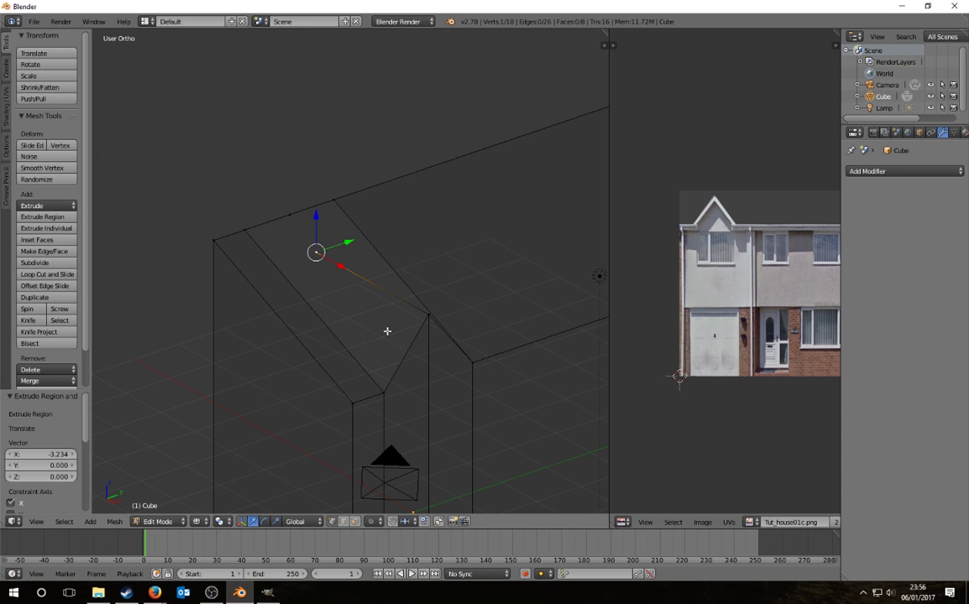
key("a")
middle_click_drag(390, 324, 430, 348)
Step: Fill a face between the two selected roof edges to close the gable corner
right_click(371, 347)
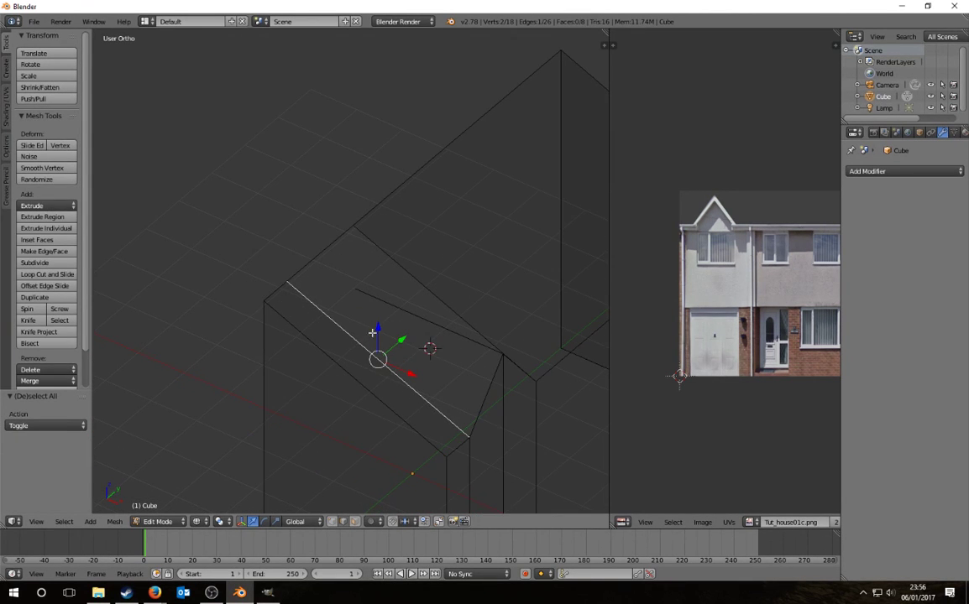
right_click(406, 313)
right_click(478, 403, "shift")
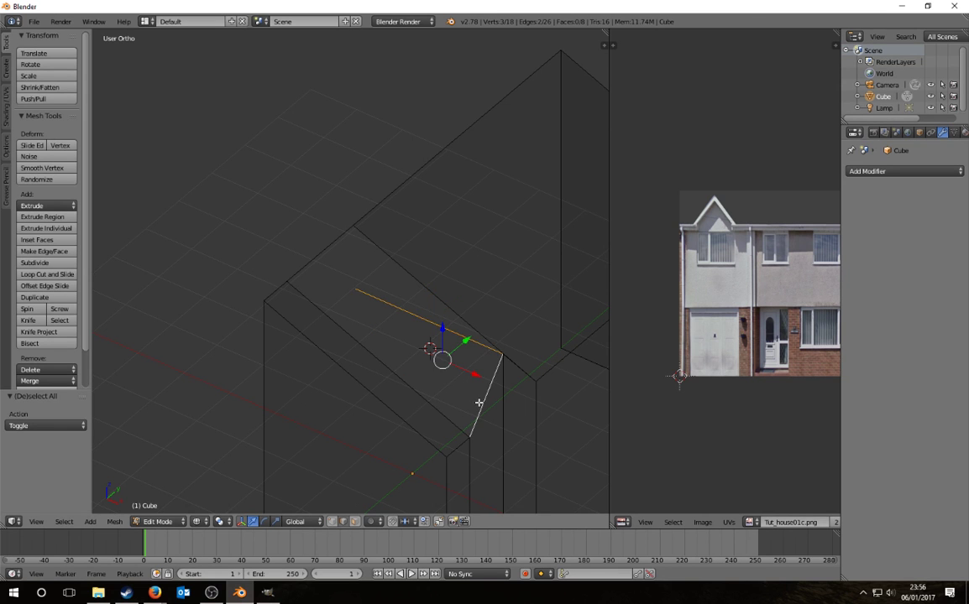
key("f")
middle_click_drag(417, 375, 374, 326)
Step: Subdivide the left and upper-right roof edges with one cut each
right_click(338, 294)
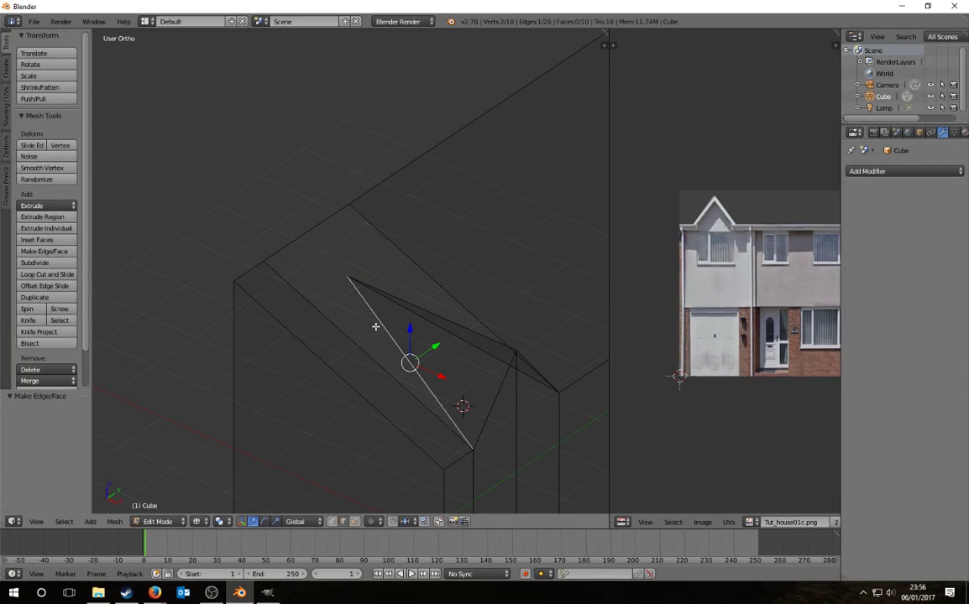
left_click(334, 523)
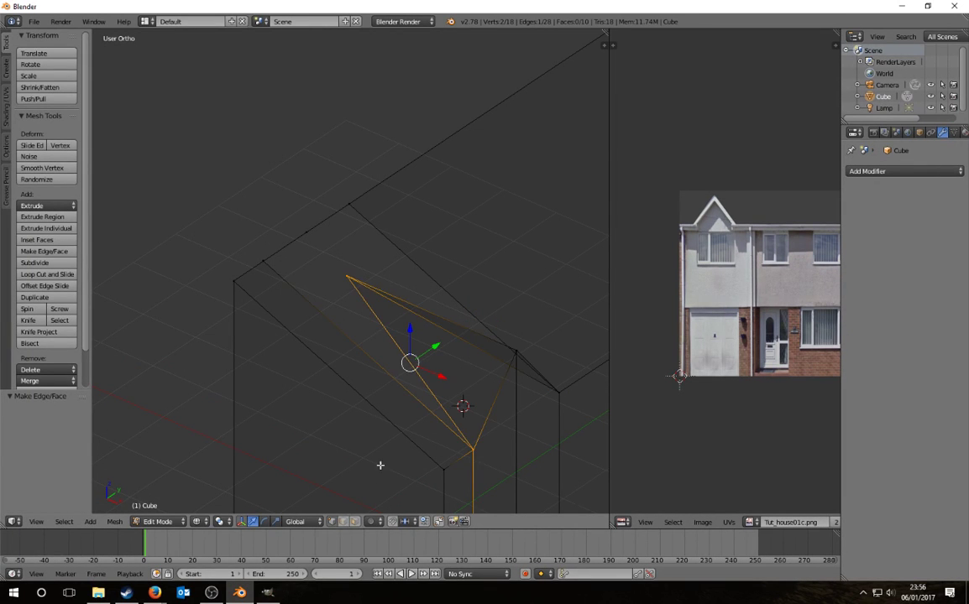
left_click(347, 527)
right_click(346, 327)
right_click(405, 258, "shift")
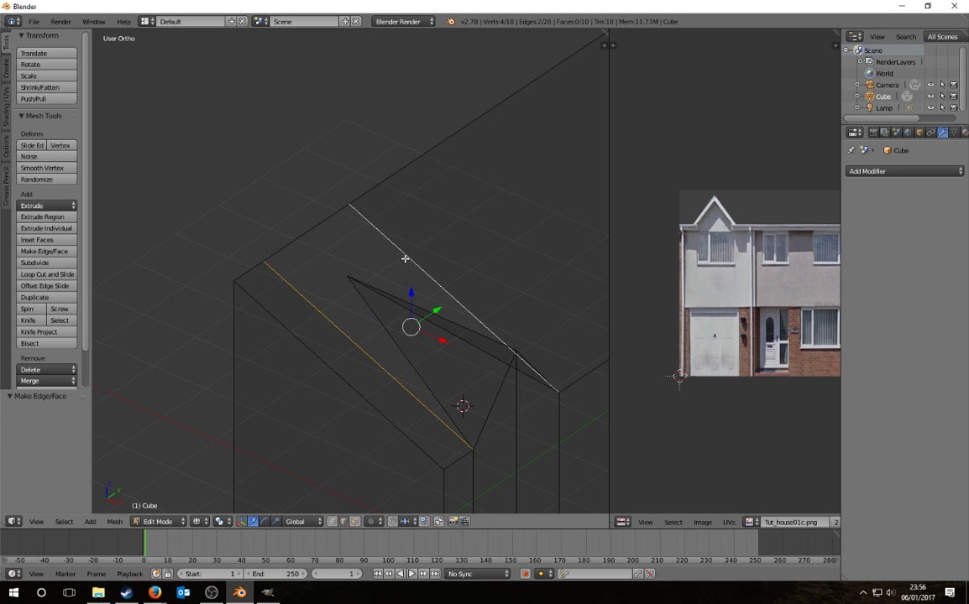
key("w")
left_click(394, 260)
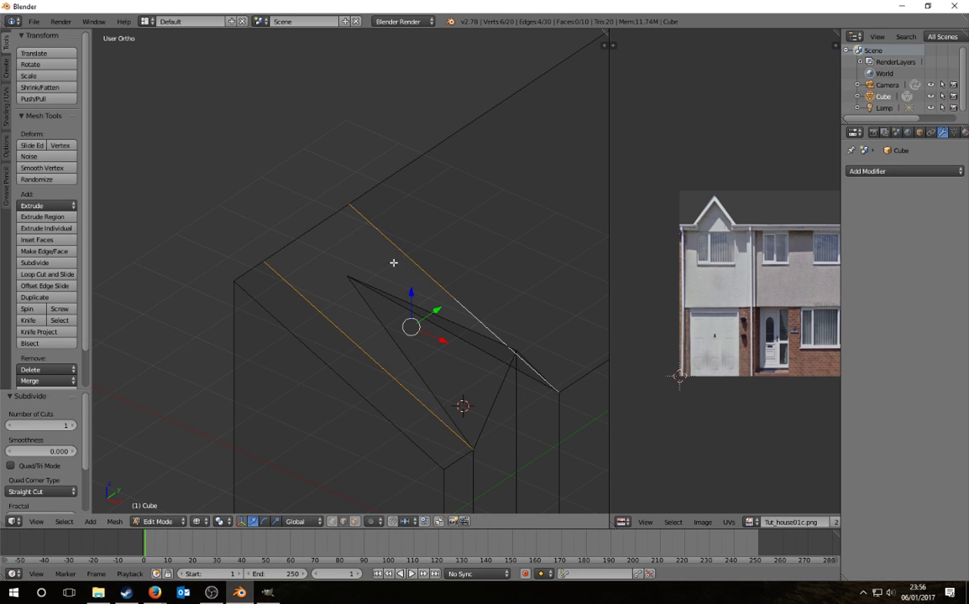
left_click(333, 519)
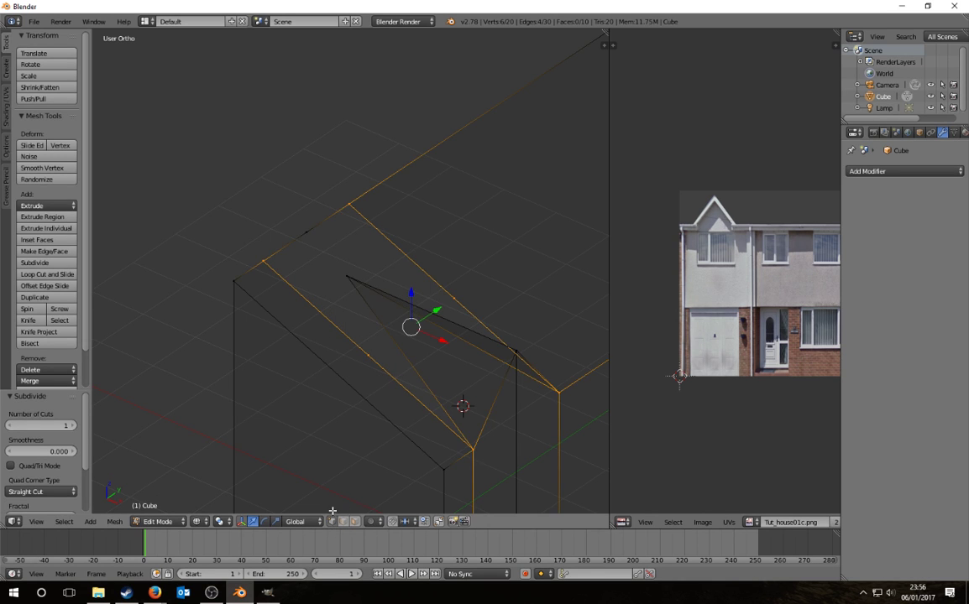
Step: Vertex-slide the two new roof midpoint vertices along their edges
right_click(376, 358)
right_click(455, 300, "shift")
mouse_move(456, 300)
middle_mouse_down()
mouse_move(450, 322)
mouse_move(454, 304)
mouse_move(447, 311)
middle_mouse_up()
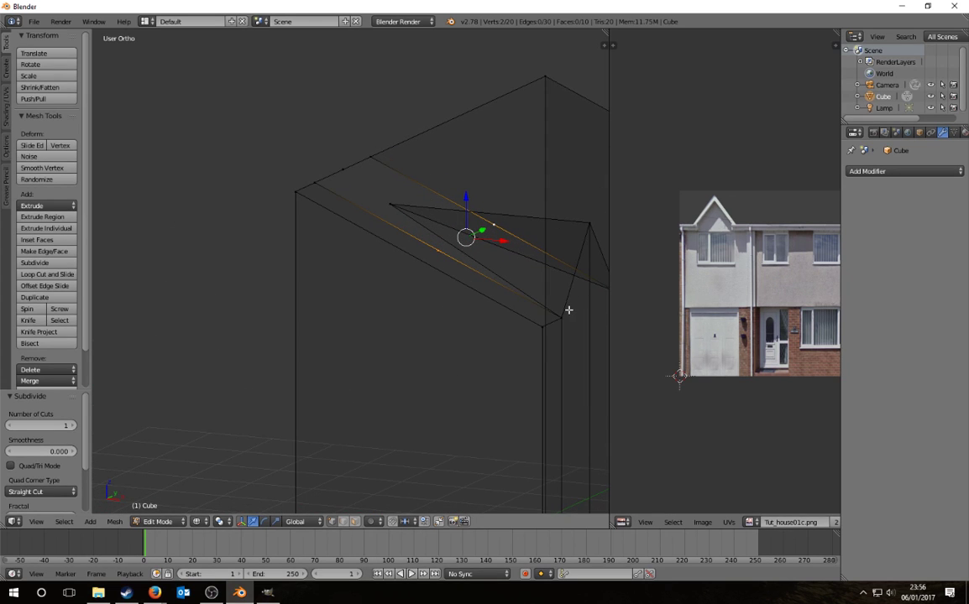
key("shift+v")
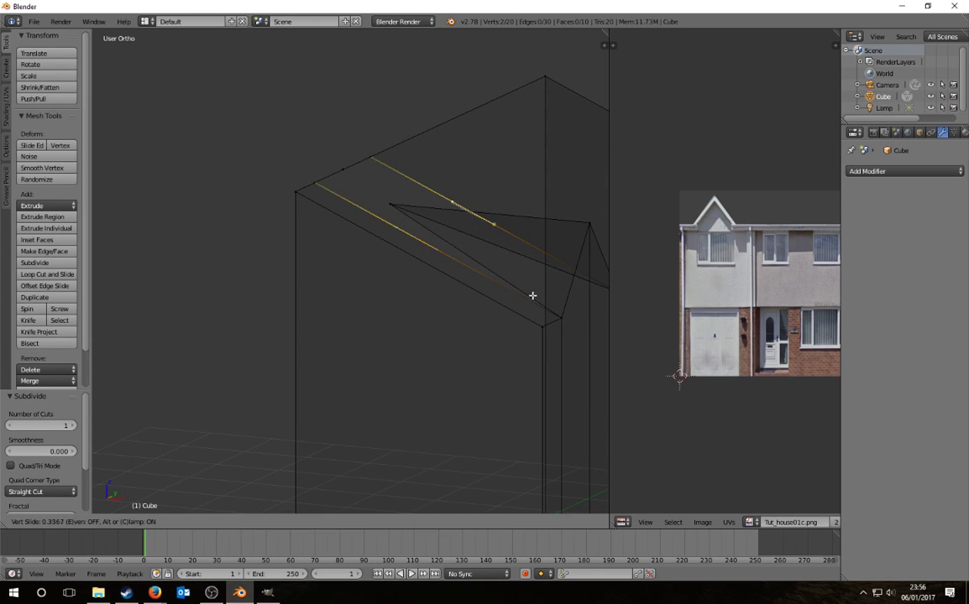
left_click(530, 294)
Step: In Front Ortho view, slide the roof vertex along its edge to factor 0.181
key("KP_3")
key("KP_5")
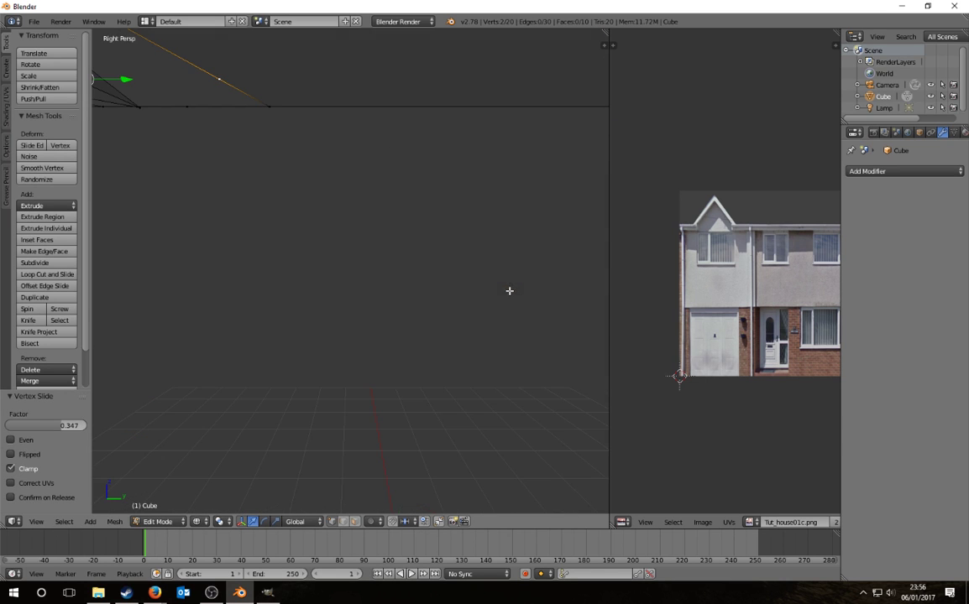
key("KP_1")
key("KP_5")
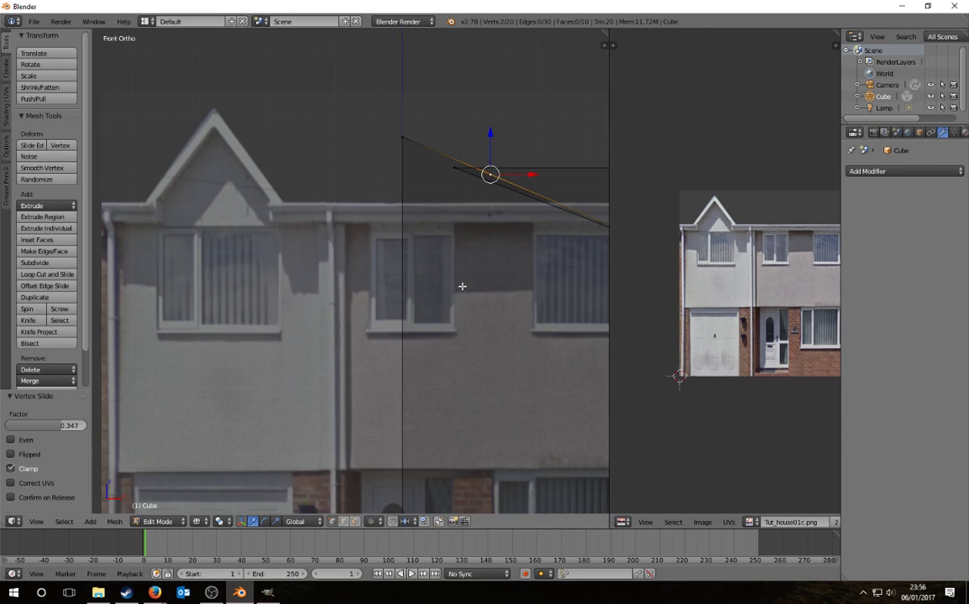
middle_click_drag(501, 205, 385, 257, "shift")
scroll(385, 257, "up", 2)
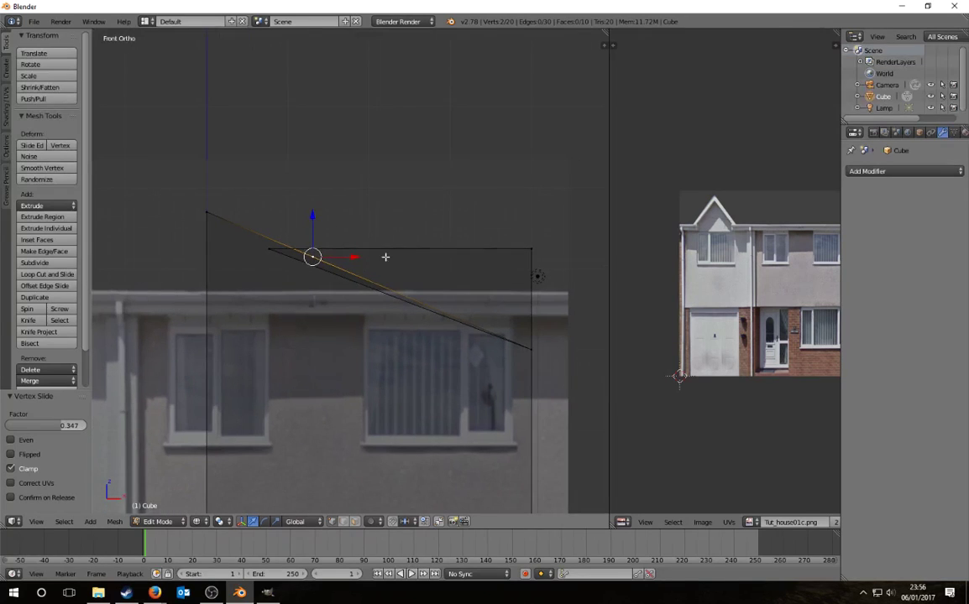
key("shift+v")
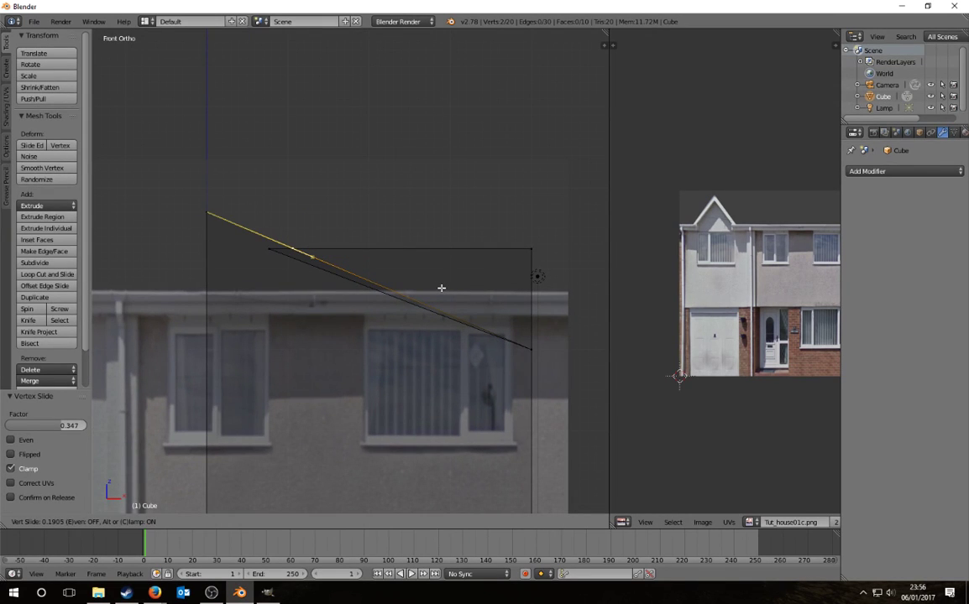
left_click(442, 288)
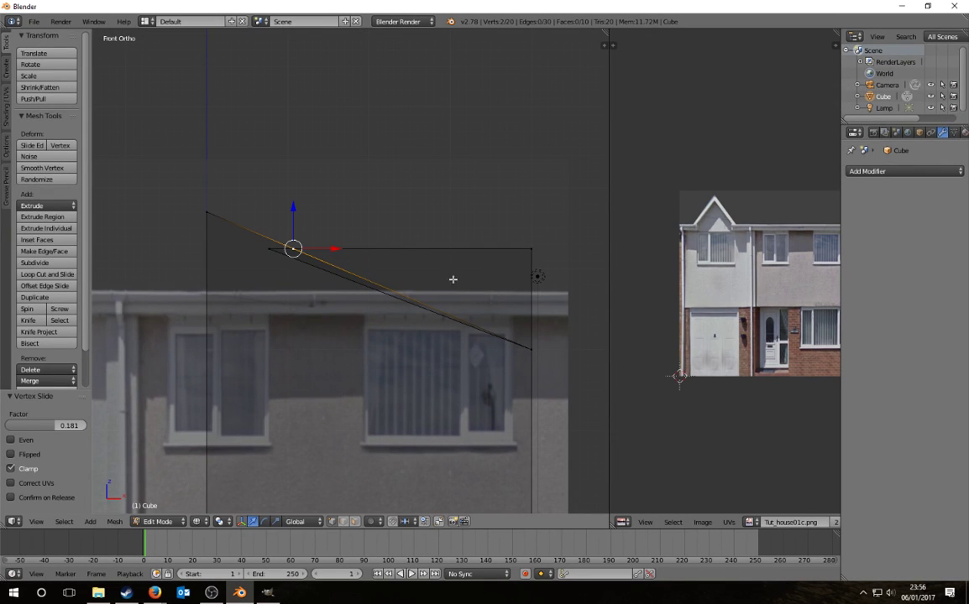
key("shift+v")
Step: Set the snap element to Vertex and redo the roof vertex slide
right_click(521, 256)
left_click(402, 522)
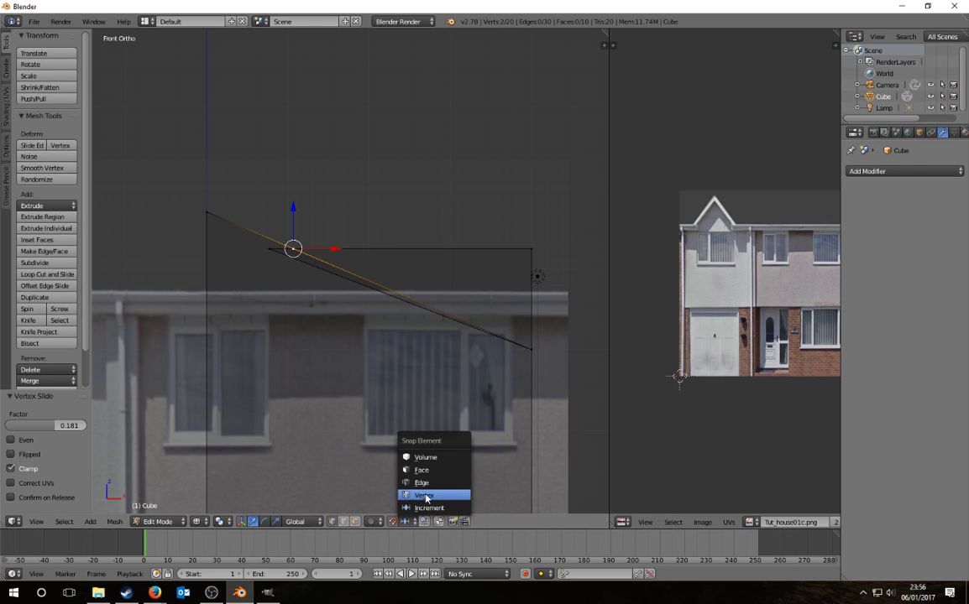
left_click(425, 497)
key("shift+v")
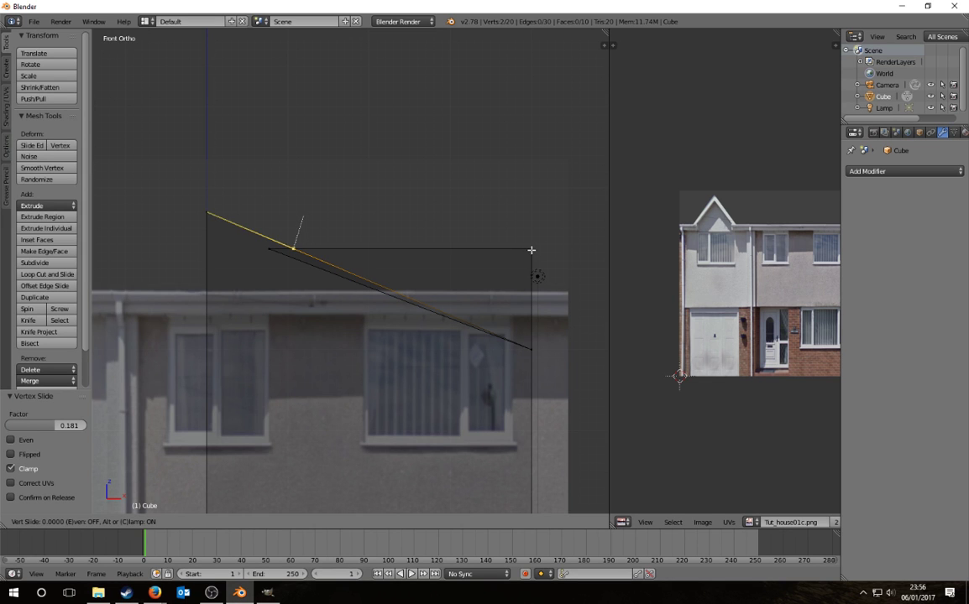
left_click(532, 250)
Step: Move the lower roof edge's left vertex 0.303 along X, snapping it onto the roof line
scroll(328, 238, "up", 5)
middle_click_drag(234, 221, 387, 272, "shift")
scroll(338, 269, "up", 7)
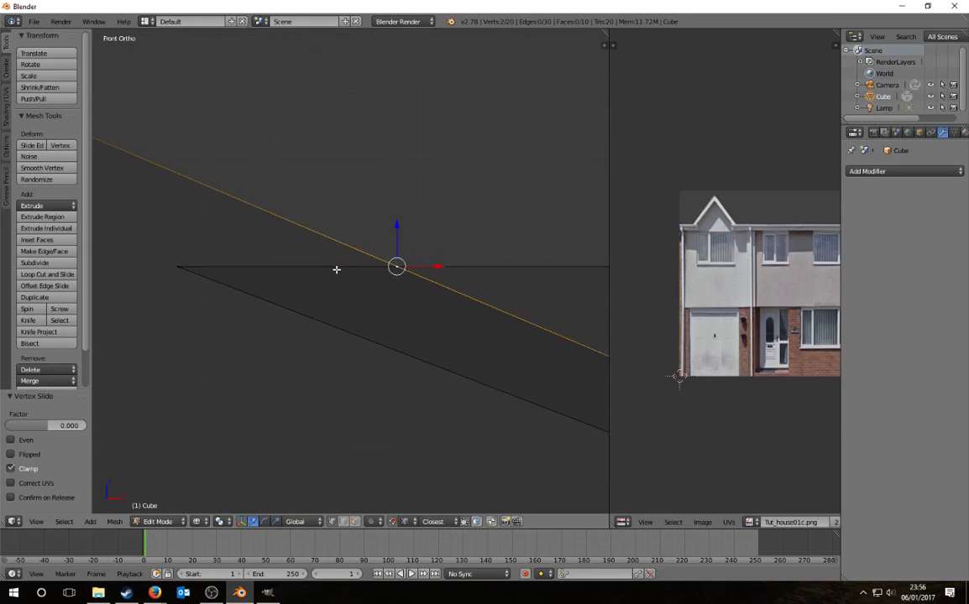
scroll(363, 285, "down", 3)
key("a")
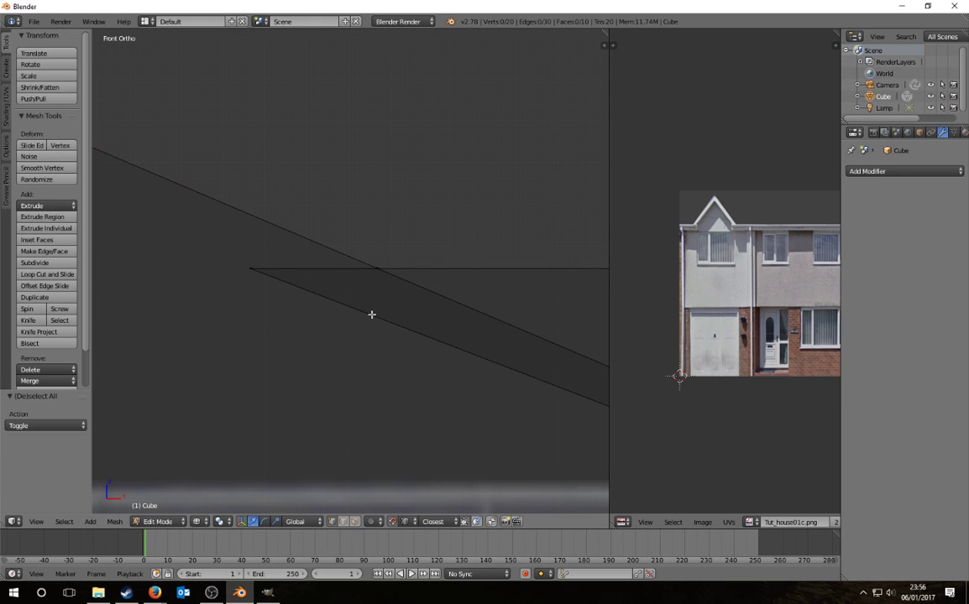
right_click(250, 269)
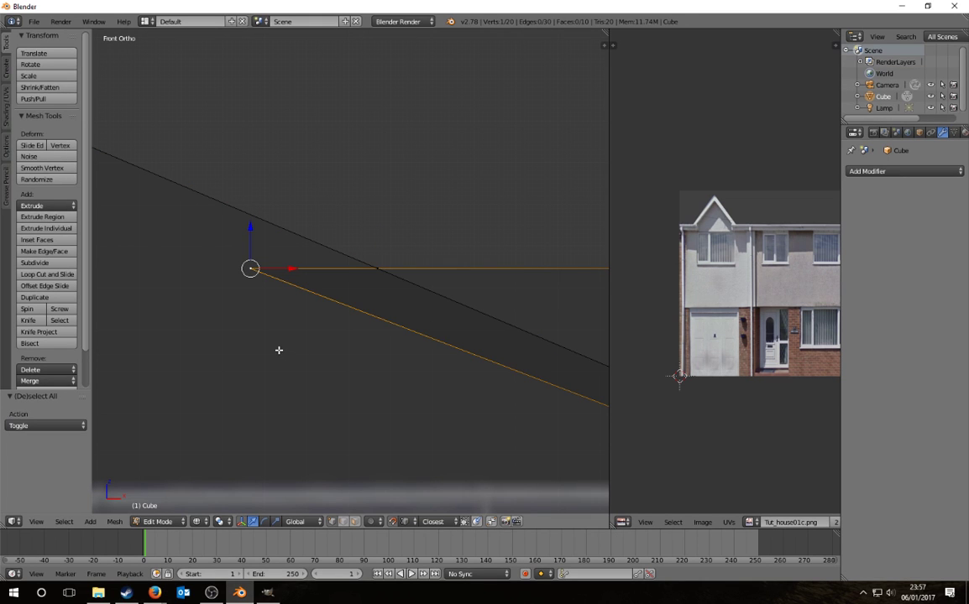
key("g")
key("x")
left_click(370, 273)
Step: Review the snap target options, keeping Vertex as the snap element
scroll(290, 311, "down", 4)
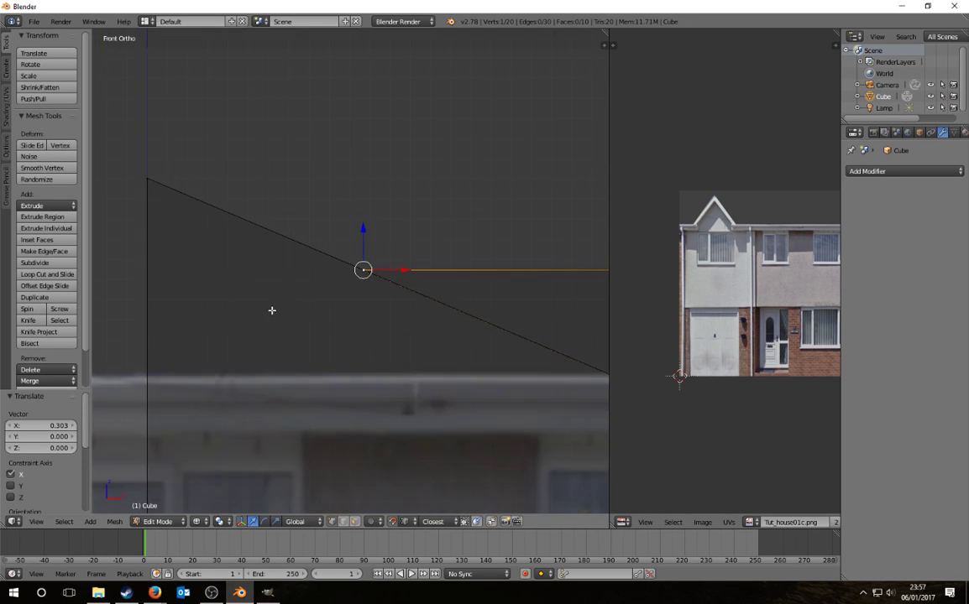
scroll(271, 311, "down", 3)
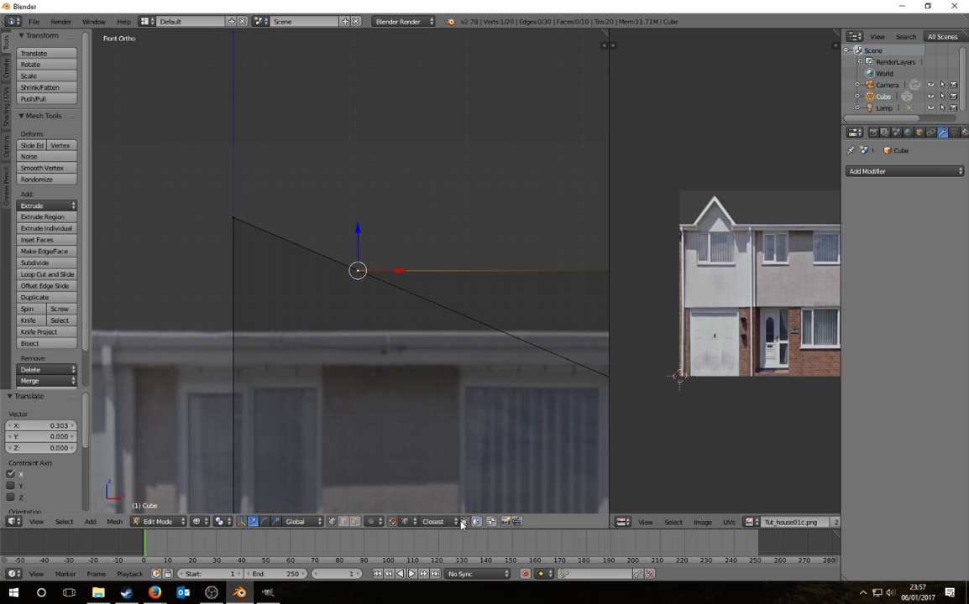
left_click(433, 523)
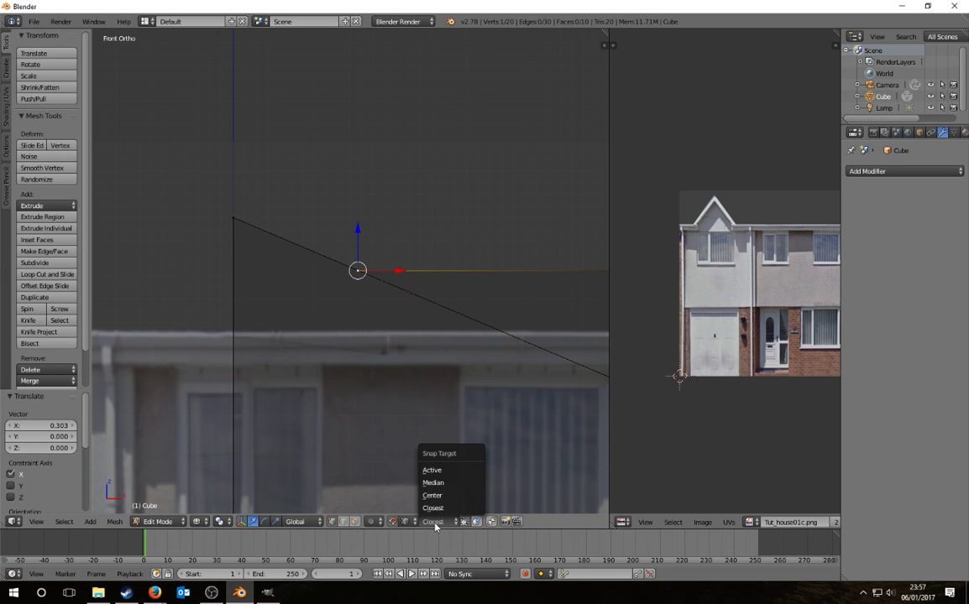
left_click(404, 522)
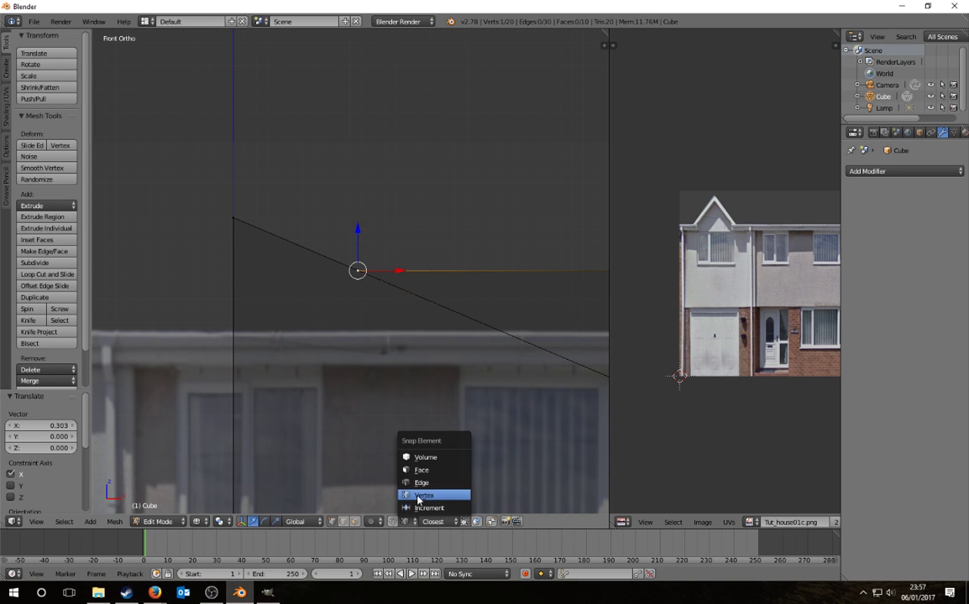
left_click(396, 522)
middle_click_drag(418, 321, 301, 313)
Step: Merge two pairs of coincident roof-edge vertices with Merge At Last
key("a")
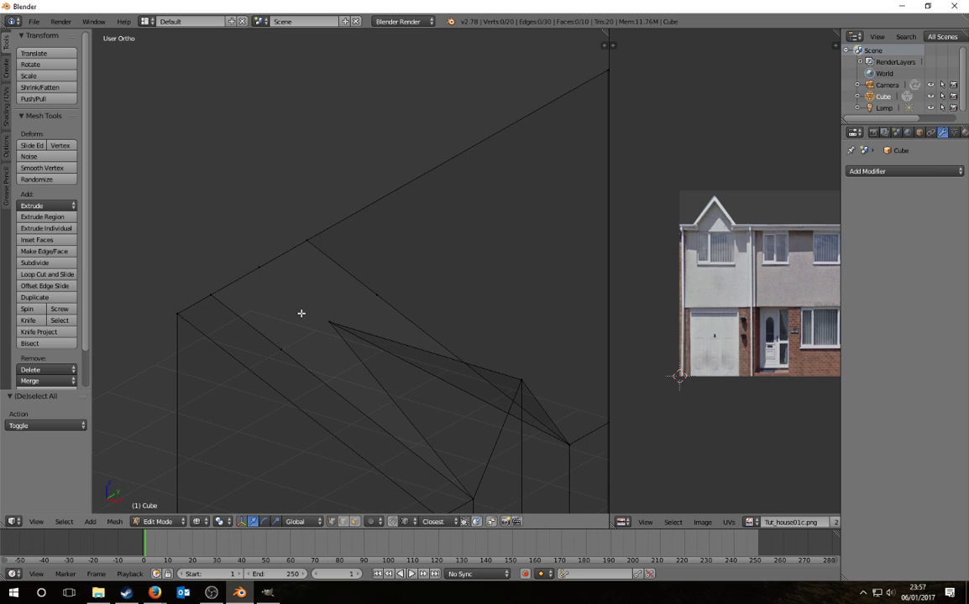
right_click(263, 264)
right_click(285, 350)
right_click(329, 325, "shift")
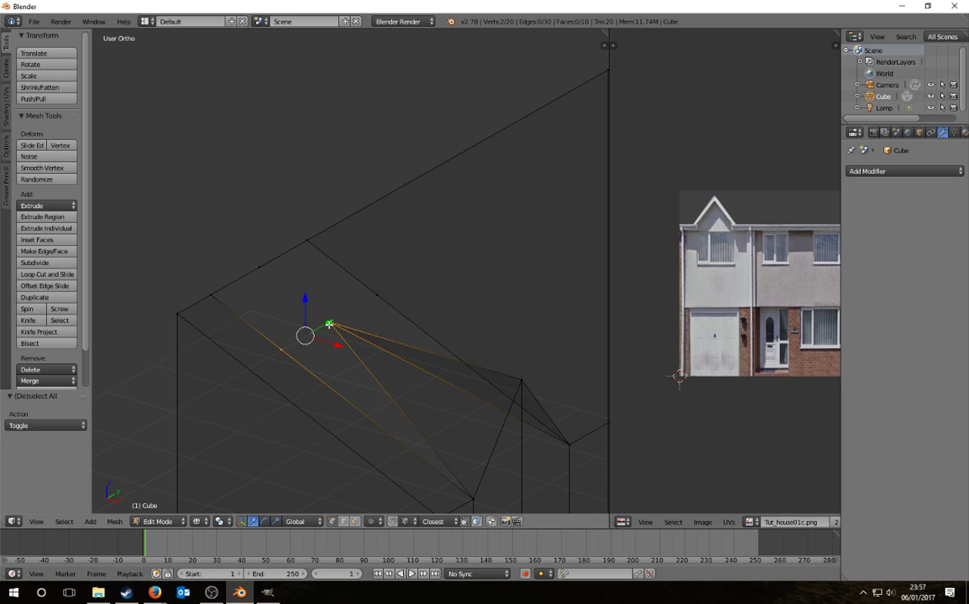
key("alt+m")
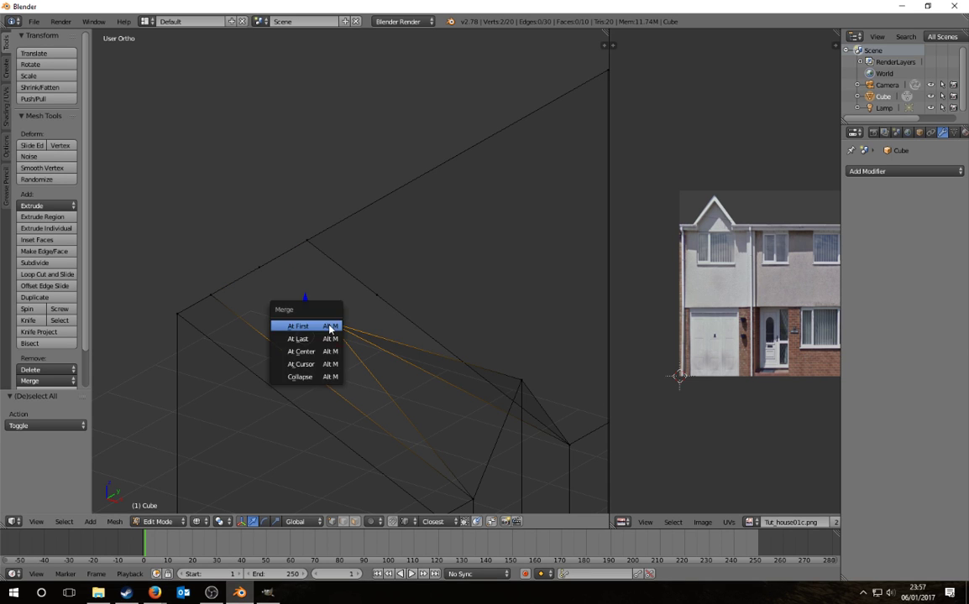
left_click(307, 340)
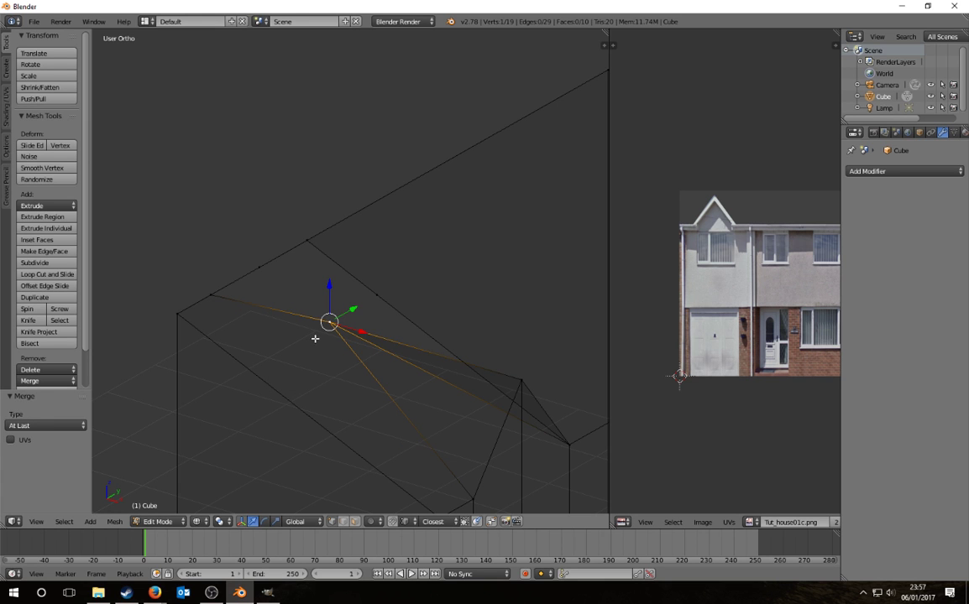
key("a")
middle_click_drag(315, 339, 289, 356)
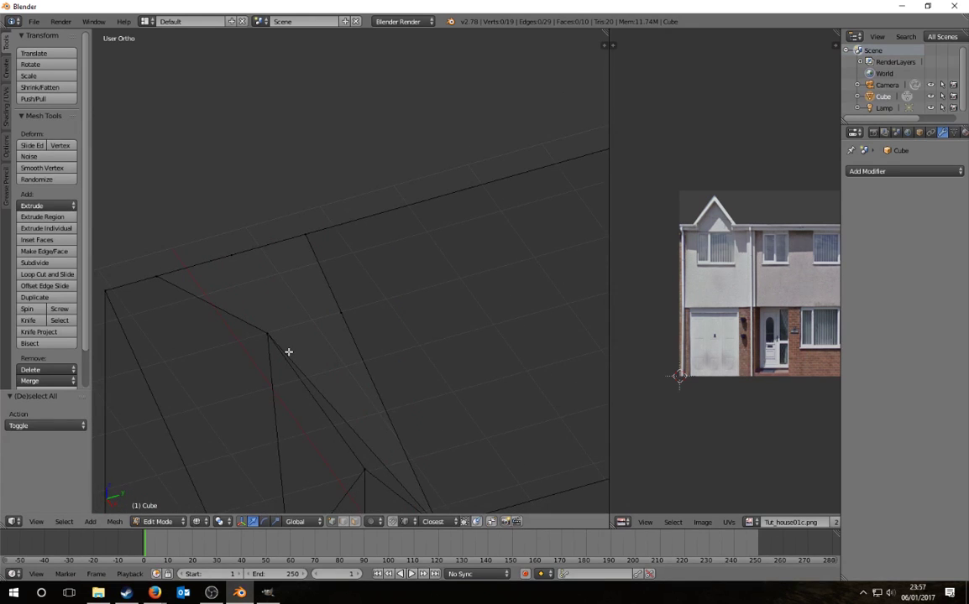
right_click(341, 313)
right_click(269, 332, "shift")
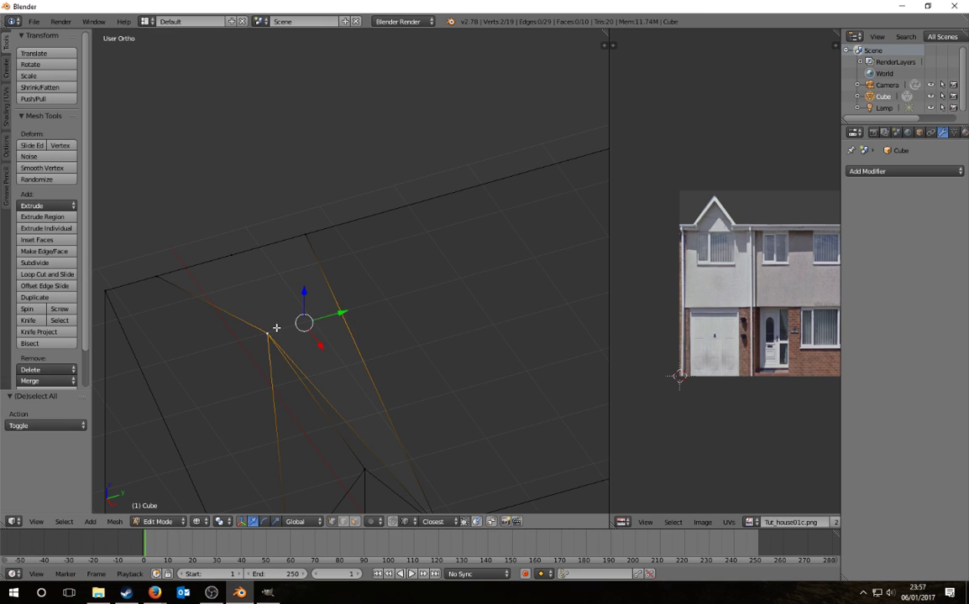
key("alt+m")
left_click(277, 328)
Step: Merge the three-vertex path from the ridge vertex At Center, leaving 16 vertices
key("a")
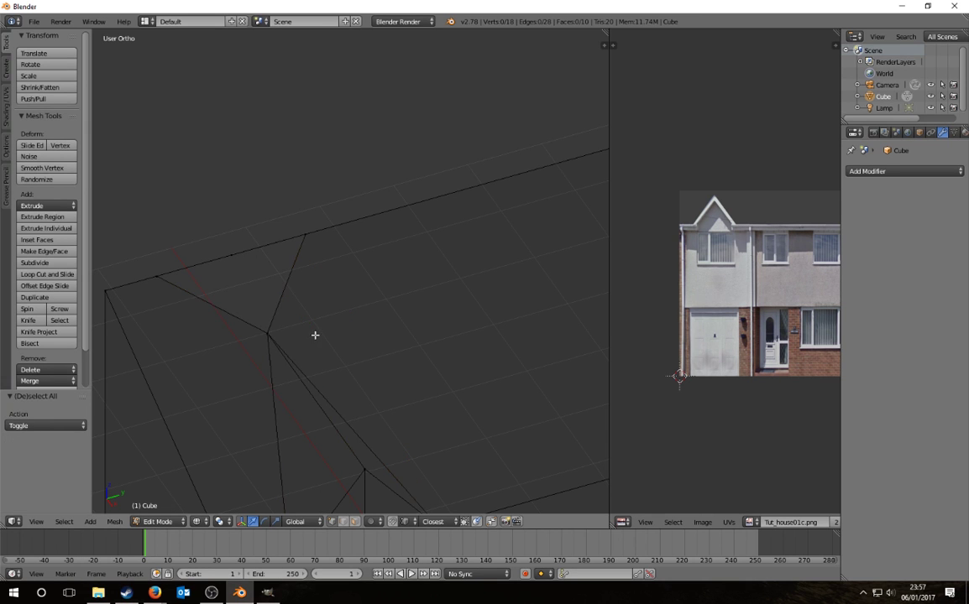
middle_click_drag(316, 335, 398, 227, "shift")
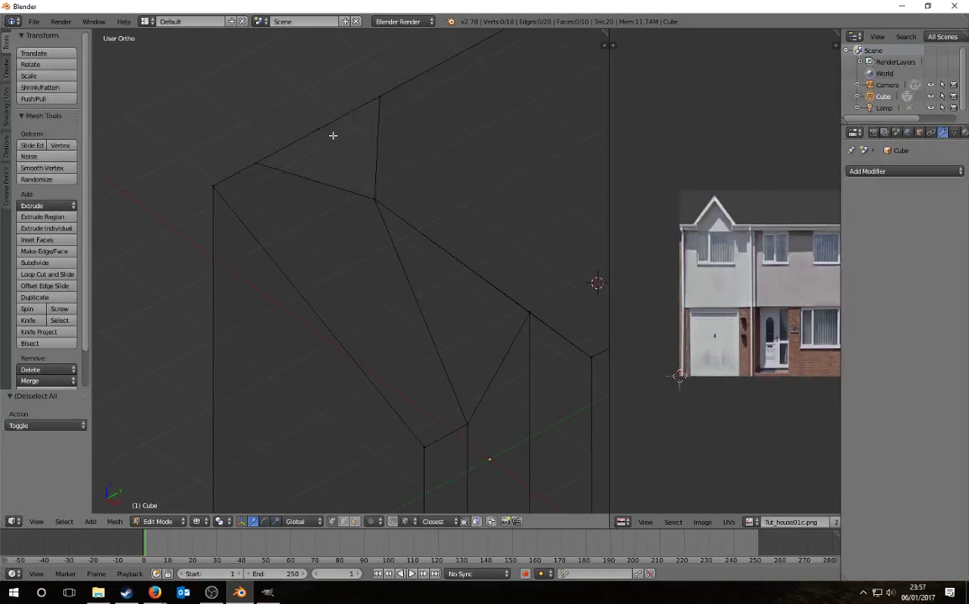
right_click(389, 102)
right_click(250, 159, "ctrl")
key("alt+m")
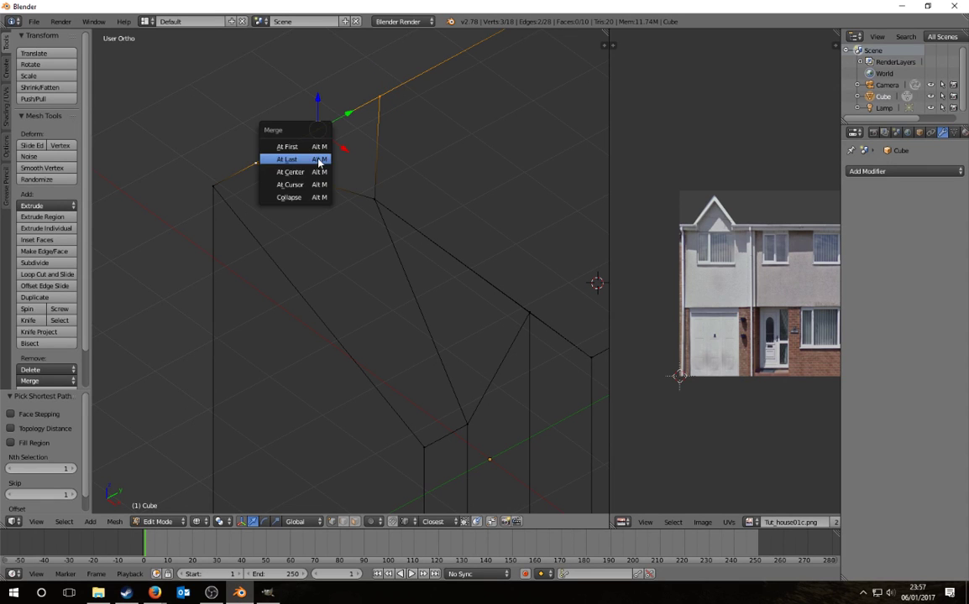
left_click(297, 173)
Step: Switch to a perspective solid-shaded view and select the four side-wall faces
key("a")
scroll(334, 250, "down", 4)
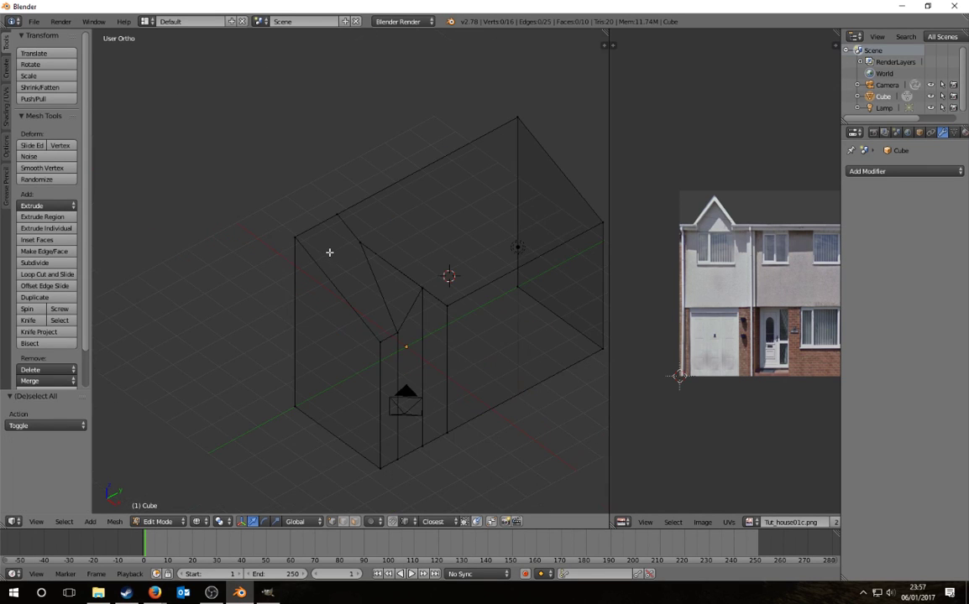
key("KP_5")
key("z")
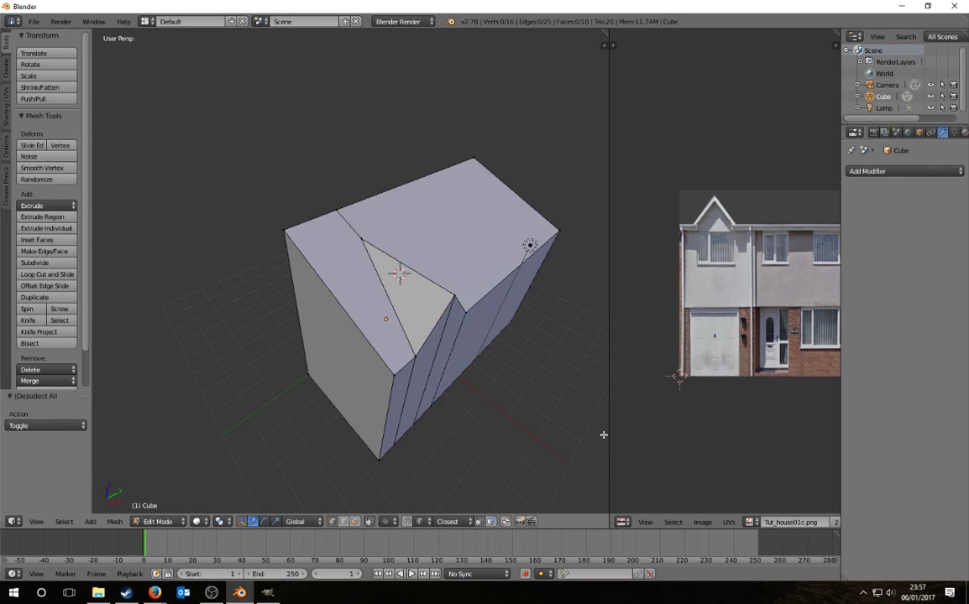
key("a")
key("a")
middle_click_drag(444, 361, 363, 283)
scroll(317, 307, "down", 5)
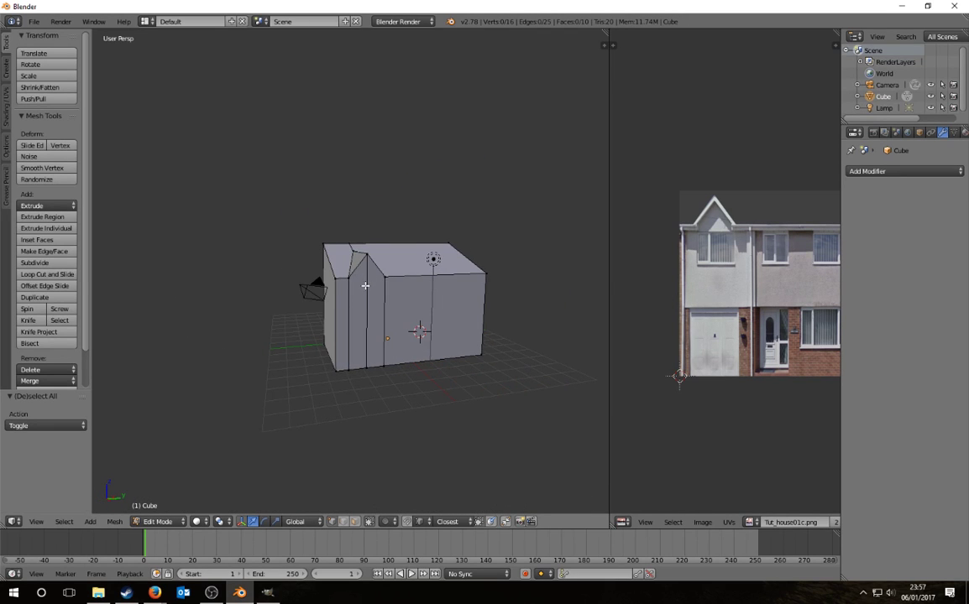
scroll(363, 303, "up", 5)
scroll(381, 315, "down", 3)
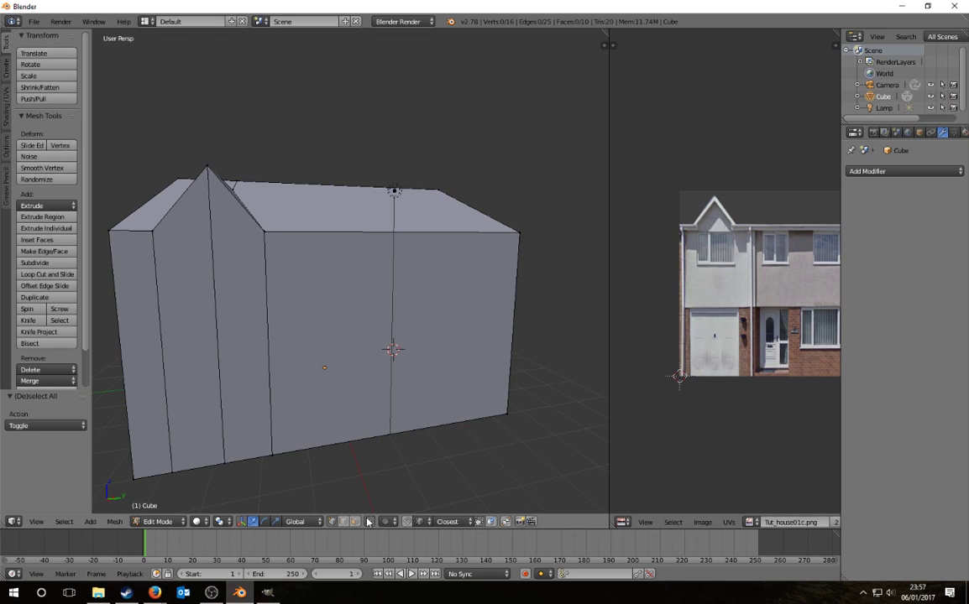
right_click(143, 336)
right_click(231, 335, "ctrl")
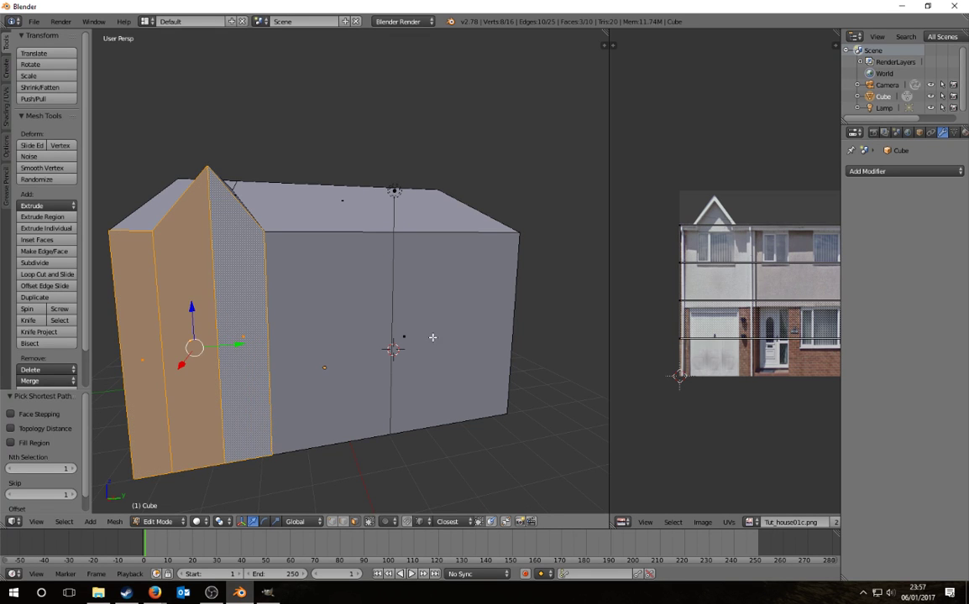
scroll(406, 340, "down", 3)
right_click(382, 333, "shift")
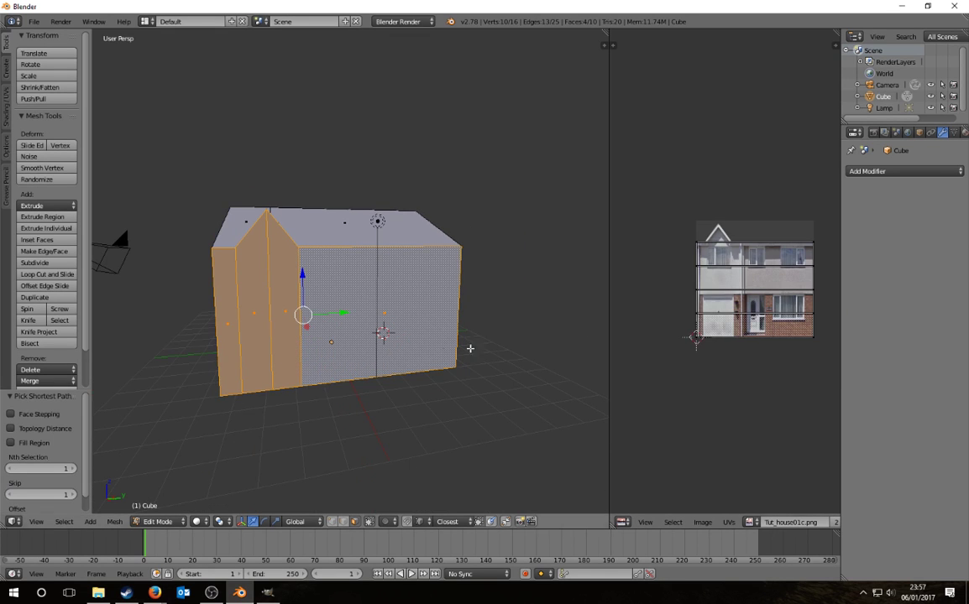
Step: Show an orthographic right side view and widen the UV image editor
key("KP_3")
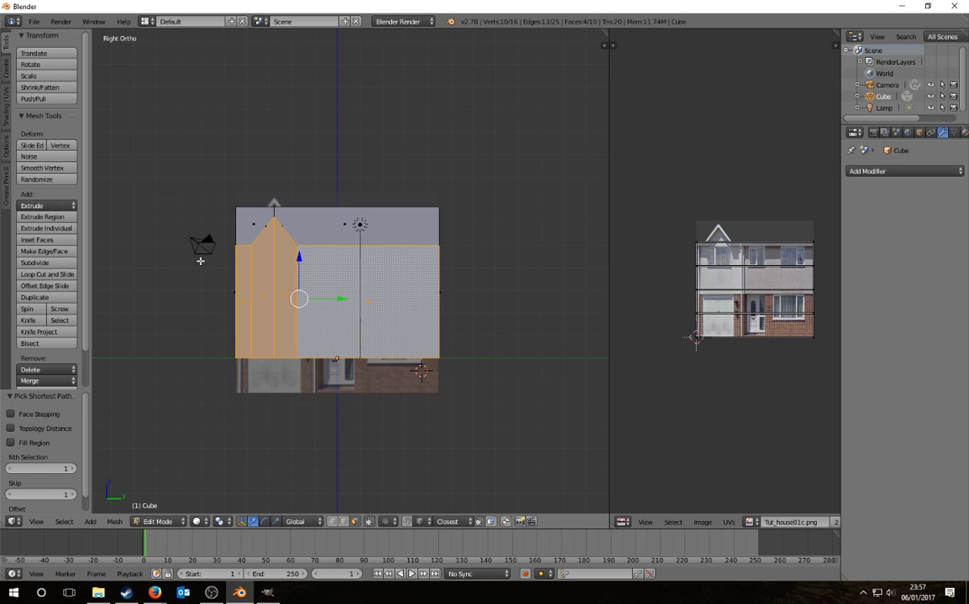
key("KP_5")
scroll(278, 260, "up", 1)
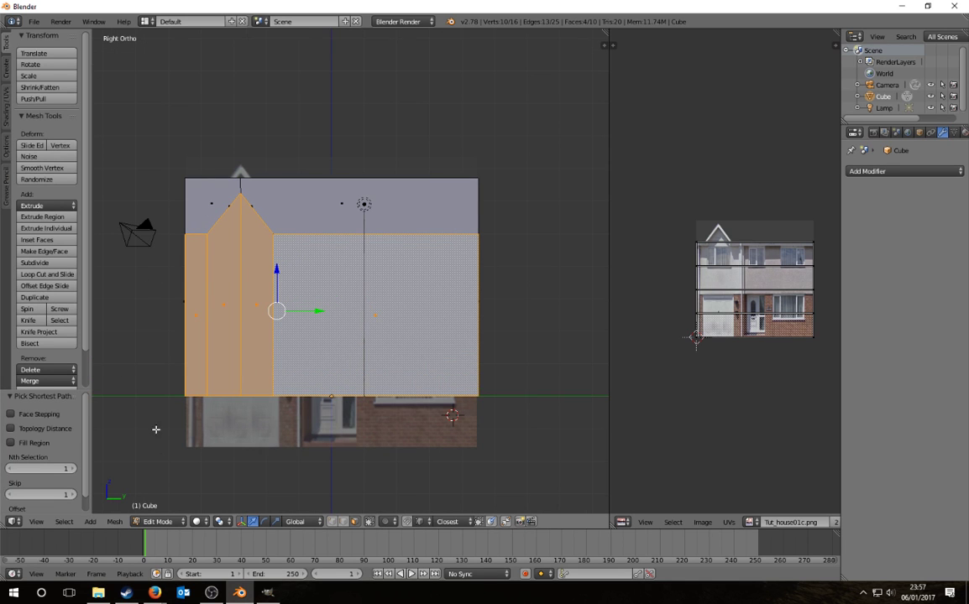
left_click_drag(610, 372, 361, 403)
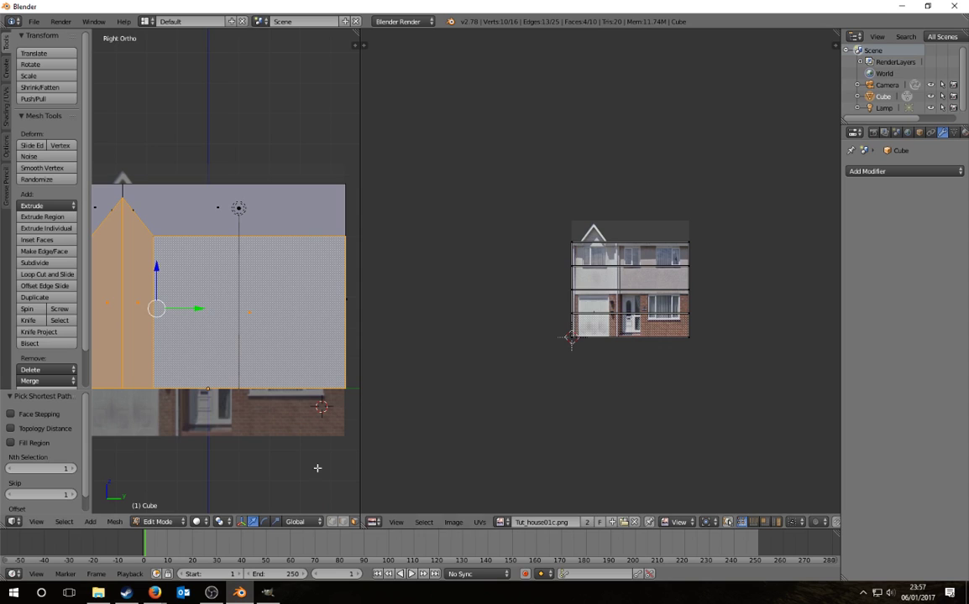
Step: Unwrap the selected side faces with Project From View
left_click(9, 111)
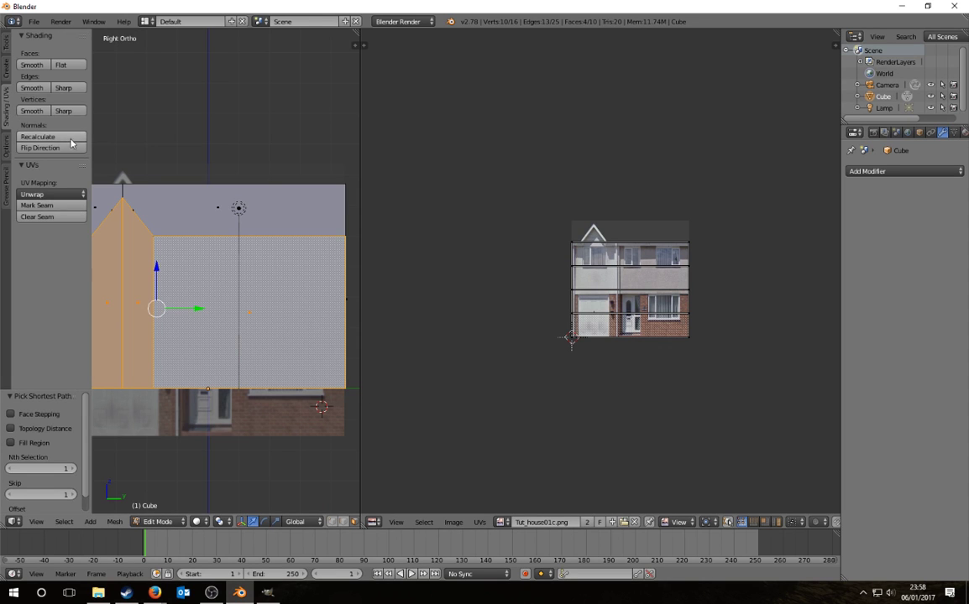
left_click(48, 195)
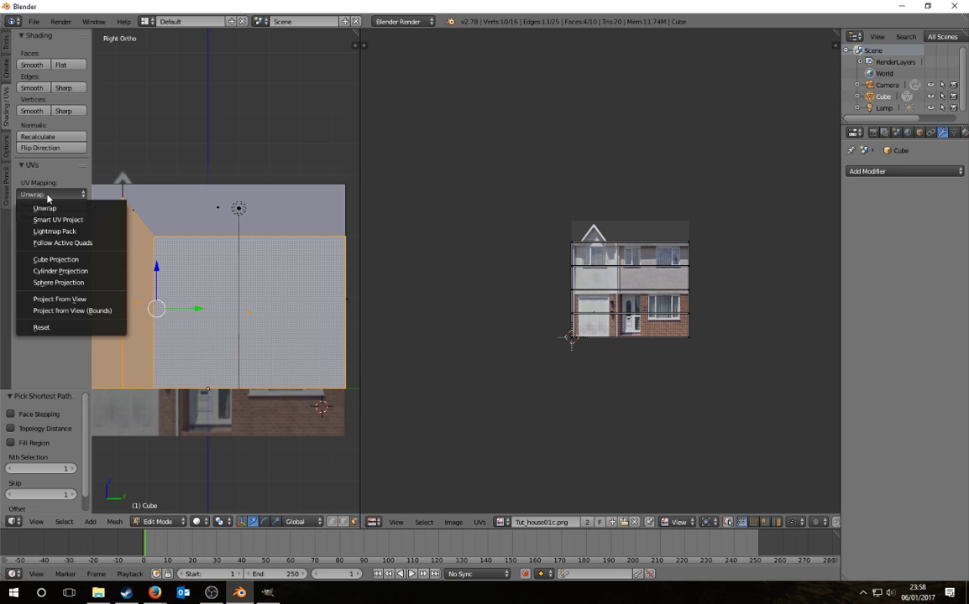
left_click(59, 299)
Step: Enlarge all the UVs and move them over the house photo
key("a")
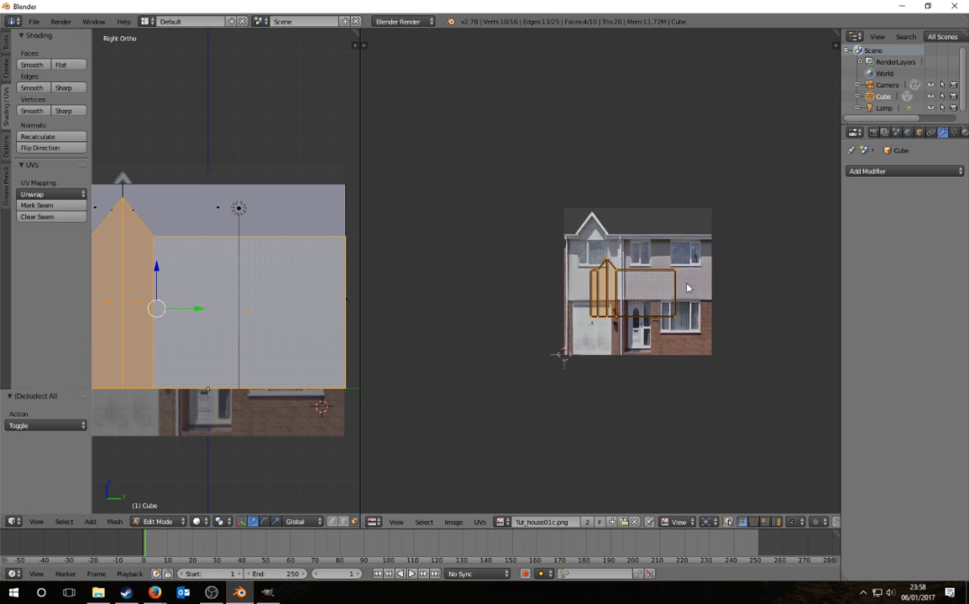
scroll(622, 260, "up", 4)
middle_click_drag(729, 343, 617, 286)
key("s")
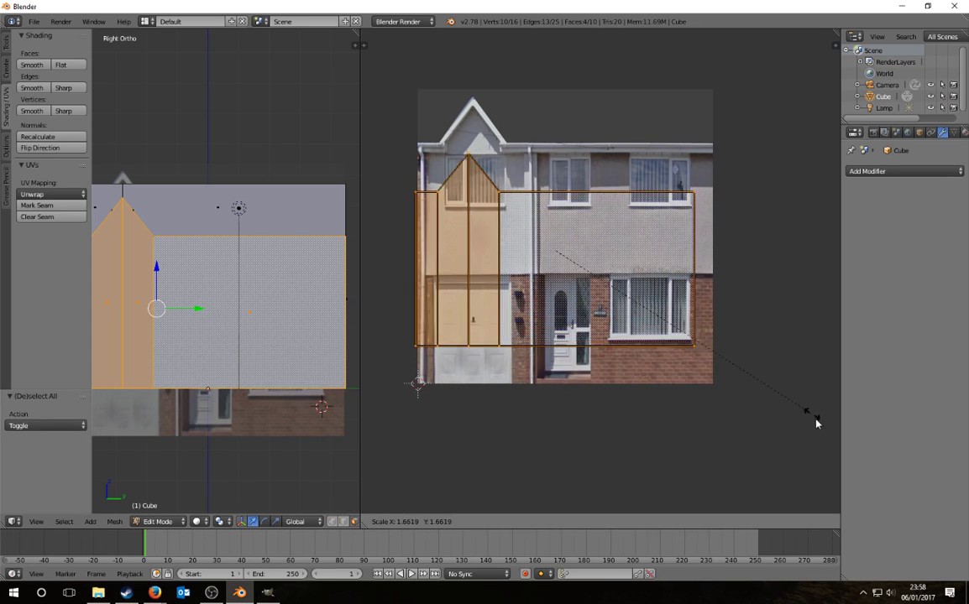
left_click(819, 422)
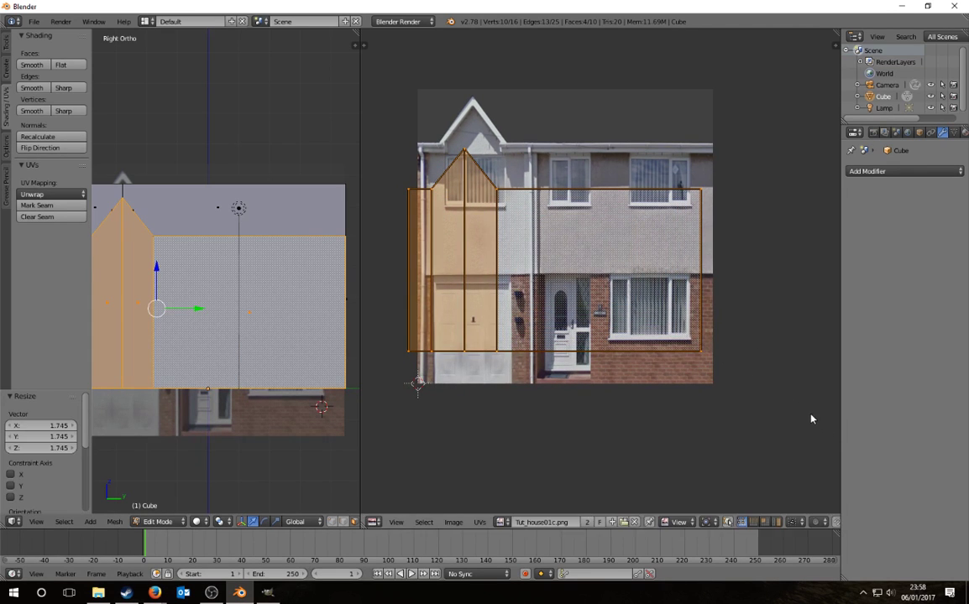
key("g")
left_click(820, 412)
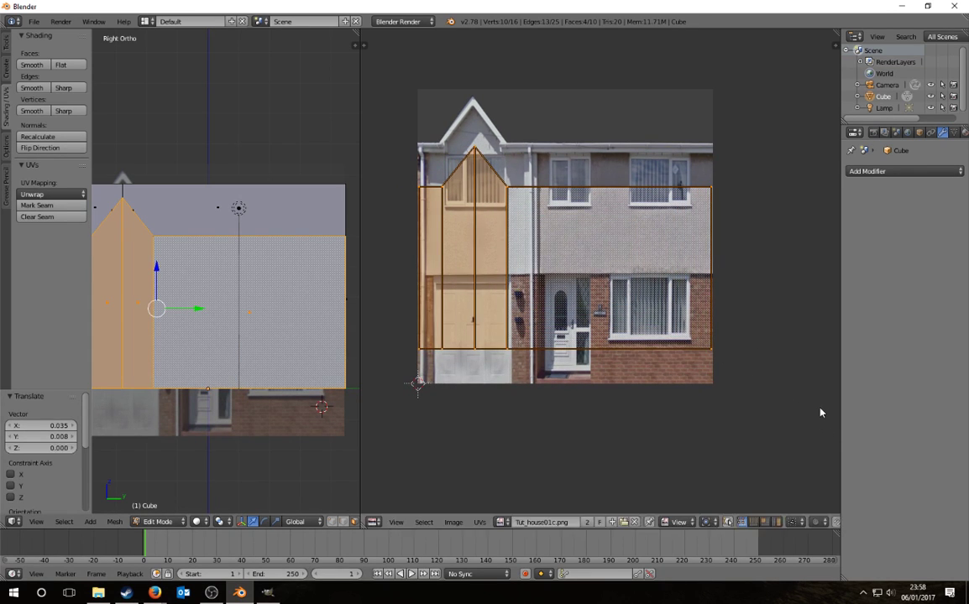
Step: Resize the UVs slightly, then stretch and shift them vertically to fit the photo
key("s")
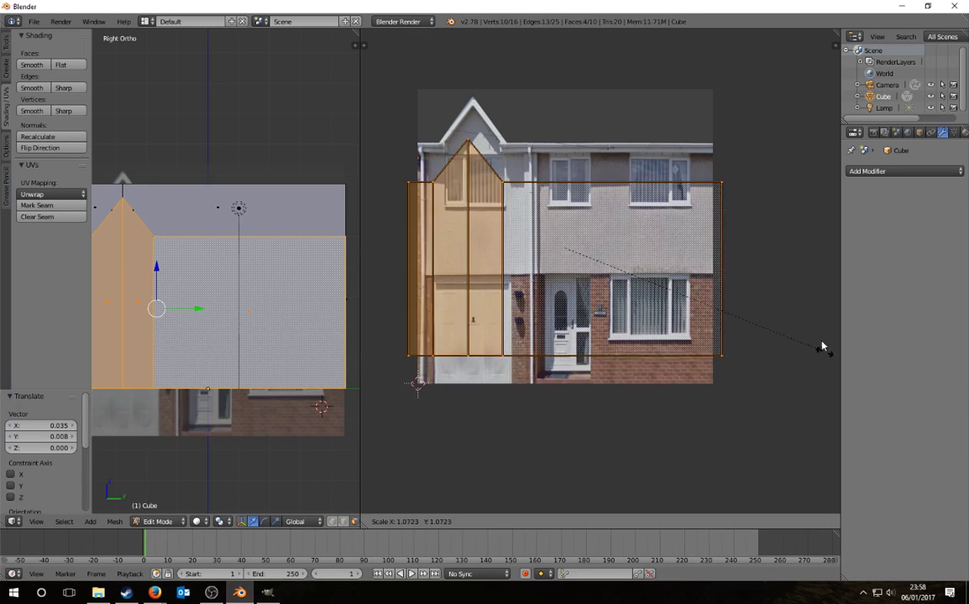
left_click(813, 332)
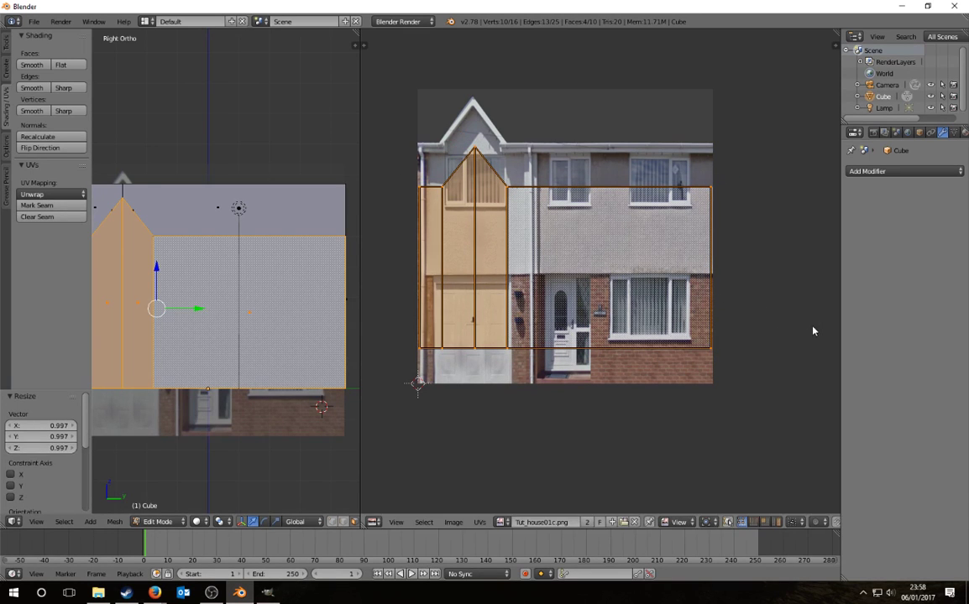
key("s")
key("y")
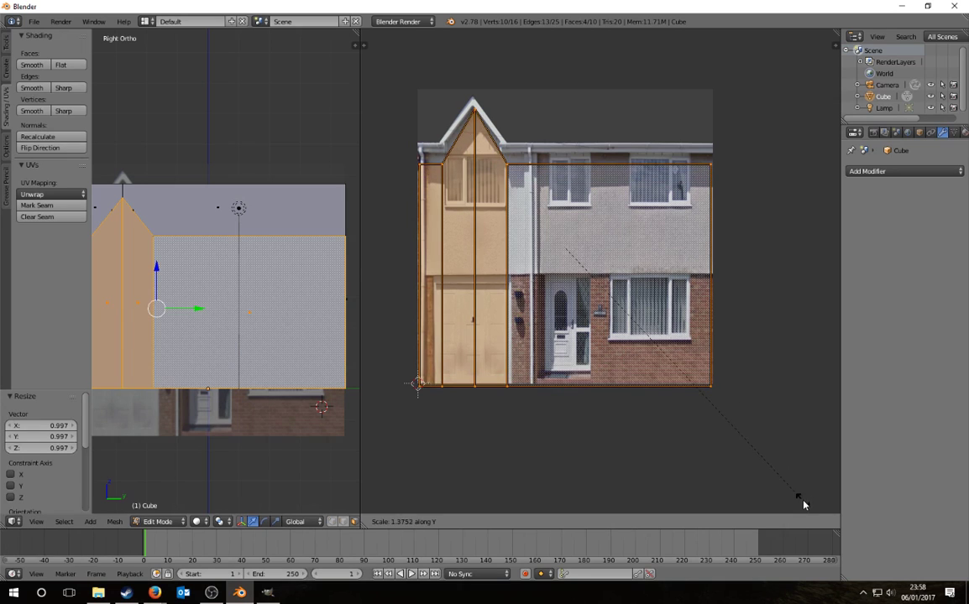
left_click(789, 65)
key("g")
key("y")
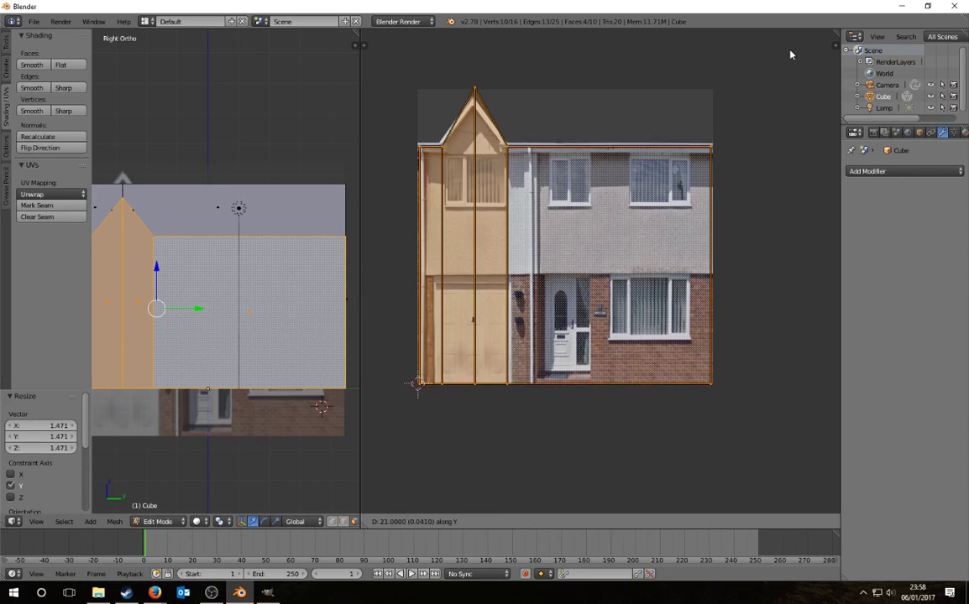
left_click(790, 53)
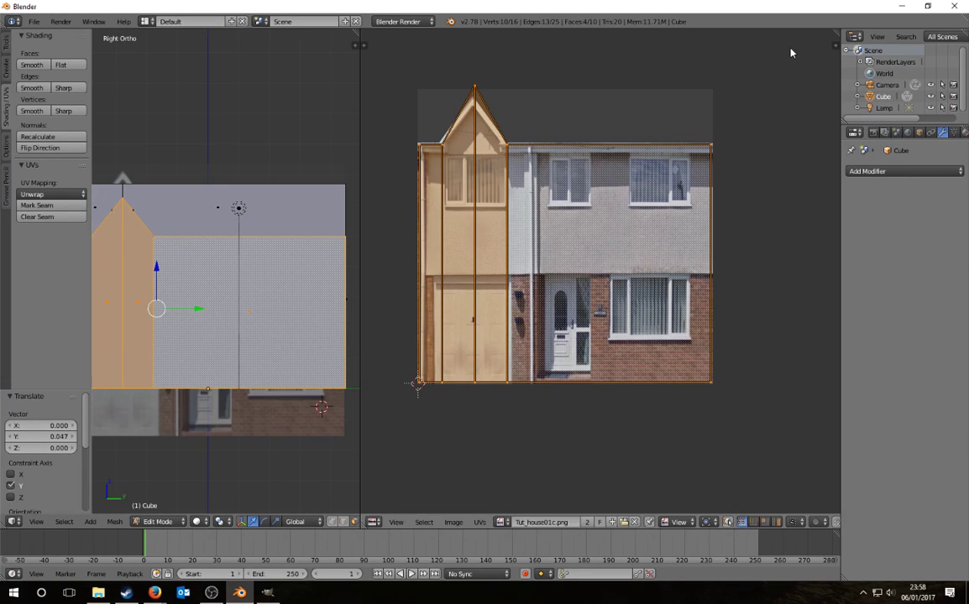
Step: Deselect the UVs, toggle edit mode and orbit around the house mesh
key("a")
middle_click_drag(242, 177, 250, 207, "shift")
key("Tab")
key("Tab")
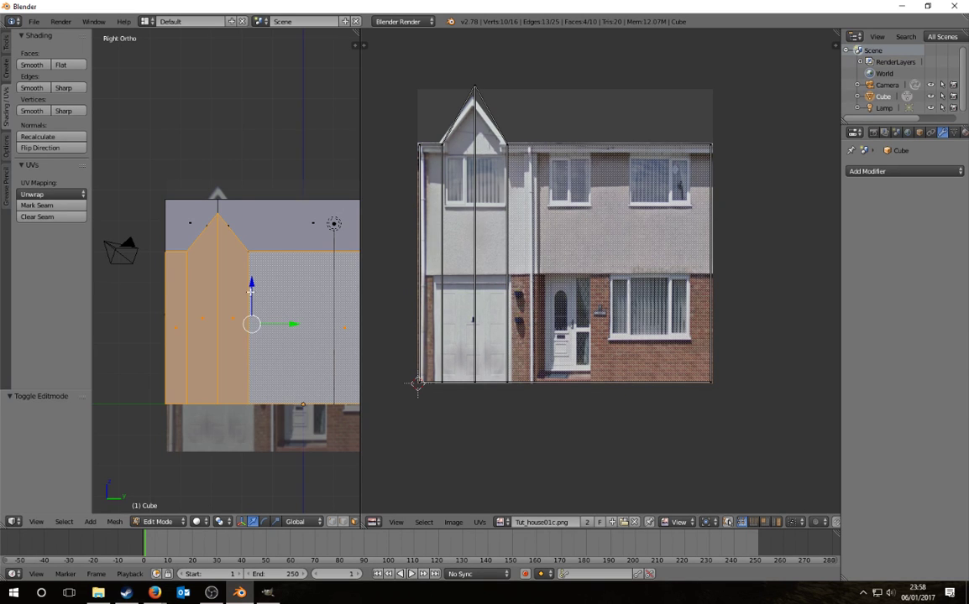
middle_click_drag(250, 288, 237, 483)
Step: Limit selection to visible, then vertex-slide the gable's top vertex along its edge
key("a")
left_click(335, 524)
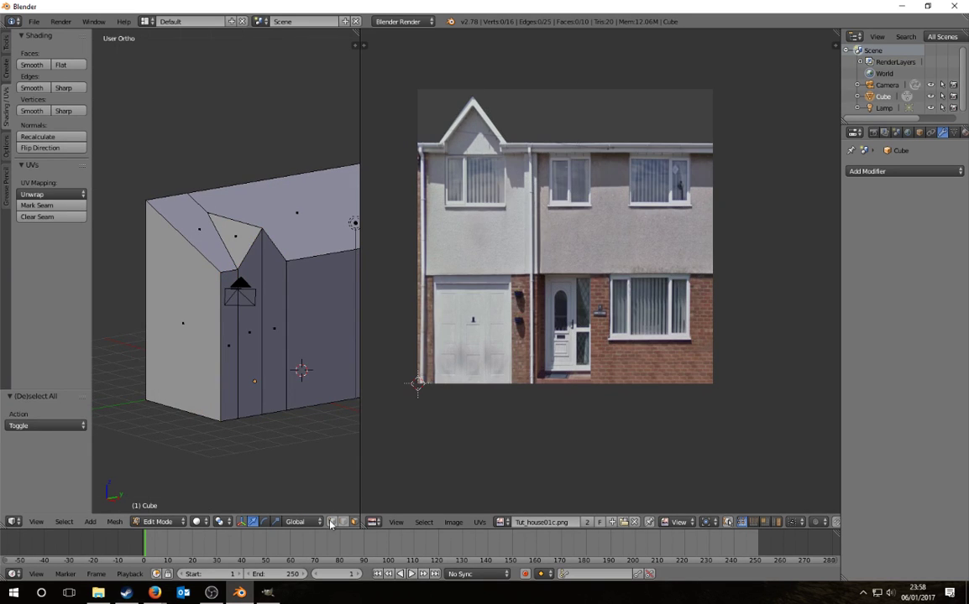
right_click(205, 213)
middle_click_drag(270, 286, 231, 287)
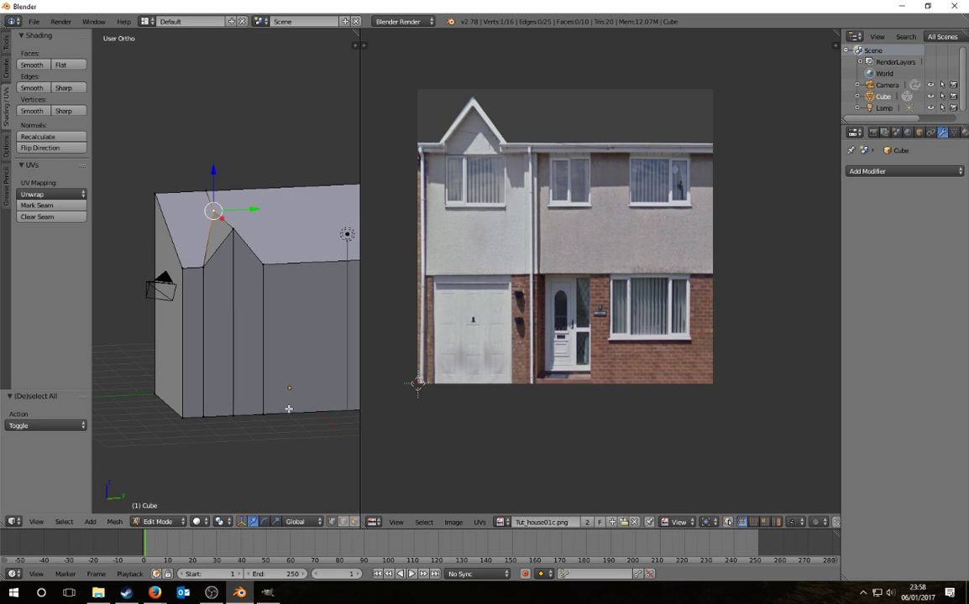
key("shift+v")
left_click(299, 440)
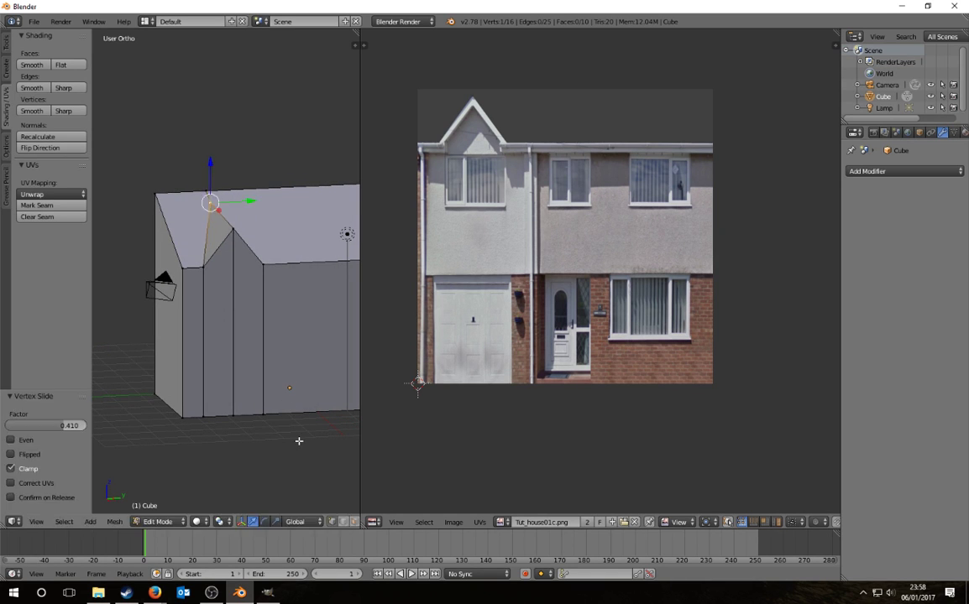
Step: Raise the gable peak vertex slightly along Z
right_click(233, 229)
key("g")
key("z")
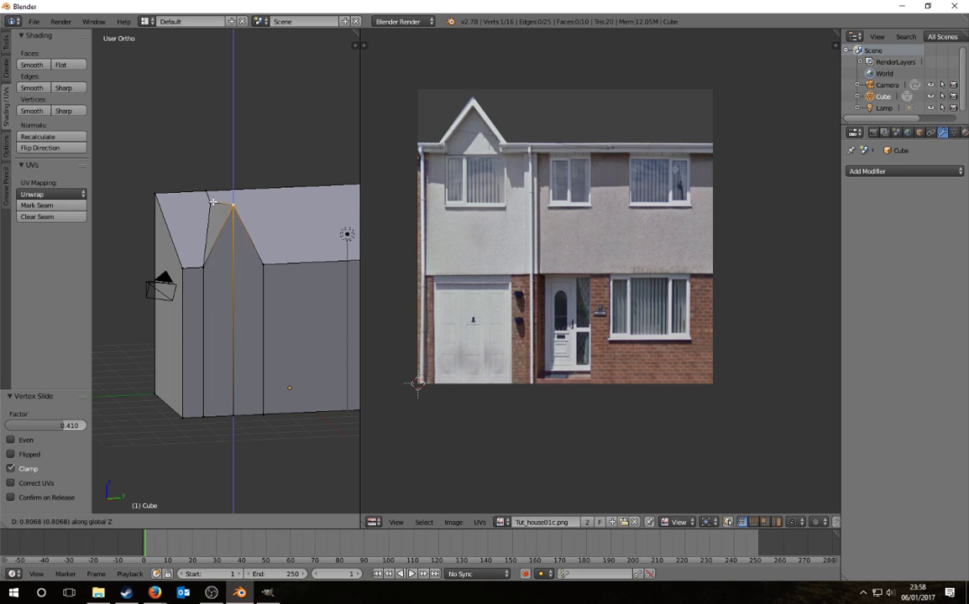
key("Escape")
scroll(332, 526, "down", 3)
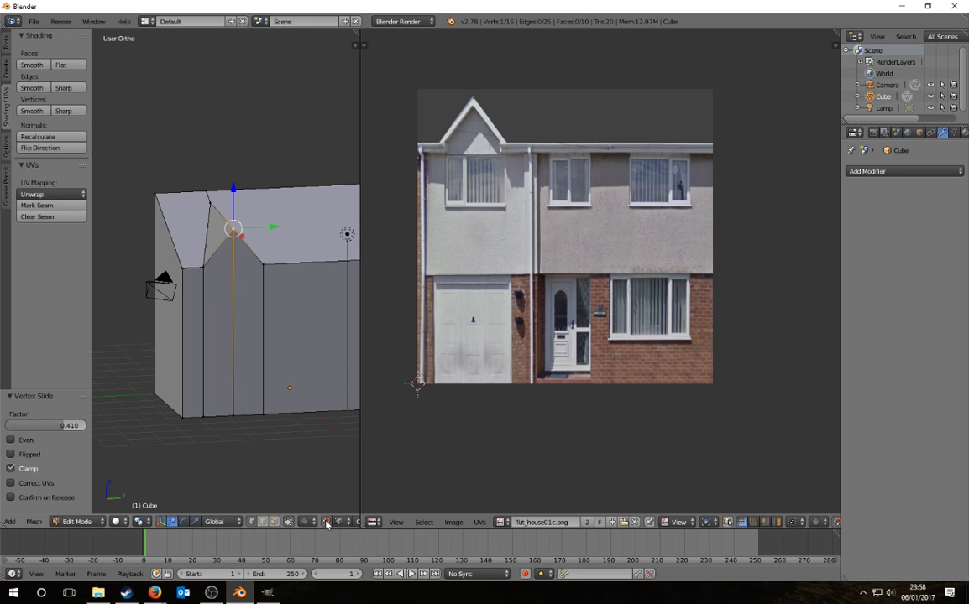
key("g")
key("z")
left_click(213, 206)
Step: Reselect the gable top vertex and vertex-slide it again
key("a")
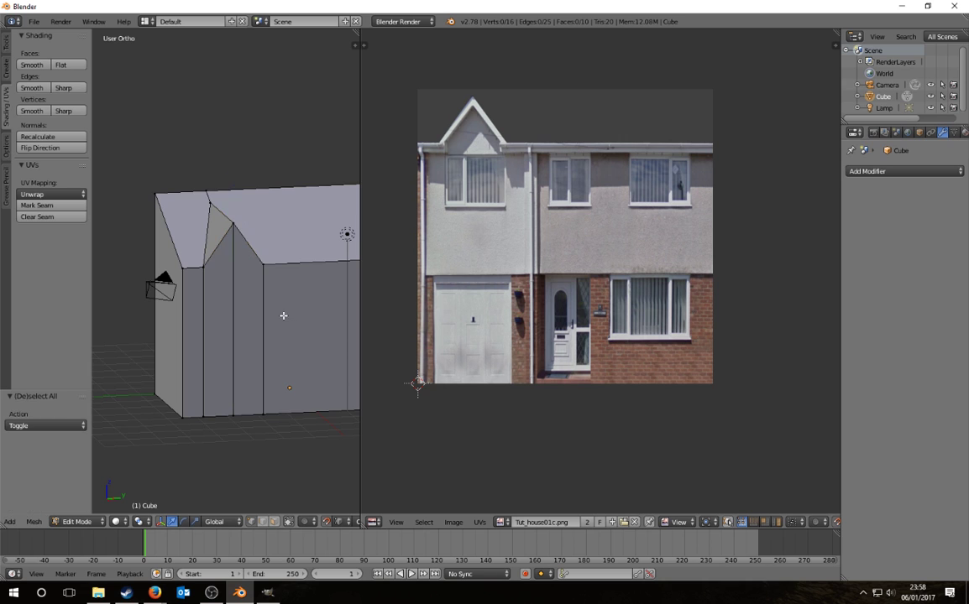
mouse_move(243, 334)
middle_mouse_down()
mouse_move(216, 320)
mouse_move(252, 320)
middle_mouse_up()
key("ctrl+z")
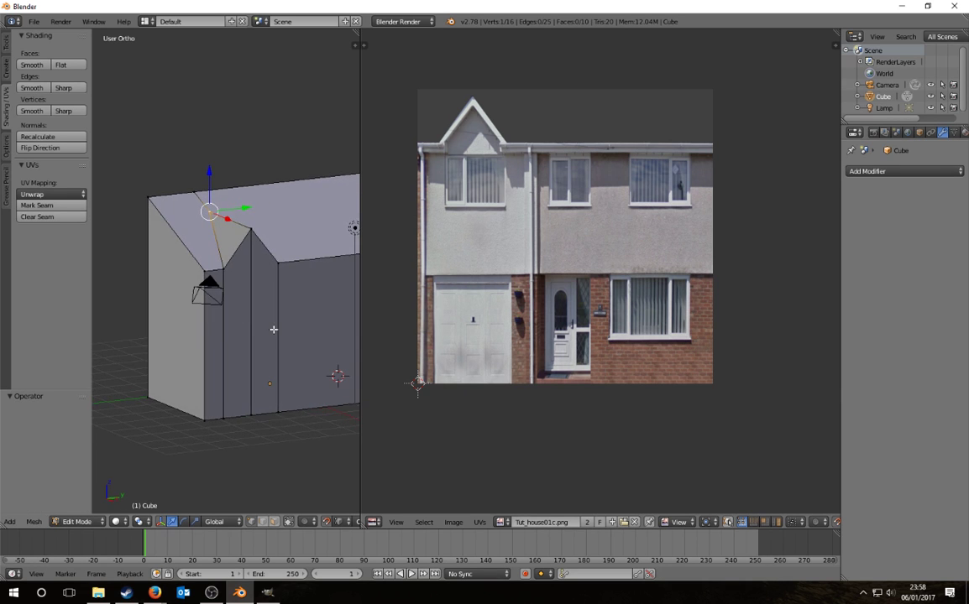
key("shift+v")
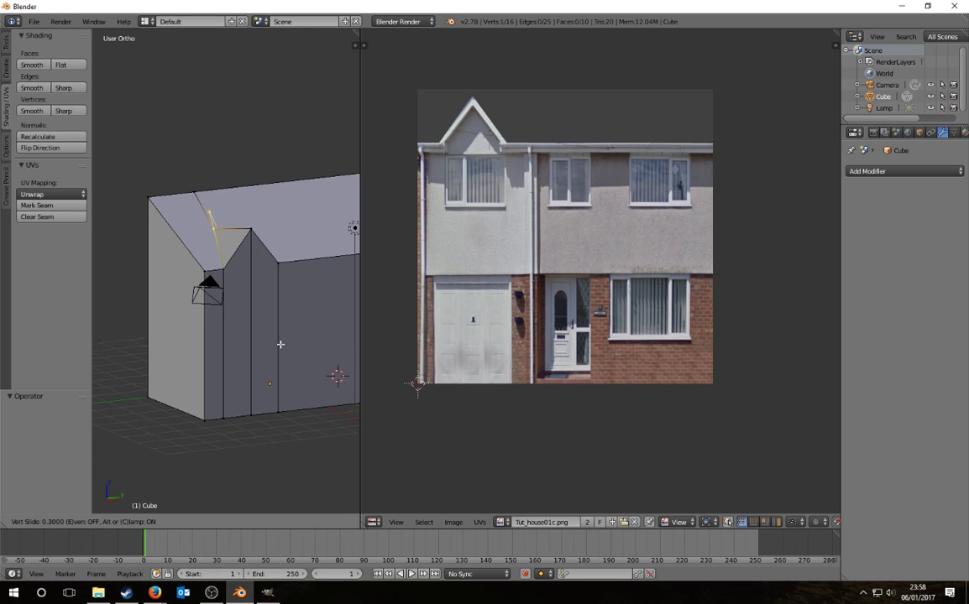
left_click(280, 344)
Step: Try another slide of the gable vertex, cancel it and deselect everything
scroll(245, 276, "up", 5)
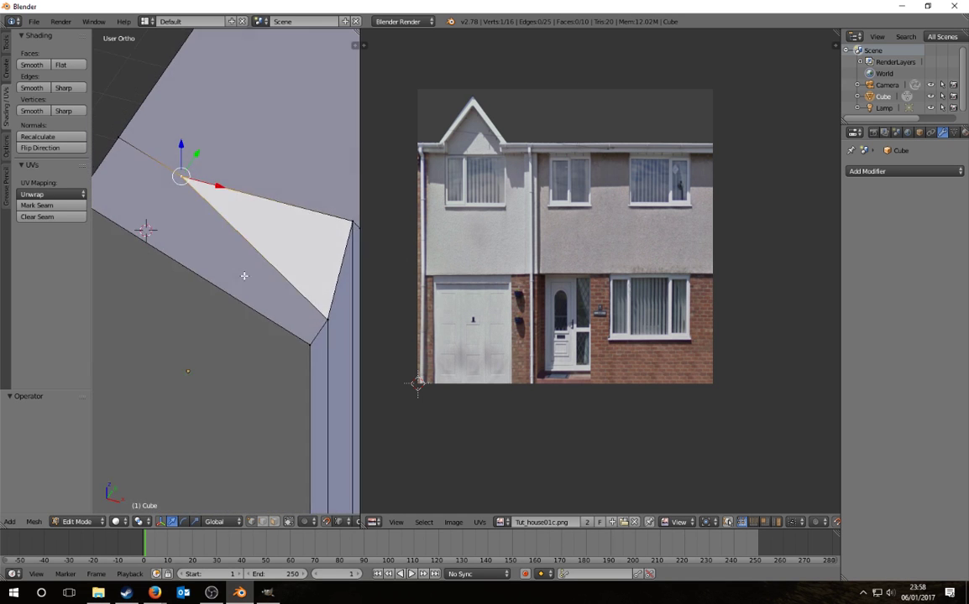
middle_click_drag(244, 275, 210, 261)
key("shift+v")
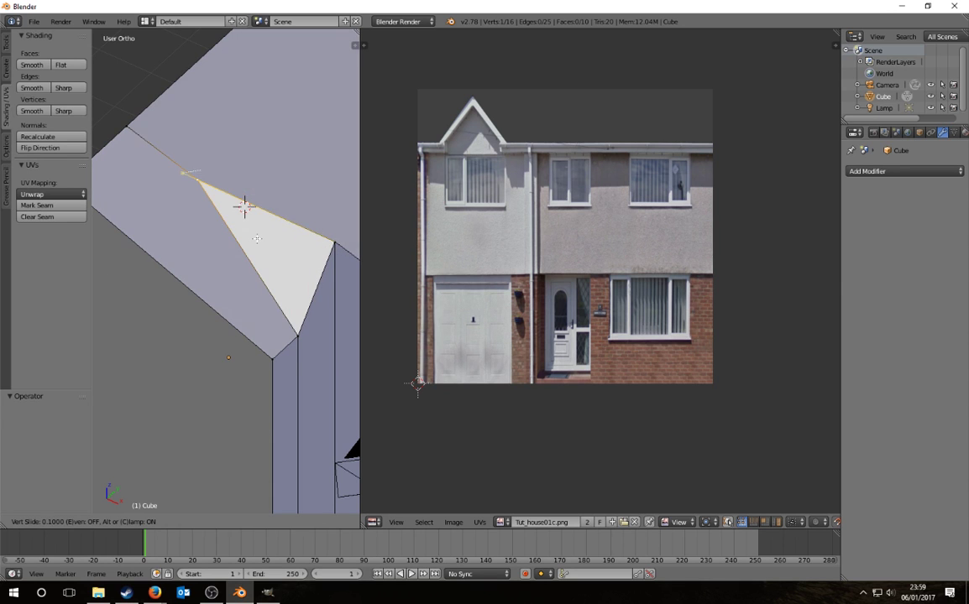
key("Escape")
key("a")
scroll(290, 292, "down", 6)
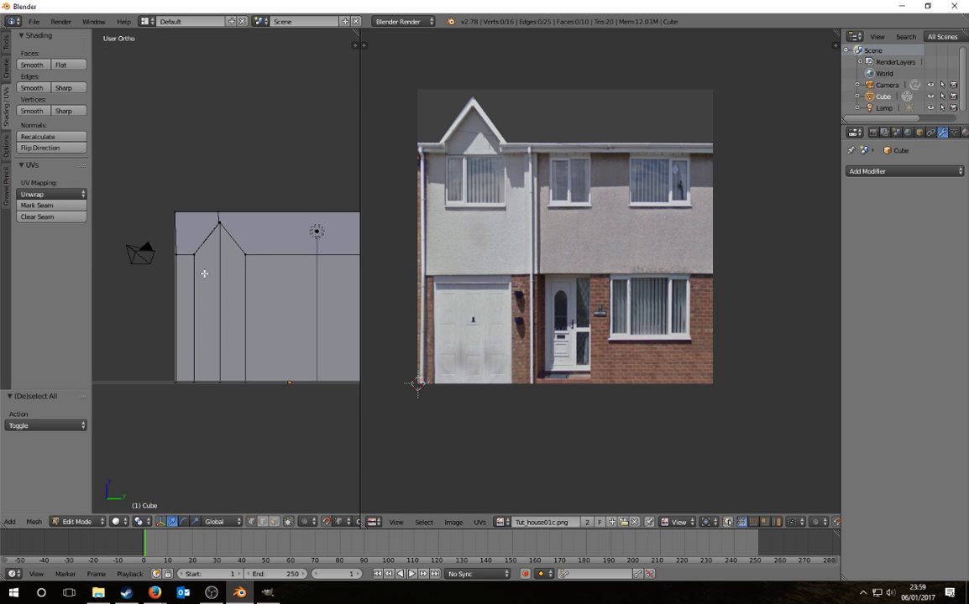
Step: Lower the roof edge beside the gable along Z
middle_click_drag(210, 277, 266, 307)
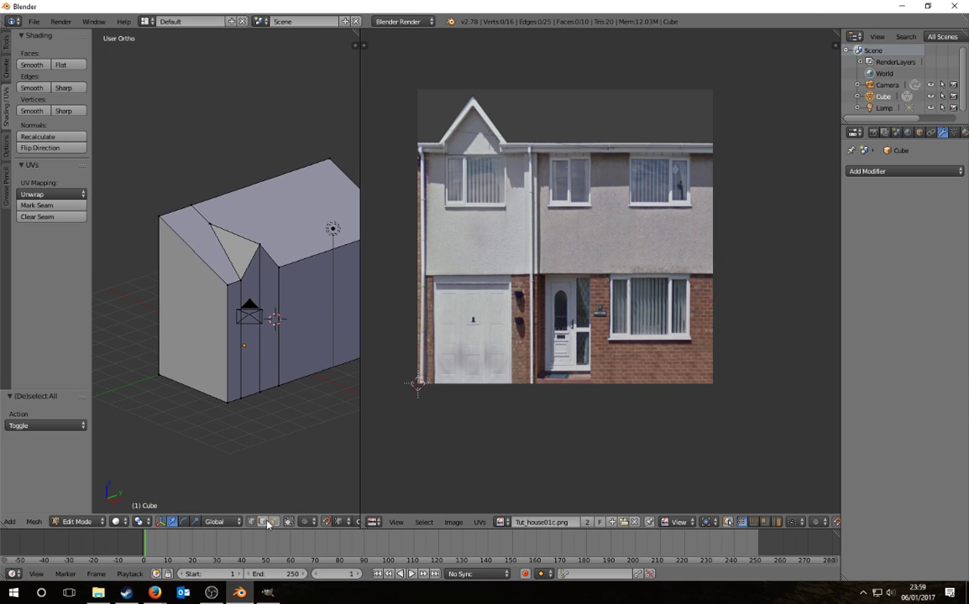
scroll(289, 286, "up", 2)
middle_click_drag(289, 248, 282, 218)
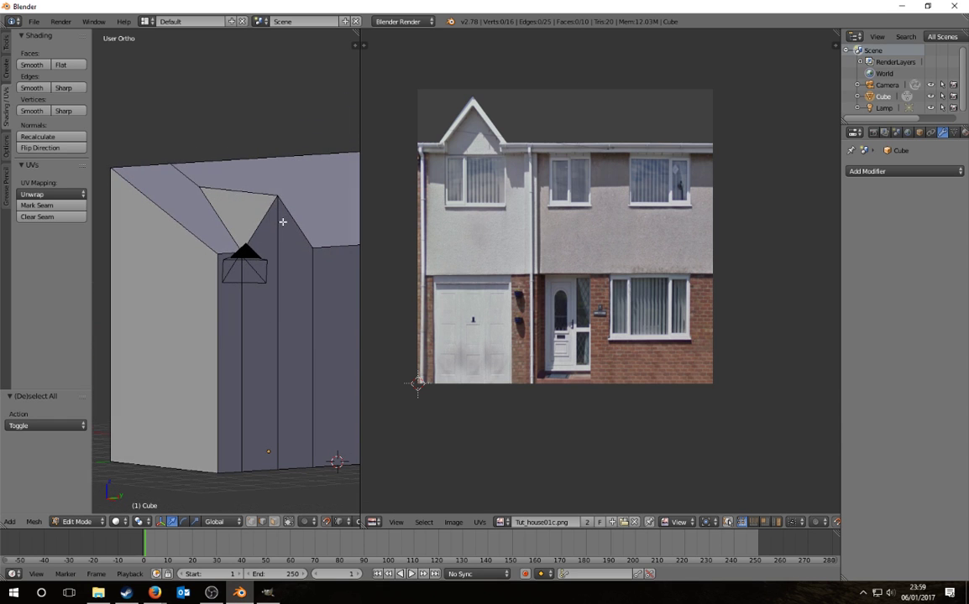
right_click(259, 191)
key("g")
key("z")
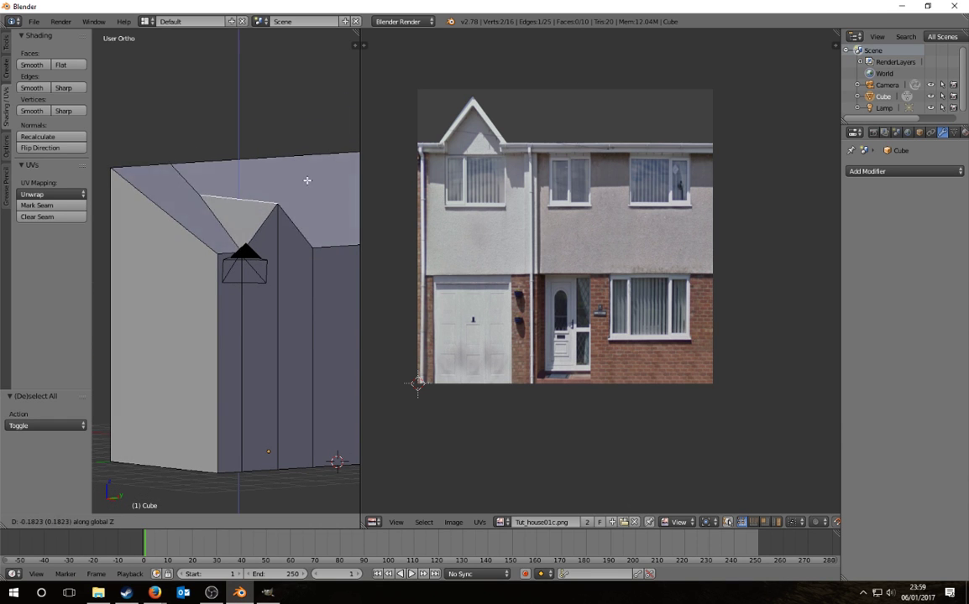
left_click(309, 168)
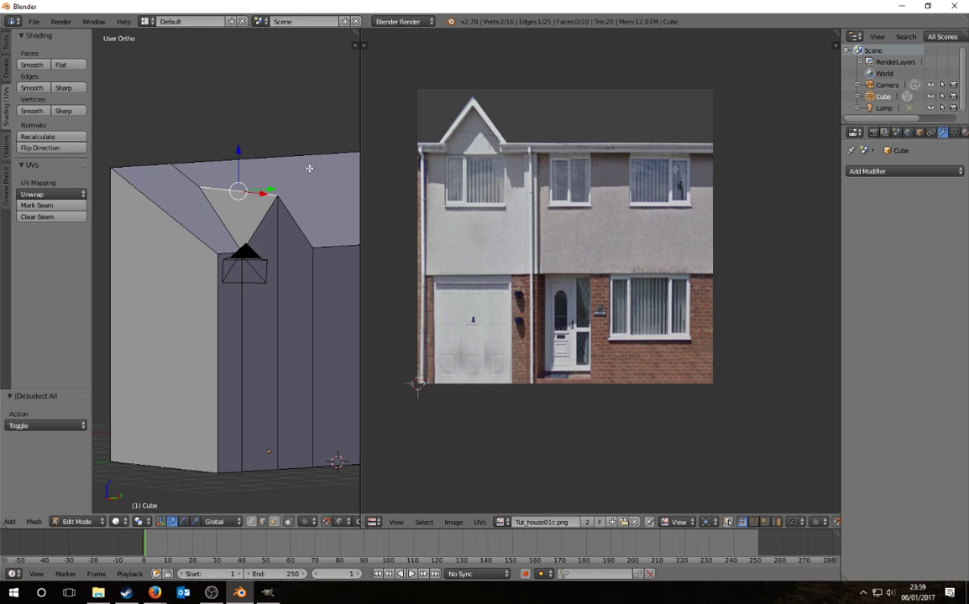
key("a")
Step: Widen the 3D view beside the photo and switch to a front orthographic view
middle_click_drag(196, 256, 162, 288)
scroll(167, 287, "down", 3)
middle_click_drag(285, 323, 276, 326, "shift")
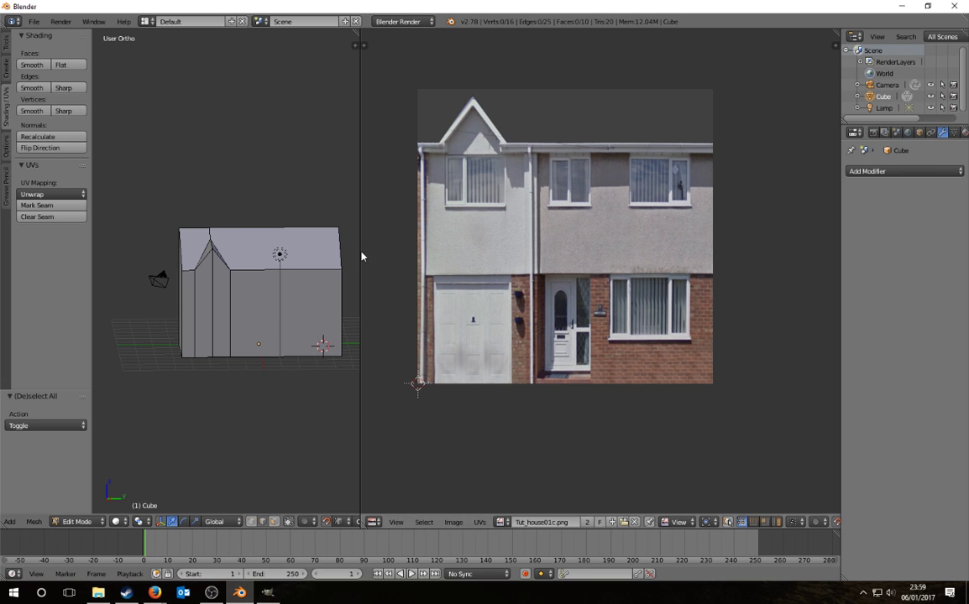
left_click_drag(361, 252, 499, 262)
scroll(262, 262, "up", 3)
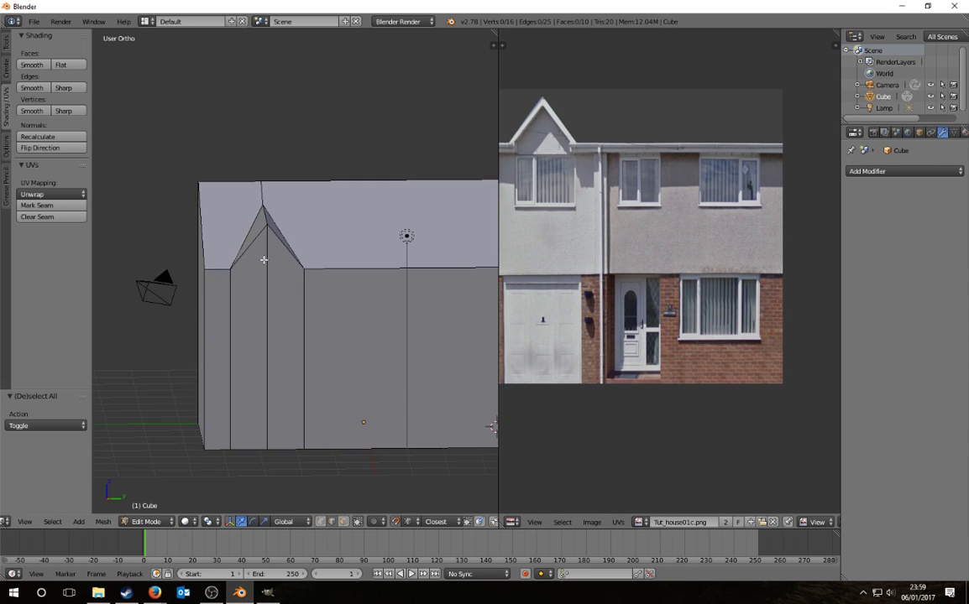
middle_click_drag(261, 262, 302, 297)
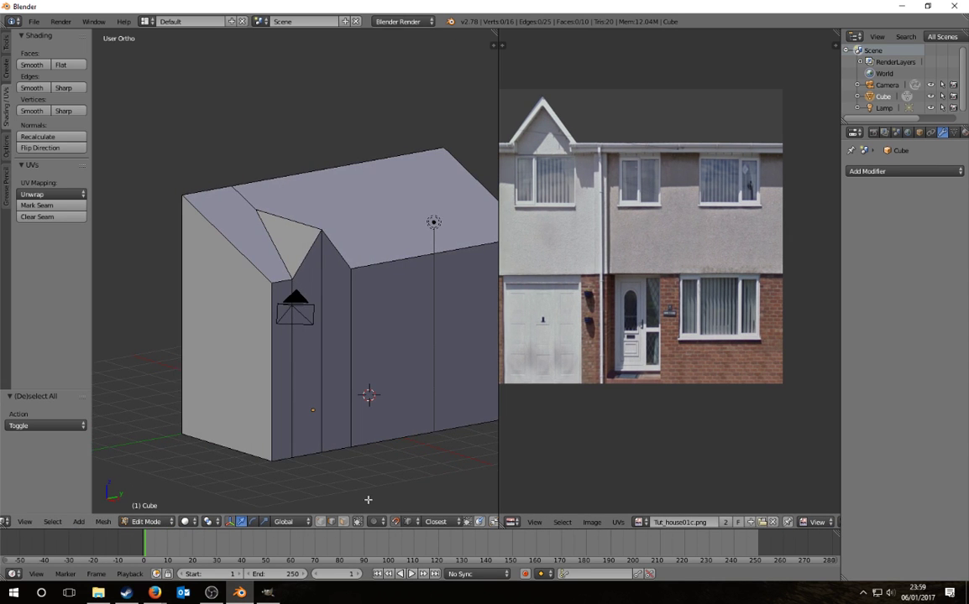
key("KP_1")
key("KP_5")
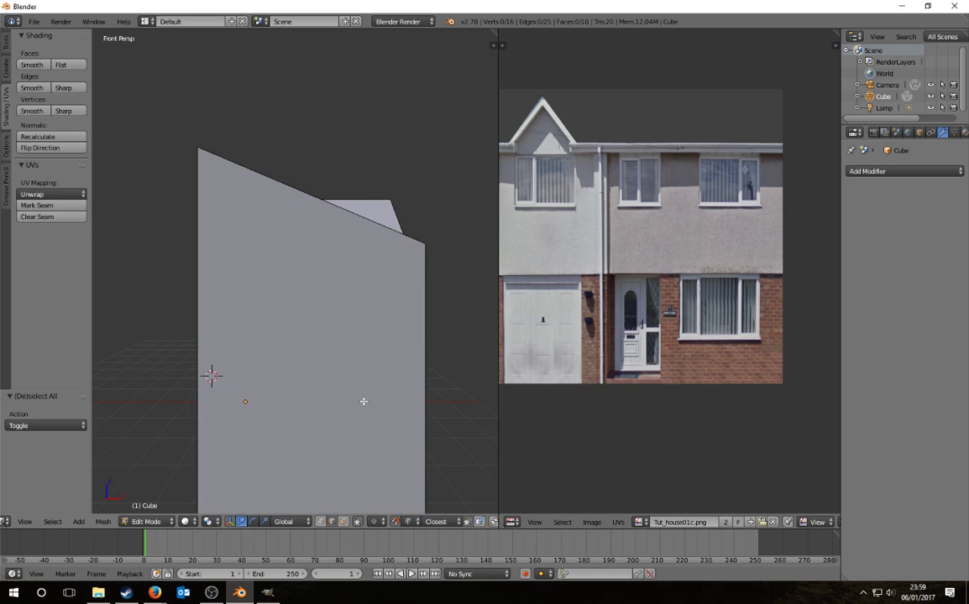
key("KP_5")
Step: In wireframe, lower the wall's flat top edge along Z
key("z")
scroll(346, 215, "up", 3)
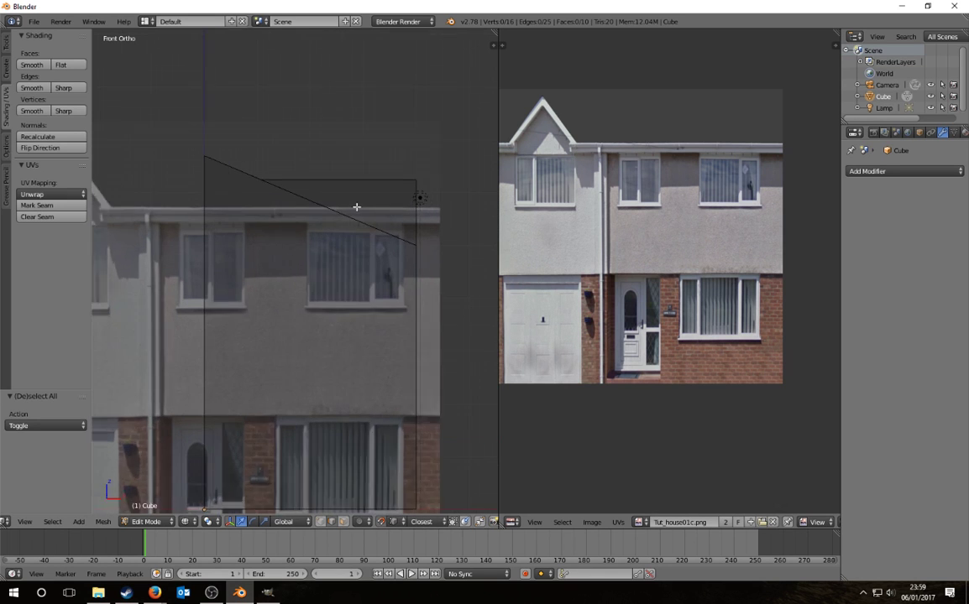
right_click(346, 161)
middle_click_drag(333, 248, 285, 274, "shift")
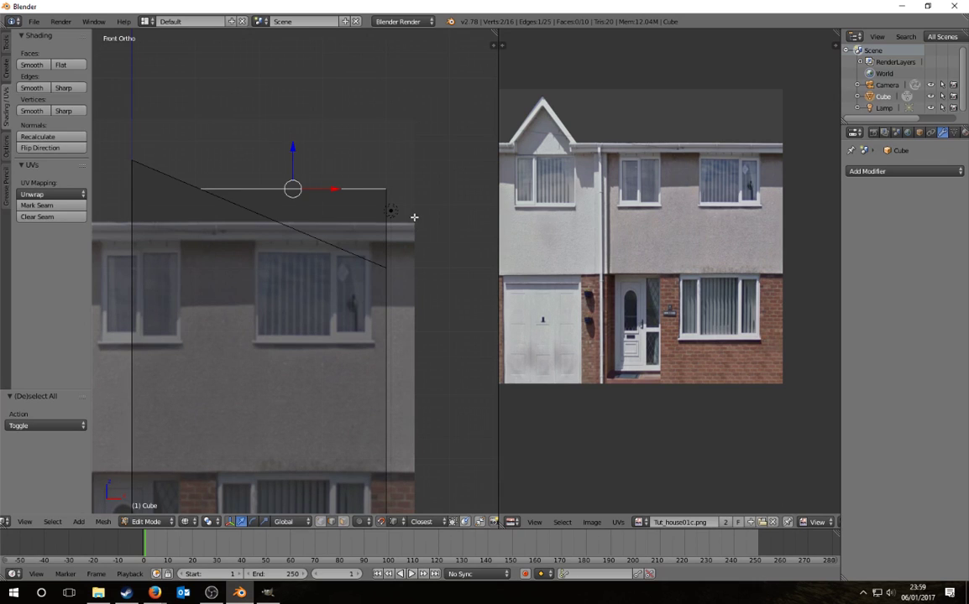
key("g")
key("z")
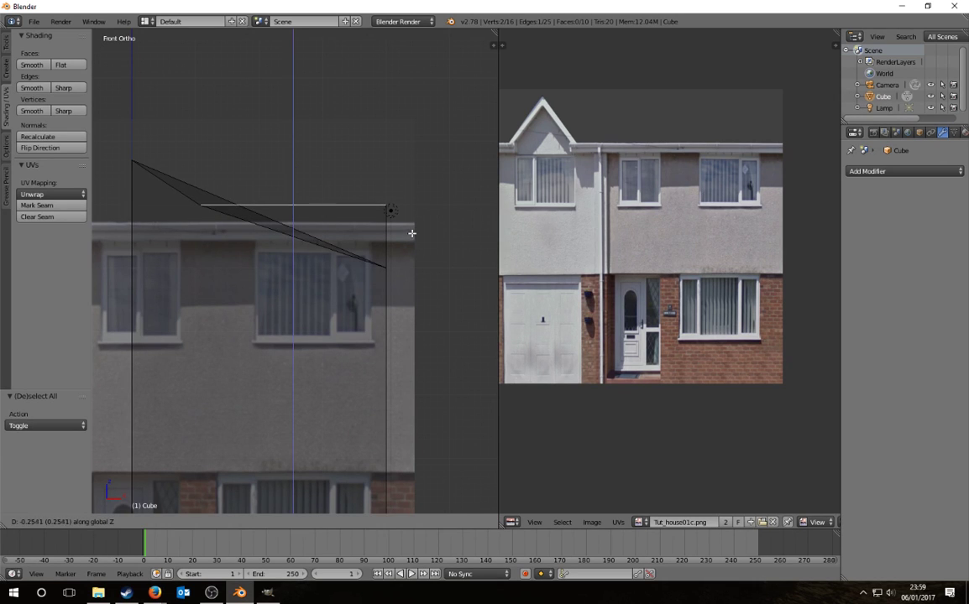
left_click(411, 233)
key("a")
Step: Move the edge's left vertex 0.599 along X onto the sloping roof line
right_click(203, 208)
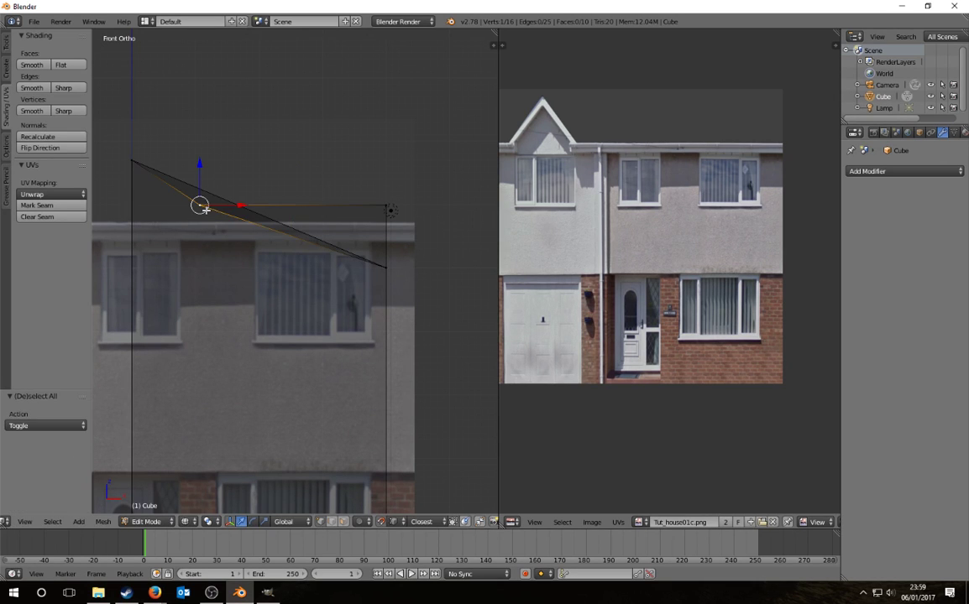
key("g")
key("x")
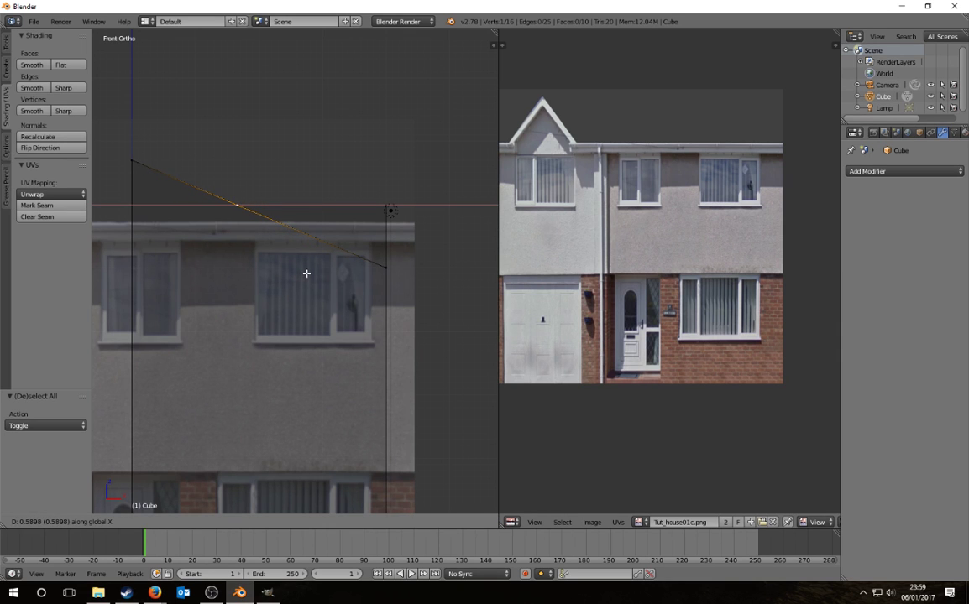
left_click(306, 274)
scroll(222, 187, "up", 3)
middle_click_drag(223, 187, 267, 353, "shift")
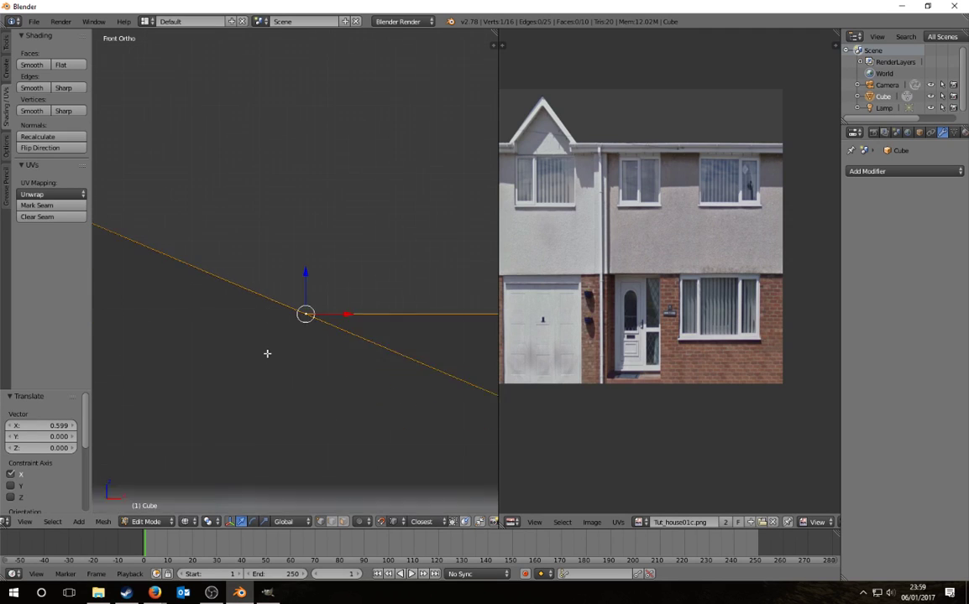
scroll(265, 352, "down", 3)
Step: Deselect, orbit to an angled view and select a narrow side face
key("a")
middle_click_drag(404, 335, 321, 361)
scroll(274, 362, "down", 3)
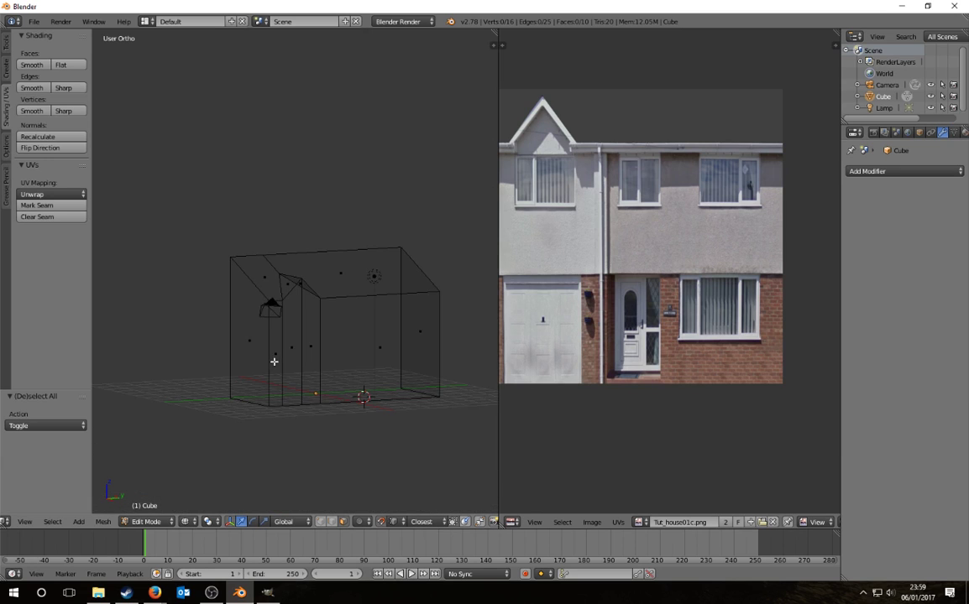
right_click(274, 361)
Step: Select the four side faces and project their UVs from the Right Ortho view
right_click(384, 356, "ctrl")
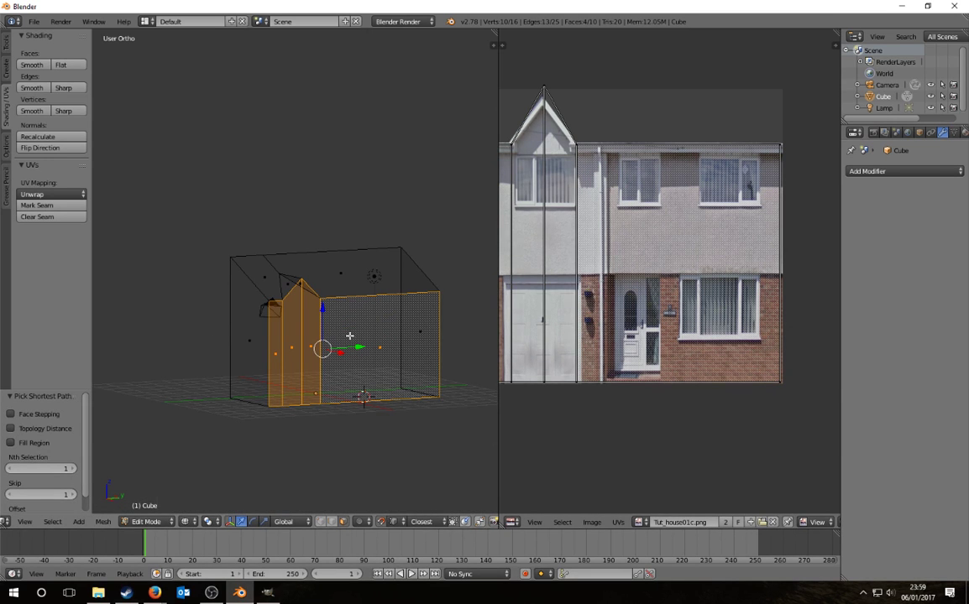
key("KP_3")
key("KP_5")
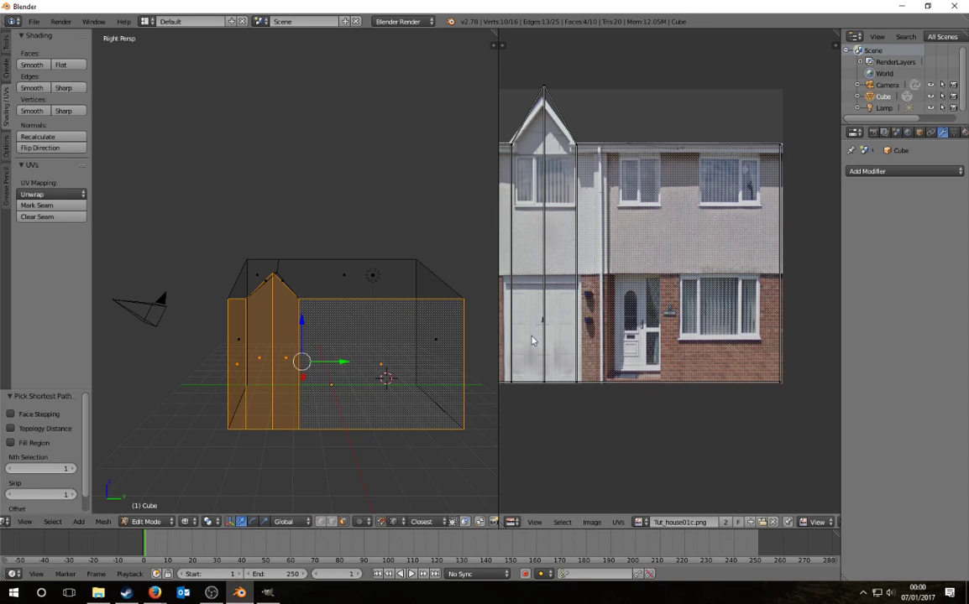
key("KP_5")
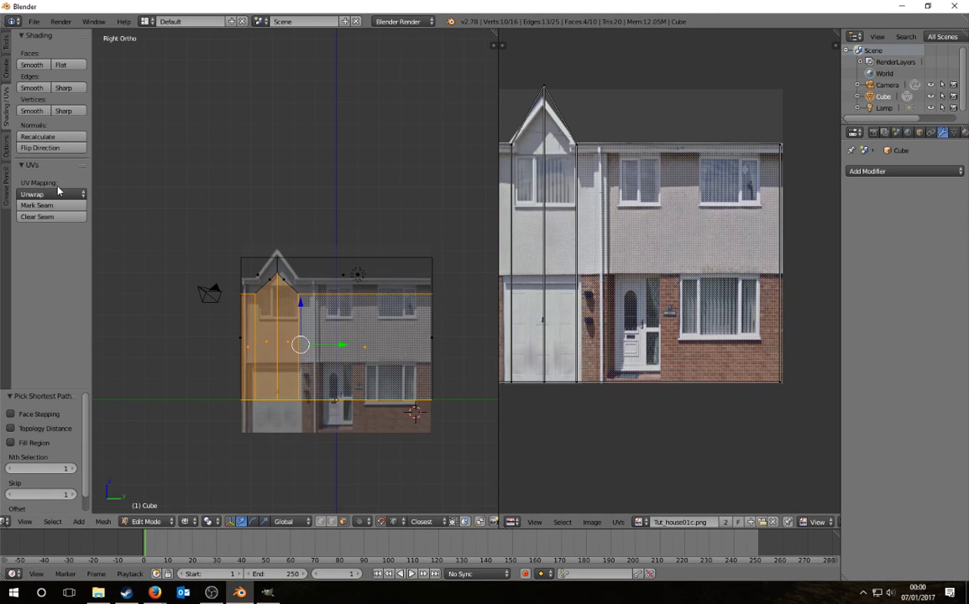
left_click(47, 192)
left_click(69, 272)
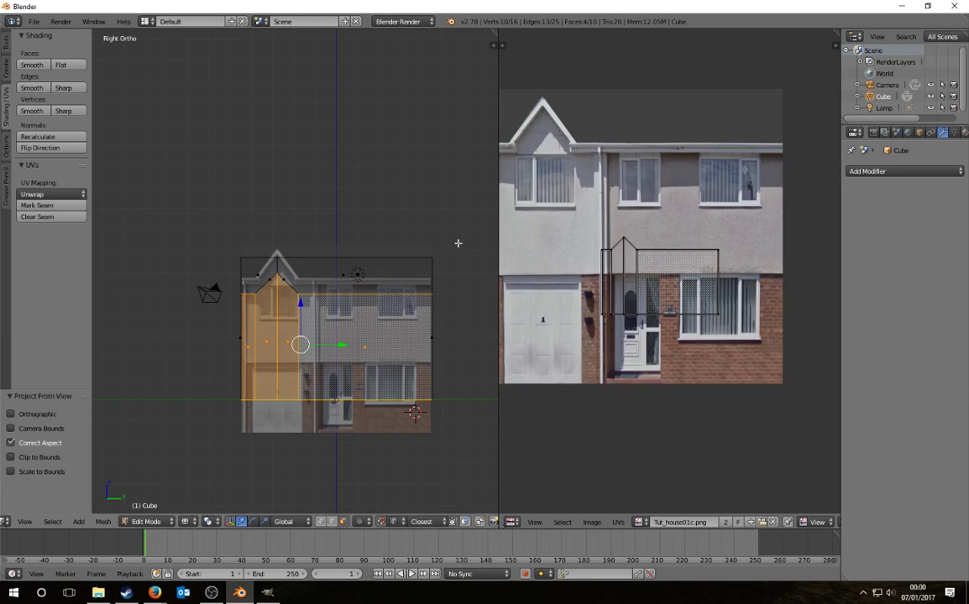
Step: Shift all the side-face UVs left and widen the image editor to see the photo
key("a")
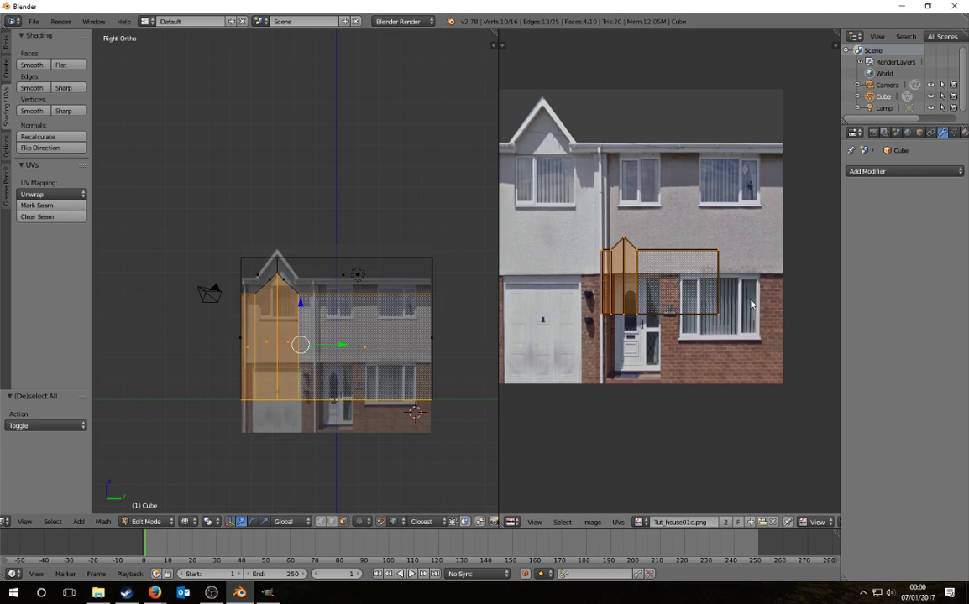
key("g")
left_click(687, 361)
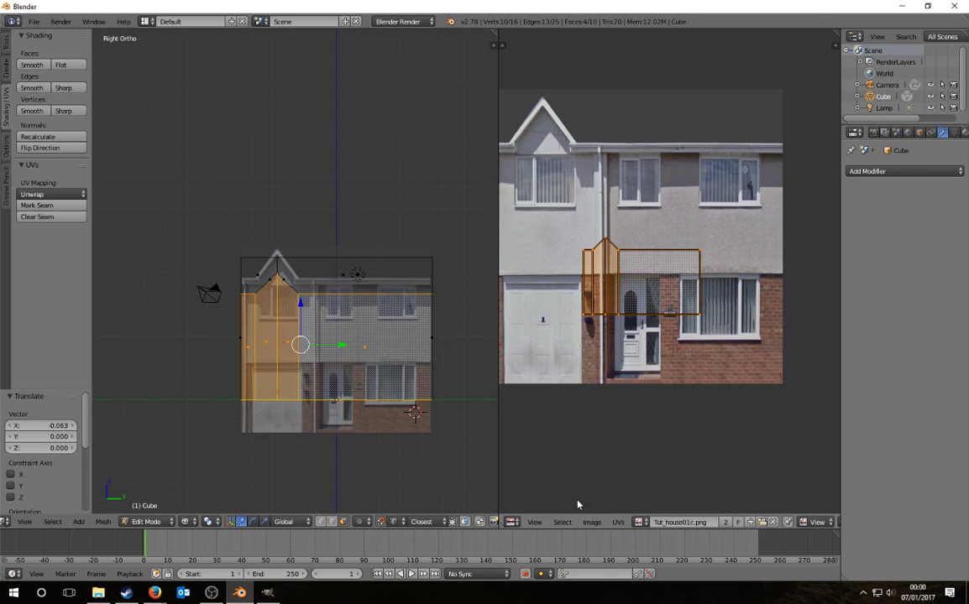
left_click_drag(499, 355, 426, 360)
scroll(655, 420, "down", 3)
scroll(647, 403, "up", 1)
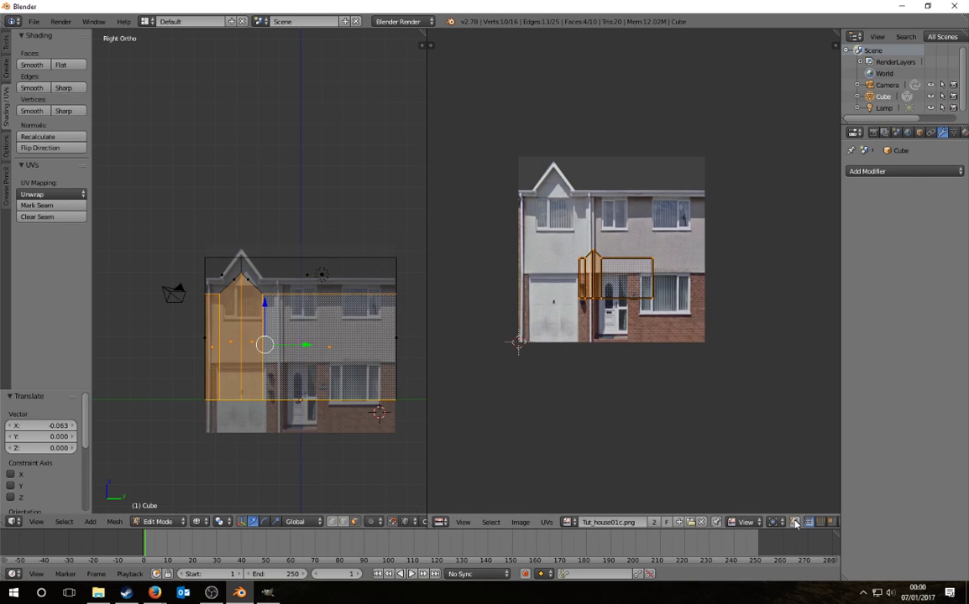
scroll(794, 523, "down", 5)
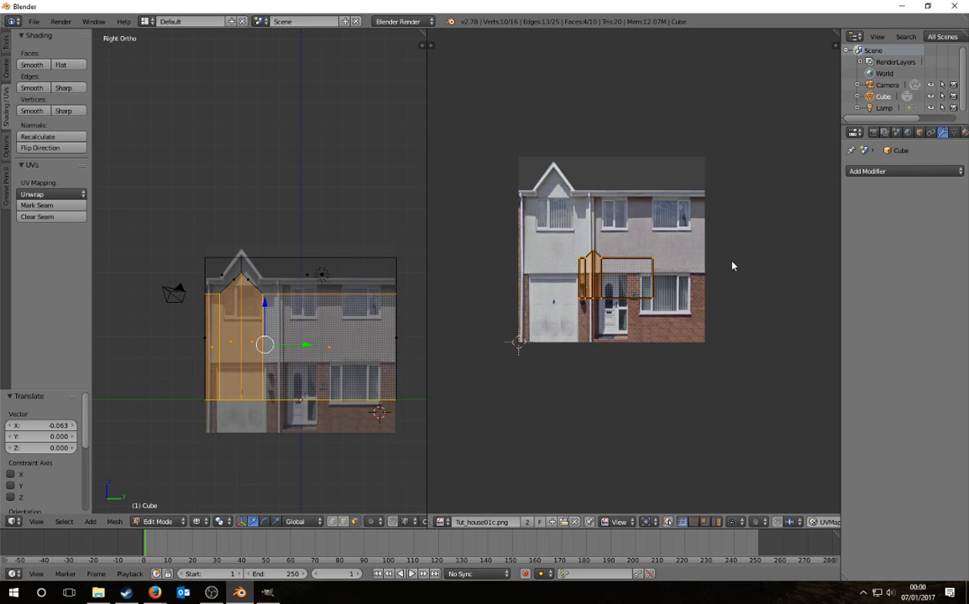
Step: Enlarge the UVs over the photo, place them over the garage, and scale slightly more
key("s")
left_click(490, 405)
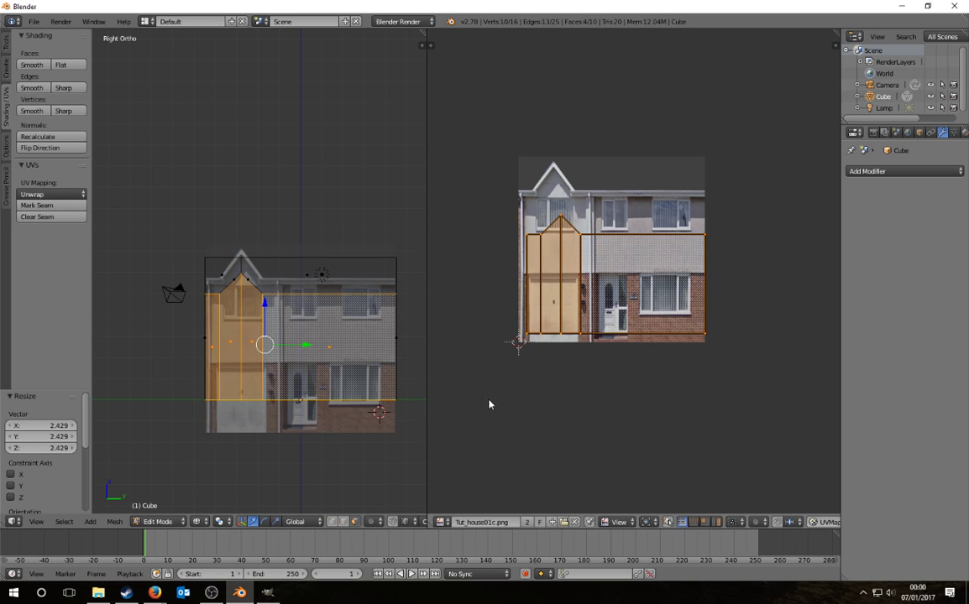
key("g")
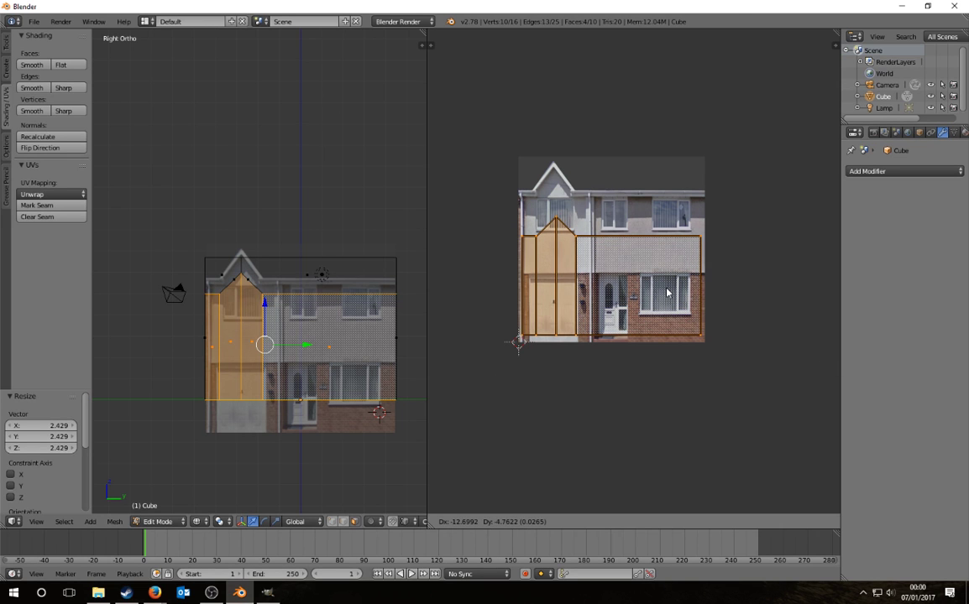
left_click(662, 297)
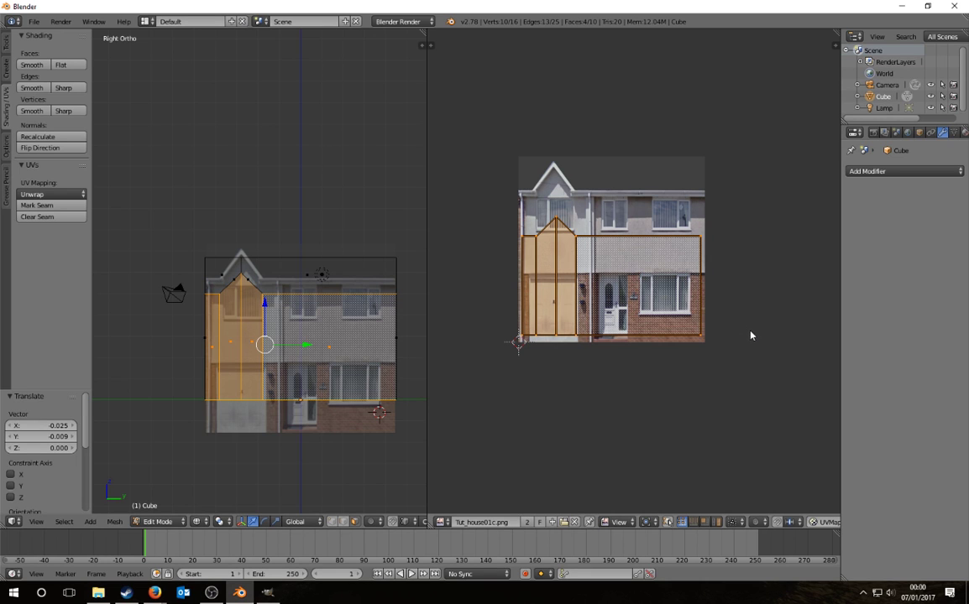
key("s")
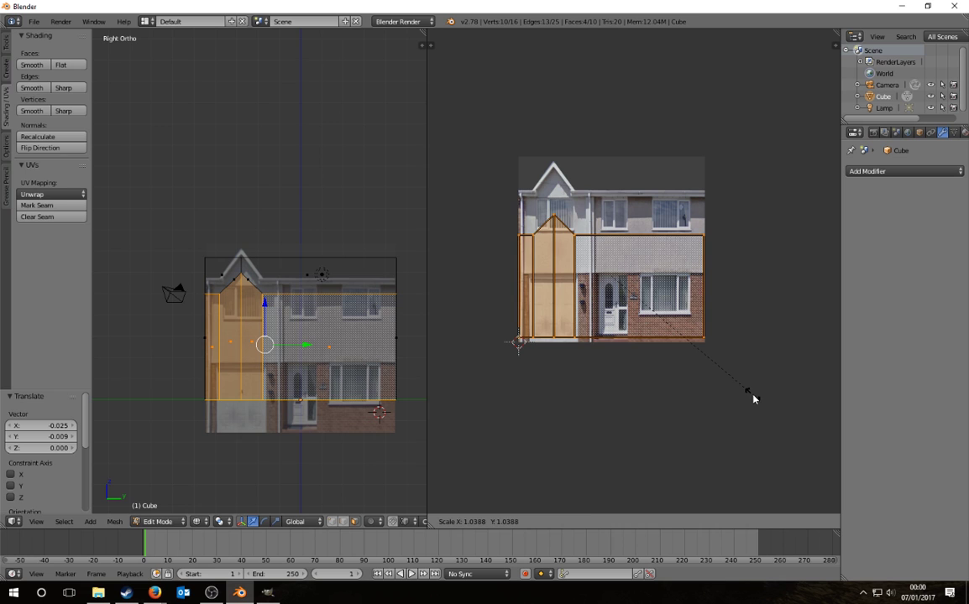
left_click(752, 397)
scroll(641, 314, "up", 2)
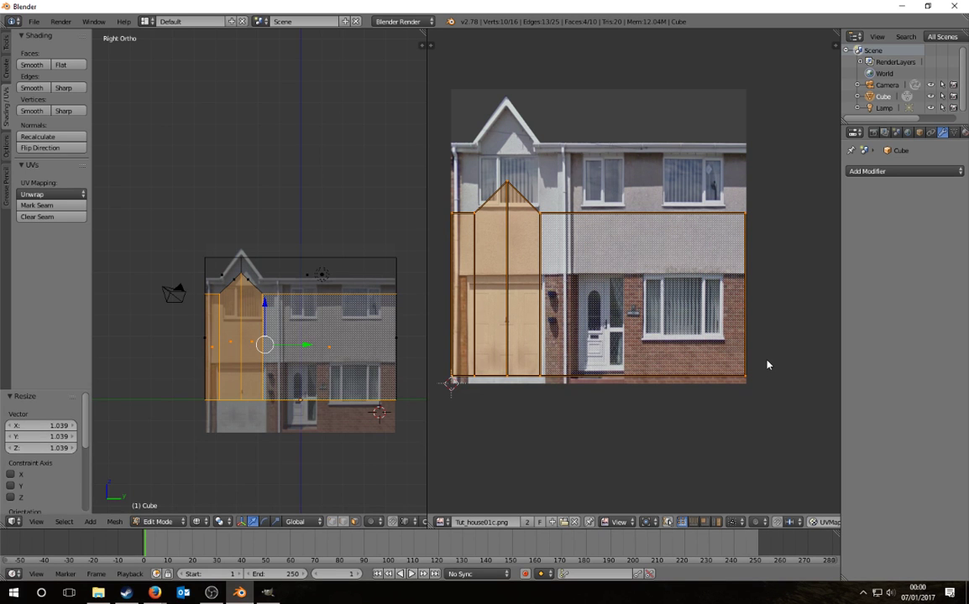
Step: Stretch the UVs vertically and raise them until they reach the roofline
key("s")
key("y")
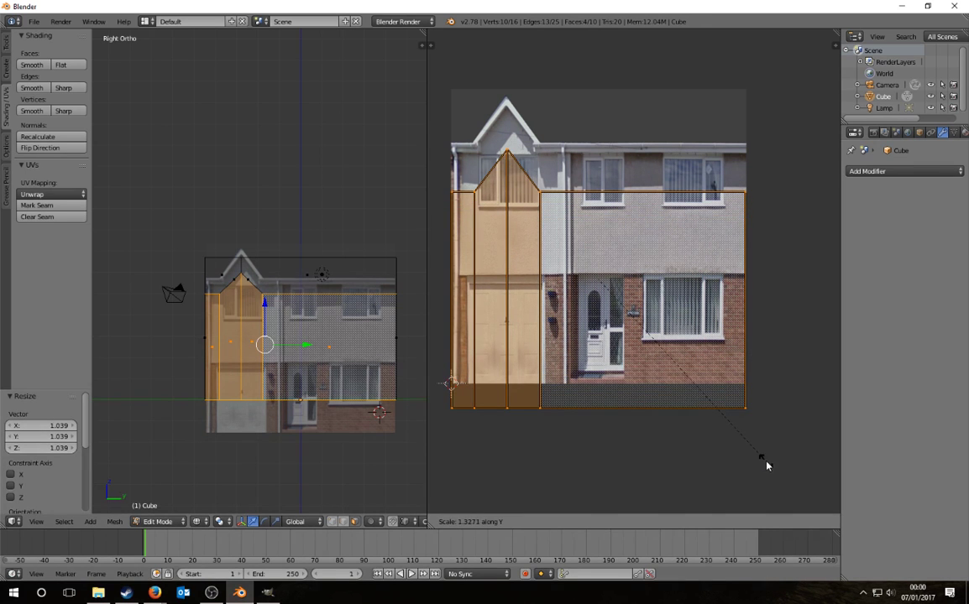
left_click(747, 432)
key("g")
key("y")
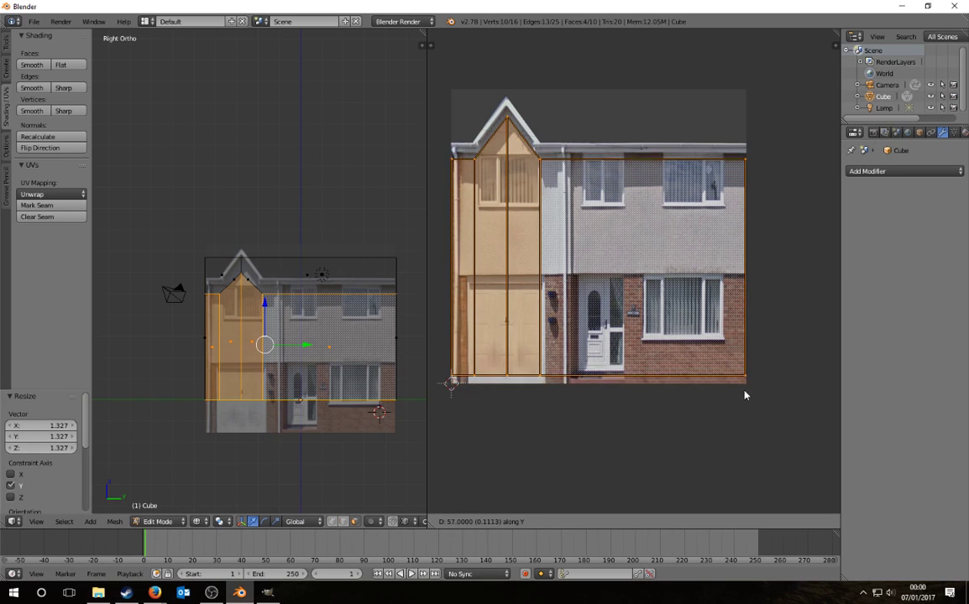
left_click(744, 394)
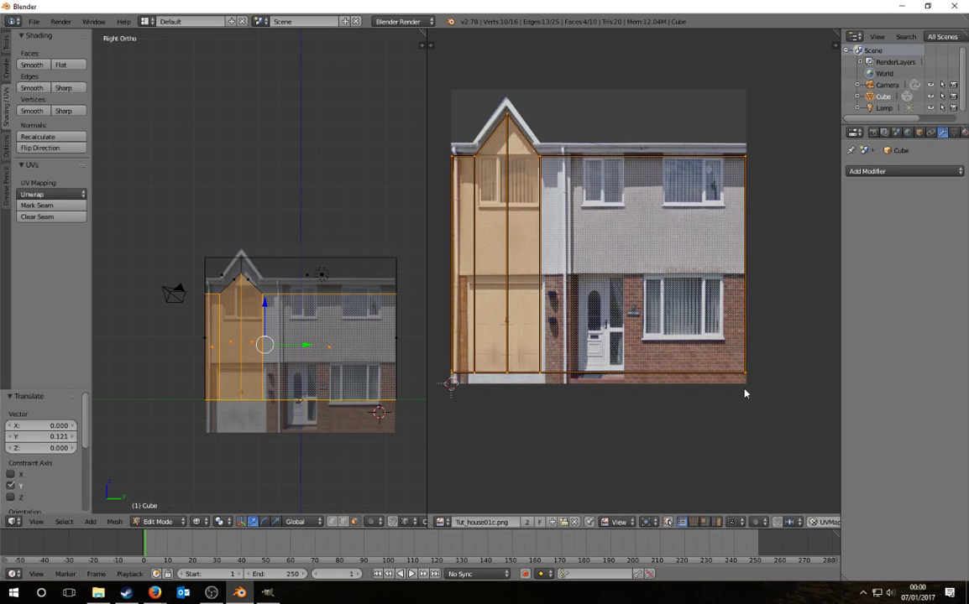
key("s")
key("y")
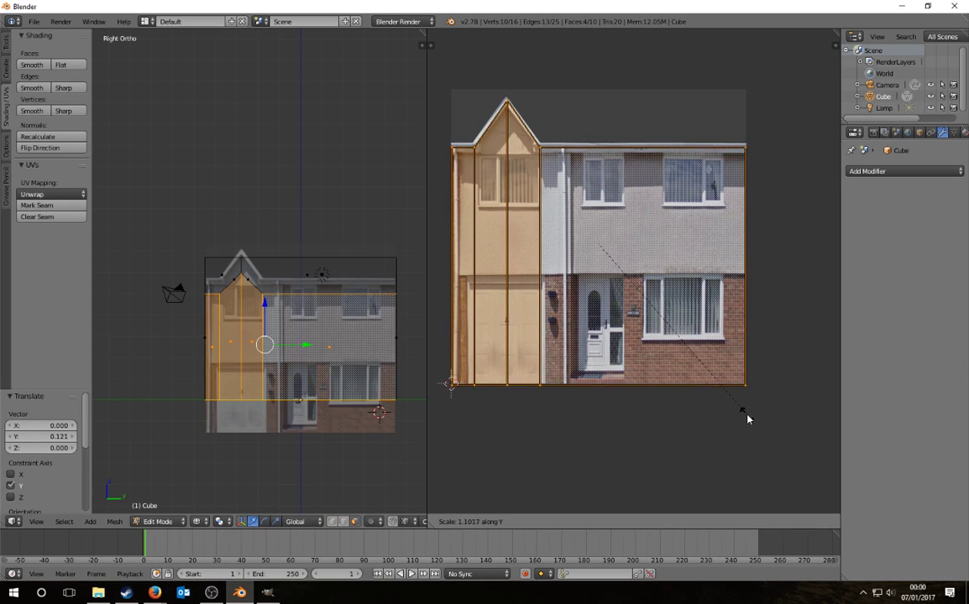
left_click(748, 418)
Step: Nudge the UVs slightly upward and exit mesh editing
key("g")
key("y")
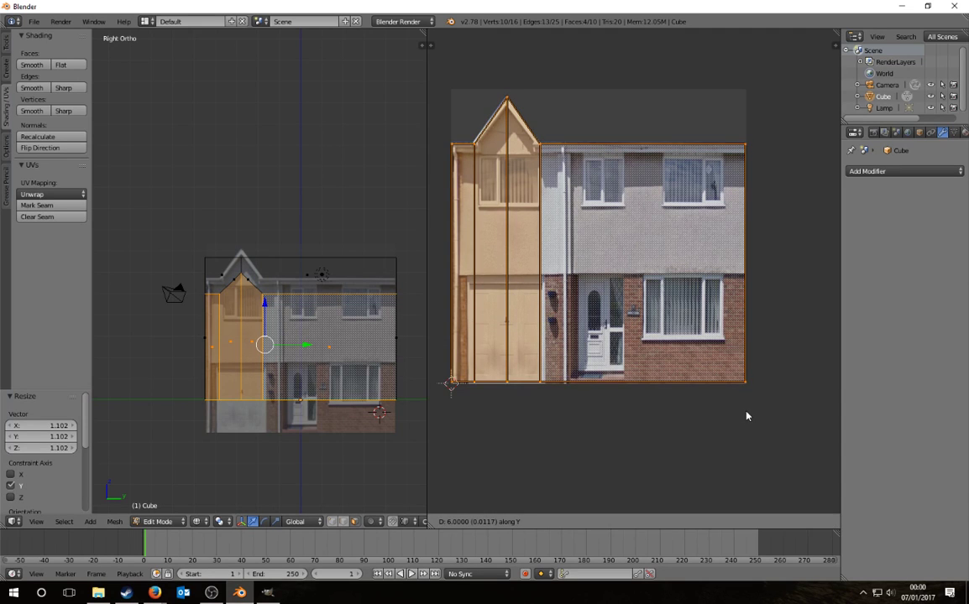
left_click(747, 417)
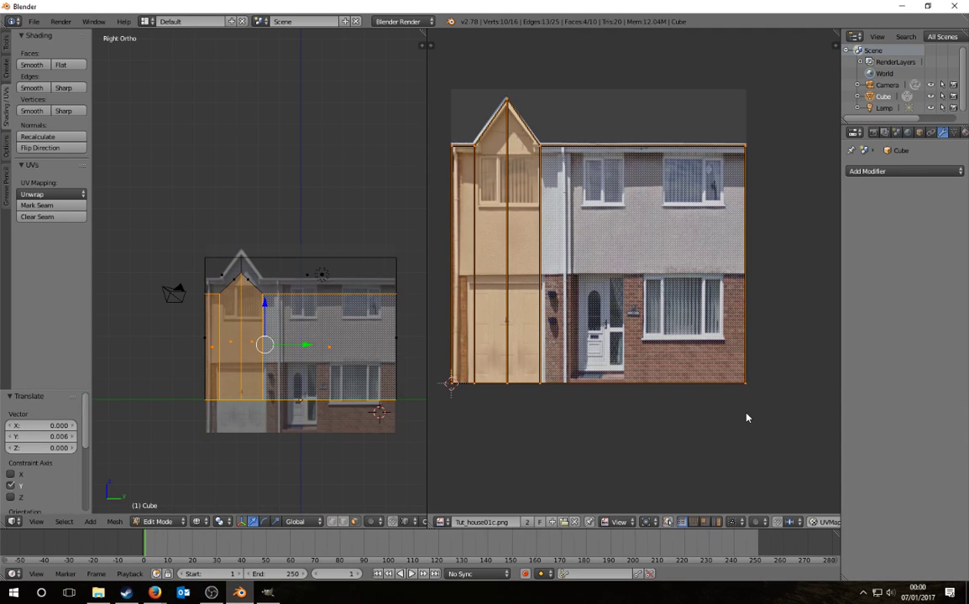
left_click(801, 356)
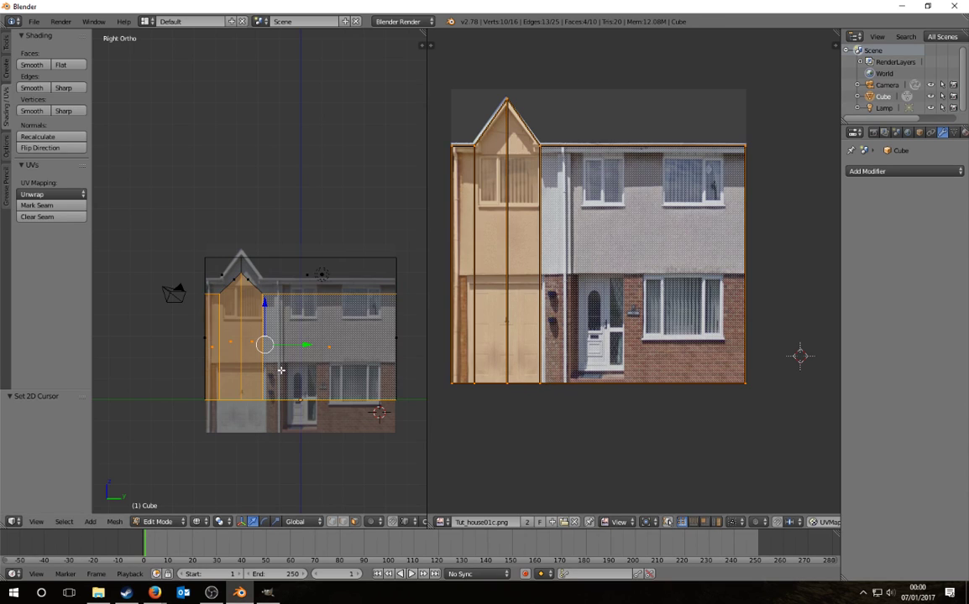
key("Tab")
Step: Switch the viewport to textured shading to show the photo on the house
key("a")
middle_click_drag(217, 366, 259, 380)
key("z")
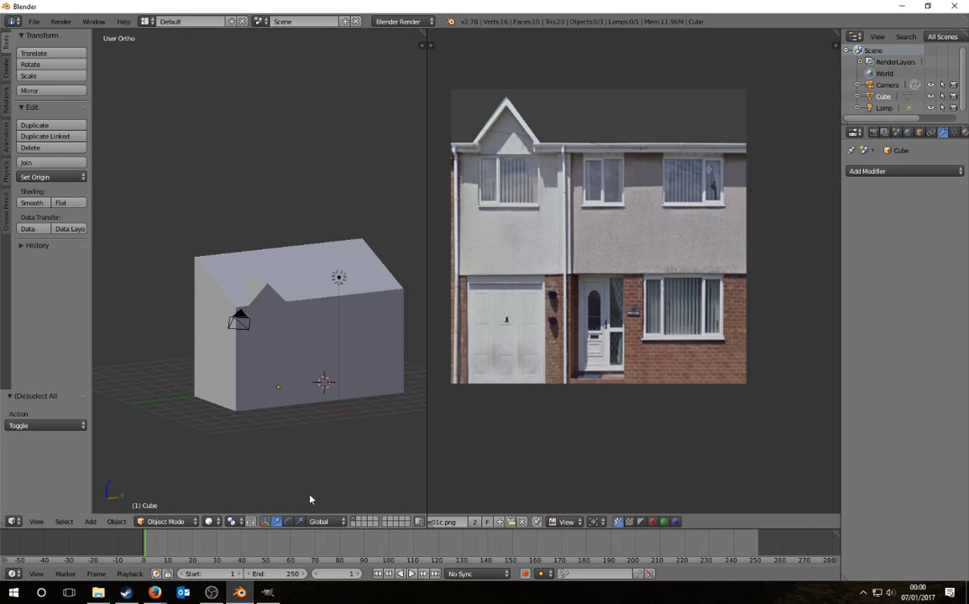
left_click(211, 521)
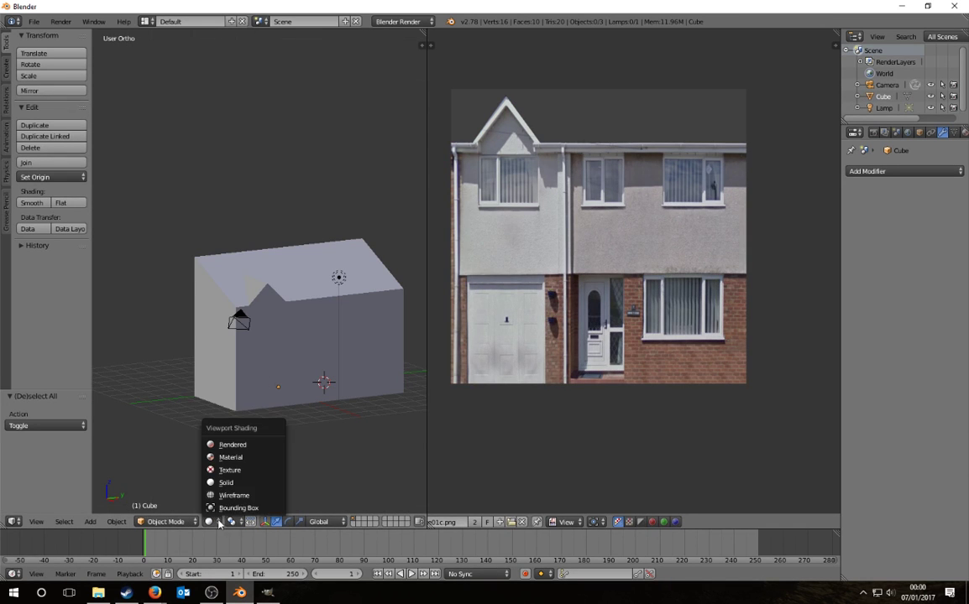
left_click(229, 470)
Step: Move the lamp along X and raise it along Z above the house
mouse_move(275, 421)
middle_mouse_down()
mouse_move(319, 459)
mouse_move(341, 286)
middle_mouse_up()
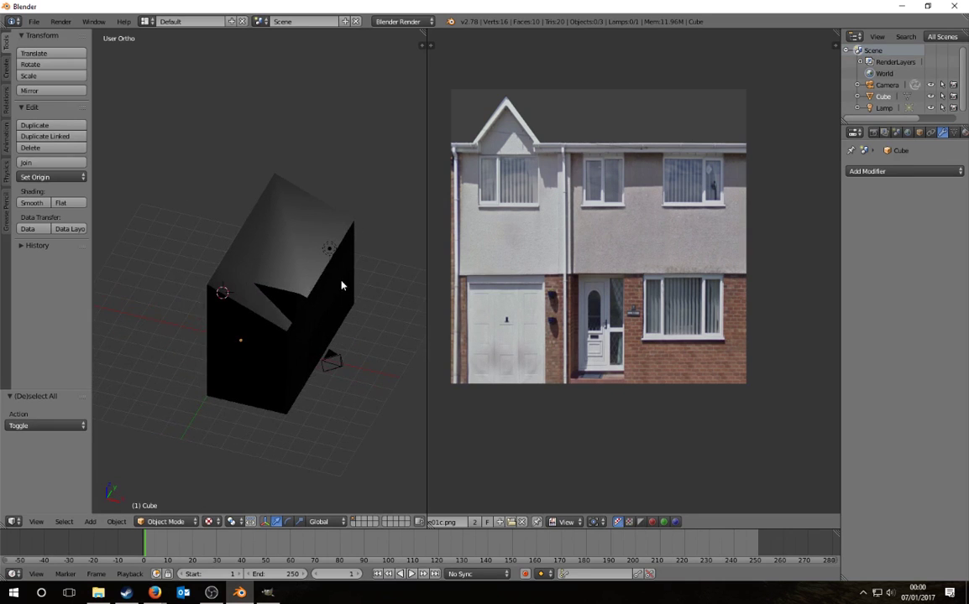
right_click(328, 248)
middle_click_drag(329, 248, 238, 311)
key("g")
key("x")
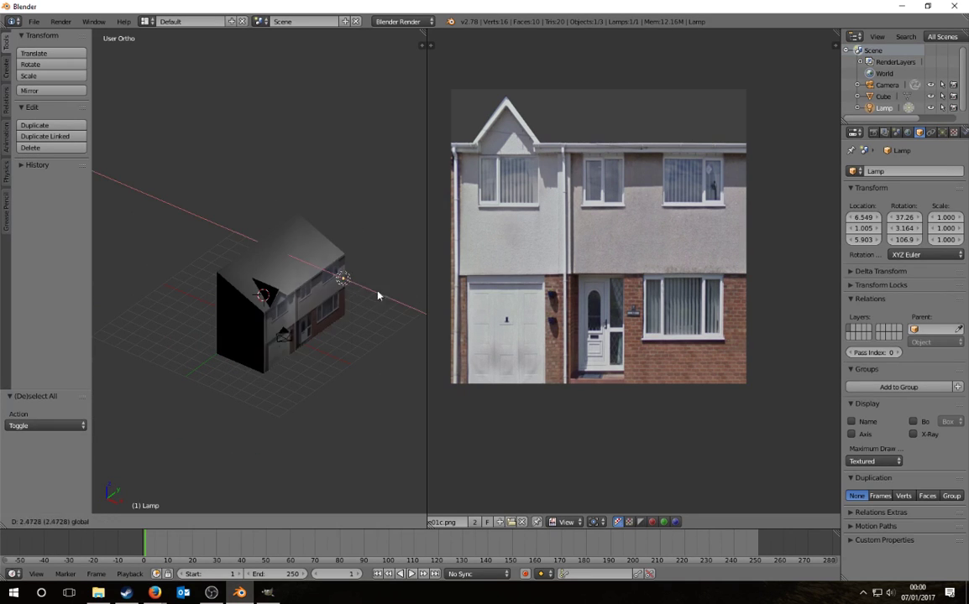
left_click(105, 313)
middle_click_drag(105, 313, 262, 350)
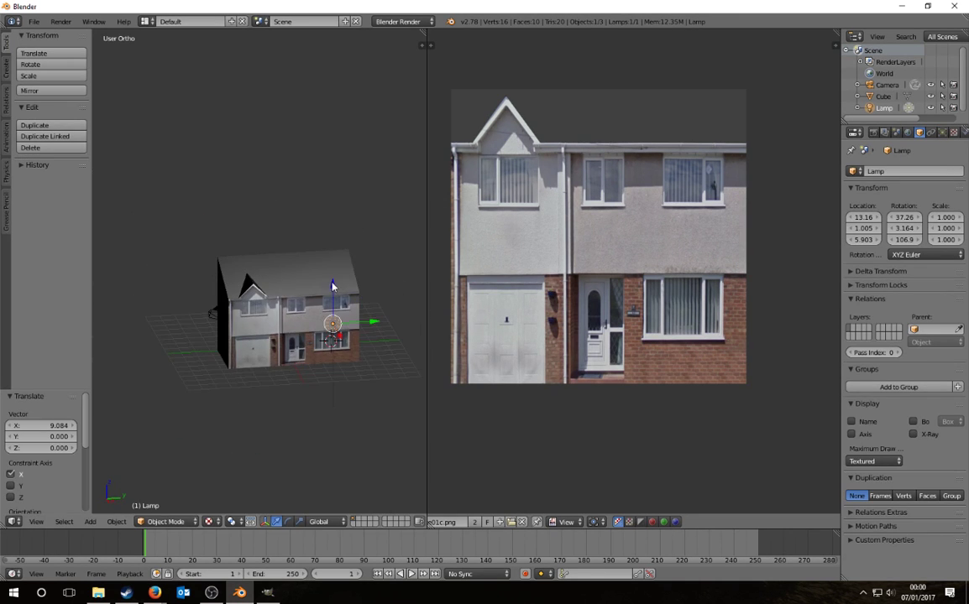
key("g")
key("z")
left_click(333, 251)
Step: Return to perspective view, select the house cube, and show its Modifiers settings
middle_click_drag(333, 252, 345, 391)
scroll(346, 391, "up", 5)
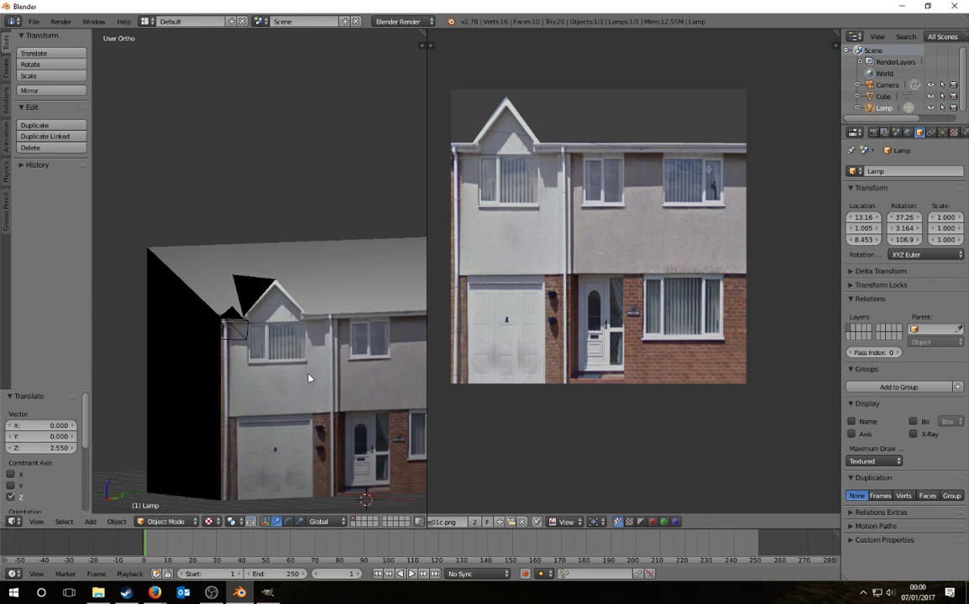
scroll(309, 379, "down", 4)
key("KP_5")
middle_click_drag(253, 267, 283, 305)
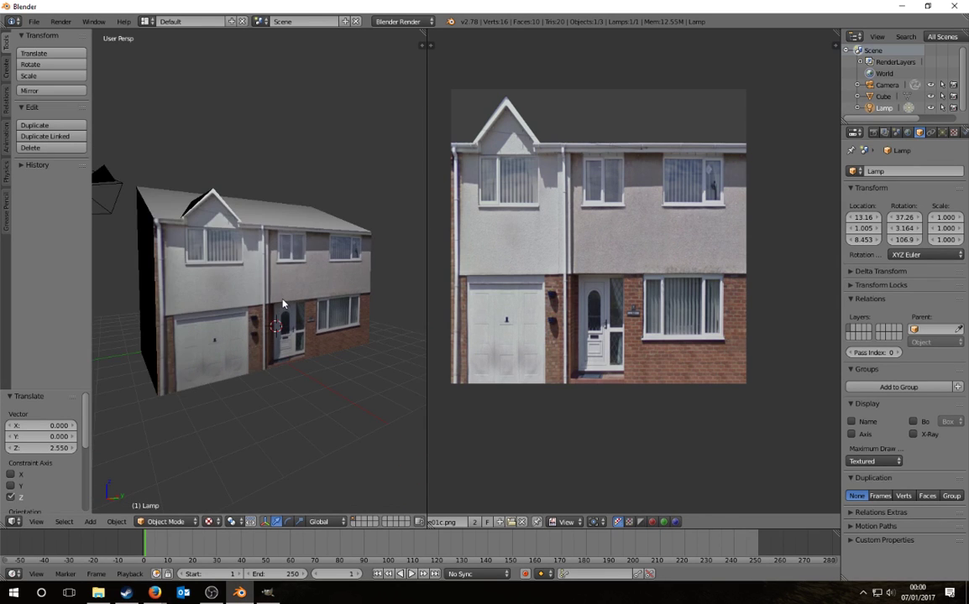
middle_click_drag(264, 357, 268, 234)
right_click(267, 233)
left_click(943, 133)
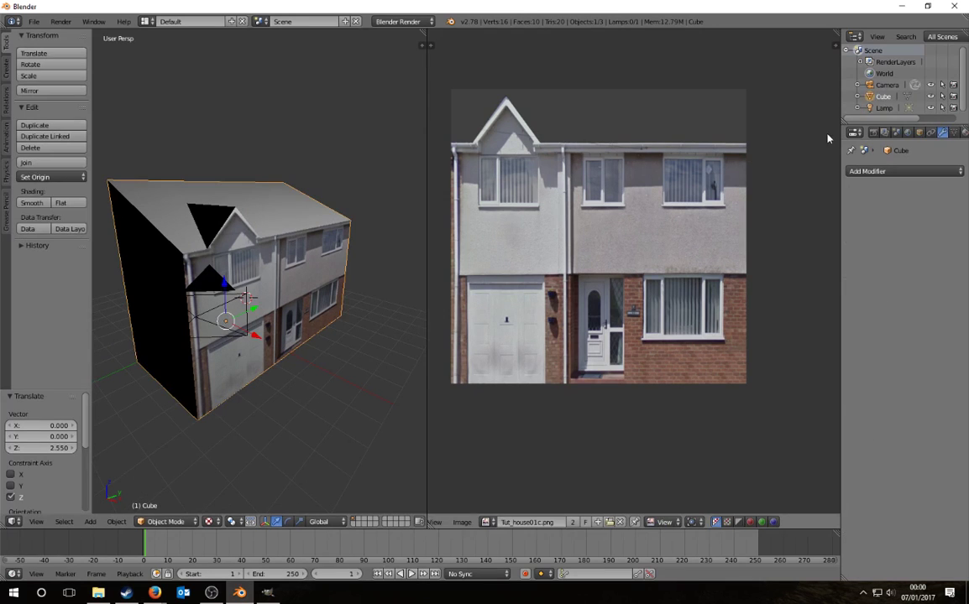
Step: Add a Mirror modifier to the house cube
left_click(903, 171)
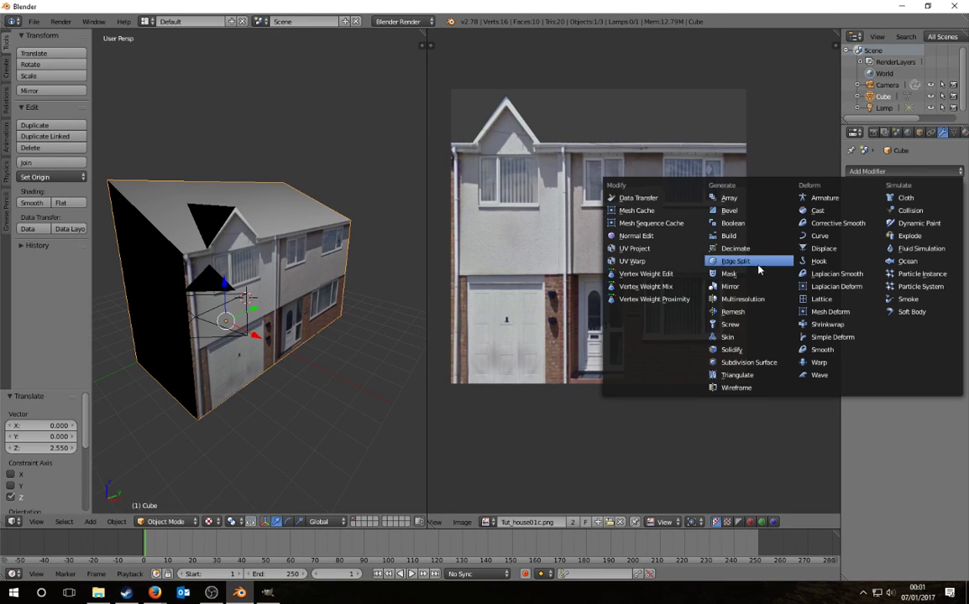
left_click(731, 286)
middle_click_drag(221, 251, 302, 185)
Step: Drag the lamp along X to -7.149 on the other side of the house
right_click(298, 183)
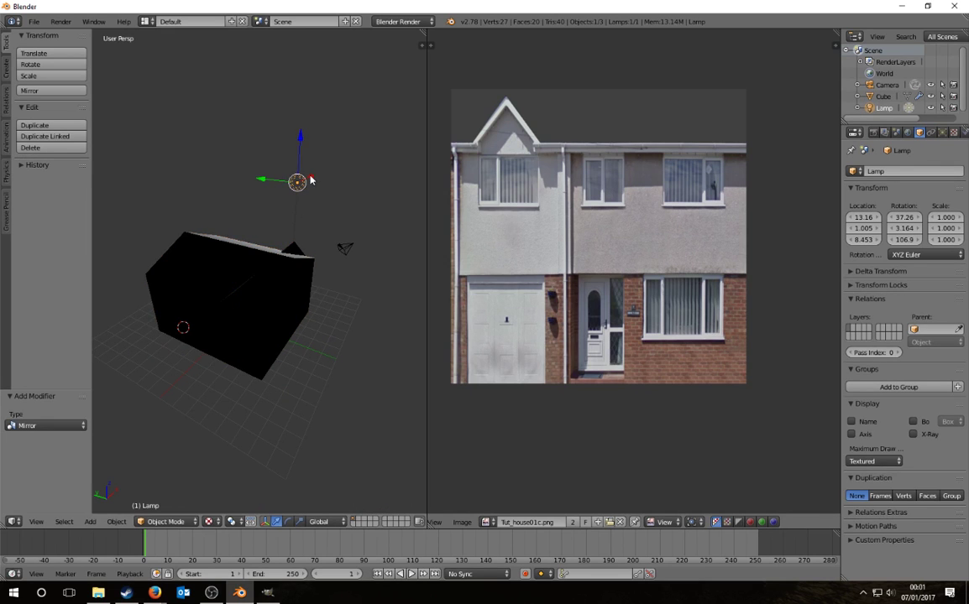
left_click_drag(309, 176, 151, 265)
middle_click_drag(227, 327, 194, 297)
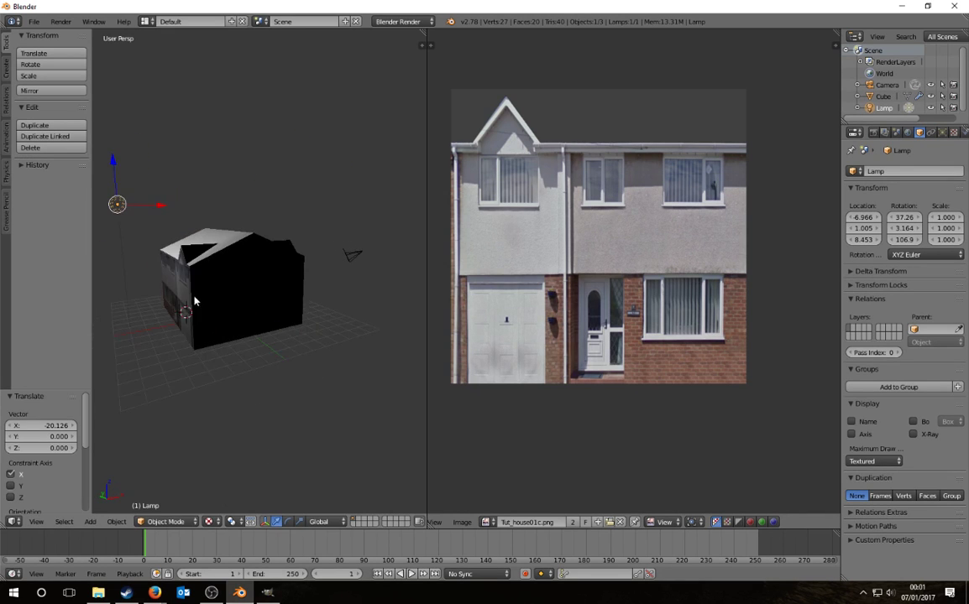
left_click_drag(162, 205, 163, 242)
middle_click_drag(233, 320, 297, 328)
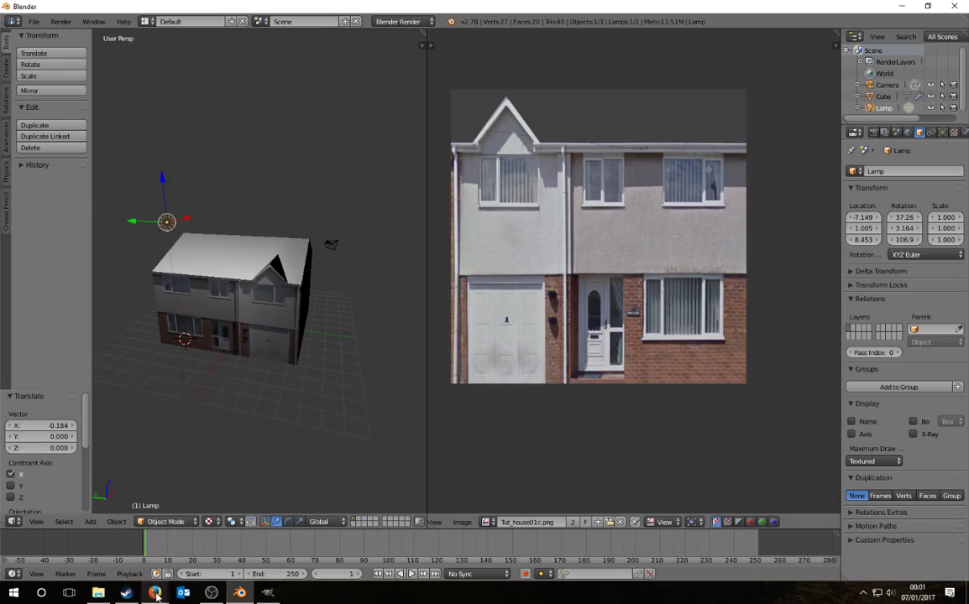
mouse_move(155, 592)
left_click(214, 541)
left_click_drag(211, 367, 315, 394)
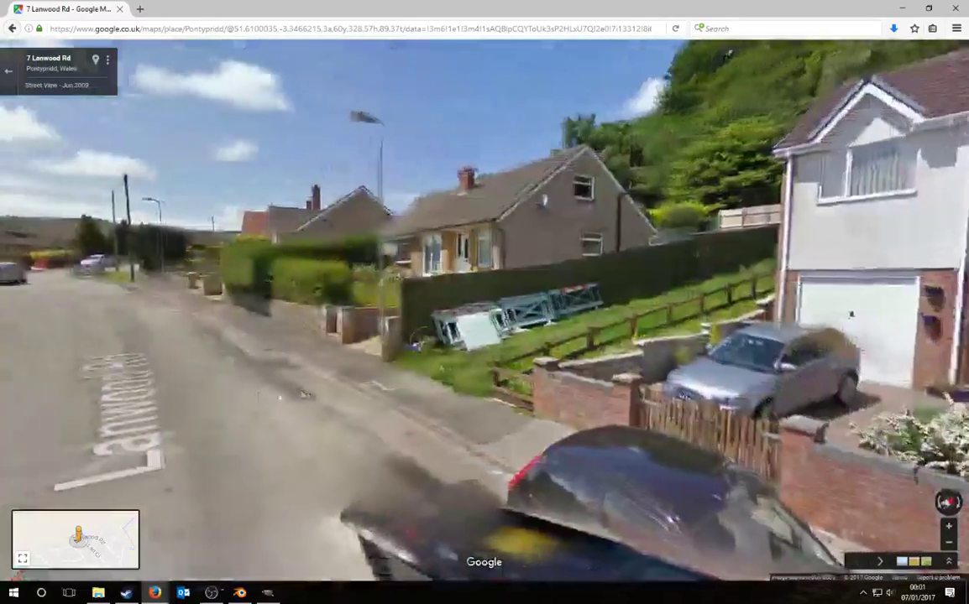
left_click(262, 398)
left_click(321, 399)
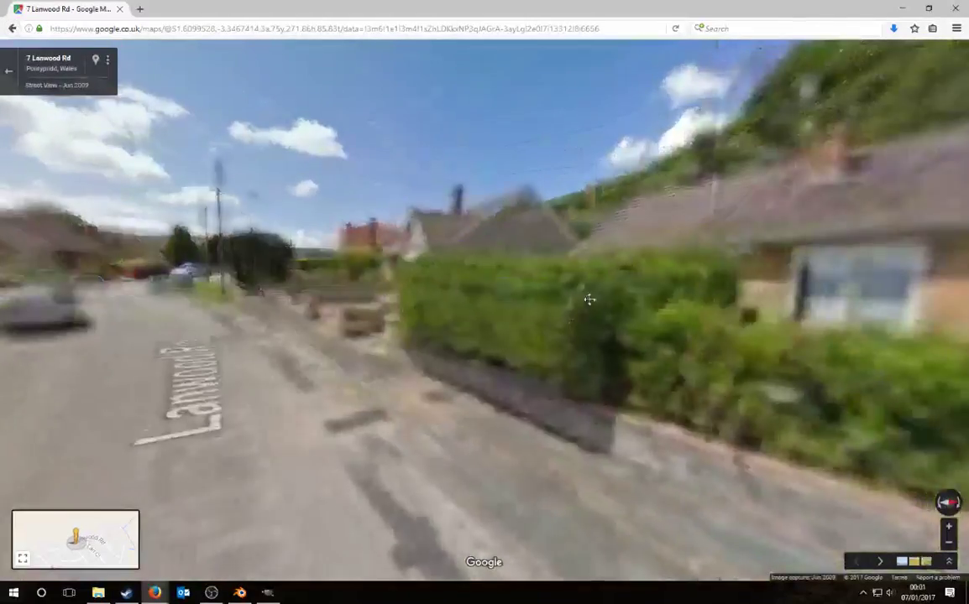
left_click_drag(588, 300, 361, 318)
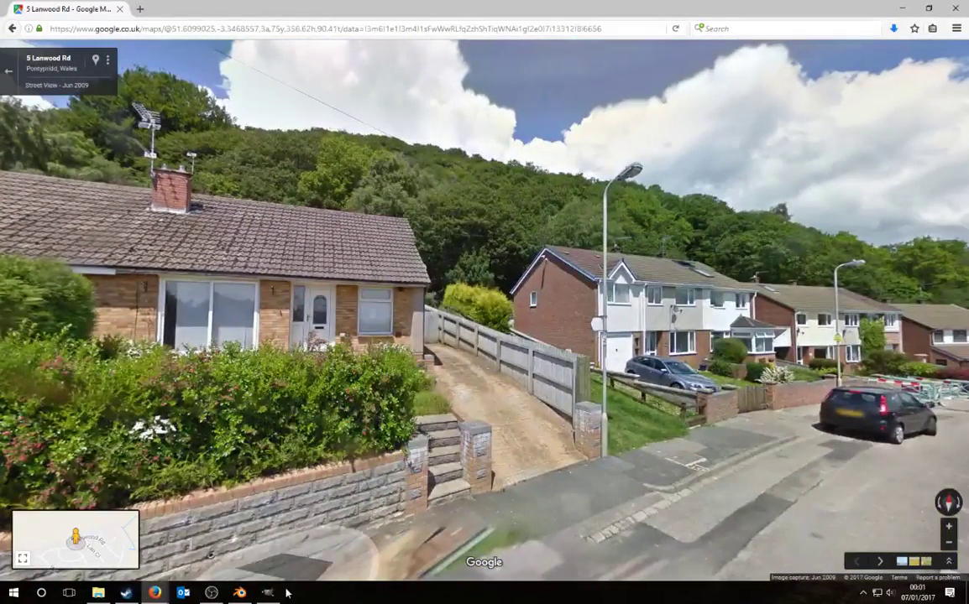
left_click(239, 592)
Step: Select the whole house mesh in Edit Mode with the front bottom-left vertex active
middle_click_drag(152, 399, 180, 421)
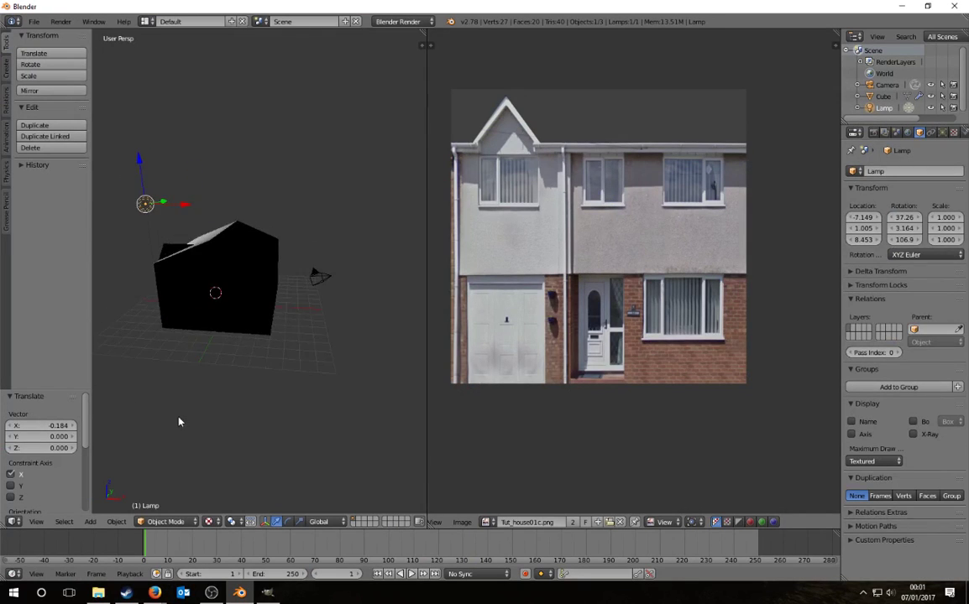
scroll(180, 422, "up", 1)
right_click(269, 313)
key("Tab")
key("a")
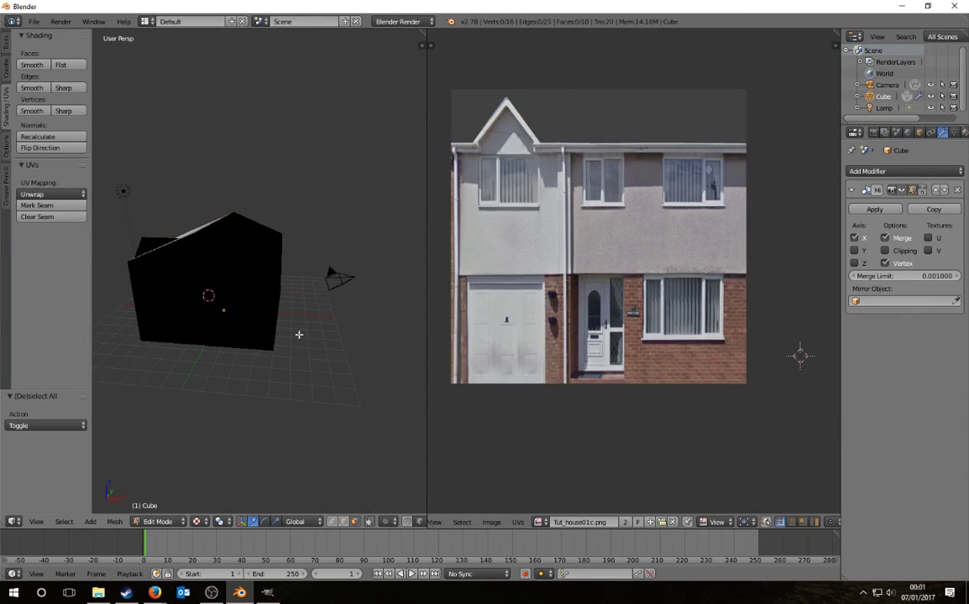
key("a")
middle_click_drag(262, 310, 303, 470)
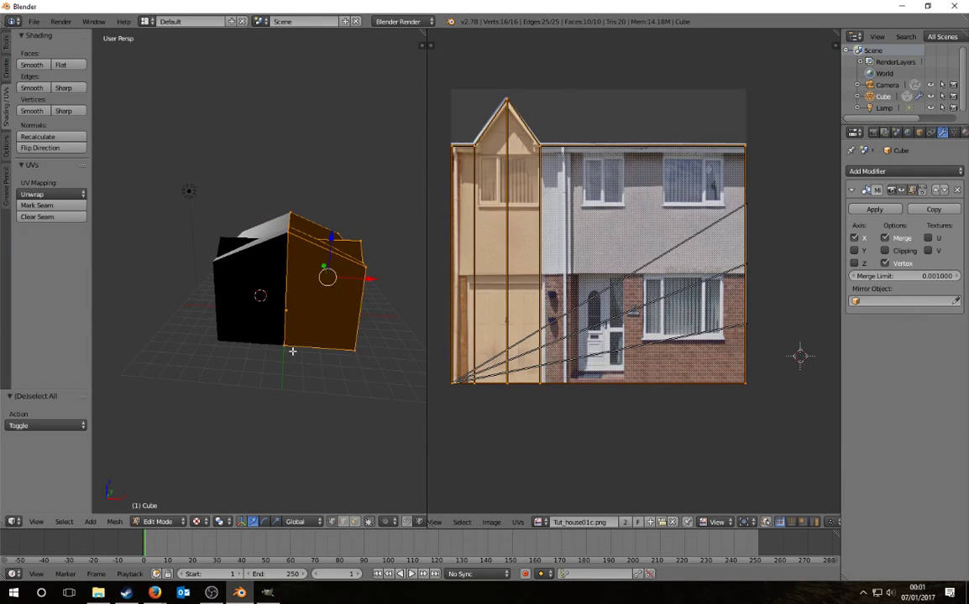
middle_click_drag(283, 347, 290, 374)
key("a")
key("a")
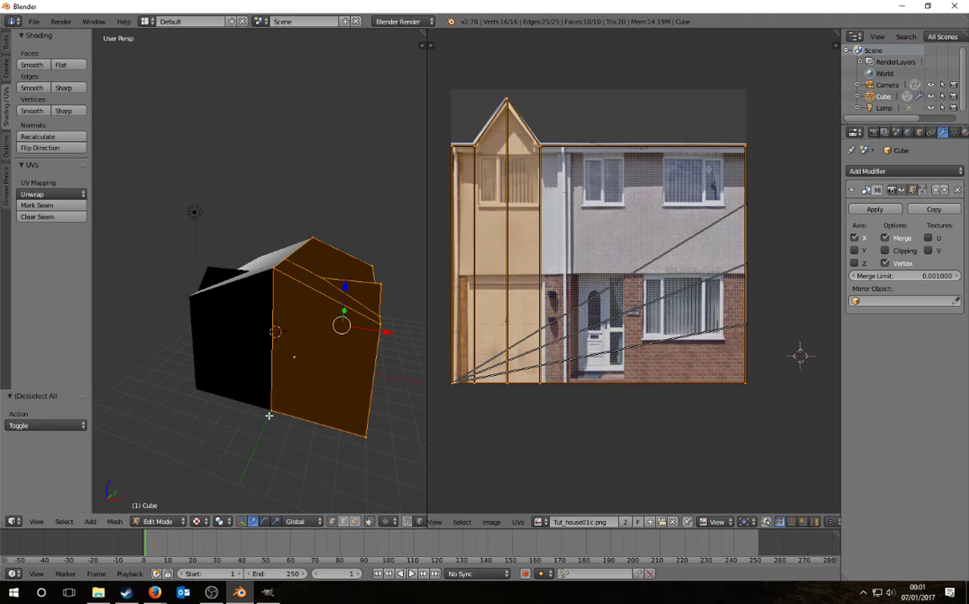
right_click(275, 413, "shift")
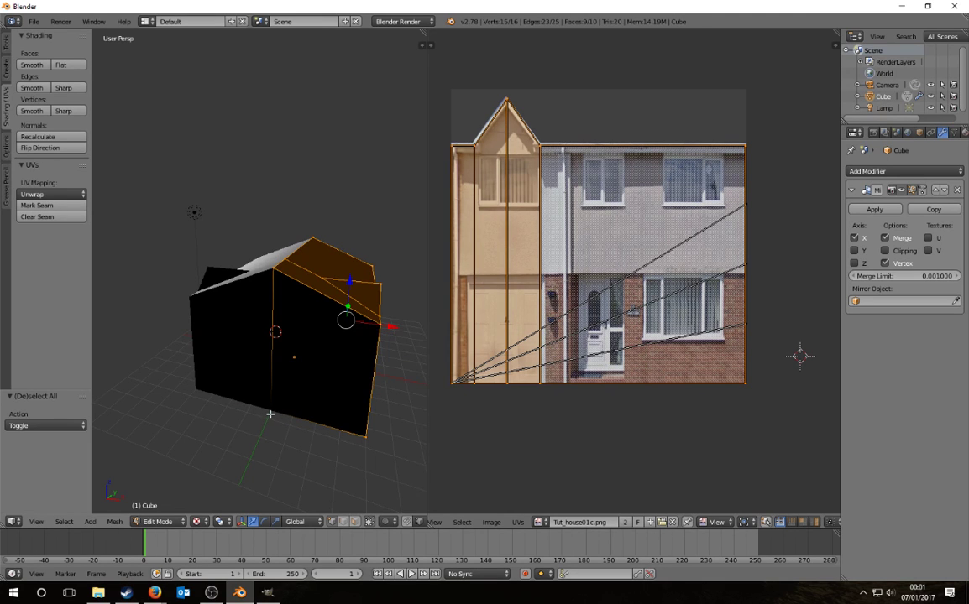
right_click(270, 414, "shift")
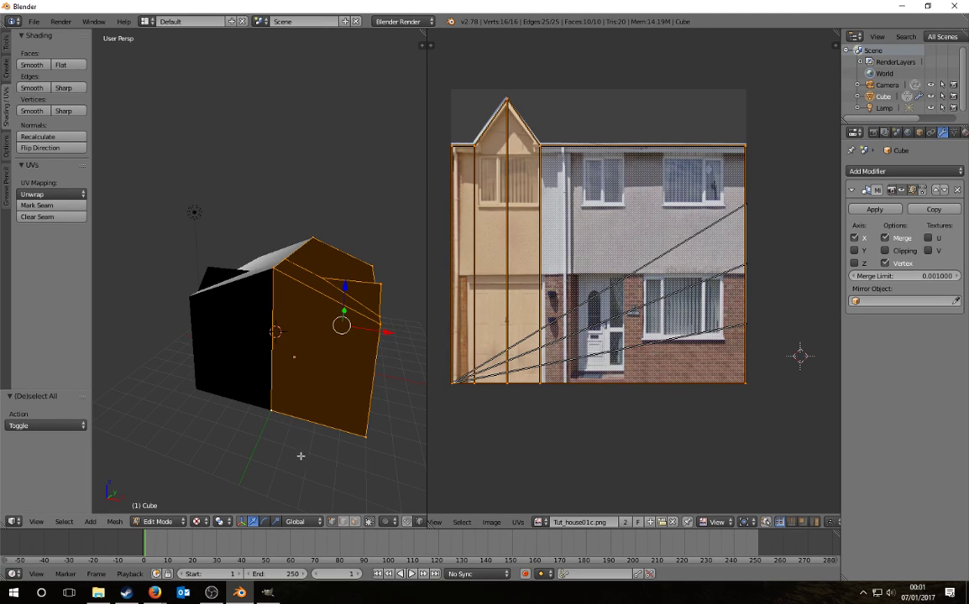
Step: Scale the mesh to 0.839 along X around the active vertex, then exit Edit Mode
left_click(219, 522)
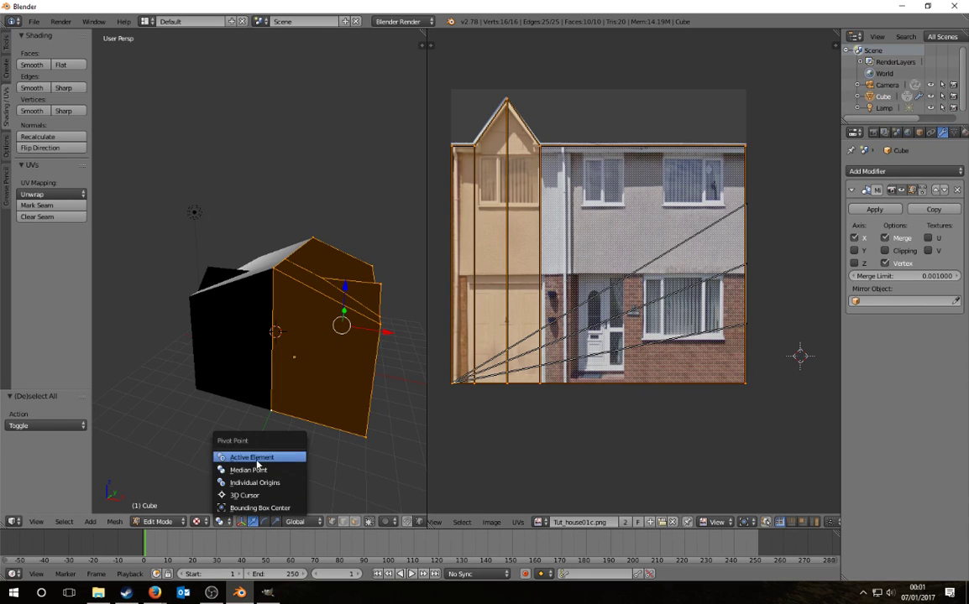
left_click(248, 458)
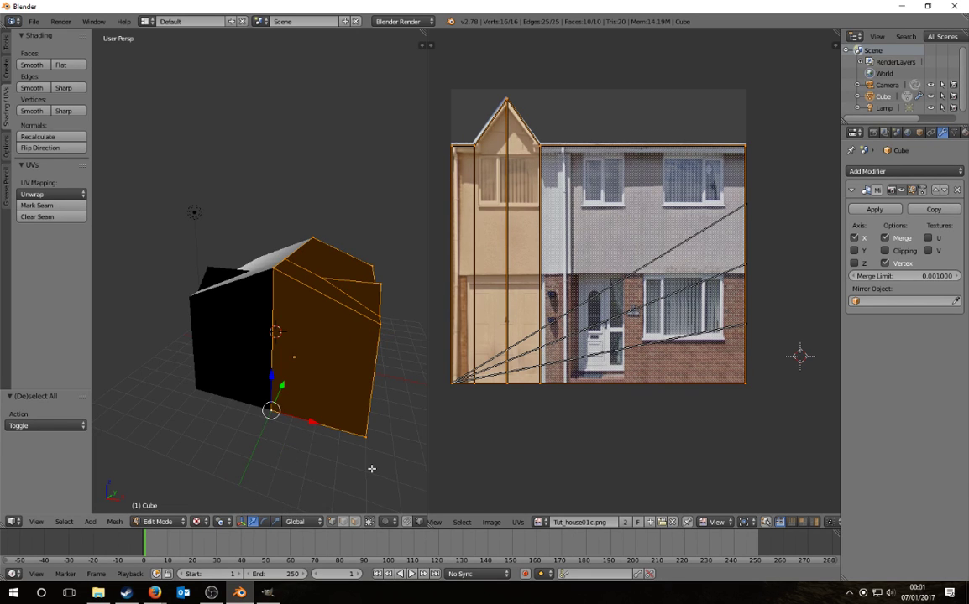
key("r")
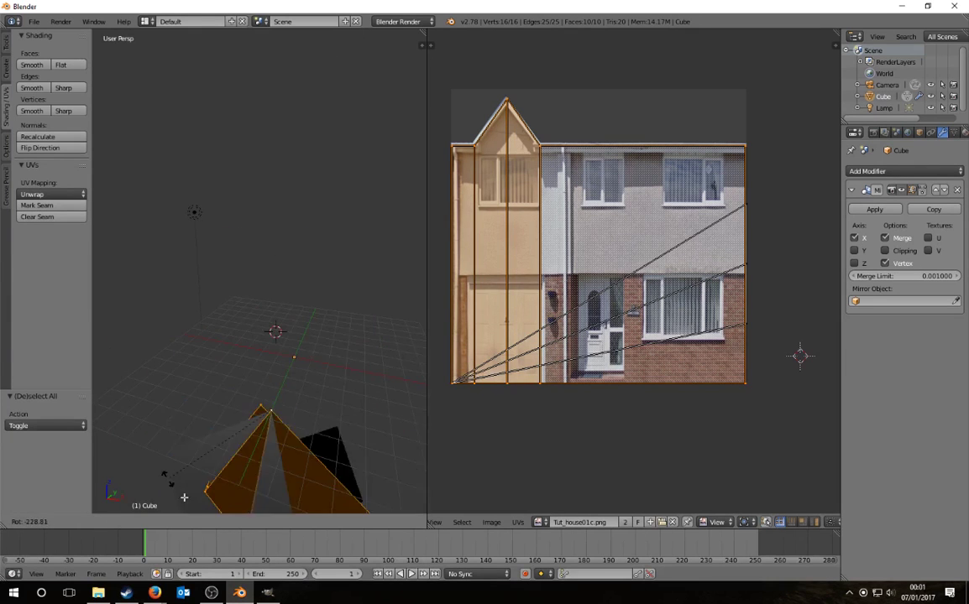
right_click(285, 359)
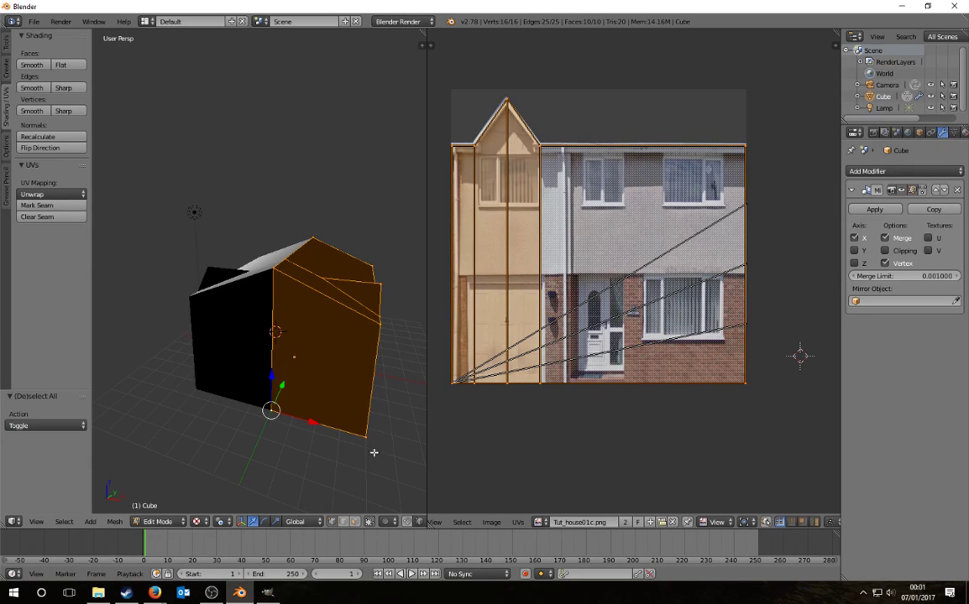
key("s")
key("x")
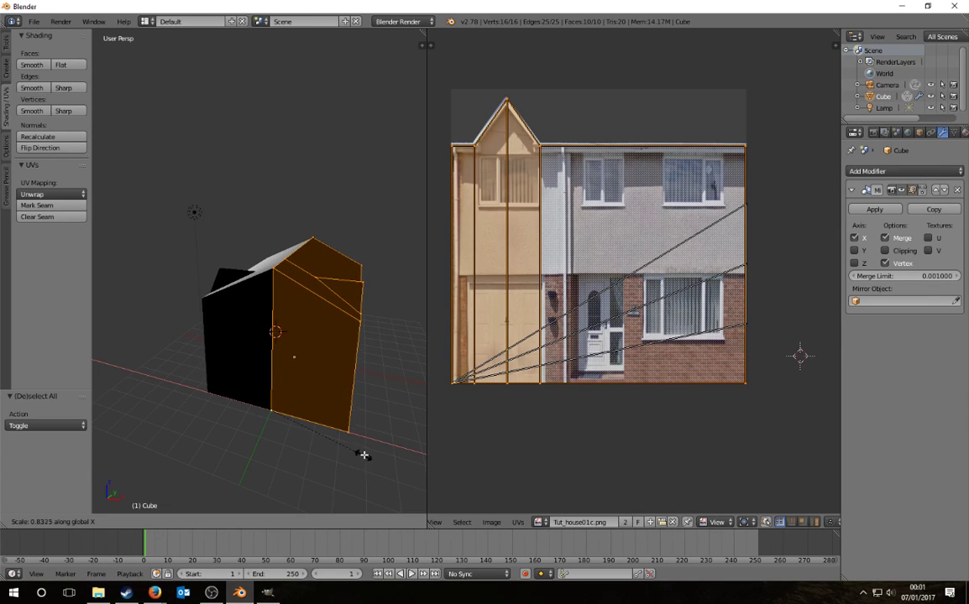
left_click(363, 455)
middle_click_drag(218, 379, 225, 403)
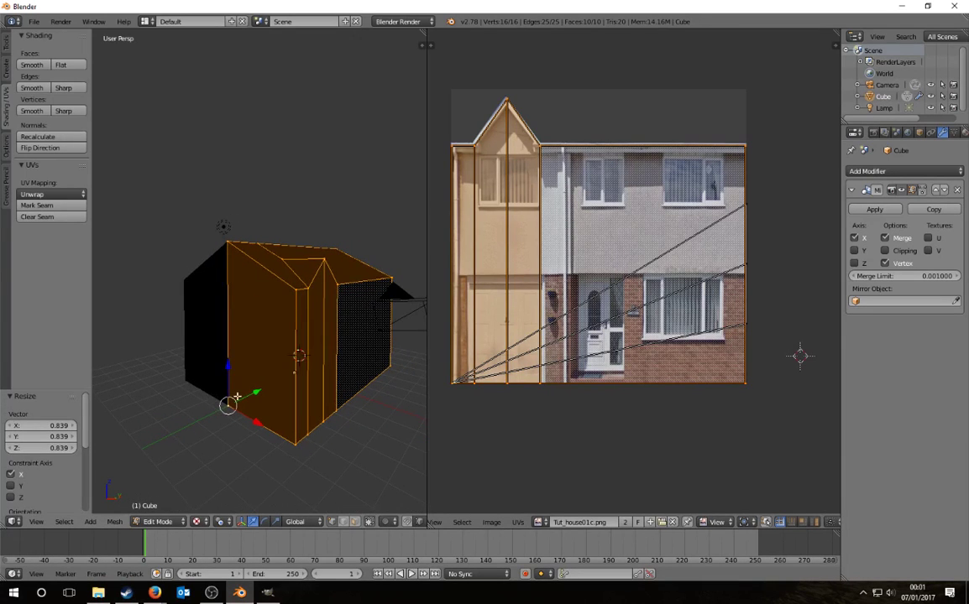
key("Tab")
Step: Switch to solid shading and apply the Mirror modifier on the house cube
key("a")
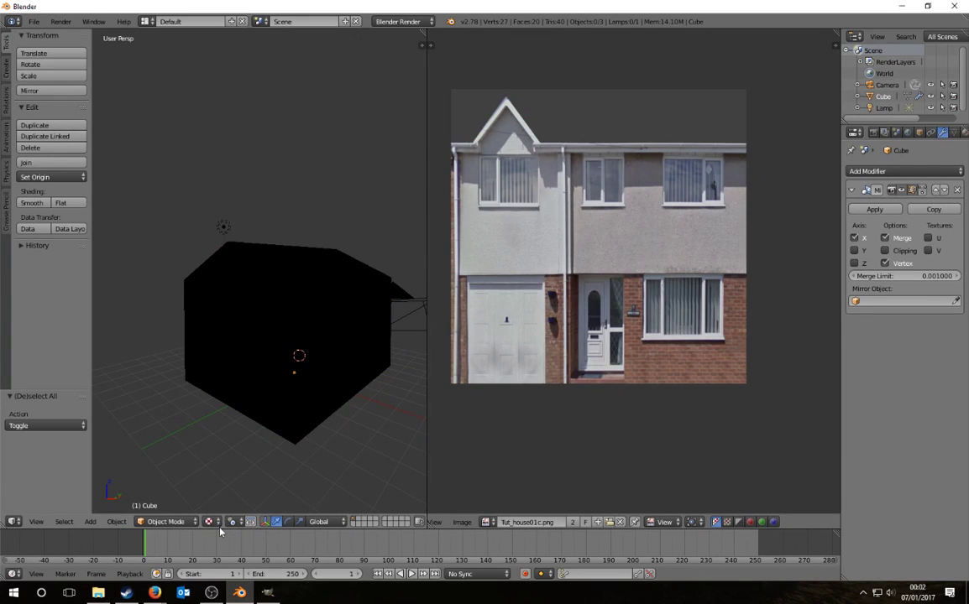
left_click(210, 521)
left_click(225, 484)
middle_click_drag(364, 391, 189, 419)
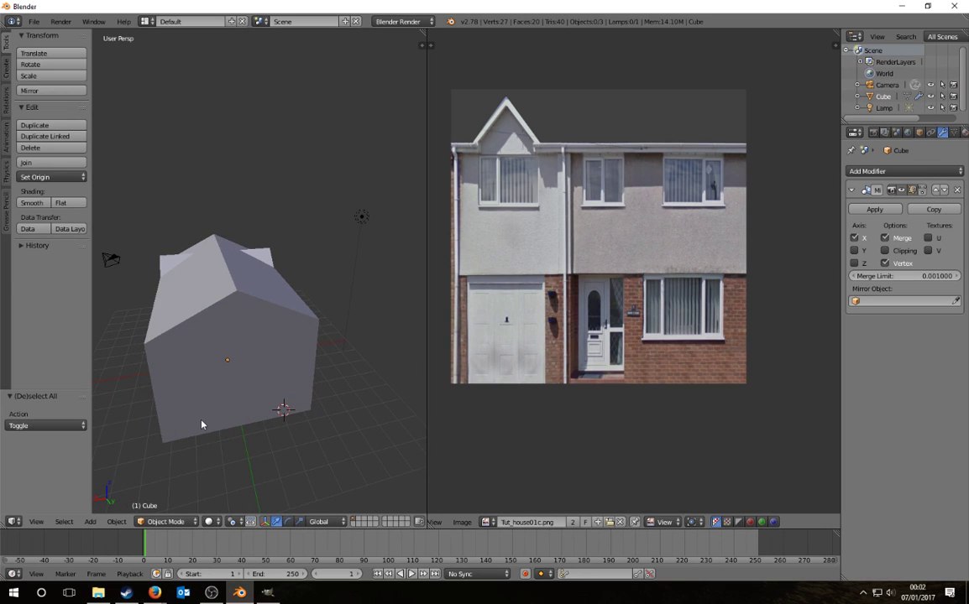
right_click(237, 400)
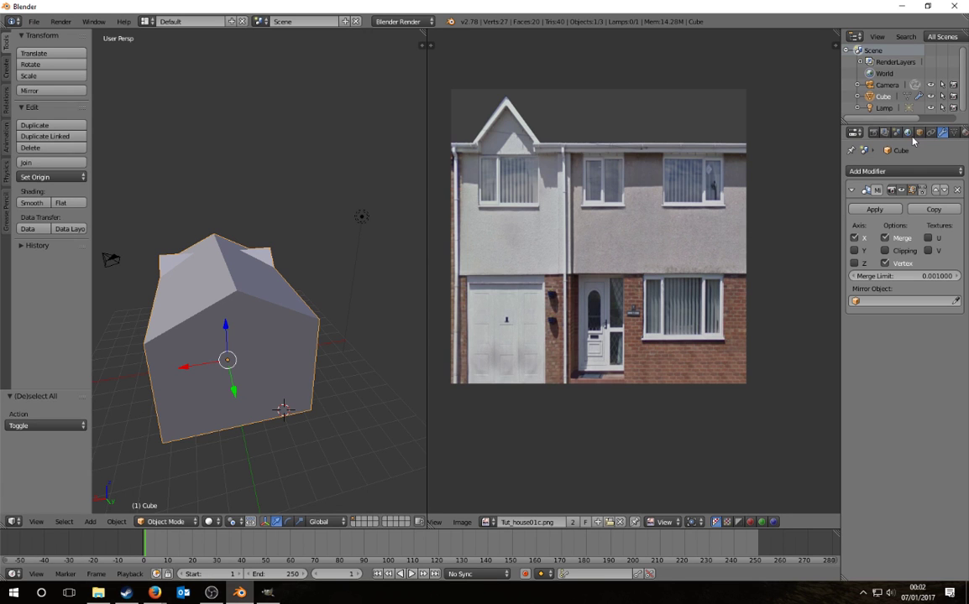
left_click(874, 209)
Step: Begin selecting the house's side faces, adding faces from both sides
middle_click_drag(417, 203, 83, 299)
key("Tab")
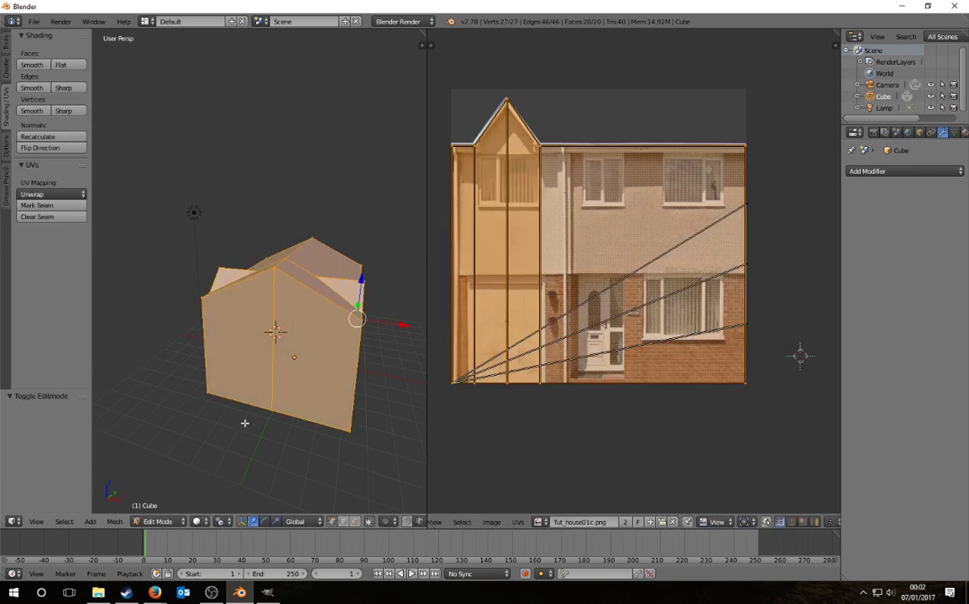
key("Tab")
key("Tab")
right_click(295, 346)
right_click(237, 345, "shift")
middle_click_drag(233, 346, 155, 379)
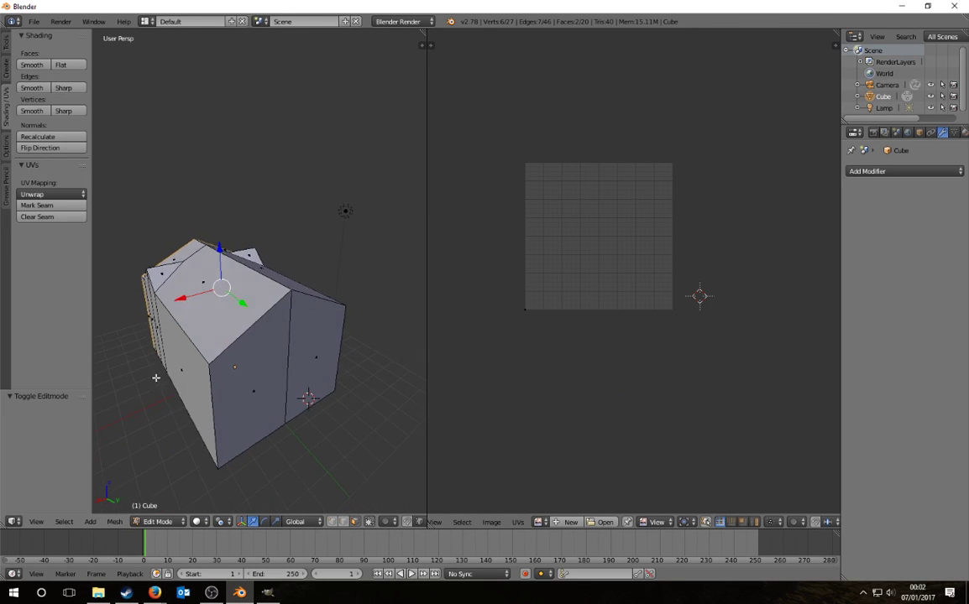
right_click(248, 390, "shift")
right_click(299, 371, "shift")
middle_click_drag(300, 371, 370, 412)
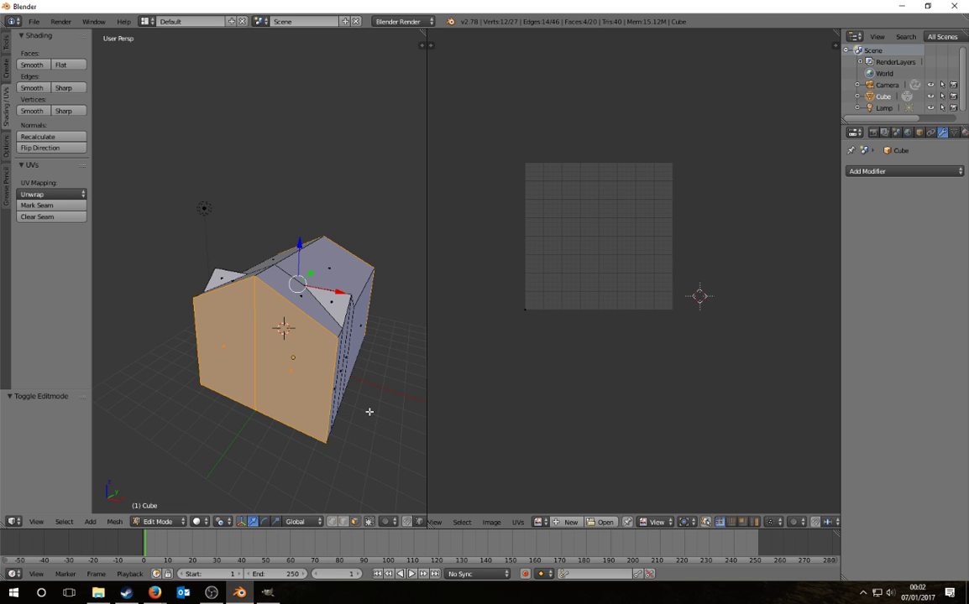
Step: In orthographic front view, project the gable faces' UVs from view and select all UVs
middle_click_drag(347, 418, 292, 405)
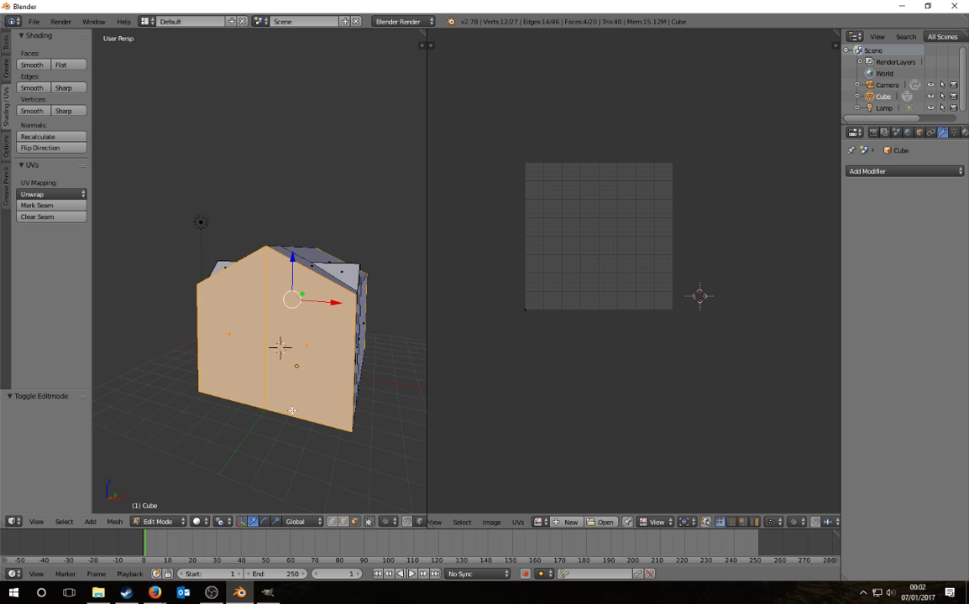
key("KP_1")
left_click(46, 195)
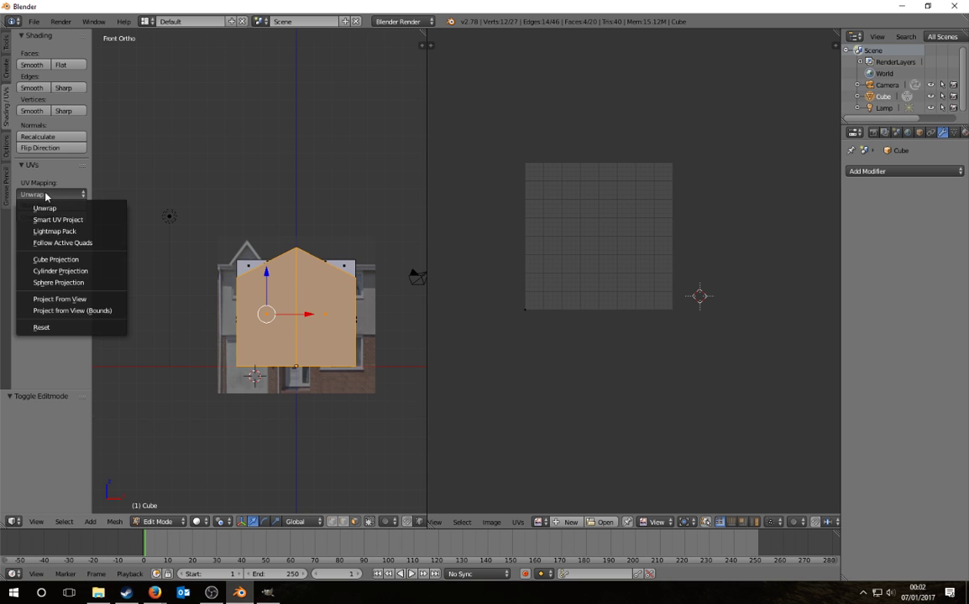
left_click(88, 300)
scroll(598, 243, "up", 3)
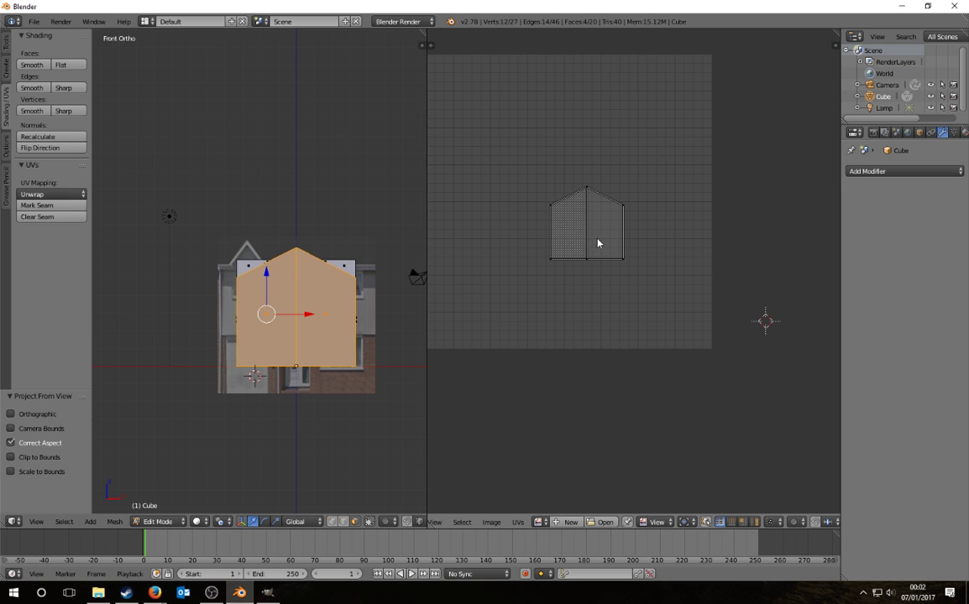
key("a")
middle_click_drag(590, 257, 630, 383)
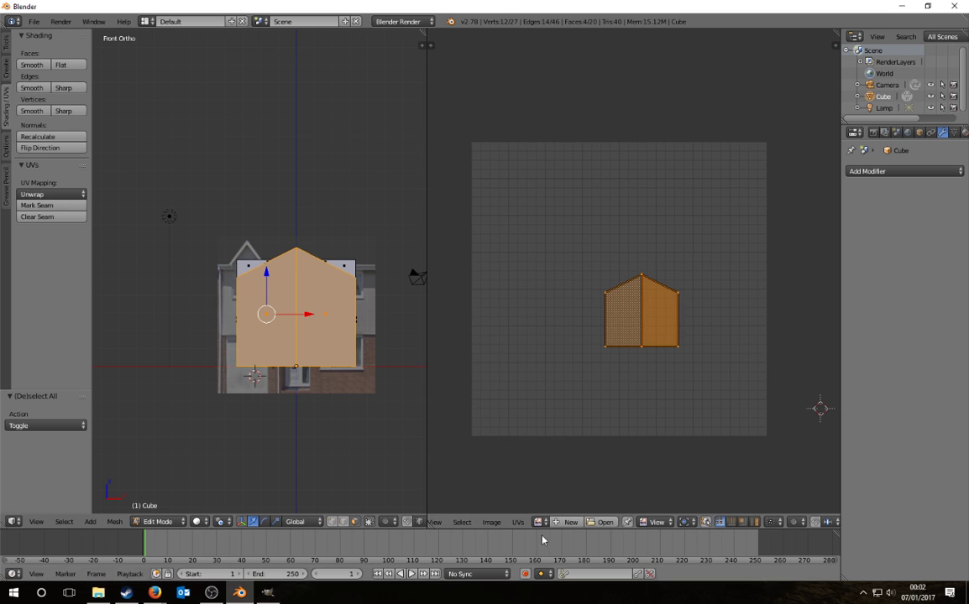
Step: Pick Tut_house01a.png from the Desktop OMSI tutorial folder as the UV texture
key("alt+o")
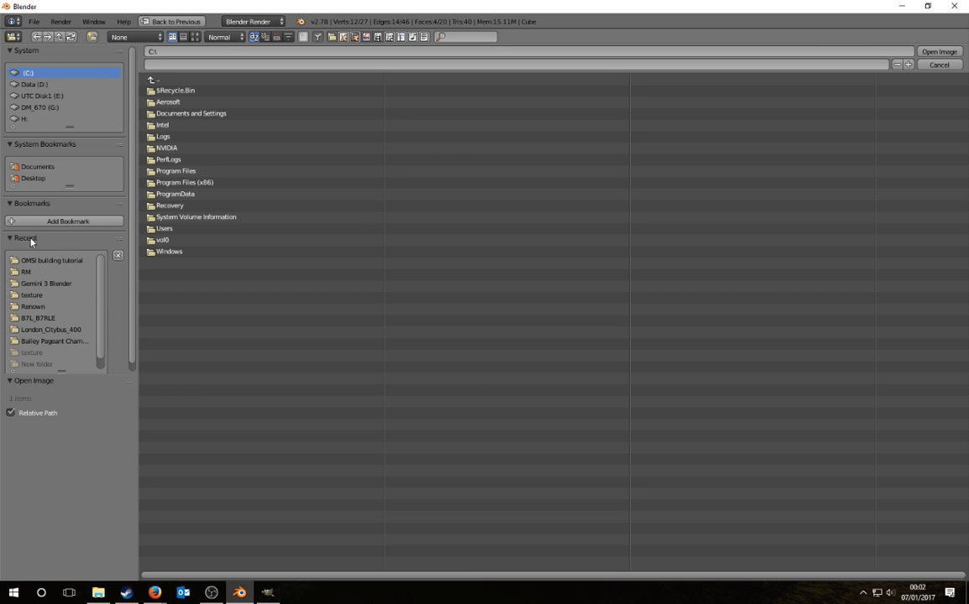
left_click(34, 177)
left_click(179, 89)
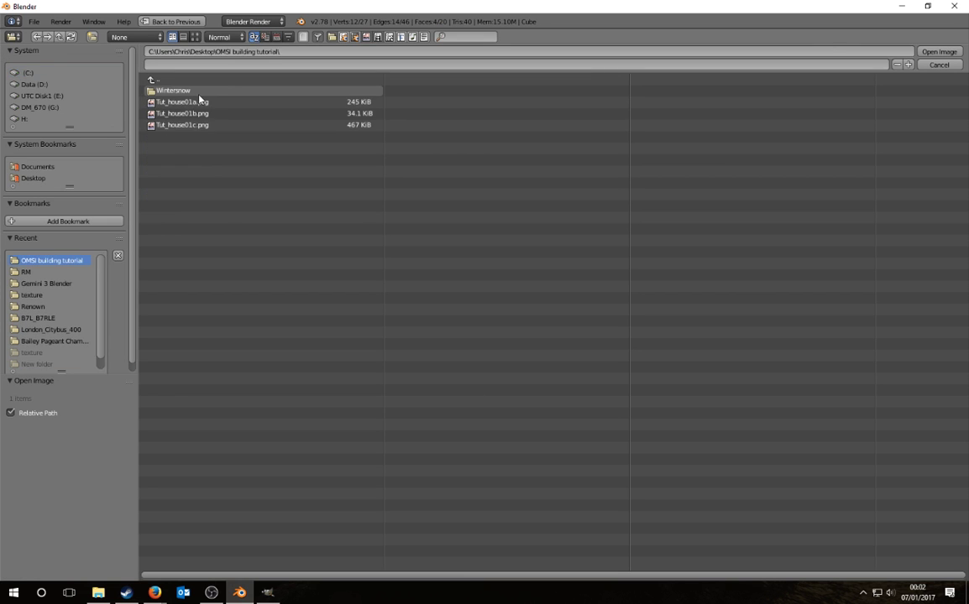
left_click(189, 102)
Step: Load Tut_house01a.png into the UV editor and enlarge the UV island about four times
left_click(938, 51)
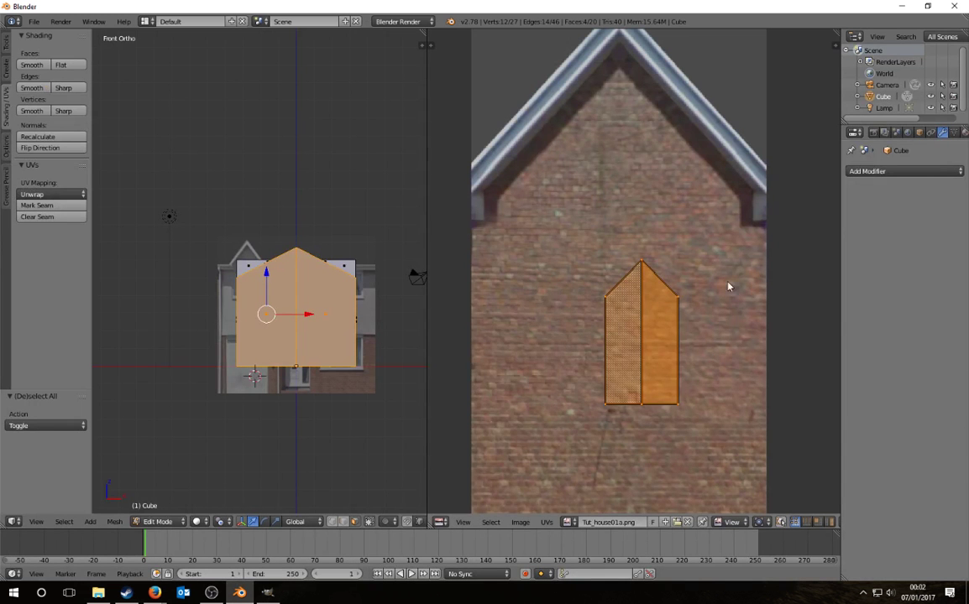
scroll(618, 313, "down", 2)
key("g")
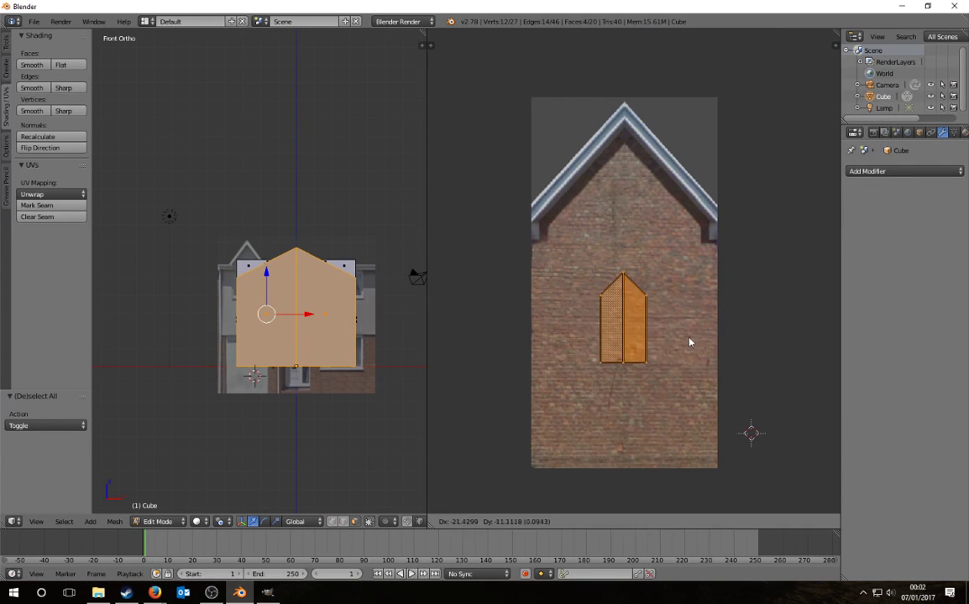
left_click(690, 339)
key("s")
left_click(545, 151)
Step: Move the enlarged UVs up over the brick gable, then nudge them slightly down
key("g")
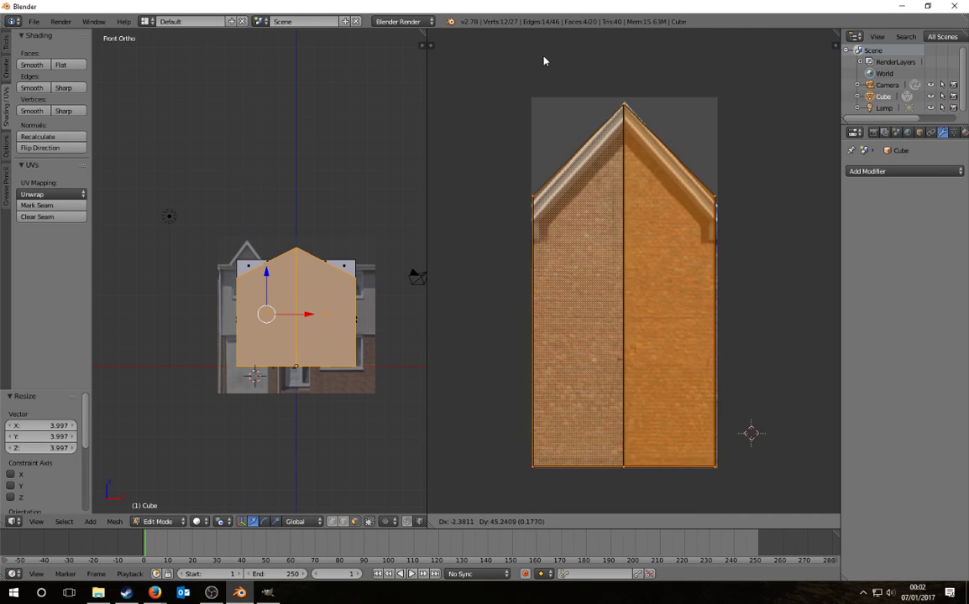
left_click(545, 60)
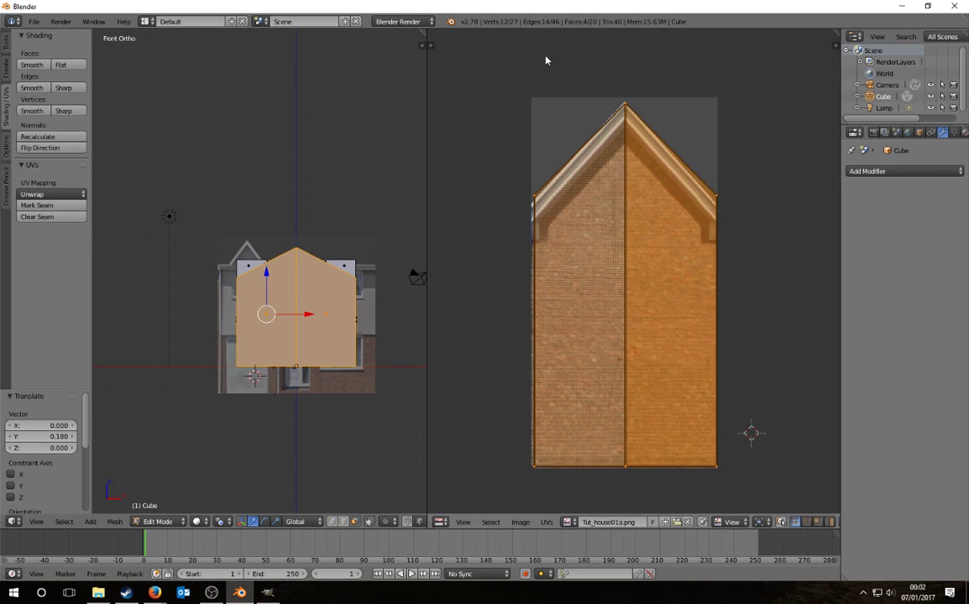
scroll(347, 244, "up", 1)
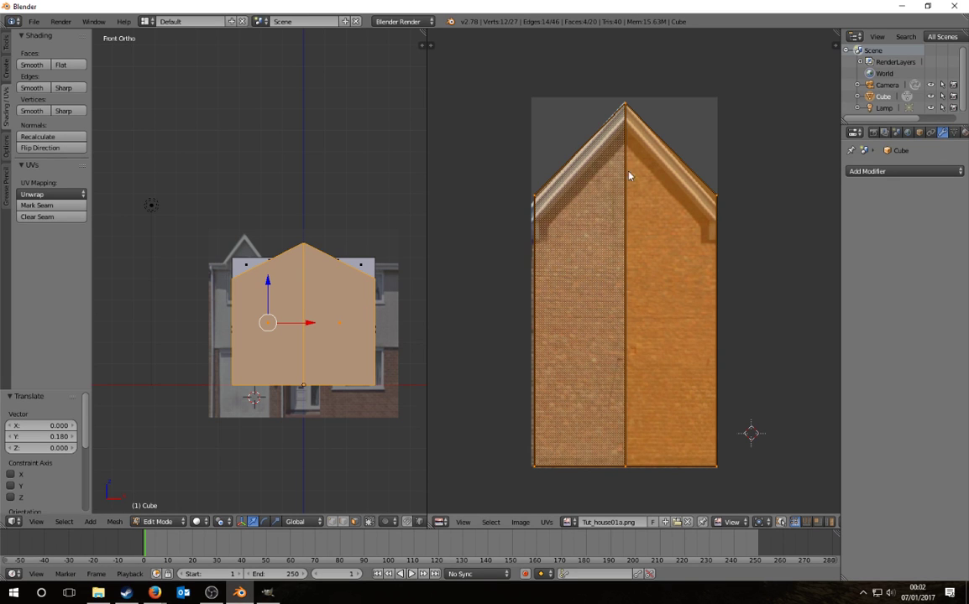
key("a")
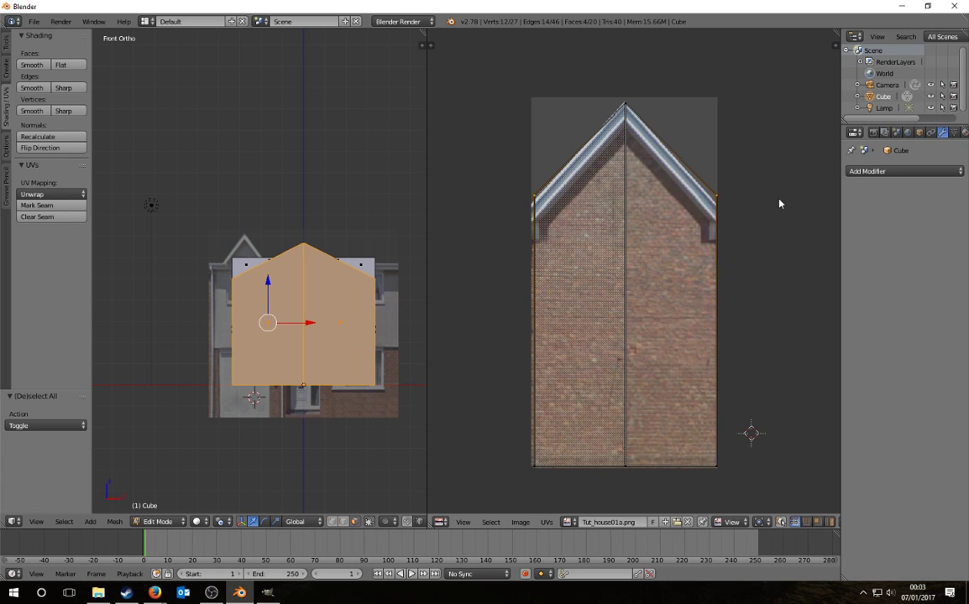
key("g")
left_click(779, 211)
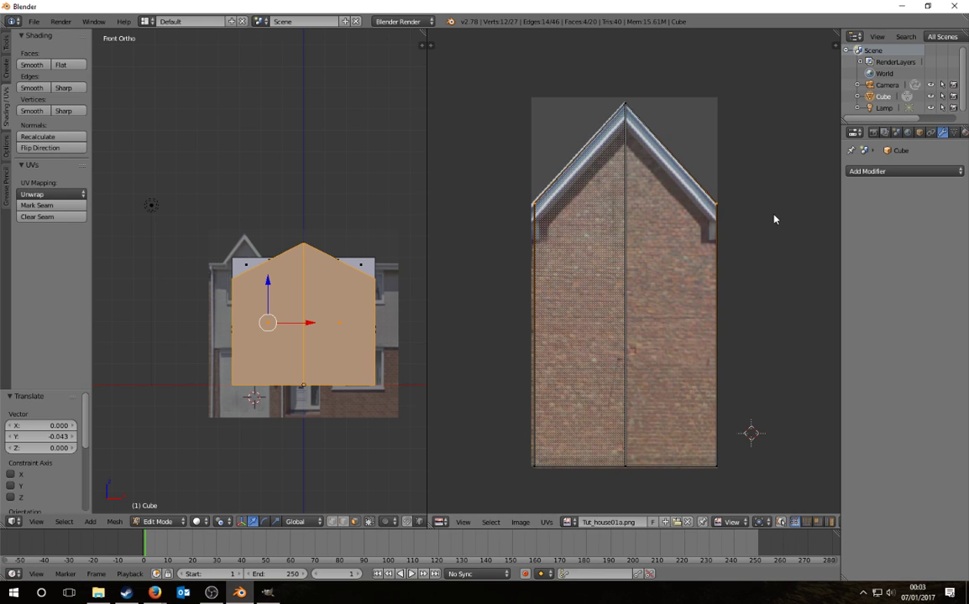
left_click(198, 522)
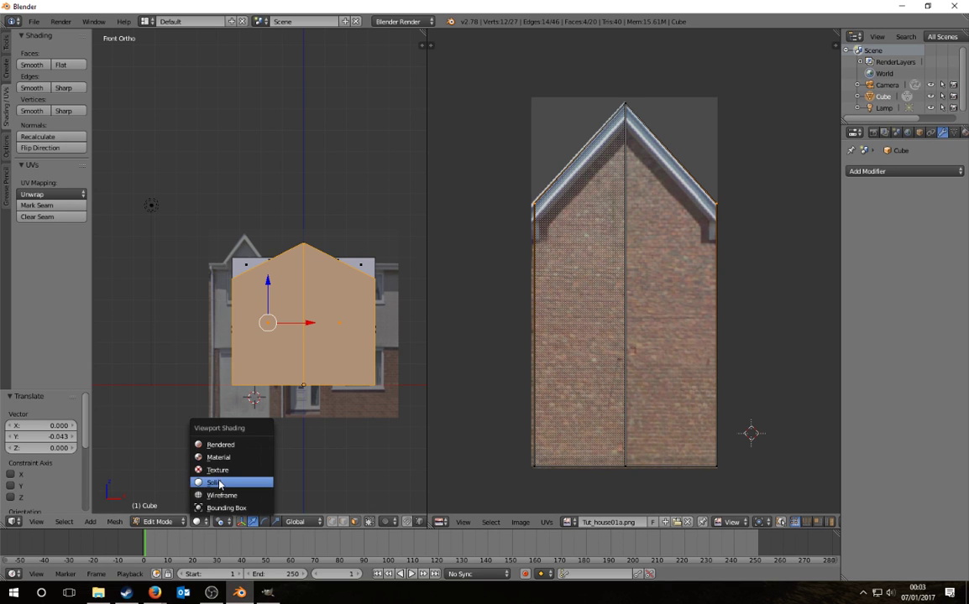
Step: Switch to solid shading and move the lamp back along Y and across X
left_click(219, 485)
middle_click_drag(312, 361, 257, 155)
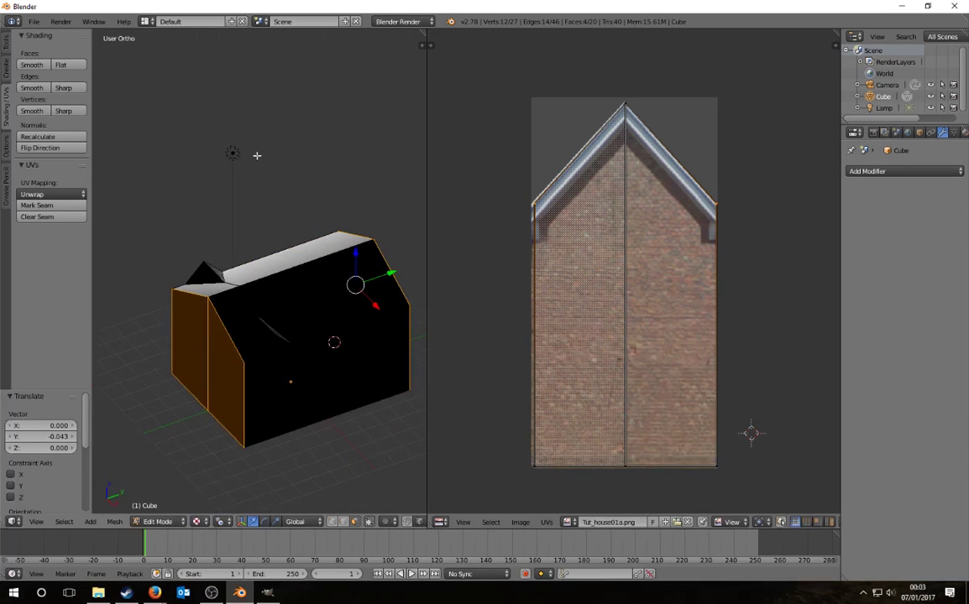
key("Tab")
right_click(237, 158)
left_click_drag(266, 141, 100, 226)
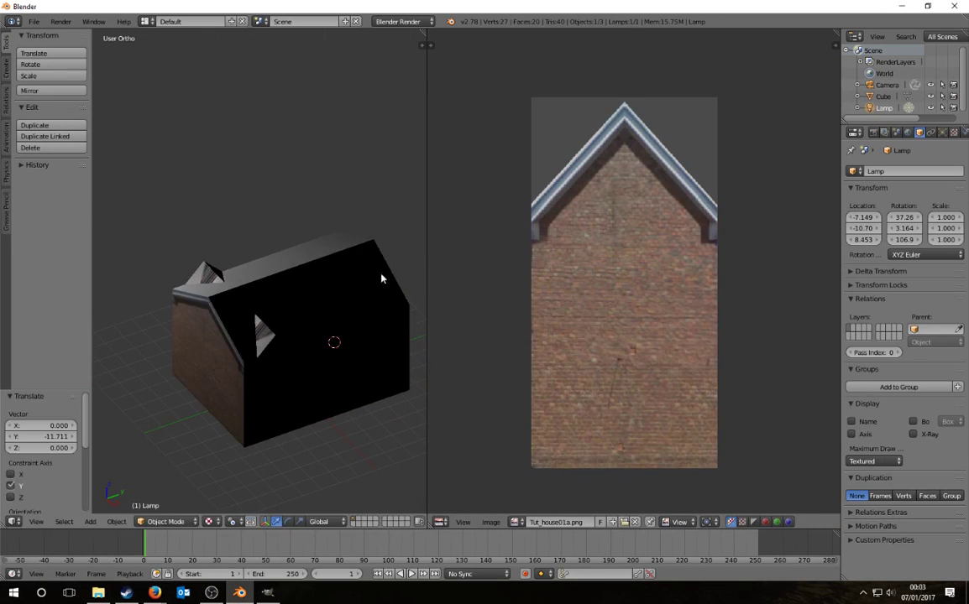
scroll(369, 279, "down", 4)
left_click_drag(163, 271, 200, 314)
left_click_drag(225, 281, 169, 306)
Step: View the brick gable and undo the lamp's last move
middle_click_drag(290, 378, 316, 335)
scroll(288, 339, "up", 6)
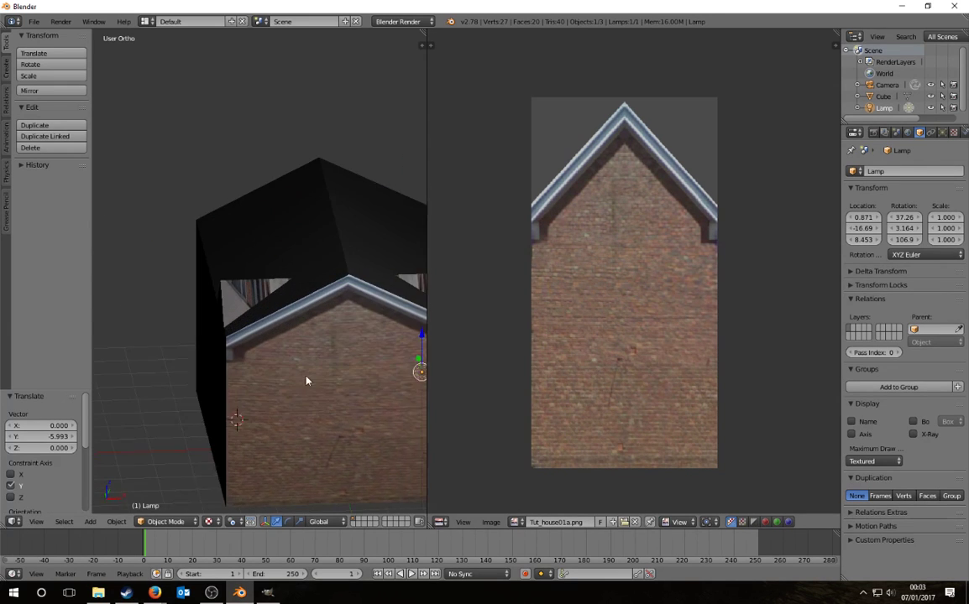
scroll(359, 309, "up", 6)
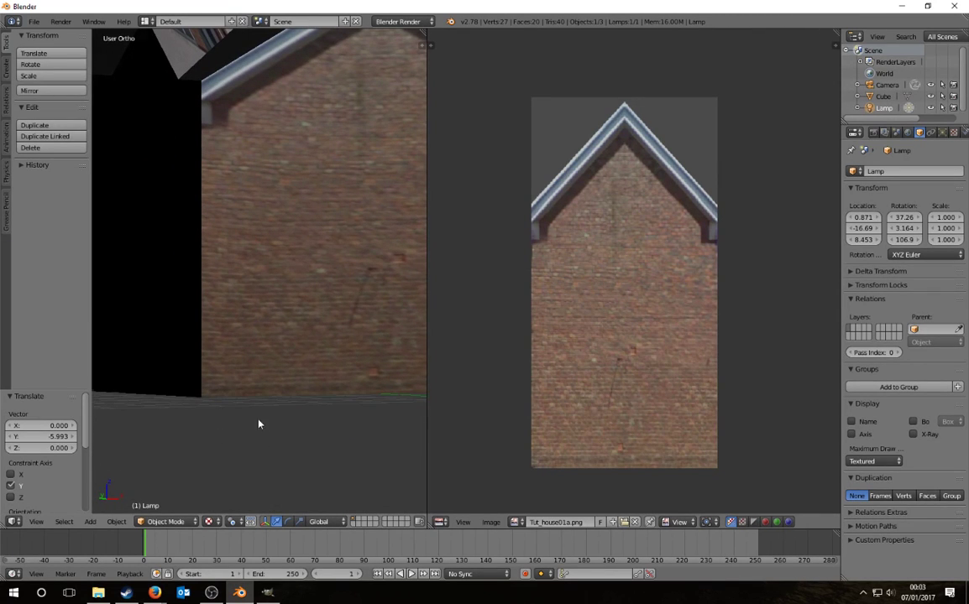
scroll(313, 236, "down", 6)
middle_click_drag(314, 235, 269, 278)
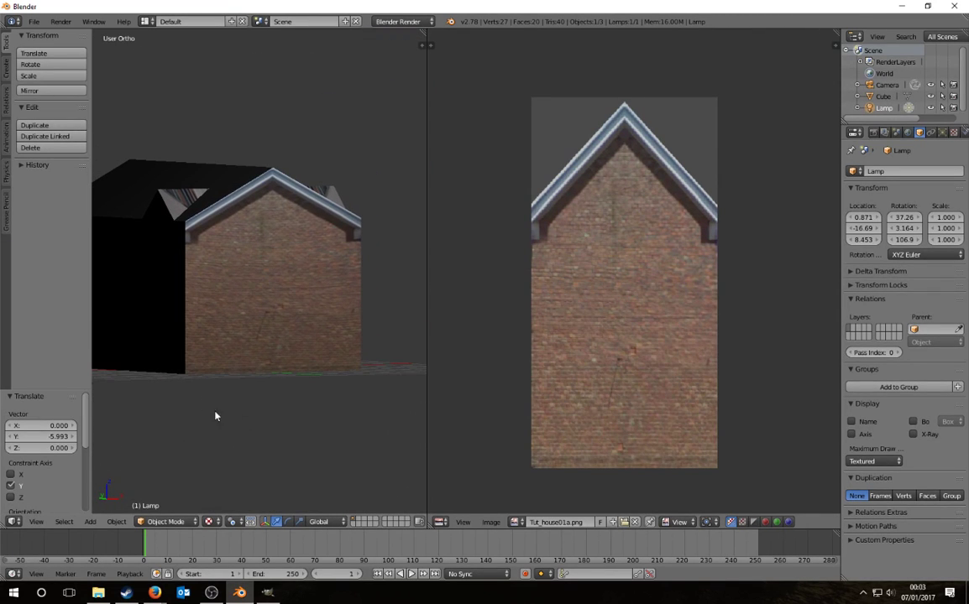
key("ctrl+z")
middle_click_drag(389, 304, 282, 333)
Step: Check the house's UVs, clear the lamp's rotation, and re-enter Edit Mode on the house
right_click(280, 331)
key("Tab")
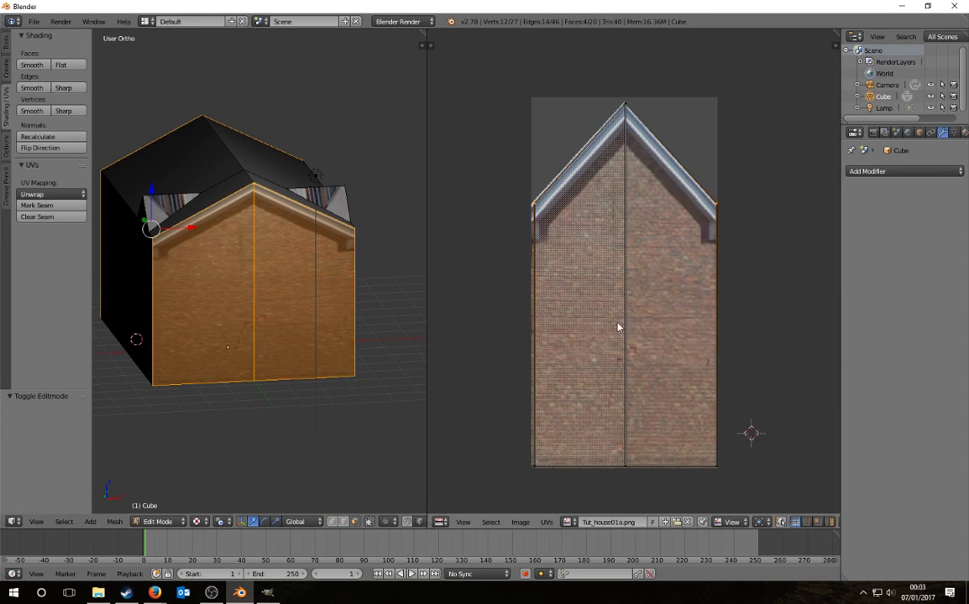
key("Tab")
right_click(327, 335)
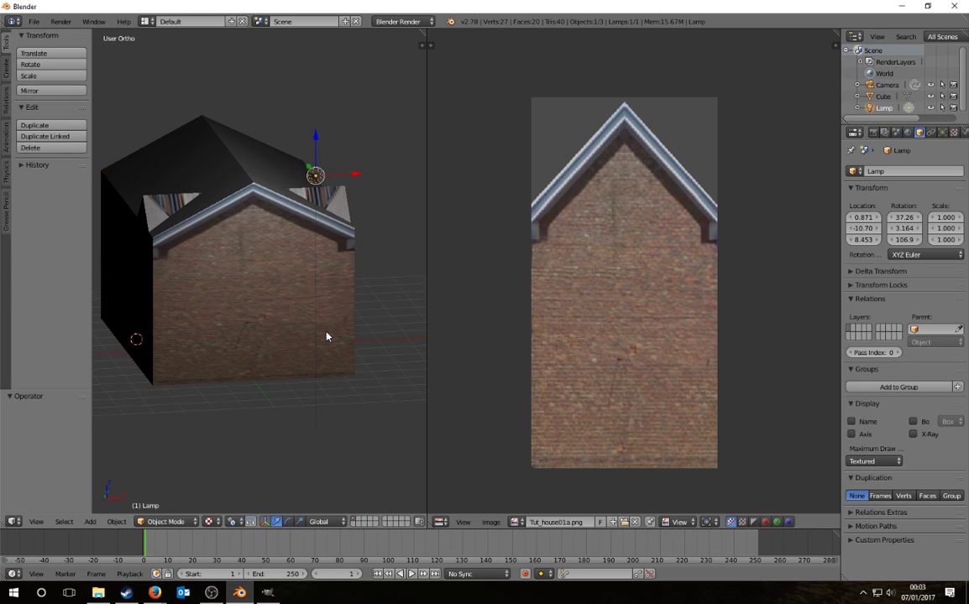
key("alt+r")
right_click(326, 341)
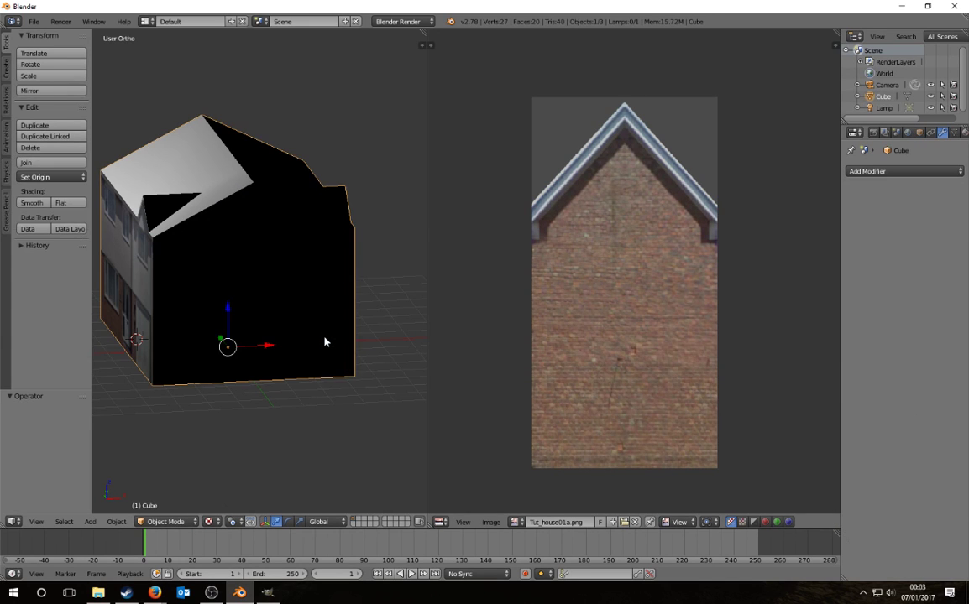
key("Tab")
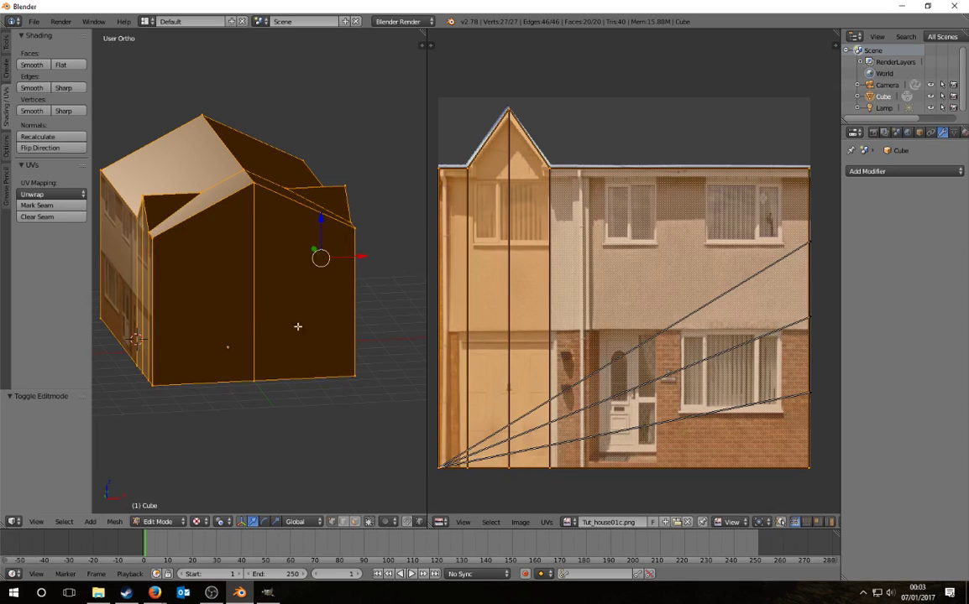
Step: Select two adjacent side wall faces and load Tut_house01a.png into the UV editor
right_click(294, 290)
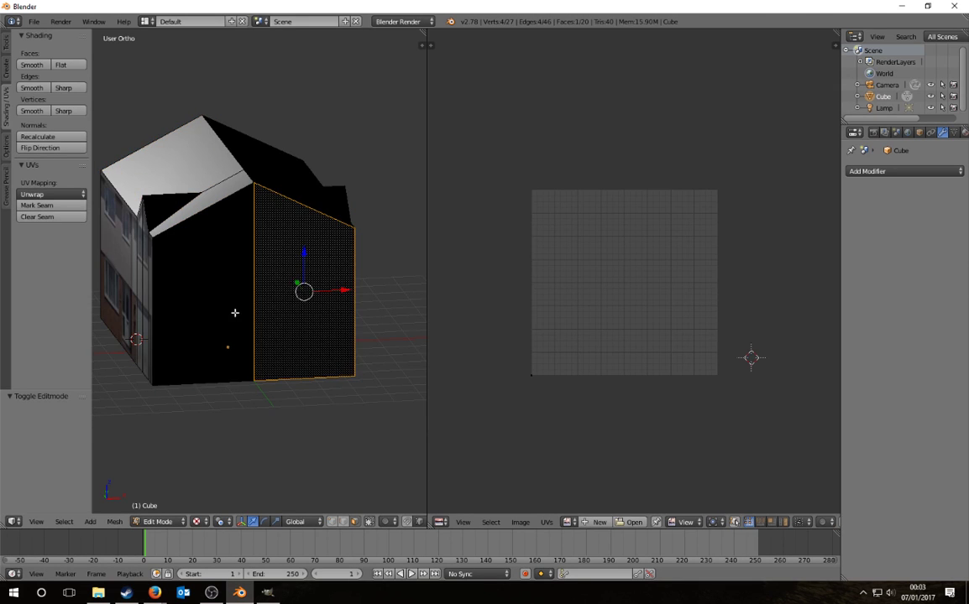
right_click(234, 314, "shift")
scroll(621, 351, "down", 2)
key("alt+o")
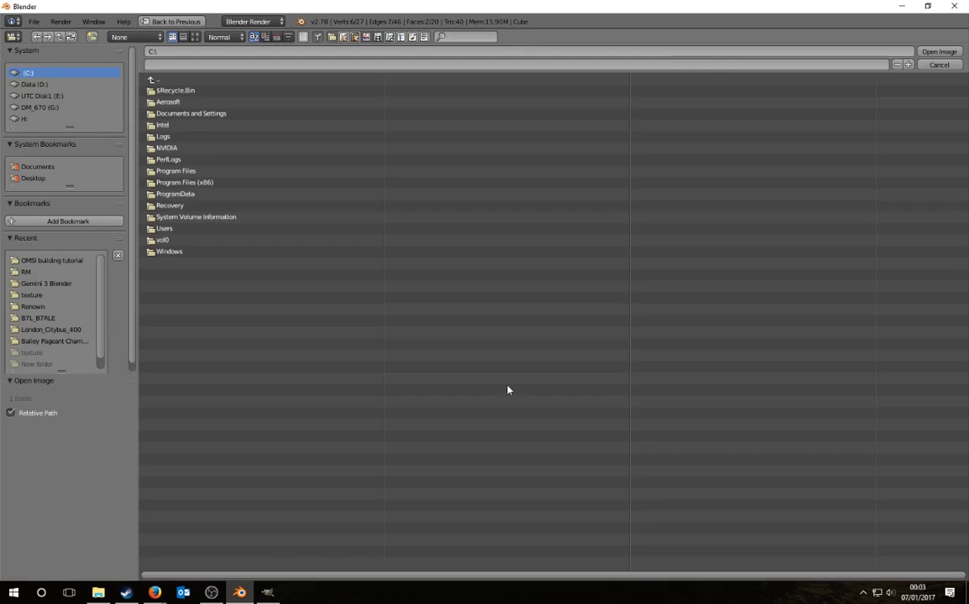
left_click(31, 178)
left_click(177, 90)
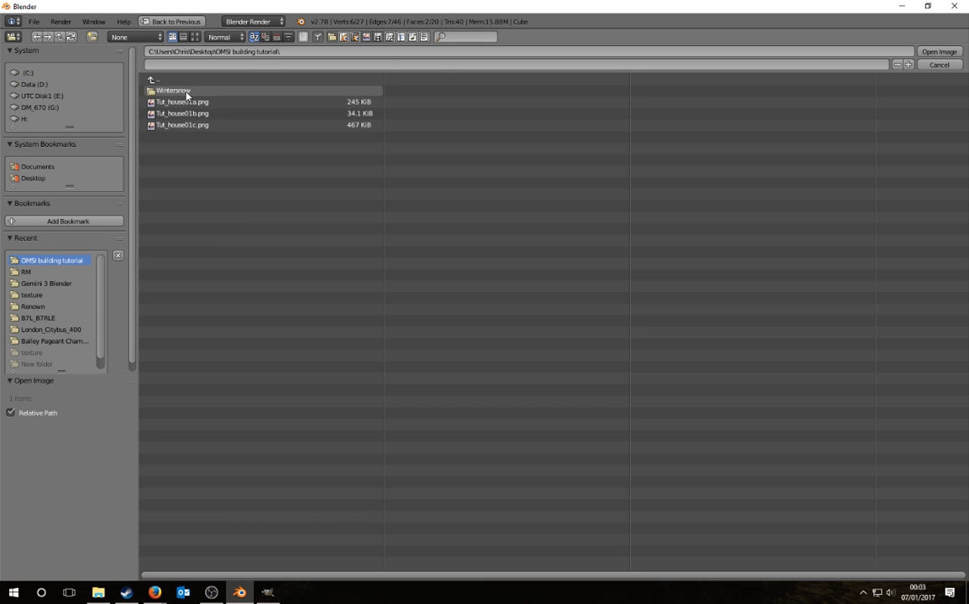
left_click(181, 101)
left_click(938, 51)
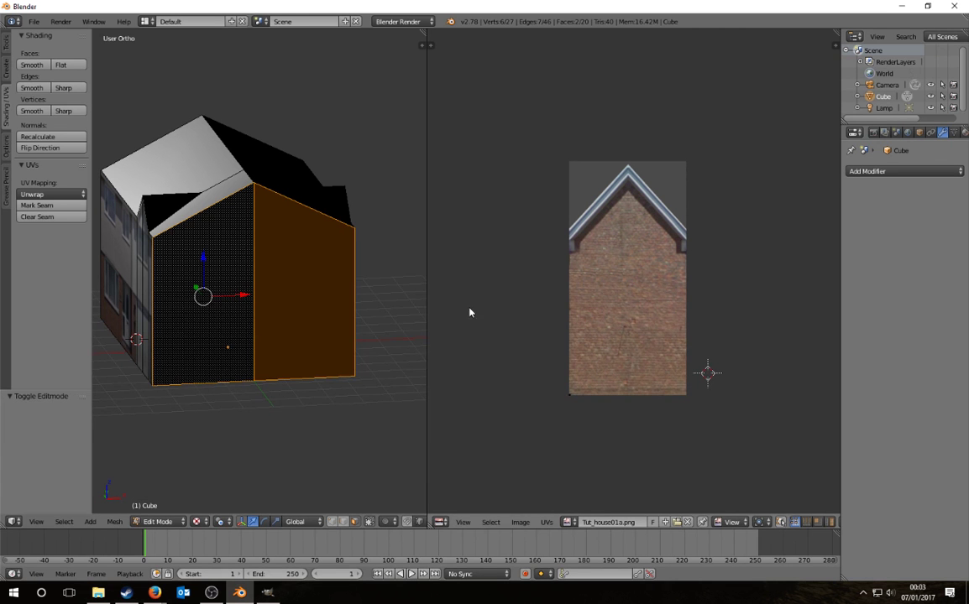
Step: Project the faces' UVs from the orthographic front view, fitted to image bounds
key("KP_1")
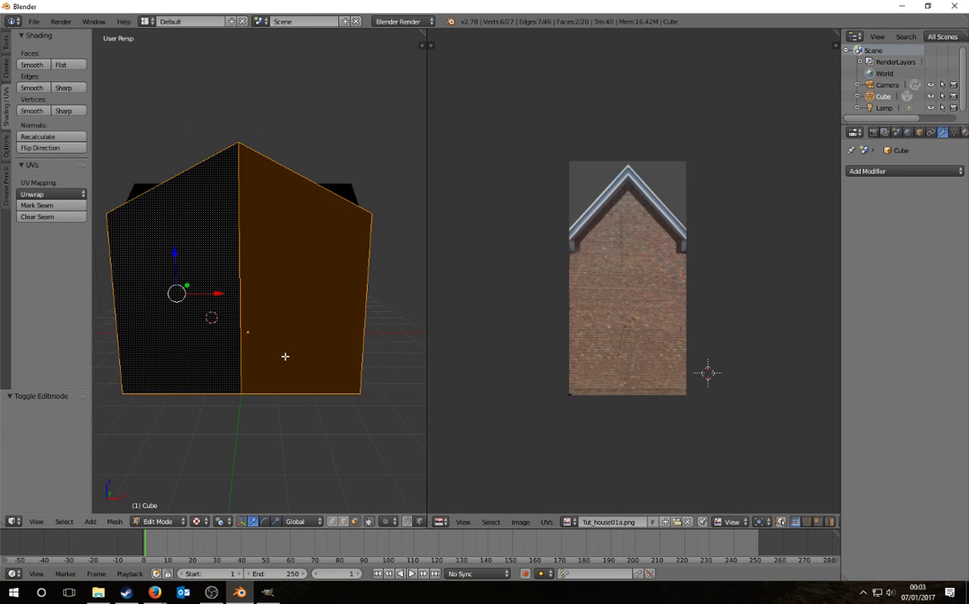
key("KP_5")
key("KP_5")
left_click(44, 194)
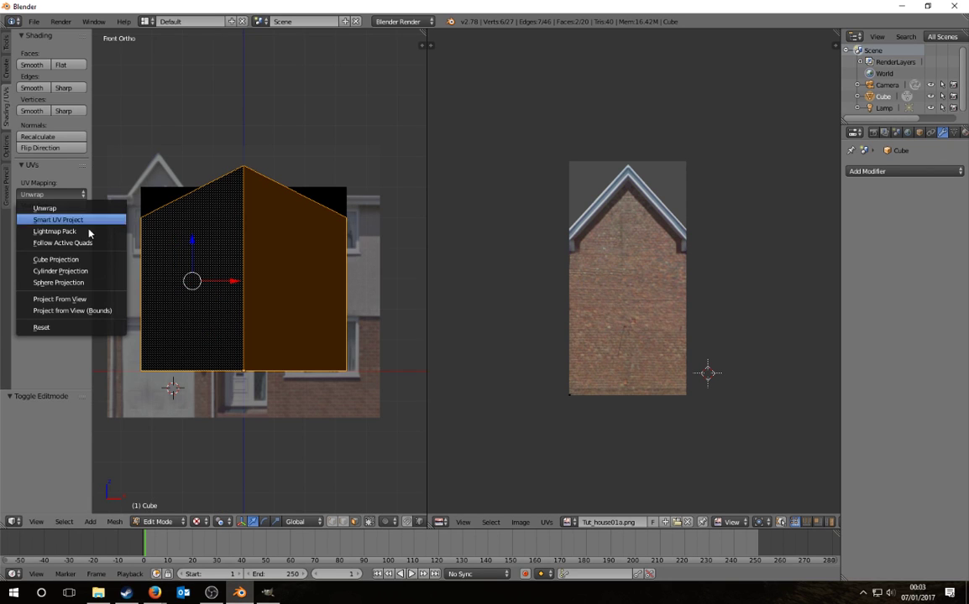
left_click(88, 311)
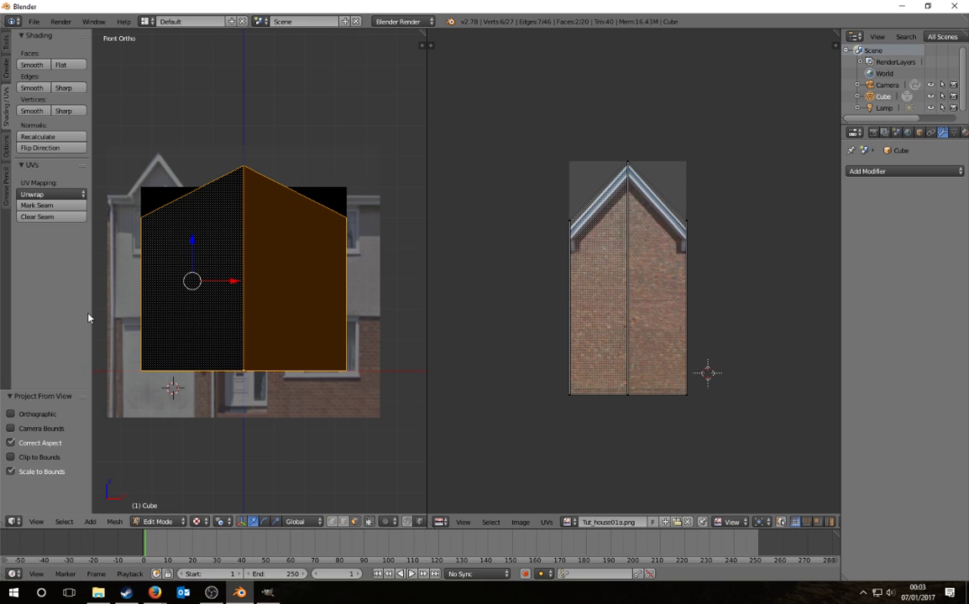
scroll(701, 282, "up", 2)
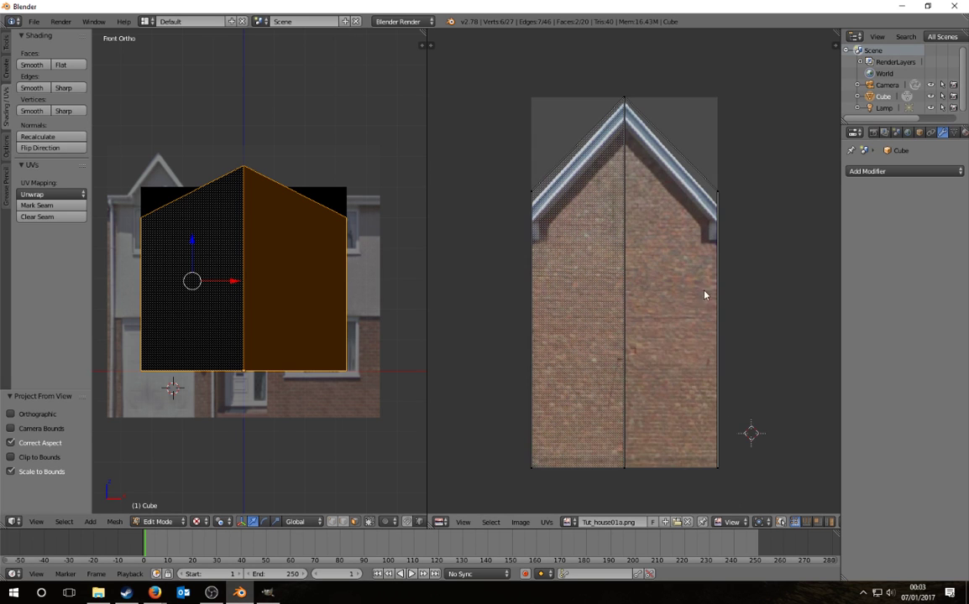
key("a")
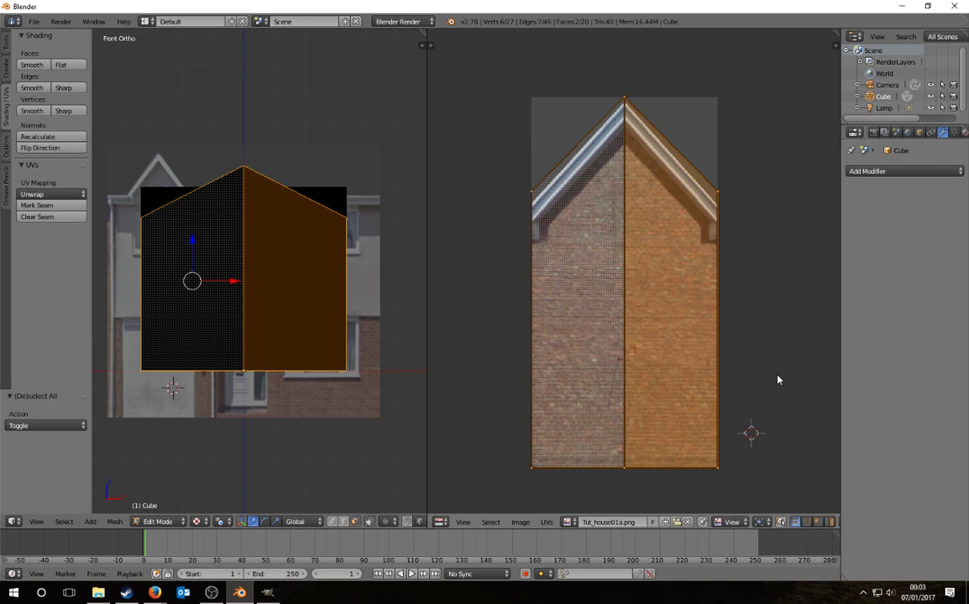
Step: Scale the UV island vertically and move it down along Y
key("s")
key("y")
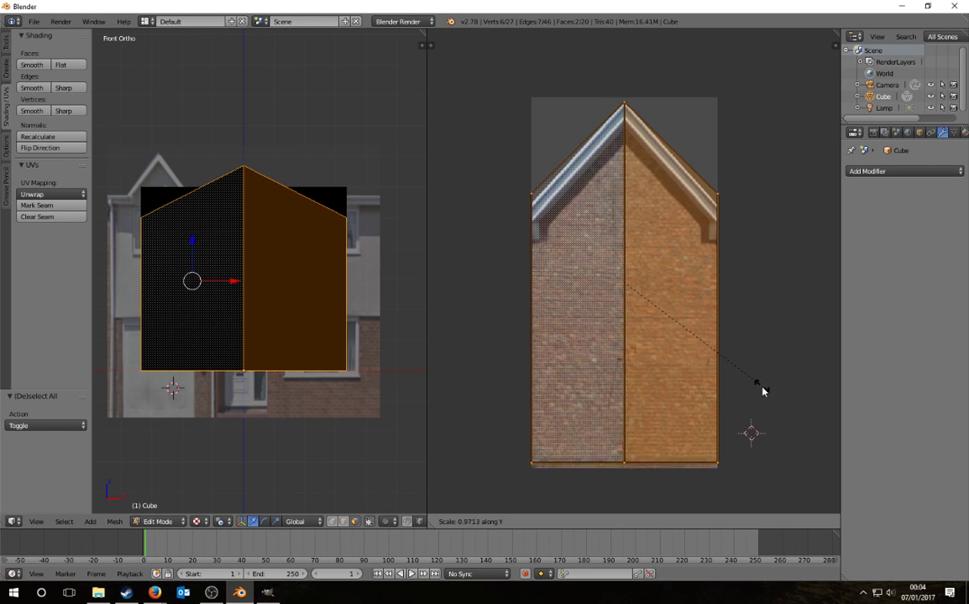
left_click(753, 430)
key("g")
key("y")
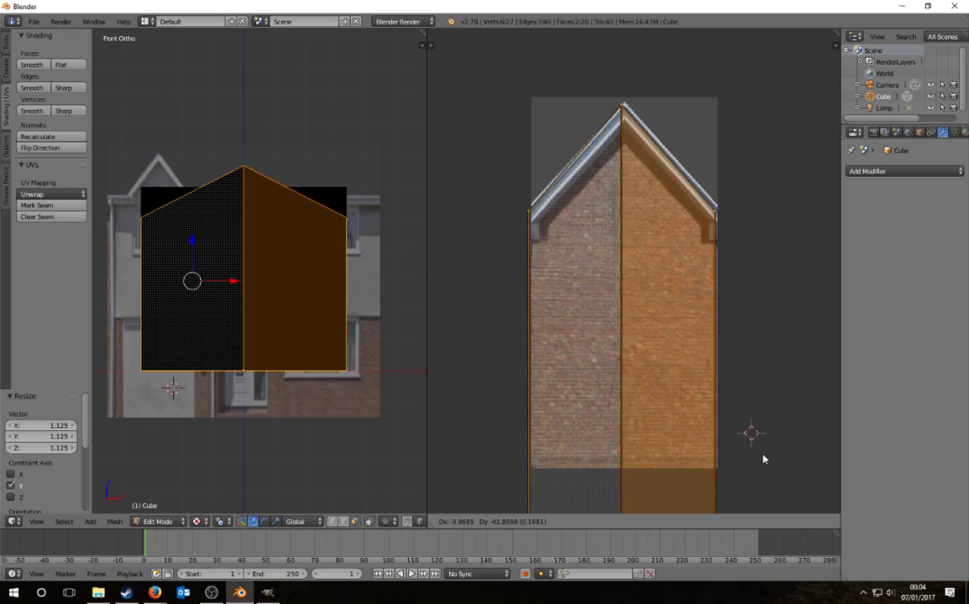
left_click(761, 456)
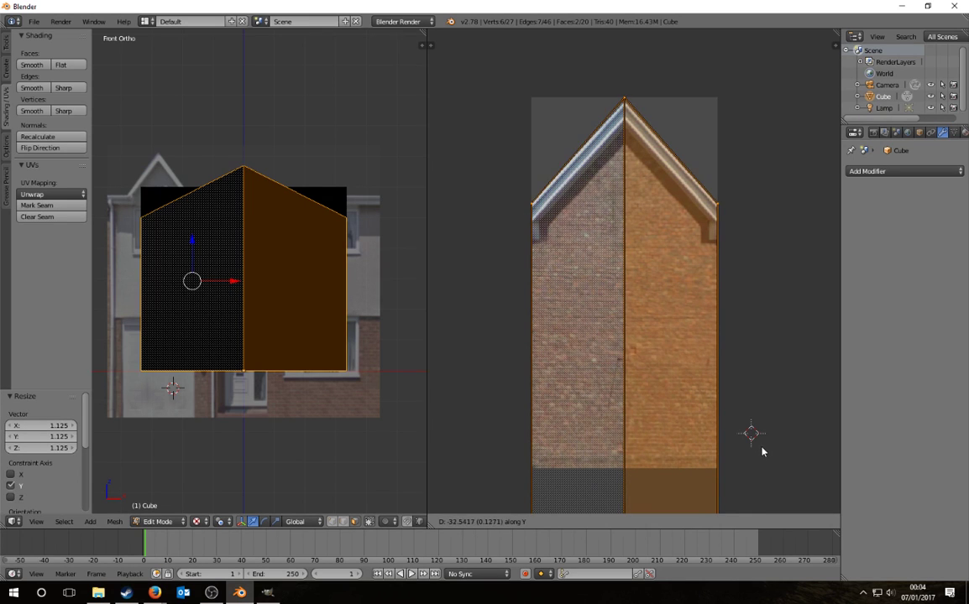
Step: Rescale the UVs vertically once more and nudge them up to match the roof peak
key("s")
key("y")
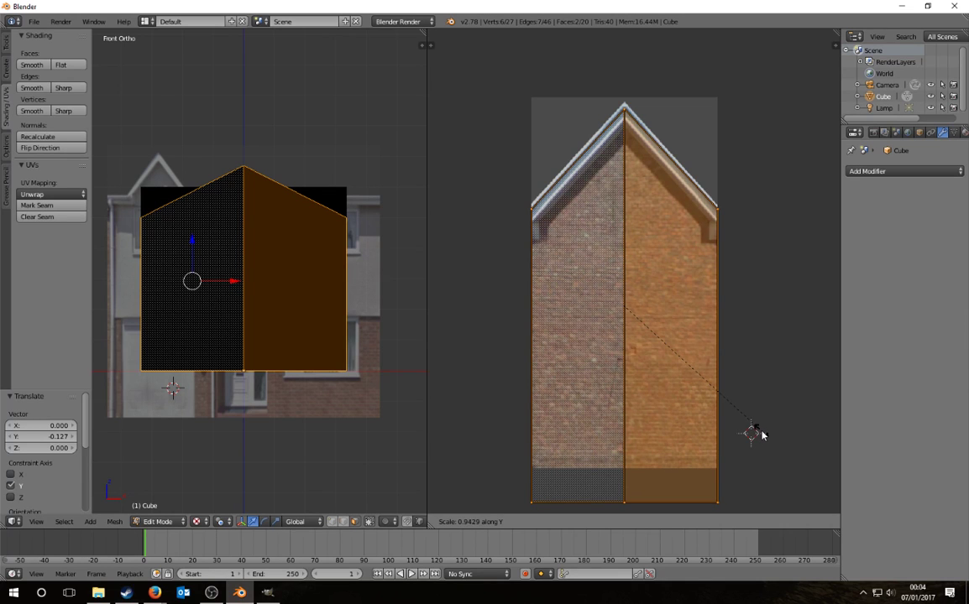
left_click(762, 435)
key("s")
key("y")
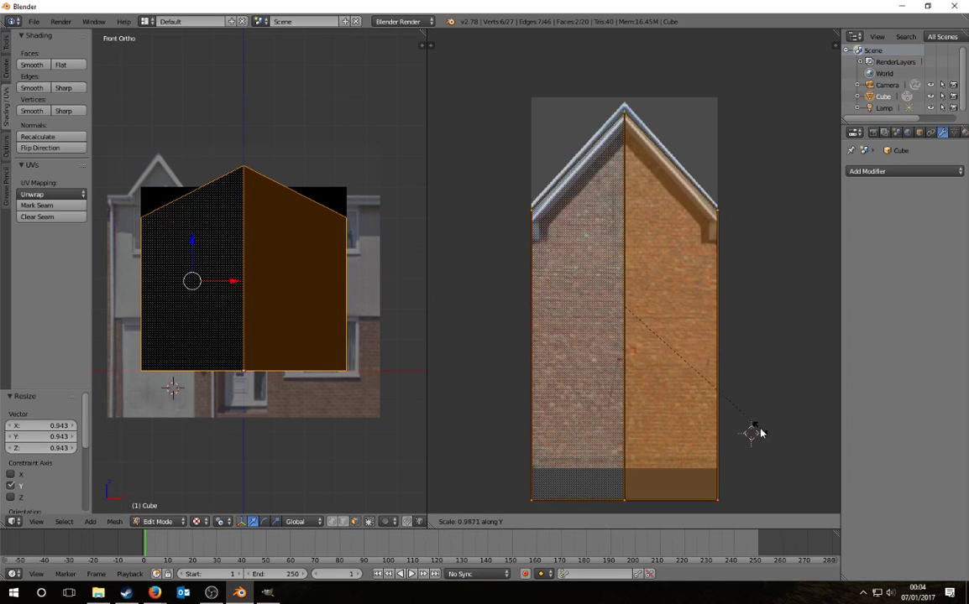
right_click(761, 435)
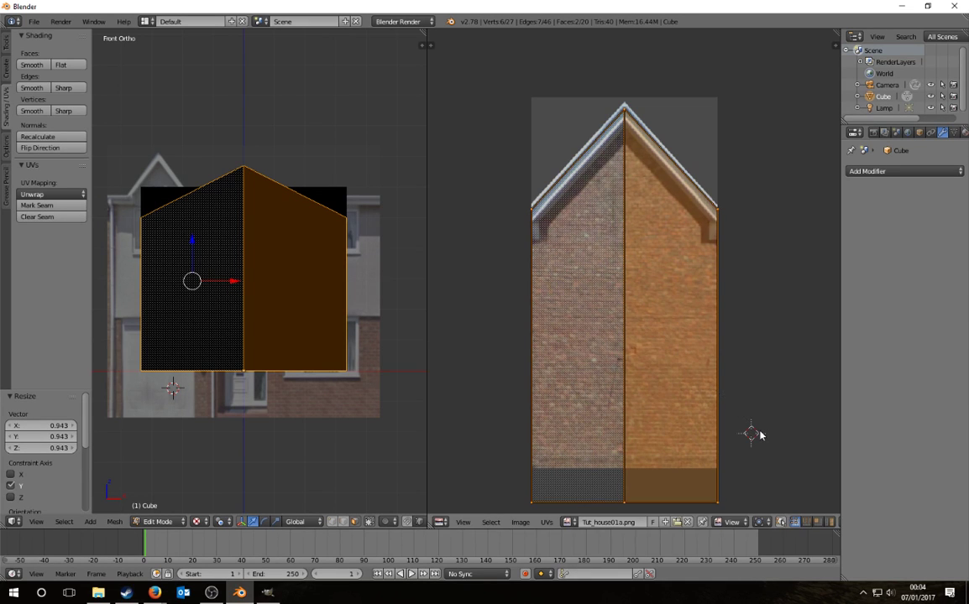
key("g")
key("y")
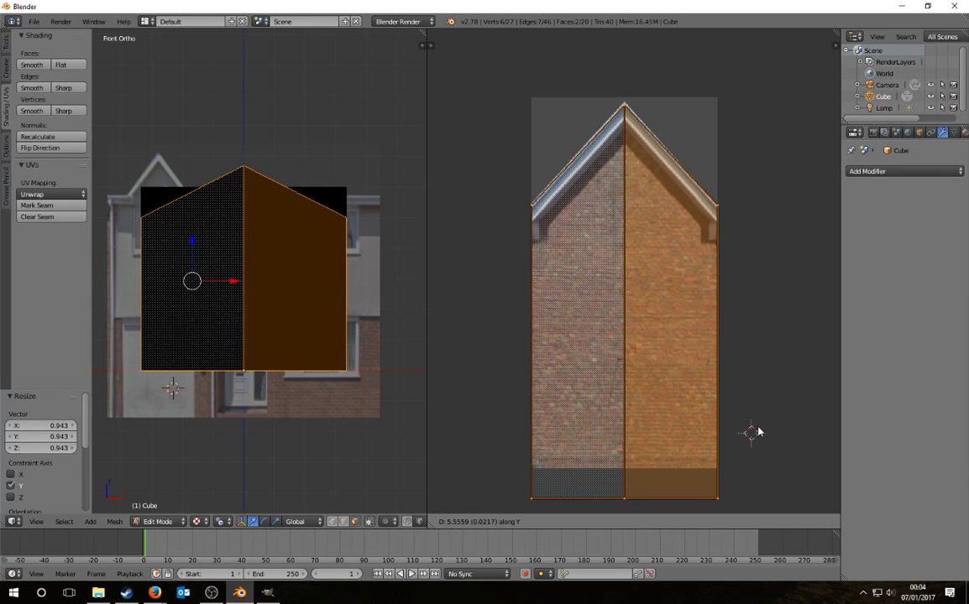
left_click(758, 431)
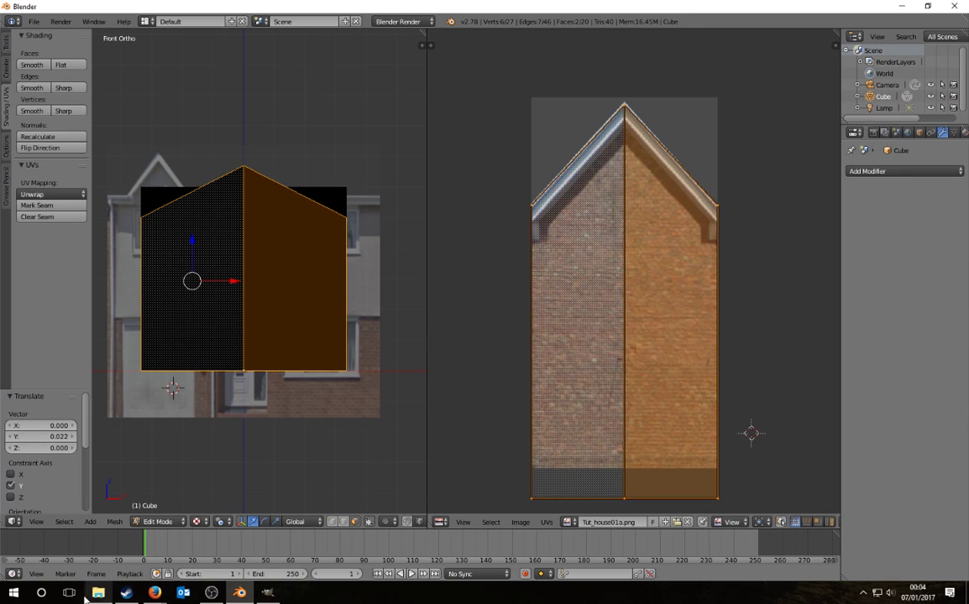
Step: Launch paint.net and open the recent file Tut_house01a.png
left_click(46, 595)
type("paint.net")
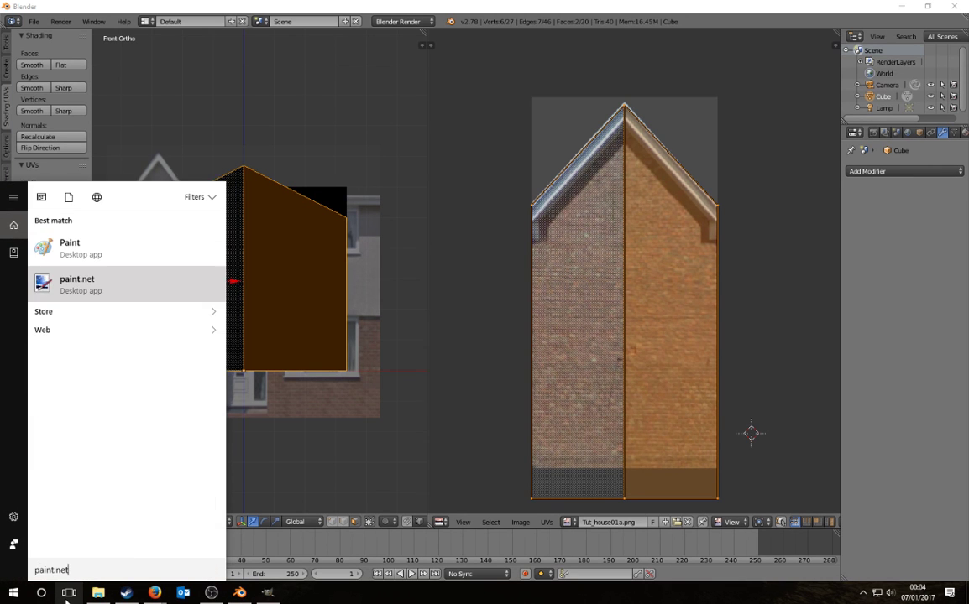
key("Return")
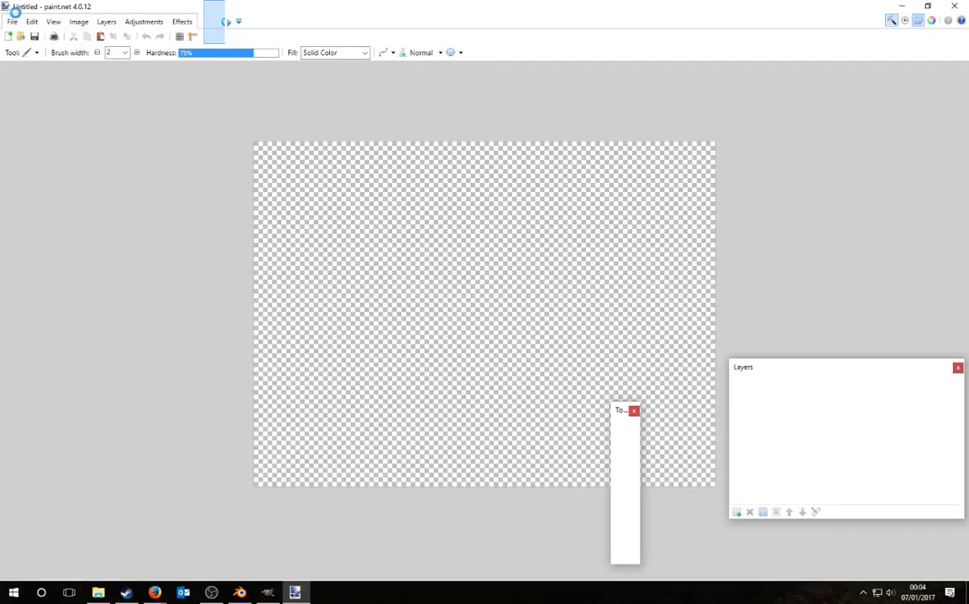
left_click(12, 21)
mouse_move(44, 60)
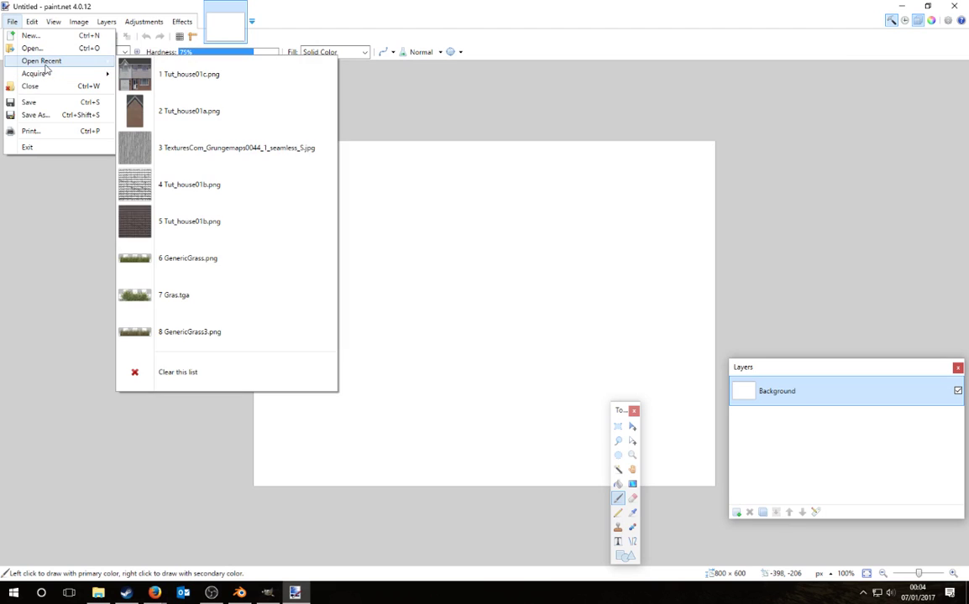
left_click(191, 109)
Step: Extend the canvas height to 550 pixels and select a full-width mid-wall brick strip
left_click(617, 426)
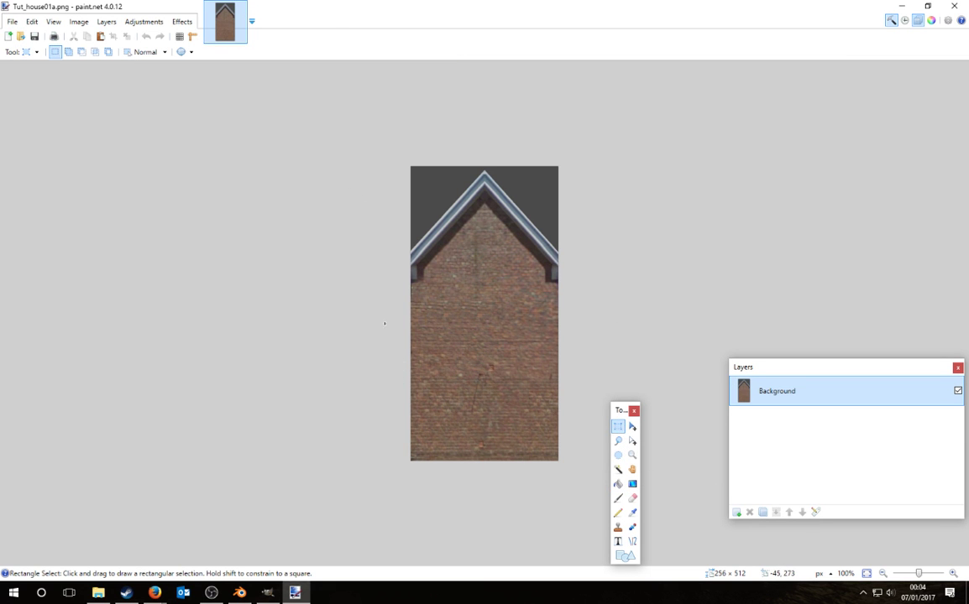
left_click_drag(385, 324, 632, 354)
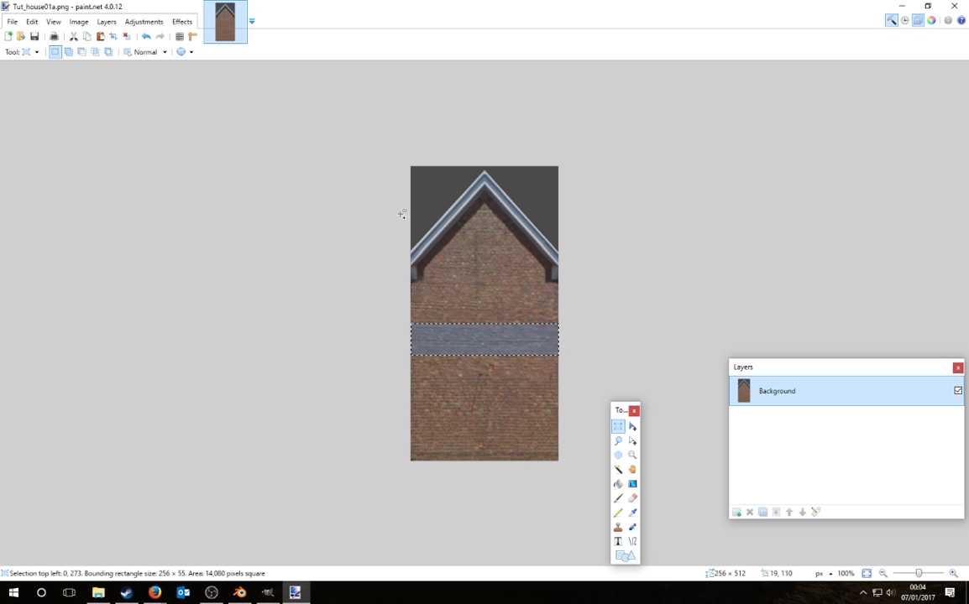
left_click(79, 22)
left_click(103, 60)
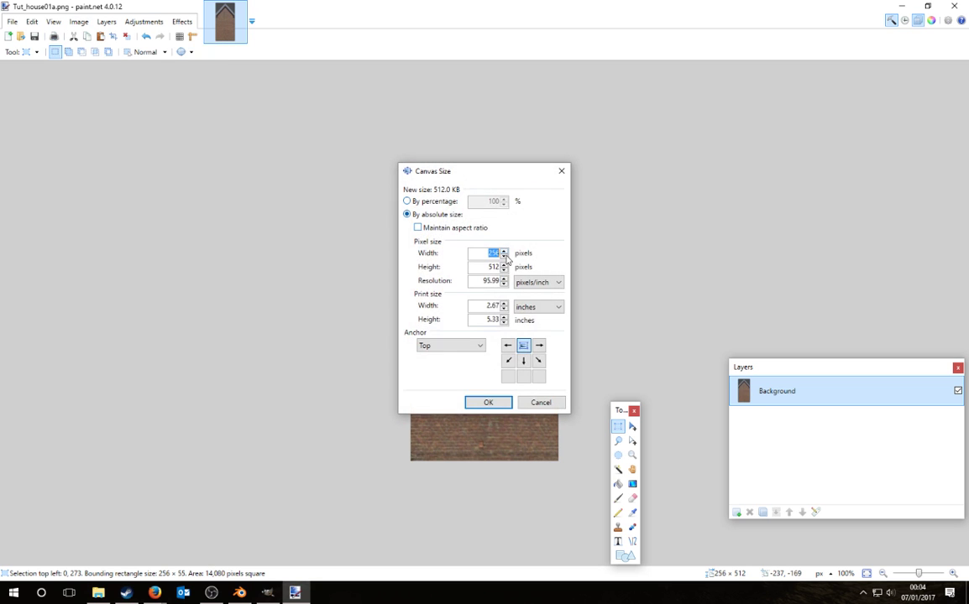
key("Tab")
type("550")
key("Return")
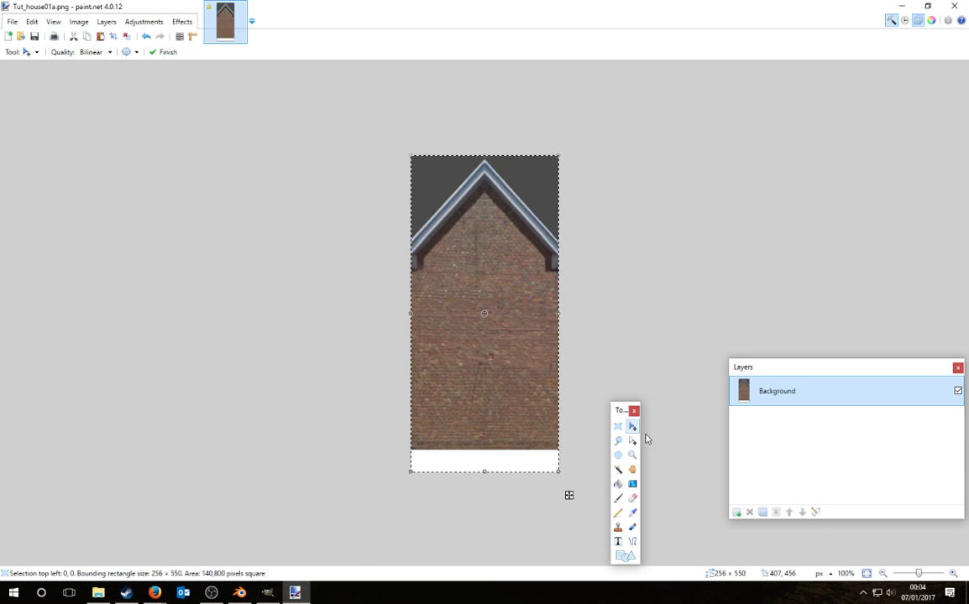
key("s")
left_click_drag(406, 311, 627, 335)
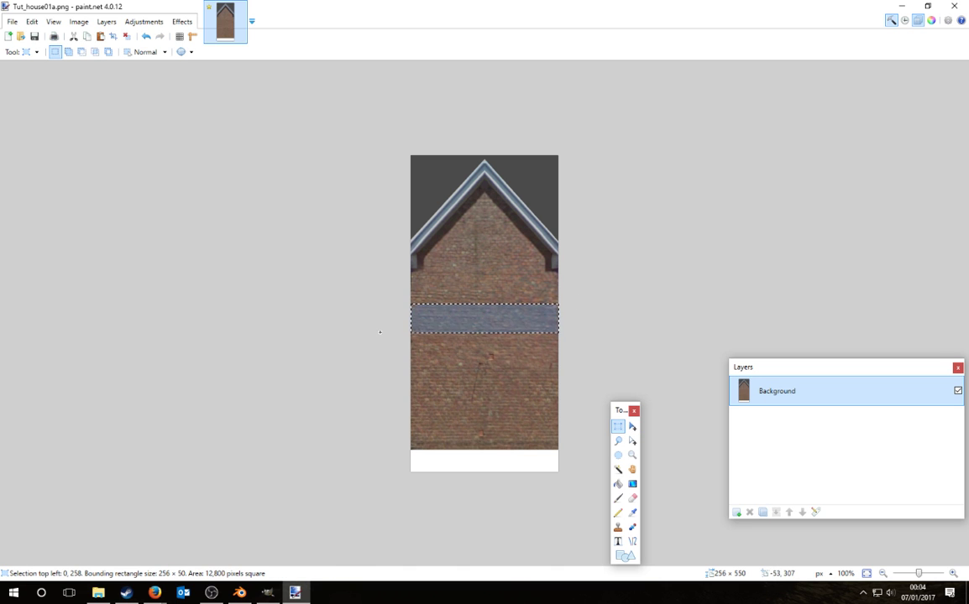
Step: Paste the brick strip onto a new layer at the bottom, soften edges with a size-24 eraser, merge down
left_click(737, 512)
key("ctrl+v")
left_click_drag(534, 310, 532, 464)
scroll(529, 507, "up", 3, "ctrl")
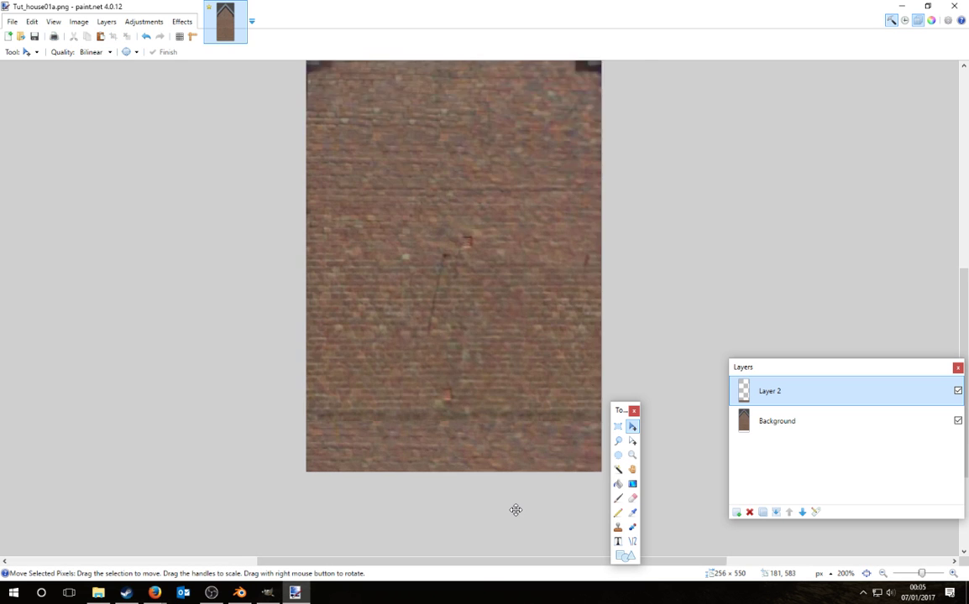
left_click(633, 498)
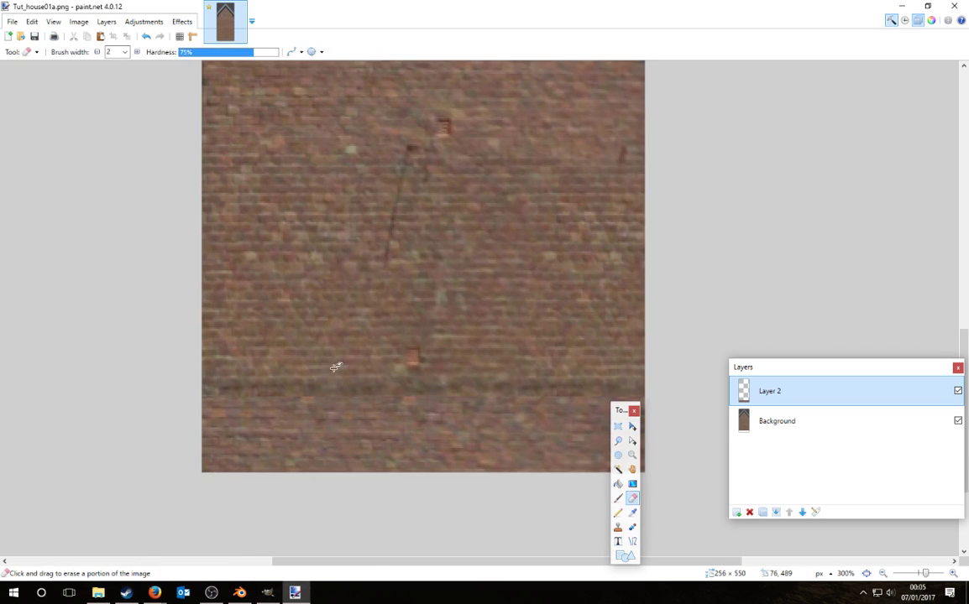
left_click_drag(187, 57, 134, 124)
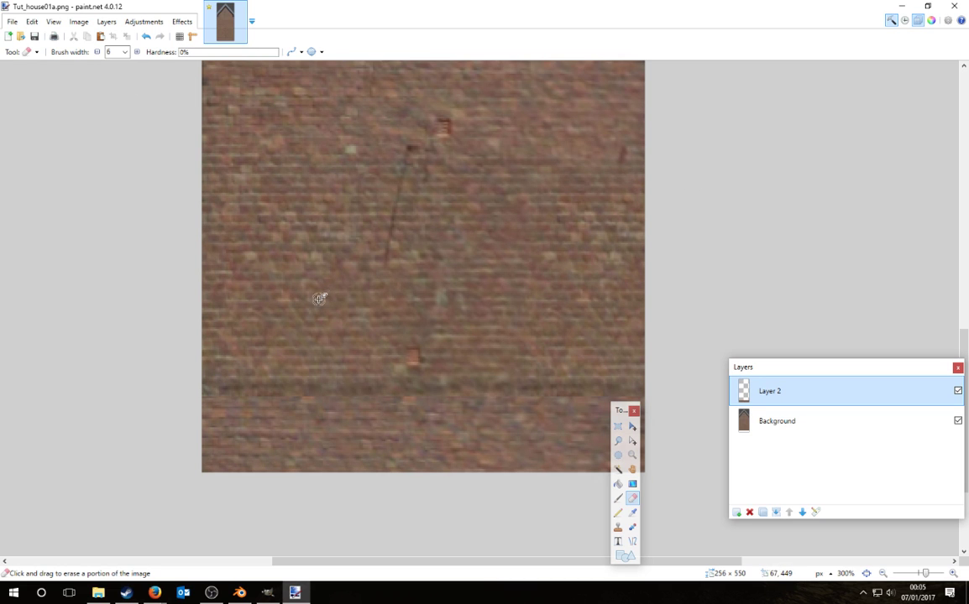
key("bracketright")
key("bracketright")
key("bracketright")
key("bracketright")
key("bracketright")
key("bracketright")
key("bracketright")
left_click(776, 512)
scroll(668, 385, "down", 5, "ctrl")
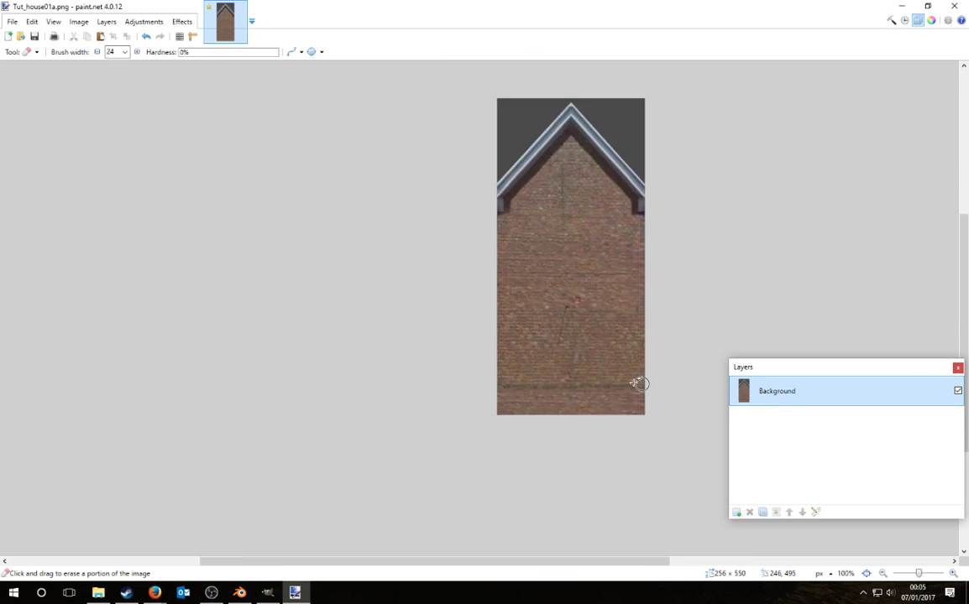
Step: Resize the image back to 512 pixels high
left_click(78, 21)
left_click(102, 60)
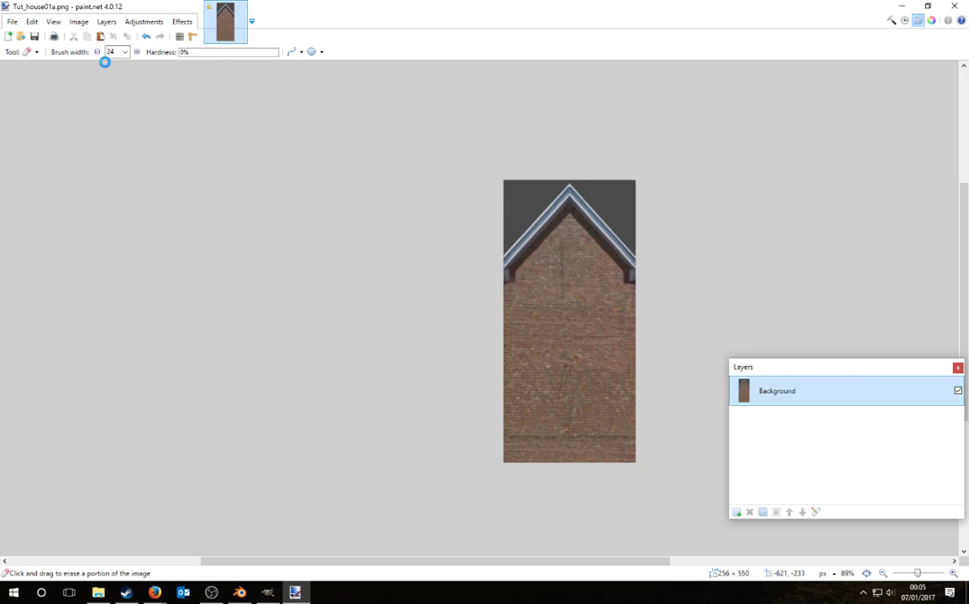
left_click(560, 170)
left_click(78, 21)
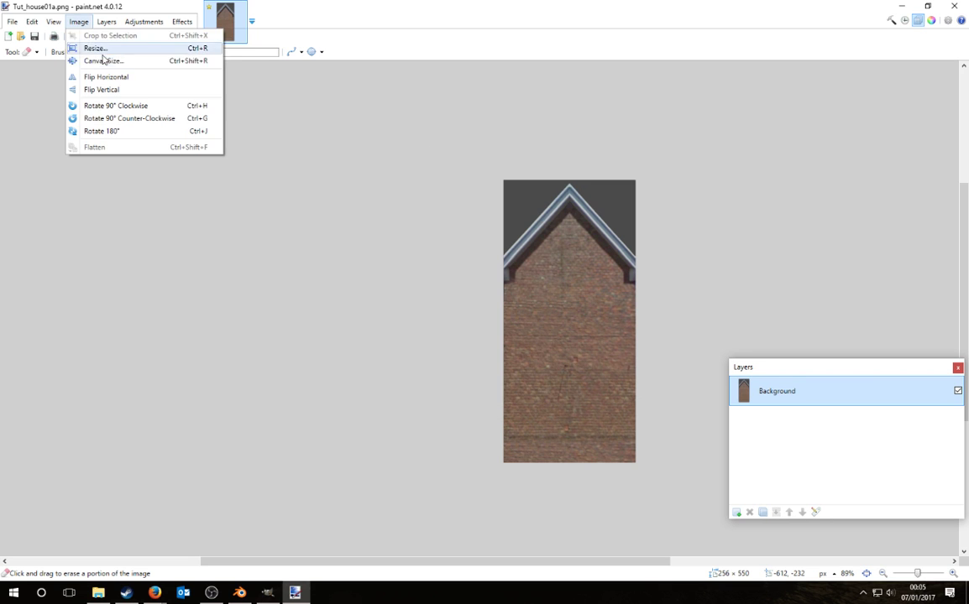
left_click(97, 48)
key("Tab")
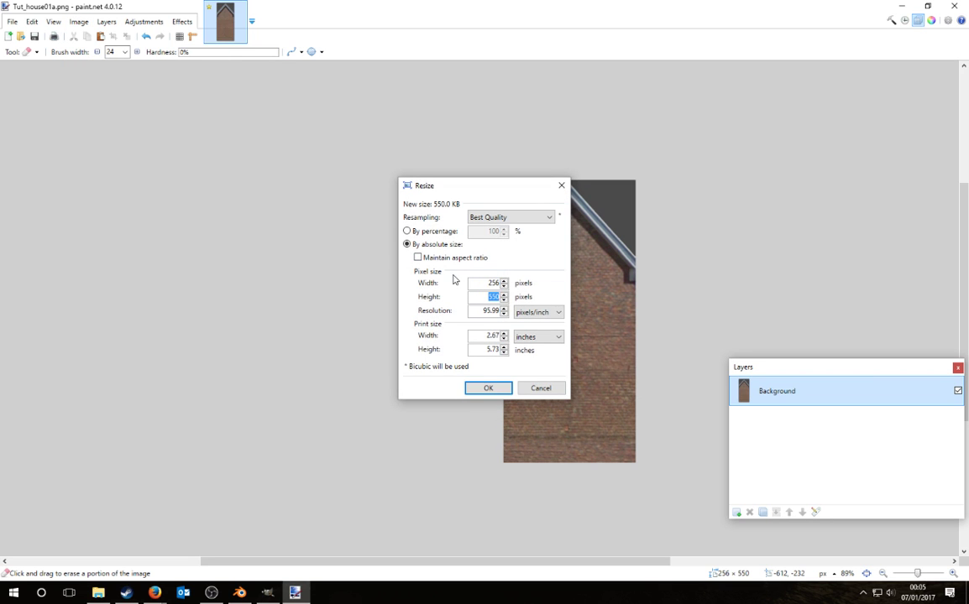
type("512")
left_click(488, 388)
Step: Save Tut_house01a.png and return to Blender
left_click(13, 21)
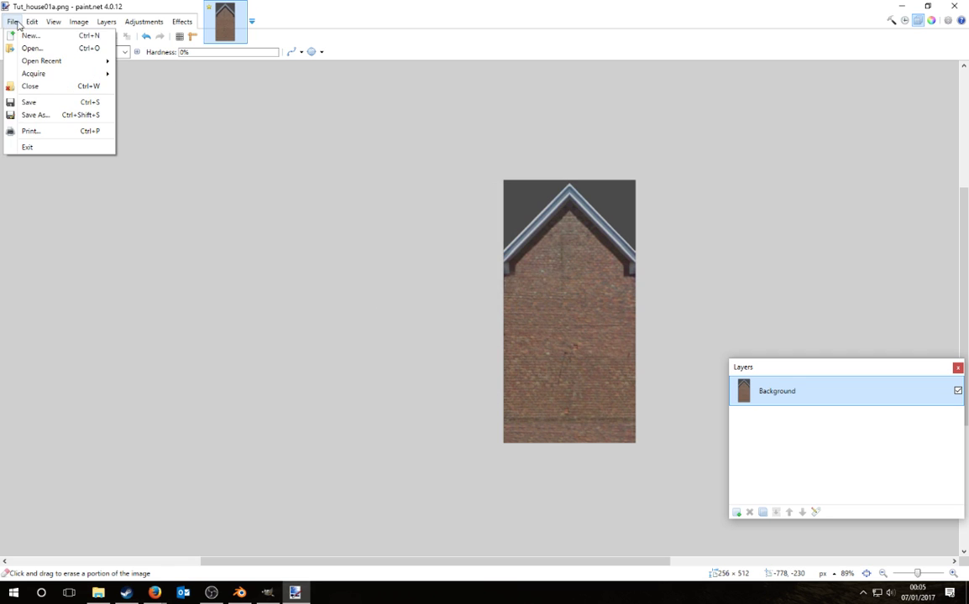
left_click(39, 103)
key("Return")
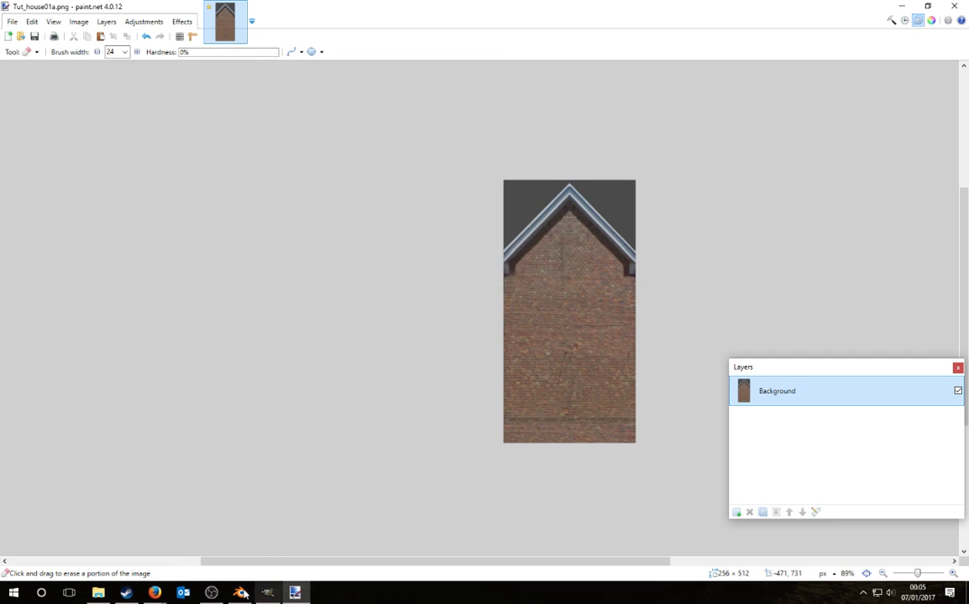
left_click(239, 593)
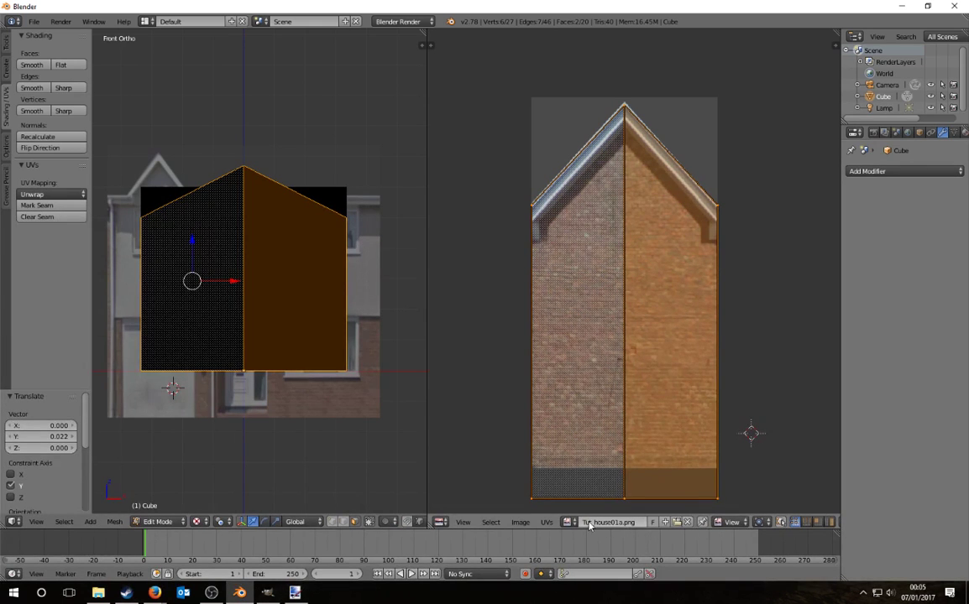
Step: Reload Tut_house01a.png, shrink the gable UVs vertically and shift them along Y
left_click(677, 523)
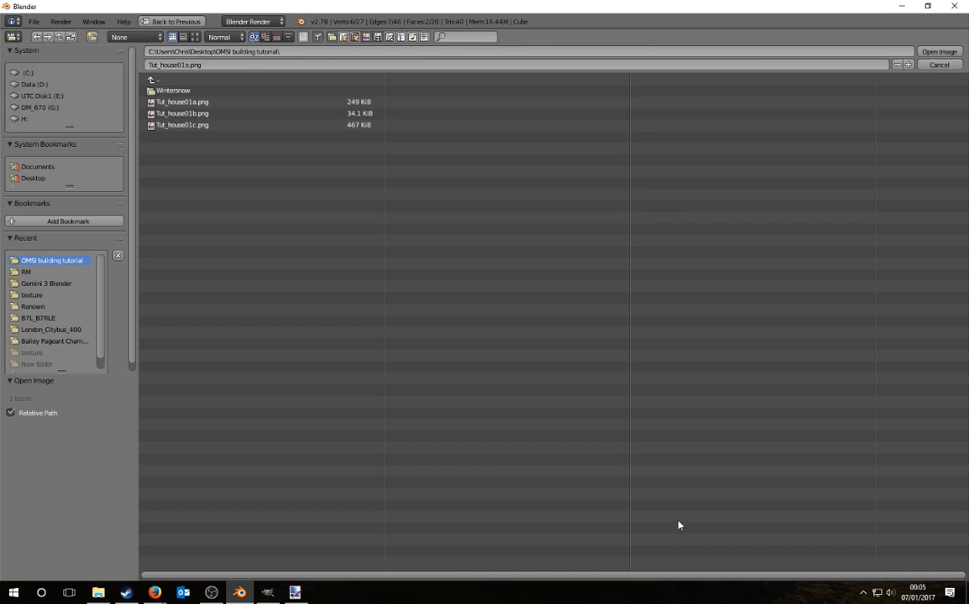
double_click(192, 102)
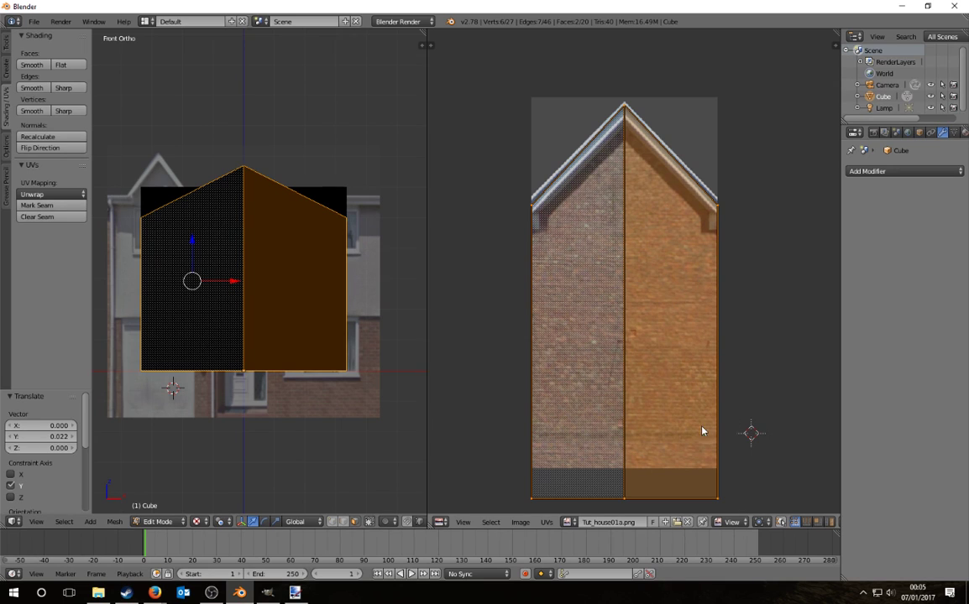
key("s")
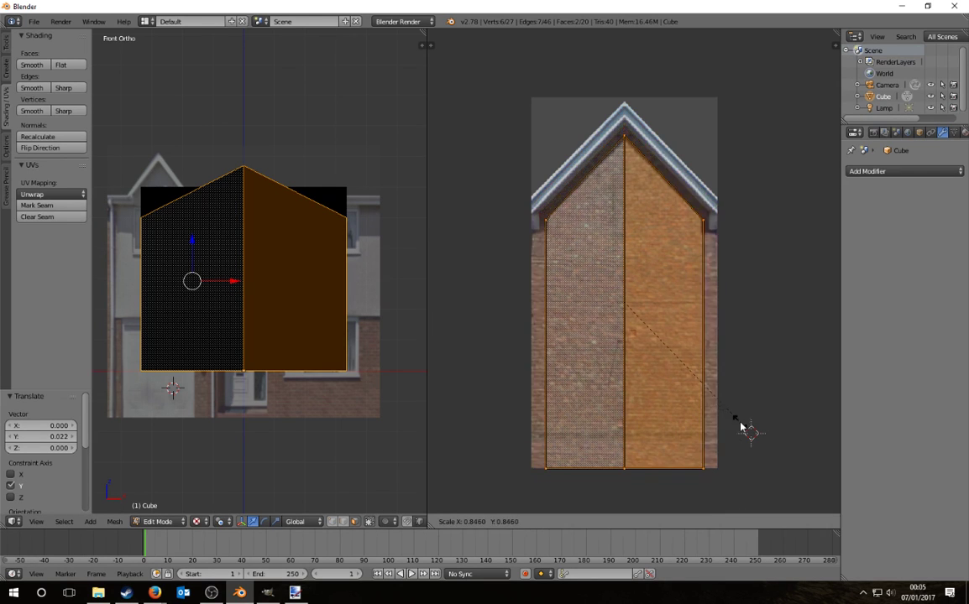
key("y")
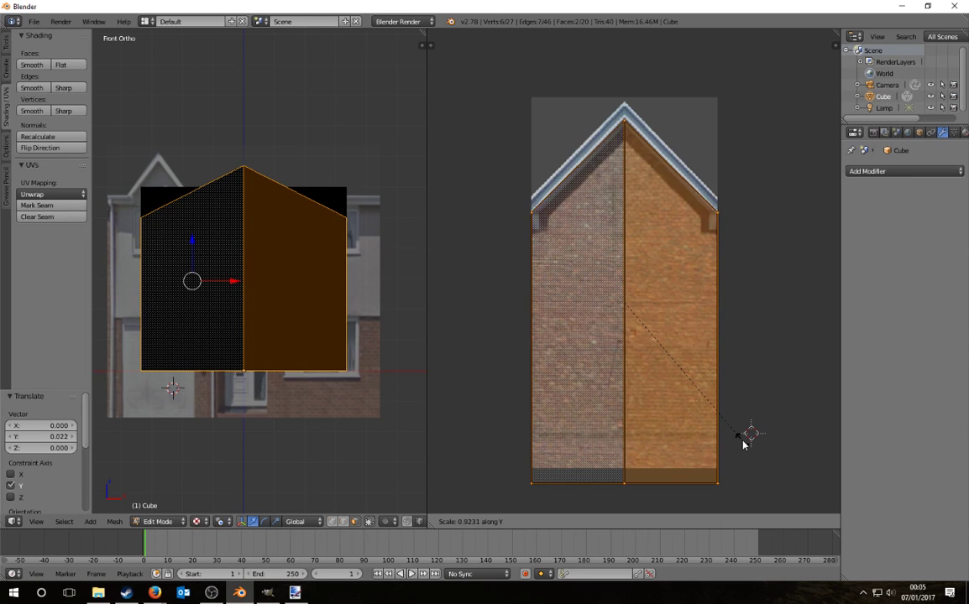
left_click(743, 445)
key("g")
key("y")
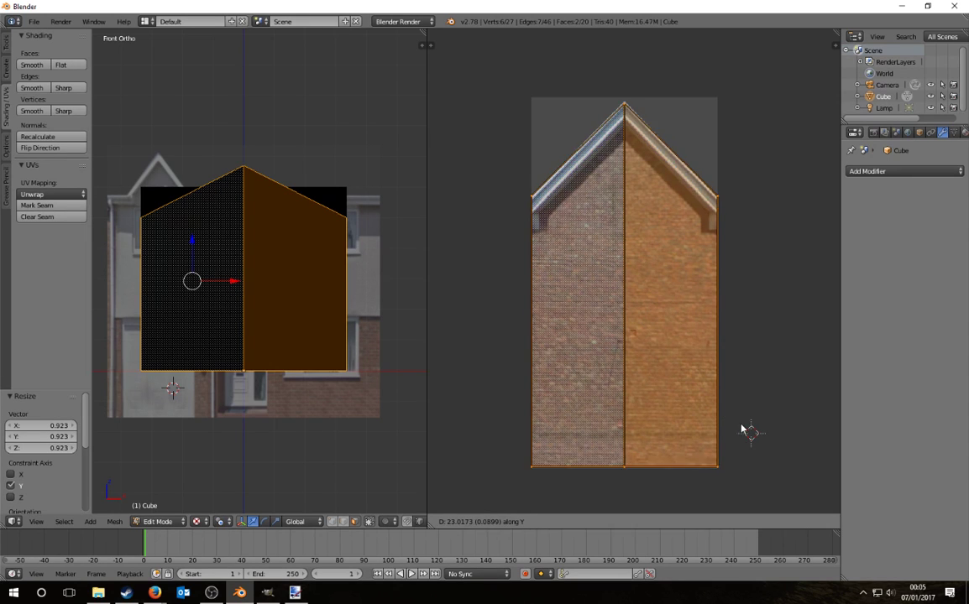
left_click(740, 428)
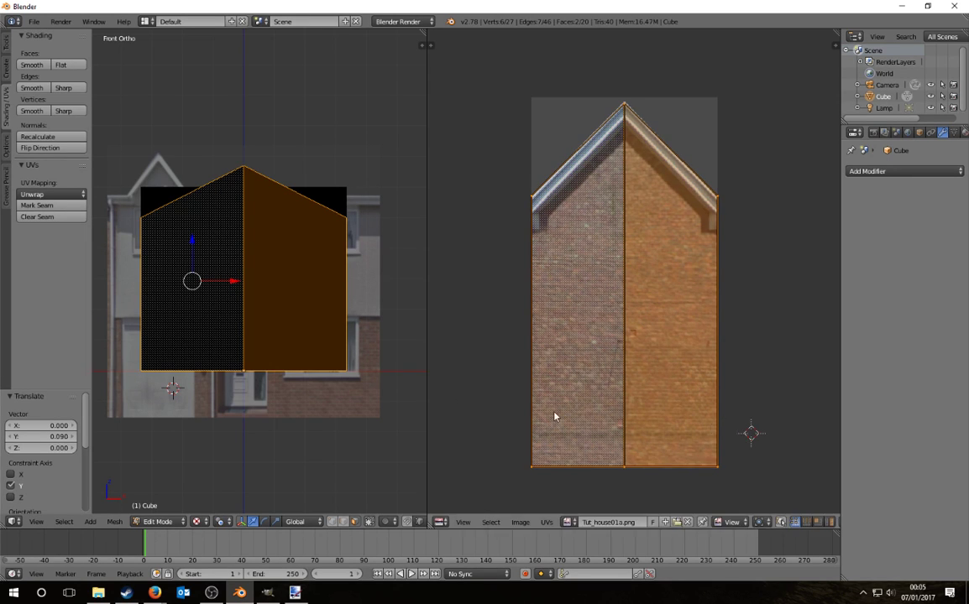
Step: In Object Mode, move the lamp along the Y axis toward the house front
middle_click_drag(342, 351, 396, 375)
key("Tab")
key("a")
scroll(277, 344, "down", 7)
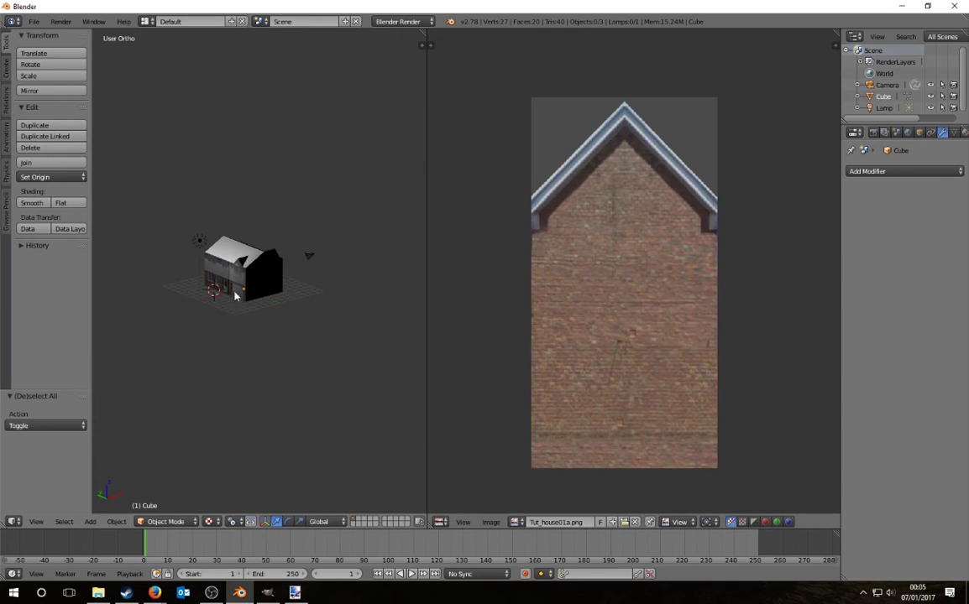
right_click(184, 222)
key("g")
key("y")
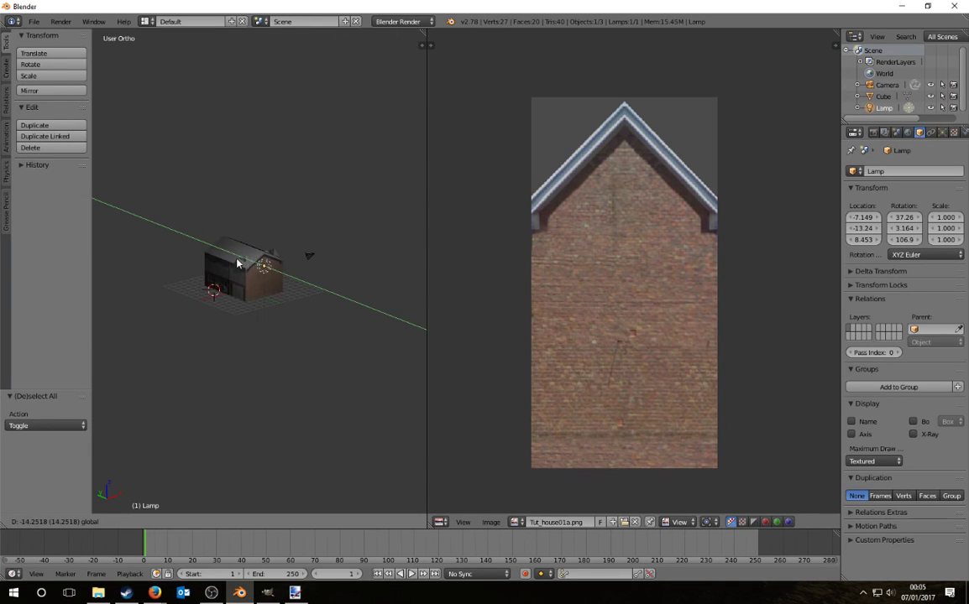
left_click(227, 260)
scroll(244, 286, "up", 10)
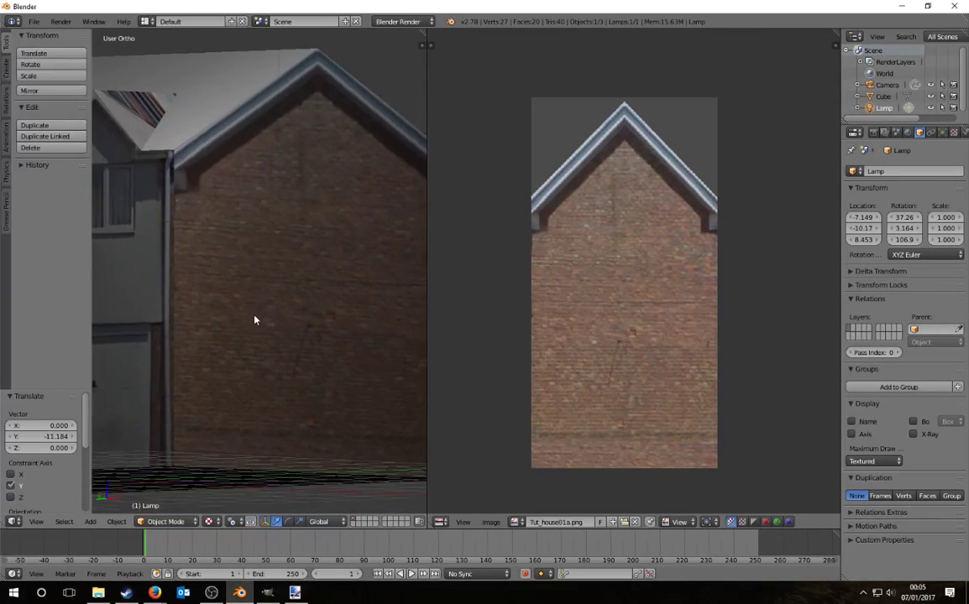
scroll(255, 319, "down", 5)
middle_click_drag(255, 319, 312, 341)
Step: In Edit Mode, select the house's four roof faces and view them from the right
right_click(266, 251)
key("Tab")
middle_click_drag(204, 253, 297, 254)
right_click(297, 253)
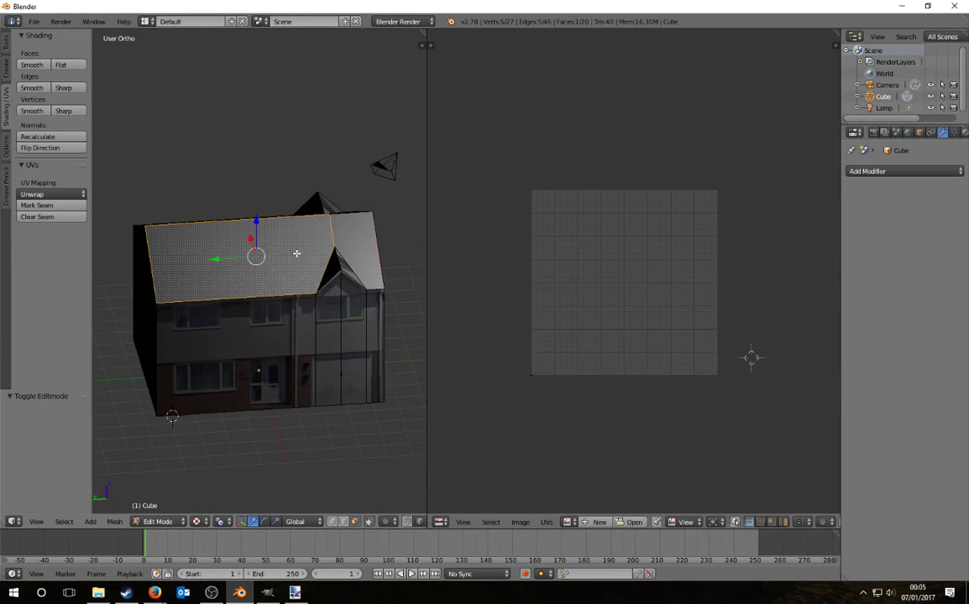
right_click(361, 255, "shift")
middle_click_drag(361, 255, 218, 285)
right_click(226, 288, "shift")
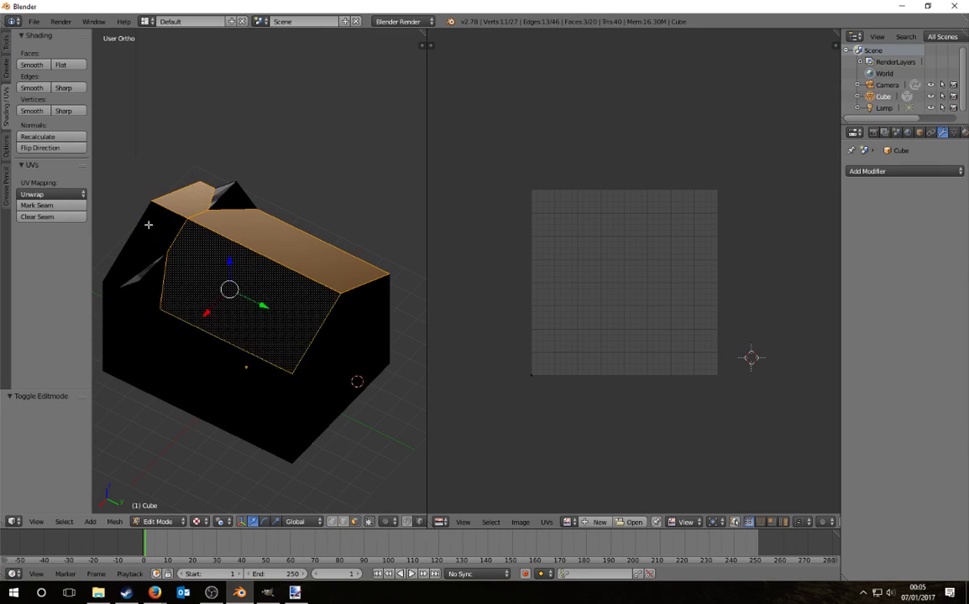
right_click(145, 248, "shift")
key("KP_3")
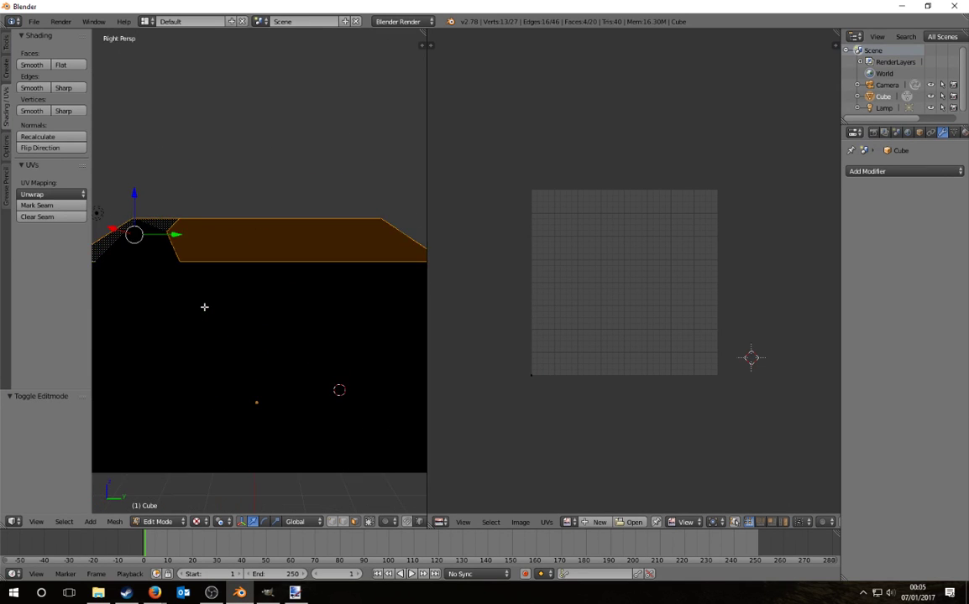
Step: Project the roof UVs from view, apply Tut_house01b.png, and scale the UVs up so tiles repeat
left_click(47, 194)
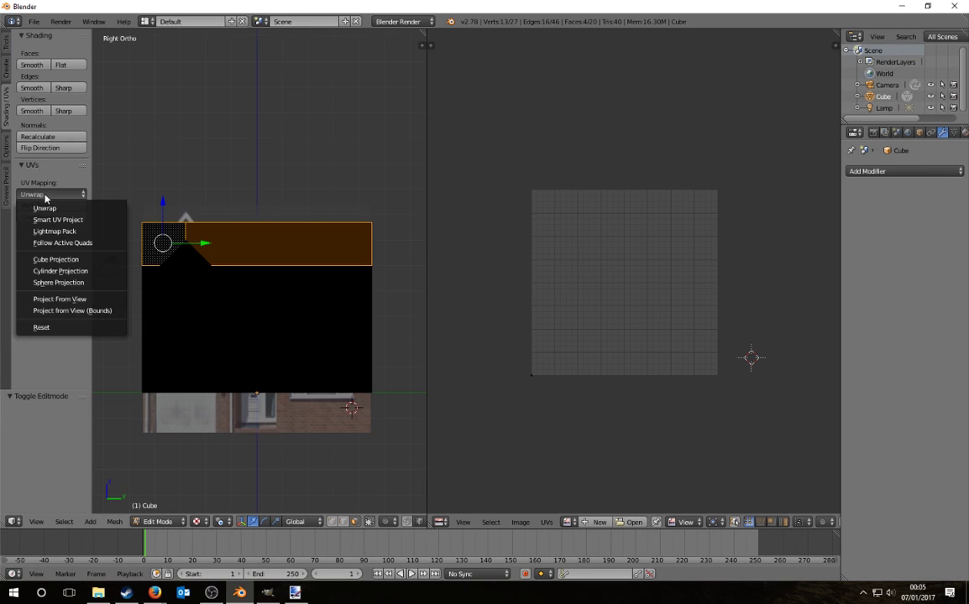
left_click(92, 299)
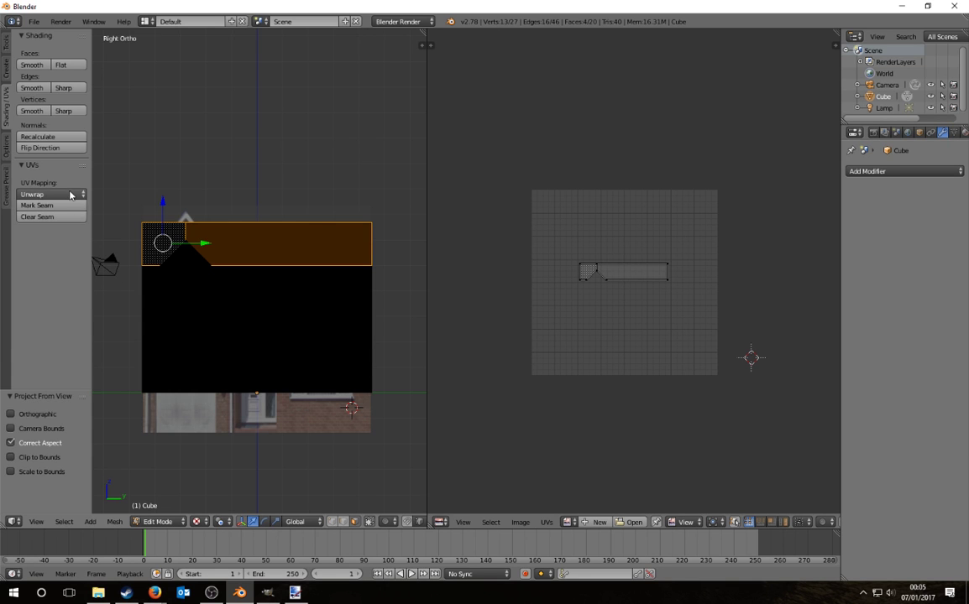
left_click(633, 522)
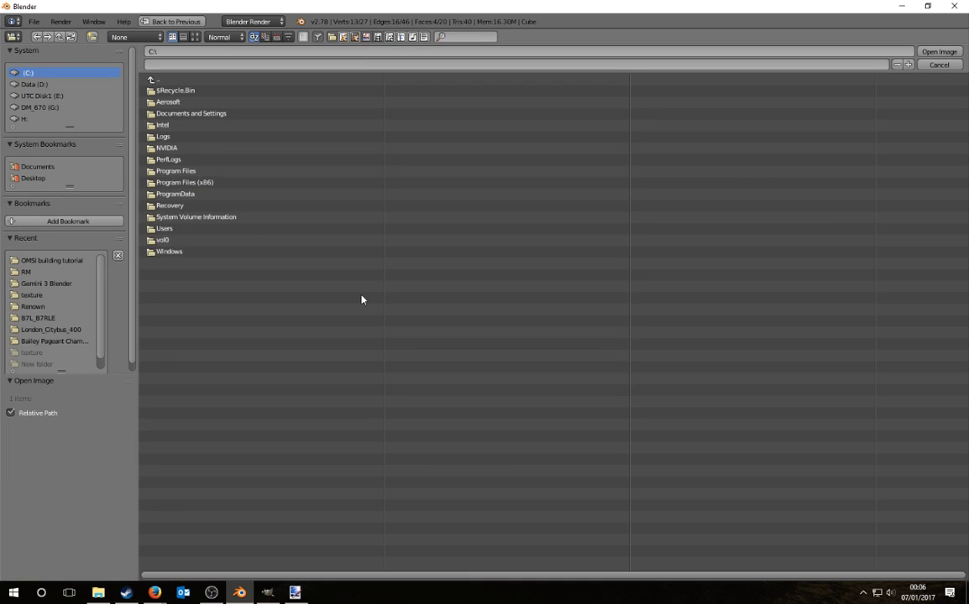
left_click(34, 179)
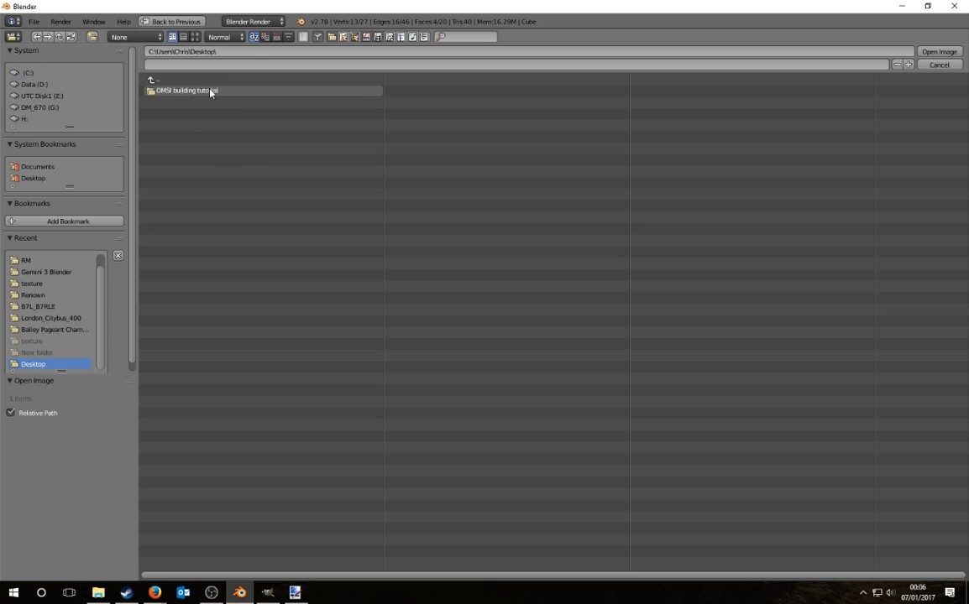
left_click(212, 90)
left_click(191, 113)
left_click(937, 52)
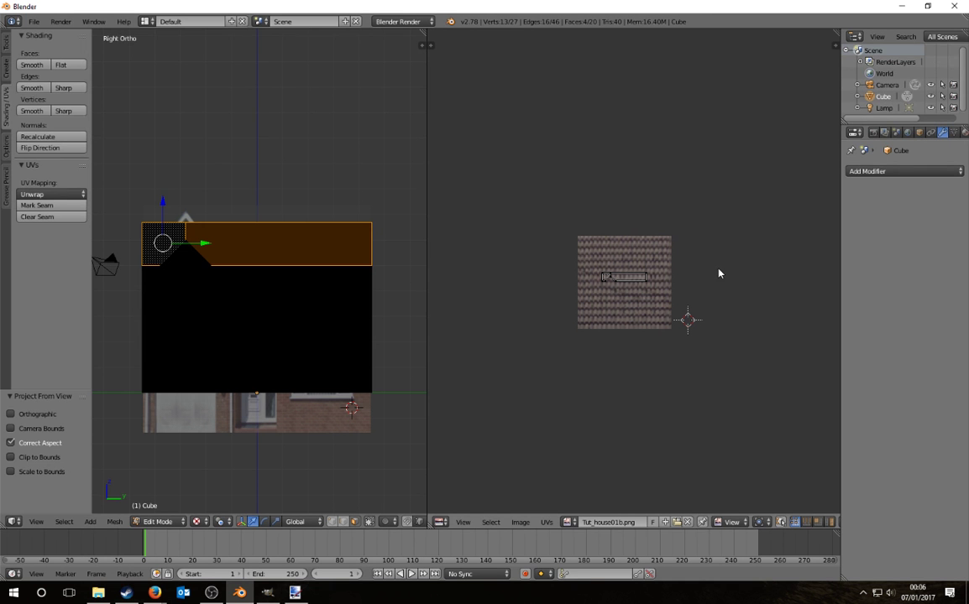
key("a")
key("s")
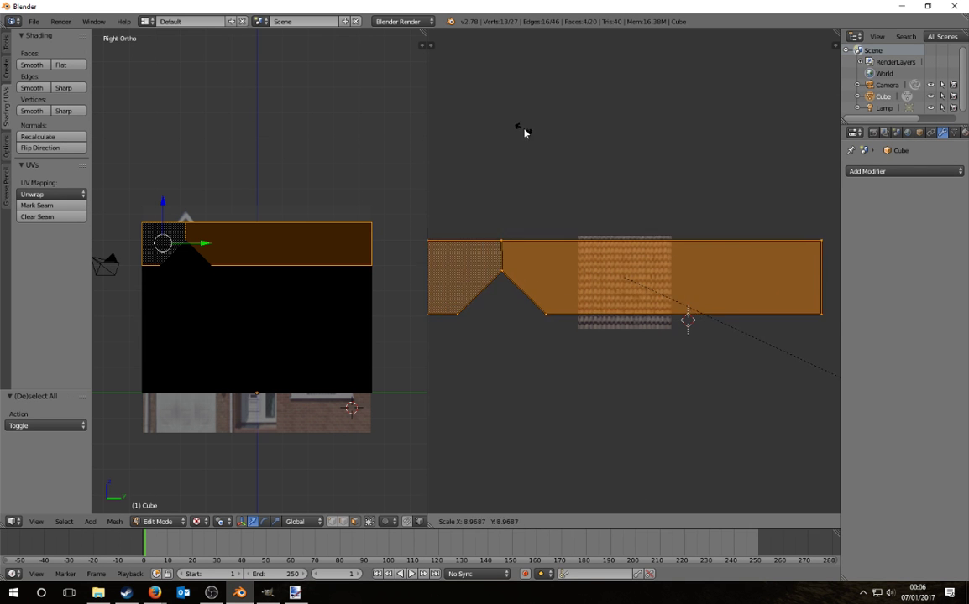
left_click(698, 281)
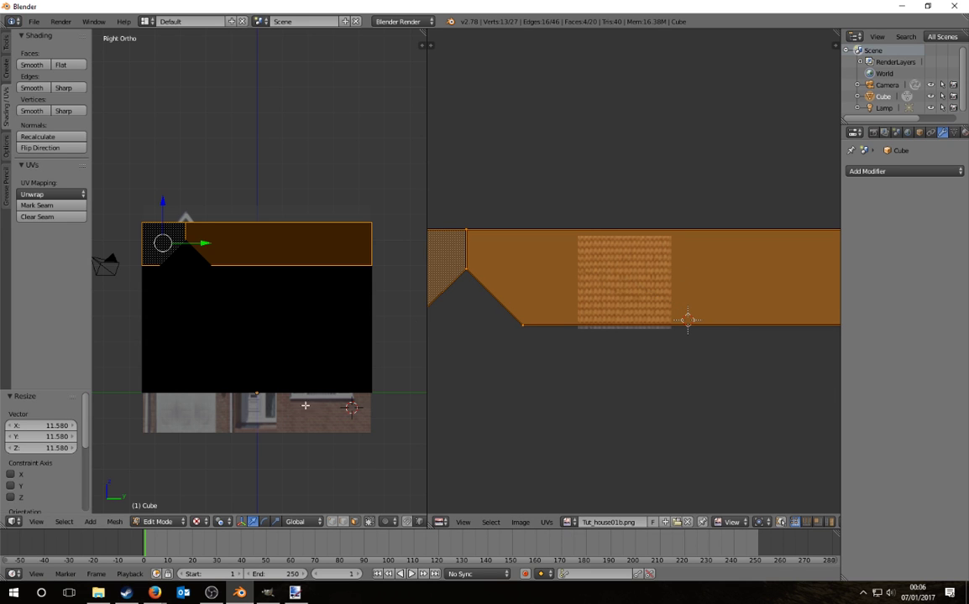
Step: Reselect the four roof faces from a three-quarter angle
middle_click_drag(185, 269, 397, 331)
key("a")
scroll(258, 279, "up", 5)
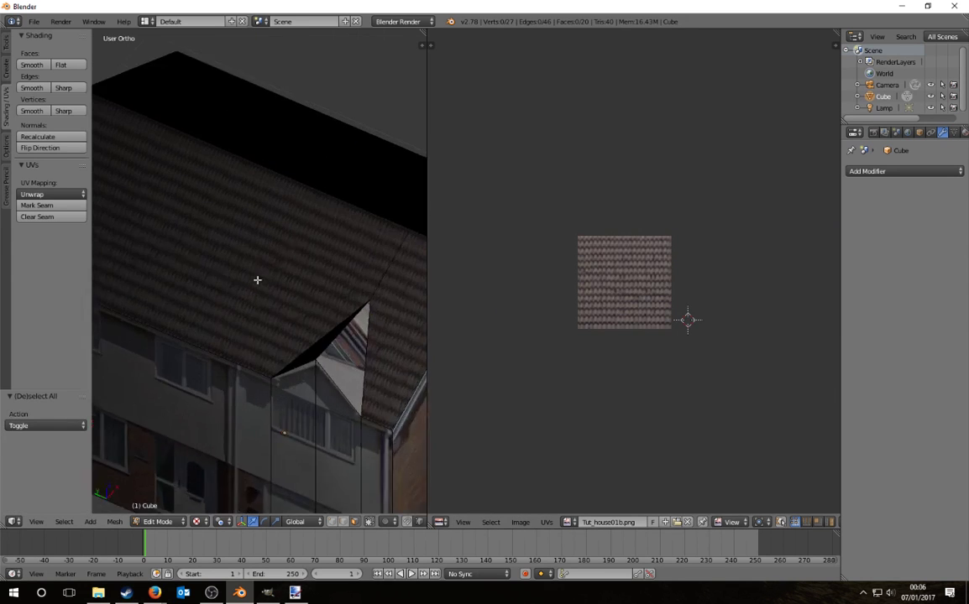
middle_click_drag(323, 328, 303, 244)
right_click(303, 244)
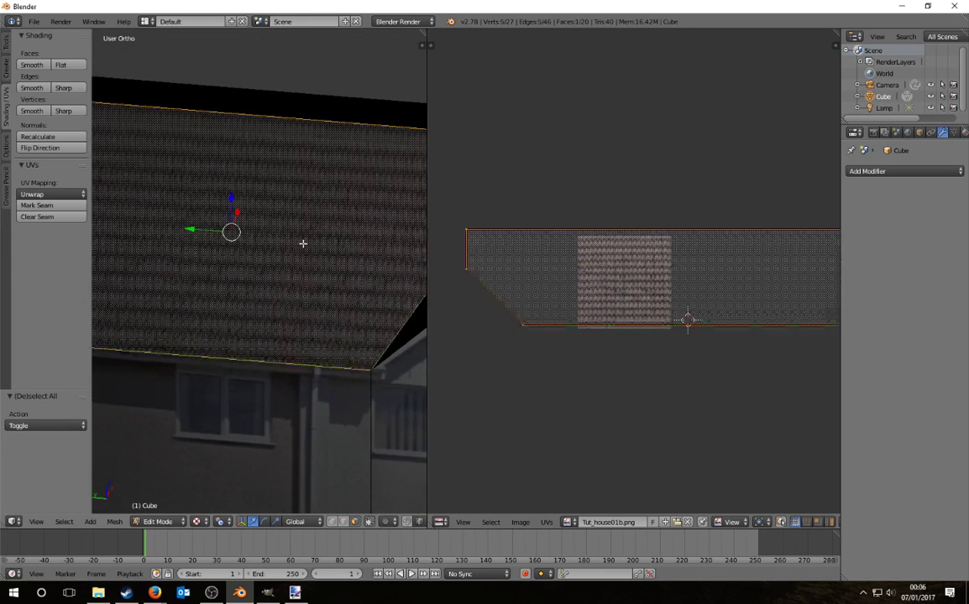
scroll(245, 264, "down", 6)
scroll(332, 255, "up", 1)
right_click(371, 243, "shift")
right_click(382, 216, "shift")
right_click(298, 206, "shift")
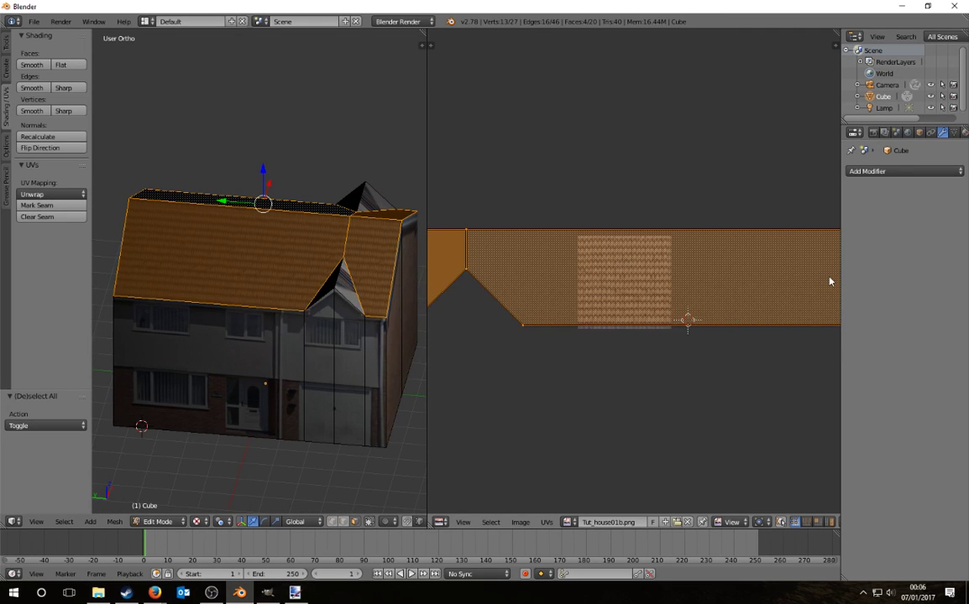
Step: Halve the roof UVs along X and return to Object Mode
key("s")
key("x")
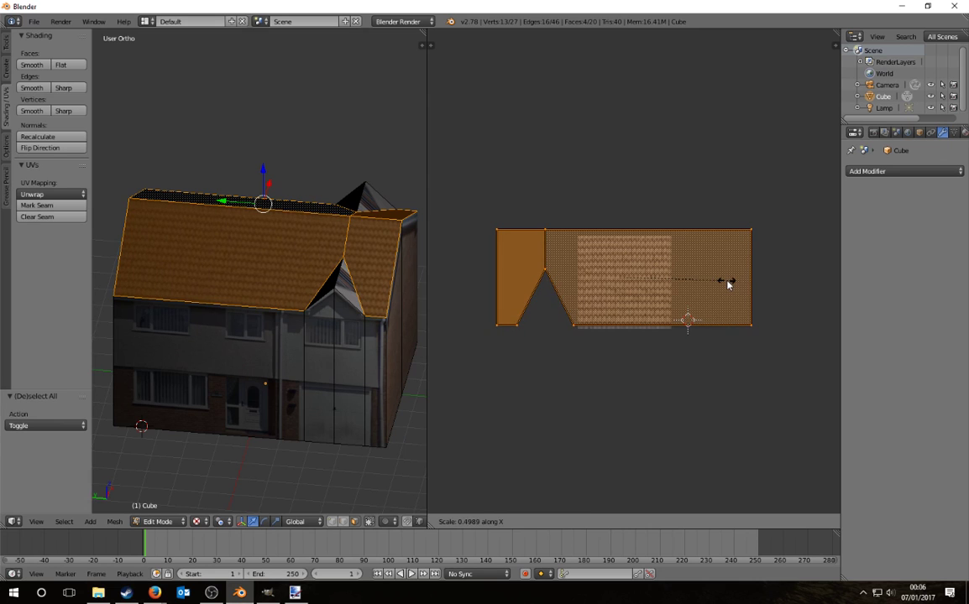
left_click(727, 285)
key("Tab")
middle_click_drag(369, 336, 329, 338)
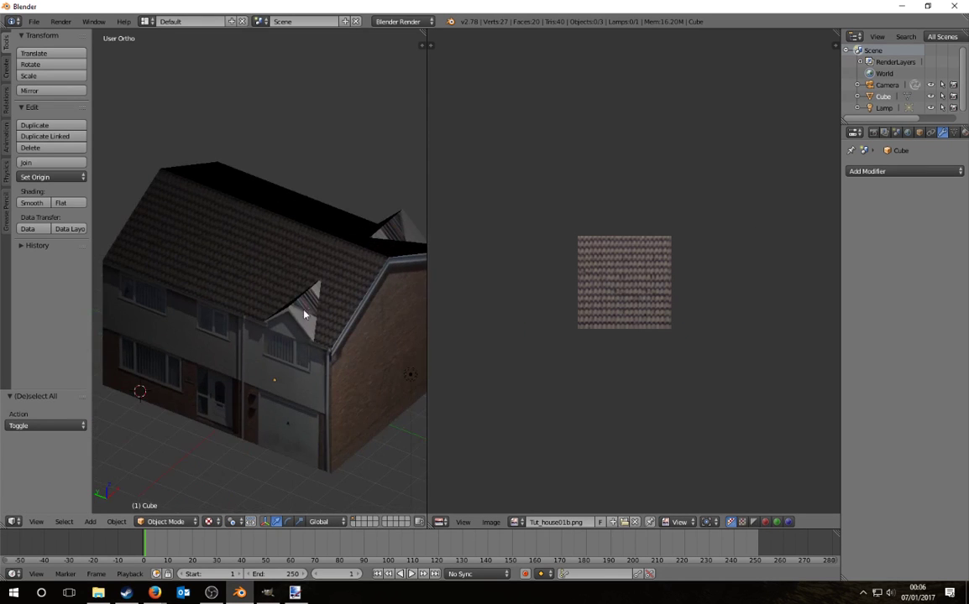
Step: In Edit Mode, select only the two dormer roof faces and view the house from the front
right_click(327, 339)
key("Tab")
right_click(394, 229, "shift")
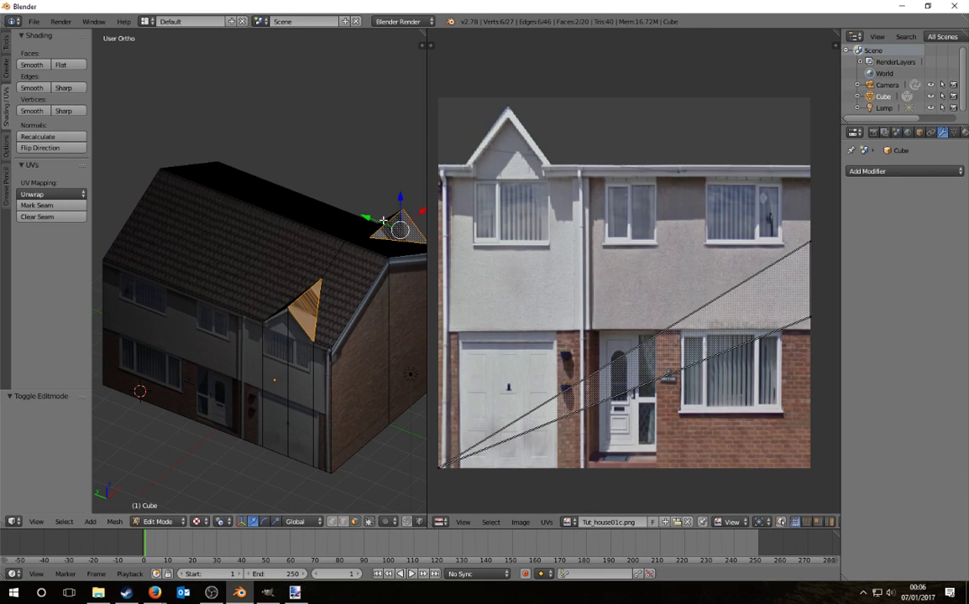
right_click(281, 308, "shift")
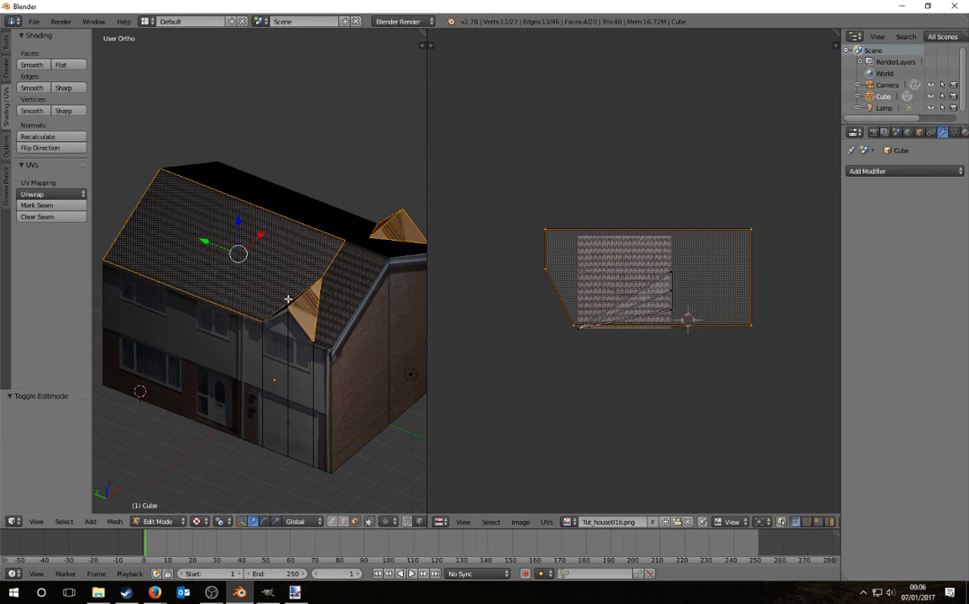
right_click(286, 301, "shift")
key("KP_1")
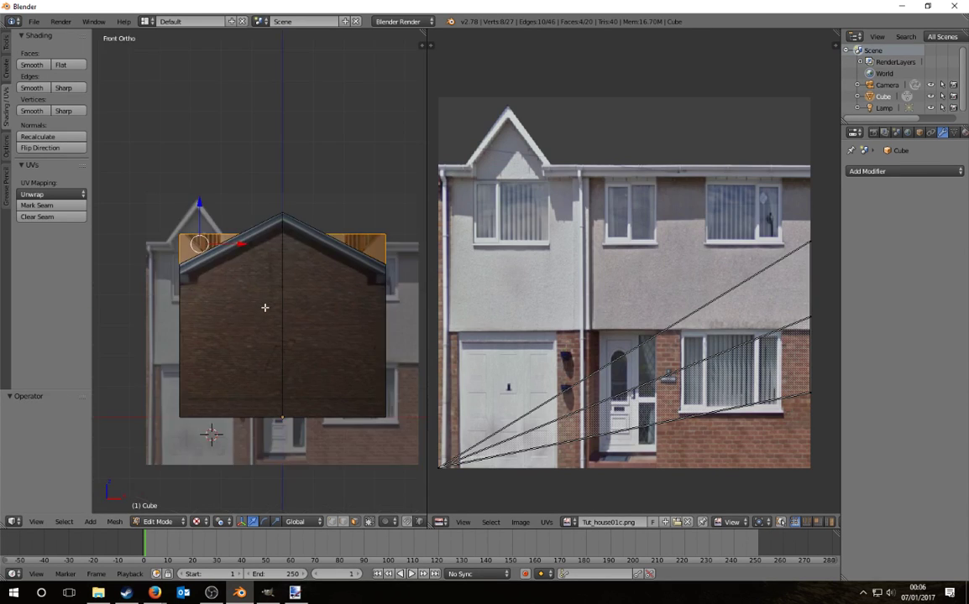
Step: Project the dormer UVs from the front view, show Tut_house01b.png, and enlarge the UVs
left_click(38, 194)
left_click(73, 300)
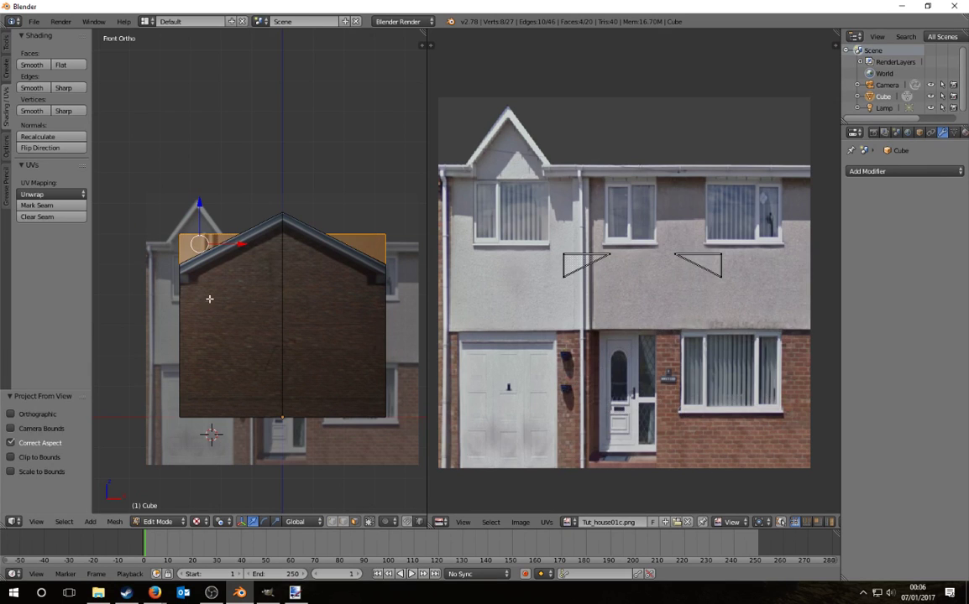
key("a")
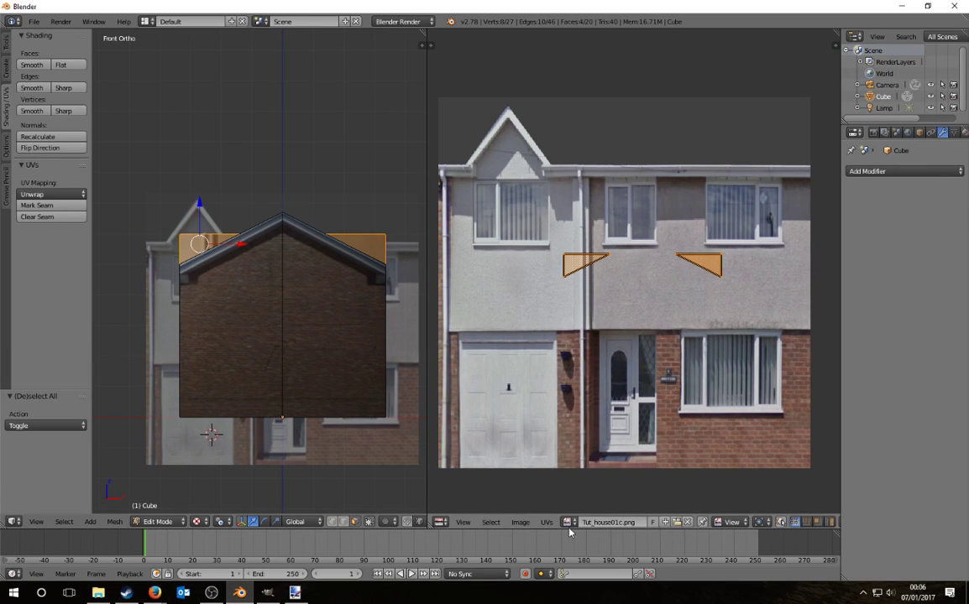
left_click(567, 523)
left_click(588, 413)
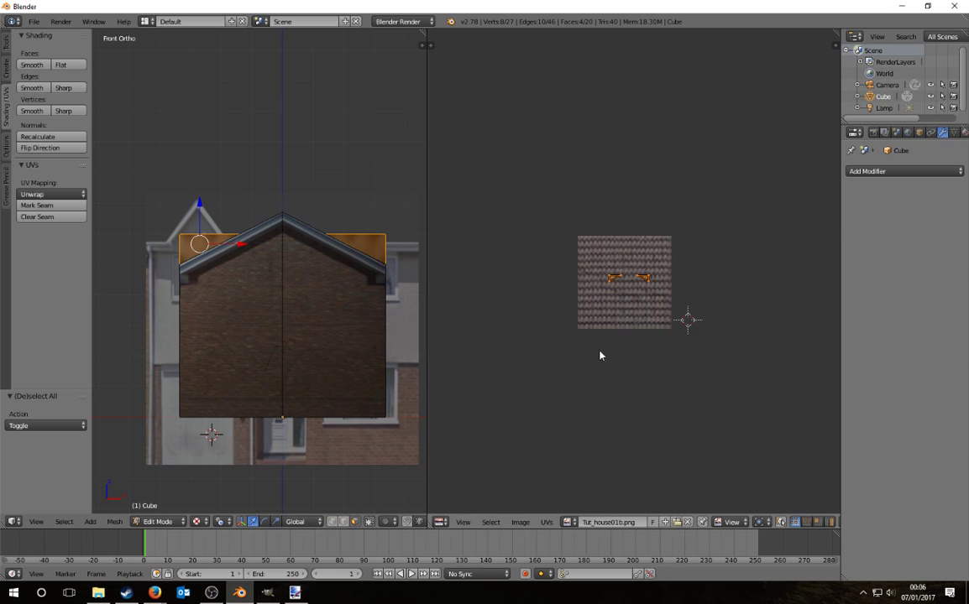
key("s")
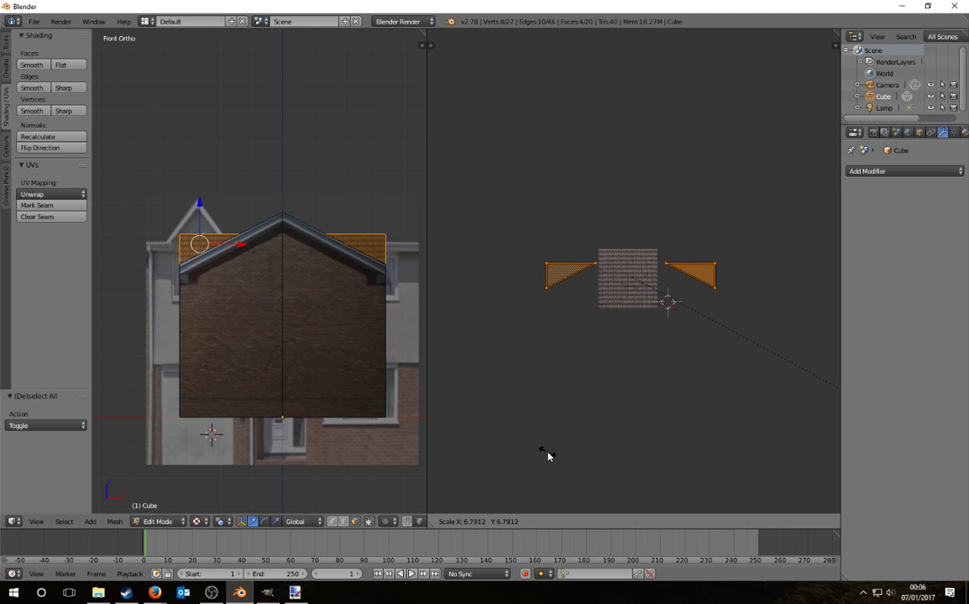
left_click(551, 455)
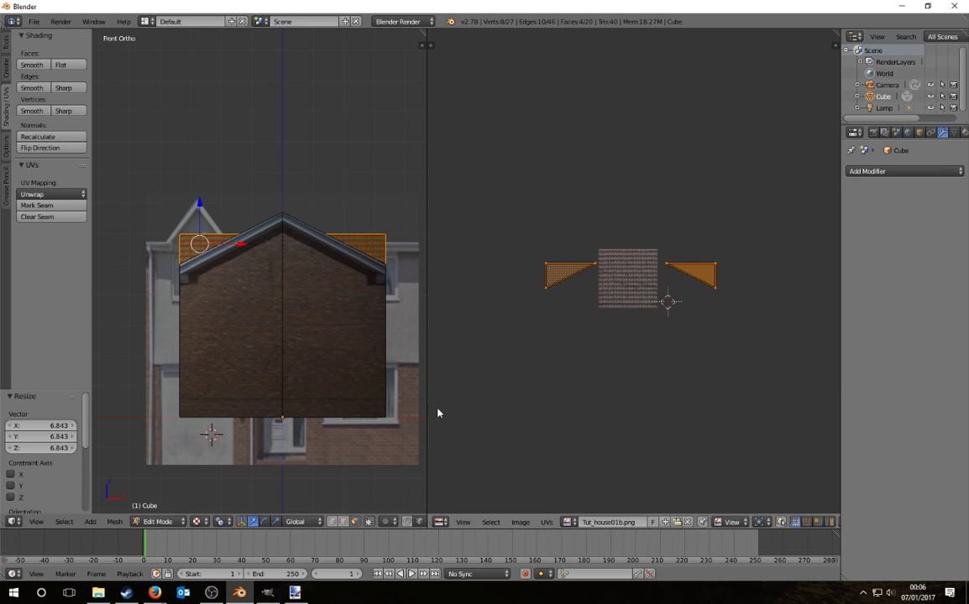
Step: Narrow the dormer UVs along X, enlarge them slightly, then return to Object Mode and deselect
middle_click_drag(256, 326, 303, 351)
key("s")
key("x")
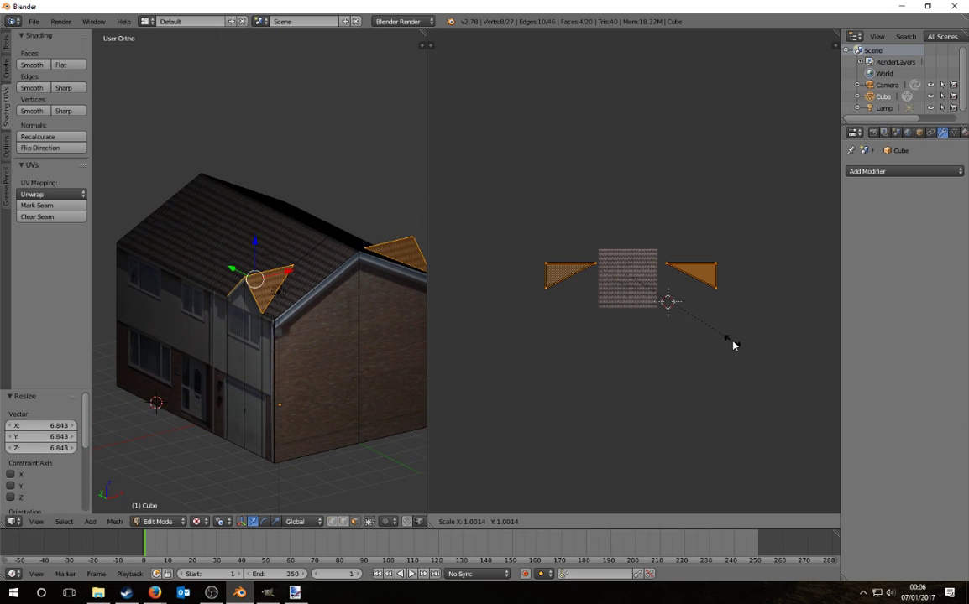
left_click(684, 337)
key("s")
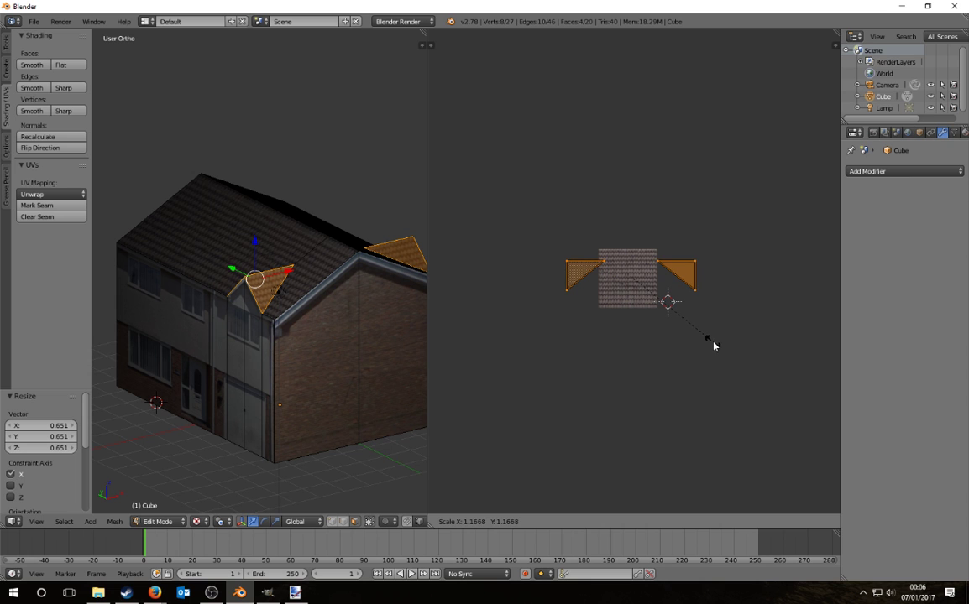
left_click(714, 345)
key("Tab")
key("a")
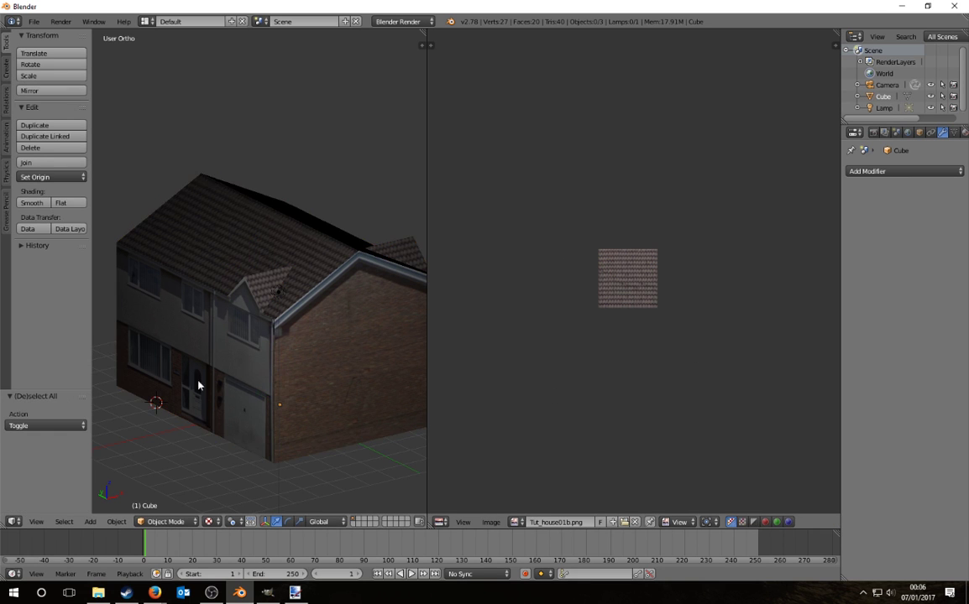
middle_click_drag(199, 384, 257, 323)
scroll(267, 283, "up", 6)
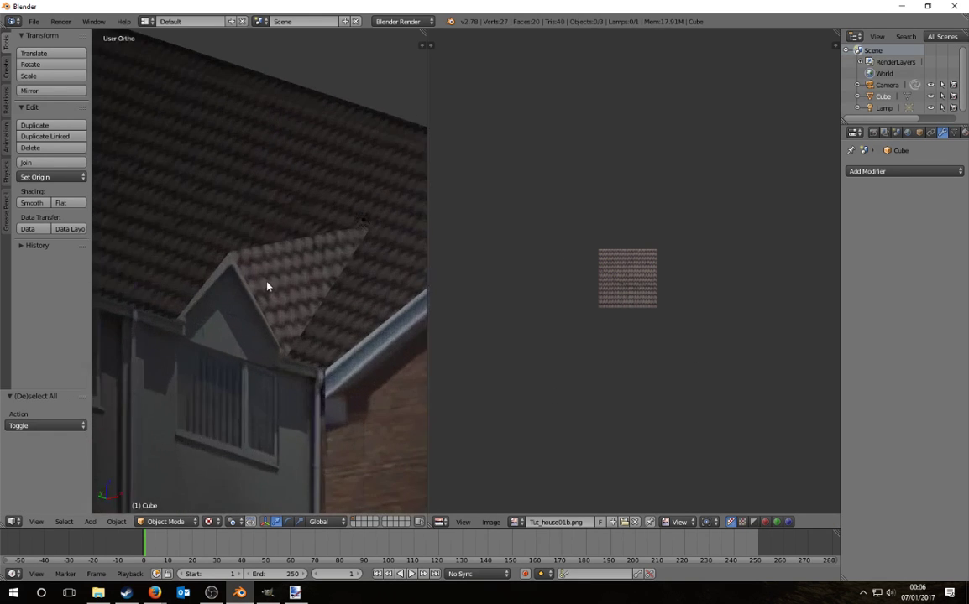
Step: Deselect everything and orbit to a perspective view of the house's front and side
scroll(320, 356, "down", 8)
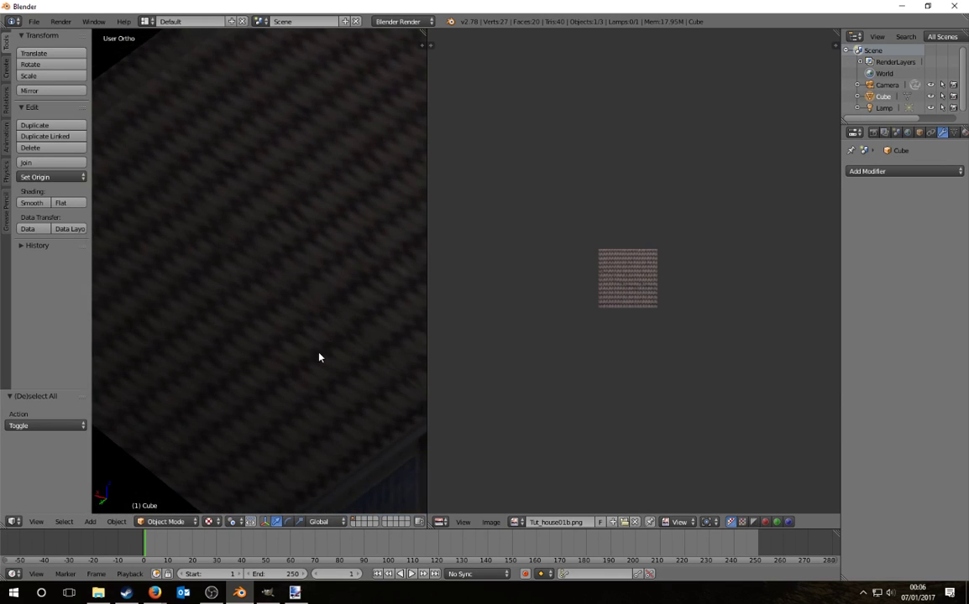
key("Tab")
key("Tab")
key("a")
middle_click_drag(352, 397, 236, 394)
key("KP_5")
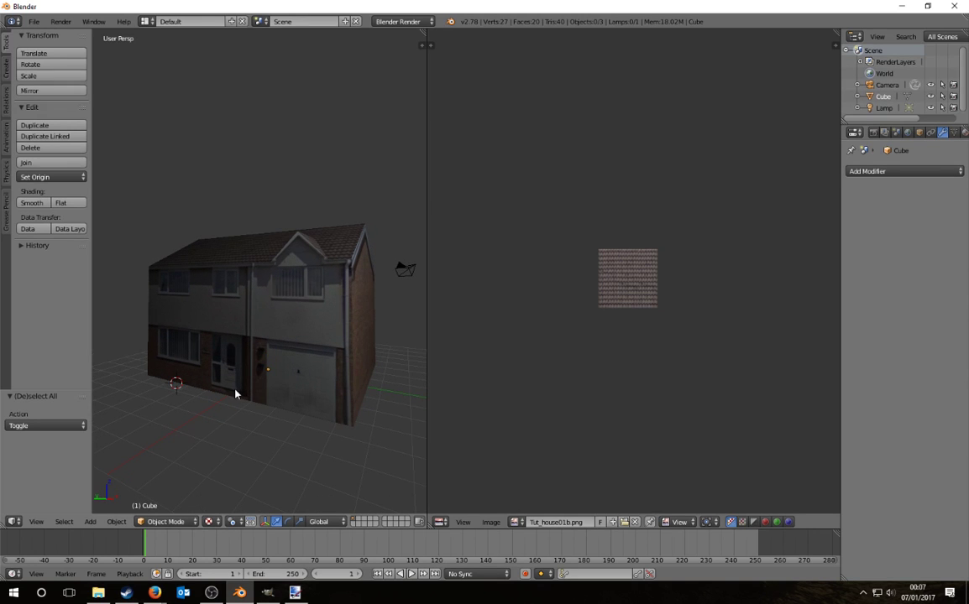
Step: Compare the house in Material shading and then fully textured shading
left_click(209, 522)
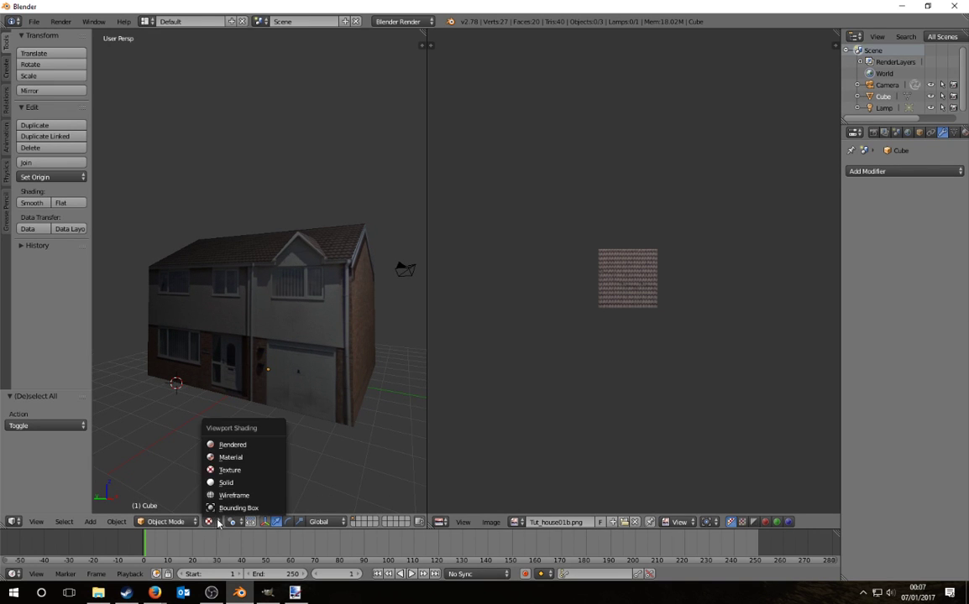
left_click(237, 458)
mouse_move(308, 382)
middle_mouse_down()
mouse_move(147, 406)
mouse_move(311, 400)
middle_mouse_up()
left_click(209, 521)
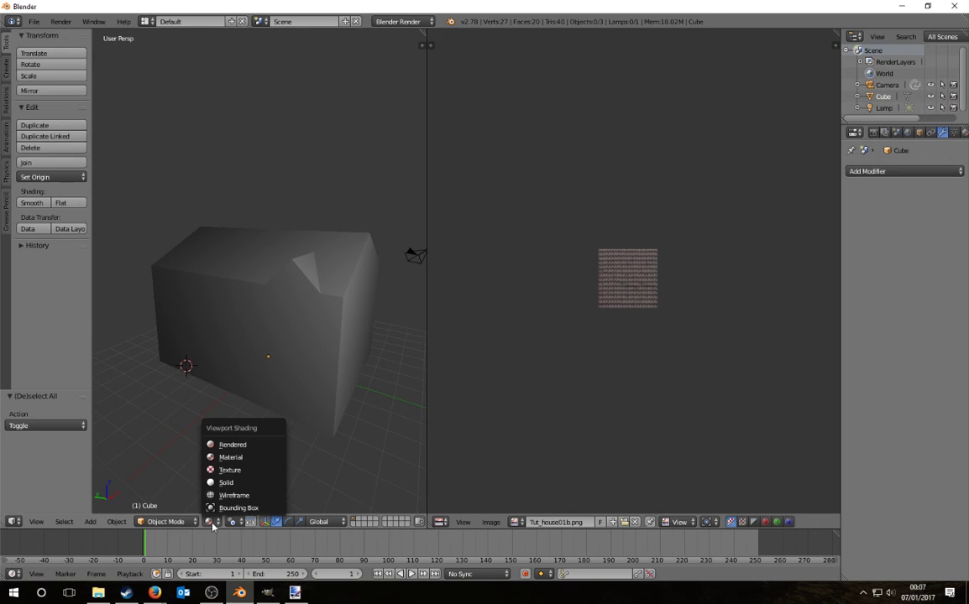
left_click(242, 467)
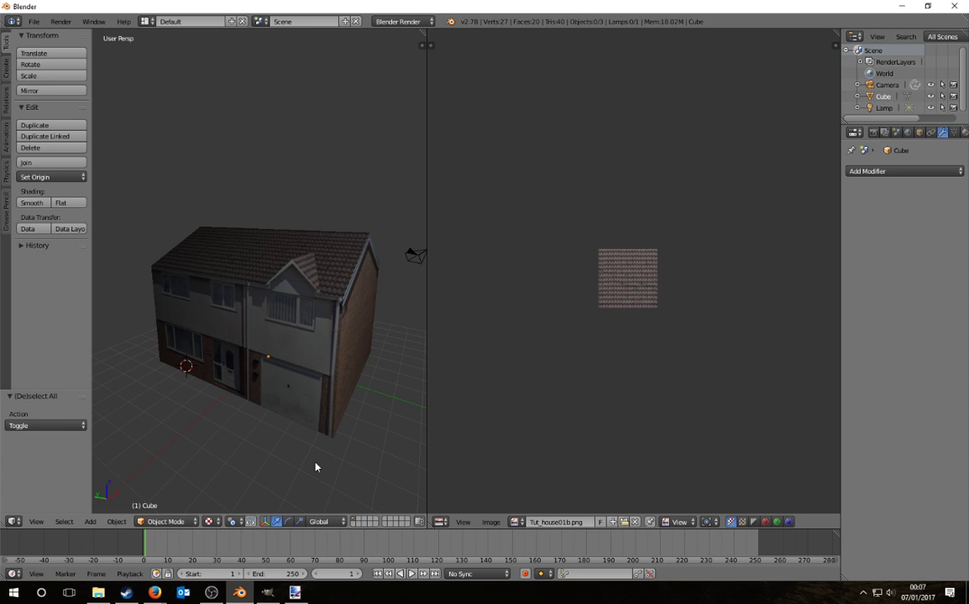
Step: In Edit Mode, begin selecting the front wall strips and gable faces, undoing one extra pick
right_click(291, 378)
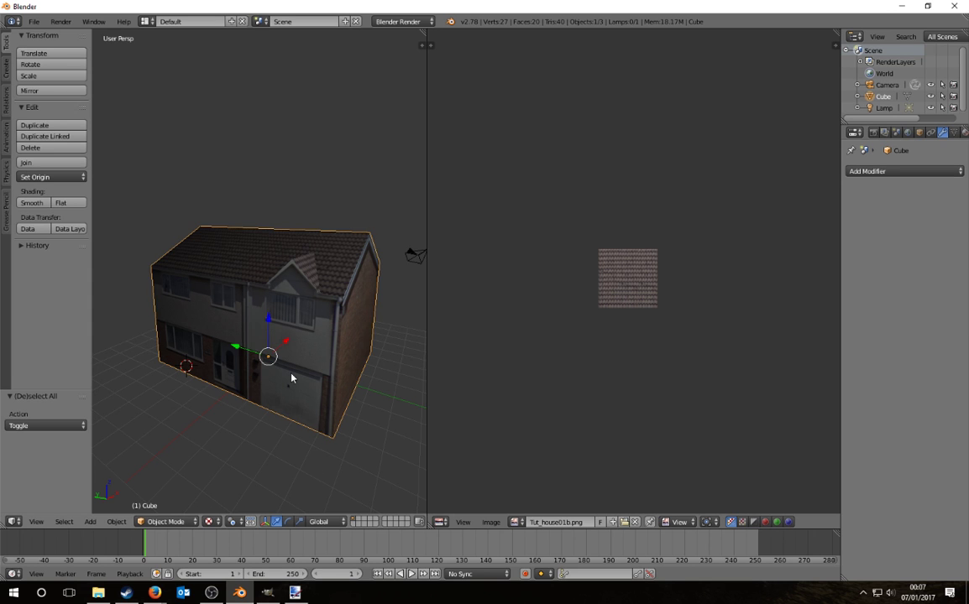
key("Tab")
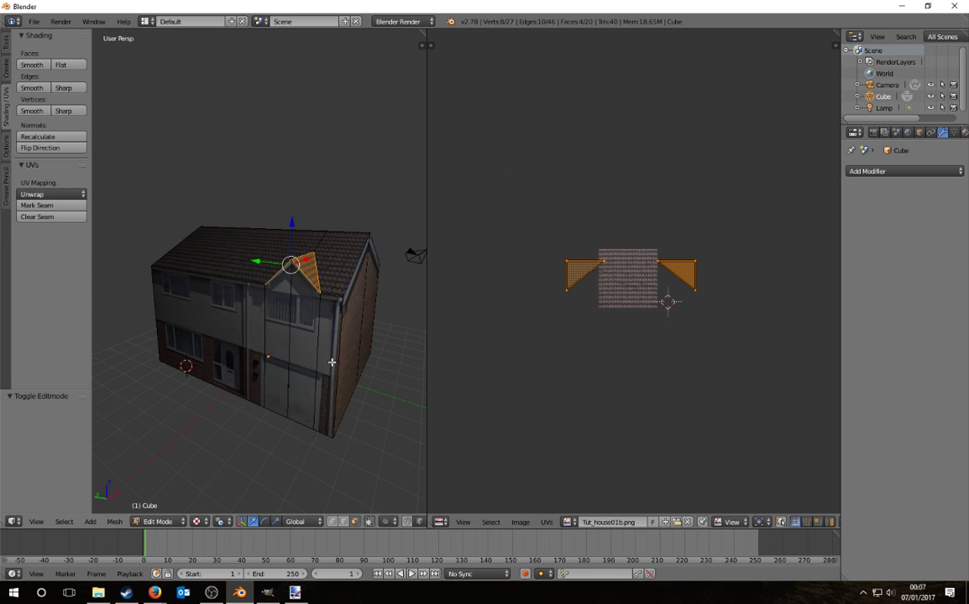
right_click(303, 350)
right_click(303, 350, "ctrl")
right_click(231, 334, "ctrl")
middle_click_drag(303, 339, 216, 390)
right_click(210, 416, "ctrl")
right_click(242, 384, "ctrl")
key("ctrl+z")
key("ctrl+z")
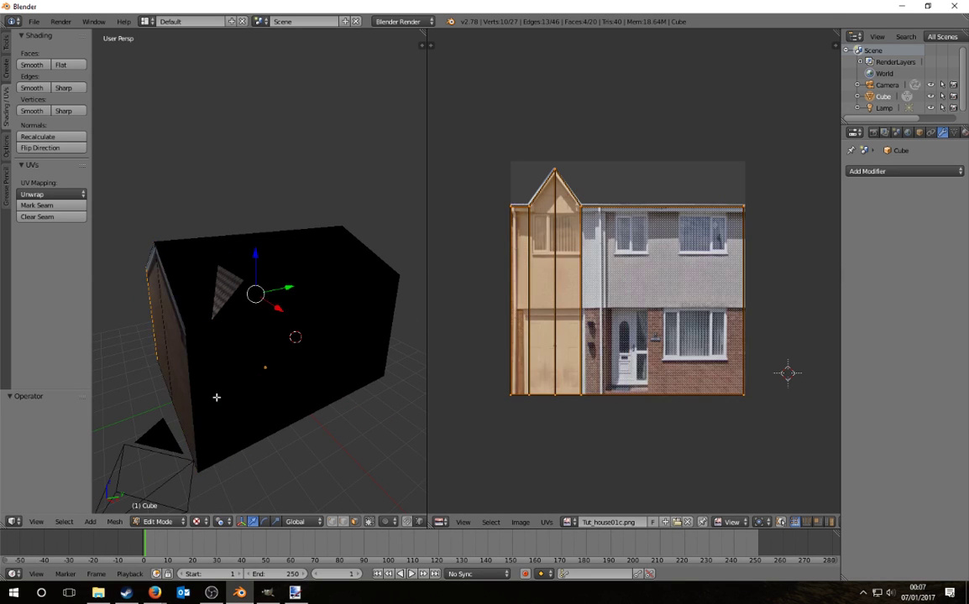
right_click(209, 392, "shift")
right_click(275, 367, "ctrl")
right_click(260, 361, "shift")
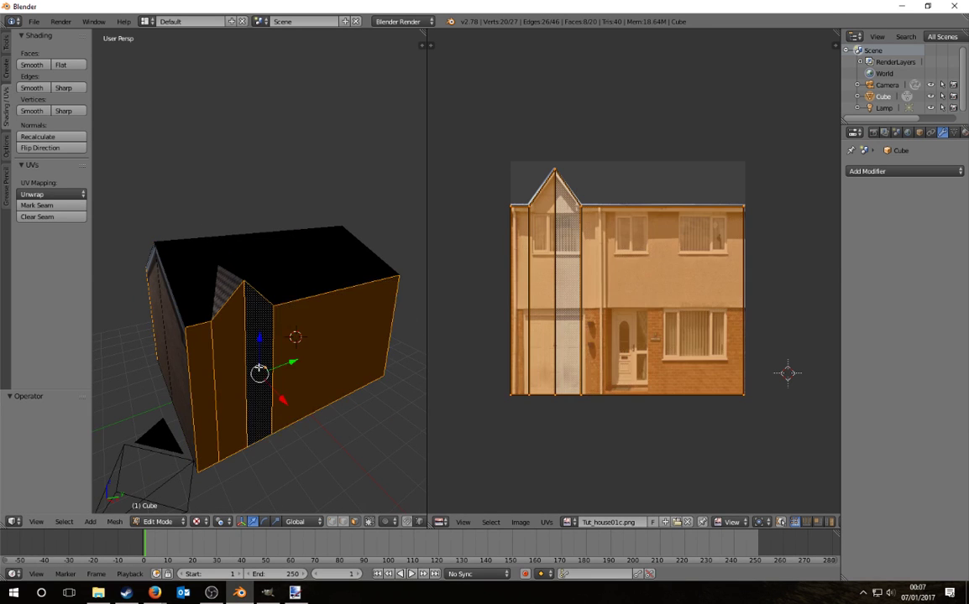
middle_click_drag(208, 375, 251, 387)
Step: Reselect a large wall face and add its narrow wall strips and roof top face
right_click(306, 351)
right_click(360, 323)
middle_click_drag(359, 322, 304, 344)
right_click(220, 387, "shift")
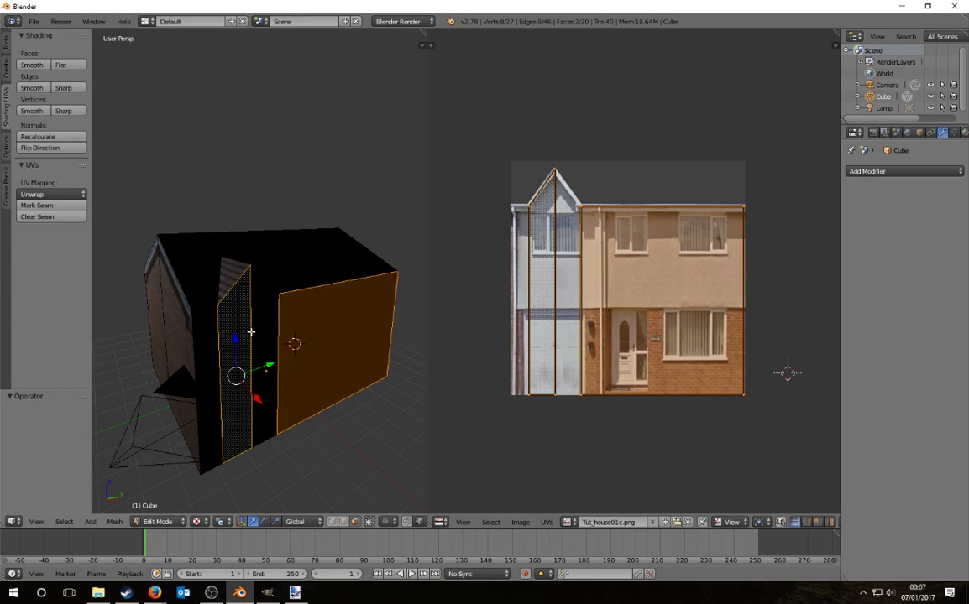
right_click(264, 352, "shift")
right_click(199, 366, "shift")
right_click(317, 280, "shift")
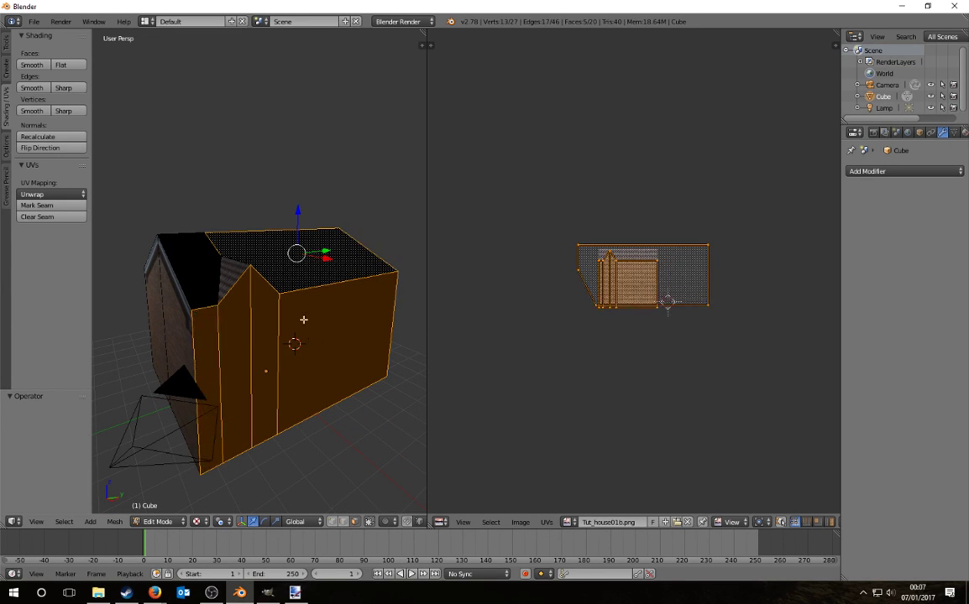
Step: Select the front wall, front strips and both gable halves
right_click(340, 366)
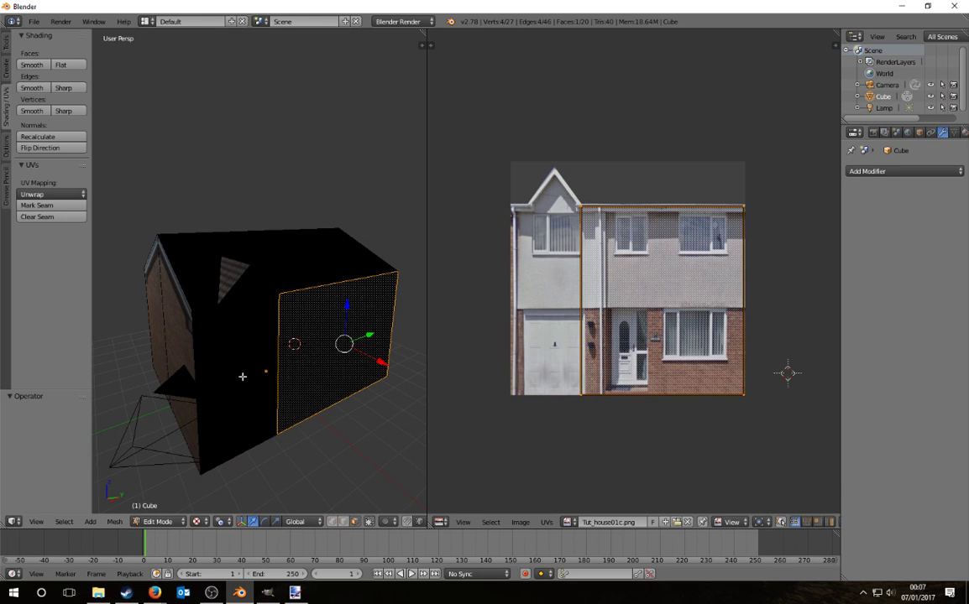
right_click(156, 324, "ctrl")
middle_click_drag(224, 358, 348, 336)
right_click(382, 338)
right_click(272, 319, "ctrl")
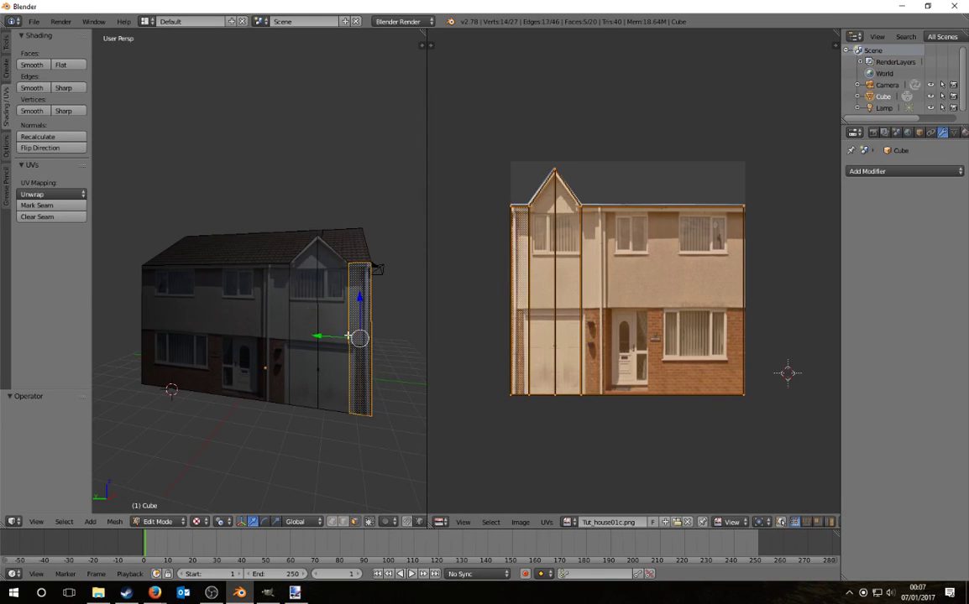
right_click(334, 339, "shift")
right_click(260, 344, "shift")
right_click(302, 344, "shift")
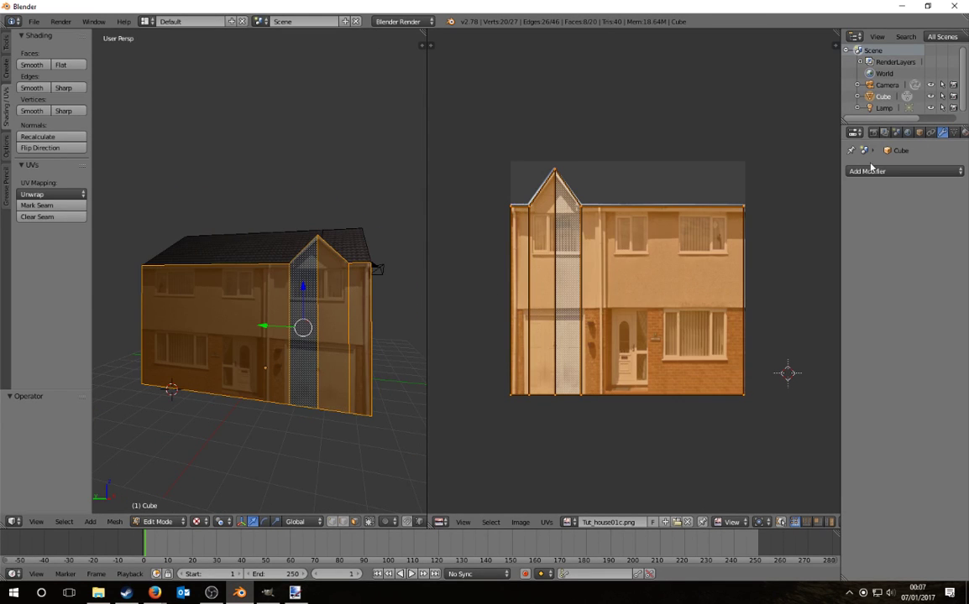
Step: Merge the image editor into the 3D view, widen the Properties editor and show the material settings
left_click_drag(421, 30, 740, 102)
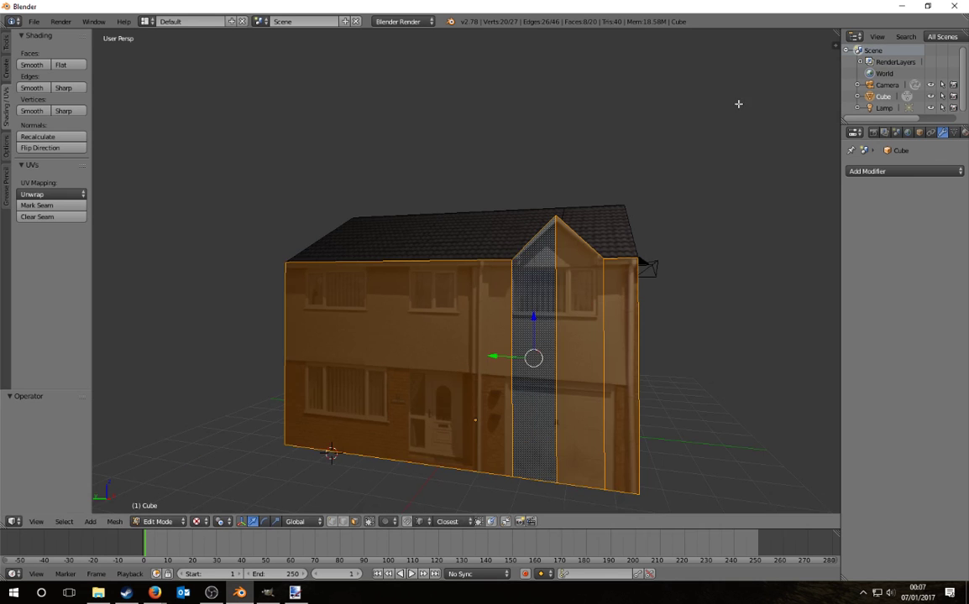
left_click_drag(839, 150, 740, 152)
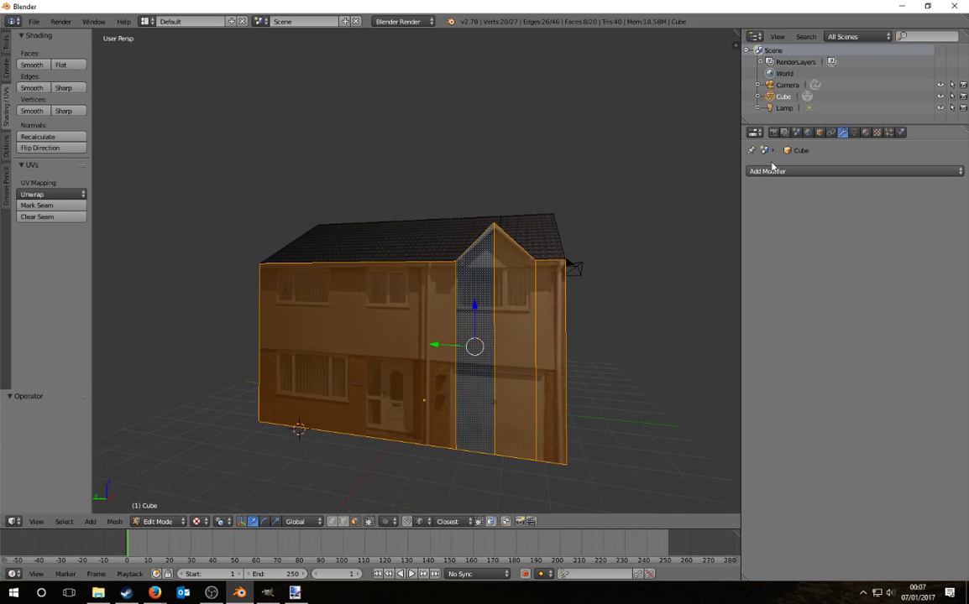
left_click(866, 132)
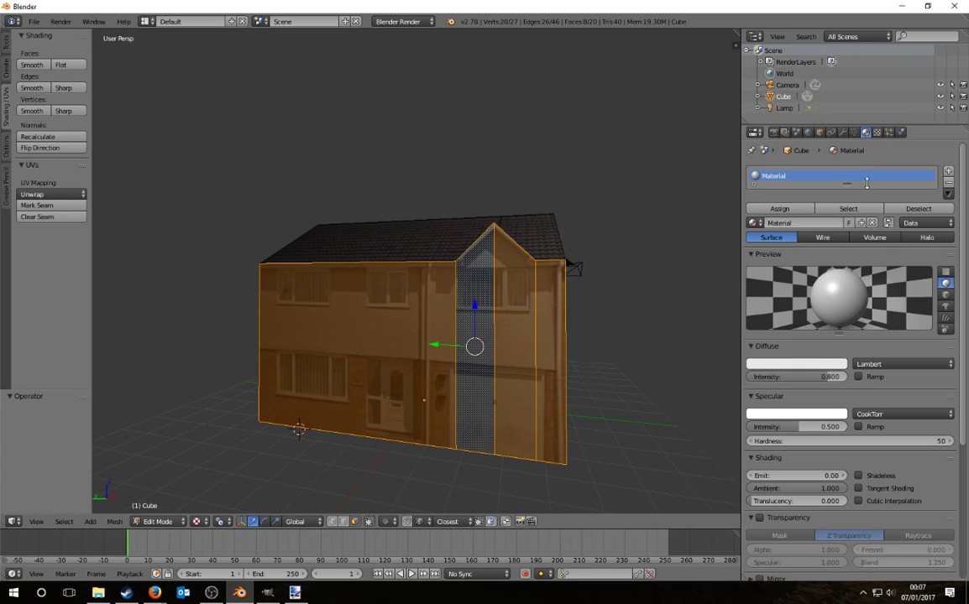
middle_click_drag(605, 323, 552, 343)
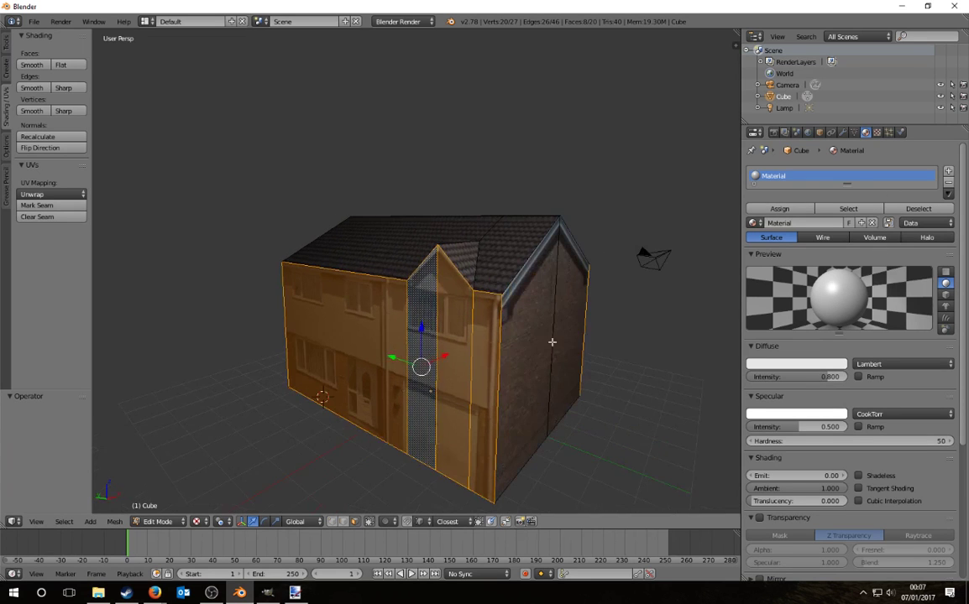
Step: Set the house material's Specular Intensity to 0 and show its texture settings
left_click(807, 222)
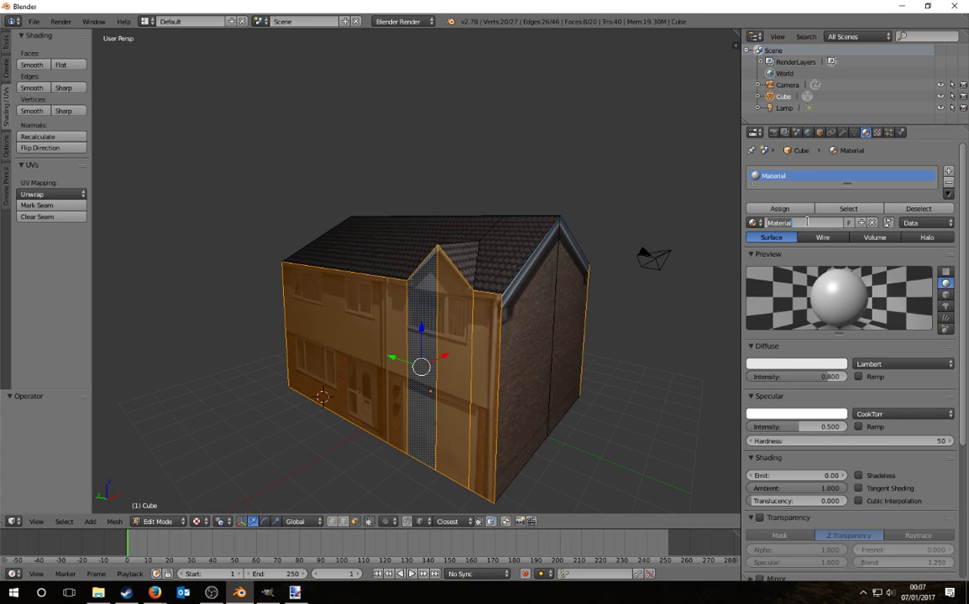
left_click(826, 425)
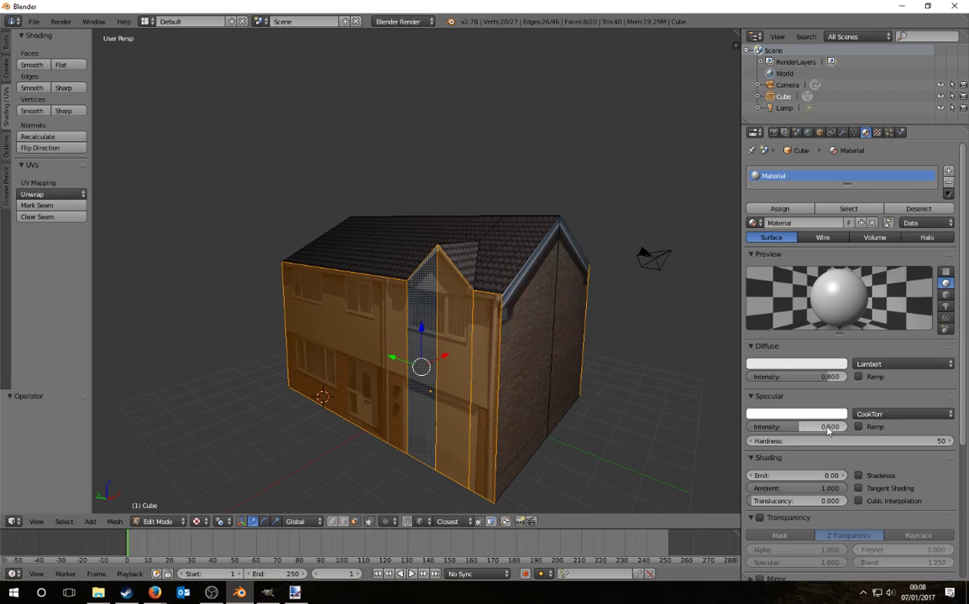
left_click(828, 428)
type("0.5")
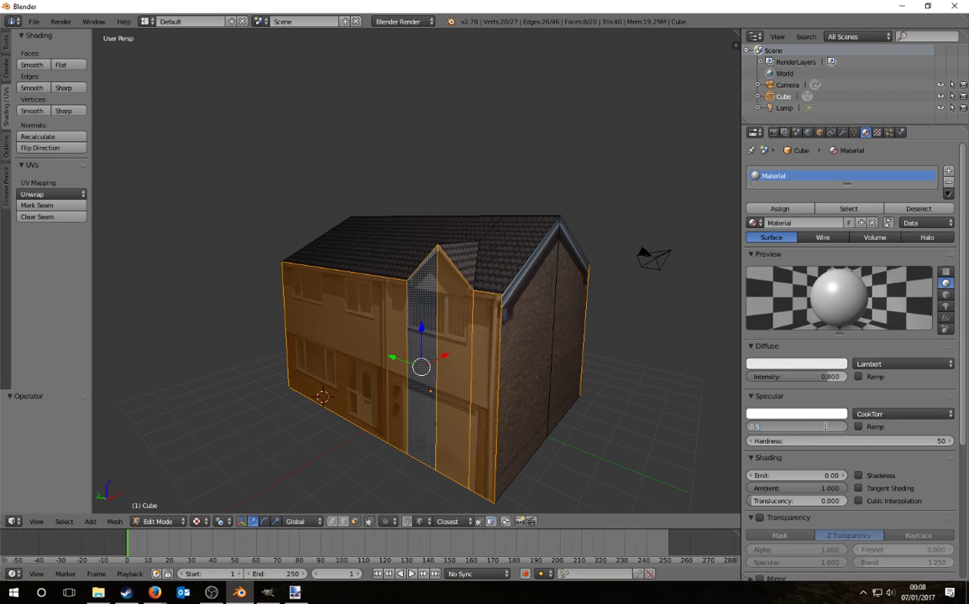
key("Return")
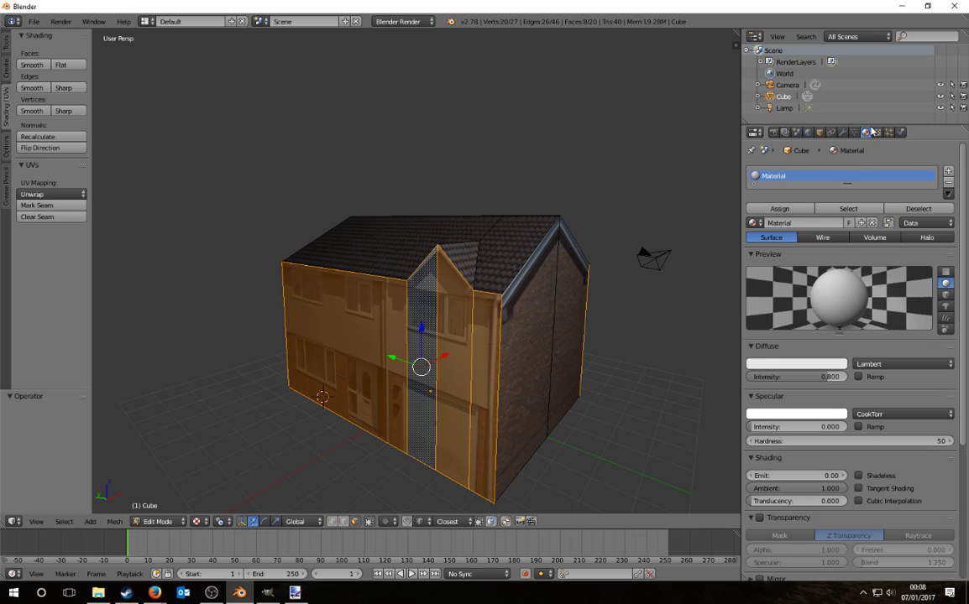
left_click(877, 132)
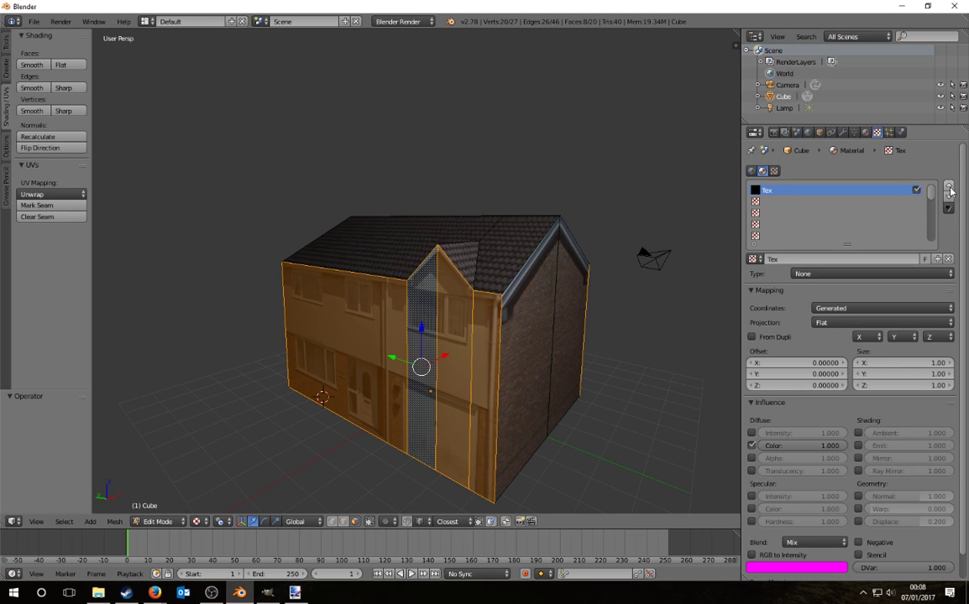
Step: Replace the Tex texture with a new image texture loaded from Tut_house01c.png
left_click(947, 258)
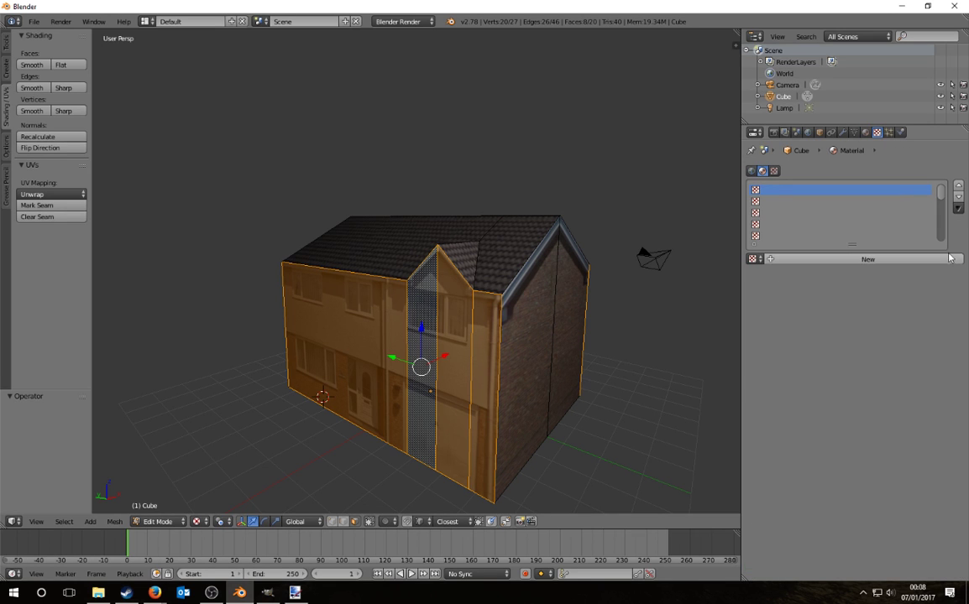
left_click(896, 259)
left_click(807, 400)
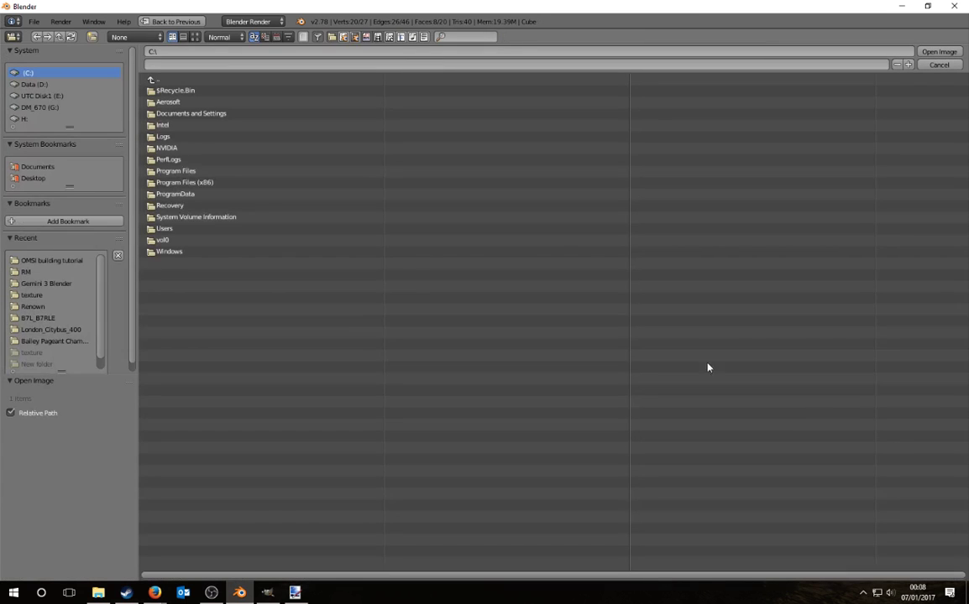
left_click(33, 178)
left_click(173, 90)
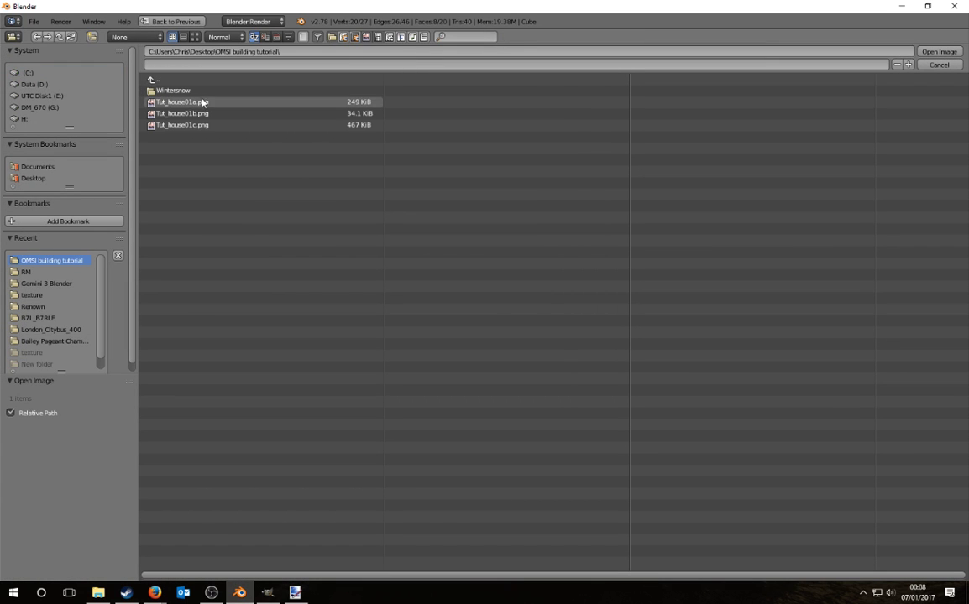
double_click(194, 124)
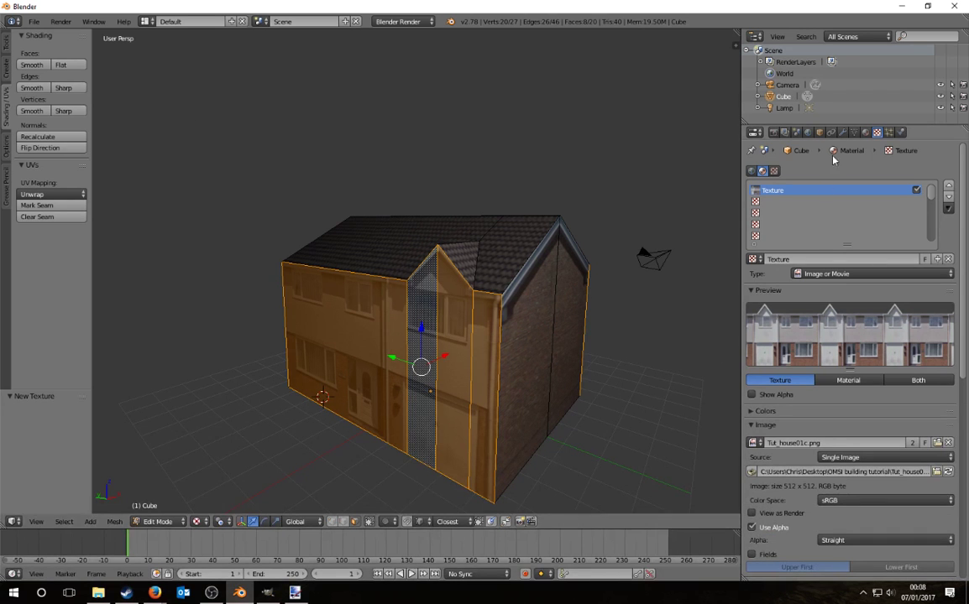
Step: Assign the material to the selected front faces and add a second material slot
left_click(866, 132)
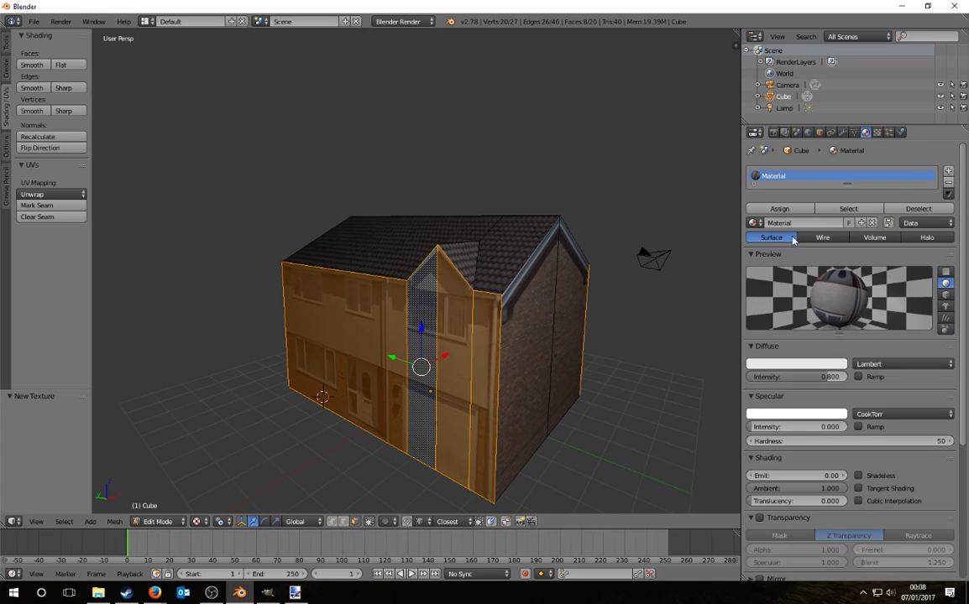
left_click(776, 208)
left_click(948, 170)
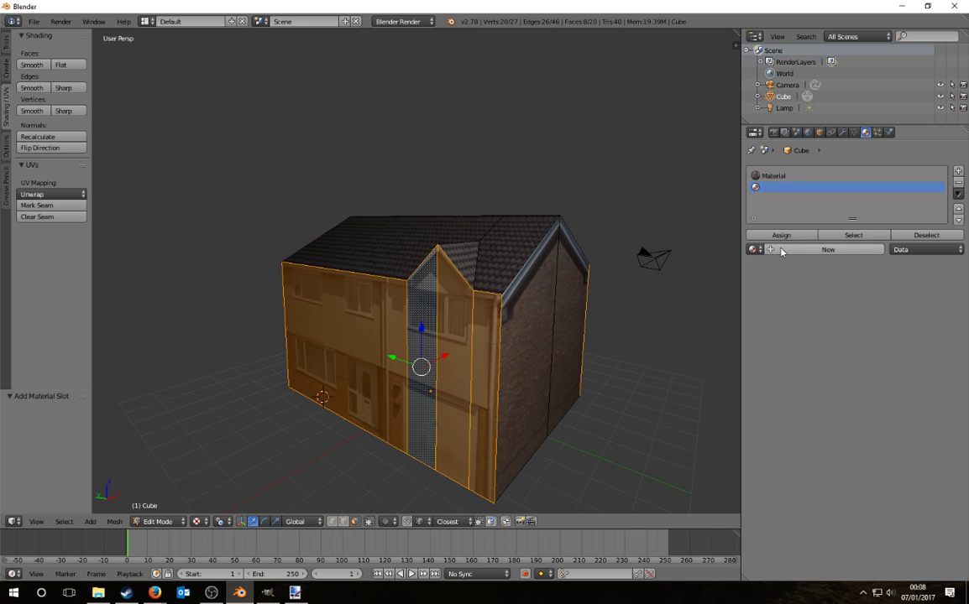
Step: Select the gable end wall faces at both ends of the house in Material shading
right_click(533, 335)
right_click(569, 330, "shift")
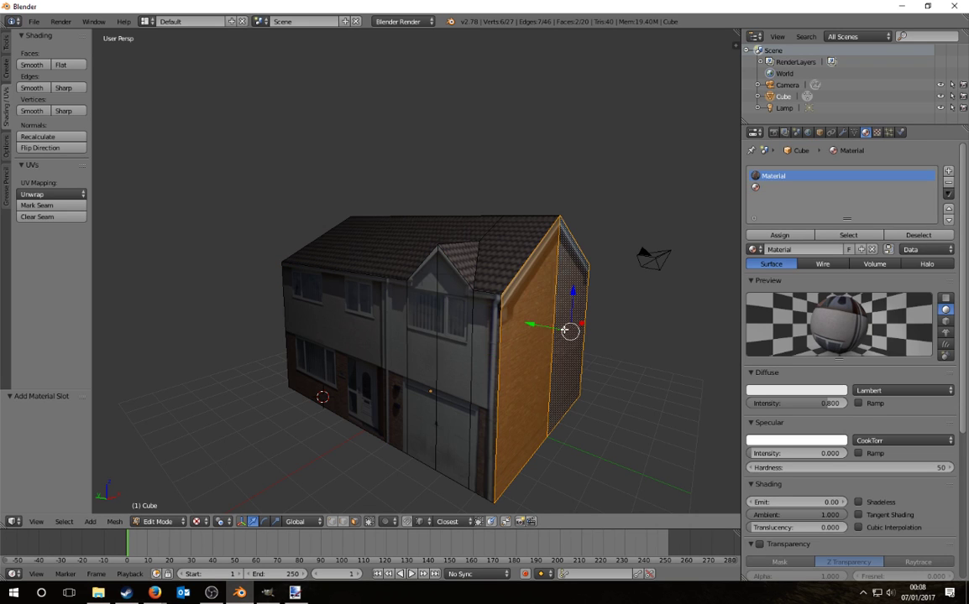
left_click(198, 521)
left_click(210, 458)
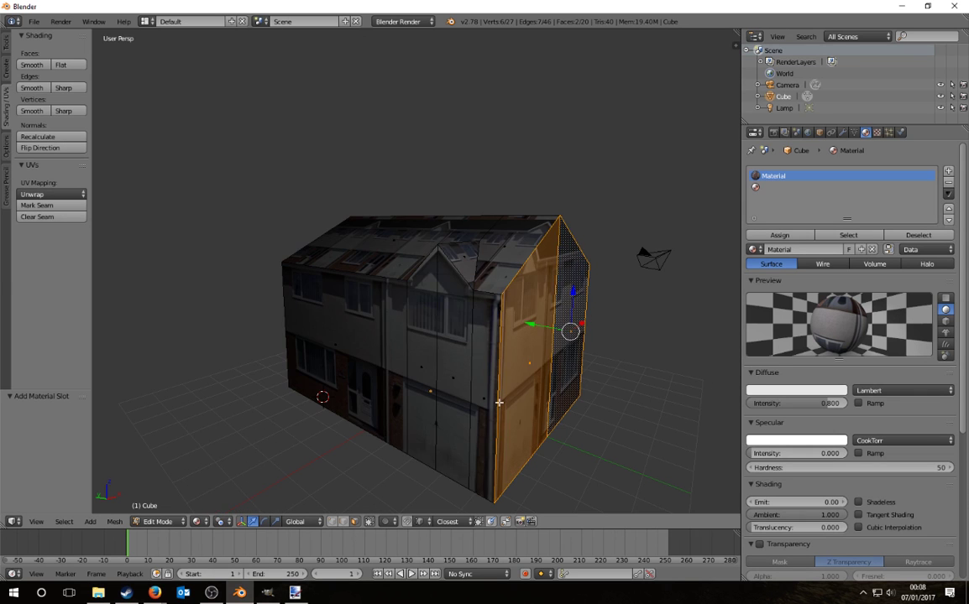
middle_click_drag(498, 403, 670, 406)
right_click(414, 381, "shift")
right_click(292, 359, "shift")
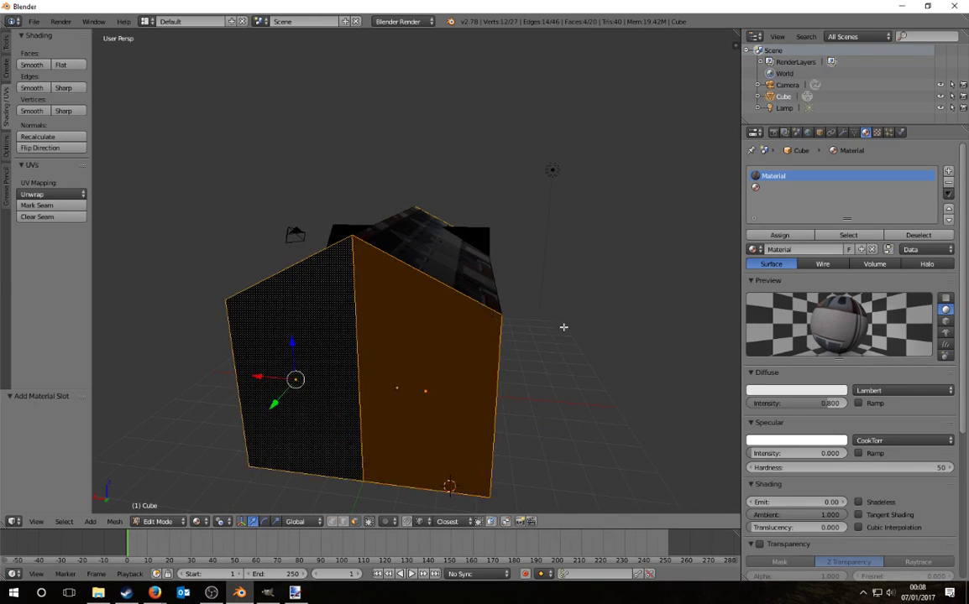
middle_click_drag(564, 327, 379, 319)
scroll(385, 315, "down", 2)
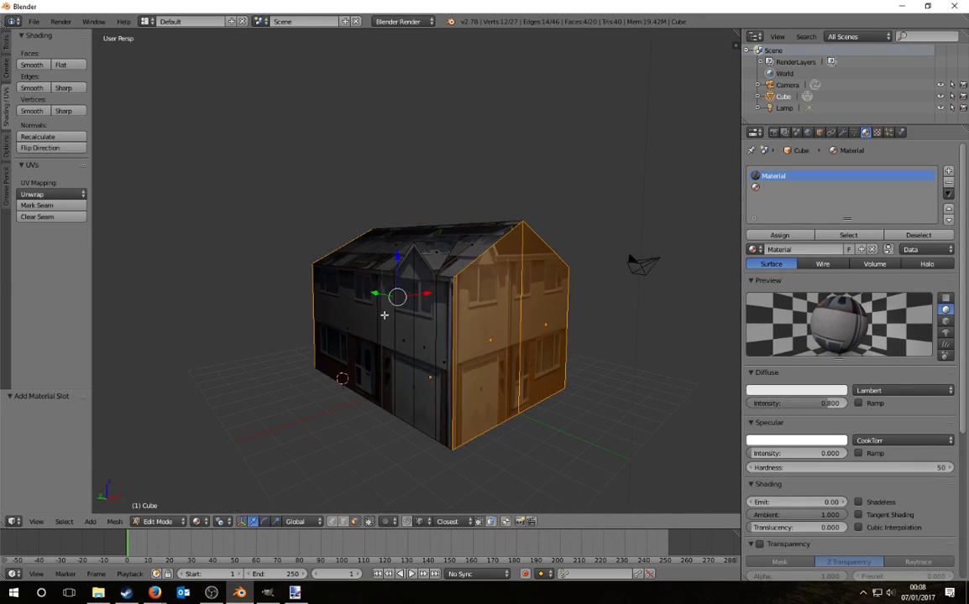
Step: Create a new material named 'end' in the second slot with Specular Intensity 0
left_click(765, 187)
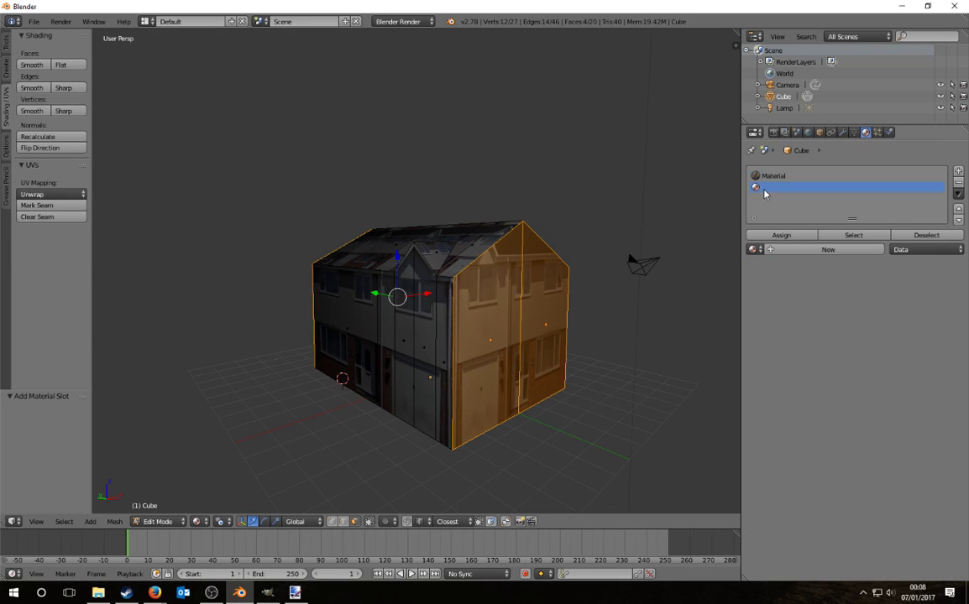
left_click(824, 250)
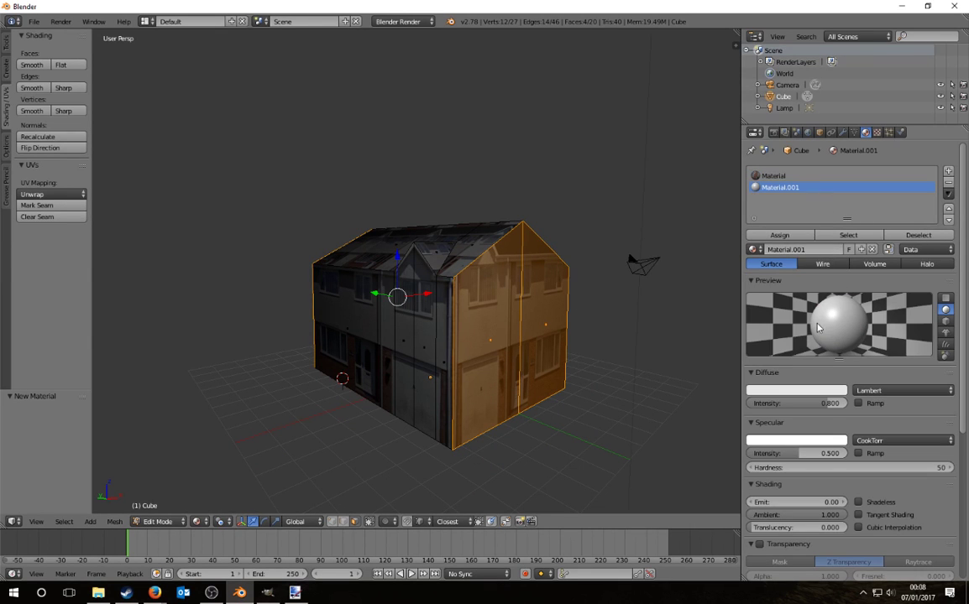
left_click(802, 249)
type("end")
key("Return")
left_click_drag(806, 453, 747, 454)
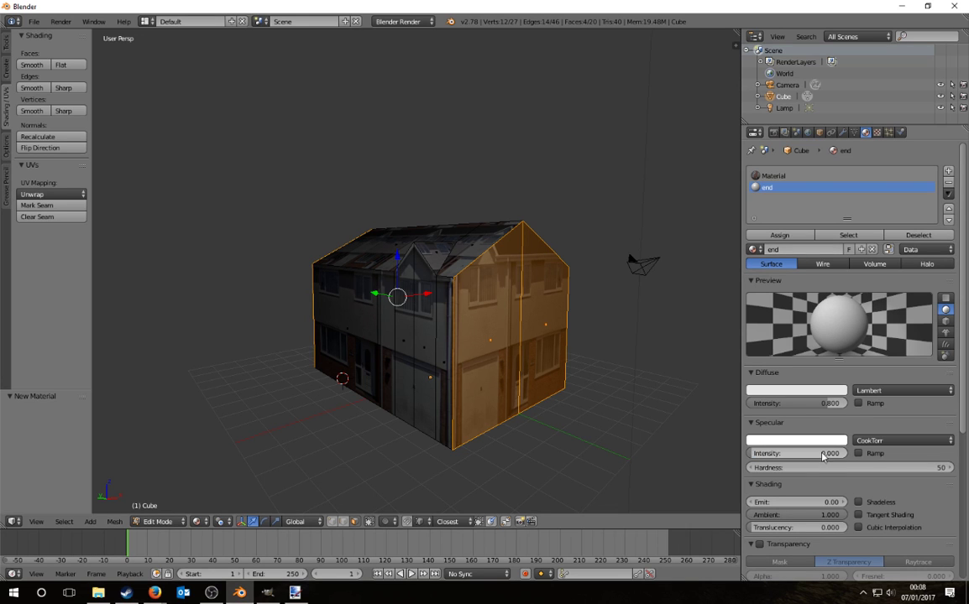
Step: Give the 'end' material an image texture loaded from Tut_house01a.png
left_click(877, 132)
left_click(856, 261)
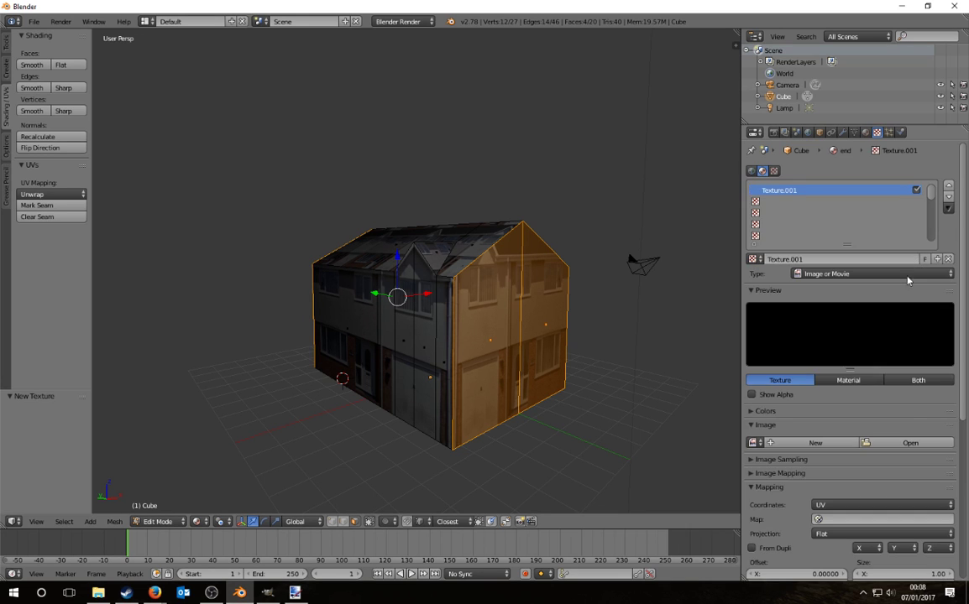
left_click(912, 443)
left_click(33, 177)
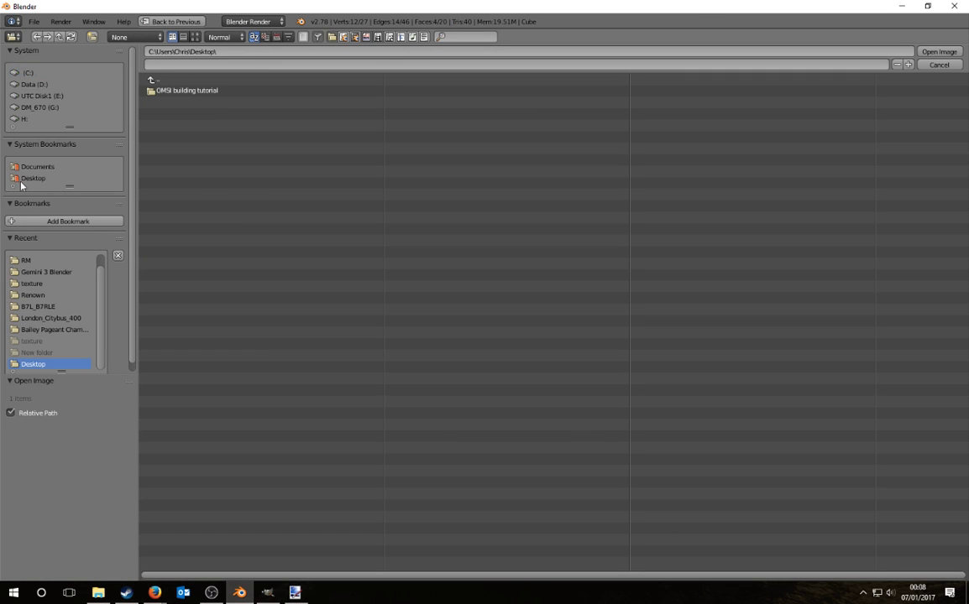
double_click(168, 90)
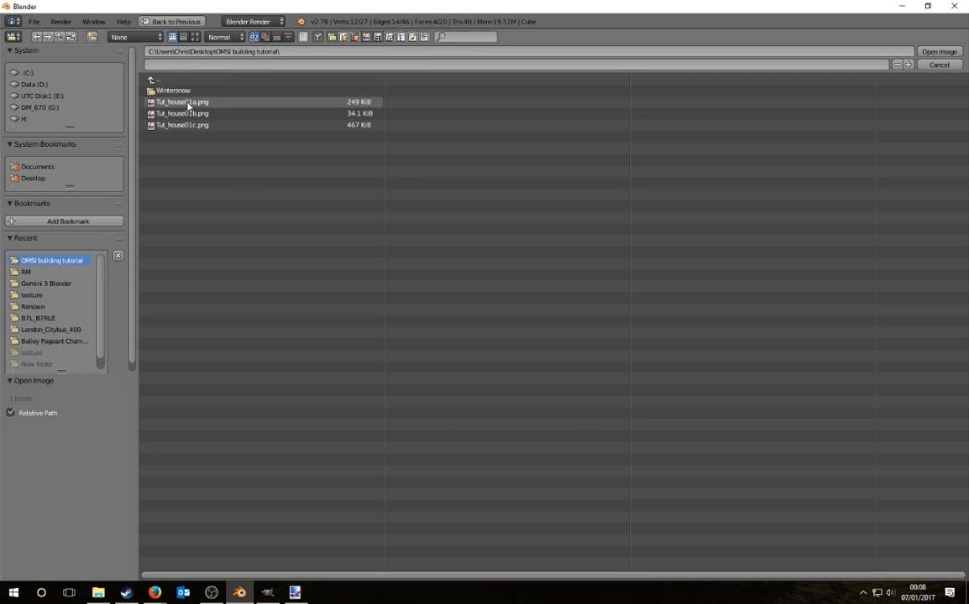
double_click(168, 105)
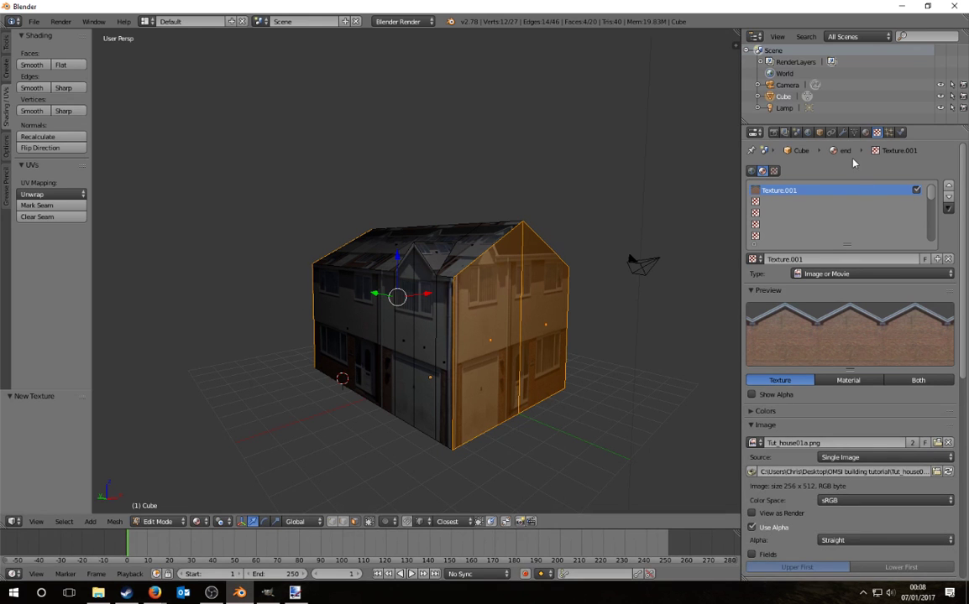
Step: Assign the 'end' material to the selected gable end faces
left_click(866, 132)
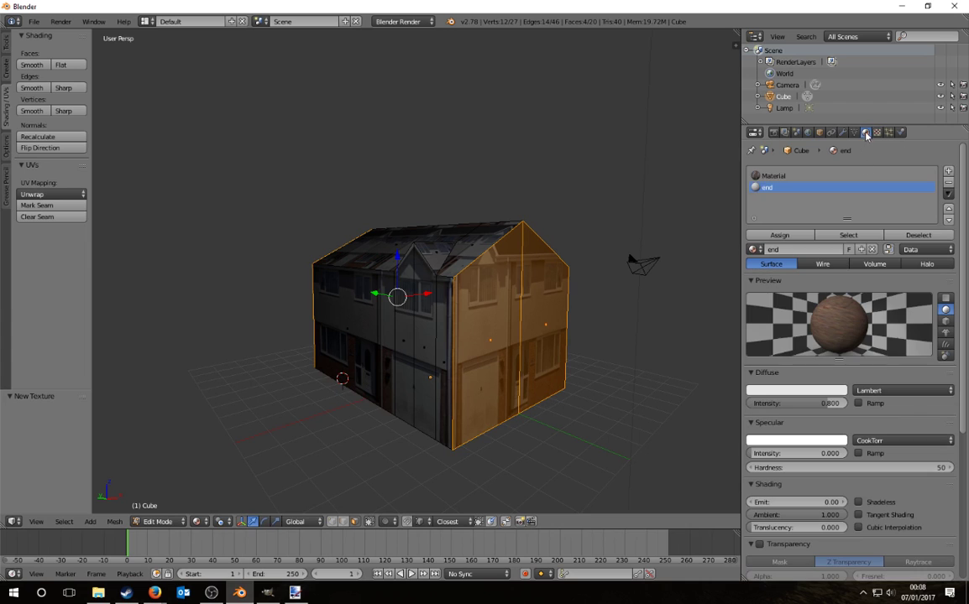
left_click(779, 235)
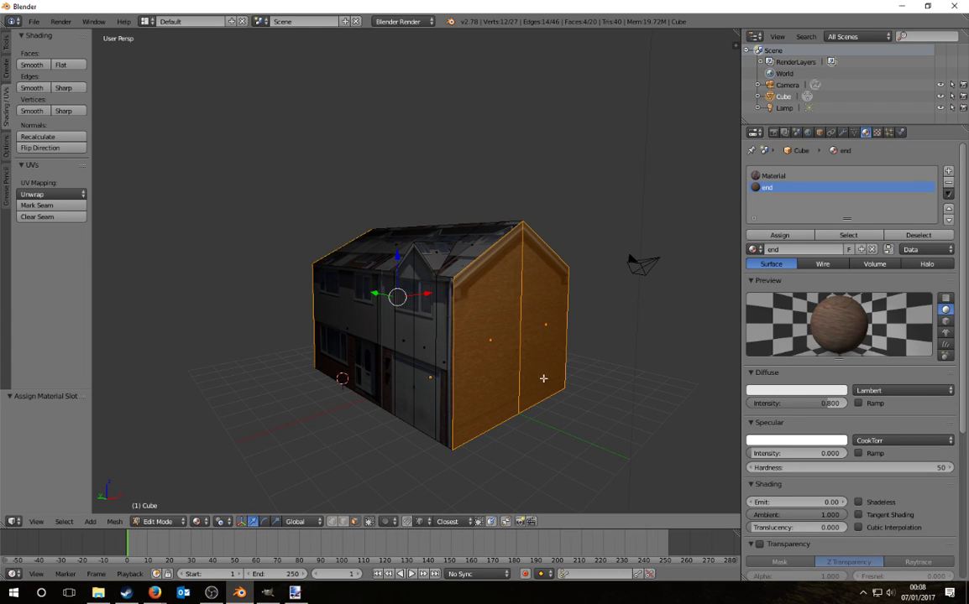
left_click(790, 249)
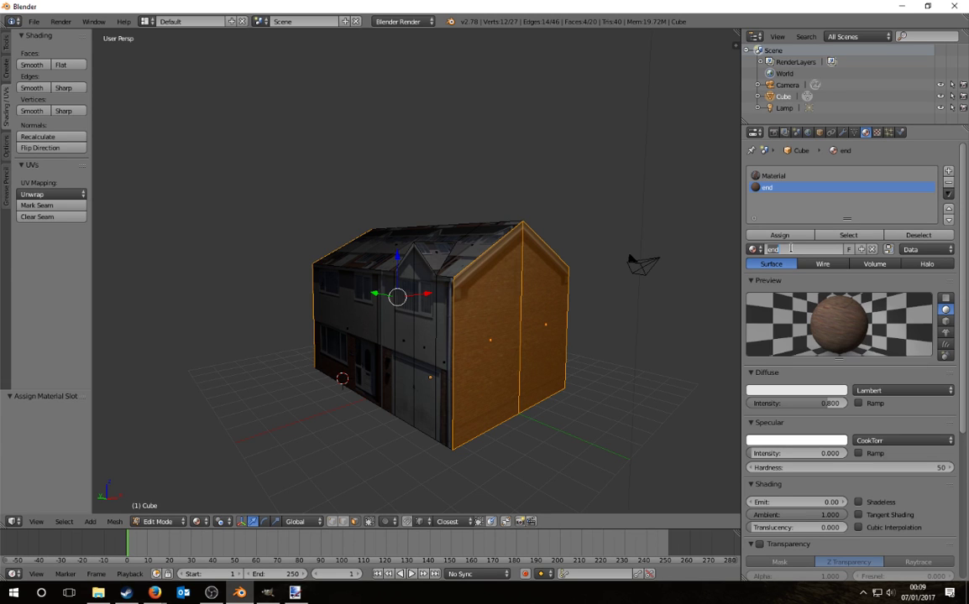
Step: Rename the 'end' material to Tut_house01a and 'Material' to tut_house01b
type("Tut_house01a")
key("Return")
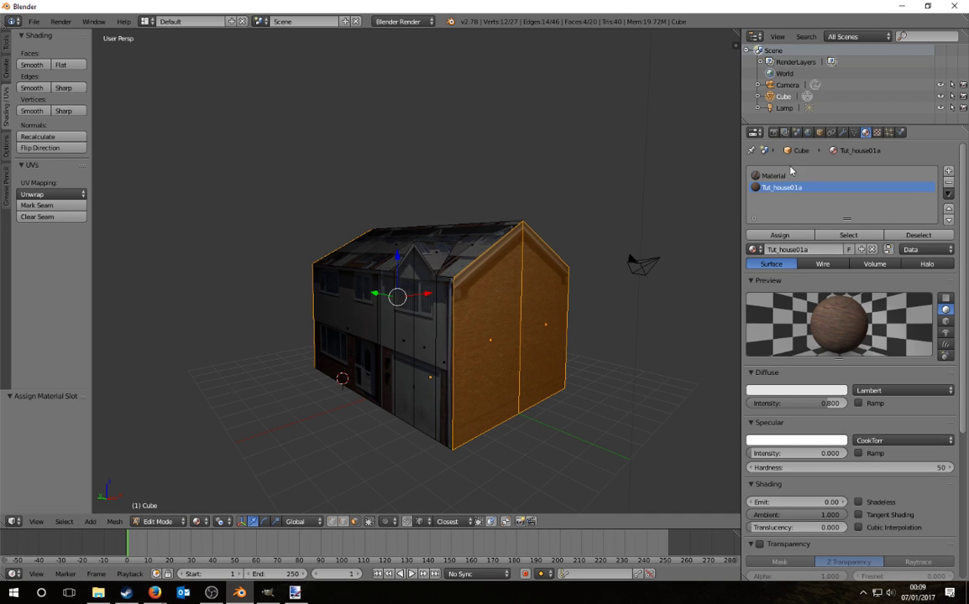
left_click(774, 175)
double_click(797, 250)
key("BackSpace")
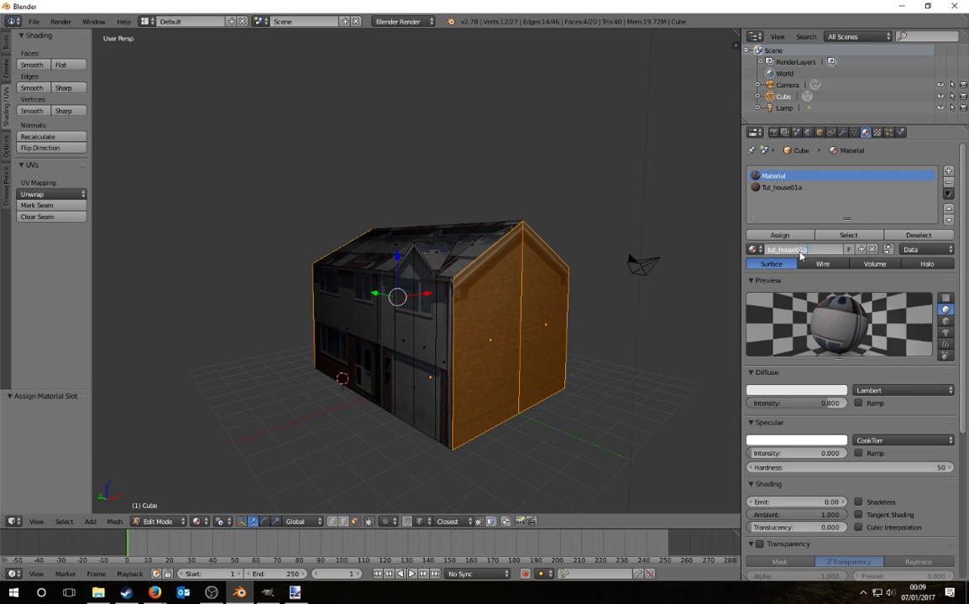
type("tut_house01b")
key("Return")
Step: Select all the roof faces of the house, including the gable and small roof faces
middle_click_drag(504, 251, 520, 279)
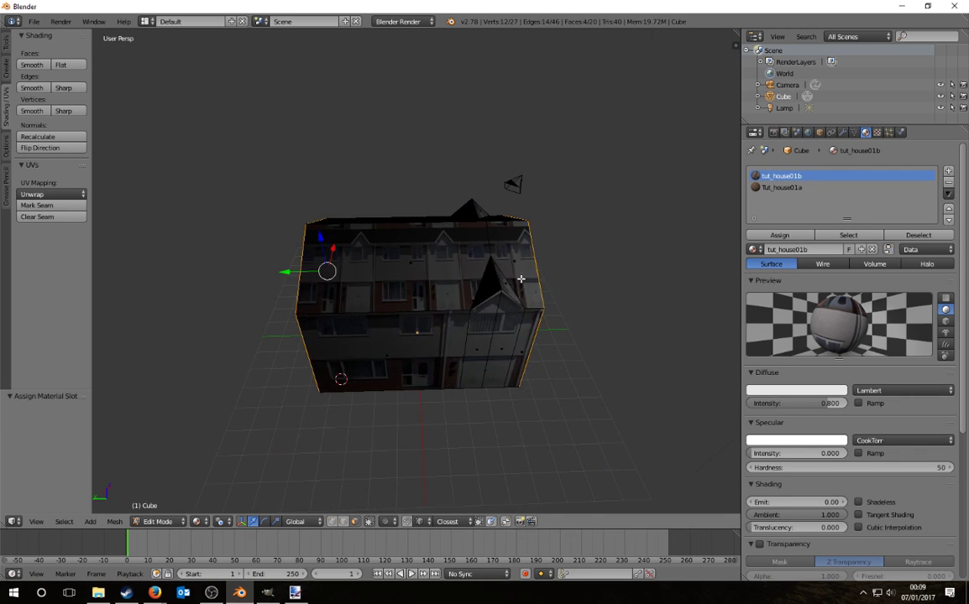
right_click(528, 281)
right_click(508, 287, "shift")
right_click(364, 262, "ctrl")
middle_click_drag(370, 262, 543, 291)
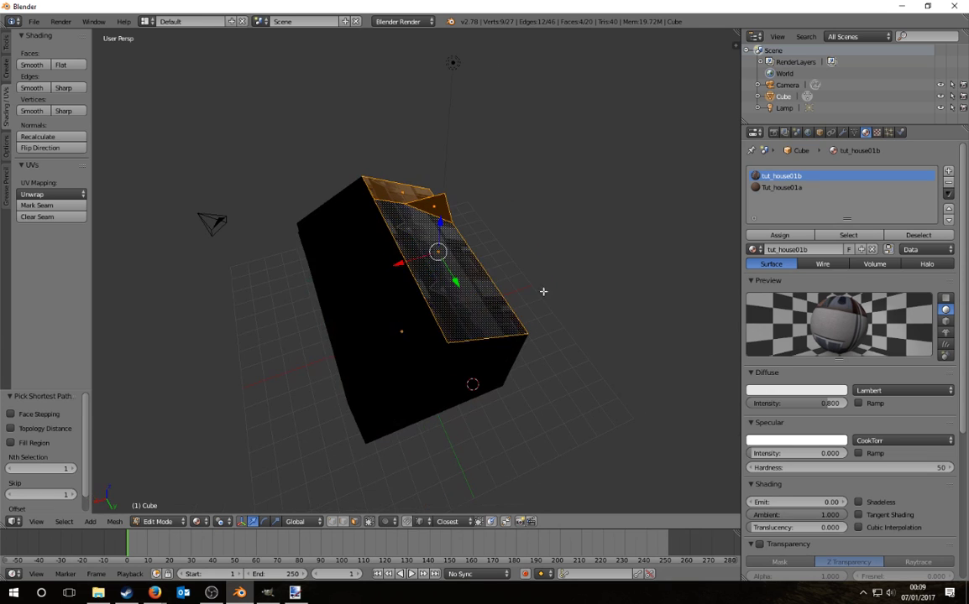
right_click(385, 288, "shift")
right_click(335, 209, "shift")
right_click(289, 222, "shift")
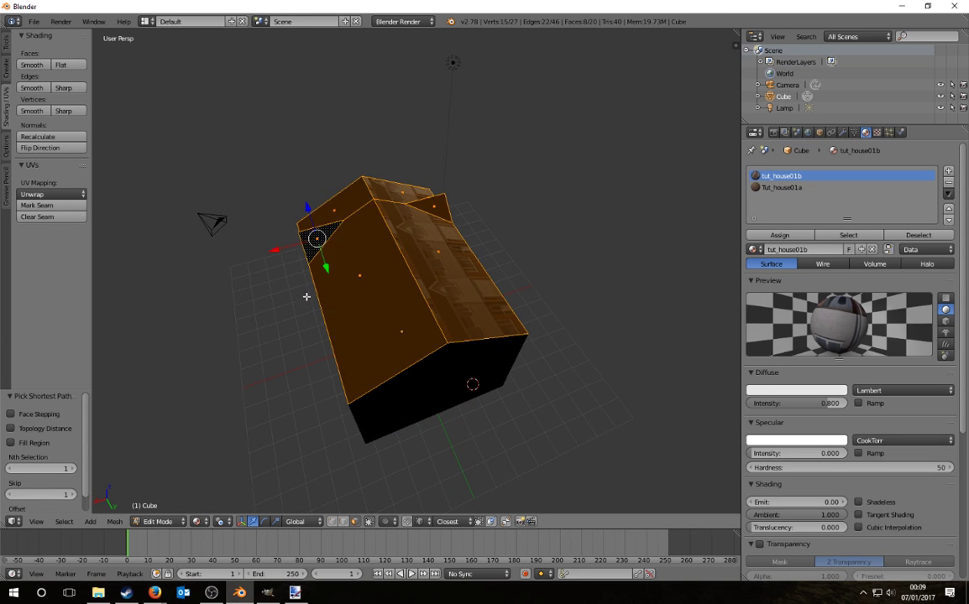
middle_click_drag(277, 268, 281, 298)
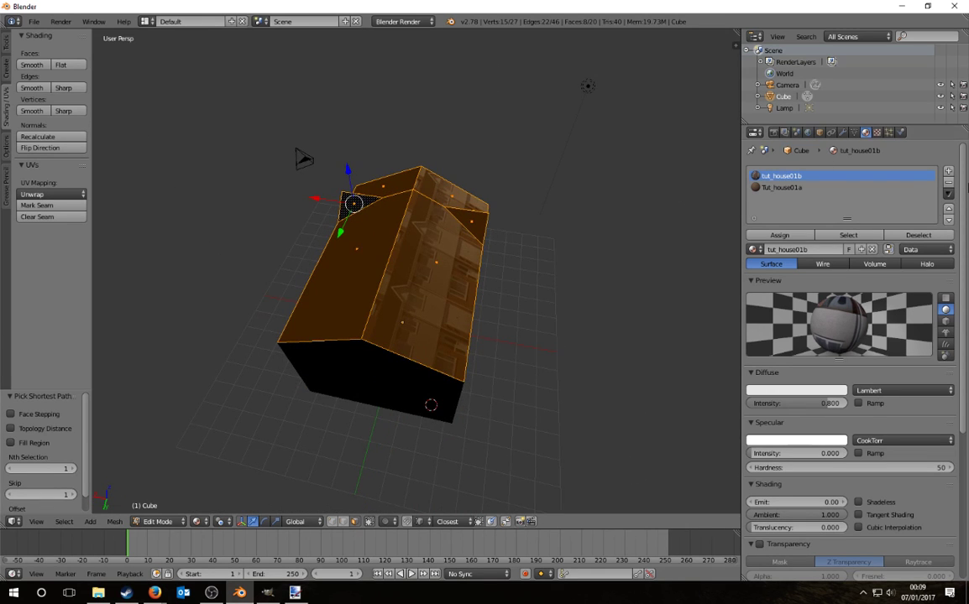
Step: Add a third material slot with a new material named tut_house01b and specular intensity 0
left_click(948, 171)
left_click(804, 249)
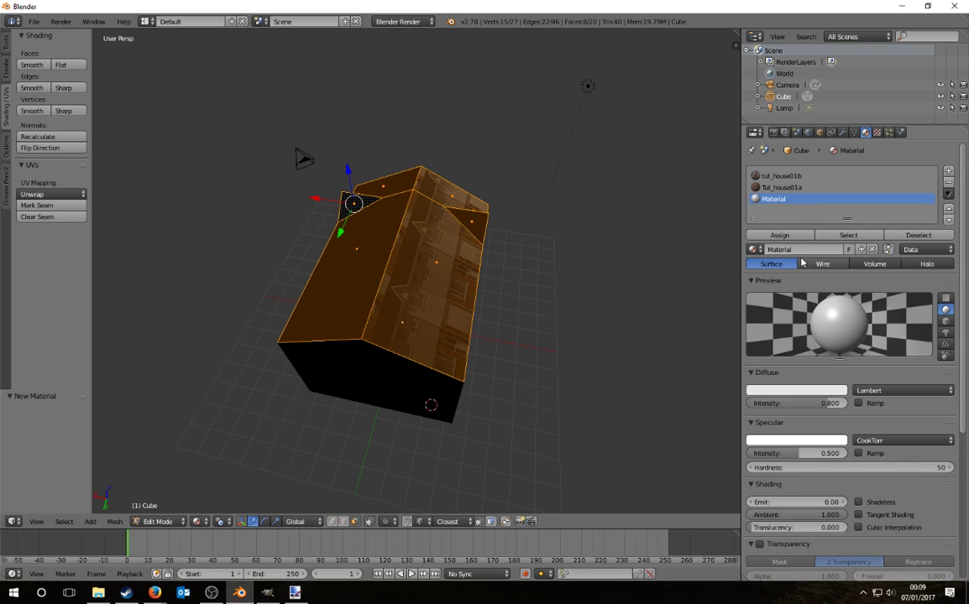
left_click(789, 250)
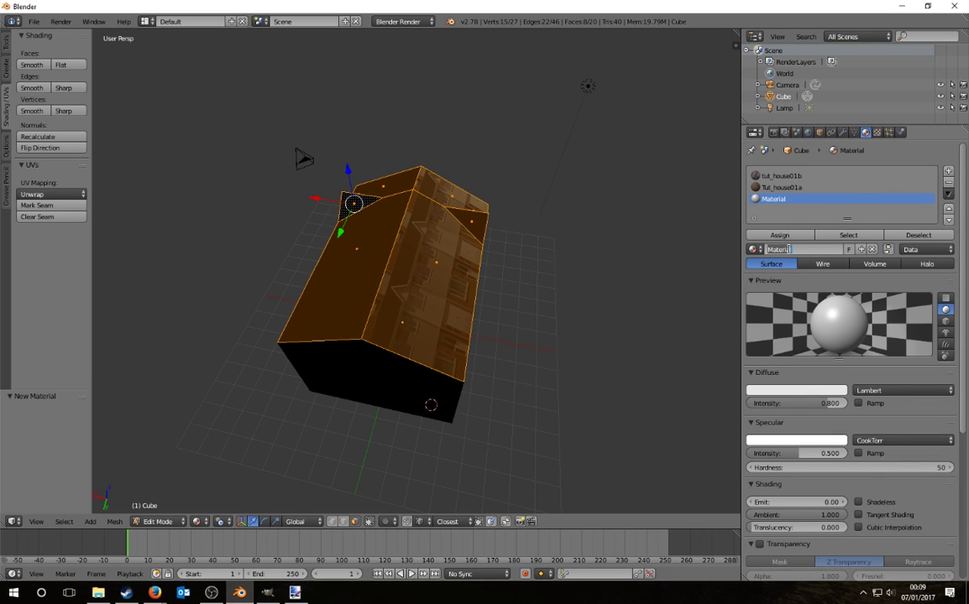
type("tut_house01b")
key("Return")
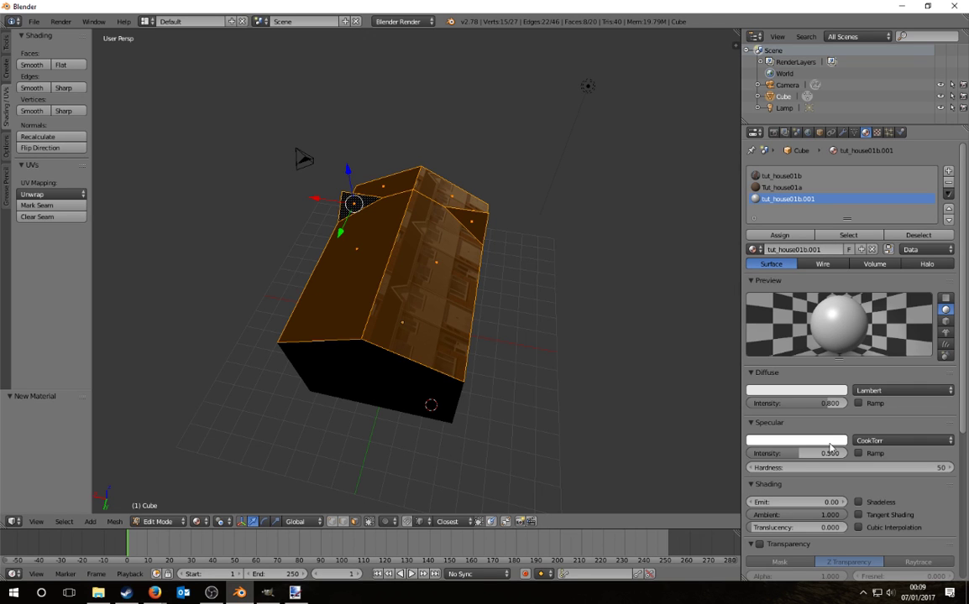
left_click(825, 453)
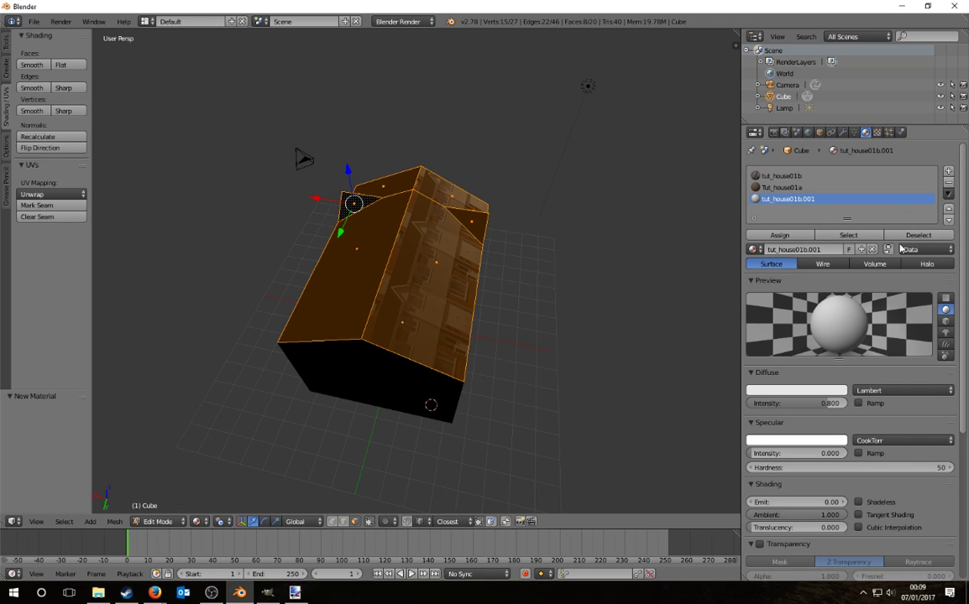
Step: Give the roof material an image texture loaded from Tut_house01b.png in the OMSI building tutorial folder
left_click(876, 132)
left_click(868, 259)
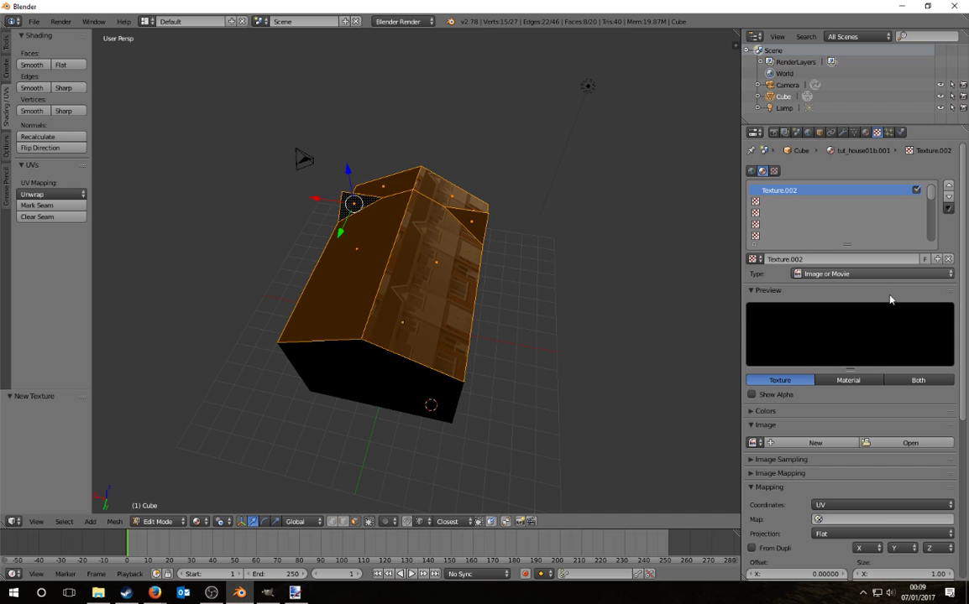
left_click(923, 442)
left_click(33, 179)
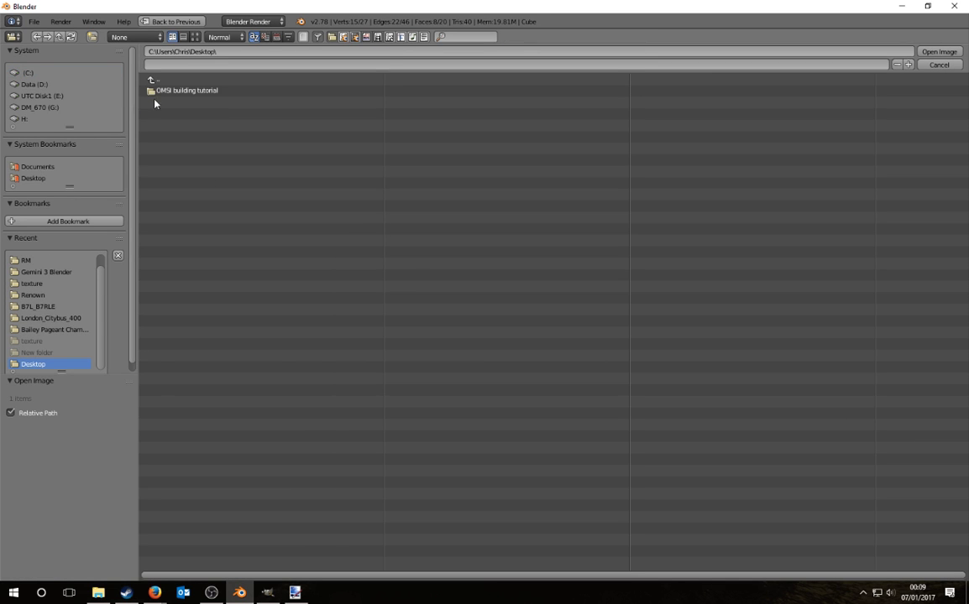
left_click(181, 91)
double_click(199, 112)
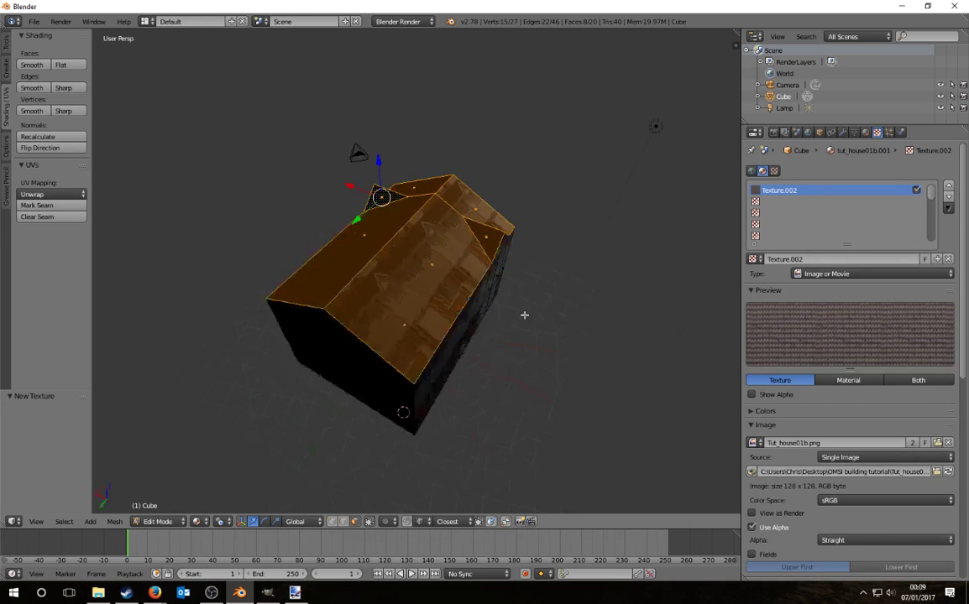
Step: Deselect the faces, return to Object Mode and view the textured house from the front
middle_click_drag(524, 315, 857, 379)
left_click(866, 131)
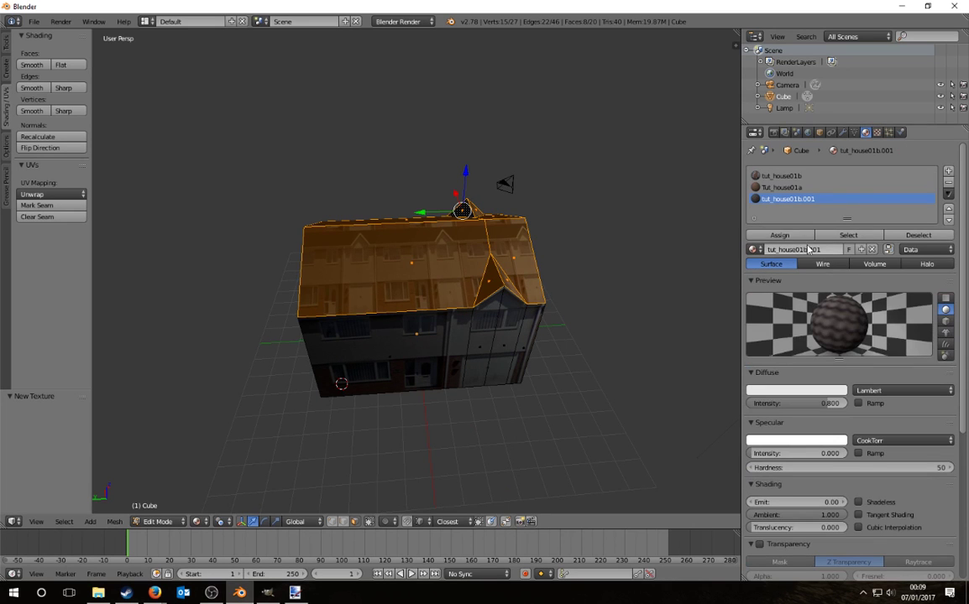
key("a")
middle_click_drag(562, 339, 476, 350)
scroll(432, 346, "down", 3)
right_click(443, 309)
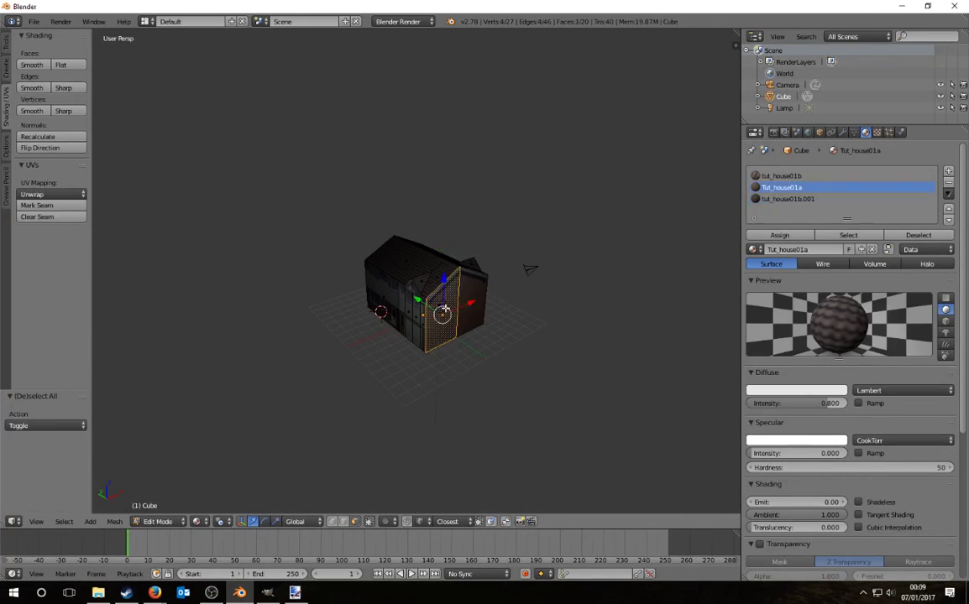
key("Tab")
scroll(514, 335, "up", 4)
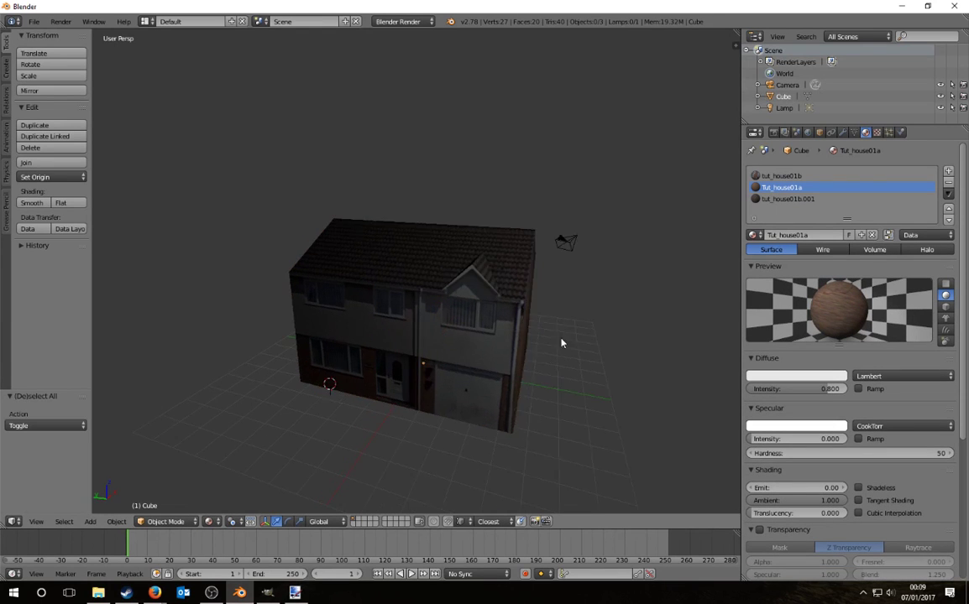
key("KP_1")
Step: Save As tut_house01.blend inside Desktop\OMSI building tutorial
left_click(34, 21)
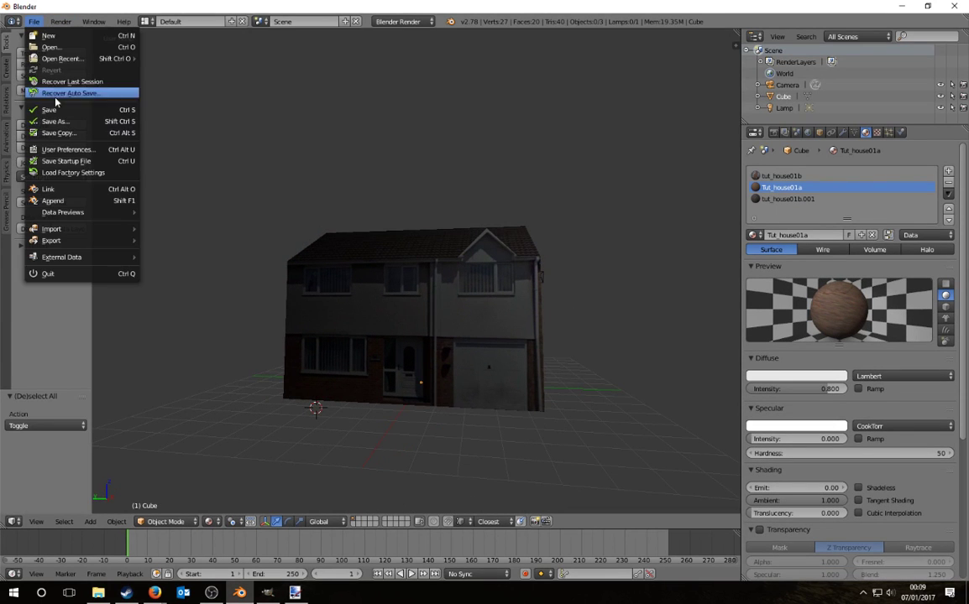
left_click(54, 121)
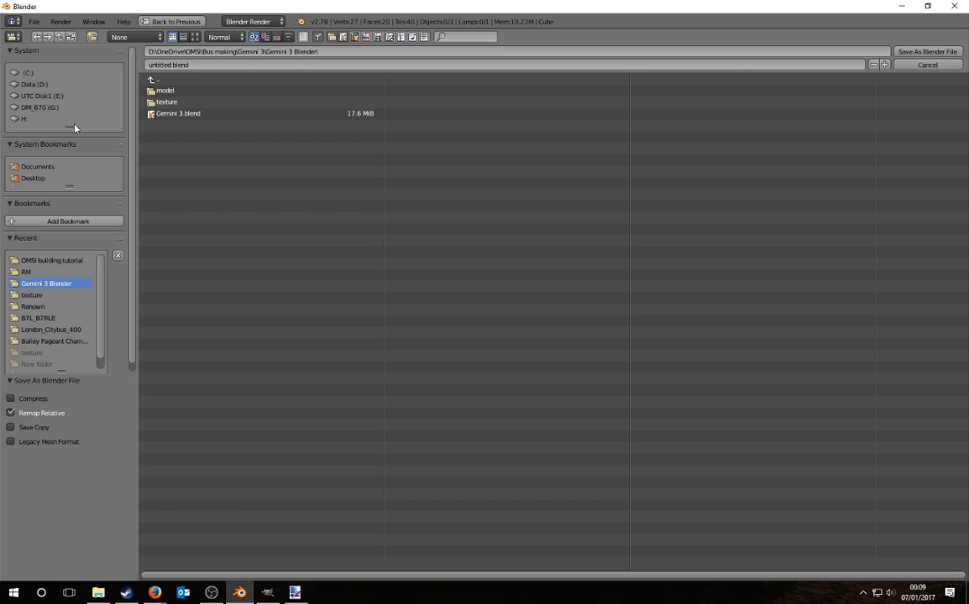
left_click(43, 184)
double_click(168, 90)
left_click(234, 64)
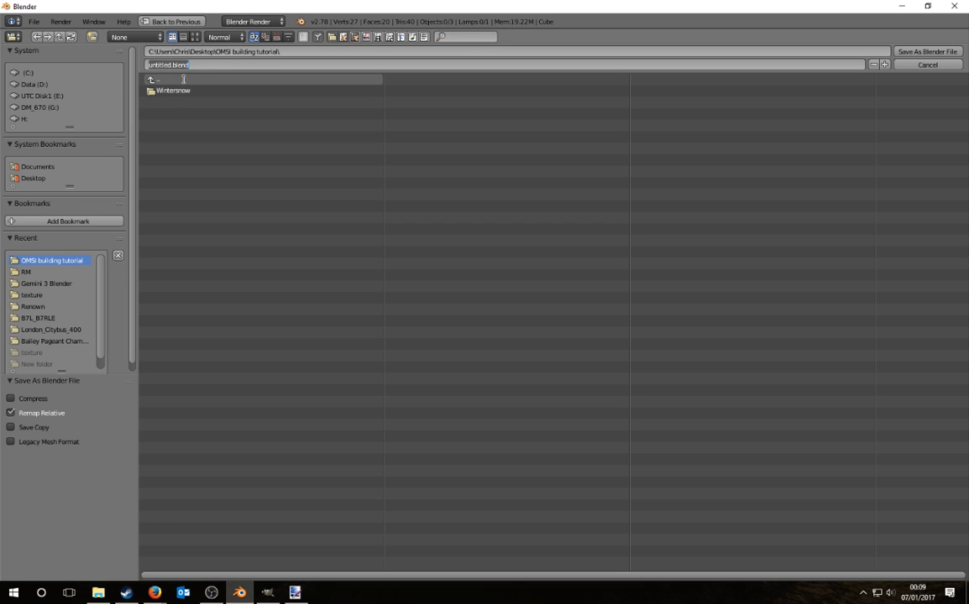
type("tut_house01")
left_click(927, 52)
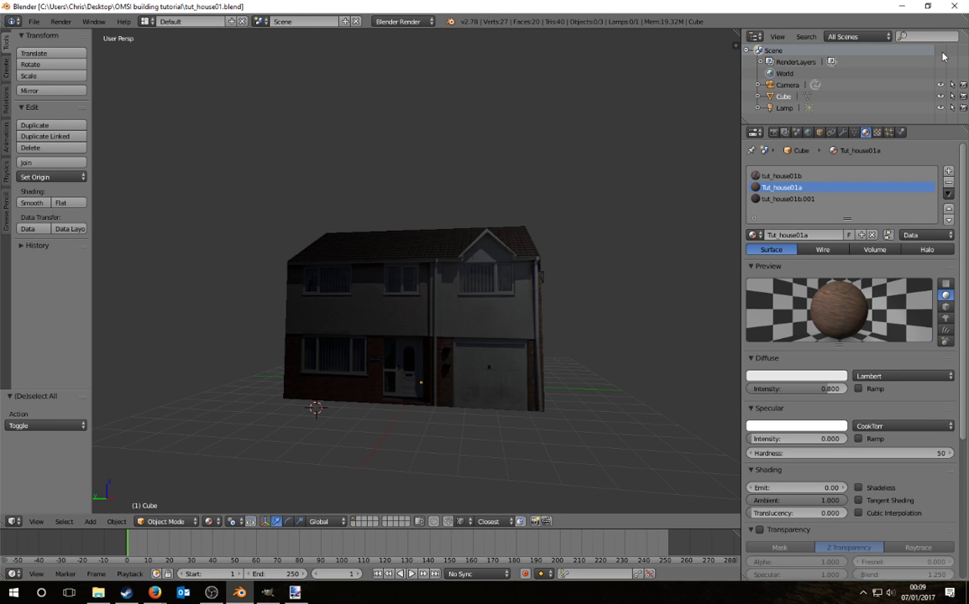
Step: Rename the roof material tut_house01b.001 to tut_house01b by removing the .001 suffix
middle_click_drag(588, 324, 476, 381)
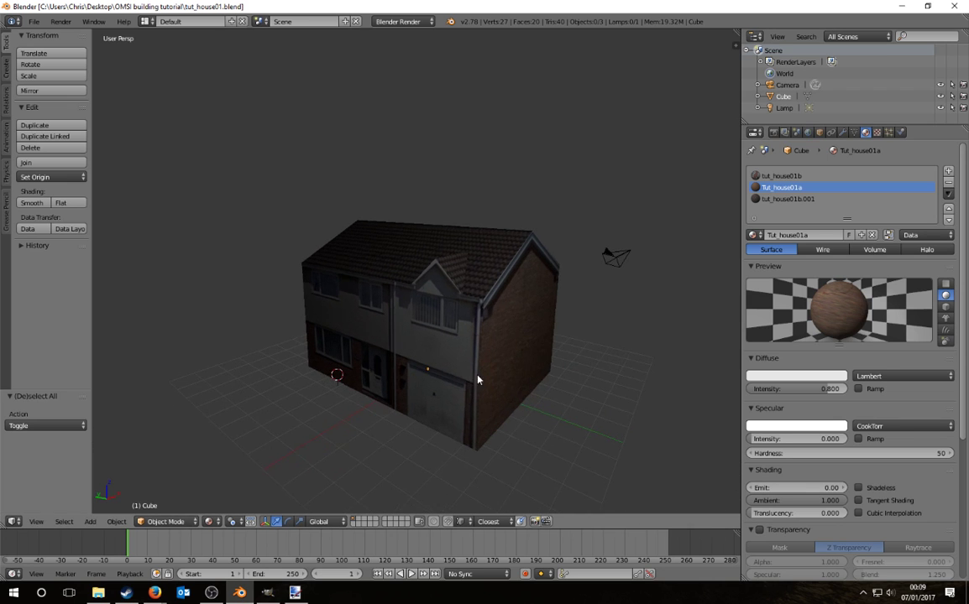
left_click(780, 199)
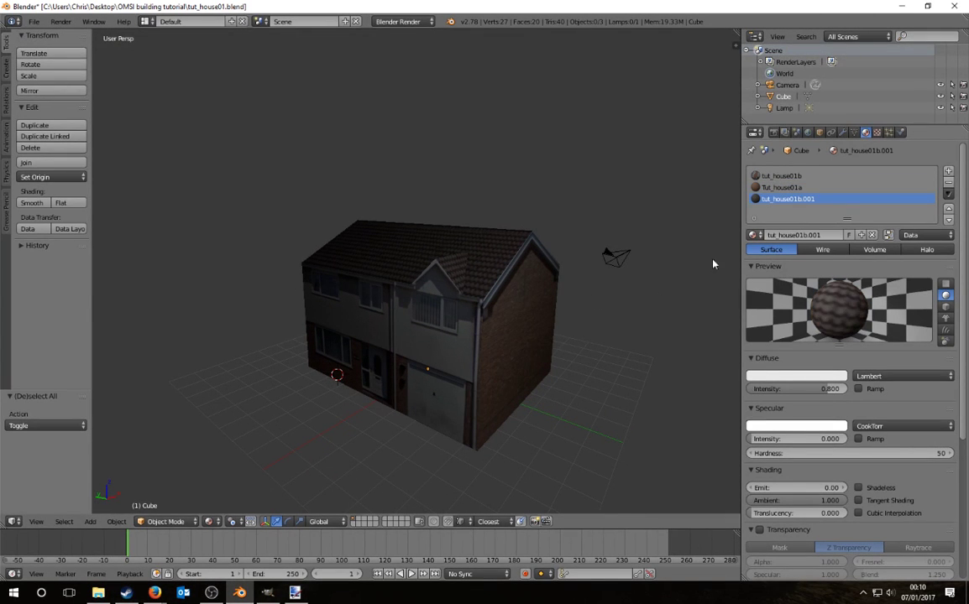
left_click(797, 177)
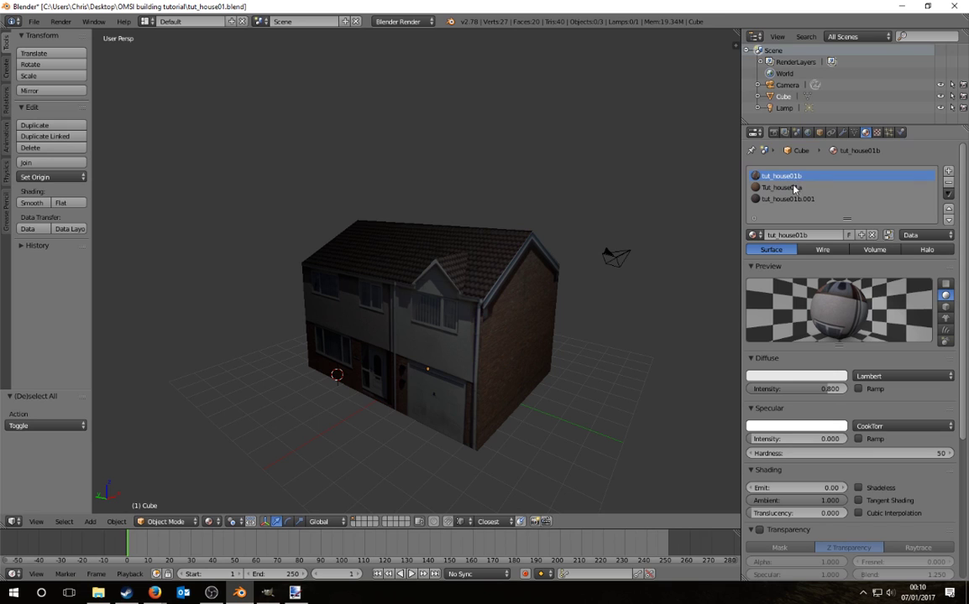
double_click(802, 236)
left_click(781, 199)
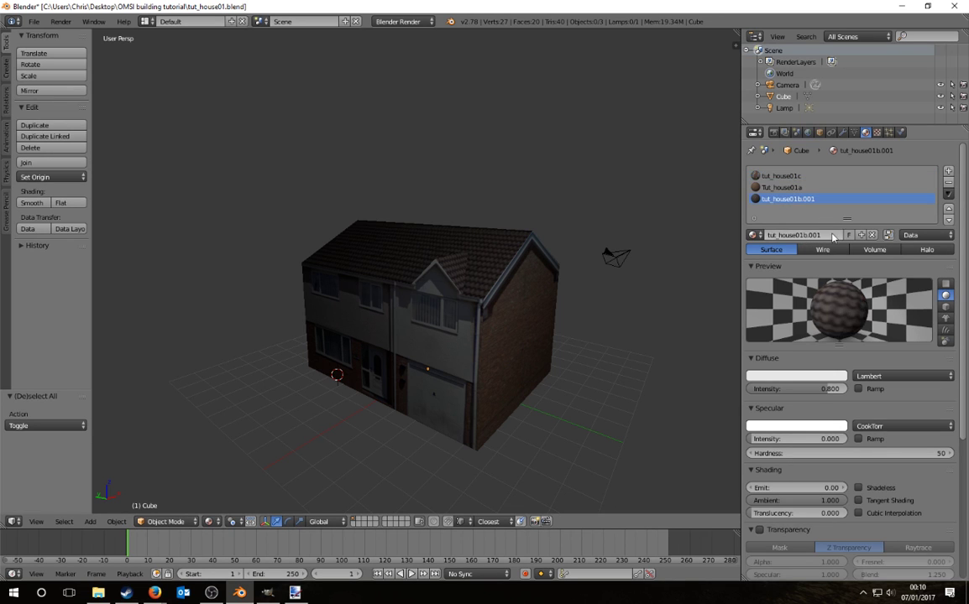
double_click(802, 236)
key("End")
key("BackSpace")
key("BackSpace")
key("BackSpace")
key("BackSpace")
key("Return")
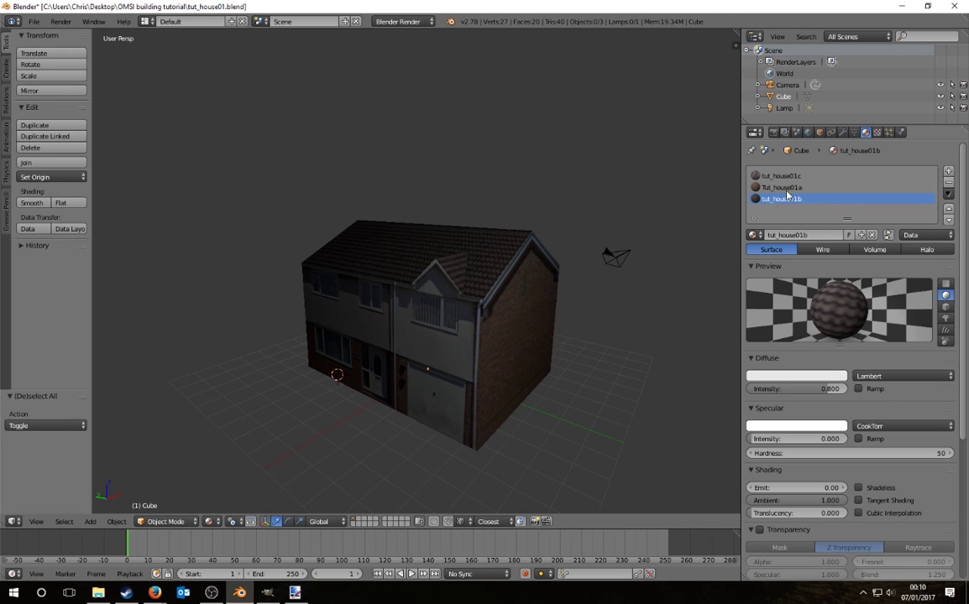
Step: Rename Tut_house01a to lowercase tut_house01a and move materials a and b to the top of the list
left_click(781, 187)
double_click(774, 236)
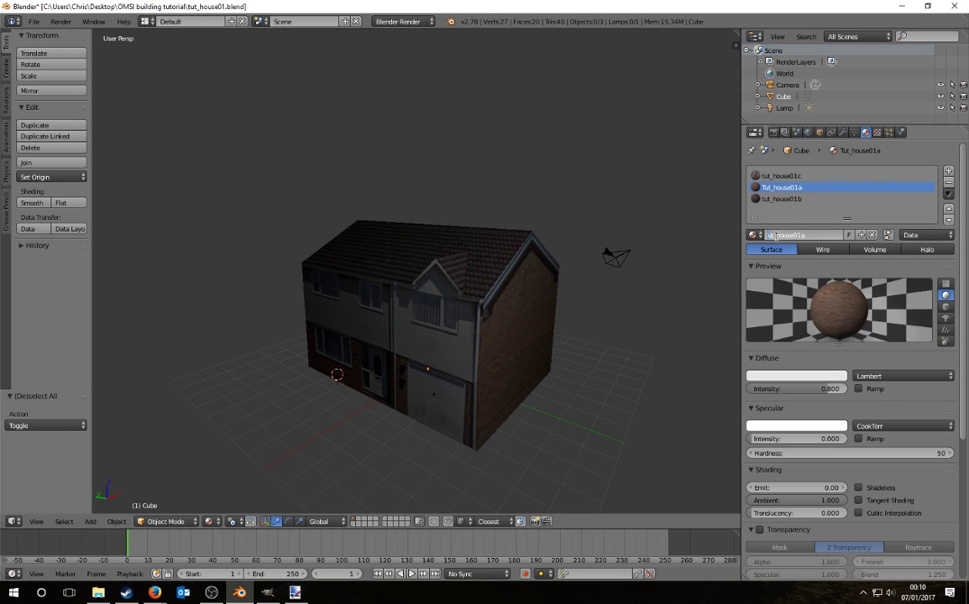
key("Home")
key("Delete")
type("t")
key("Return")
left_click(949, 209)
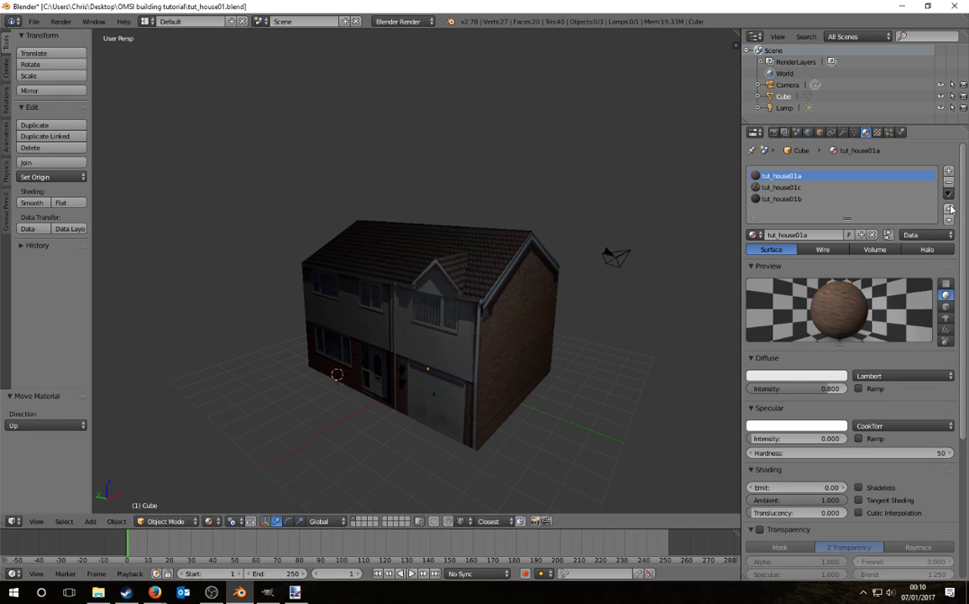
left_click(789, 199)
left_click(948, 209)
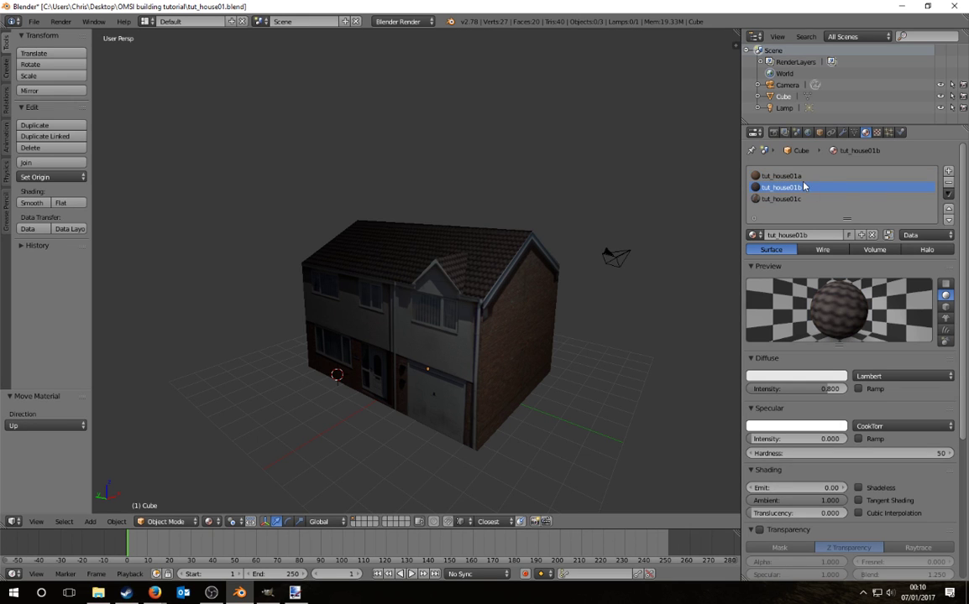
Step: Rename the Cube object to House and delete the camera
left_click(818, 97)
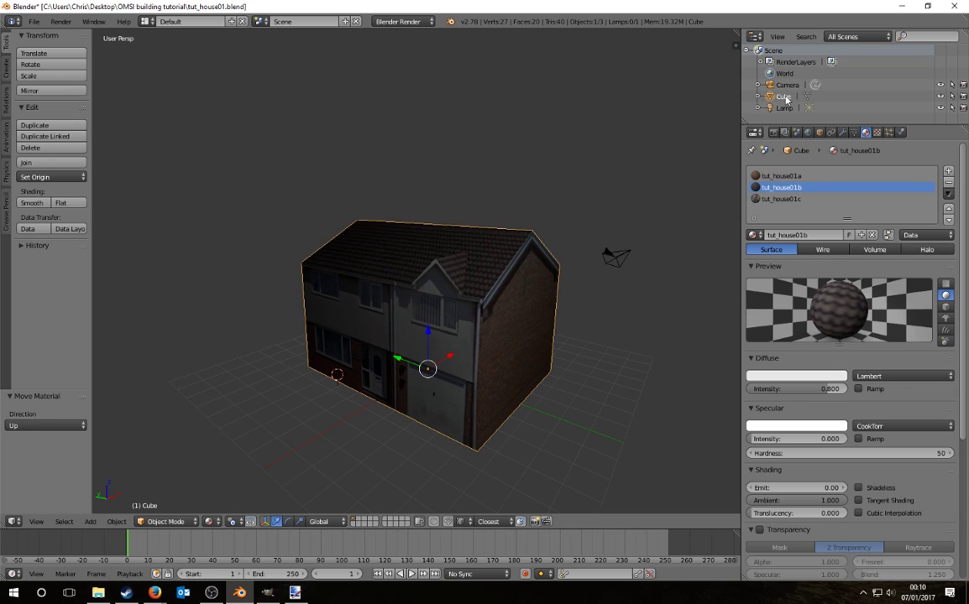
double_click(787, 97)
type("House")
key("Return")
middle_click_drag(526, 388, 511, 391)
key("a")
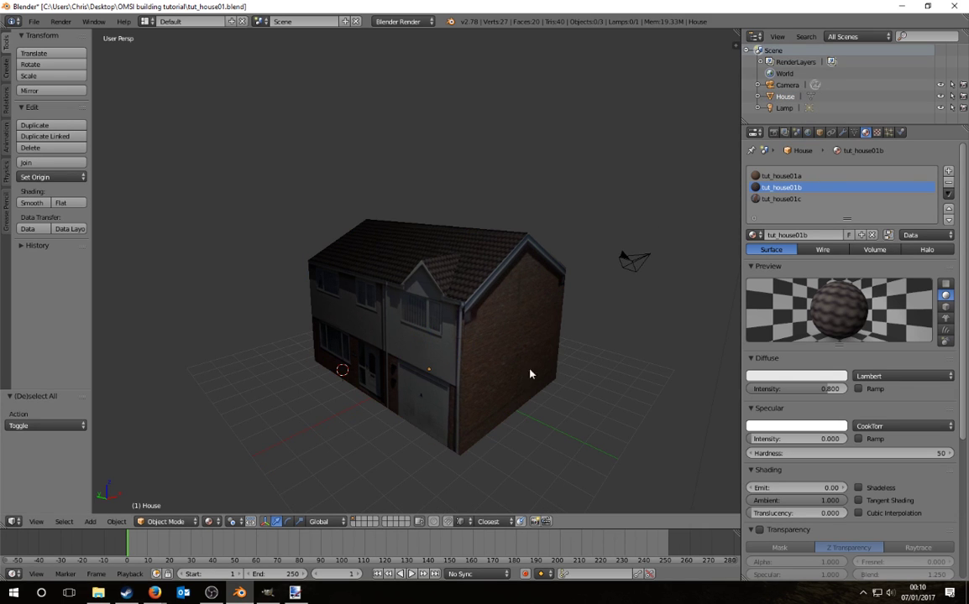
right_click(634, 260)
key("x")
left_click(649, 256)
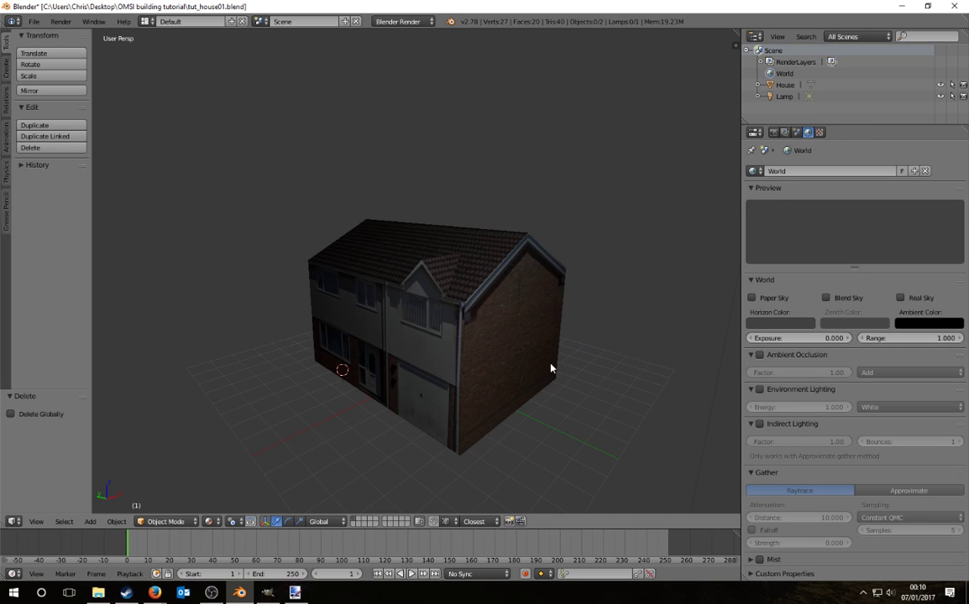
middle_click_drag(551, 367, 544, 318)
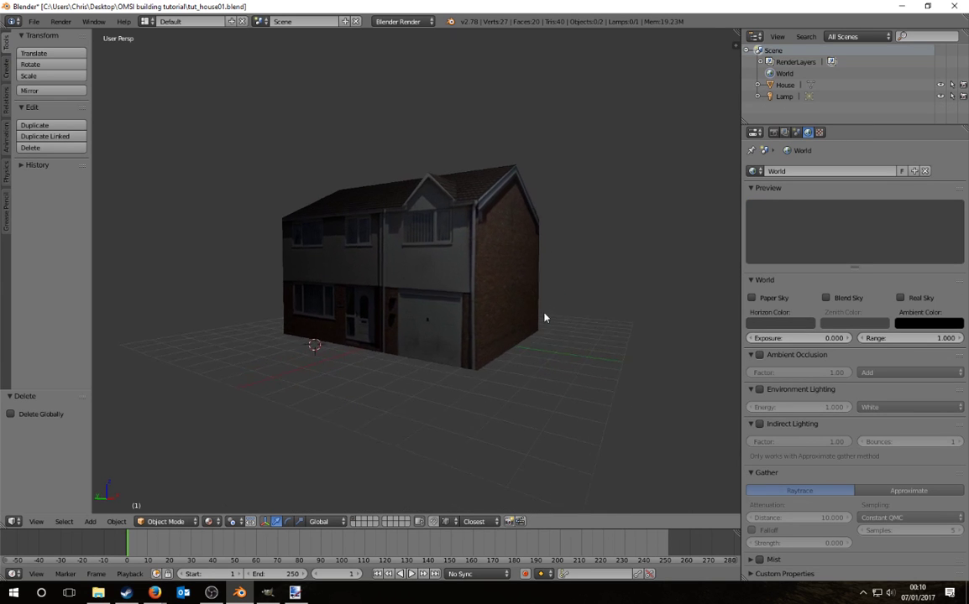
scroll(544, 319, "up", 3)
Step: Save the Blender file
left_click(33, 21)
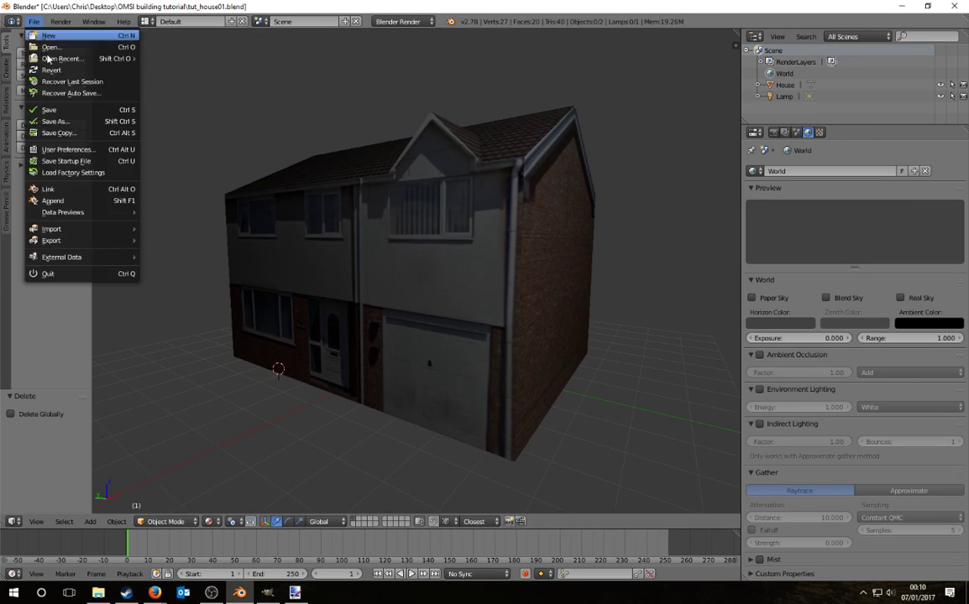
left_click(62, 112)
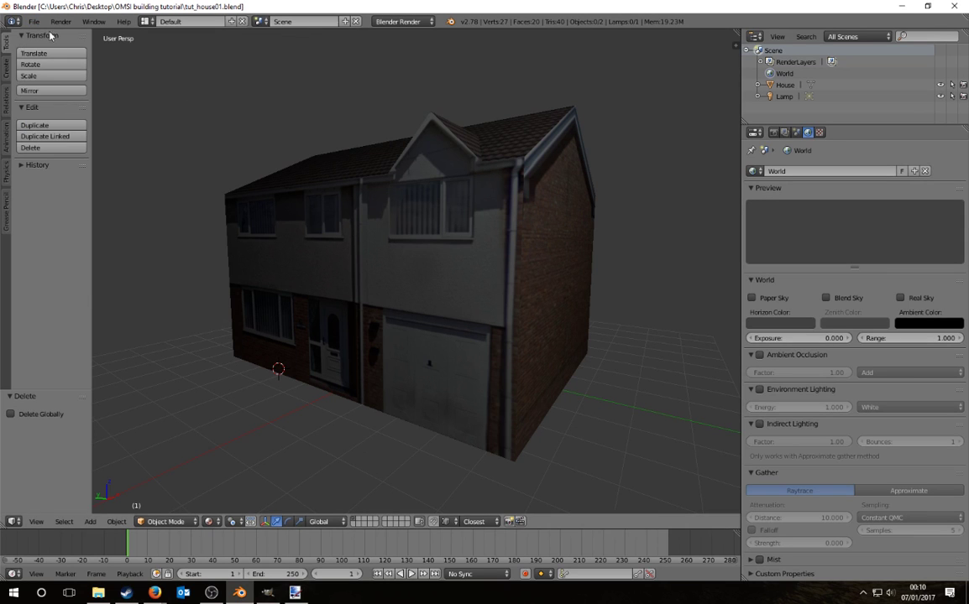
left_click(33, 21)
Step: Open the DirectX (.x) export options, look them over, then switch to File Explorer
mouse_move(95, 241)
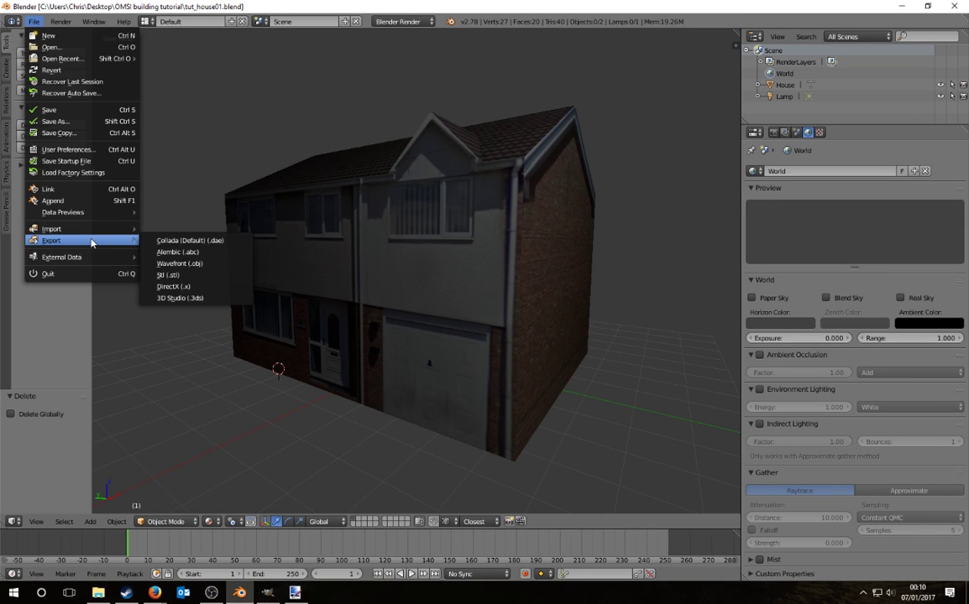
left_click(174, 286)
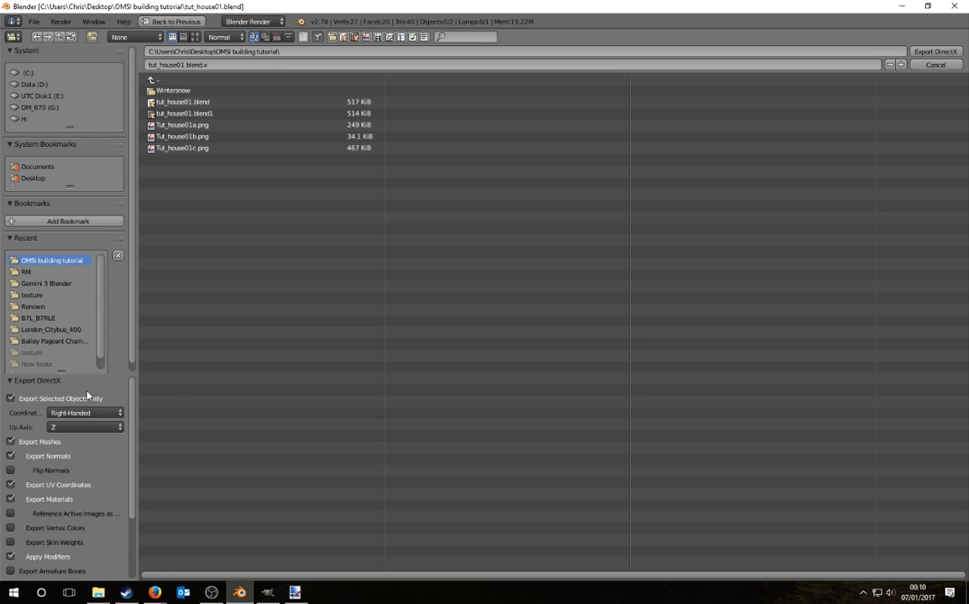
scroll(70, 561, "down", 3)
scroll(71, 562, "up", 3)
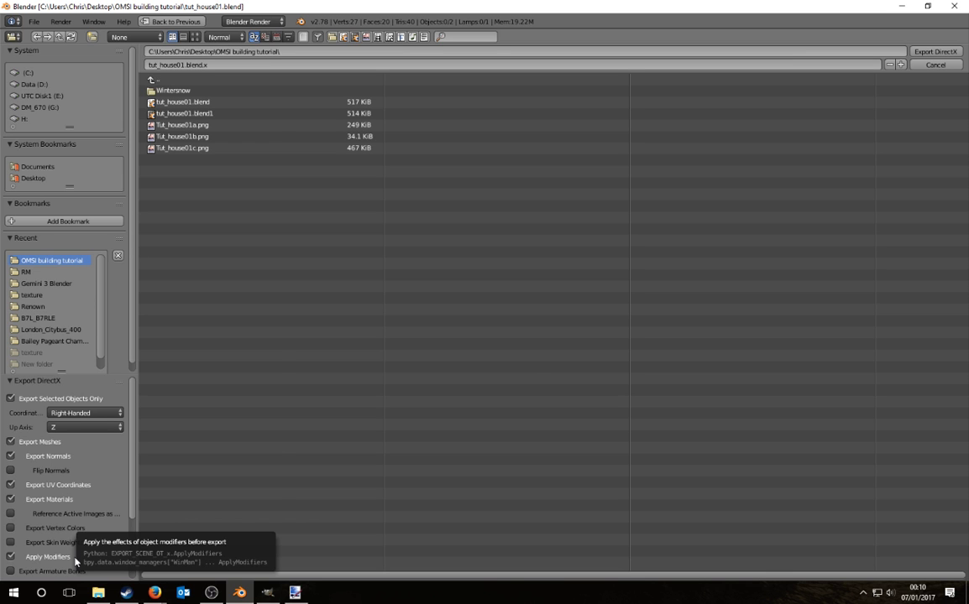
left_click(98, 592)
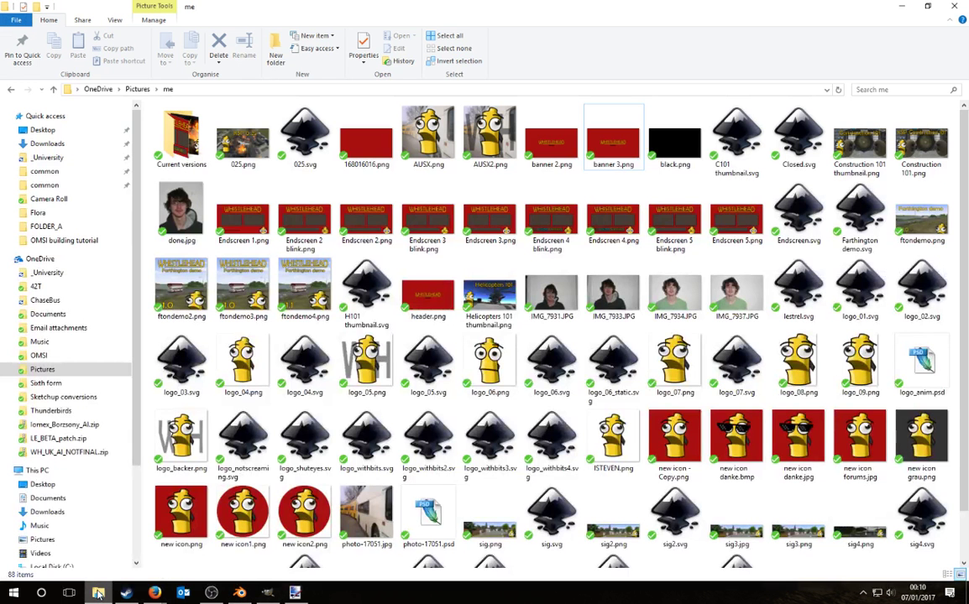
Step: Browse from This PC to D:\Program Files (x86)\Steam\steamapps\common\Blender
double_click(507, 17)
scroll(579, 361, "down", 1)
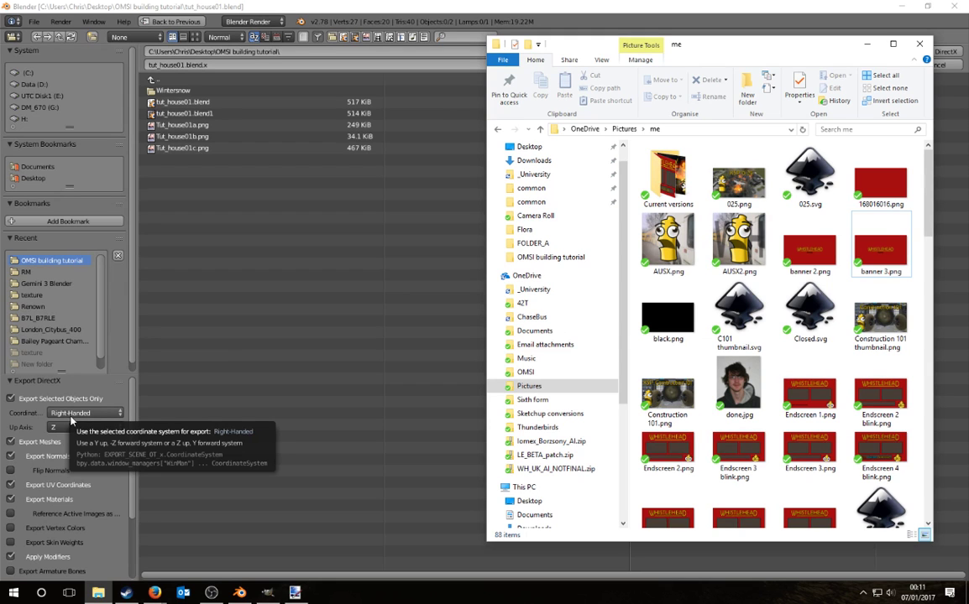
scroll(554, 260, "down", 2)
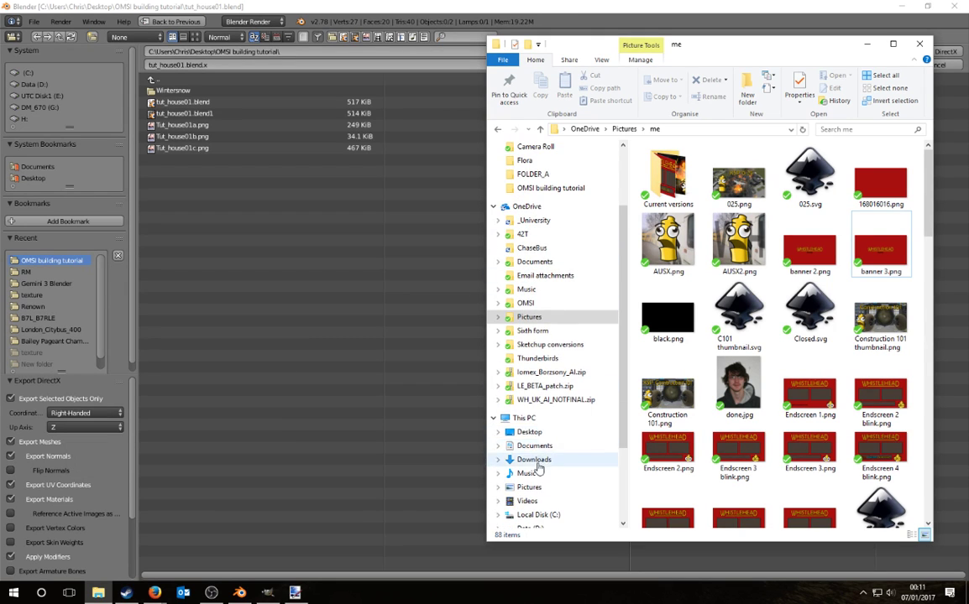
scroll(538, 462, "down", 3)
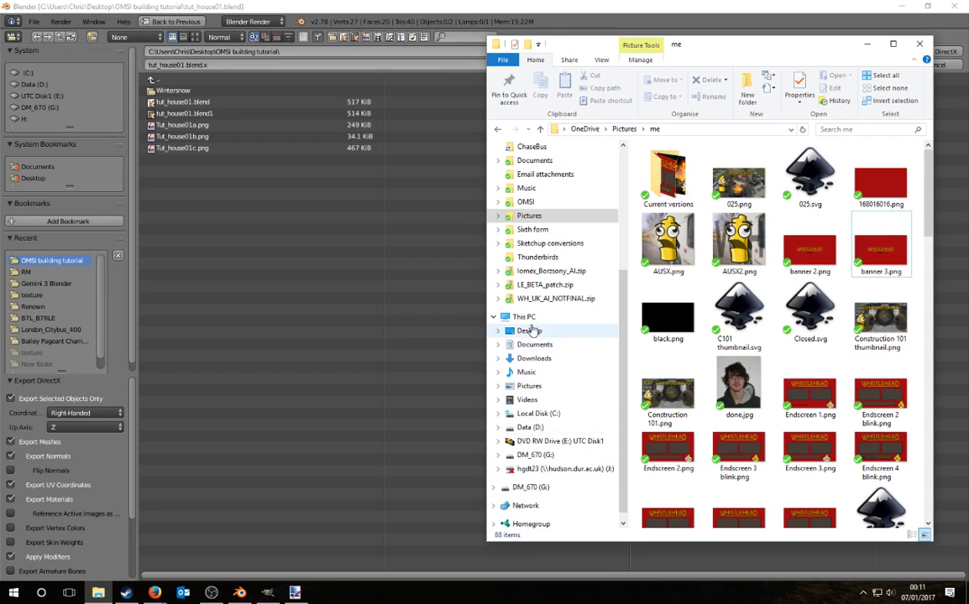
left_click(522, 317)
double_click(827, 290)
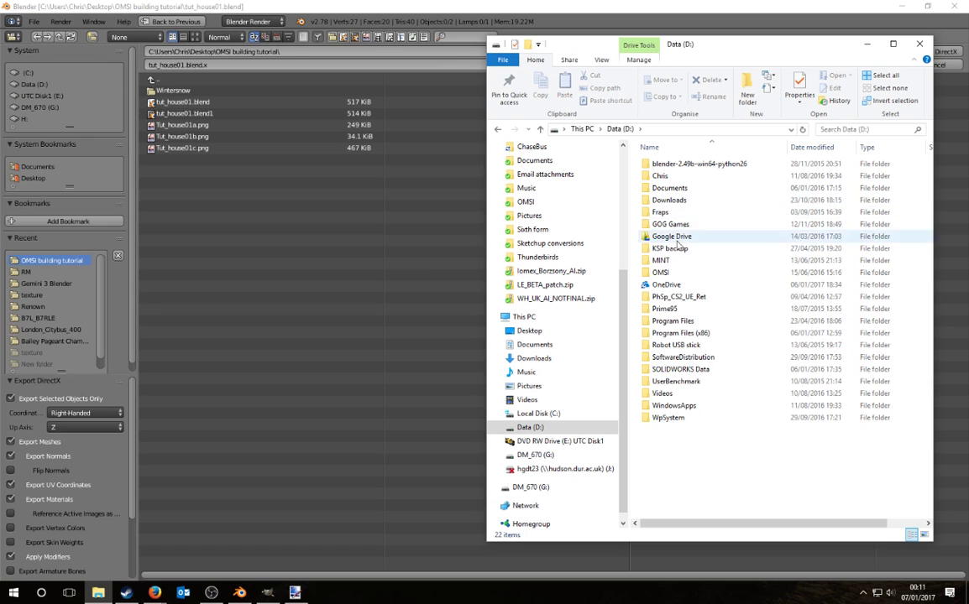
double_click(695, 333)
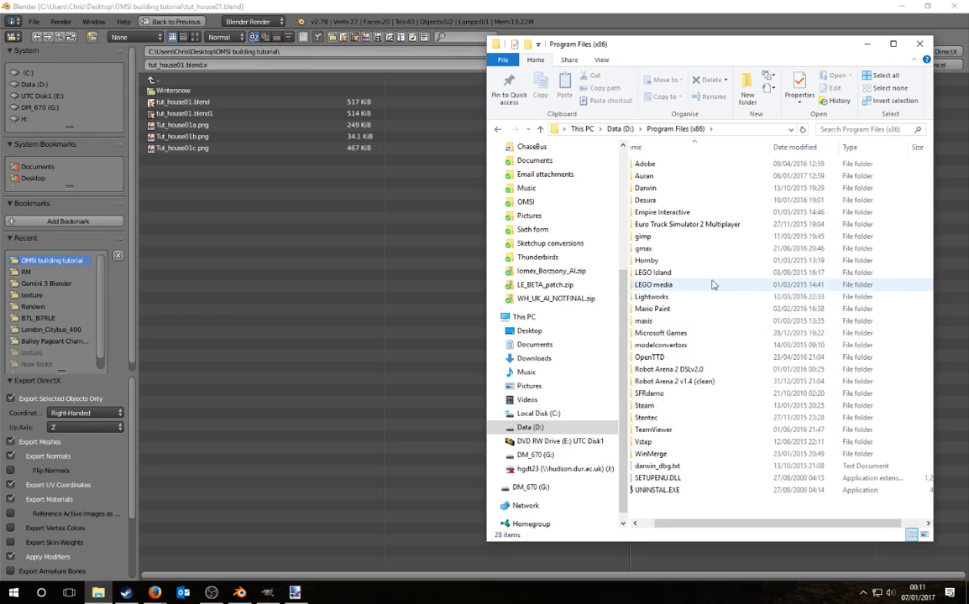
double_click(672, 408)
double_click(670, 162)
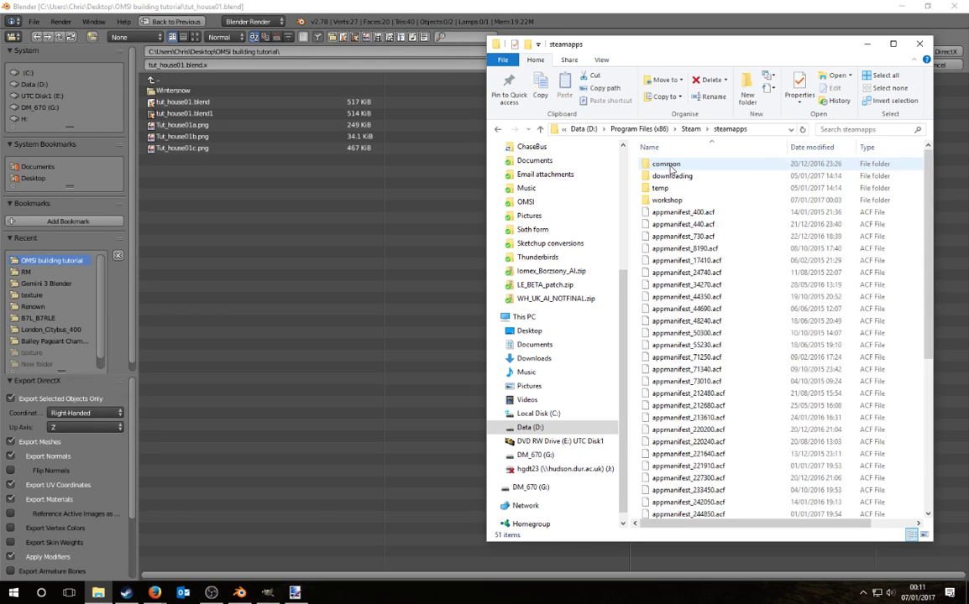
double_click(671, 163)
scroll(681, 269, "down", 4)
scroll(677, 304, "up", 3)
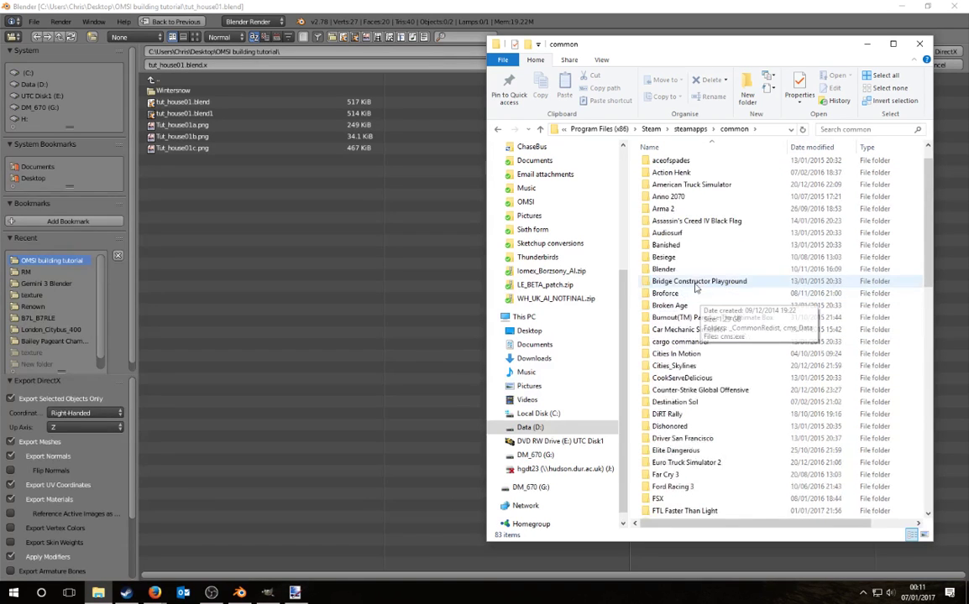
double_click(674, 269)
Step: Open __init__.py from 2.78\scripts\addons\io_scene_x in Visual Studio Code
double_click(681, 164)
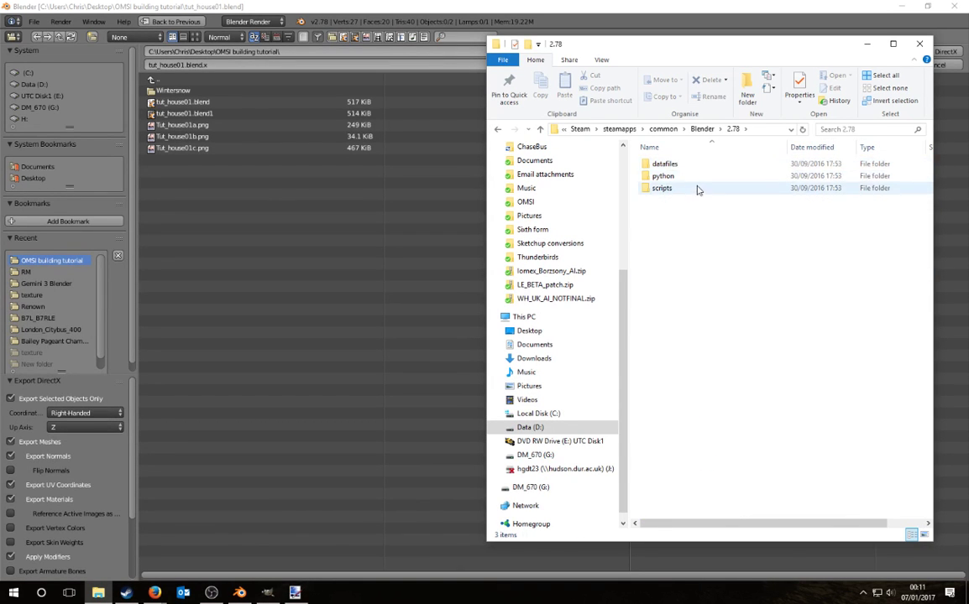
double_click(672, 189)
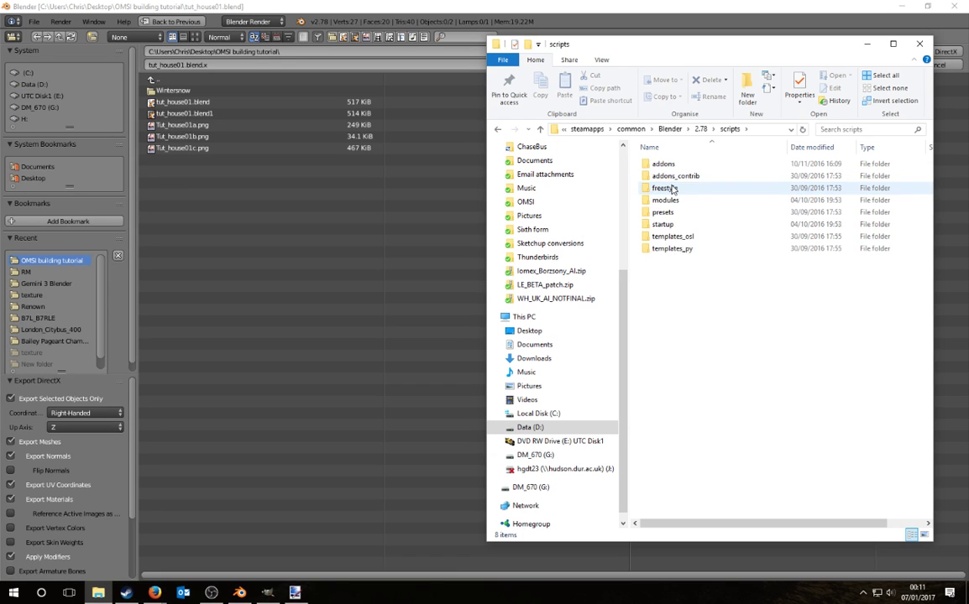
double_click(687, 166)
scroll(735, 186, "down", 6)
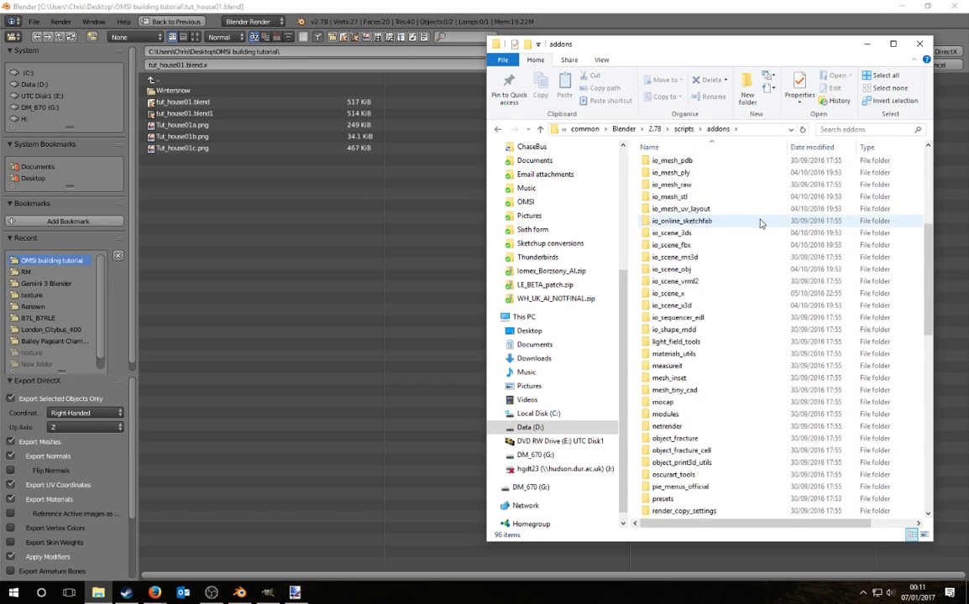
scroll(756, 214, "up", 4)
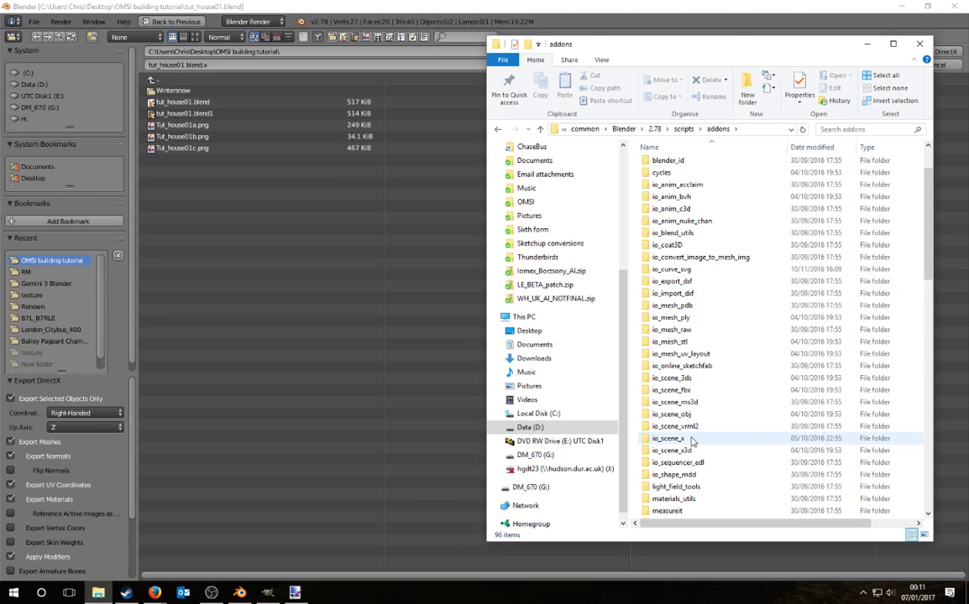
double_click(671, 438)
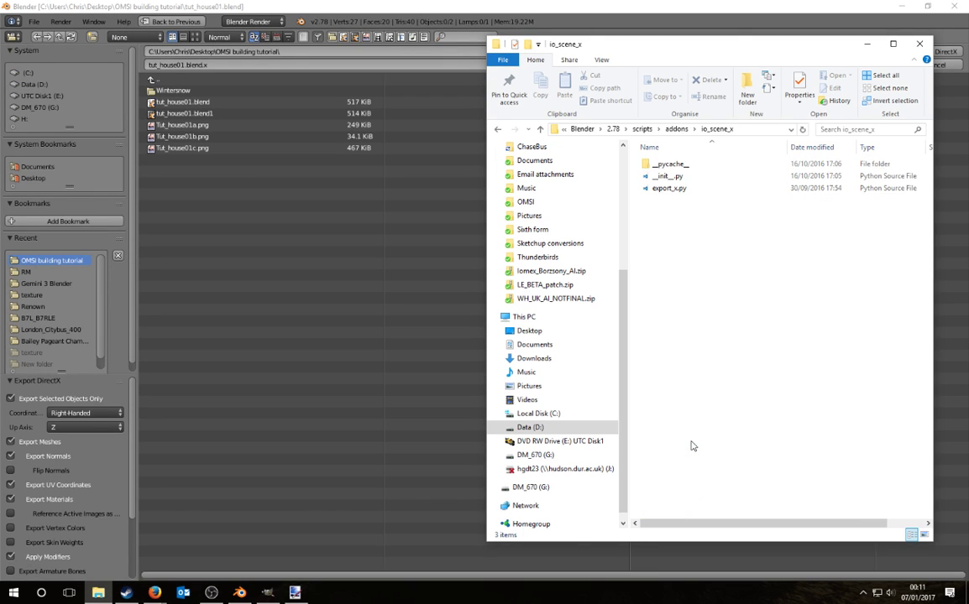
left_click(694, 178)
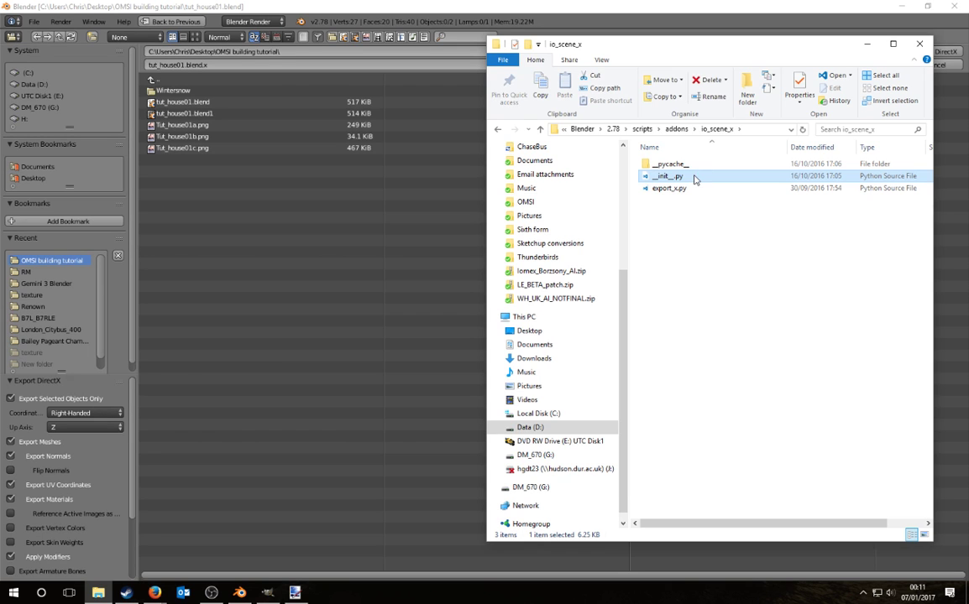
double_click(695, 178)
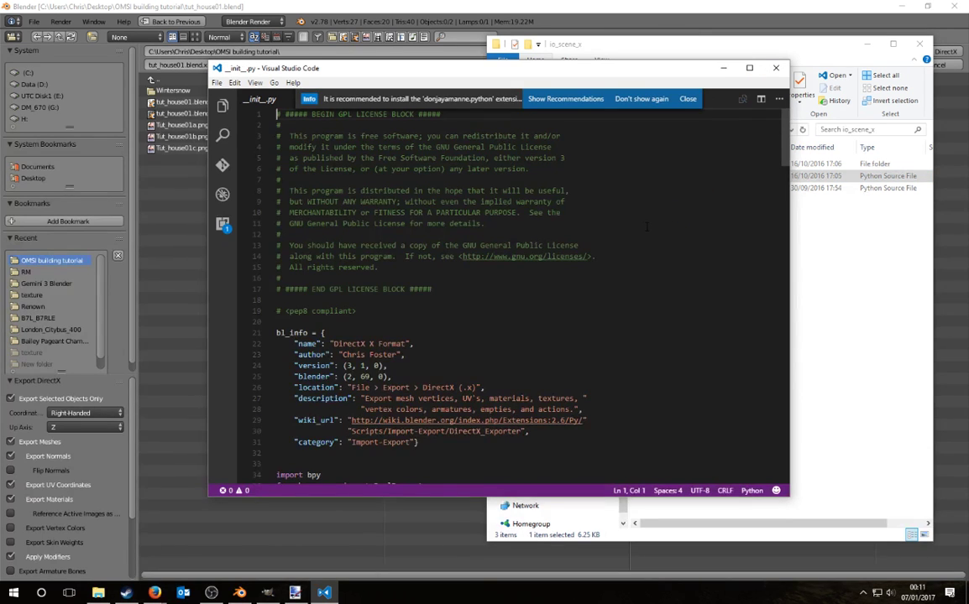
Step: Read through the exporter's default option values in __init__.py, then close Visual Studio Code
scroll(602, 235, "down", 12)
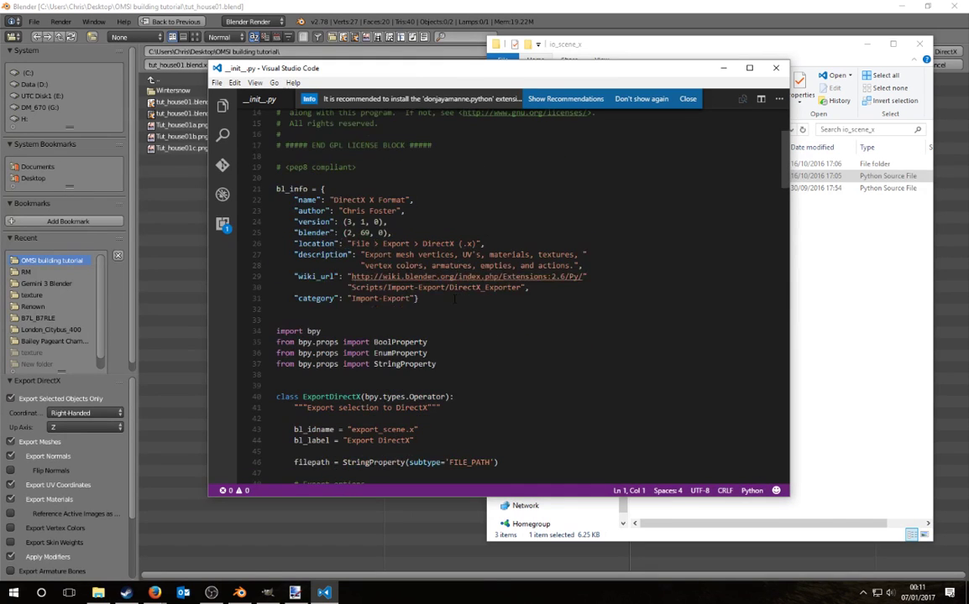
scroll(454, 301, "down", 1)
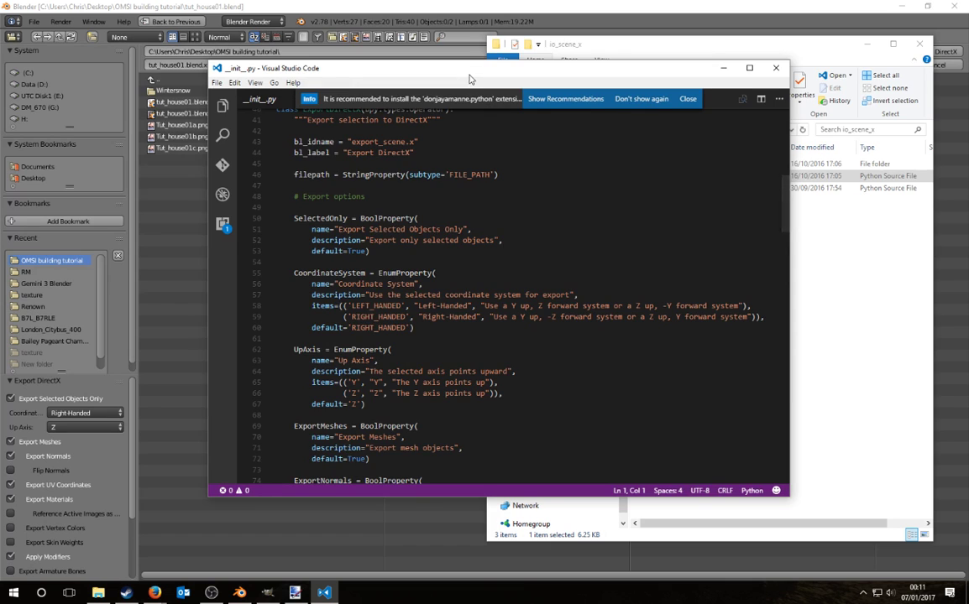
left_click_drag(471, 79, 647, 50)
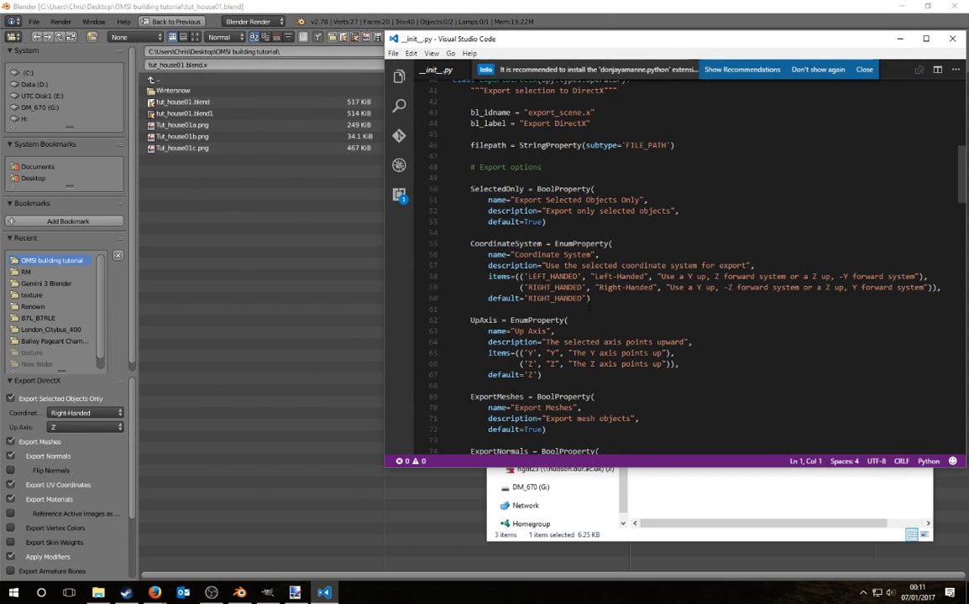
scroll(588, 308, "down", 2)
scroll(541, 382, "down", 2)
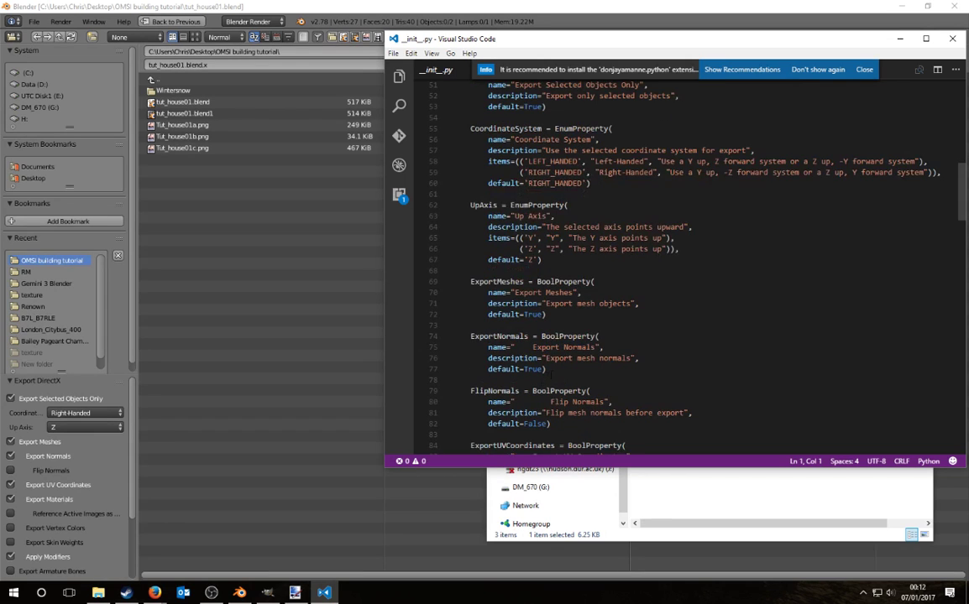
scroll(630, 260, "down", 4)
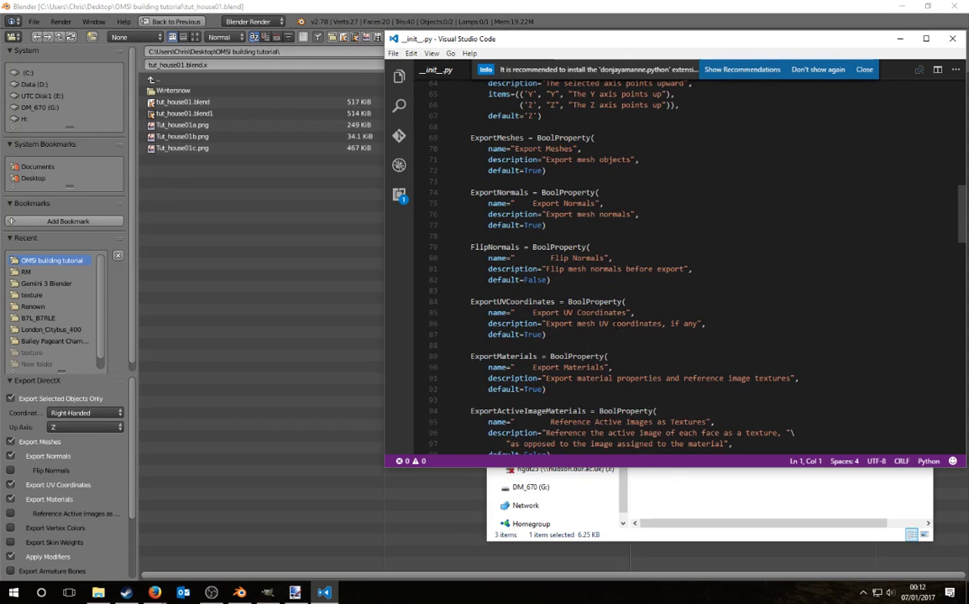
left_click_drag(533, 313, 627, 313)
left_click_drag(525, 335, 537, 335)
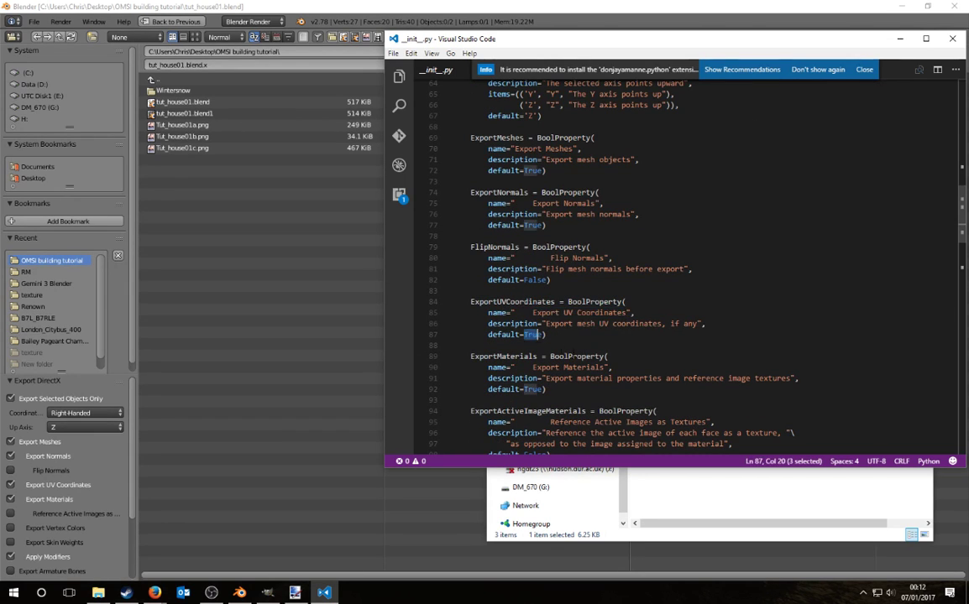
scroll(594, 351, "down", 2)
left_click(594, 343)
scroll(649, 330, "down", 4)
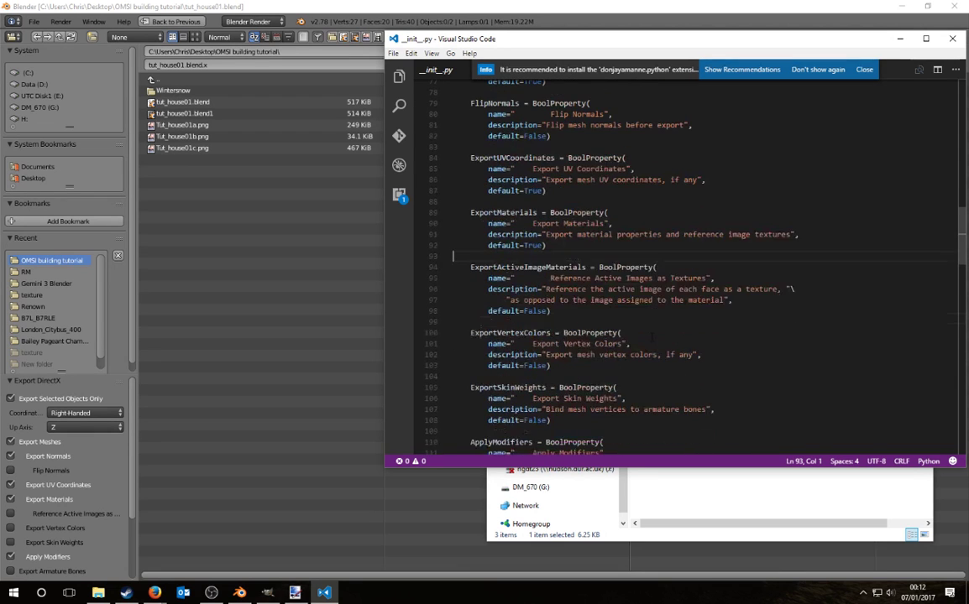
scroll(648, 326, "down", 1)
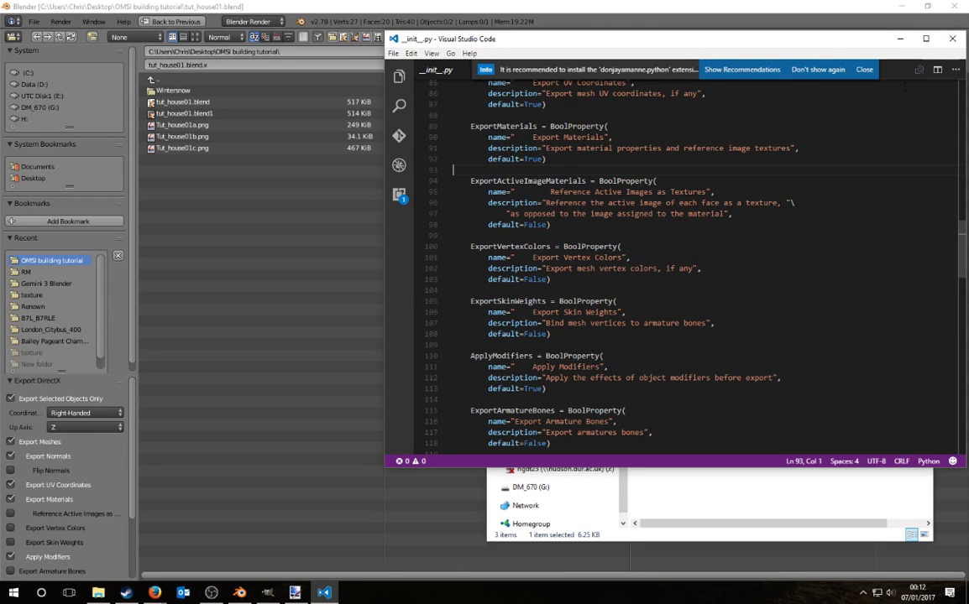
left_click(952, 39)
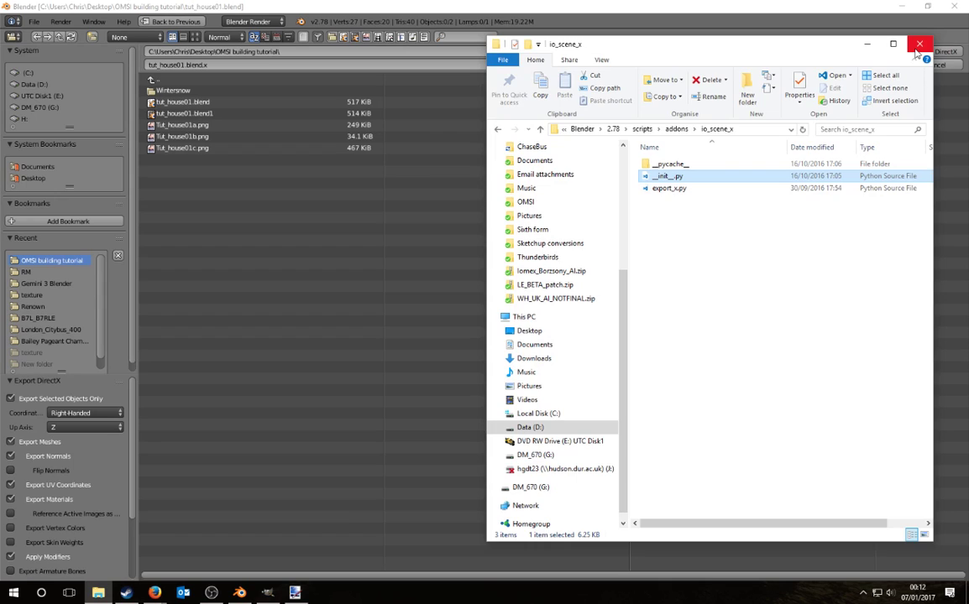
Step: Close Explorer, change the export file name to tut_house01.x and run the DirectX export
left_click(918, 46)
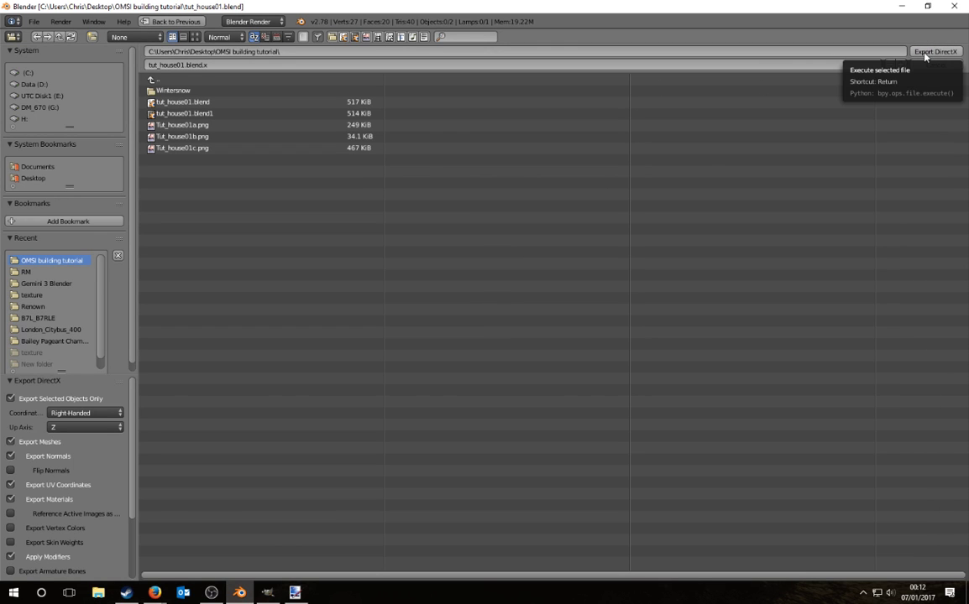
left_click(209, 65)
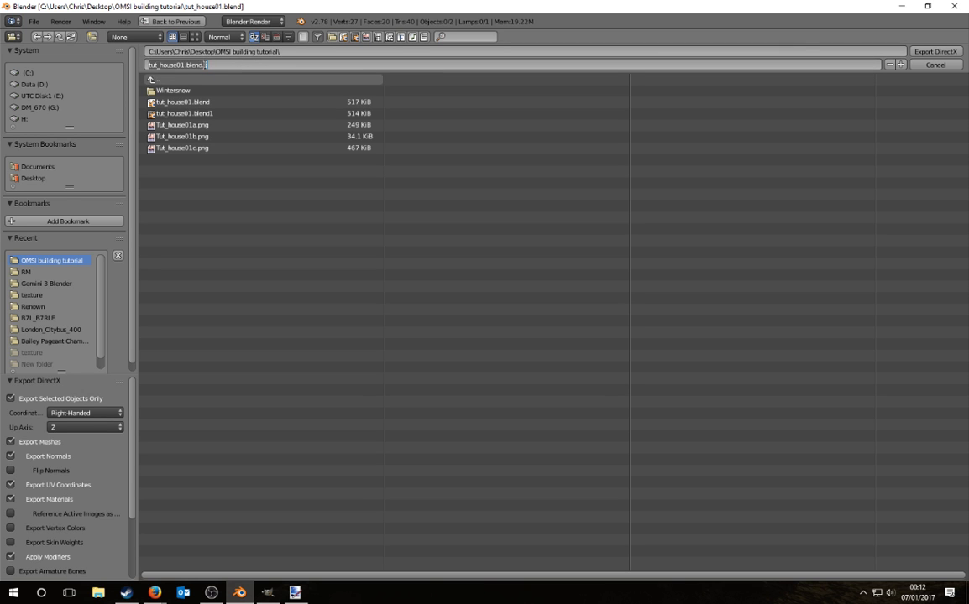
left_click_drag(204, 65, 188, 64)
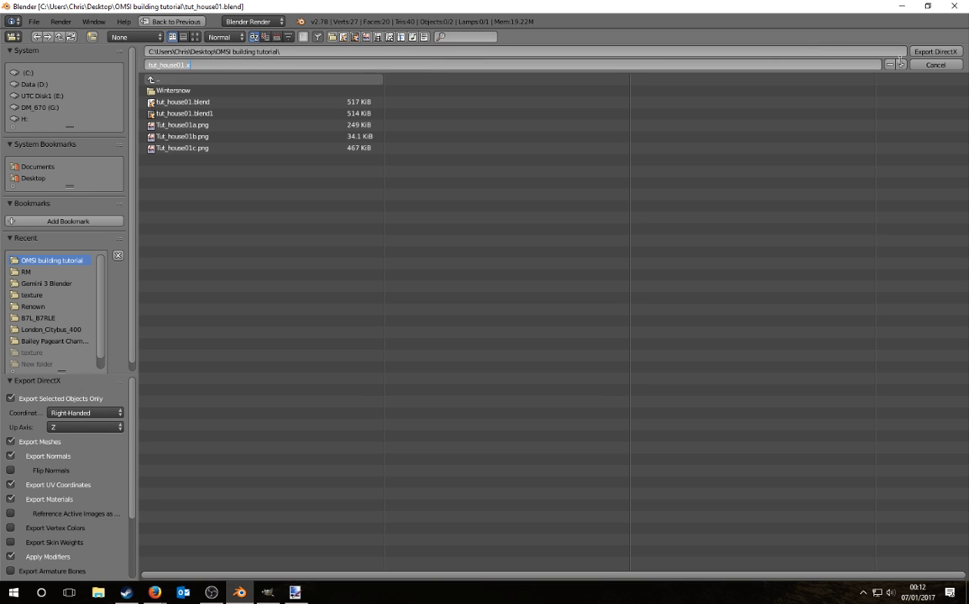
type("x")
key("Return")
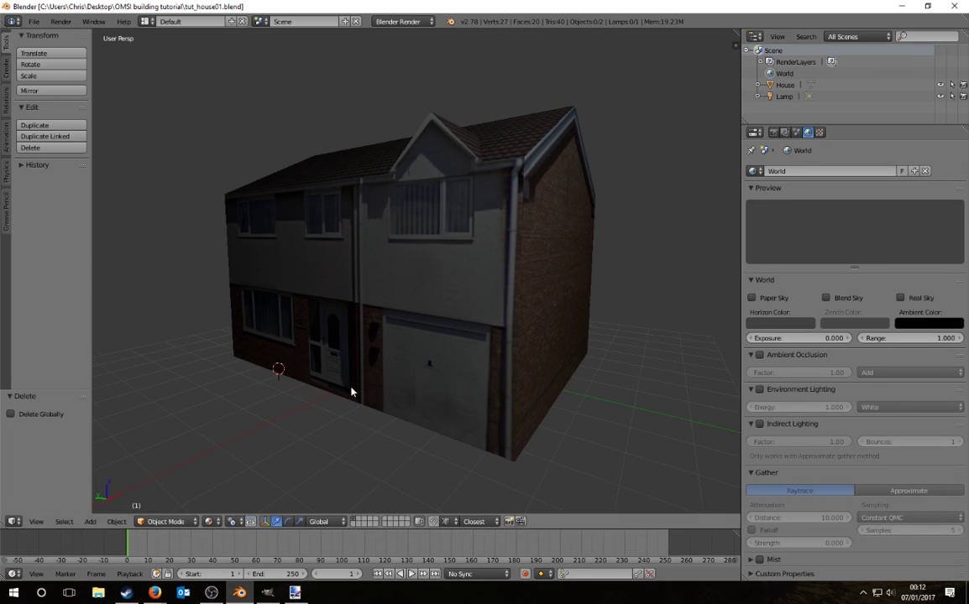
Step: In the Steam common folder, check OMSI 2's SDK and rename OMSI 2 to OMSI 2 b
left_click(98, 593)
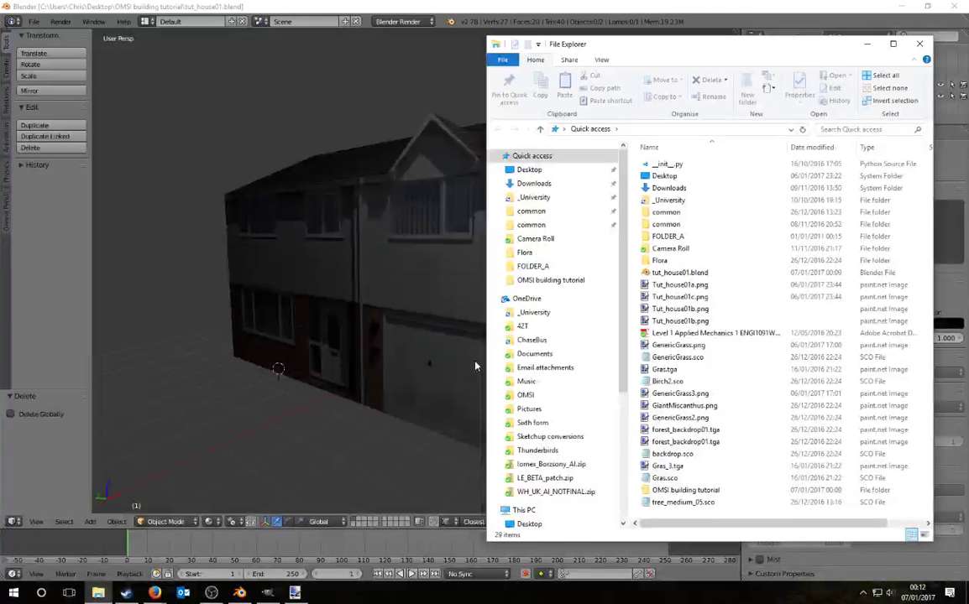
left_click(538, 212)
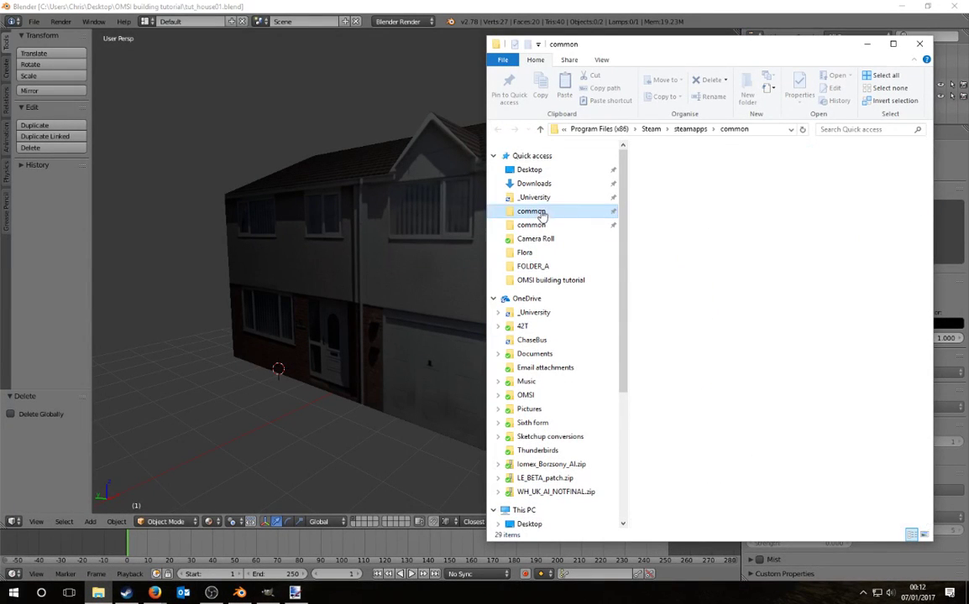
double_click(664, 162)
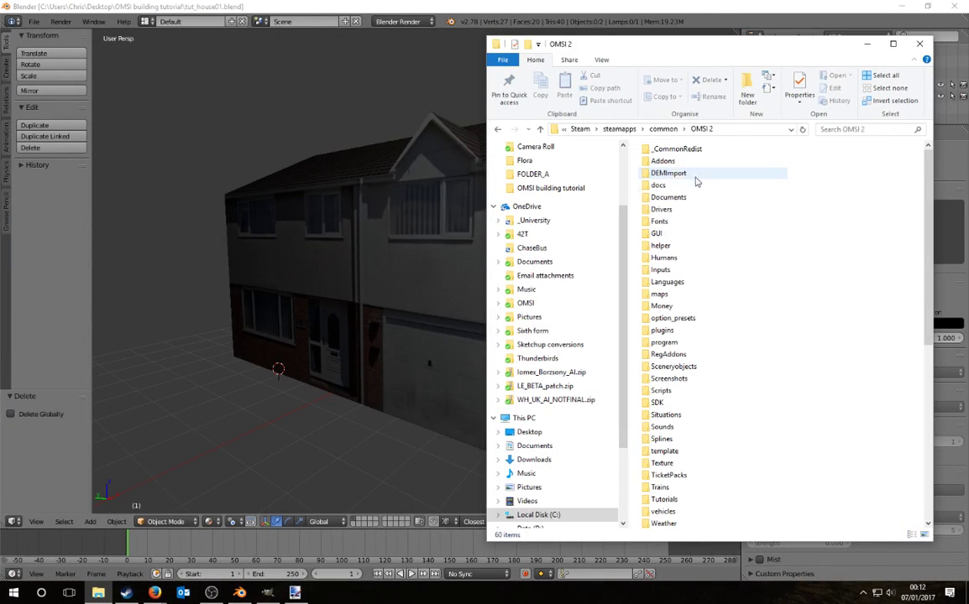
double_click(663, 404)
left_click(701, 129)
left_click(664, 129)
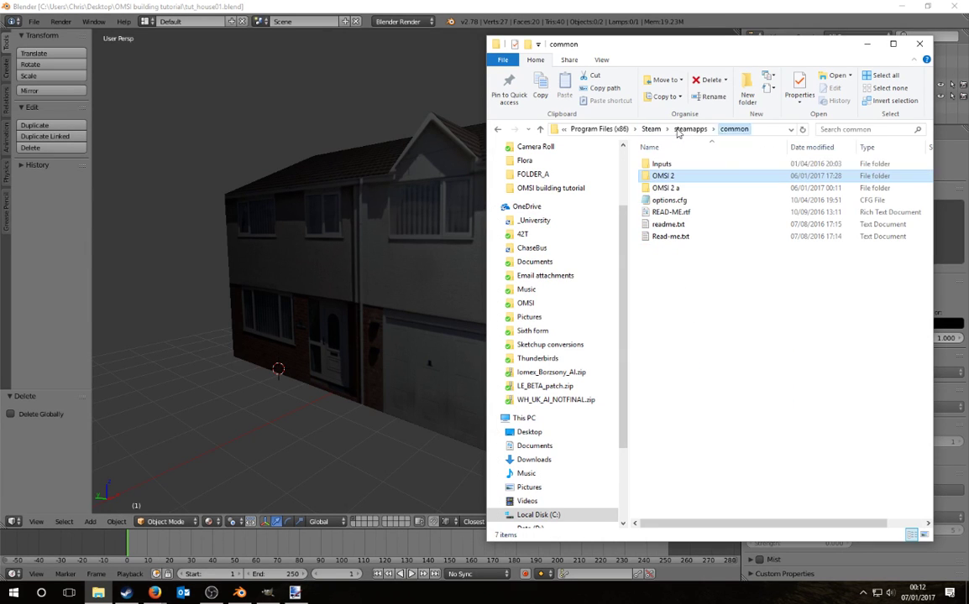
right_click(663, 175)
left_click(552, 493)
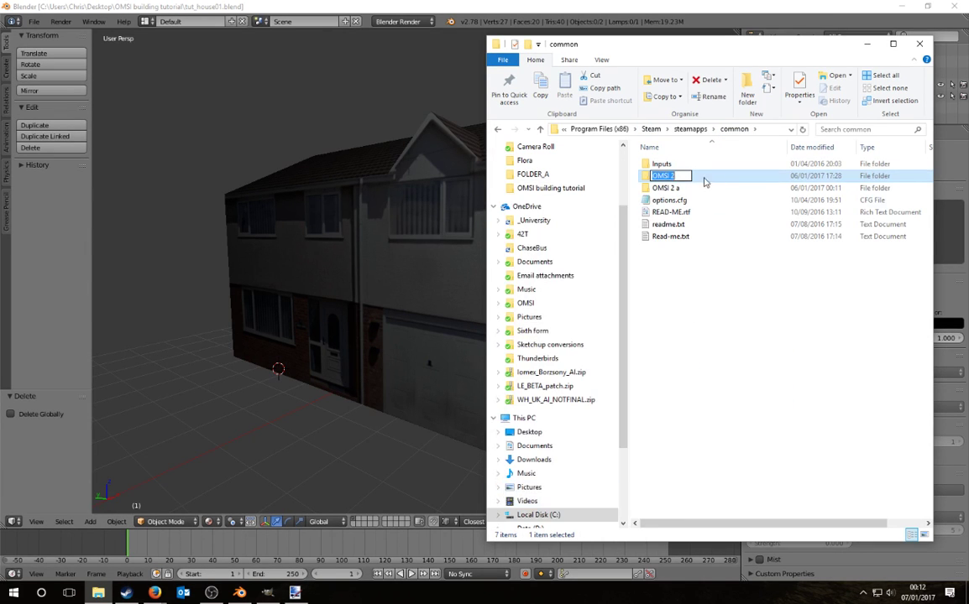
type("b")
key("Return")
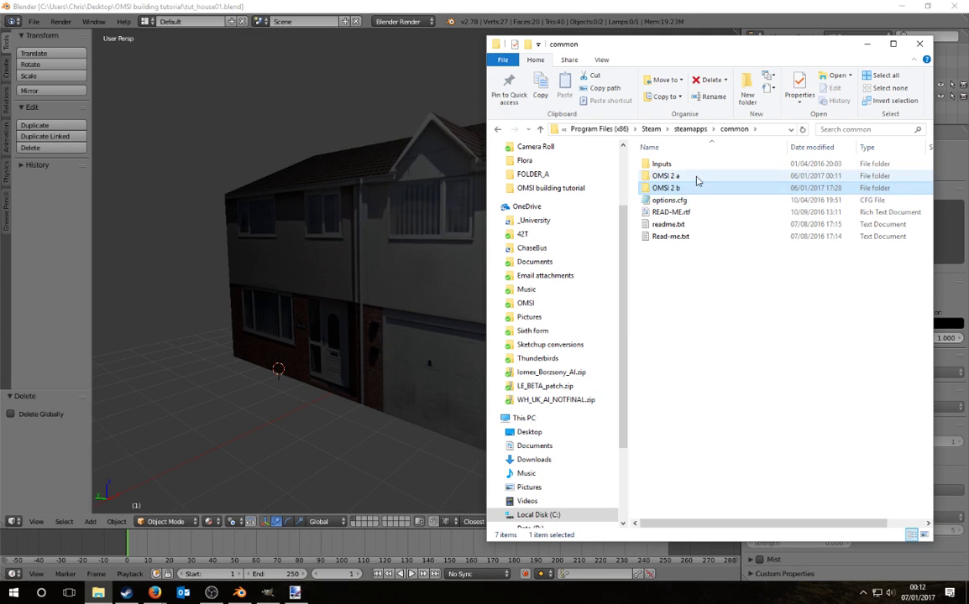
Step: Rename OMSI 2 a to OMSI 2, then launch OmsiXConv.exe from its SDK folder
right_click(695, 177)
left_click(559, 487)
left_click(683, 175)
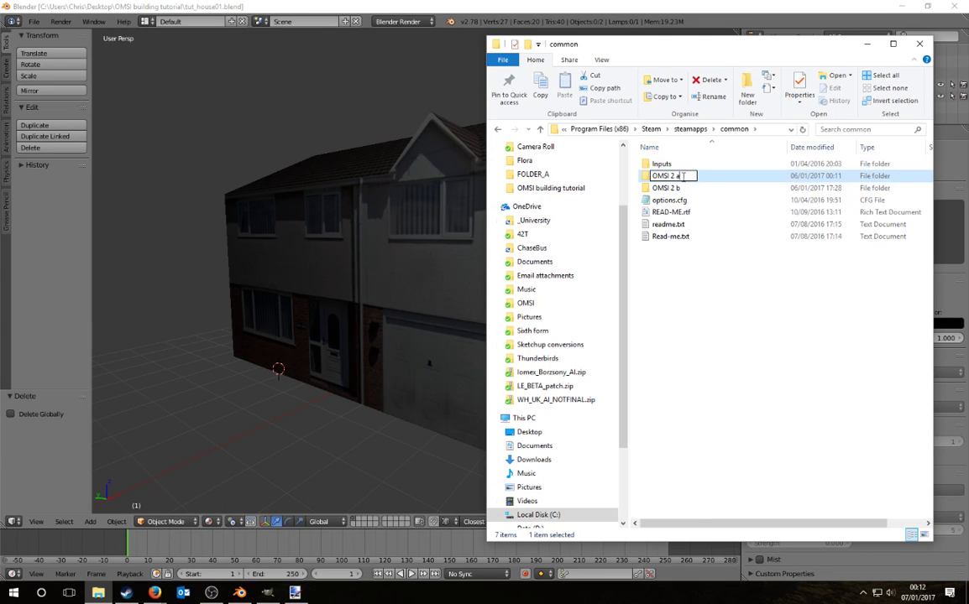
key("Return")
key("Return")
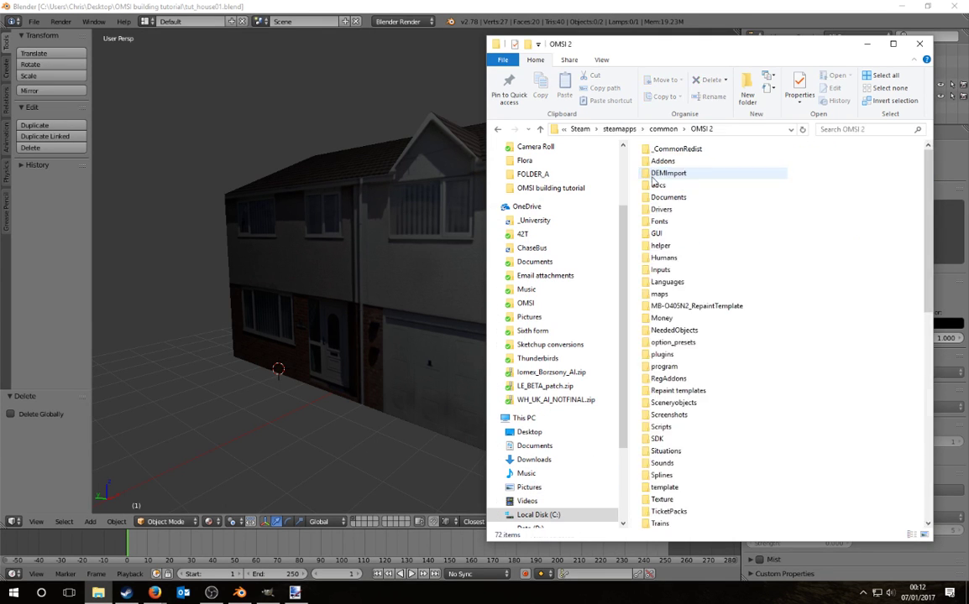
left_click(664, 428)
double_click(659, 438)
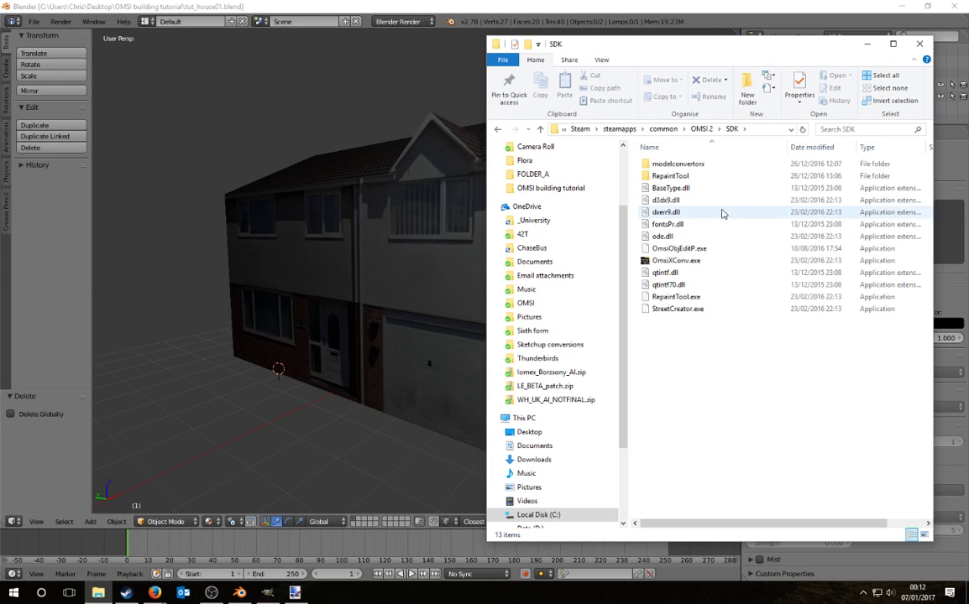
double_click(683, 261)
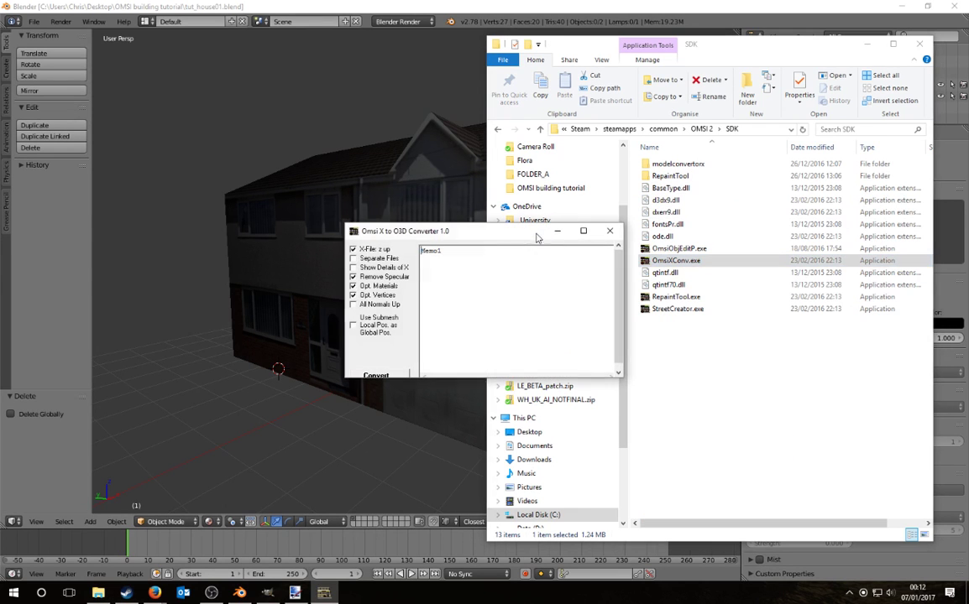
Step: Convert tut_house01.x from Desktop\OMSI building tutorial to .o3d in OmsiXConv, then close the converter
left_click(377, 376)
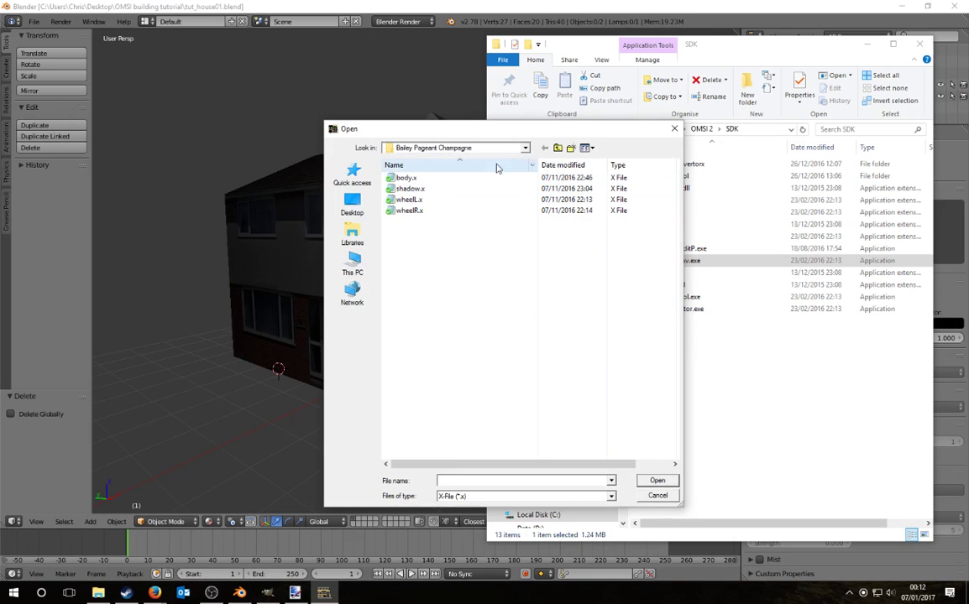
left_click(352, 204)
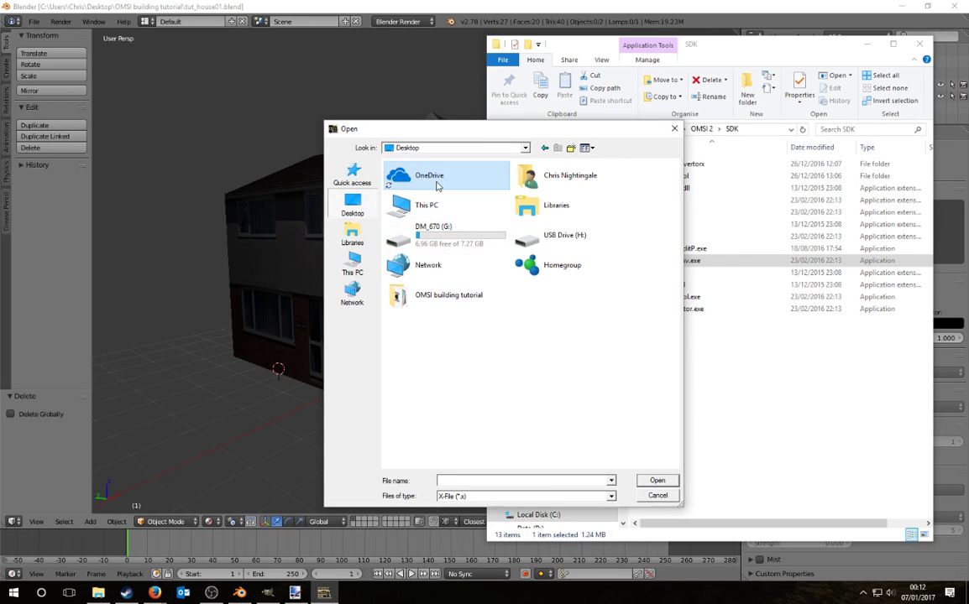
double_click(448, 296)
double_click(406, 191)
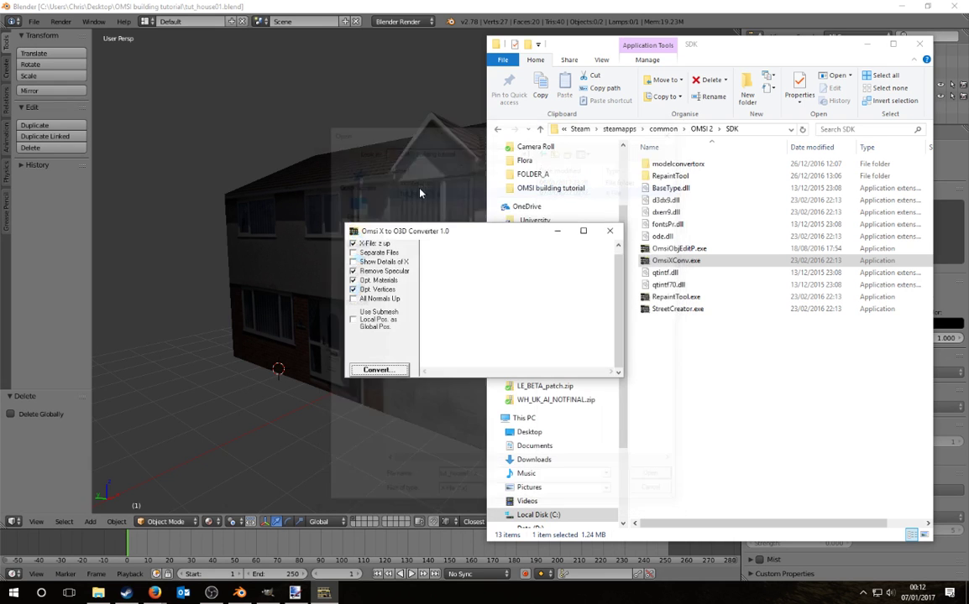
left_click(378, 370)
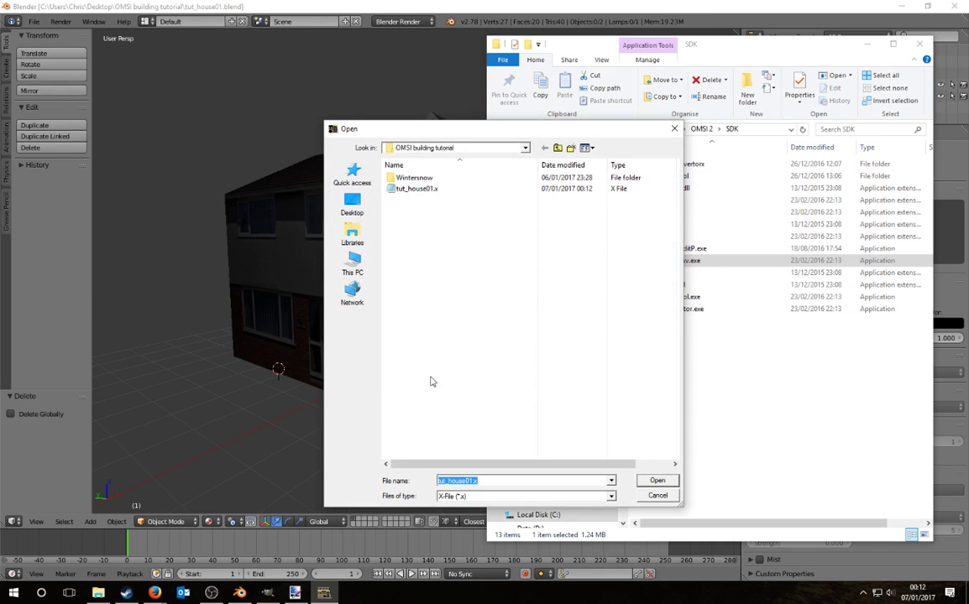
left_click(420, 189)
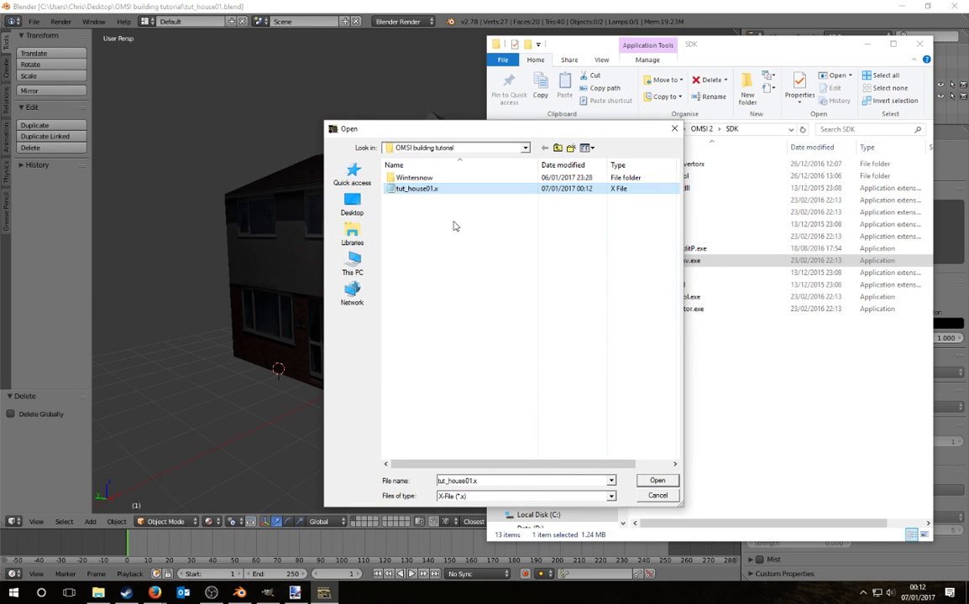
left_click(657, 480)
left_click(603, 232)
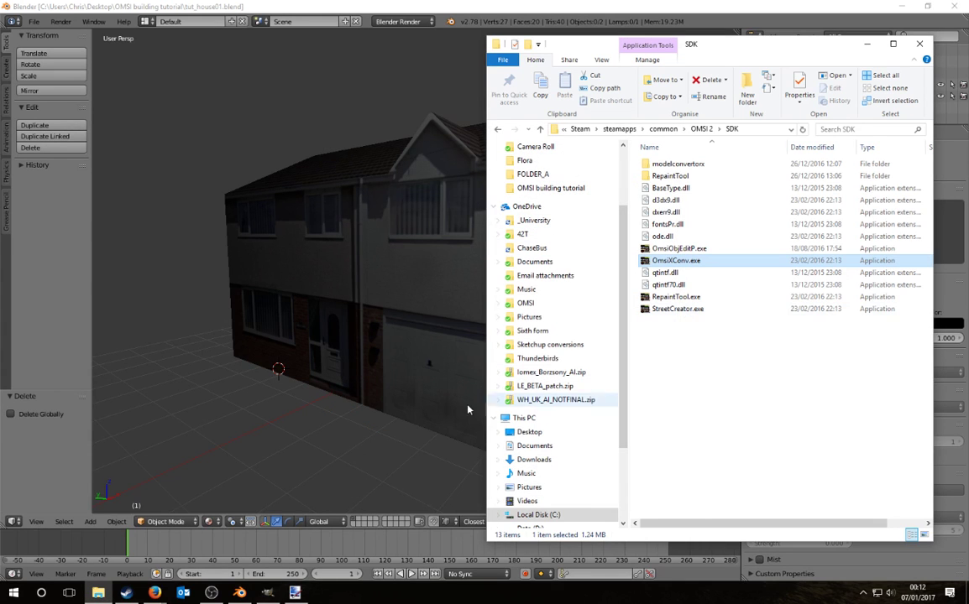
mouse_move(98, 593)
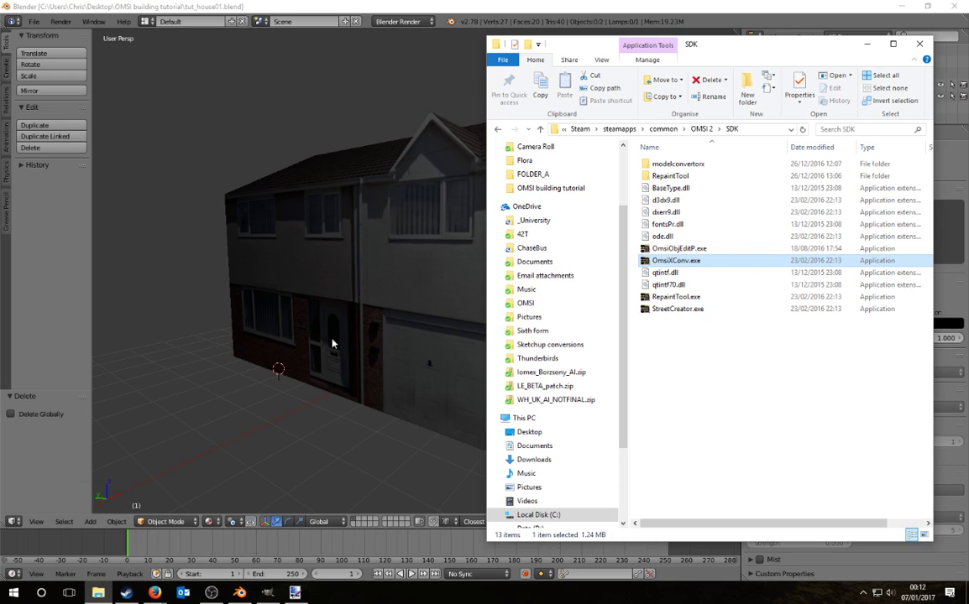
scroll(601, 261, "up", 3)
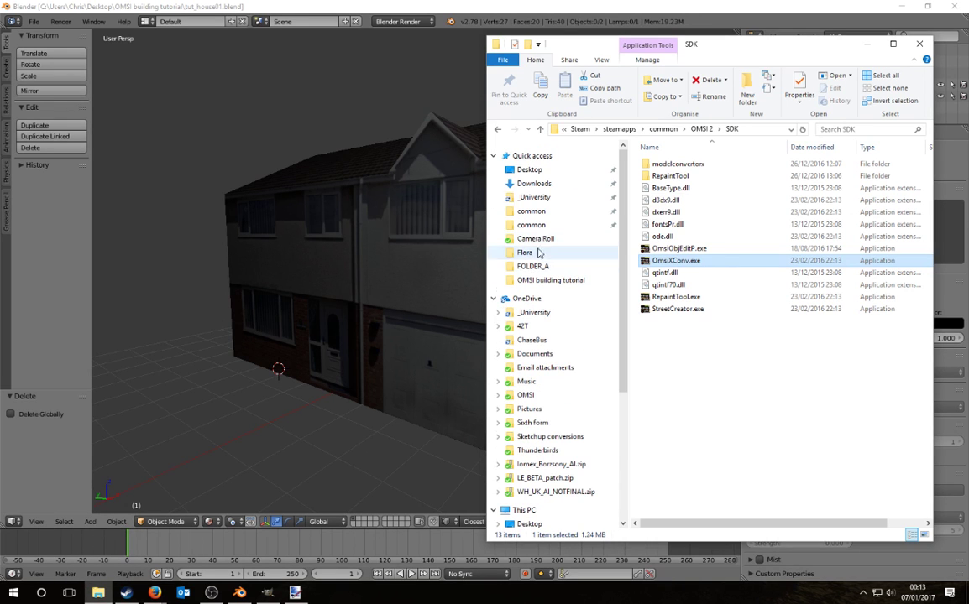
Step: Inspect tut_house01.o3d from the OMSI building tutorial folder in a widened Notepad window, then close it
left_click(536, 172)
double_click(667, 177)
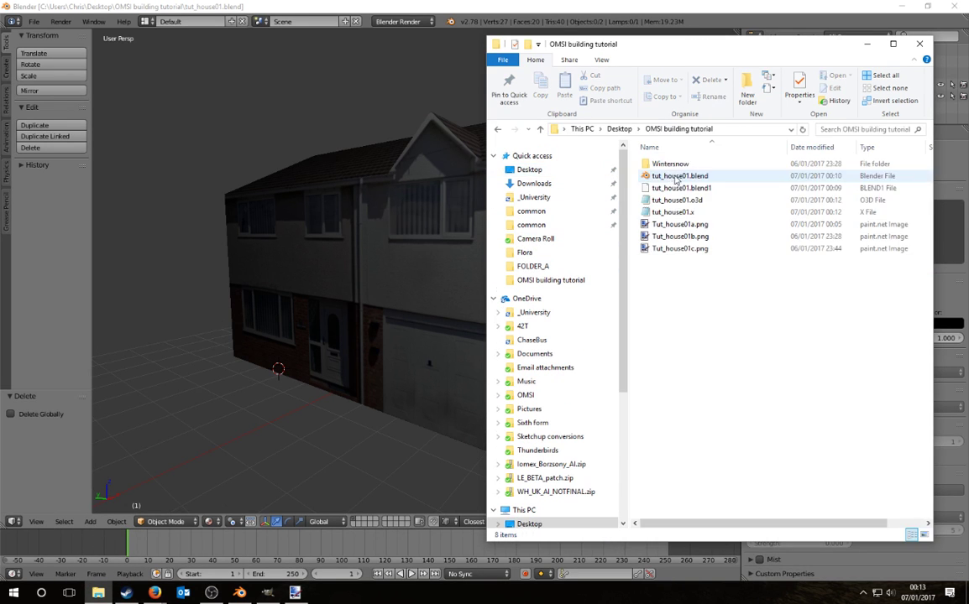
double_click(678, 200)
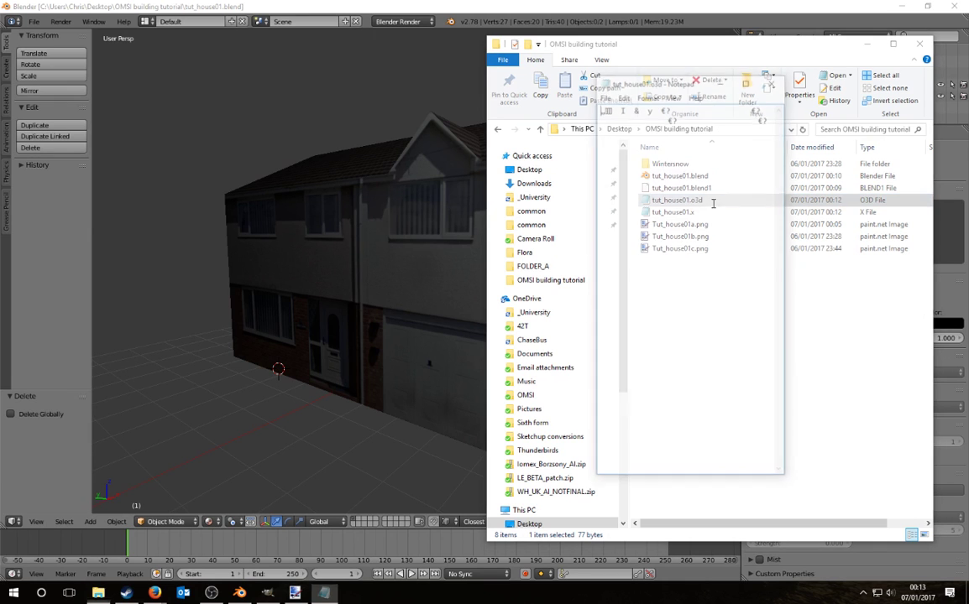
left_click_drag(593, 264, 114, 293)
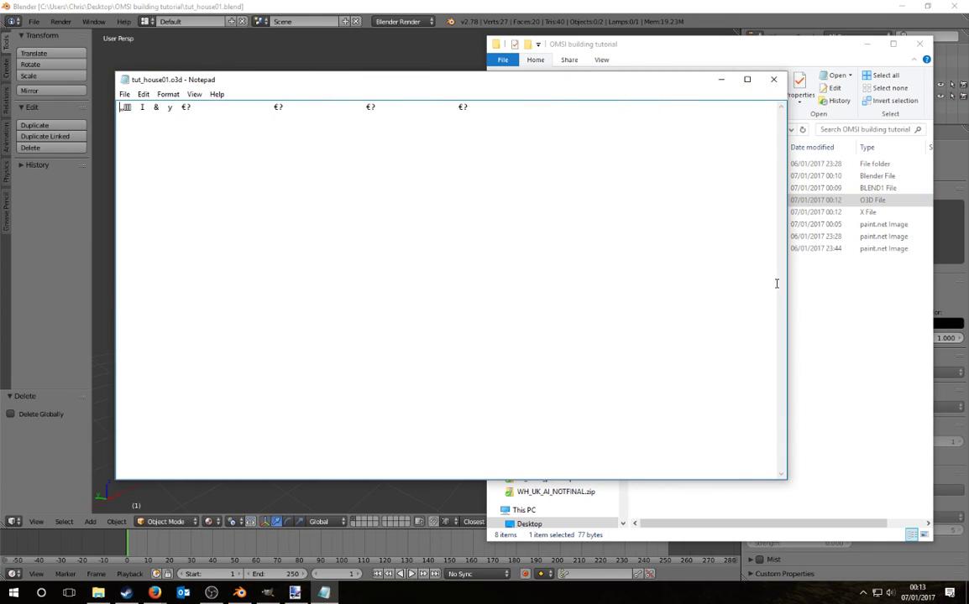
left_click_drag(789, 270, 880, 271)
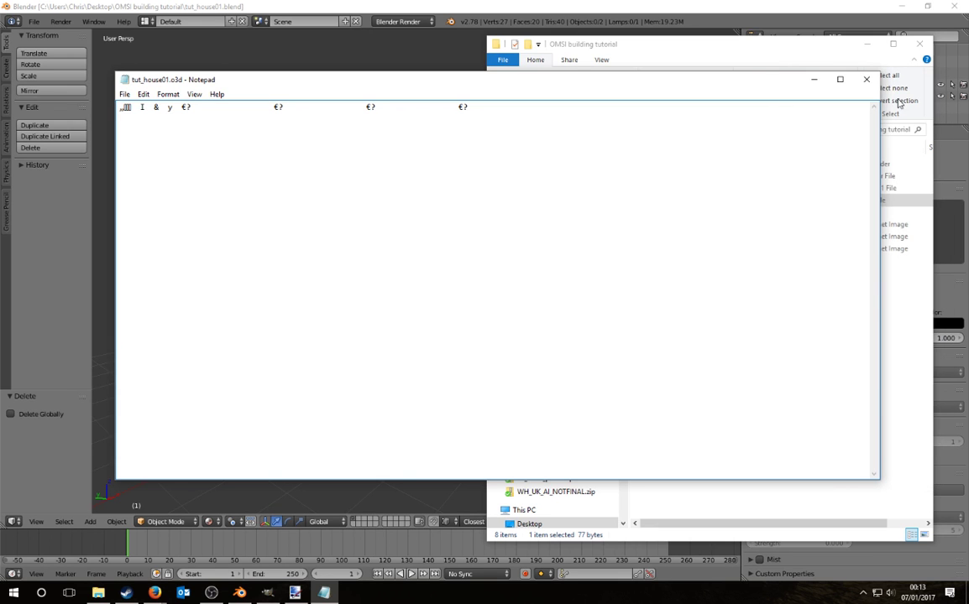
left_click(866, 79)
Step: Select the house model in Blender and orbit to view it from above
right_click(439, 270)
scroll(372, 282, "down", 2)
middle_click_drag(372, 281, 387, 311)
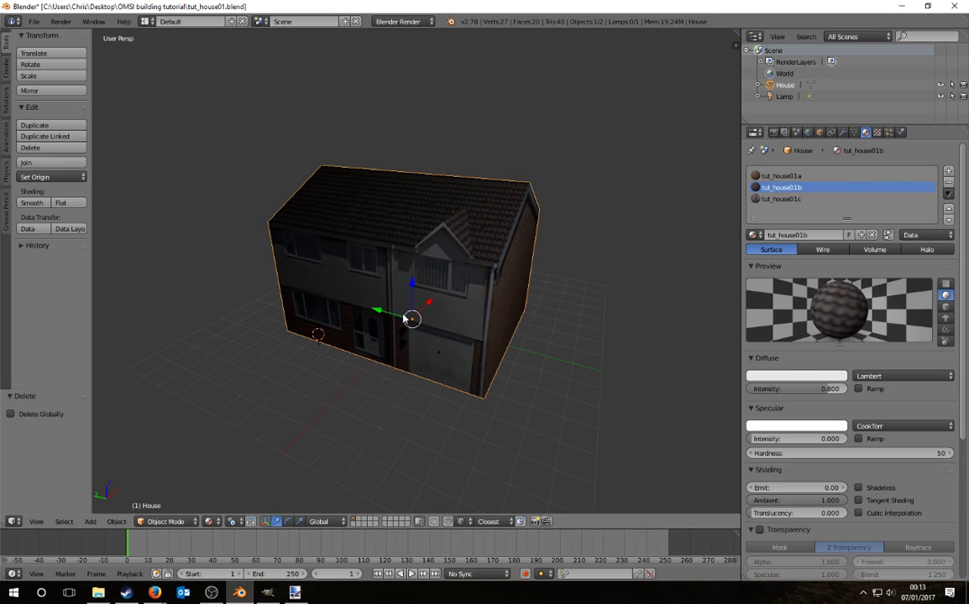
left_click(34, 21)
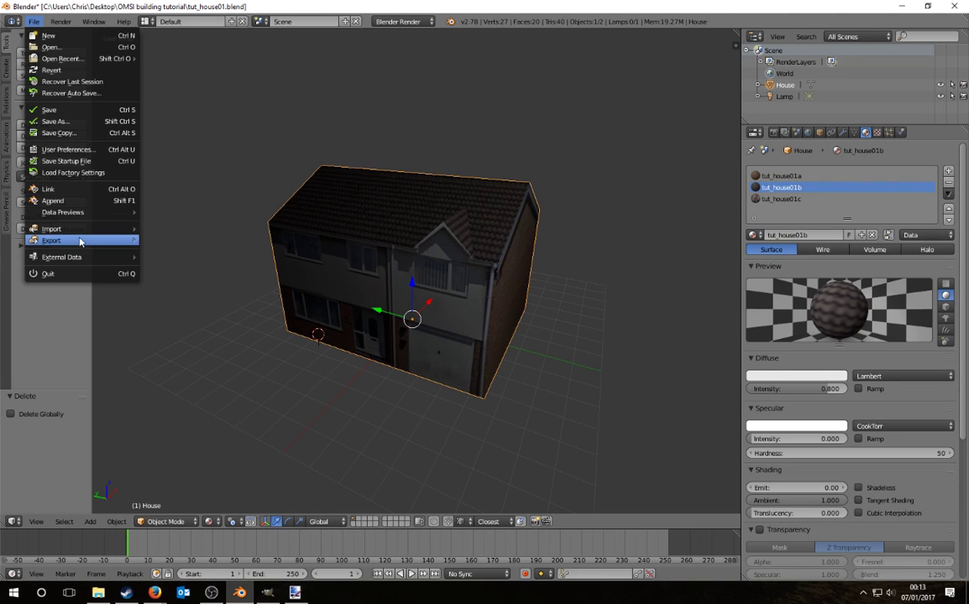
mouse_move(84, 240)
left_click(176, 286)
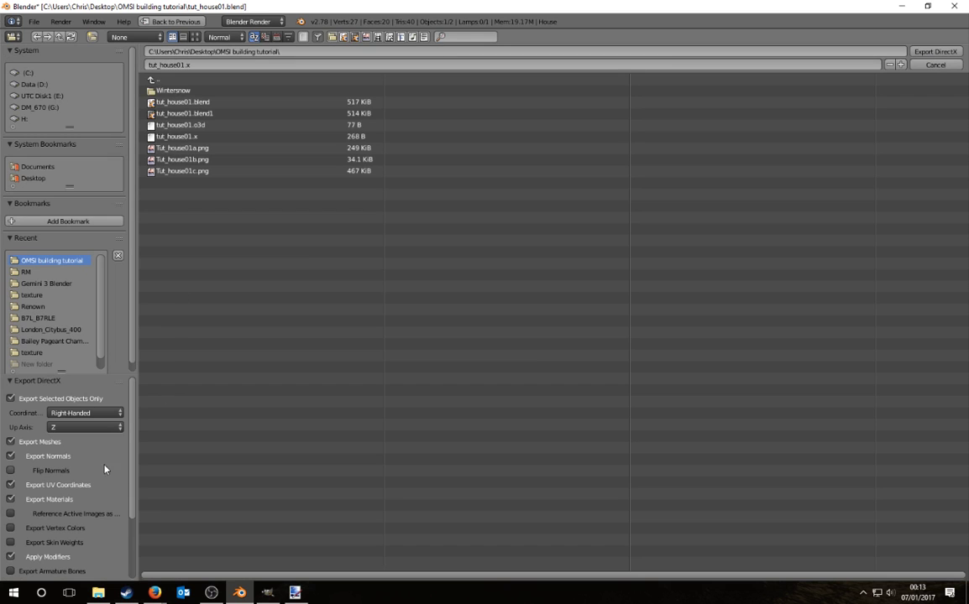
scroll(83, 453, "down", 3)
scroll(81, 447, "up", 3)
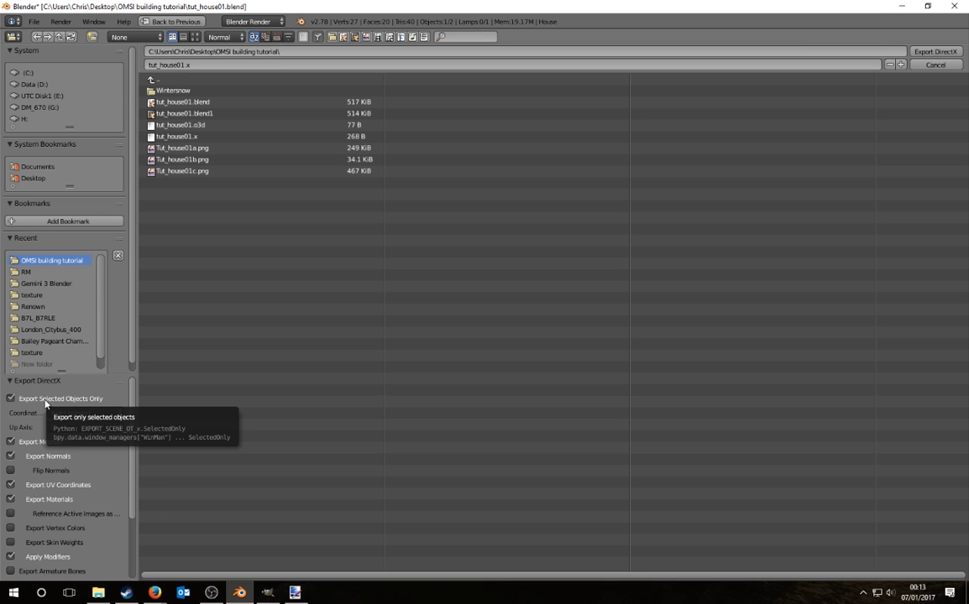
left_click(917, 66)
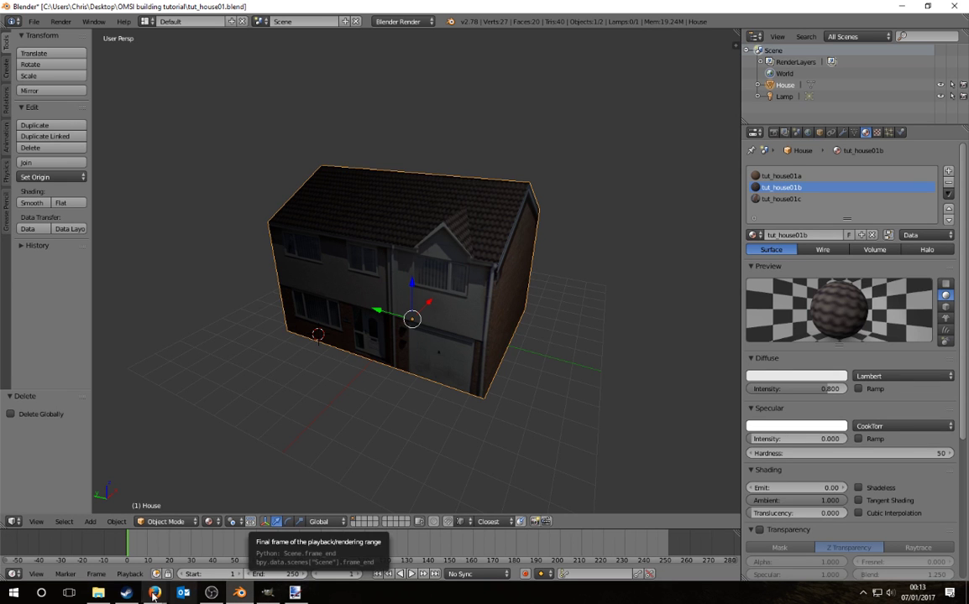
Step: Launch OmsiXConv.exe from Steam\steamapps\common\OMSI 2\SDK
left_click(98, 592)
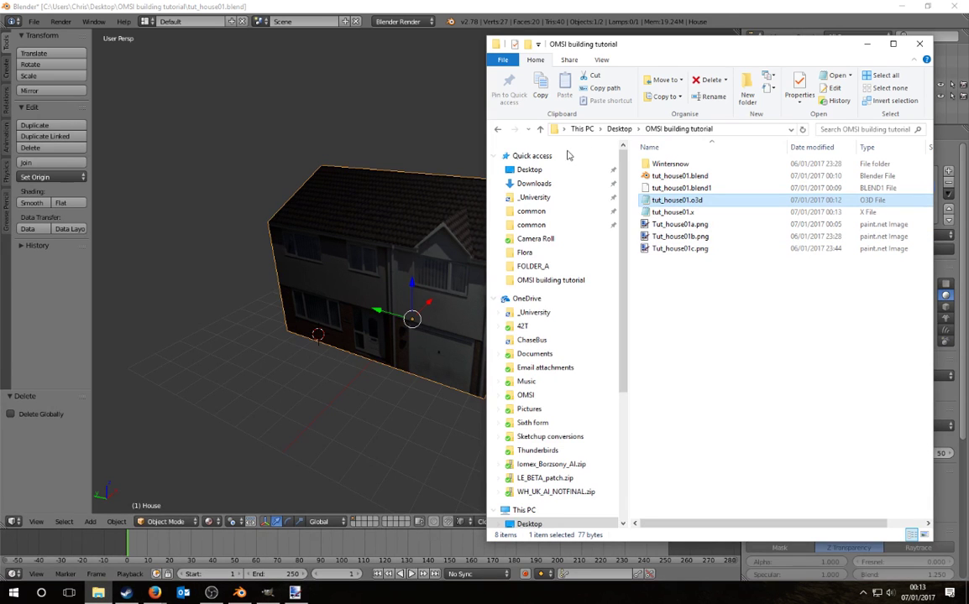
left_click(532, 212)
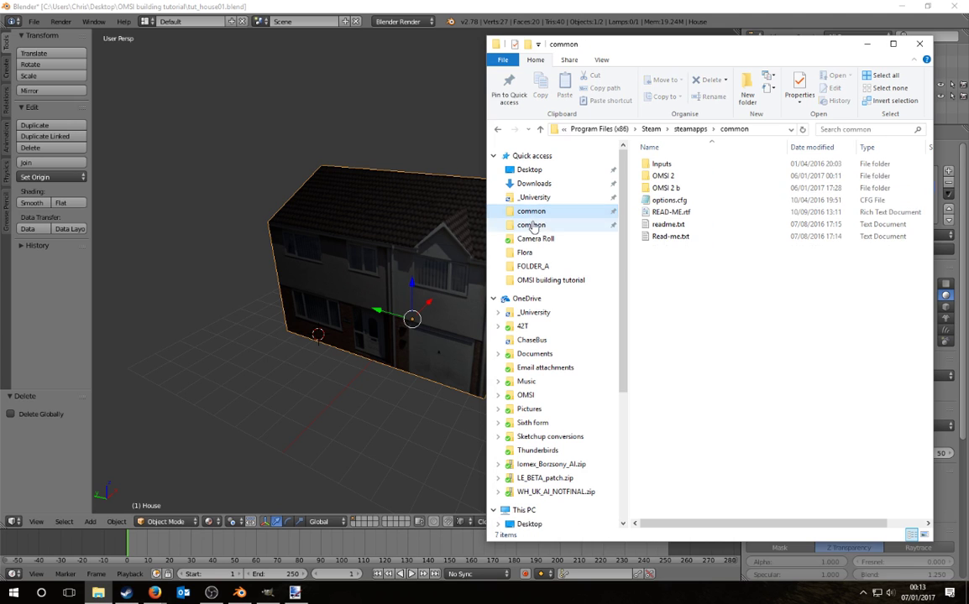
double_click(676, 175)
scroll(678, 370, "down", 2)
double_click(660, 376)
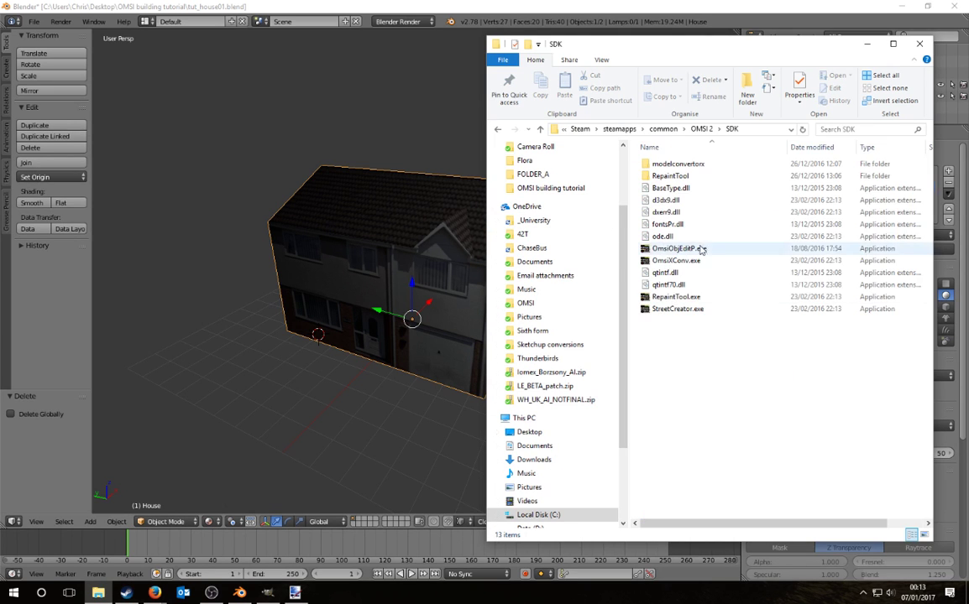
double_click(675, 260)
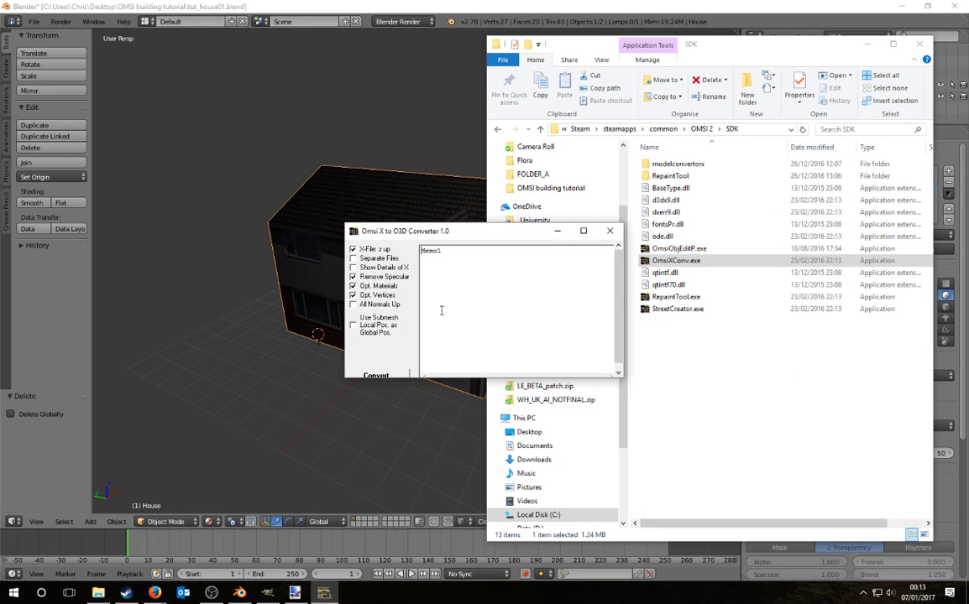
Step: Convert the exported tut_house01.x into tut_house01.o3d, then call up File Explorer's taskbar menu
left_click(377, 373)
double_click(417, 194)
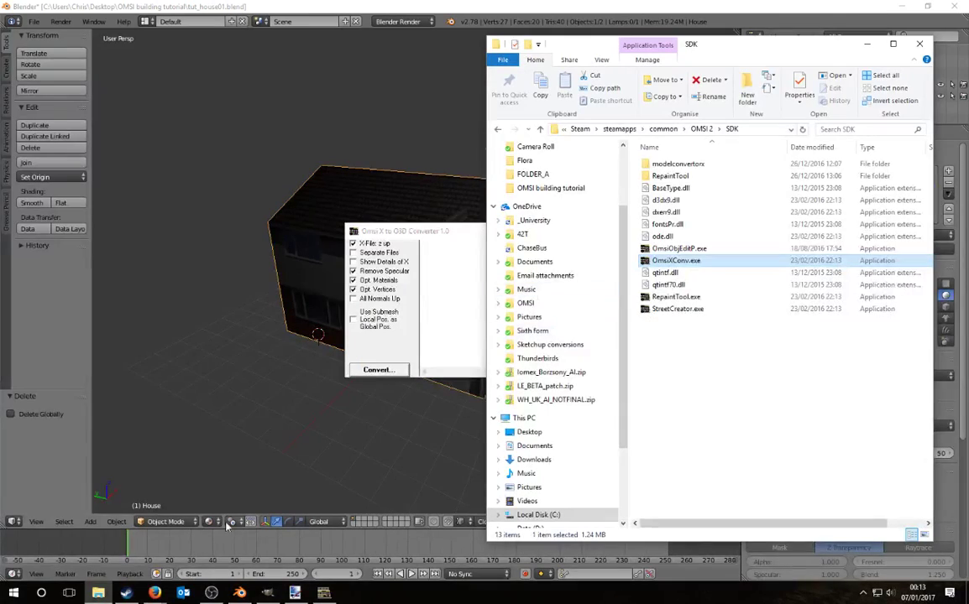
right_click(98, 593)
Step: In a second Explorer window, check that tut_house01.o3d references Tut_house01a, b and c textures, then move up to OMSI 2
left_click(84, 531)
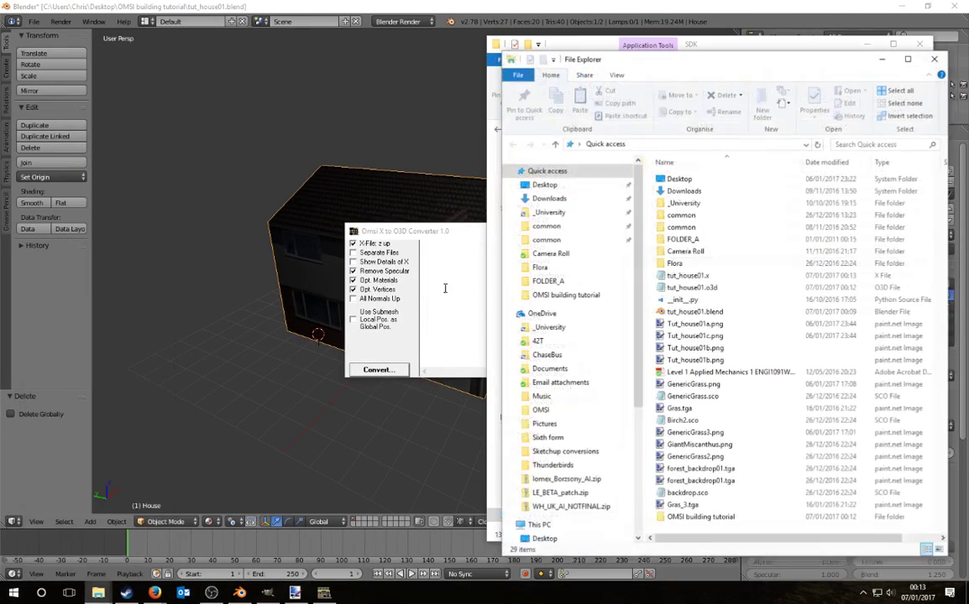
left_click_drag(680, 54, 214, 70)
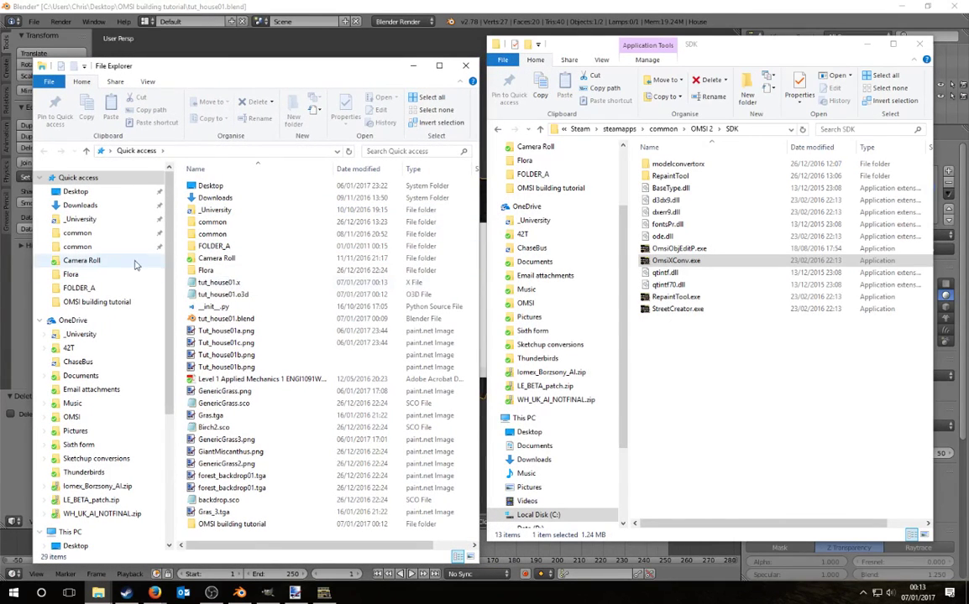
left_click(218, 283)
double_click(220, 294)
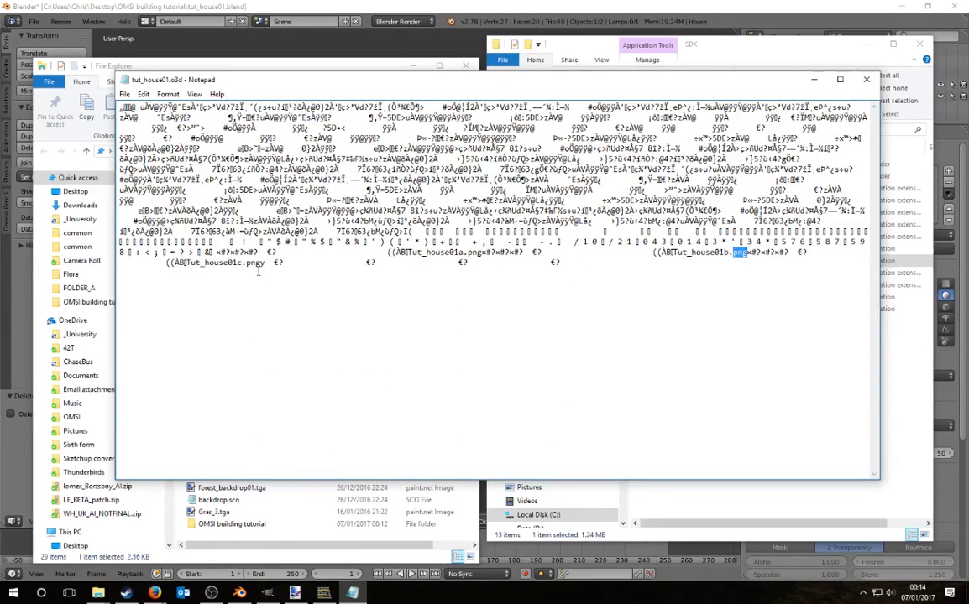
left_click(866, 79)
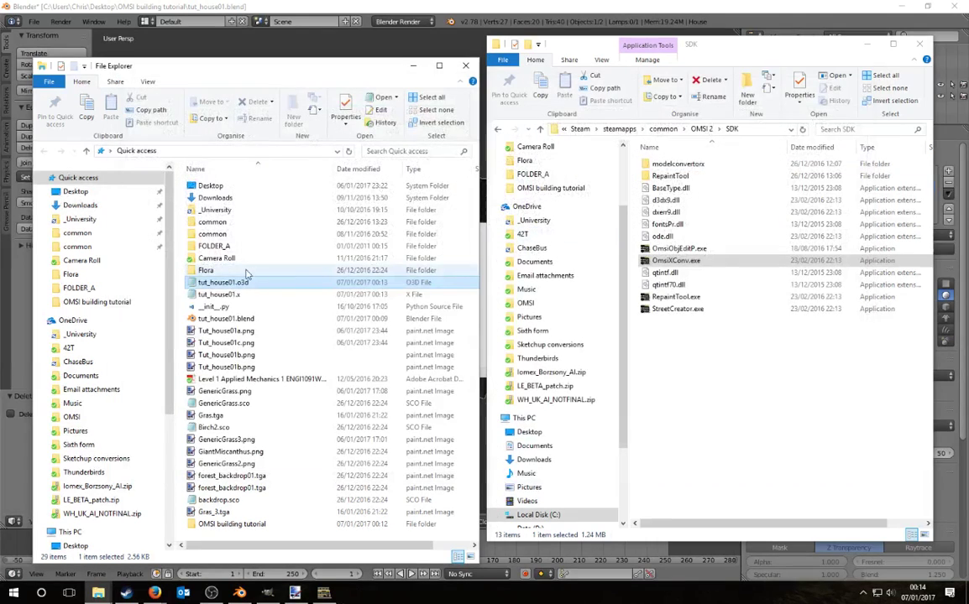
left_click(702, 128)
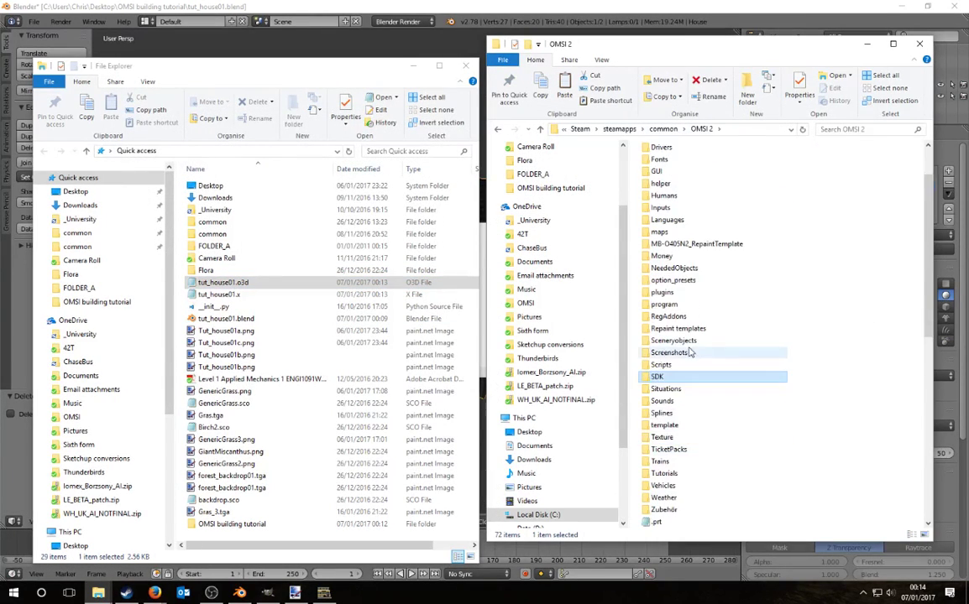
Step: Paste tut_house01.o3d into Sceneryobjects\whistlehead tests\Model
double_click(685, 402)
scroll(718, 327, "down", 20)
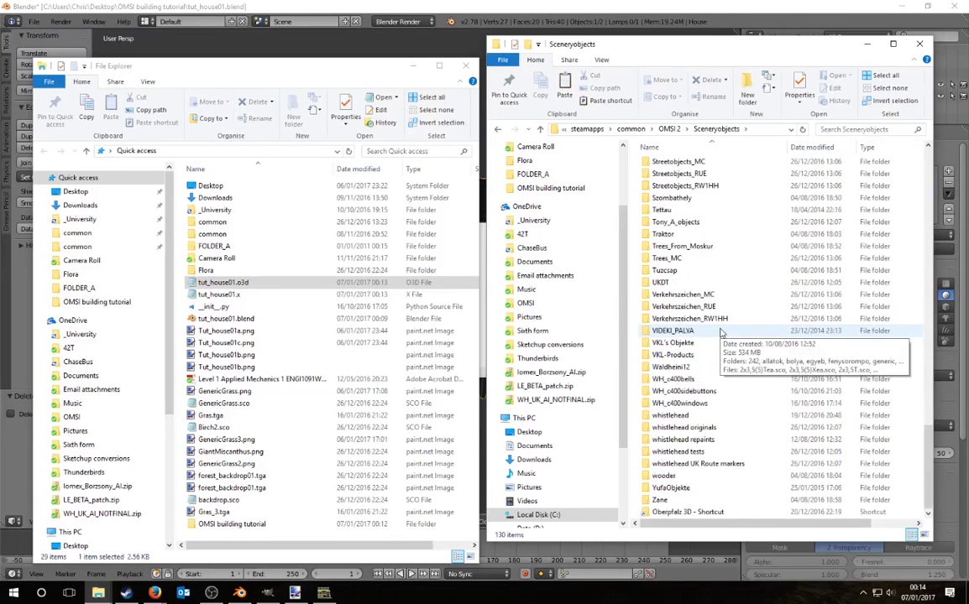
double_click(687, 458)
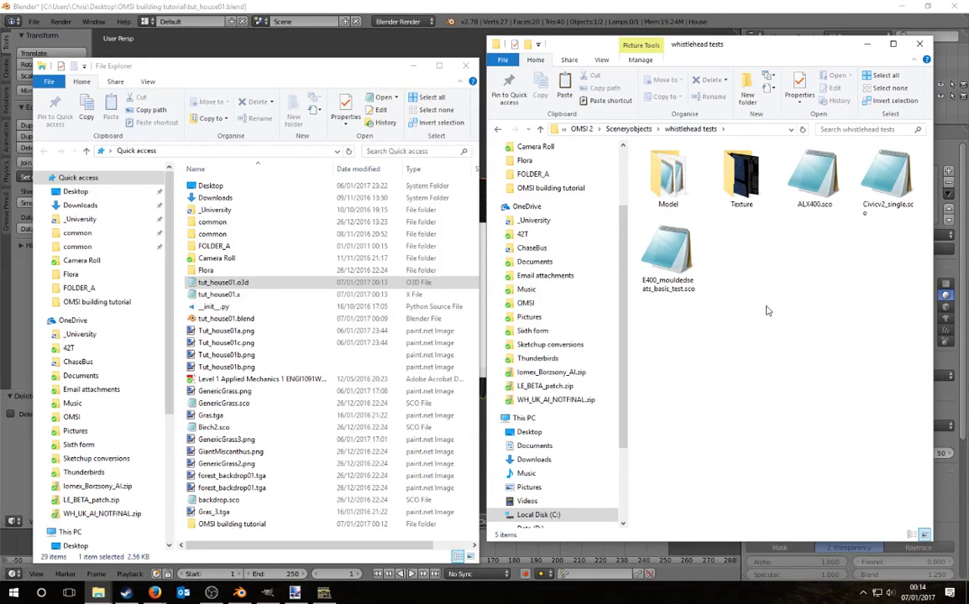
double_click(668, 176)
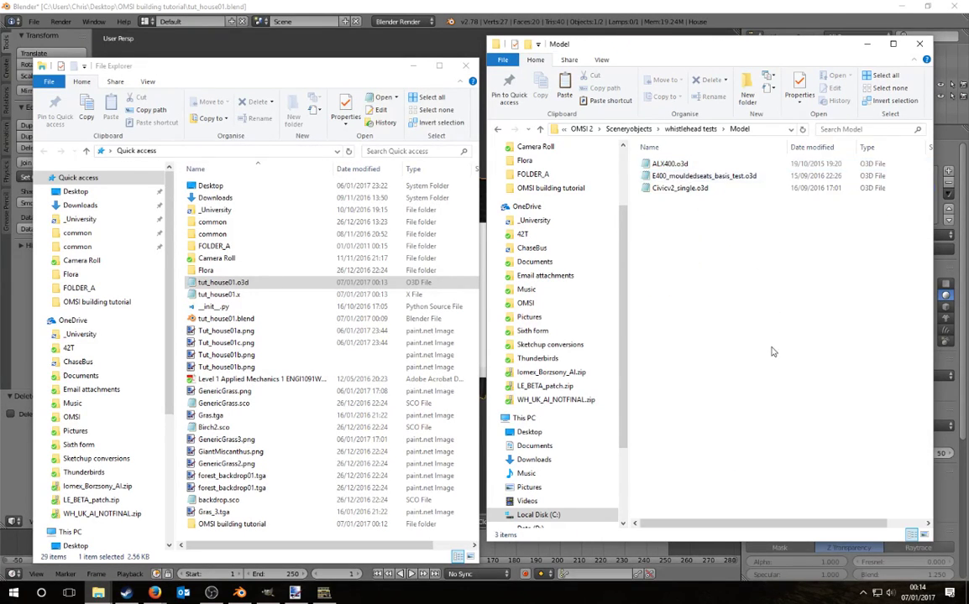
key("ctrl+v")
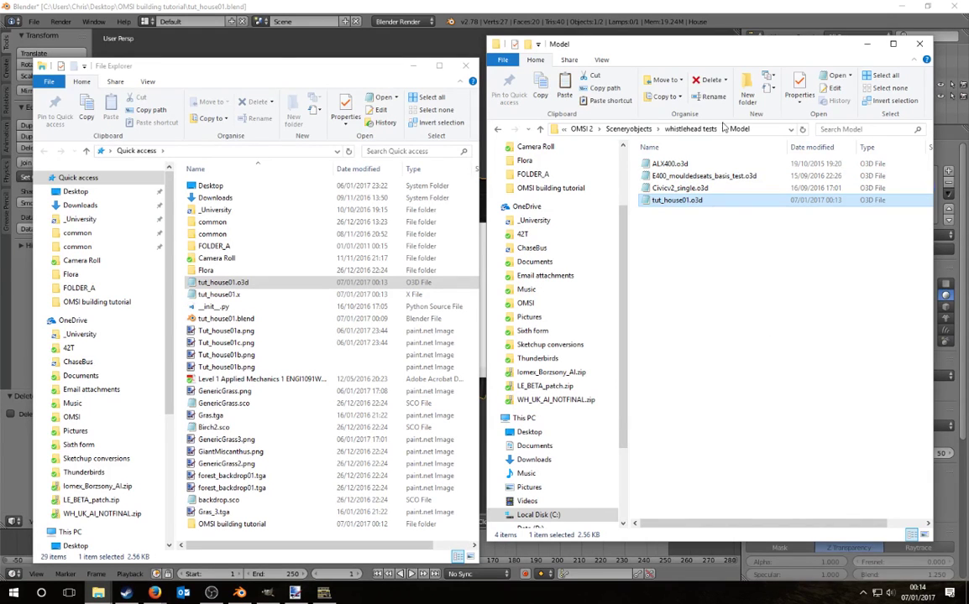
Step: Create a new folder named _tutorial in Sceneryobjects
left_click(638, 129)
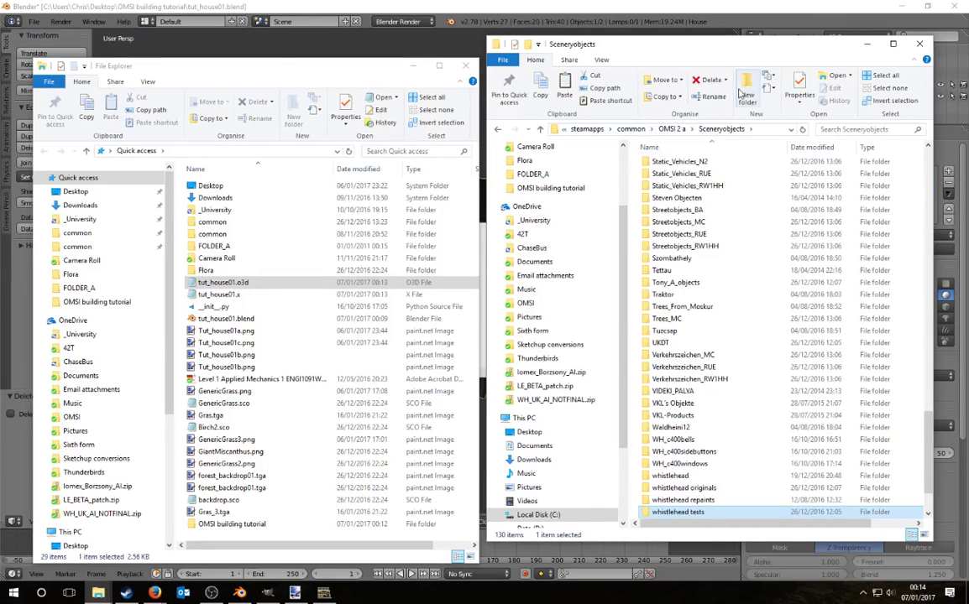
key("ctrl+shift+n")
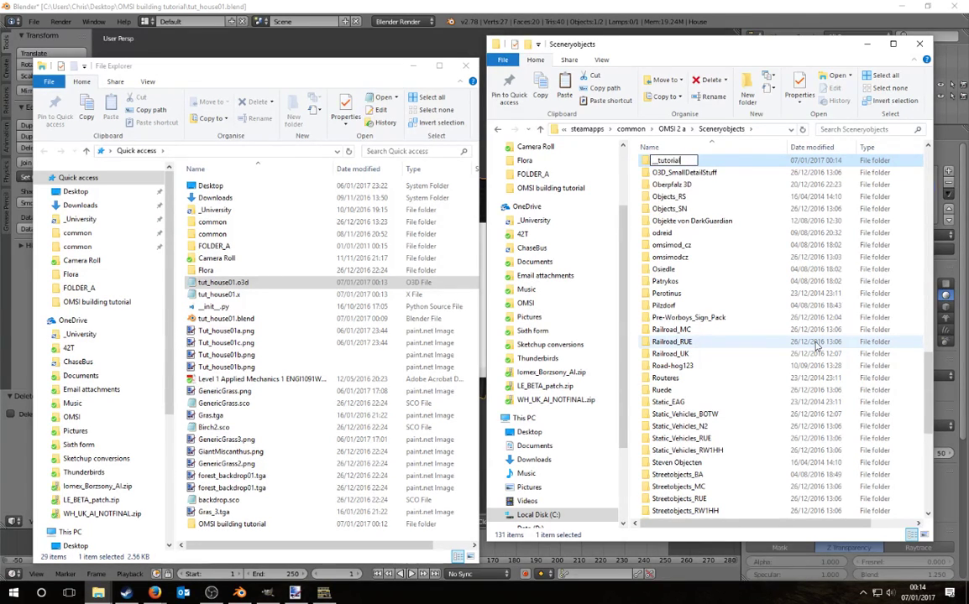
key("Return")
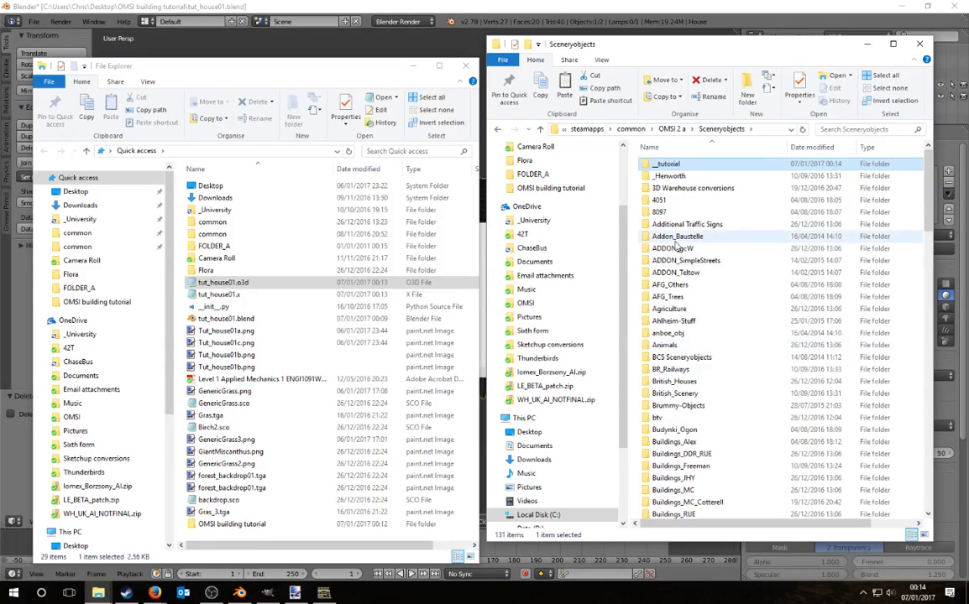
Step: Create Model and texture subfolders inside _tutorial
double_click(667, 163)
key("ctrl+shift+n")
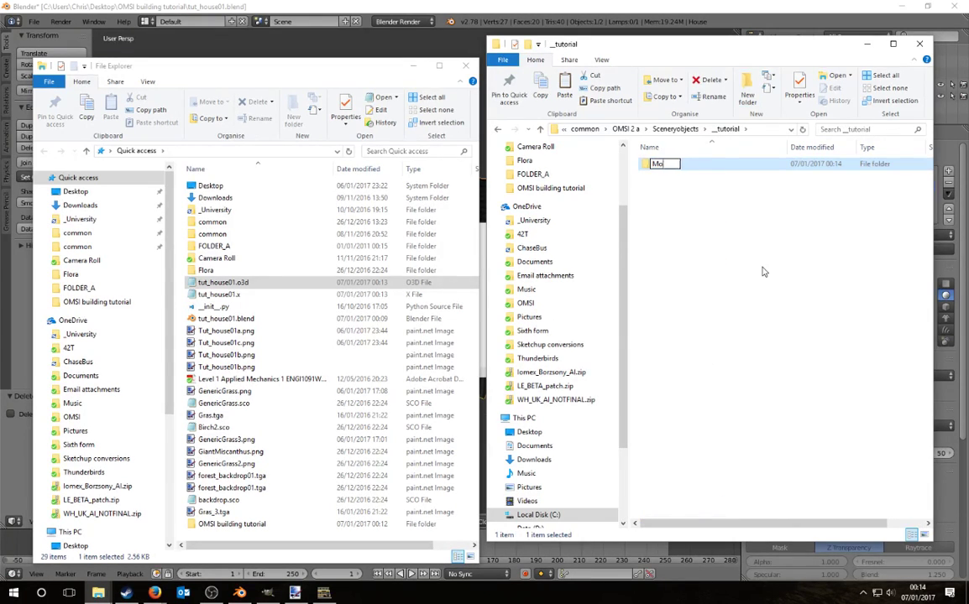
key("Return")
key("ctrl+shift+n")
type("texture")
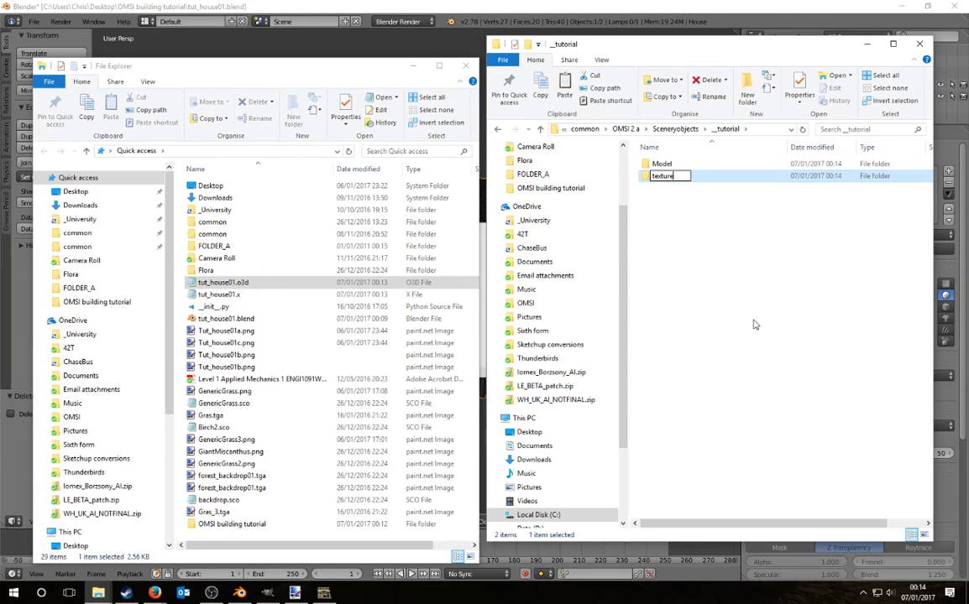
key("Return")
Step: Add a wintersnow folder inside texture and return to _tutorial
double_click(684, 180)
left_click(747, 88)
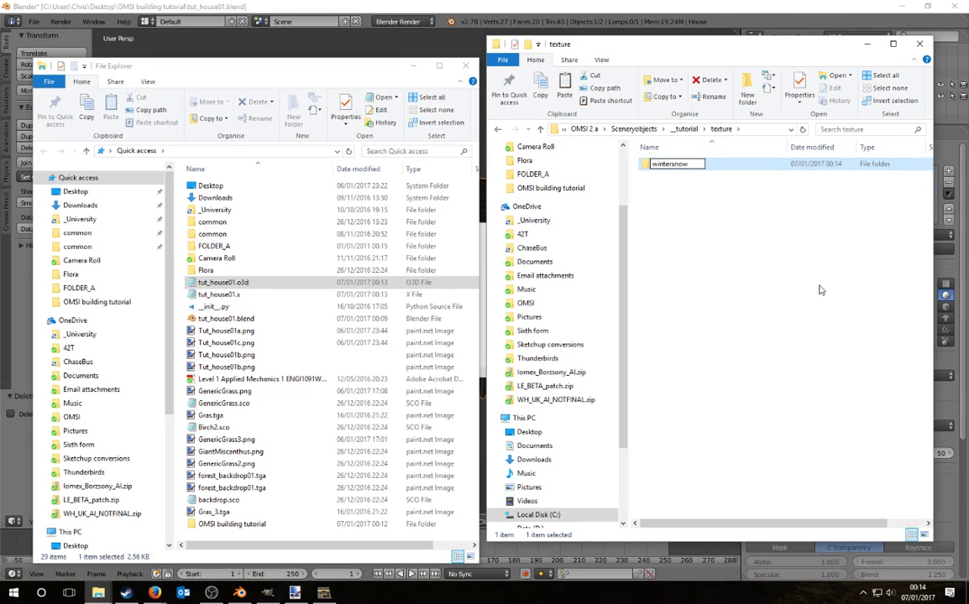
key("Return")
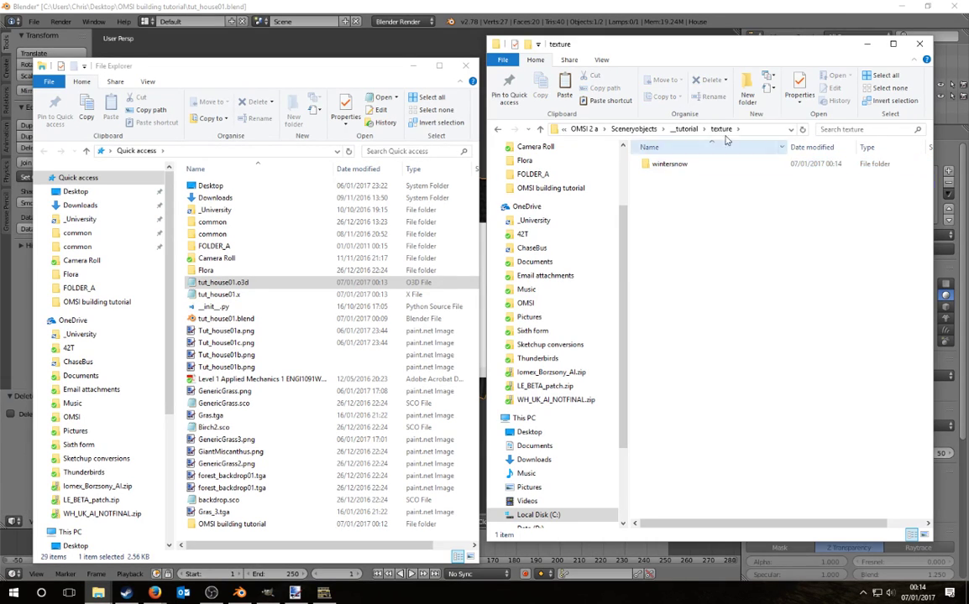
key("alt+Up")
Step: Look through the whistlehead folder's Texture folder, then return to Sceneryobjects
left_click(676, 128)
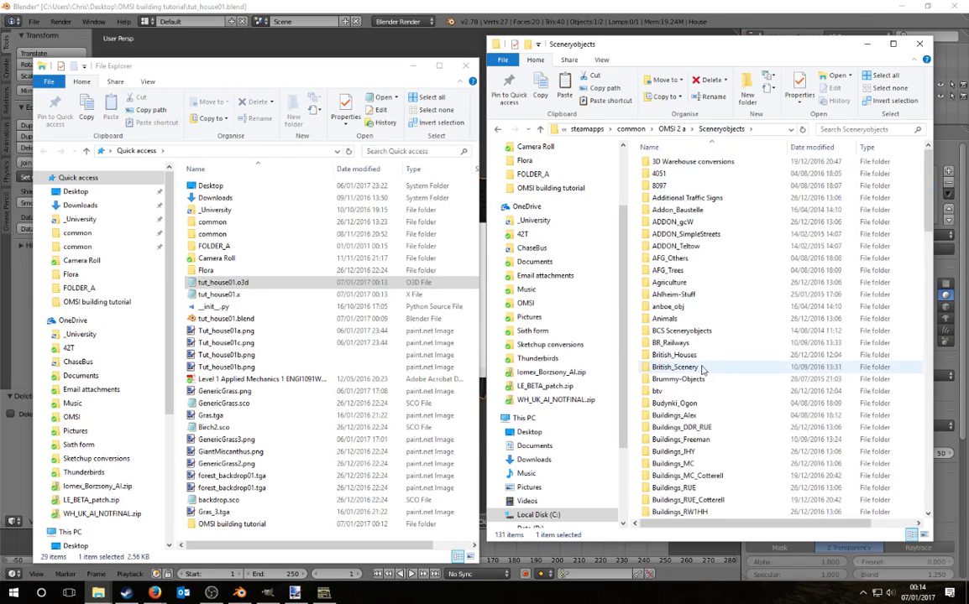
scroll(699, 403, "down", 15)
scroll(699, 431, "down", 7)
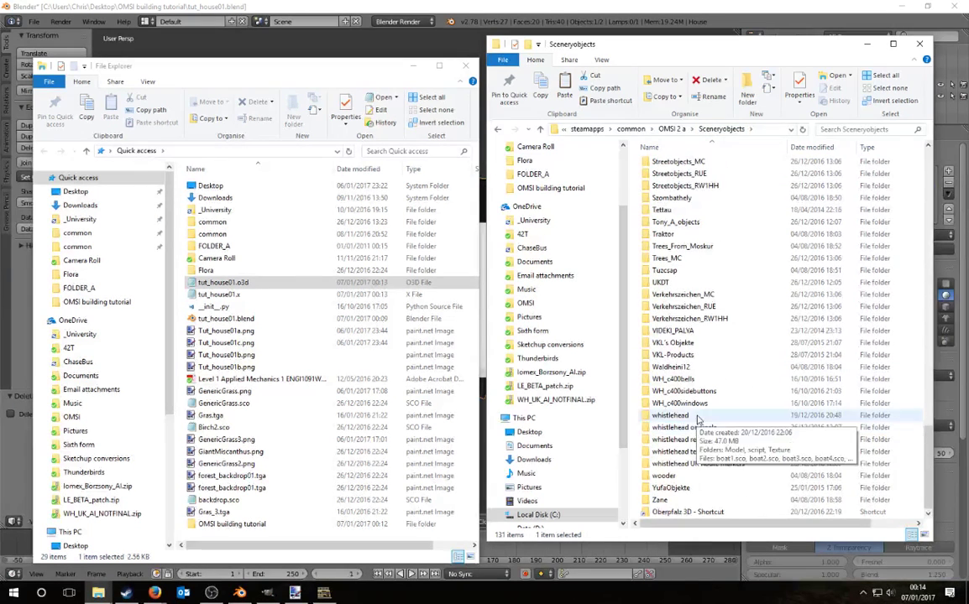
double_click(696, 417)
double_click(674, 191)
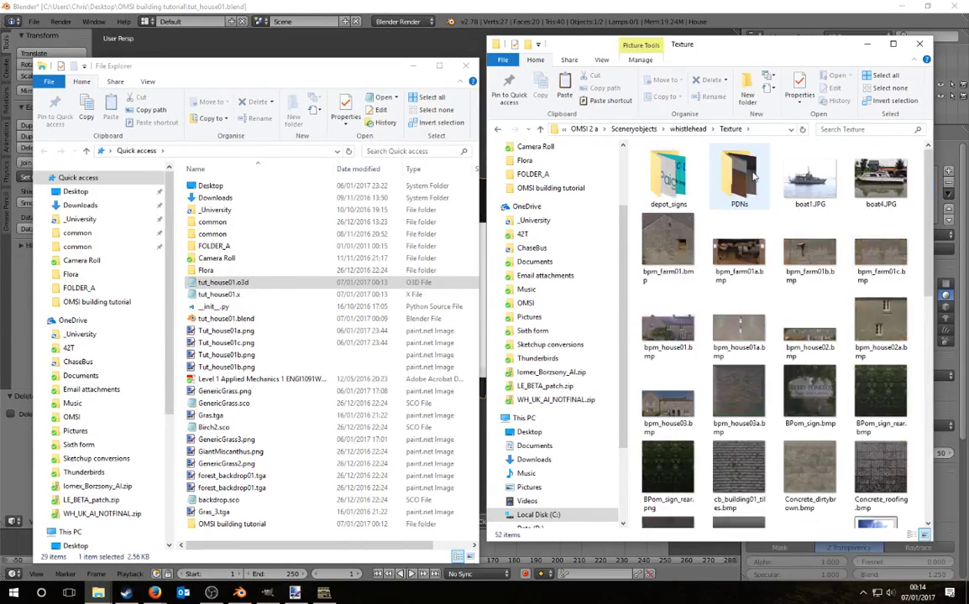
left_click(697, 129)
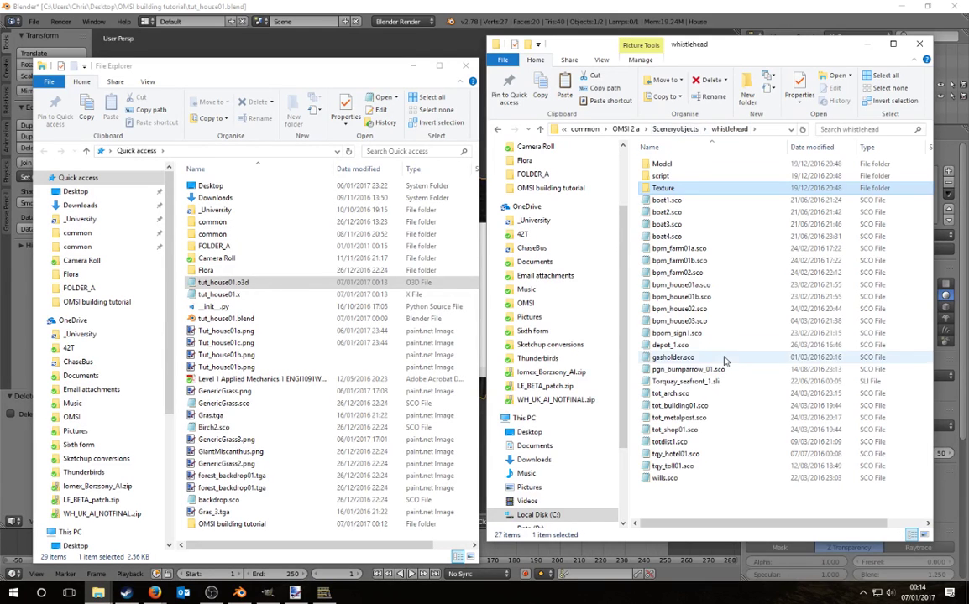
left_click(686, 129)
Step: Browse the whistlehead originals texture folder with its WinterSnow subfolder for reference
scroll(712, 407, "down", 3)
double_click(697, 428)
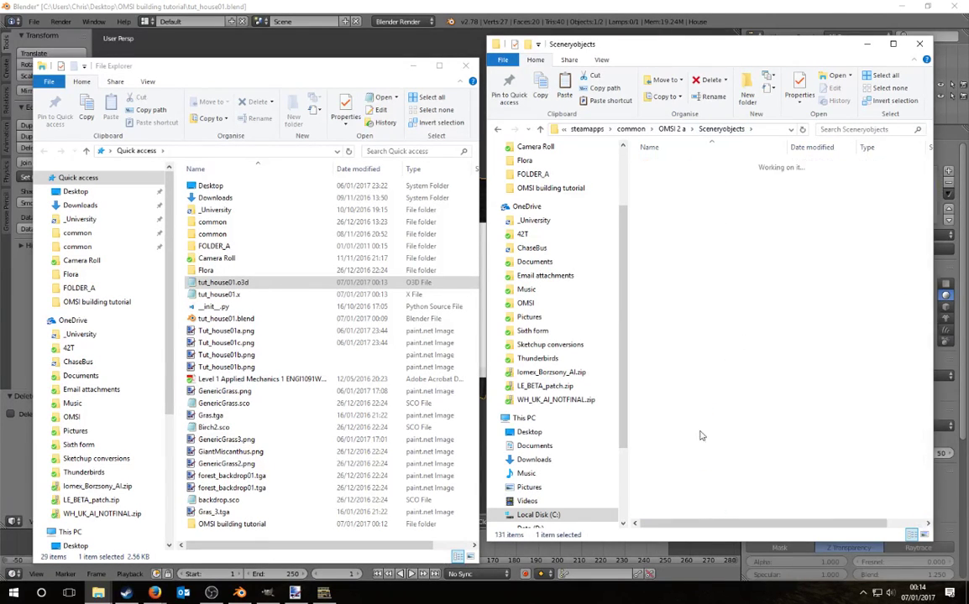
left_click(672, 239)
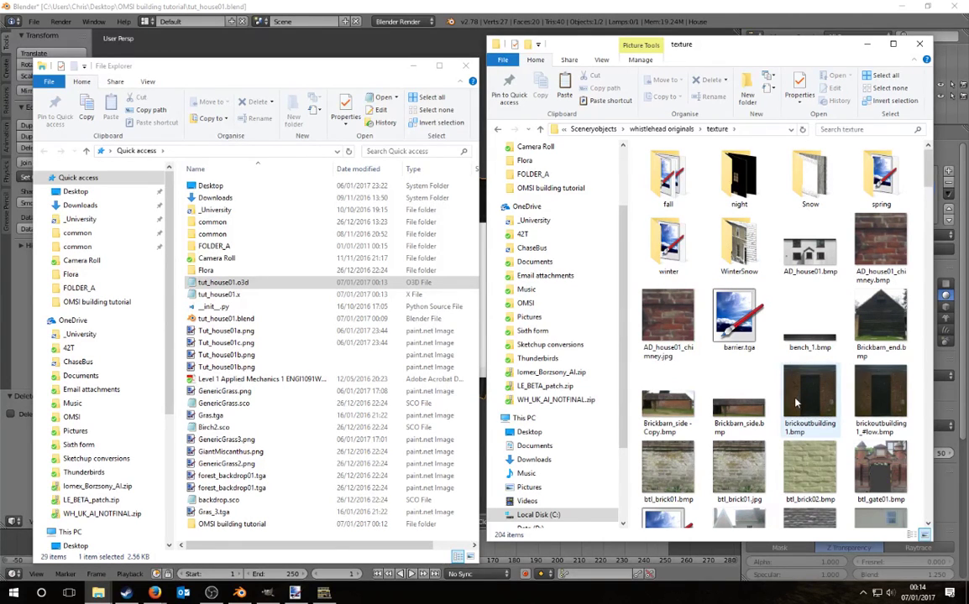
scroll(798, 404, "down", 10)
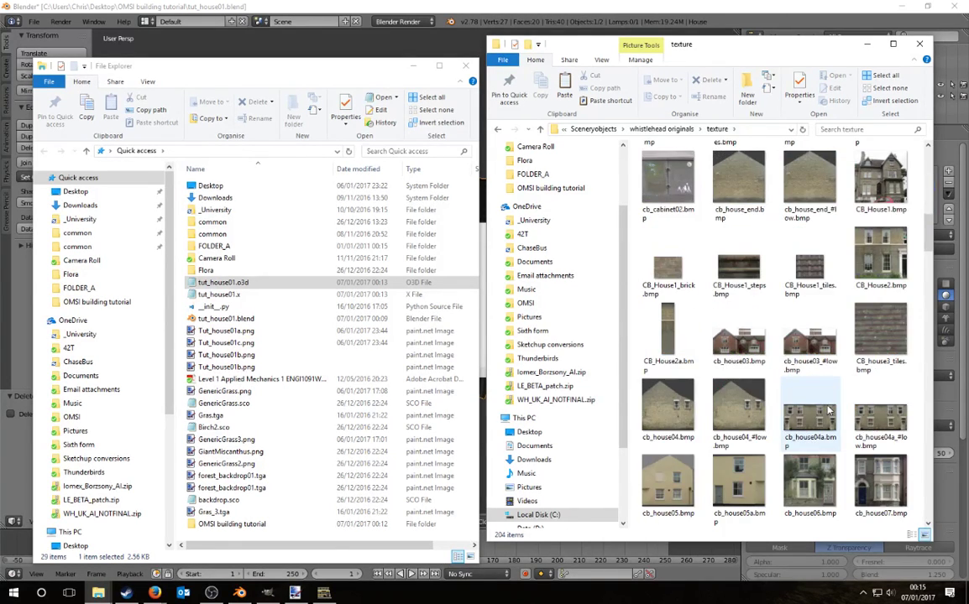
scroll(846, 400, "up", 10)
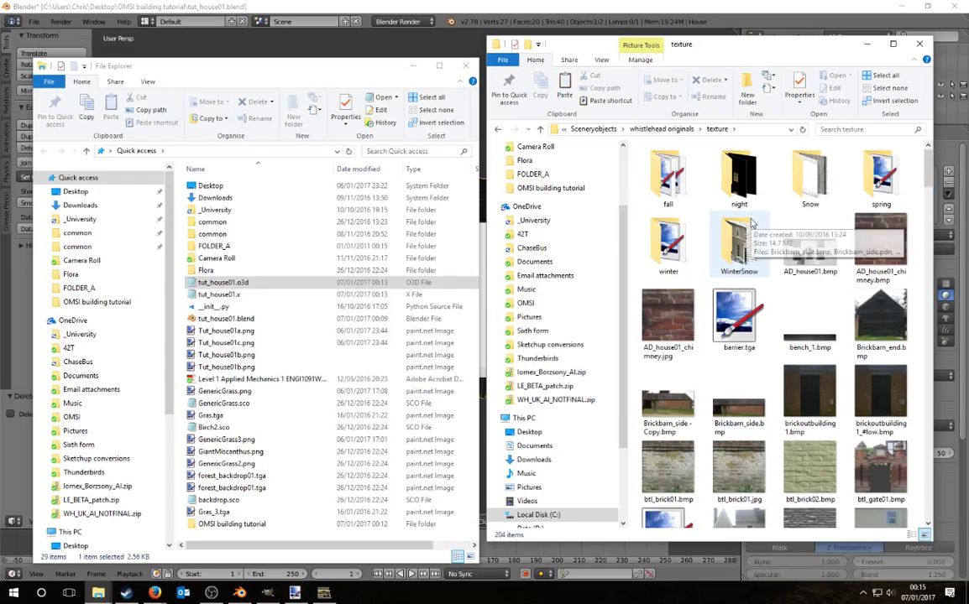
Step: Go back to Sceneryobjects and open the _tutorial folder
left_click(662, 131)
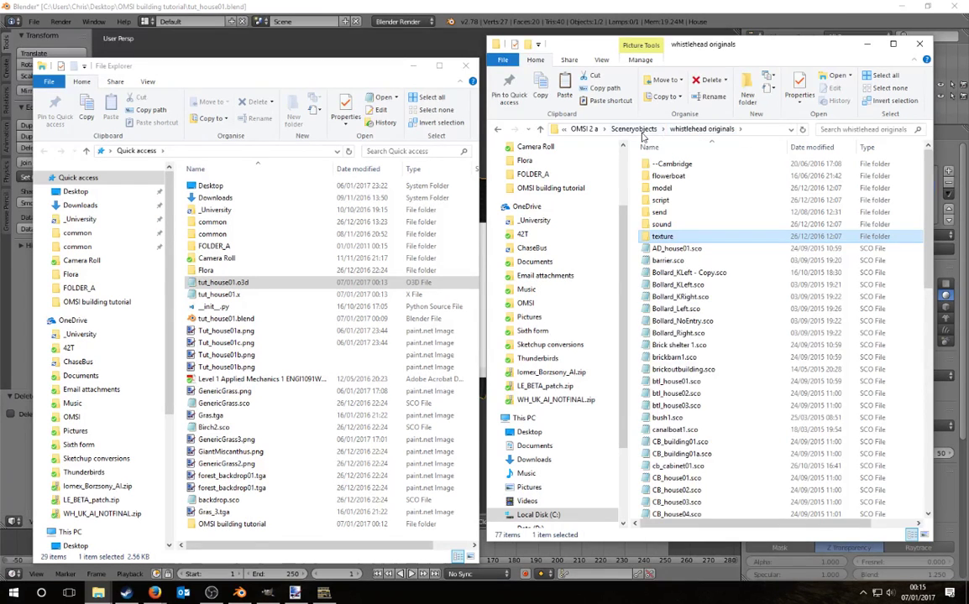
left_click(634, 128)
scroll(712, 232, "down", 5)
scroll(712, 232, "up", 15)
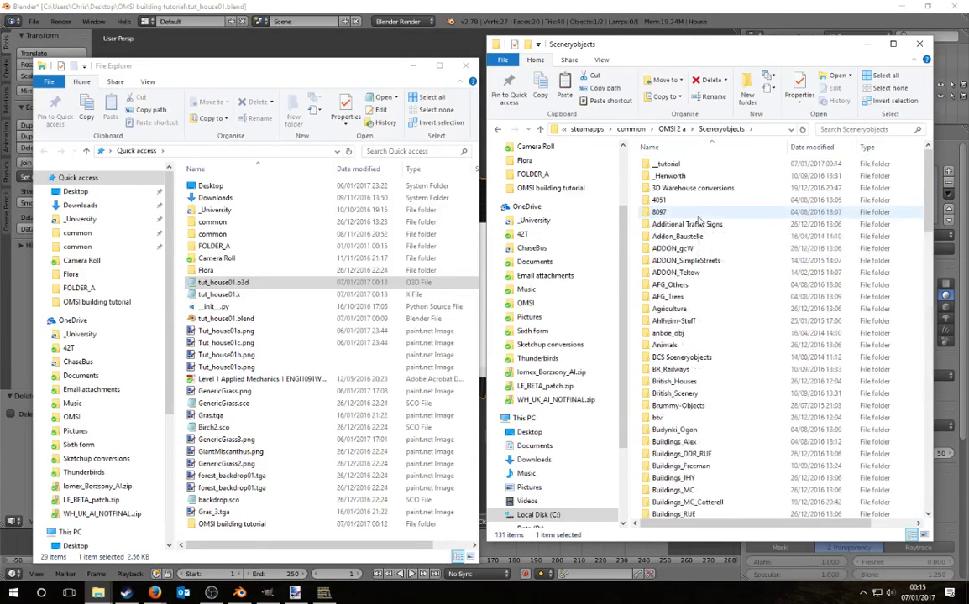
double_click(672, 173)
Step: Create a night folder inside the _tutorial texture folder
double_click(663, 176)
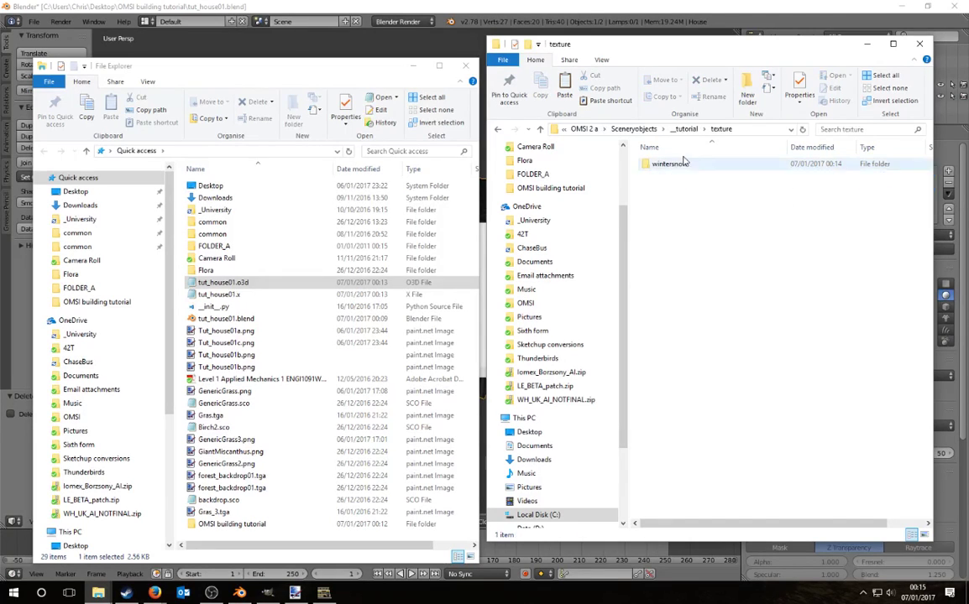
left_click(746, 89)
type("night")
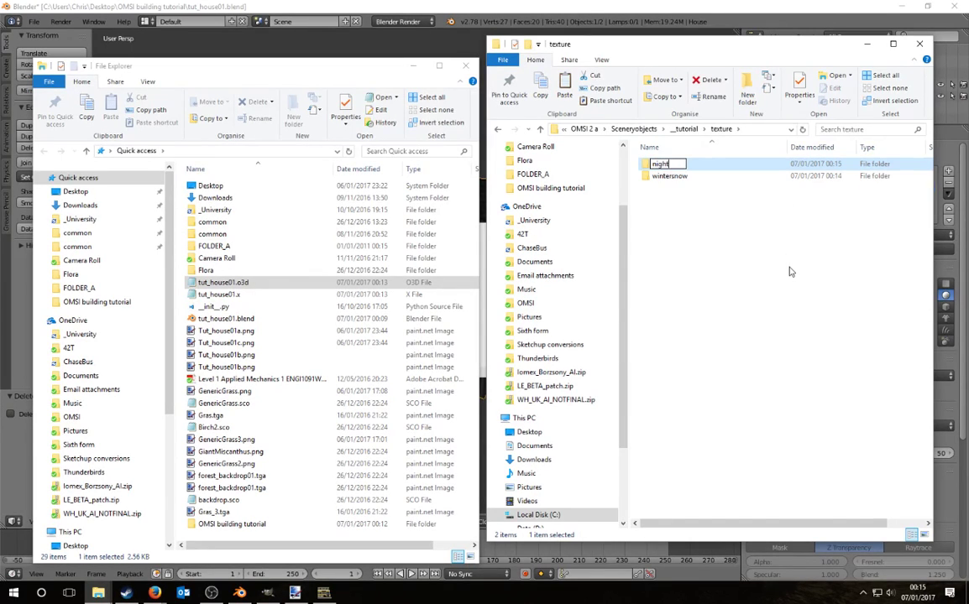
key("Return")
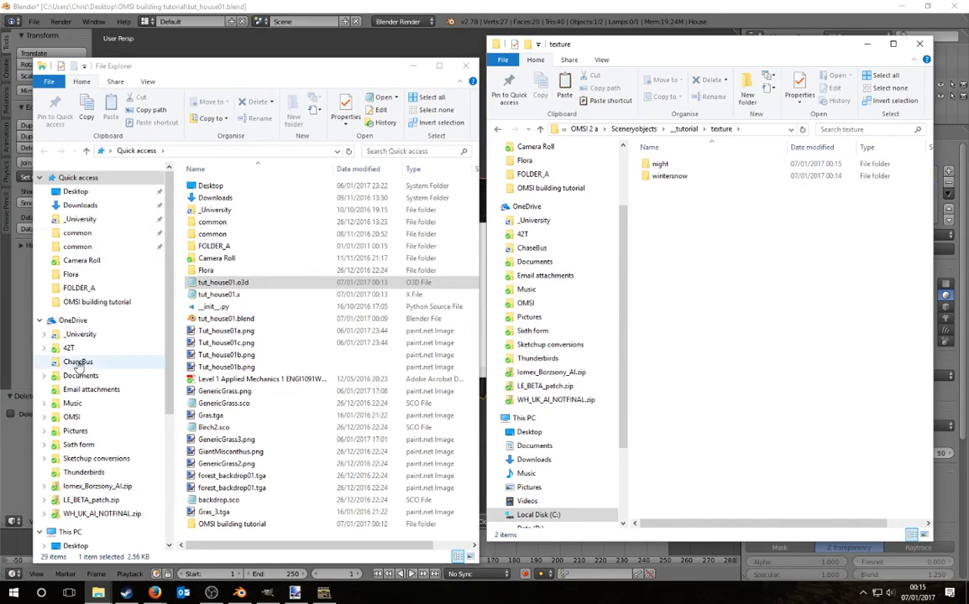
Step: Pick Tut_house01b.png from the tutorial's Wintersnow folder and open the game's wintersnow folder
left_click(78, 335)
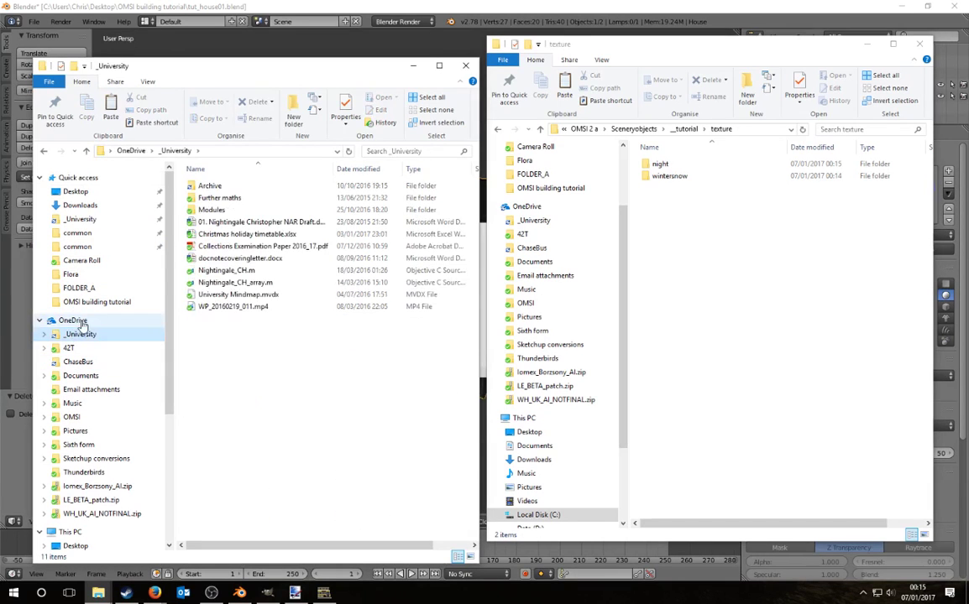
left_click(84, 191)
double_click(220, 189)
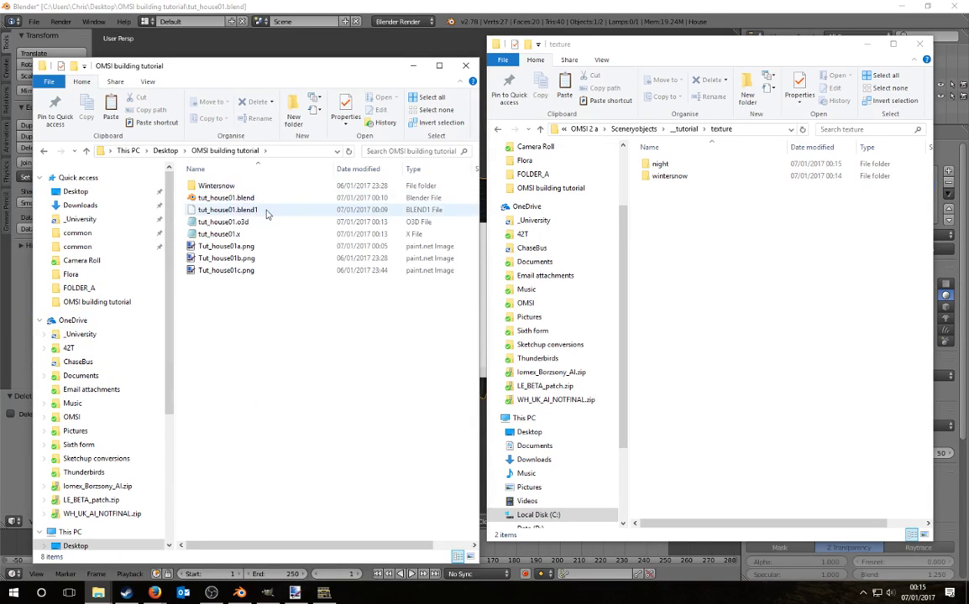
double_click(220, 187)
left_click(242, 223)
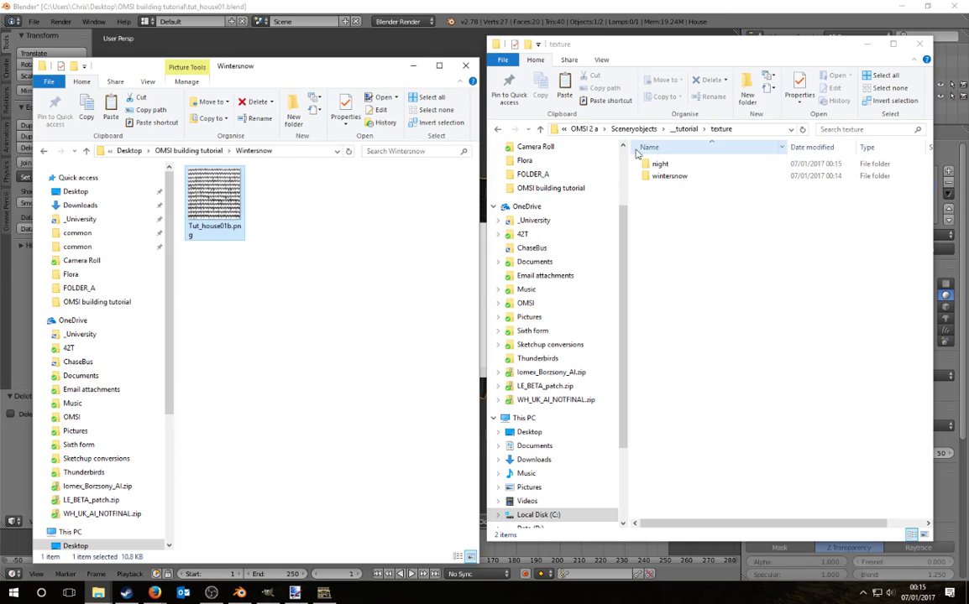
double_click(680, 176)
Step: Paste the three Tut_house01 PNG textures into the _tutorial texture folder
left_click(189, 150)
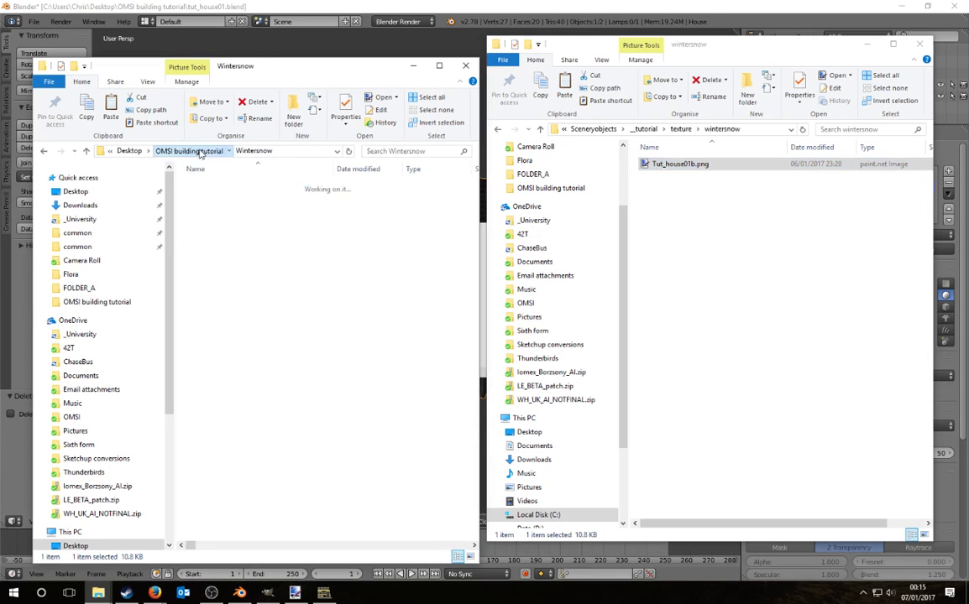
left_click_drag(274, 317, 235, 251)
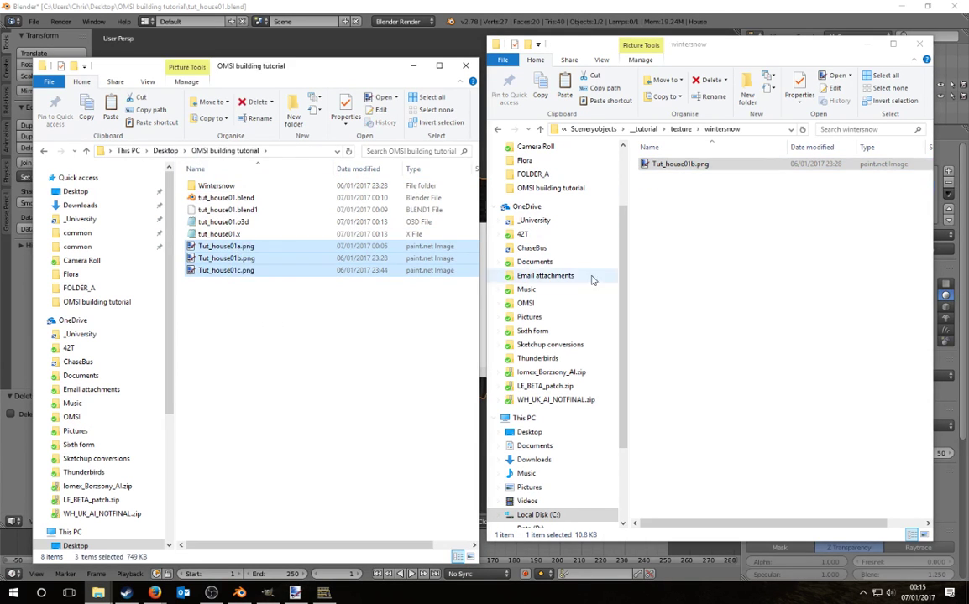
left_click(743, 252)
left_click(680, 129)
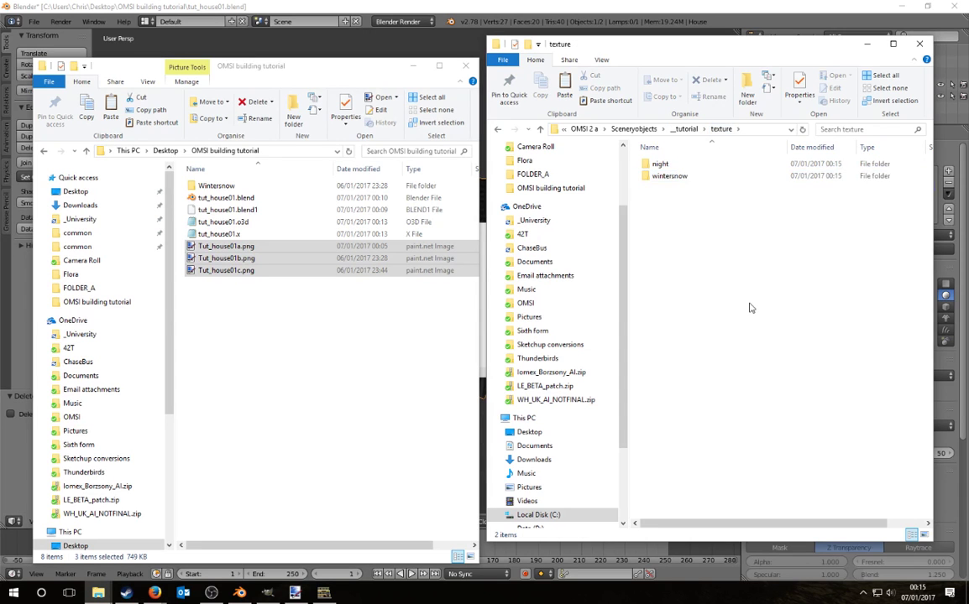
key("ctrl+v")
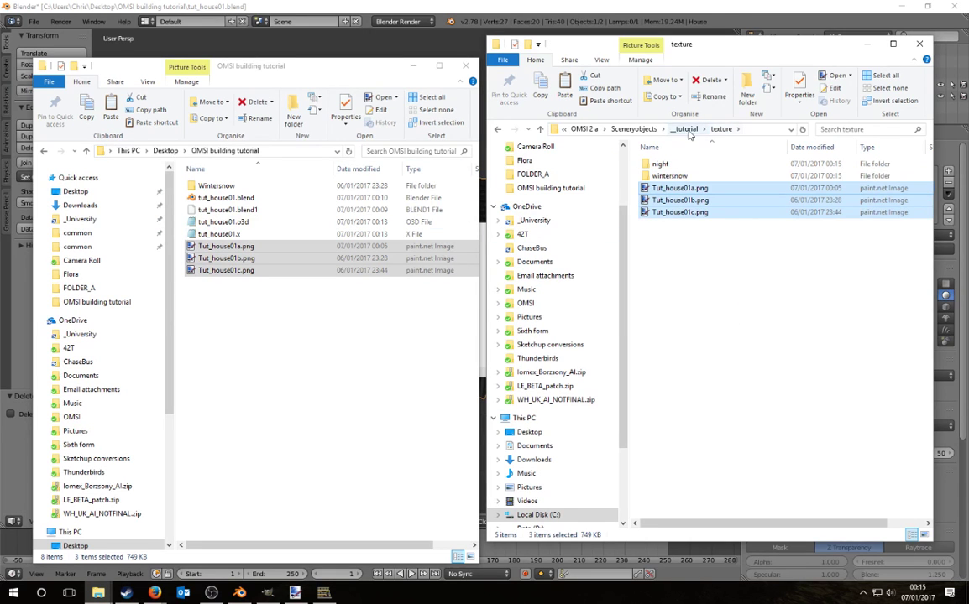
Step: Copy tut_house01.o3d into the _tutorial Model folder
left_click(684, 130)
left_click(223, 221)
key("ctrl+c")
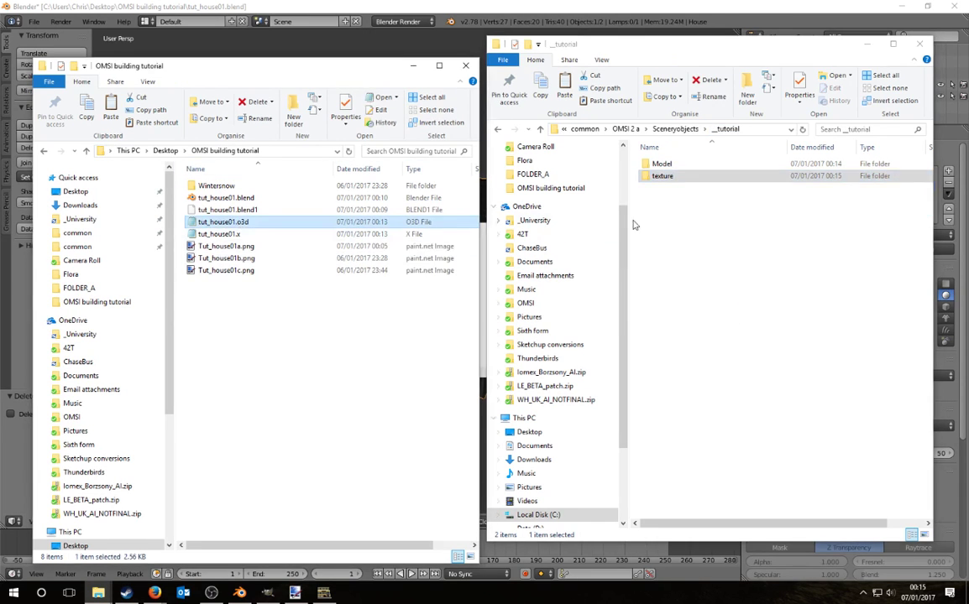
double_click(661, 163)
key("ctrl+v")
left_click(684, 129)
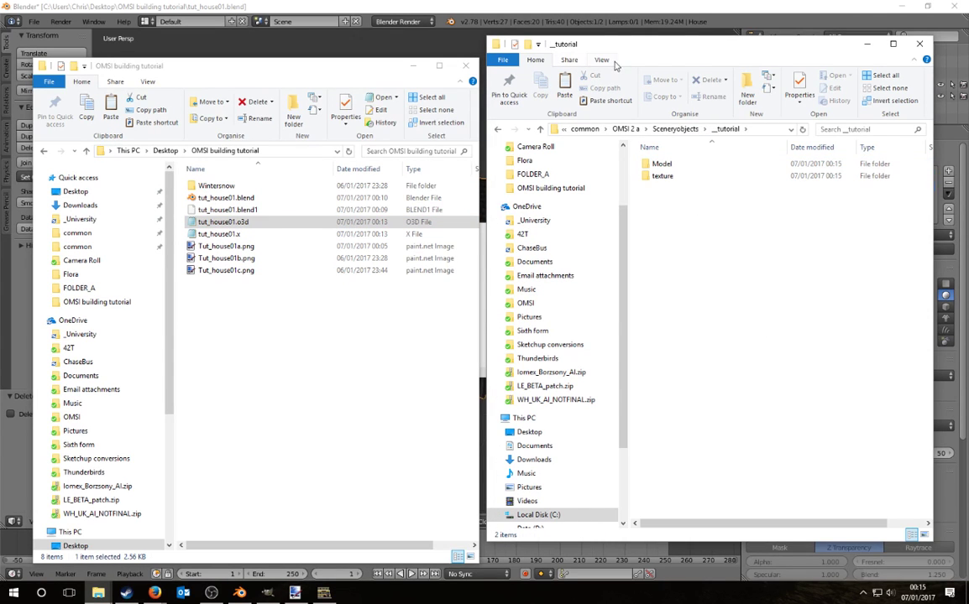
Step: Copy boat1.sco from Sceneryobjects\whistlehead into the _tutorial folder
left_click(701, 135)
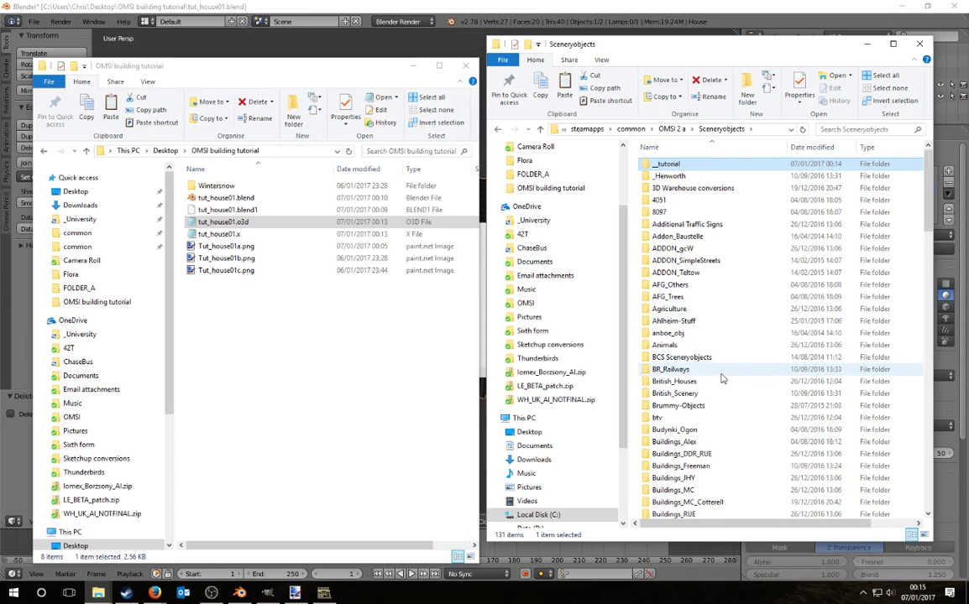
scroll(722, 380, "down", 15)
scroll(722, 380, "down", 15)
double_click(718, 377)
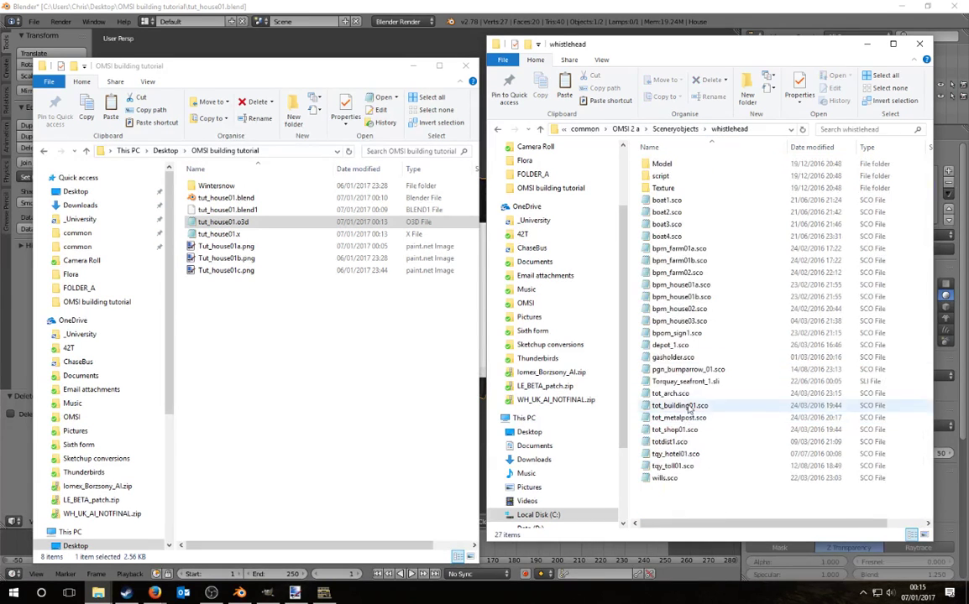
left_click(706, 201)
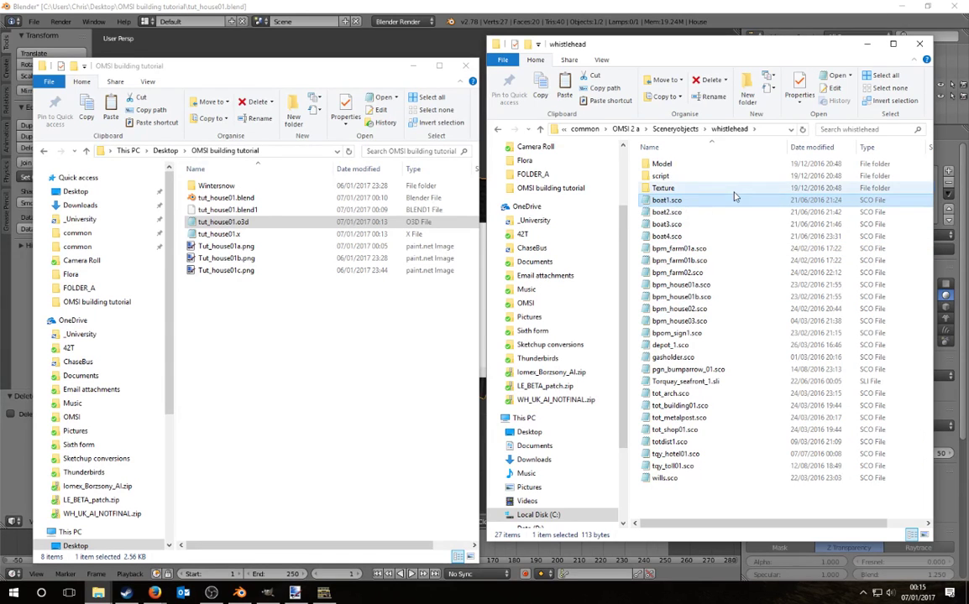
left_click(697, 128)
scroll(688, 252, "up", 20)
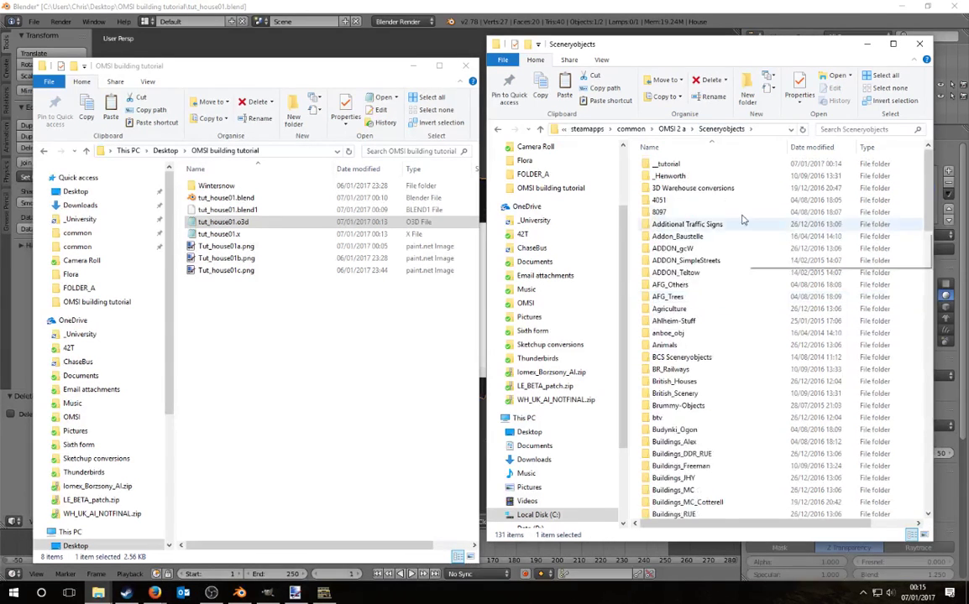
double_click(669, 164)
key("ctrl+v")
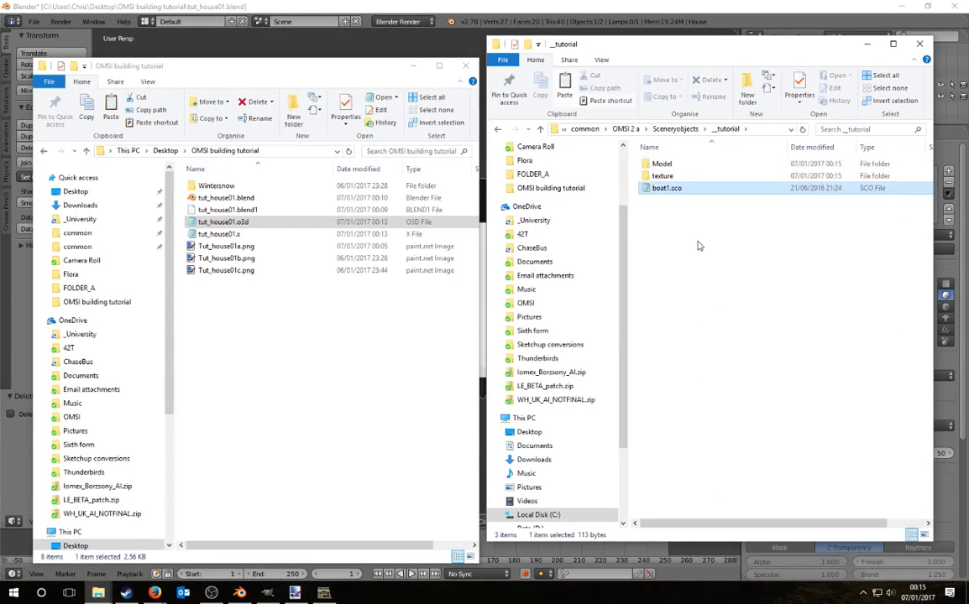
Step: Rename the copy to tut_house01.sco and open it in Notepad
right_click(662, 190)
left_click(556, 414)
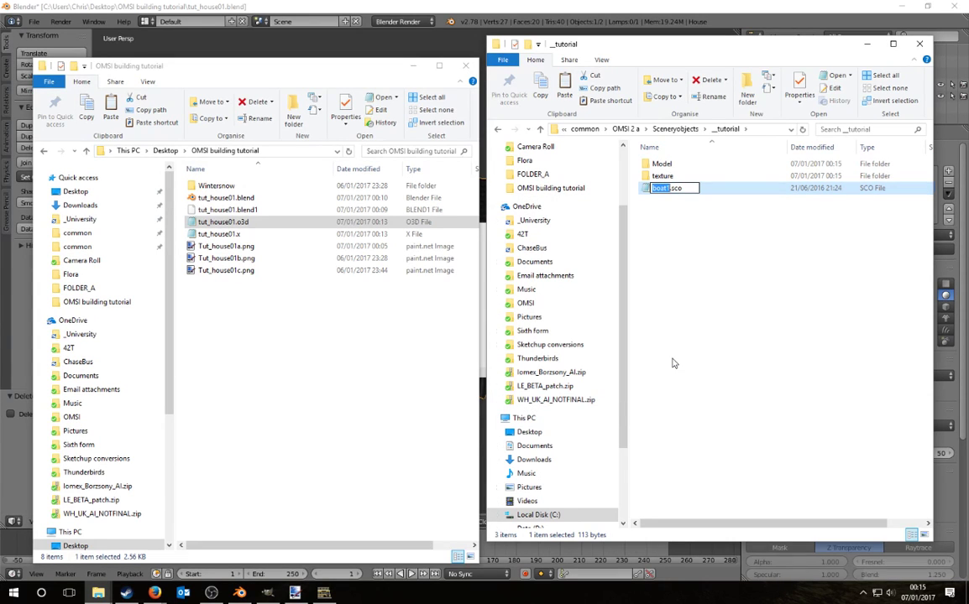
type("tut_house01")
key("Return")
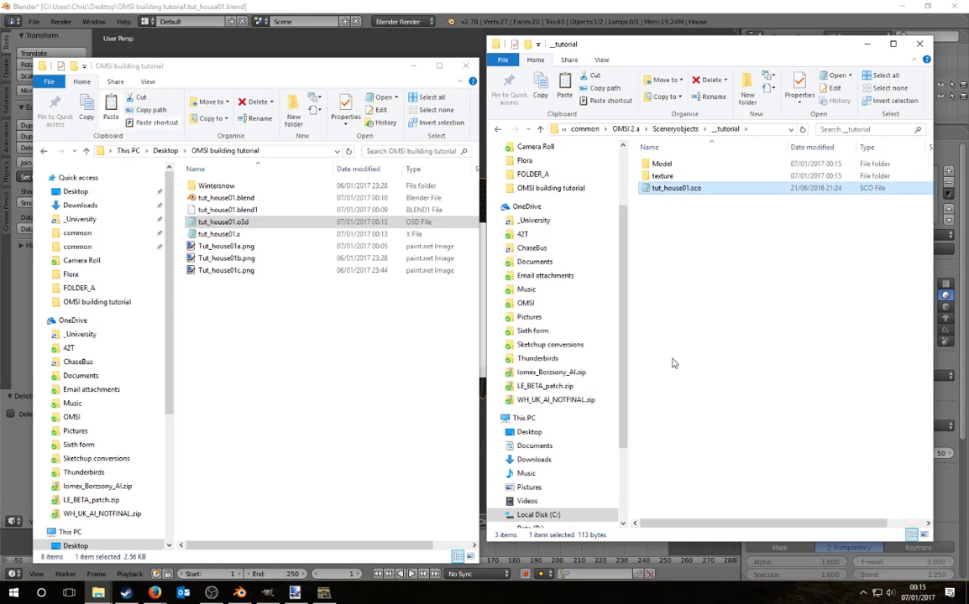
double_click(672, 189)
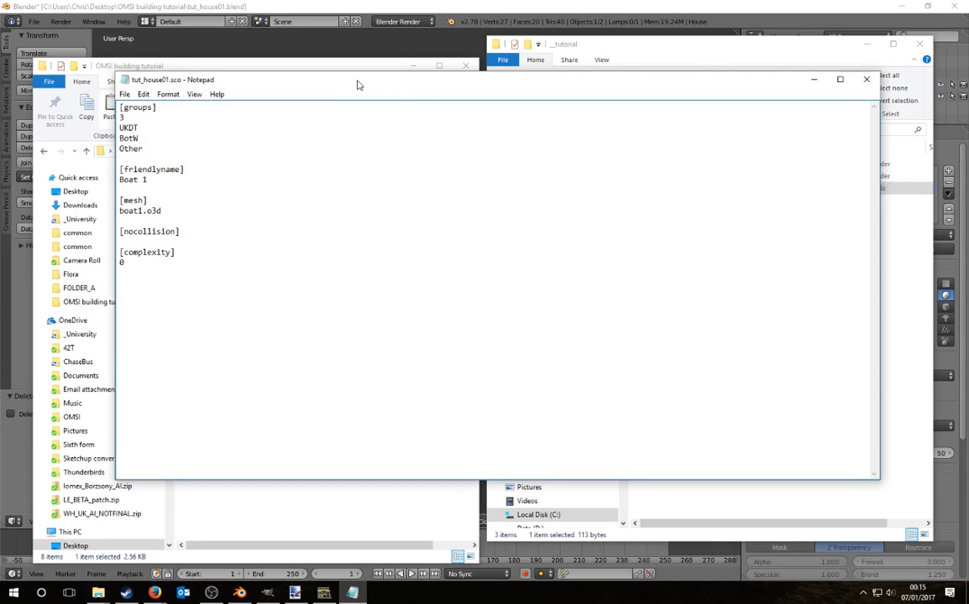
left_click_drag(357, 84, 598, 253)
double_click(366, 295)
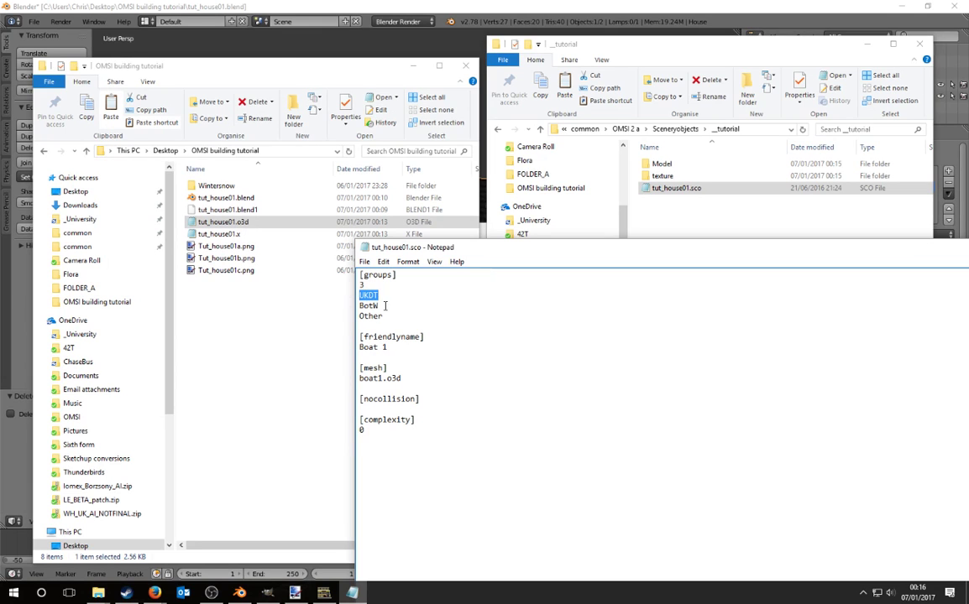
left_click_drag(384, 316, 358, 288)
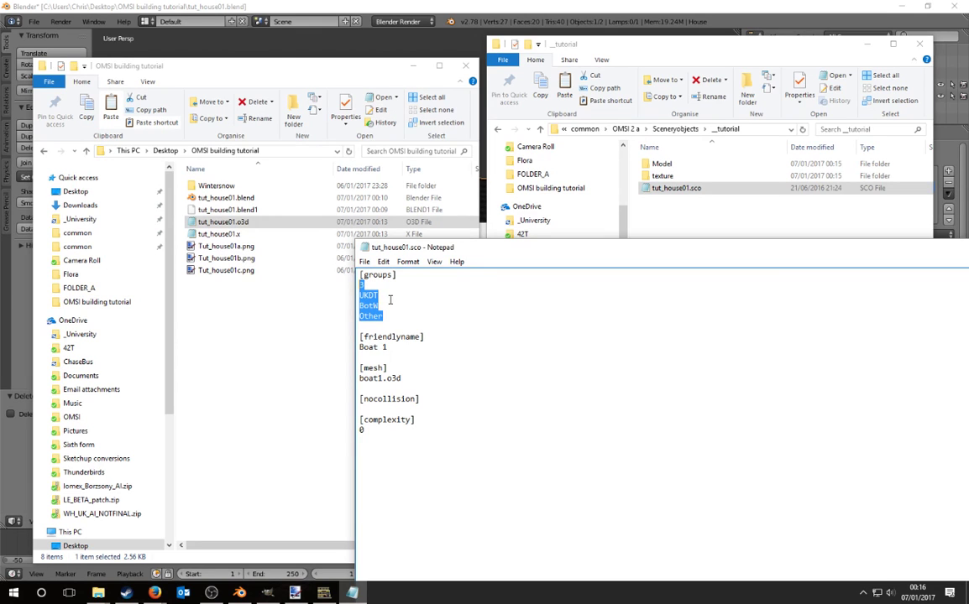
left_click(384, 286)
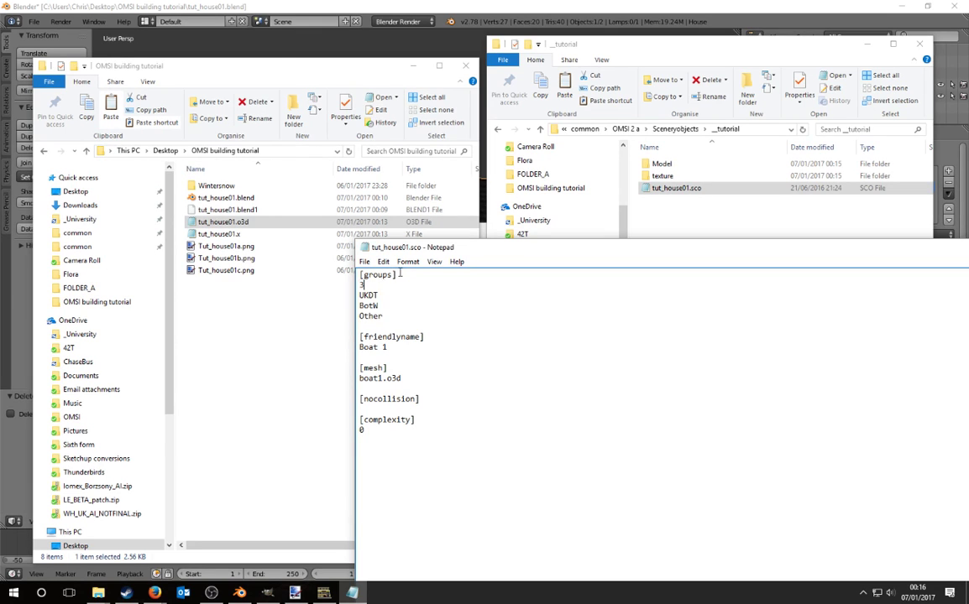
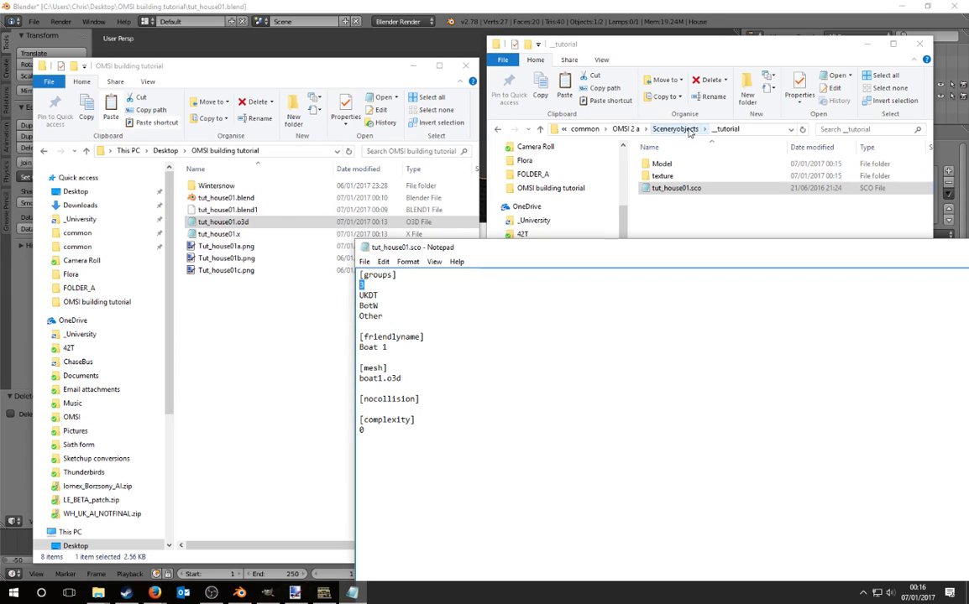
Step: Set [groups] to 1 with group Tutorial and the friendly name to 'Tutorial house 01'
left_click(368, 286)
type("1")
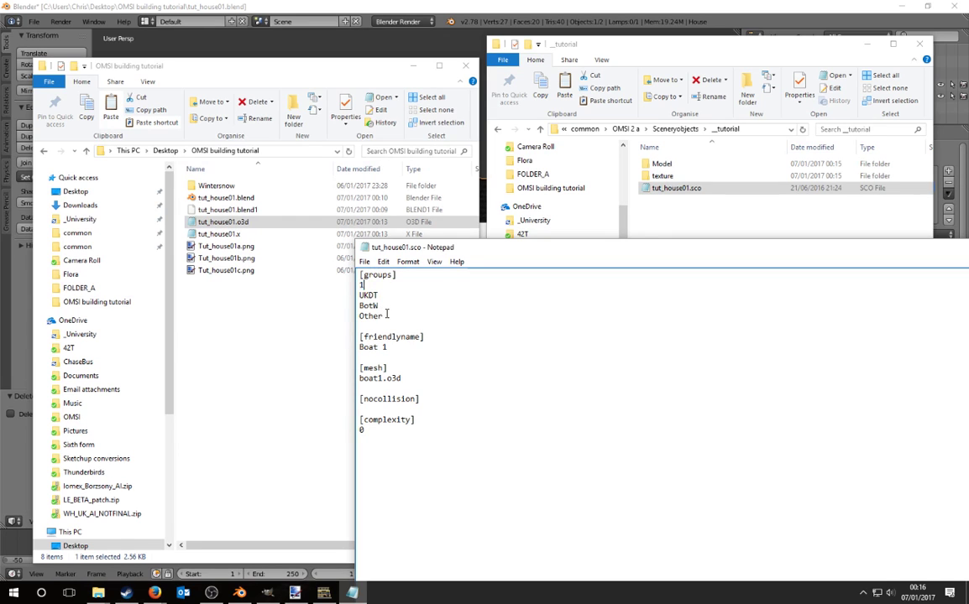
left_click_drag(384, 316, 360, 296)
type("tutorial")
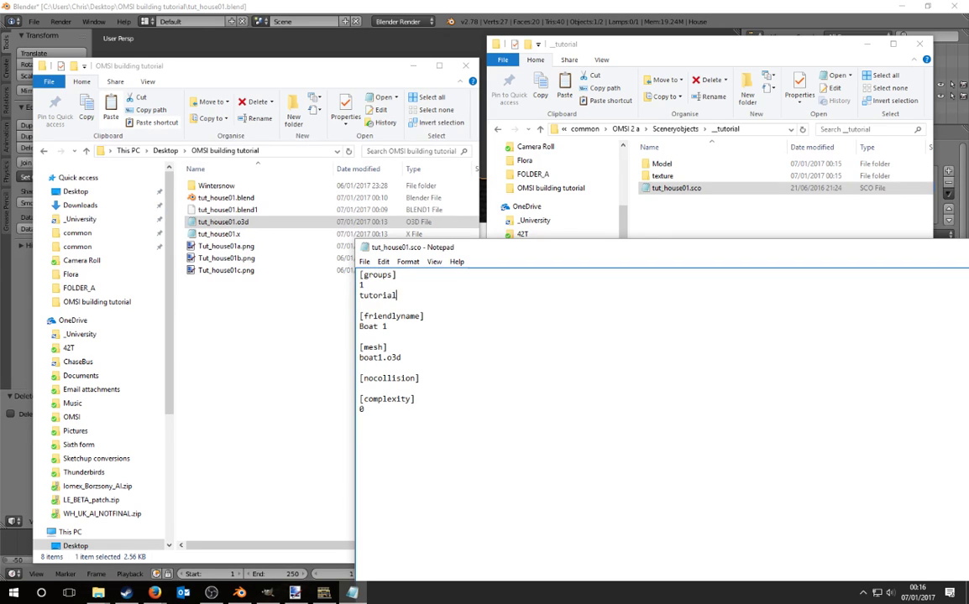
left_click_drag(397, 328, 359, 327)
type("Tutorial house 01")
left_click_drag(364, 295, 359, 296)
Step: Replace boat1.o3d in the mesh line with tut_house01.o3d and save the file
left_click_drag(385, 358, 360, 358)
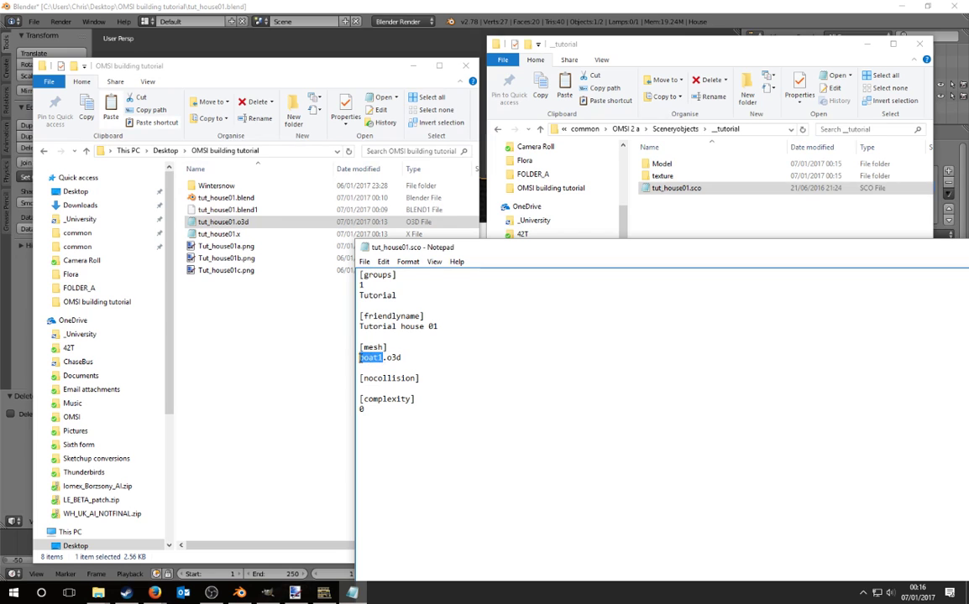
double_click(667, 165)
right_click(677, 165)
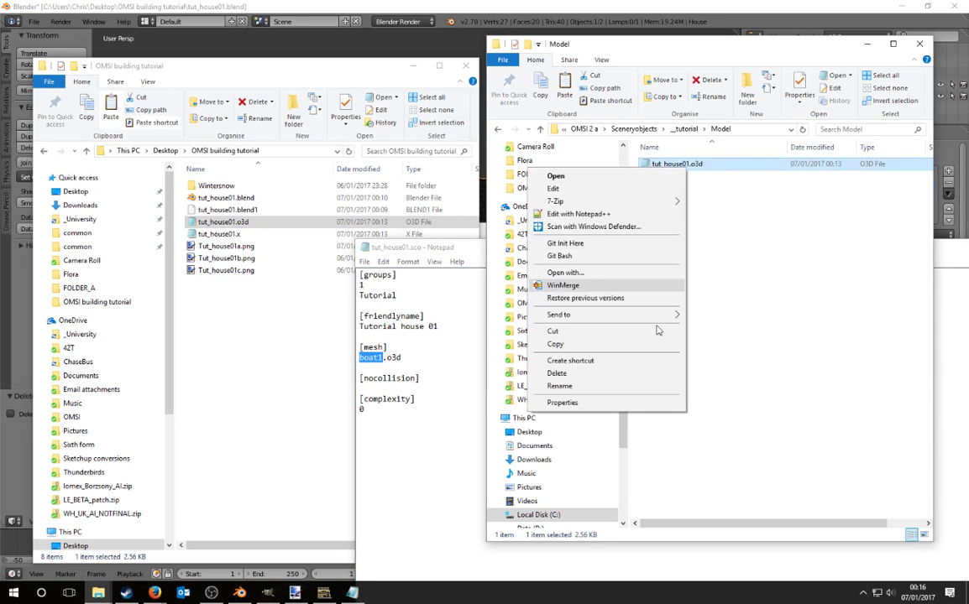
left_click(530, 370)
left_click_drag(413, 358, 323, 358)
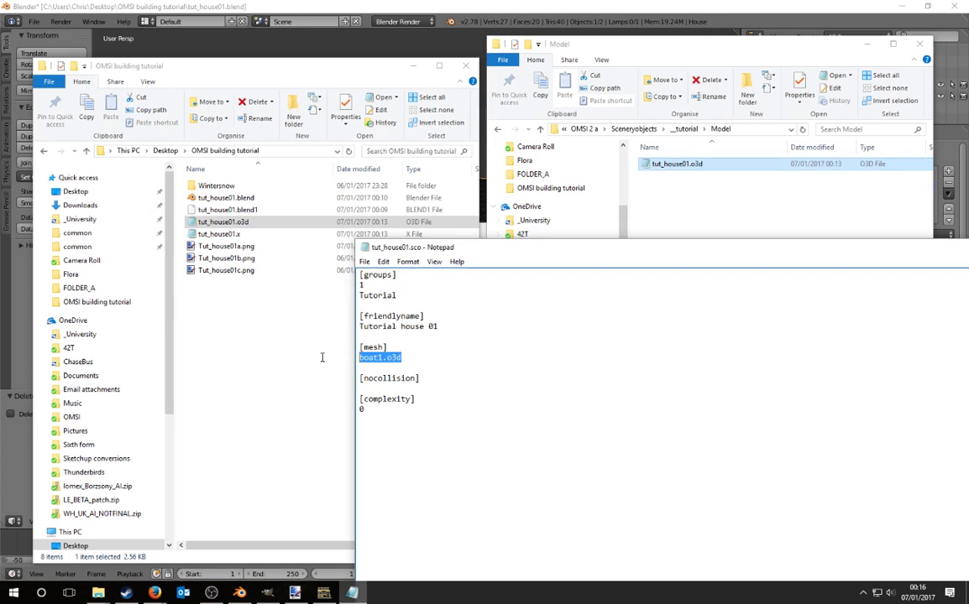
type("tut_house01.o3d")
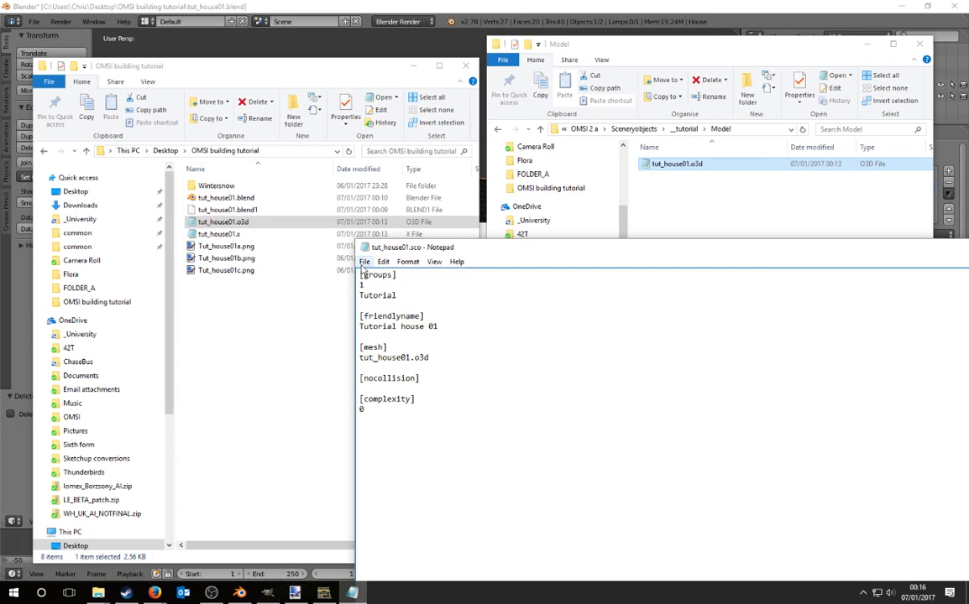
left_click(364, 261)
left_click(289, 273)
Step: Set the complexity value to 0 and save tut_house01.sco again
left_click_drag(488, 252, 327, 295)
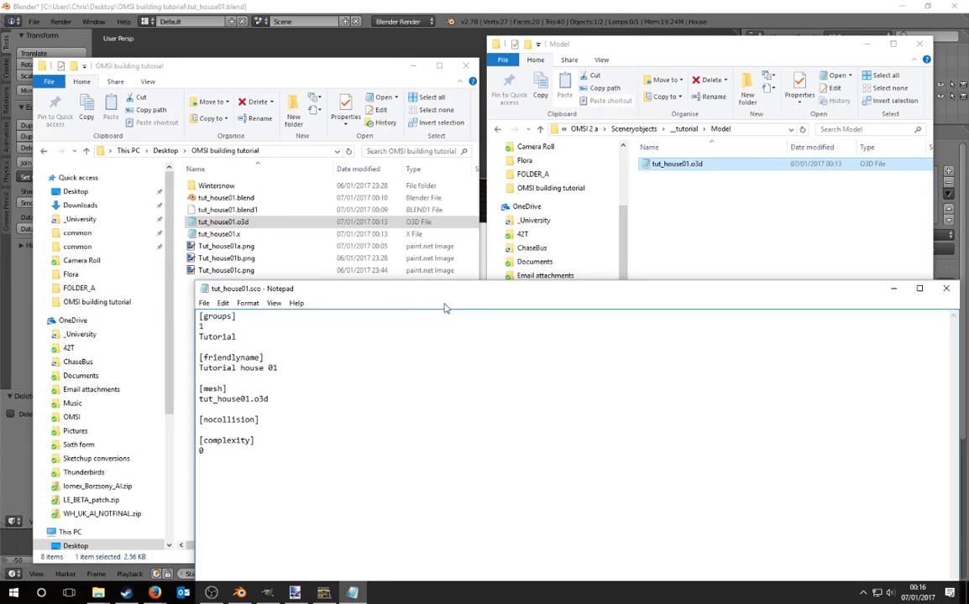
left_click_drag(433, 299, 403, 289)
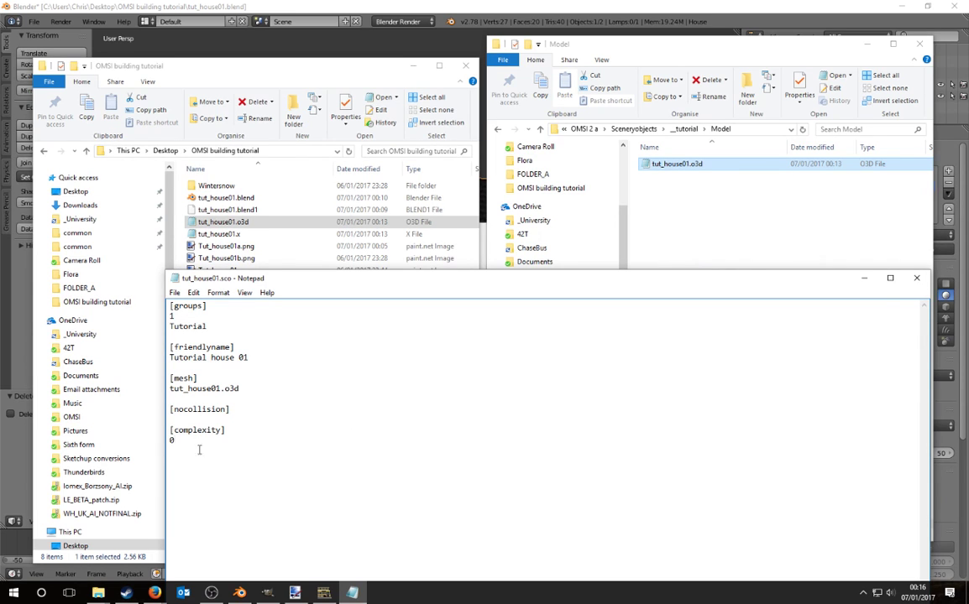
left_click_drag(199, 450, 145, 452)
double_click(171, 439)
left_click(177, 293)
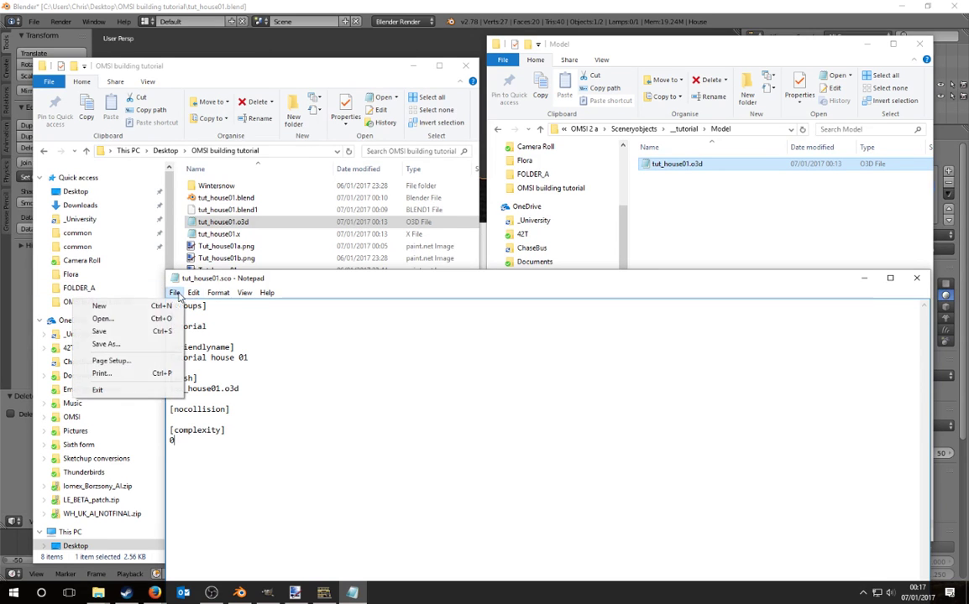
left_click(101, 331)
Step: Close Notepad and open Tut_house01c.png from the _tutorial texture folder in Paint.NET
left_click(916, 278)
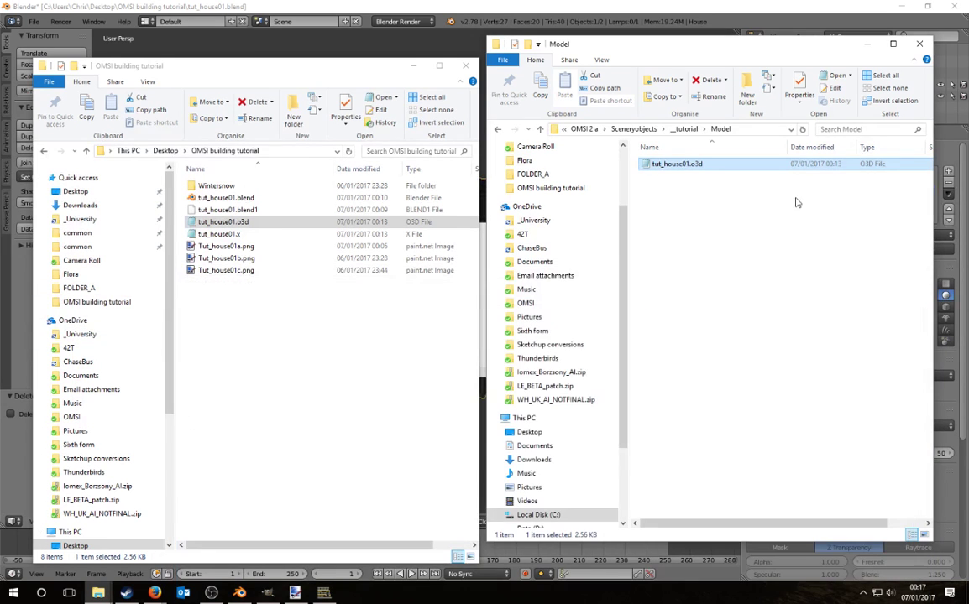
left_click(685, 128)
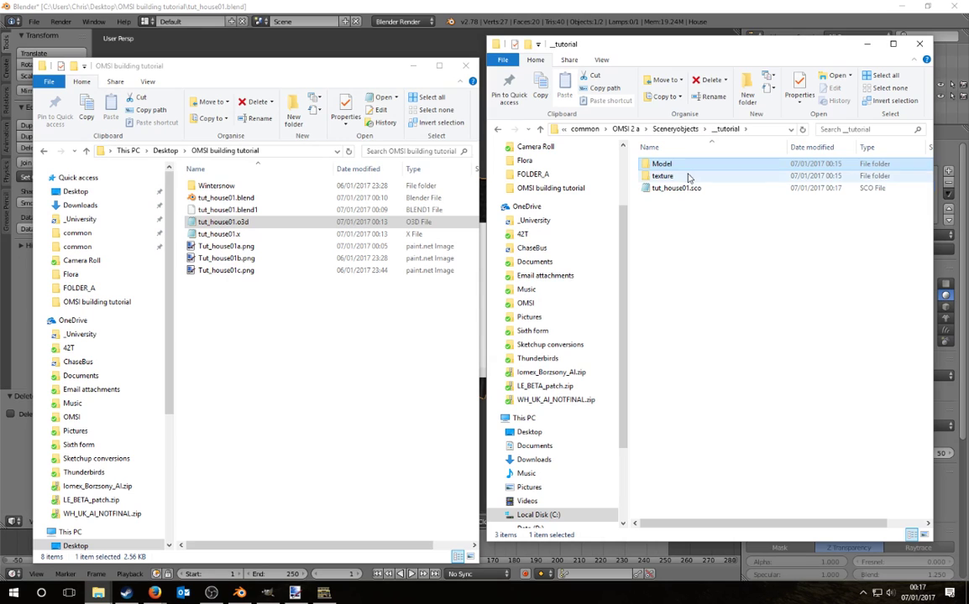
double_click(689, 176)
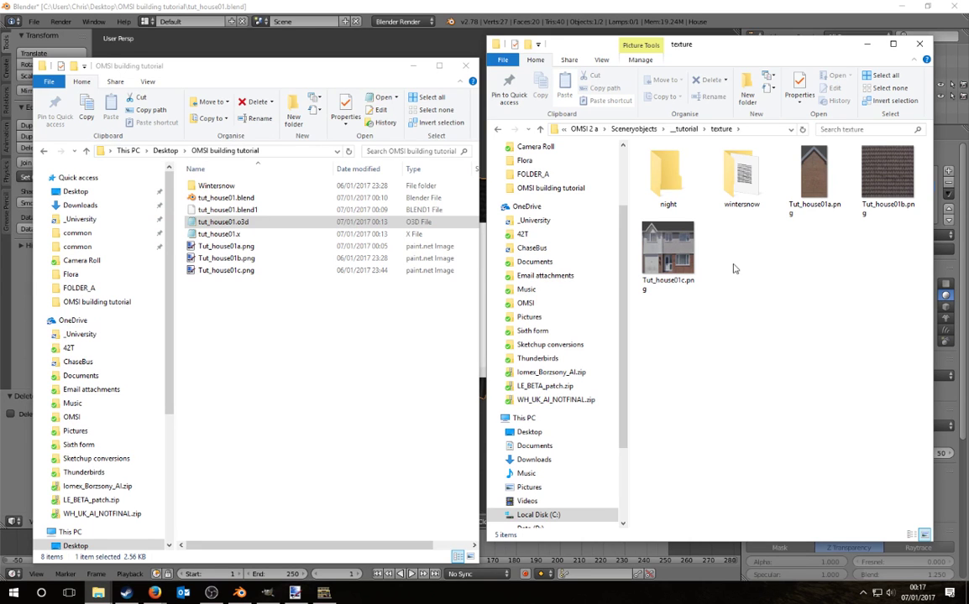
double_click(669, 250)
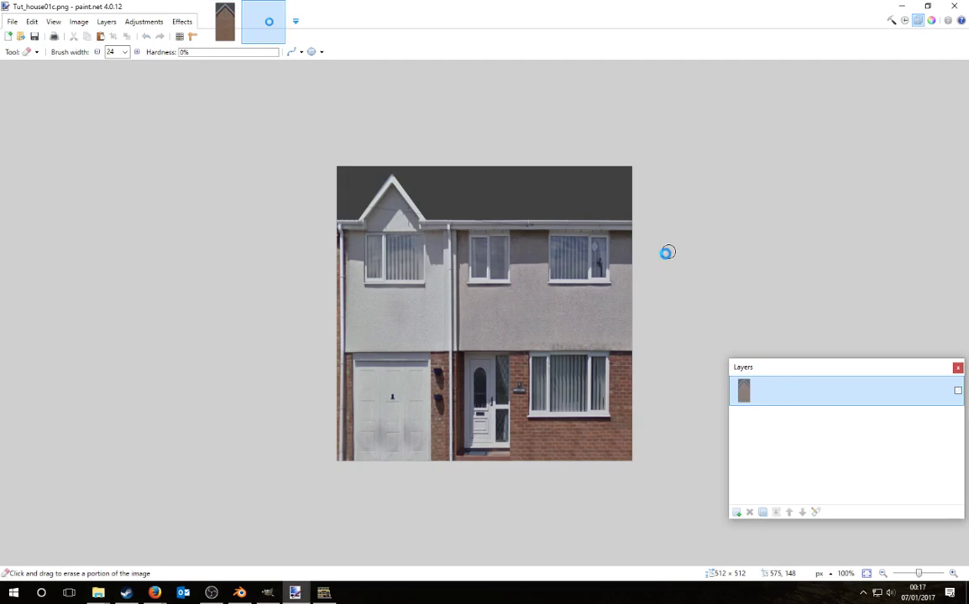
Step: Quit Blender without saving
left_click(243, 595)
left_click(954, 6)
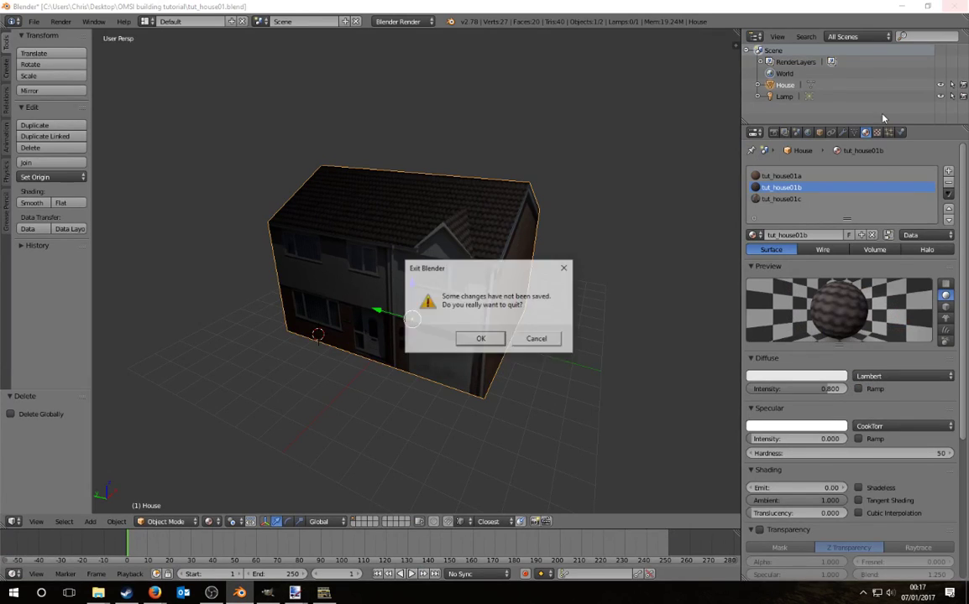
left_click(481, 339)
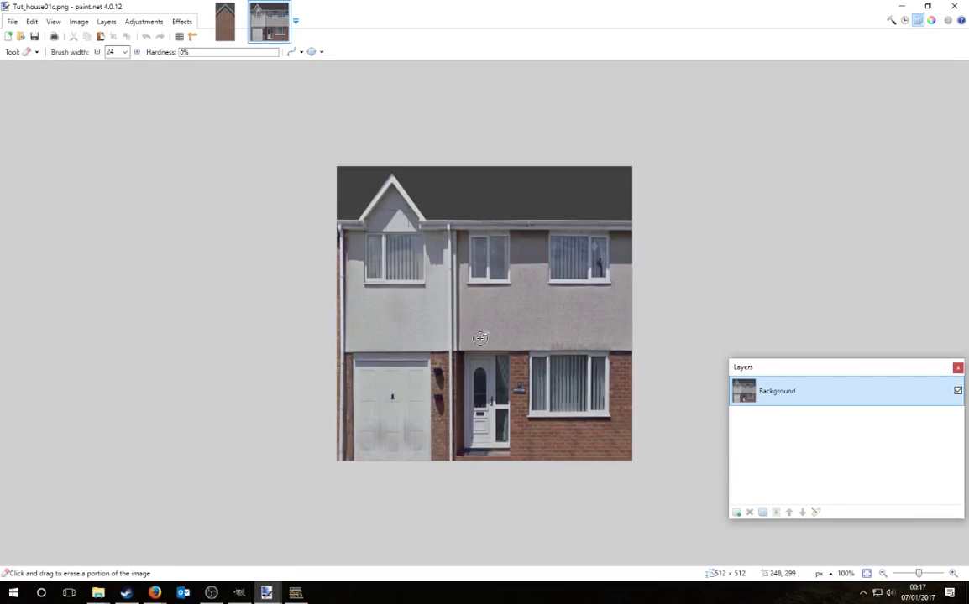
Step: Add an empty Layer 2 and convert the Background texture to black and white
key("ctrl+a")
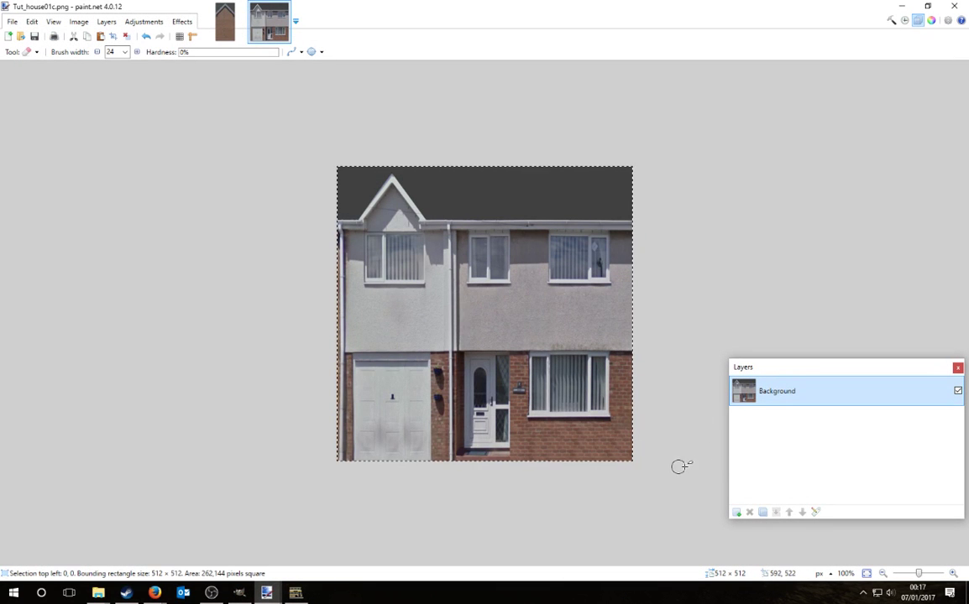
left_click(736, 512)
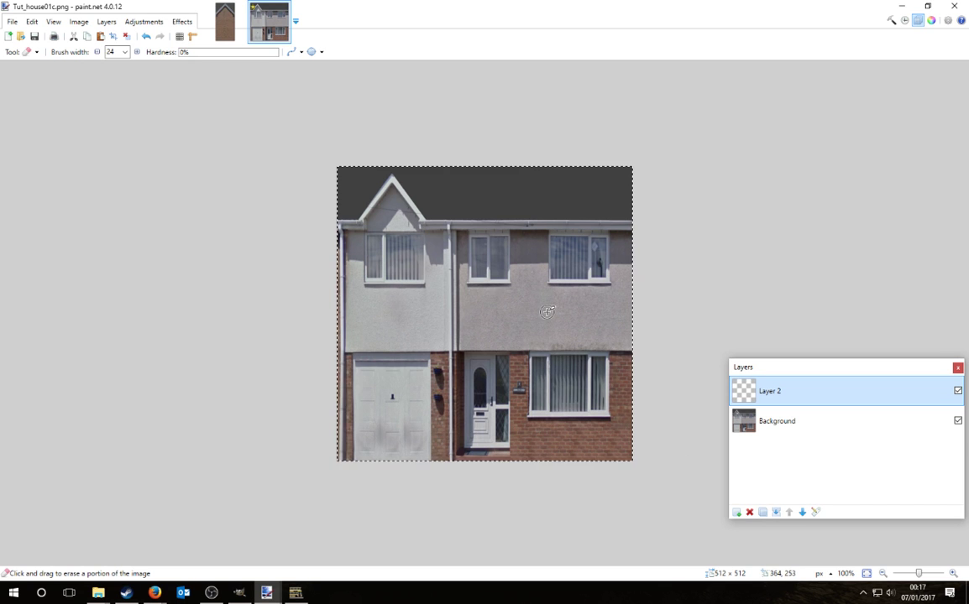
scroll(547, 312, "up", 1, "ctrl")
scroll(546, 311, "up", 1, "ctrl")
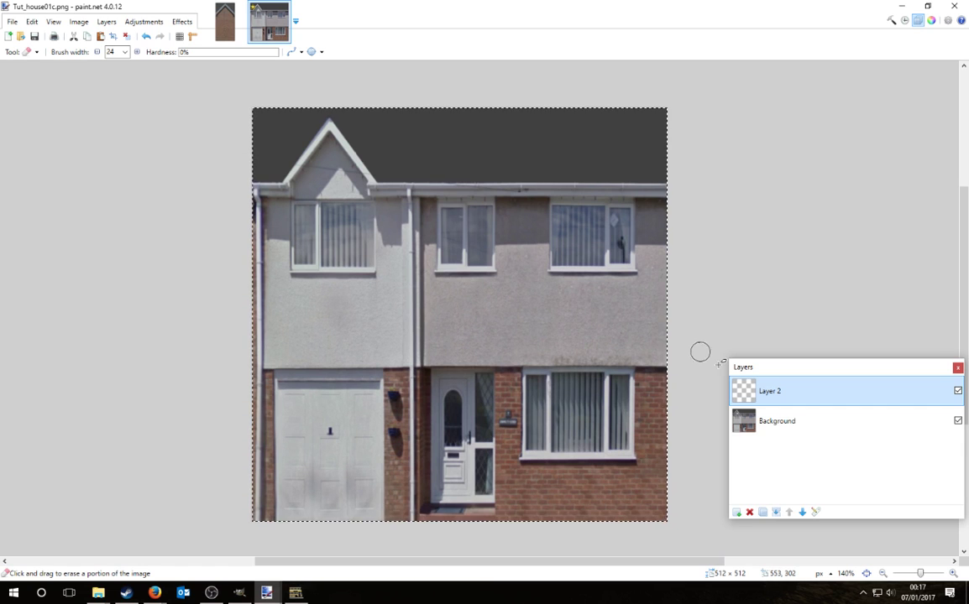
left_click(764, 433)
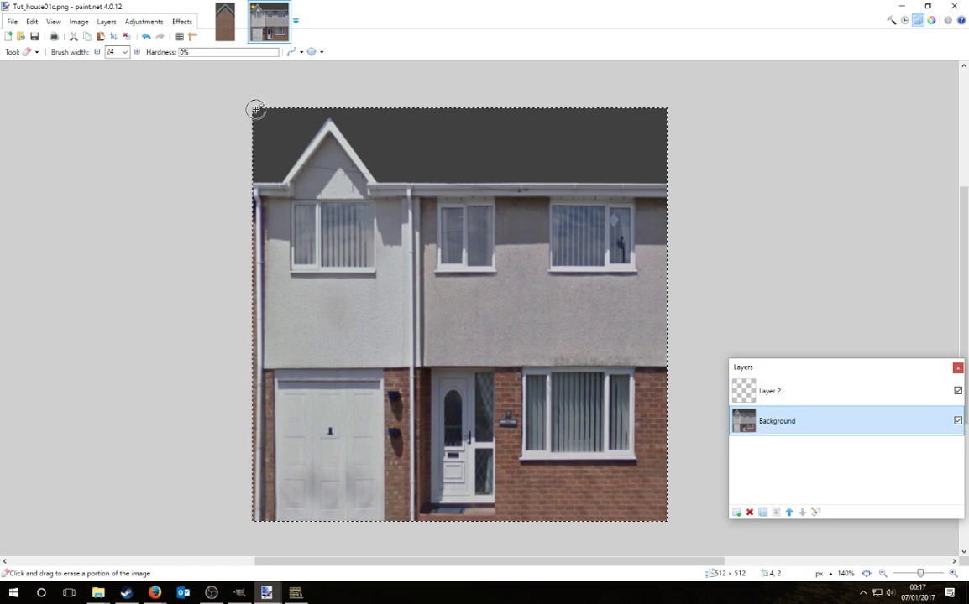
left_click(143, 21)
left_click(164, 49)
left_click(143, 23)
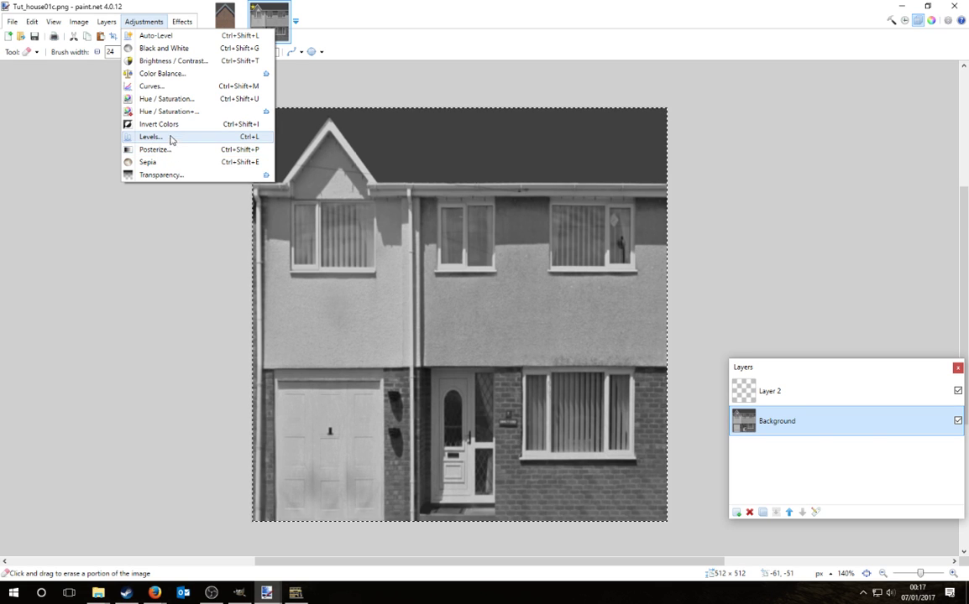
Step: Invert the greyscale texture's colours and fill Layer 2 with yellow
left_click(164, 125)
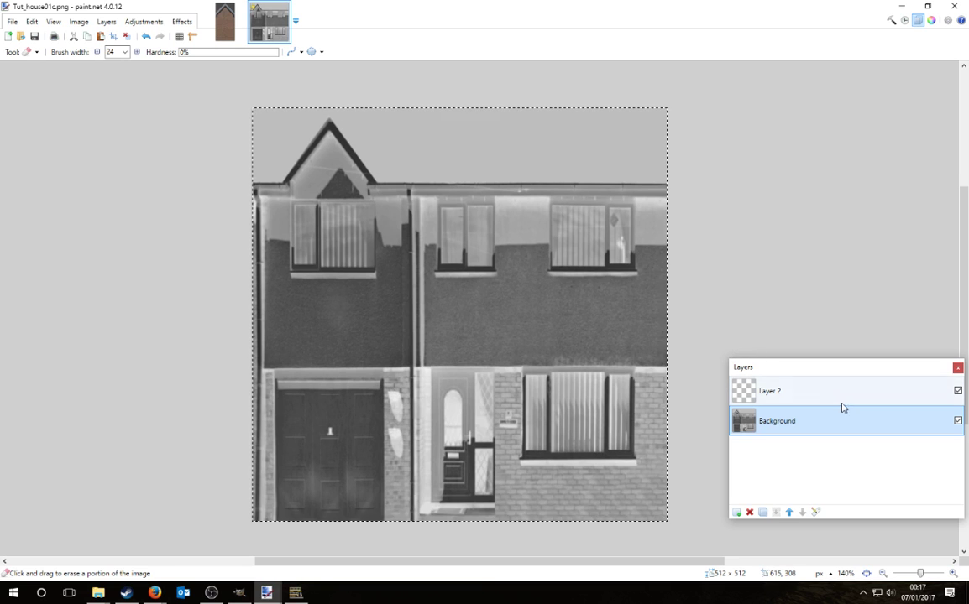
left_click(790, 393)
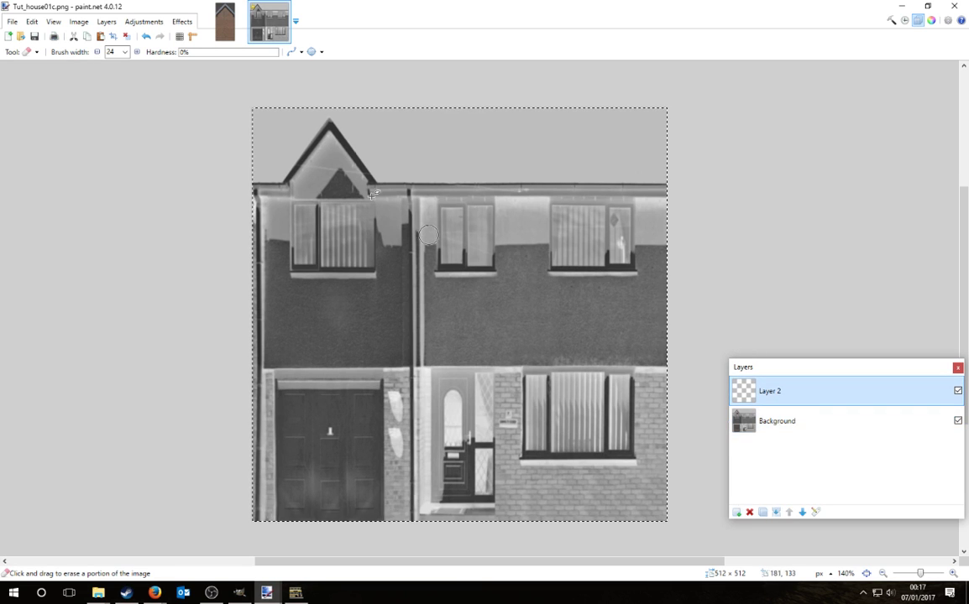
left_click(932, 21)
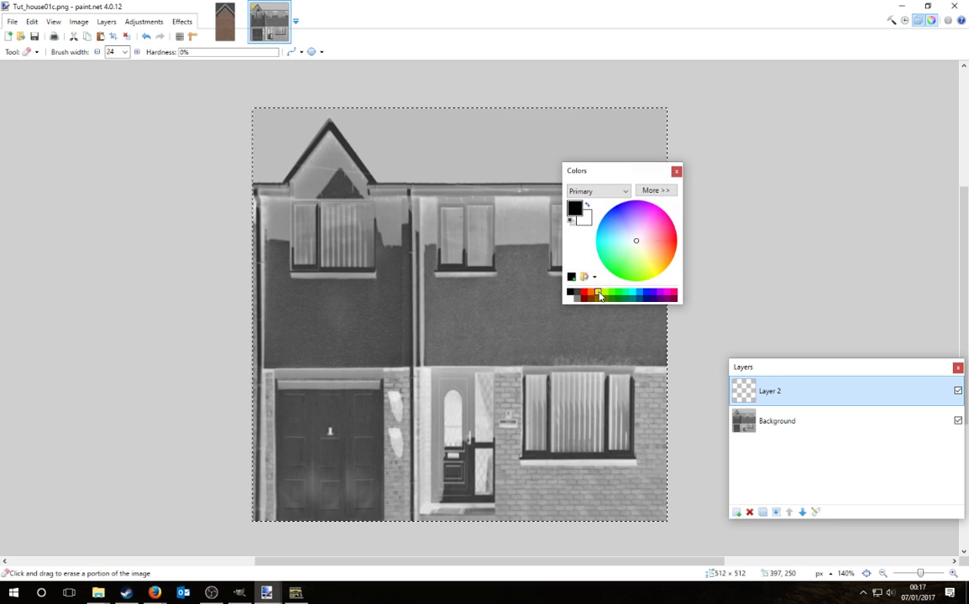
left_click(598, 292)
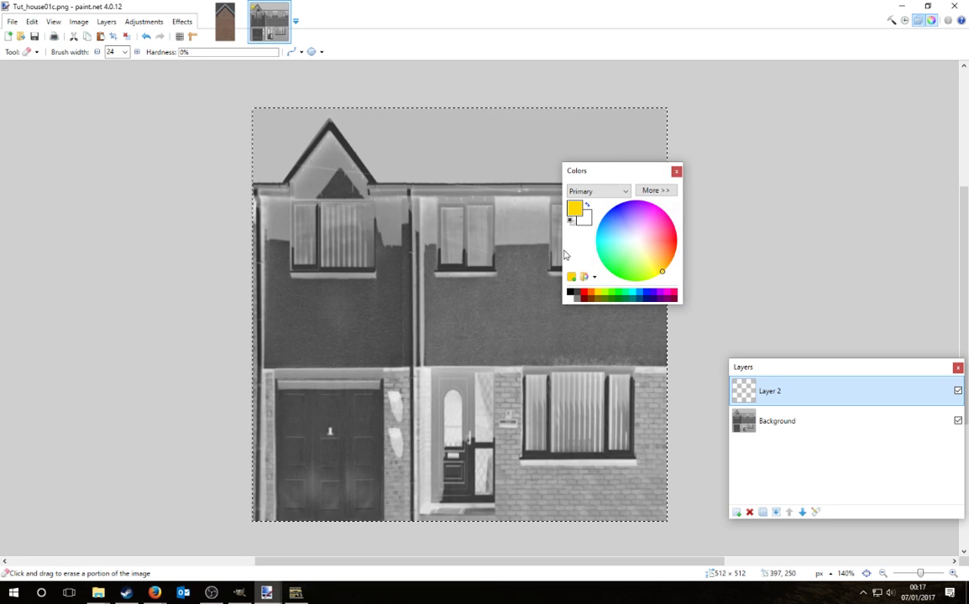
left_click(891, 19)
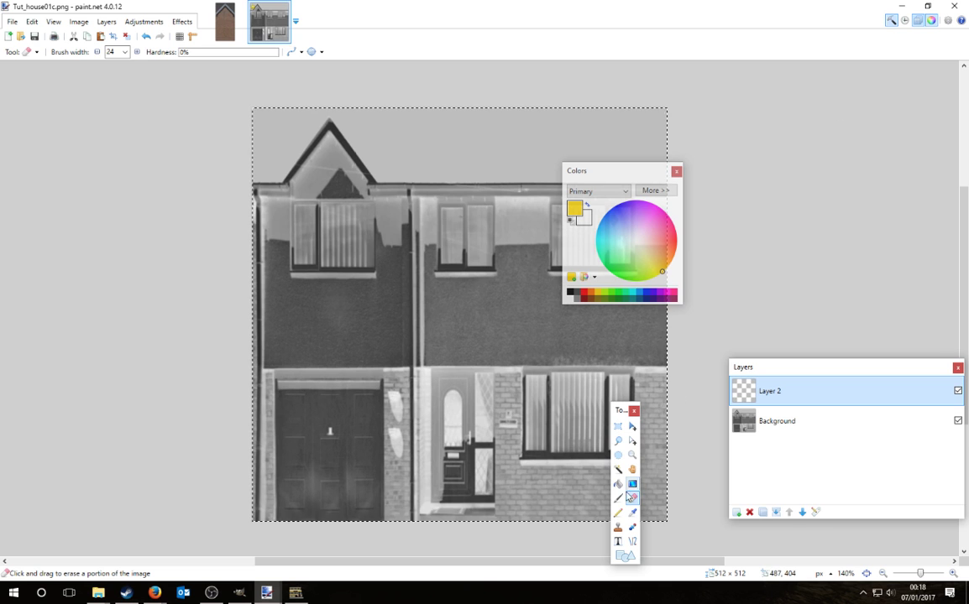
key("f")
left_click(513, 372)
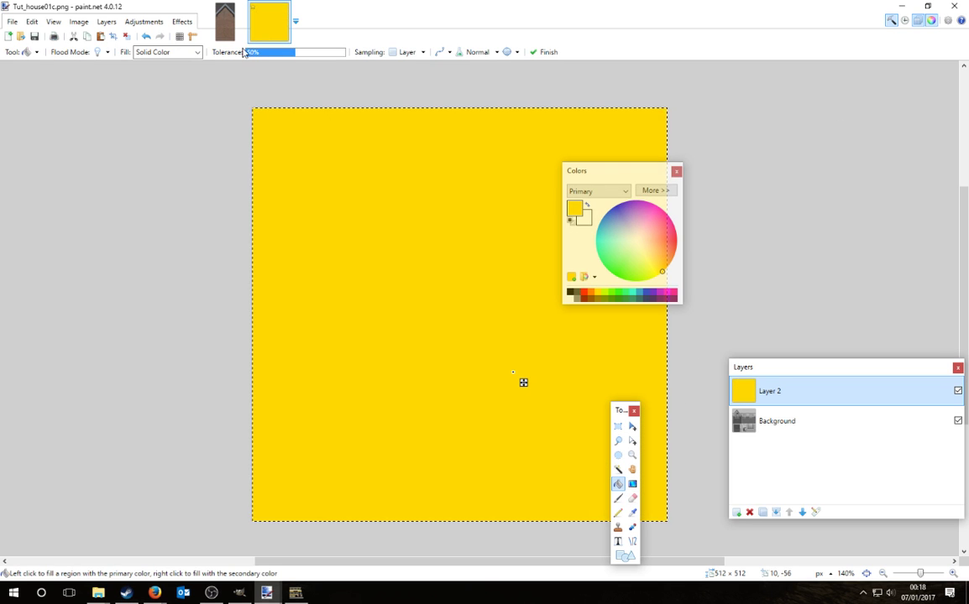
Step: Lower Layer 2's opacity to about 24 so only a faint yellow tint remains
left_click(815, 512)
left_click_drag(554, 318, 494, 319)
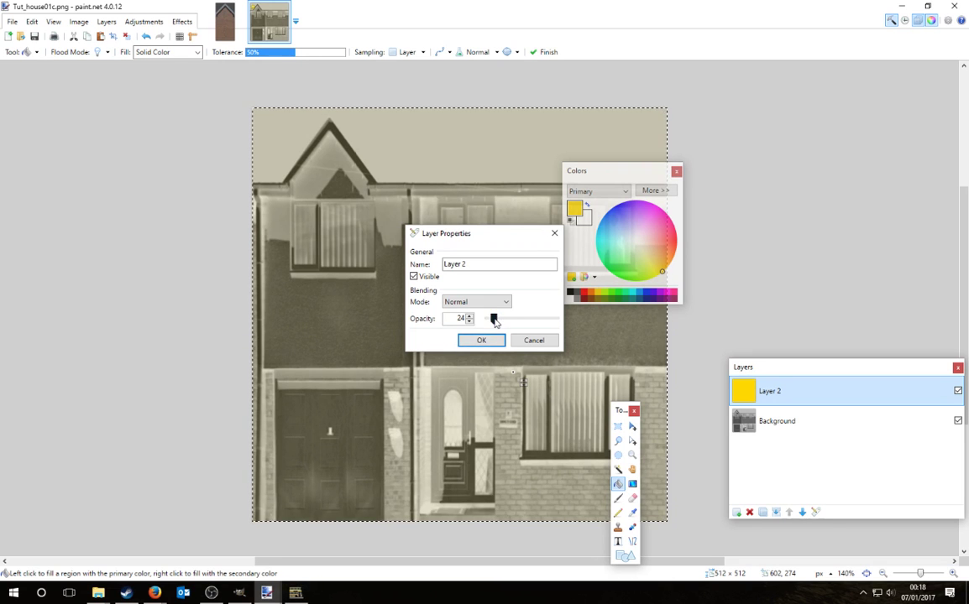
key("Return")
left_click_drag(617, 414, 674, 375)
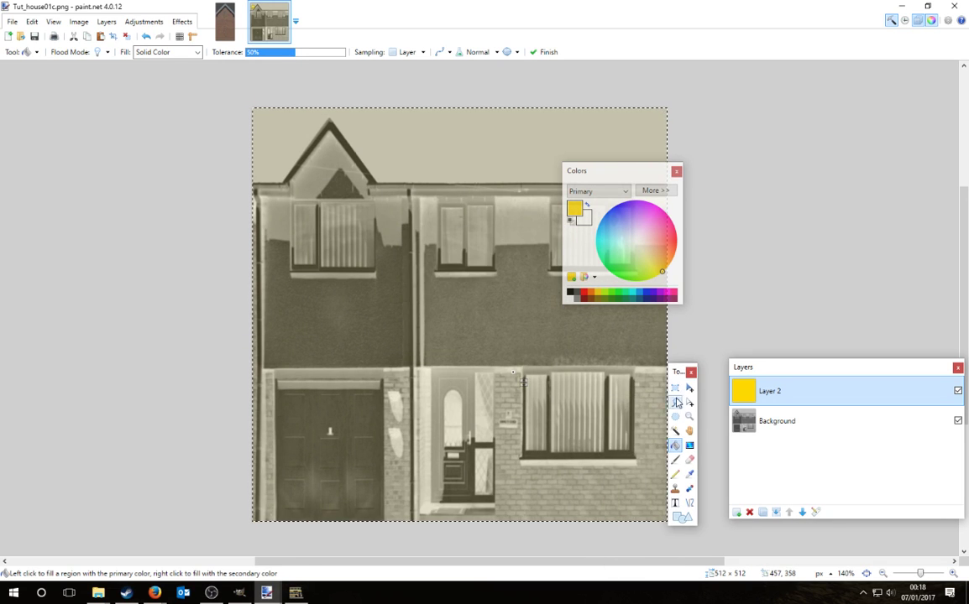
left_click(675, 387)
left_click_drag(608, 175, 771, 125)
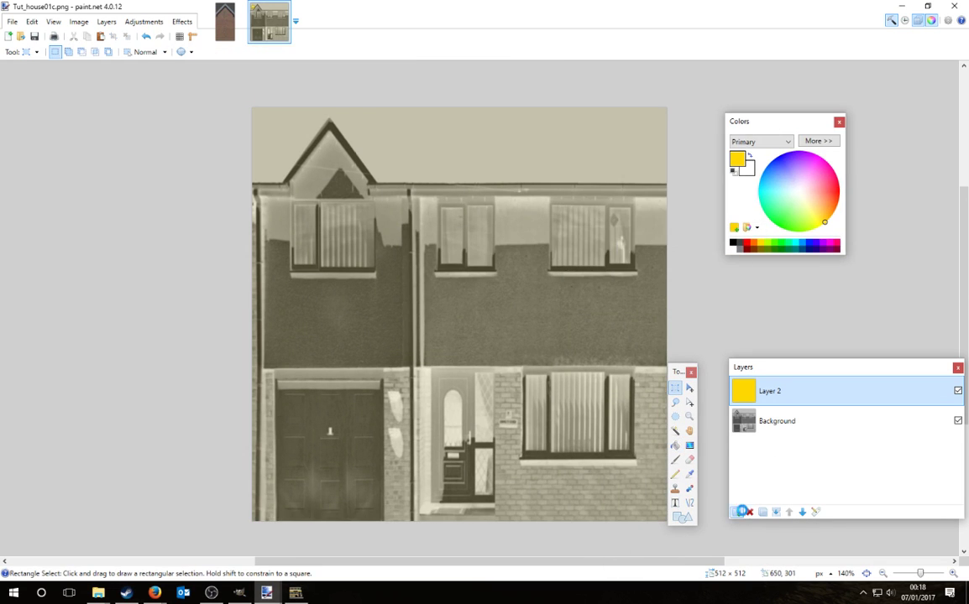
Step: Add Layer 3 and draw a solid black filled rectangle along the texture's right edge
left_click(739, 512)
left_click(681, 518)
left_click(733, 242)
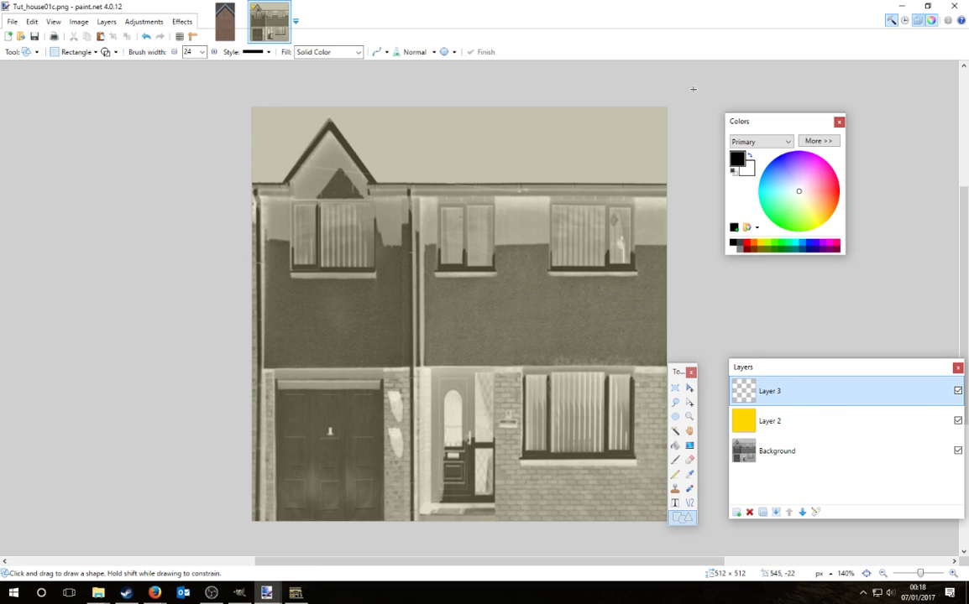
left_click_drag(693, 88, 635, 564)
left_click(116, 52)
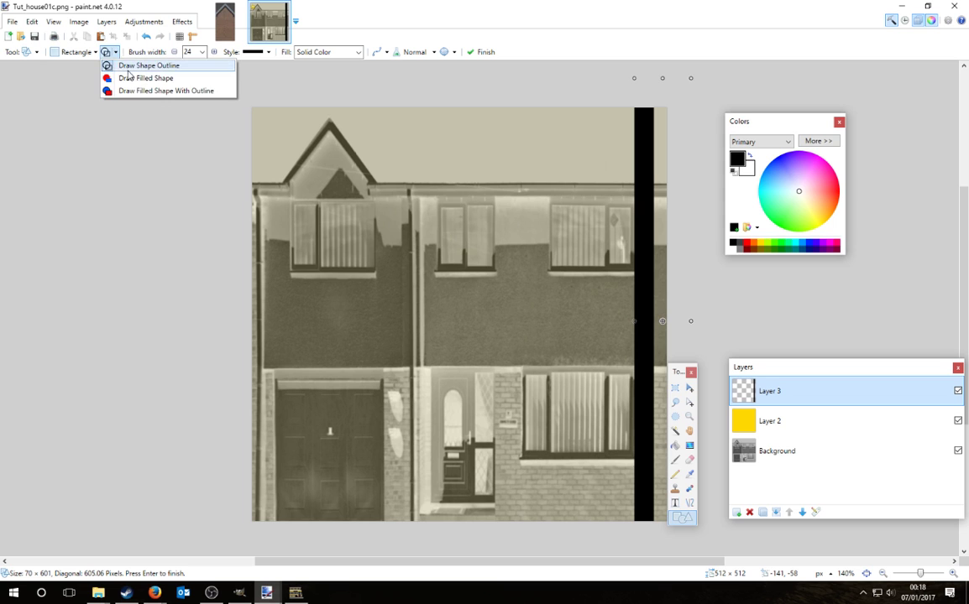
left_click(124, 78)
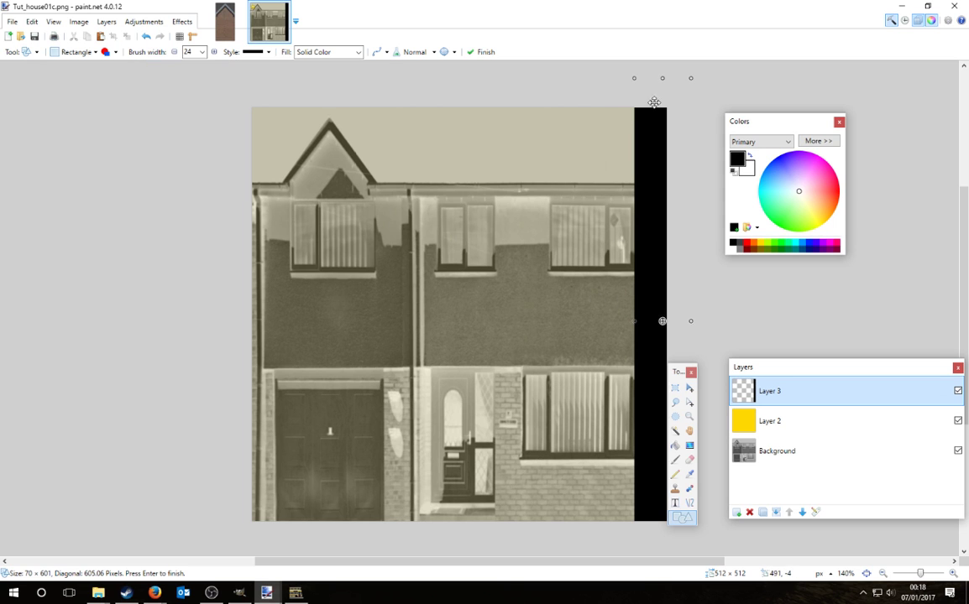
key("Return")
Step: Black out the top band, central strip, mid-wall, lower-right corner and brick strip by the door
left_click_drag(694, 83, 379, 202)
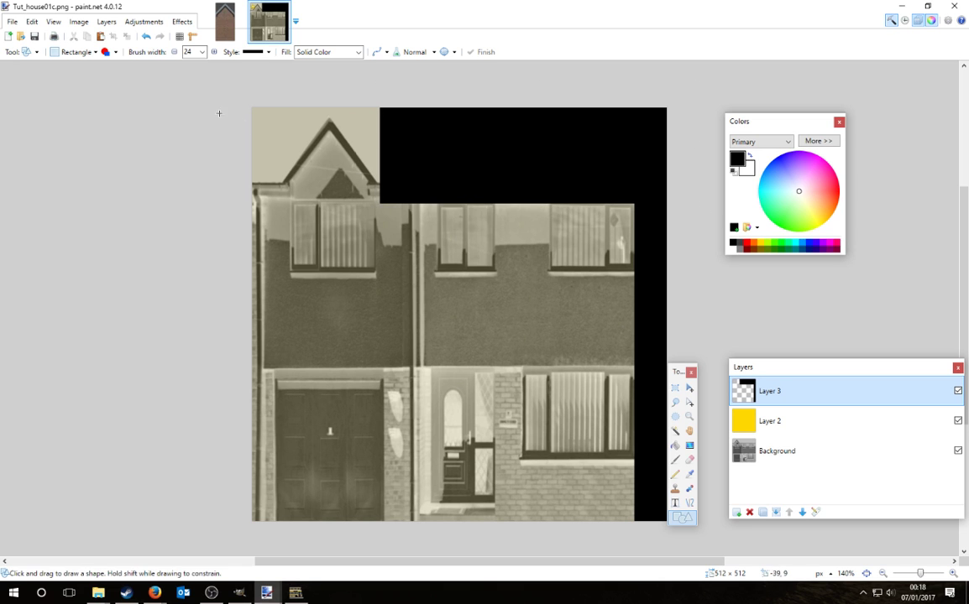
mouse_move(204, 95)
left_mouse_down()
mouse_move(406, 173)
mouse_move(434, 202)
left_mouse_up()
key("Return")
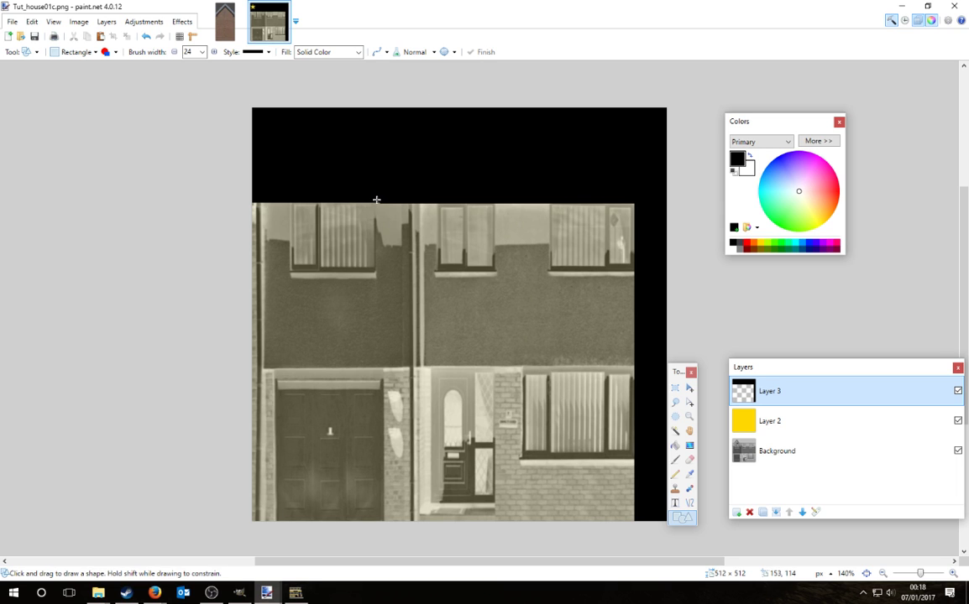
mouse_move(376, 199)
left_mouse_down()
mouse_move(450, 533)
mouse_move(442, 546)
left_mouse_up()
key("Return")
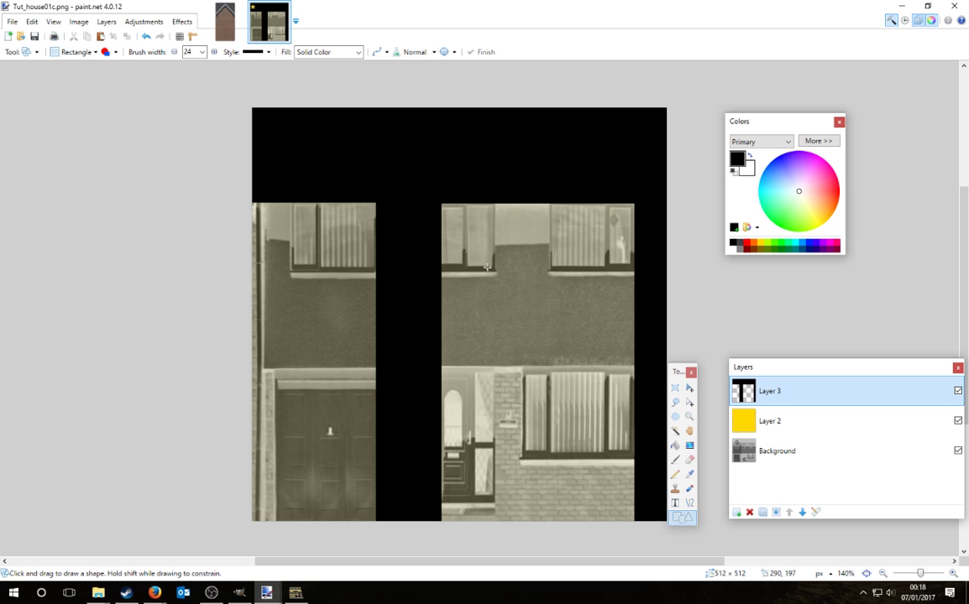
mouse_move(466, 266)
left_mouse_down()
mouse_move(480, 307)
mouse_move(545, 346)
mouse_move(670, 372)
left_mouse_up()
key("Return")
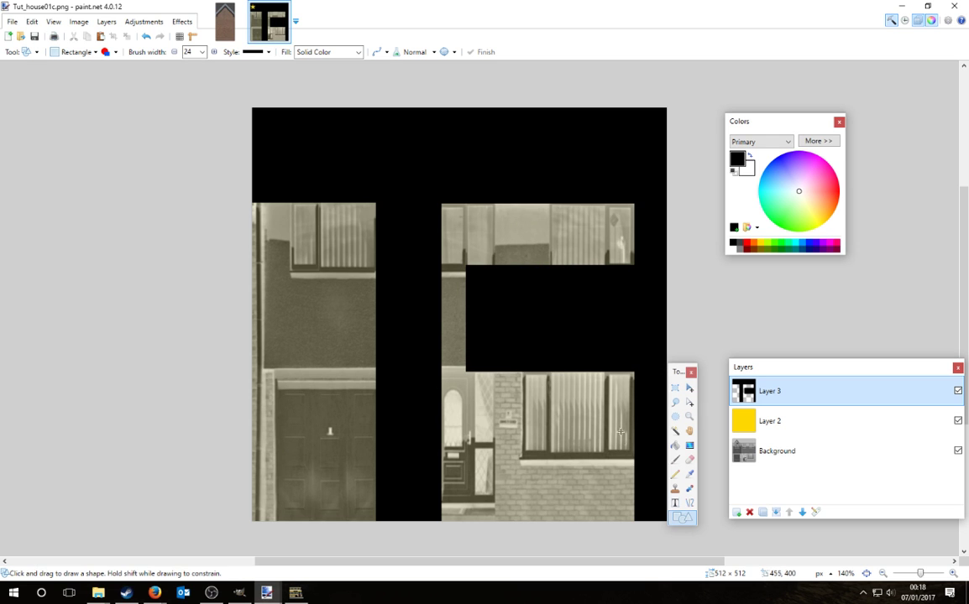
left_click_drag(530, 453, 727, 588)
key("Return")
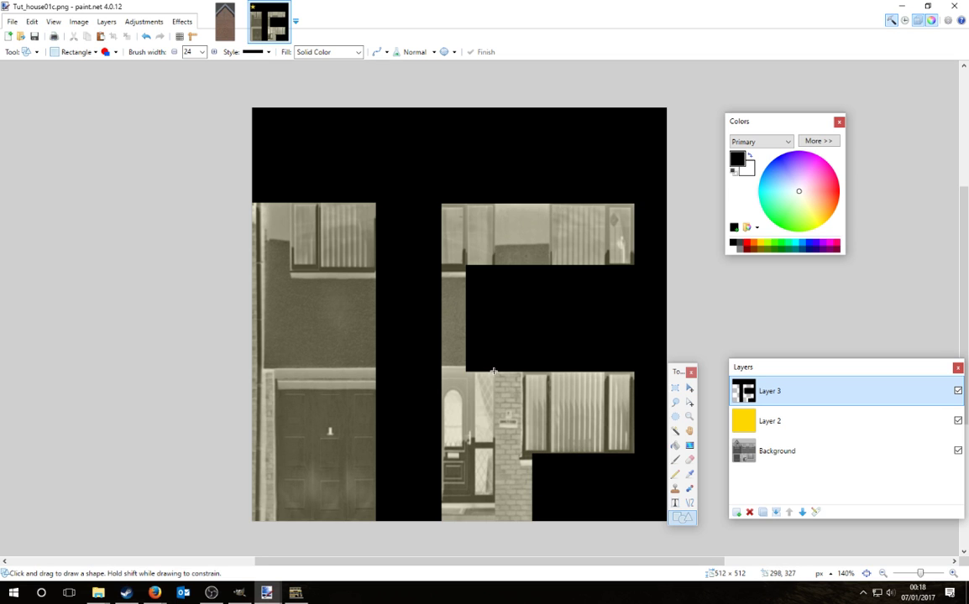
mouse_move(494, 371)
left_mouse_down()
mouse_move(525, 539)
mouse_move(551, 453)
left_mouse_up()
key("Return")
Step: Black out the thin strips and frames around the lower and top-right windows
key("Return")
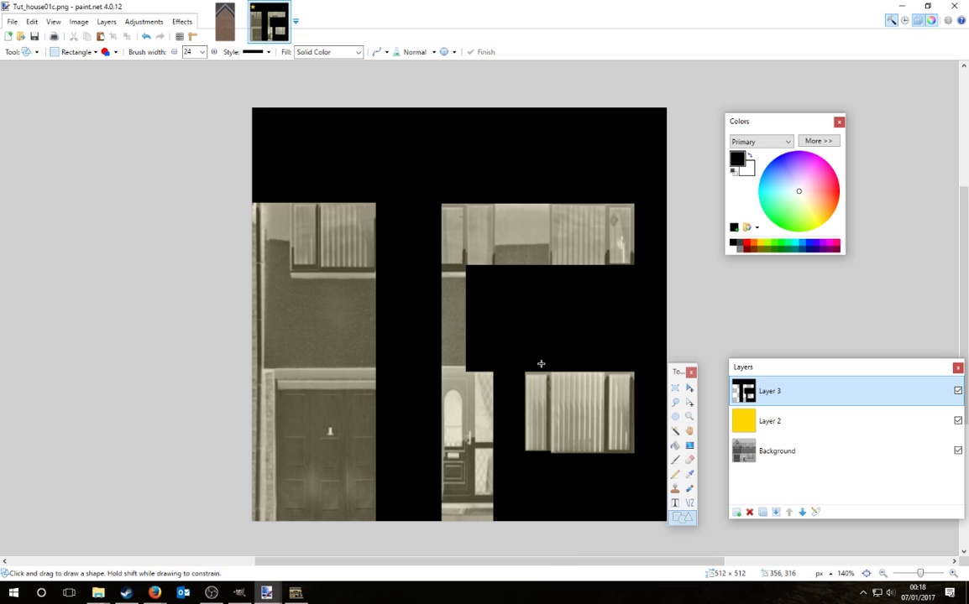
left_click_drag(547, 369, 551, 468)
key("Return")
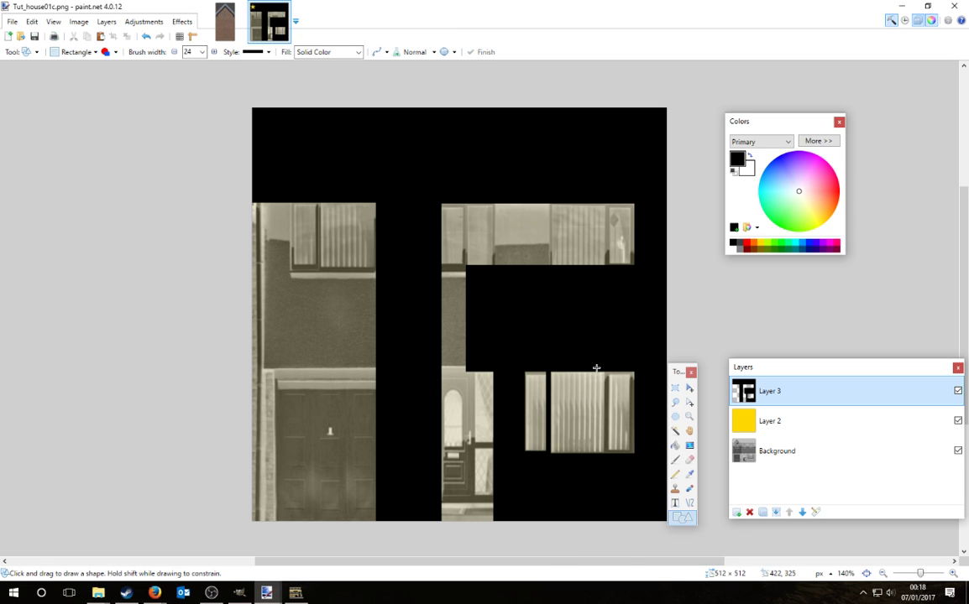
mouse_move(604, 368)
left_mouse_down()
mouse_move(606, 467)
mouse_move(640, 452)
left_mouse_up()
key("Return")
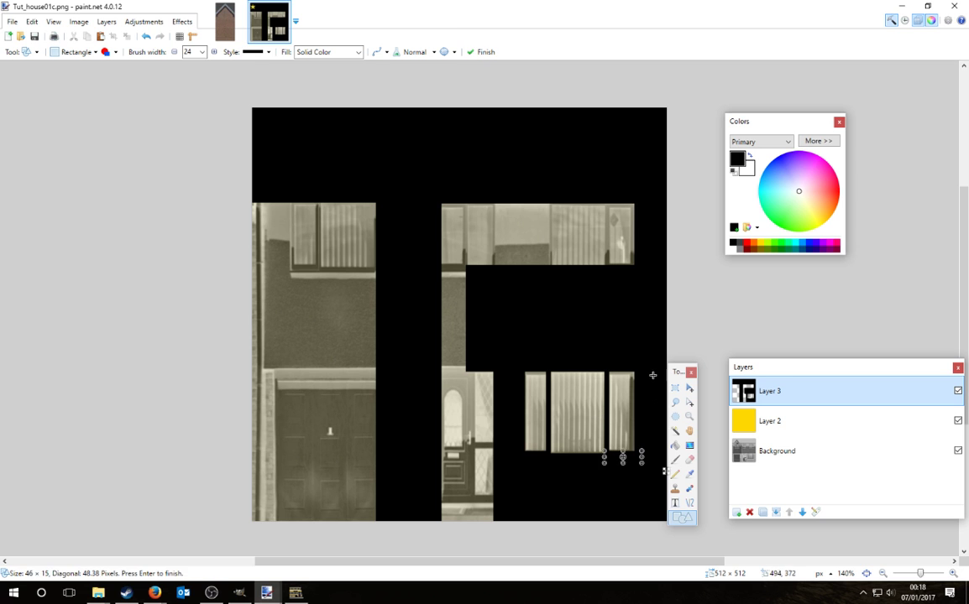
mouse_move(651, 335)
left_mouse_down()
mouse_move(637, 465)
mouse_move(608, 374)
left_mouse_up()
key("Return")
key("Return")
left_click_drag(562, 352, 546, 373)
key("Return")
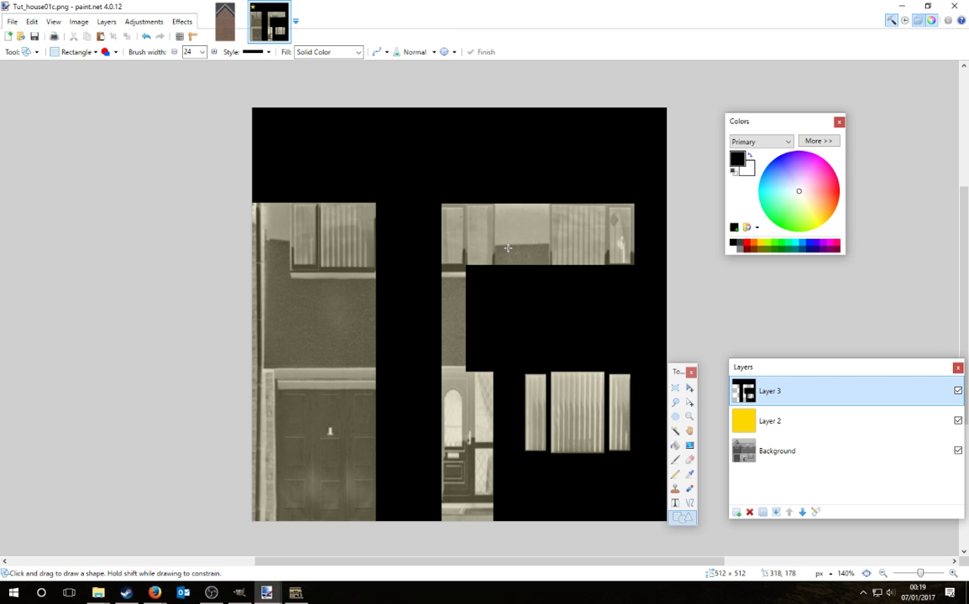
mouse_move(494, 199)
left_mouse_down()
mouse_move(538, 304)
mouse_move(551, 305)
left_mouse_up()
mouse_move(649, 179)
left_mouse_down()
mouse_move(604, 203)
mouse_move(610, 276)
mouse_move(632, 275)
left_mouse_up()
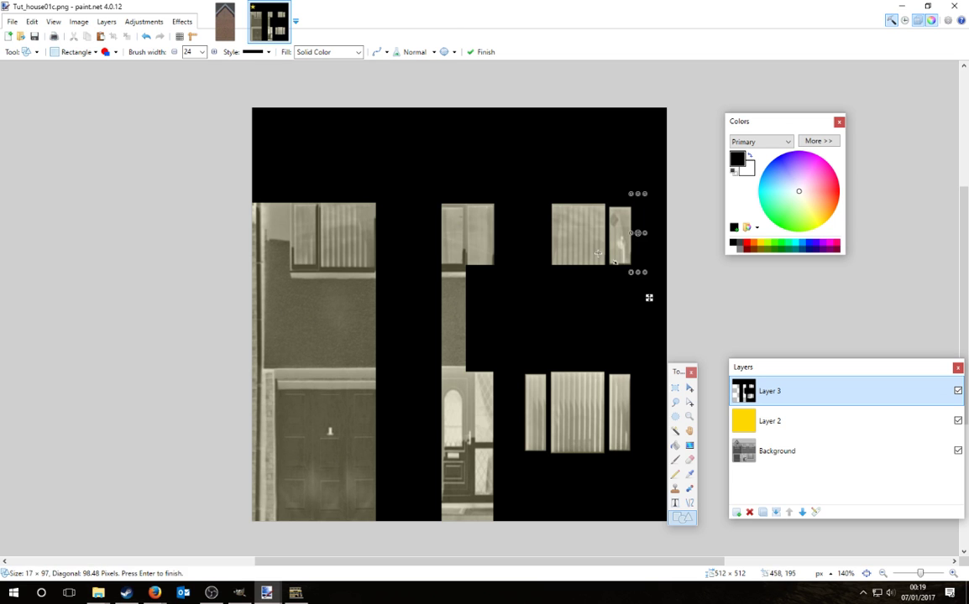
key("Return")
left_click(463, 201)
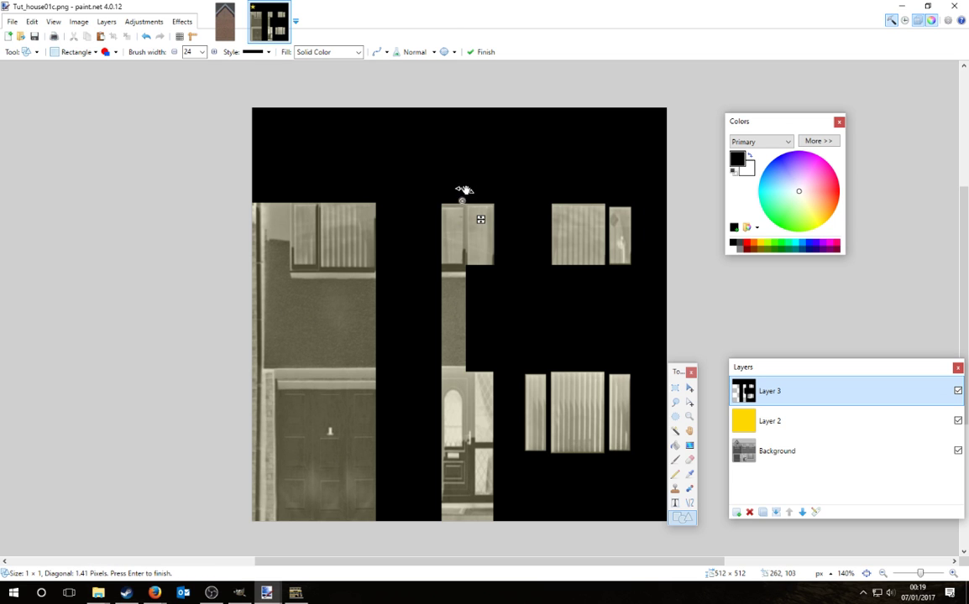
key("Return")
Step: Black out the middle wall, lower-left door and wall, upper-left bricks and remaining gaps around the windows
left_click_drag(438, 264, 468, 291)
key("Return")
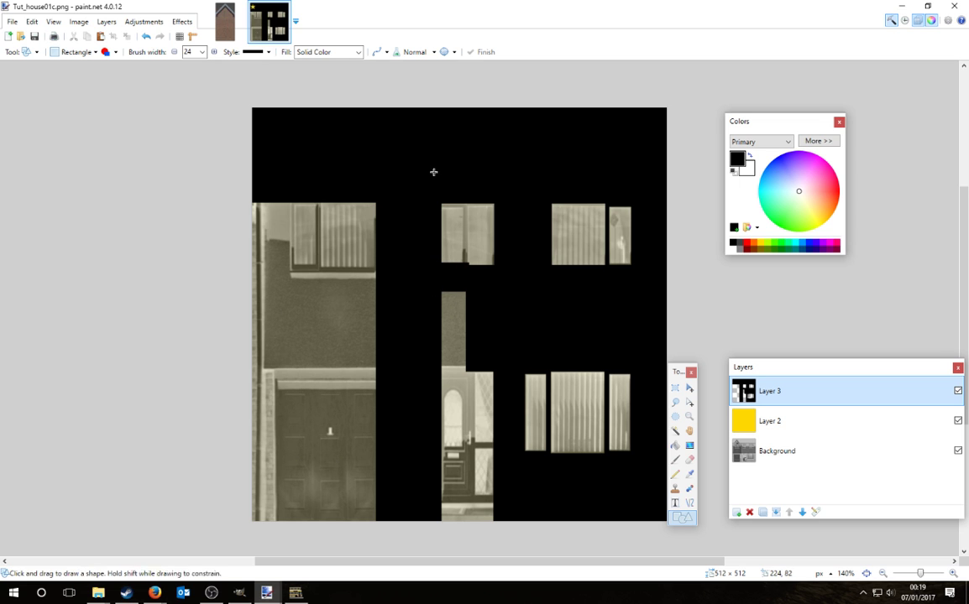
mouse_move(433, 171)
left_mouse_down()
mouse_move(463, 198)
mouse_move(466, 278)
left_mouse_up()
key("Return")
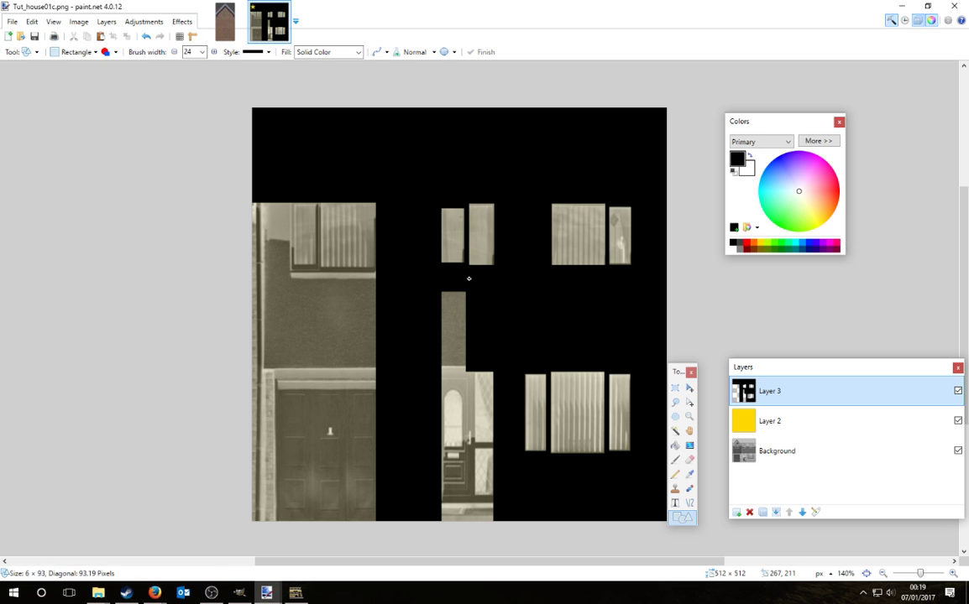
key("Return")
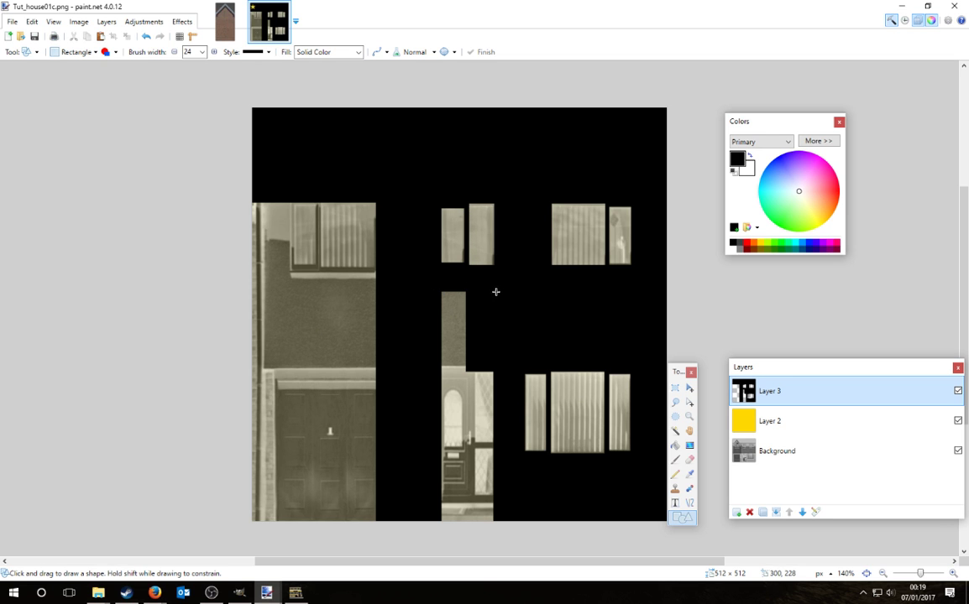
left_click_drag(495, 292, 216, 550)
key("Return")
left_click_drag(240, 181, 293, 315)
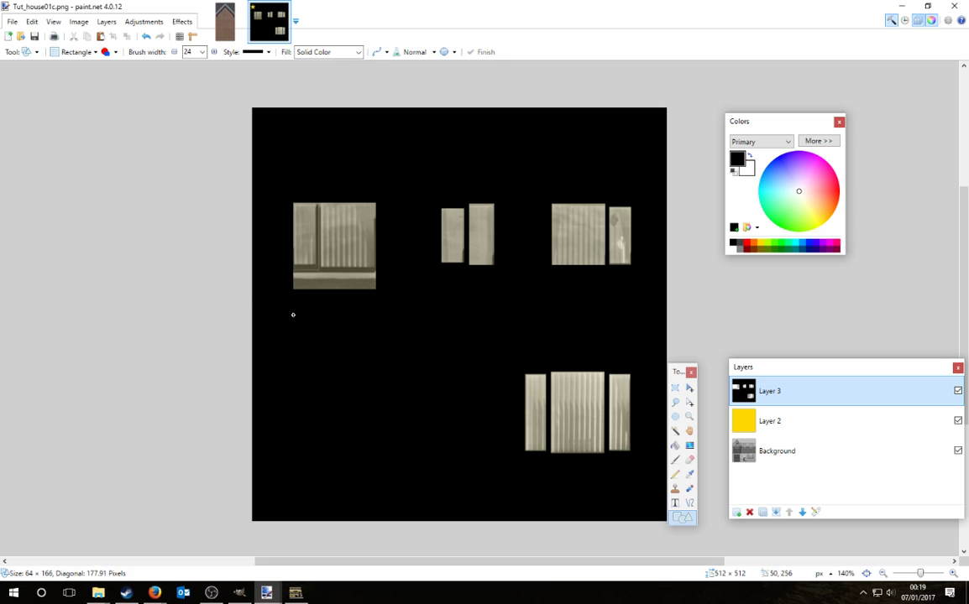
key("Return")
left_click_drag(473, 334, 638, 461)
key("Return")
left_click_drag(409, 157, 513, 296)
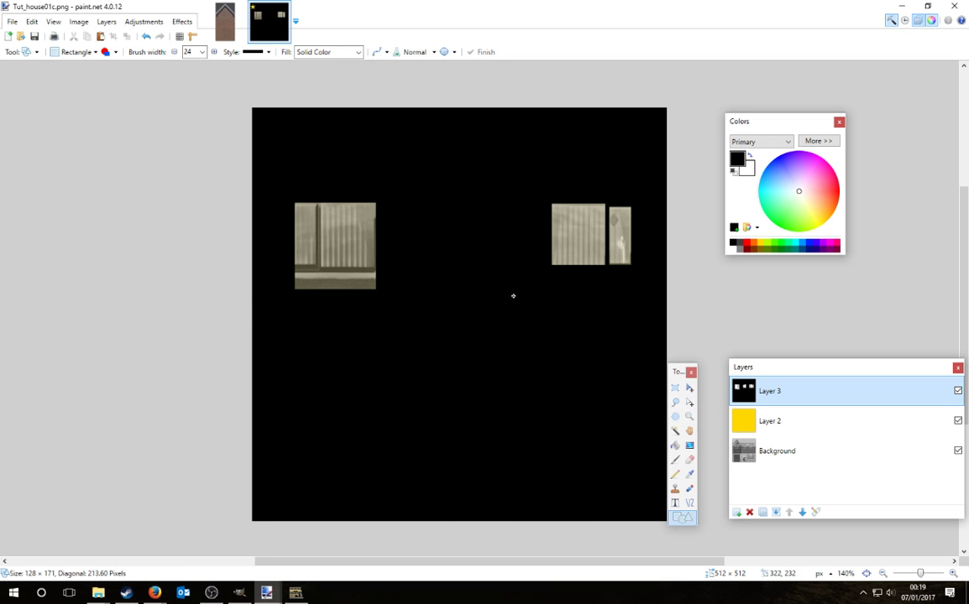
key("Return")
left_click_drag(271, 324, 407, 267)
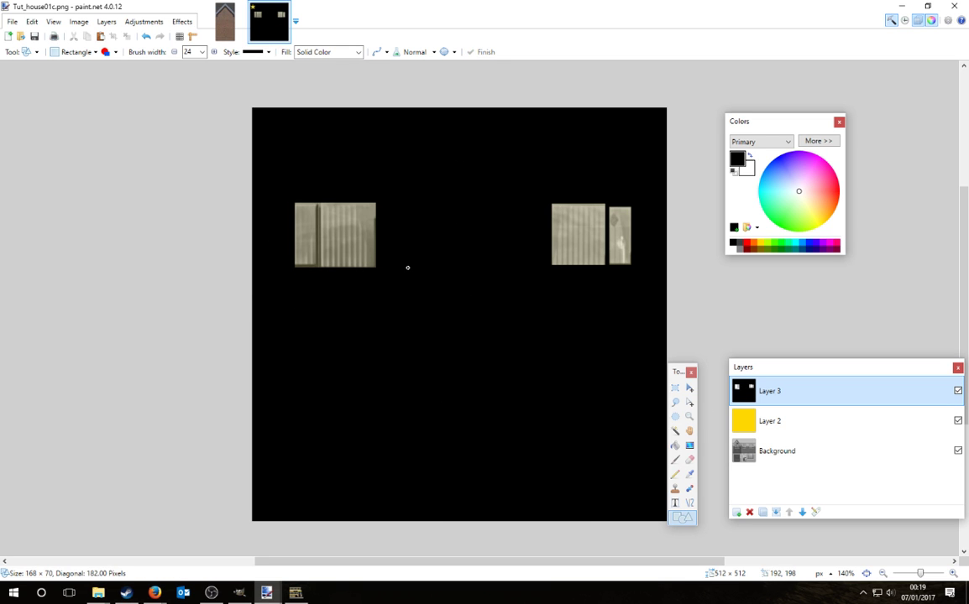
key("Return")
mouse_move(317, 199)
left_mouse_down()
mouse_move(323, 270)
mouse_move(300, 272)
left_mouse_up()
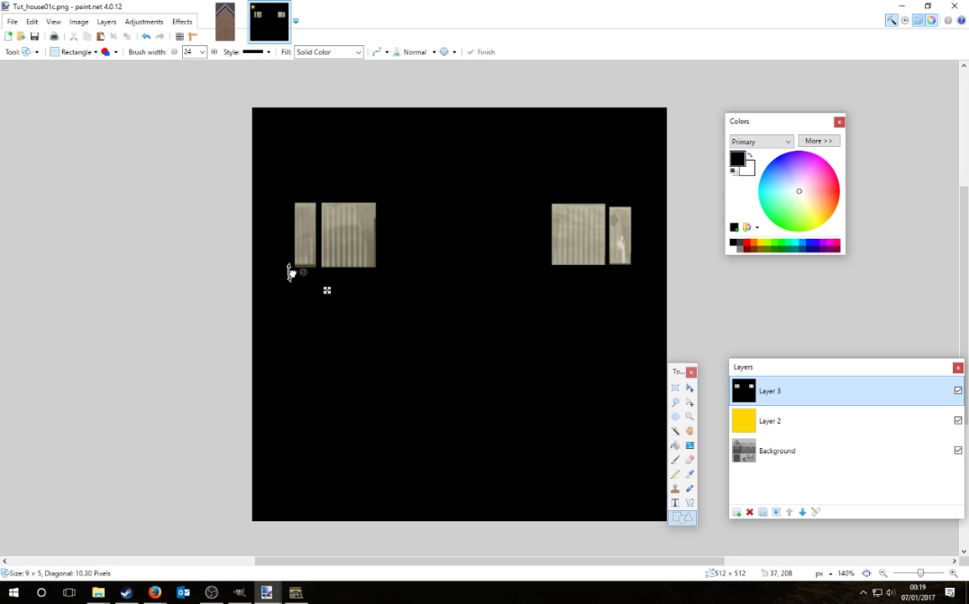
key("Return")
Step: Merge the yellow tint layer into the Background, keeping the black mask separate
left_click(769, 420)
left_click(775, 513)
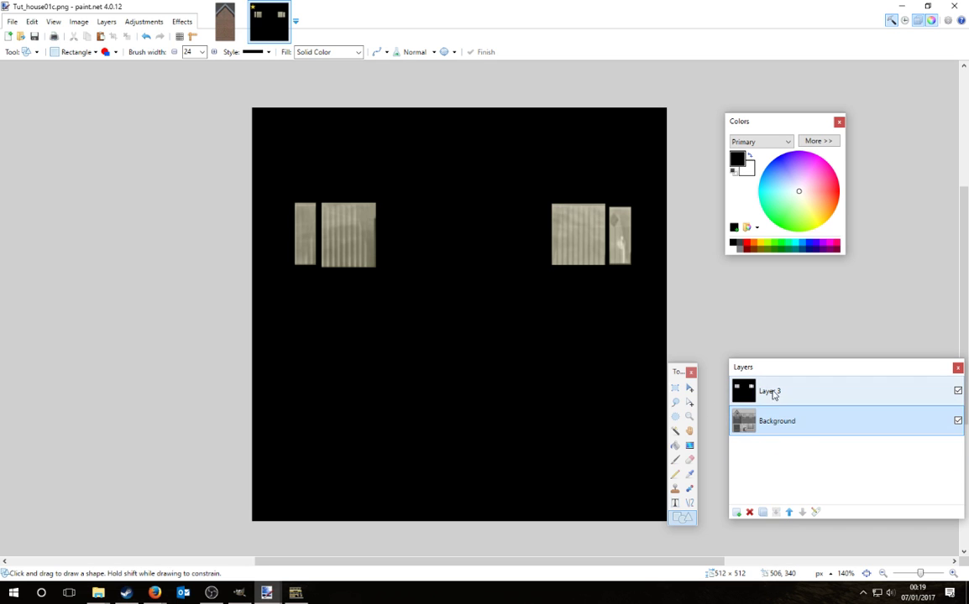
left_click(769, 391)
left_click(776, 512)
scroll(504, 352, "down", 1, "ctrl")
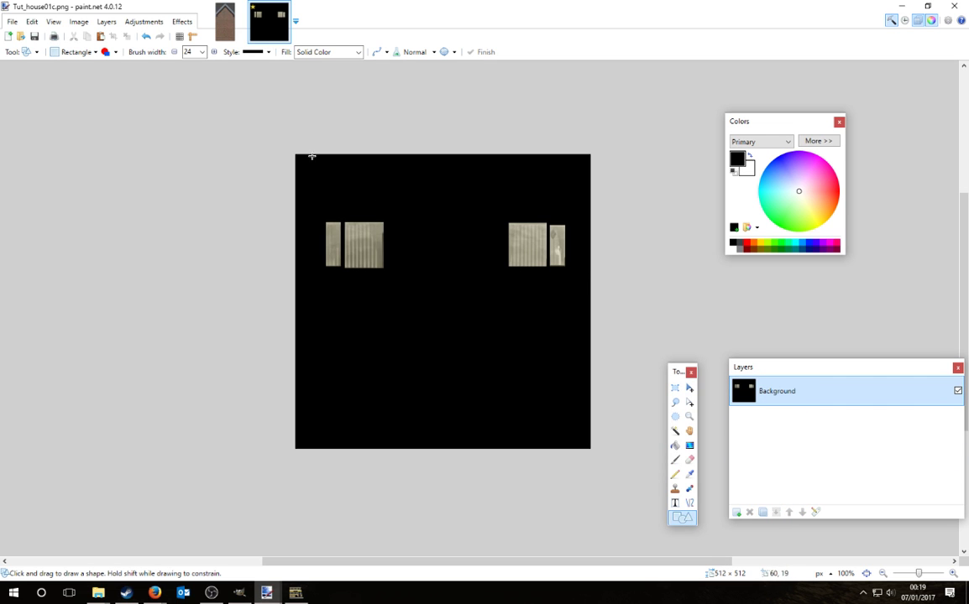
key("ctrl+z")
Step: Apply a Gaussian blur to the black mask and merge it into the Background
left_click(145, 36)
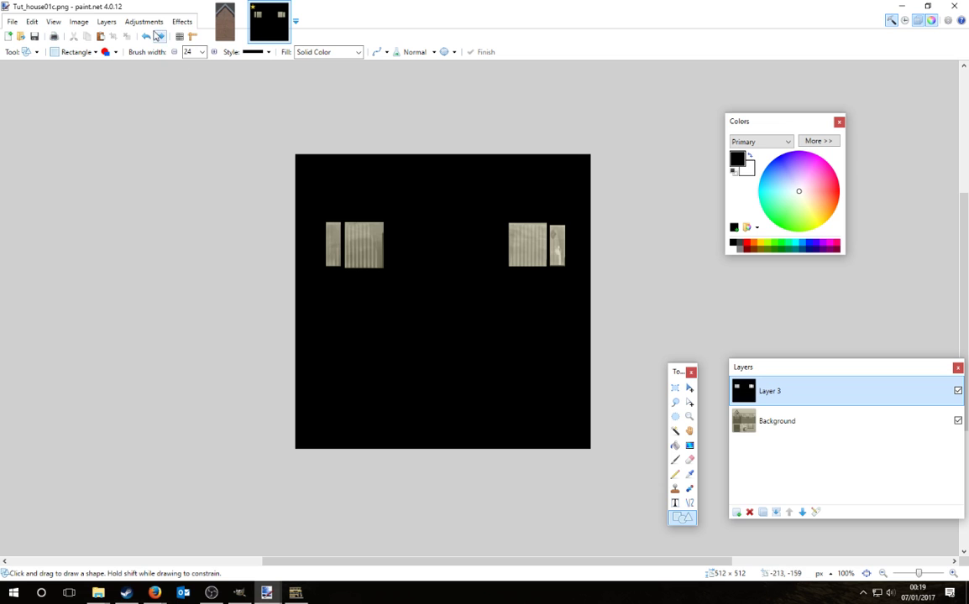
left_click(182, 21)
mouse_move(195, 48)
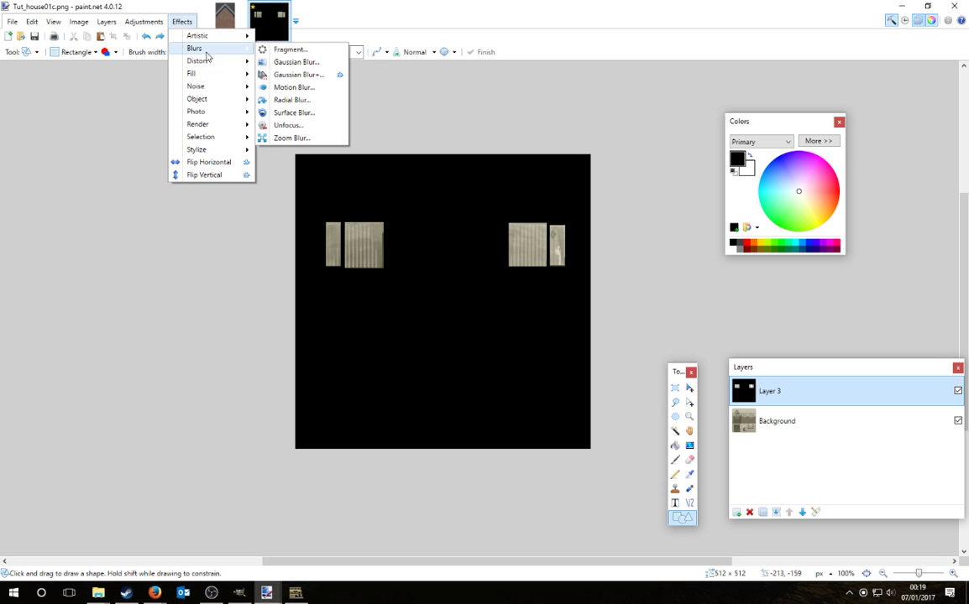
left_click(285, 60)
left_click_drag(458, 262, 556, 215)
left_click(592, 271)
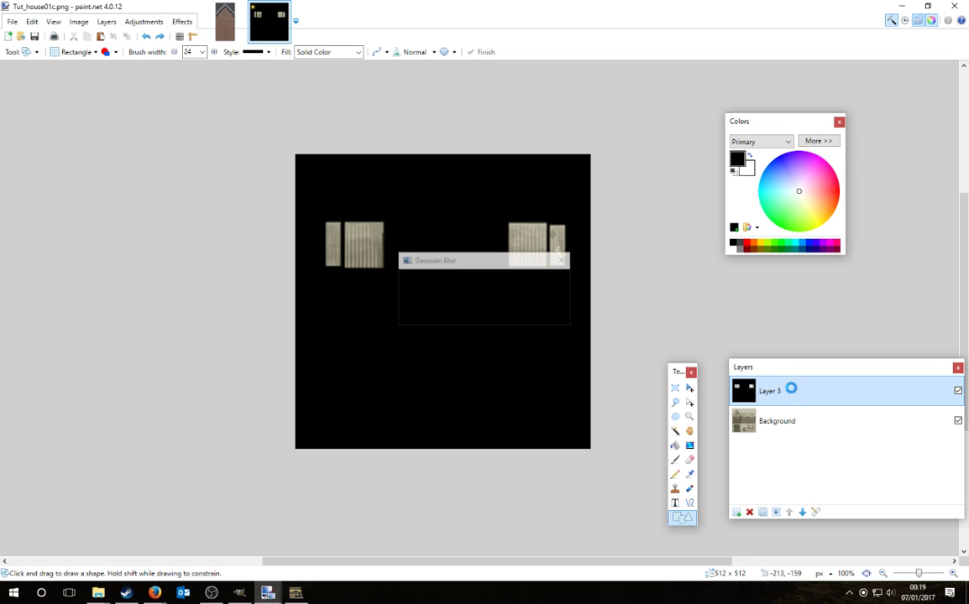
left_click(778, 512)
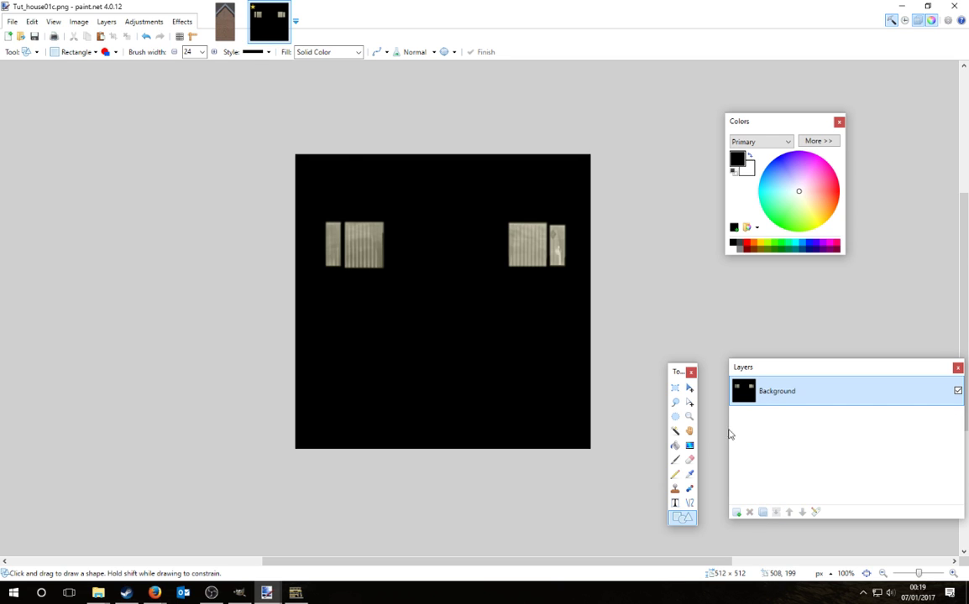
Step: Resize the image to 256 × 256 pixels
left_click(78, 21)
left_click(67, 47)
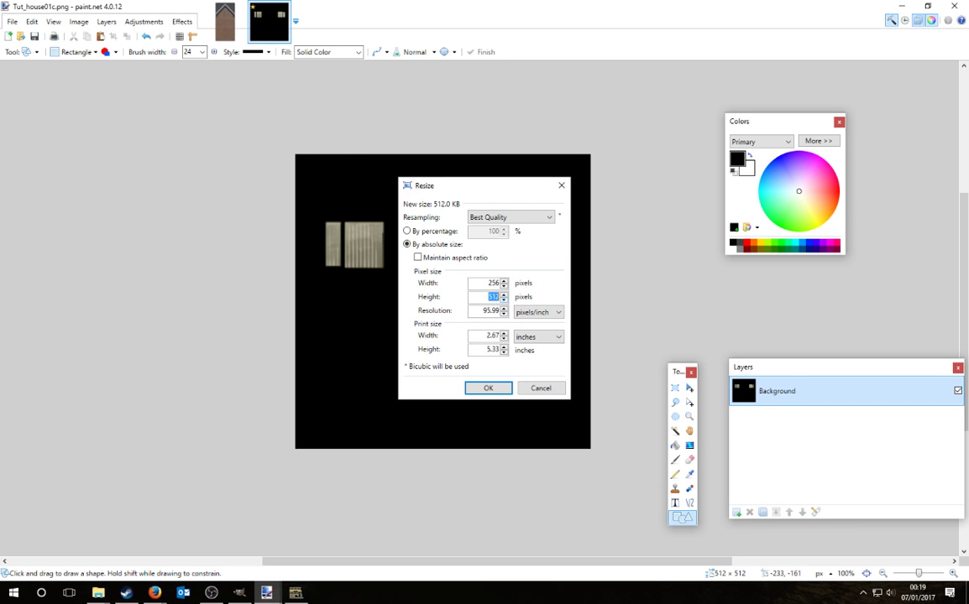
type("256")
left_click(491, 387)
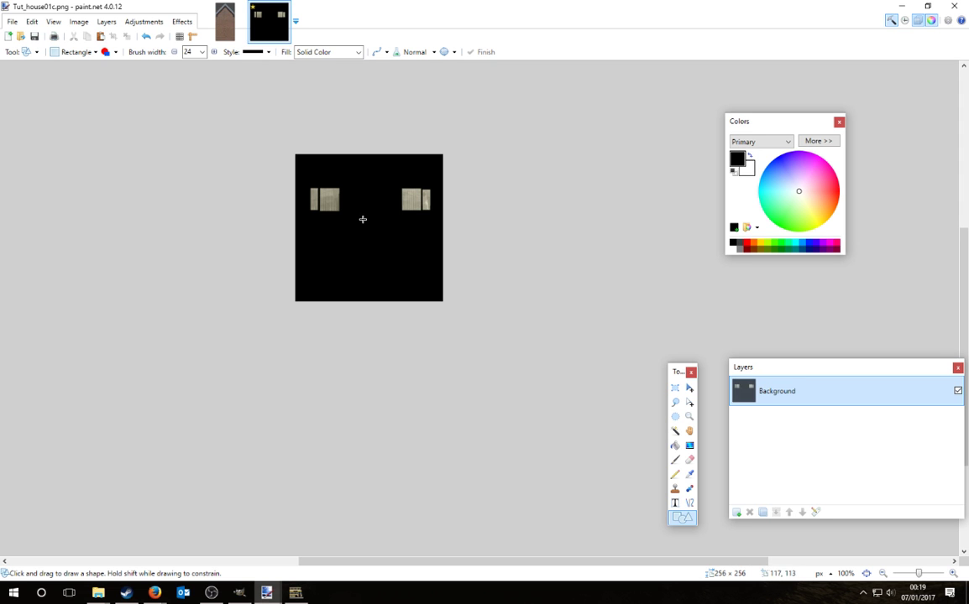
Step: Save the mask as Tut_house01c.png in the night texture folder
left_click(12, 21)
left_click(42, 109)
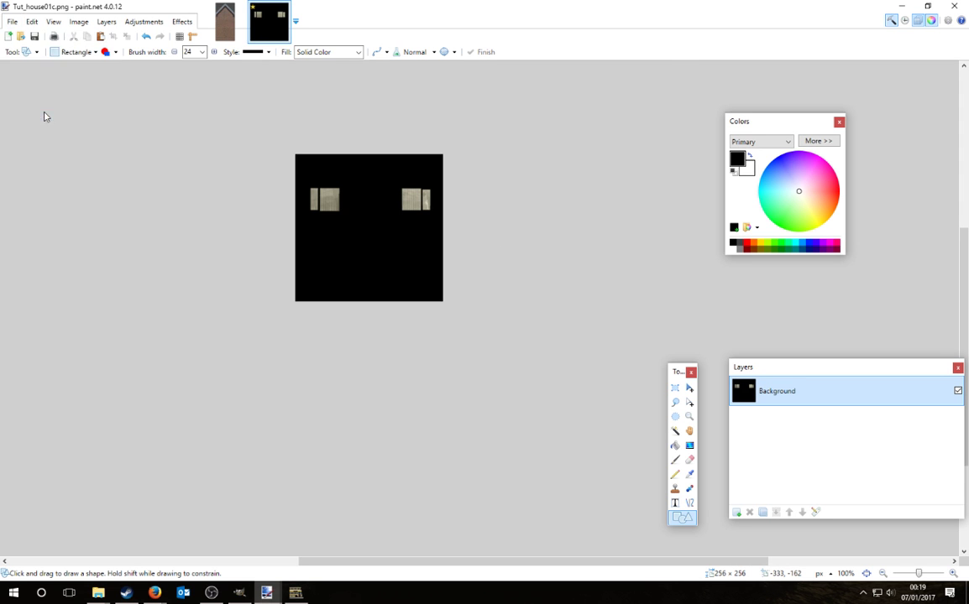
double_click(222, 89)
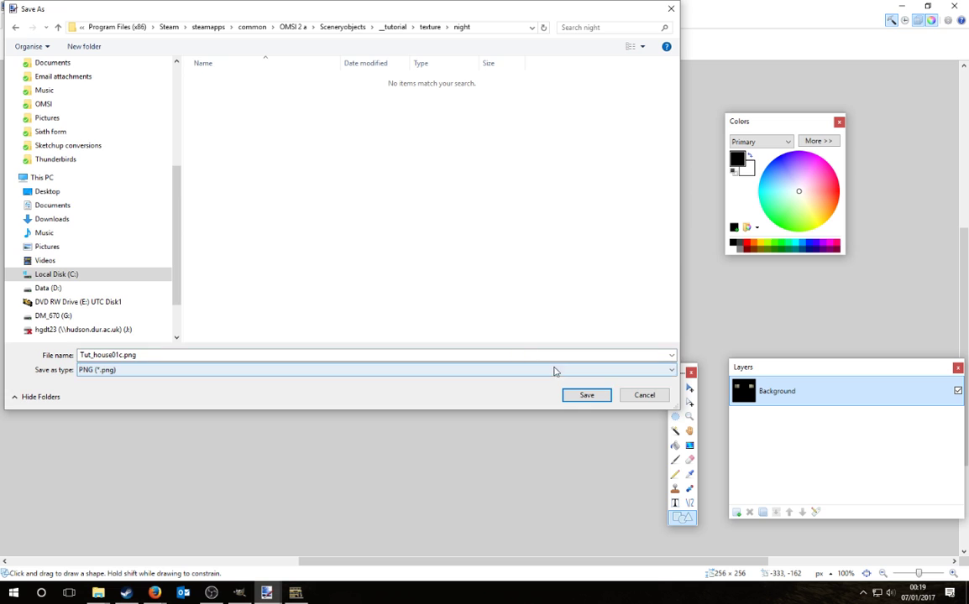
left_click(587, 396)
left_click(464, 282)
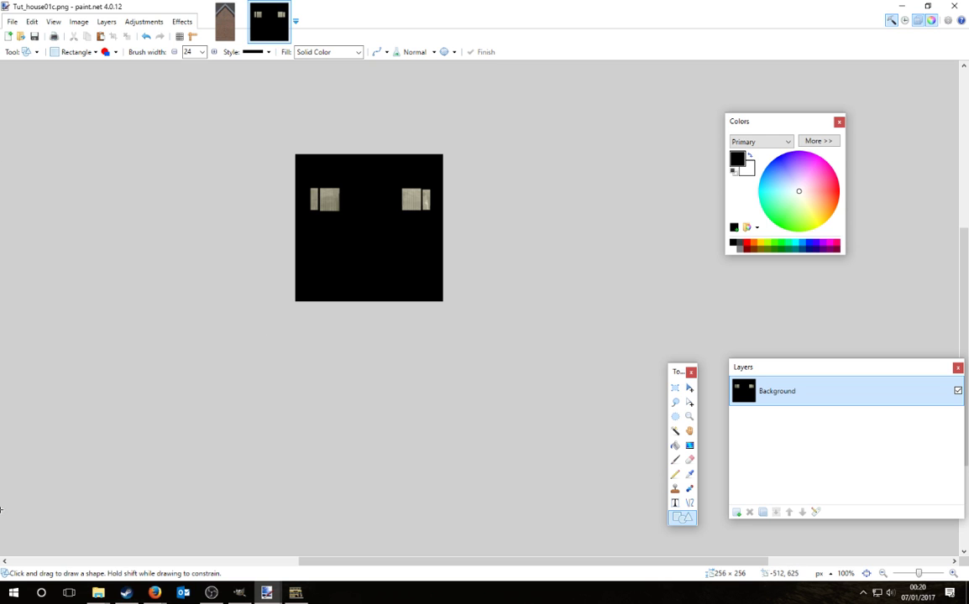
Step: Paste a duplicate of Tut_house01c.png into the texture folder
mouse_move(98, 593)
left_click(55, 493)
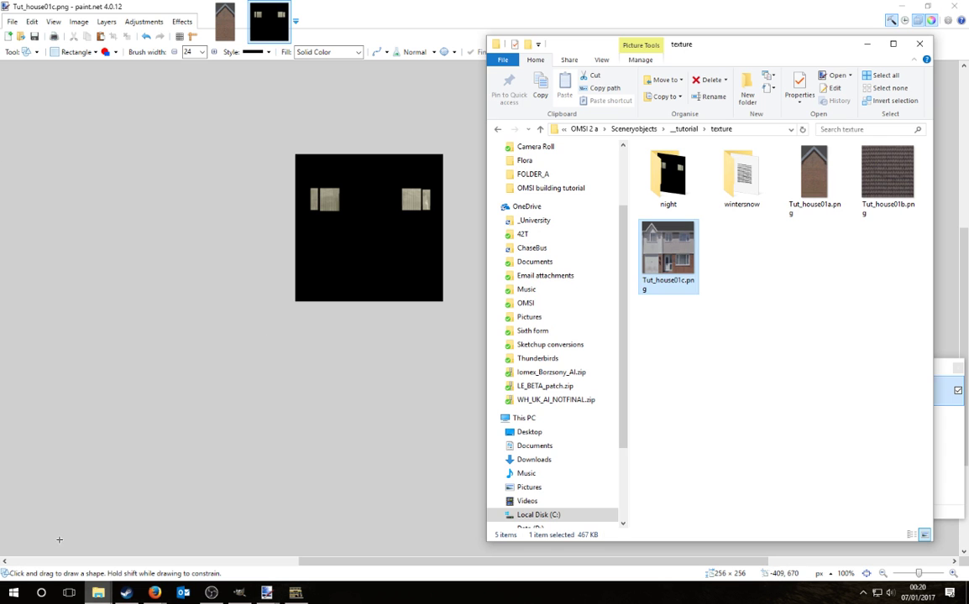
key("ctrl+c")
key("ctrl+v")
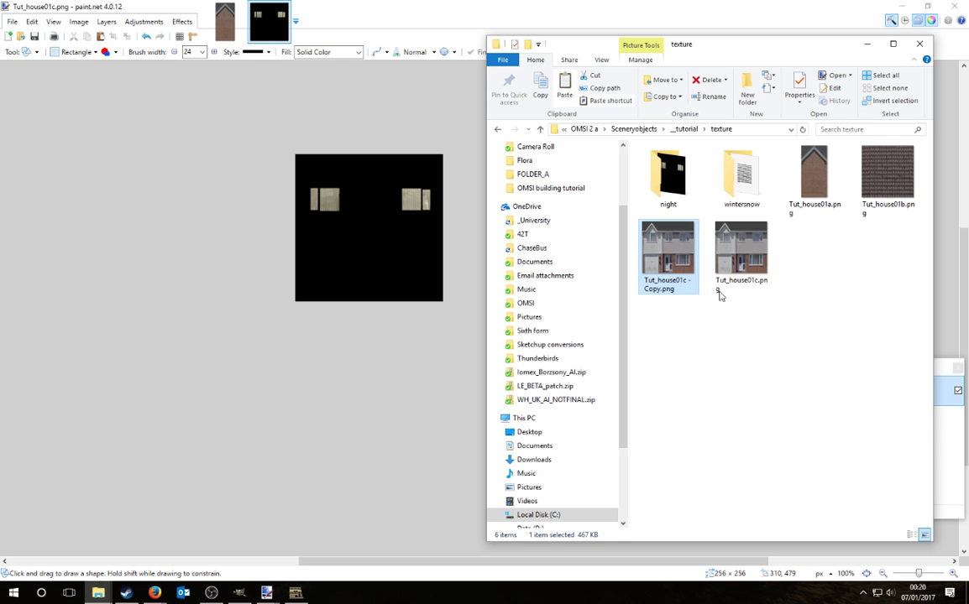
Step: Rename the copy to Tut_house01c_#LOW.png and open it in paint.net
right_click(653, 248)
left_click(529, 555)
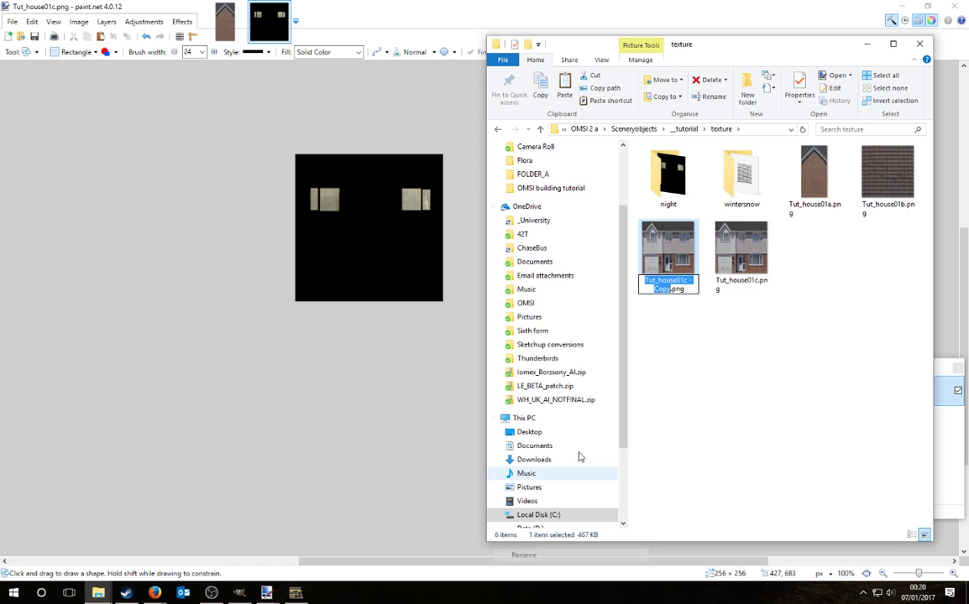
left_click(669, 288)
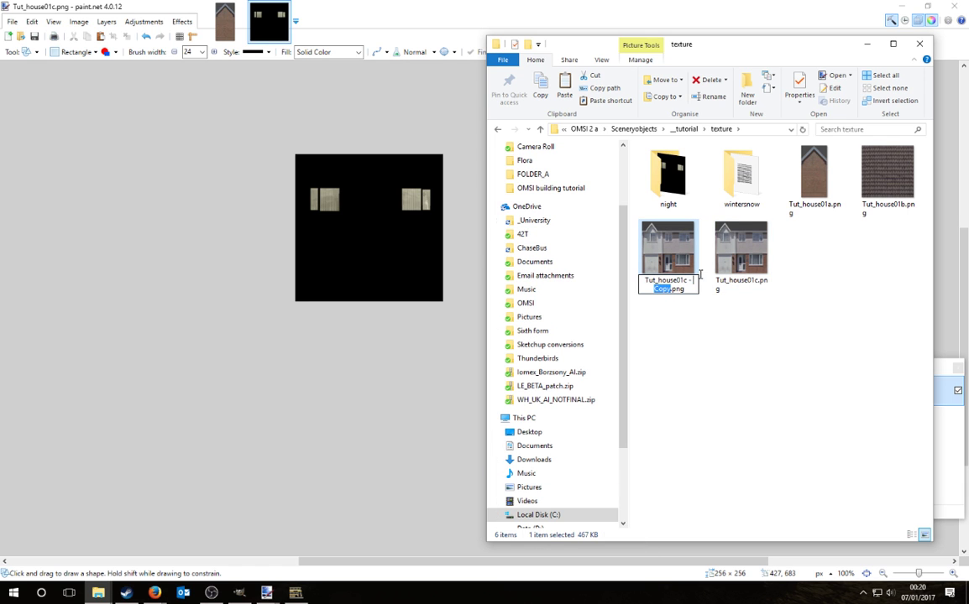
type("_#LOW")
key("Return")
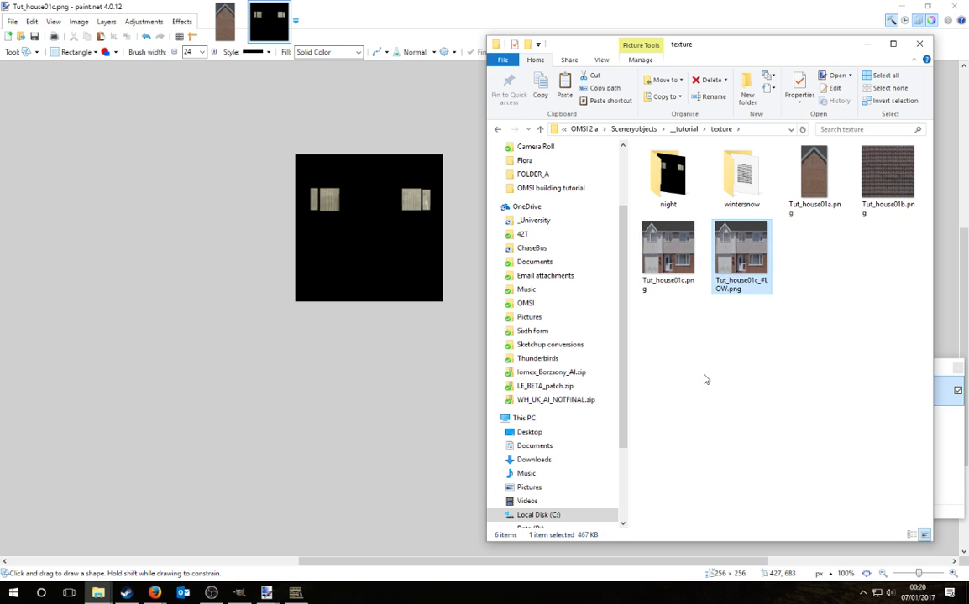
left_click(705, 380)
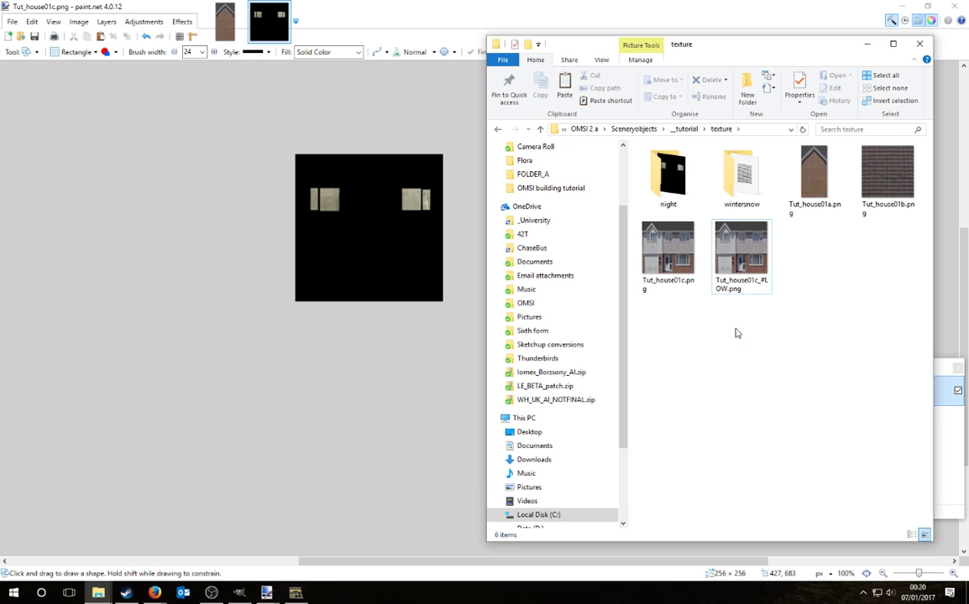
double_click(741, 252)
Step: Resize Tut_house01c_#LOW.png from 512 to 256 × 256 and save it as PNG
left_click(78, 21)
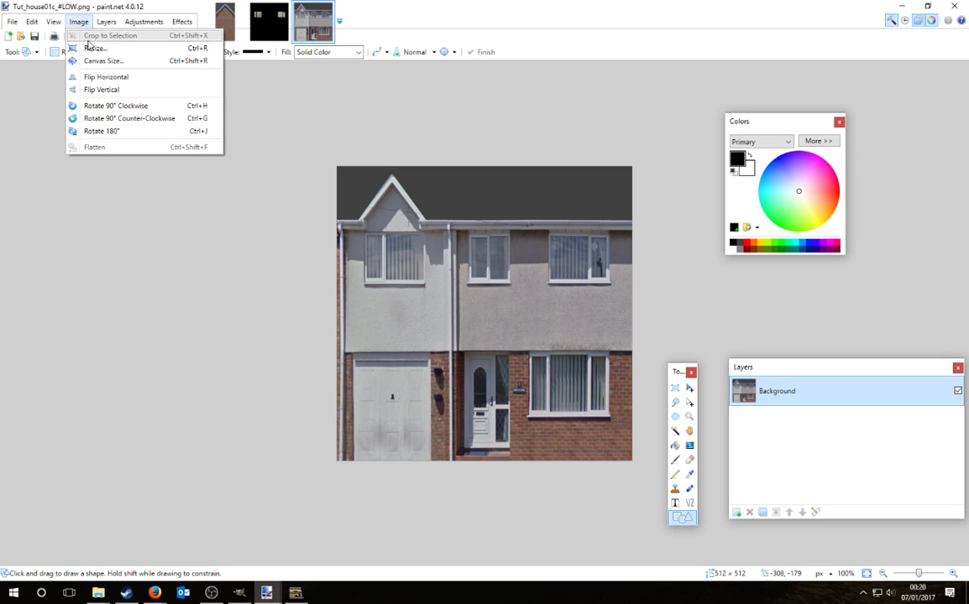
left_click(92, 47)
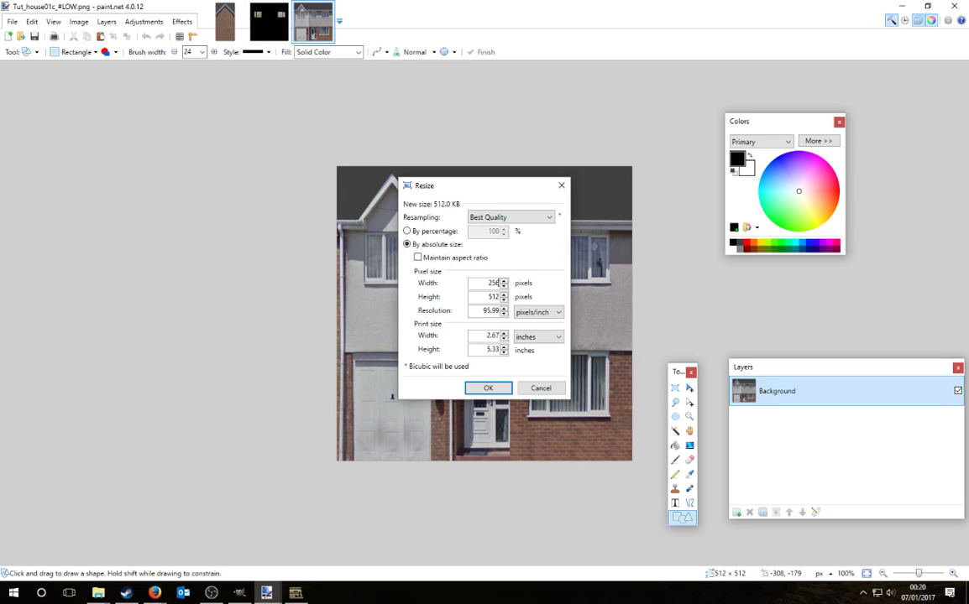
type("256")
key("Return")
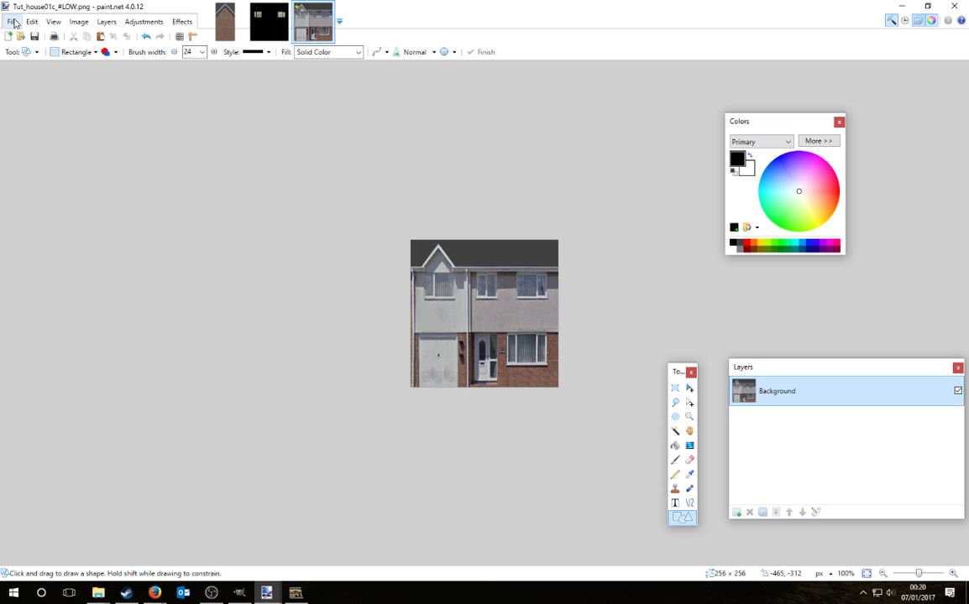
left_click(12, 21)
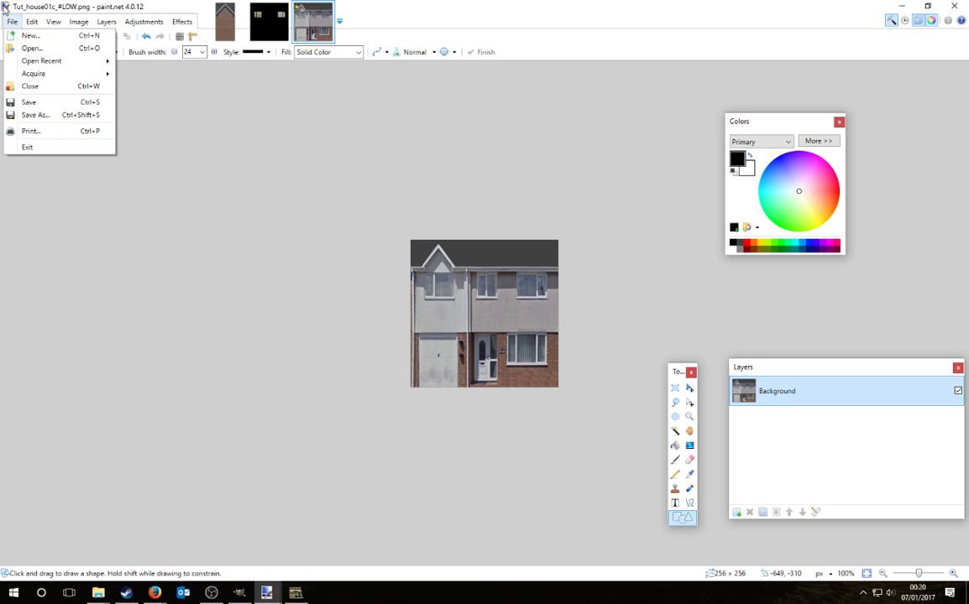
left_click(27, 101)
left_click(462, 282)
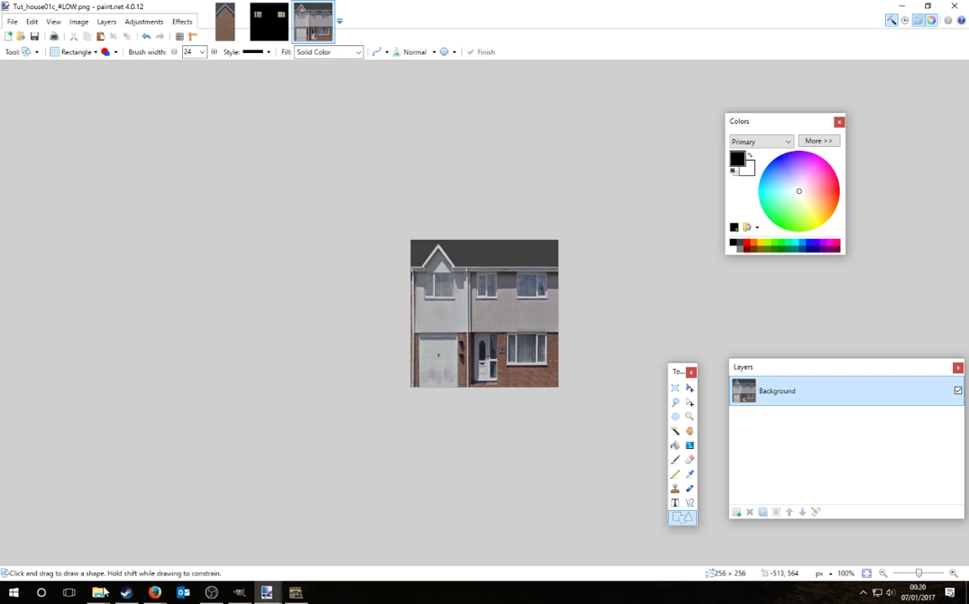
Step: Duplicate Tut_house01a.png in the texture folder with copy and paste
mouse_move(102, 593)
left_click(78, 542)
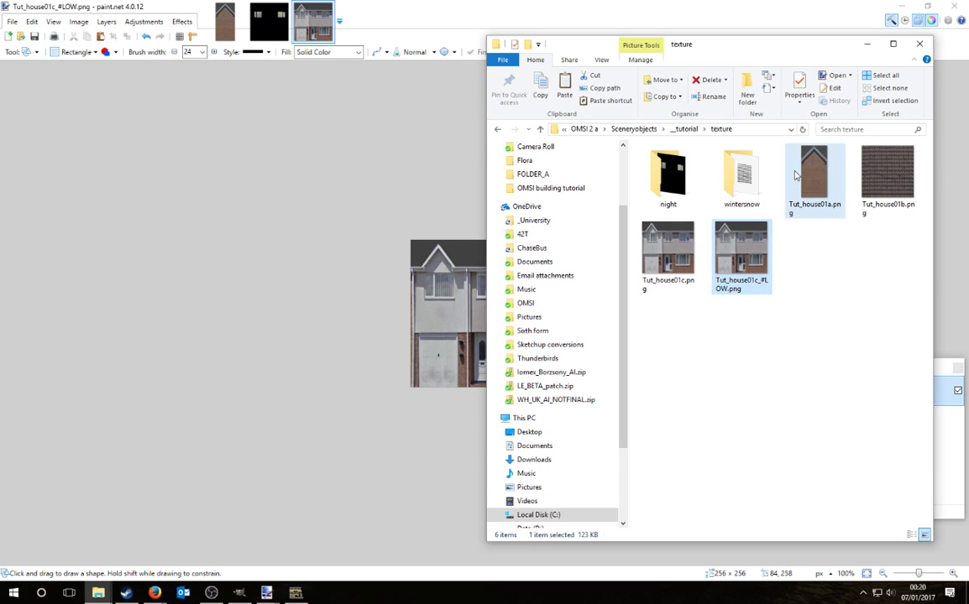
left_click(796, 175)
key("ctrl+c")
key("ctrl+v")
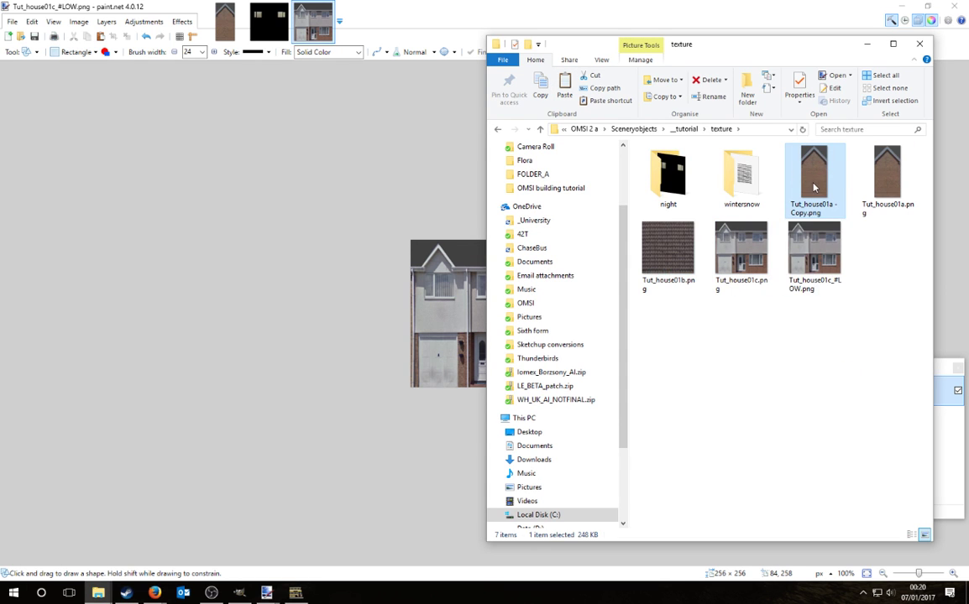
Step: Rename the duplicate to Tut_house01a_#LOW.png
right_click(812, 187)
left_click(724, 509)
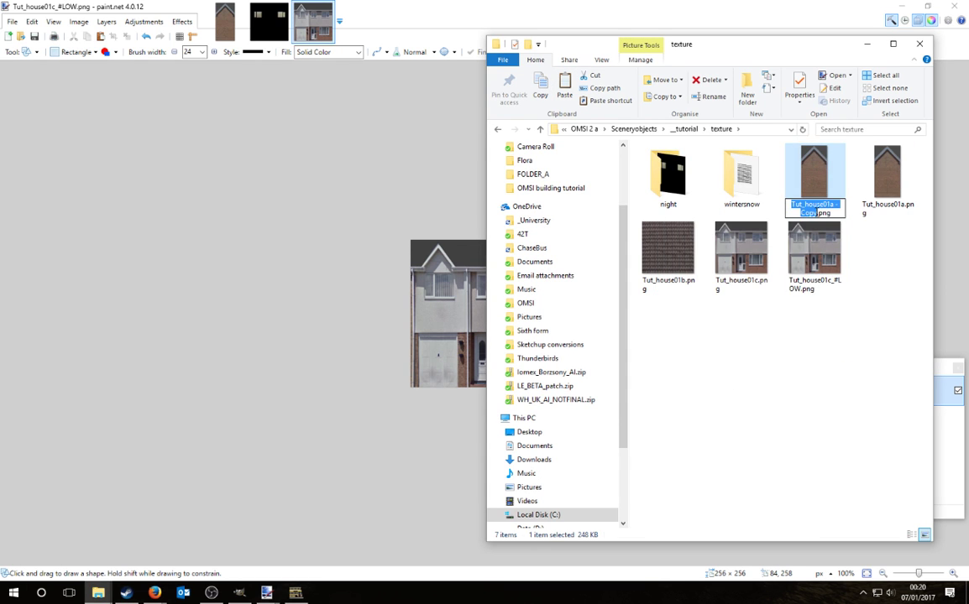
double_click(808, 212)
key("BackSpace")
type("_#LOW")
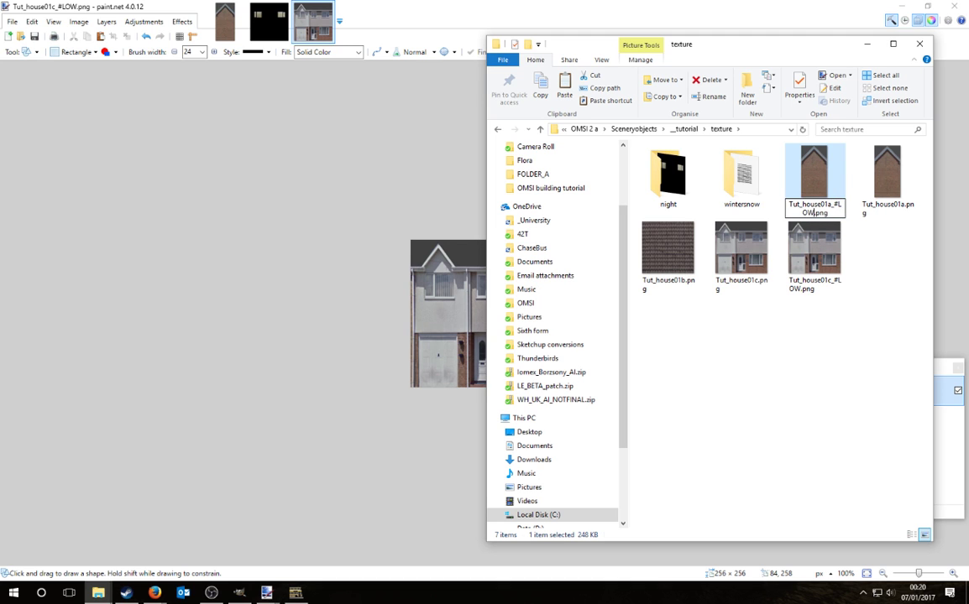
key("Return")
Step: Open Tut_house01a_#LOW.png in paint.net and resize it by 50 percent to 128 × 256
double_click(880, 149)
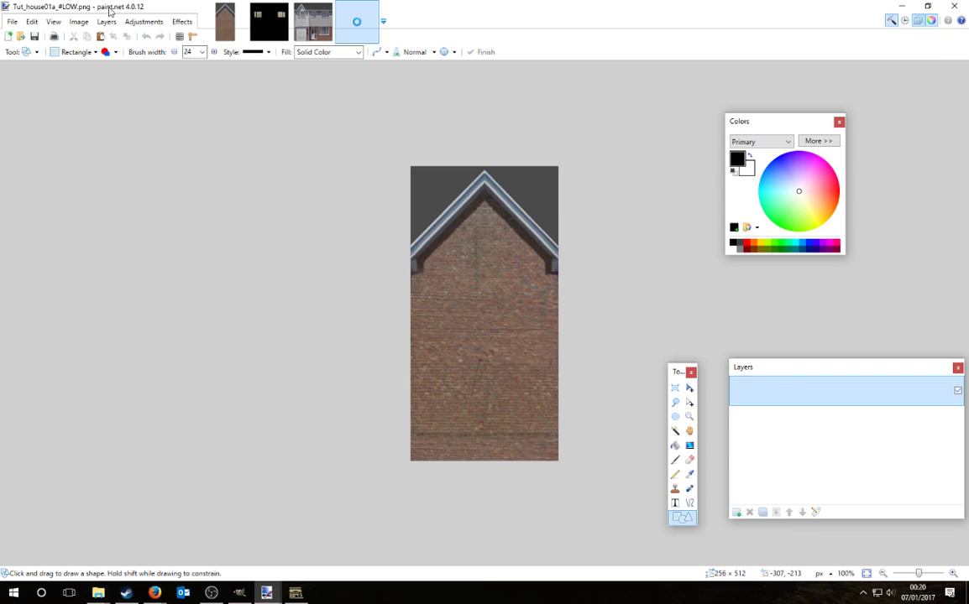
left_click(79, 21)
left_click(97, 80)
left_click(439, 232)
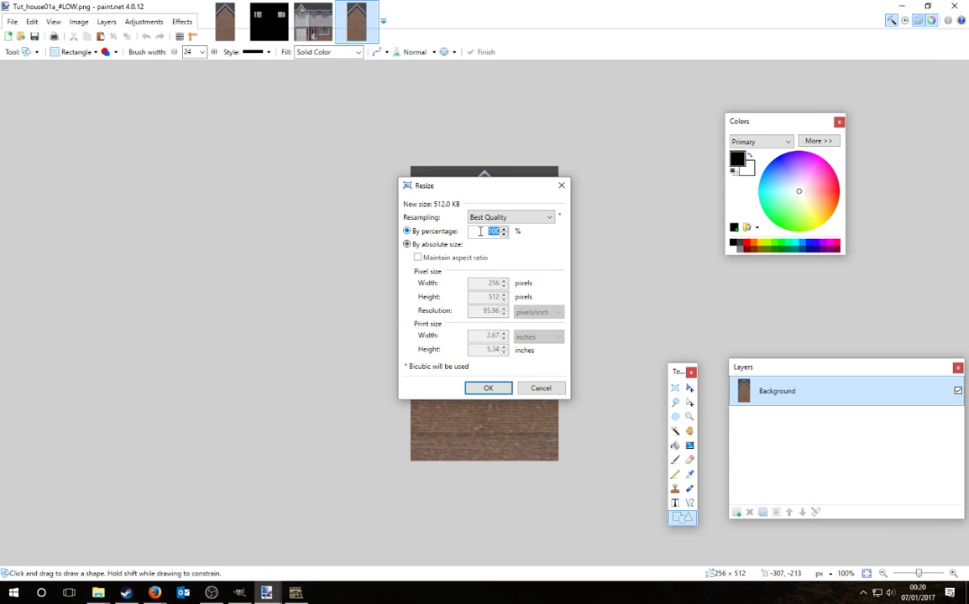
type("50")
key("Return")
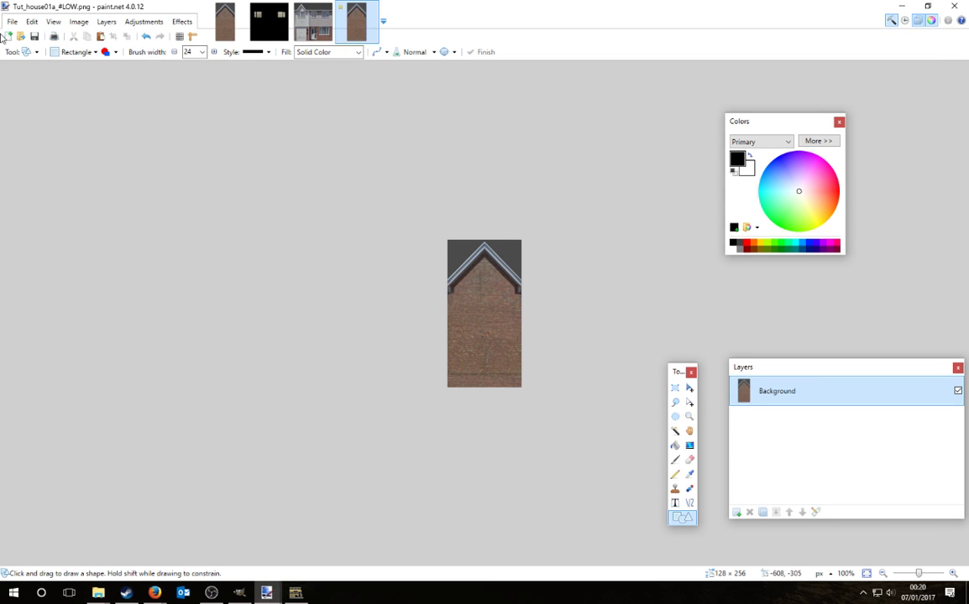
Step: Save the resized PNG, then close paint.net and both folder windows
left_click(13, 21)
left_click(32, 95)
left_click(13, 21)
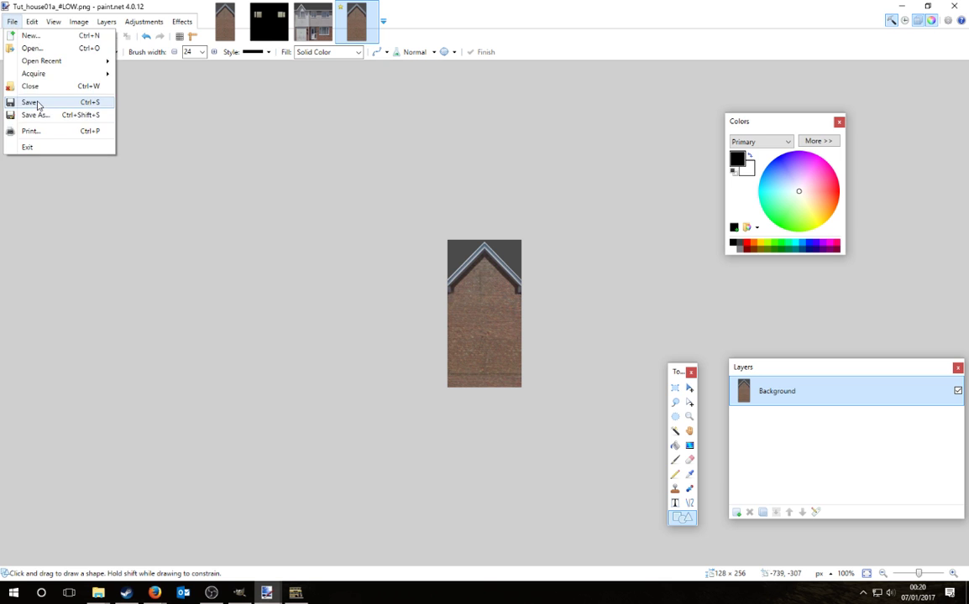
left_click(34, 100)
left_click(469, 282)
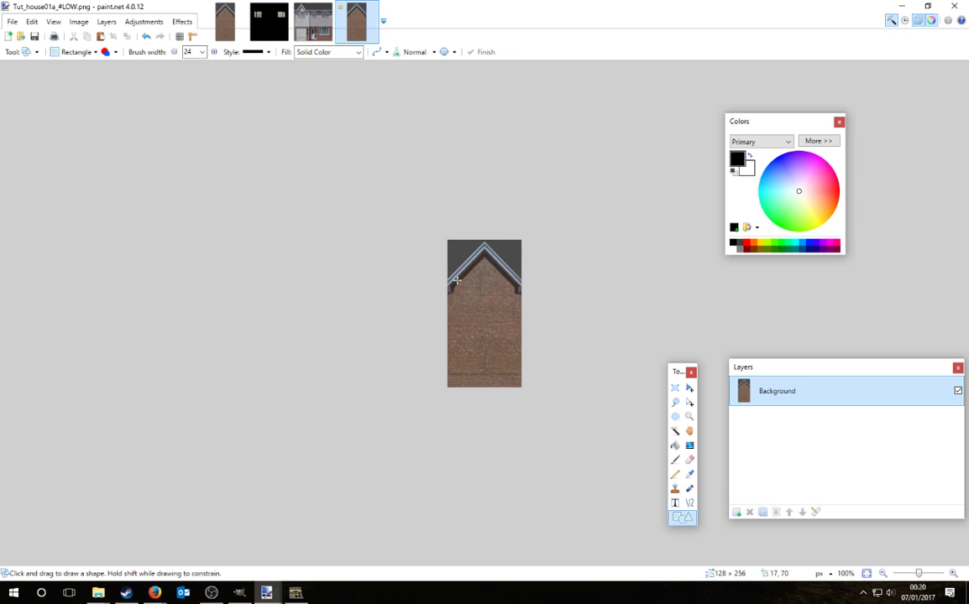
left_click(957, 6)
left_click(922, 46)
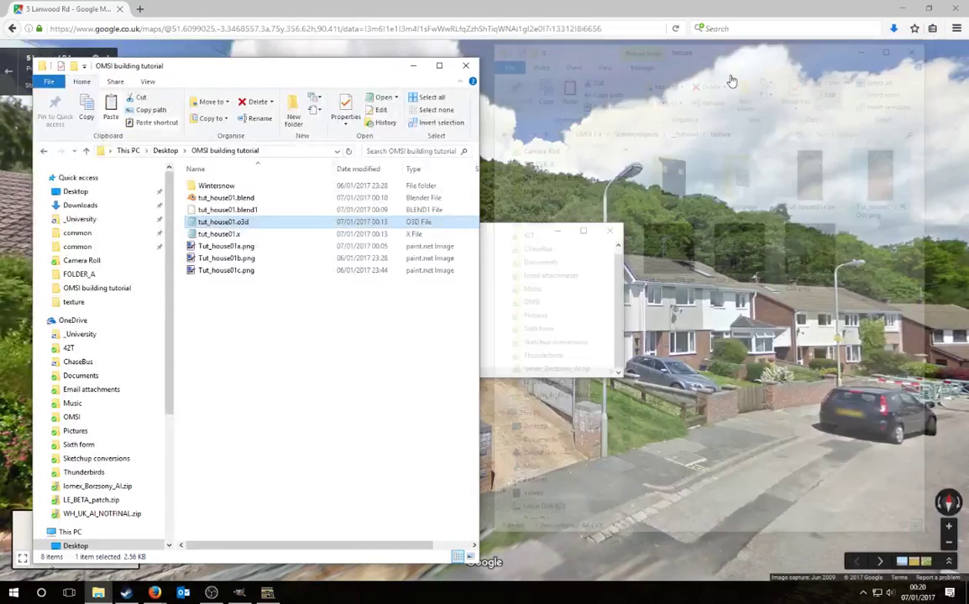
left_click(465, 65)
Step: Discard the untitled GIMP image, close GIMP and minimise the browser
left_click(898, 7)
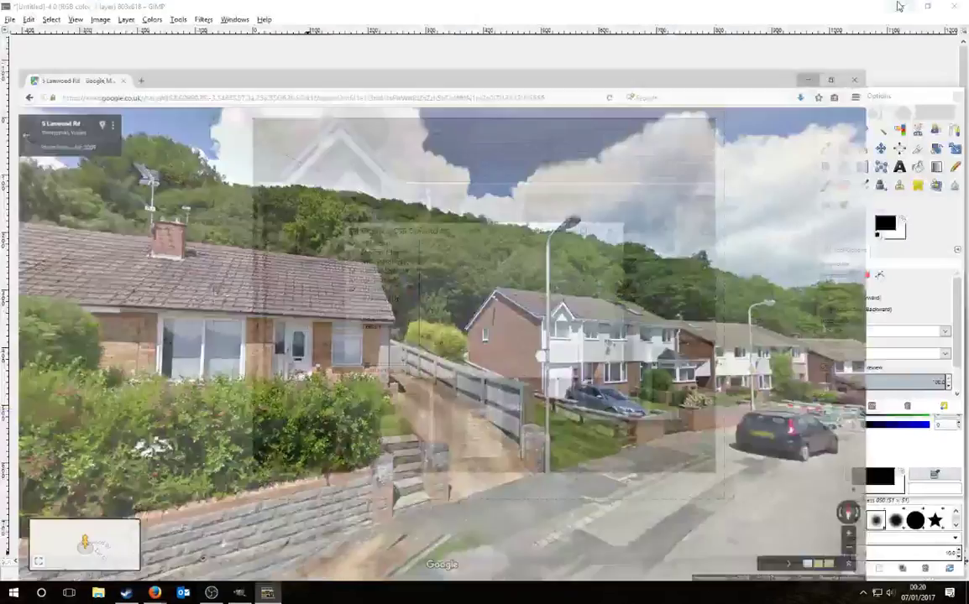
left_click(953, 6)
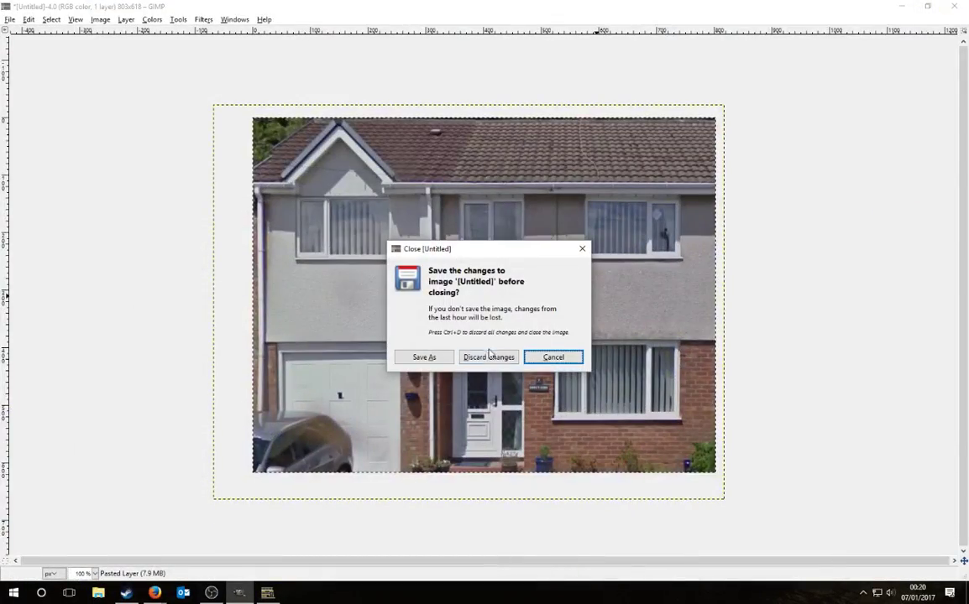
left_click(489, 357)
left_click(703, 43)
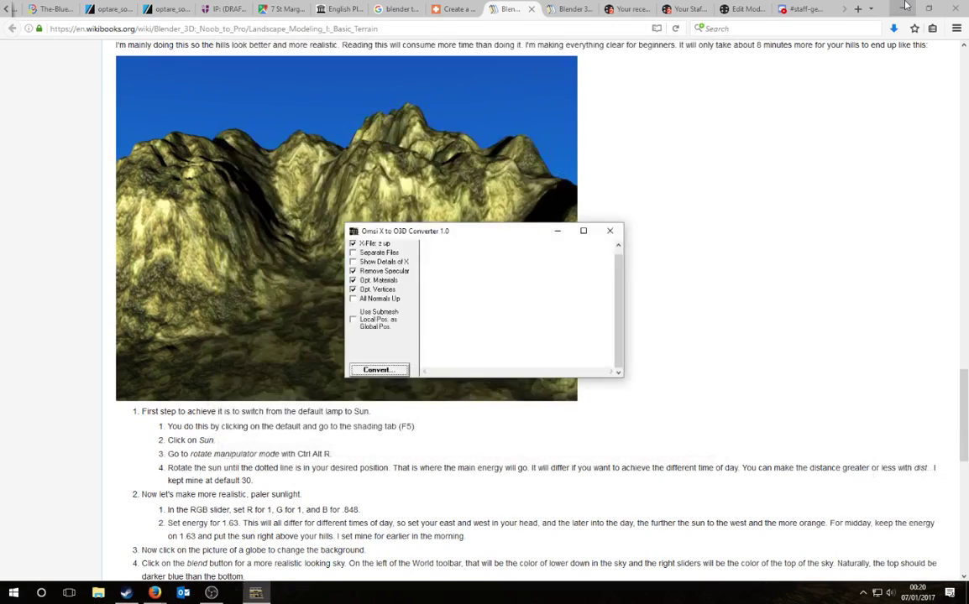
left_click(900, 7)
Step: Check OMSI 2's launch options in the Steam library, then try to launch OMSI 2
left_click(129, 592)
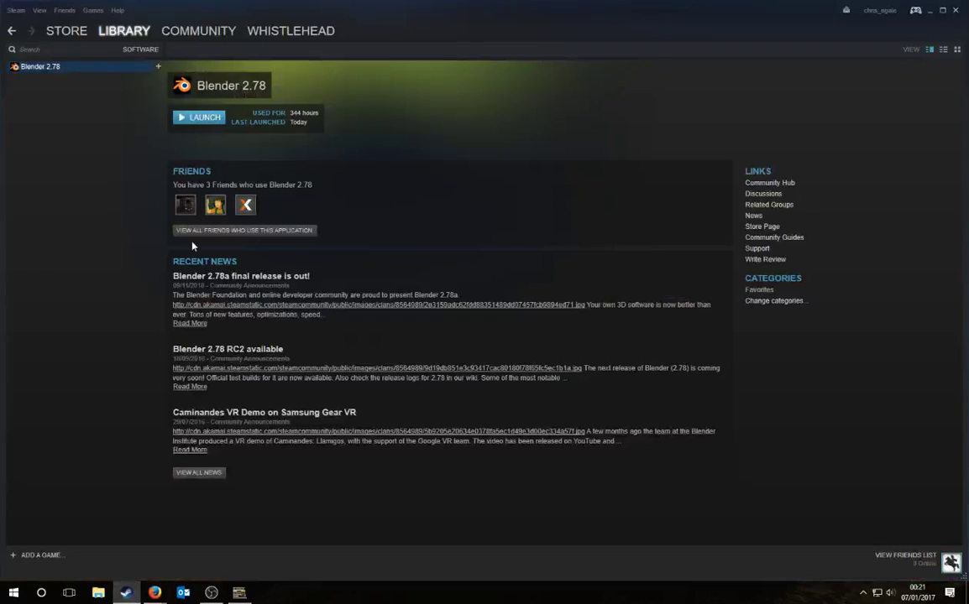
left_click(119, 44)
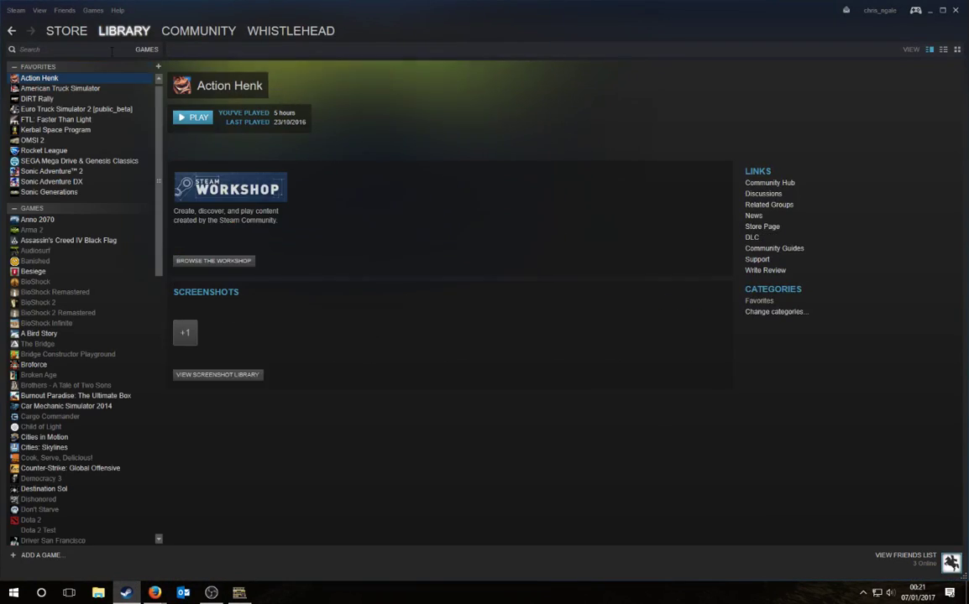
right_click(37, 141)
left_click(56, 331)
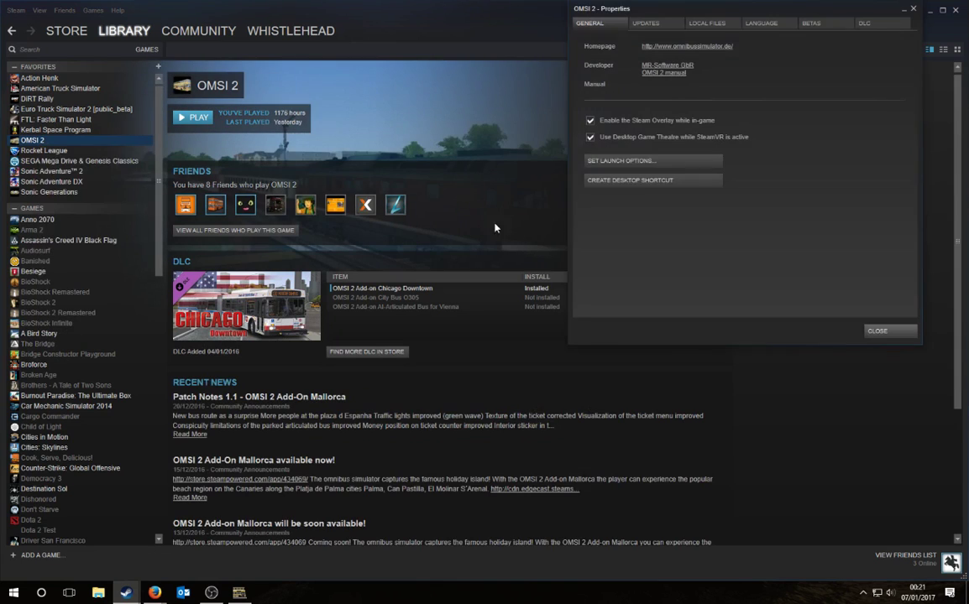
left_click(631, 160)
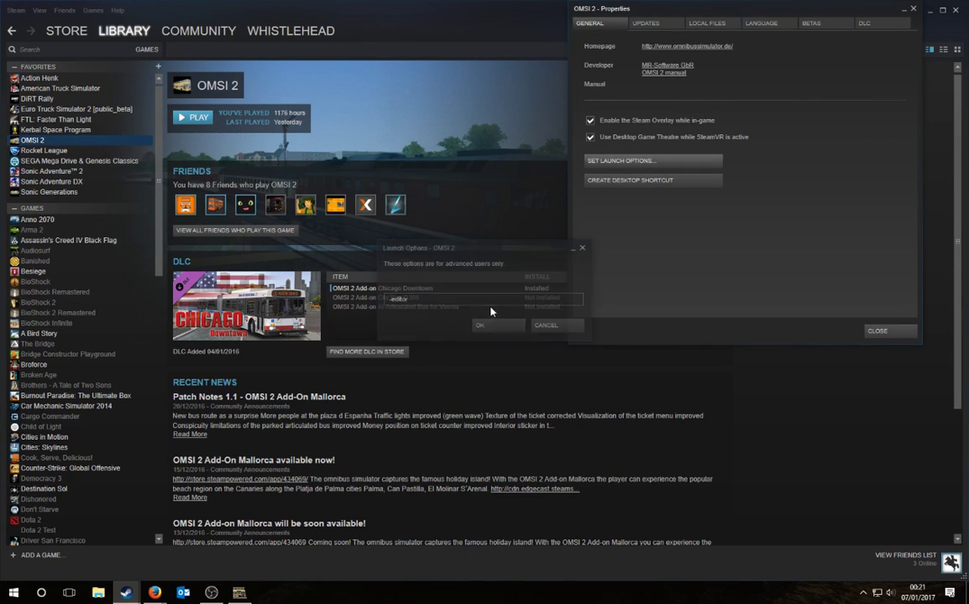
left_click(495, 325)
left_click(879, 332)
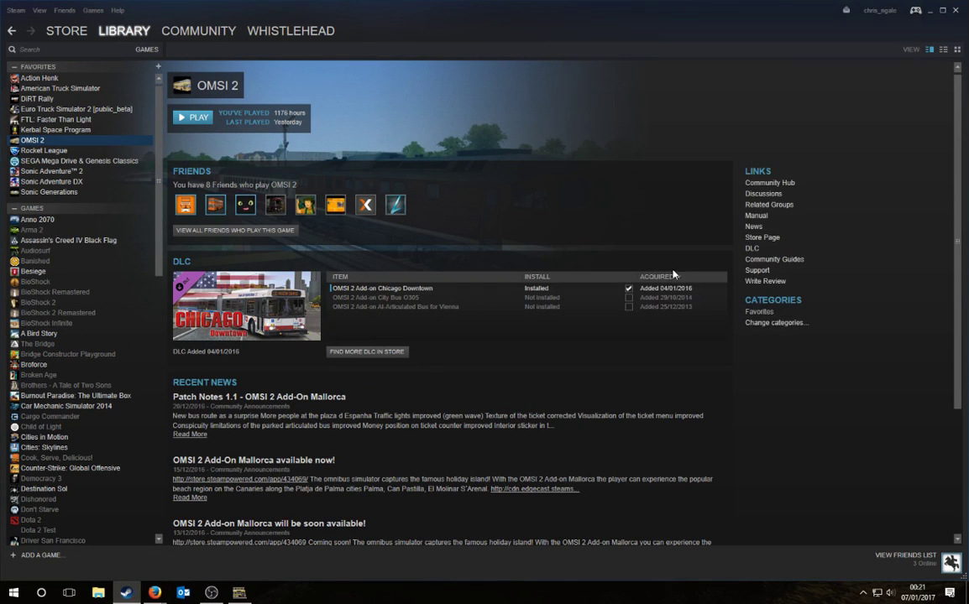
left_click(196, 117)
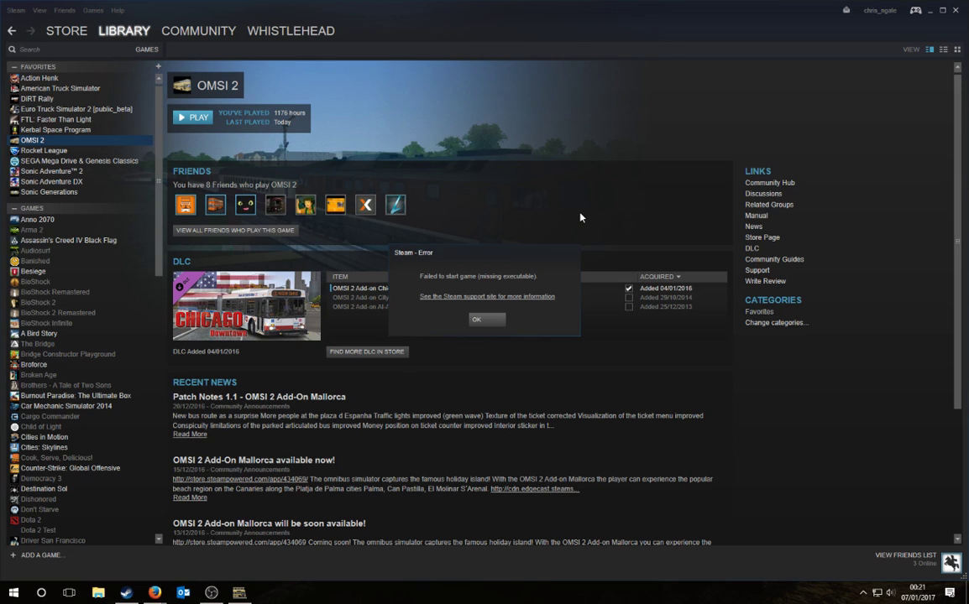
Step: Dismiss the missing-executable error, close the X to O3D converter and bring up File Explorer
left_click(477, 319)
left_click(239, 593)
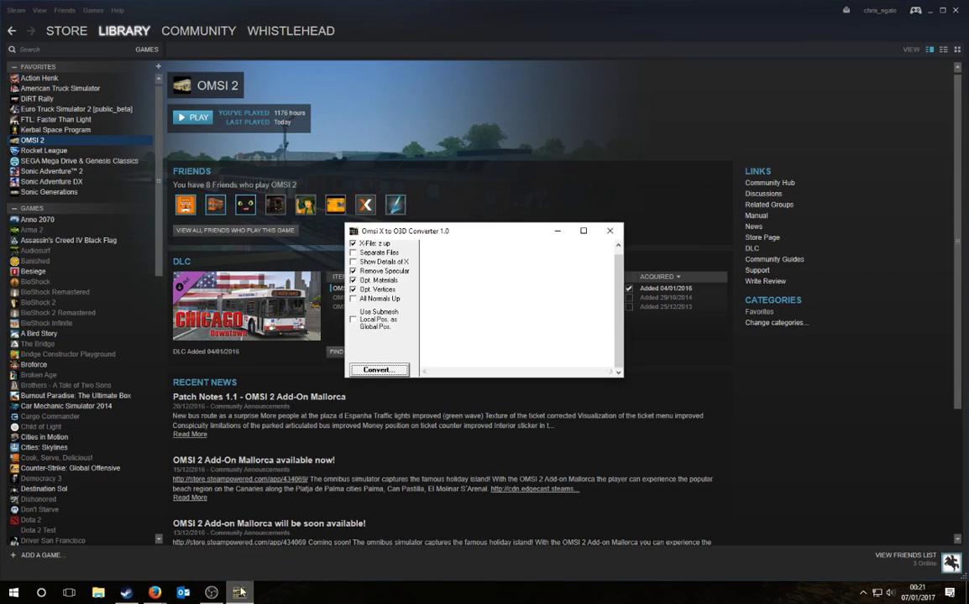
left_click(610, 231)
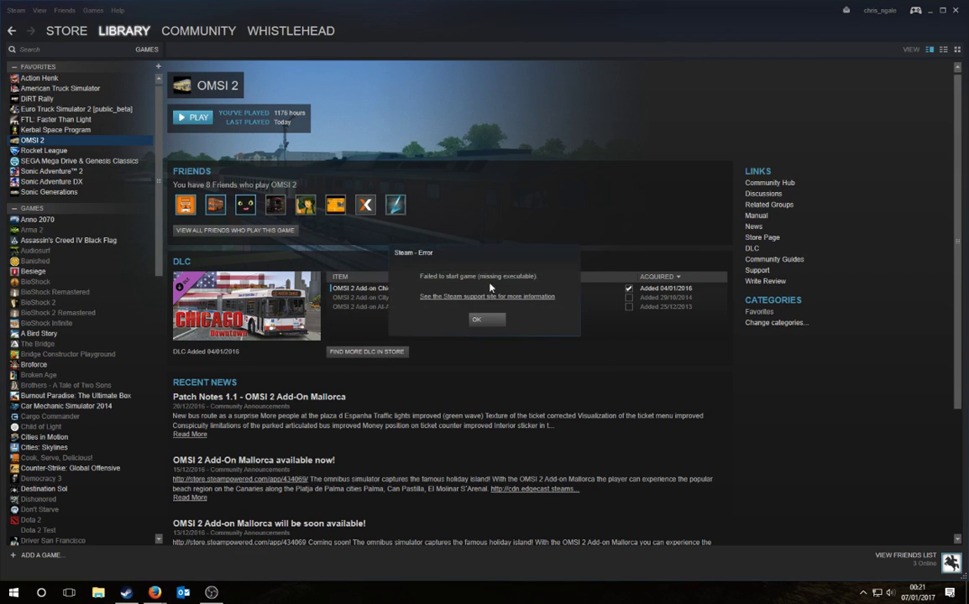
left_click(479, 319)
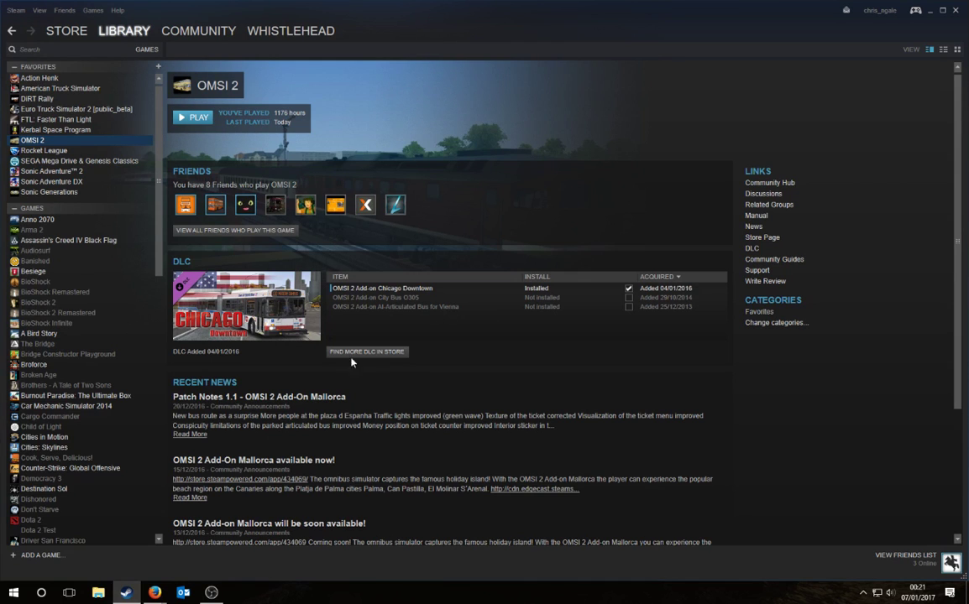
left_click(96, 592)
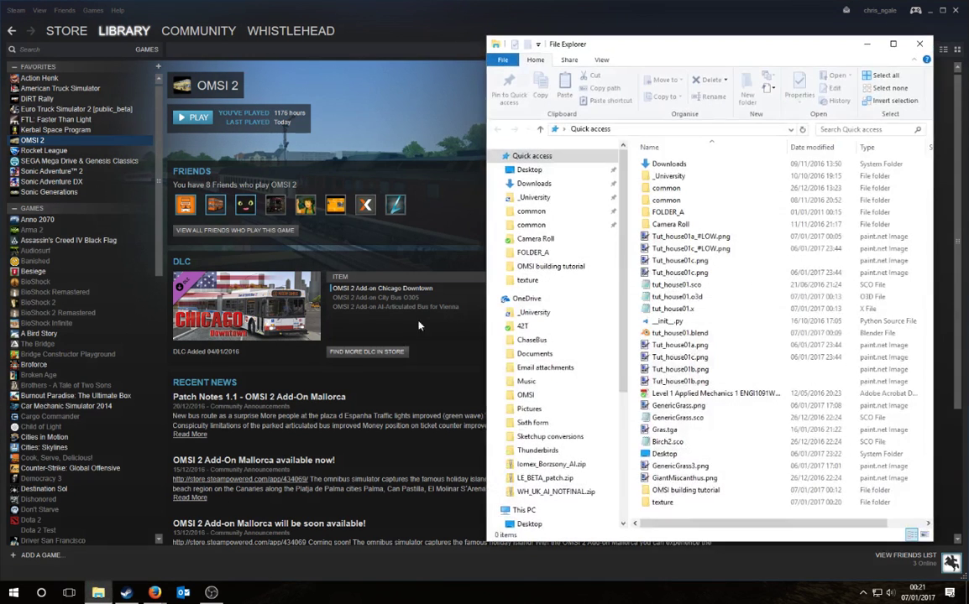
Step: Browse the OMSI 2 a folder in steamapps\common, including its Sceneryobjects folder
left_click(550, 211)
double_click(666, 176)
key("BackSpace")
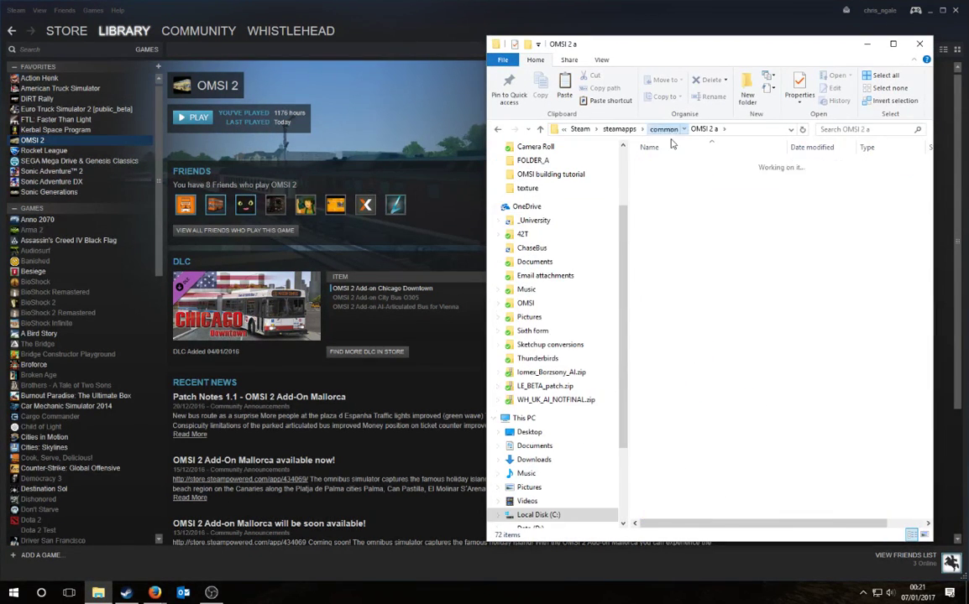
right_click(672, 177)
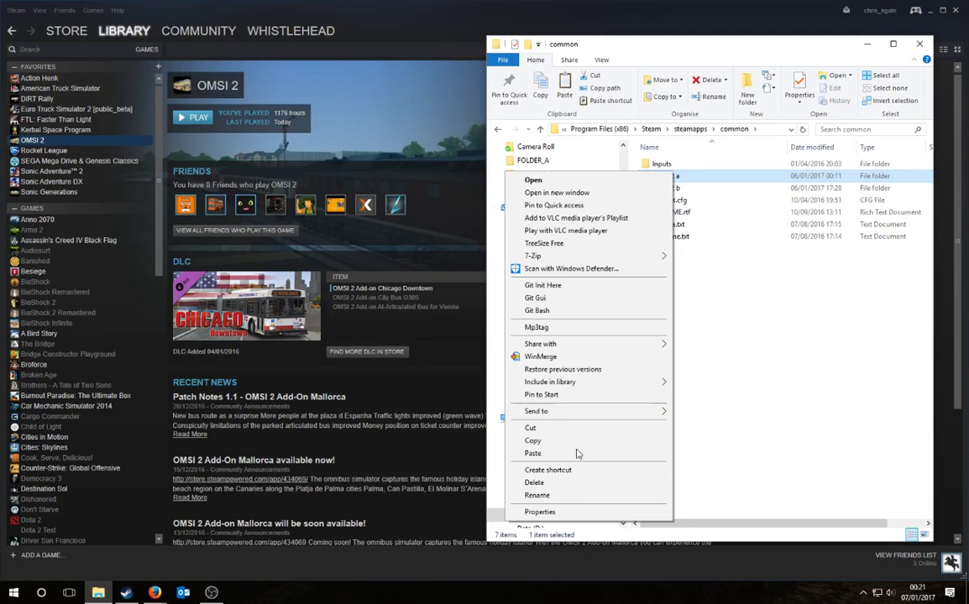
double_click(708, 178)
scroll(708, 181, "down", 4)
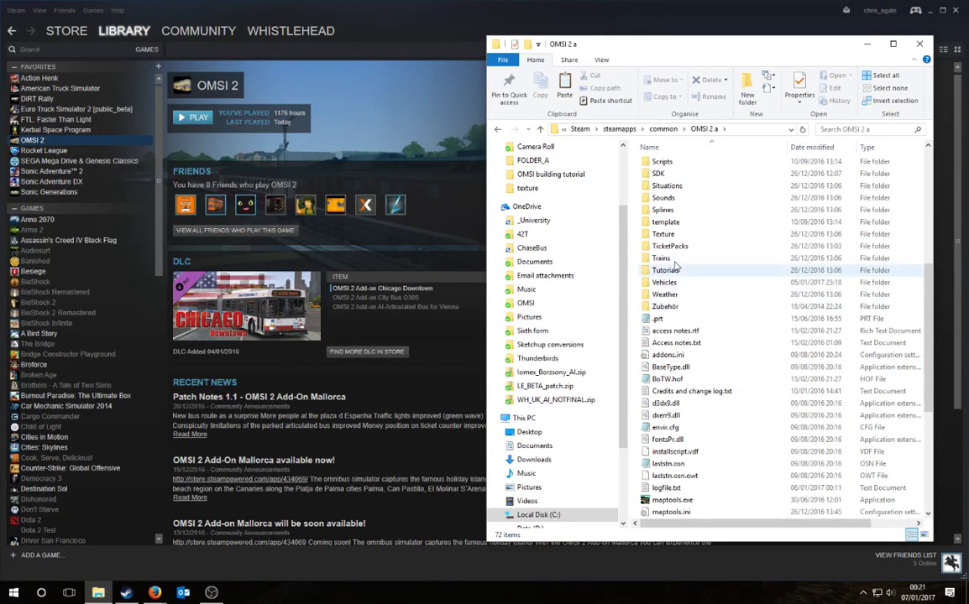
double_click(685, 287)
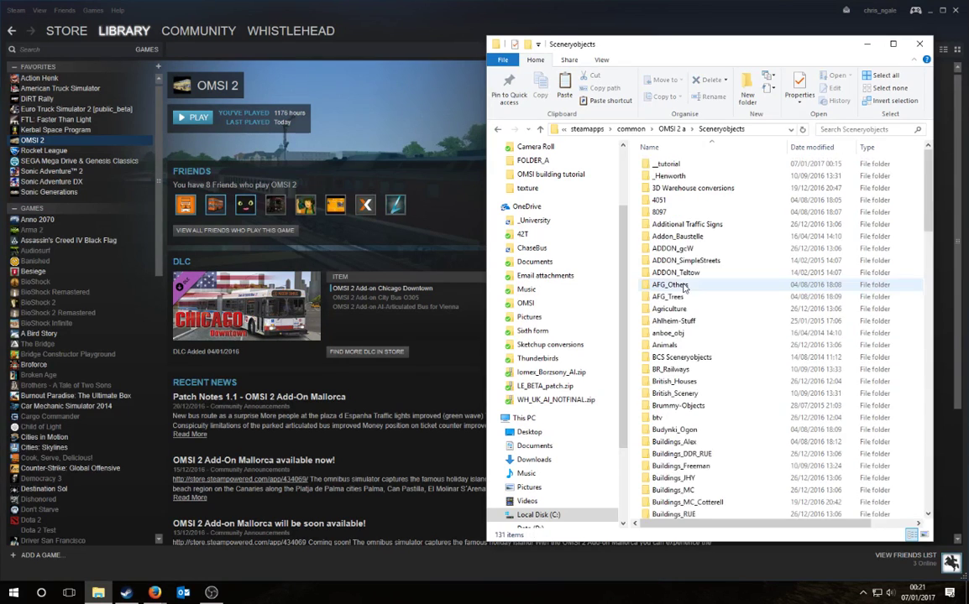
scroll(673, 368, "down", 15)
scroll(696, 378, "up", 15)
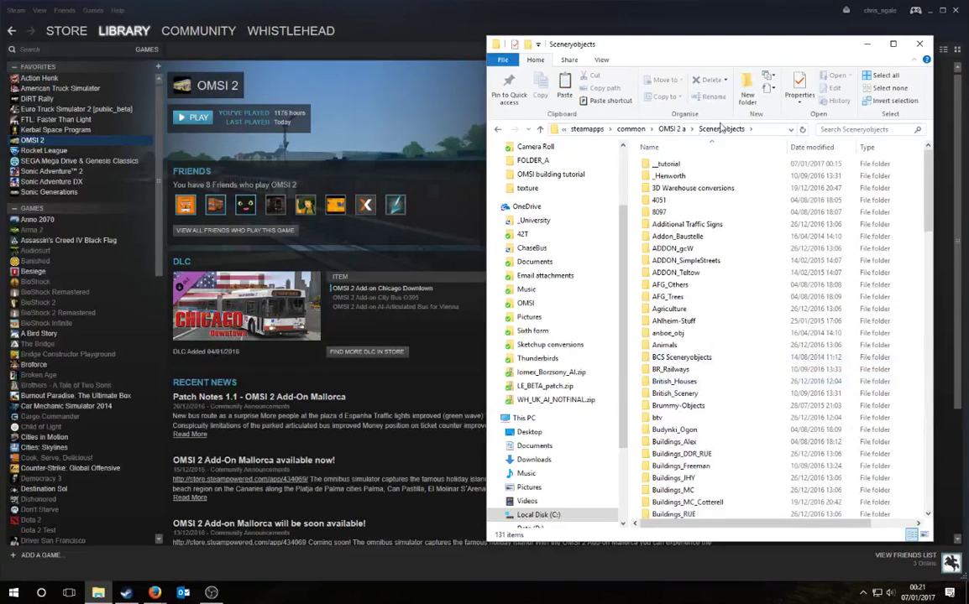
left_click(645, 130)
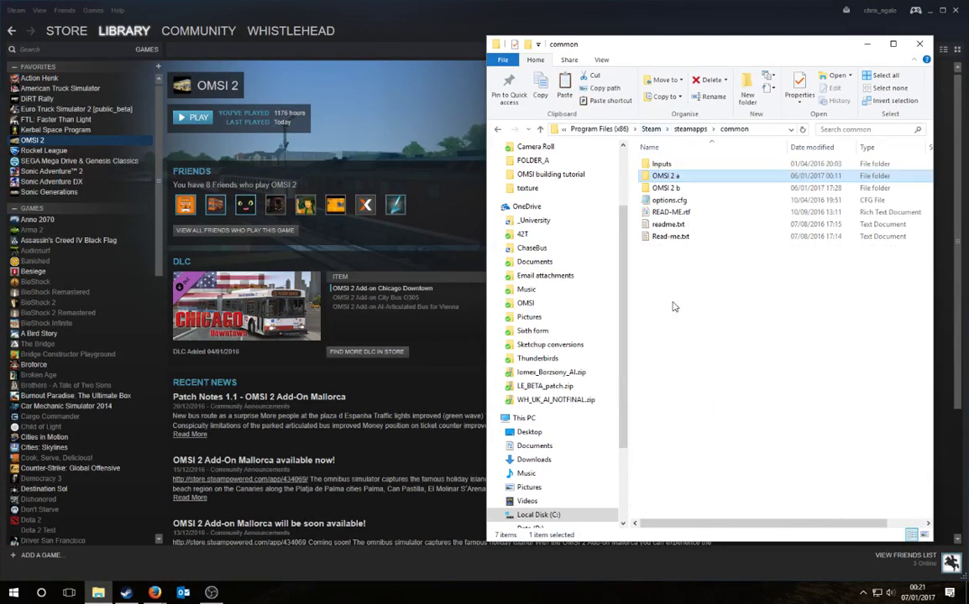
Step: Rename the OMSI 2 a folder to OMSI 2 and launch OMSI 2 from Steam
right_click(667, 179)
left_click(554, 466)
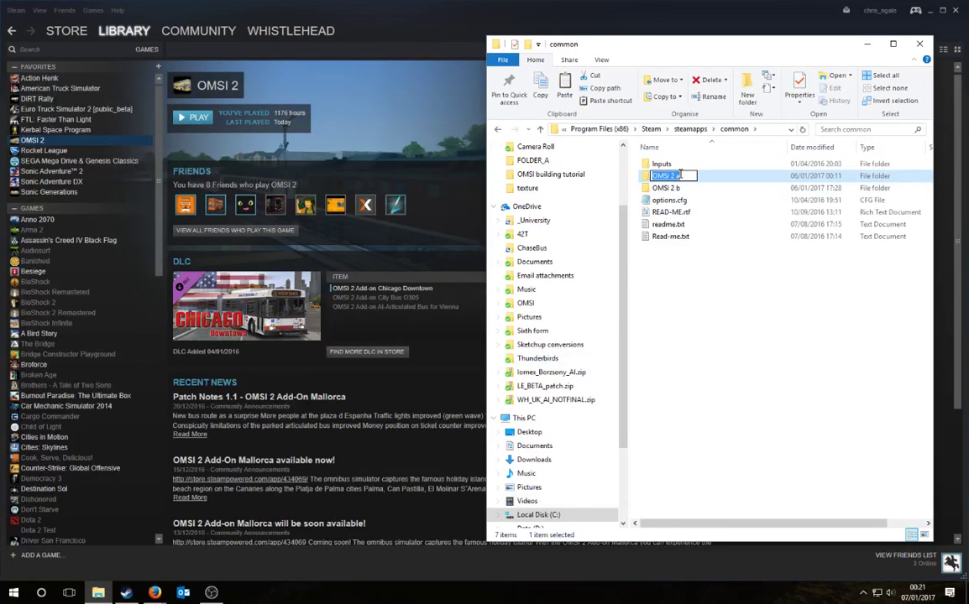
key("Return")
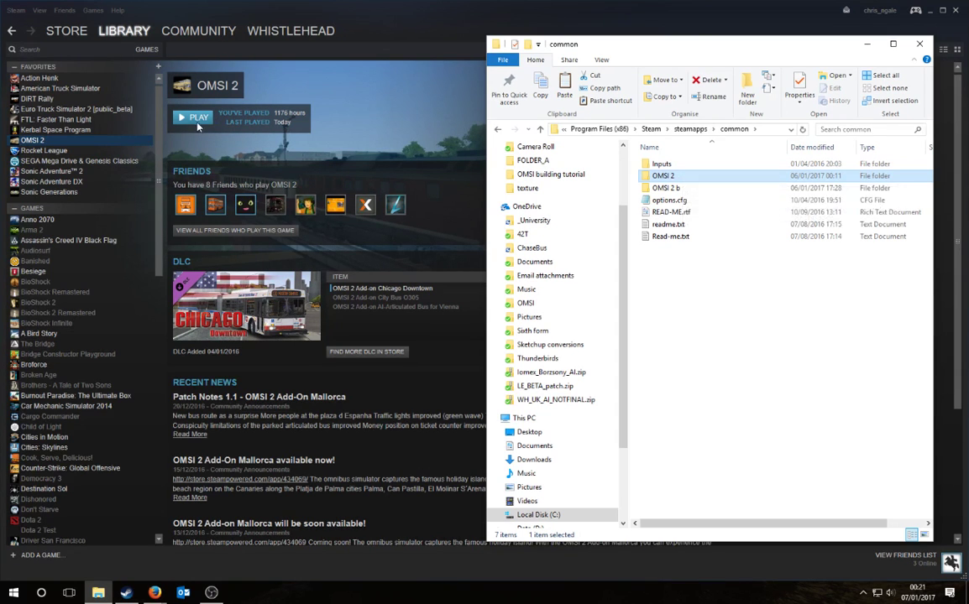
left_click(98, 593)
left_click(100, 593)
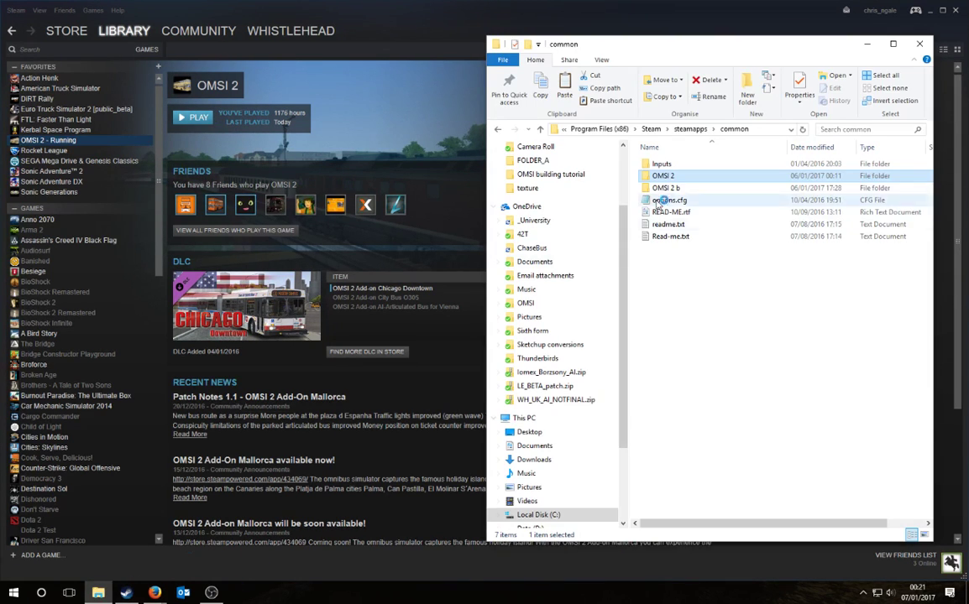
left_click(411, 254)
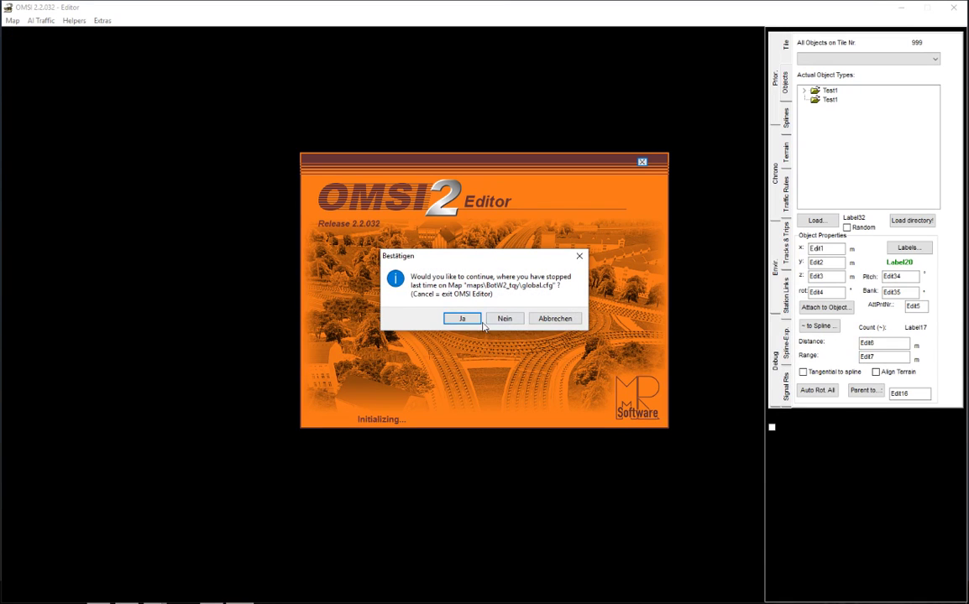
Step: Decline resuming, open maps\Grundorf\global.cfg and start at Einsteindorf Krankenhaus
left_click(504, 318)
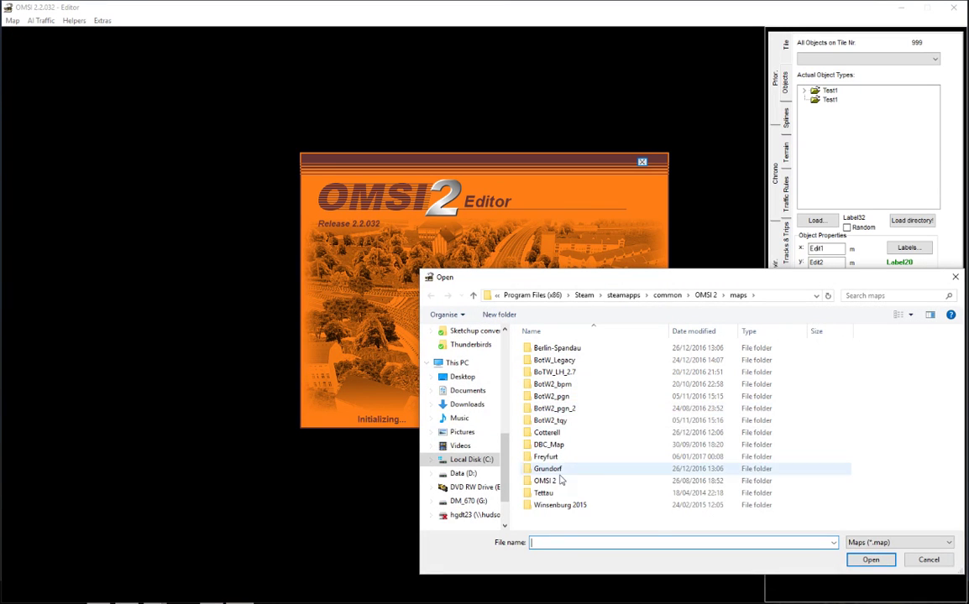
double_click(554, 469)
double_click(549, 386)
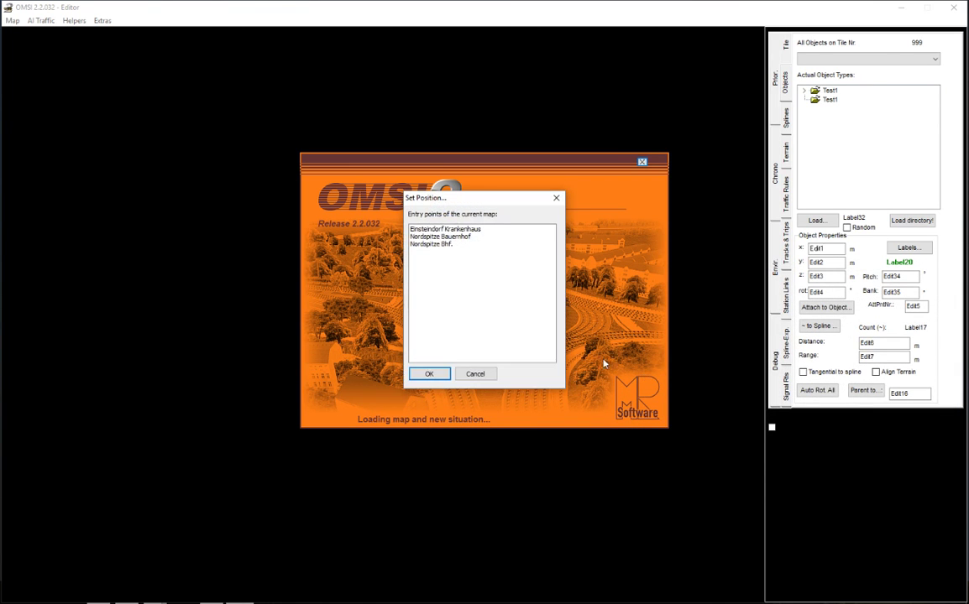
left_click(421, 209)
left_click(388, 338)
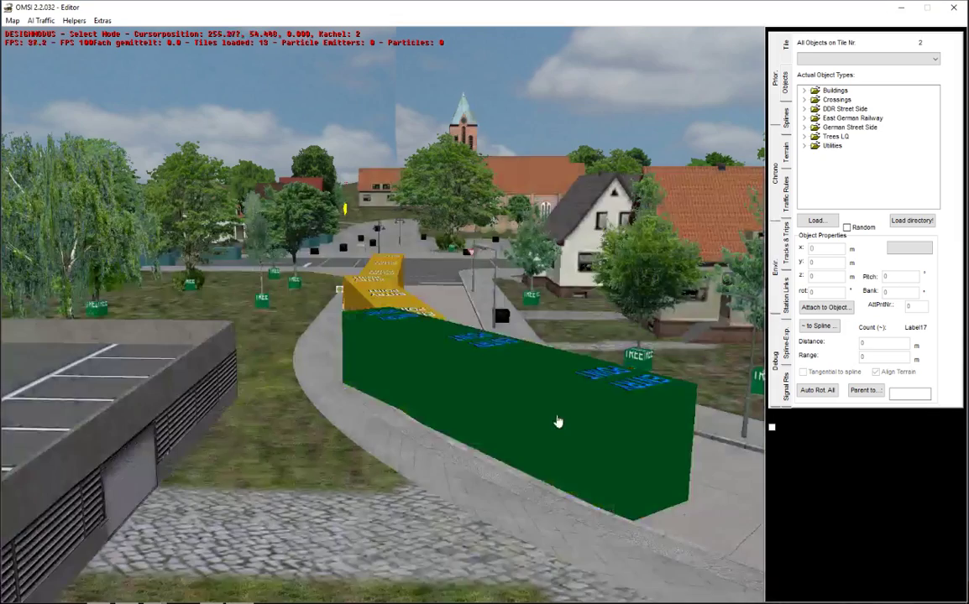
Step: Cancel the first scenery object picker, zoom around Grundorf village, then reopen the picker
left_click(817, 220)
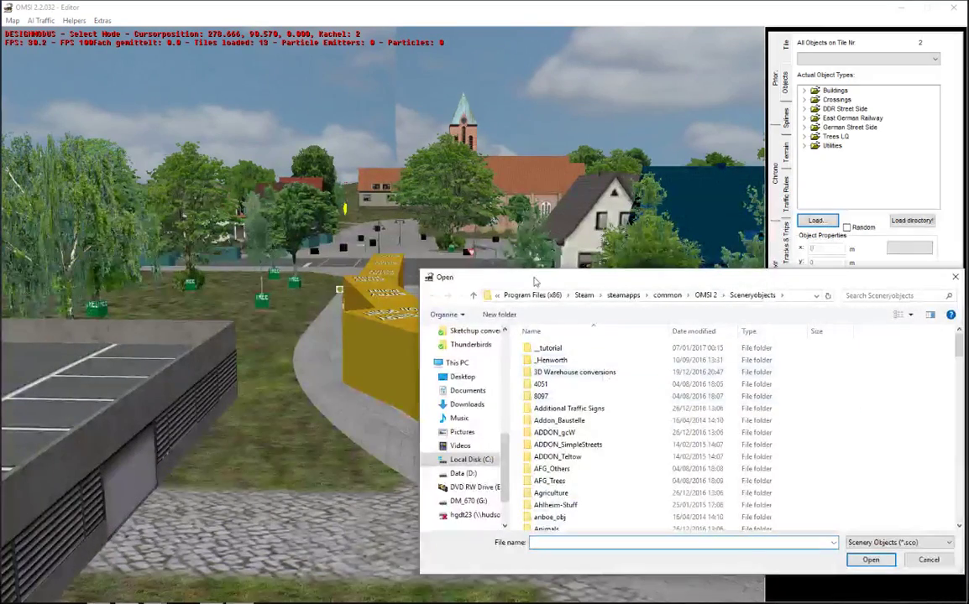
left_click(955, 277)
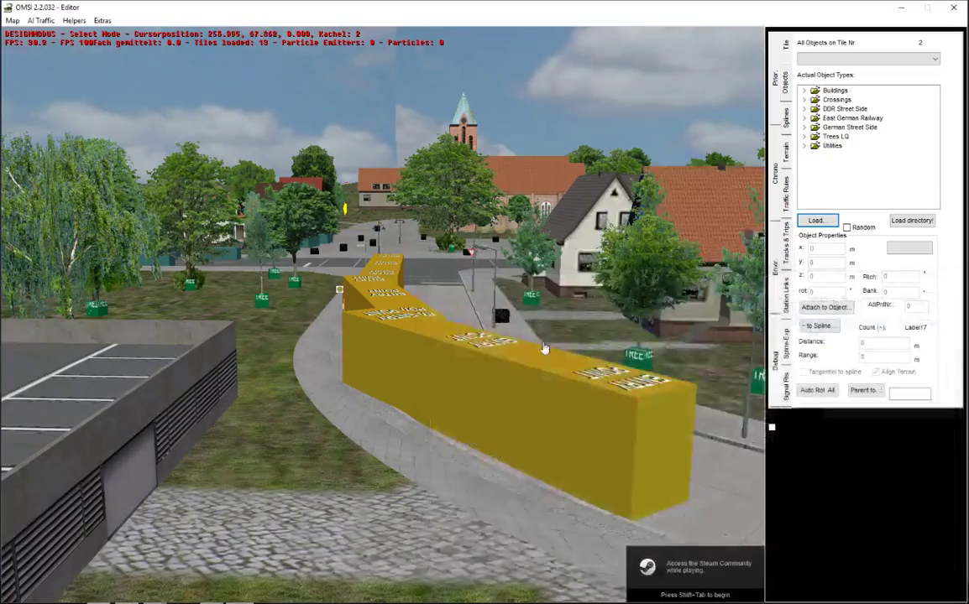
scroll(532, 338, "down", 5)
scroll(540, 184, "up", 5)
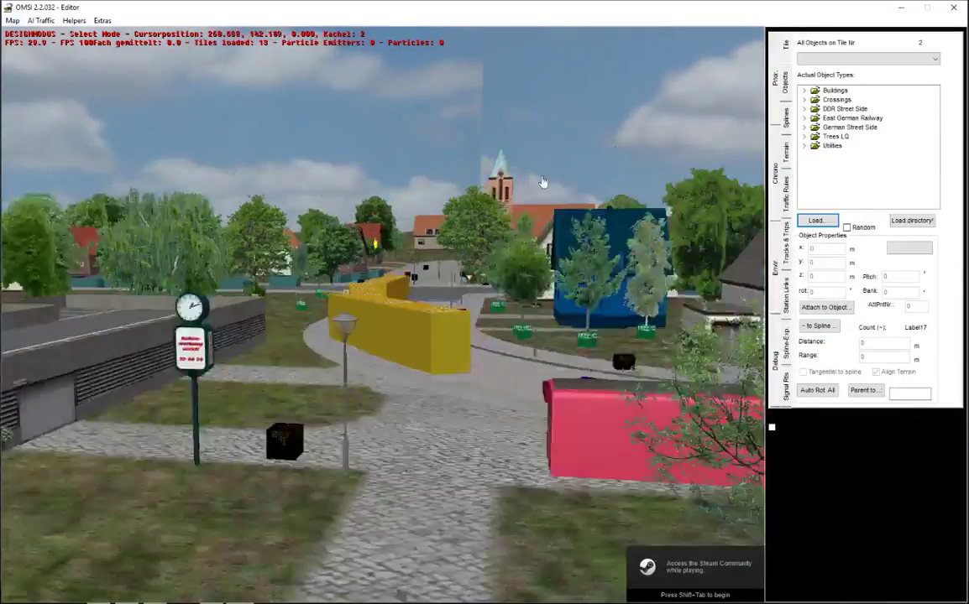
scroll(529, 336, "down", 5)
scroll(462, 369, "up", 8)
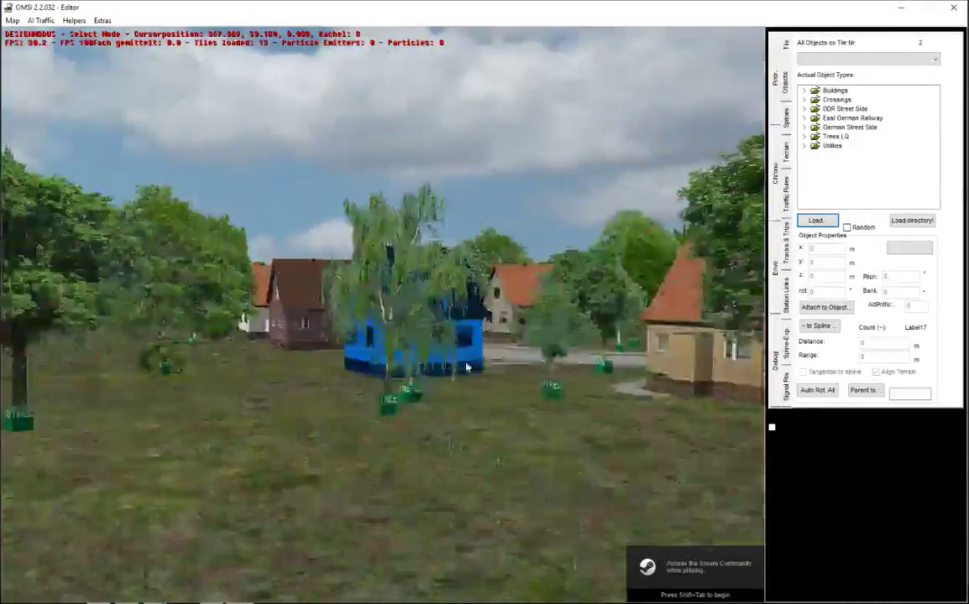
scroll(459, 367, "down", 8)
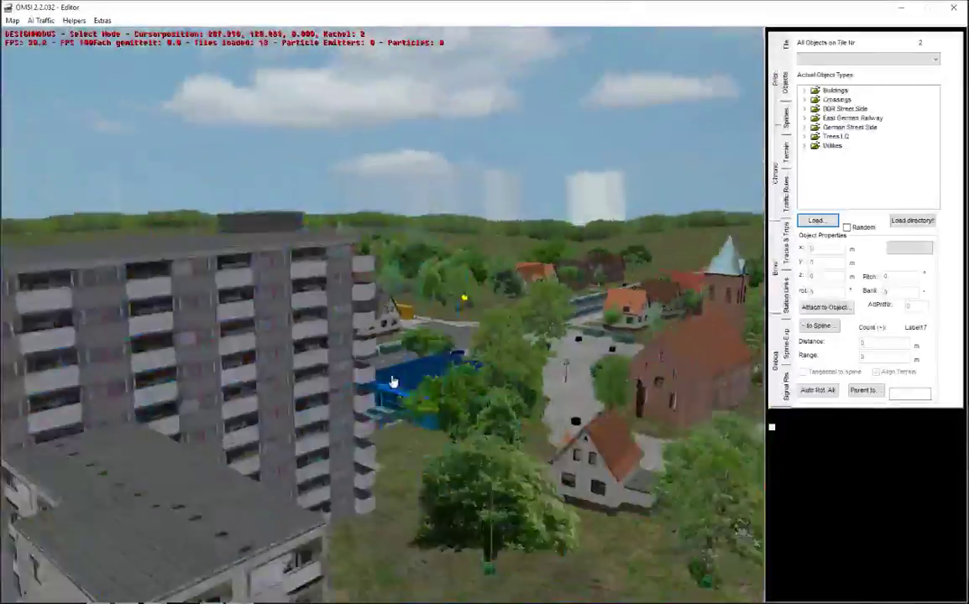
scroll(403, 382, "up", 8)
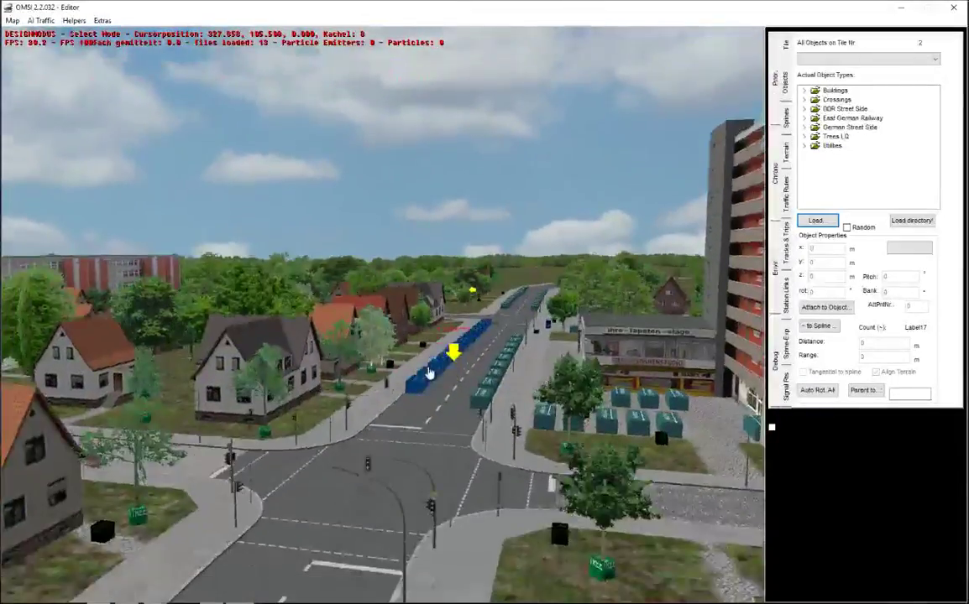
scroll(445, 352, "up", 6)
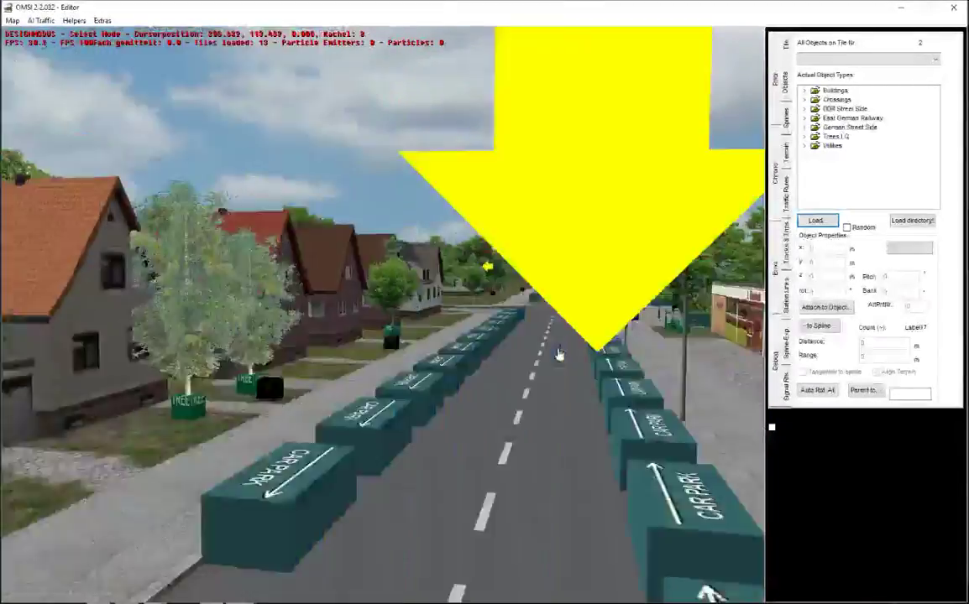
scroll(471, 311, "down", 6)
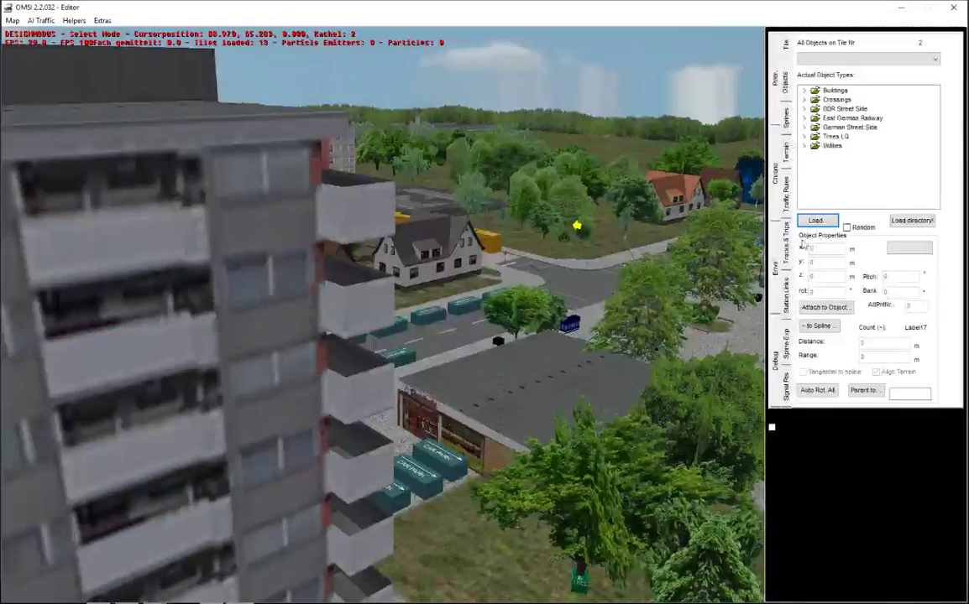
left_click(812, 221)
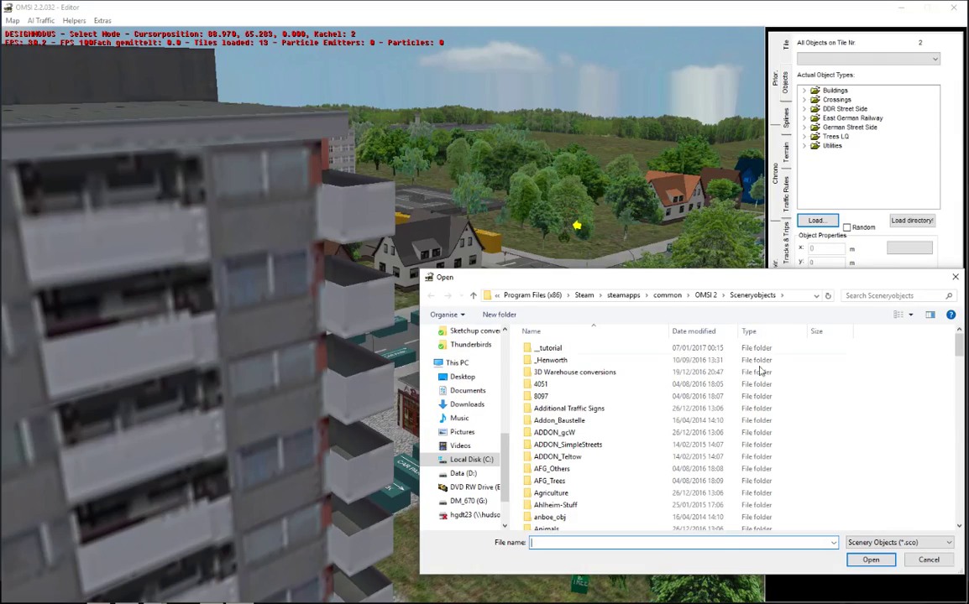
Step: Load _tutorial\Tut_House01.sco and place Tutorial house 01 on the open grass
double_click(570, 349)
double_click(542, 372)
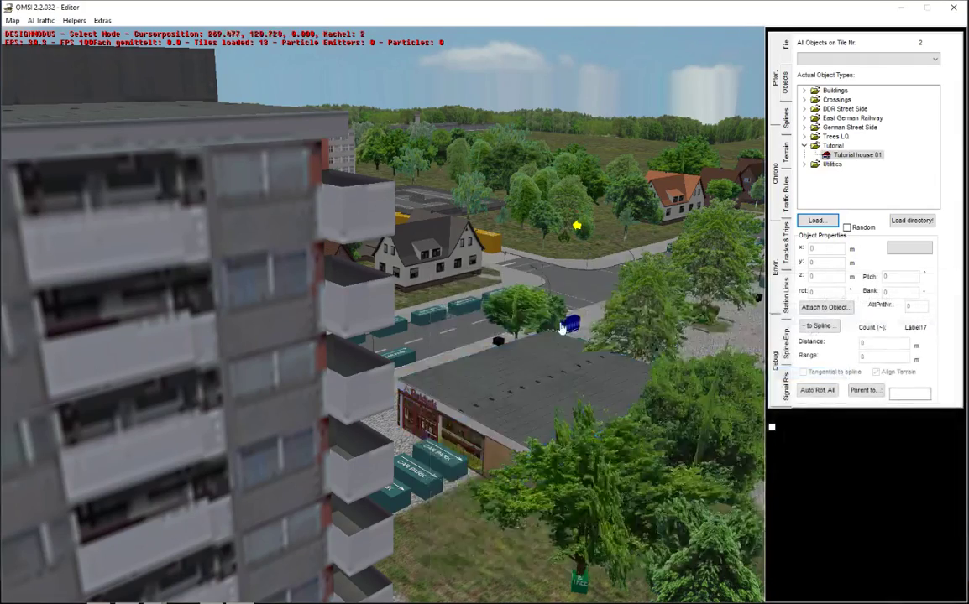
middle_click_drag(561, 328, 580, 139)
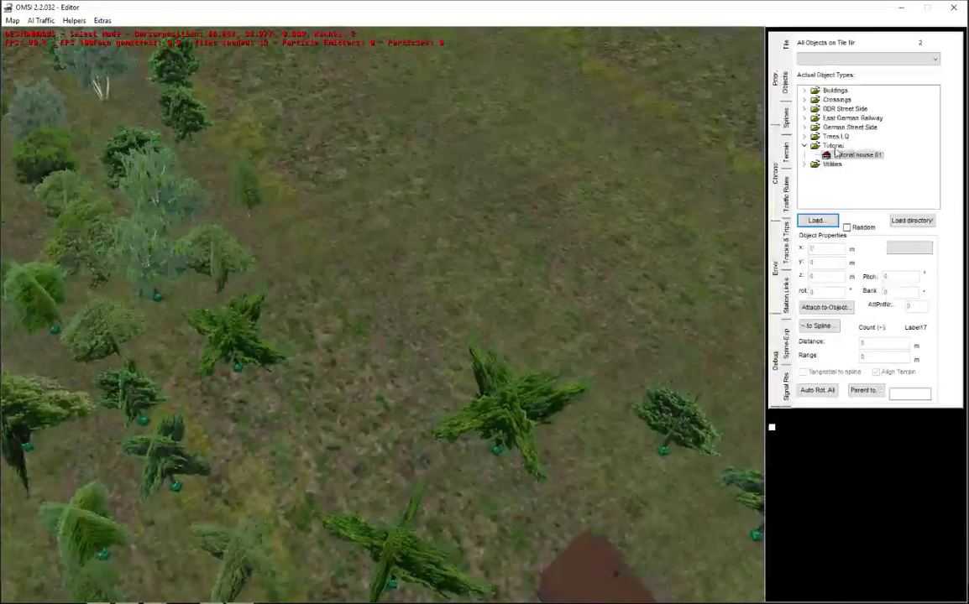
left_click(848, 155)
middle_click_drag(480, 244, 476, 300)
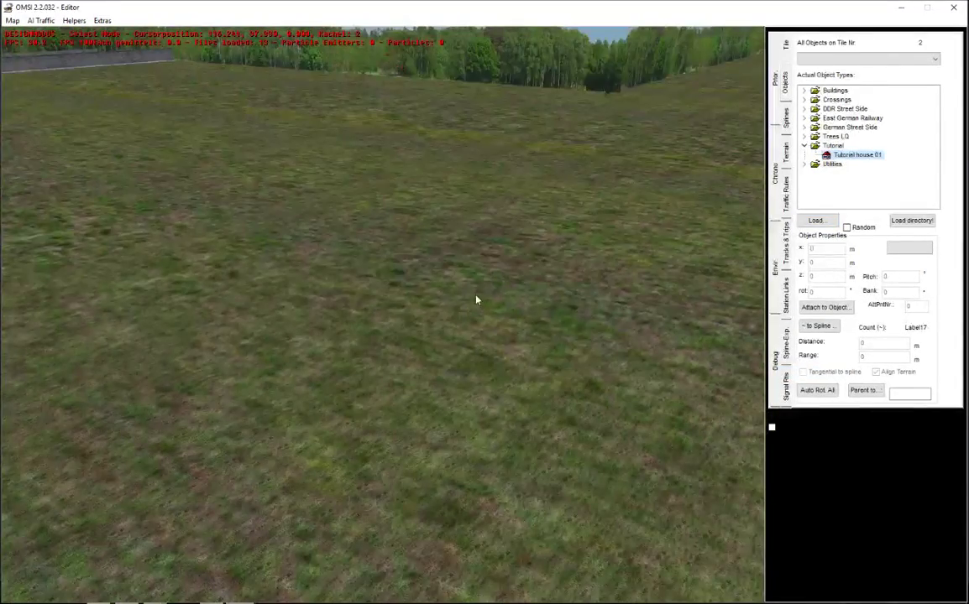
key("Return")
left_click(407, 369)
left_click(526, 393)
Step: Orbit around the placed brick house to inspect each side, then bring up the environment settings
middle_click_drag(519, 458, 564, 451)
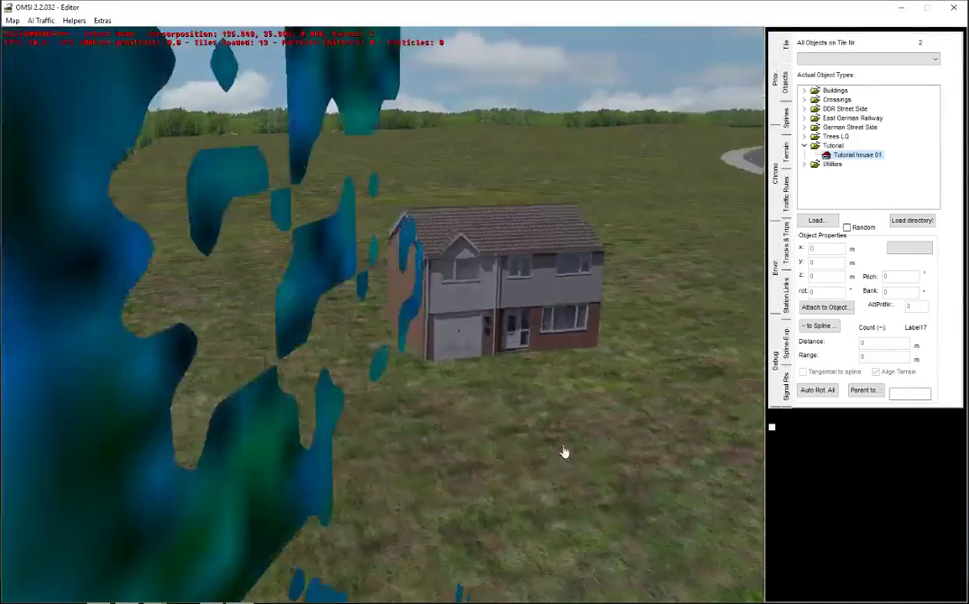
left_click_drag(556, 370, 534, 507)
middle_click_drag(452, 448, 508, 446)
left_click_drag(521, 476, 498, 339)
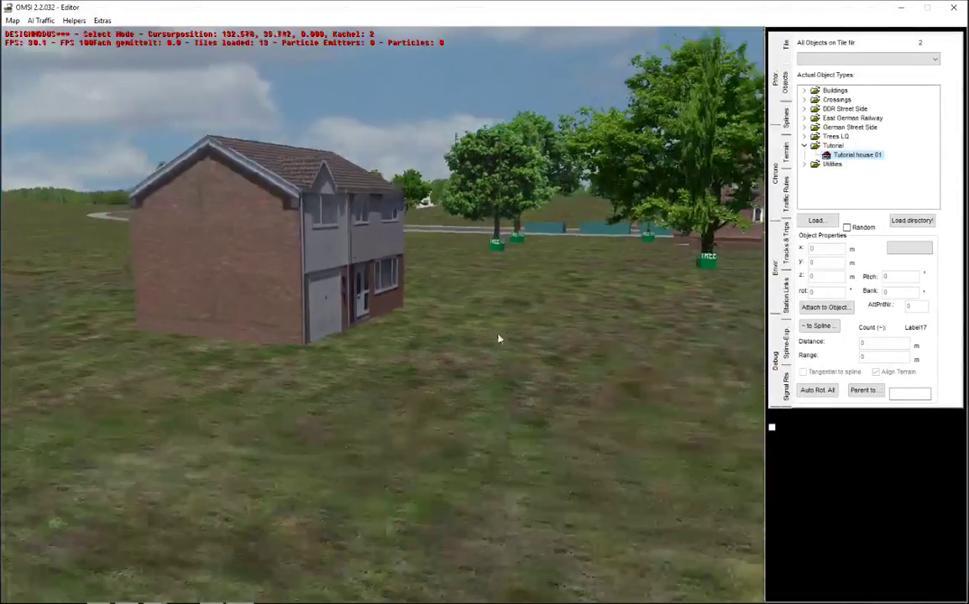
middle_click_drag(499, 339, 568, 369)
middle_click_drag(417, 430, 369, 337)
left_click(370, 338)
right_click_drag(369, 338, 590, 410)
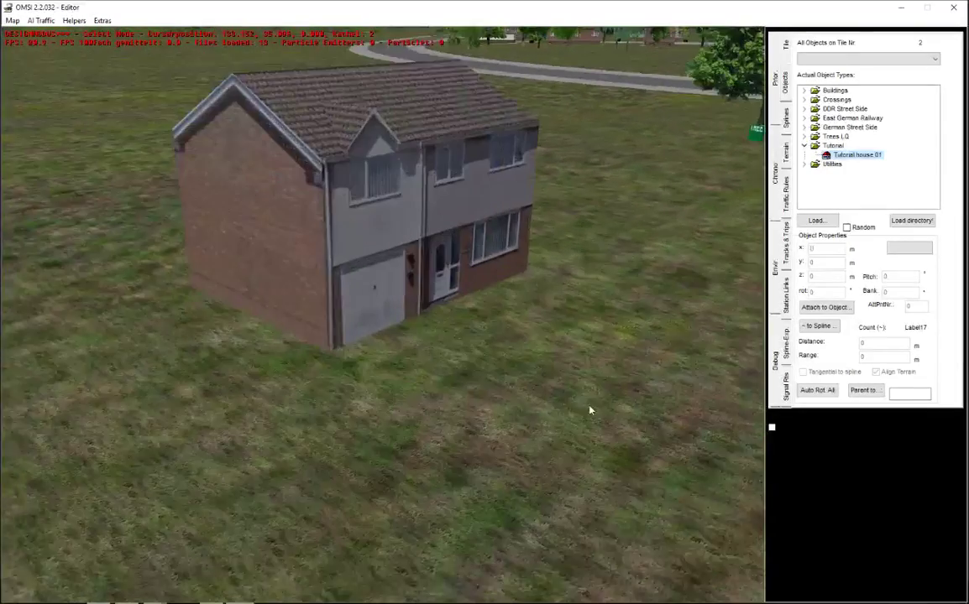
left_click(778, 256)
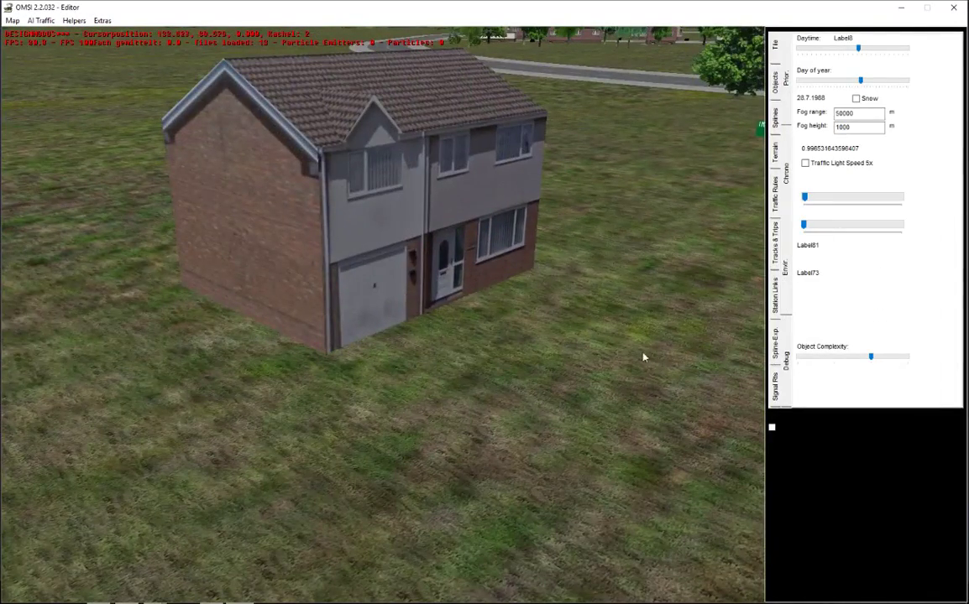
Step: Drag the Daytime slider to night and back to full daylight to preview the house
right_click_drag(644, 357, 755, 208)
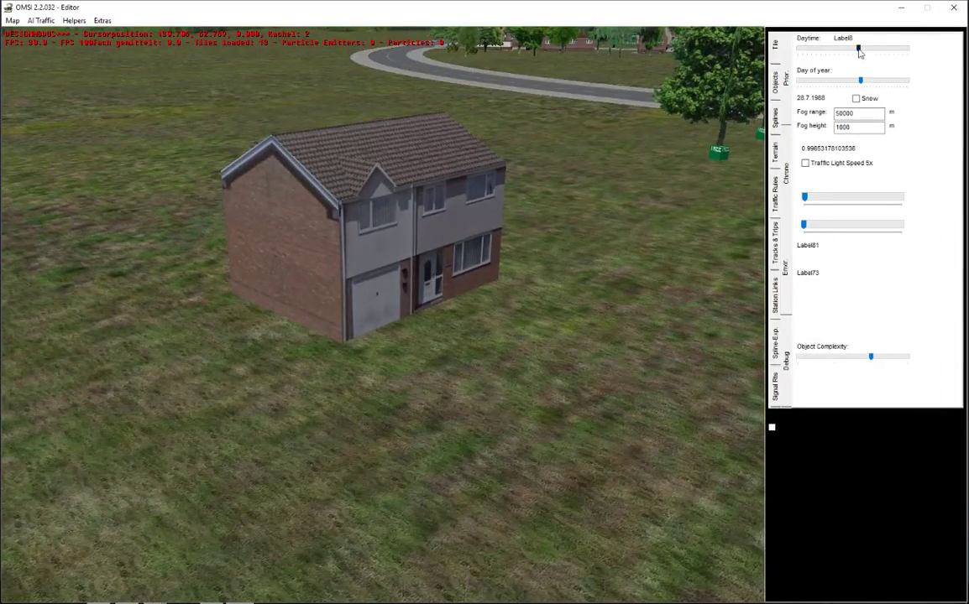
left_click_drag(859, 49, 802, 55)
middle_click_drag(583, 284, 606, 220)
left_click_drag(802, 54, 858, 49)
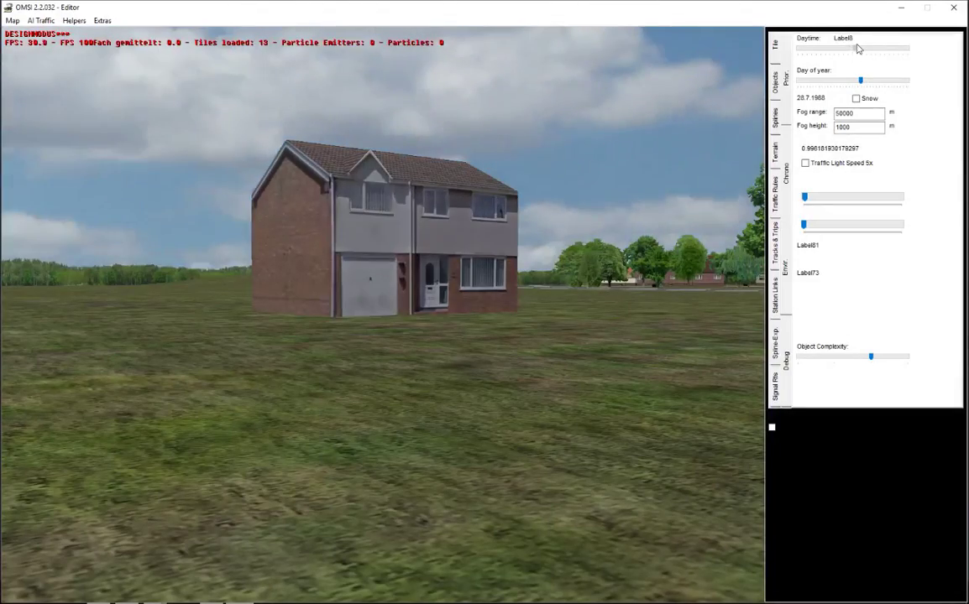
middle_click_drag(546, 258, 538, 270)
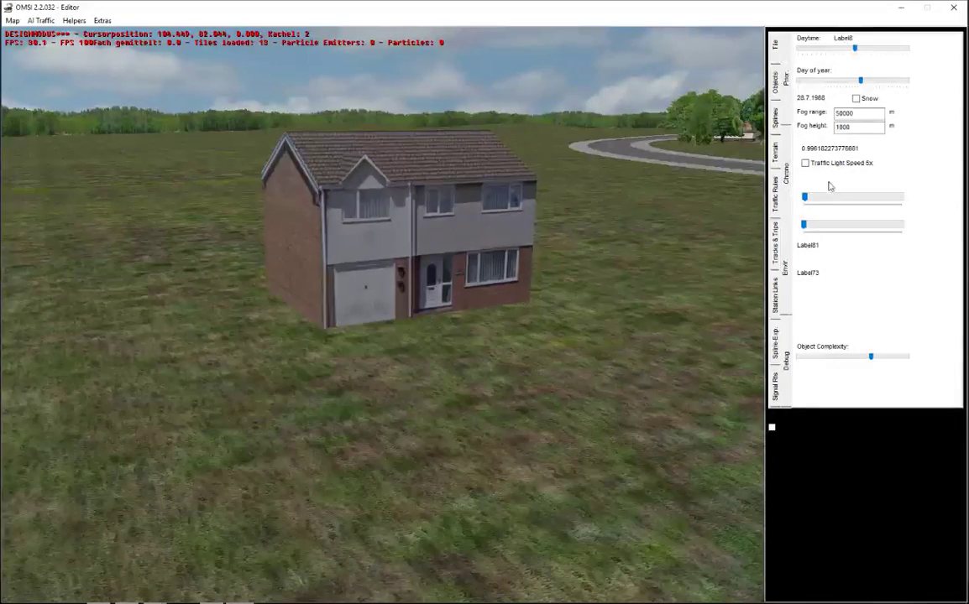
Step: Turn Snow on, orbit the house to view it in snow, then turn Snow off
left_click(857, 100)
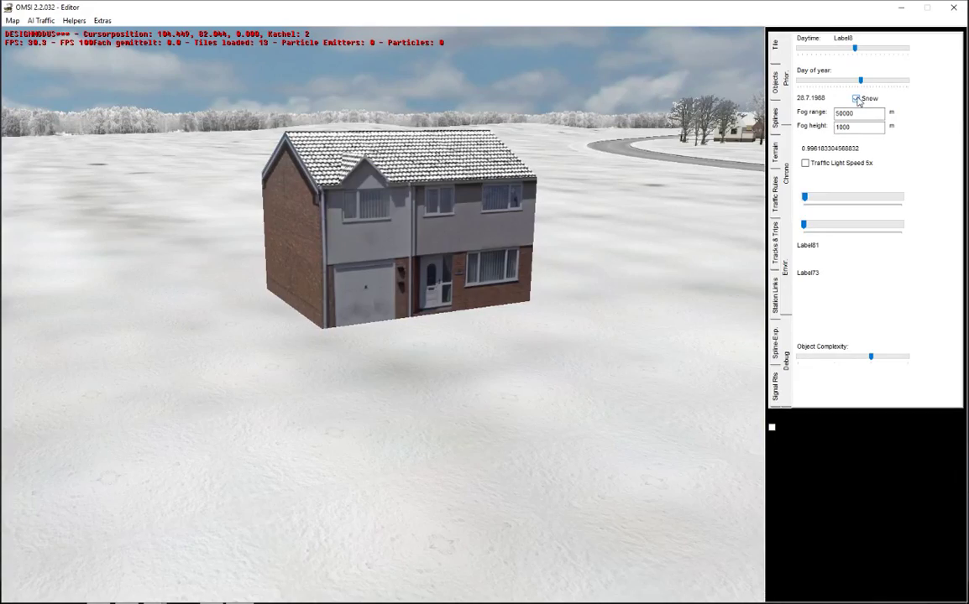
middle_click_drag(633, 283, 736, 301)
middle_click_drag(605, 259, 567, 268)
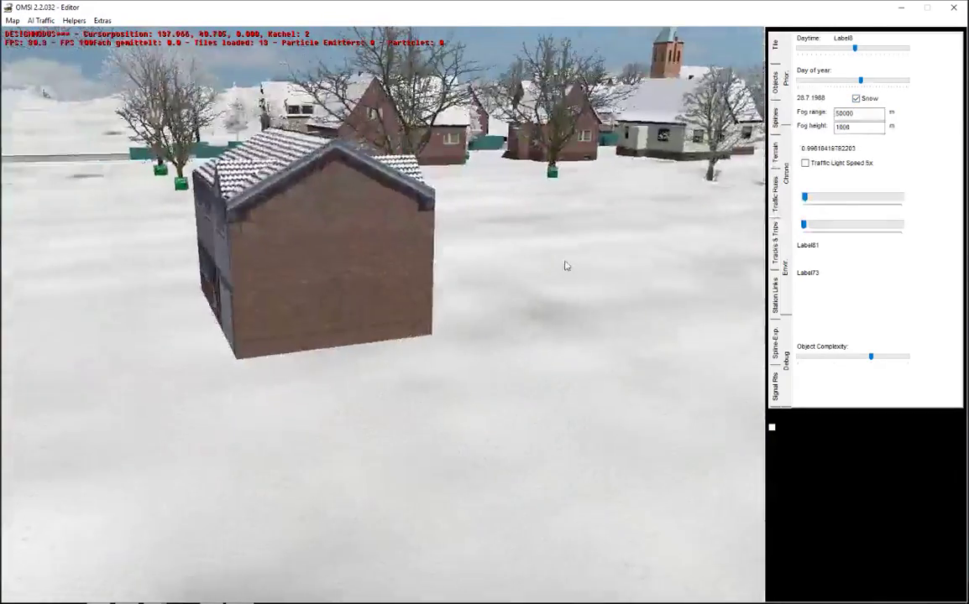
left_click(858, 100)
middle_click_drag(625, 284, 512, 294)
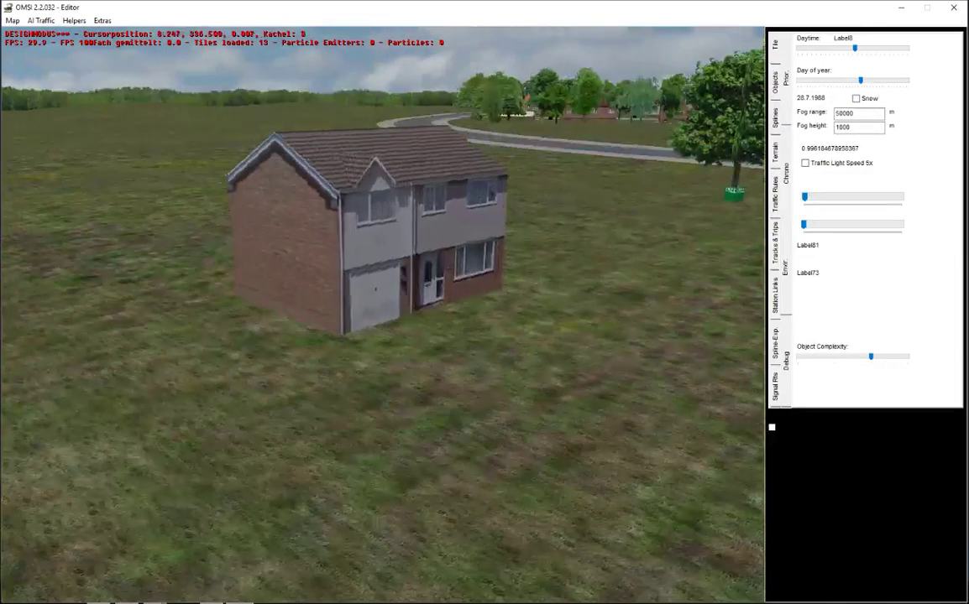
Step: Close the editor without saving the map and launch Blender 2.78 from Steam's Software library
left_click(955, 9)
left_click(497, 319)
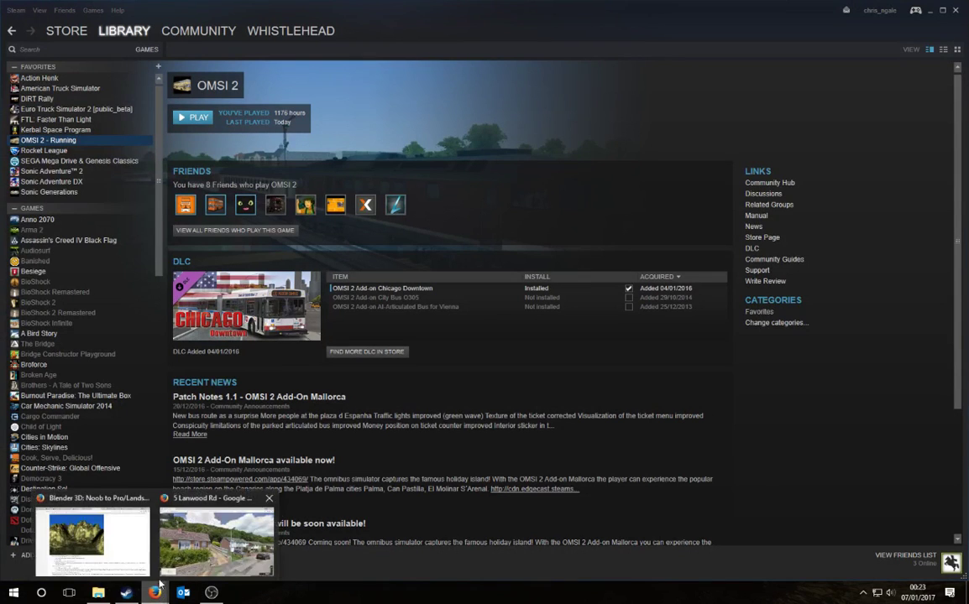
mouse_move(125, 31)
left_click(105, 71)
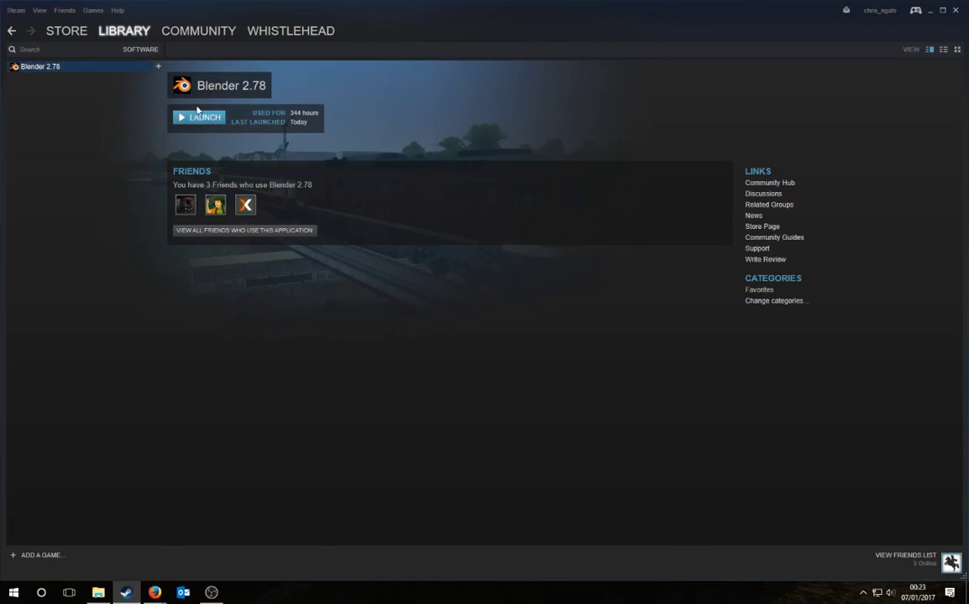
left_click(216, 124)
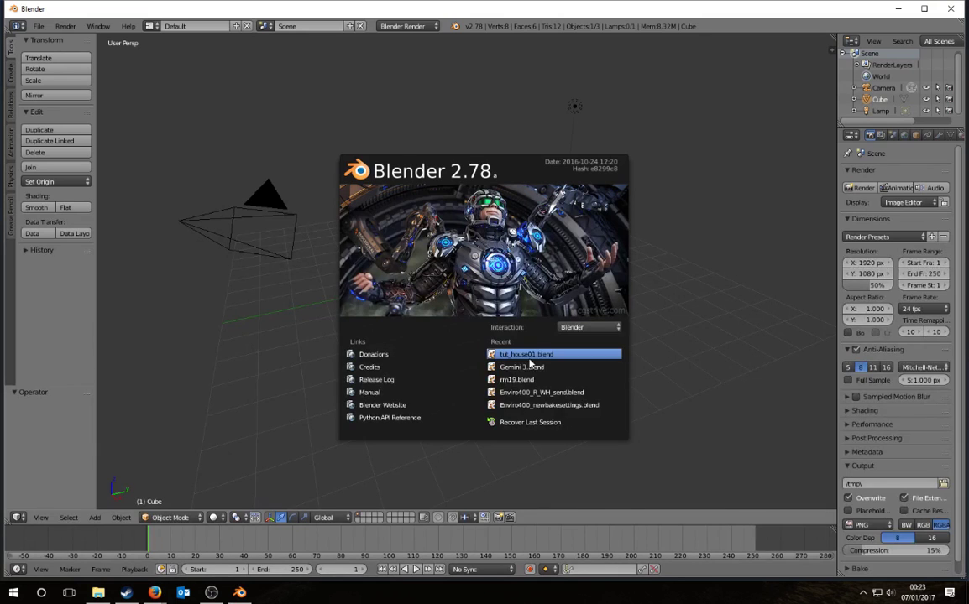
Step: Open tut_house01.blend and assign the tut_house01a material to two selected house faces
left_click(537, 356)
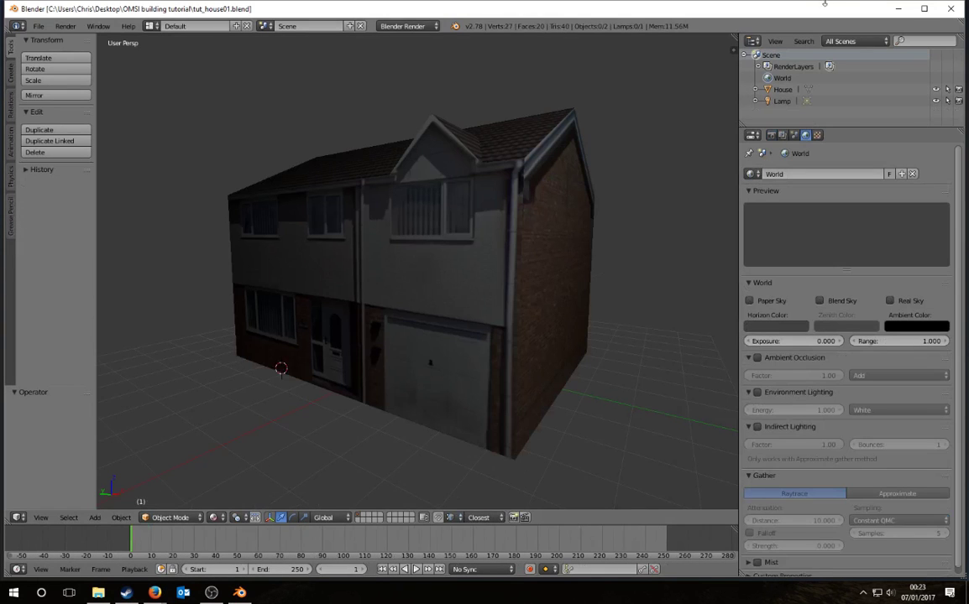
right_click(400, 304)
mouse_move(399, 305)
middle_mouse_down()
mouse_move(375, 320)
mouse_move(396, 233)
mouse_move(418, 304)
middle_mouse_up()
key("Tab")
middle_click_drag(336, 351, 363, 411)
scroll(363, 410, "down", 3)
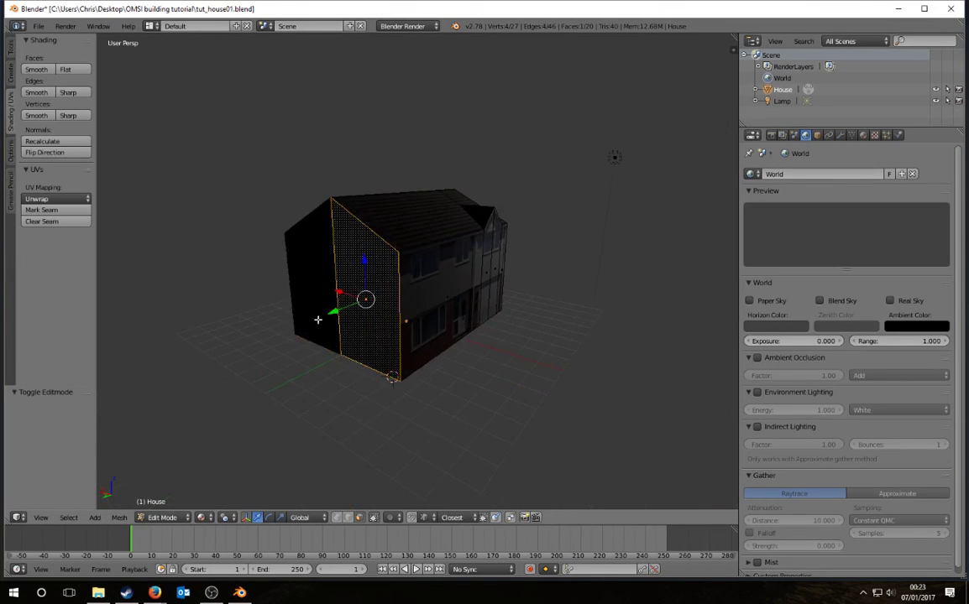
right_click(291, 282, "shift")
middle_click_drag(380, 320, 443, 352)
left_click(863, 135)
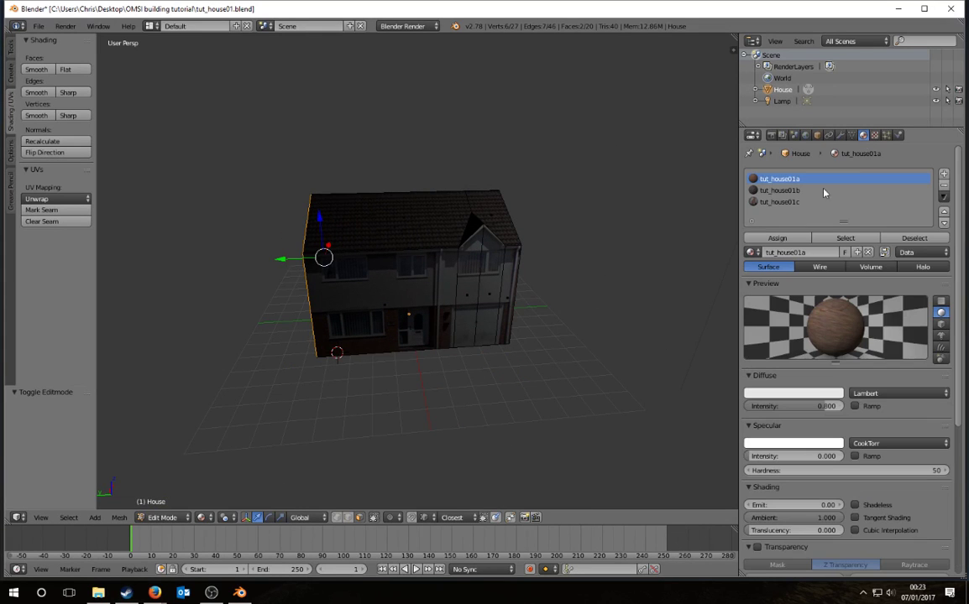
left_click(778, 239)
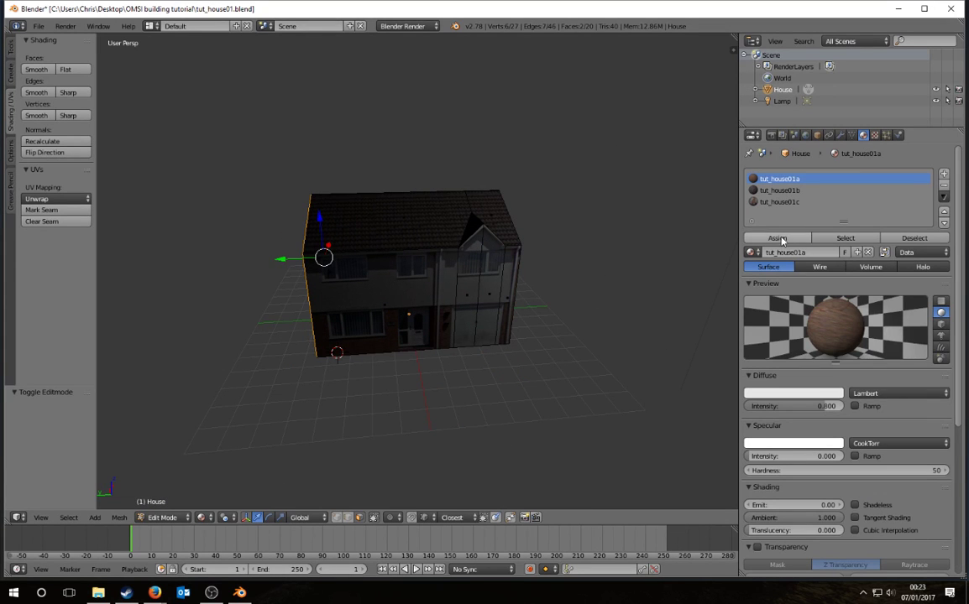
Step: Leave Edit Mode, reorient to a near-level front view, and re-enter Edit Mode on the house
middle_click_drag(410, 286, 460, 289)
key("Tab")
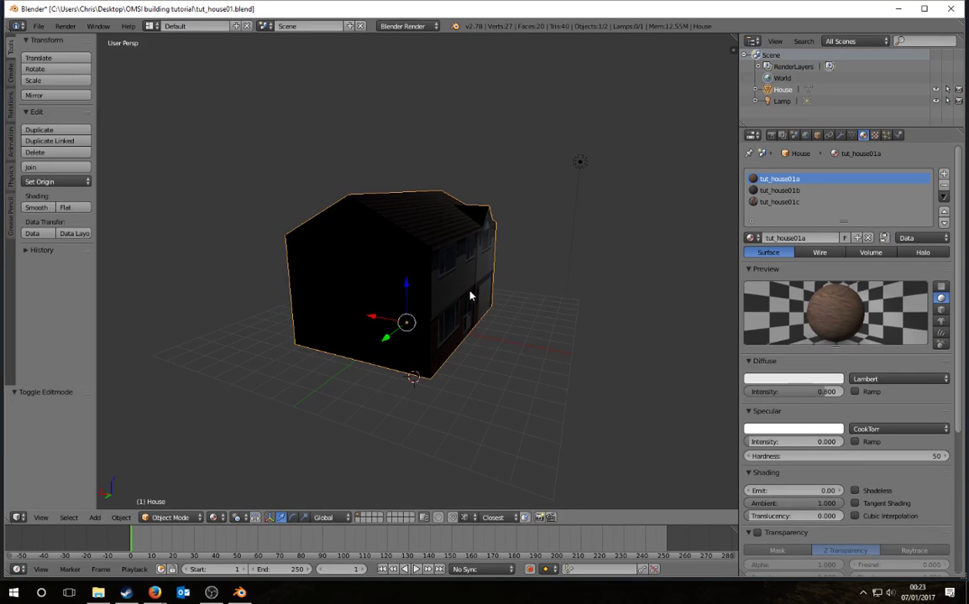
key("a")
right_click(571, 167)
middle_click_drag(569, 168, 602, 209)
scroll(601, 209, "down", 2)
middle_click_drag(540, 220, 271, 355)
right_click(421, 276)
key("Tab")
scroll(435, 287, "up", 3)
Step: Select both gable-end faces, switch to Back Ortho and UV-unwrap them with Project From View
right_click(442, 329, "shift")
right_click(520, 297, "shift")
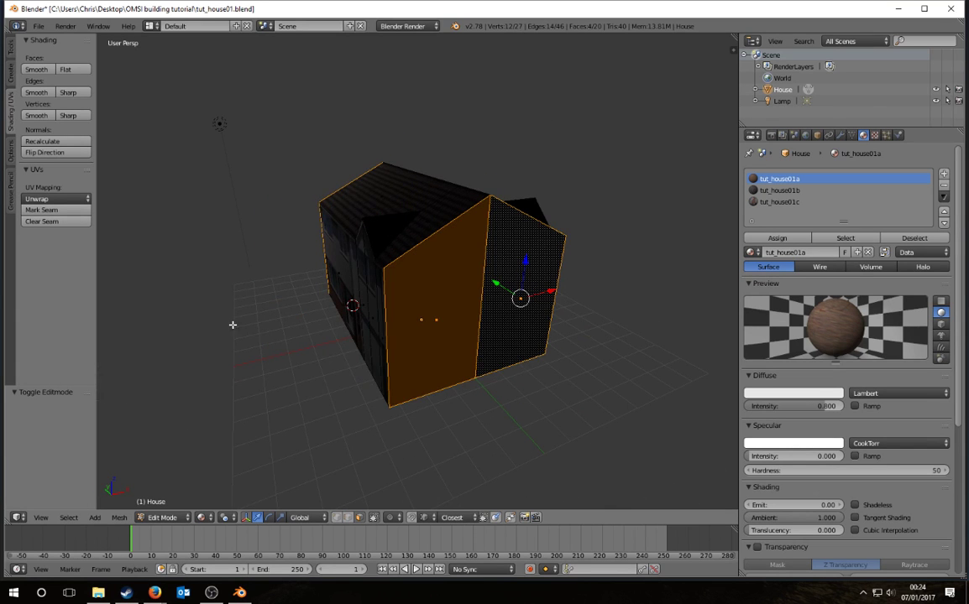
middle_click_drag(232, 325, 424, 309)
right_click(385, 295)
right_click(291, 282, "shift")
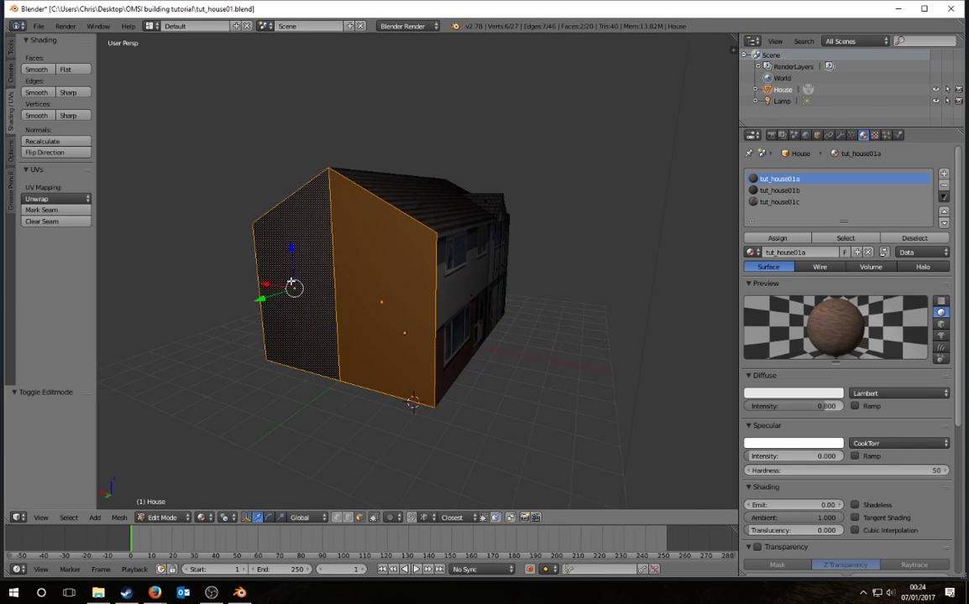
key("KP_1")
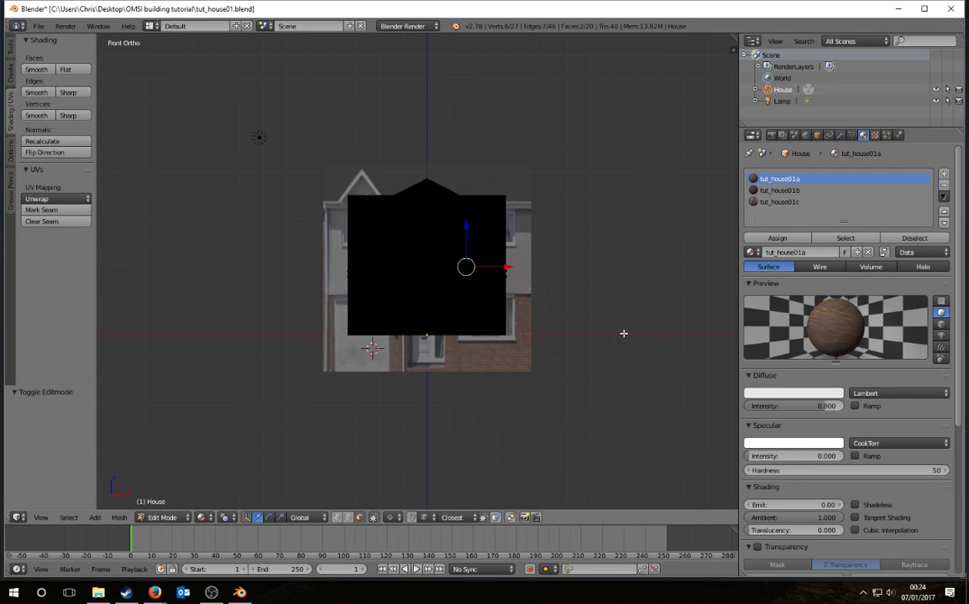
key("ctrl+KP_1")
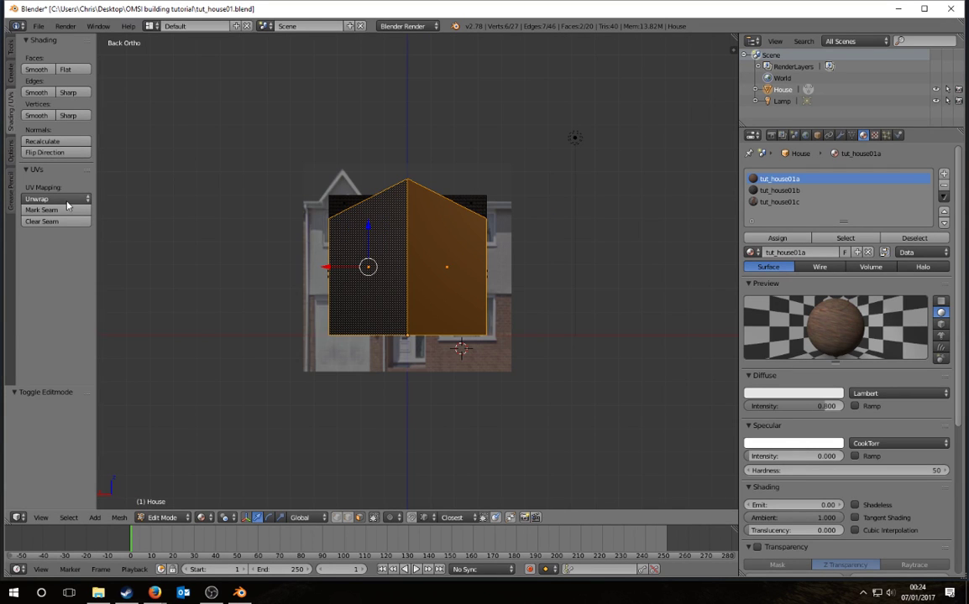
left_click(68, 199)
left_click(81, 305)
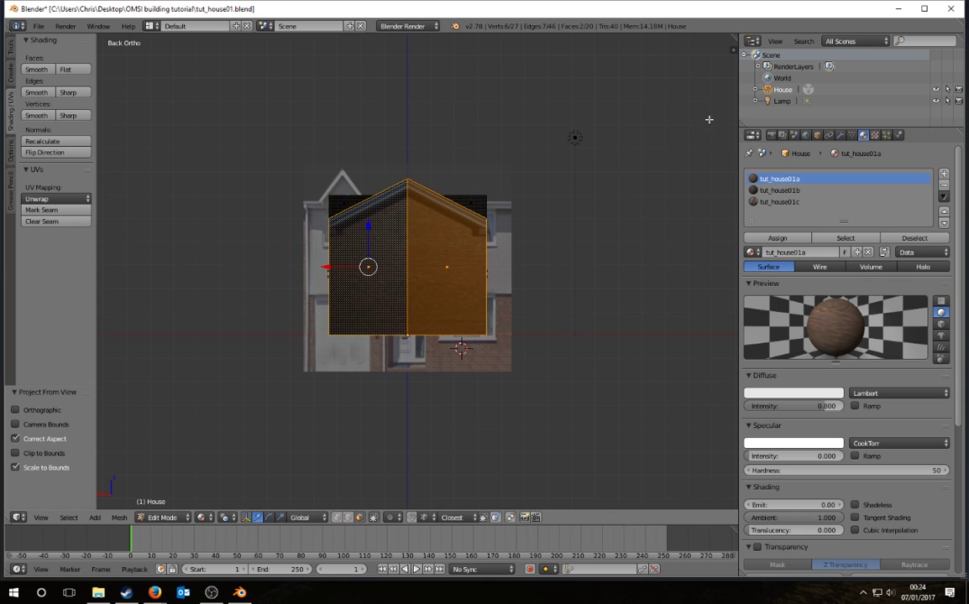
scroll(676, 178, "up", 5)
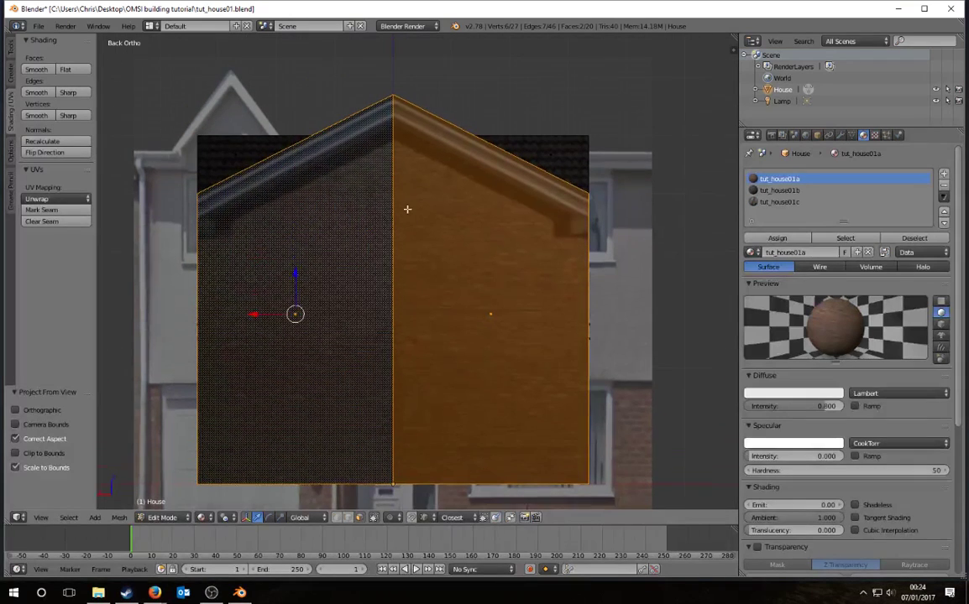
left_click_drag(732, 51, 793, 59)
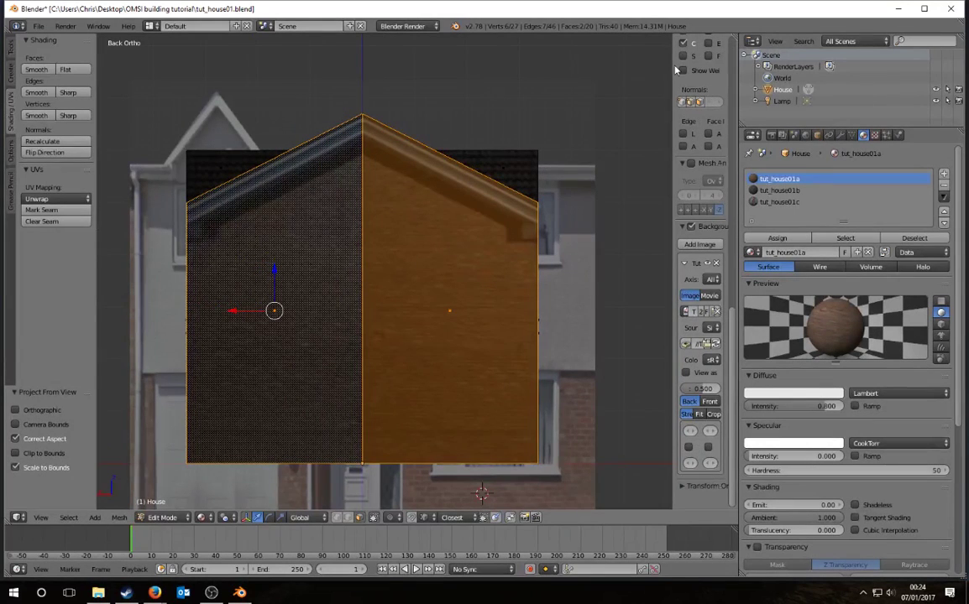
left_click_drag(675, 57, 485, 44)
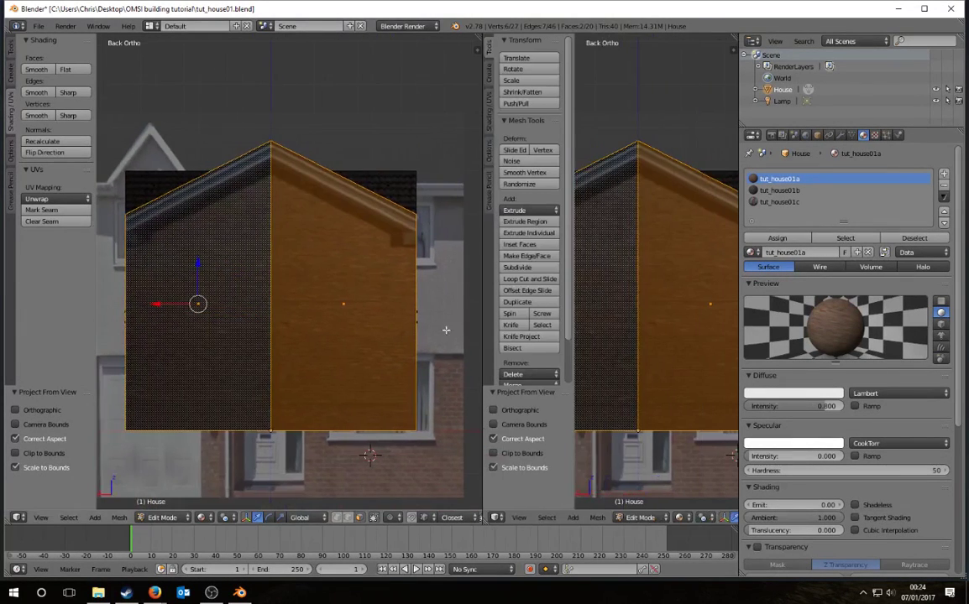
Step: Split the view and load Tut_house01a.png in a UV/Image Editor beside the model
left_click(494, 517)
left_click(525, 428)
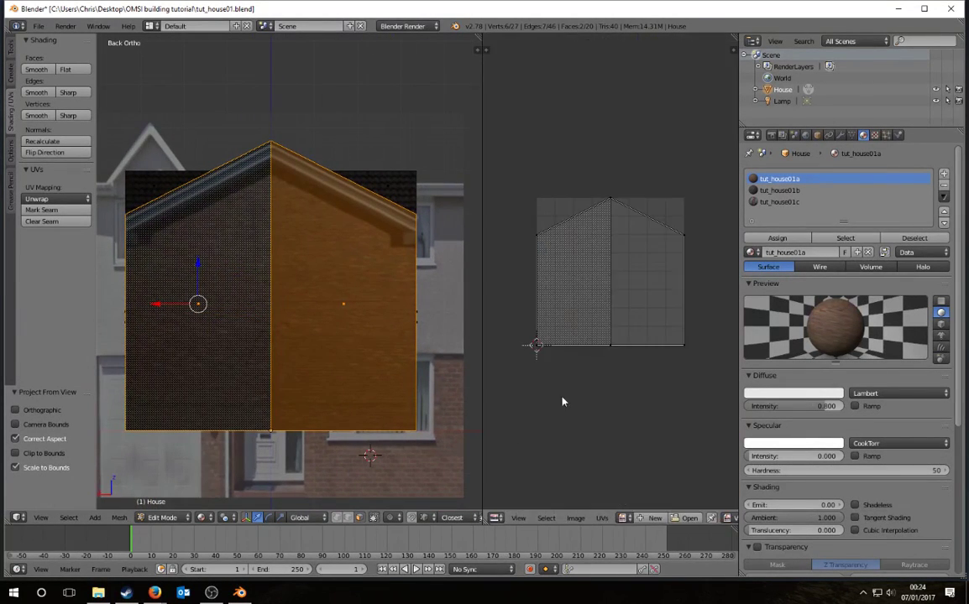
left_click(622, 519)
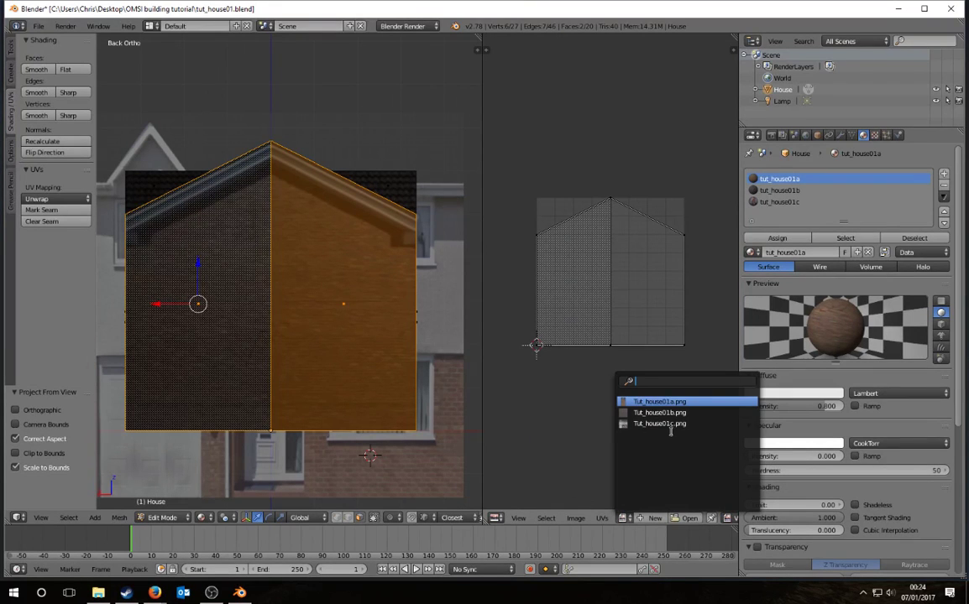
left_click(661, 402)
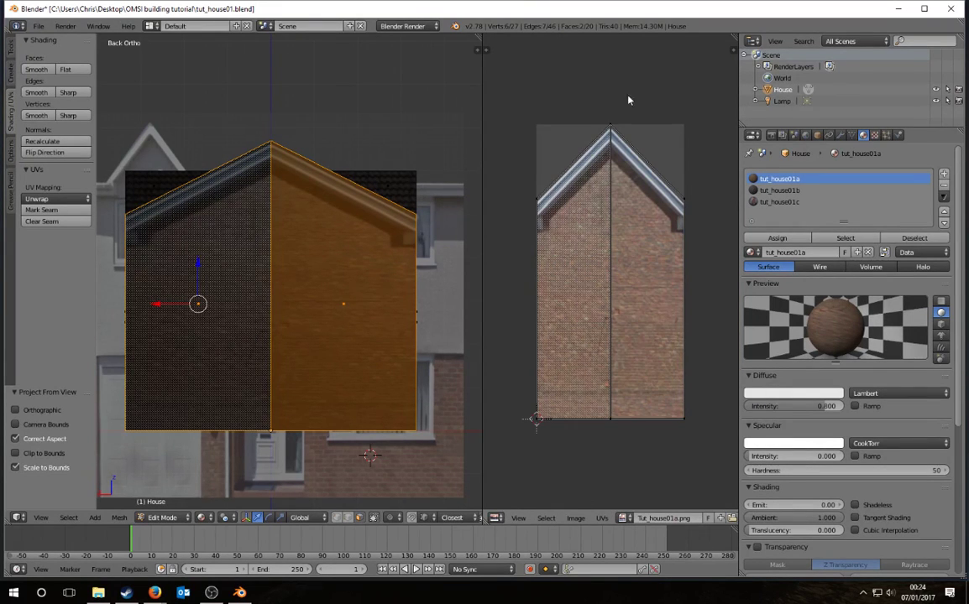
Step: Shift all gable UVs vertically onto the brick gable, then leave Edit Mode
key("a")
left_click(497, 242)
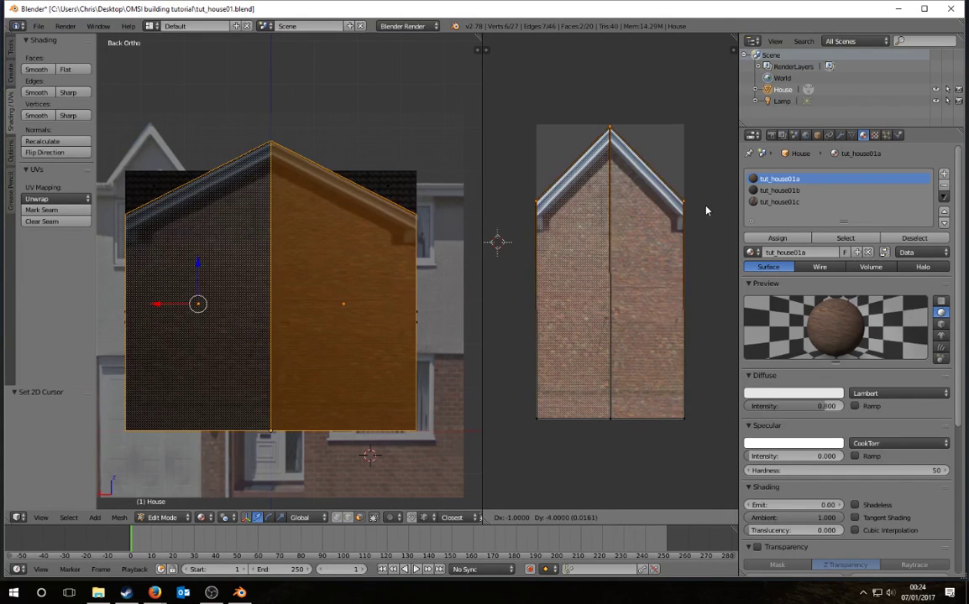
key("g")
key("y")
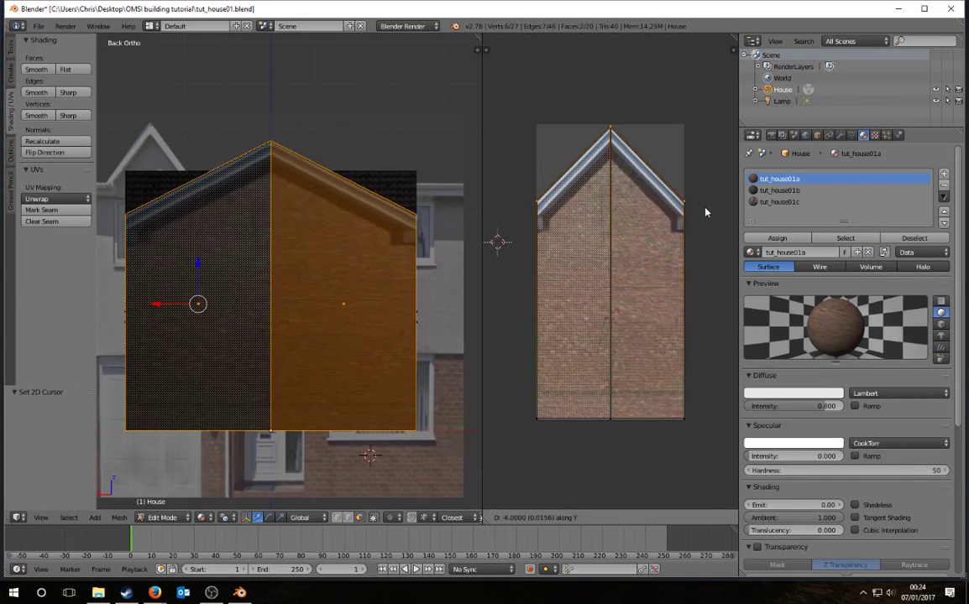
key("Return")
left_click(680, 137)
key("Tab")
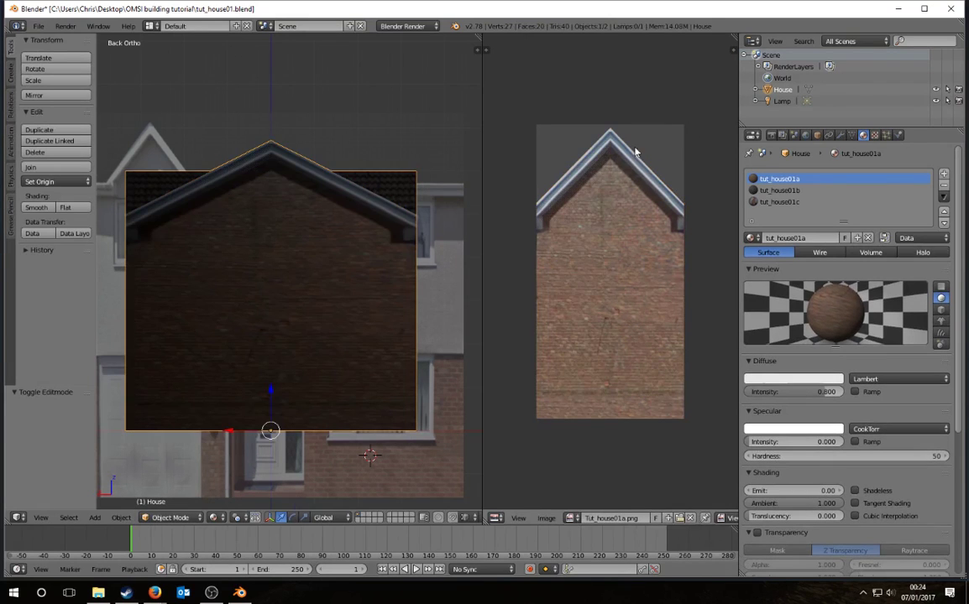
Step: Deselect everything and export the house via File > Export > DirectX as tut_house01.x
key("a")
left_click(38, 26)
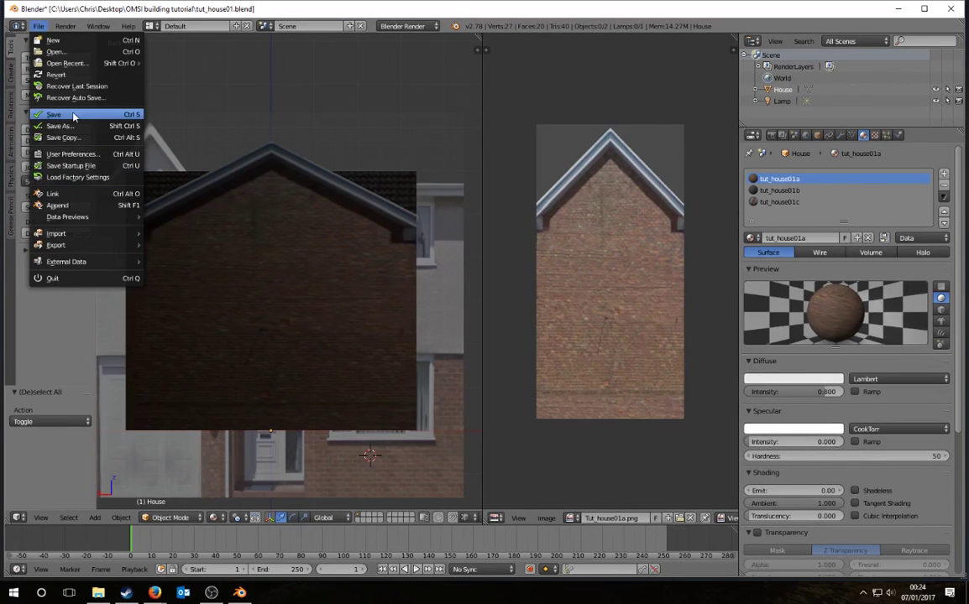
left_click(39, 26)
mouse_move(76, 245)
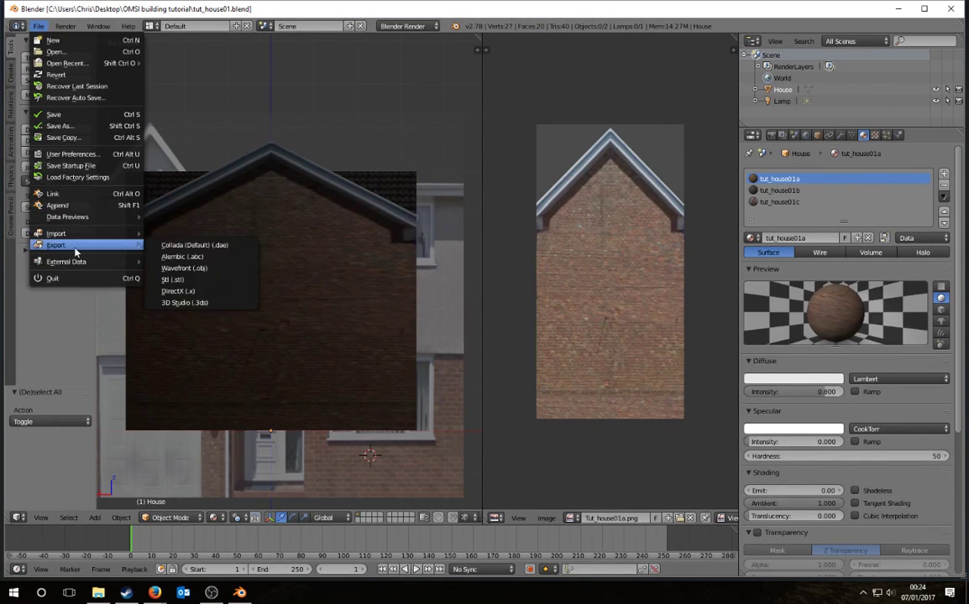
left_click(199, 297)
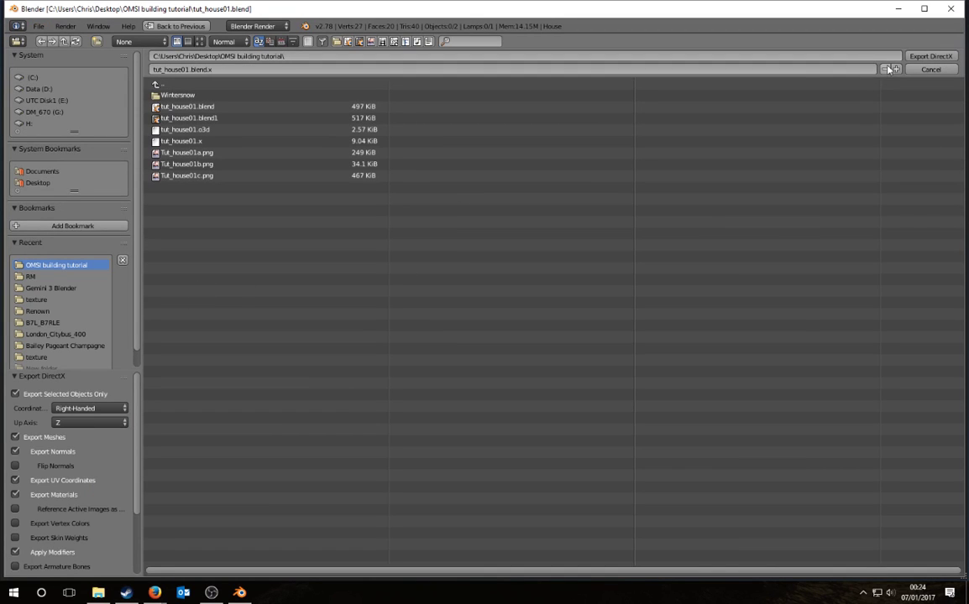
left_click(210, 69)
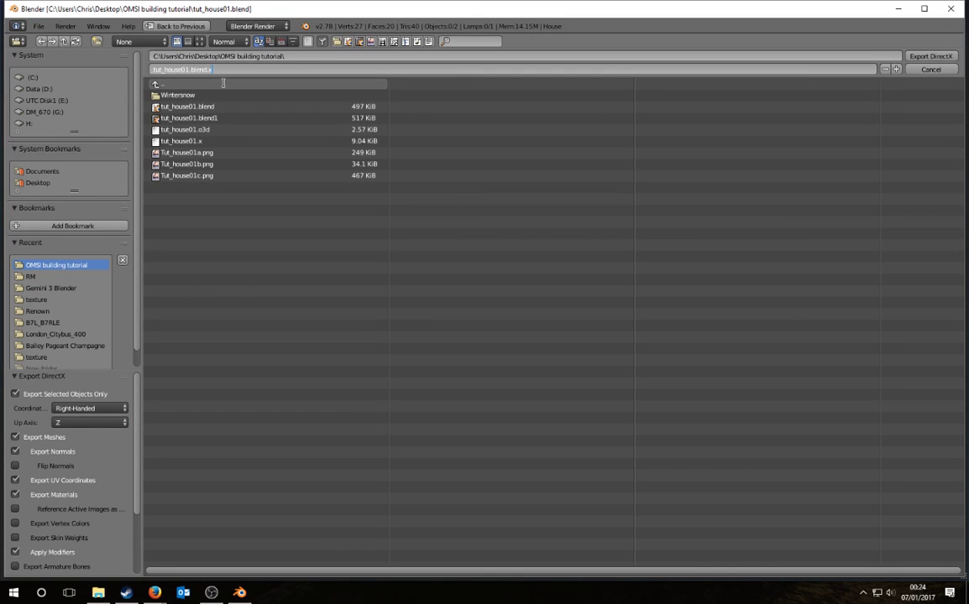
key("BackSpace")
key("Return")
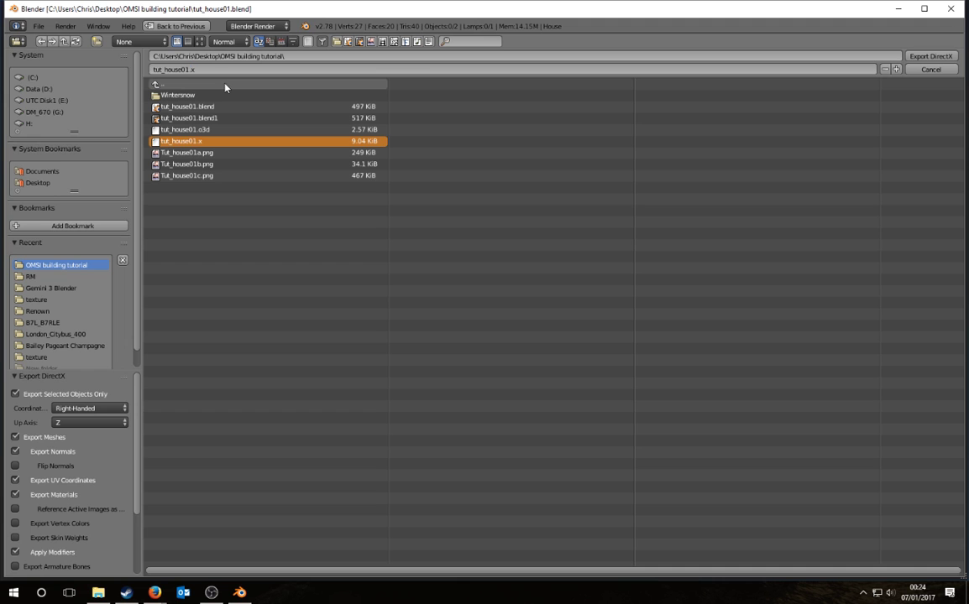
left_click(927, 58)
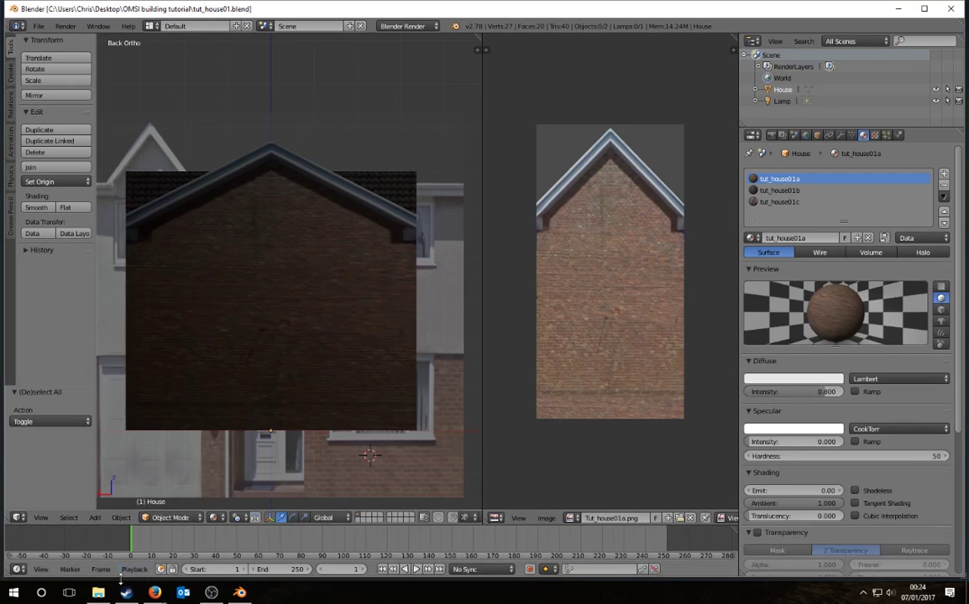
key("alt+Tab")
Step: Launch OmsiXConv.exe from common\OMSI 2\SDK and convert tut_house01.x to O3D
double_click(661, 188)
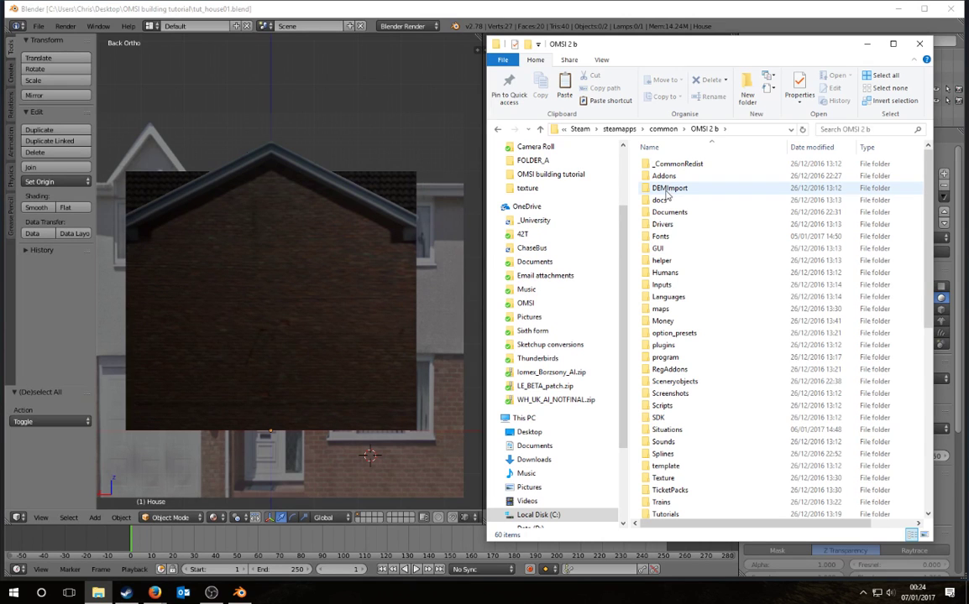
left_click(659, 130)
double_click(676, 176)
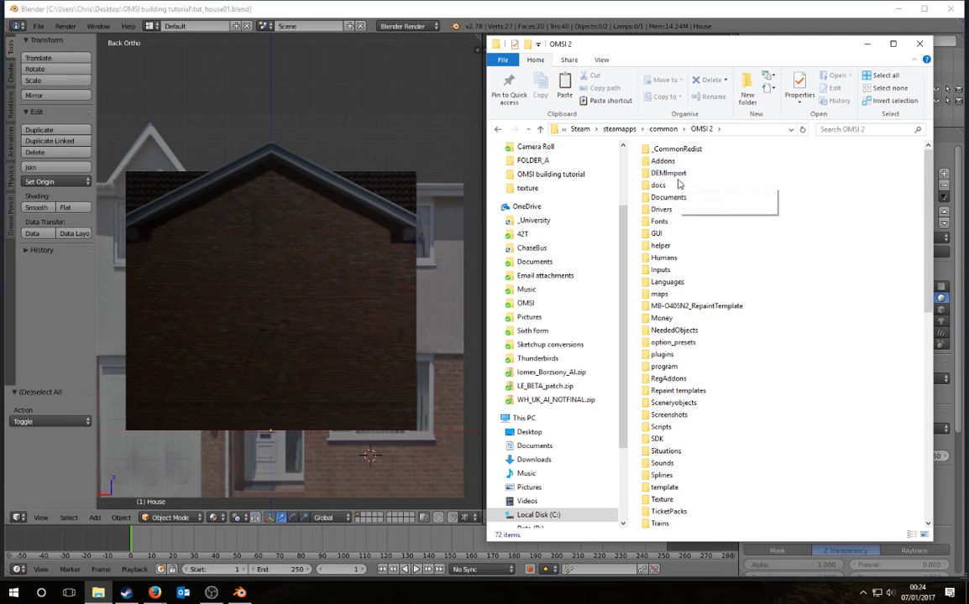
scroll(704, 334, "down", 10)
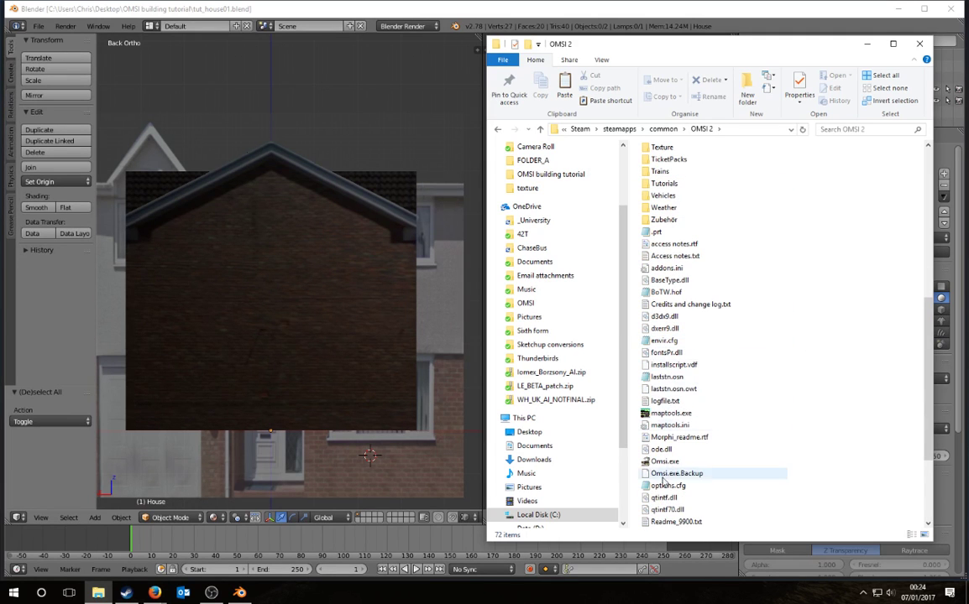
scroll(659, 294, "up", 6)
double_click(658, 303)
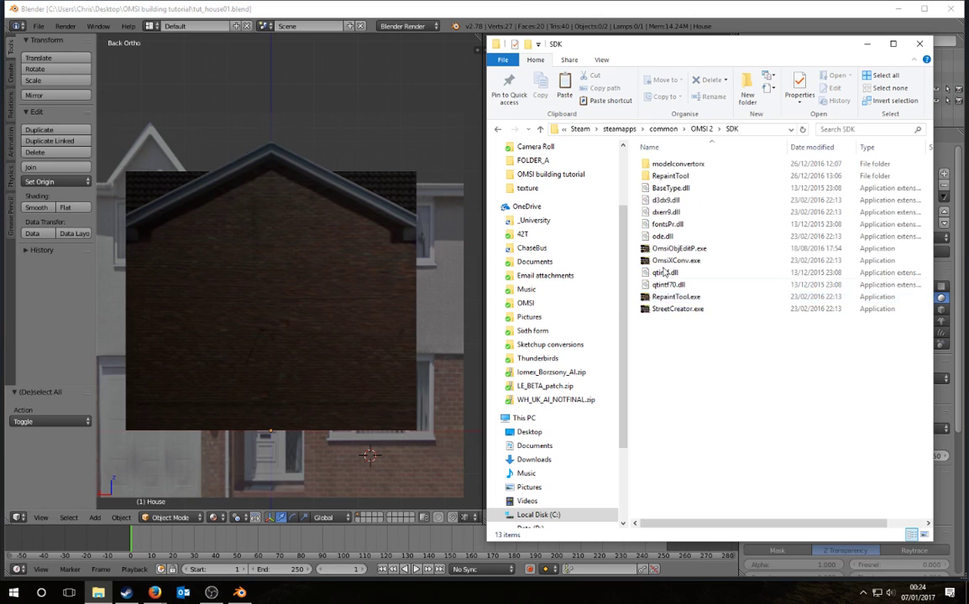
double_click(677, 261)
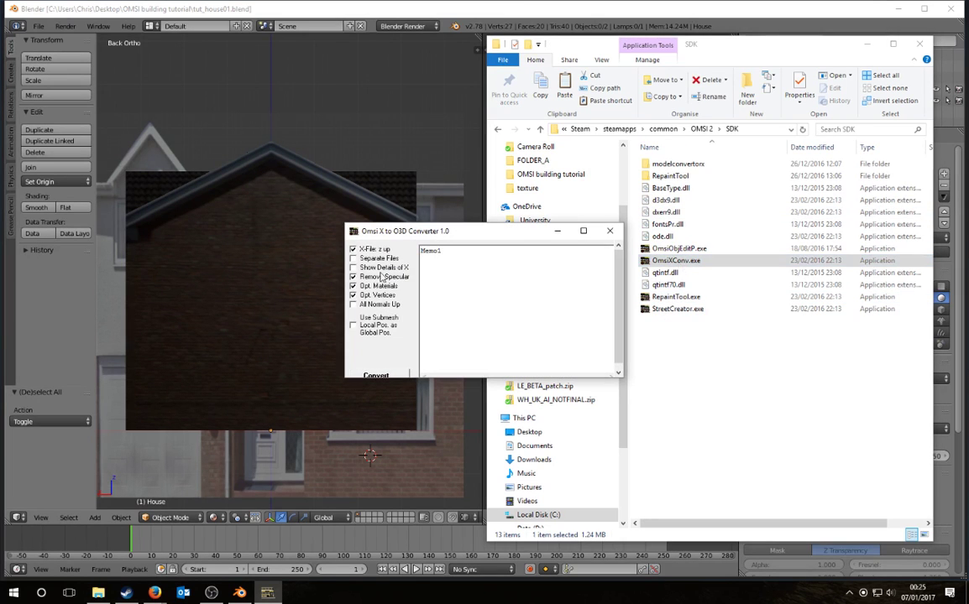
left_click(397, 374)
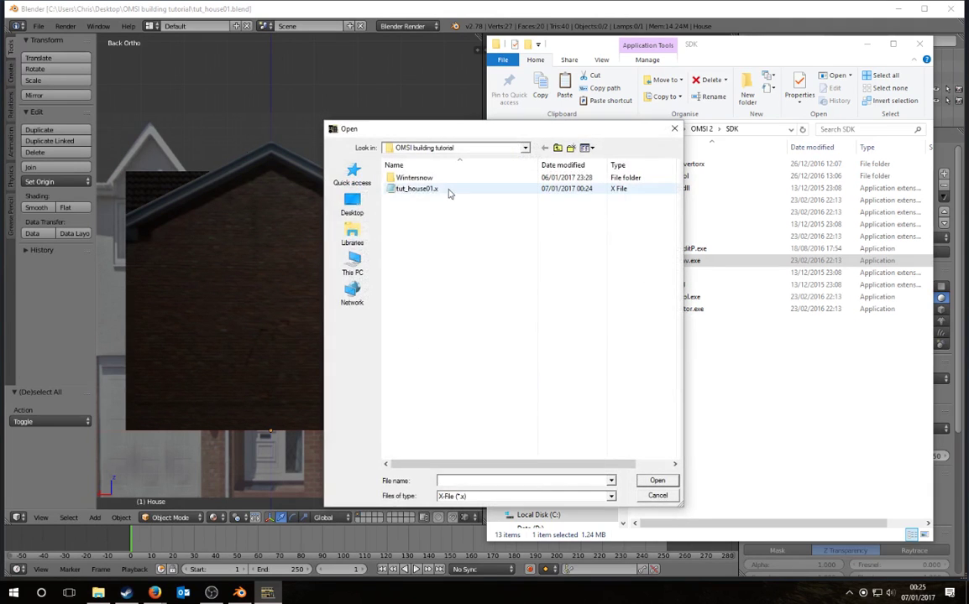
double_click(417, 190)
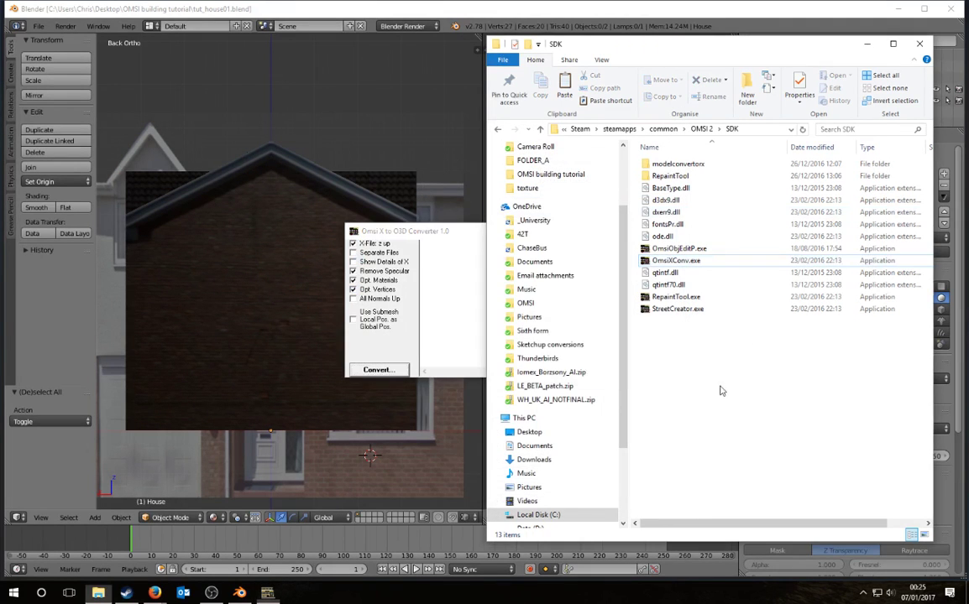
Step: Copy tut_house01.o3d into OMSI 2\Sceneryobjects\_tutorial\Model, replacing the older file
left_click(555, 238)
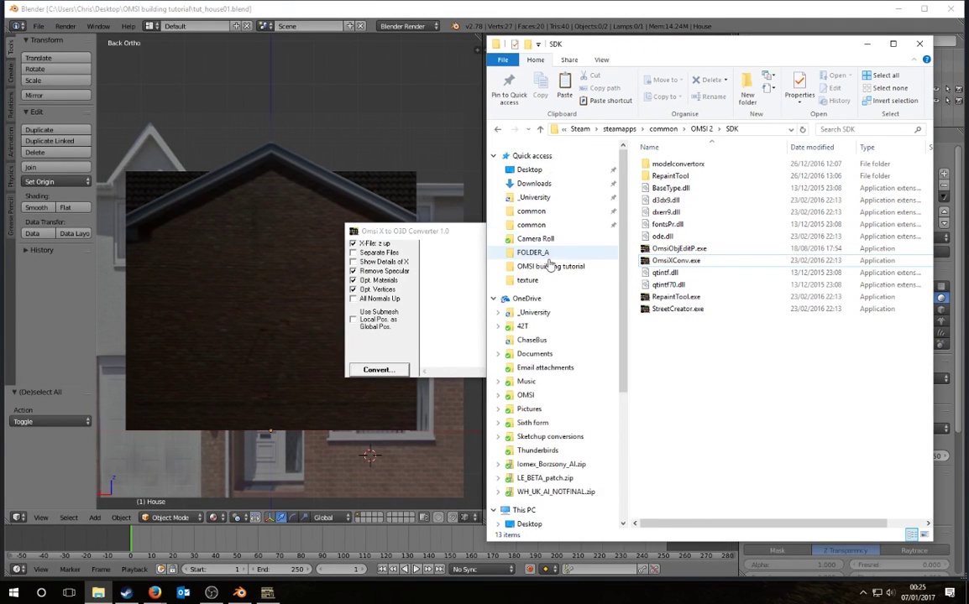
left_click(686, 201)
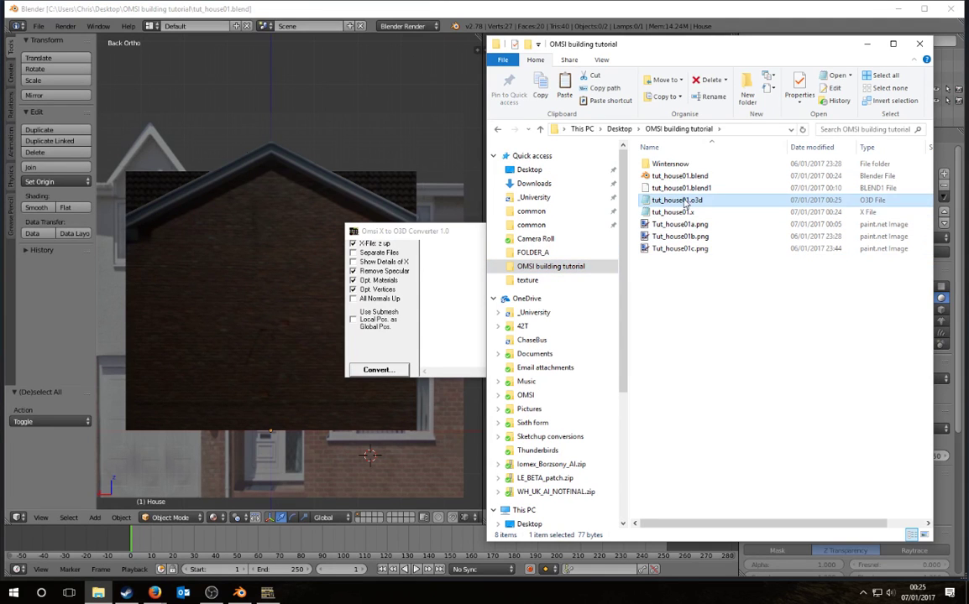
left_click(544, 213)
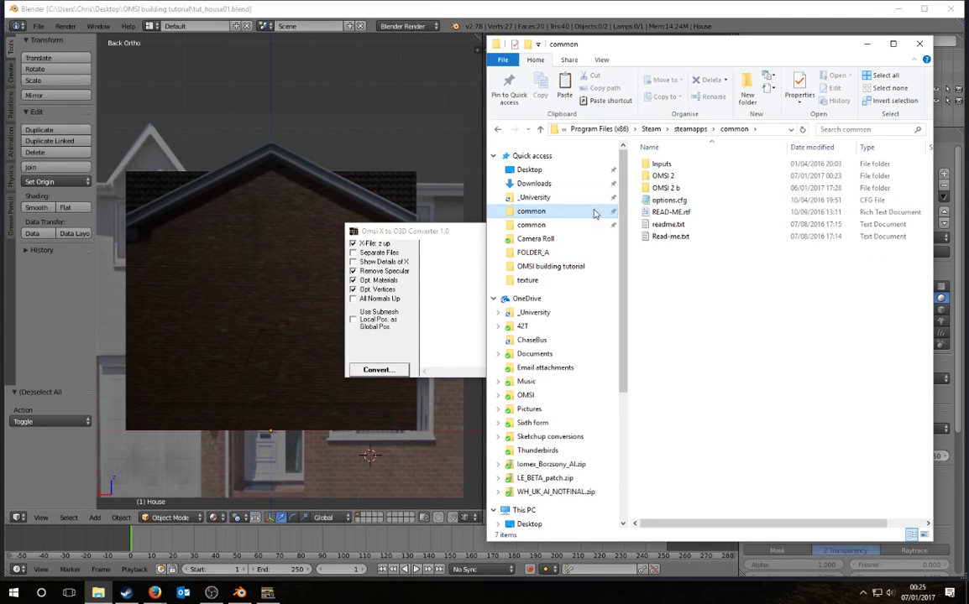
double_click(678, 180)
scroll(632, 285, "down", 7)
scroll(631, 315, "up", 3)
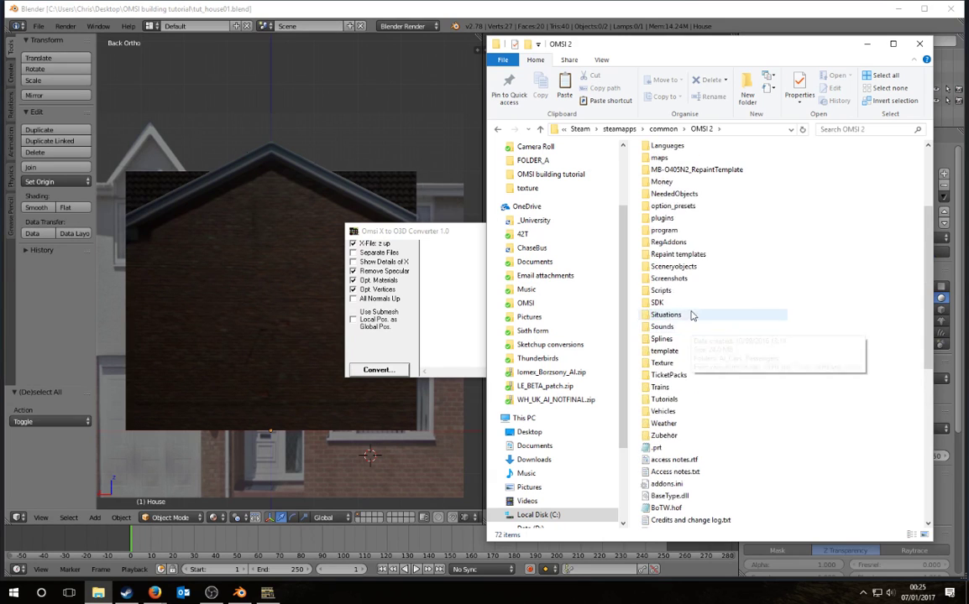
double_click(689, 266)
double_click(676, 163)
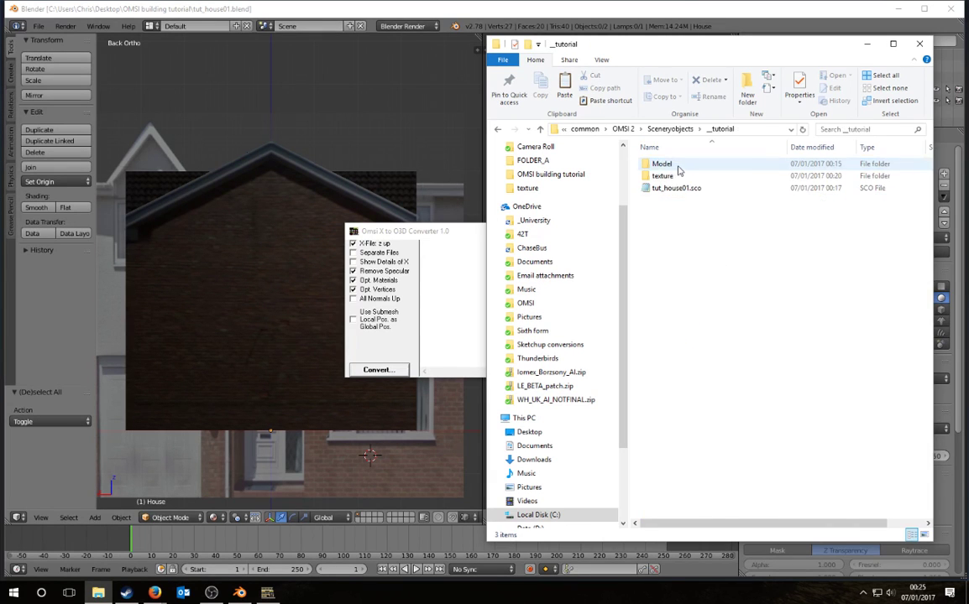
double_click(663, 164)
key("ctrl+v")
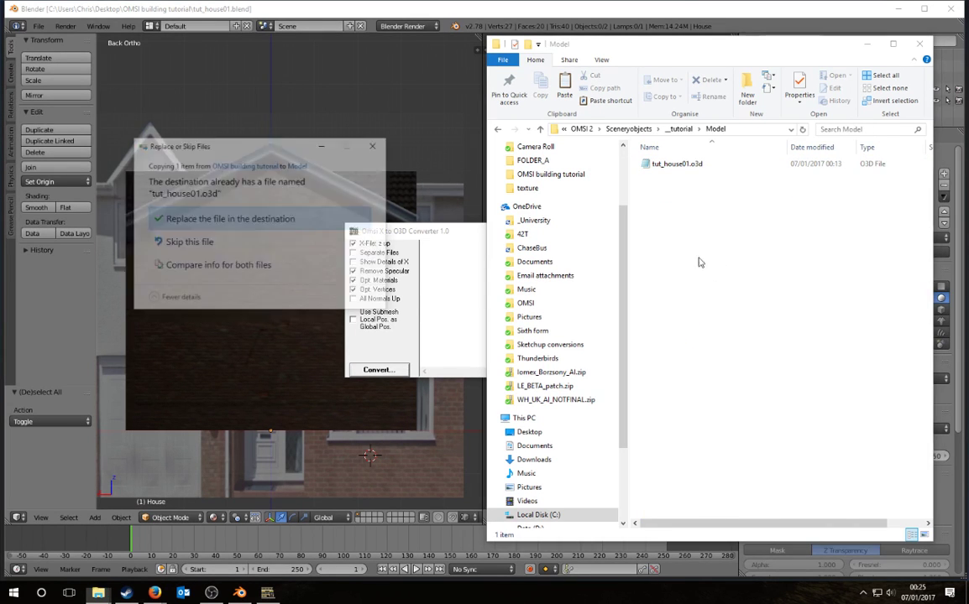
left_click(243, 216)
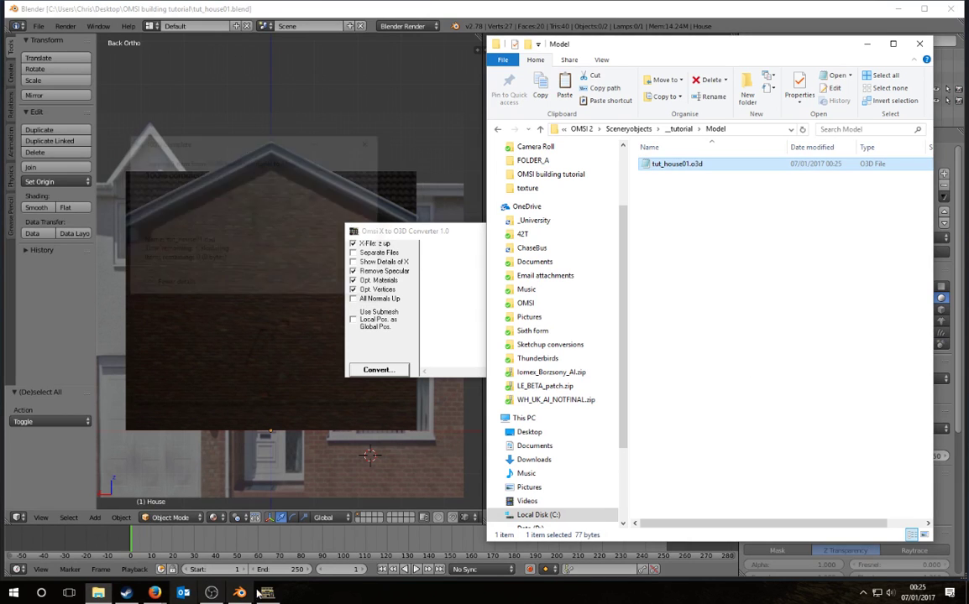
left_click(131, 594)
Step: Minimize Blender, Steam and File Explorer, and close the X to O3D converter
left_click(194, 118)
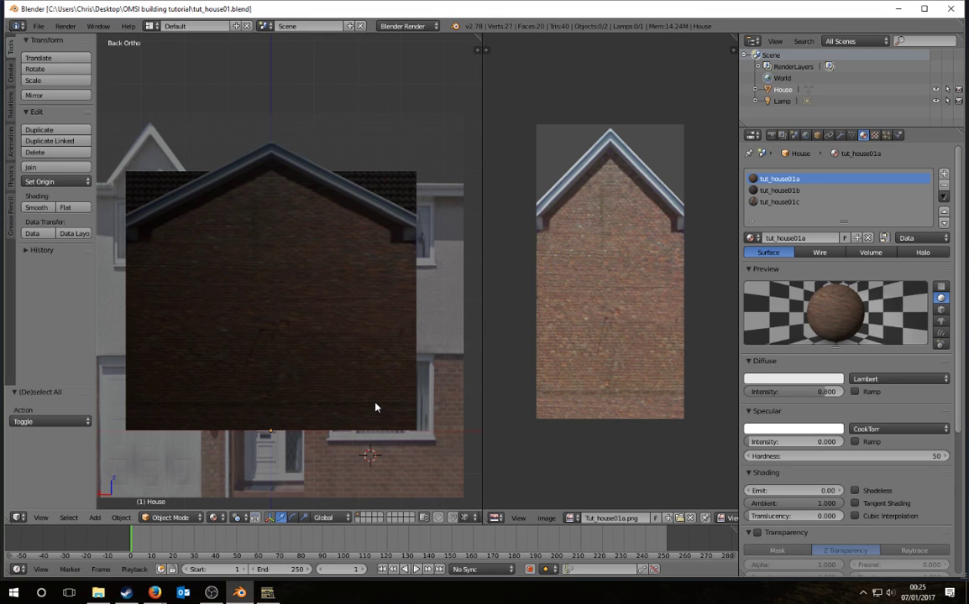
scroll(375, 407, "down", 3)
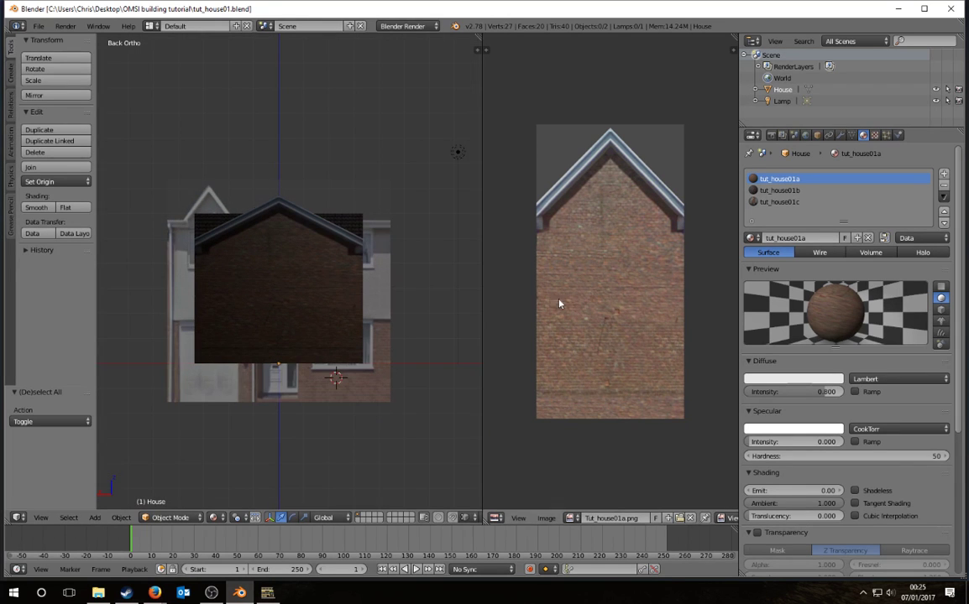
left_click(898, 8)
left_click(929, 11)
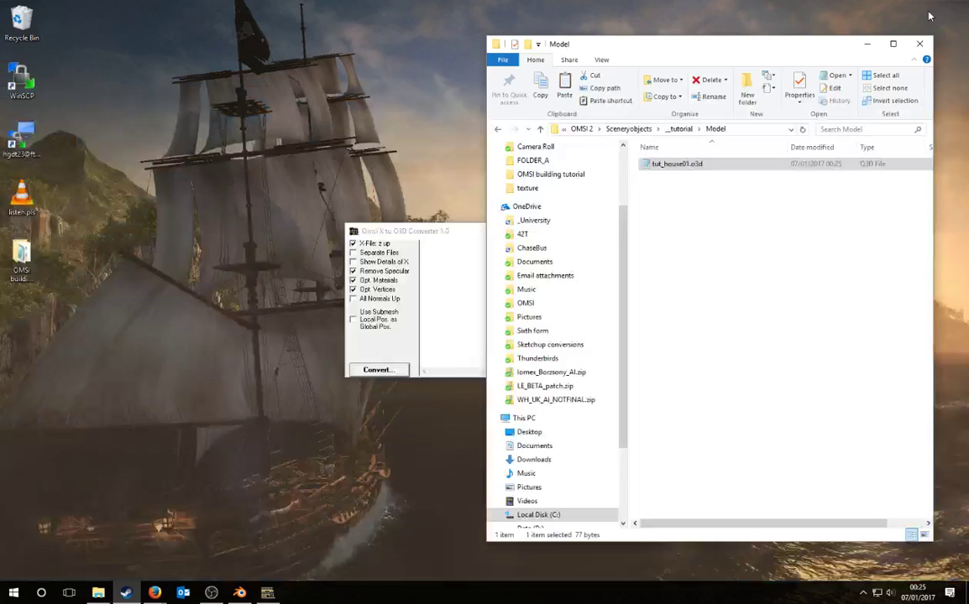
left_click(866, 48)
left_click(612, 230)
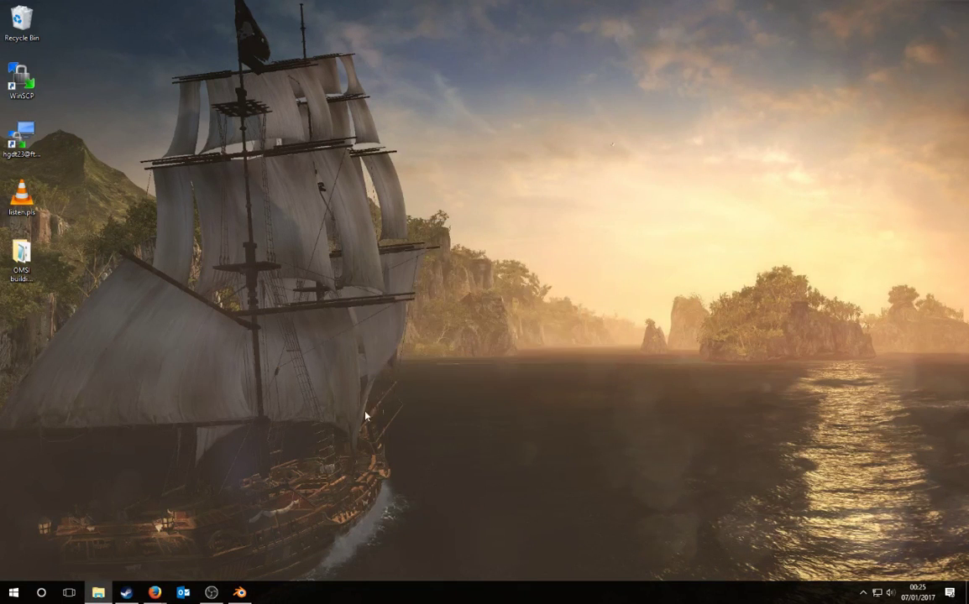
Step: Select OMSI 2 in Steam's games library and press Play
left_click(126, 593)
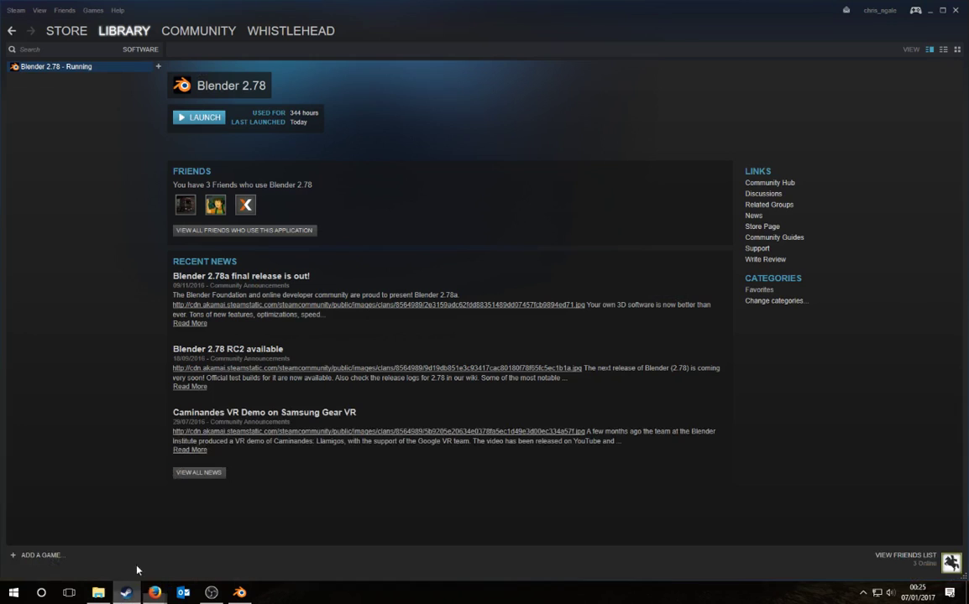
left_click(182, 120)
left_click(656, 279)
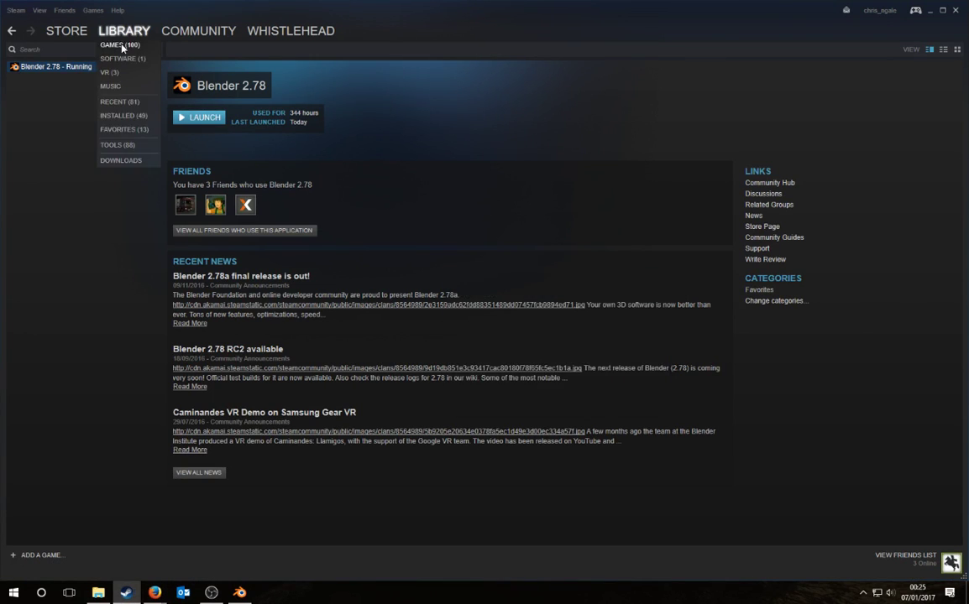
left_click(109, 41)
left_click(23, 131)
left_click(33, 140)
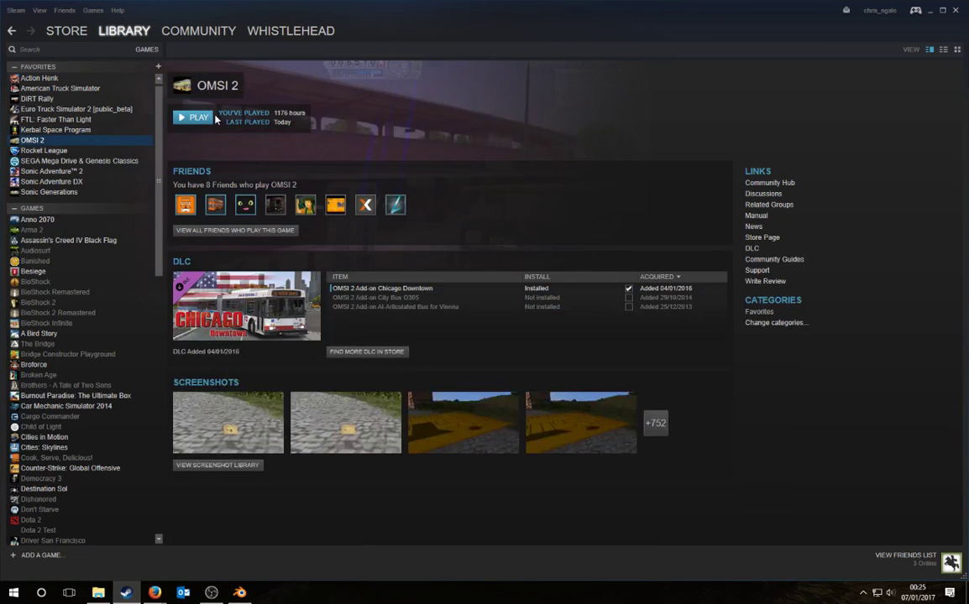
left_click(193, 117)
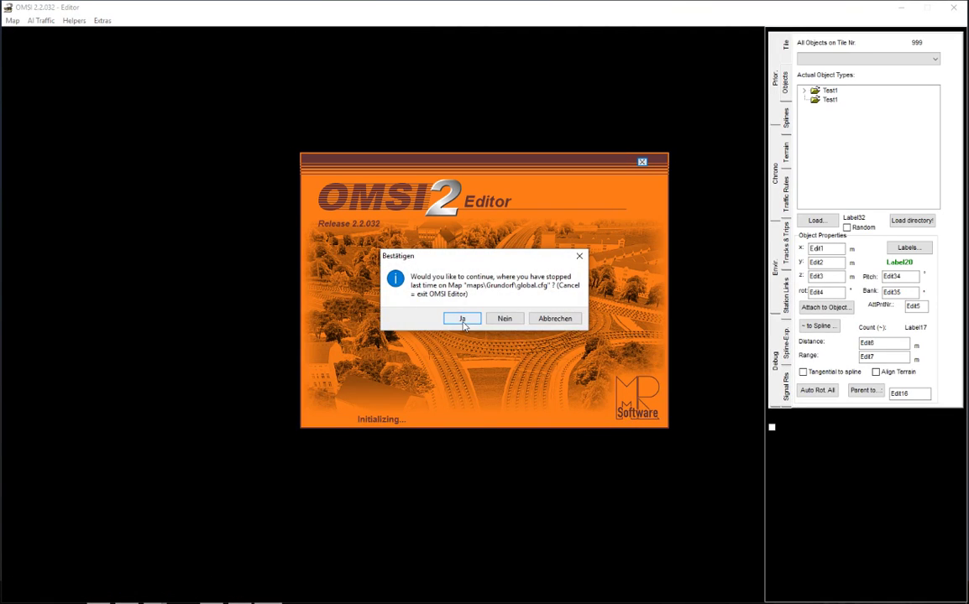
Step: Resume the last Grundorf map and place Tutorial house 01 on the grass near the trees
left_click(460, 317)
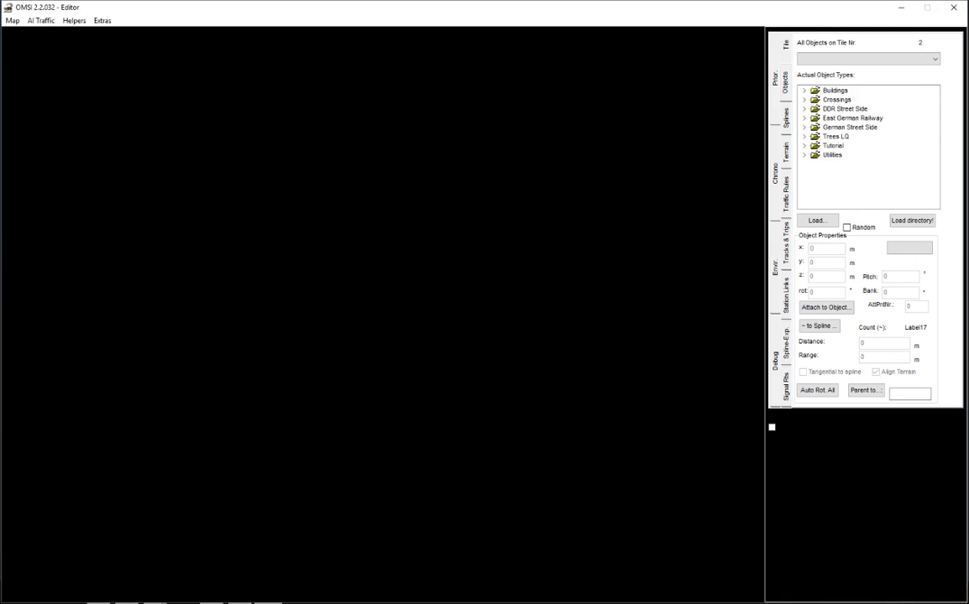
scroll(578, 338, "up", 10)
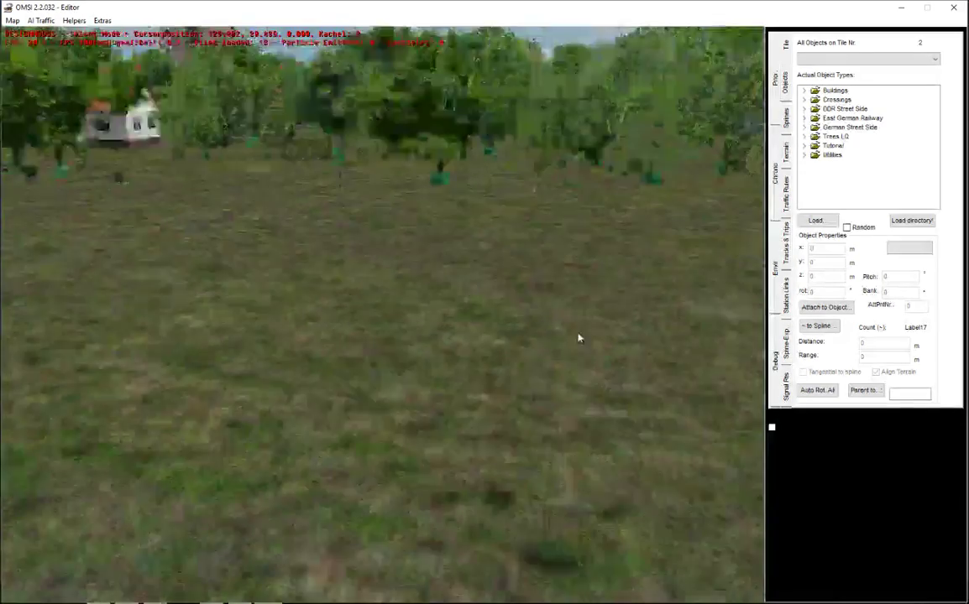
scroll(623, 225, "down", 5)
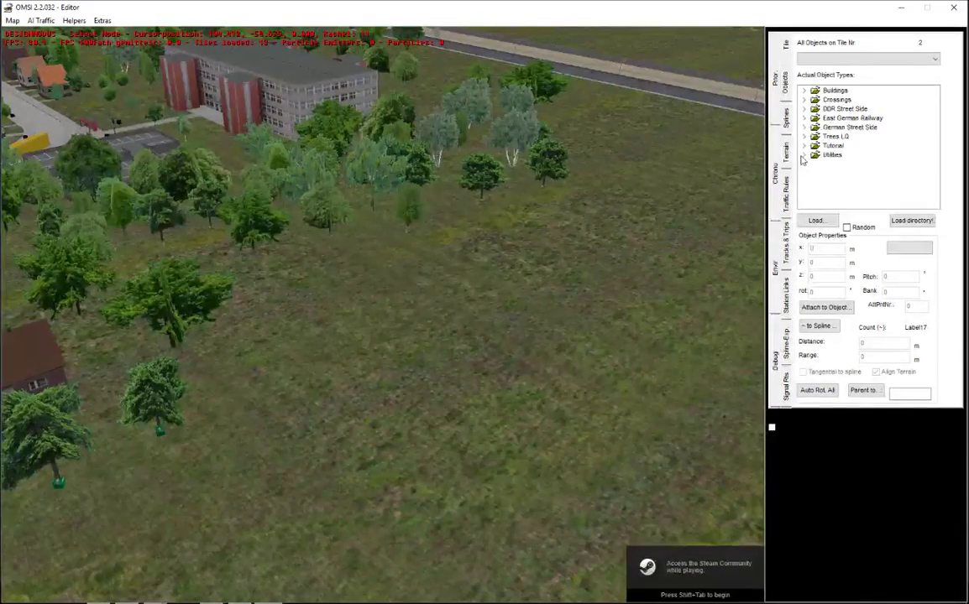
scroll(578, 244, "down", 6)
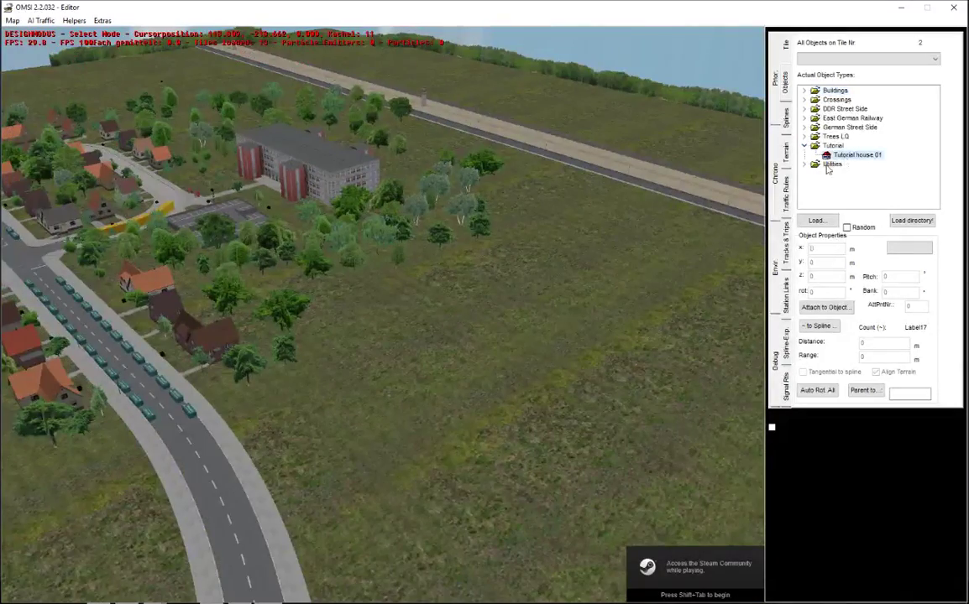
scroll(527, 469, "up", 6)
left_click(451, 424)
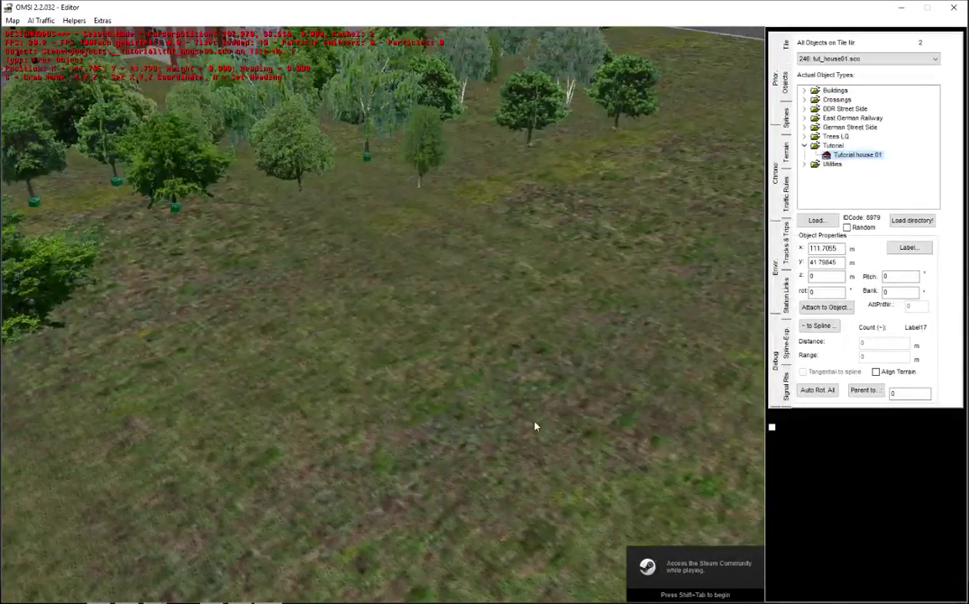
Step: Close the OMSI 2 Editor without saving the map
left_click(955, 8)
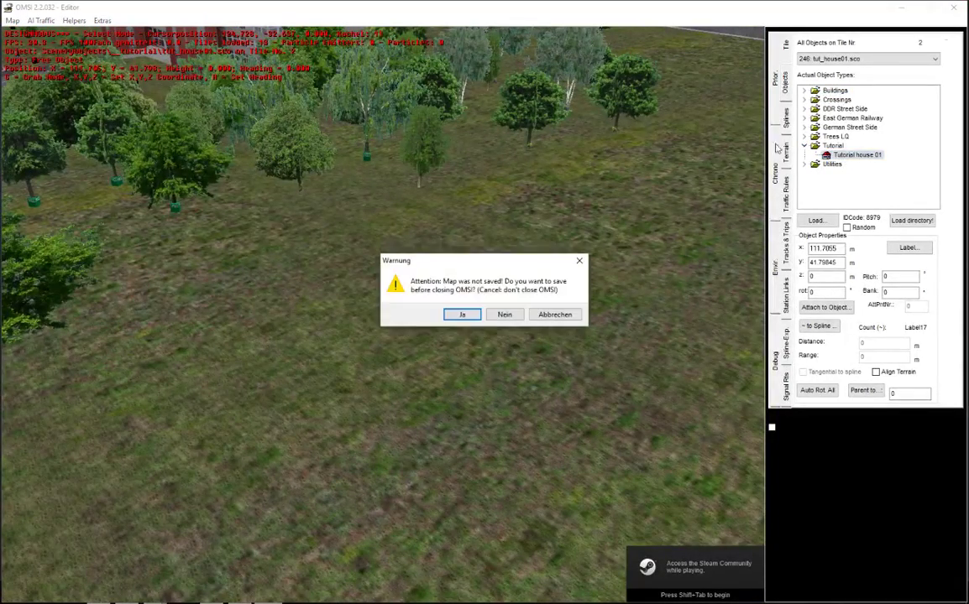
left_click(504, 315)
left_click(239, 593)
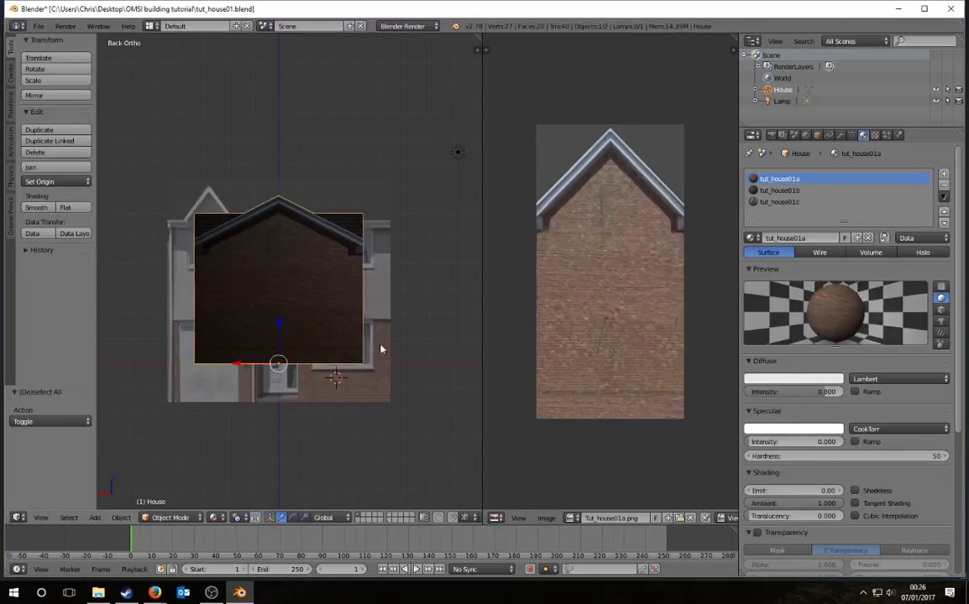
Step: Re-export the house through File > Export > DirectX, keeping the name tut_house01.x
middle_click_drag(381, 346, 346, 372)
left_click(39, 26)
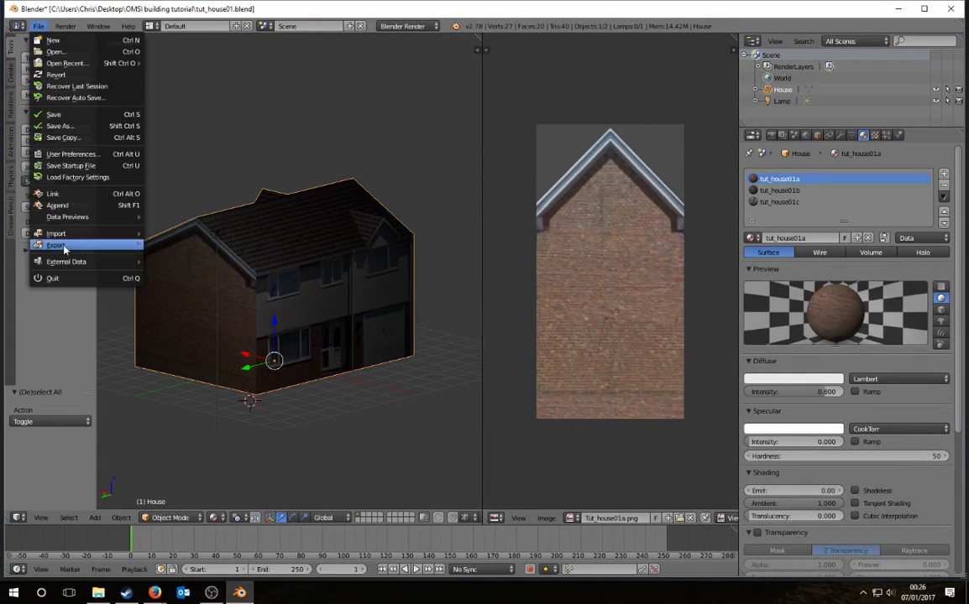
mouse_move(58, 245)
left_click(199, 292)
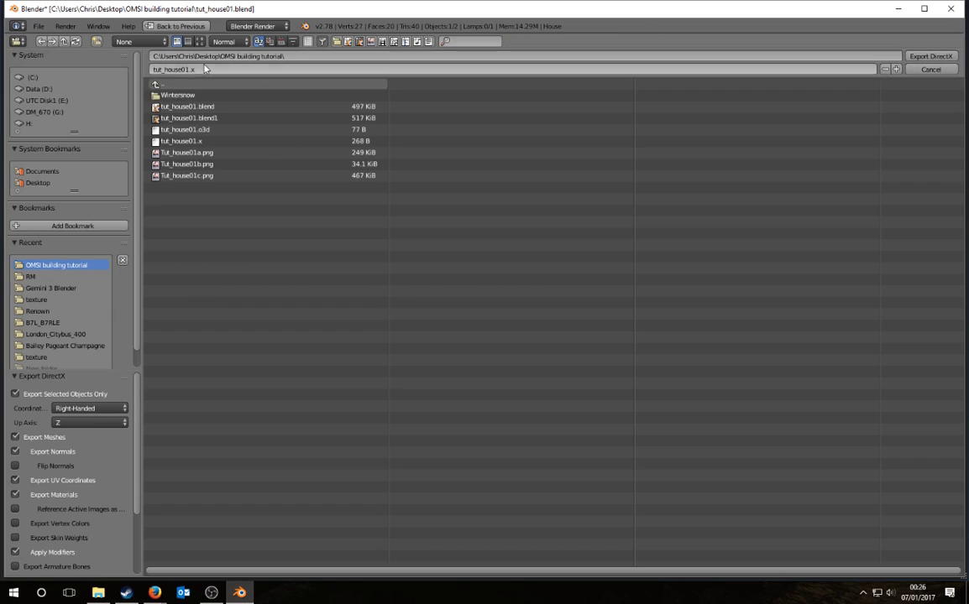
left_click(930, 57)
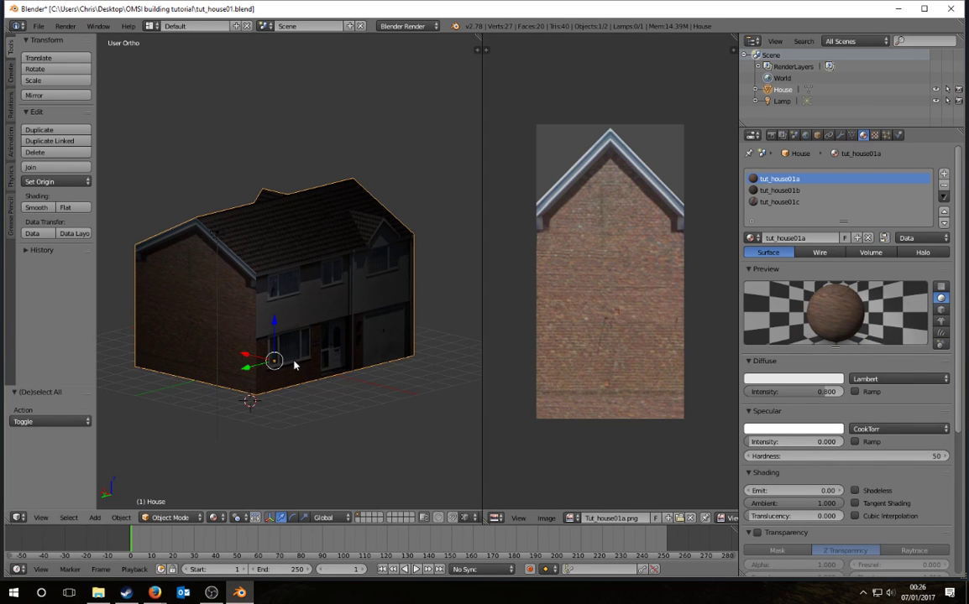
left_click(98, 593)
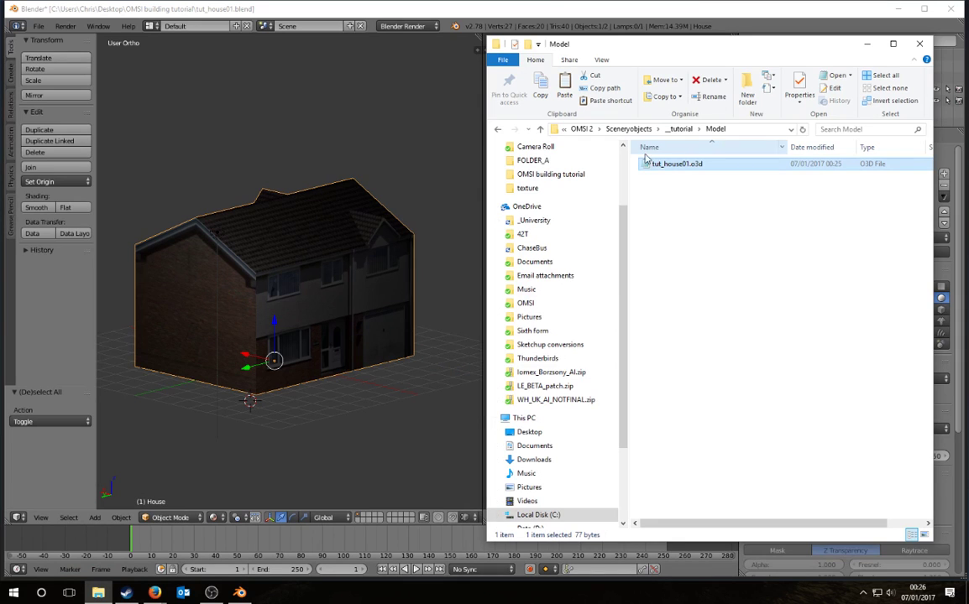
Step: Navigate to steamapps\common\OMSI 2\SDK and launch OmsiXConv.exe
scroll(545, 281, "up", 2)
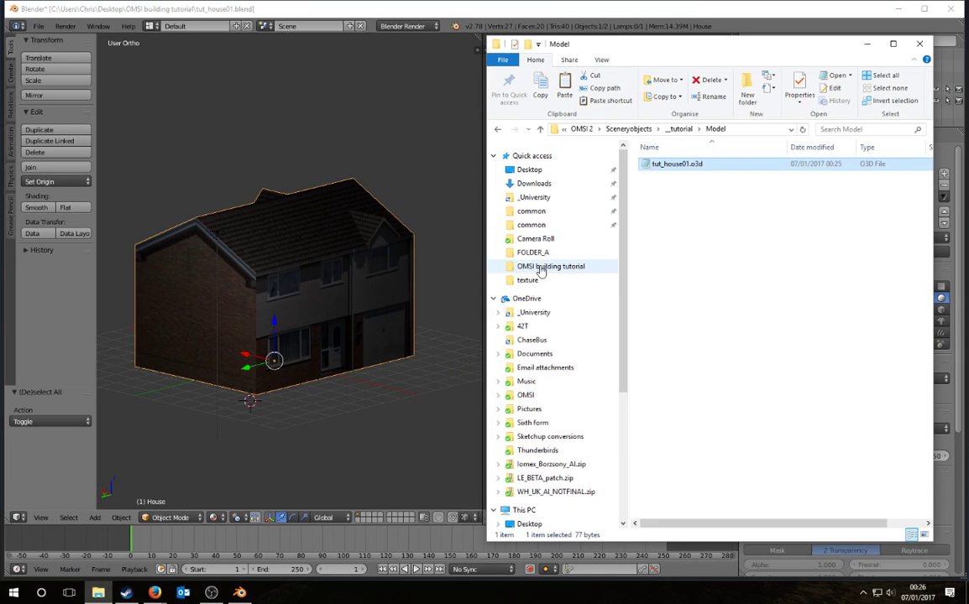
left_click(542, 211)
double_click(665, 189)
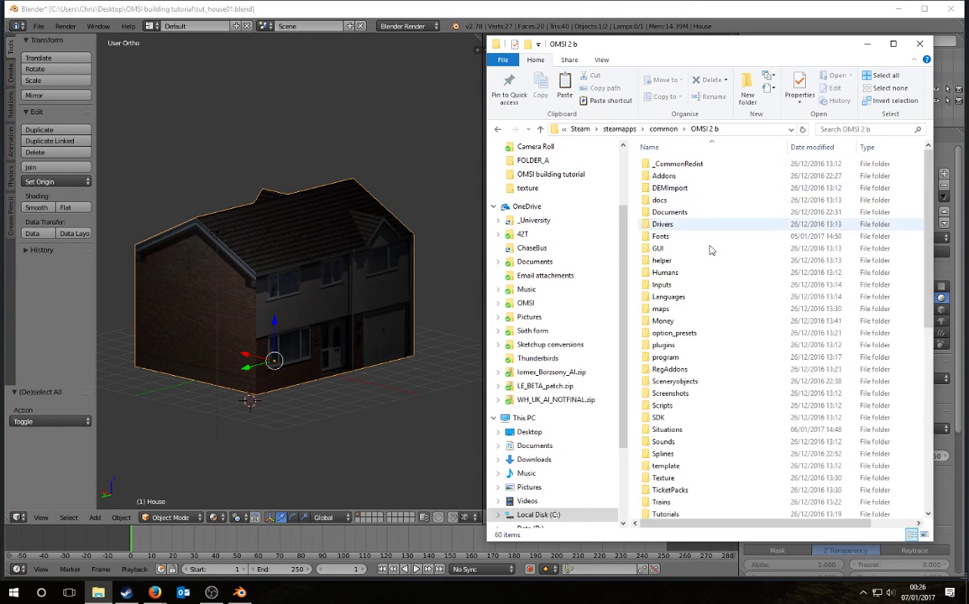
scroll(681, 353, "down", 6)
scroll(685, 353, "up", 6)
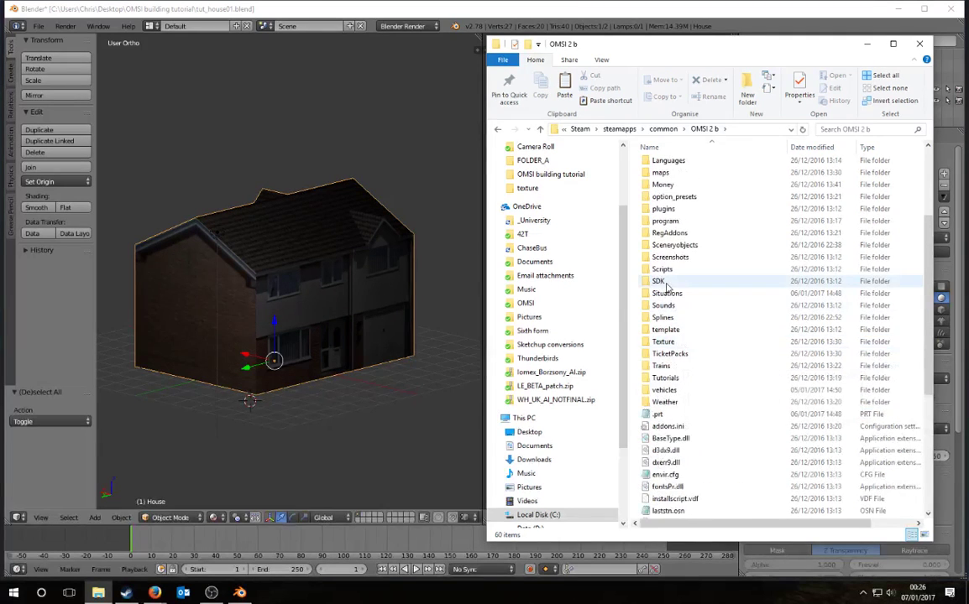
double_click(663, 288)
left_click(683, 129)
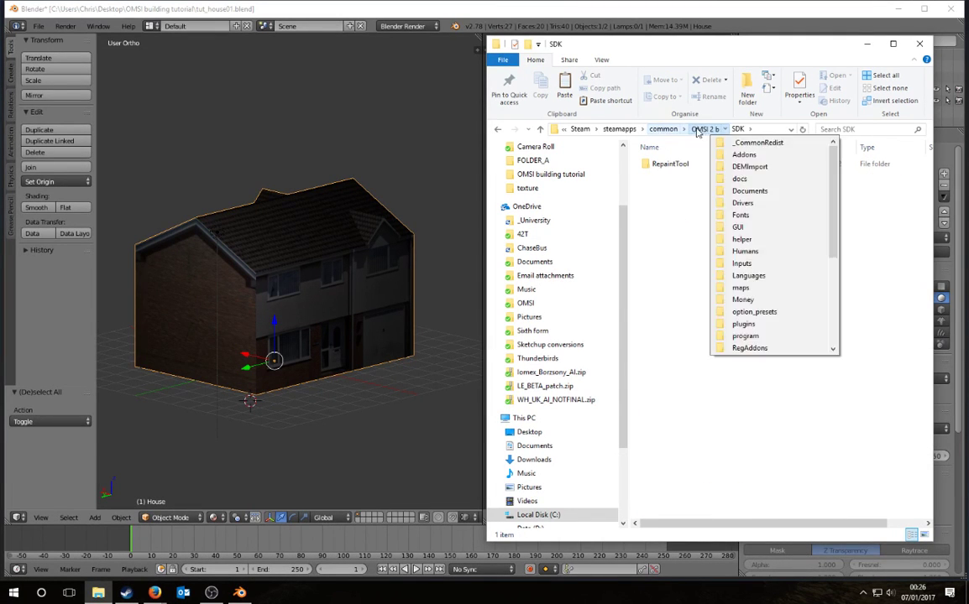
left_click(703, 129)
left_click(663, 129)
double_click(665, 177)
scroll(663, 289, "down", 2)
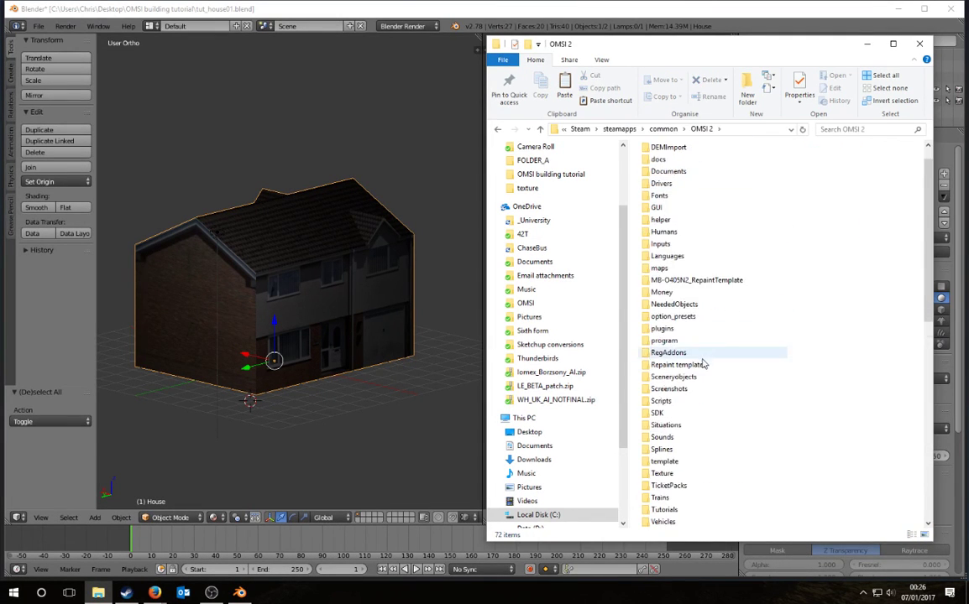
double_click(659, 378)
double_click(676, 260)
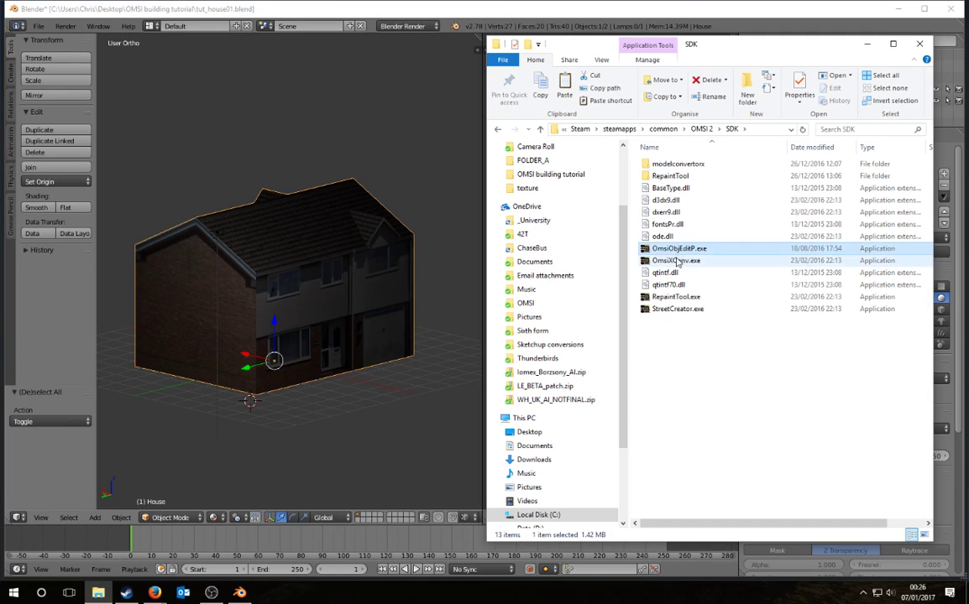
Step: Convert tut_house01.x into an o3d model with the converter
left_click(398, 373)
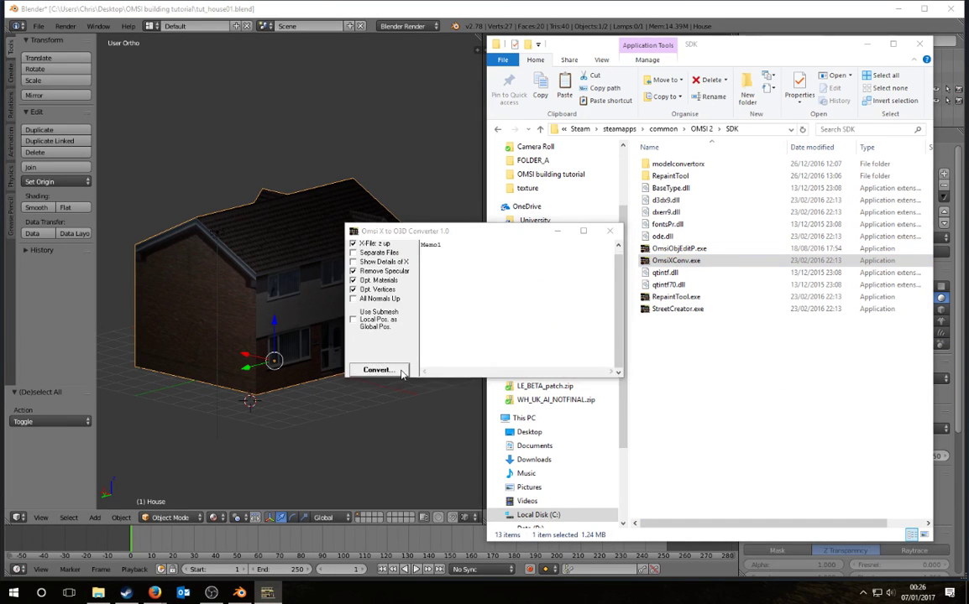
left_click(483, 189)
left_click(659, 481)
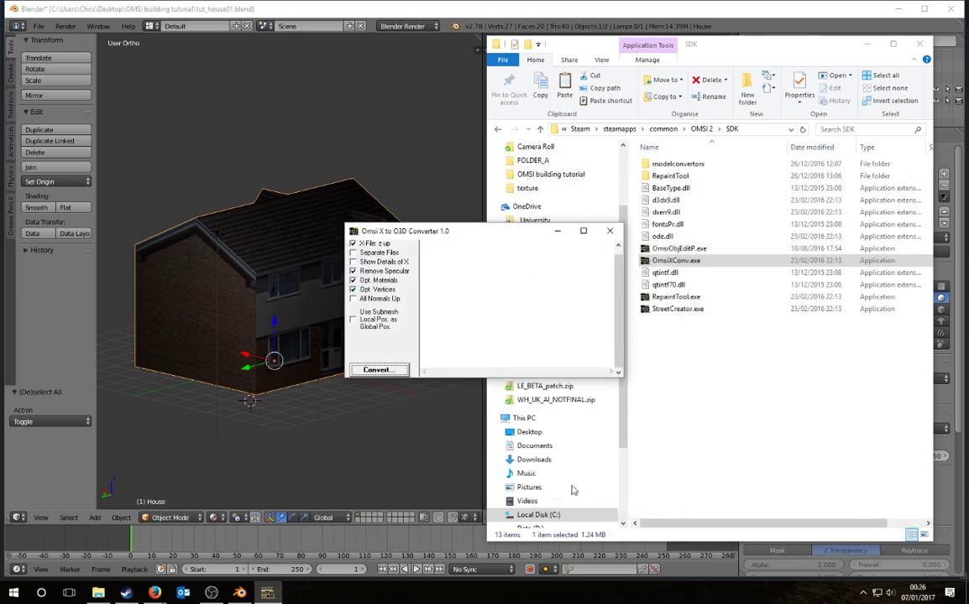
Step: Open a second File Explorer and copy tut_house01.o3d from the OMSI building tutorial folder
right_click(99, 593)
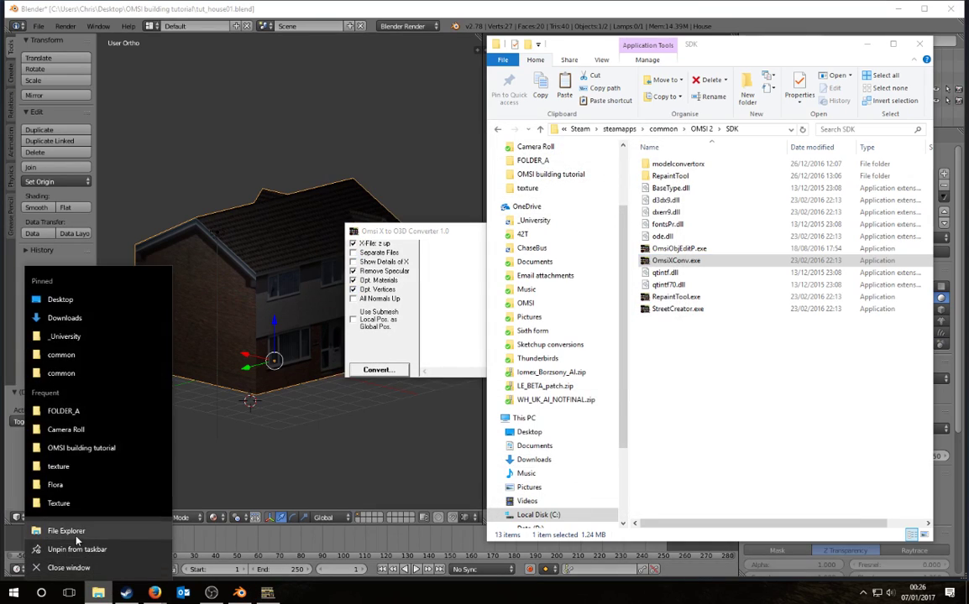
left_click(46, 556)
left_click_drag(614, 57, 239, 69)
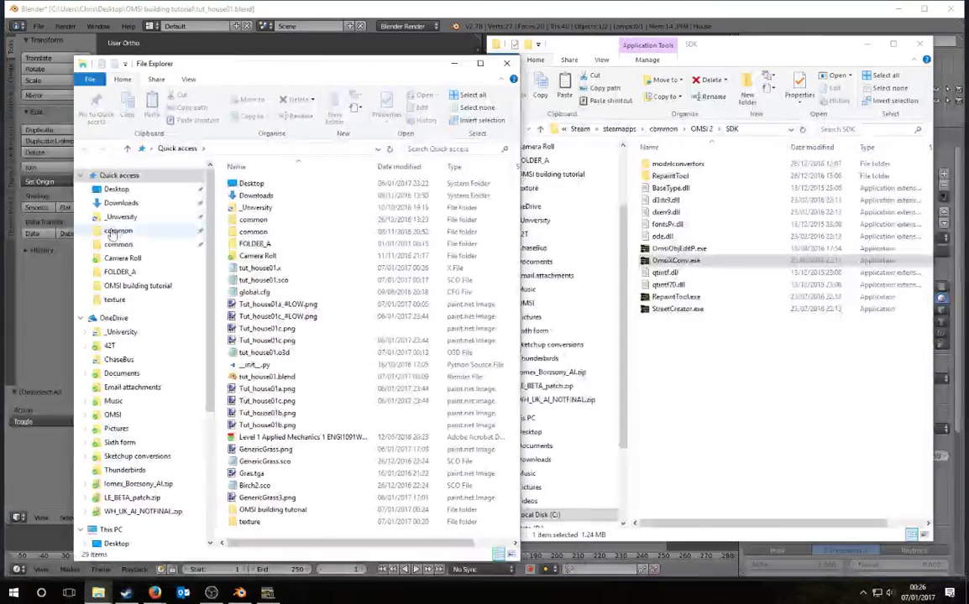
left_click(118, 230)
left_click(138, 285)
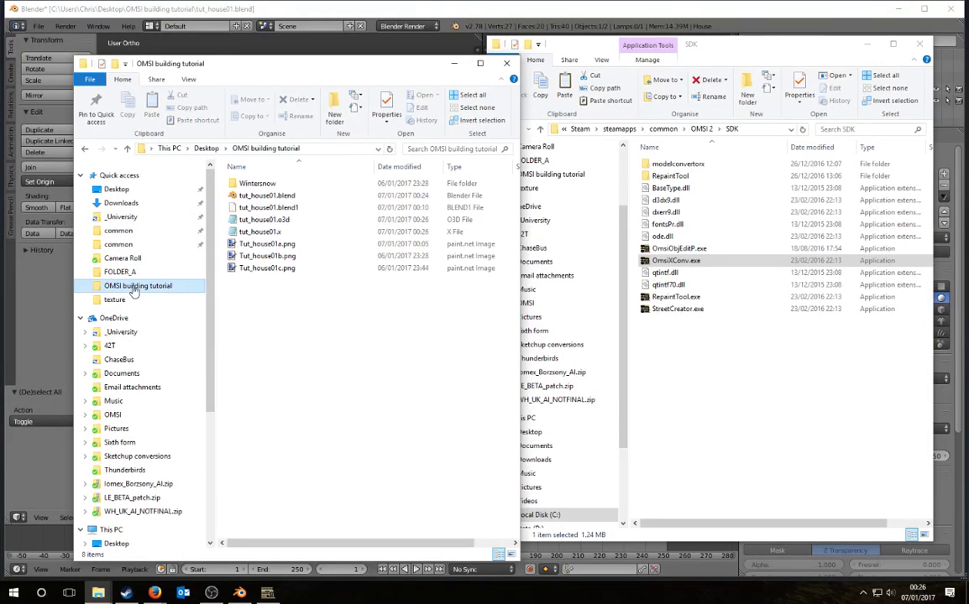
left_click(315, 219)
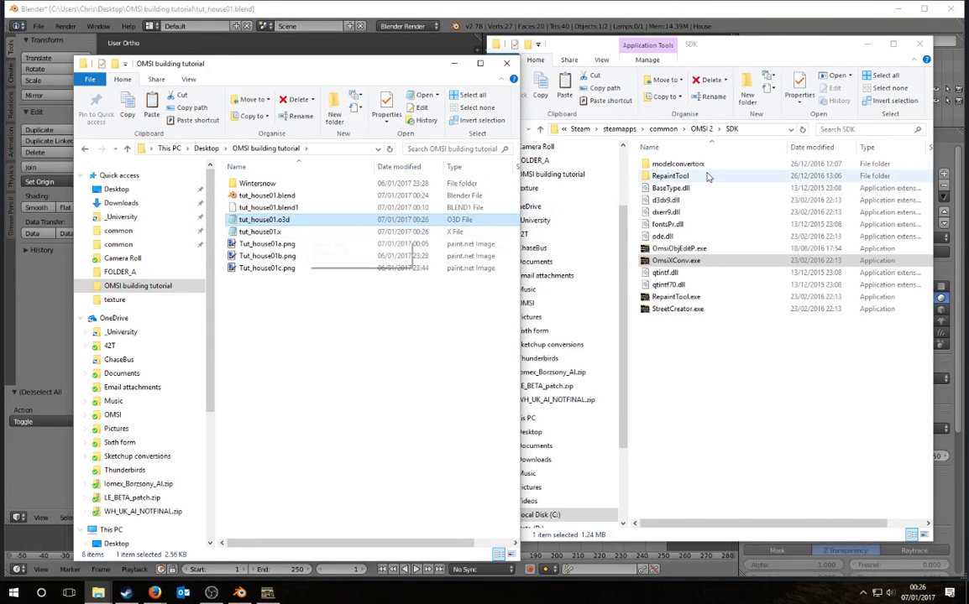
Step: Paste it into Sceneryobjects\_tutorial\Model, replacing the existing tut_house01.o3d
left_click(702, 129)
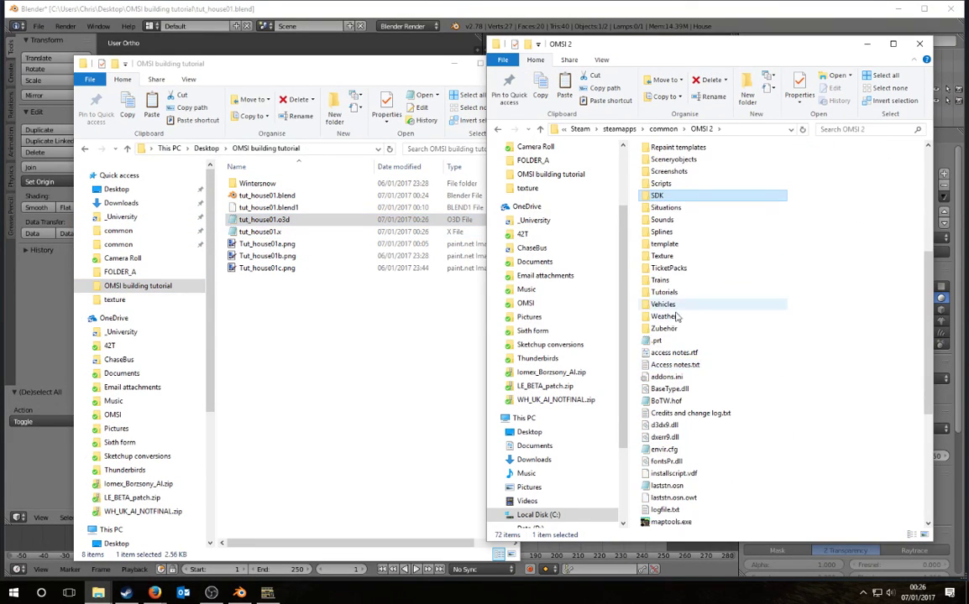
double_click(684, 159)
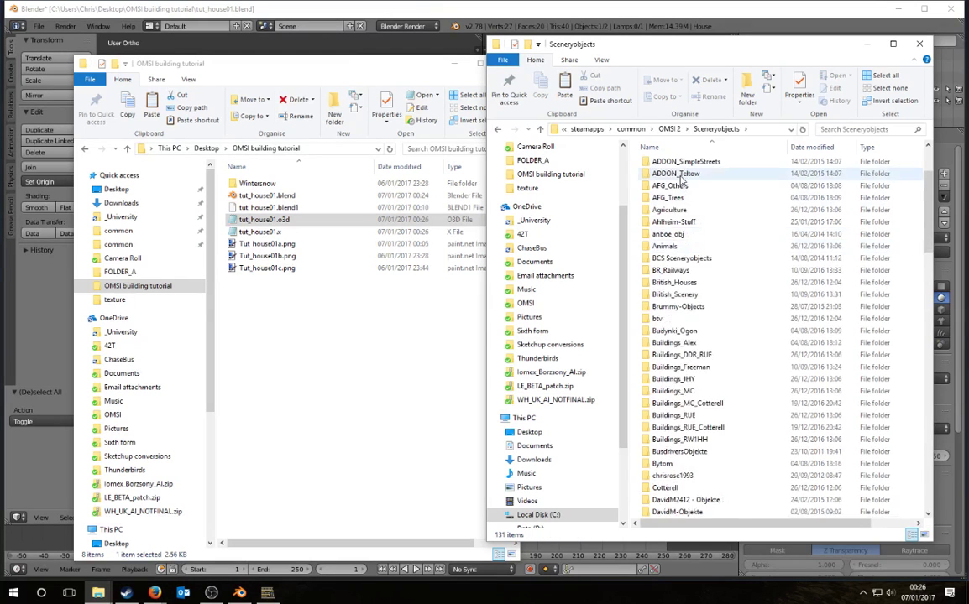
double_click(667, 163)
double_click(666, 164)
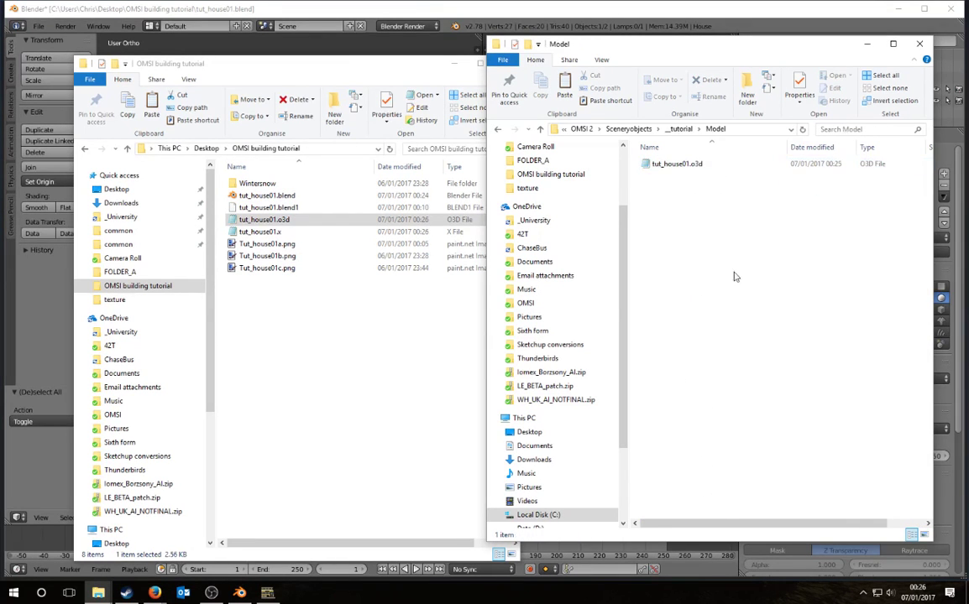
key("ctrl+v")
left_click(429, 210)
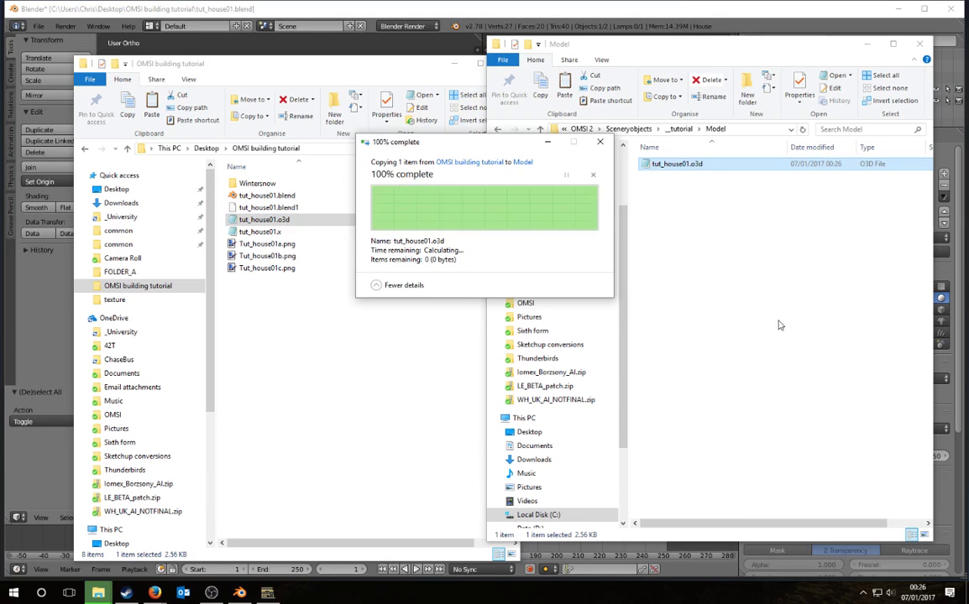
left_click(127, 593)
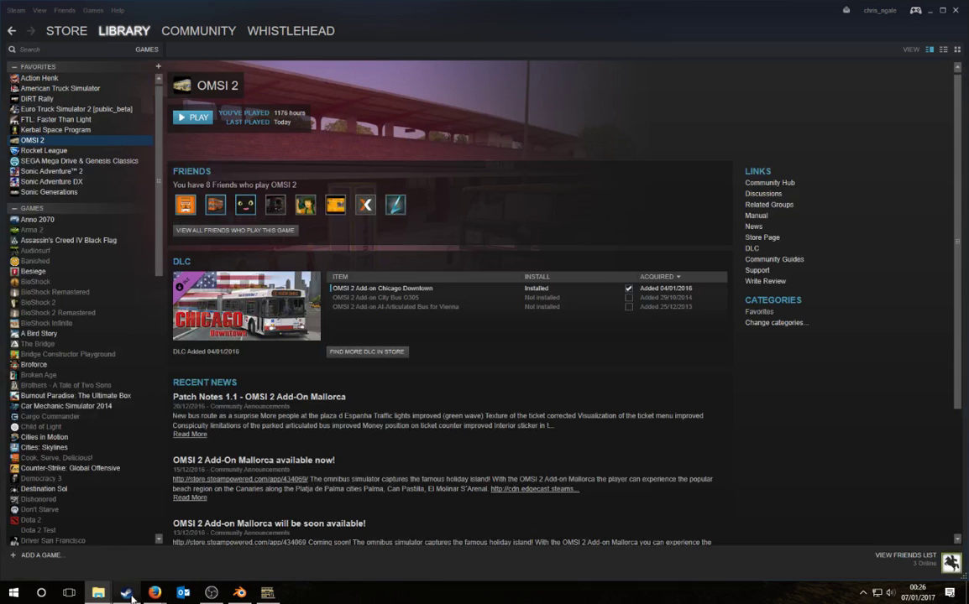
Step: Launch OMSI 2, continue the Grundorf map, and drop to ground level beside the textured house
left_click(198, 122)
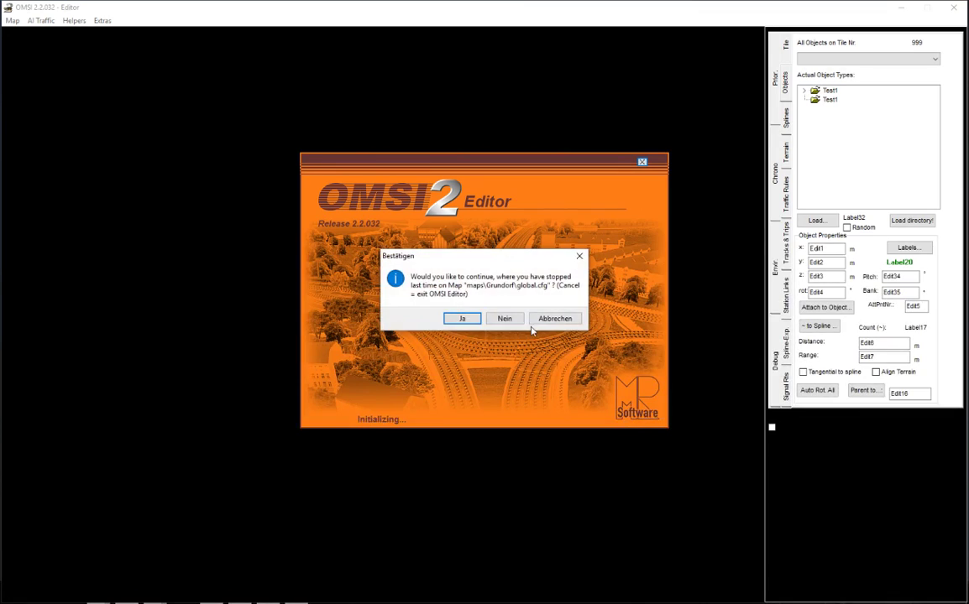
left_click(464, 320)
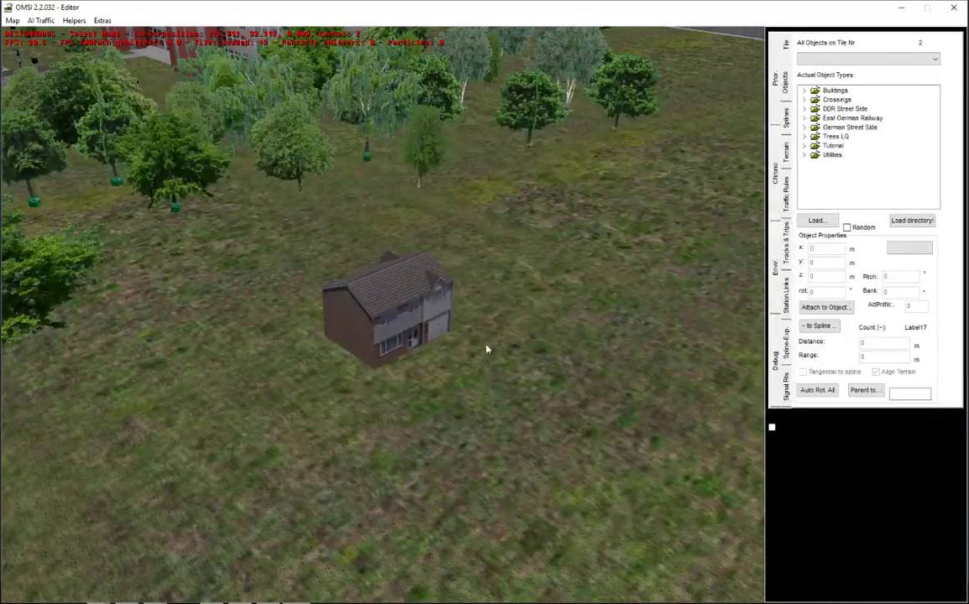
middle_click_drag(495, 390, 532, 368)
right_click_drag(532, 368, 171, 109)
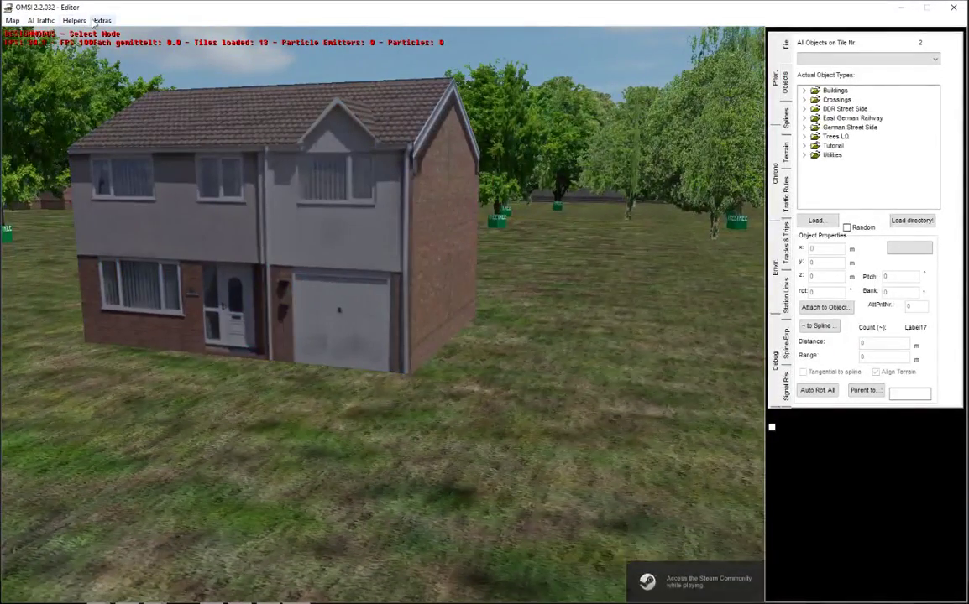
Step: Look at the Options dialog's Graphics (advanced) settings, cancel, and rotate the view around the house
left_click(102, 20)
left_click(94, 48)
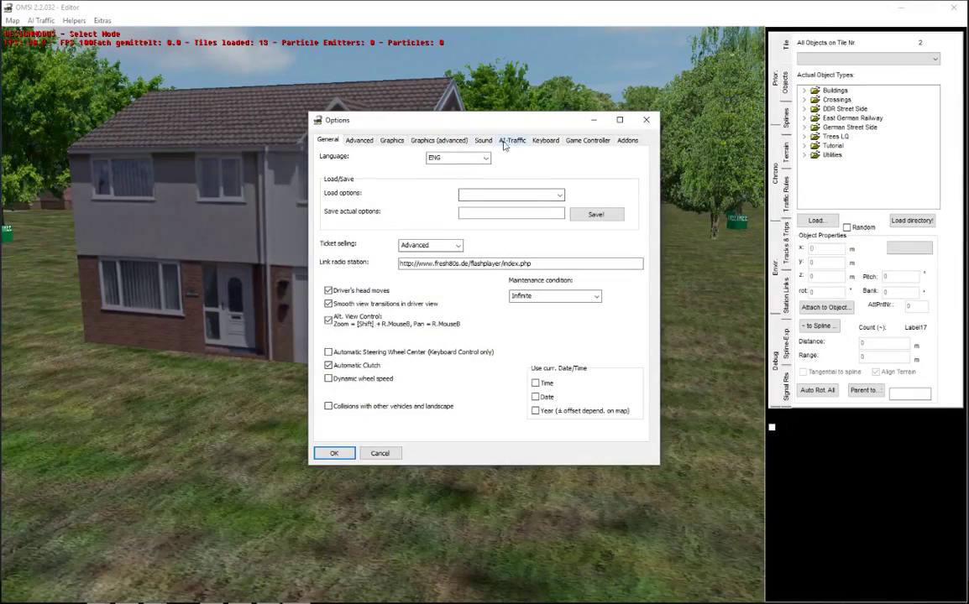
left_click(484, 141)
left_click(424, 143)
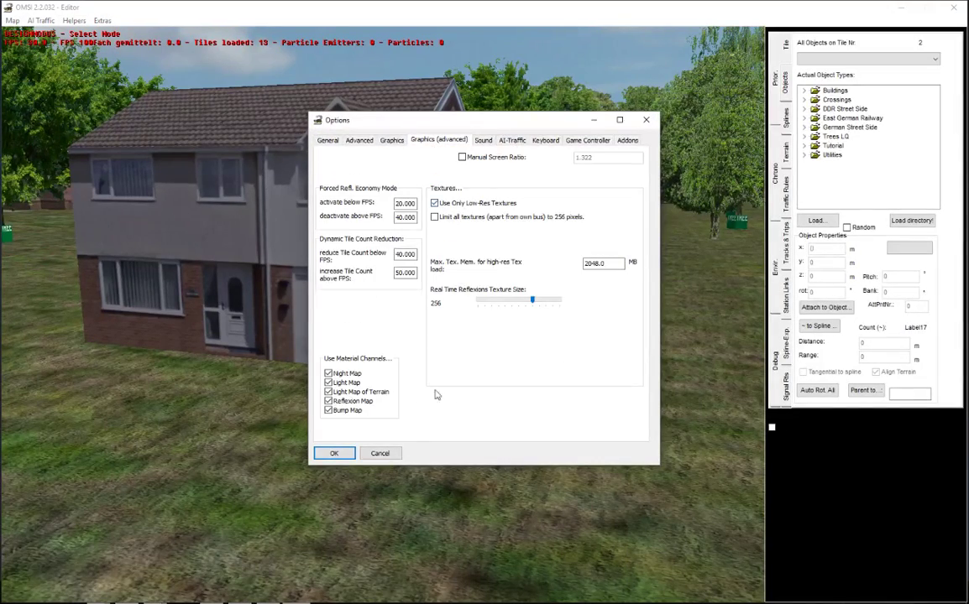
left_click(395, 458)
right_click_drag(353, 339, 538, 481)
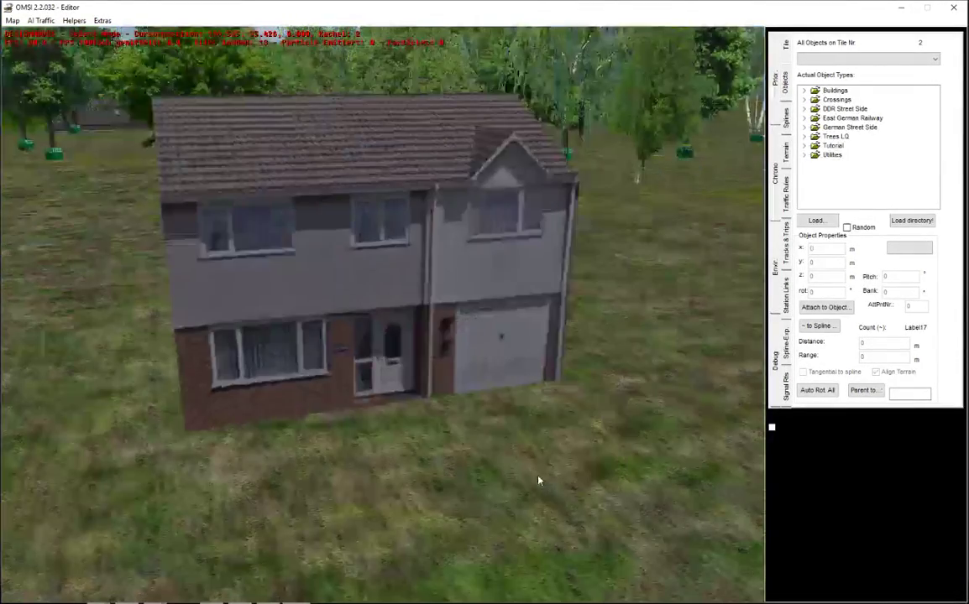
Step: Reopen Options and compare Graphics with Graphics (advanced), ending on the advanced texture settings
left_click(102, 20)
left_click(51, 42)
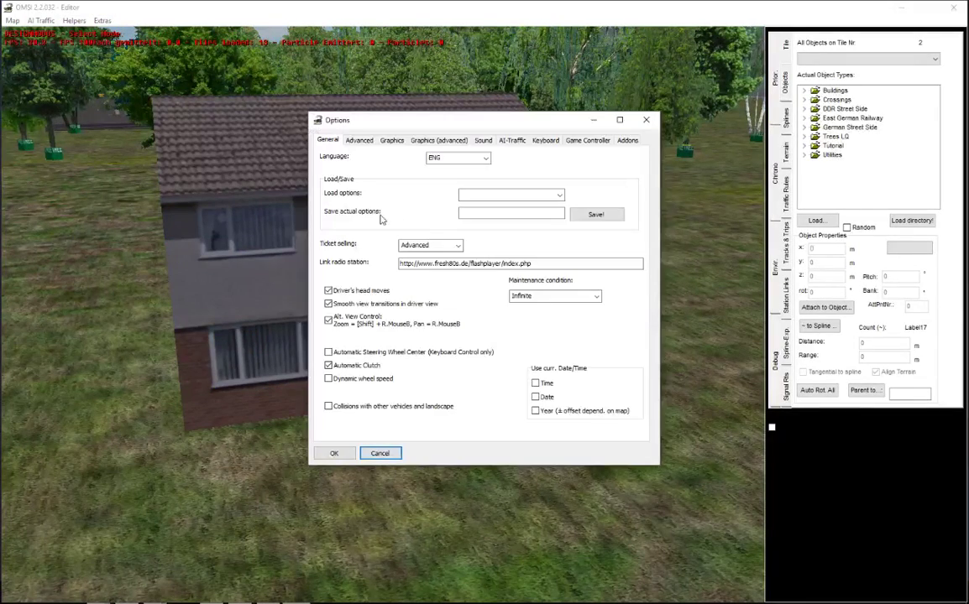
left_click(420, 139)
left_click(390, 140)
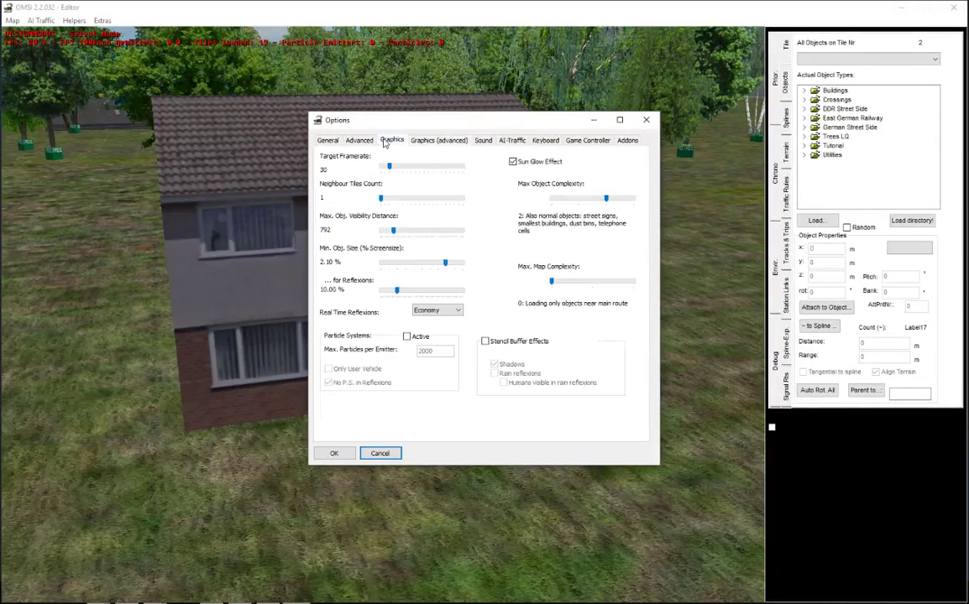
left_click(435, 141)
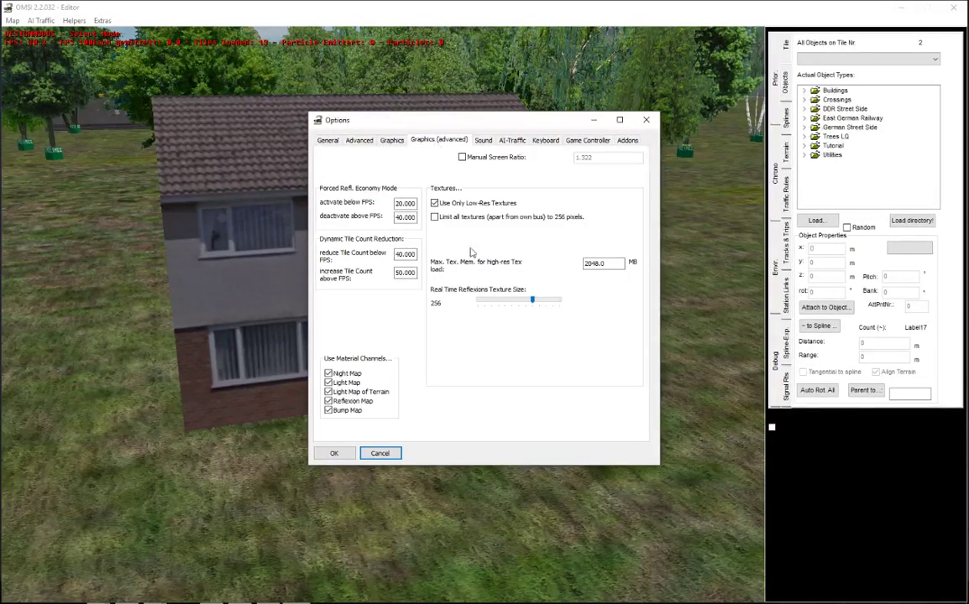
Step: Close Options with OK, then delete the earlier tut_house01 near the village
left_click(343, 454)
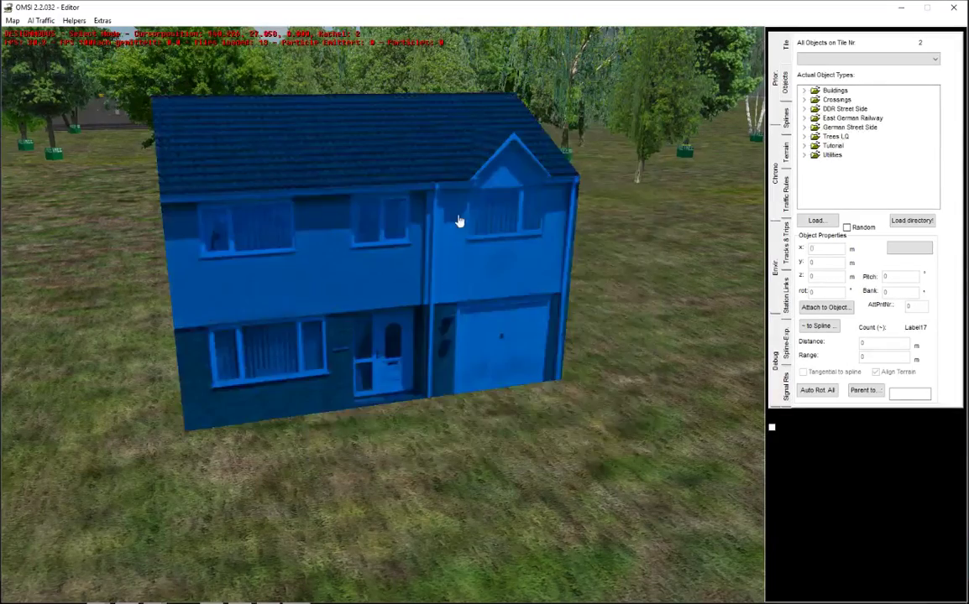
middle_click_drag(524, 485, 560, 480)
right_click_drag(560, 481, 421, 225)
left_click(374, 297)
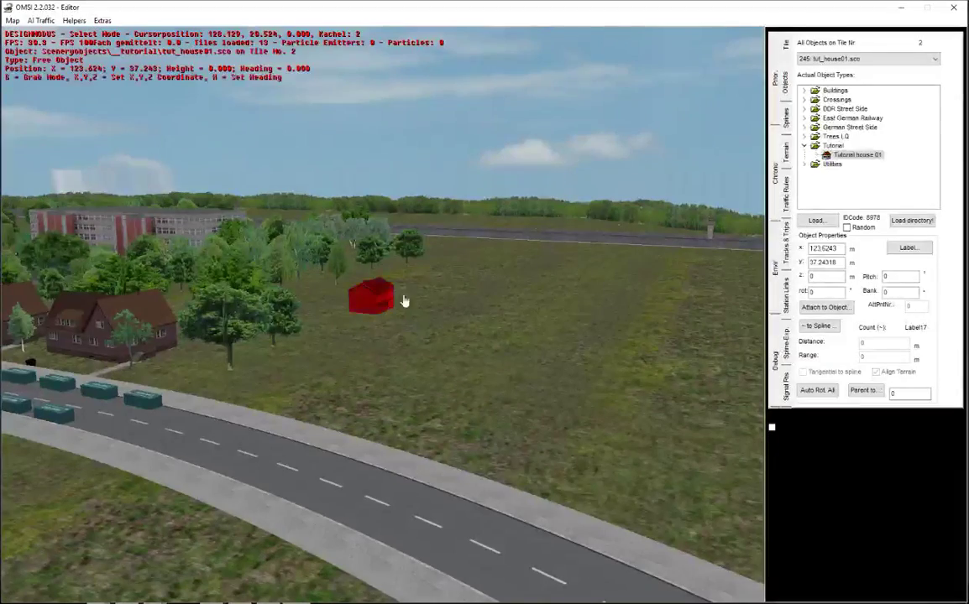
key("Delete")
key("Down")
Step: Place a new Tutorial house 01 on the empty grass field
middle_click_drag(233, 406, 356, 439)
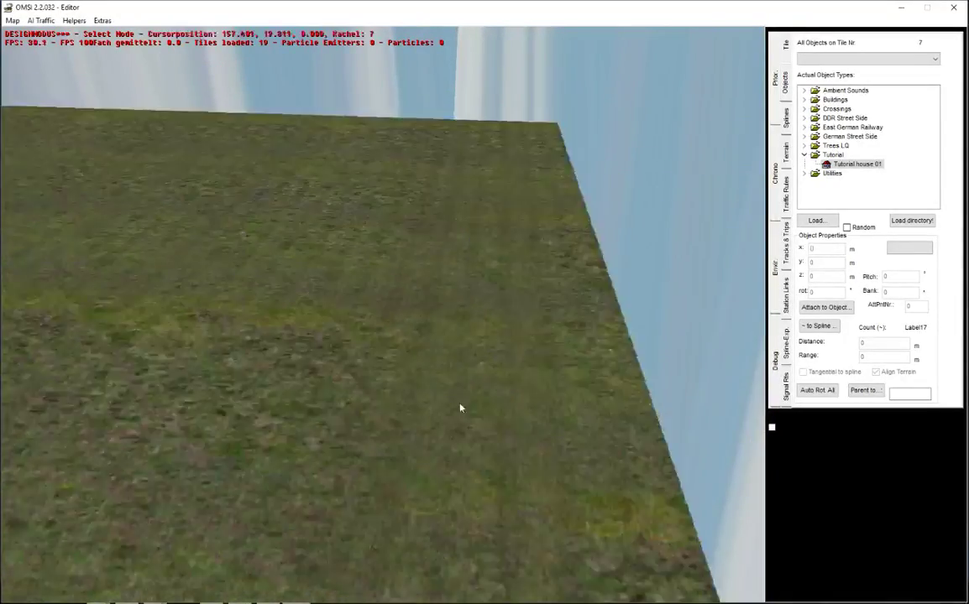
middle_click_drag(411, 225, 443, 312)
left_click(443, 312)
Step: Orbit and zoom around the new house to inspect its front and brick sides
right_click_drag(554, 327, 562, 556)
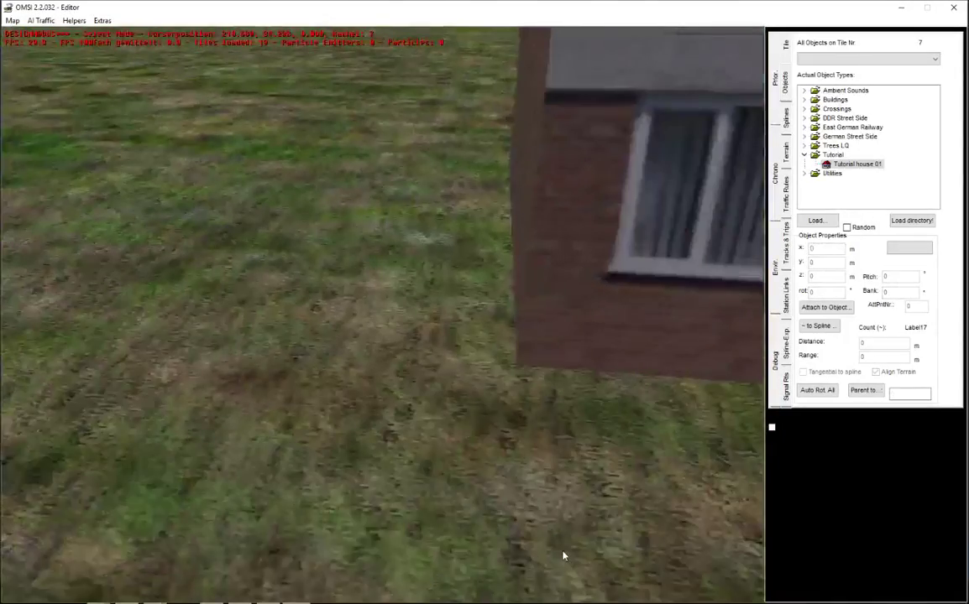
middle_click_drag(472, 460, 560, 277)
right_click_drag(560, 277, 514, 126)
right_click_drag(451, 225, 592, 439)
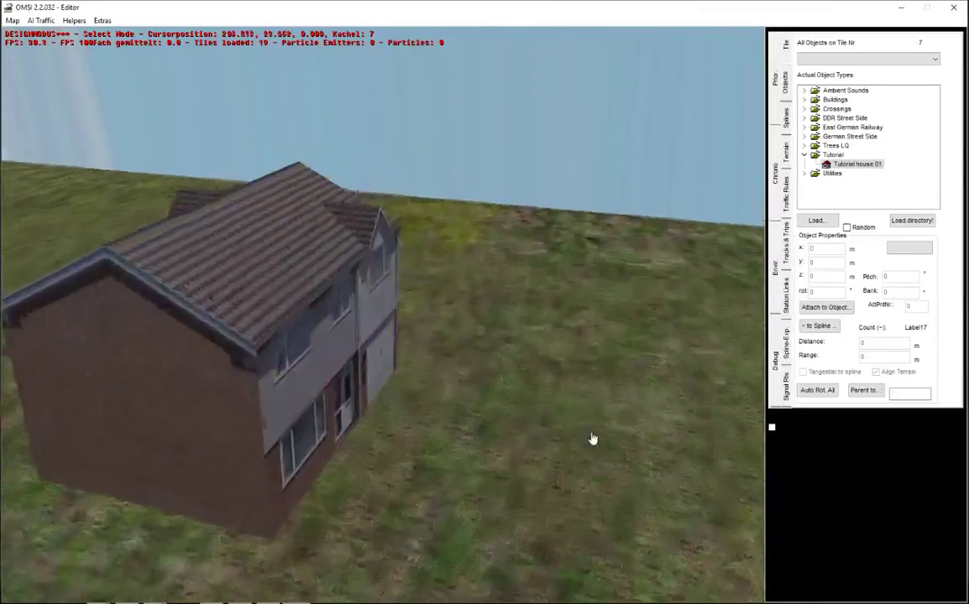
middle_click_drag(593, 439, 456, 451)
right_click_drag(232, 262, 437, 499)
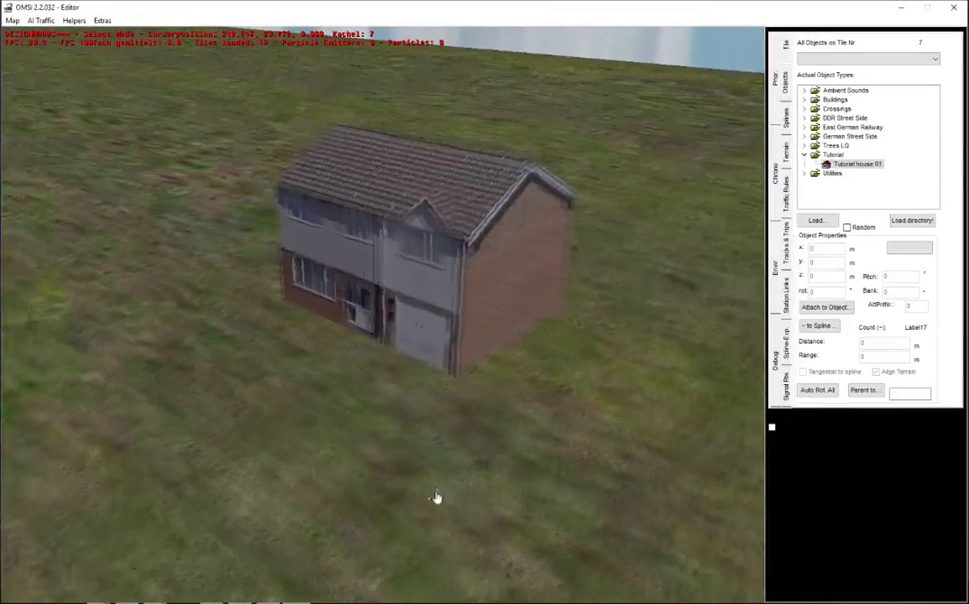
middle_click_drag(436, 500, 442, 476)
right_click_drag(440, 299, 426, 448)
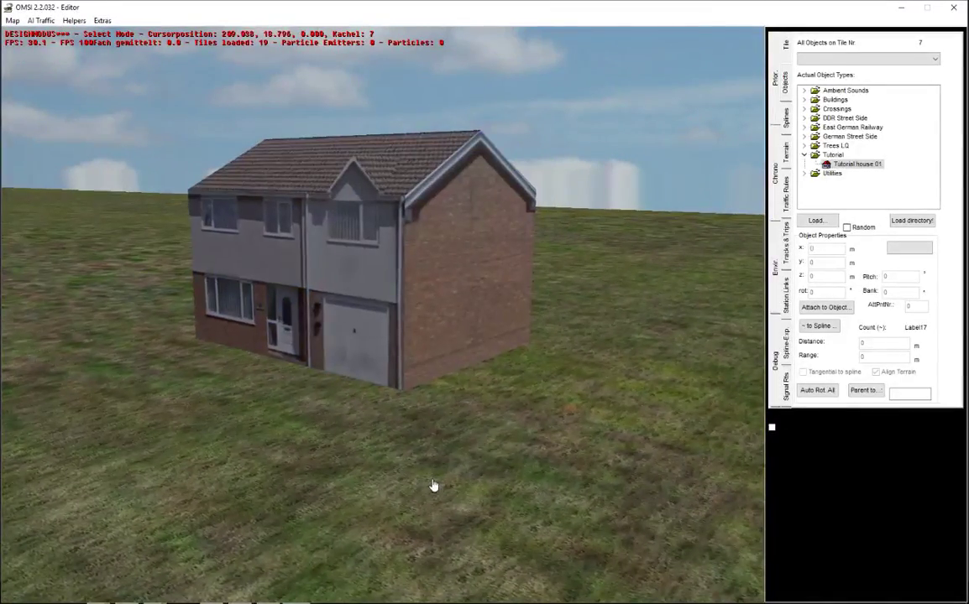
middle_click_drag(435, 488, 439, 480)
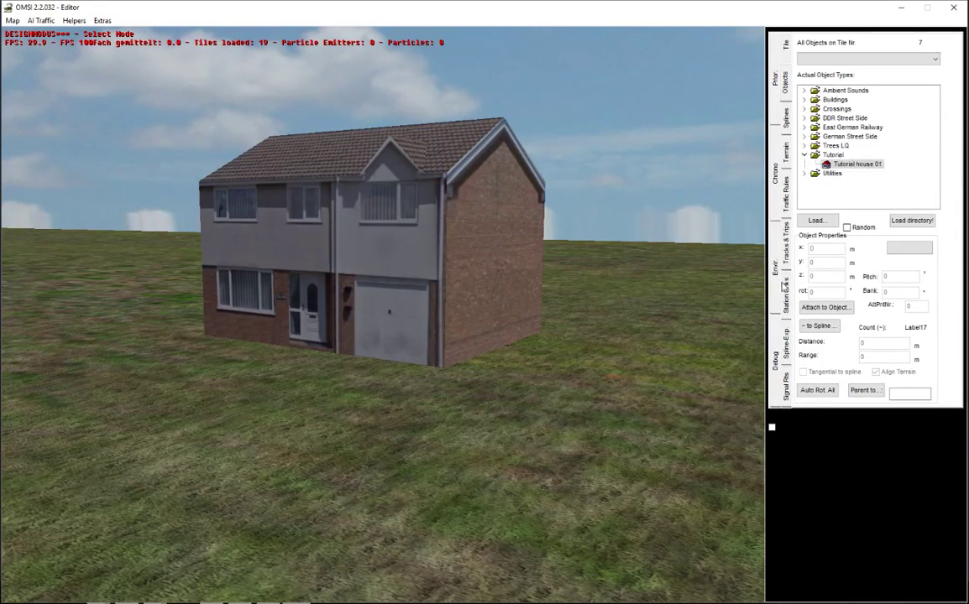
left_click(784, 284)
left_click(856, 98)
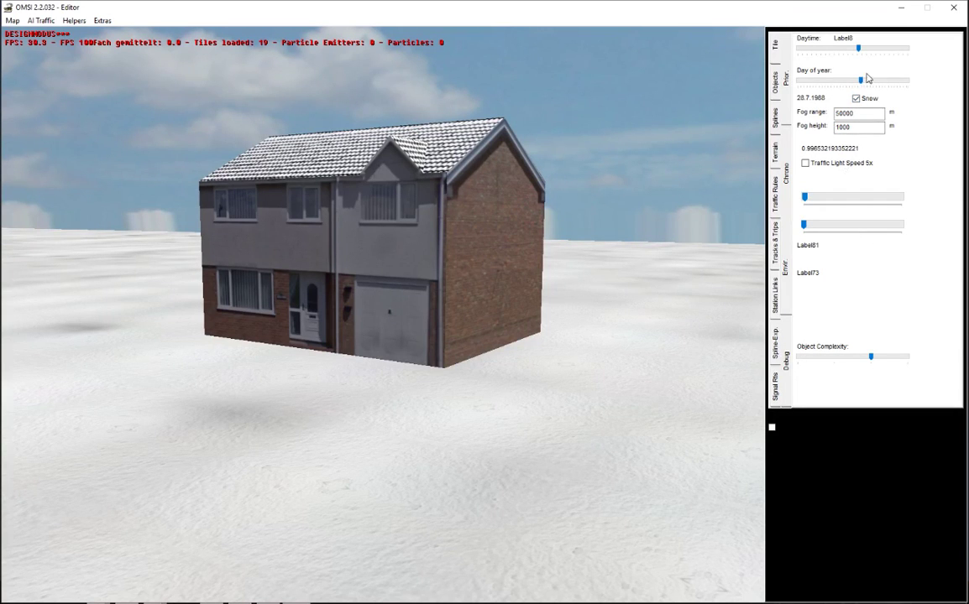
left_click_drag(866, 51, 908, 54)
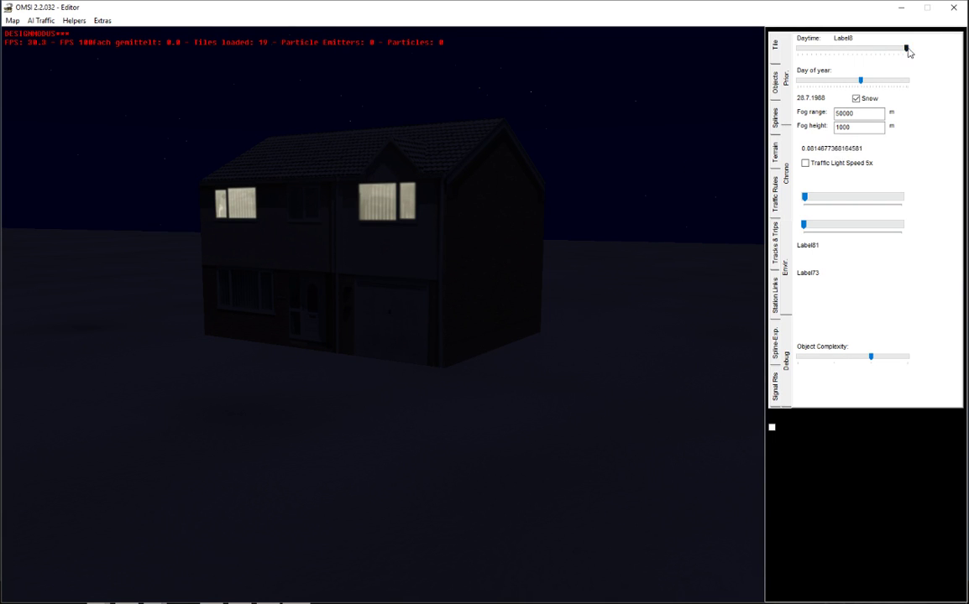
left_click(864, 48)
left_click(856, 98)
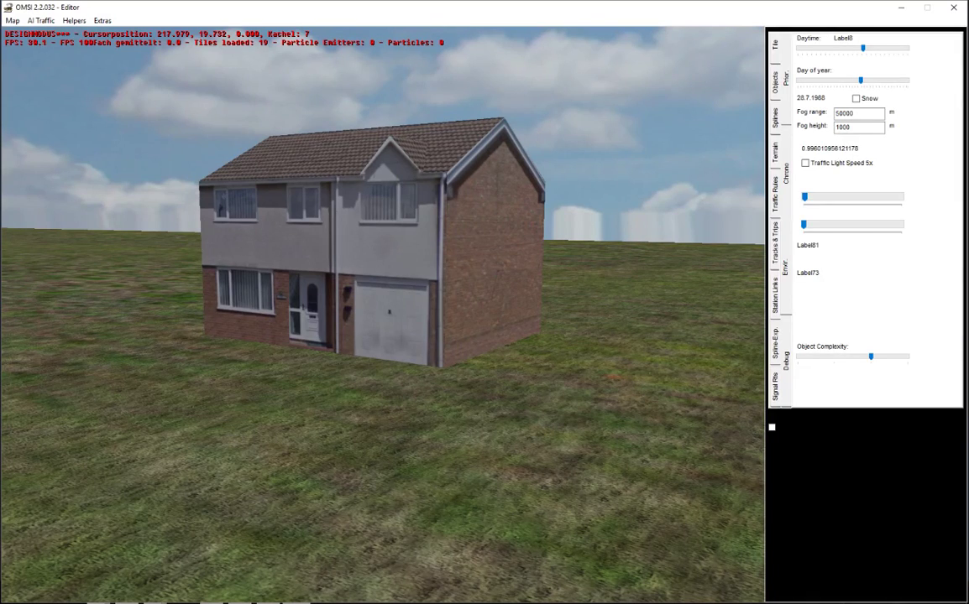
left_click(774, 81)
left_click(421, 271)
right_click_drag(421, 270, 533, 134)
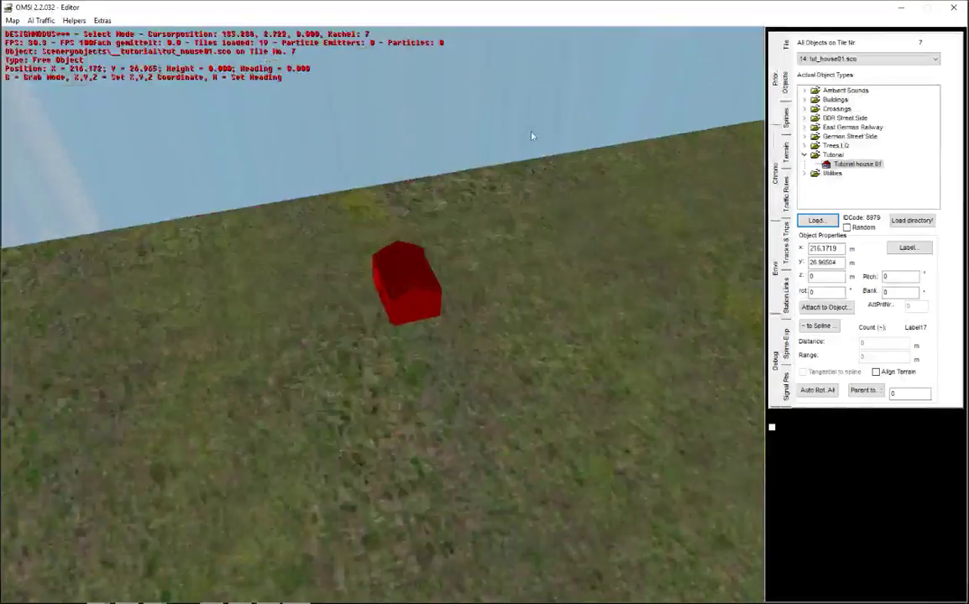
Step: Place Tutorial house 01 on the grass corner beside the road junction
middle_click_drag(534, 134, 671, 296)
key("Right")
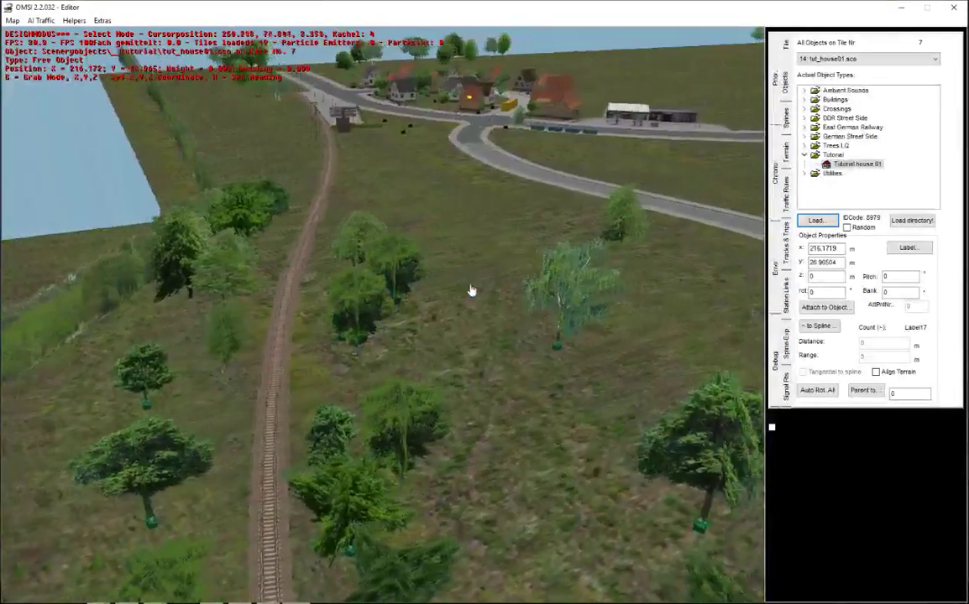
right_click_drag(470, 288, 410, 190)
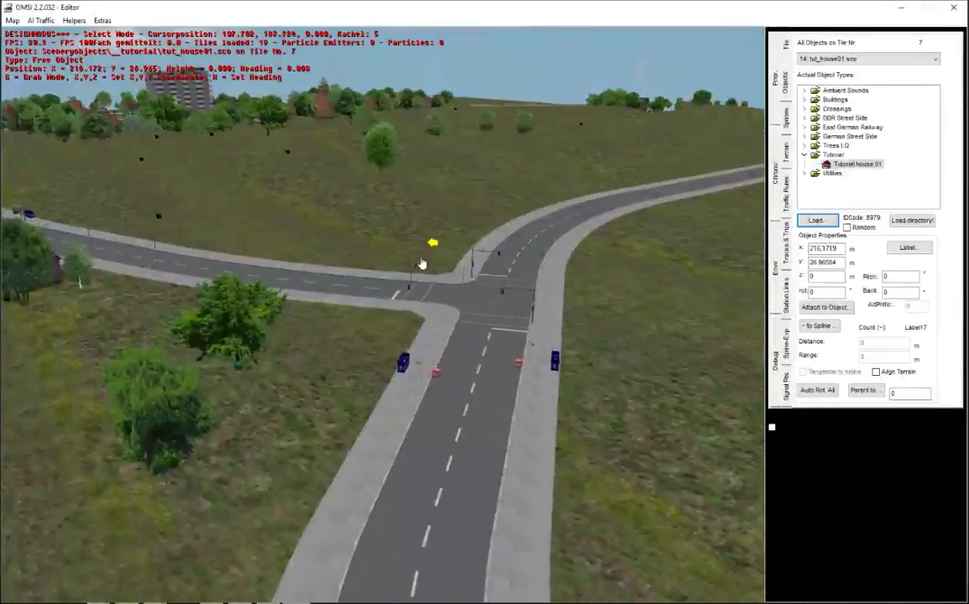
scroll(428, 277, "down", 5)
right_click_drag(439, 308, 379, 342)
scroll(346, 332, "down", 3)
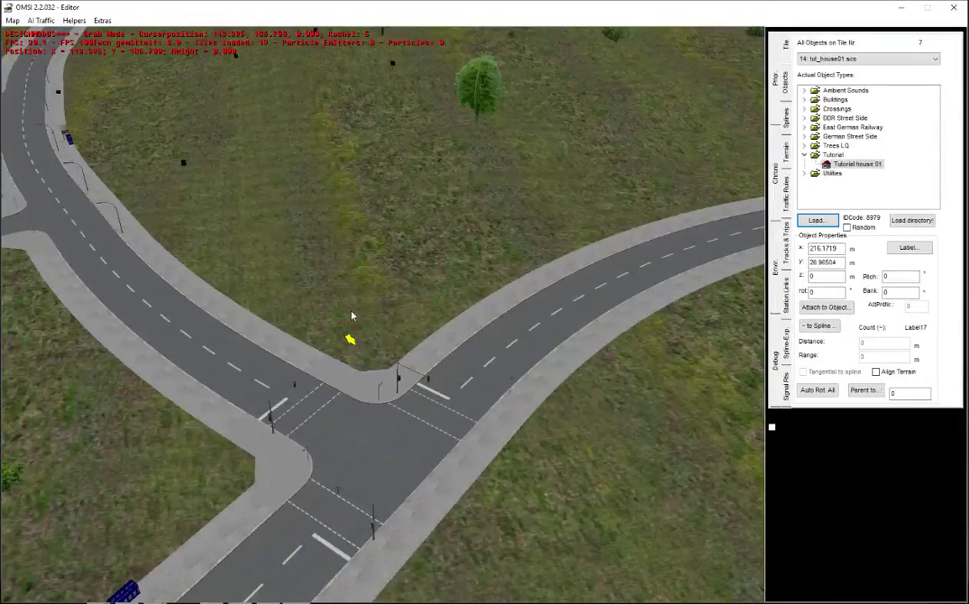
left_click(368, 317)
Step: Deselect the house and inspect it from near-ground and higher side angles
middle_click_drag(353, 354, 402, 395)
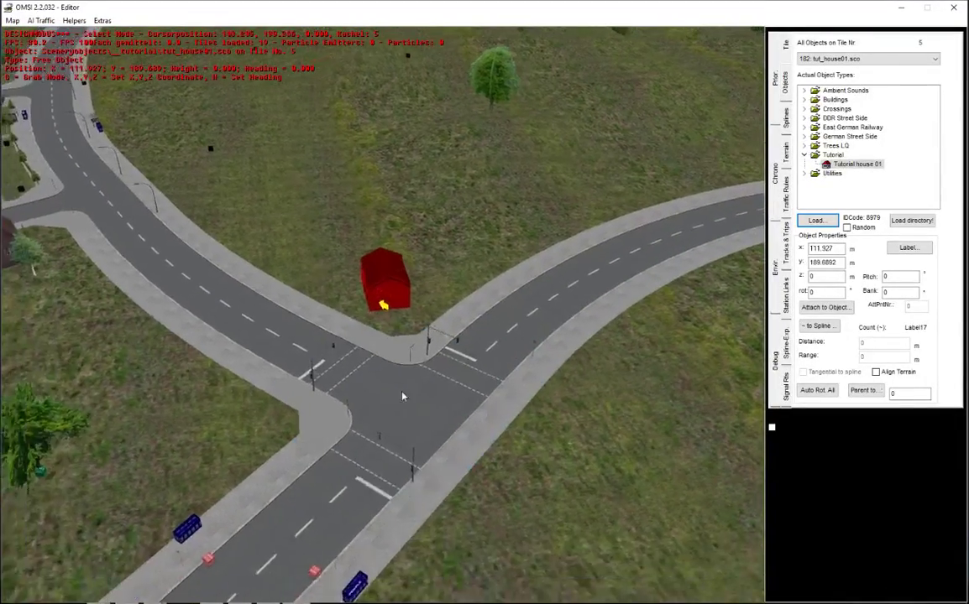
scroll(403, 395, "up", 5)
left_click(274, 251)
right_click_drag(428, 361, 527, 342)
scroll(392, 326, "up", 5)
right_click_drag(332, 457, 367, 442)
scroll(368, 443, "down", 3)
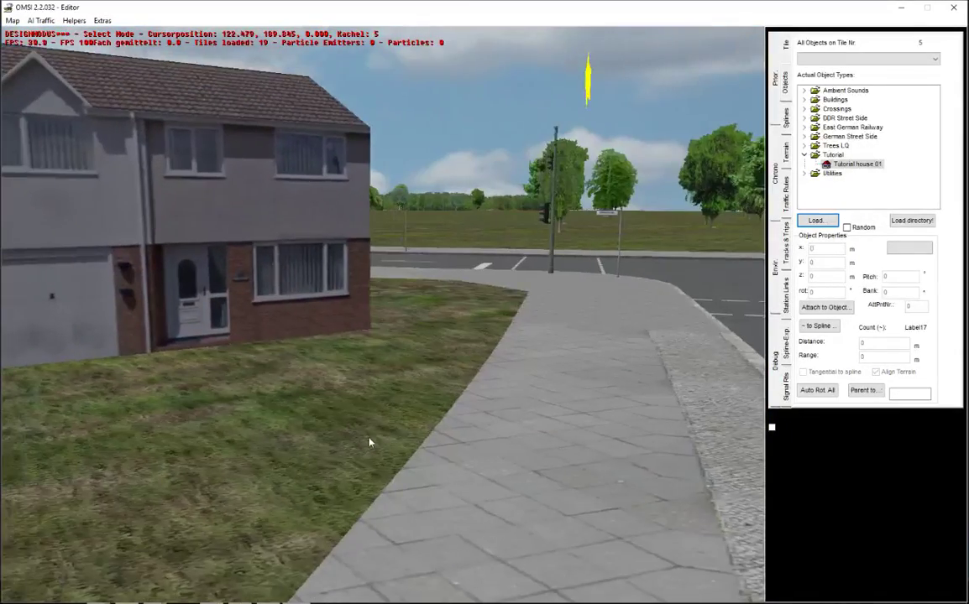
right_click_drag(368, 404, 401, 364)
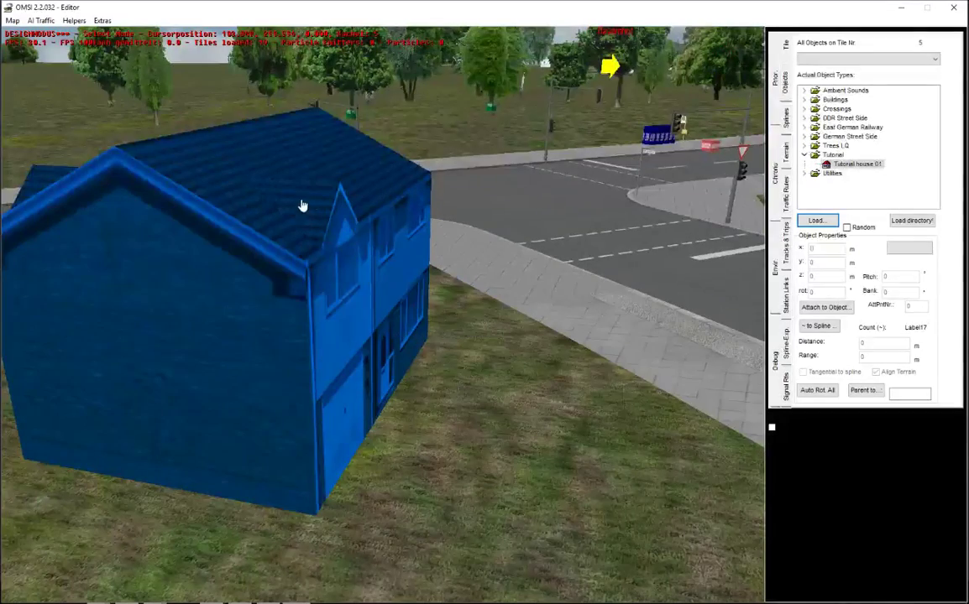
middle_click_drag(363, 229, 436, 409)
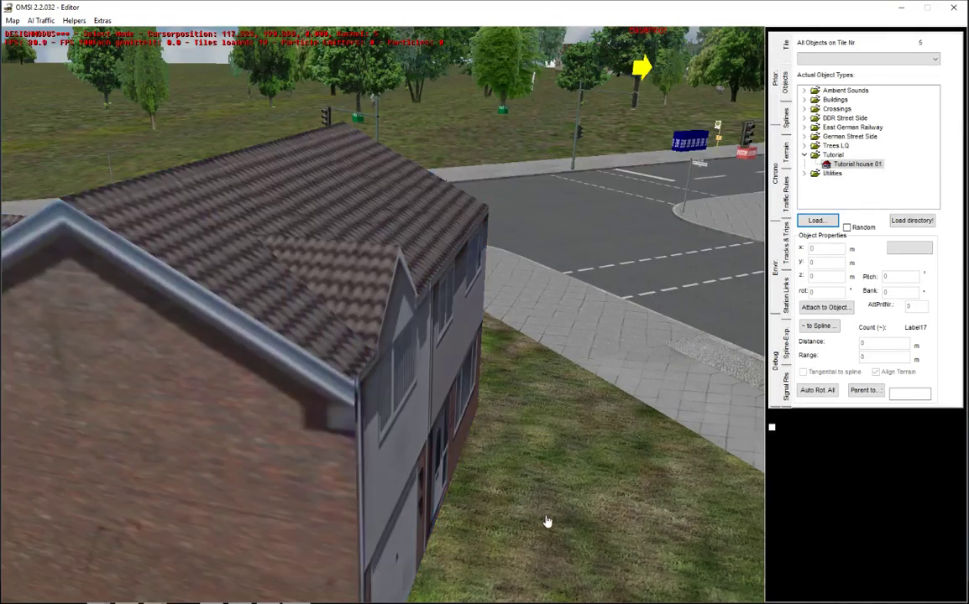
Step: Orbit to view the house front, the garage front, and from across the road
middle_click_drag(547, 523, 514, 509)
middle_click_drag(301, 430, 294, 369)
middle_click_drag(407, 392, 504, 444)
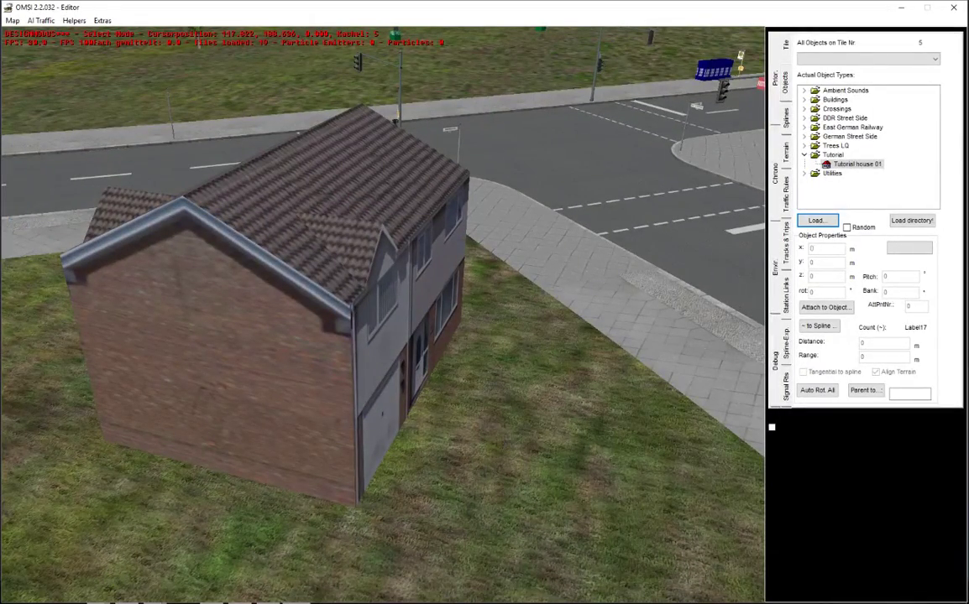
middle_click_drag(468, 416, 470, 442)
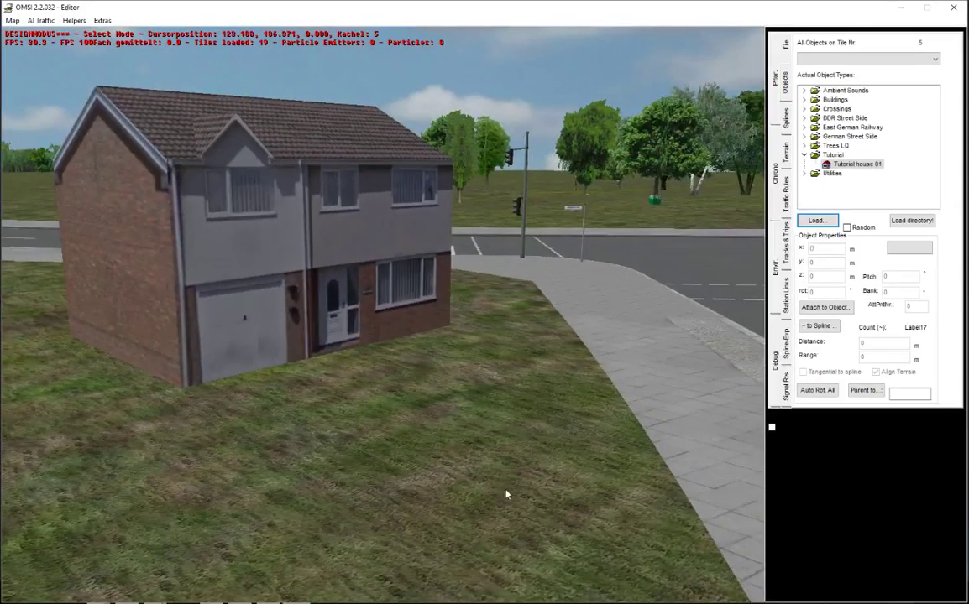
right_click_drag(508, 495, 505, 343)
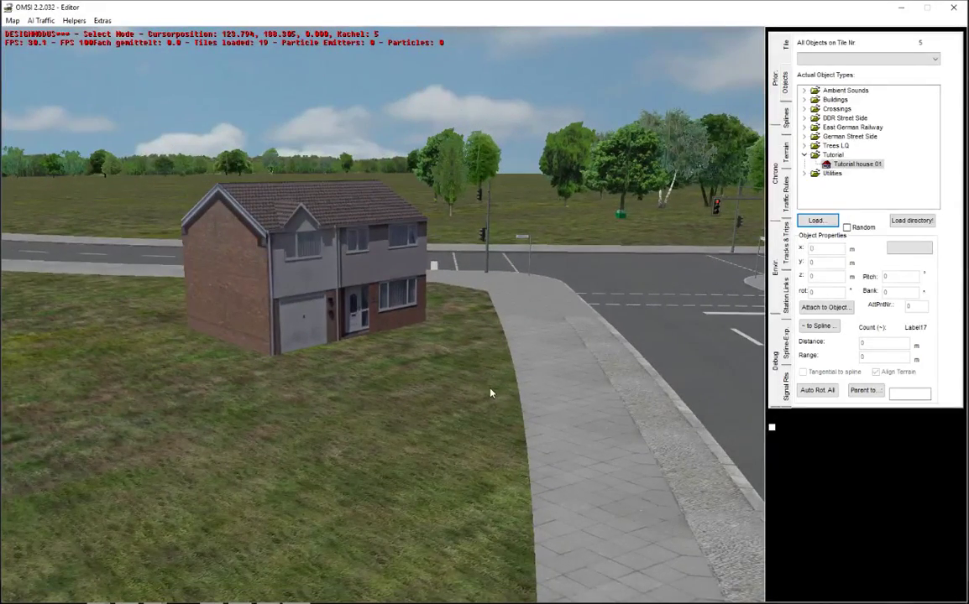
middle_click_drag(472, 424, 207, 432)
Step: Select the road crossing object, view the house from another side, then switch to OBS Studio
left_click(288, 428)
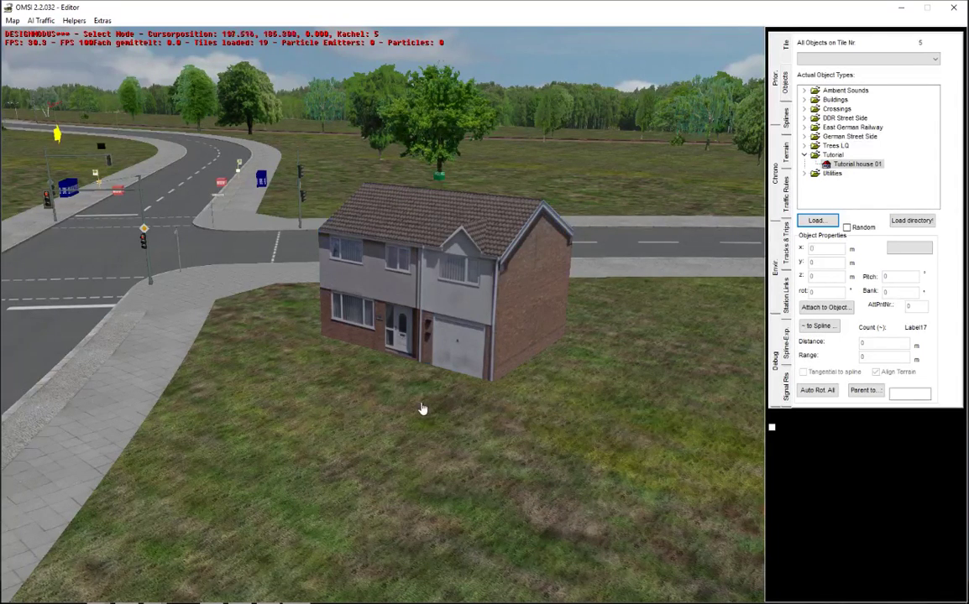
right_click_drag(375, 449, 454, 443)
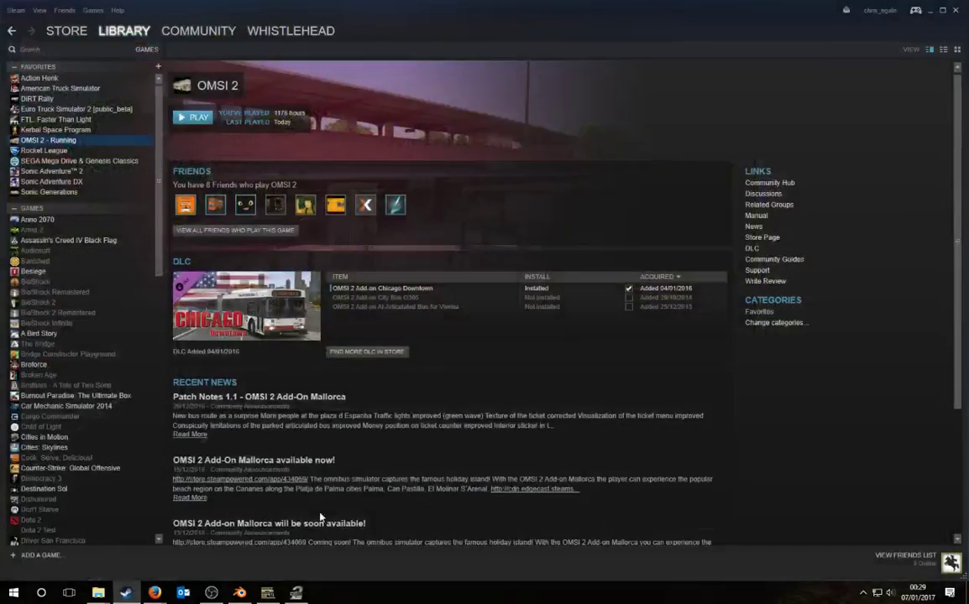
left_click(212, 592)
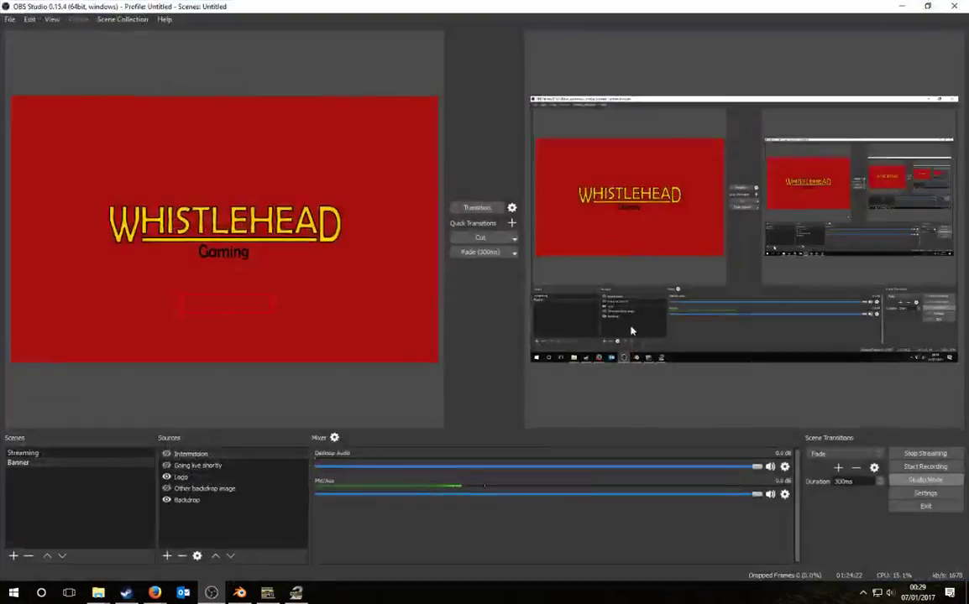